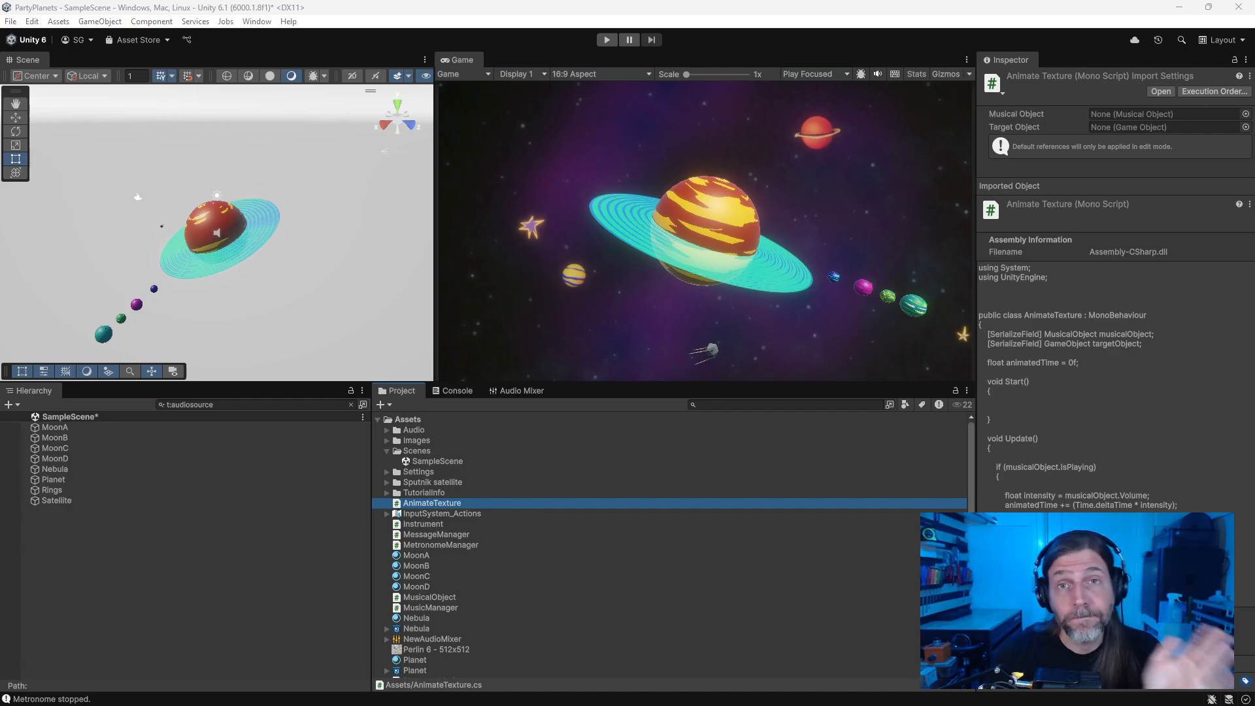
Step: Enlarge the Game view and adjust the widths of the Inspector, Hierarchy and Project areas around it
left_click_drag(631, 383, 348, 441)
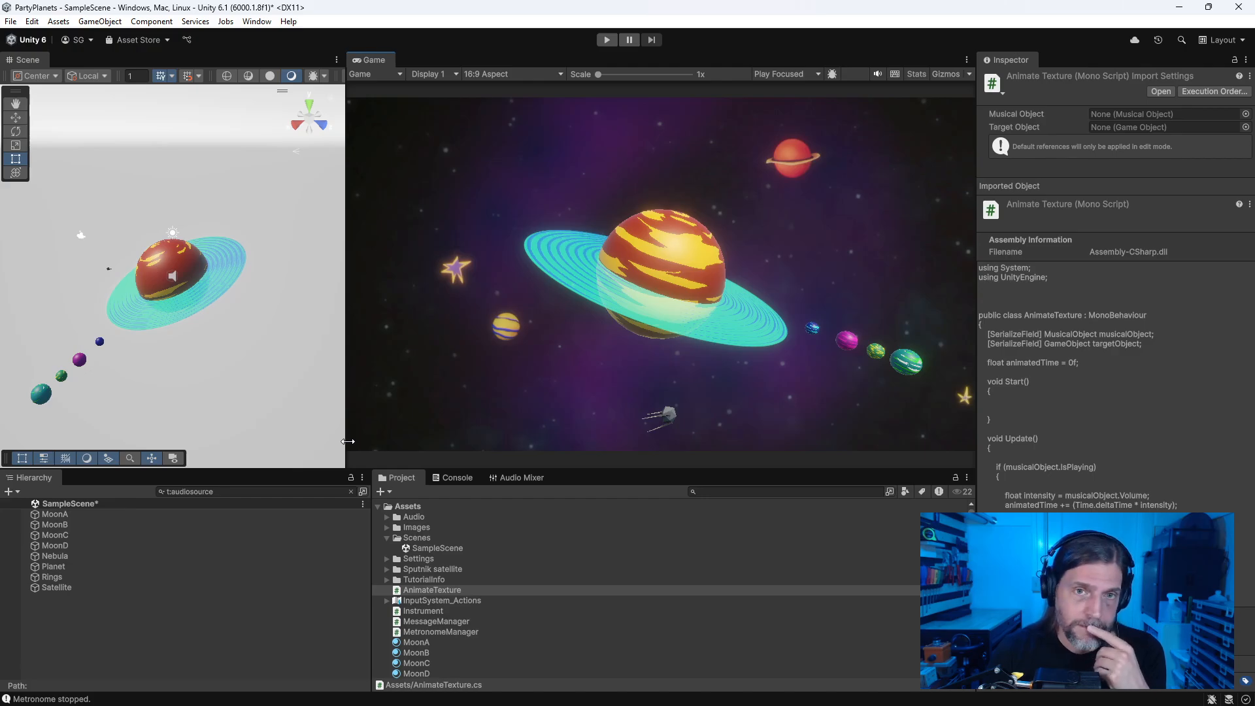
left_click_drag(983, 281, 1043, 288)
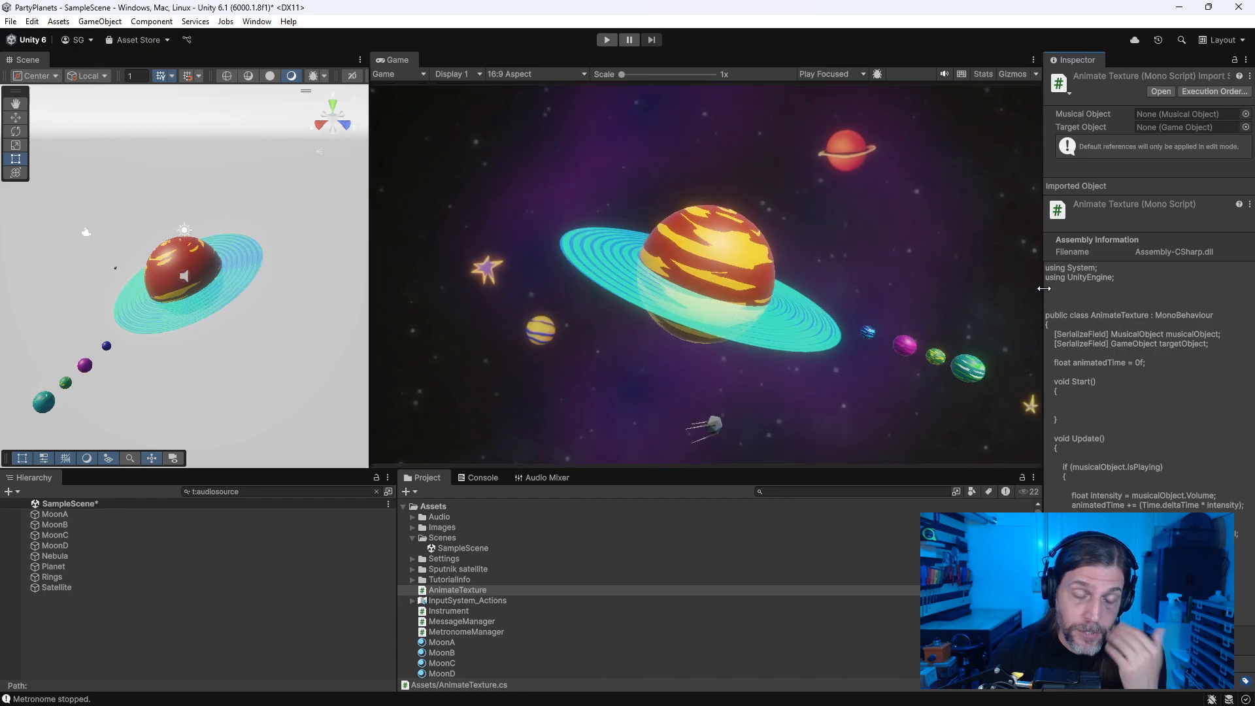
scroll(564, 381, "up", 1)
scroll(563, 378, "down", 1)
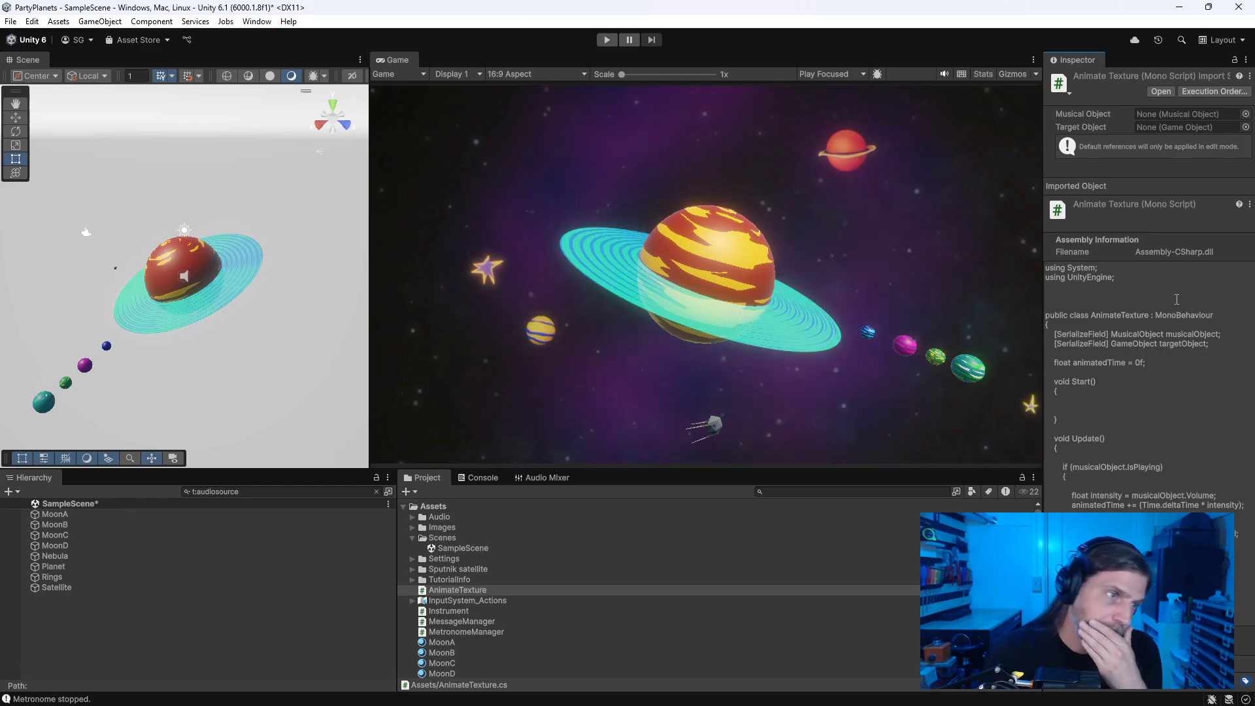
left_click(547, 477)
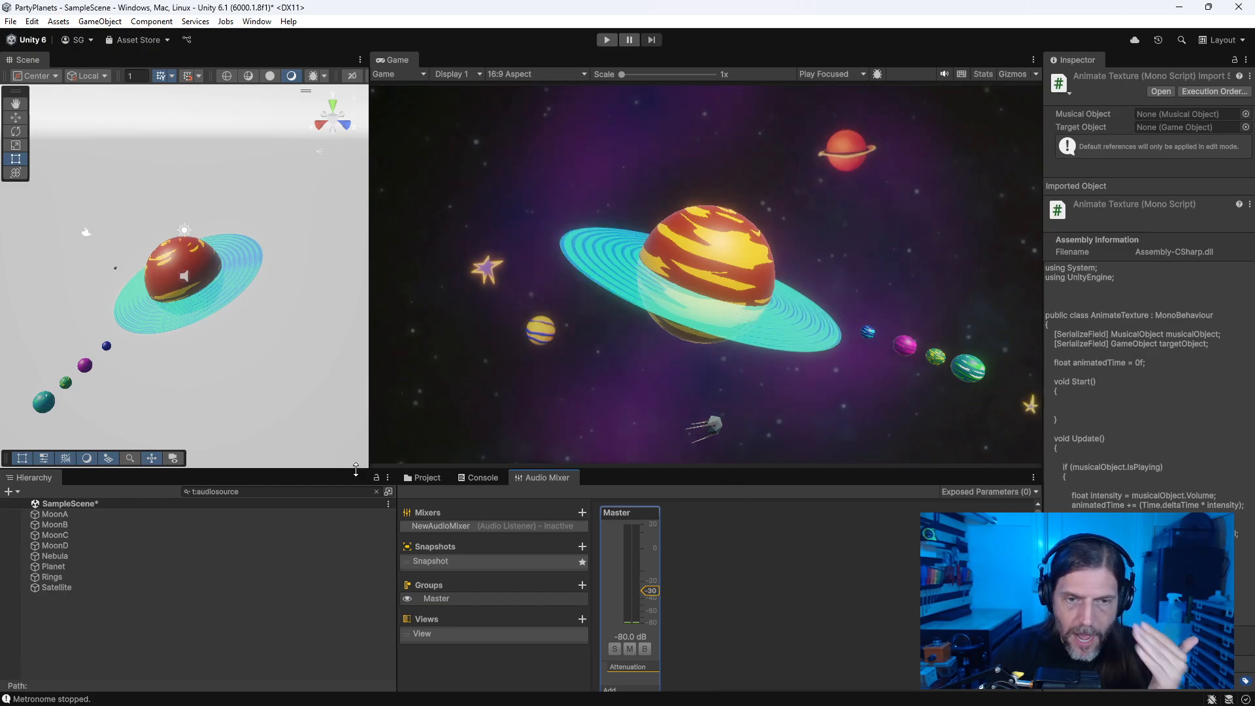
left_click(421, 479)
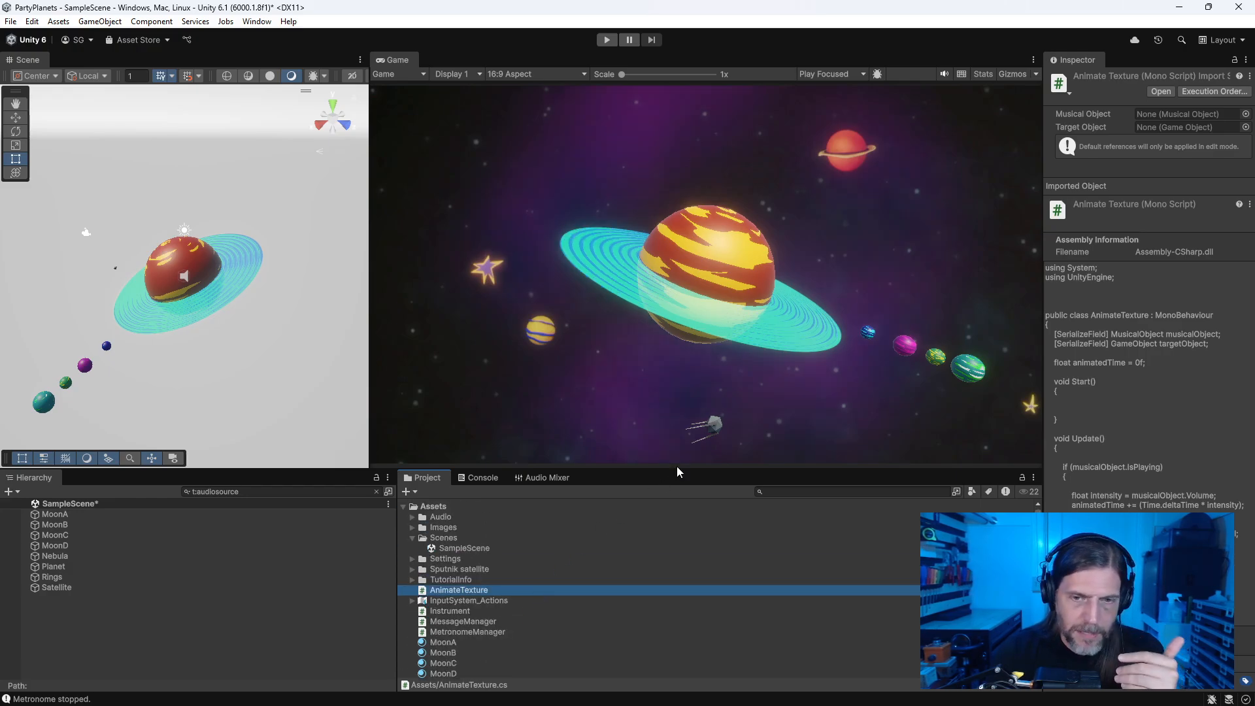
left_click_drag(676, 468, 676, 453)
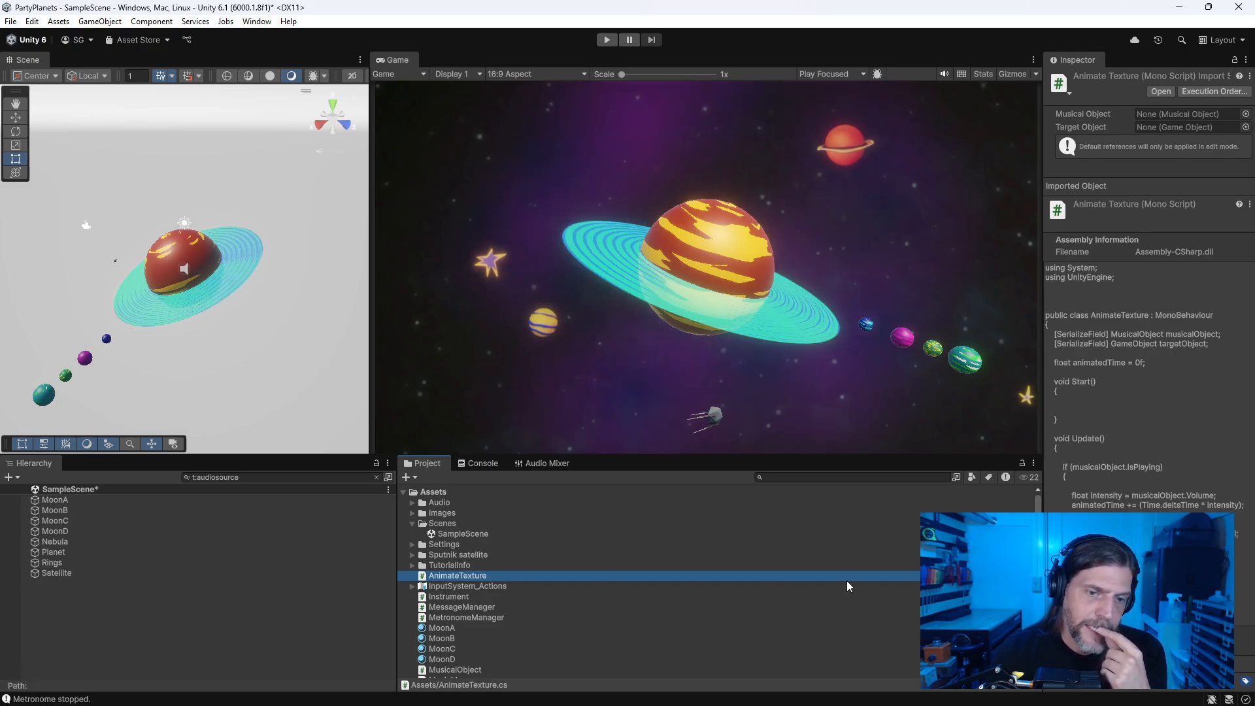
left_click_drag(396, 529, 366, 534)
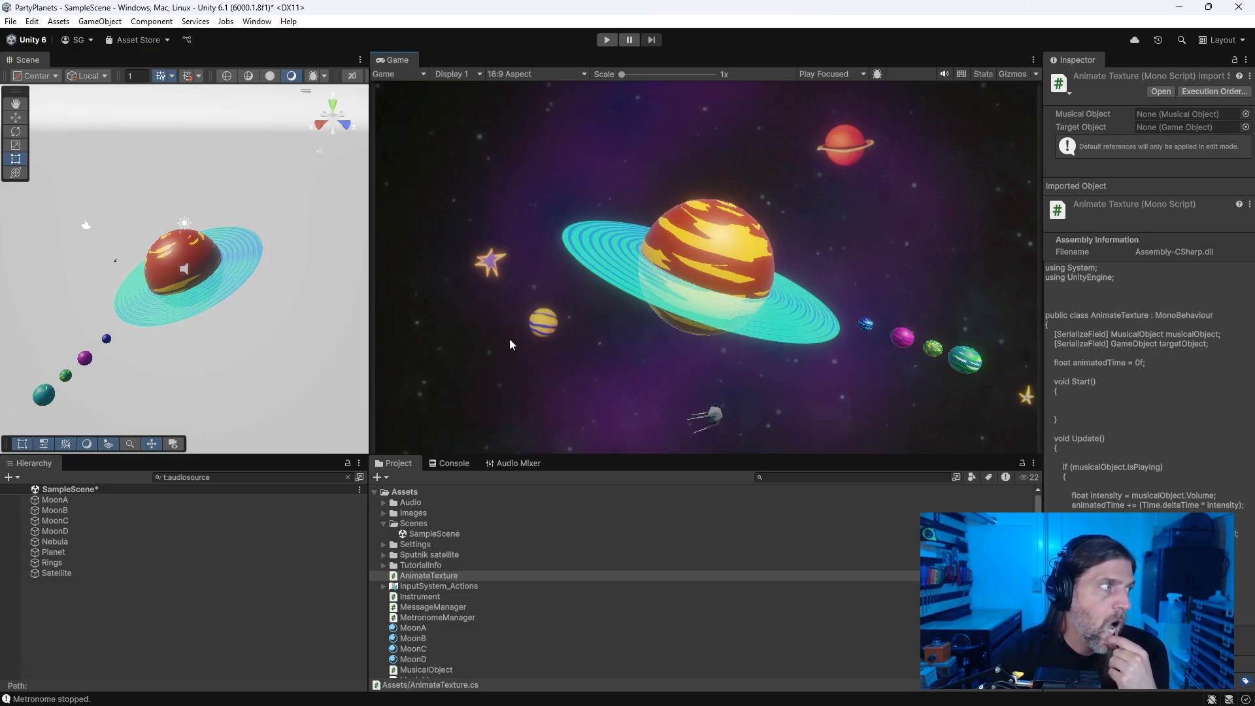
Step: Run the scene in play mode, view the MIDI controller product page in the browser, and stop the run
left_click(606, 39)
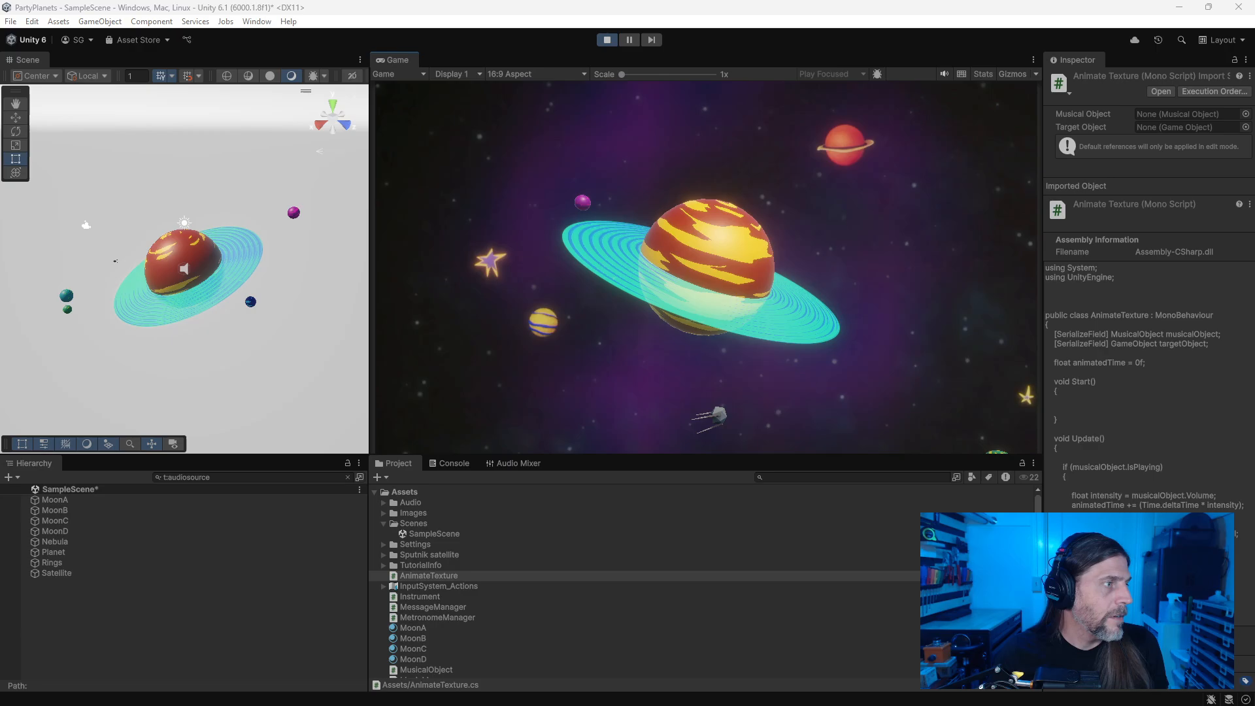
key("alt+Tab")
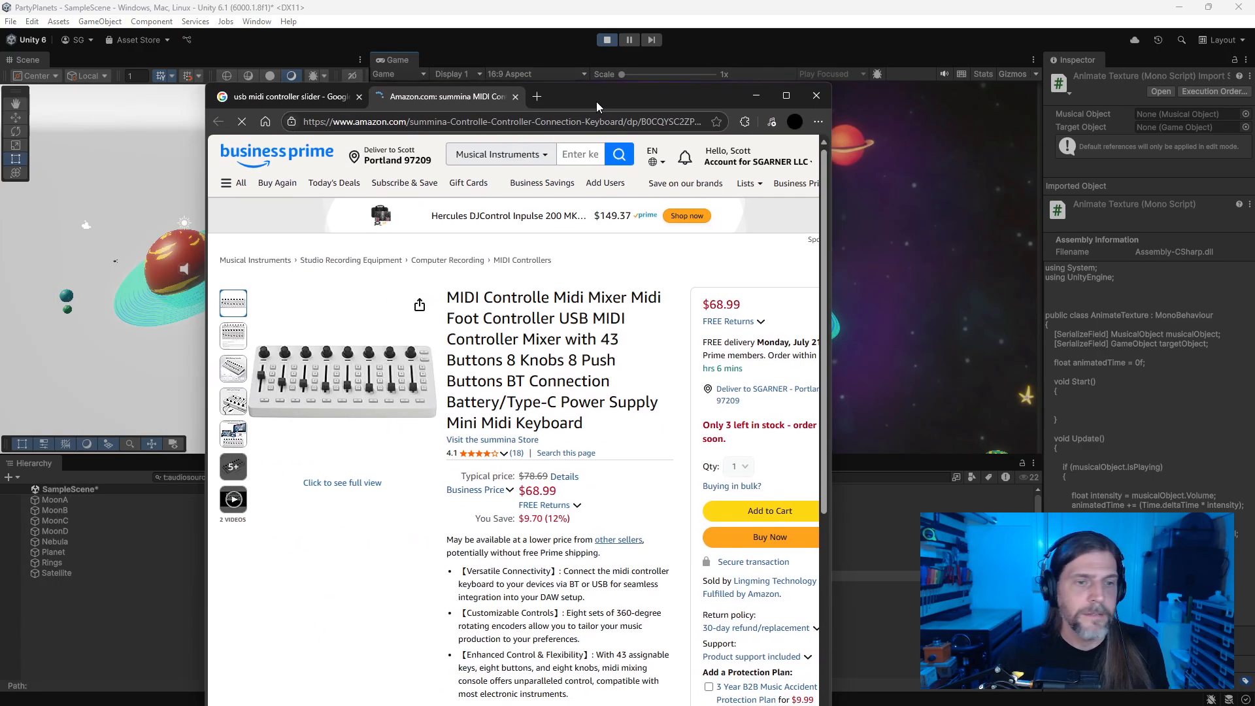
left_click_drag(596, 102, 503, 62)
left_click_drag(735, 49, 1183, 49)
mouse_move(280, 398)
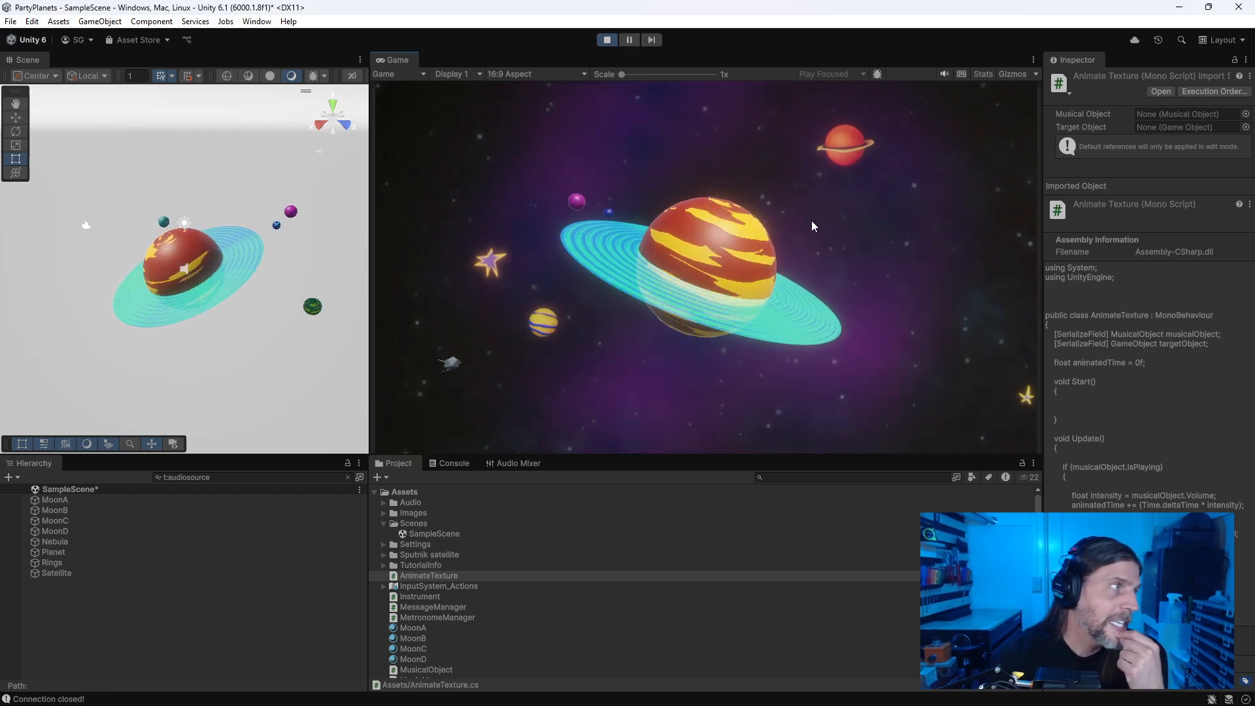
left_click(606, 39)
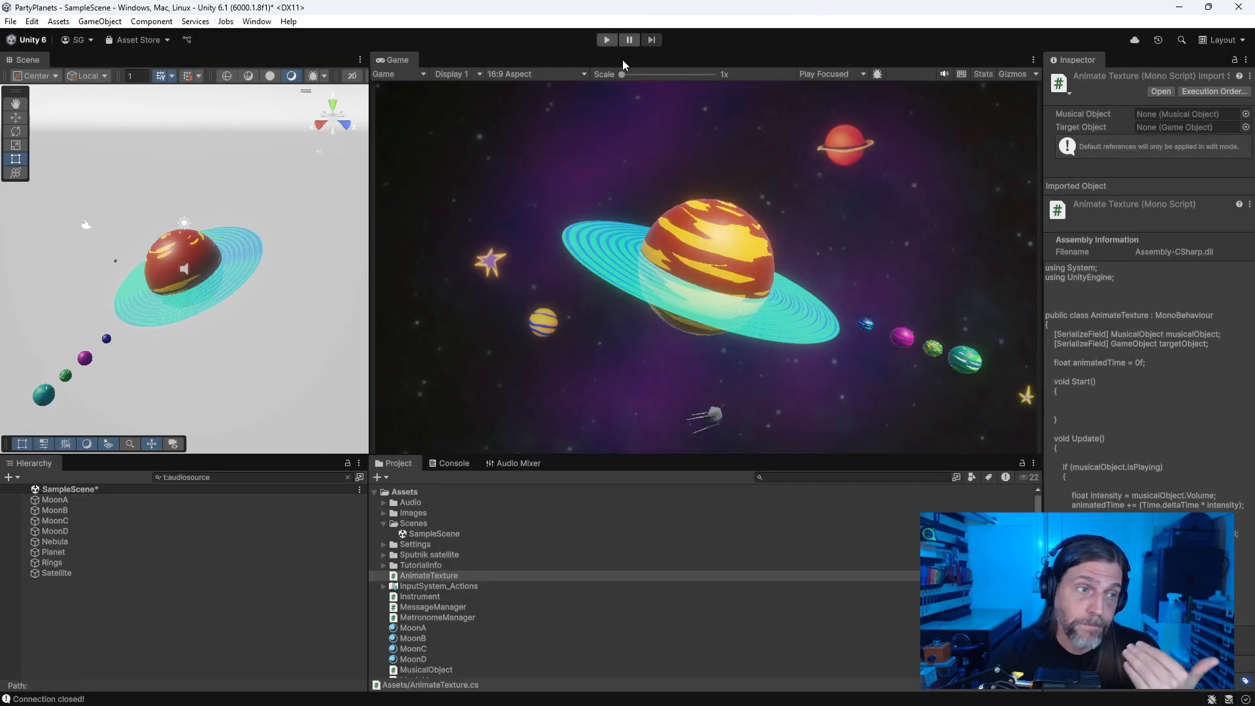
Step: Lower the Master group's volume in the audio mixer to about -50 dB and return to the project assets
left_click(516, 463)
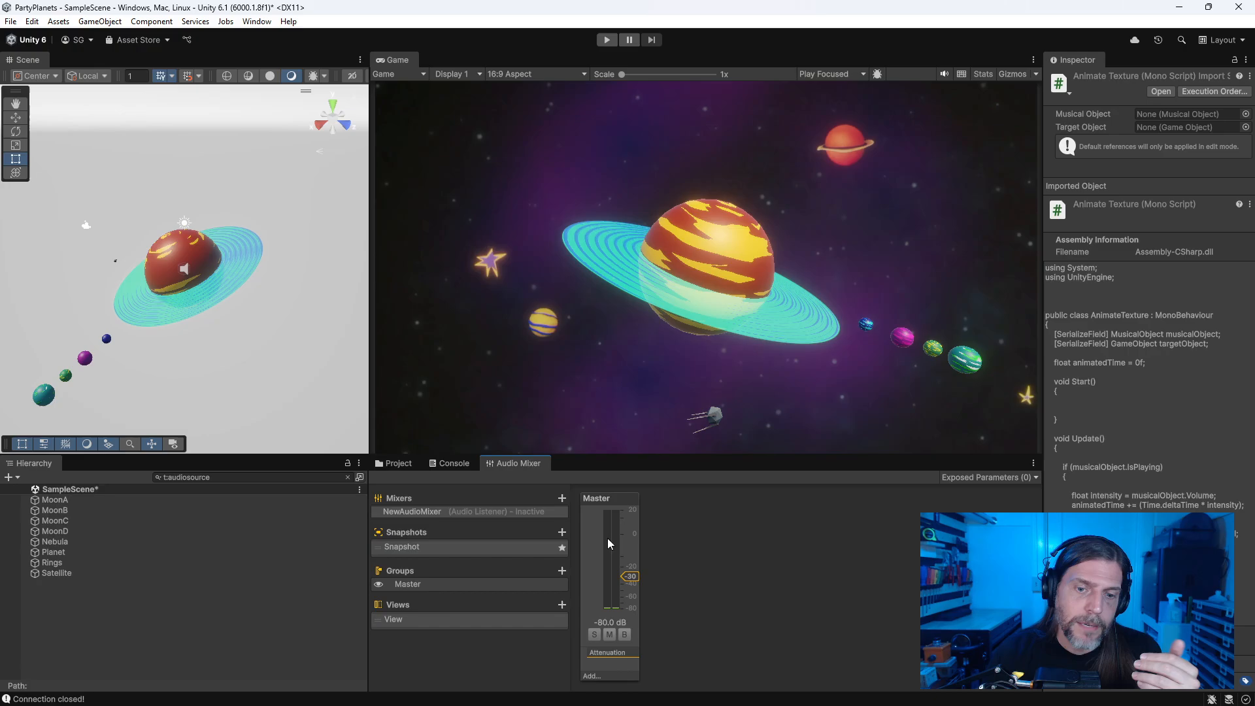
mouse_move(631, 576)
left_mouse_down()
mouse_move(631, 596)
mouse_move(620, 593)
left_mouse_up()
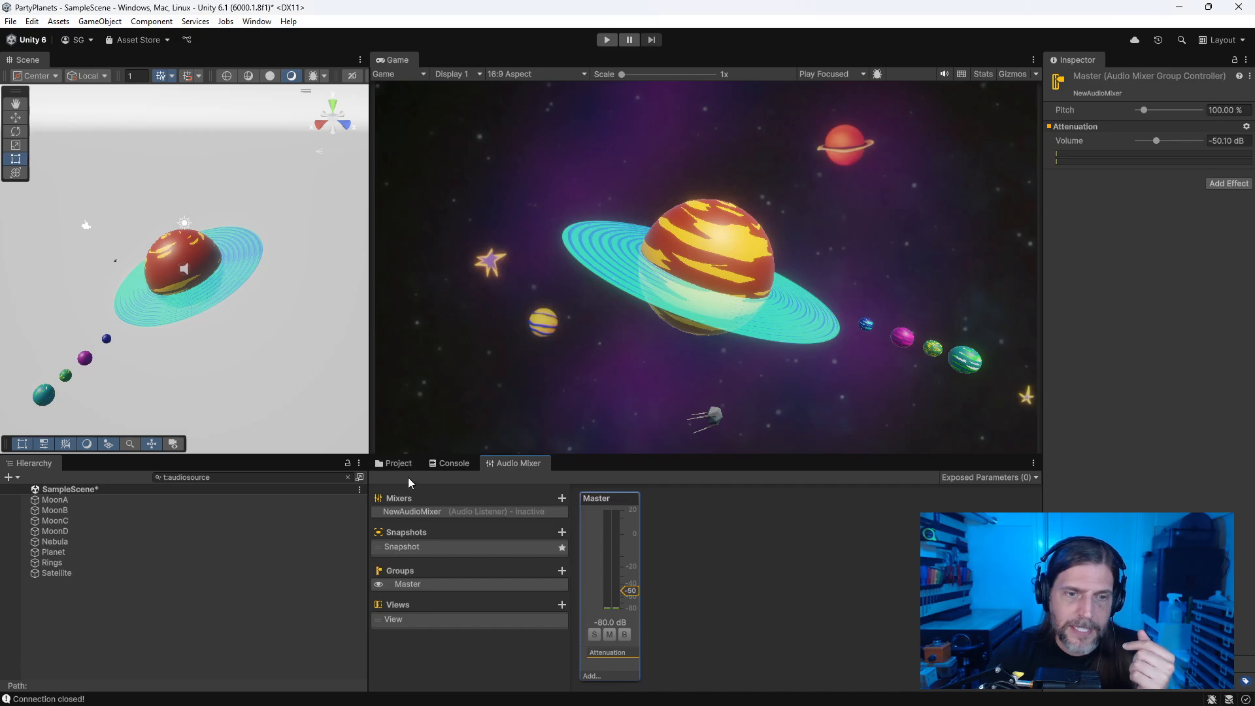
left_click(445, 463)
left_click(395, 463)
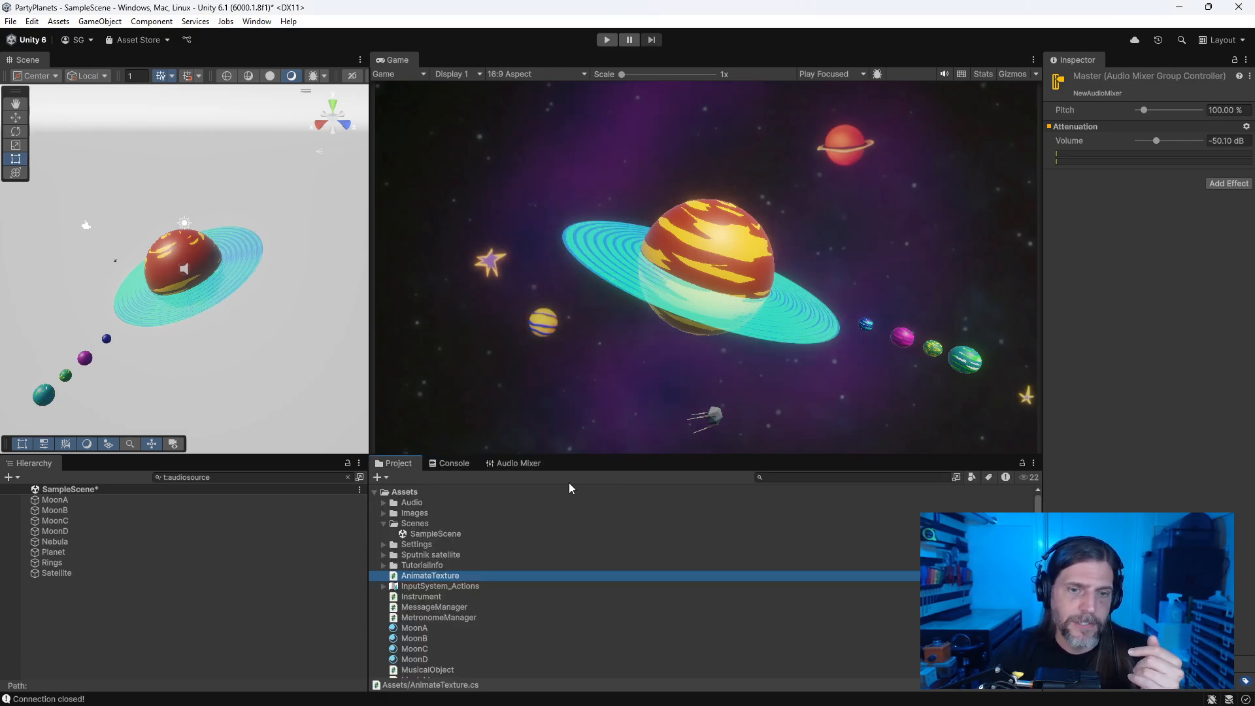
Step: Enlarge the project asset area to fit the full asset list and inspect the Instrument script
left_click_drag(605, 458, 606, 272)
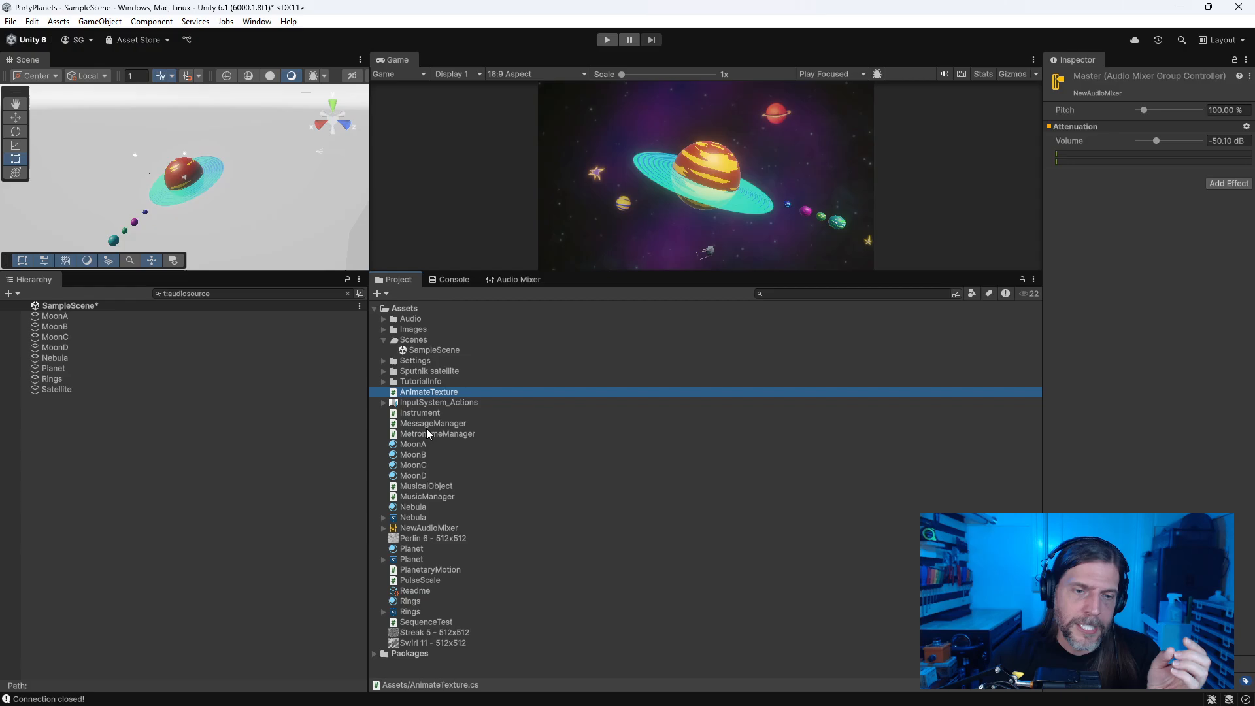
left_click(475, 413)
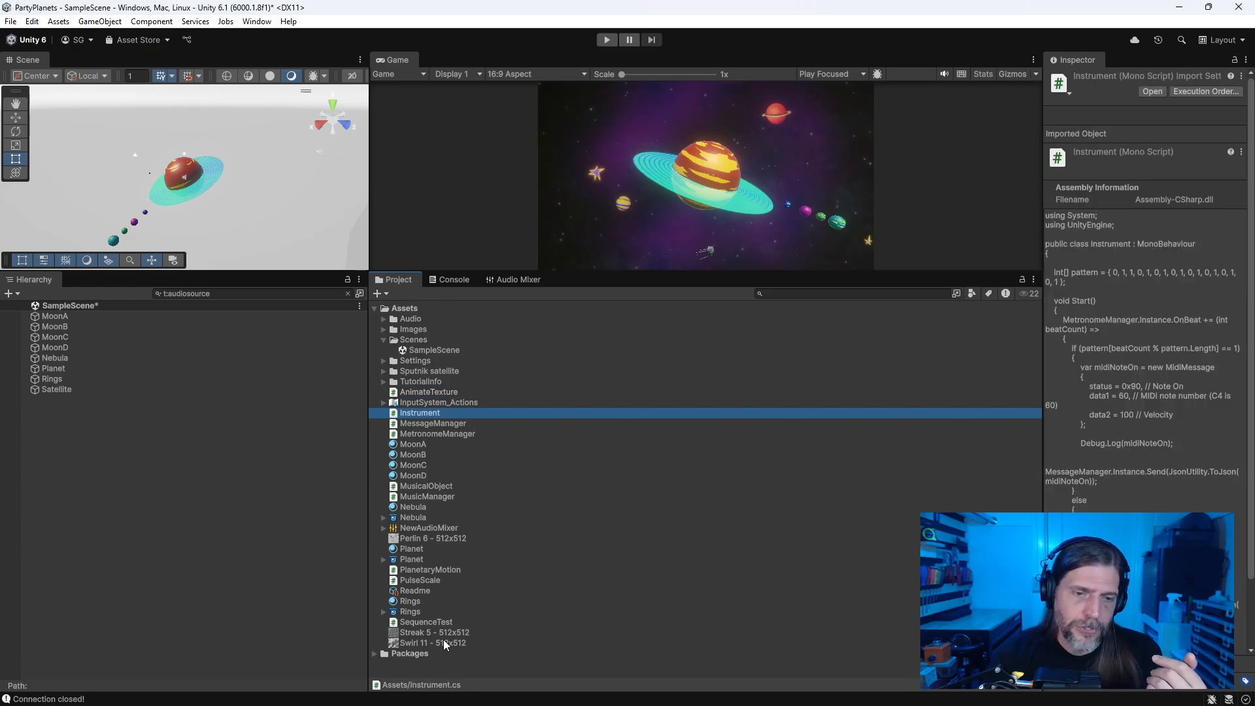
left_click_drag(633, 270, 630, 228)
Step: Create a folder named PartyPlanets directly under Assets
left_click(397, 269)
right_click(397, 270)
mouse_move(516, 277)
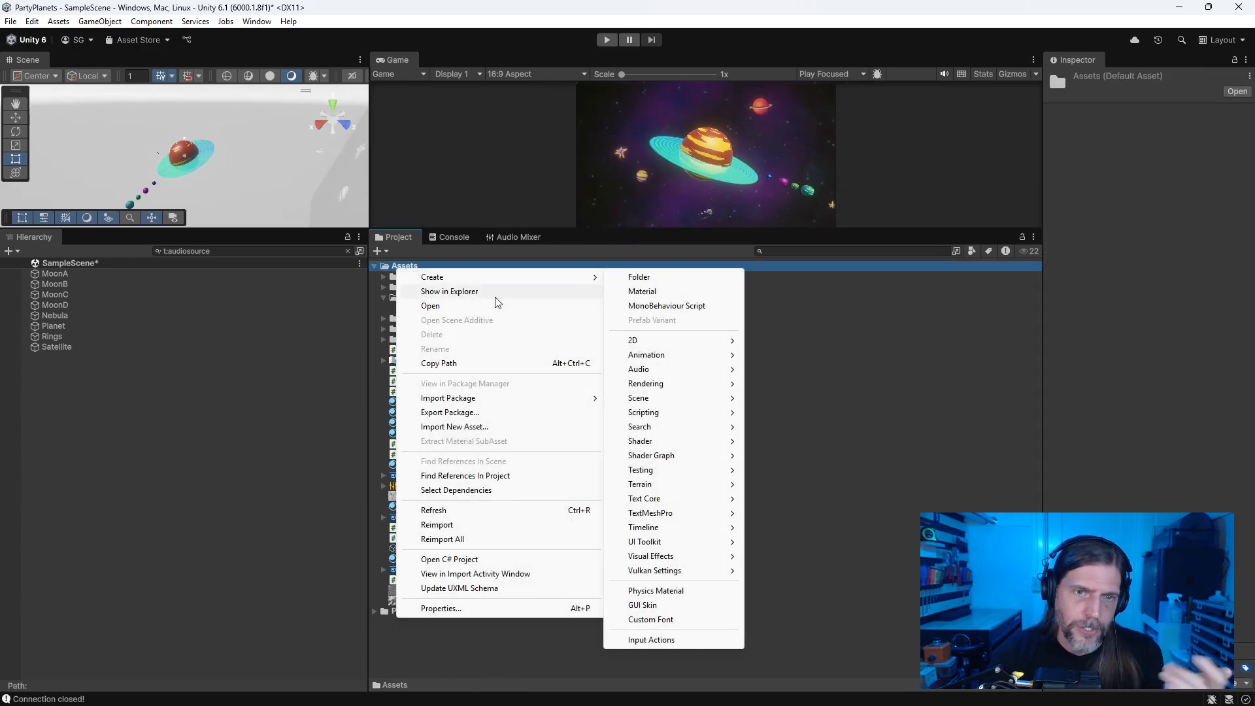
left_click(651, 277)
type("PartyPlants")
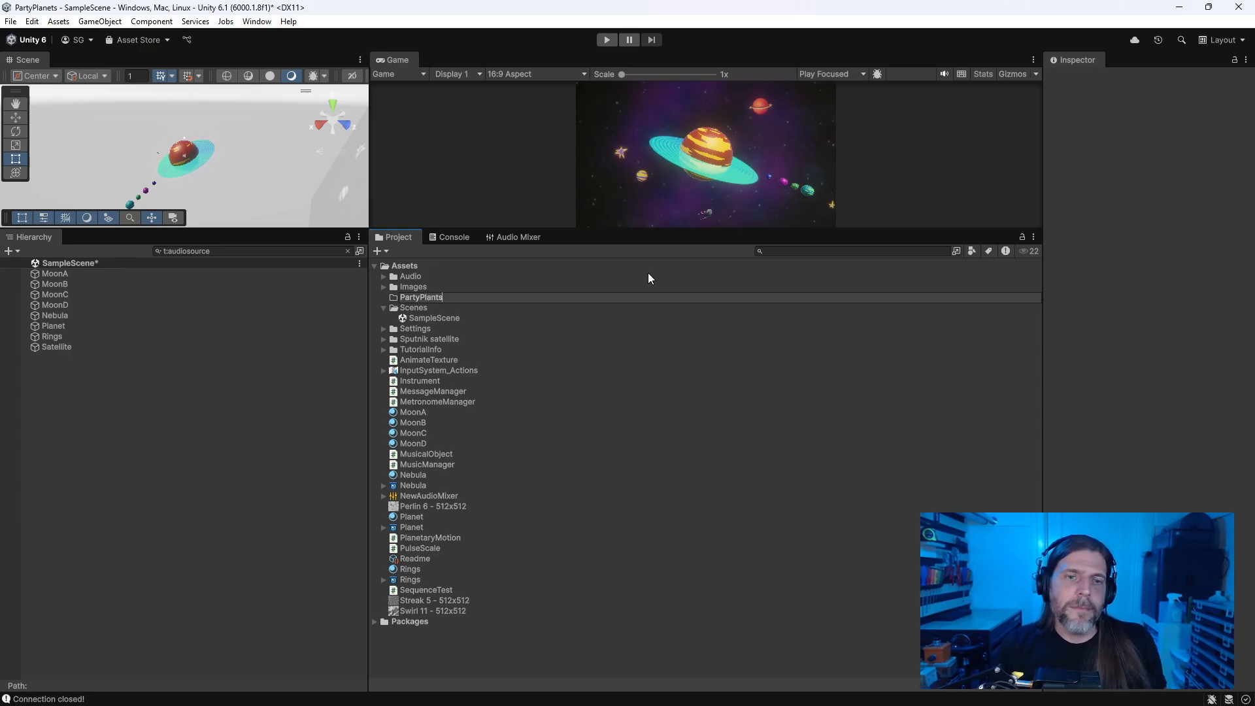
key("Return")
key("F2")
type("Pa")
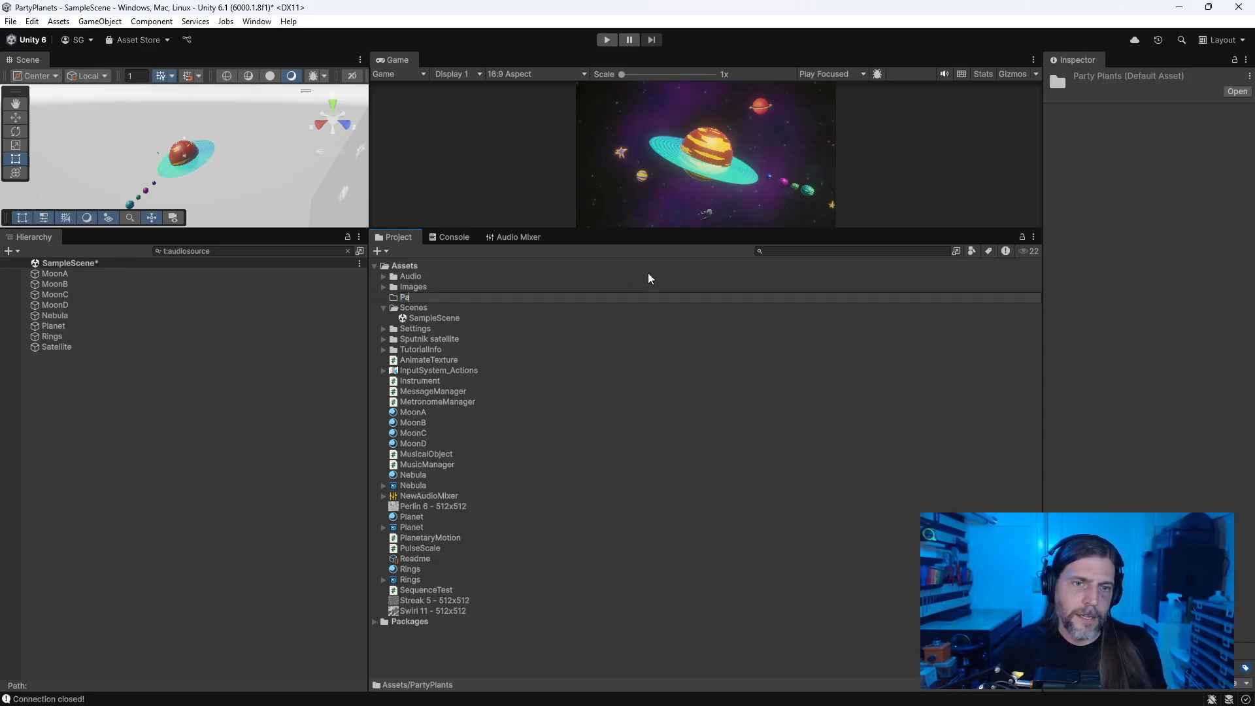
type("rtyPlanets")
key("Return")
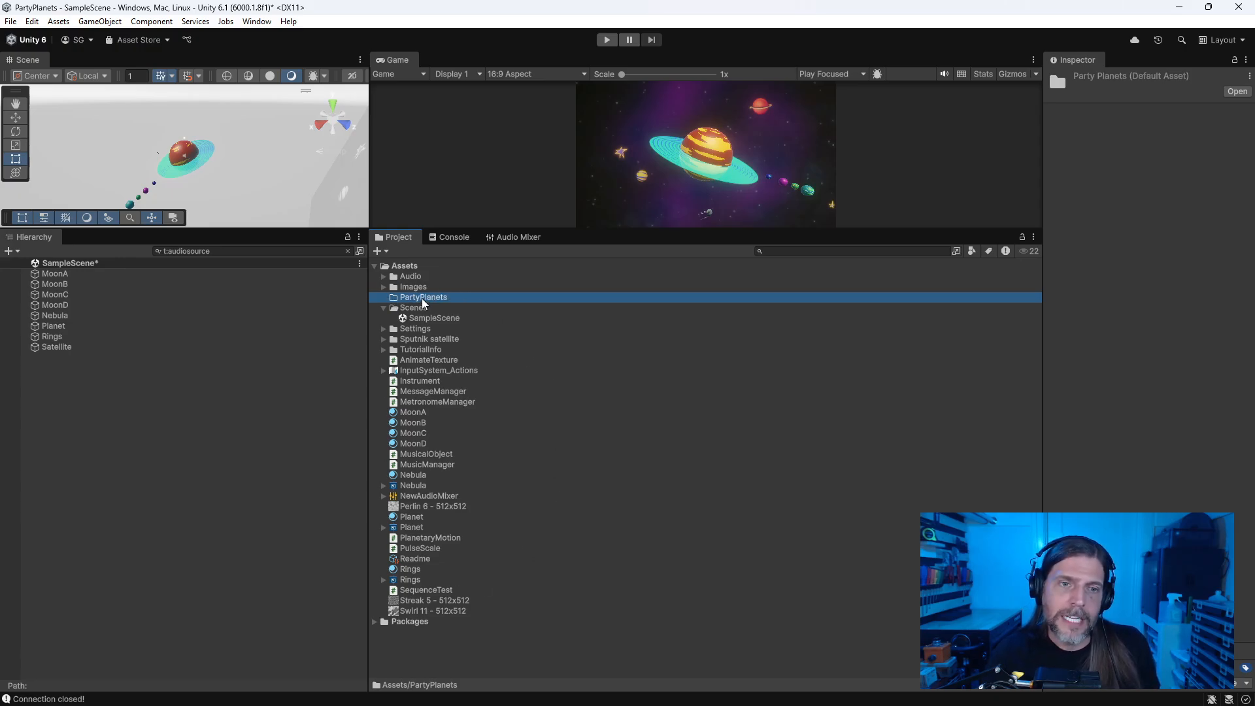
Step: Move the Scenes folder into the PartyPlanets folder and expand it
mouse_move(419, 308)
left_mouse_down()
mouse_move(426, 291)
mouse_move(419, 298)
left_mouse_up()
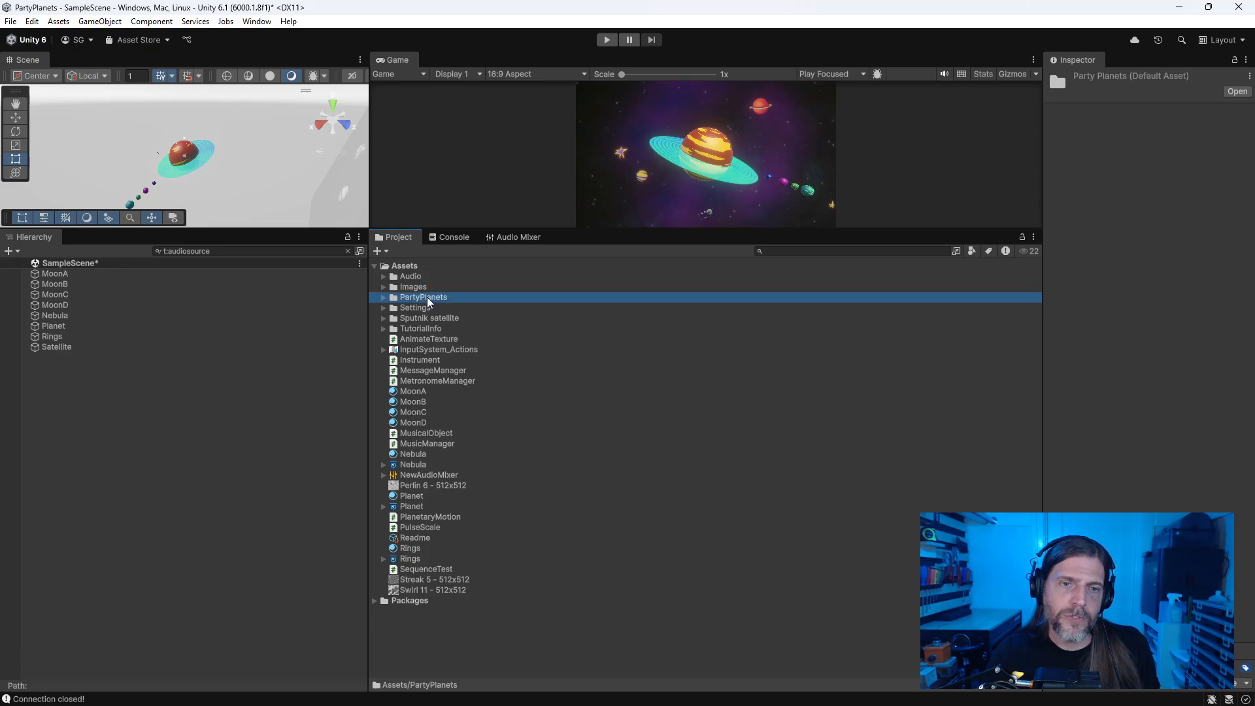
left_click(384, 298)
left_click(393, 308)
Step: Rename the SampleScene asset as PartyPlanets
left_click(442, 319)
key("F2")
type("PartyPa")
type("anets")
key("Return")
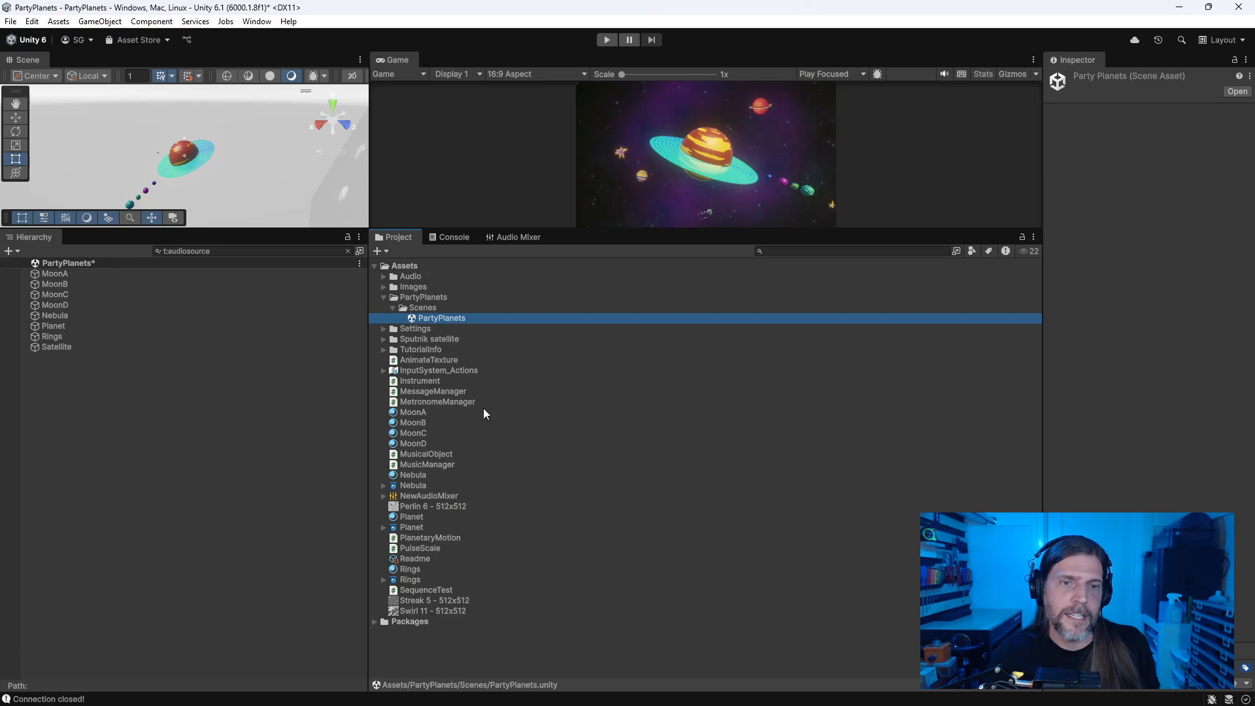
Step: Check the contents of the Settings and Audio folders, and move the Audio folder into PartyPlanets
left_click(382, 329)
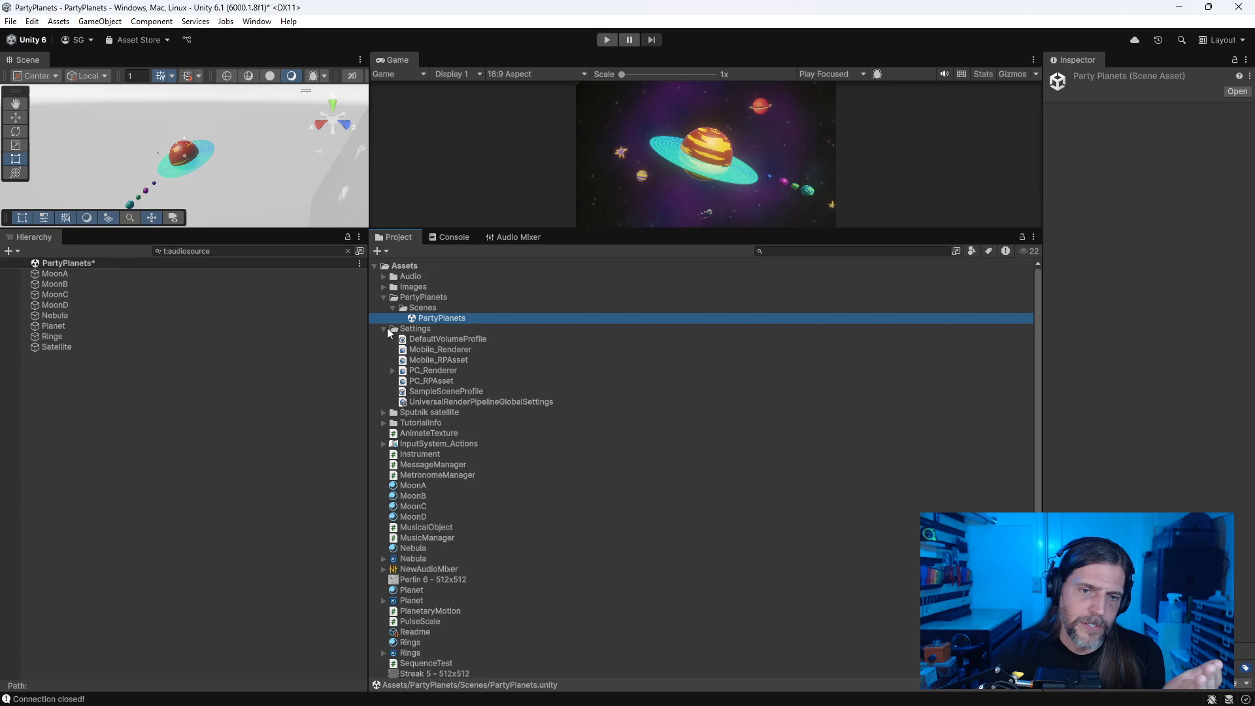
left_click(383, 327)
left_click(383, 327)
left_click(382, 327)
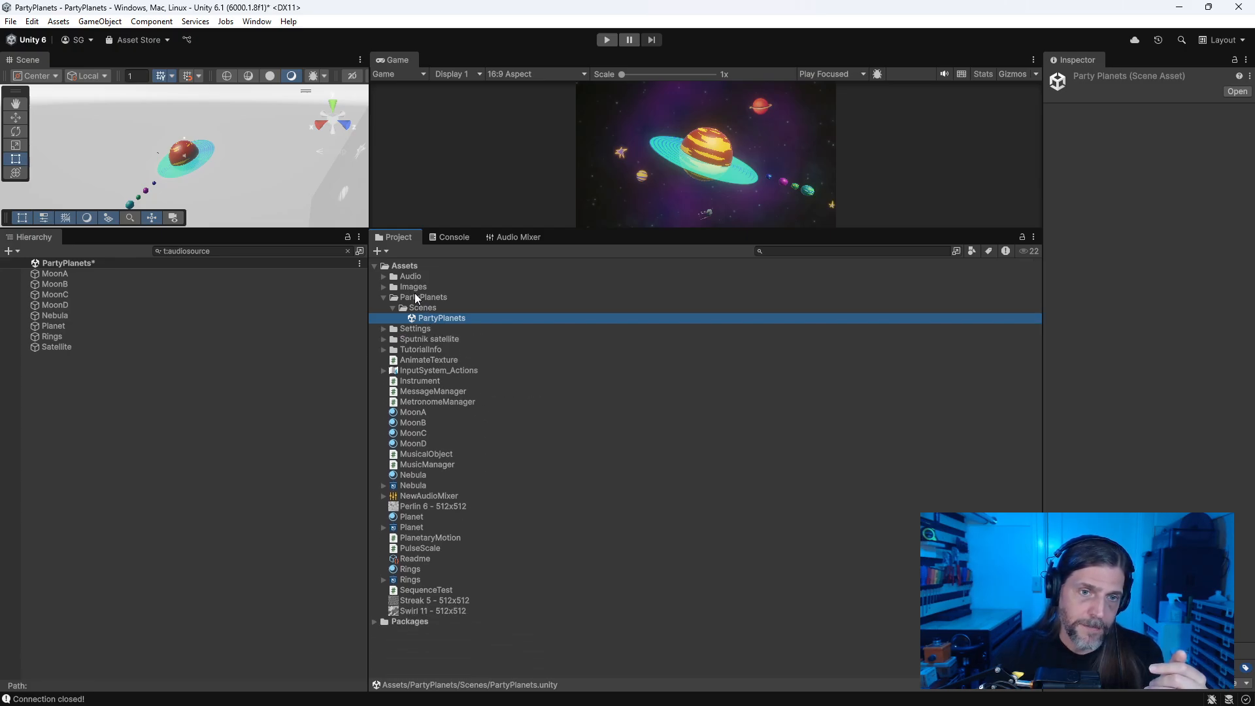
left_click(392, 277)
left_click(383, 276)
left_click(384, 277)
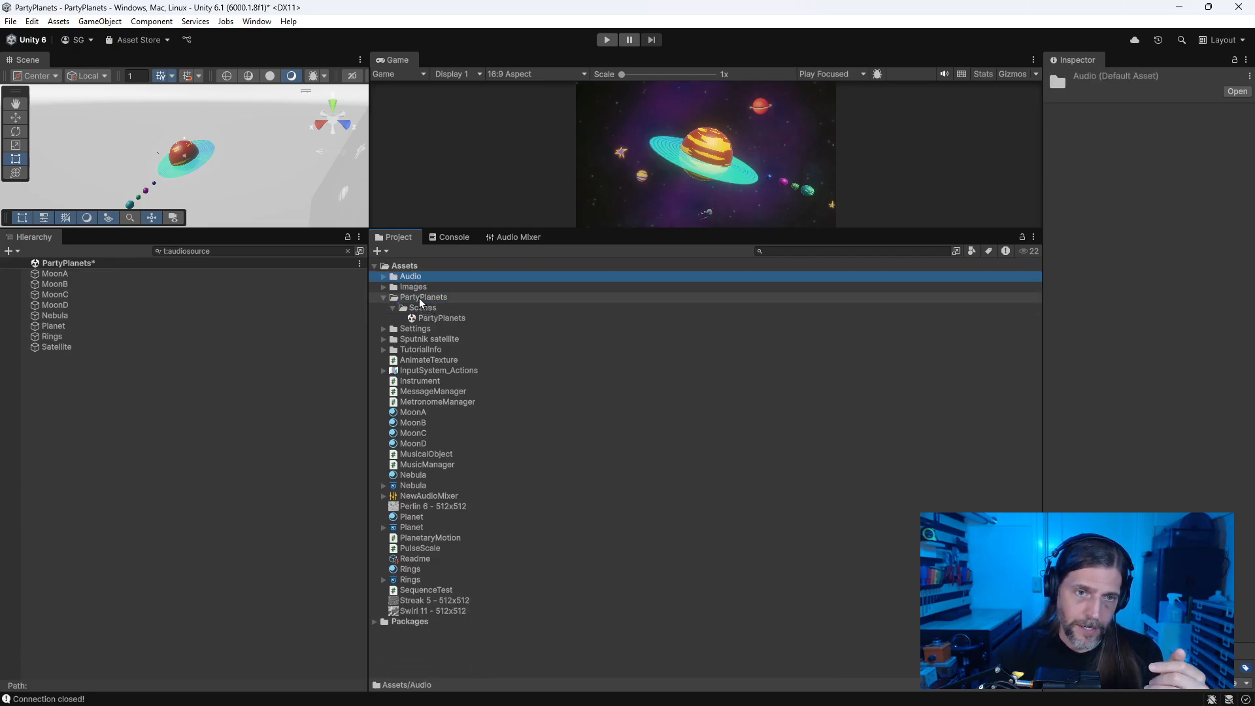
left_click_drag(420, 303, 420, 301)
Step: Create a folder named Tracks inside the Audio folder
left_click(393, 297)
right_click(418, 299)
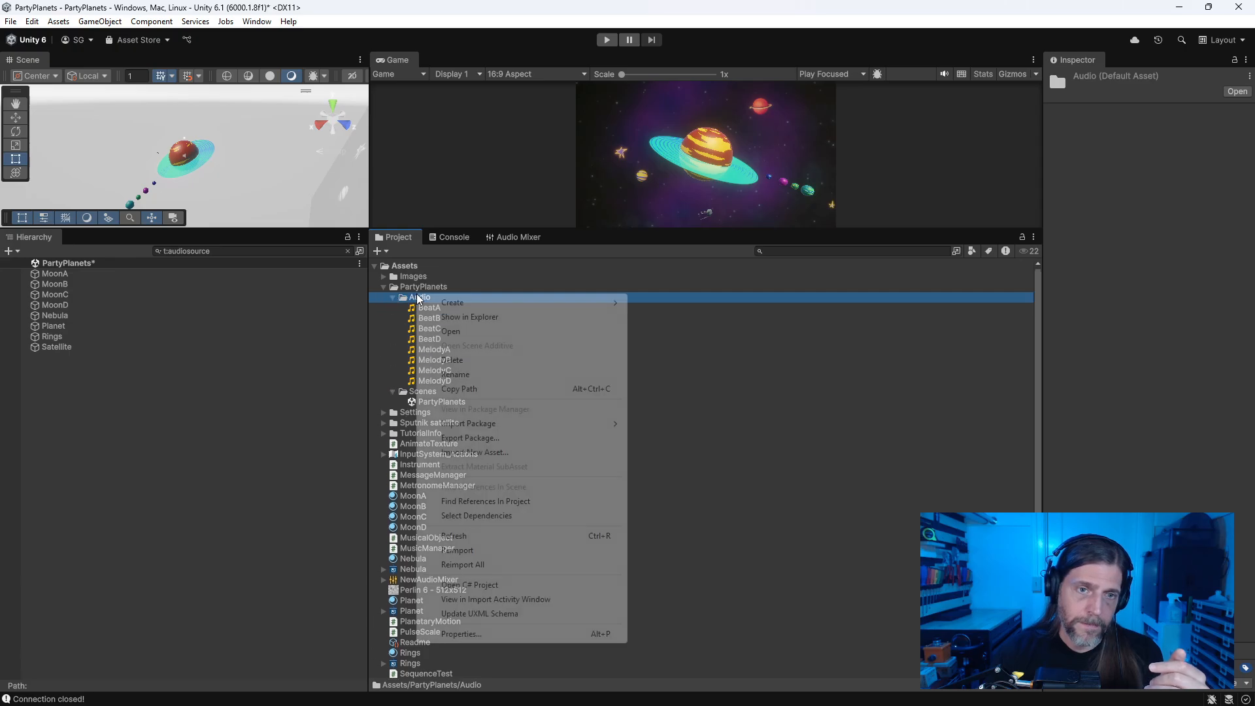
mouse_move(452, 303)
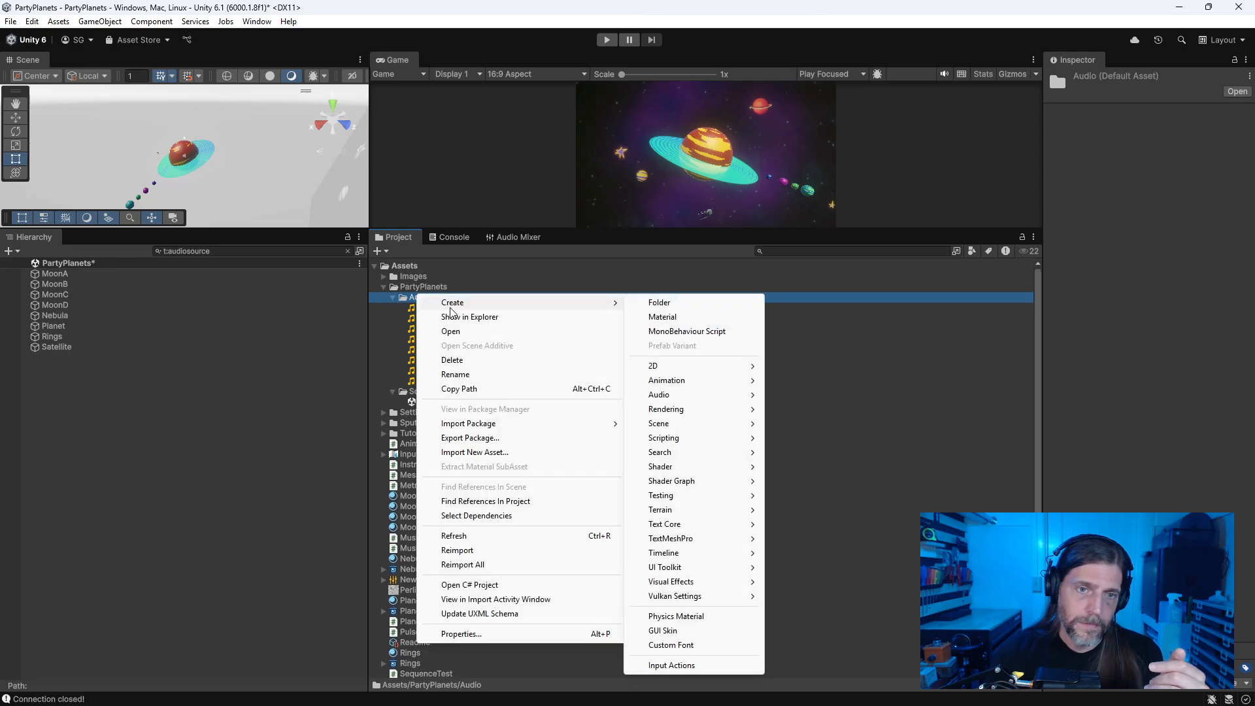
left_click(686, 304)
type("tracks")
key("Return")
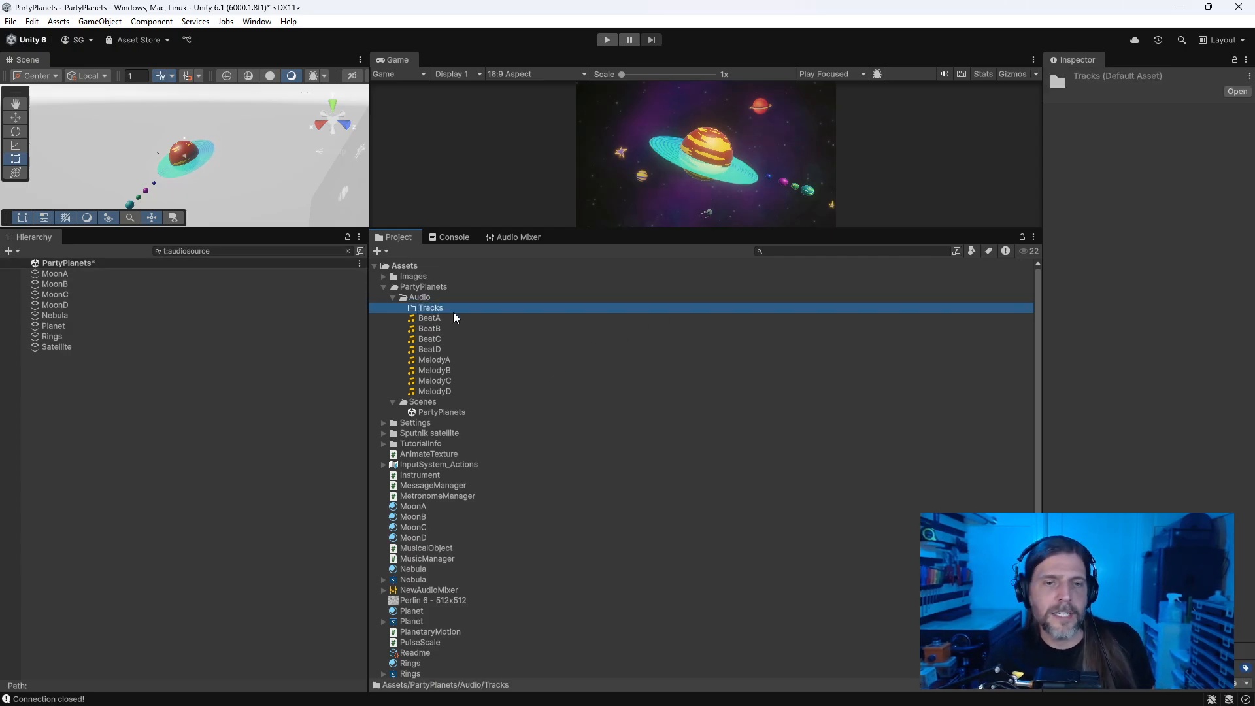
Step: Move the clips BeatA to BeatD and MelodyA to MelodyD into the Tracks folder, and collapse the PartyPlanets folder
left_click(455, 318)
left_click(457, 382, "shift")
mouse_move(438, 326)
left_mouse_down()
mouse_move(434, 305)
mouse_move(442, 325)
mouse_move(420, 309)
left_mouse_up()
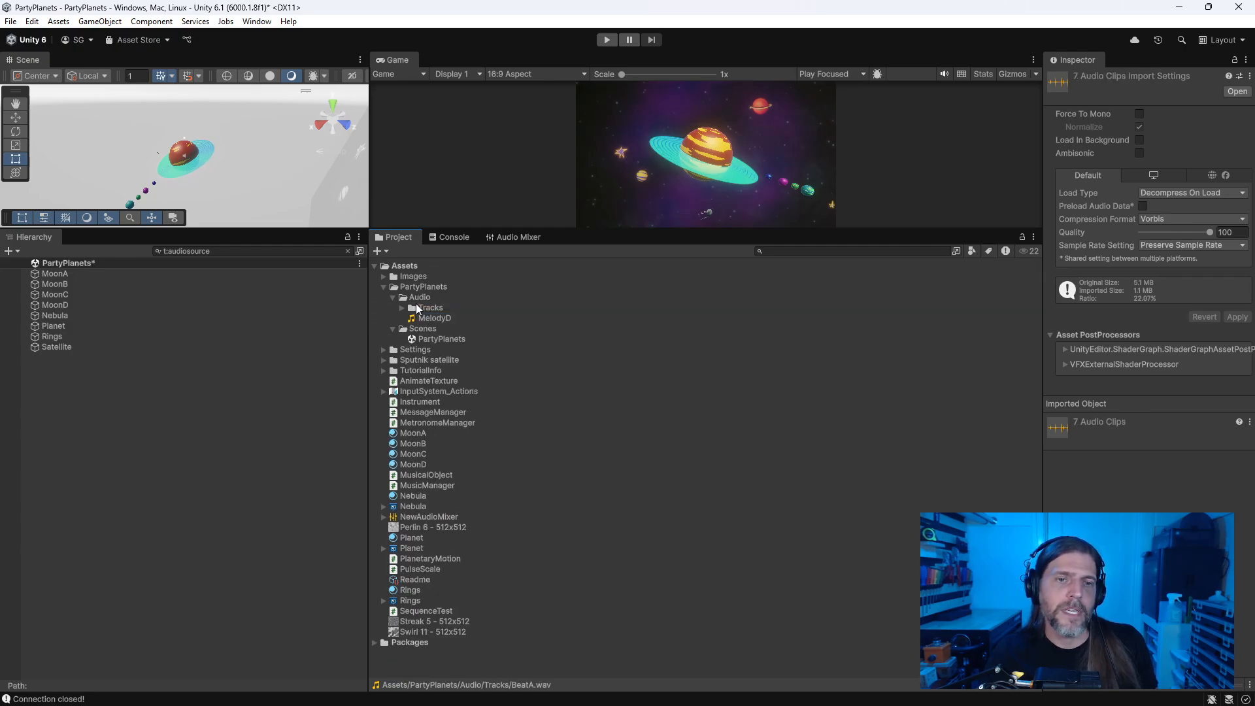
left_click(402, 307)
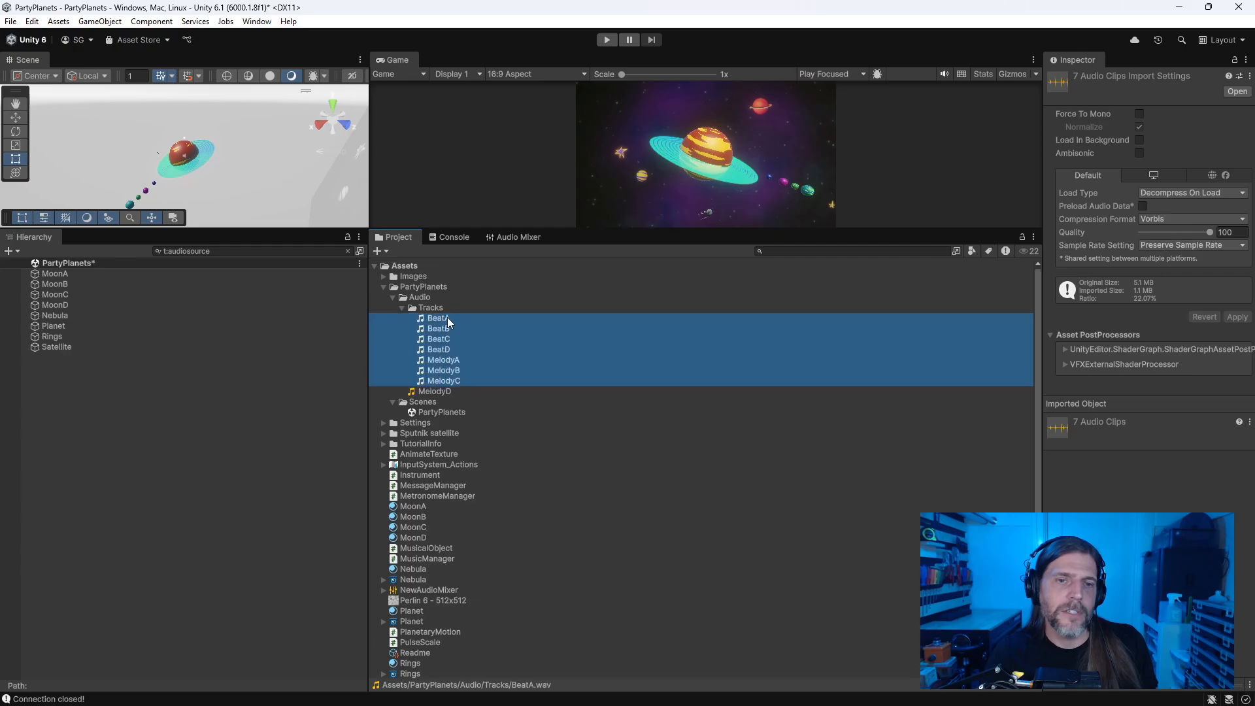
left_click(442, 392)
left_click_drag(442, 393, 430, 307)
left_click(392, 297)
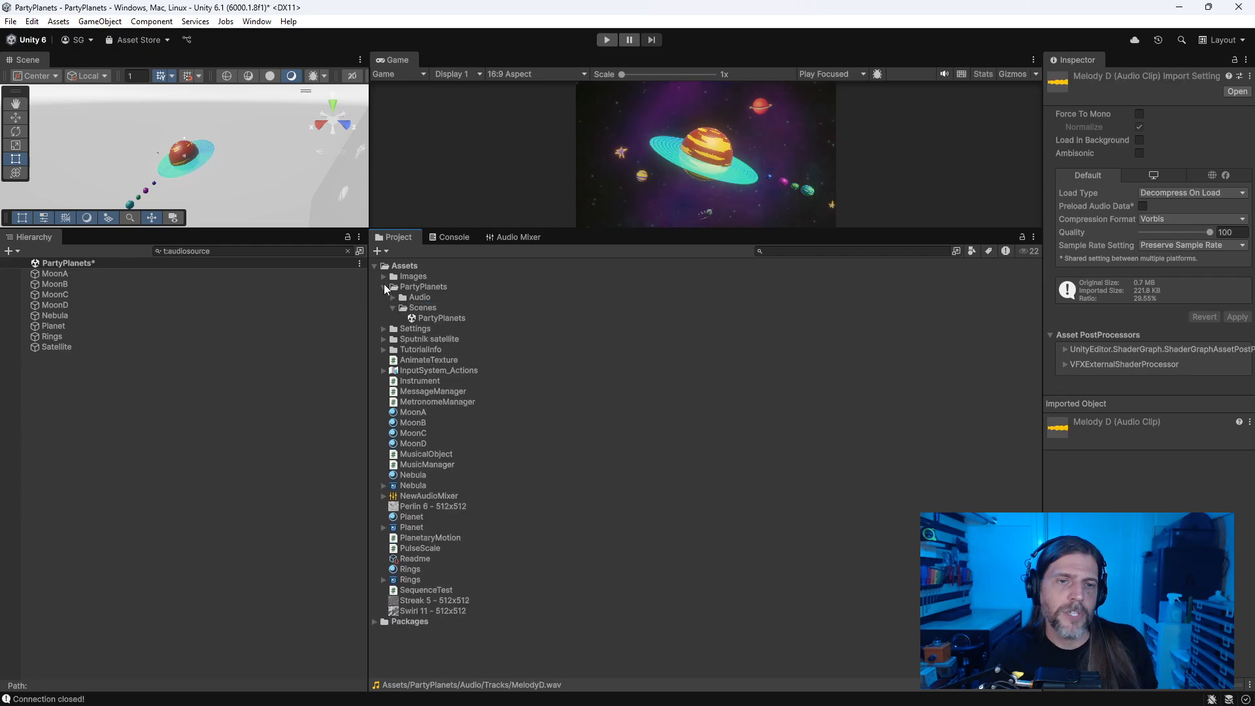
left_click(384, 287)
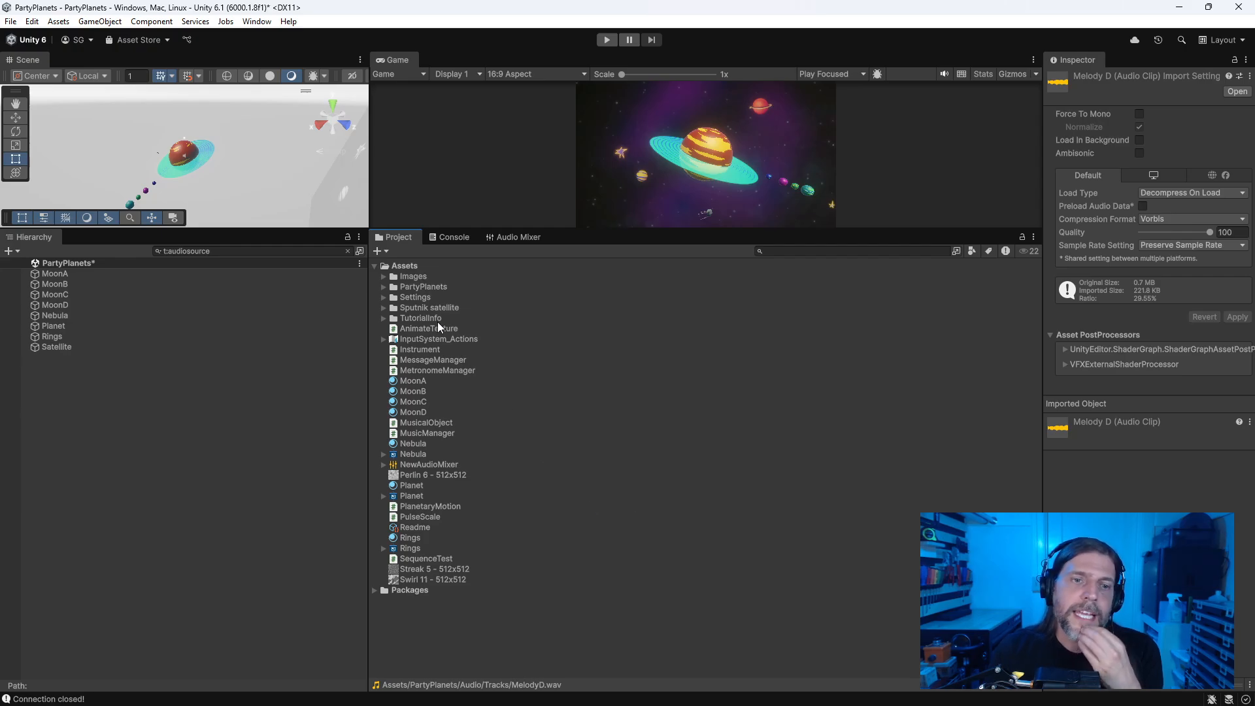
Step: Create a folder named Scripts inside the PartyPlanets folder
left_click(383, 288)
right_click(424, 287)
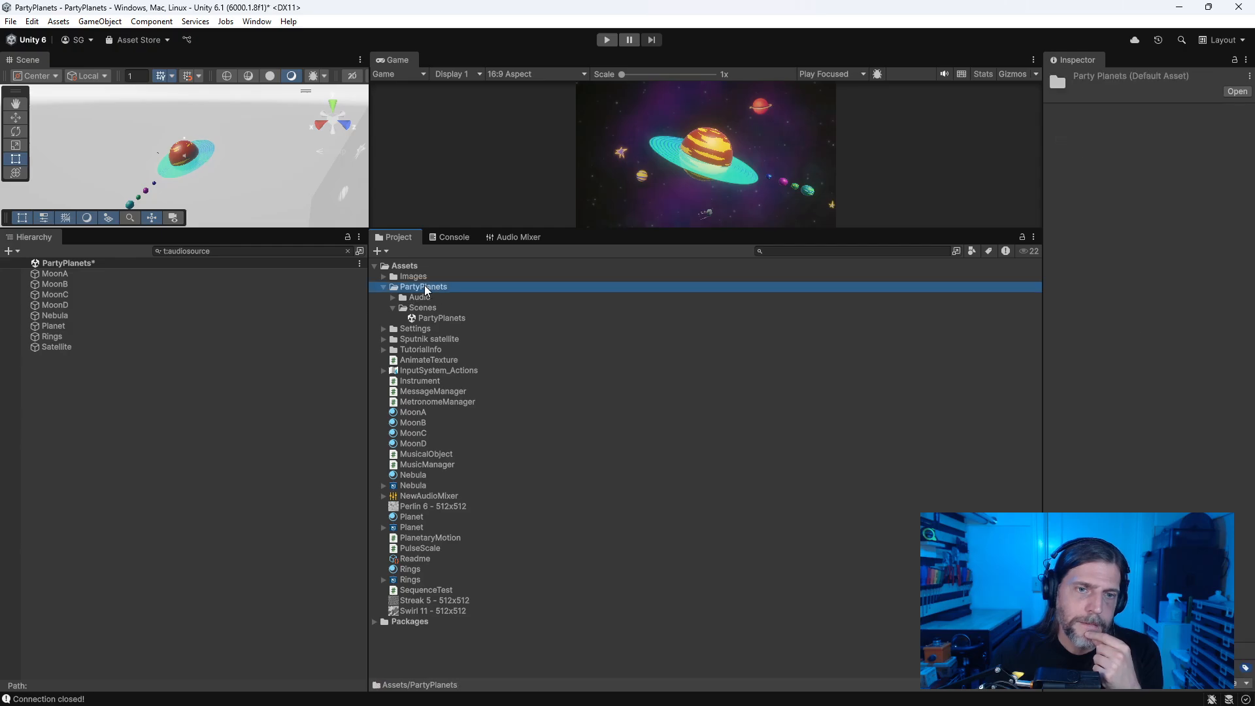
mouse_move(519, 296)
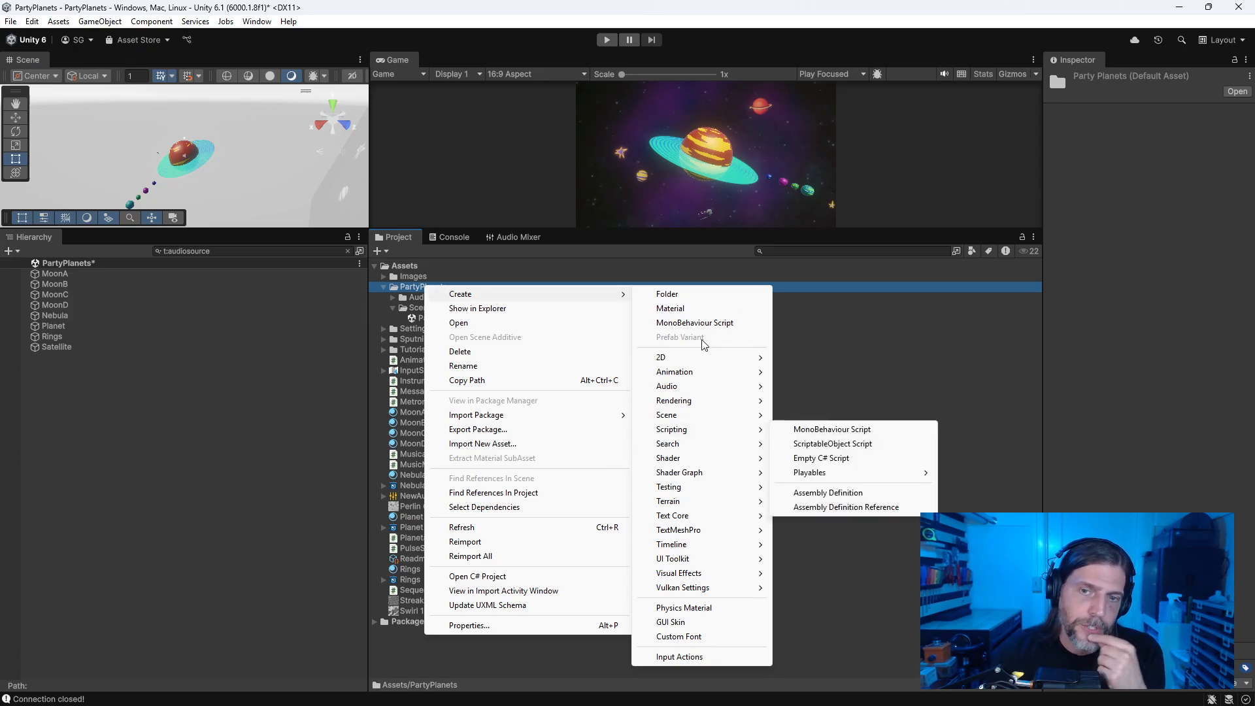
left_click(700, 298)
type("Scrp")
key("BackSpace")
key("BackSpace")
type("ipts")
key("BackSpace")
key("BackSpace")
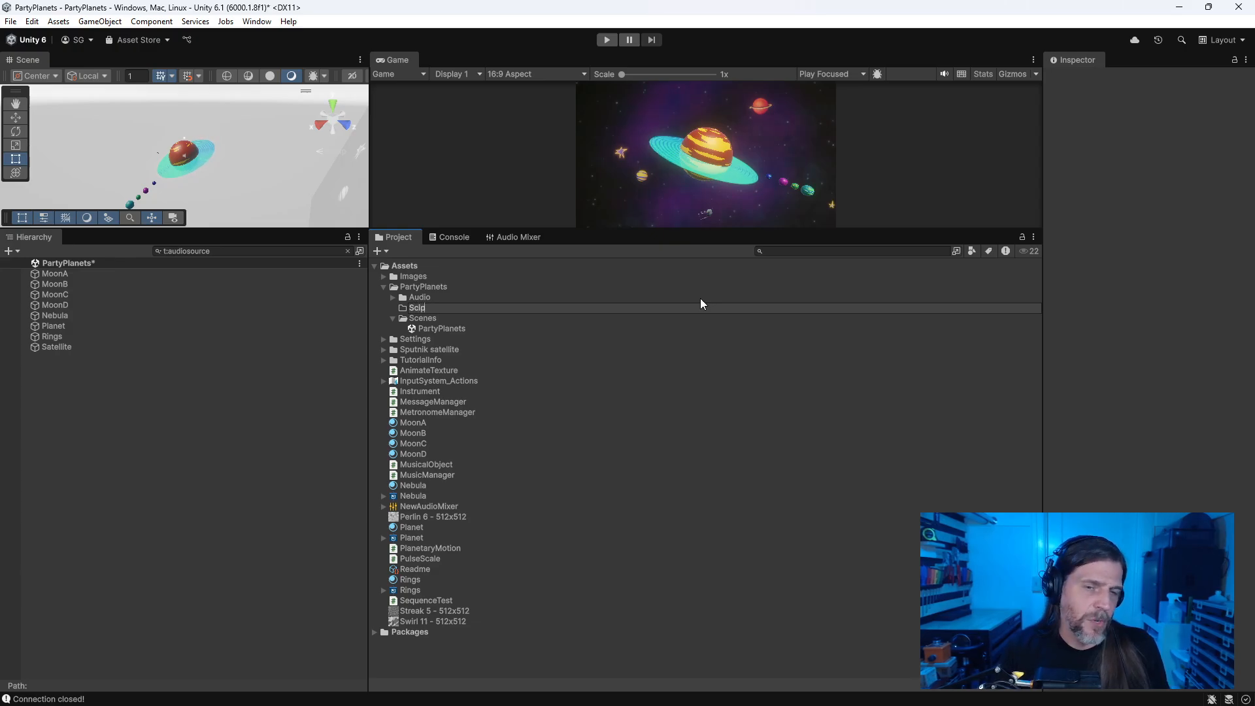
type("cipts")
key("BackSpace")
key("BackSpace")
key("BackSpace")
key("BackSpace")
key("BackSpace")
type("cripts")
key("Return")
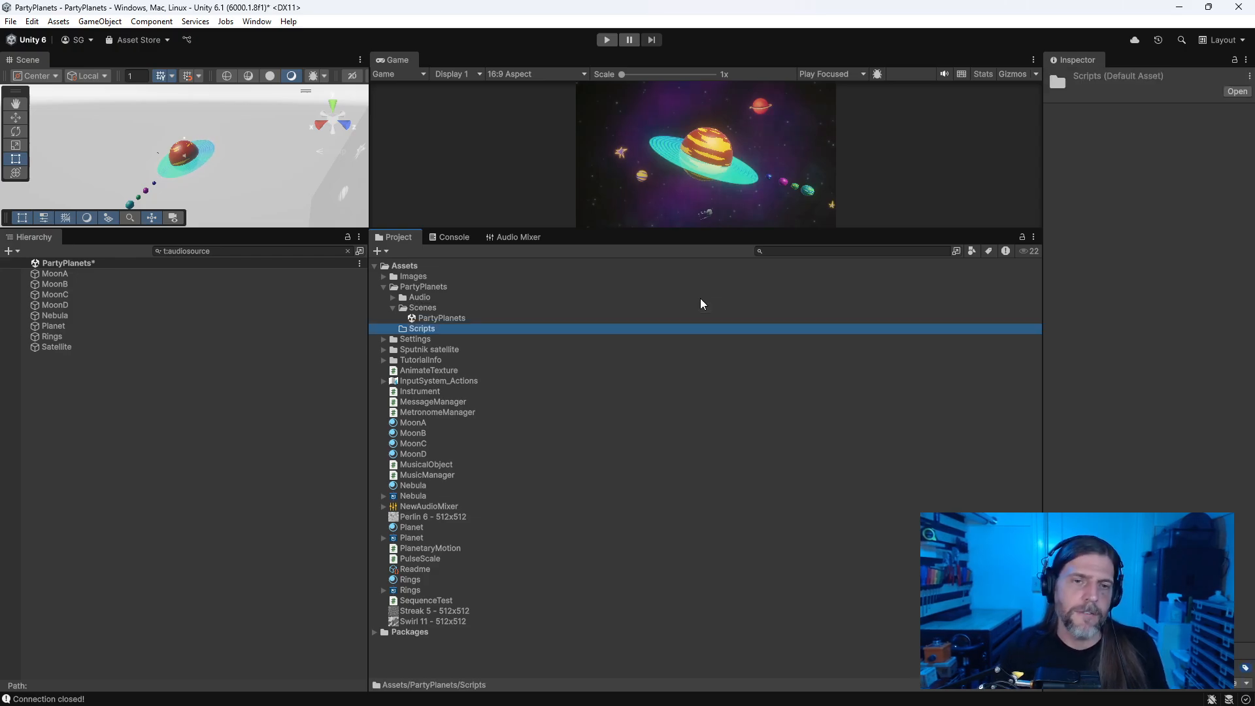
Step: Move the Scripts folder and the nine loose scripts, AnimateTexture through SequenceTest, into the Scenes folder, and collapse Scenes
left_click(430, 600, "ctrl")
left_click(431, 548, "ctrl")
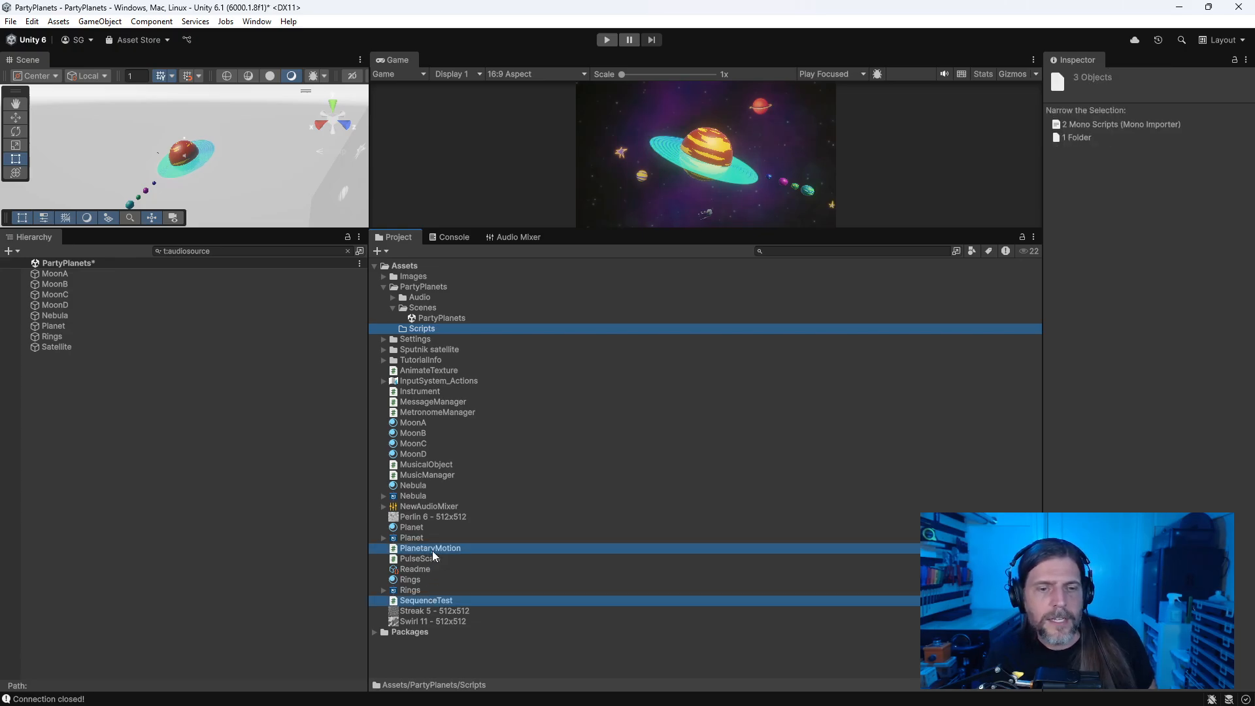
left_click(433, 558, "ctrl")
left_click(431, 475, "ctrl")
left_click(428, 465, "ctrl")
left_click(450, 412, "ctrl")
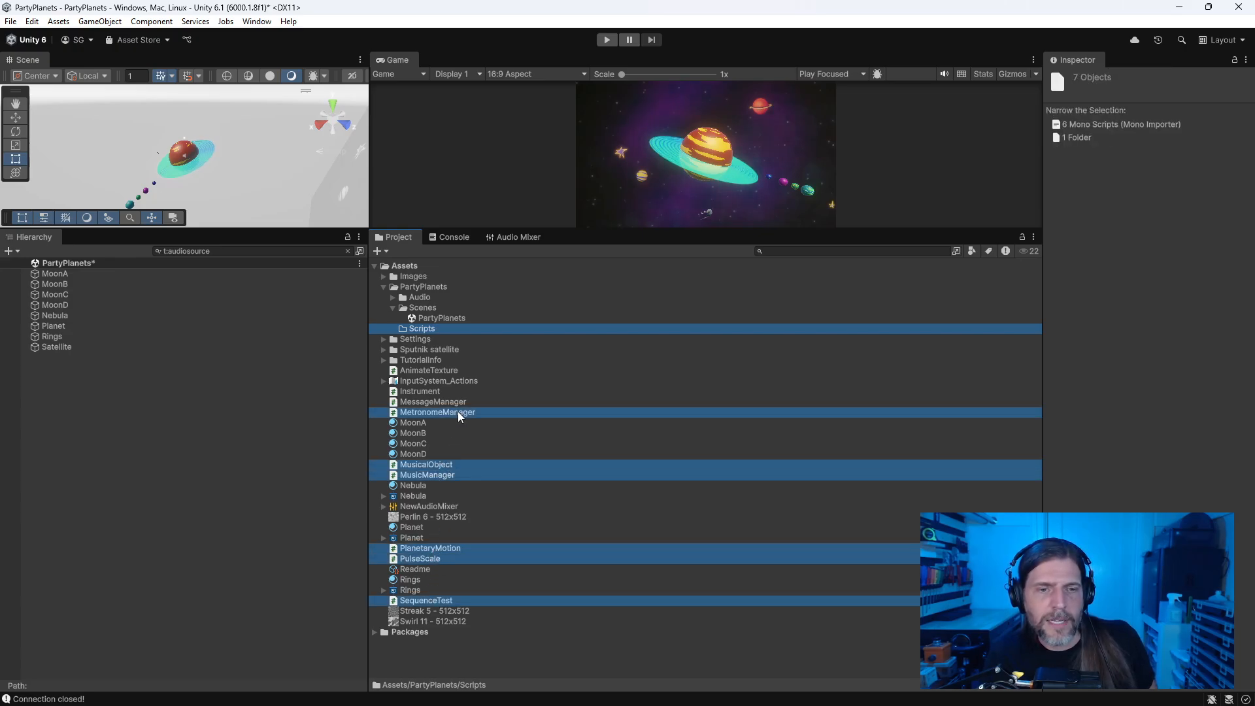
left_click(438, 402, "ctrl")
left_click(437, 389, "ctrl")
left_click(453, 371, "ctrl")
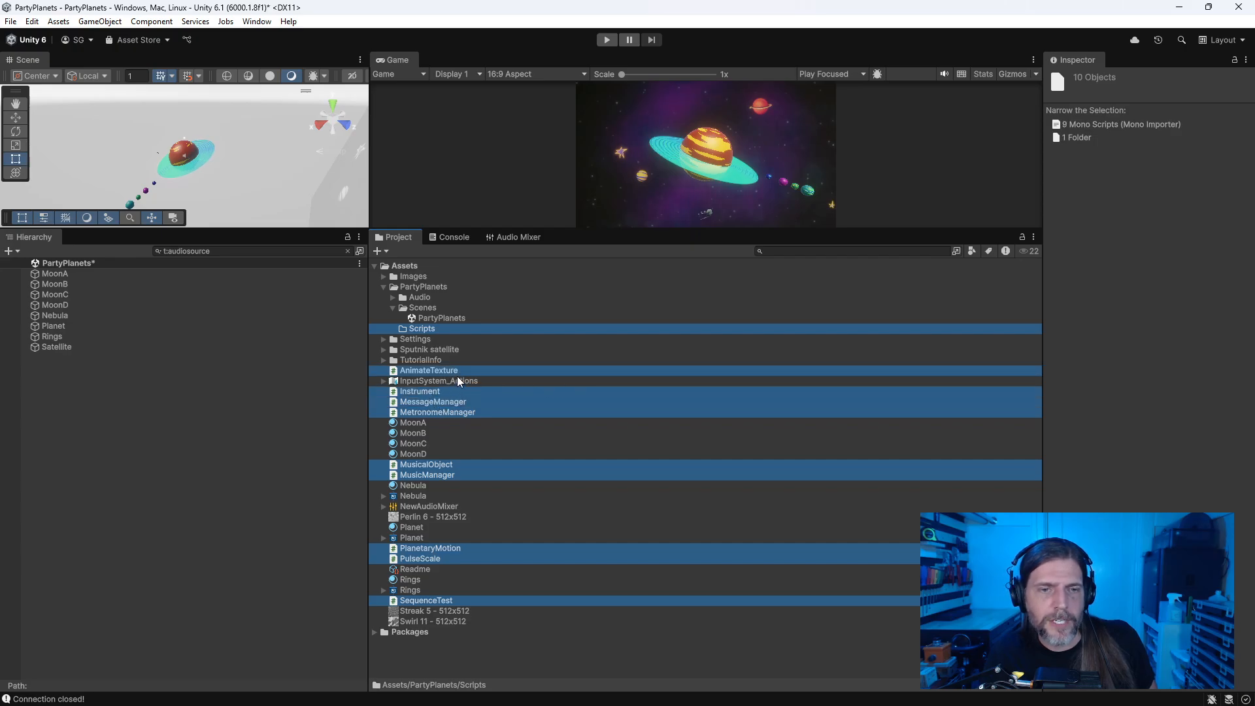
left_click_drag(431, 332, 416, 307)
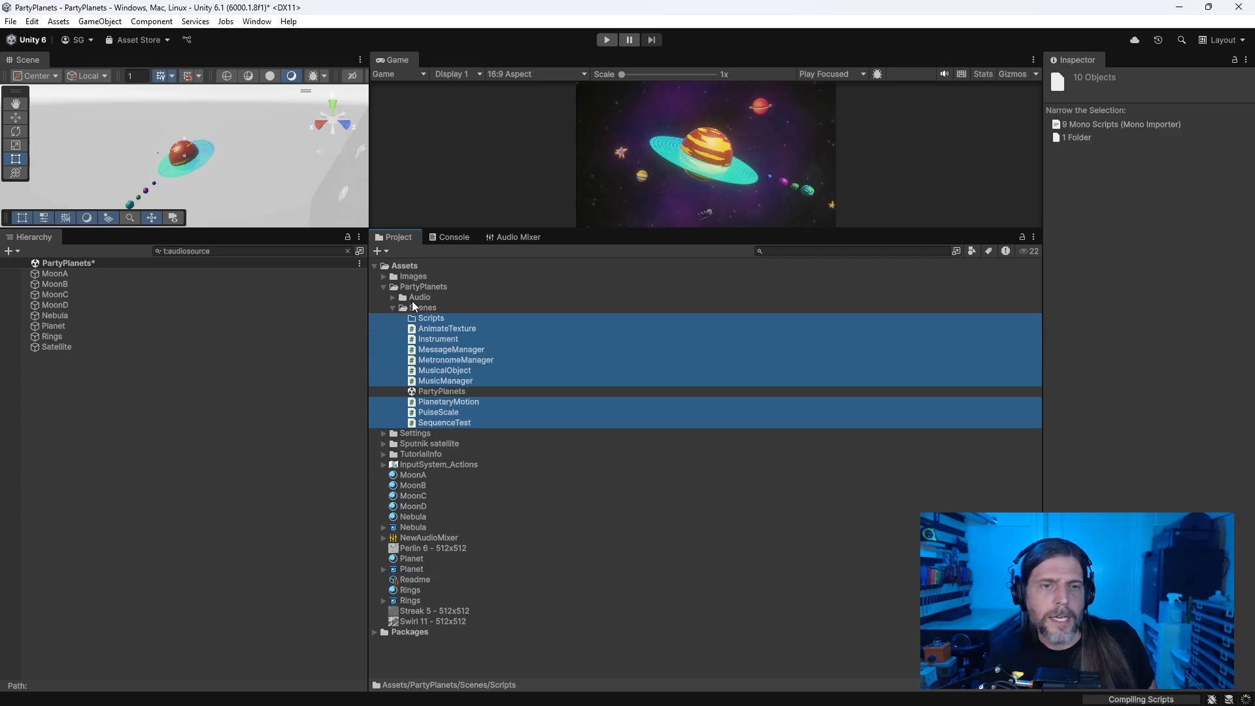
left_click(392, 308)
Step: Create a folder named Models inside the PartyPlanets folder
left_click(425, 287)
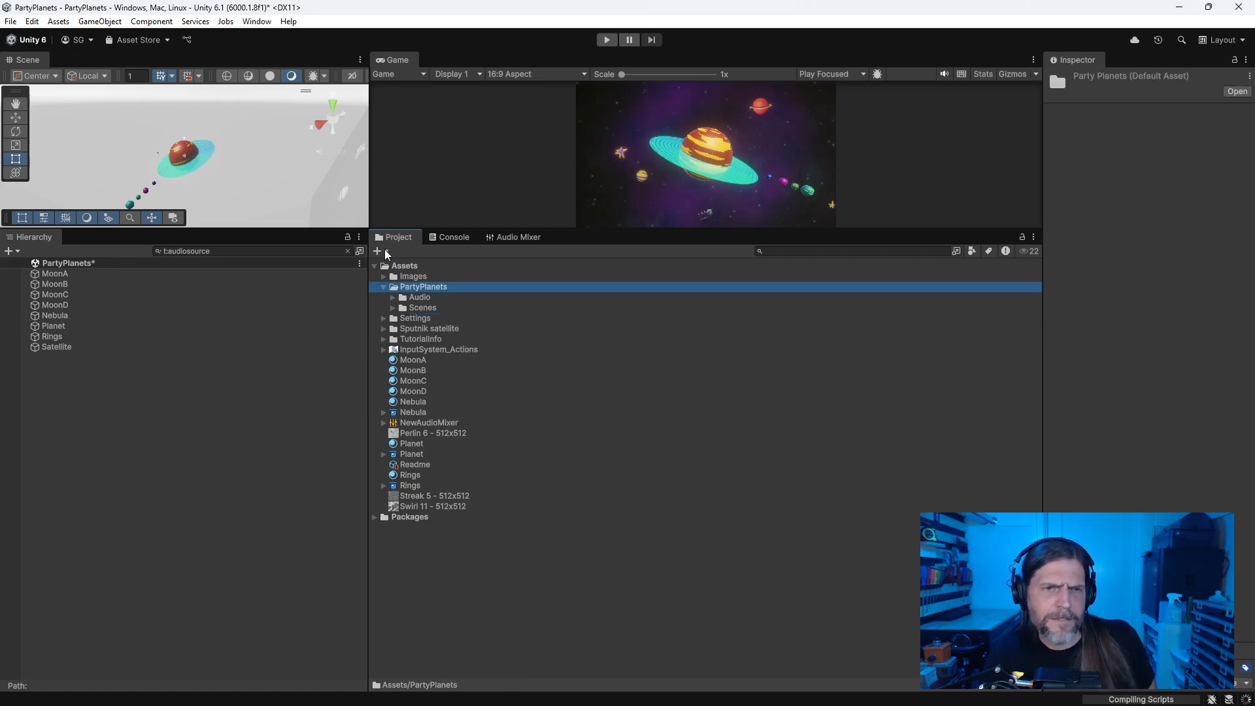
left_click(384, 251)
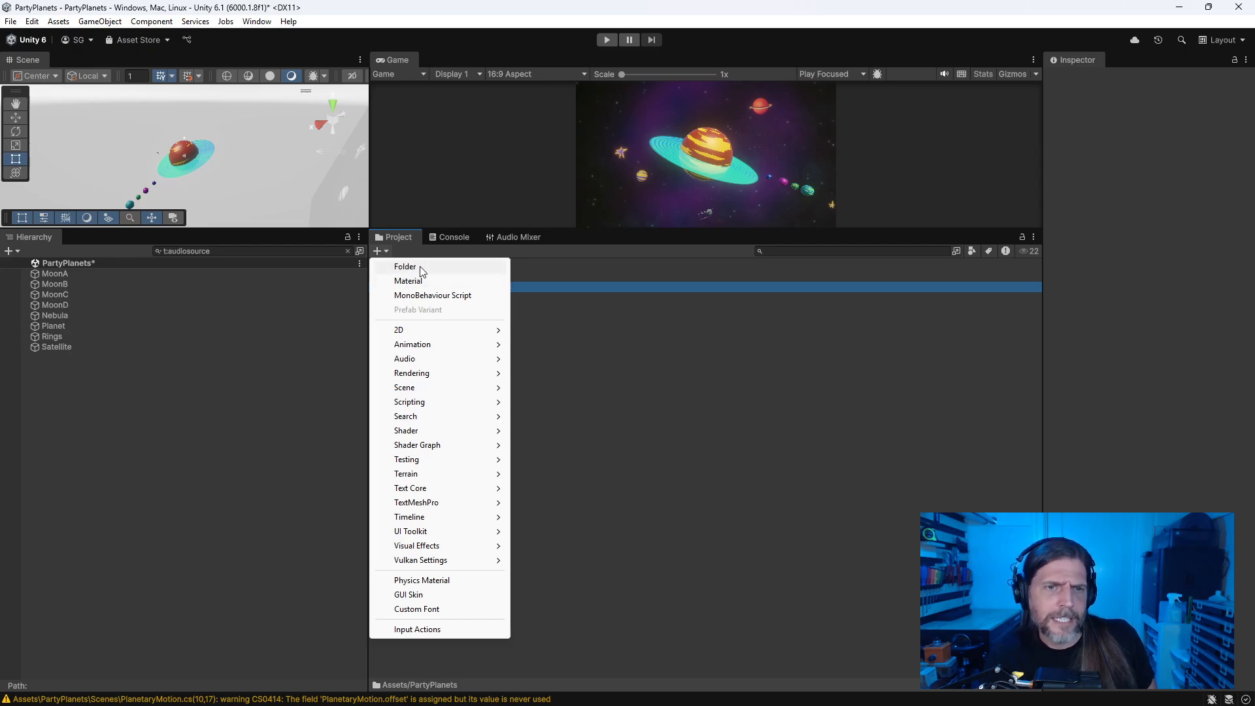
left_click(408, 267)
type("Models")
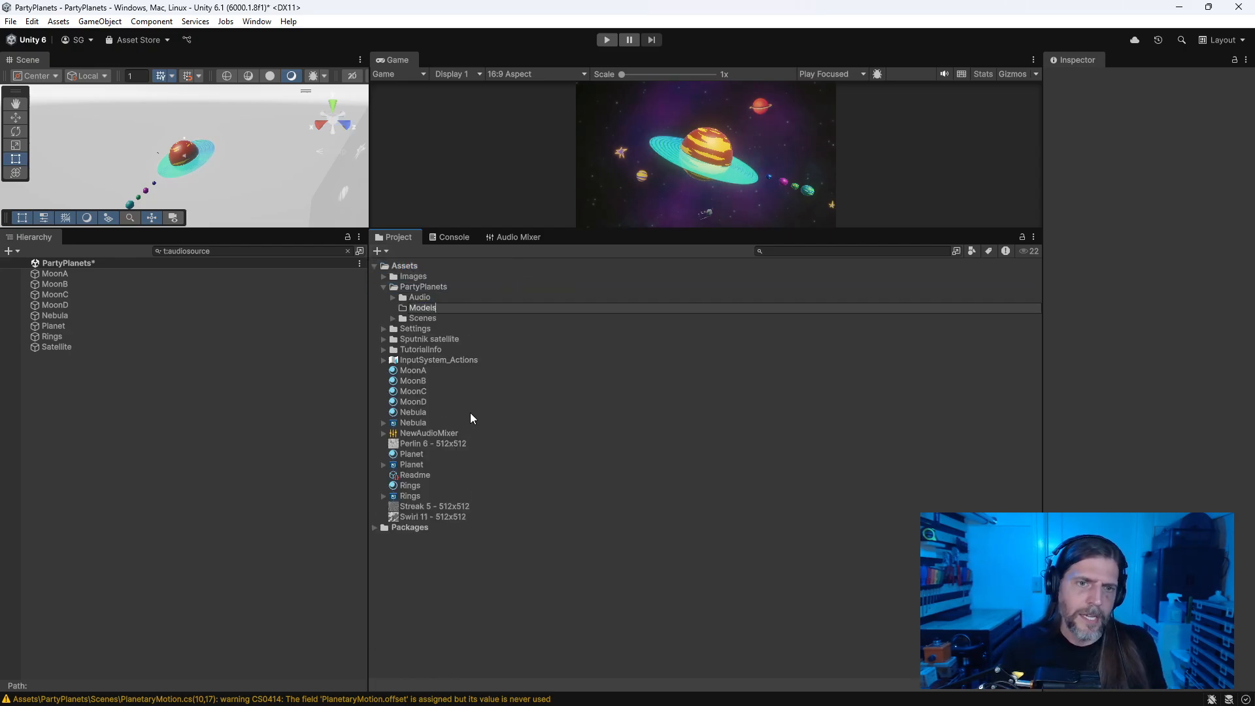
key("Return")
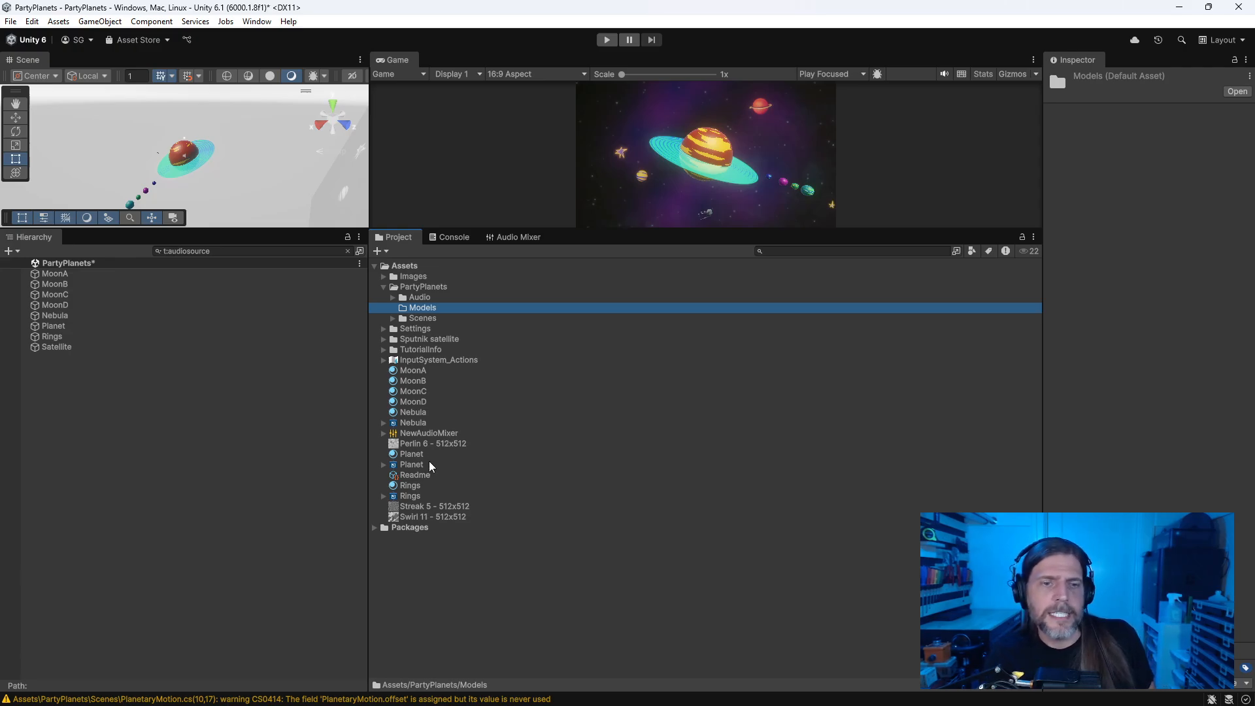
Step: Check the contents of the Sputnik satellite folder and move it into the Models folder
left_click(382, 339)
left_click(383, 340)
left_click_drag(446, 340, 444, 310)
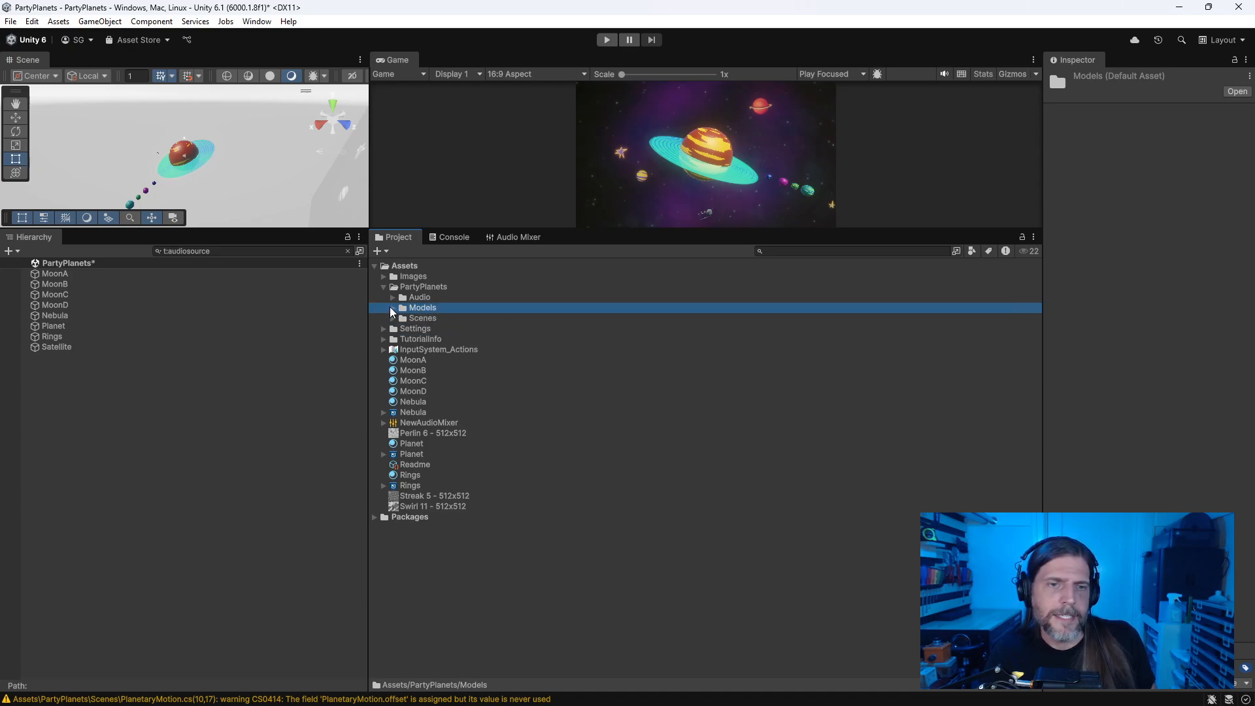
Step: Rename the Sputnik satellite folder inside Models as Satellite
left_click(456, 322)
key("F2")
key("Home")
key("Delete")
key("Delete")
key("Delete")
key("Delete")
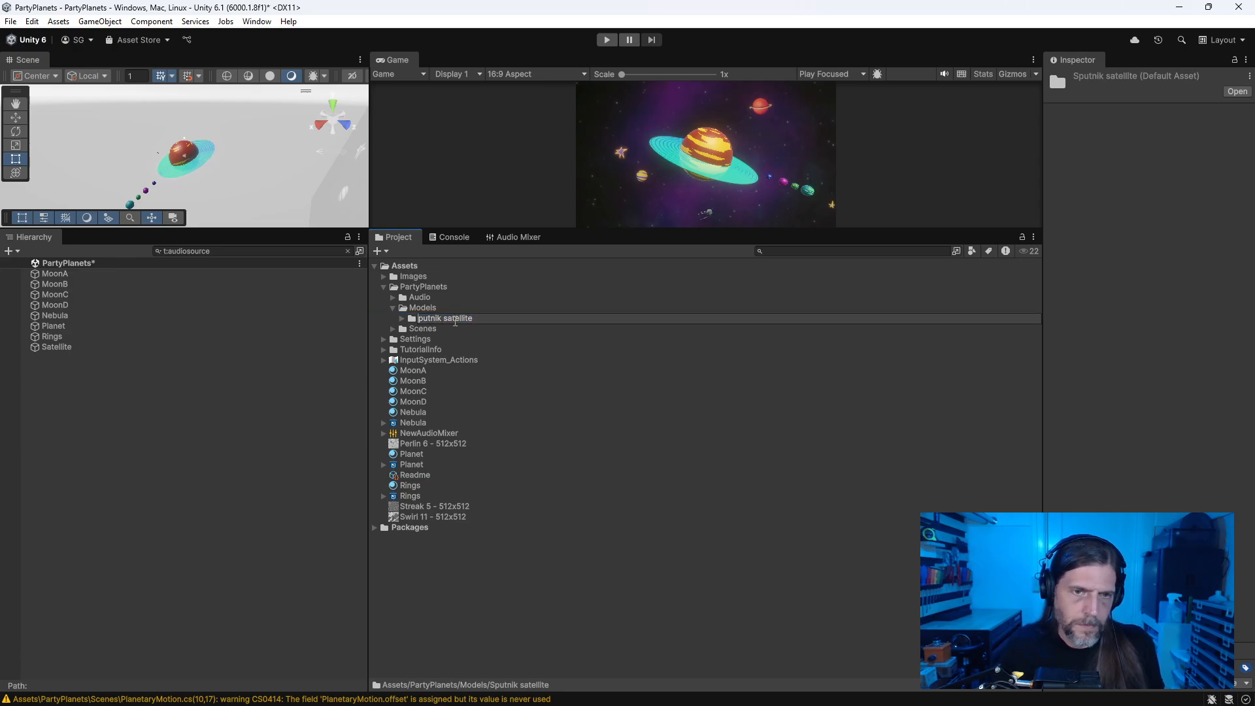
key("Delete")
key("Delete")
key("Delete")
key("Delete")
key("Delete")
type("S")
key("Return")
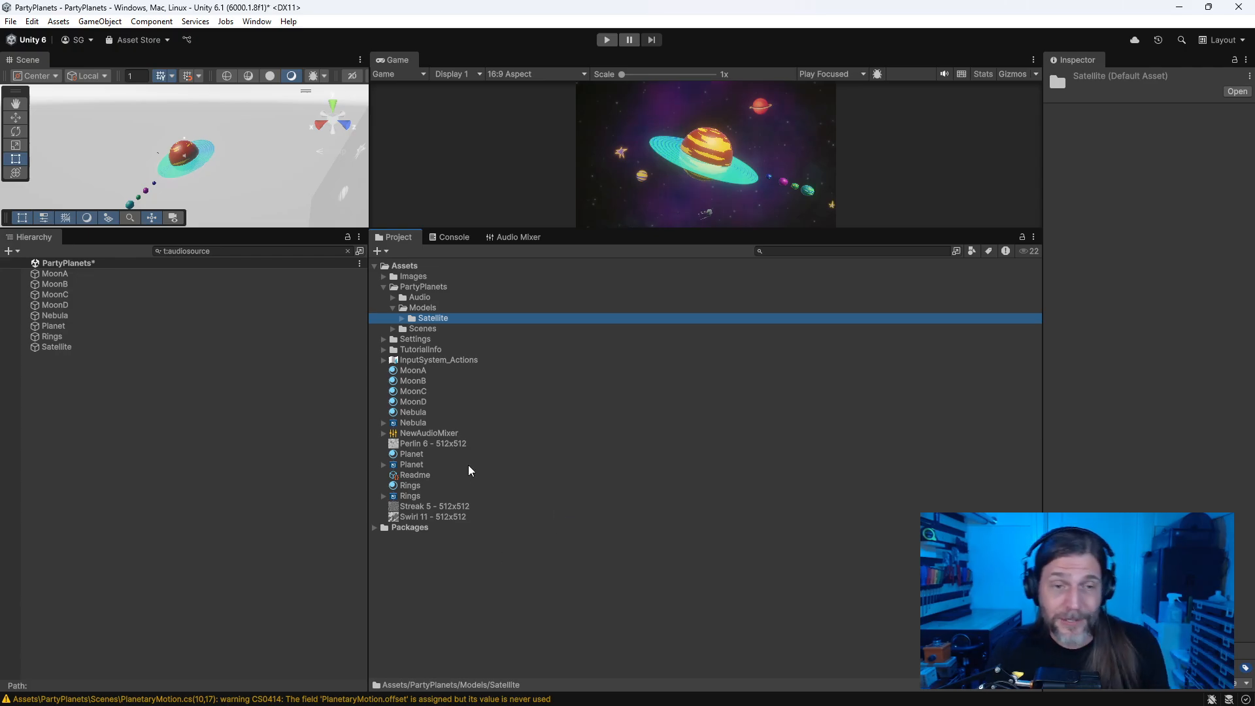
left_click(419, 372)
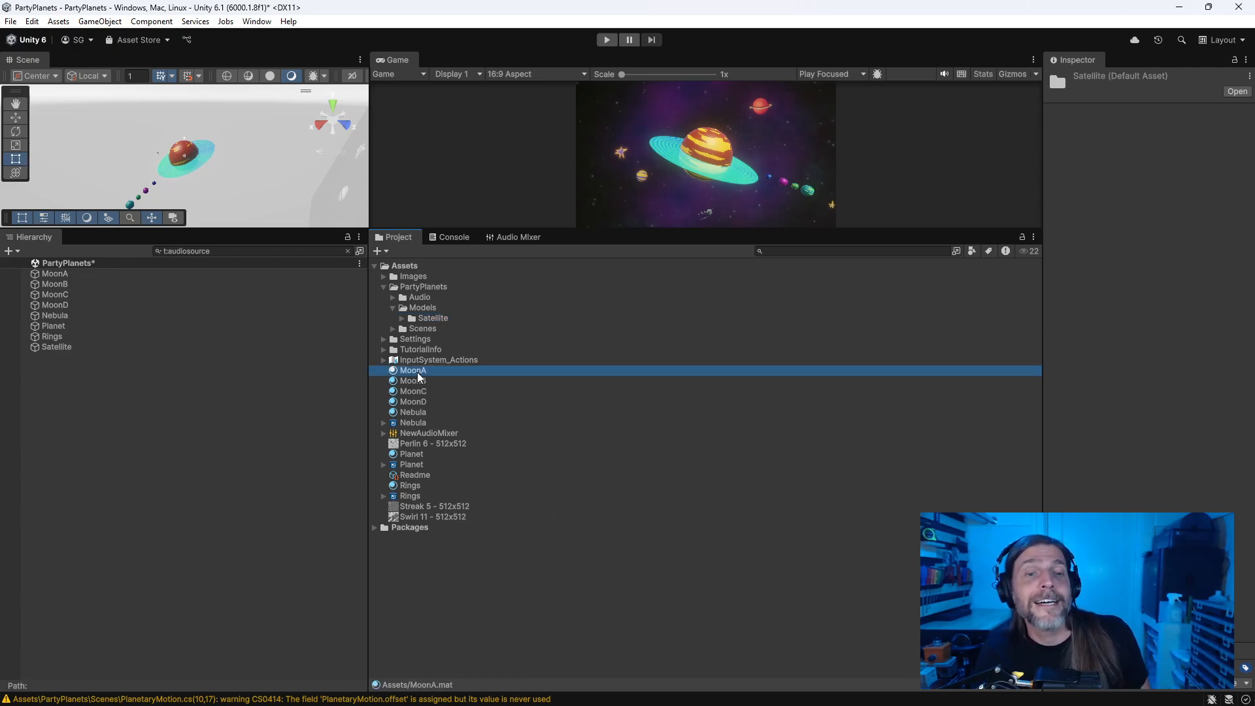
left_click(420, 288)
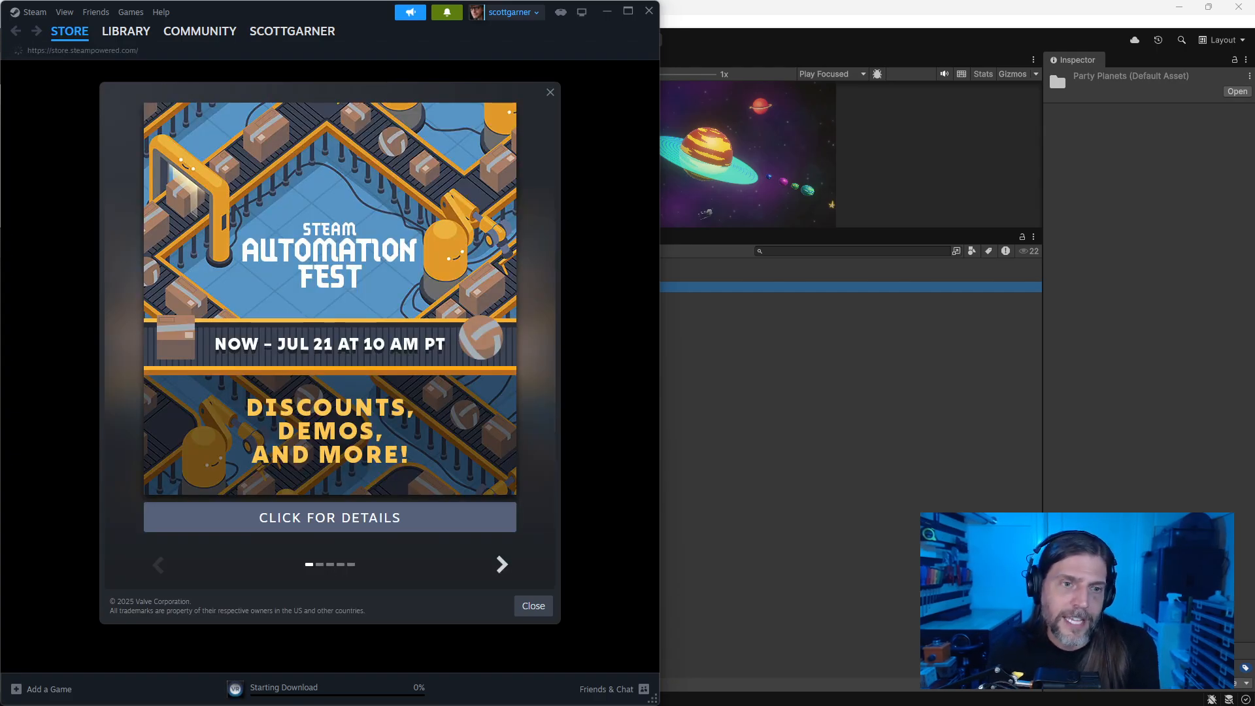
Step: Switch to Steam to view the Balatro page in the game library, and close the Steam window
left_click(549, 93)
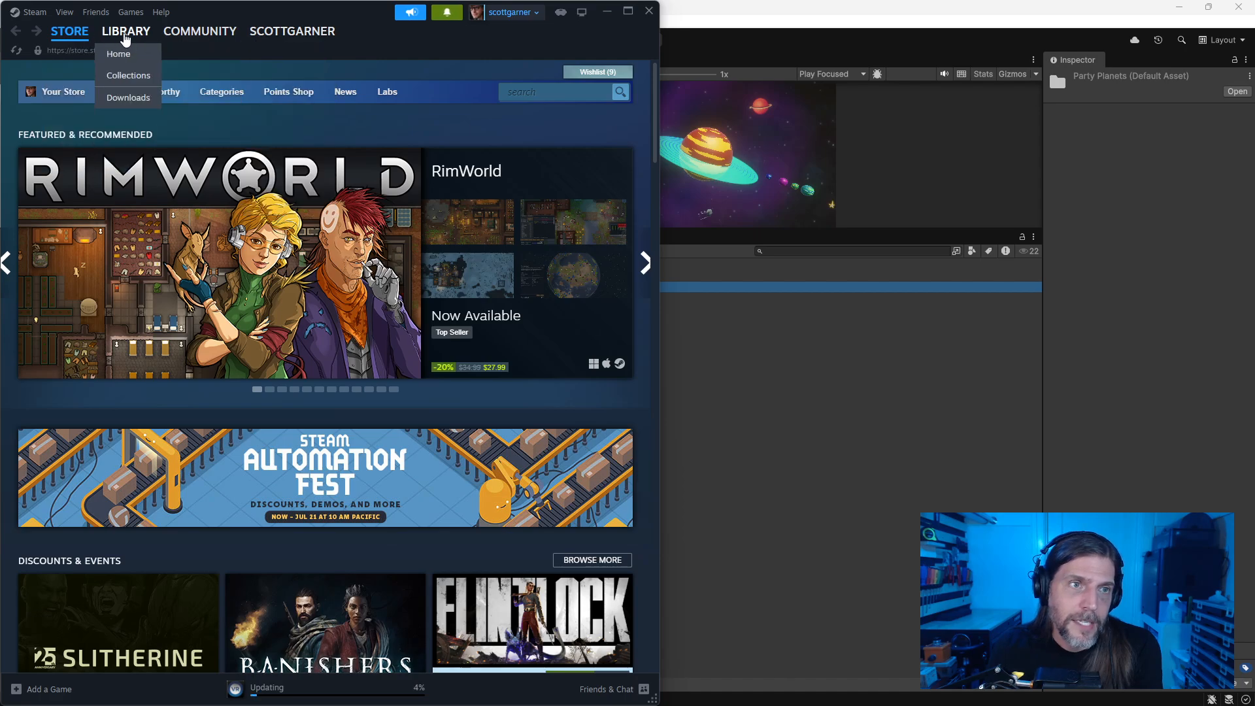
left_click(121, 52)
mouse_move(279, 410)
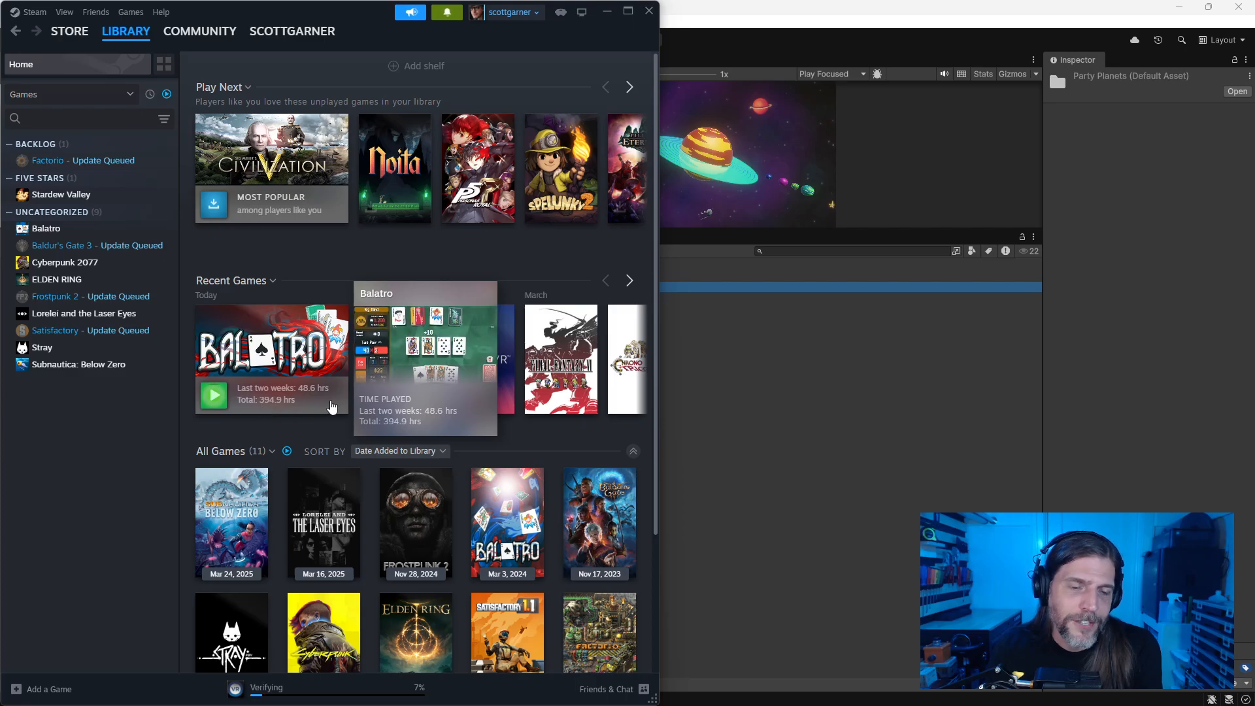
left_click(331, 406)
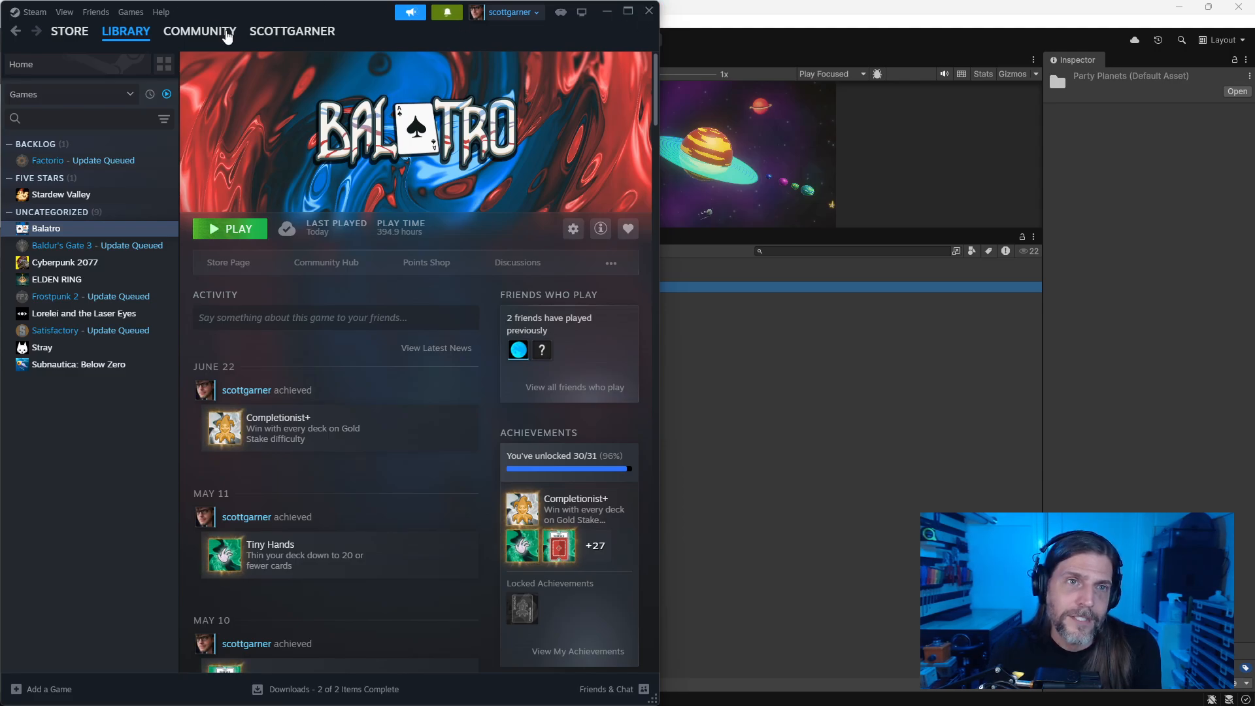
left_click_drag(293, 2, 291, 182)
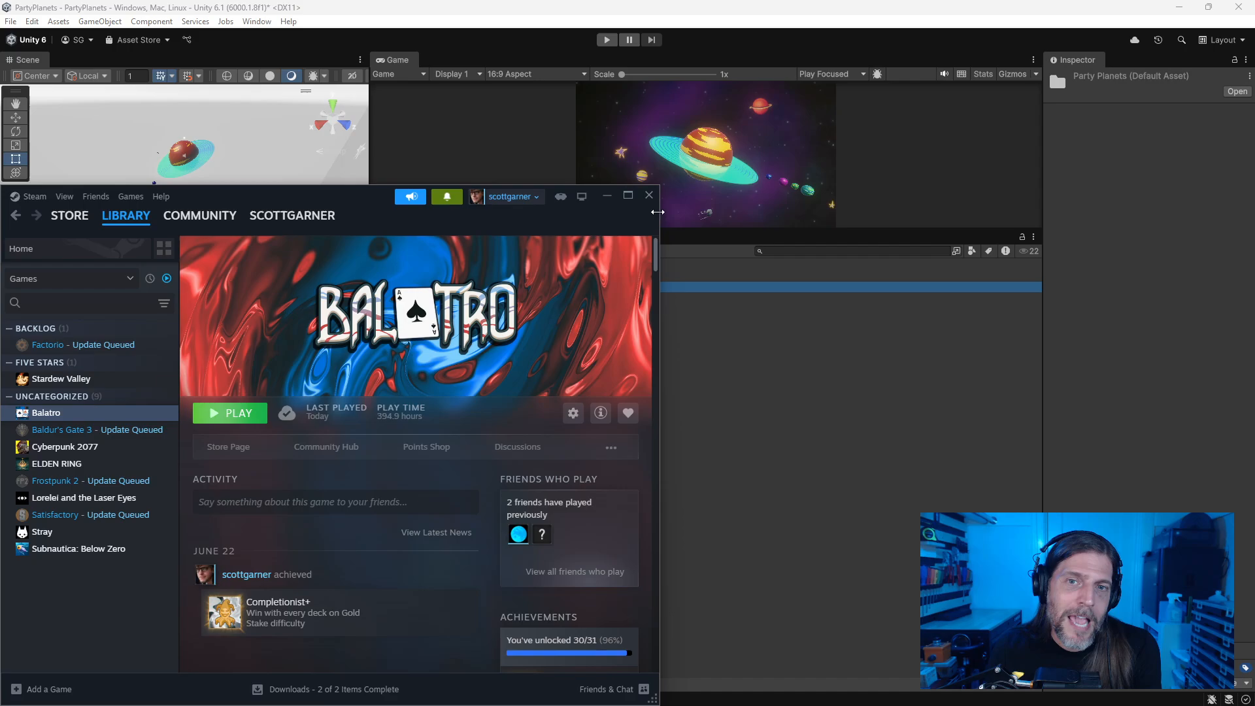
left_click(649, 192)
Step: Enlarge the Scene and Game views, and create a folder named Textures inside the PartyPlanets folder
left_click_drag(595, 233, 578, 294)
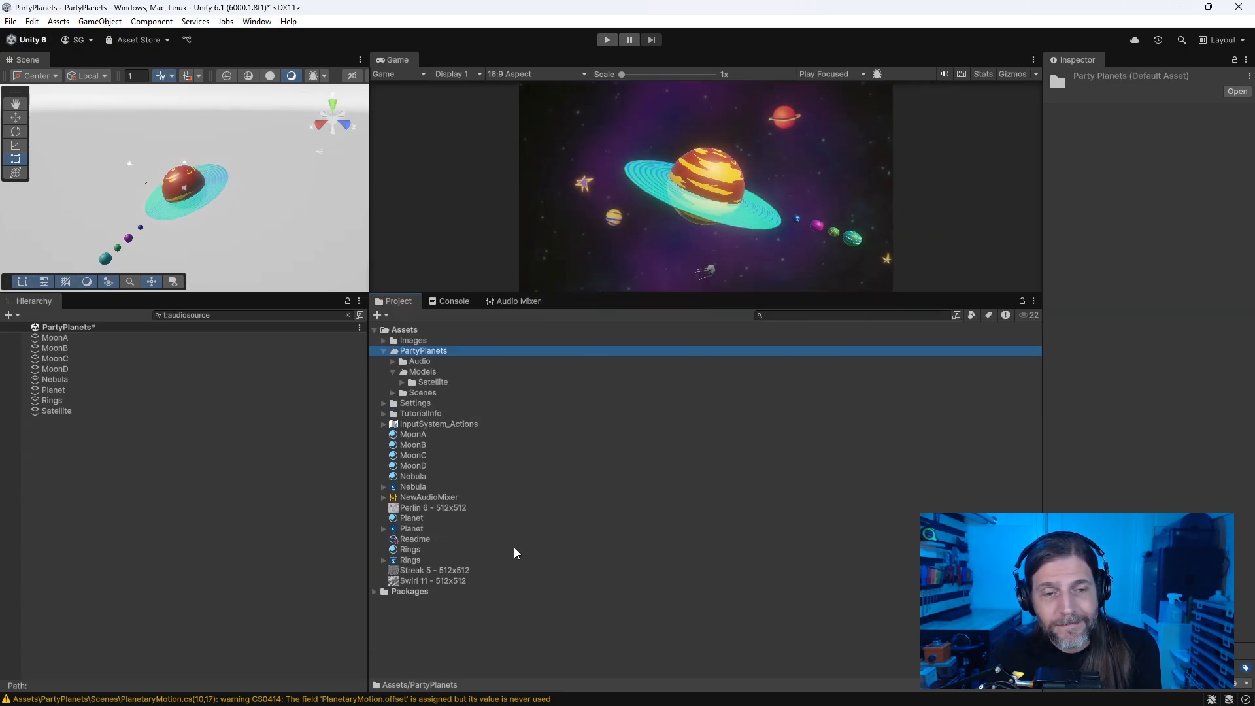
right_click(416, 352)
mouse_move(494, 367)
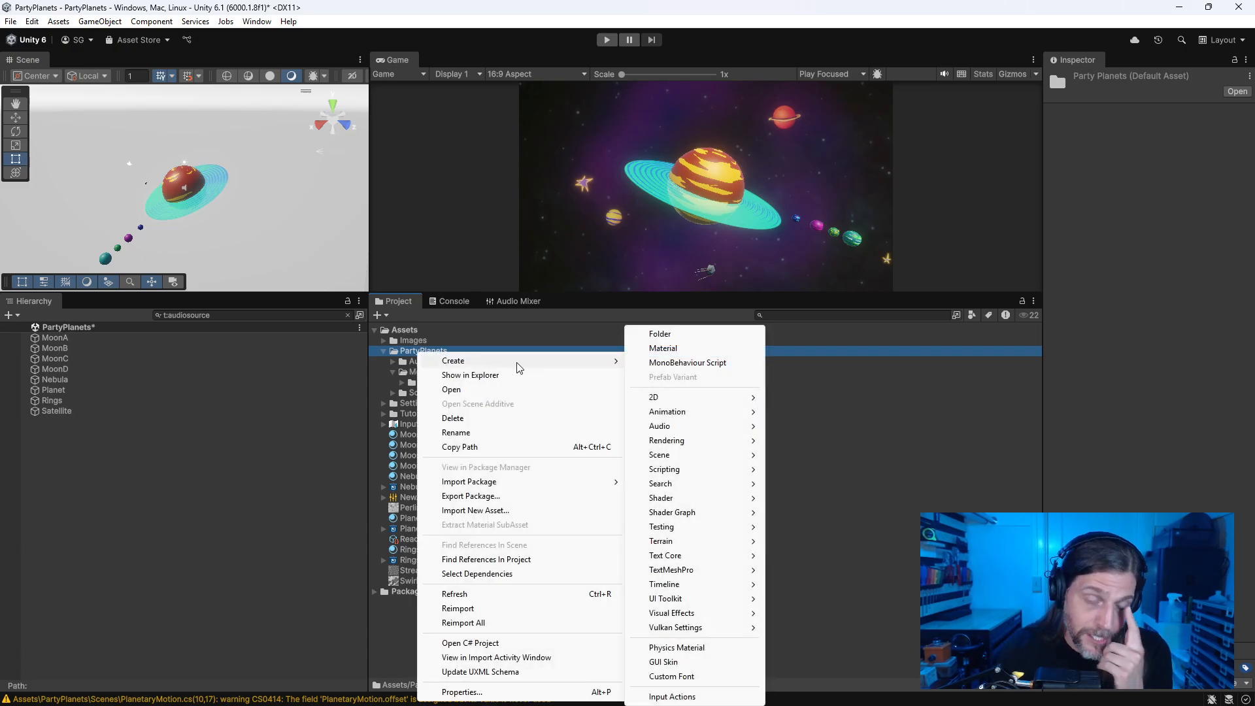
left_click(673, 333)
type("Textures")
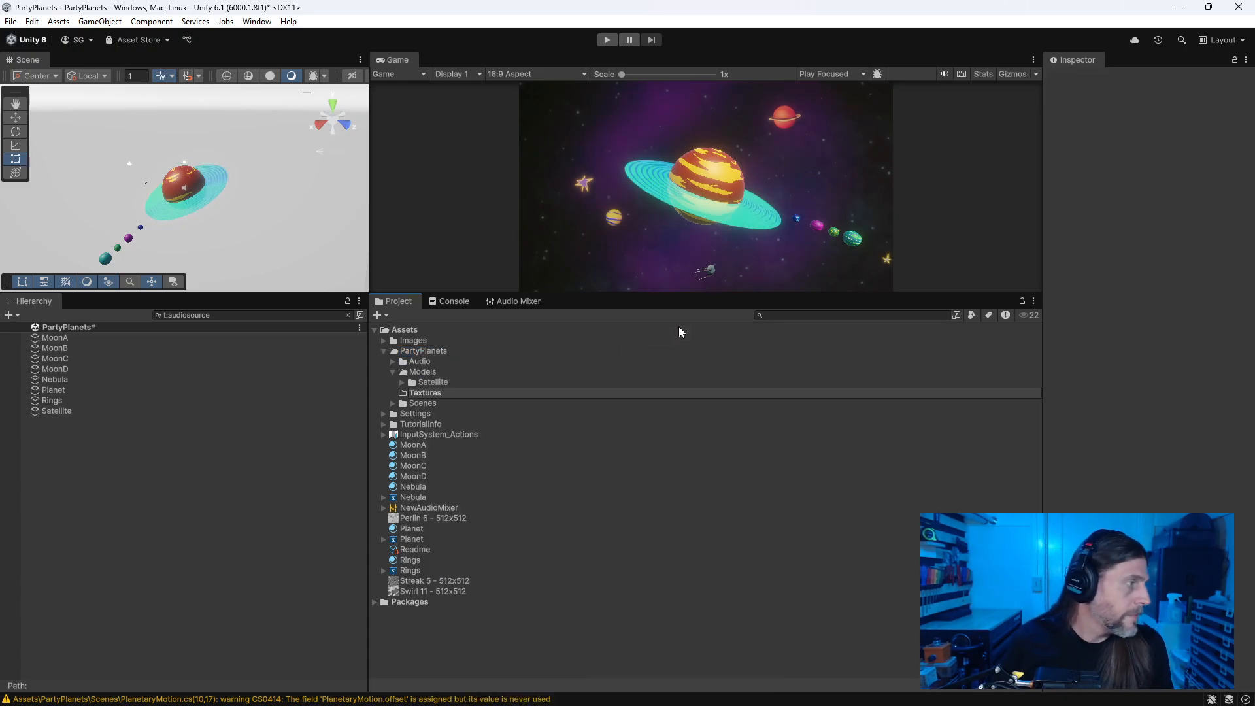
key("Return")
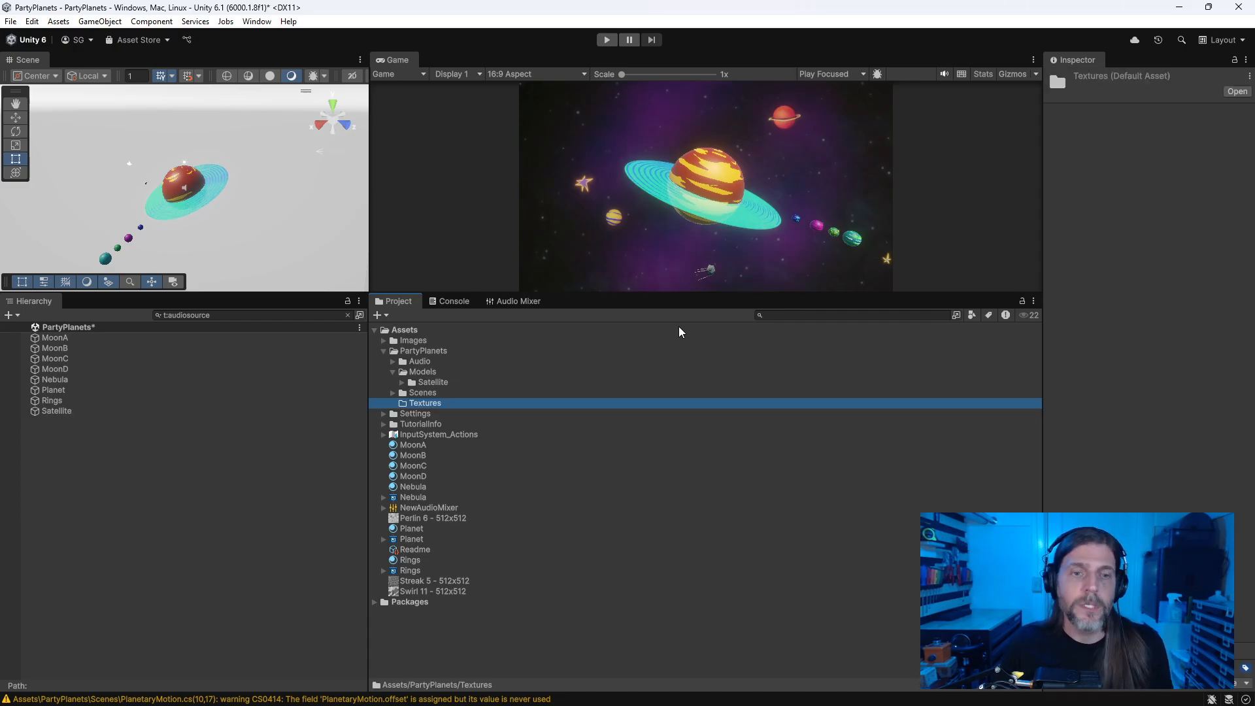
Step: Move the textures Perlin 6 - 512x512, Streak 5 - 512x512 and Swirl 11 - 512x512 into the Textures folder
left_click(464, 589)
left_click(461, 581, "ctrl")
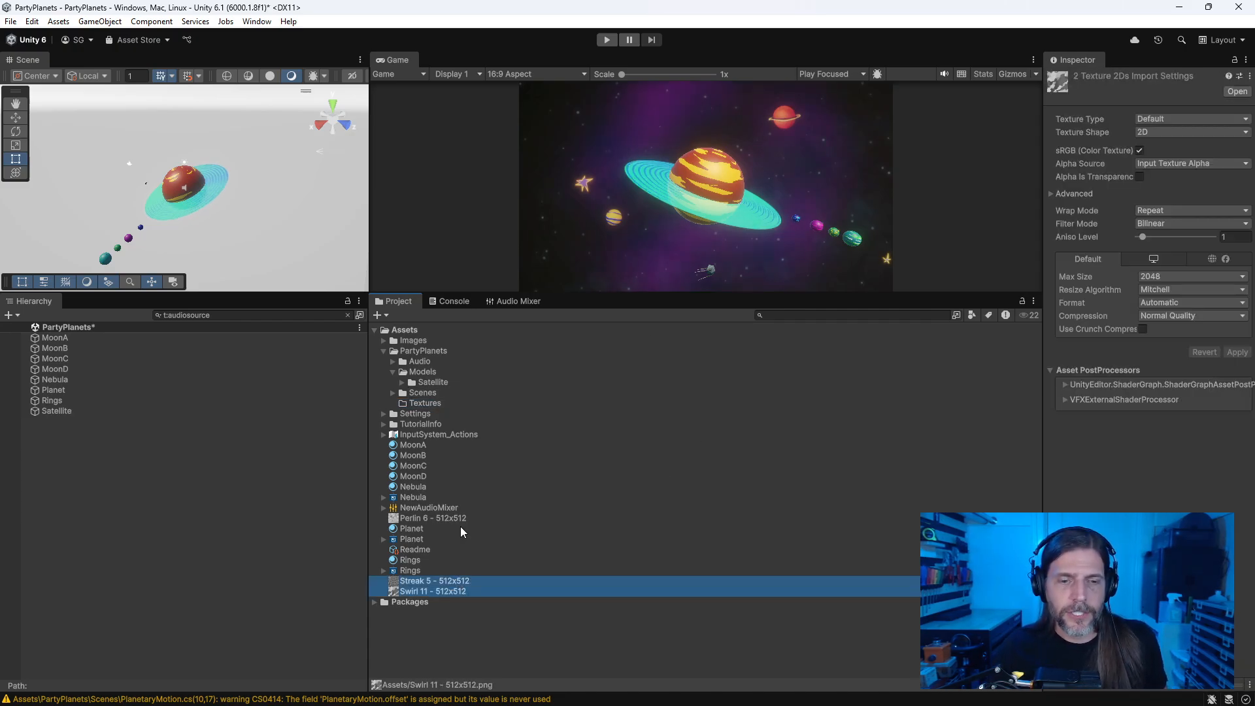
left_click(457, 517, "ctrl")
left_click_drag(453, 519, 425, 403)
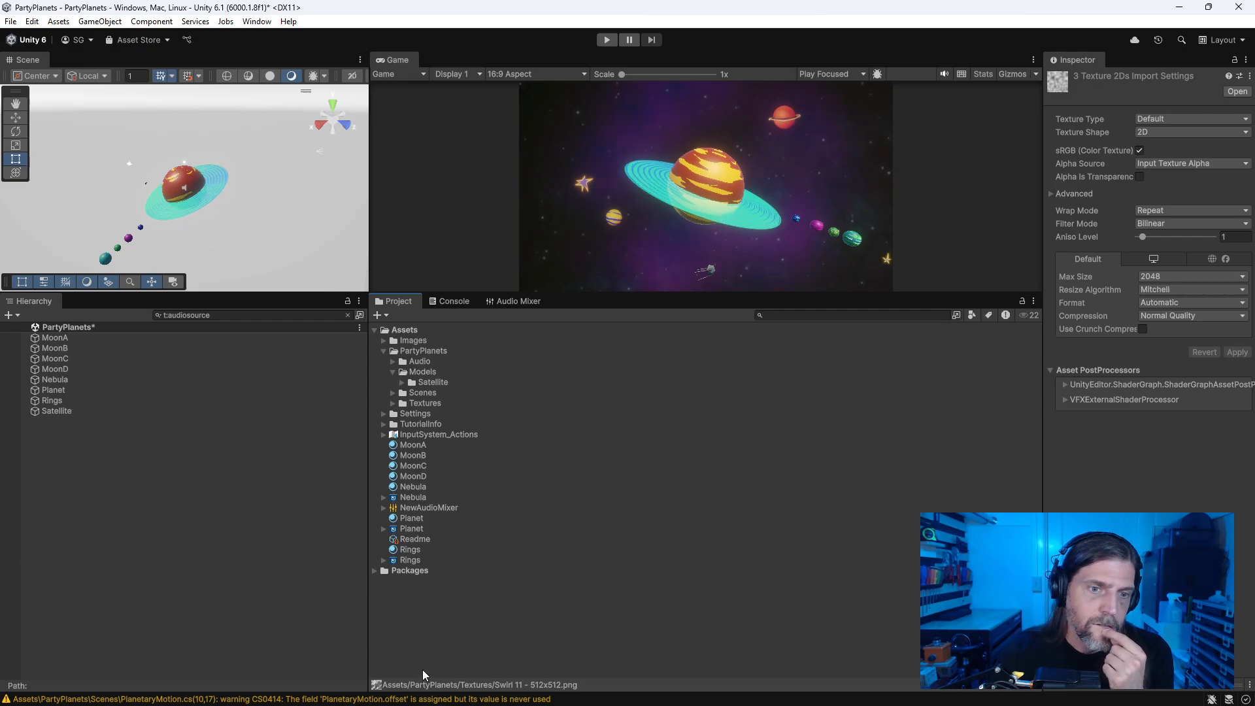
Step: Move the InputSystem_Actions asset into the Settings folder, and delete the TutorialInfo folder
mouse_move(441, 435)
left_mouse_down()
mouse_move(472, 425)
mouse_move(428, 416)
left_mouse_up()
left_click(383, 424)
right_click(437, 423)
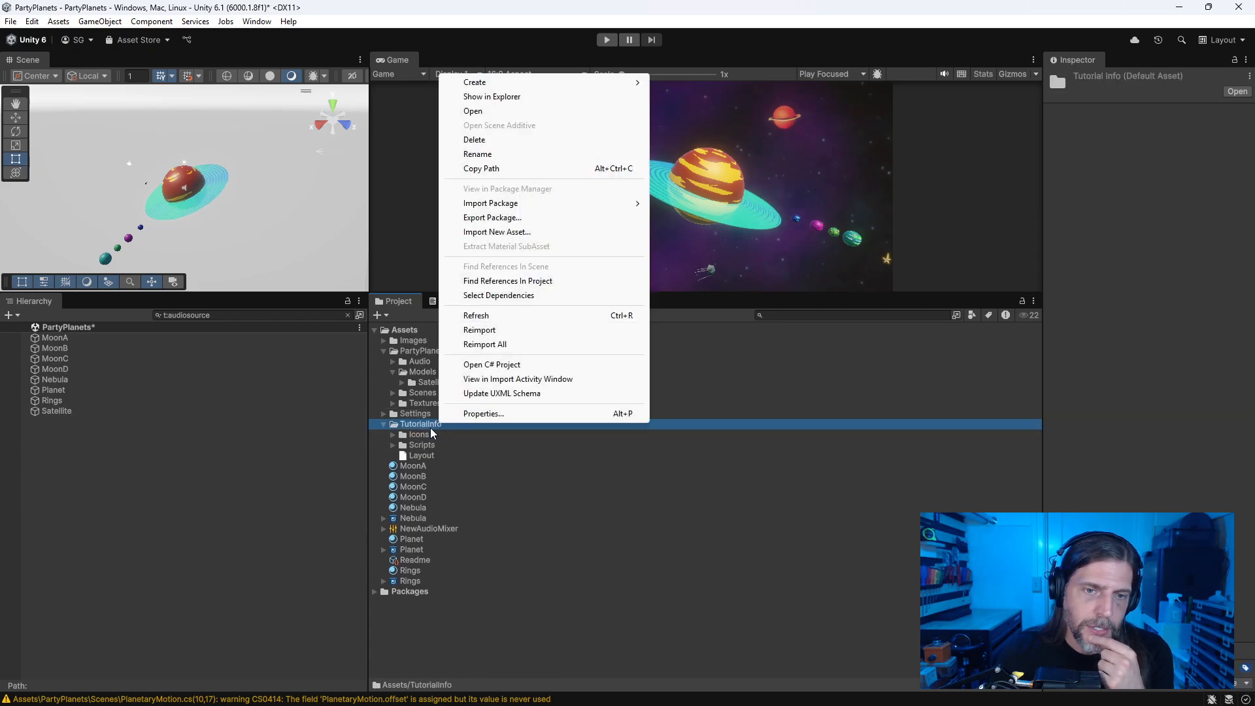
left_click(513, 145)
left_click(660, 386)
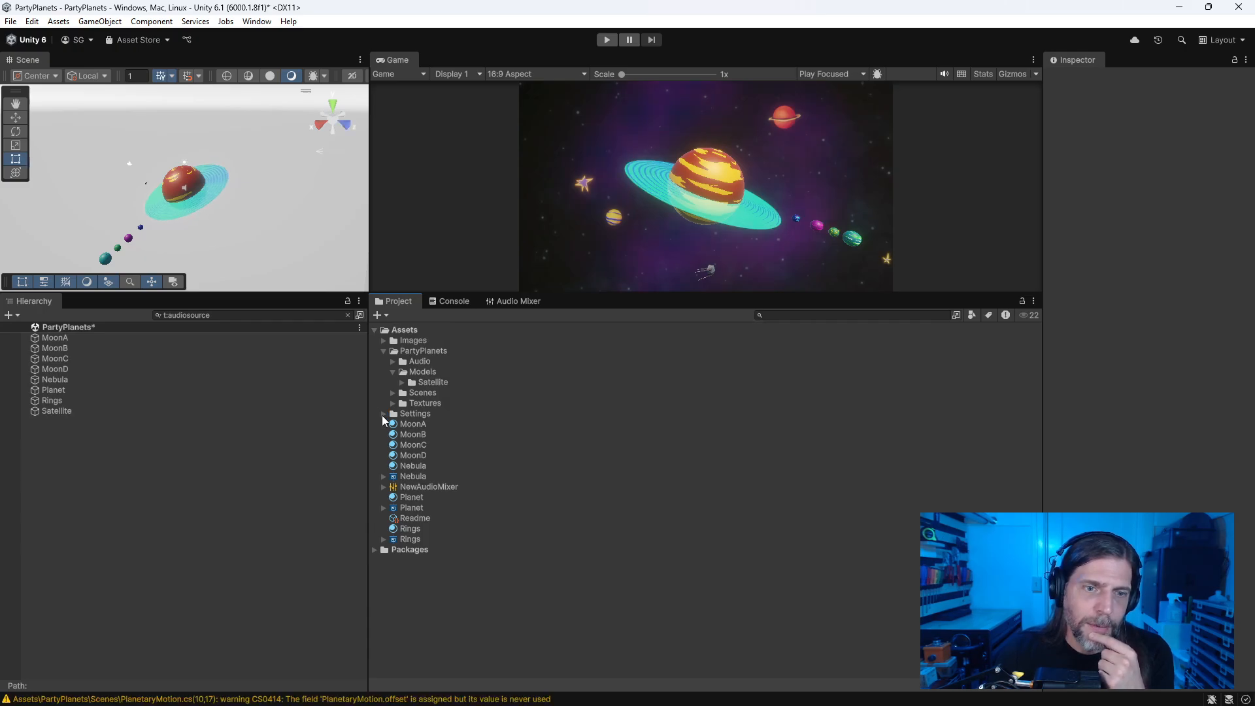
Step: Rename the SampleSceneProfile asset in the Settings folder as PartyPlanetsProfile, and collapse the folder
left_click(383, 415)
left_click(472, 490)
left_click(473, 490)
type("PartyPlane")
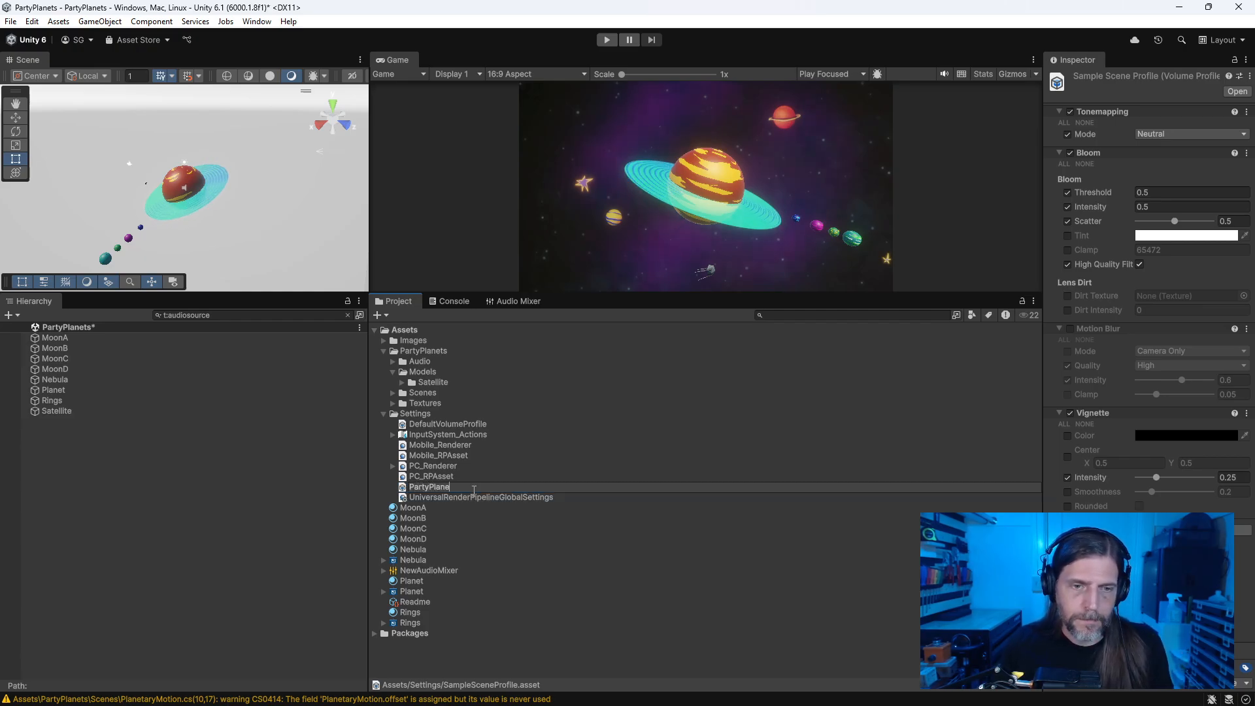
type("tsProfile")
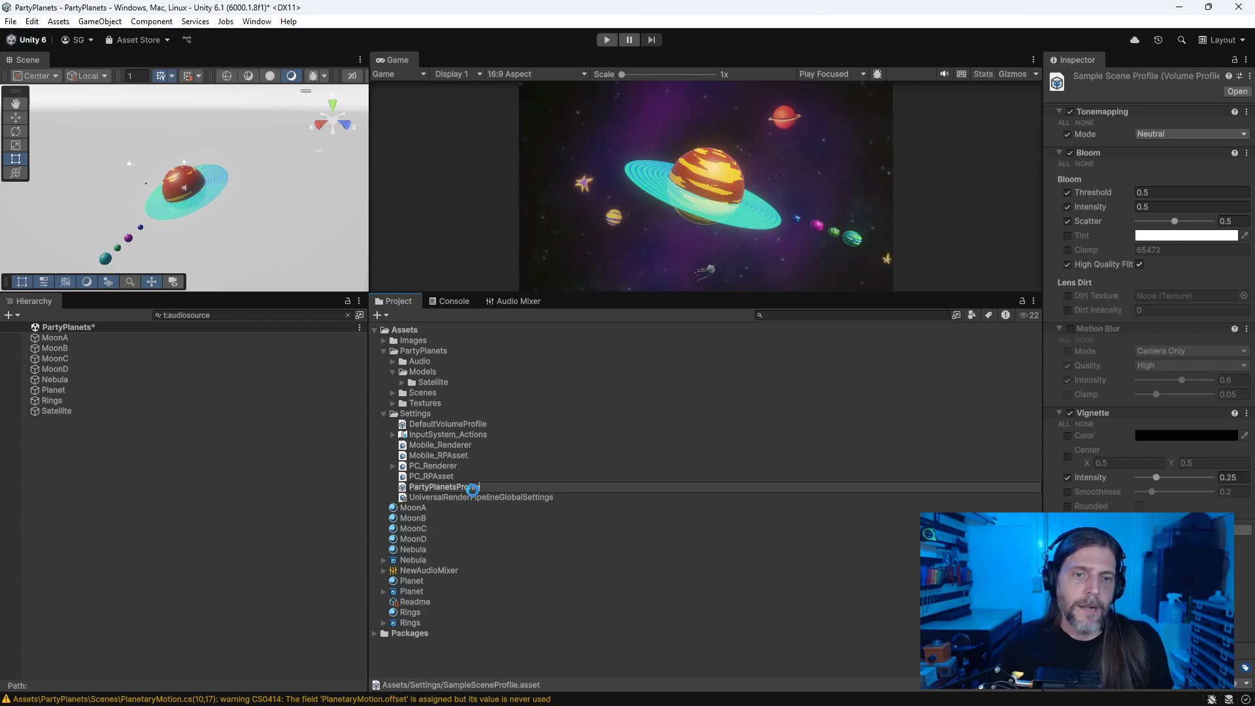
key("Return")
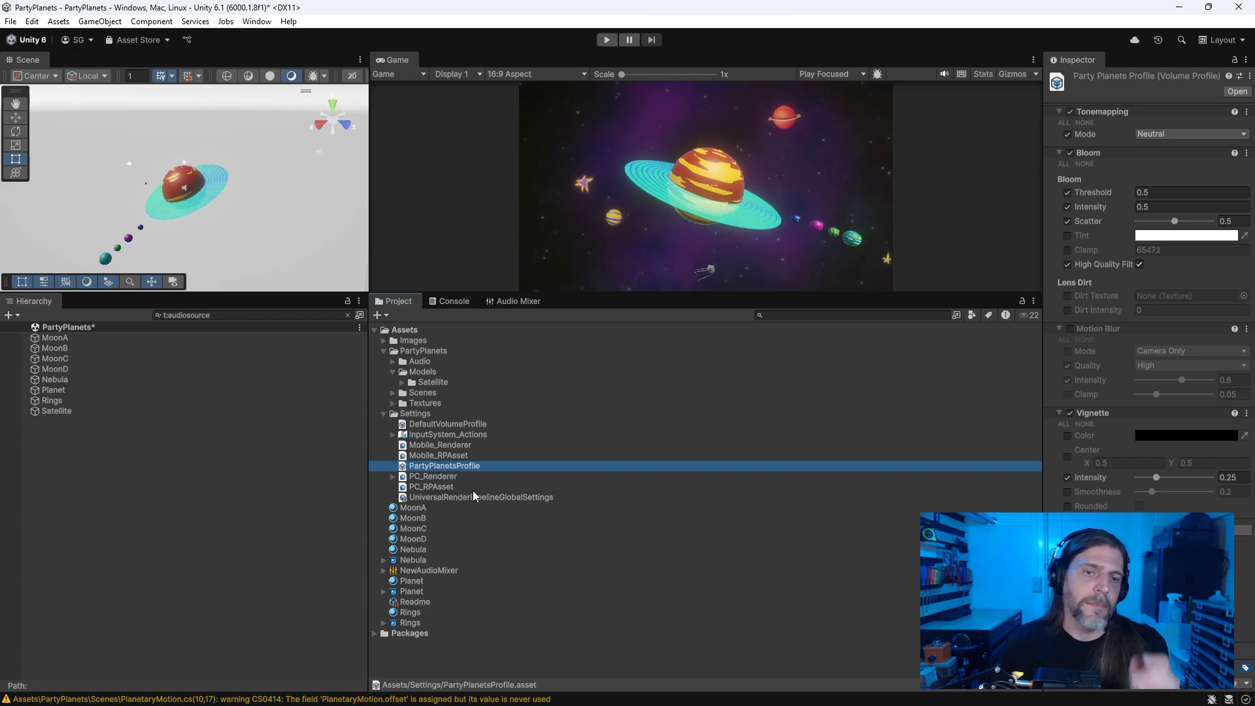
left_click(383, 414)
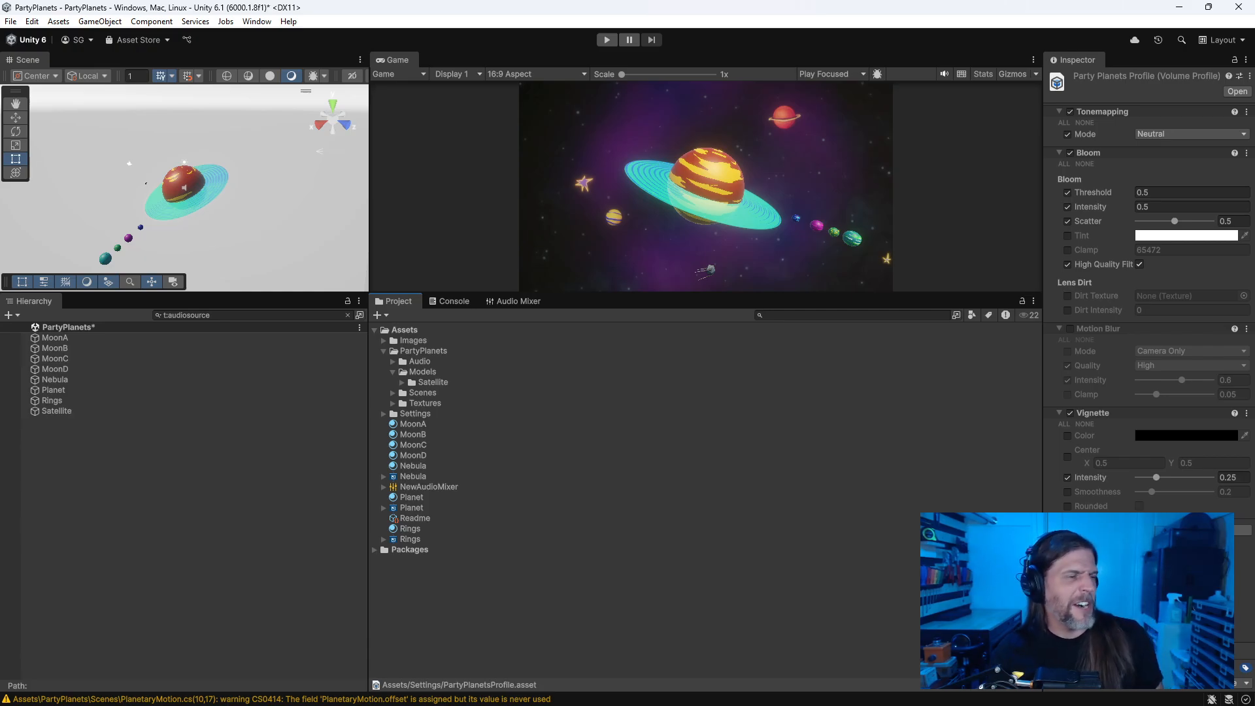
Step: Rename the NewAudioMixer asset as Mixer and move it into the Audio folder inside PartyPlanets
left_click_drag(614, 292, 457, 379)
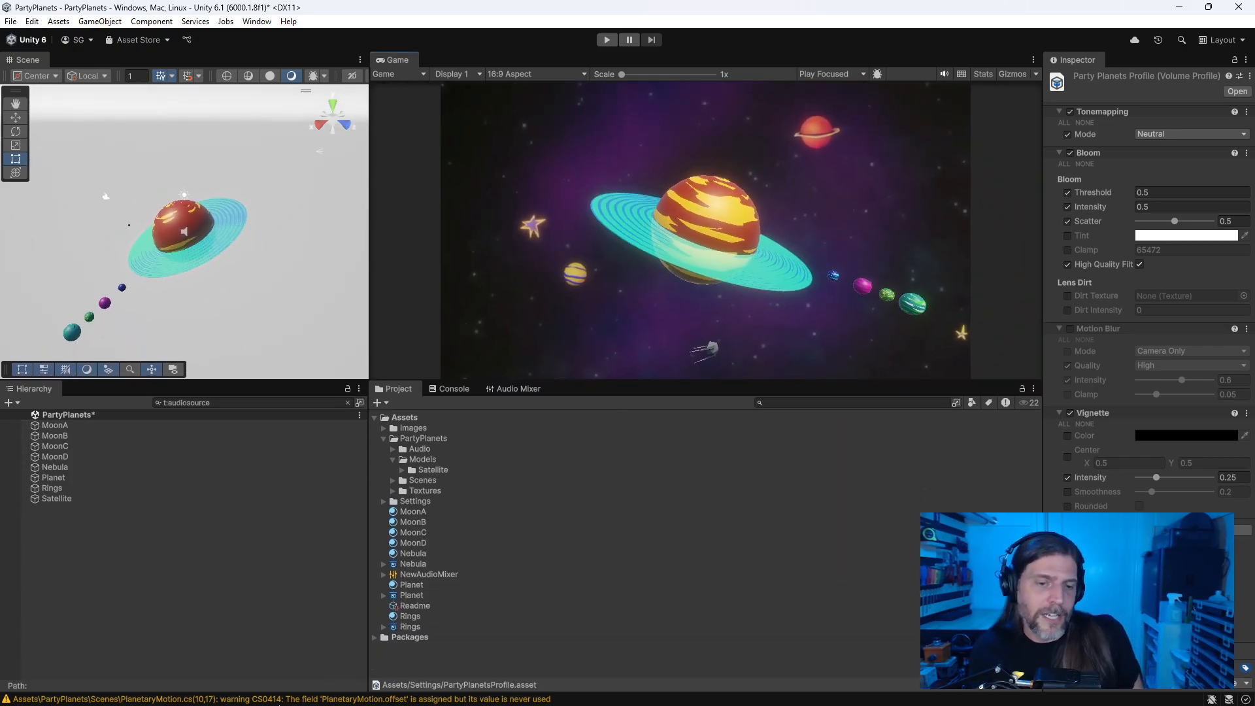
left_click(426, 563)
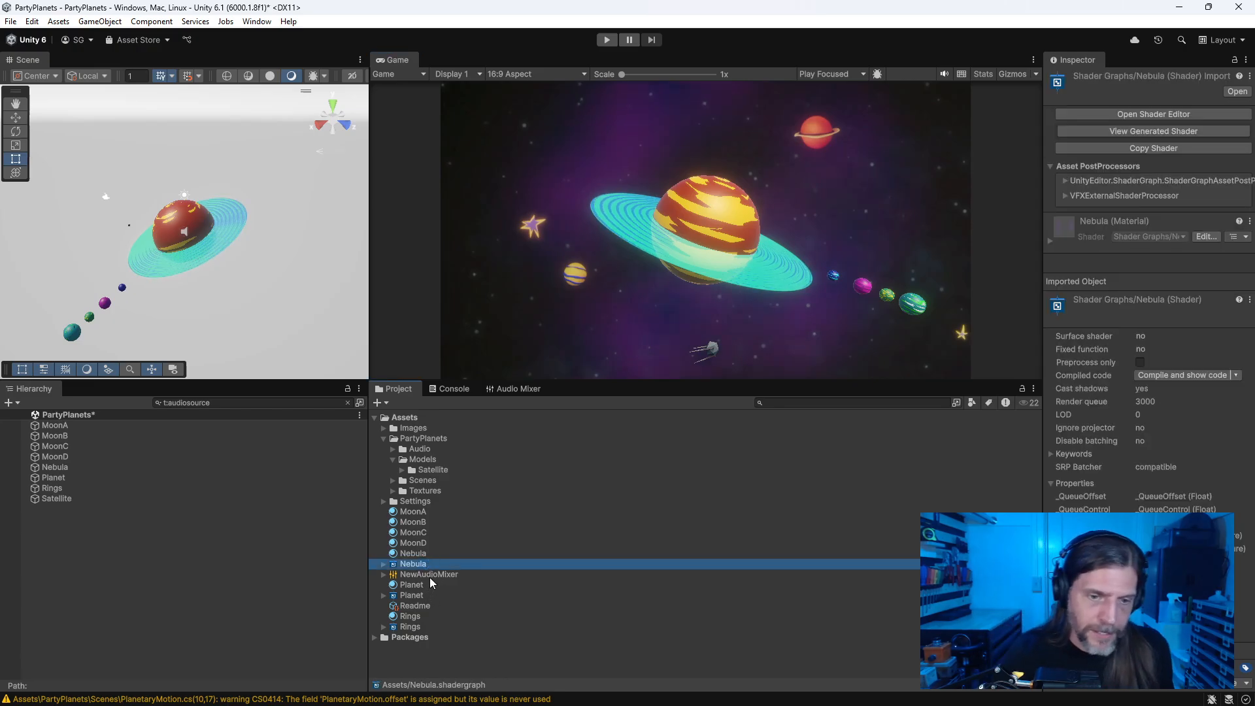
left_click(430, 575)
key("F2")
type("Mixer")
key("Return")
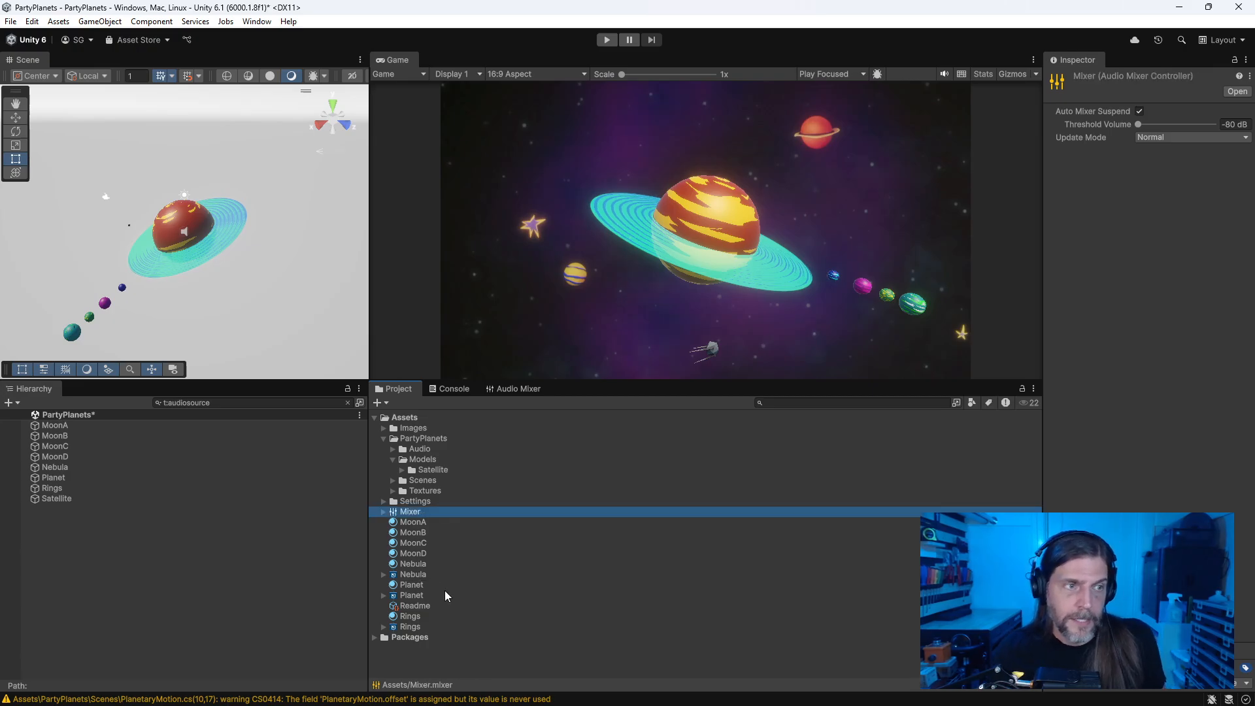
left_click_drag(425, 512, 419, 451)
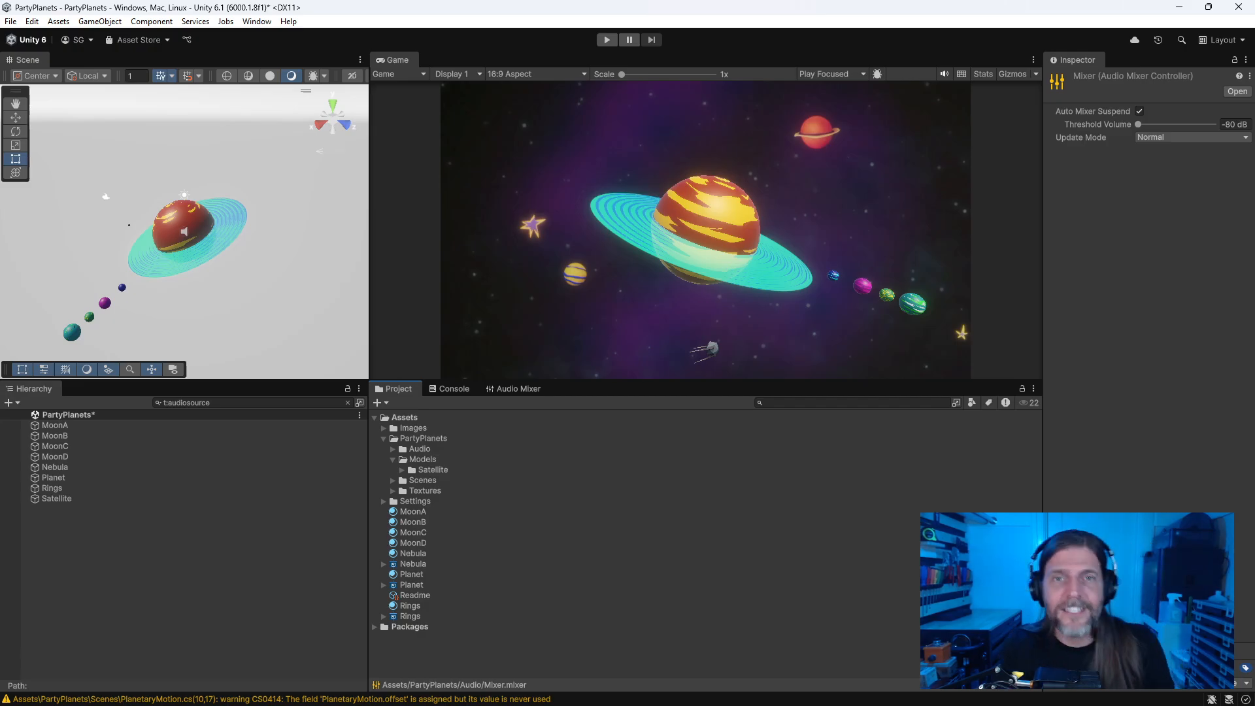
Step: Delete the Readme asset from the Assets folder
left_click(410, 605)
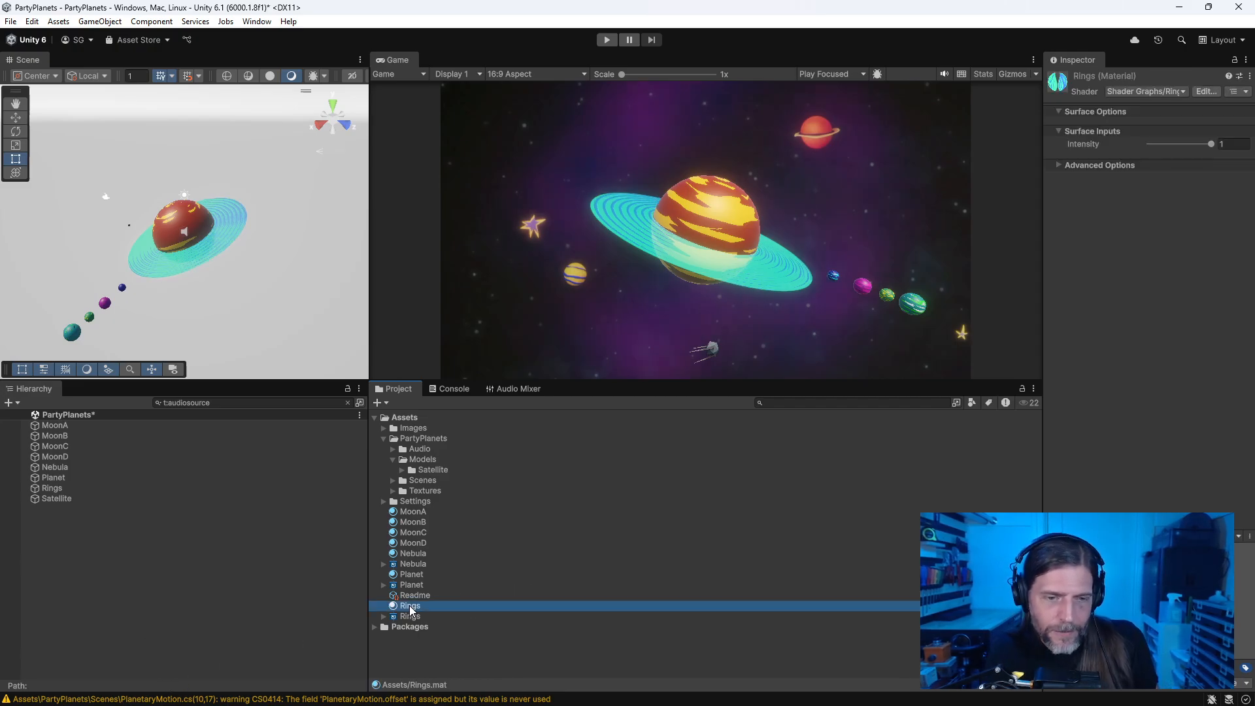
left_click(415, 595)
right_click(421, 602)
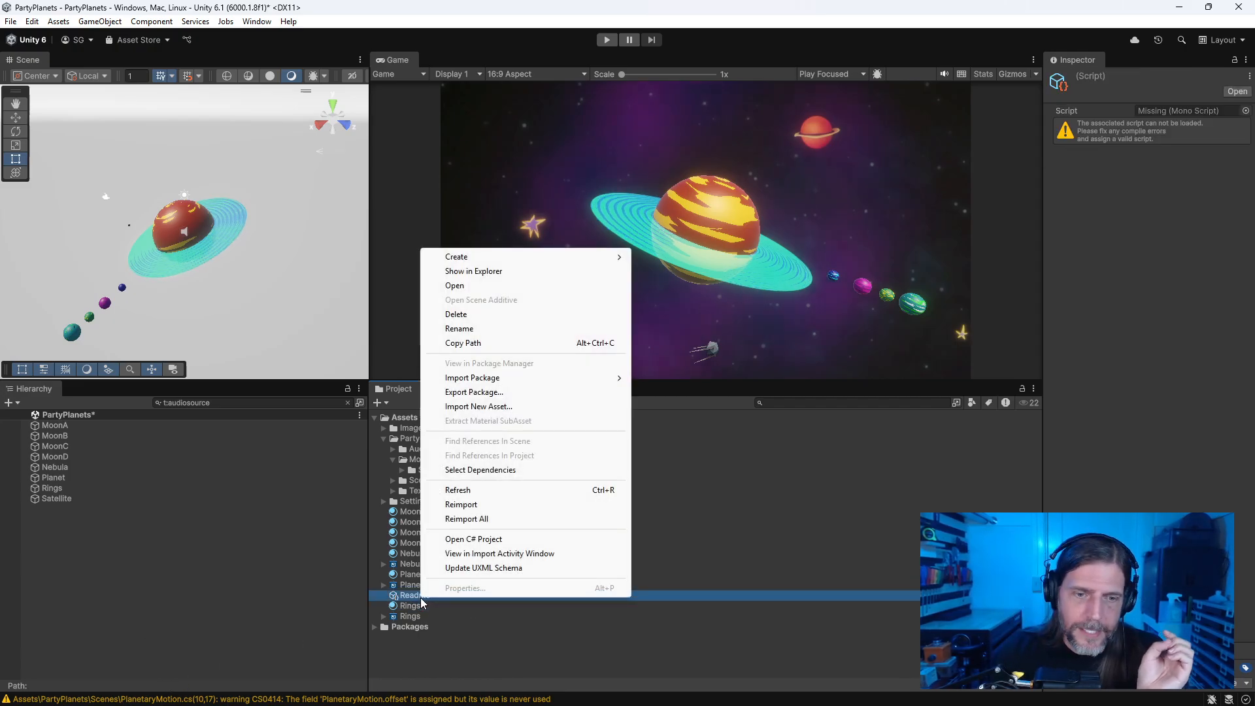
left_click(458, 314)
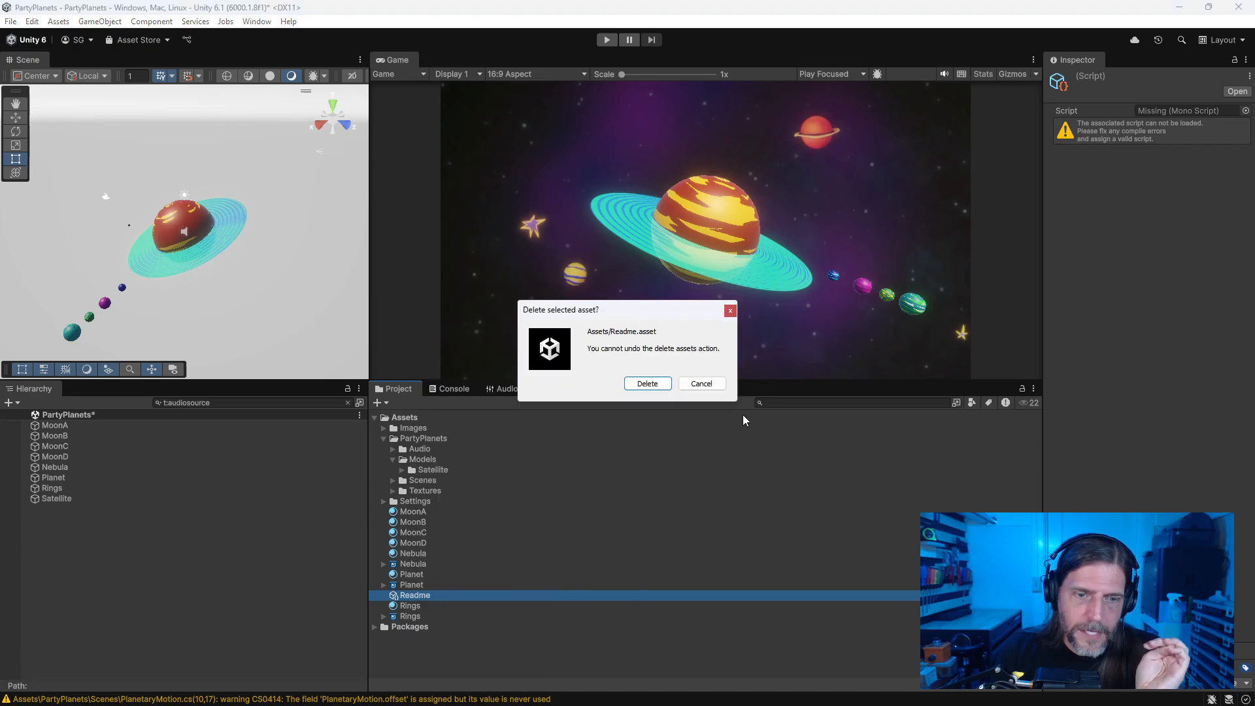
left_click(650, 386)
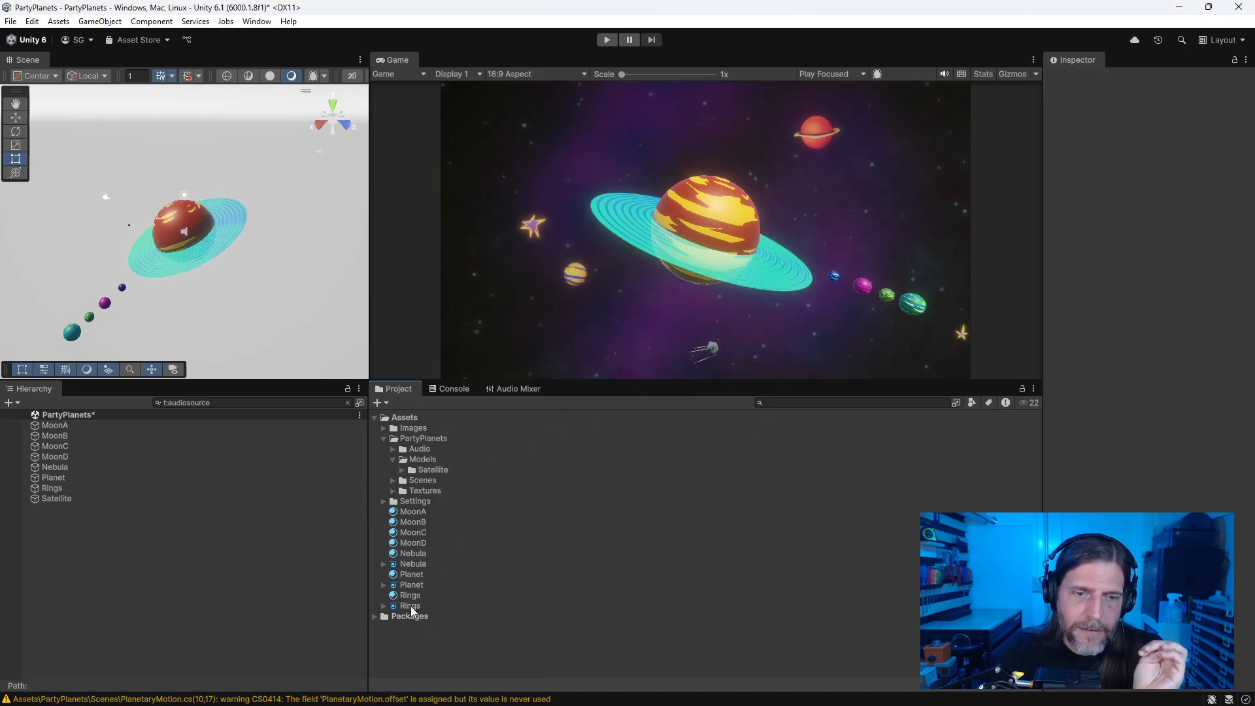
Step: Create a folder named Shaders inside the PartyPlanets folder
right_click(419, 441)
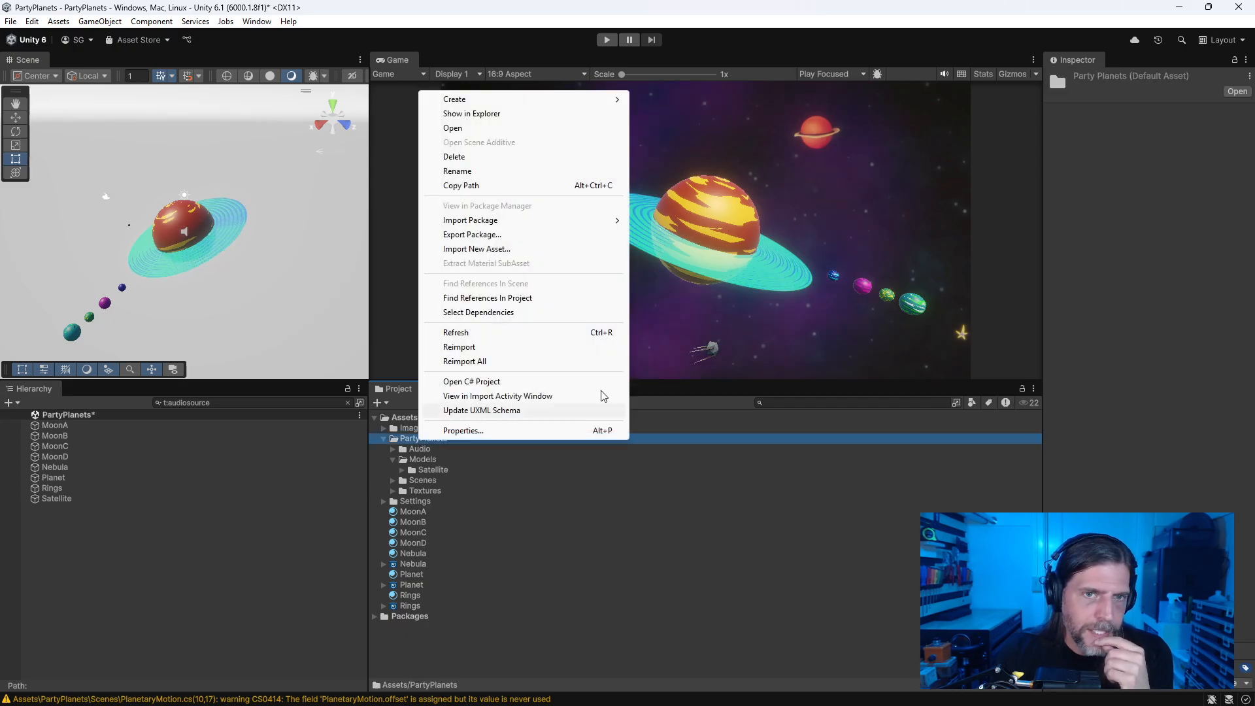
mouse_move(501, 100)
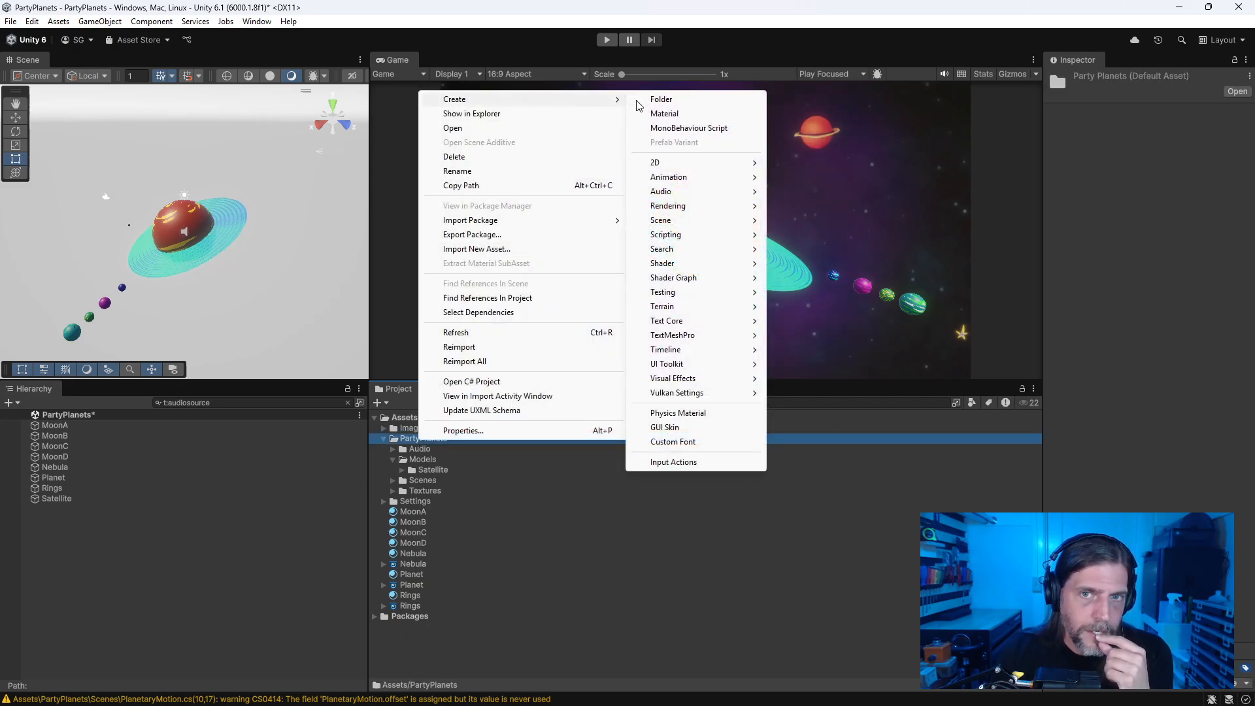
left_click(653, 99)
type("Shaders")
key("Return")
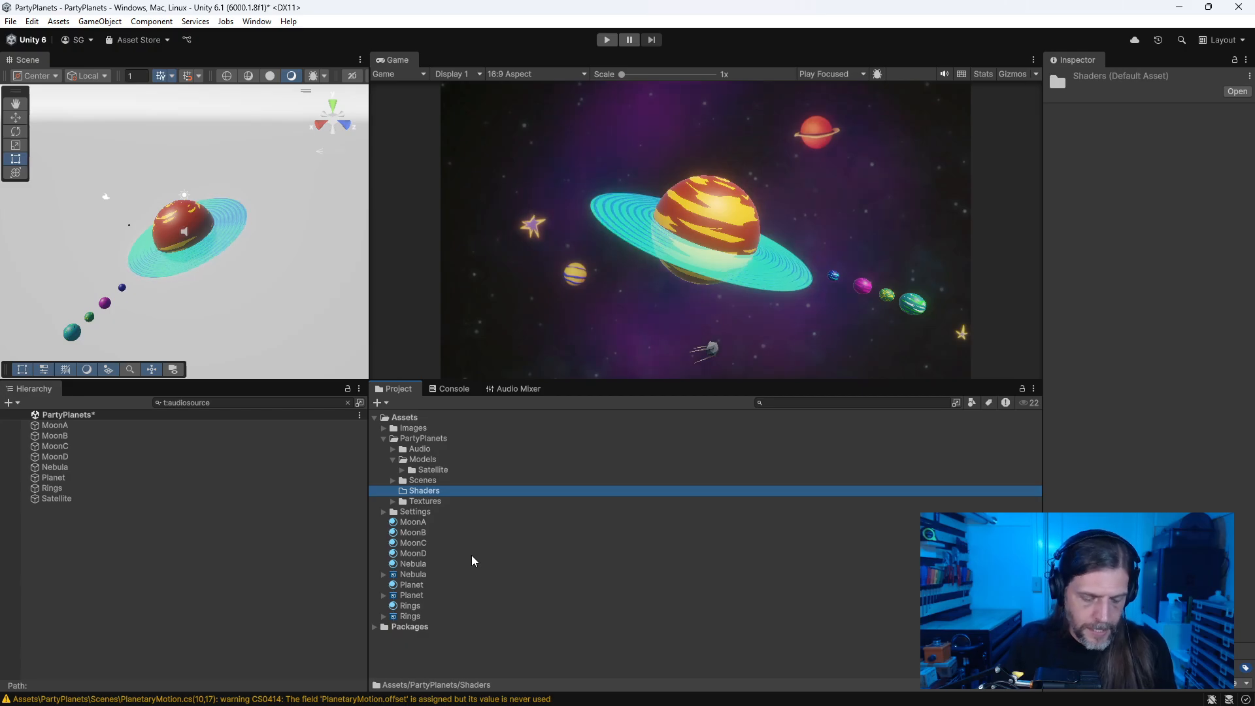
Step: Create a folder named Materials and place it directly inside the PartyPlanets folder
key("ctrl+v")
key("F2")
type("Materials")
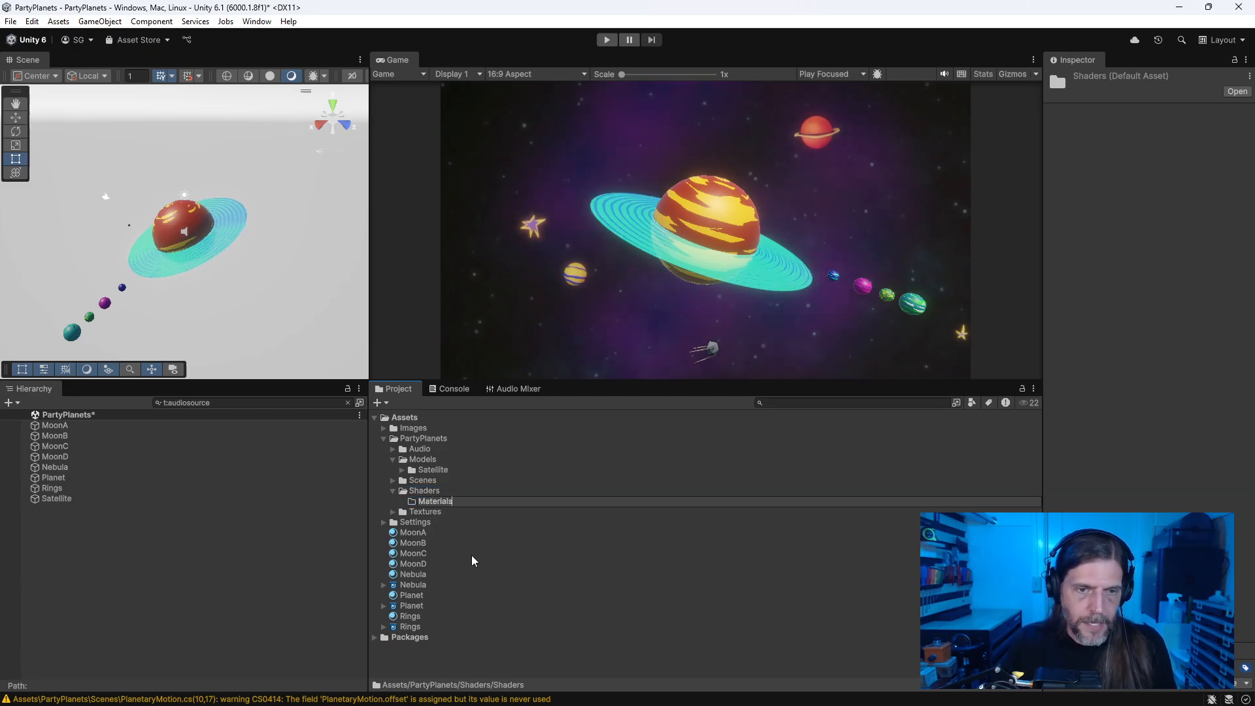
key("Return")
left_click_drag(445, 501, 423, 491)
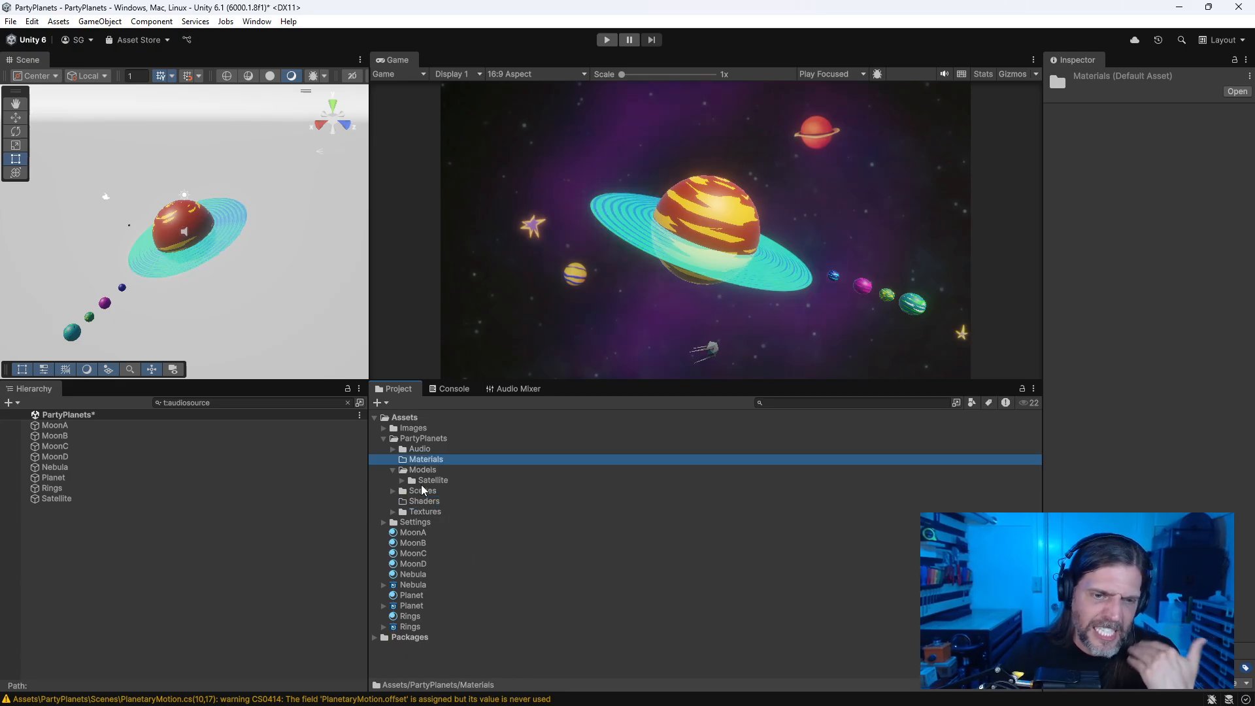
Step: Collapse the Models folder, and move the Nebula, Planet and Rings shader graphs into the Shaders folder
left_click(393, 470)
left_click(411, 616)
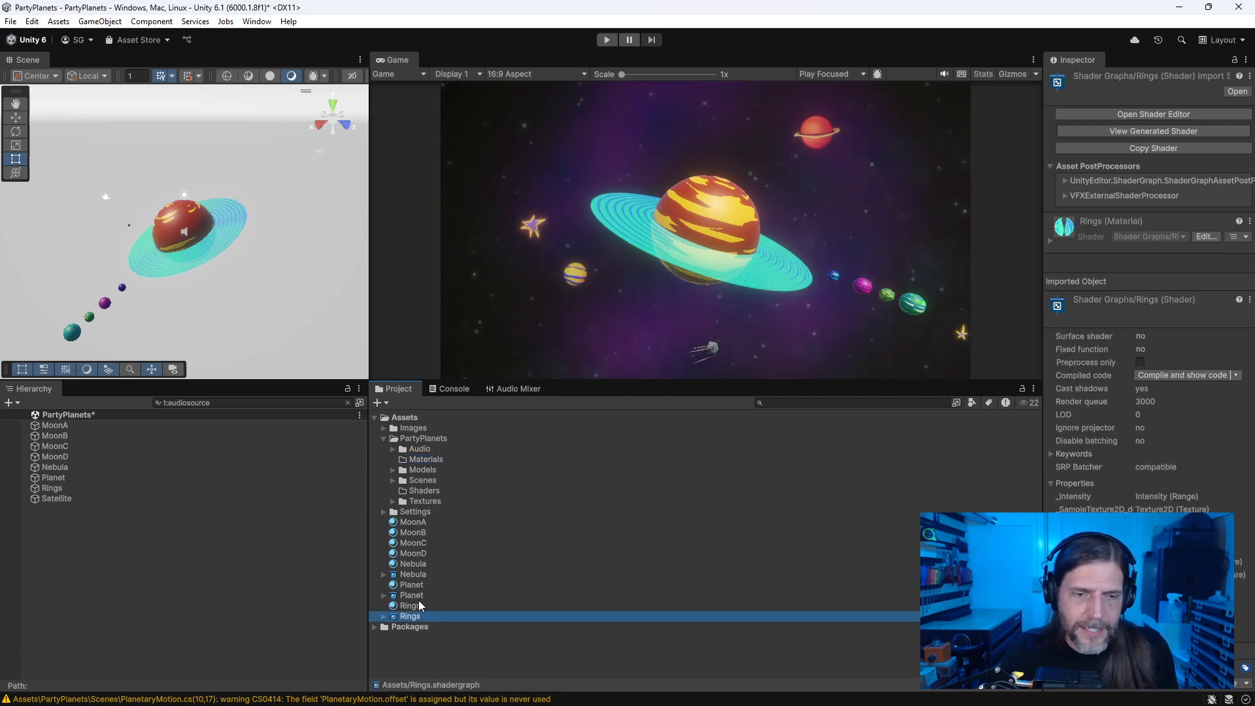
left_click(412, 594, "ctrl")
left_click(413, 575, "ctrl")
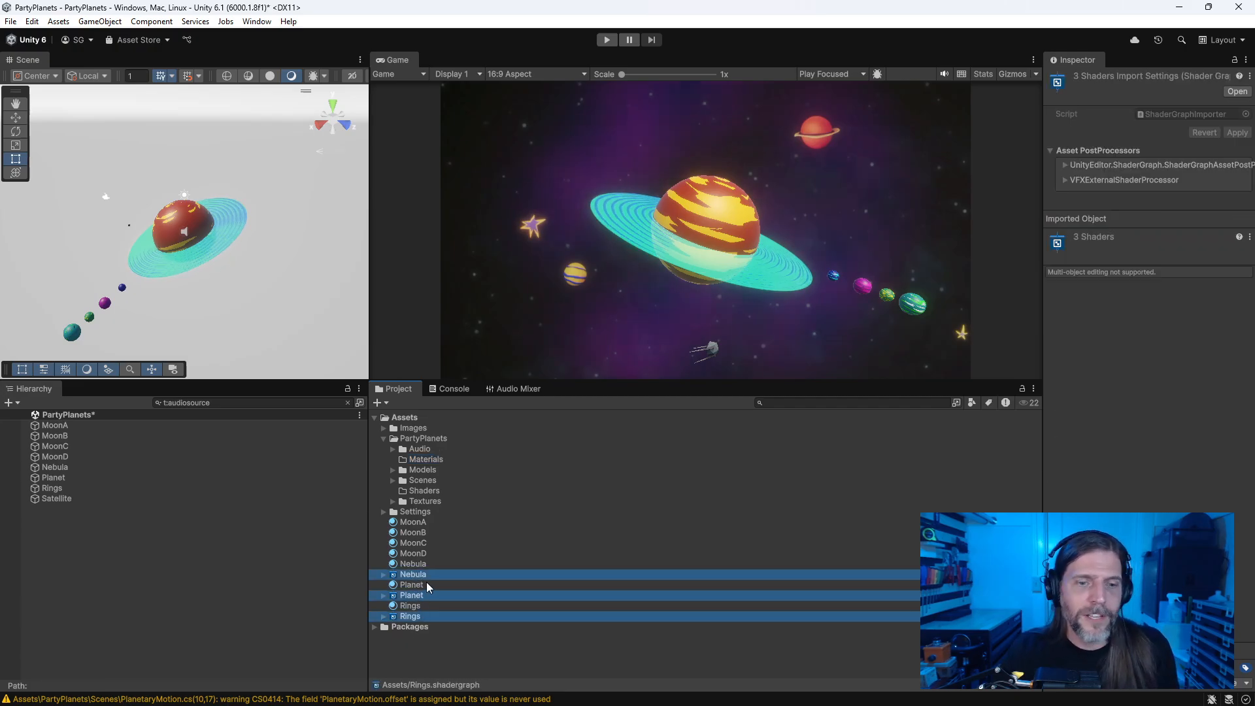
left_click_drag(422, 575, 428, 498)
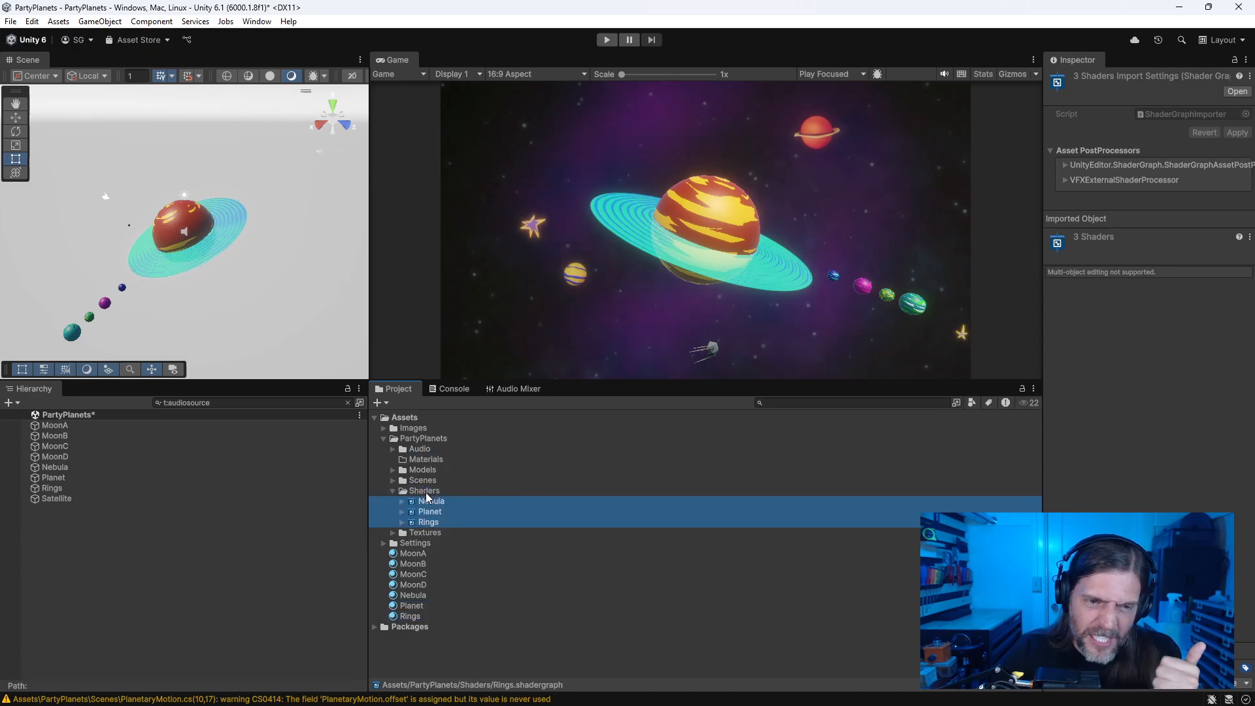
Step: Move the materials MoonA, MoonB, MoonC, MoonD, Nebula, Planet and Rings into the Materials folder
left_click(425, 553)
left_click(419, 616, "shift")
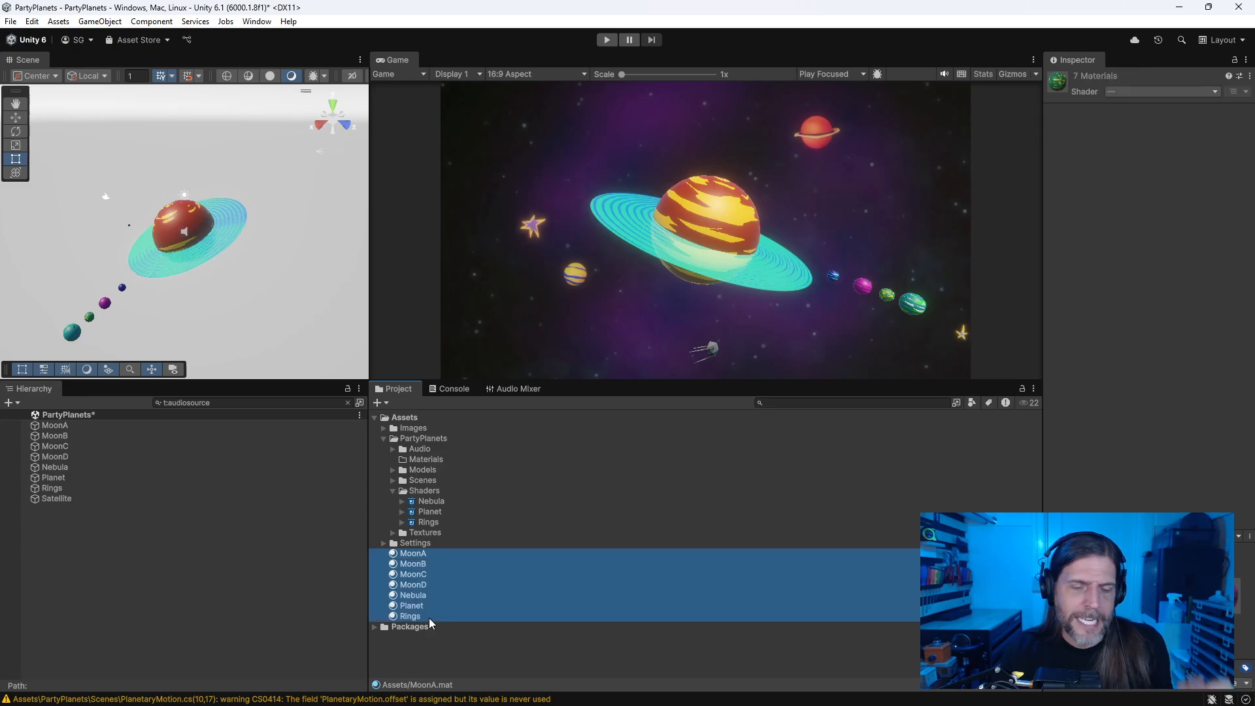
left_click_drag(405, 596, 426, 465)
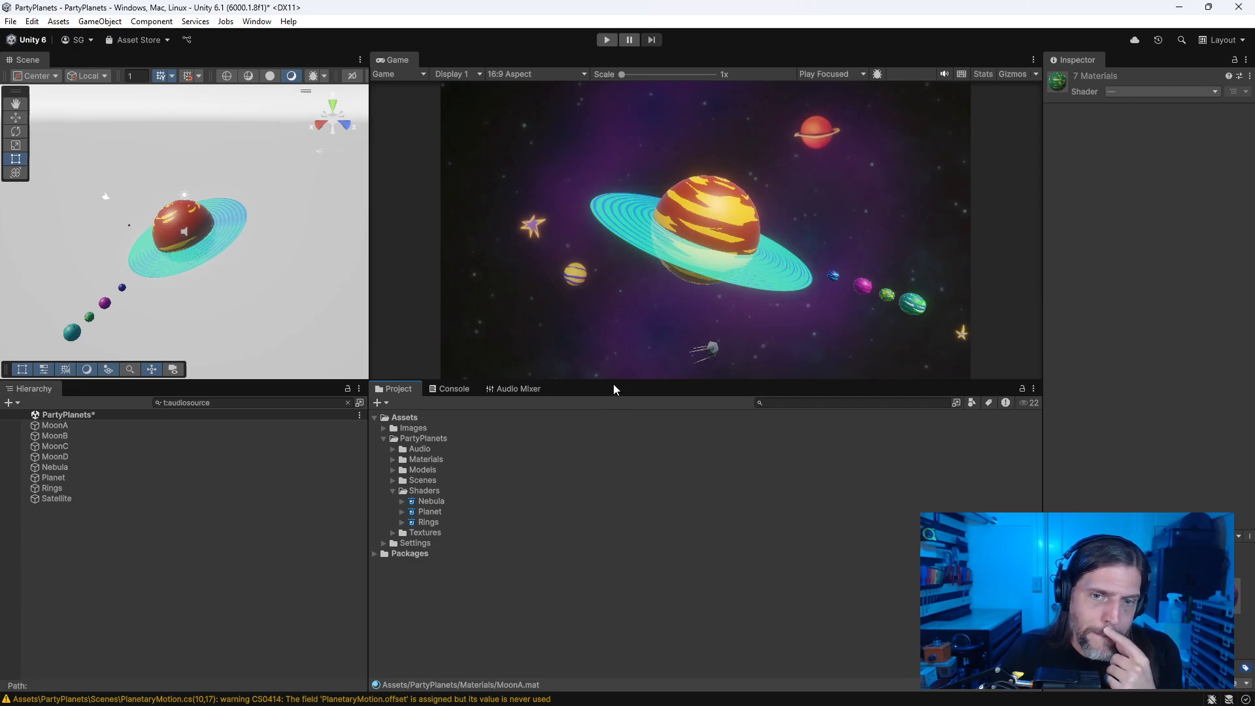
Step: Make the Scene and Game views taller, and save the scene with the PartyPlanets folder collapsed
left_click_drag(618, 379, 621, 473)
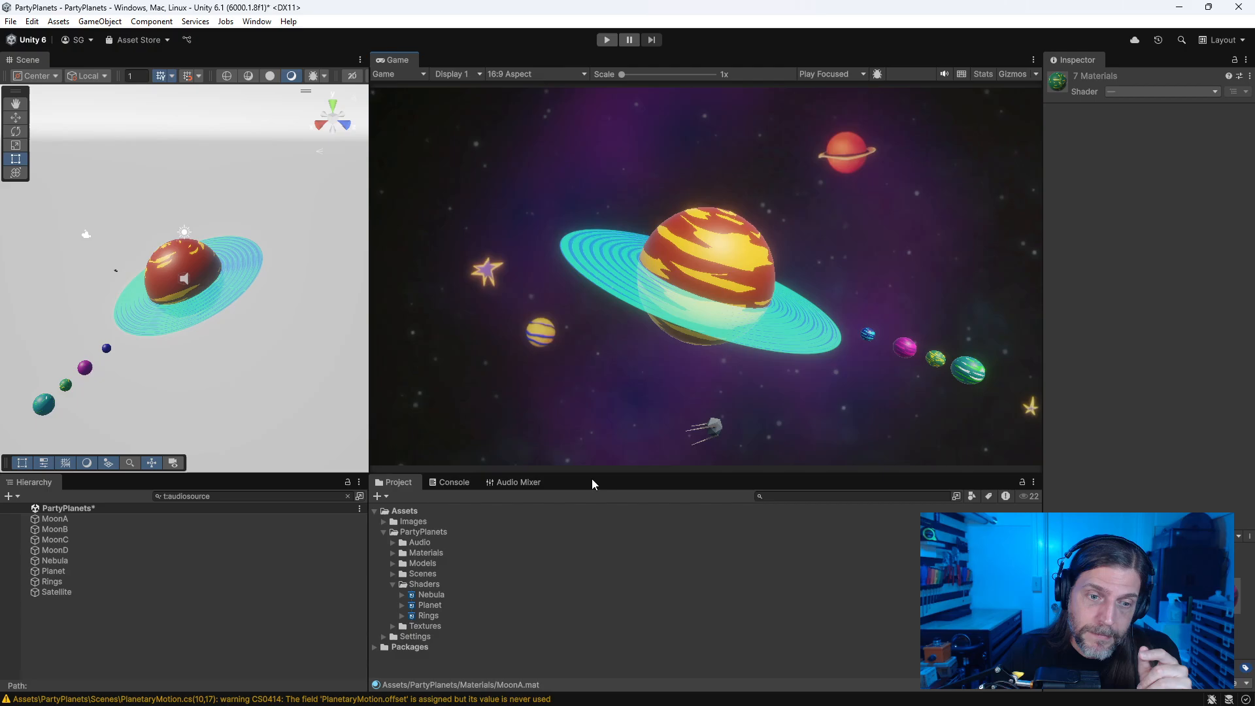
left_click(384, 532)
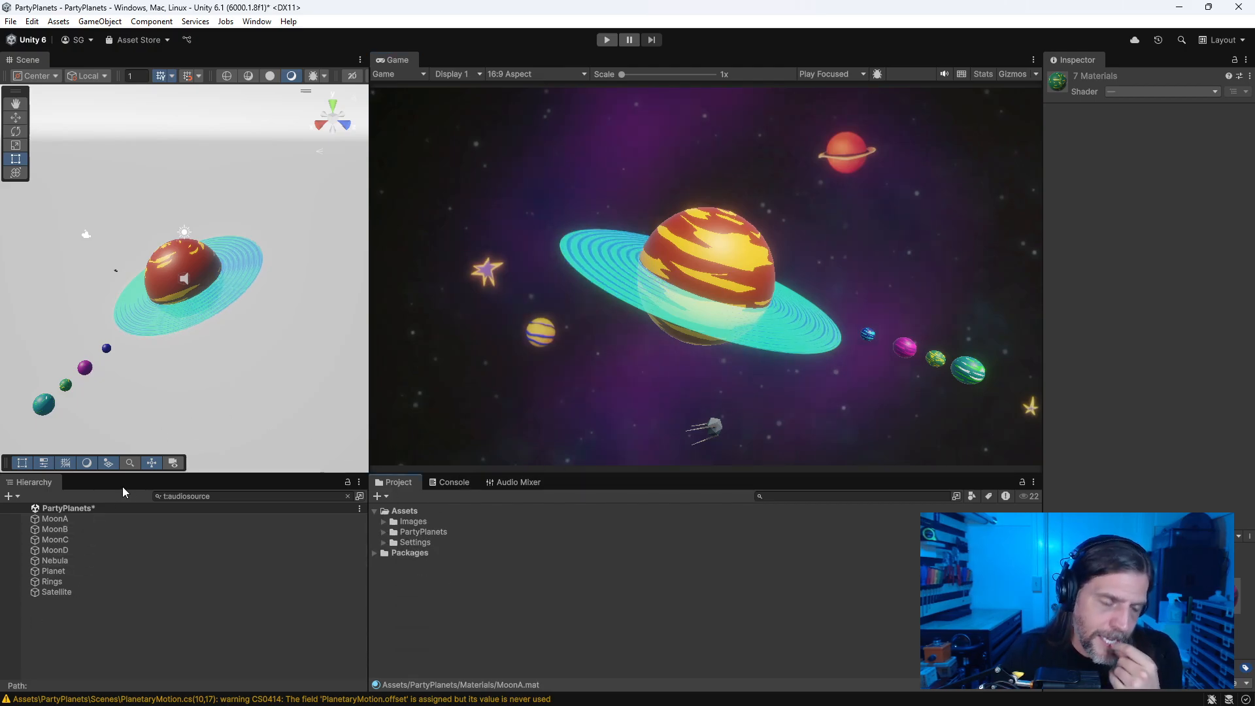
key("ctrl+s")
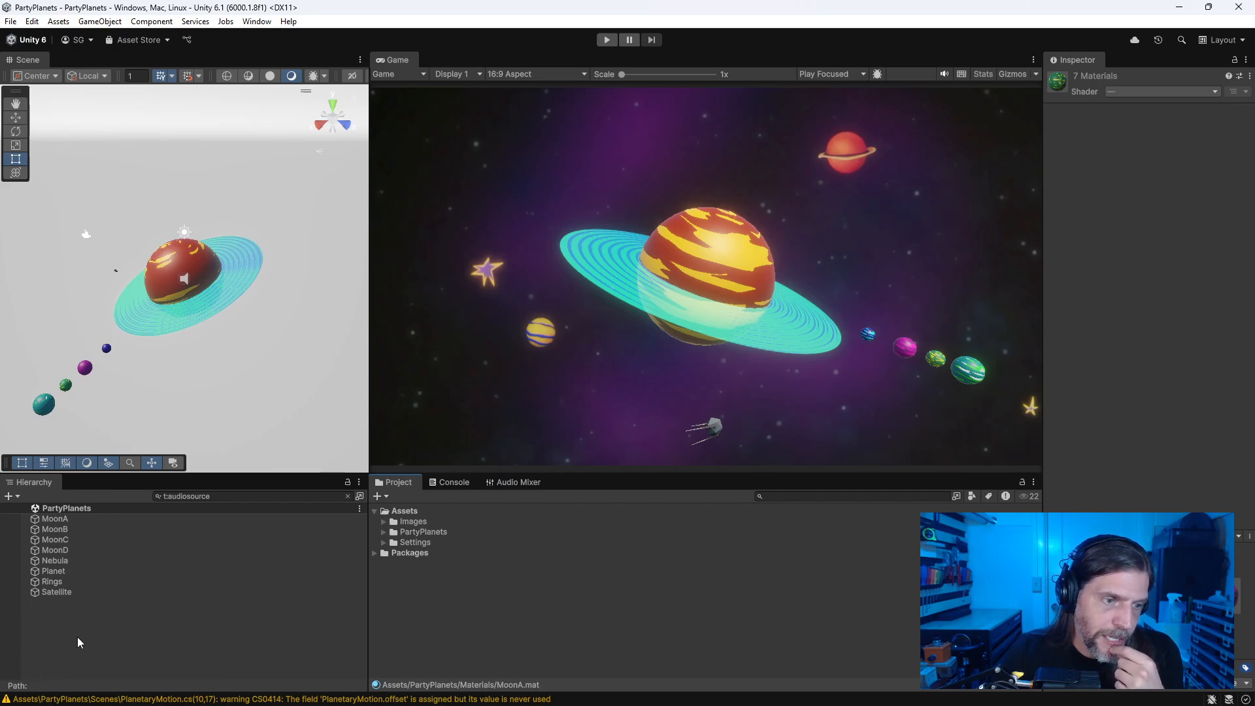
Step: Clear the audio source filter from the Hierarchy, and widen the Scene view and Hierarchy to matching widths
left_click(347, 496)
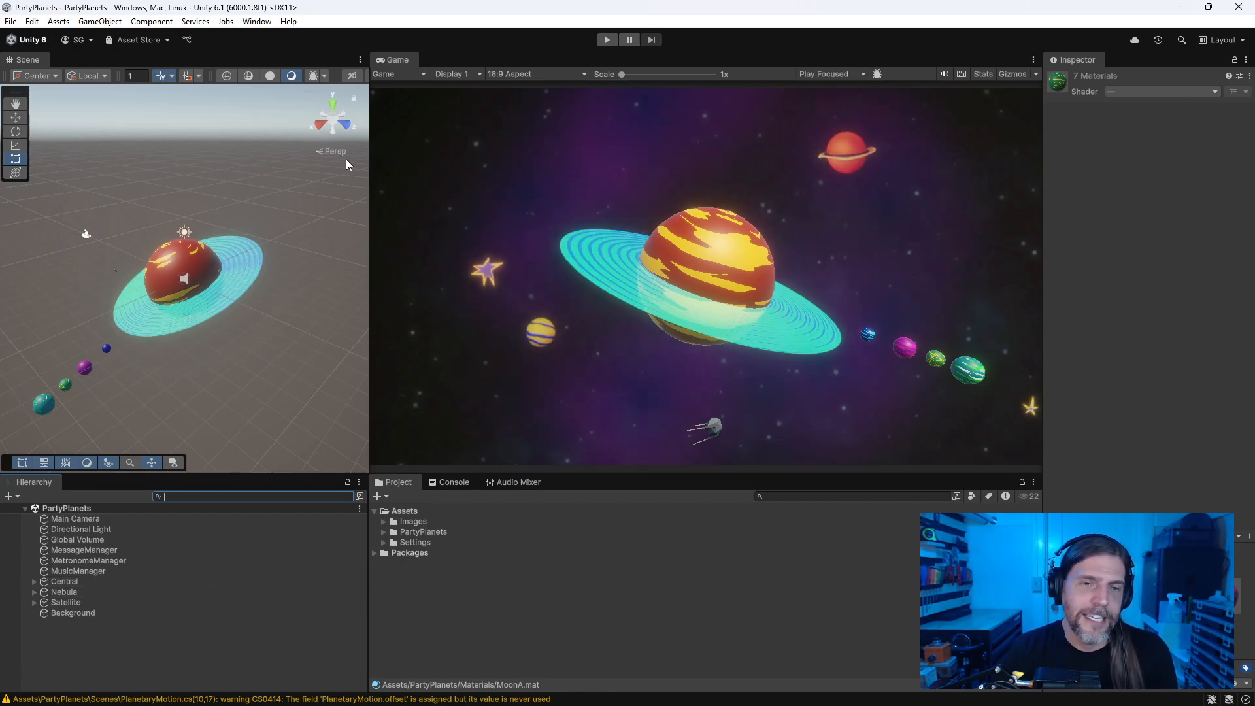
left_click_drag(369, 151, 517, 166)
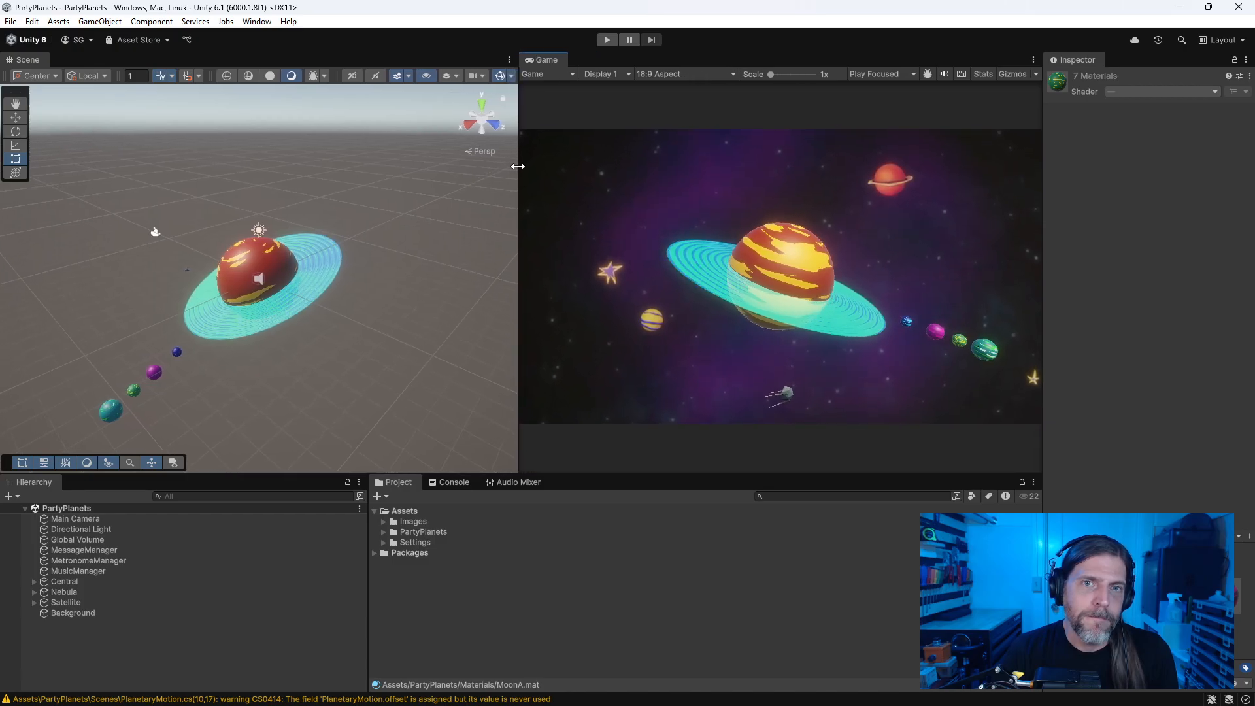
left_click_drag(366, 588, 519, 595)
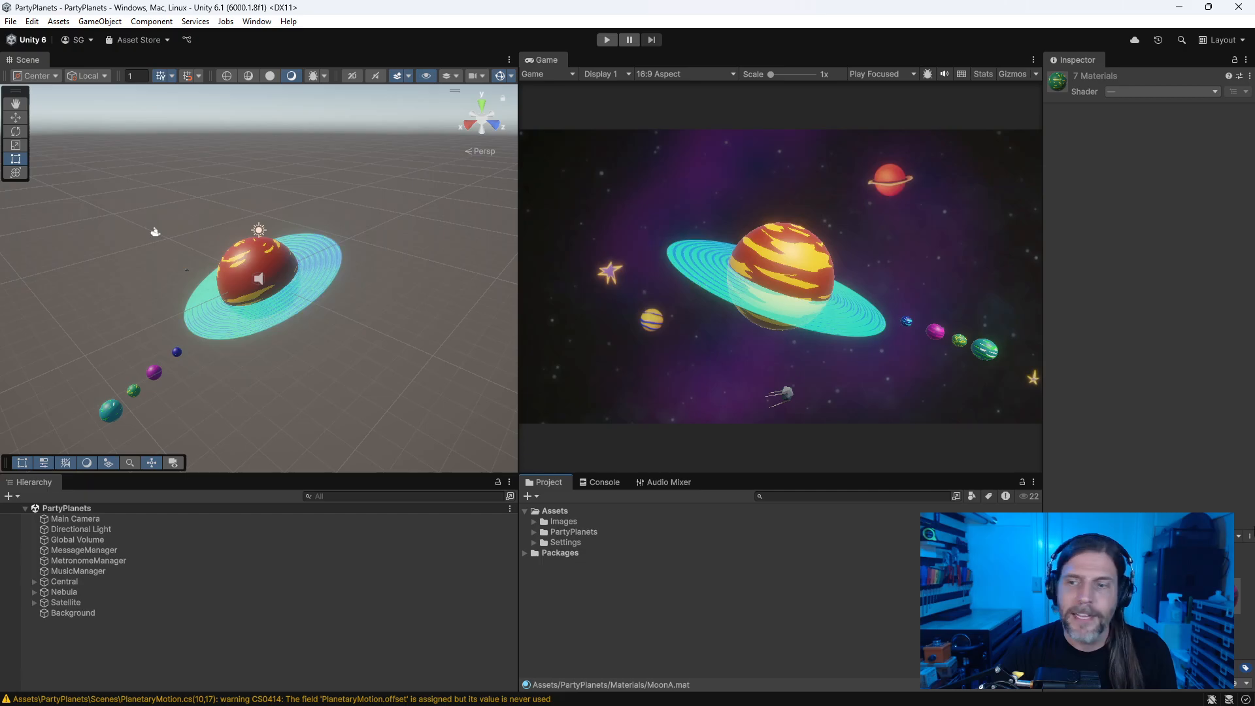
left_click_drag(1128, 536, 1128, 508)
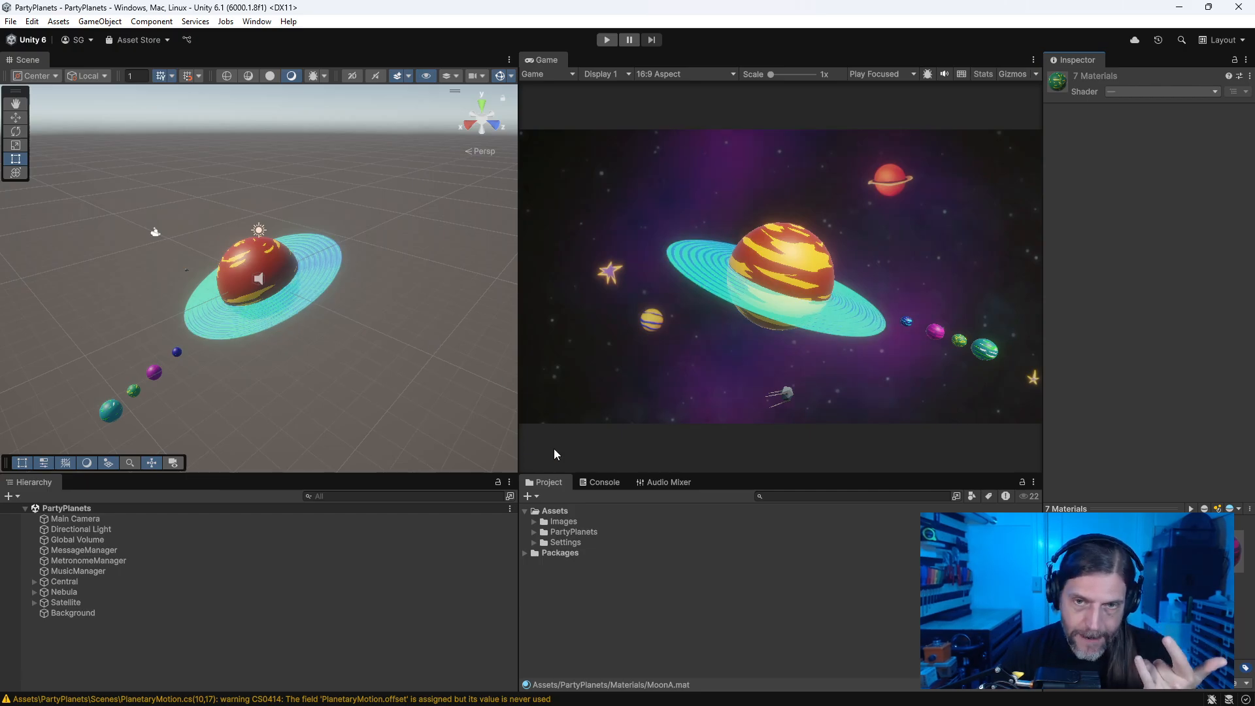
left_click_drag(521, 432, 470, 432)
left_click_drag(520, 609, 472, 609)
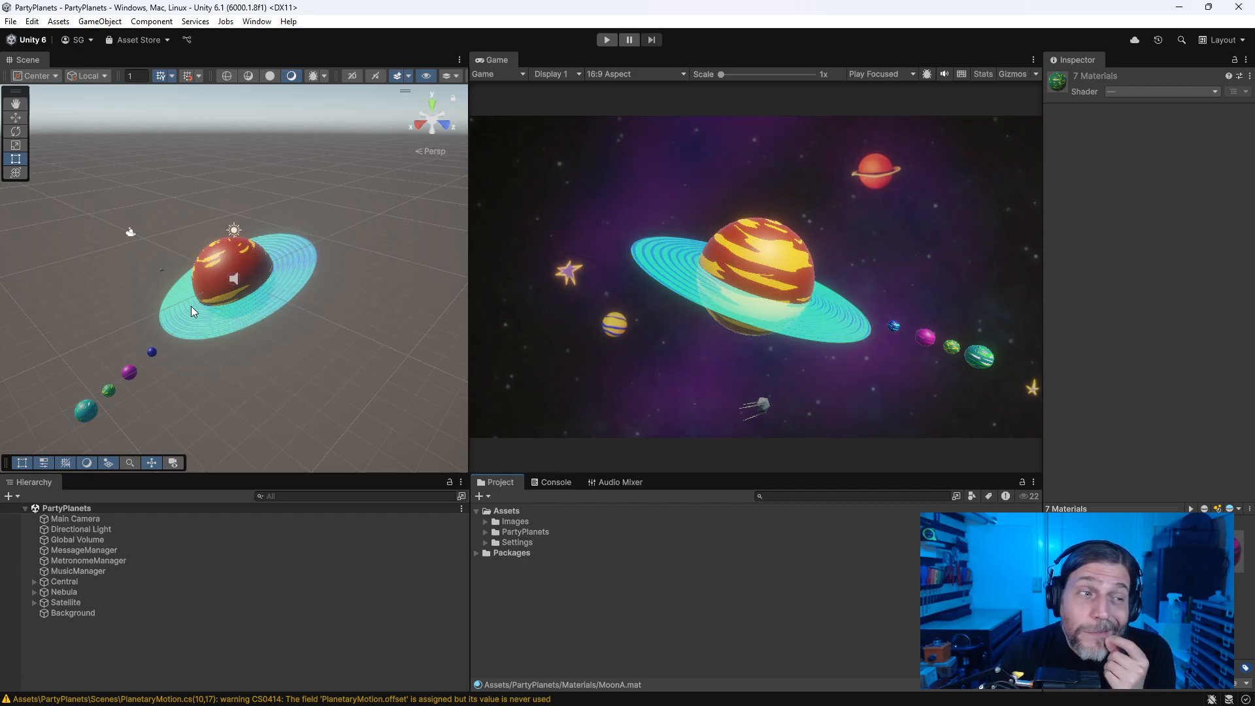
Step: Expand the PartyPlanets folder and open the Rings and Planet shader graphs from its Shaders folder
left_click(483, 542)
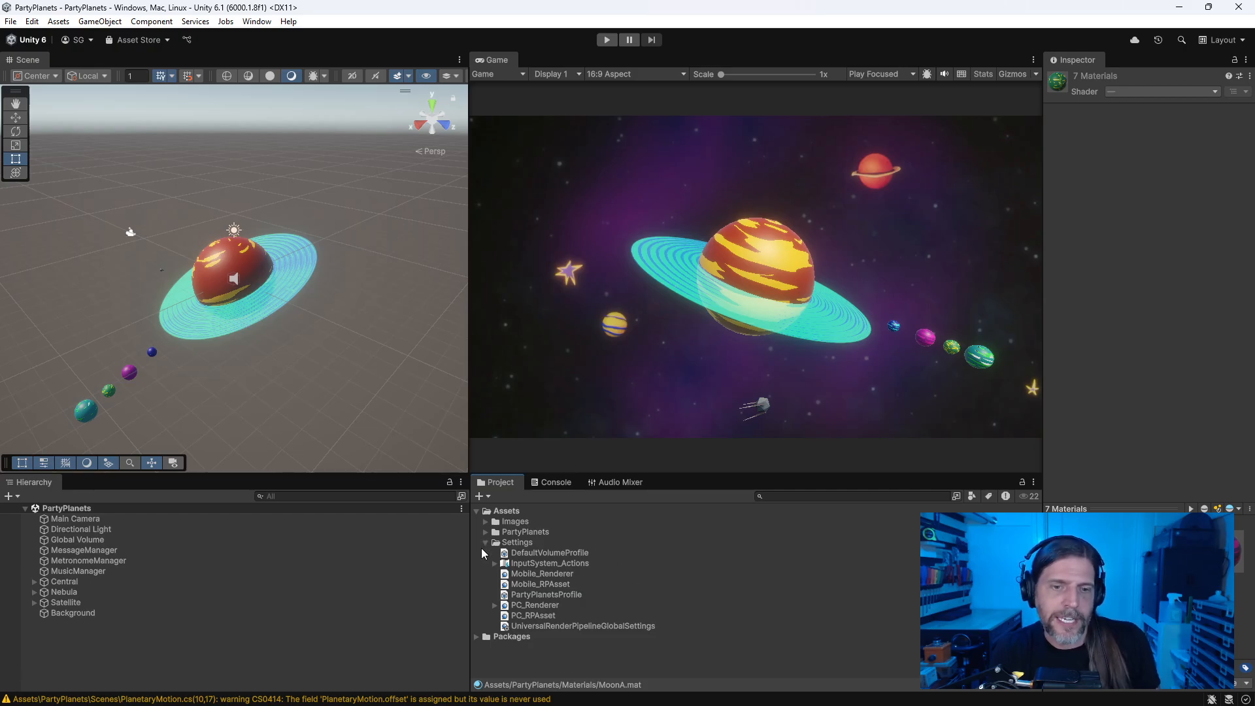
left_click(485, 542)
left_click(485, 531)
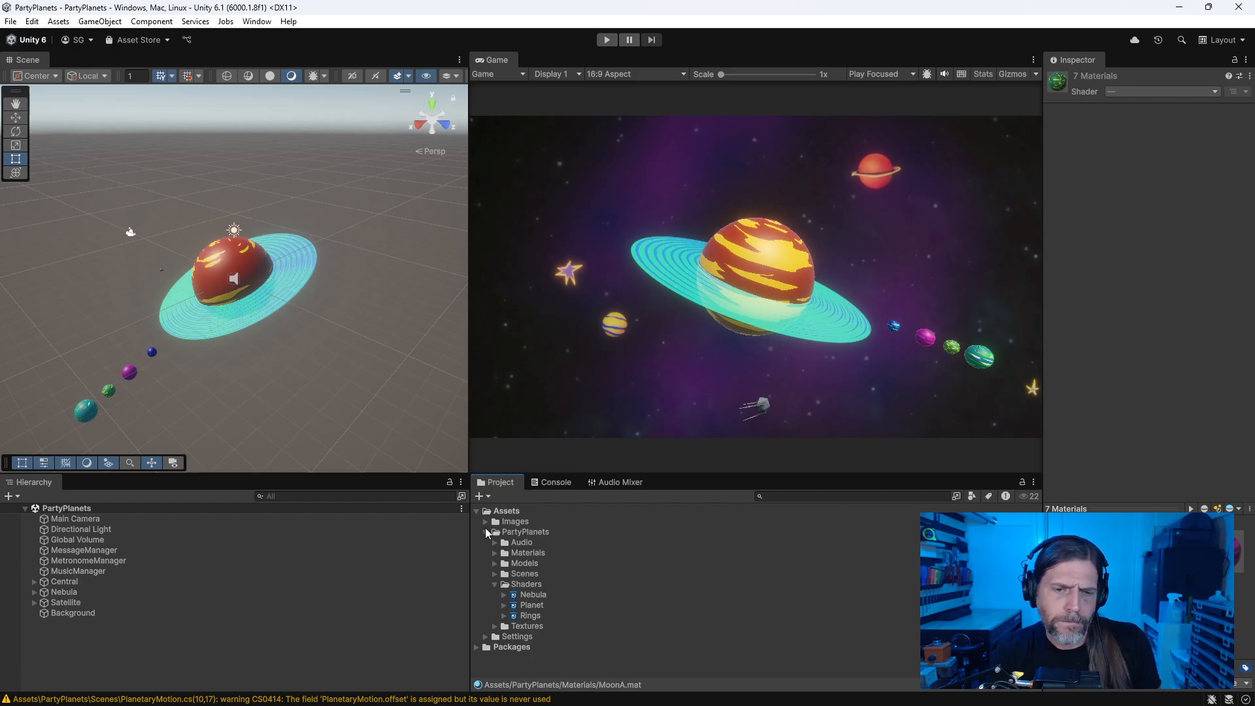
double_click(535, 614)
left_click(537, 606)
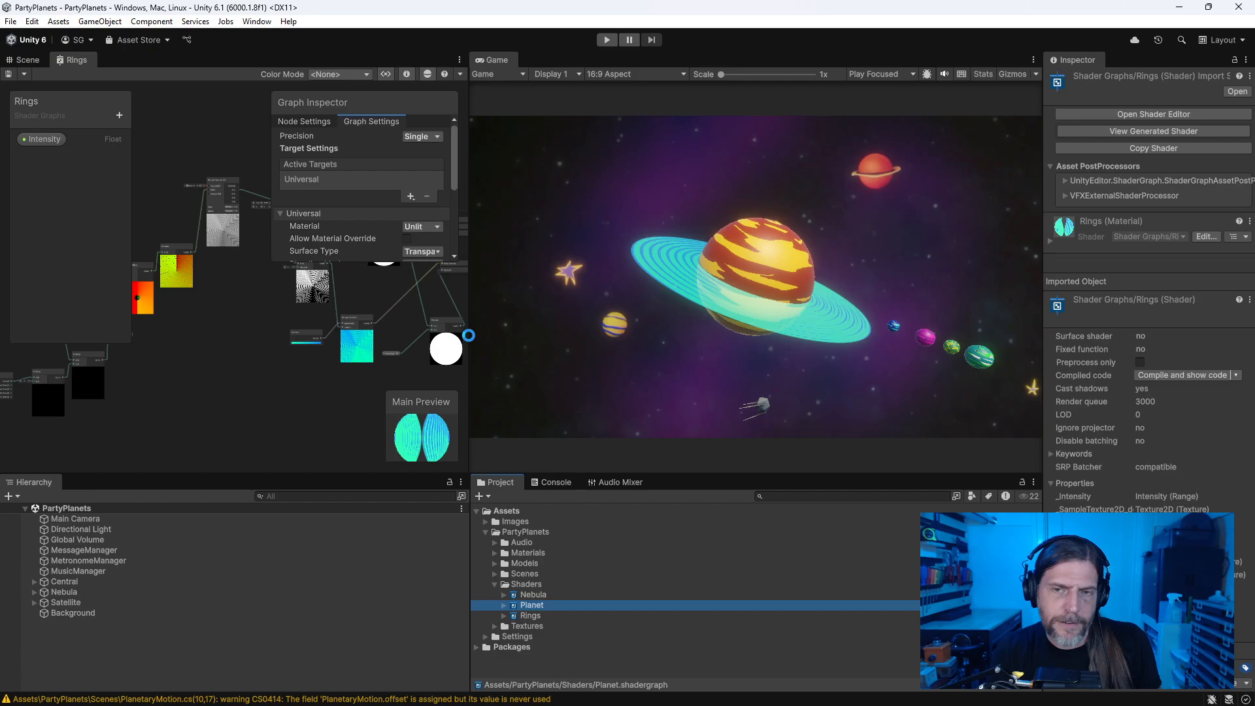
Step: In the Planet shader graph, set the X value of the Remap node's Out Min Max to 0 and save the graph
left_click_drag(468, 336, 631, 337)
middle_click_drag(230, 411, 302, 421)
scroll(426, 408, "up", 8)
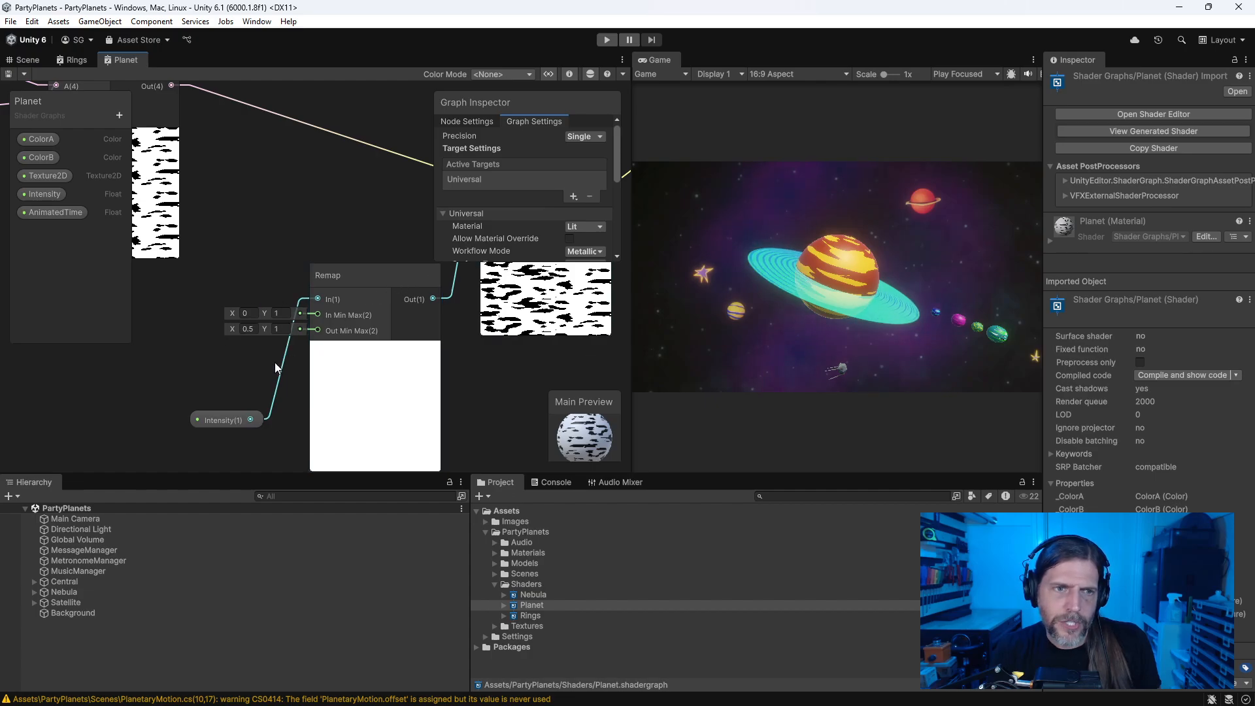
left_click(248, 329)
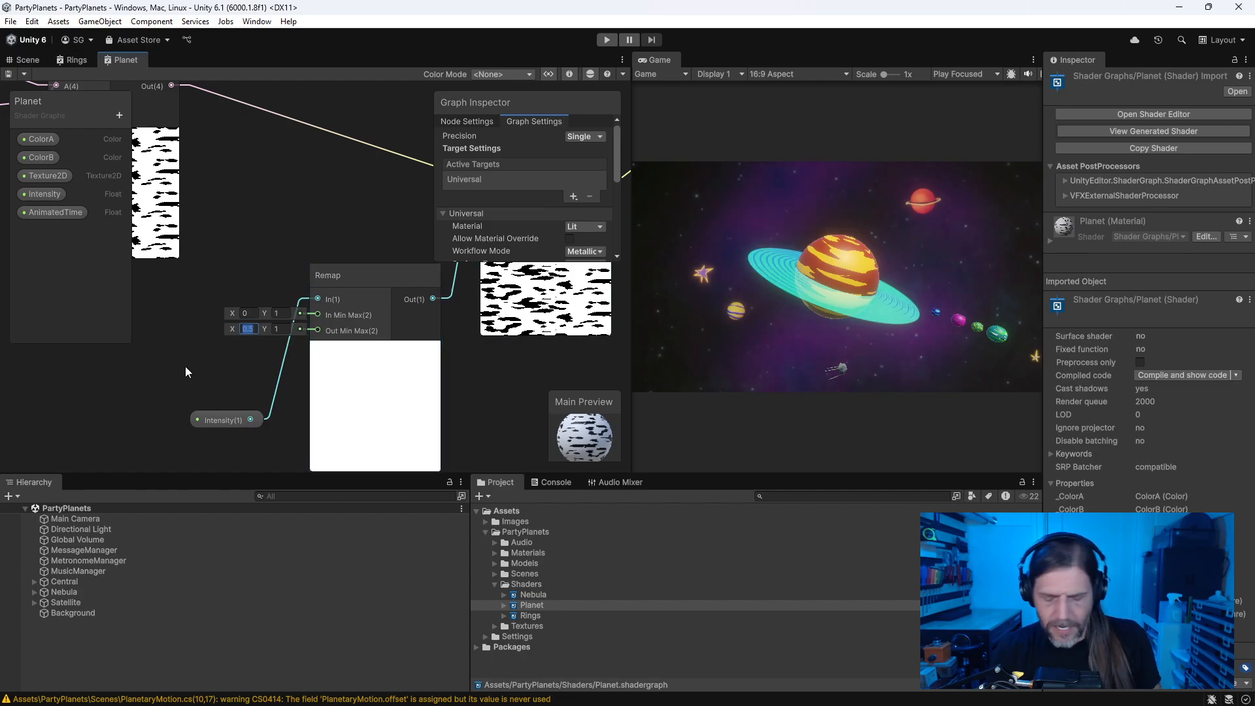
type("0")
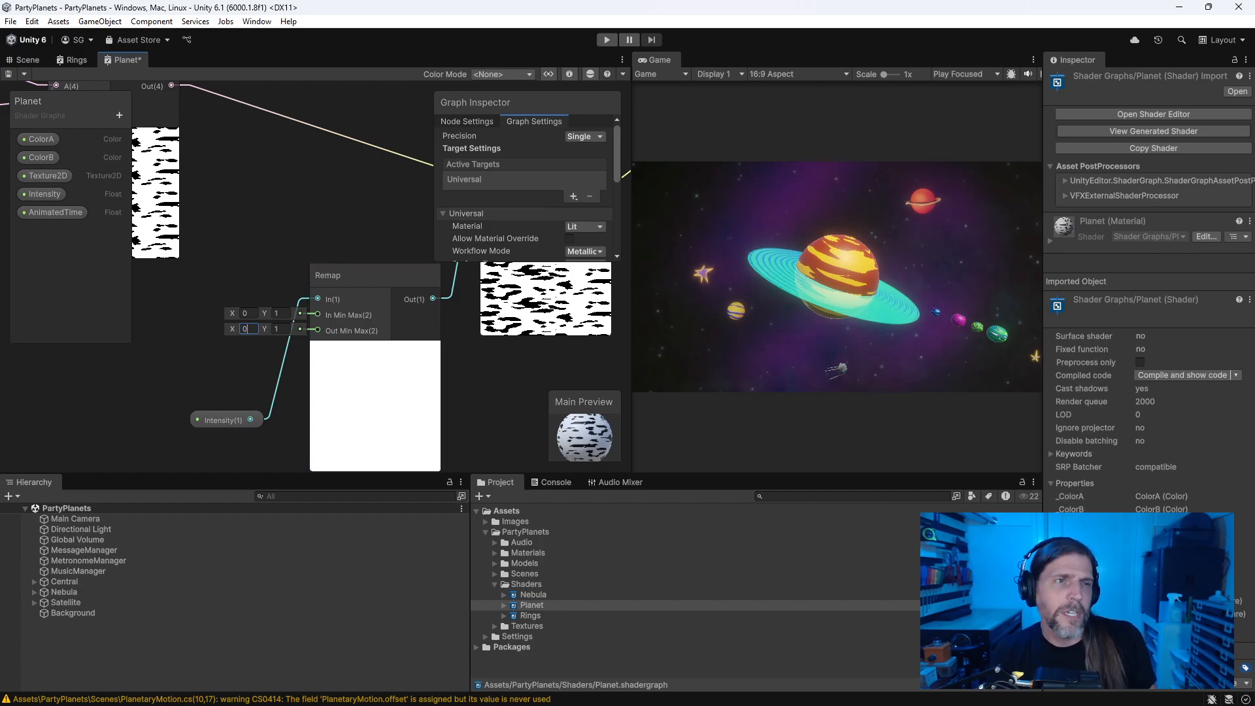
key("Return")
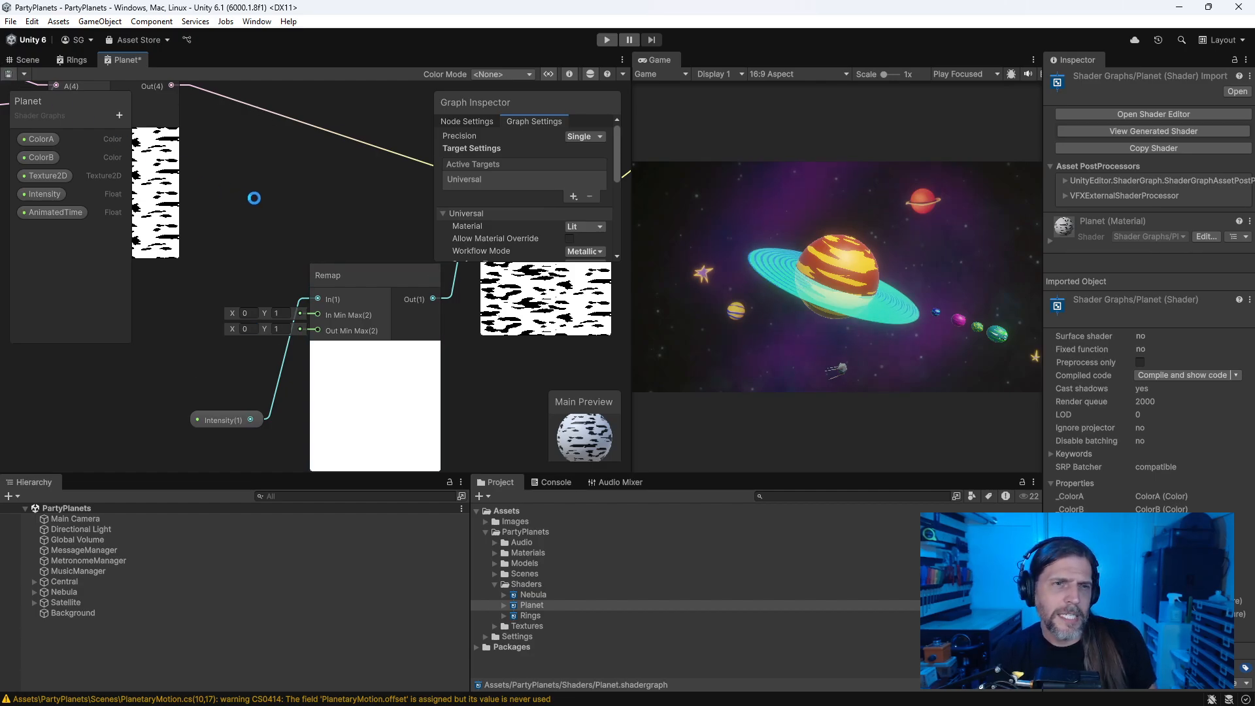
key("ctrl+s")
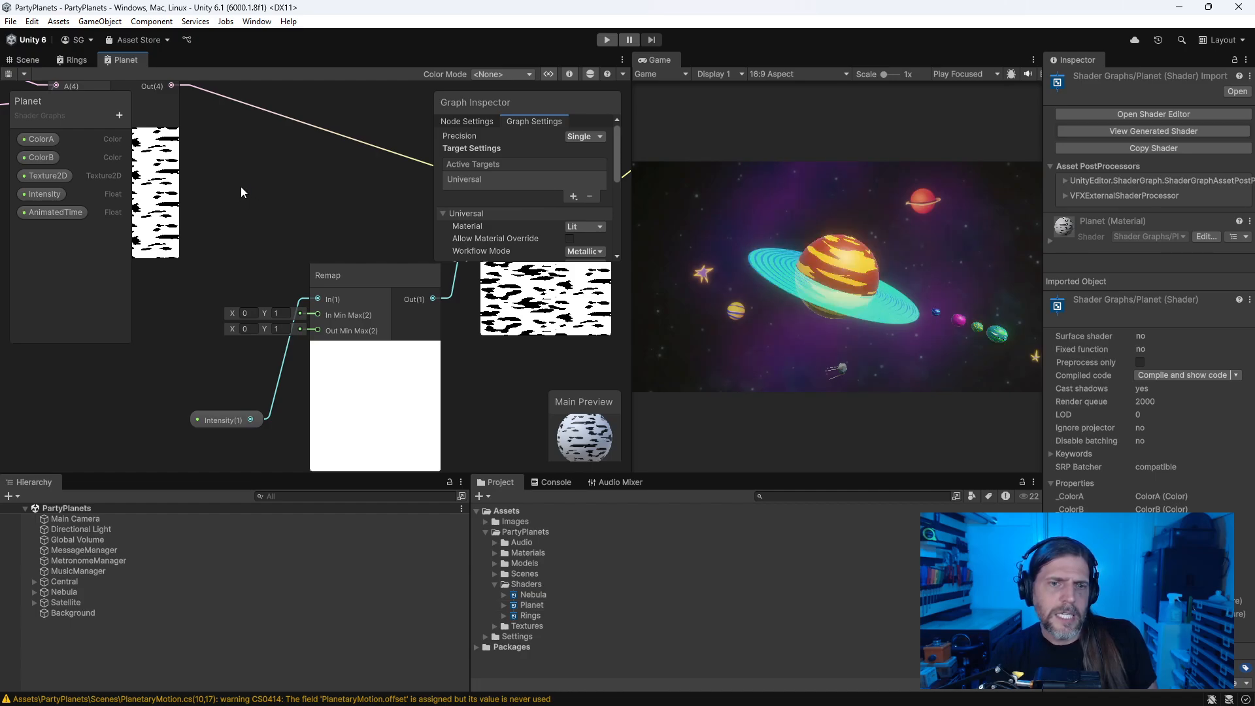
Step: Compare the time-related nodes in the Rings and Planet shader graphs, including how AnimatedTime feeds the Vector 2 node
left_click(78, 60)
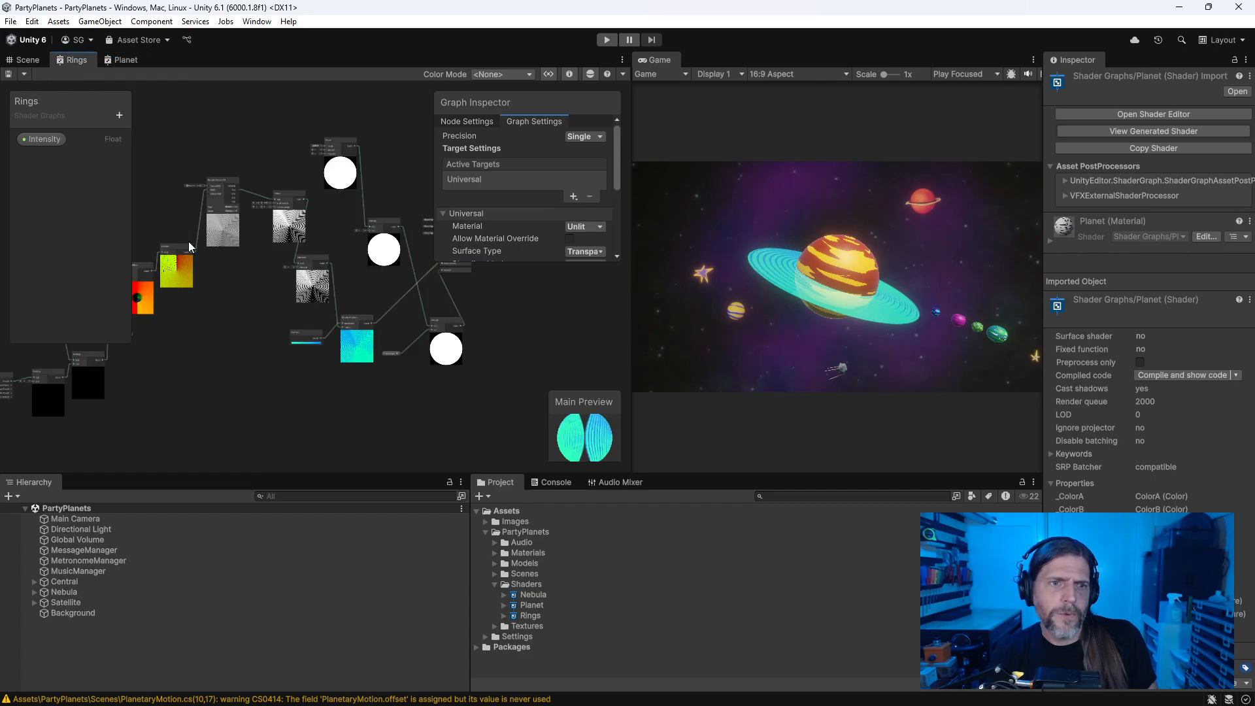
scroll(292, 347, "up", 5)
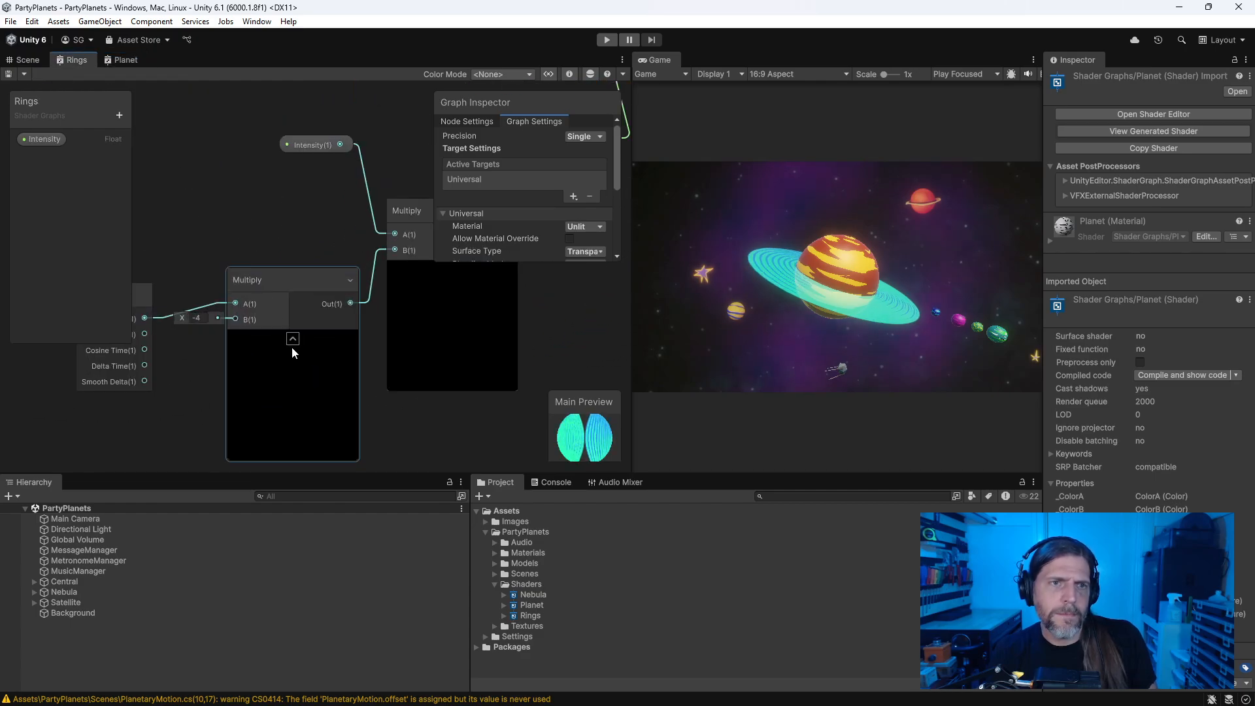
middle_click_drag(229, 250, 232, 300)
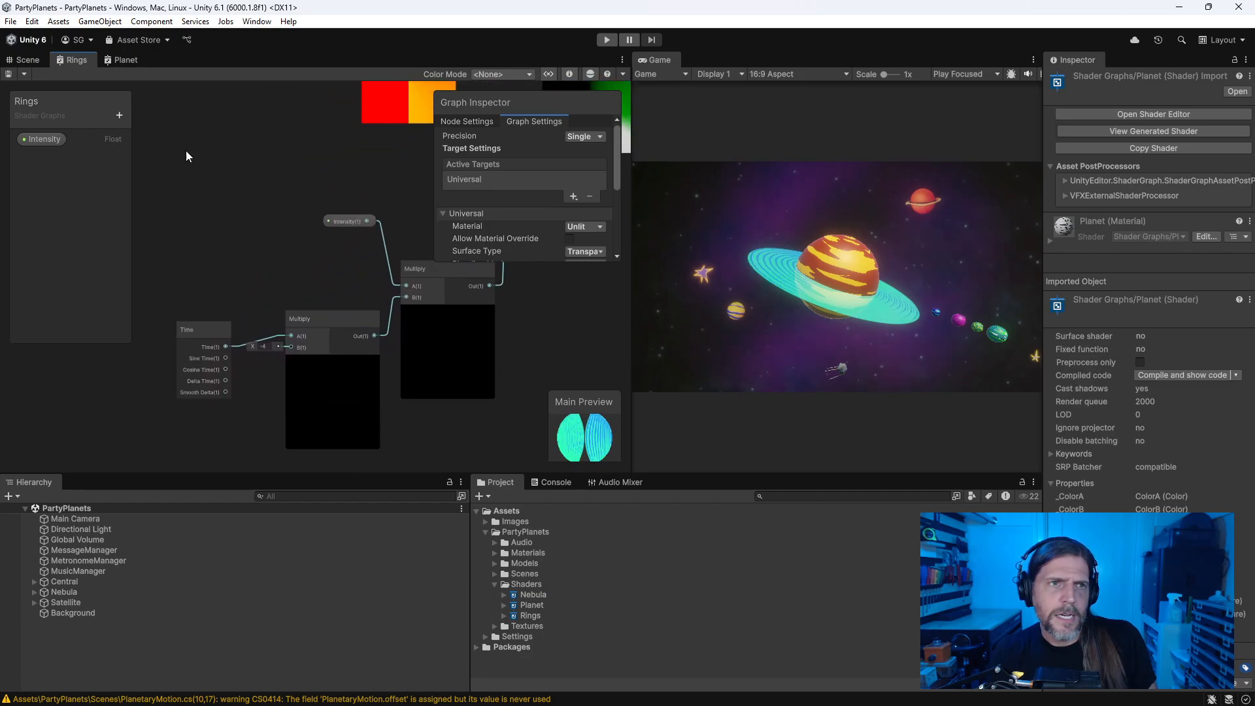
left_click(122, 61)
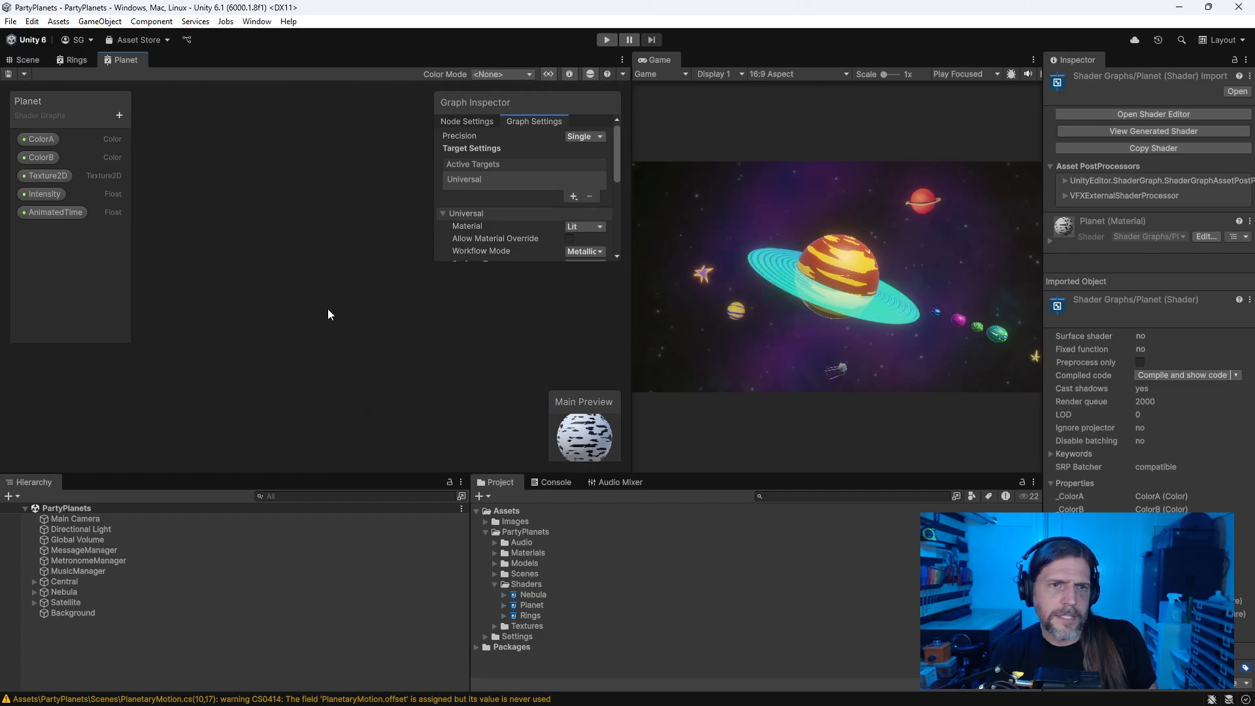
middle_click_drag(268, 256, 124, 434)
scroll(382, 327, "up", 2)
scroll(285, 381, "up", 2)
scroll(282, 377, "up", 2)
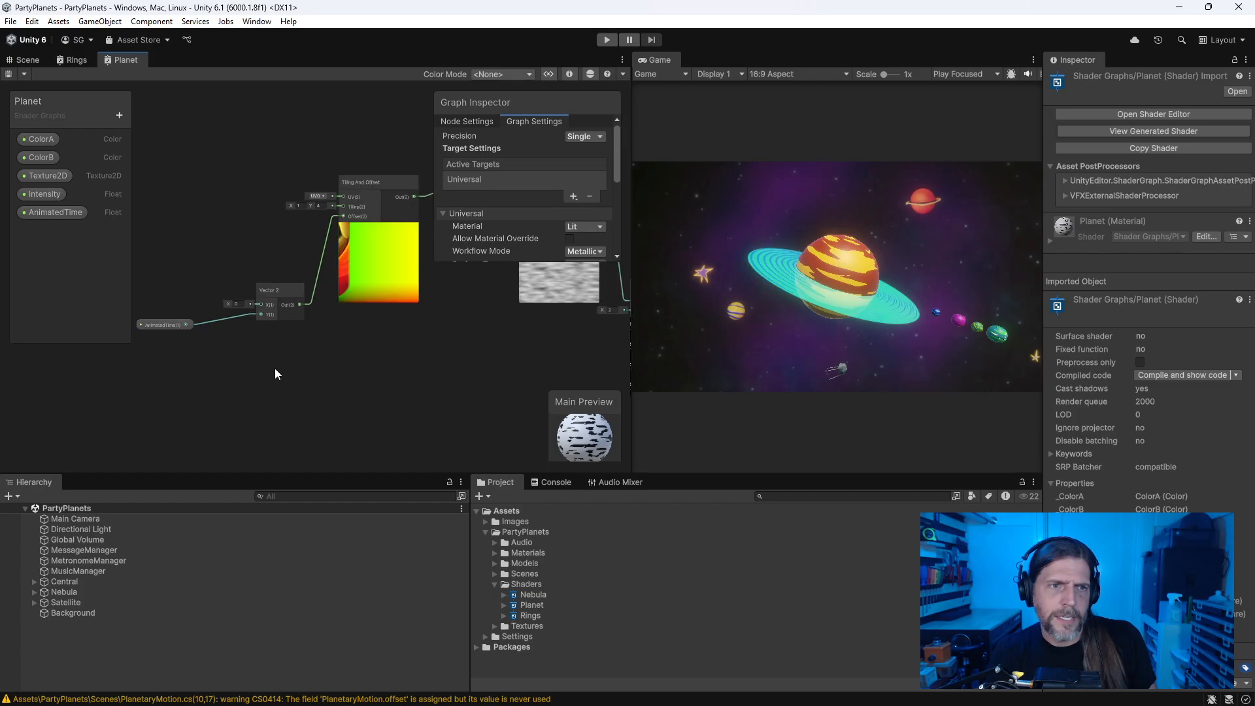
middle_click_drag(419, 134, 439, 184)
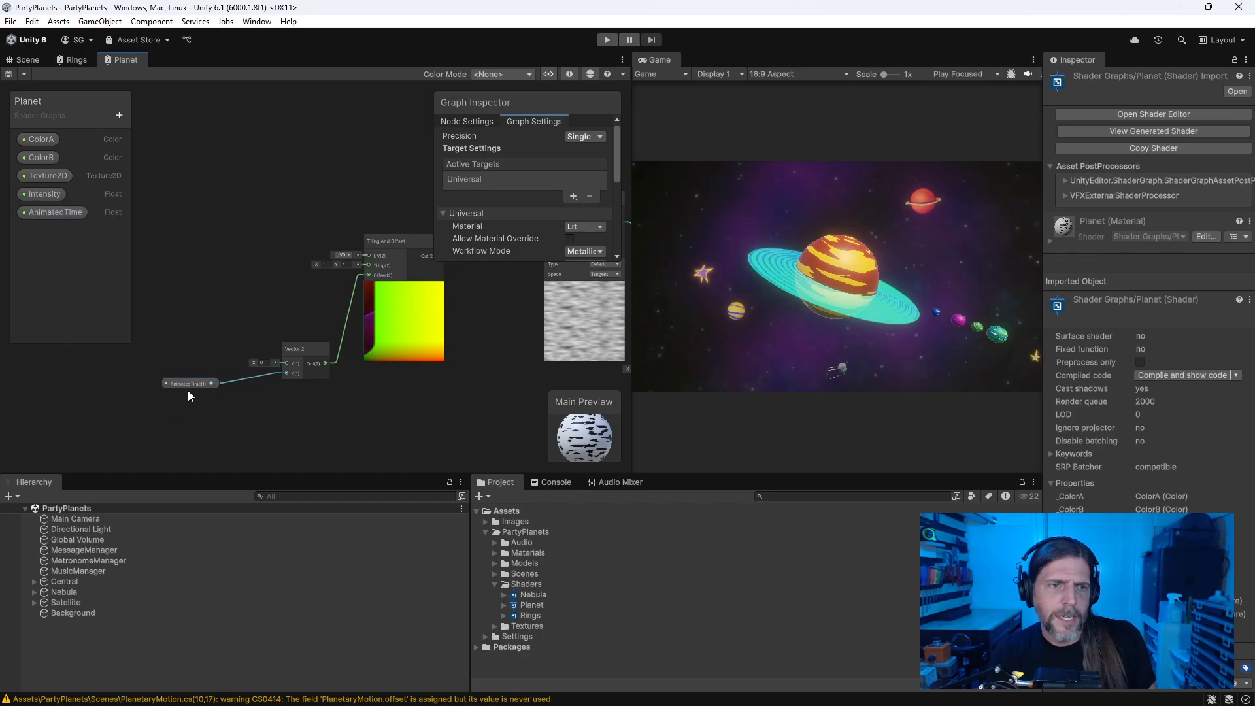
left_click(78, 60)
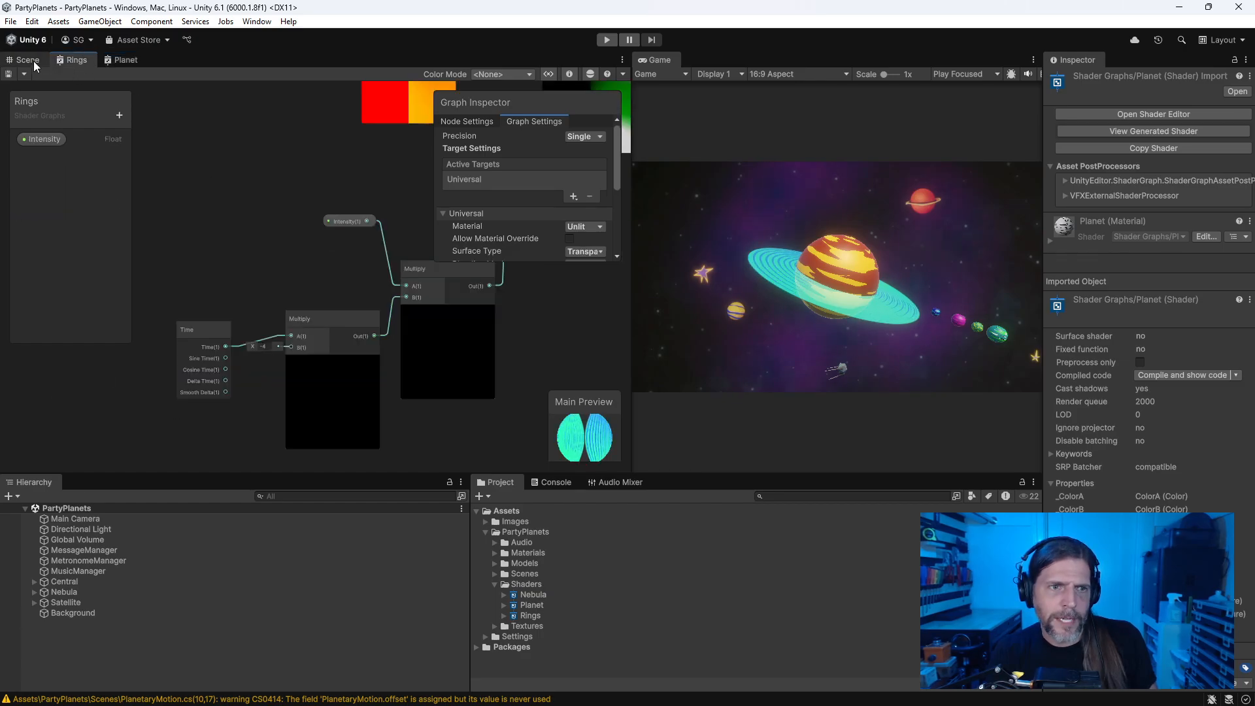
left_click(126, 59)
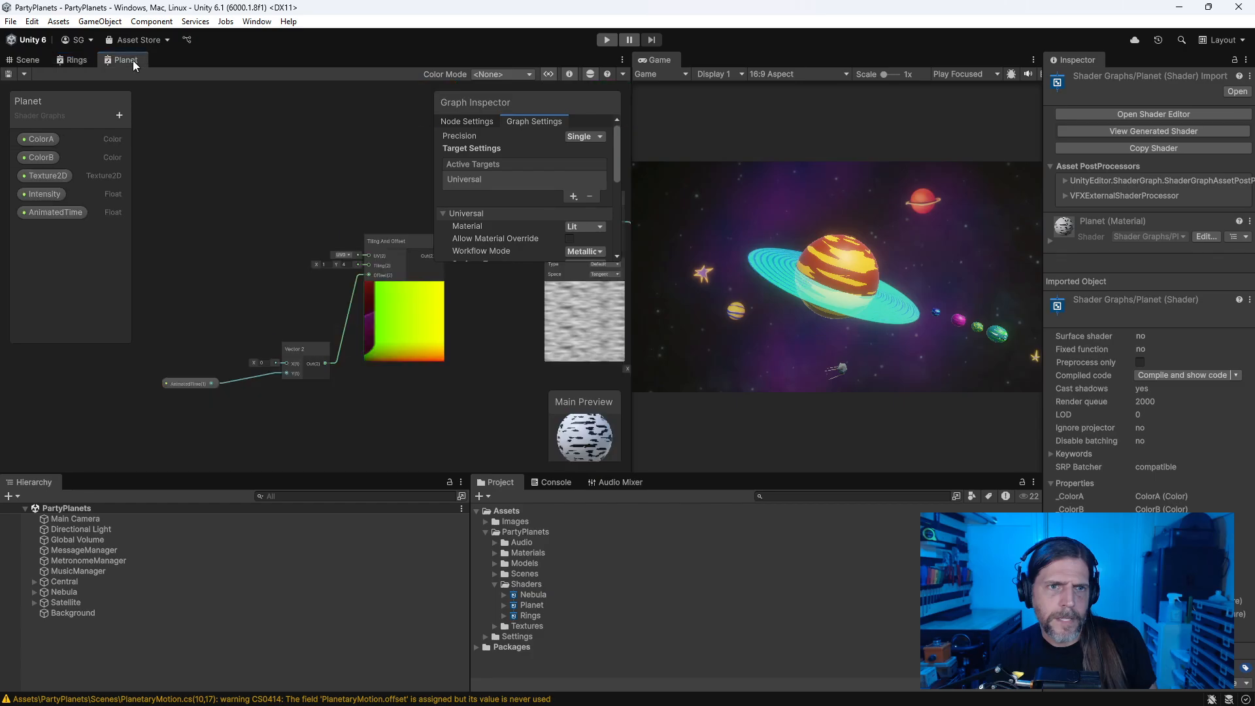
Step: In the Rings graph, delete the Intensity node and the Multiply node it feeds before the Vector 2 node
left_click(77, 60)
middle_click_drag(245, 275, 187, 346)
left_click_drag(326, 272, 236, 345)
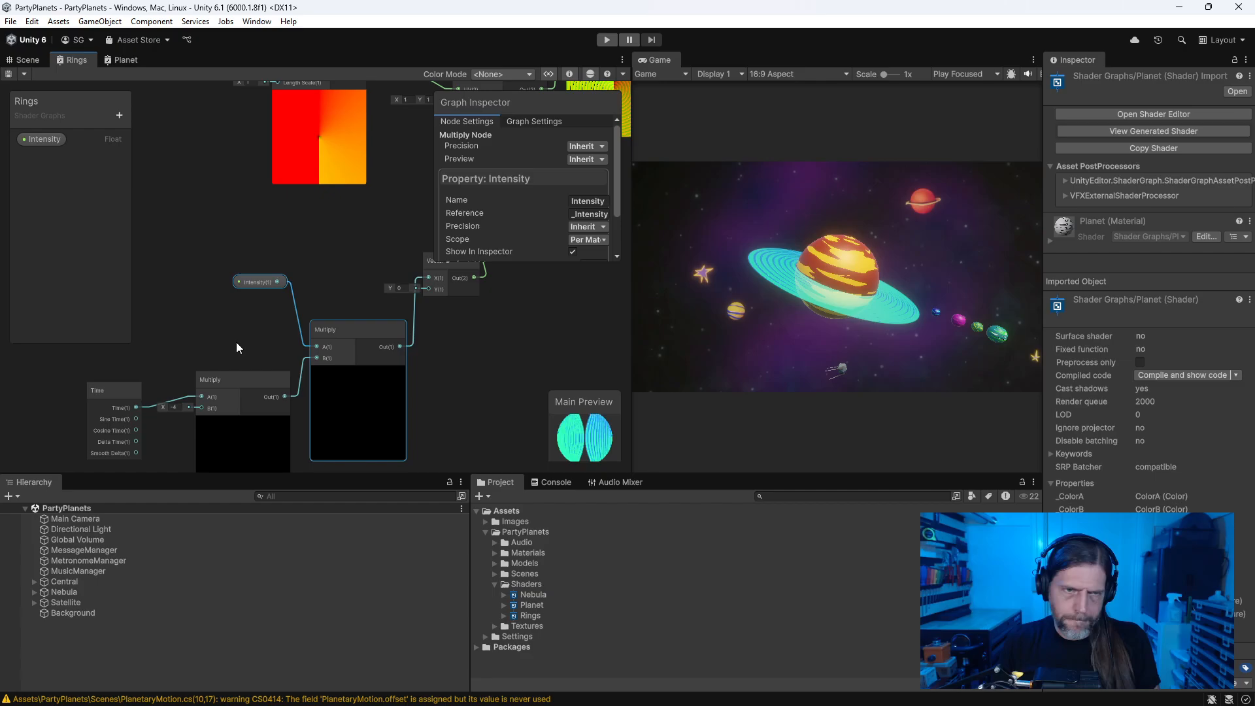
key("Delete")
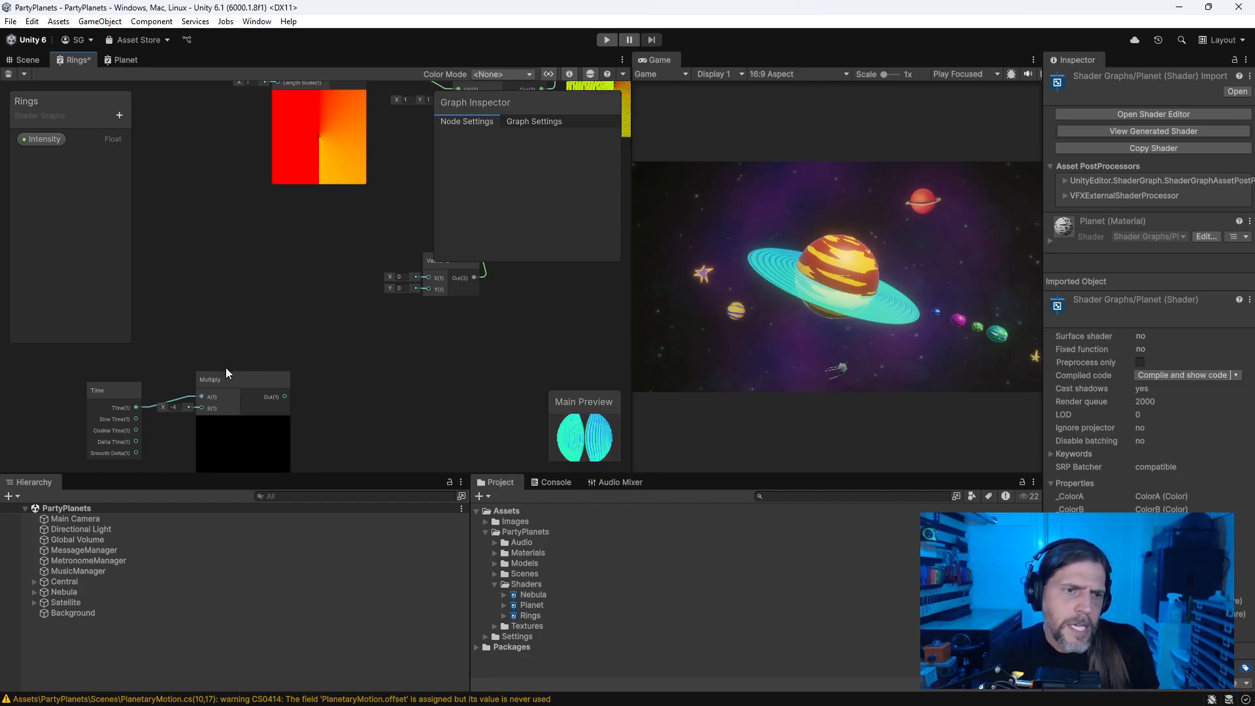
Step: Move the remaining Multiply node closer to the Vector 2 node and delete the Time node
left_click_drag(226, 367, 295, 355)
left_click(132, 387)
key("Delete")
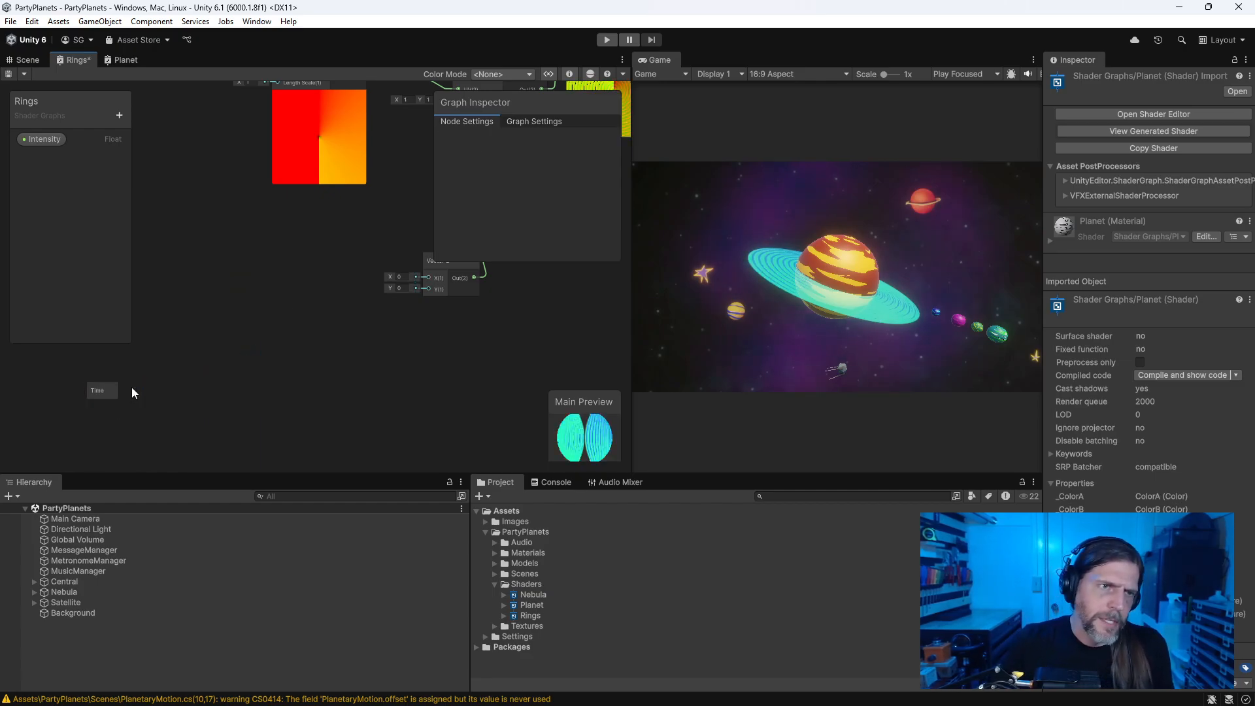
key("ctrl+z")
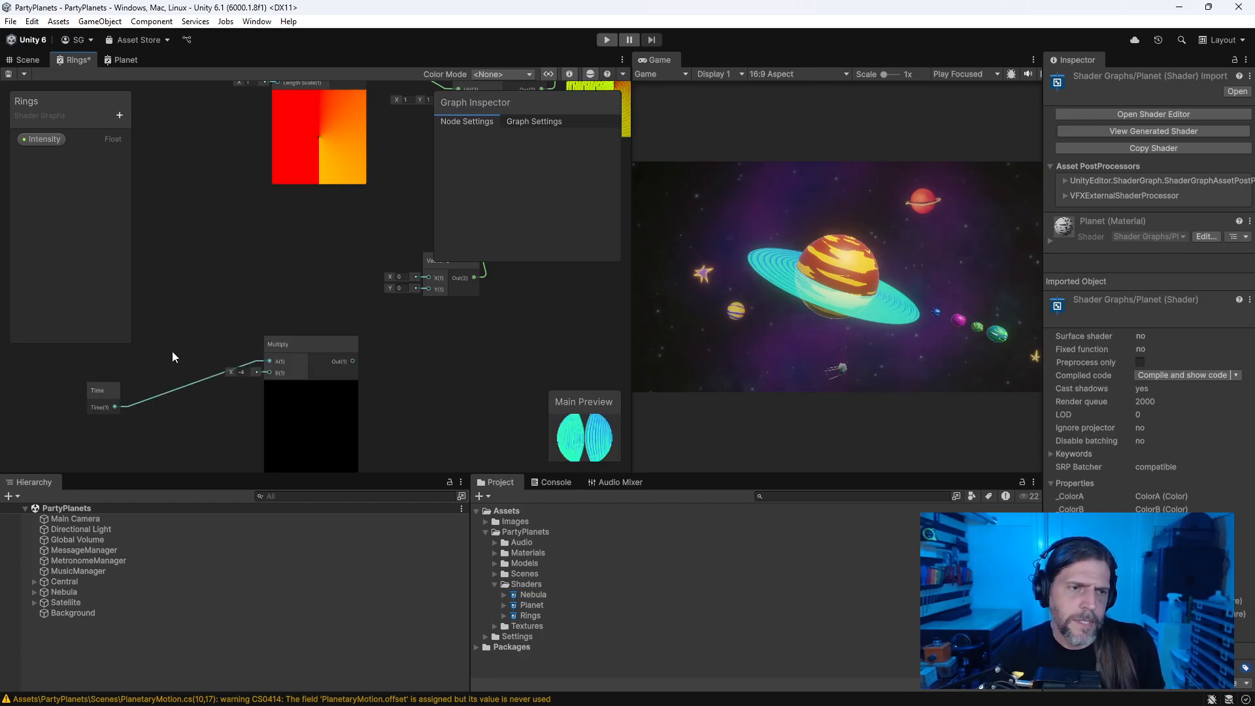
left_click_drag(174, 357, 53, 425)
key("Delete")
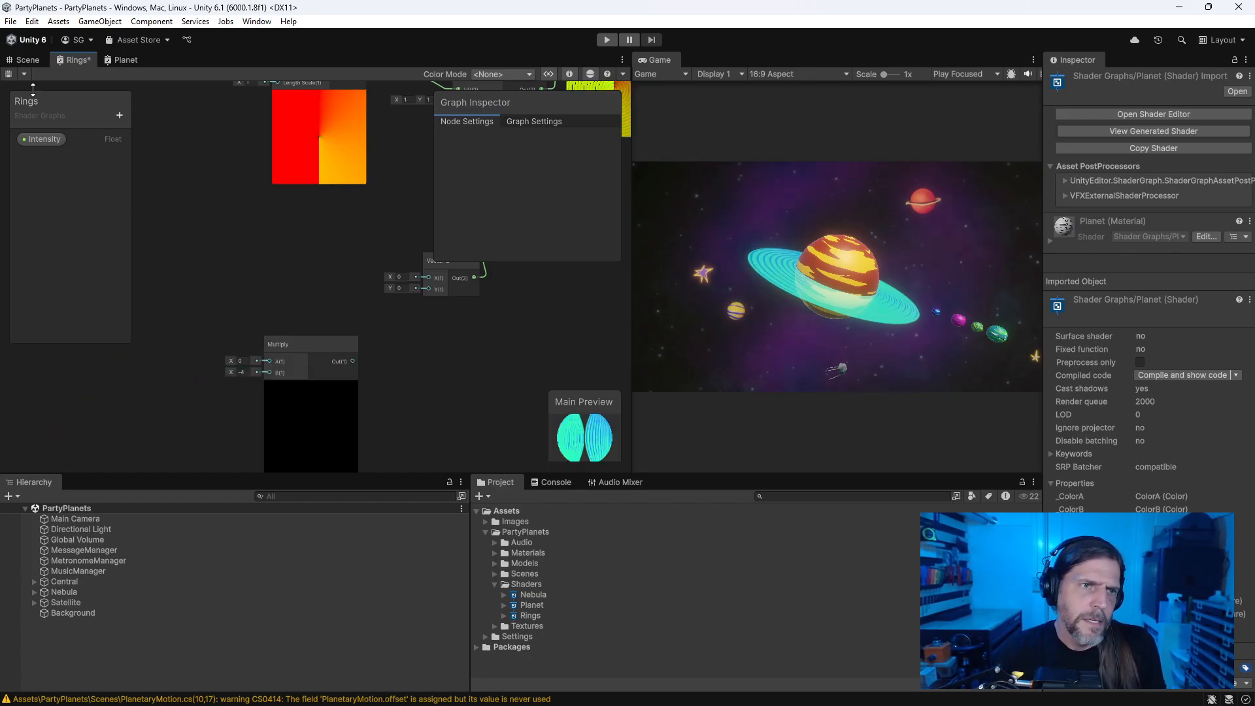
Step: Add a Float property named AnimatedTime to the Rings graph
left_click(118, 115)
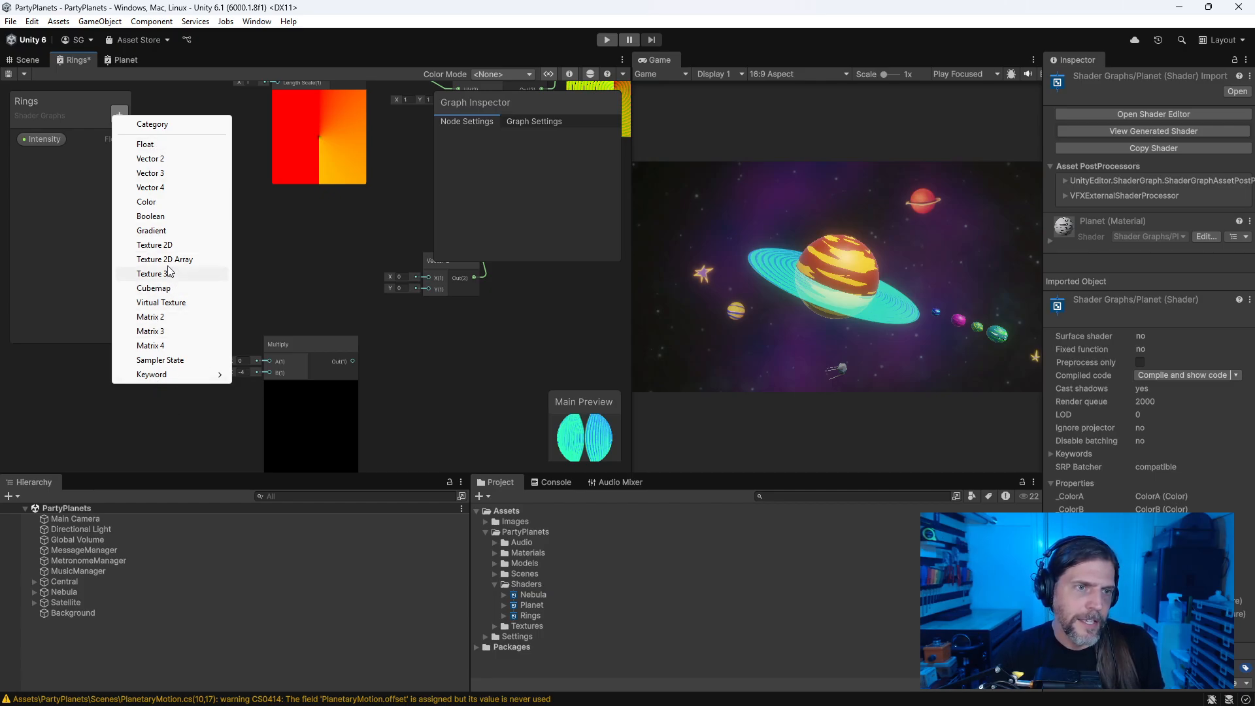
left_click(159, 145)
type("AnimatedTime")
key("Return")
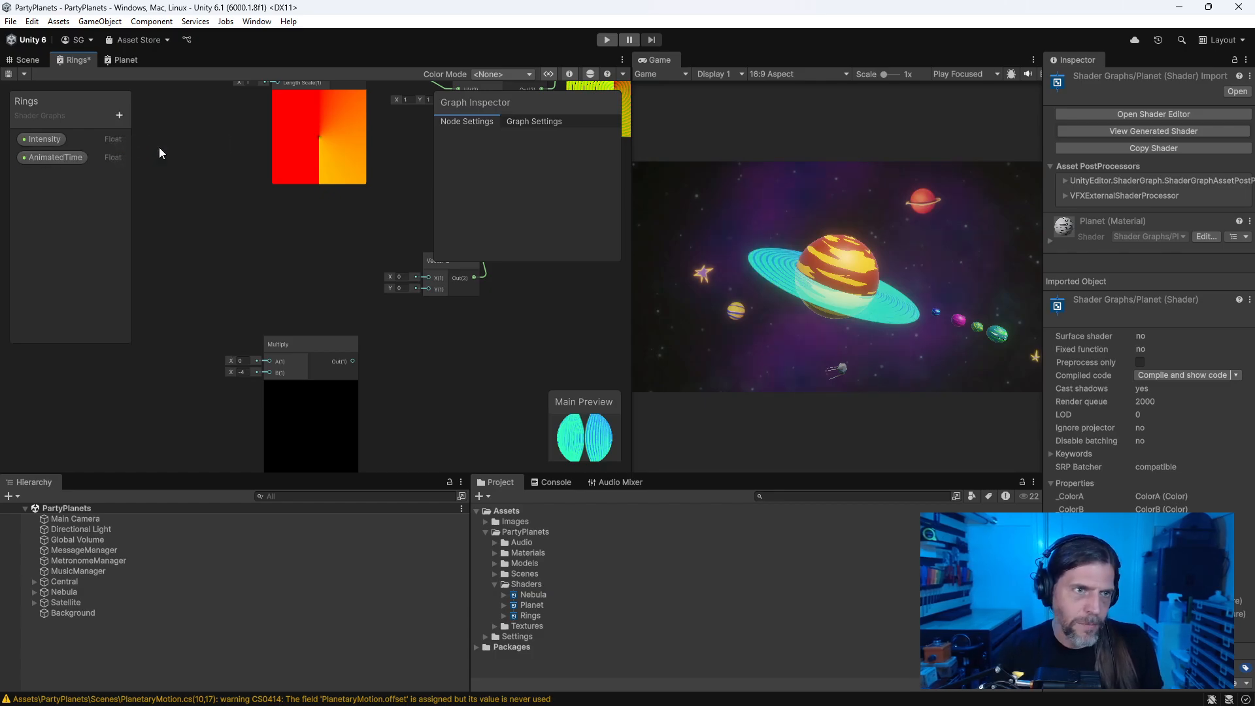
Step: Place an AnimatedTime node in the Rings graph, connect it to the Multiply node's A input, and rearrange both nodes
left_click(75, 157)
left_click_drag(142, 360, 269, 360)
left_click_drag(288, 339, 269, 310)
left_click_drag(200, 363, 222, 259)
left_click(276, 272)
middle_click_drag(426, 327, 392, 341)
left_click(174, 268)
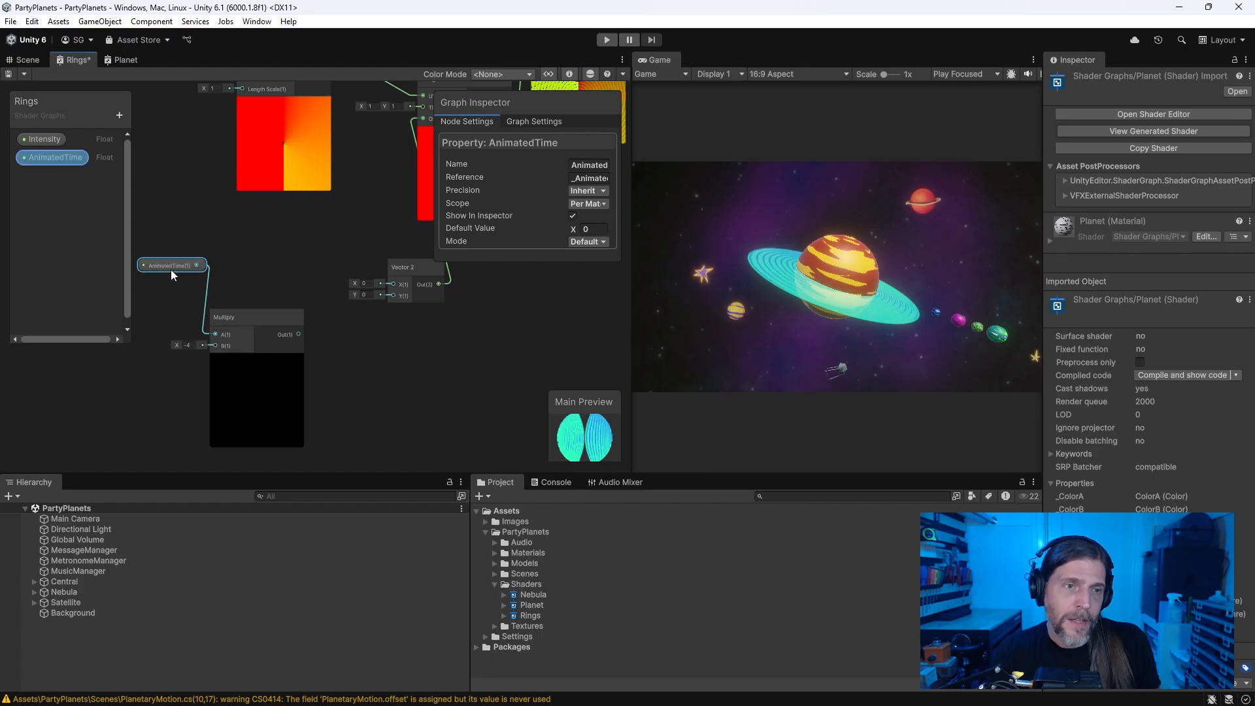
Step: Connect the Multiply node's output to the X input of the Vector 2 node and save the Rings graph
left_click_drag(298, 335, 242, 269)
left_click_drag(353, 282, 393, 284)
middle_click_drag(387, 272, 245, 332)
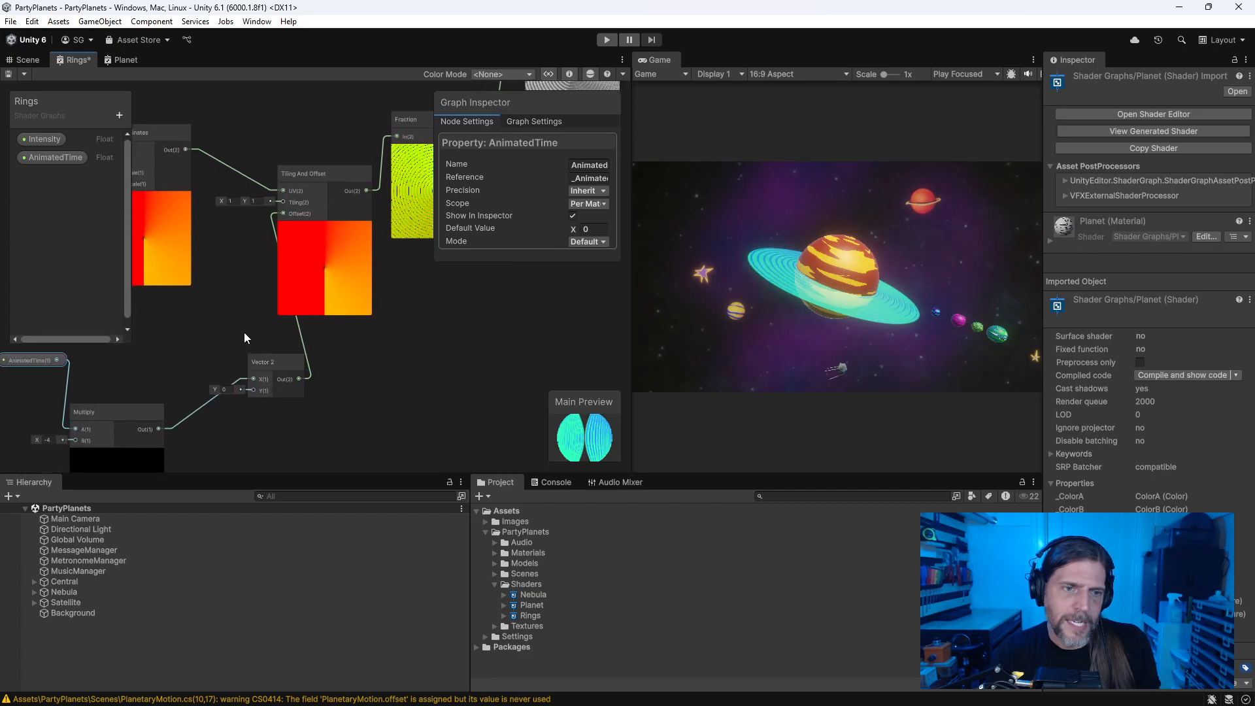
left_click(211, 382)
left_click_drag(217, 386, 229, 385)
key("ctrl+z")
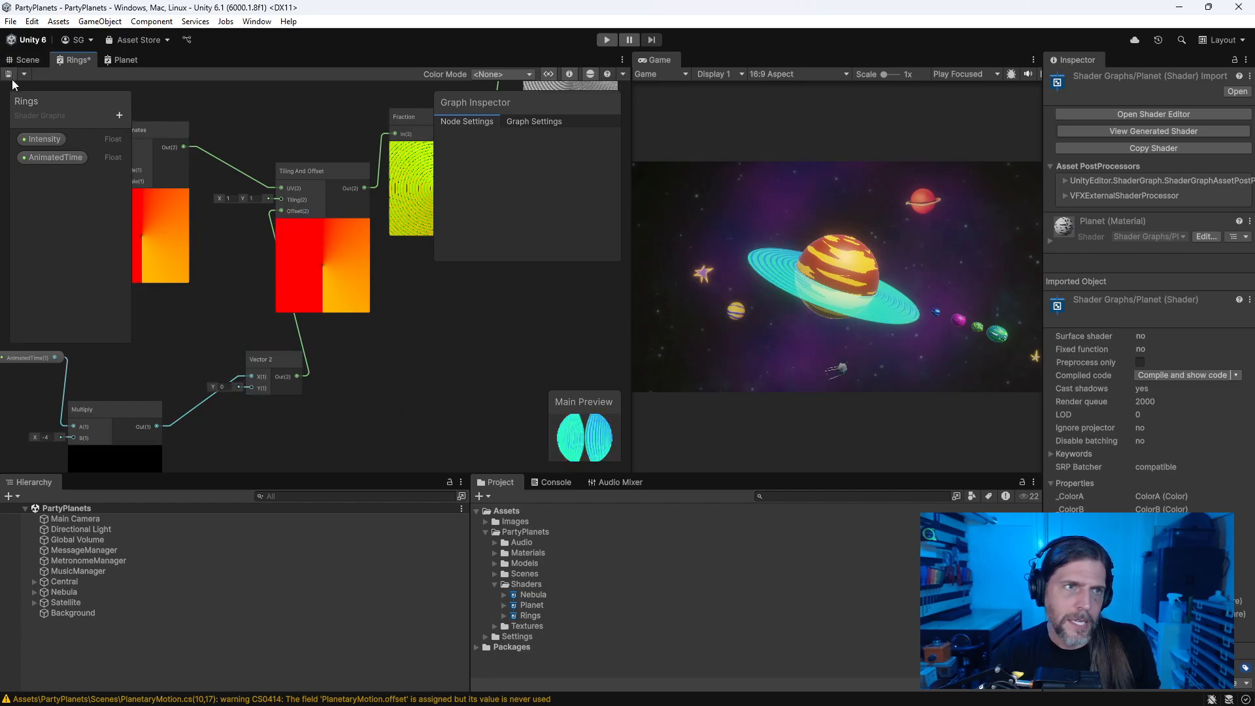
left_click(8, 73)
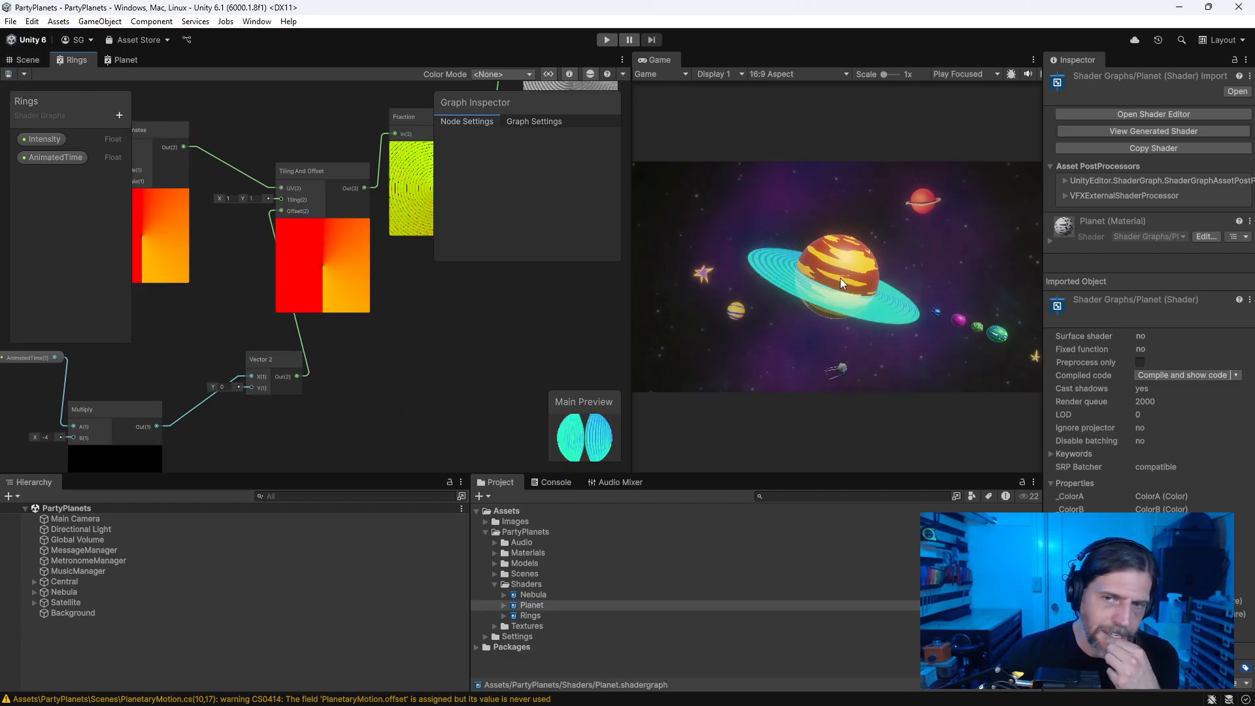
Step: Show the Planet graph, widen the Game view, and make the Hierarchy and Project areas taller
middle_click_drag(503, 359, 240, 308)
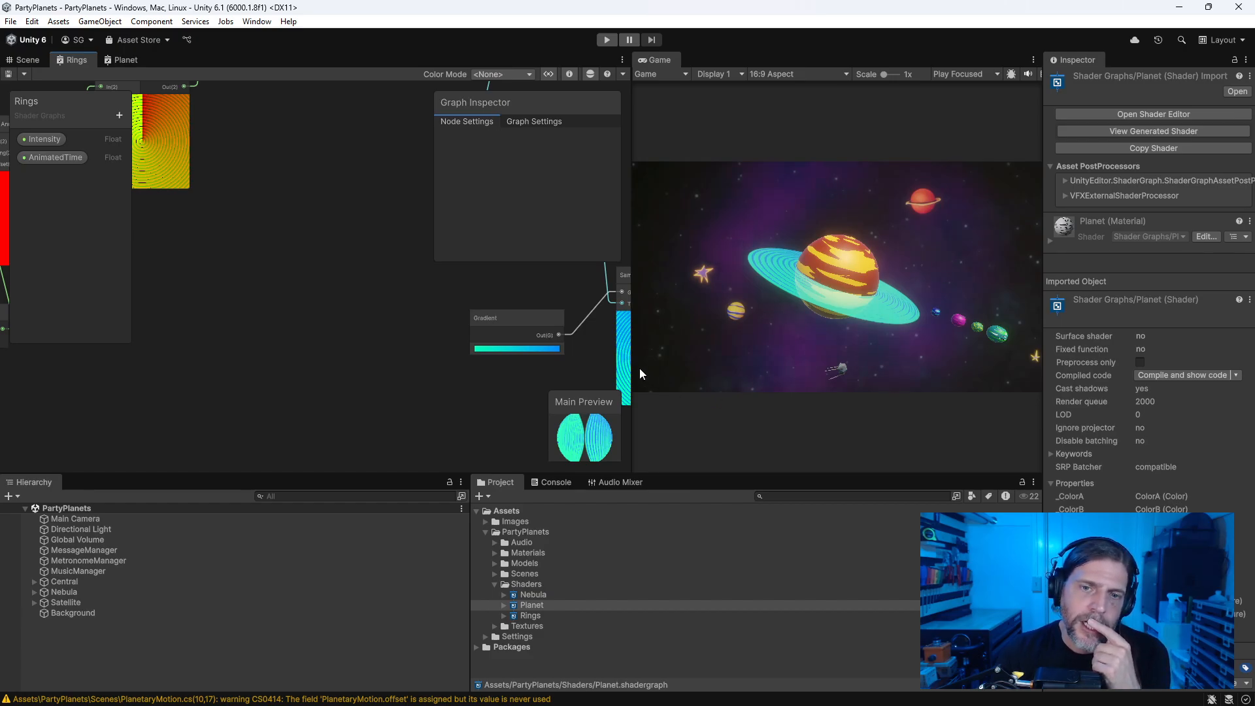
left_click_drag(634, 366, 516, 358)
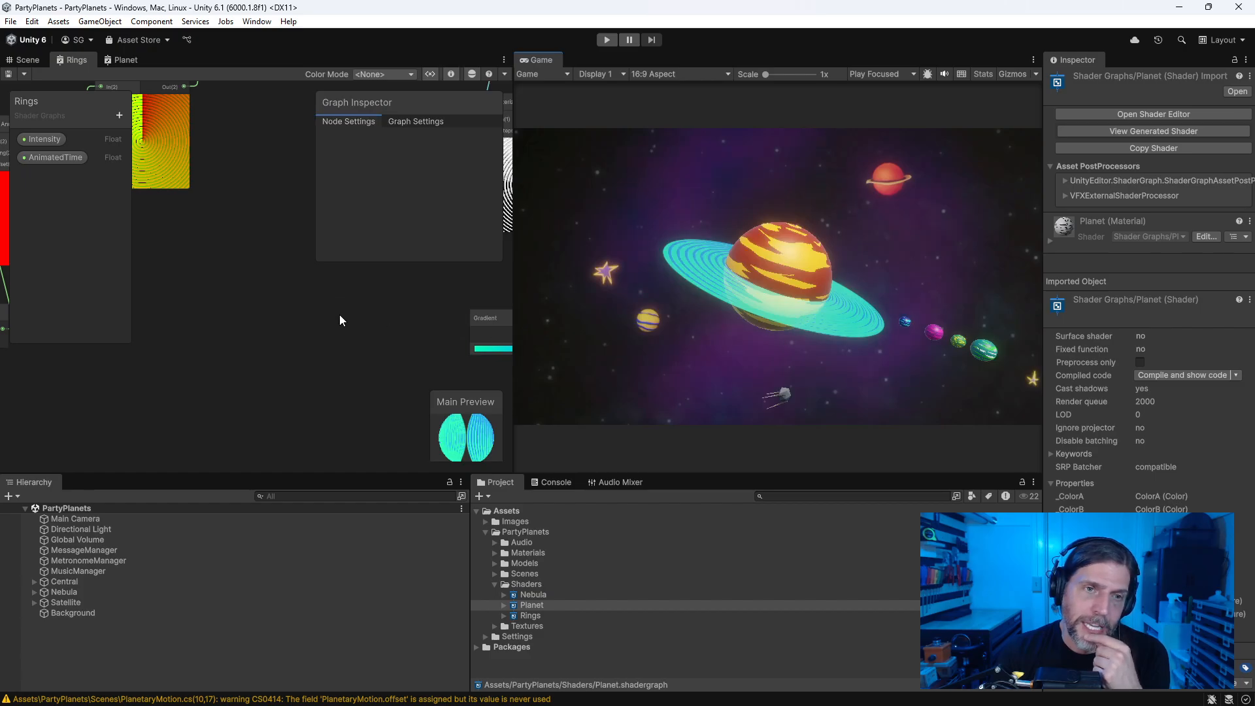
scroll(353, 317, "down", 5)
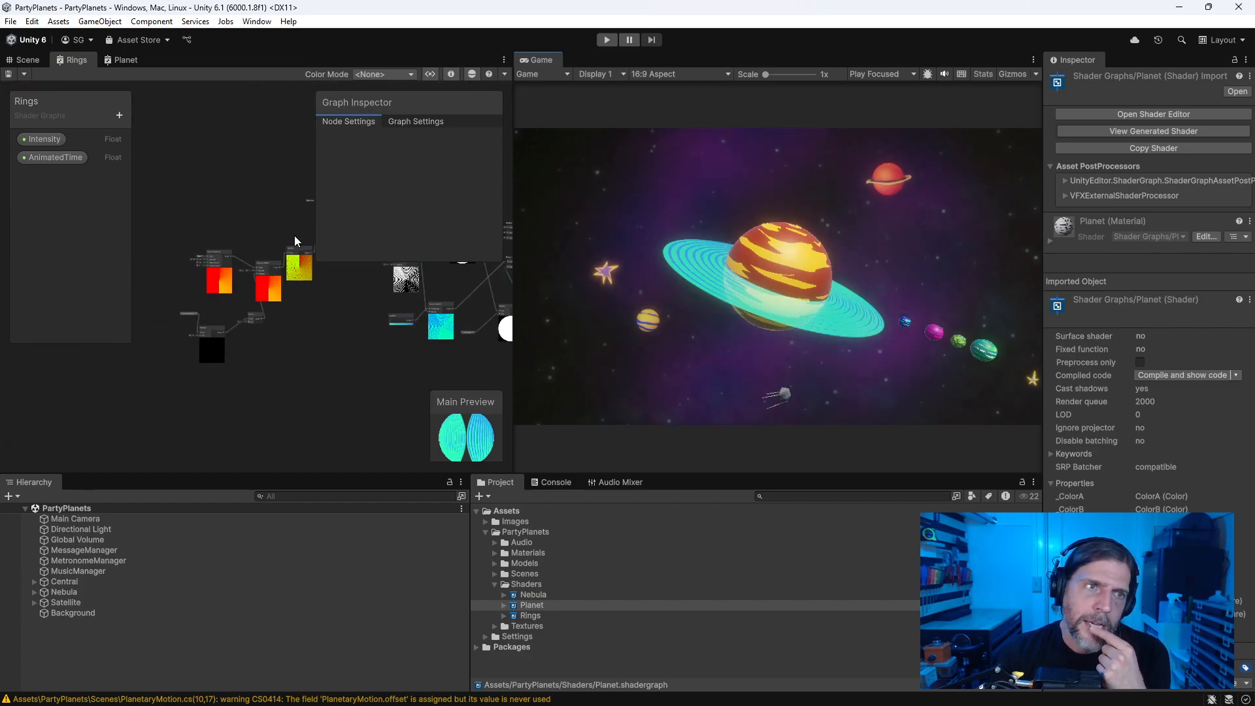
left_click(120, 59)
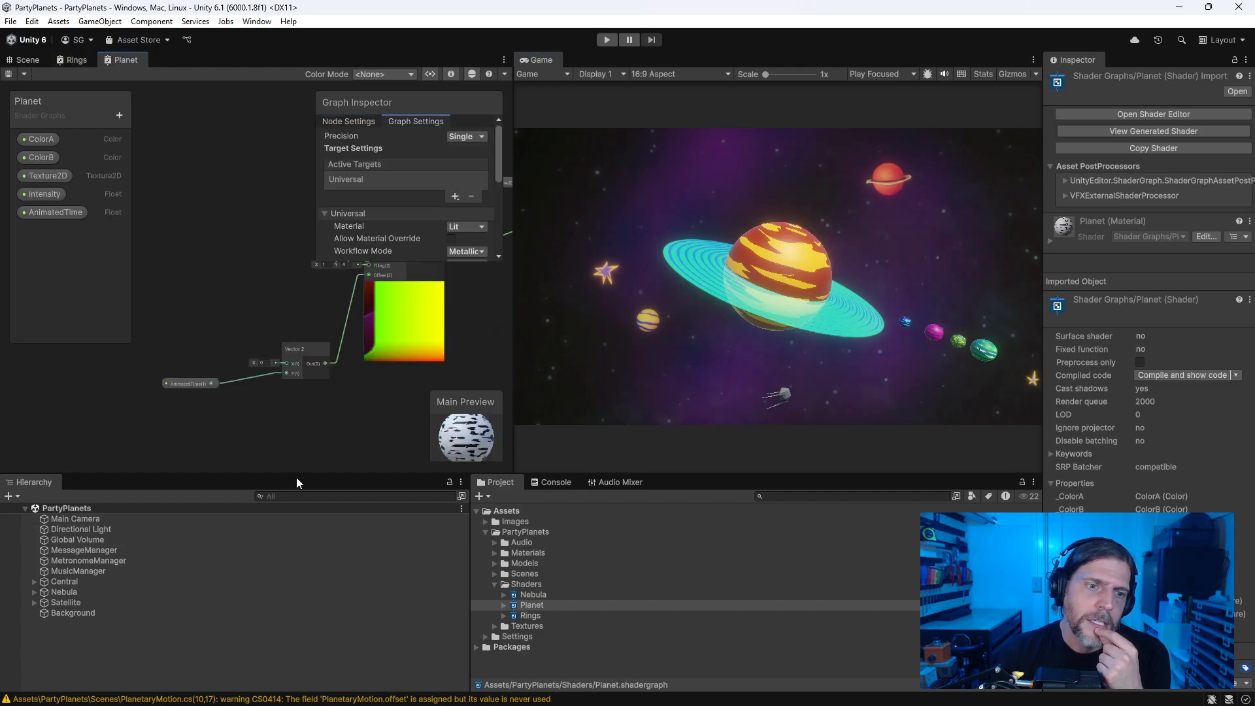
left_click_drag(289, 475, 290, 367)
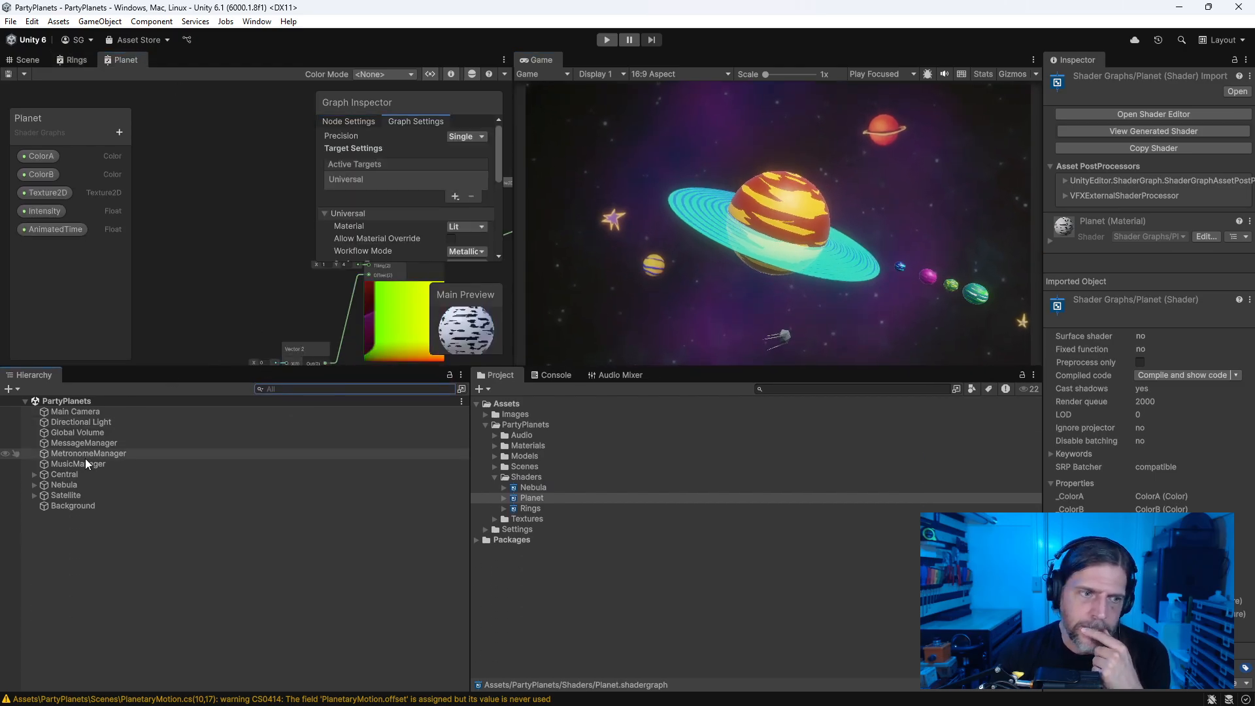
Step: Expand Central and its Planet object, select the Sphere, and widen the Inspector to view its Planet material
left_click(34, 474)
left_click(44, 527)
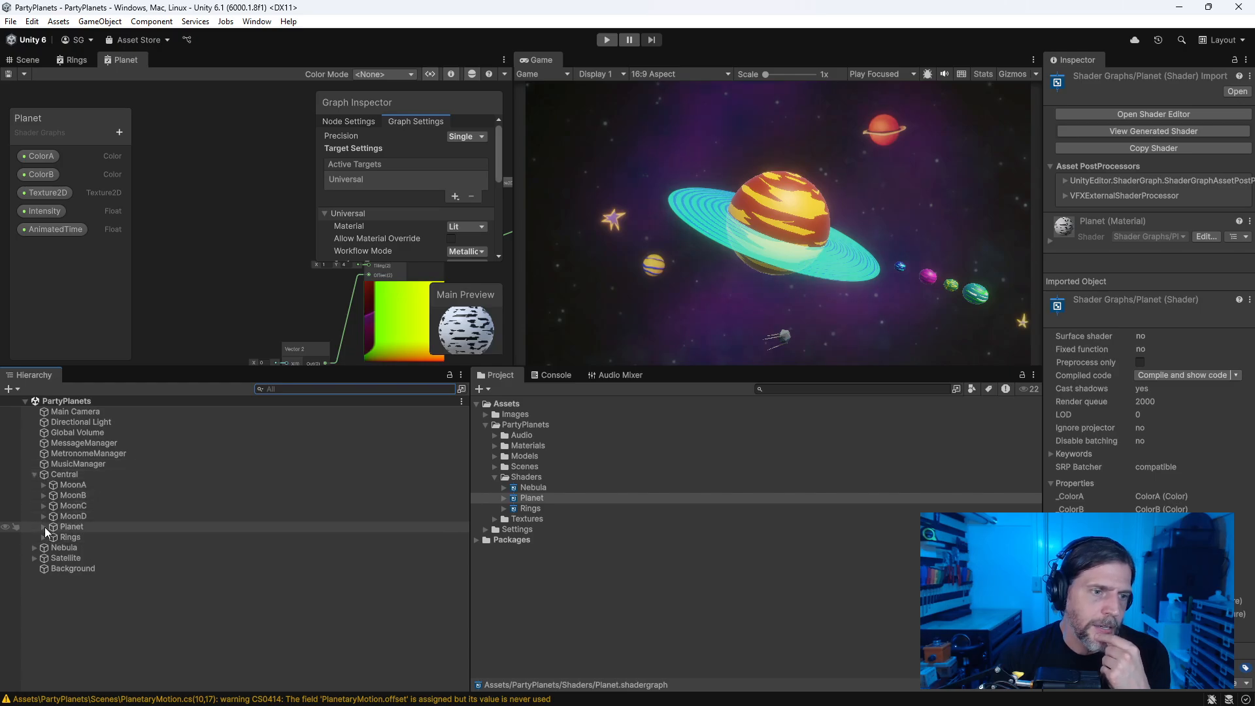
left_click(78, 538)
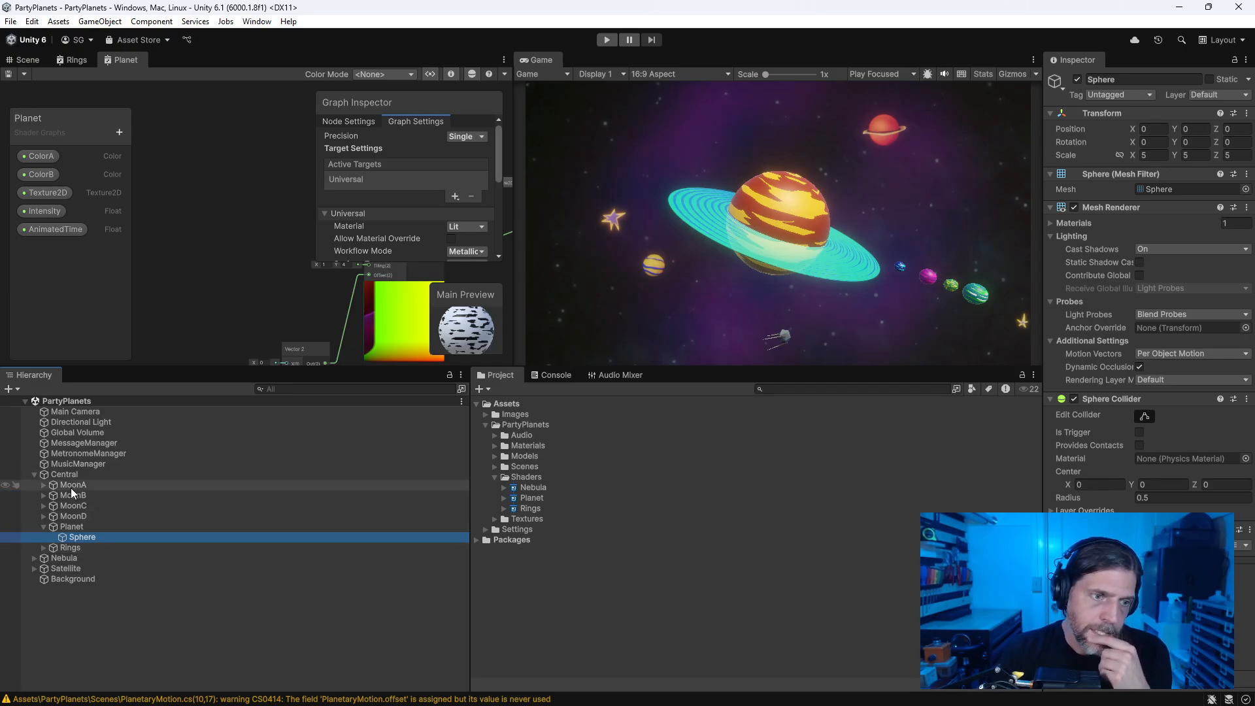
left_click_drag(1042, 431, 937, 431)
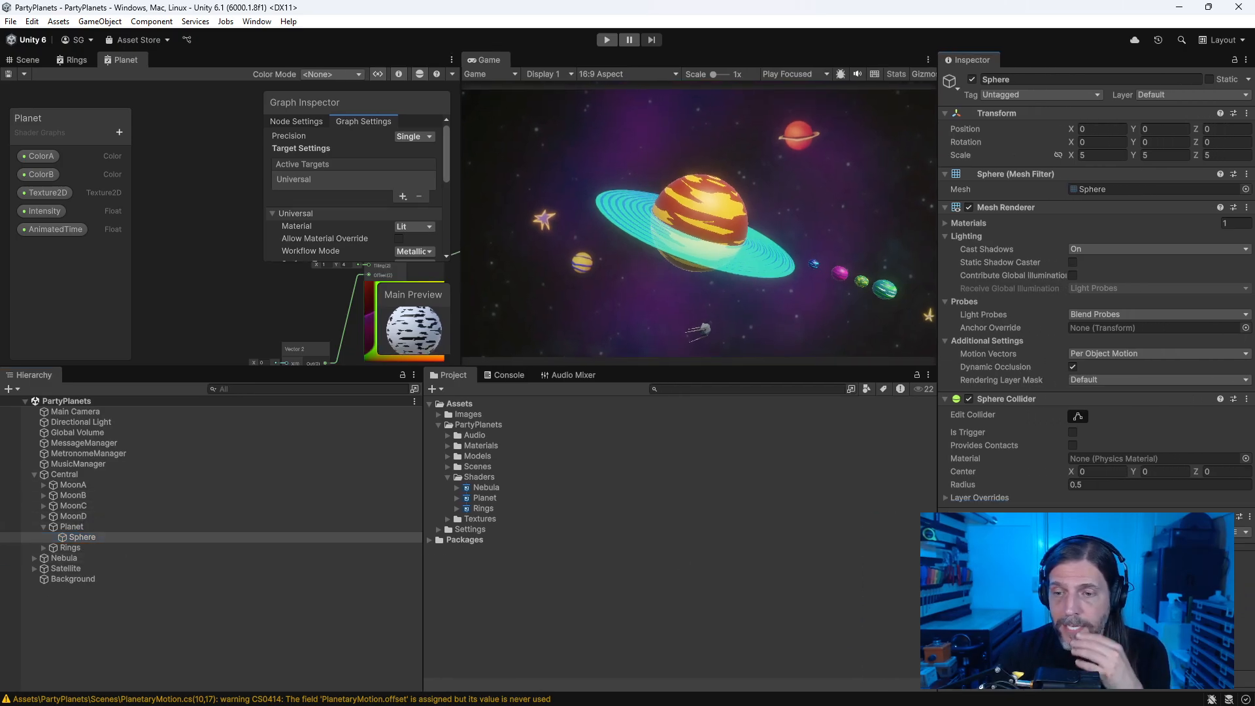
scroll(1244, 602, "down", 3)
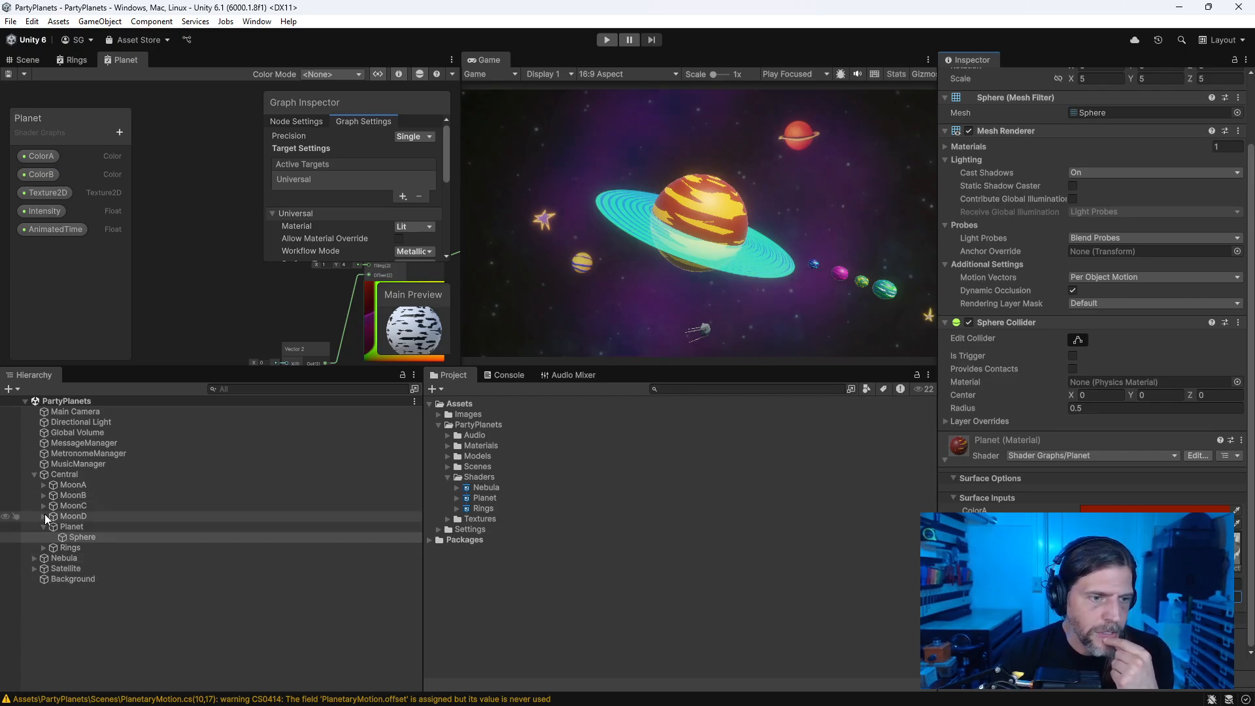
Step: Examine the components of MoonD and of the Planet object
left_click(77, 516)
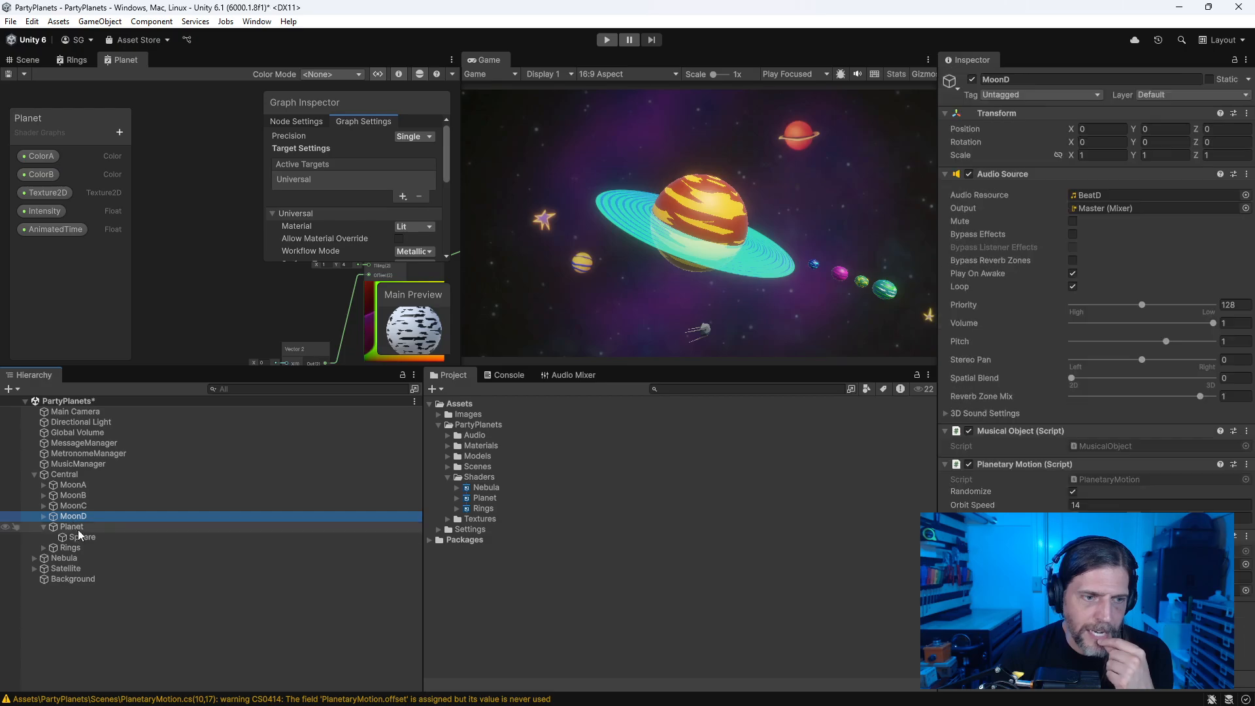
left_click(79, 536)
left_click(72, 526)
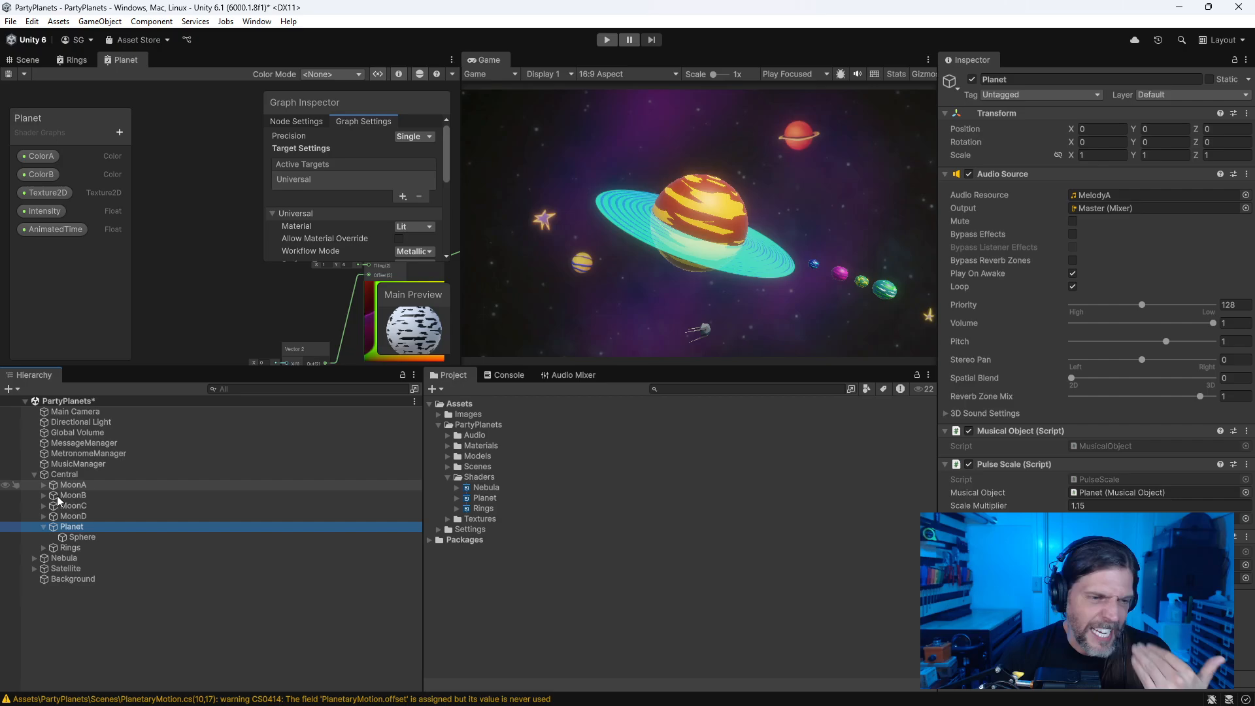
Step: Select MoonA through MoonD and add a component to all four by searching for "An"
left_click(70, 485)
left_click(84, 516, "shift")
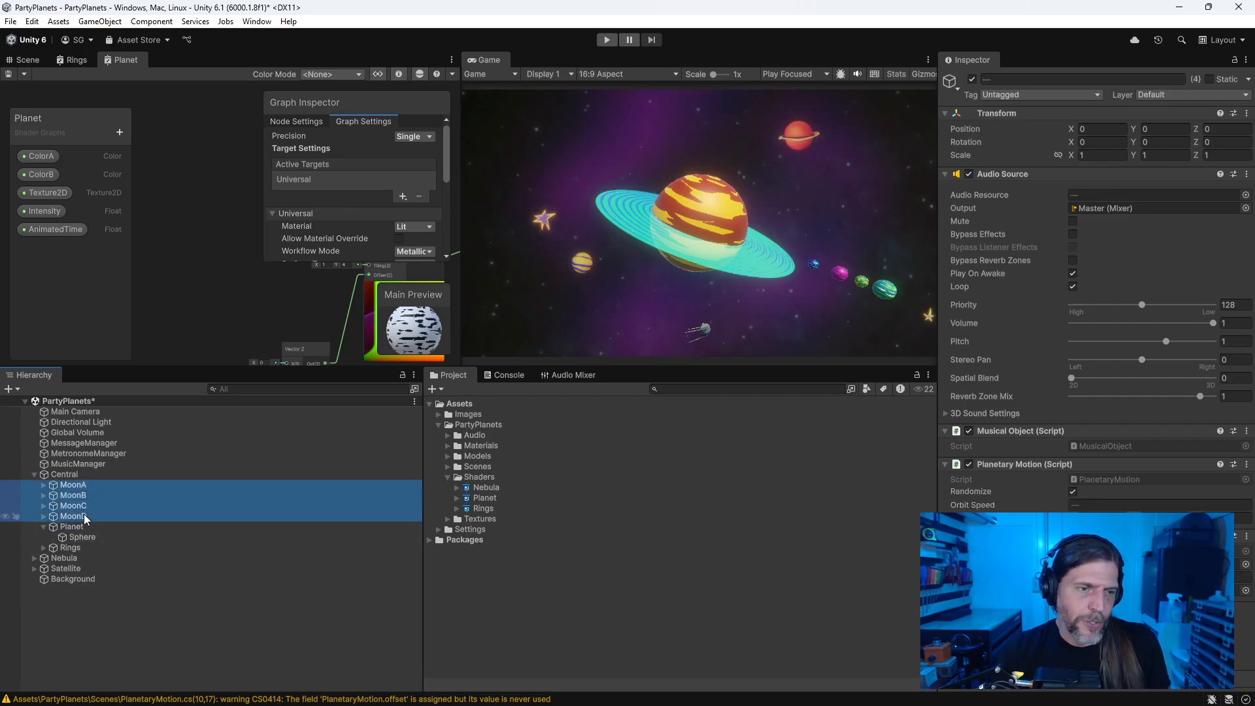
left_click(1096, 613)
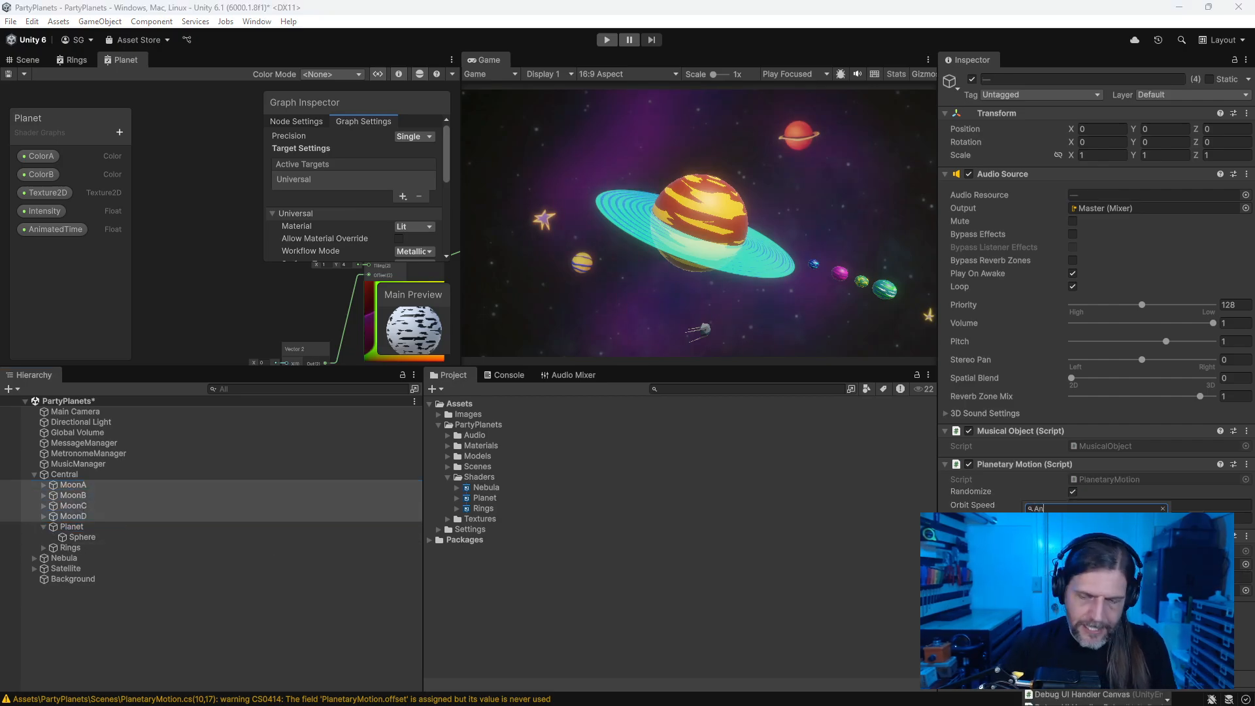
key("Return")
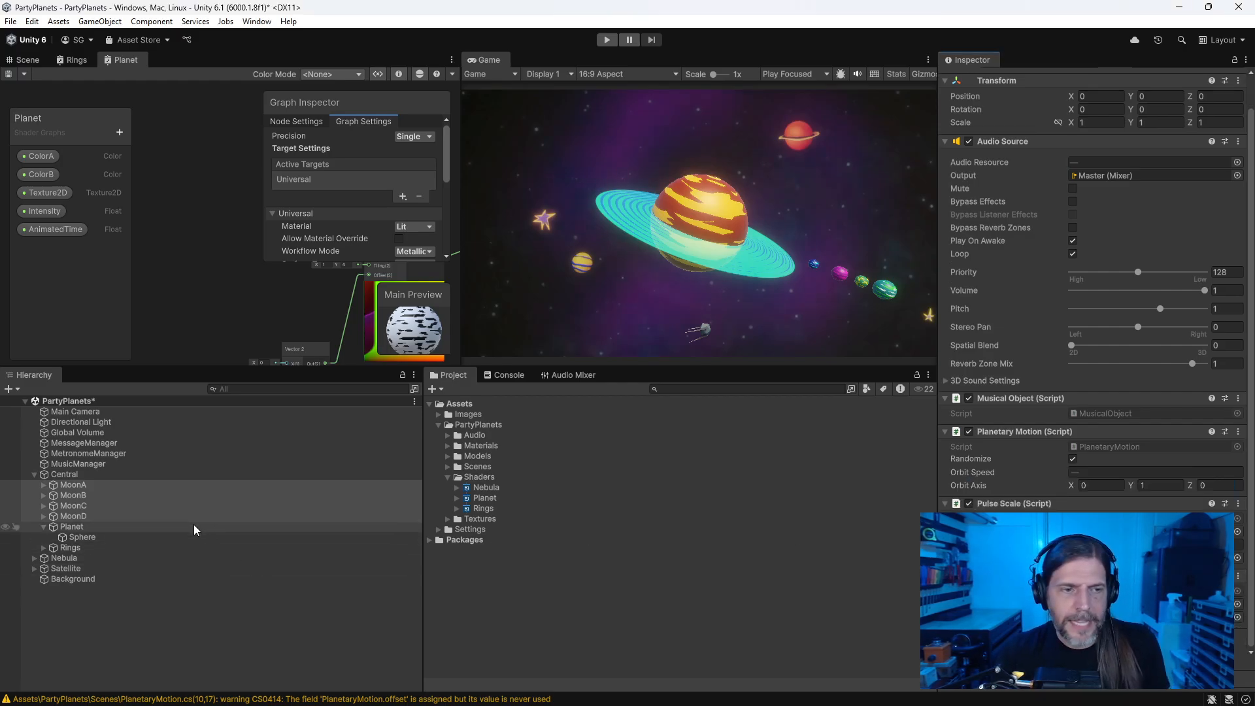
Step: Open the PulseScale script from MoonA's Pulse Scale component in the code editor and widen the editor window
left_click(73, 485)
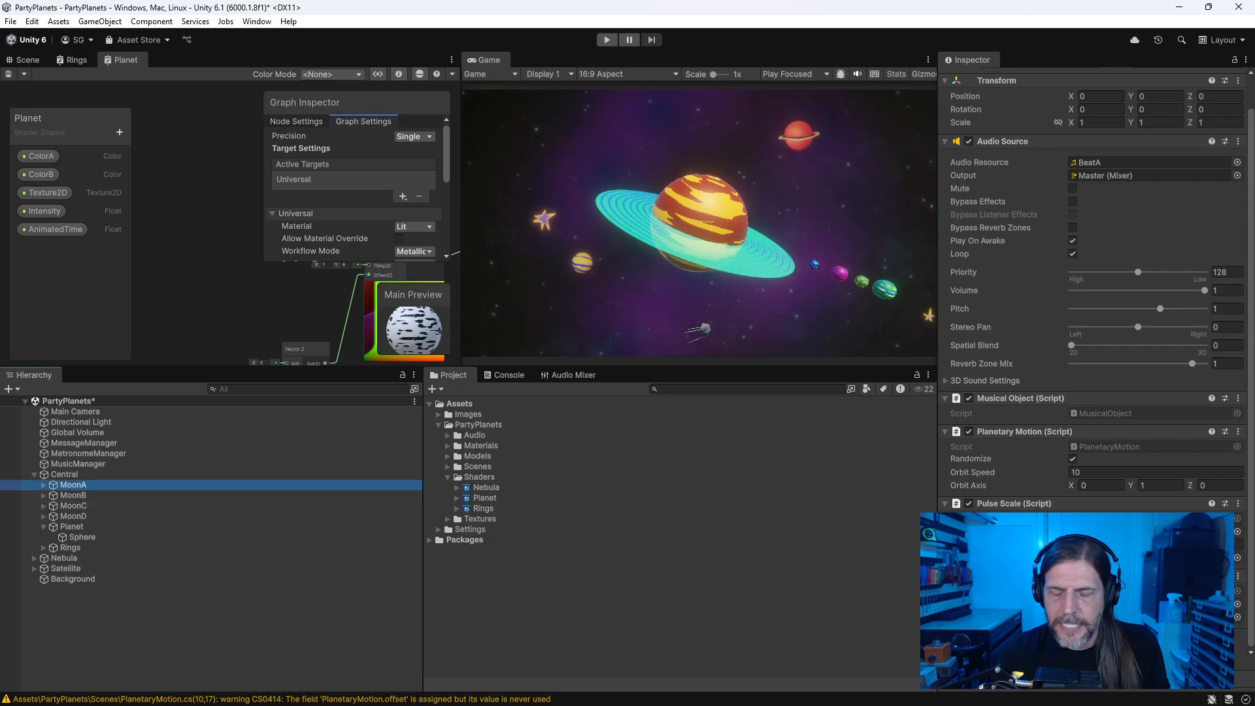
left_click(1143, 532)
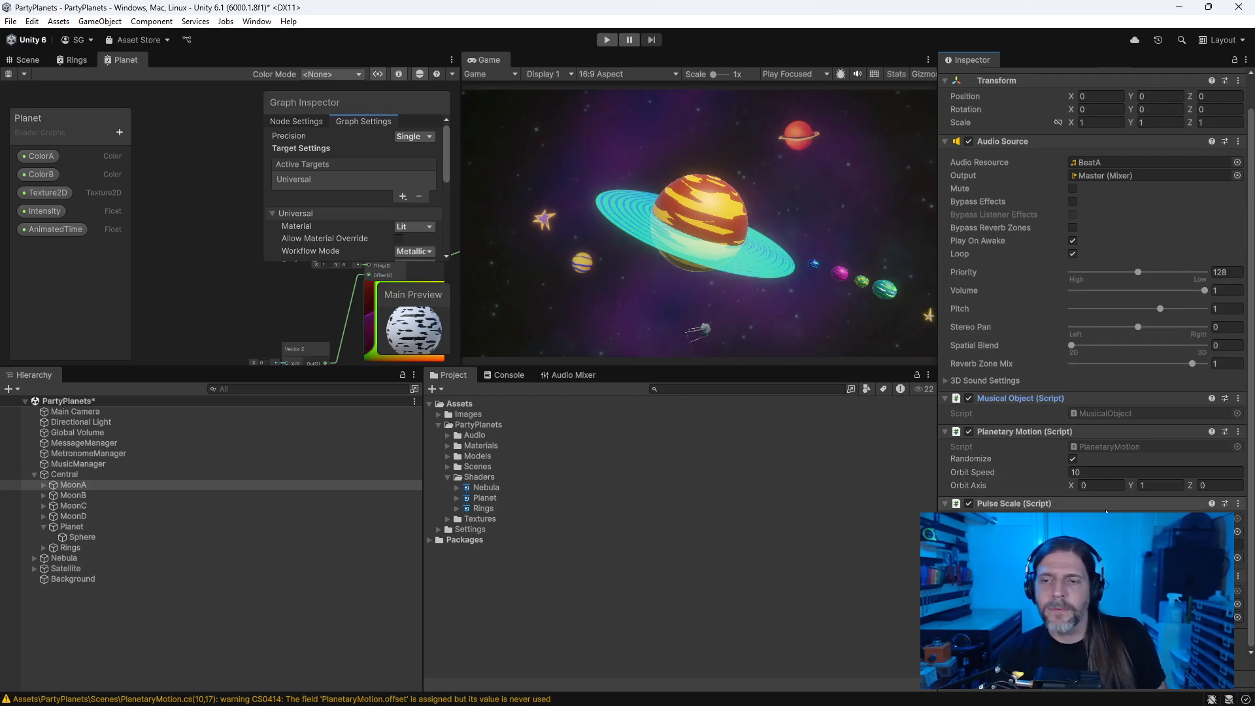
double_click(1106, 516)
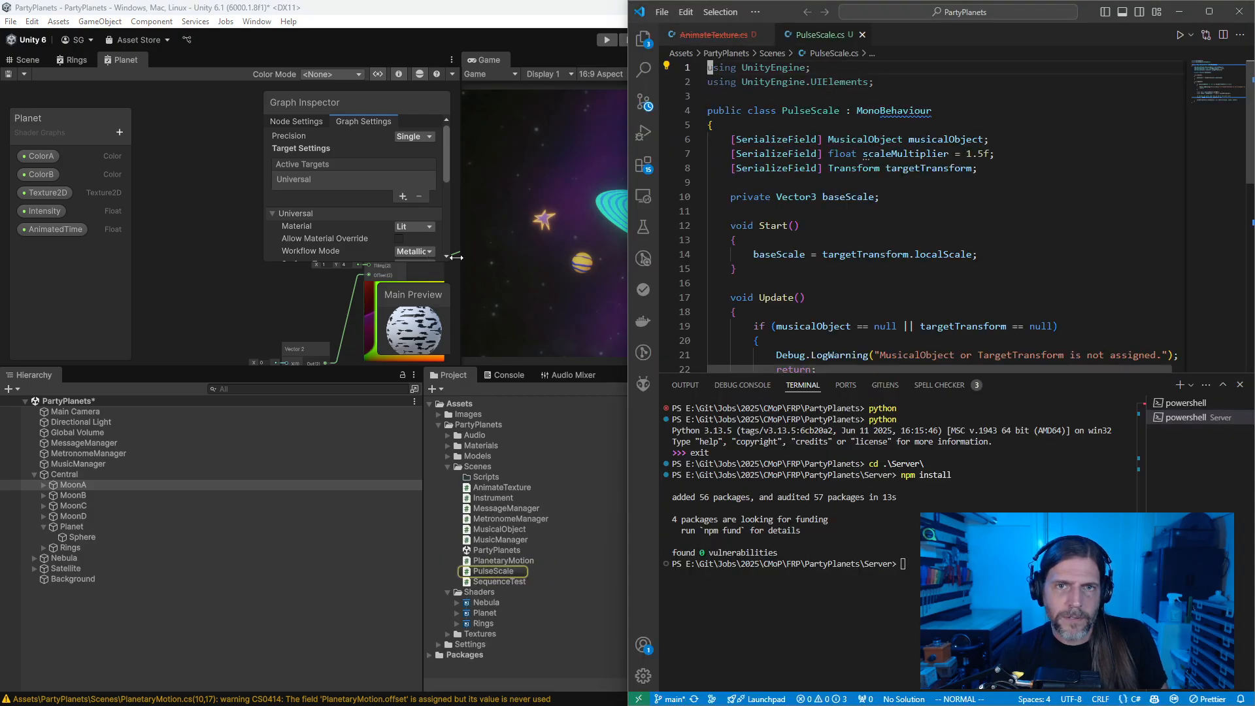
key("alt+Tab")
key("alt+Tab")
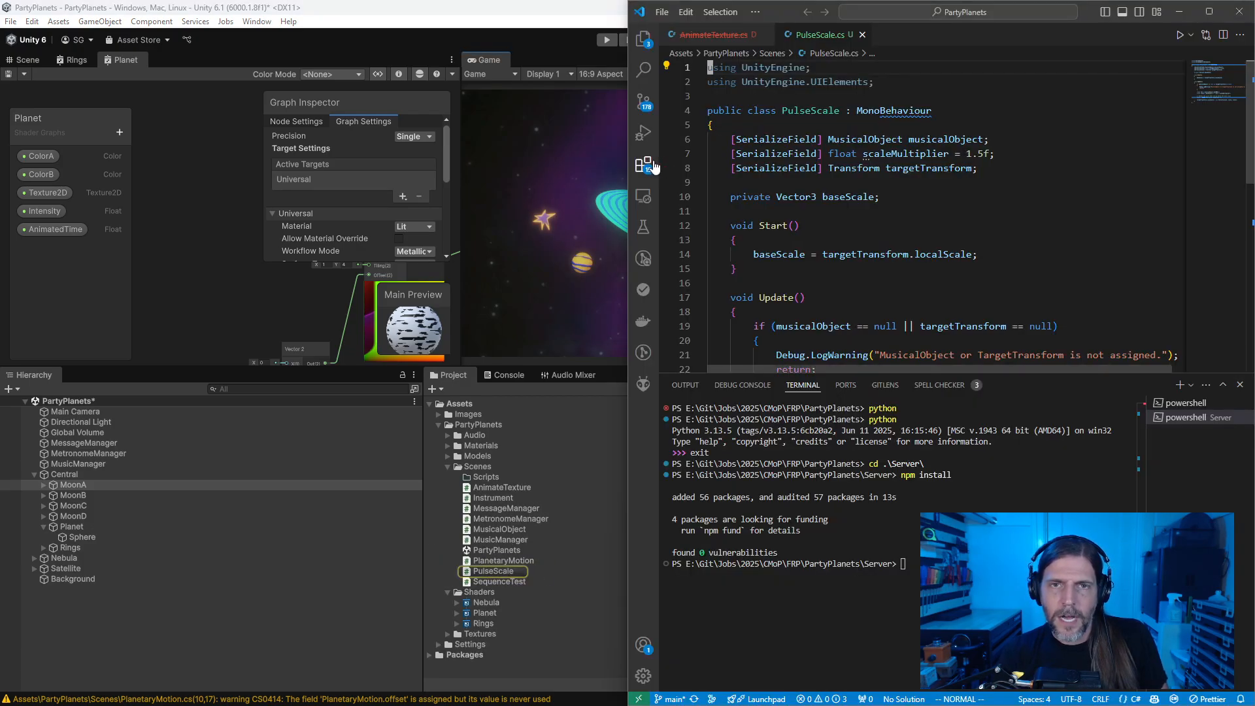
key("alt+Tab")
key("alt+Tab")
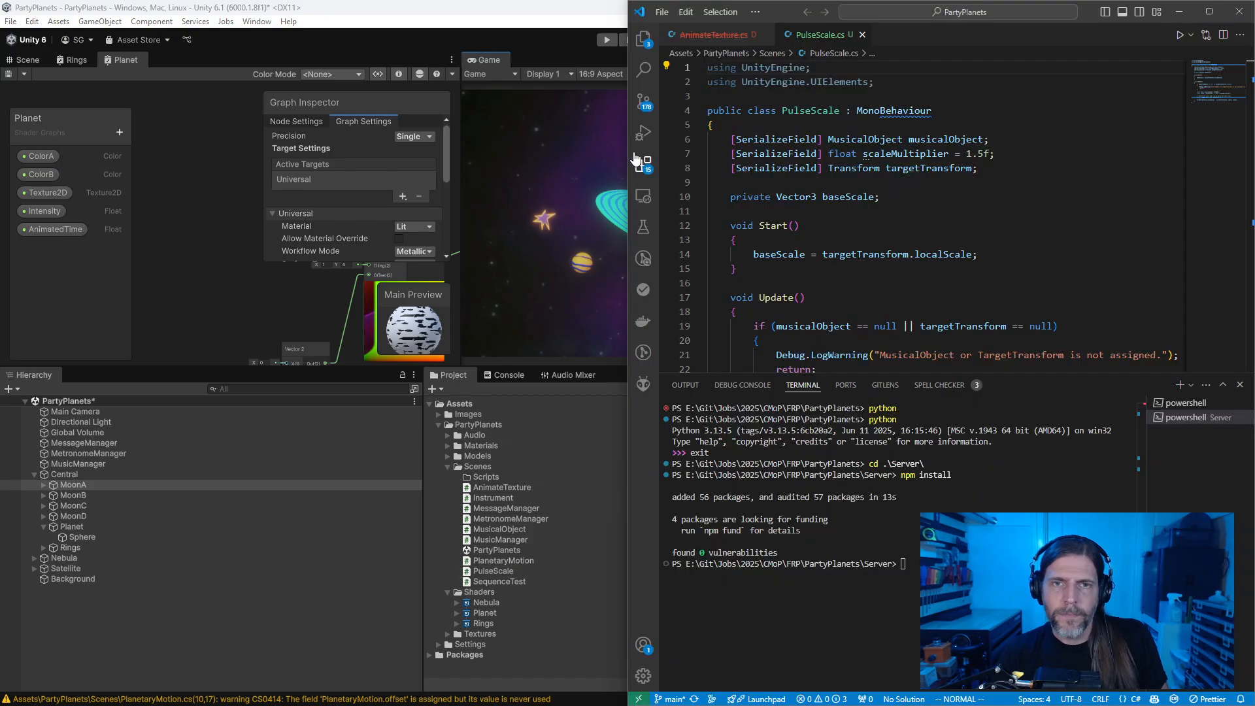
left_click_drag(633, 159, 377, 164)
Step: Make the musicalObject field in PulseScale private instead of serialized and move it directly above the private baseScale field
left_click(486, 137)
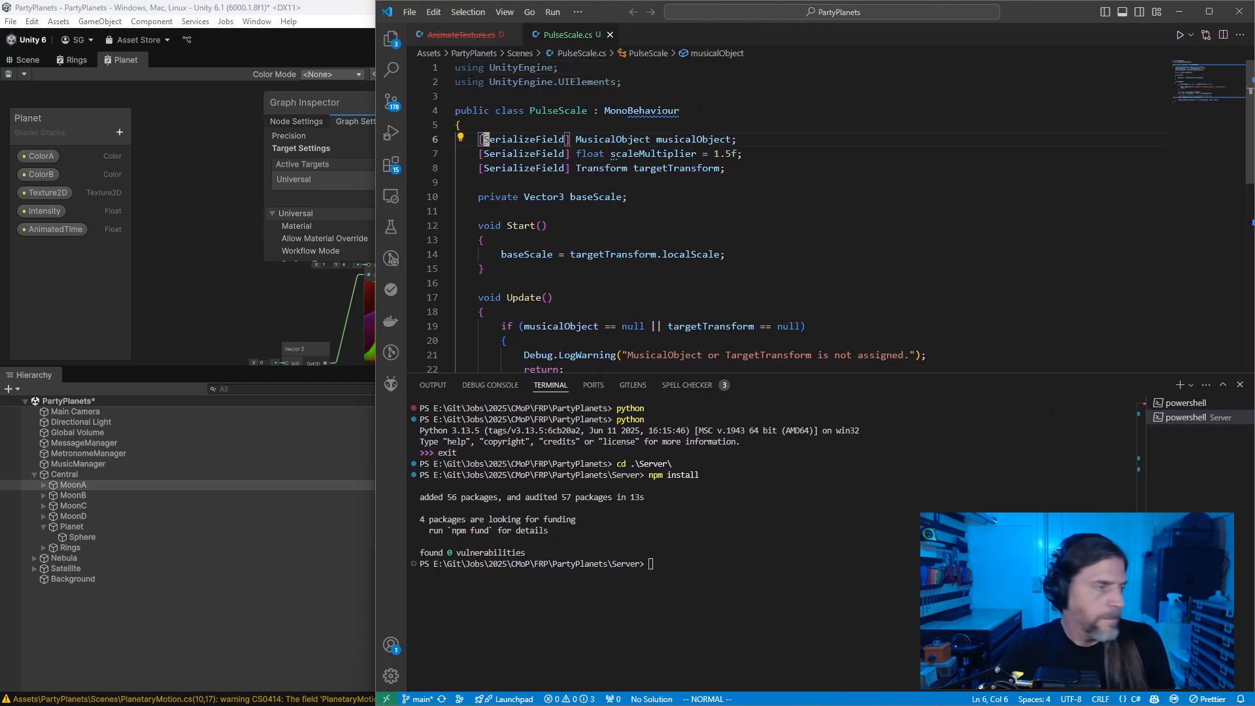
left_click_drag(480, 139, 563, 139)
type("lcprivate")
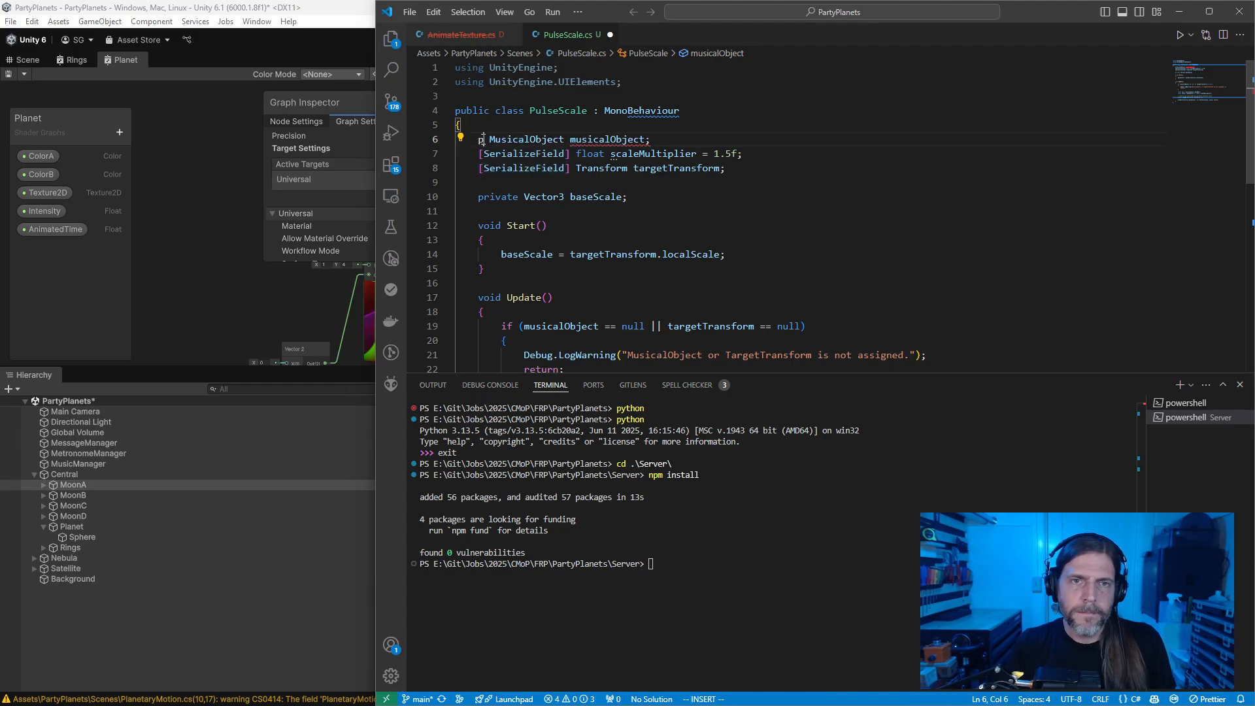
key("Escape")
key("d")
key("d")
key("j")
key("j")
key("p")
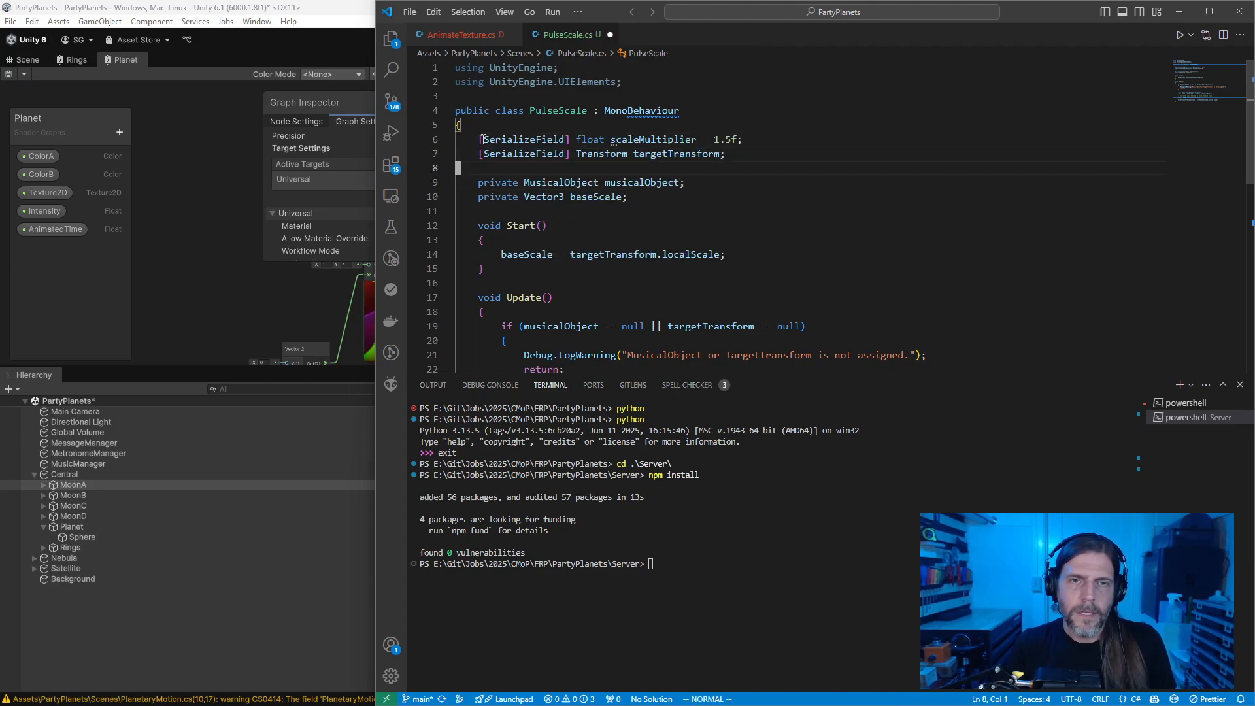
Step: Add the attribute [RequireComponent(typeof(MusicalObject))] above the PulseScale class
key("k")
key("k")
key("k")
type("O[Require")
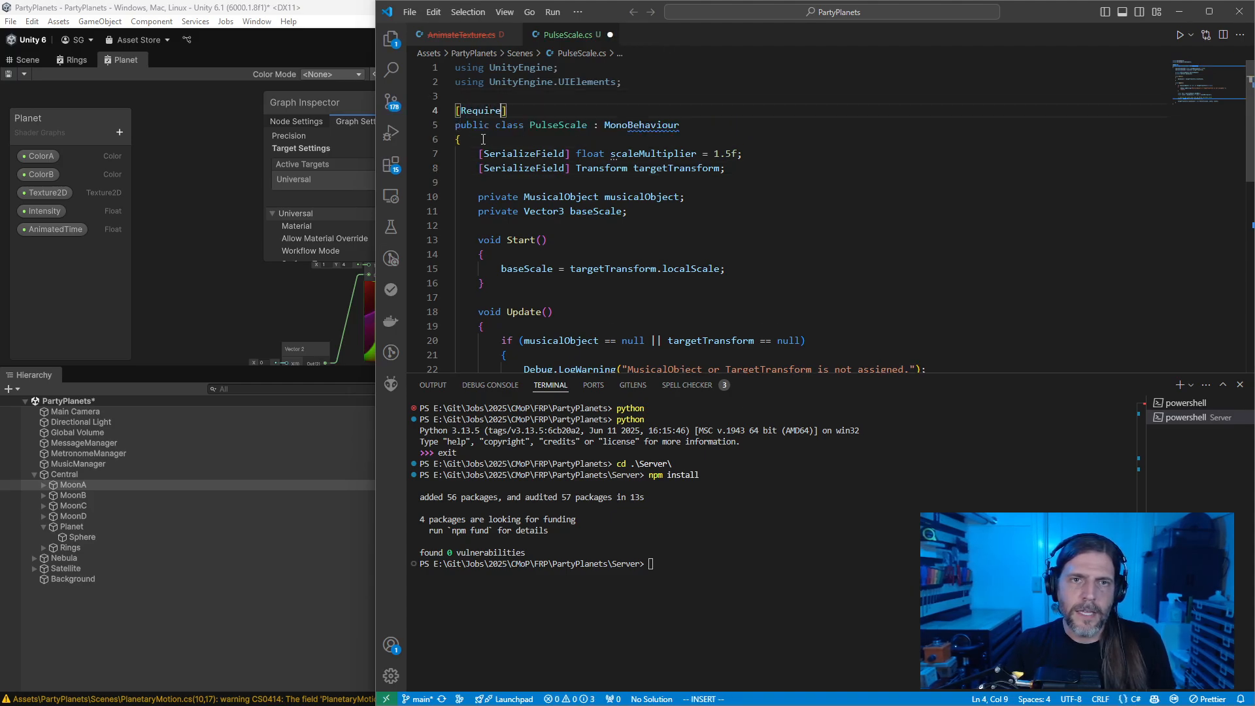
key("Tab")
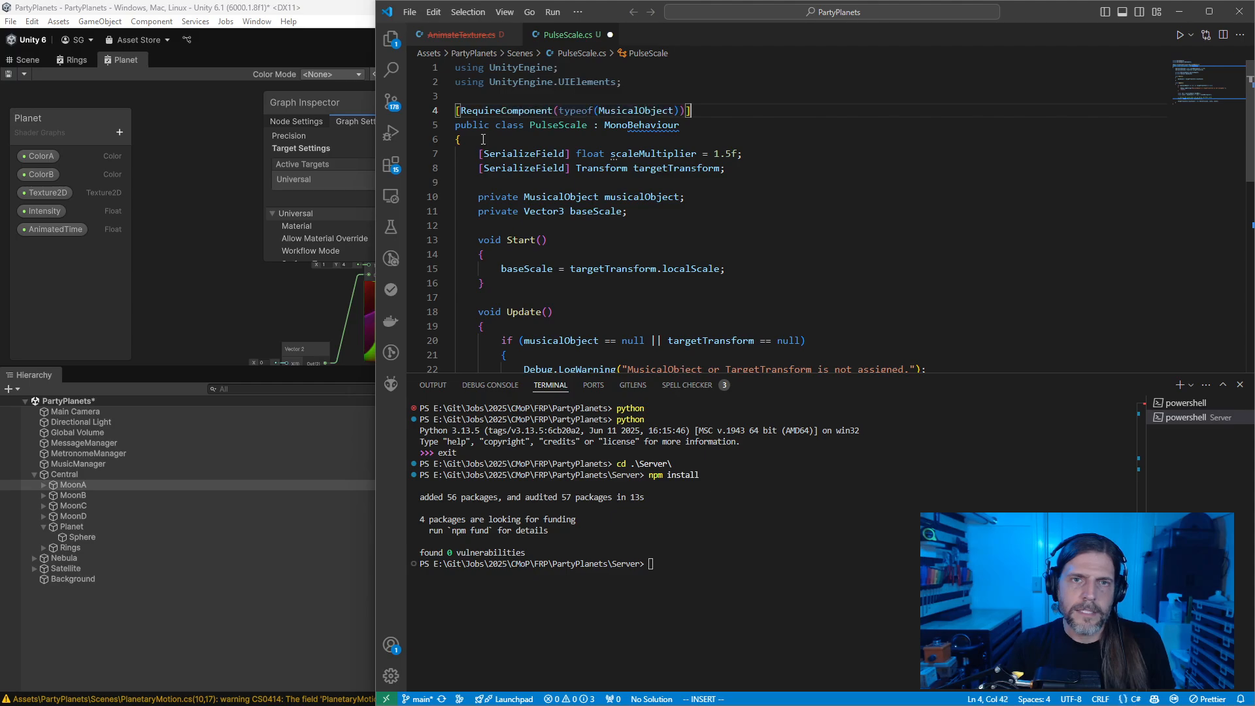
key("Escape")
Step: Add musicalObject = GetComponent<MusicalObject>(); as the first line of PulseScale's Start method and save the script
left_click(483, 139)
key("j")
key("j")
key("j")
key("j")
key("j")
key("j")
type("omus")
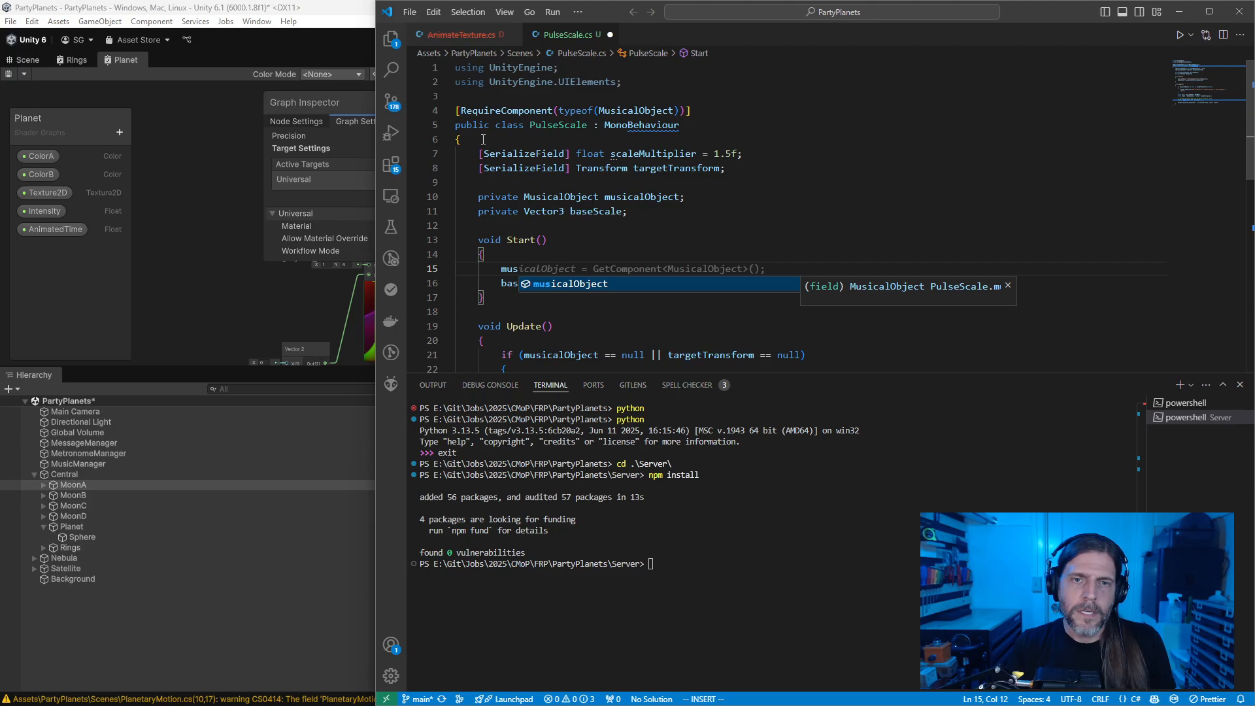
key("Tab")
key("Escape")
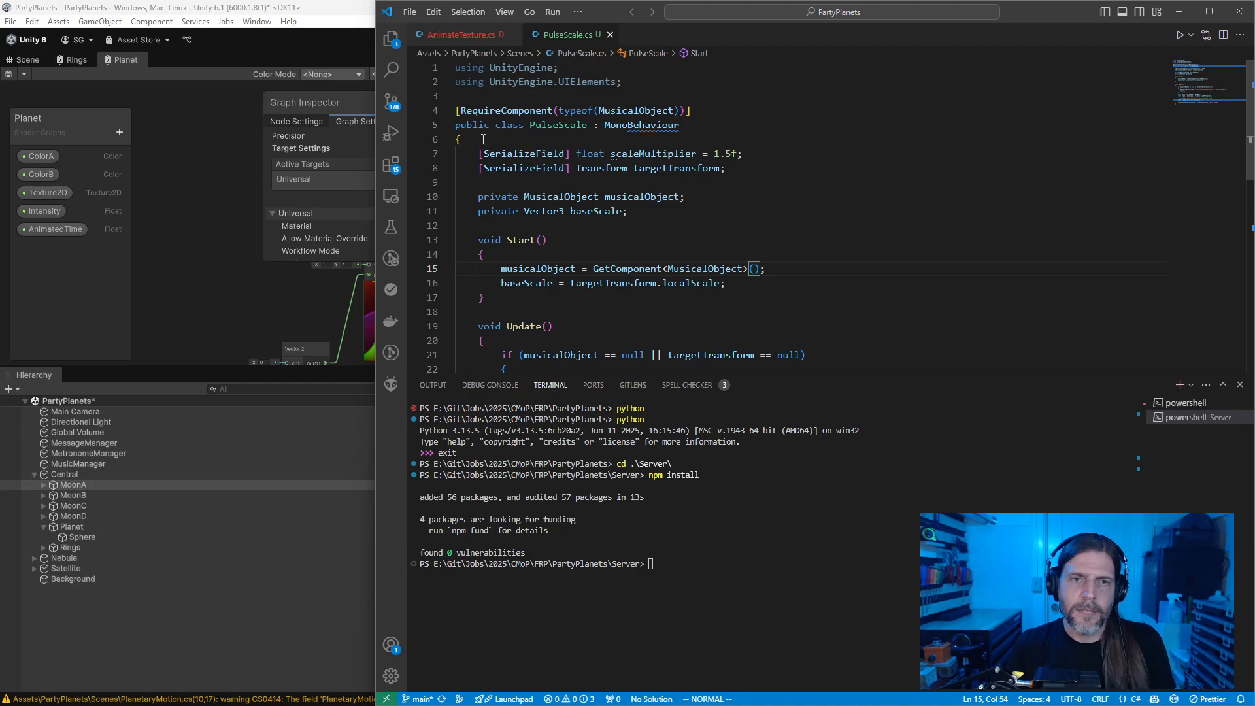
Step: Close the deleted AnimateTexture.cs file and open the current AnimateTexture.cs by searching for "anim"
left_click(501, 35)
left_click(805, 261)
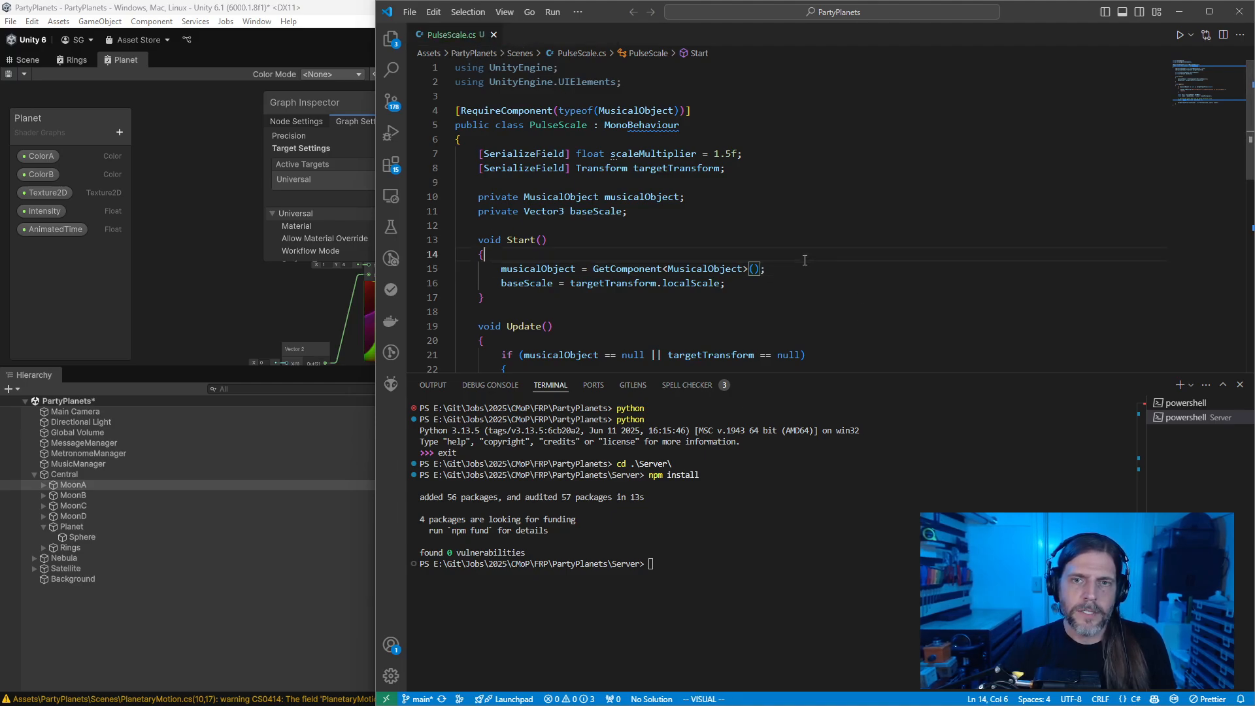
key("ctrl+p")
type("anim")
key("Return")
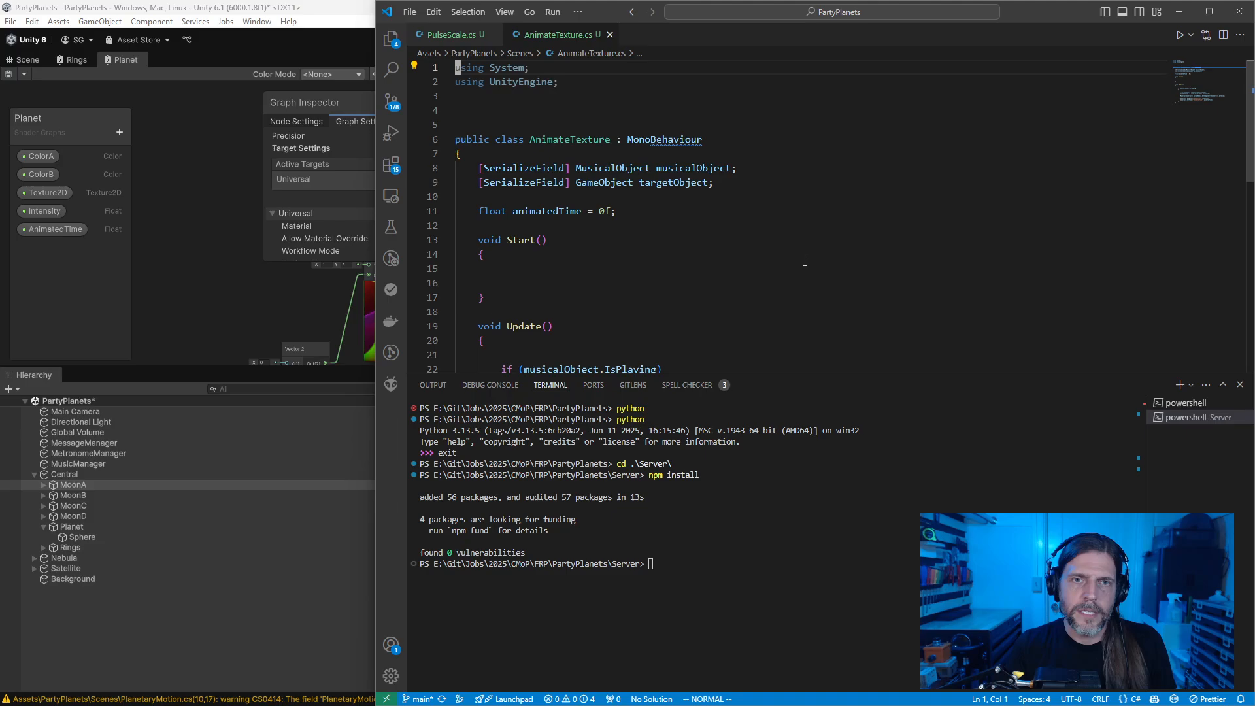
Step: Replace the SerializeField attribute on AnimateTexture's musicalObject field with private
key("j")
key("j")
key("j")
key("j")
key("j")
key("l")
key("l")
key("l")
key("l")
type("vEcprivate")
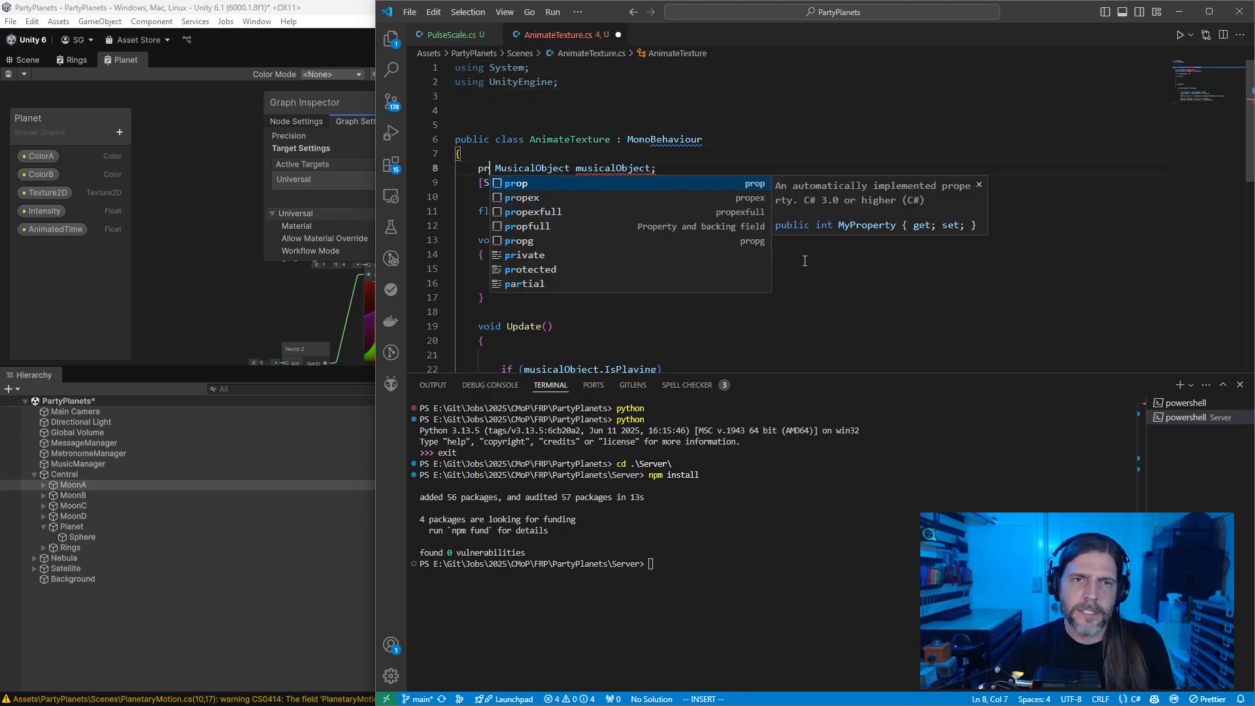
key("Escape")
Step: Fill AnimateTexture's Start method with the musicalObject GetComponent assignment, accepting the suggested null checks and material lookup
key("j")
key("j")
key("j")
key("j")
key("j")
key("j")
key("j")
key("S")
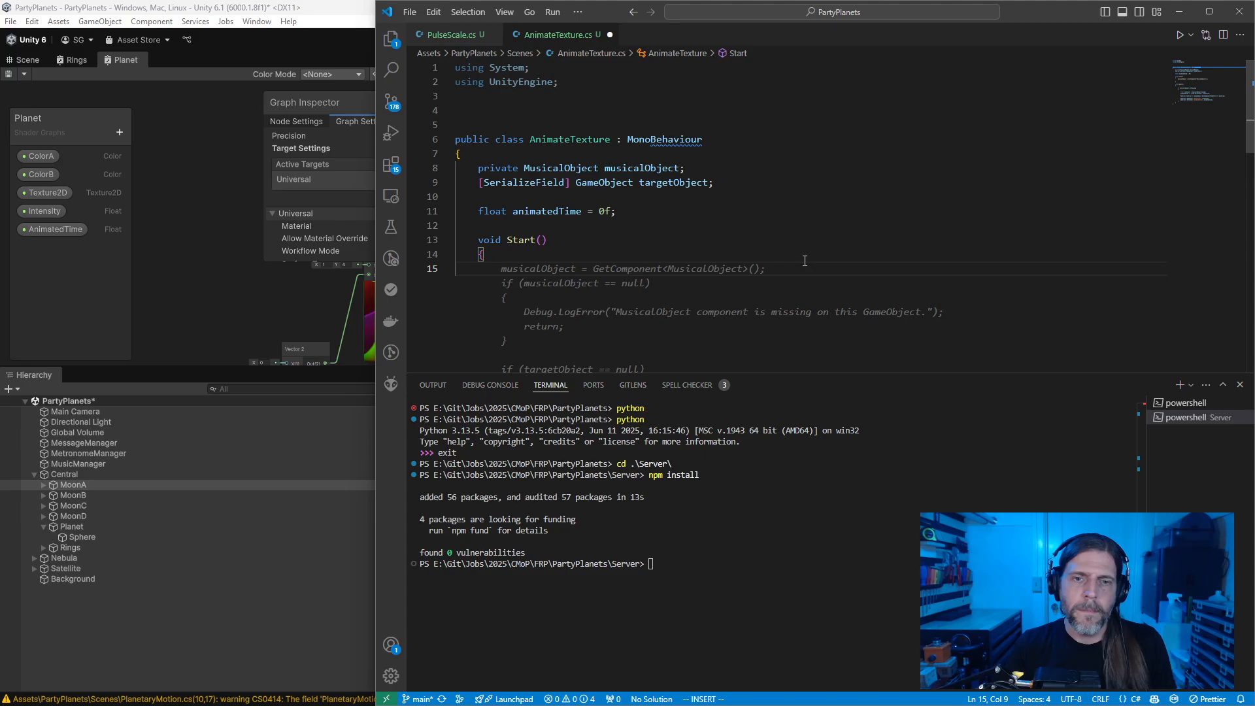
type("musicalObject")
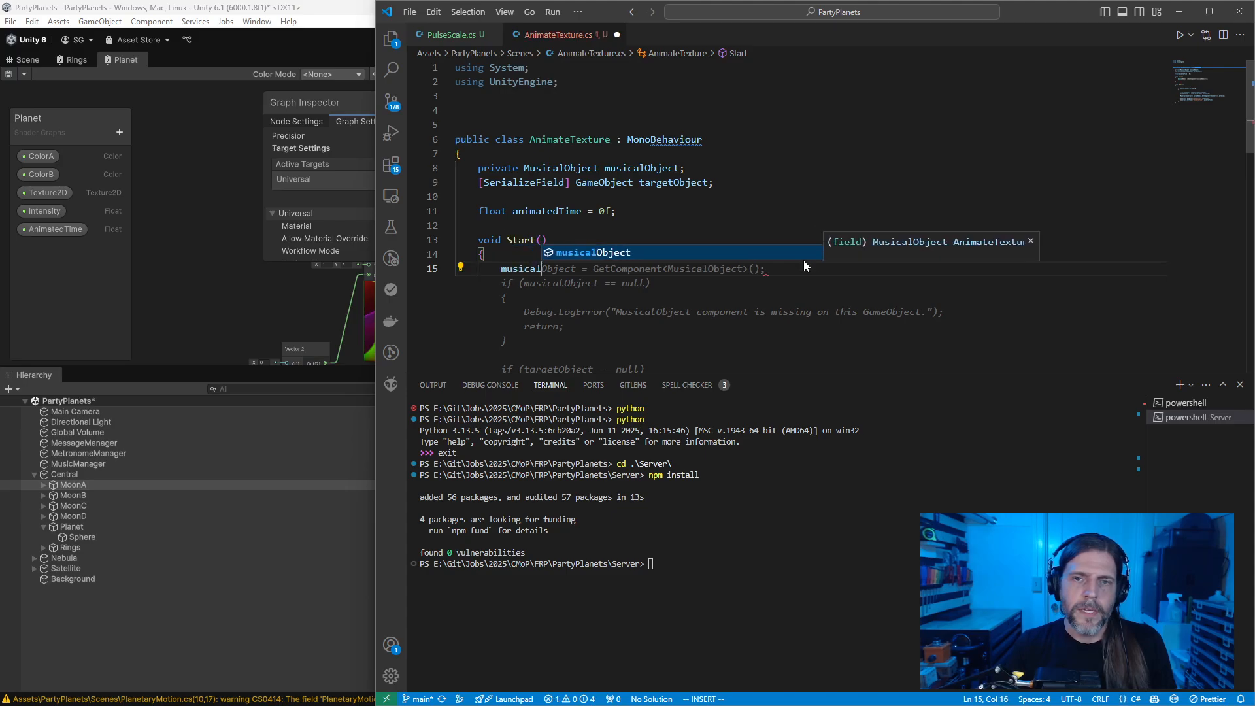
key("Tab")
key("Escape")
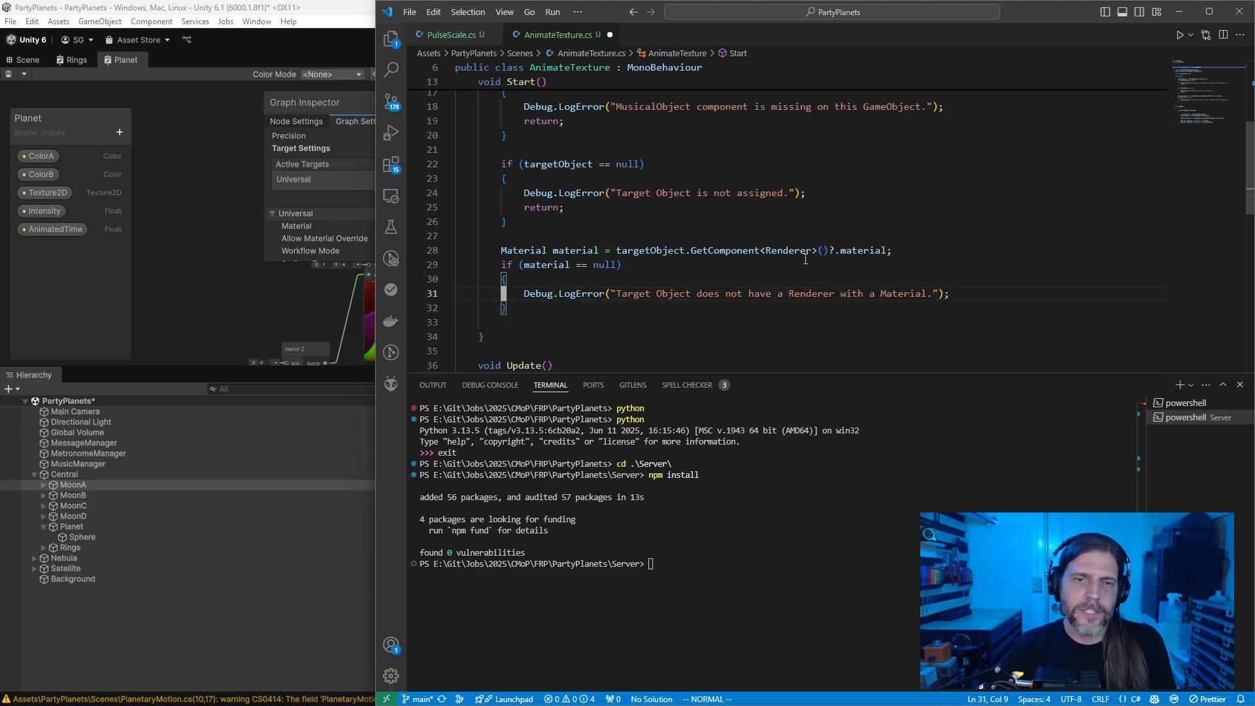
Step: Delete the null checks, material lookup and spare blank line from AnimateTexture's Start, keeping only the musicalObject assignment, and save the script
key("j")
key("shift+v")
key("k")
key("k")
key("k")
key("k")
key("k")
key("k")
key("k")
key("k")
key("k")
key("k")
key("k")
key("k")
key("k")
key("k")
key("k")
key("k")
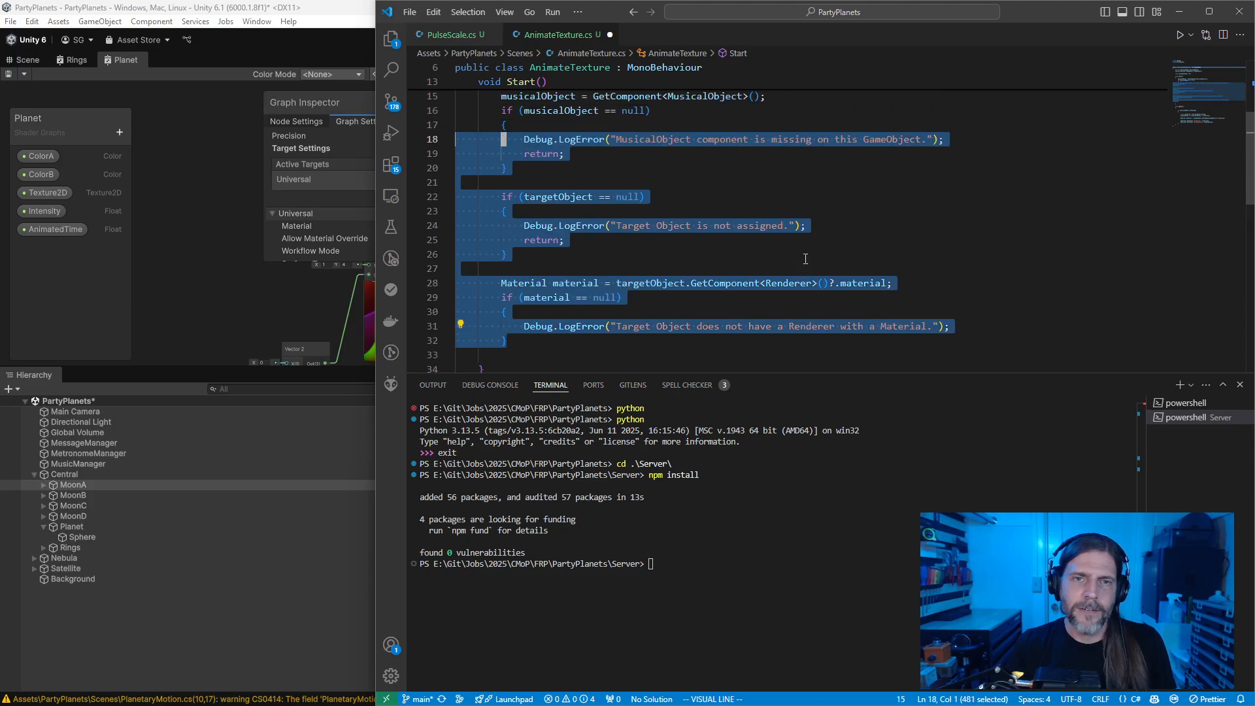
key("d")
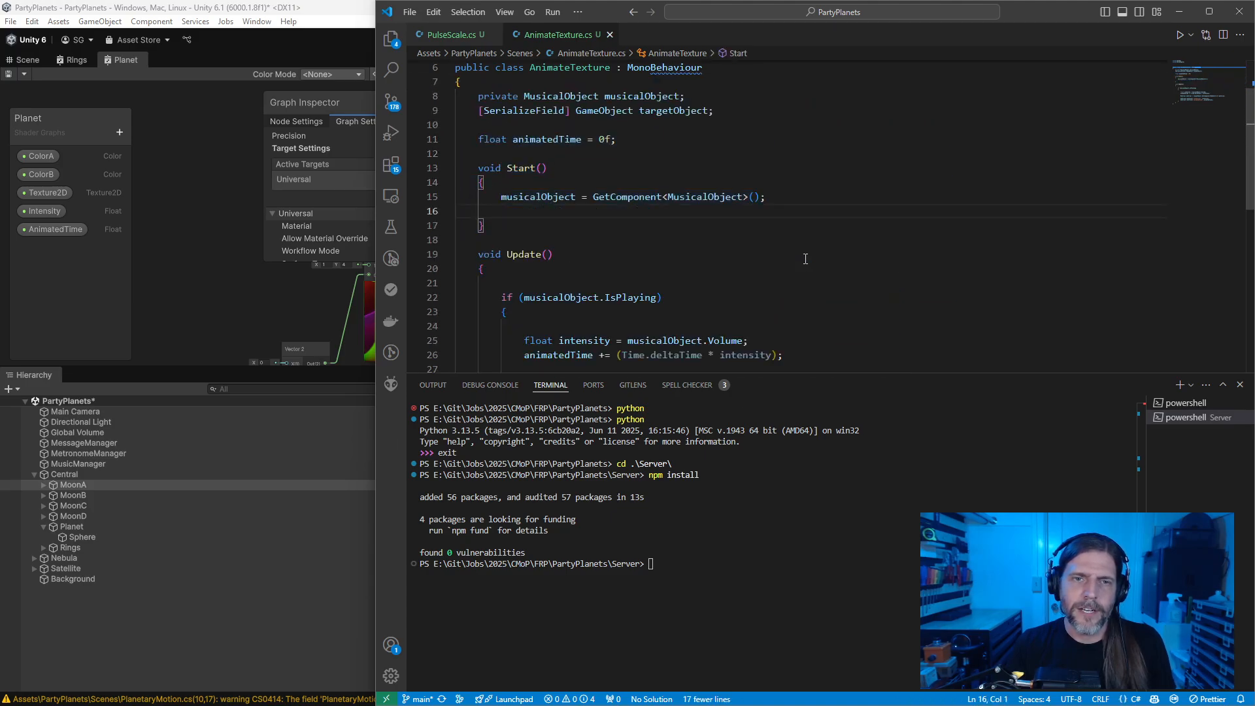
key("d")
key("d")
key("j")
key("j")
key("j")
key("j")
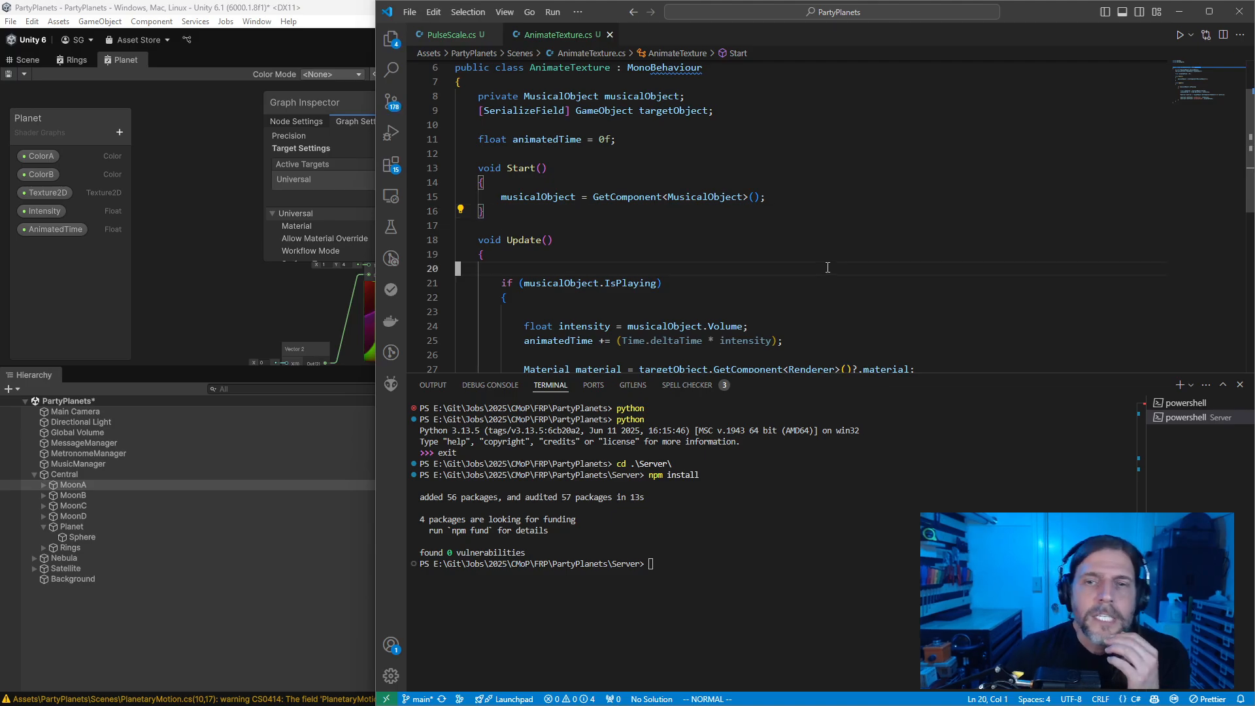
Step: Switch to Unity and expand MoonA, MoonB, MoonC and MoonD in the scene hierarchy to show their child spheres
key("alt+Tab")
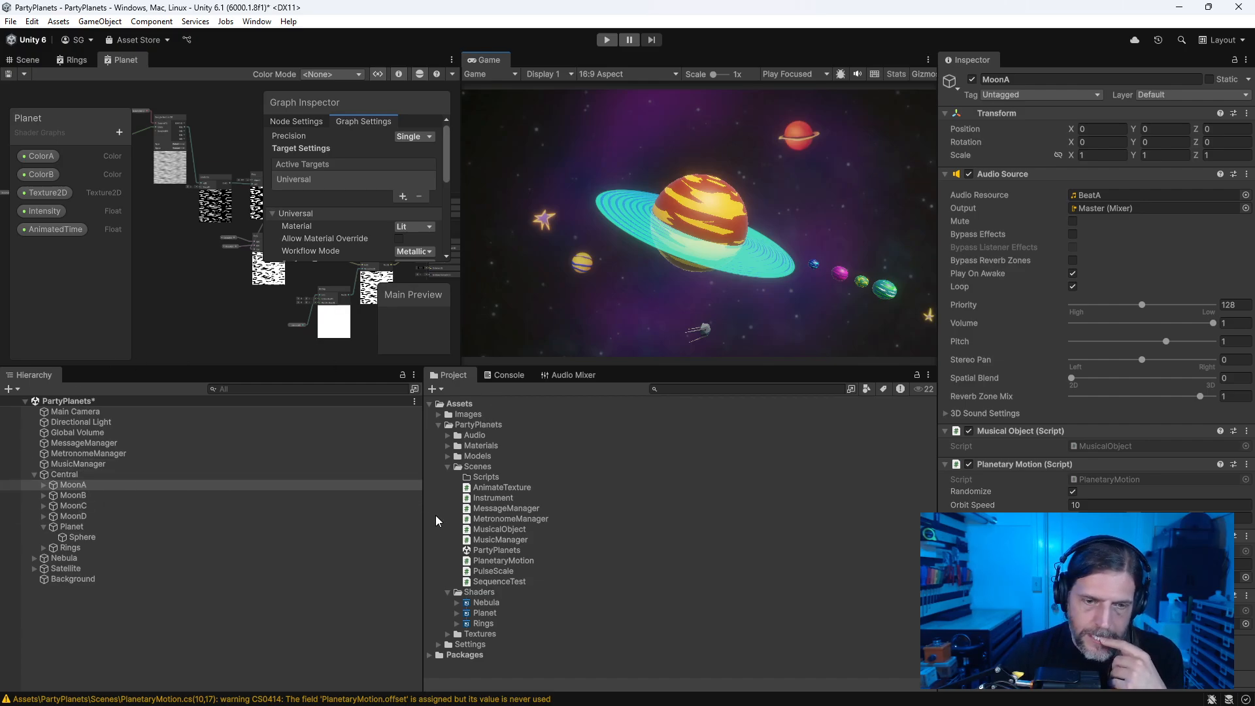
double_click(87, 484)
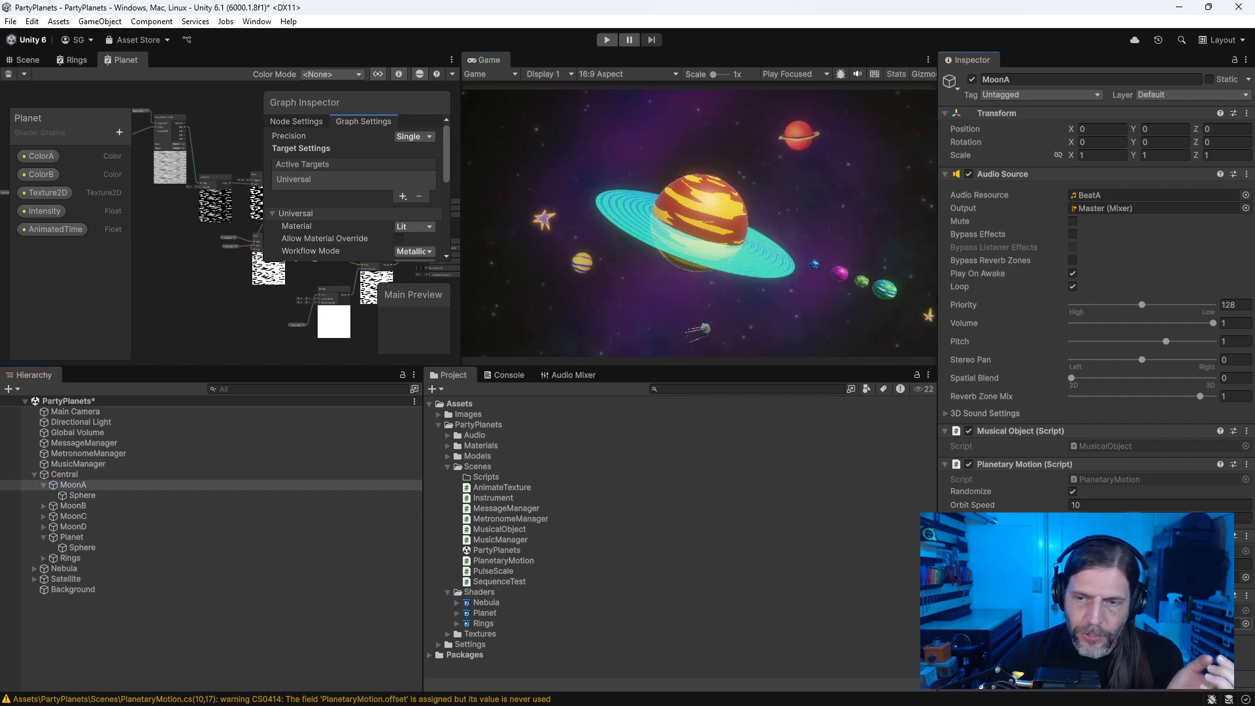
double_click(104, 507)
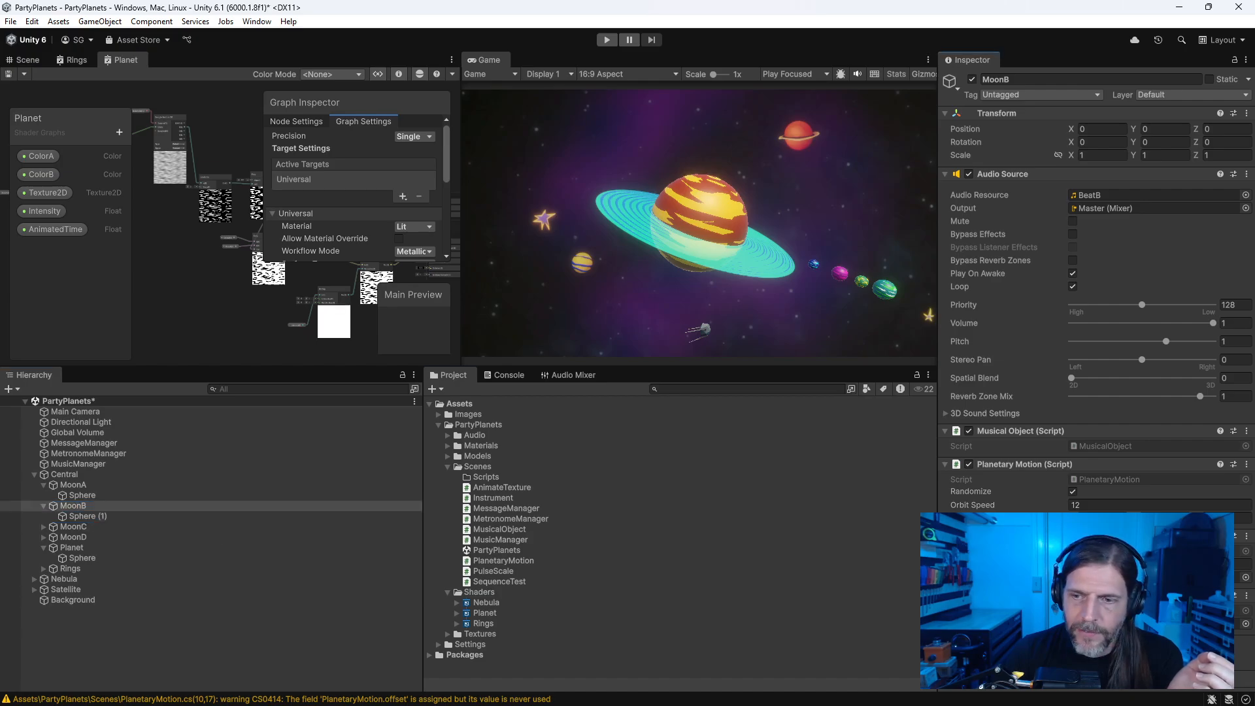
left_click(61, 528)
left_click(44, 527)
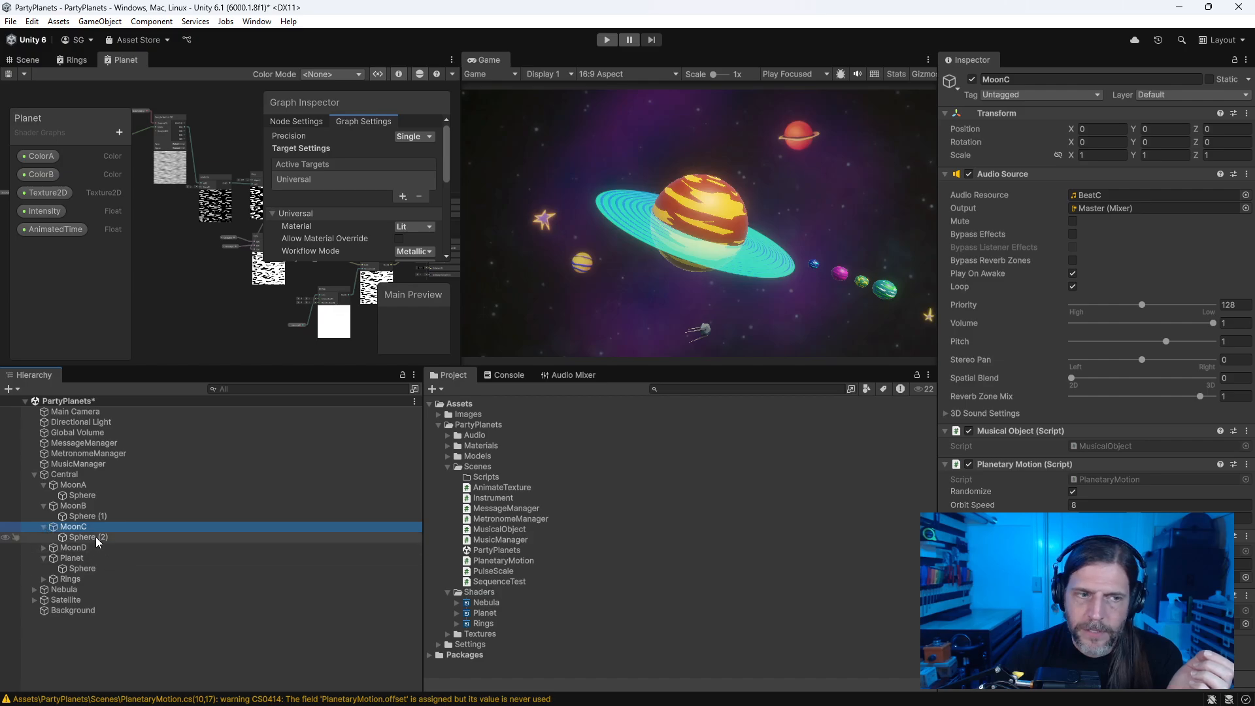
left_click(44, 548)
left_click_drag(88, 559, 1144, 623)
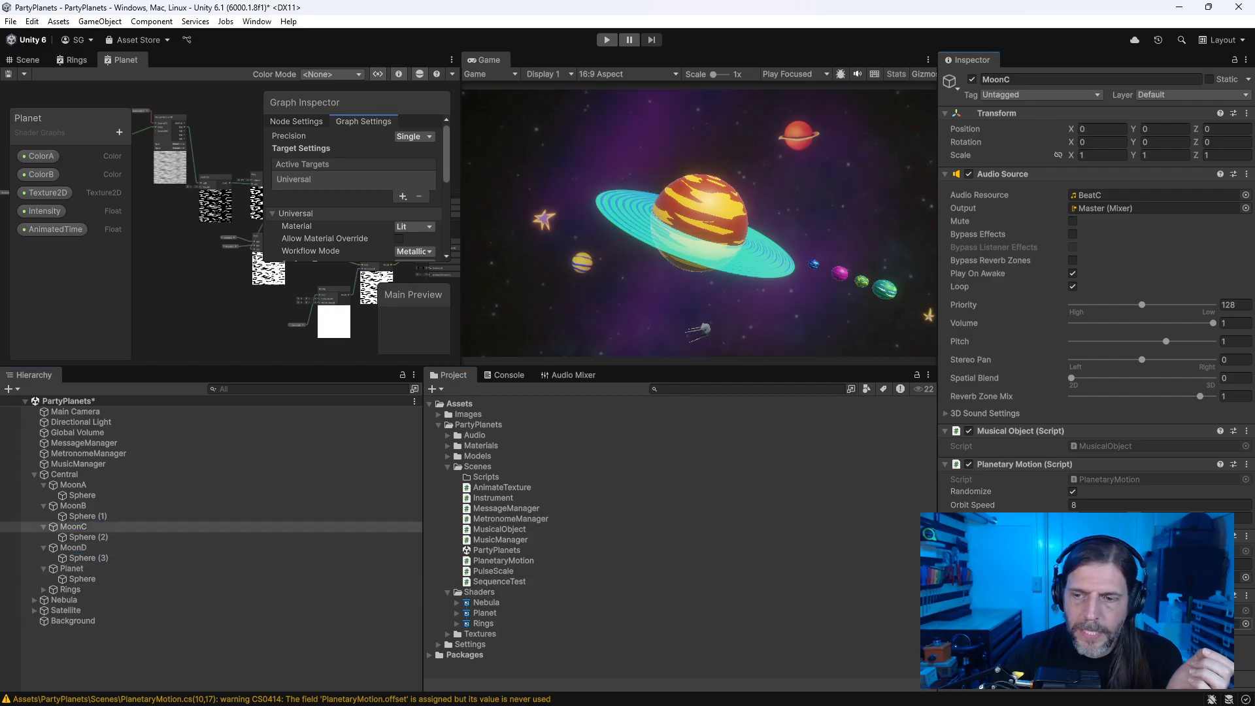
Step: Rename the Sphere under Planet as PlanetSphere
left_click(82, 579)
scroll(1091, 379, "down", 2)
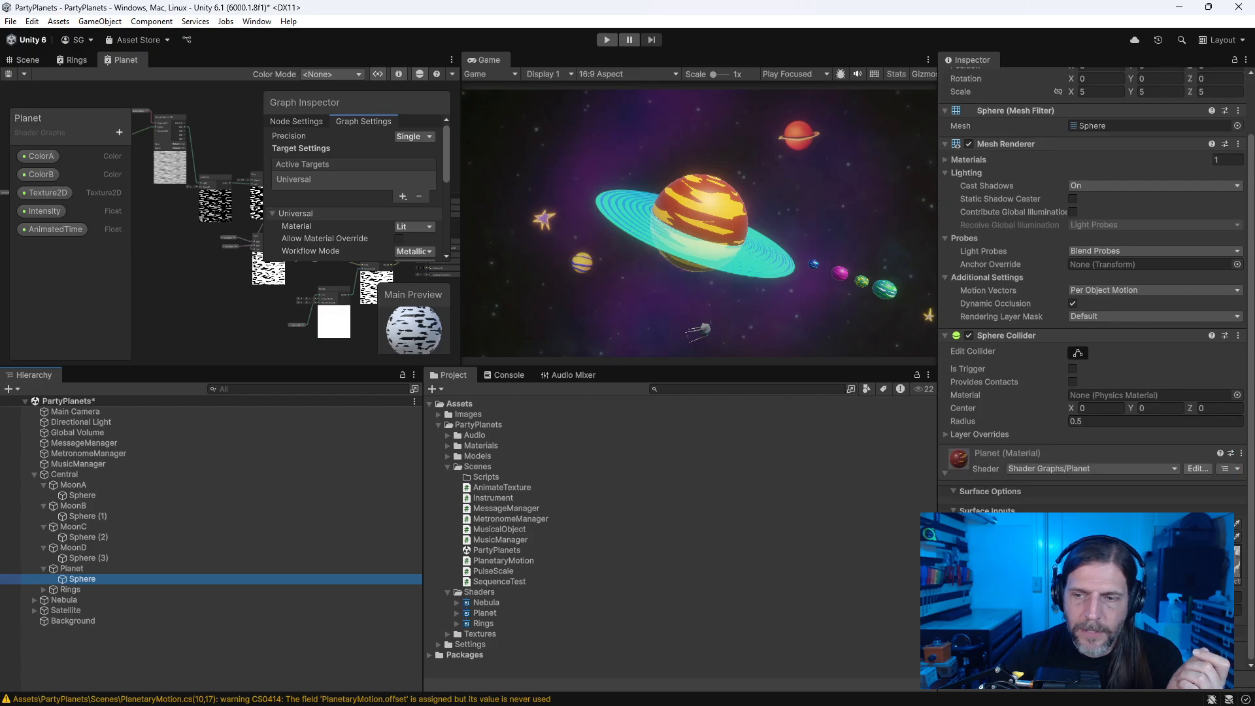
left_click(99, 567)
left_click(104, 576)
key("F2")
type("P")
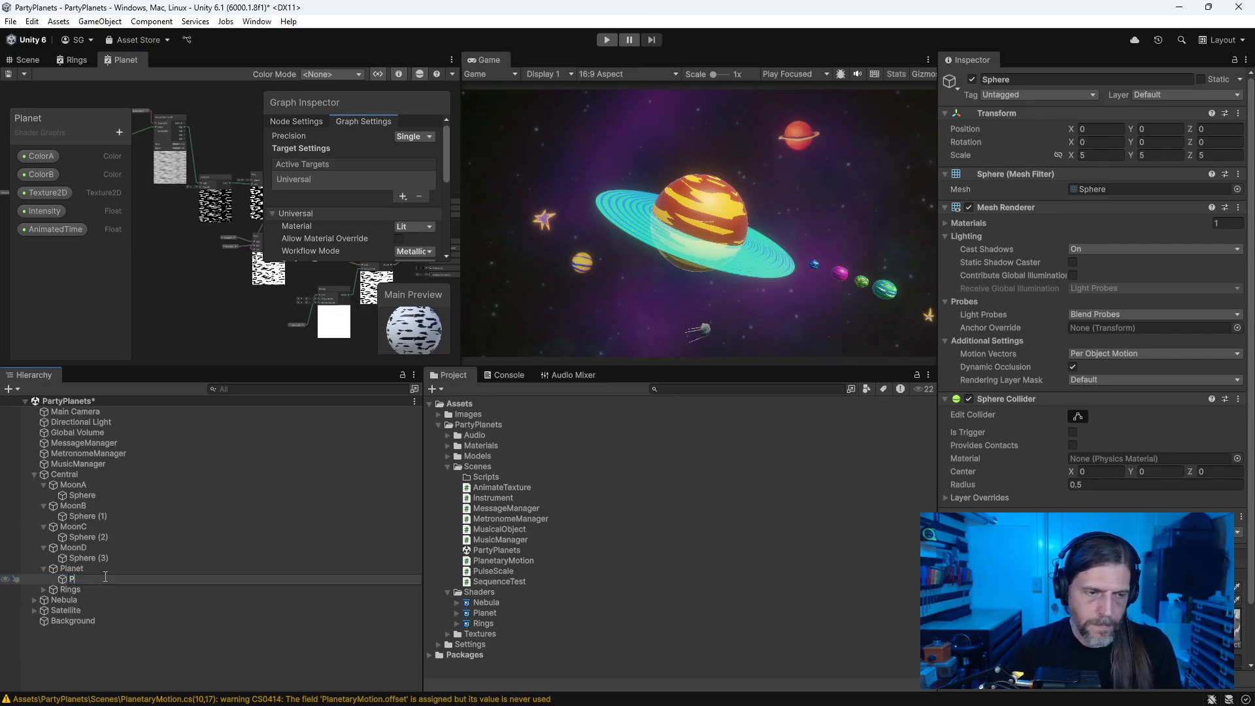
type("lanetSphere")
key("Return")
Step: Rename the Sphere under MoonA as MoonASphere
key("Up")
key("Up")
key("Up")
key("Up")
key("Up")
key("Up")
key("Up")
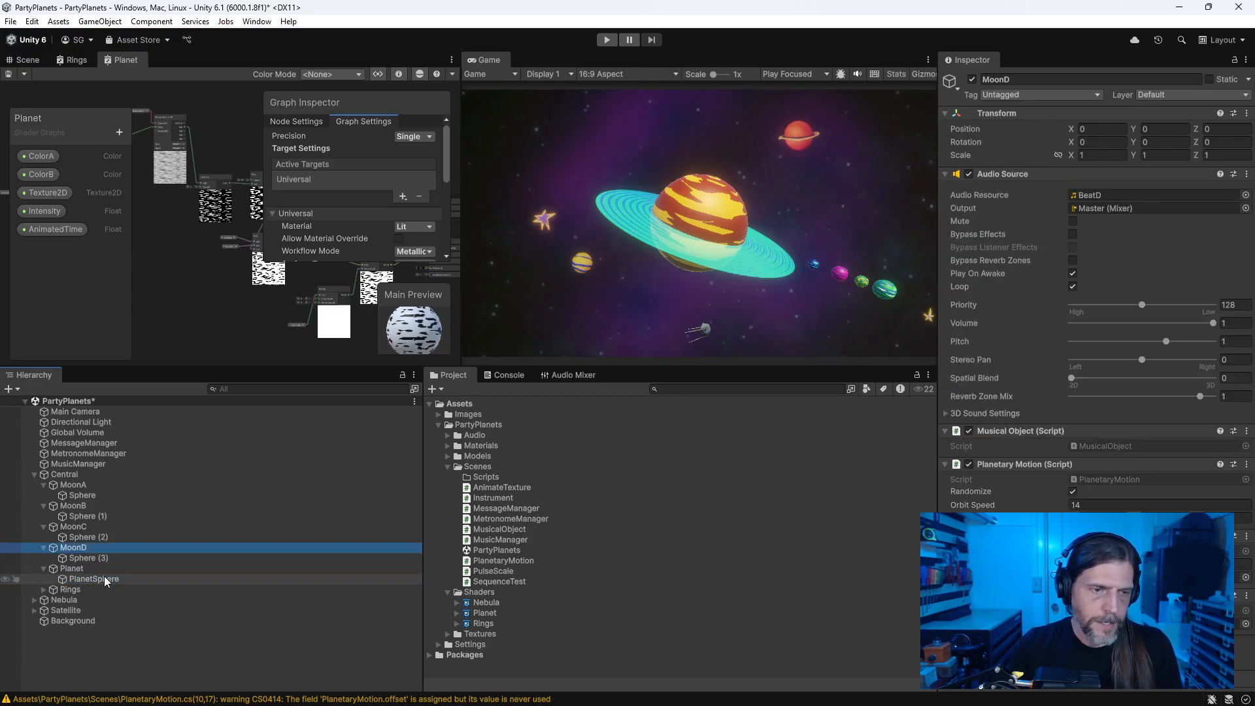
key("Down")
key("Up")
key("Up")
key("Up")
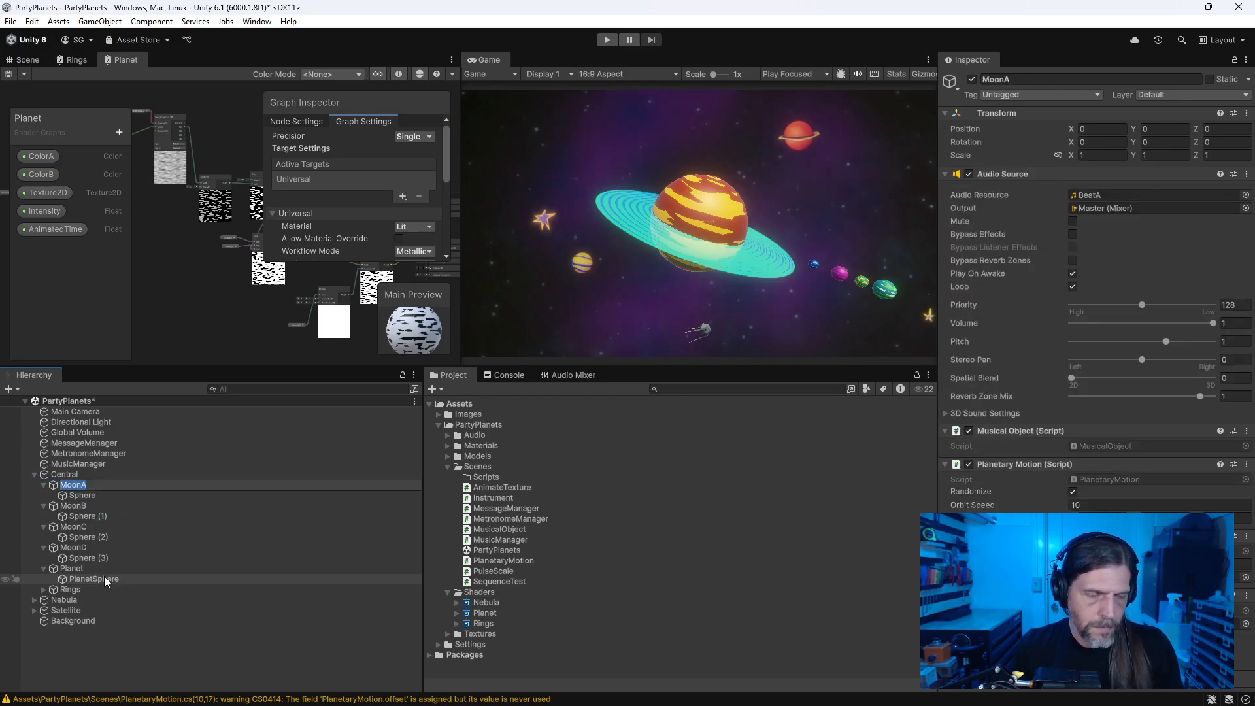
key("Down")
key("F2")
type("MoonASphere")
key("Return")
Step: Rename the Sphere (1) object under MoonB as MoonBSphere
key("Down")
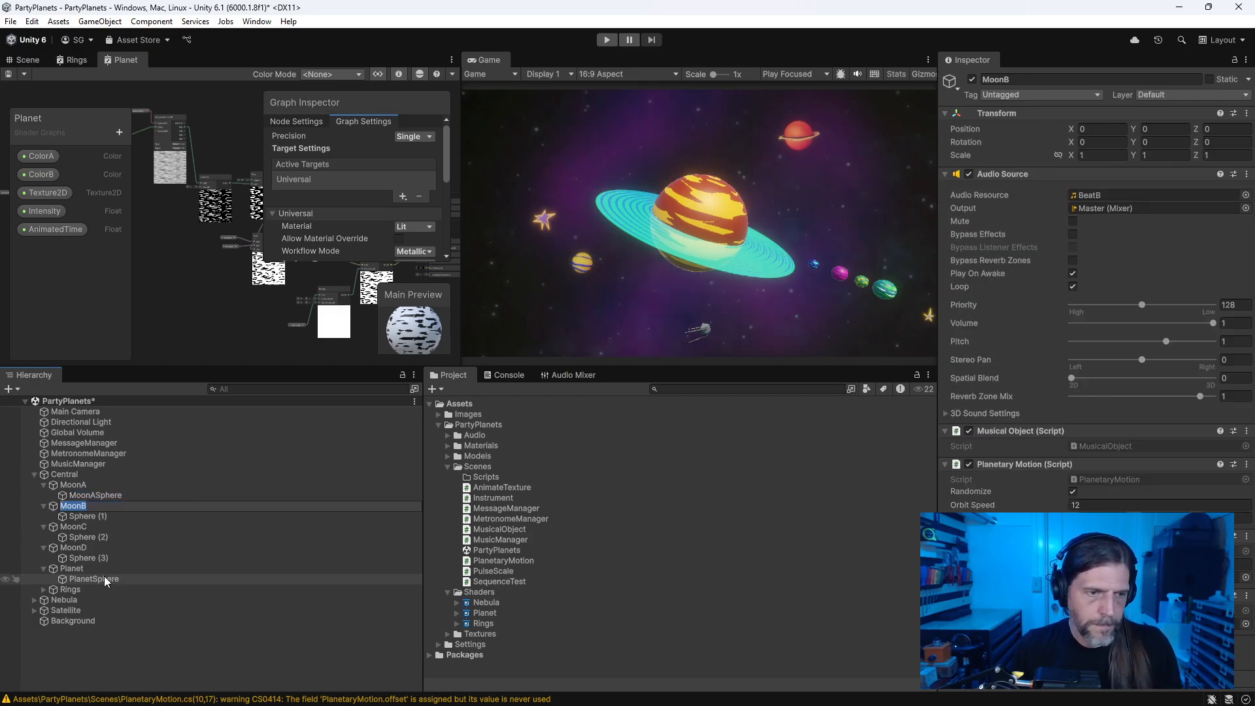
key("Down")
key("Home")
key("Down")
key("Down")
key("Down")
key("Down")
key("Down")
key("Down")
key("Down")
key("Down")
key("Down")
key("Down")
key("Down")
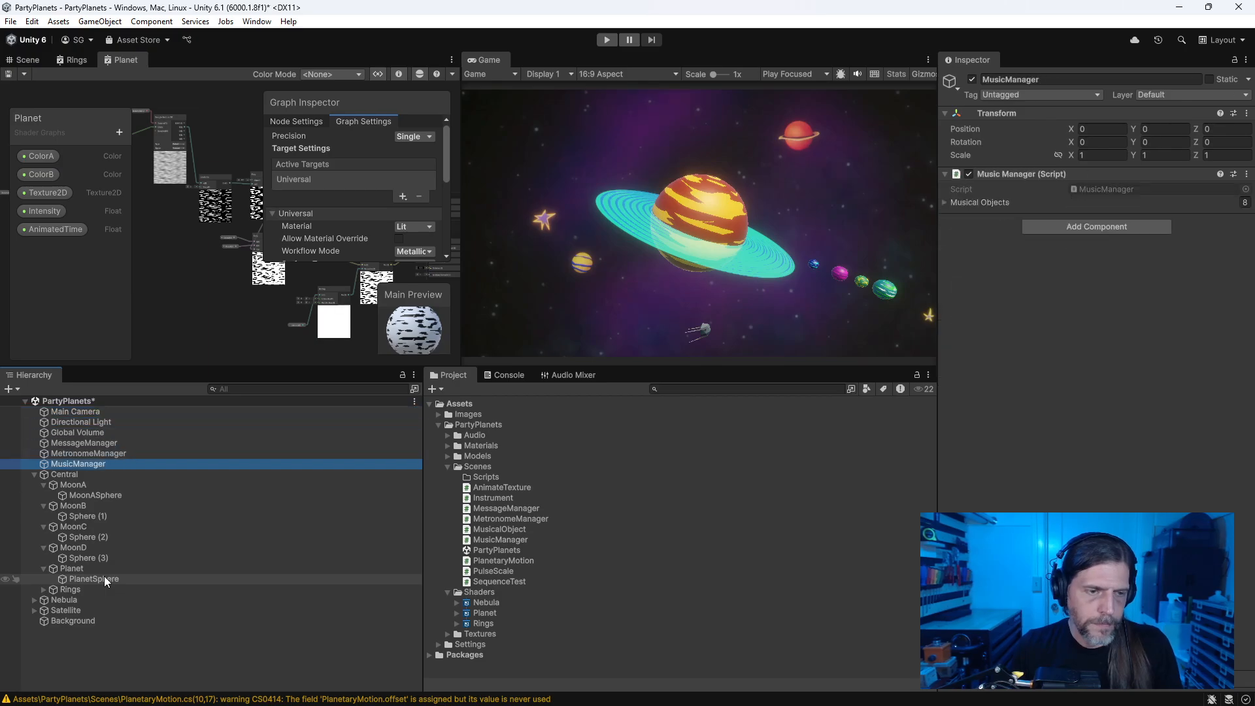
key("F2")
type("MoonBSphere")
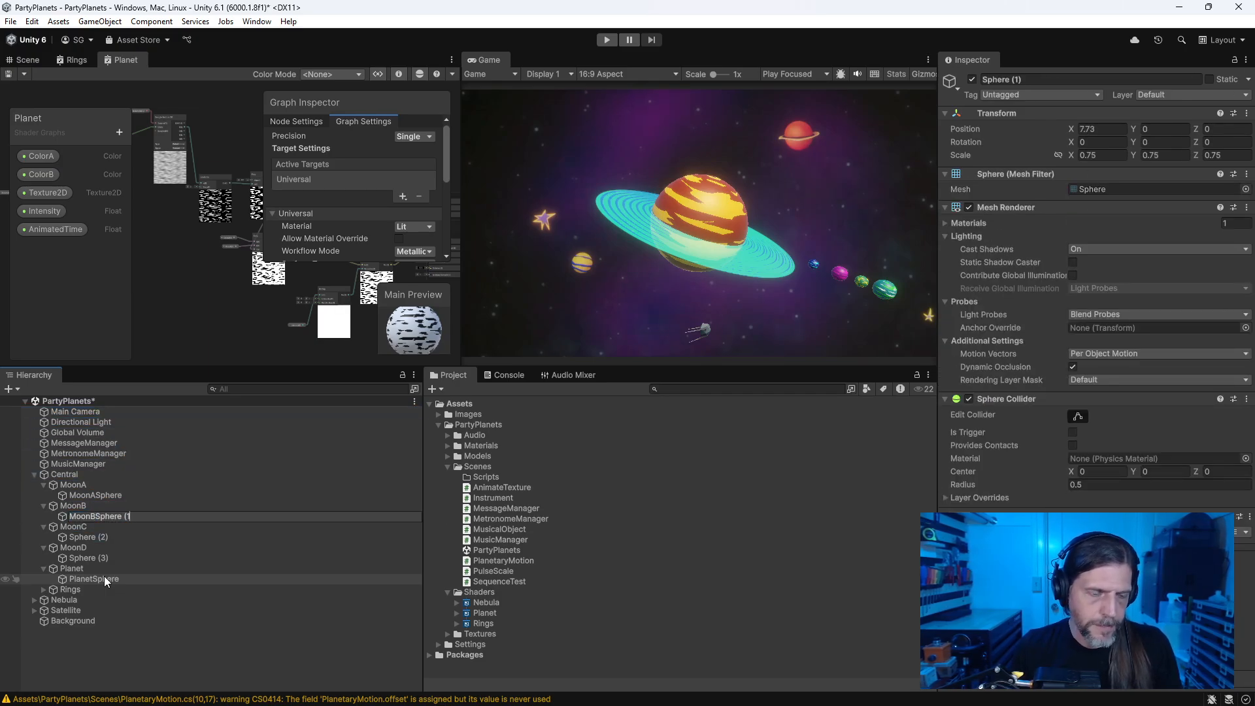
key("Return")
Step: Rename the Sphere (2) object under MoonC as MoonCSphere
key("Down")
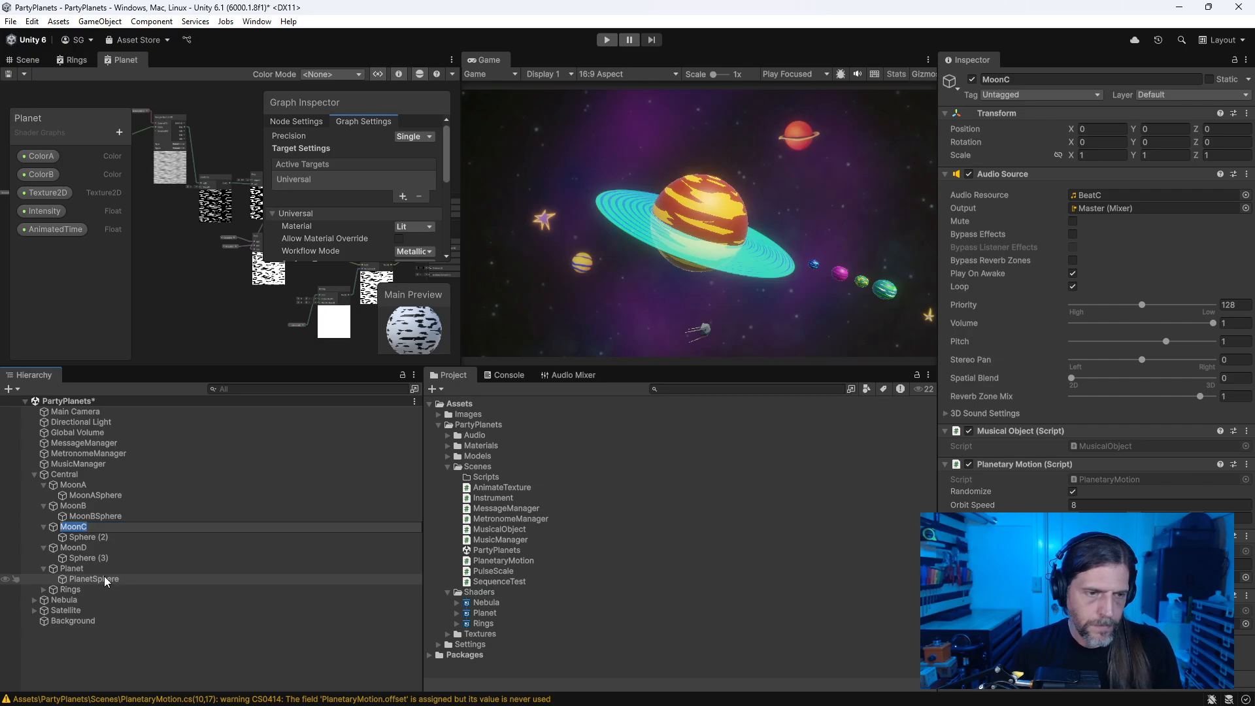
key("Down")
key("F2")
key("Right")
key("BackSpace")
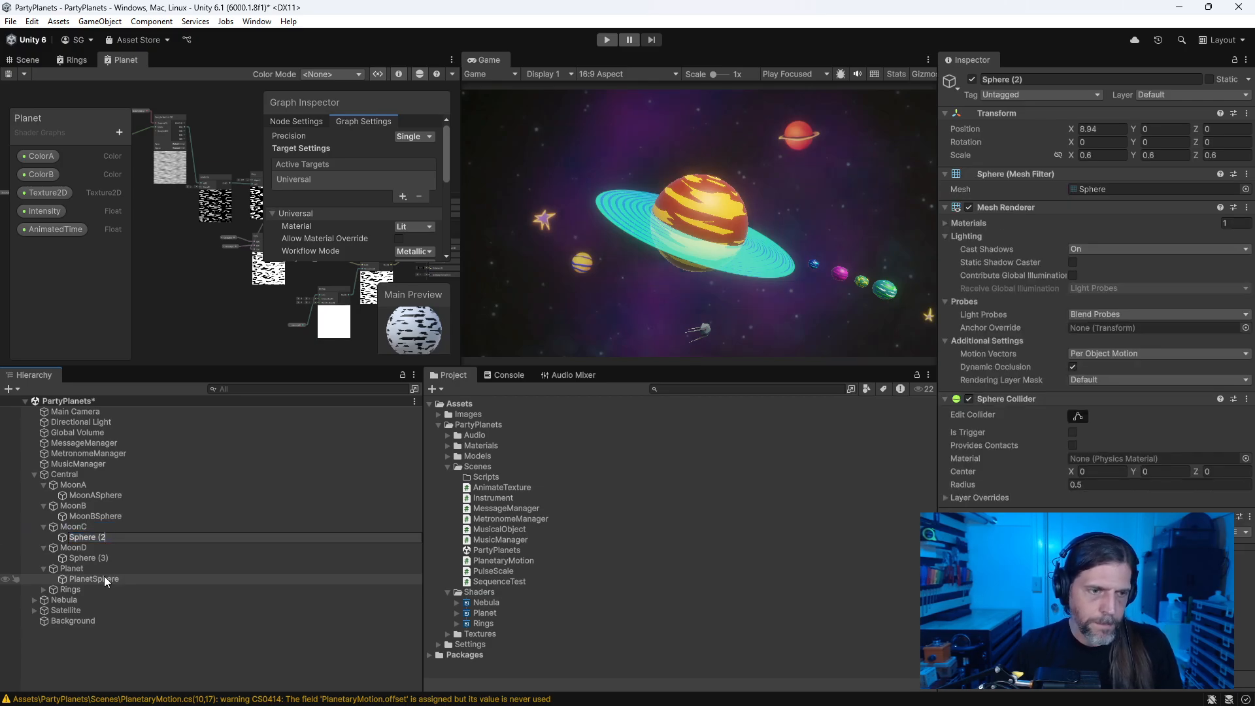
type("MoonC")
key("Return")
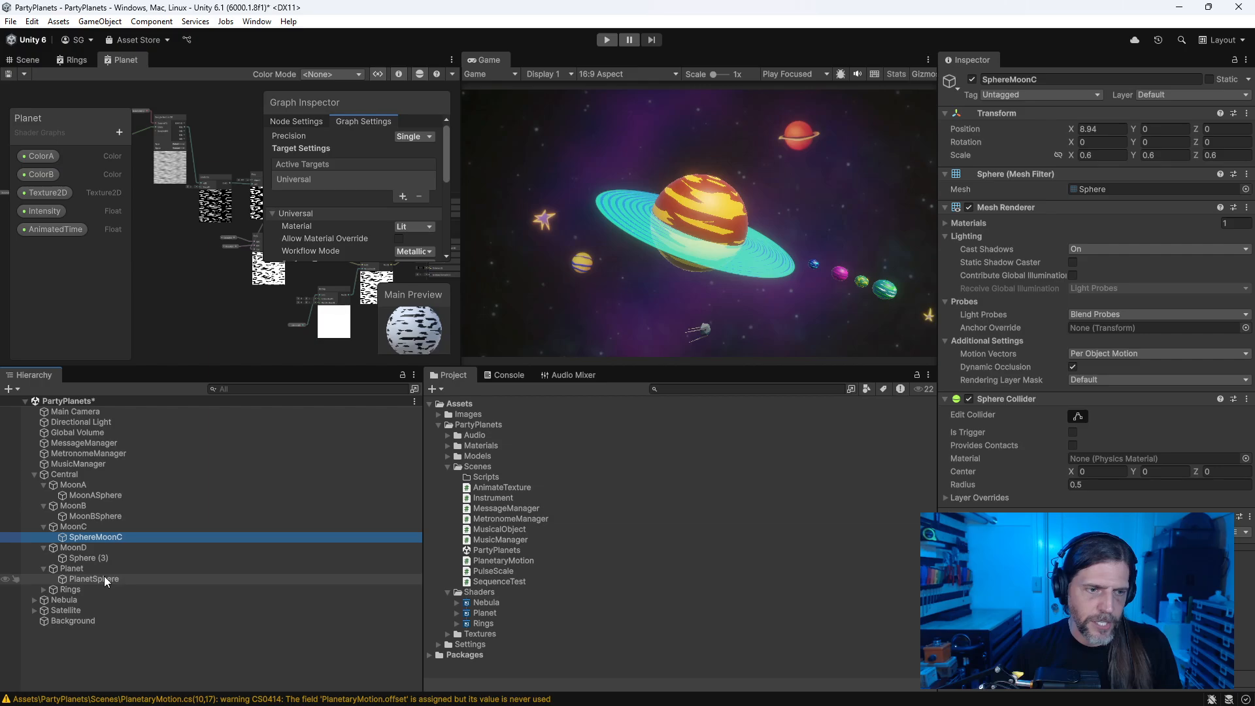
key("F2")
type("MoonCSphere")
key("Return")
Step: Rename the Sphere (3) object under MoonD as MoonDSphere
key("Down")
key("Down")
key("Up")
key("F2")
key("Return")
key("Down")
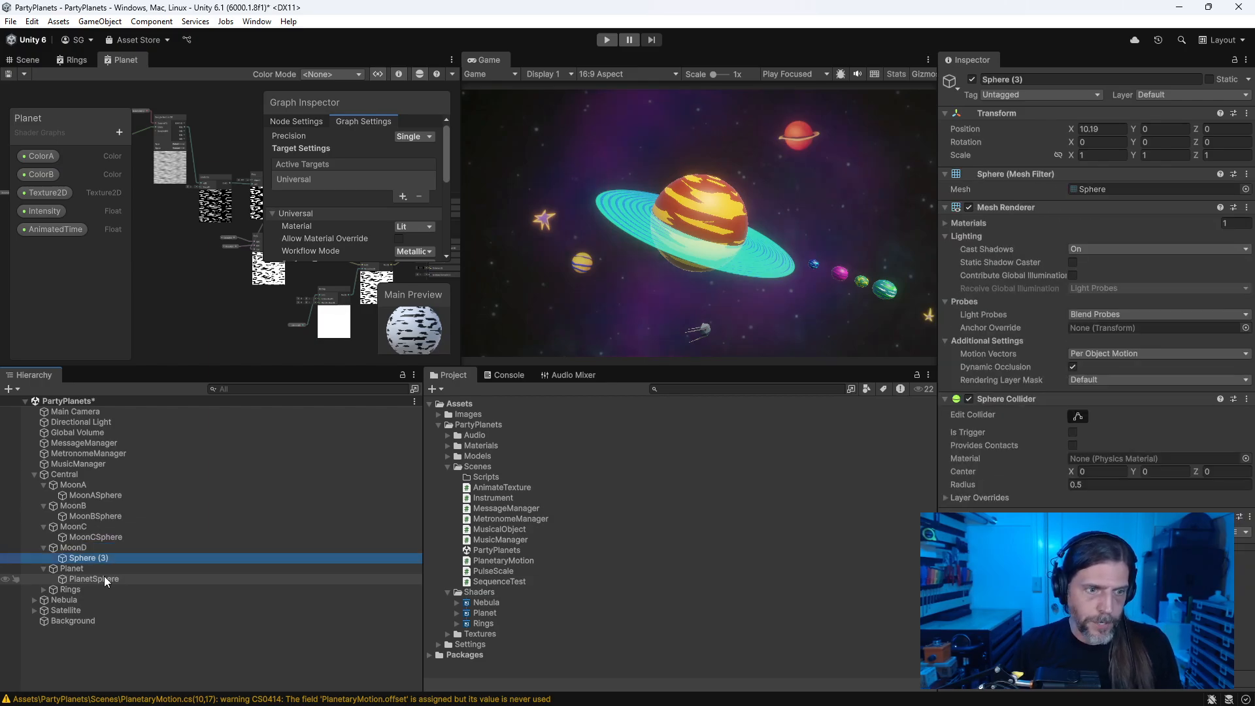
key("F2")
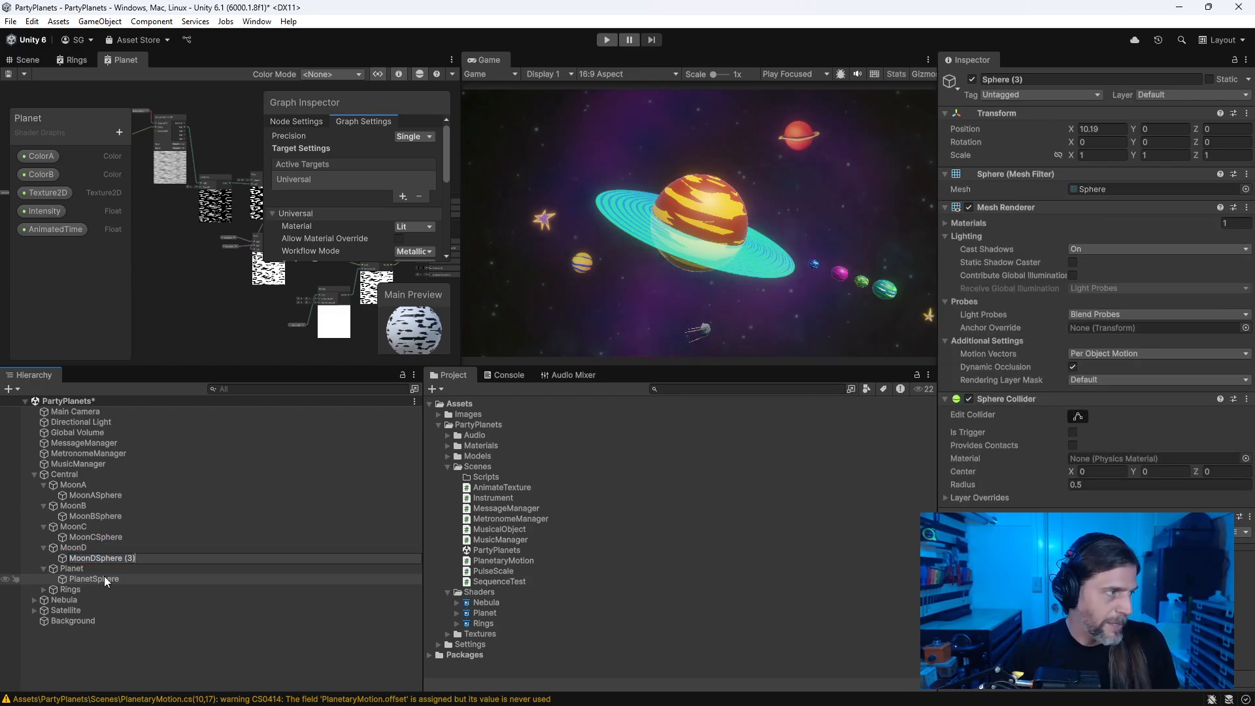
key("Return")
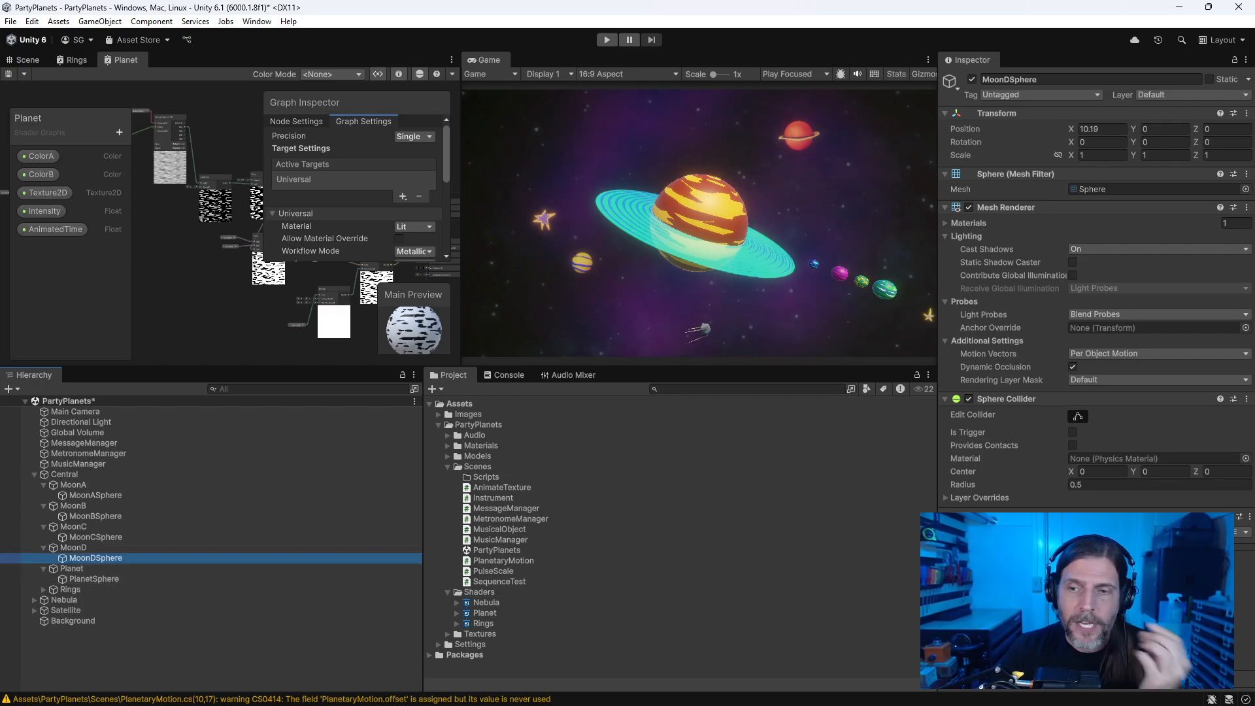
Step: Enlarge the Game view, run the scene to check the planet and moon animation, inspect MoonD during play, and stop playback
left_click_drag(699, 369, 700, 485)
left_click_drag(461, 444, 403, 444)
left_click_drag(424, 554, 409, 552)
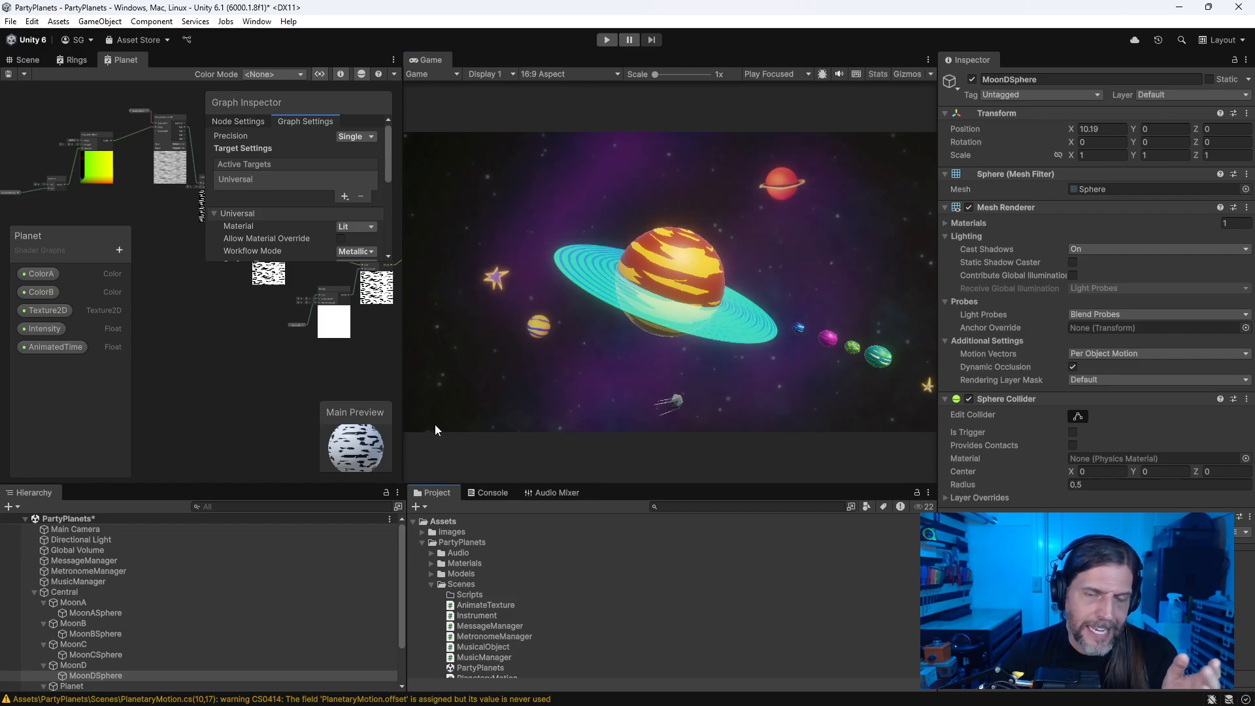
left_click(602, 41)
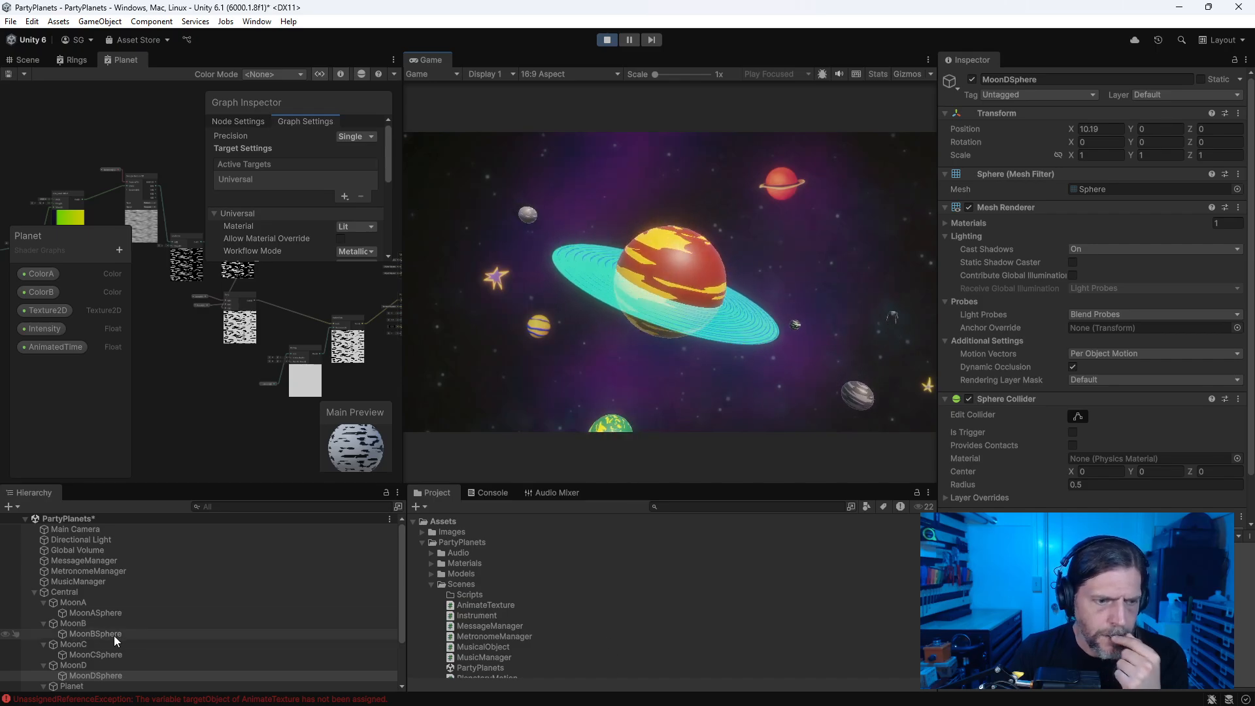
scroll(127, 657, "down", 3)
left_click(86, 629)
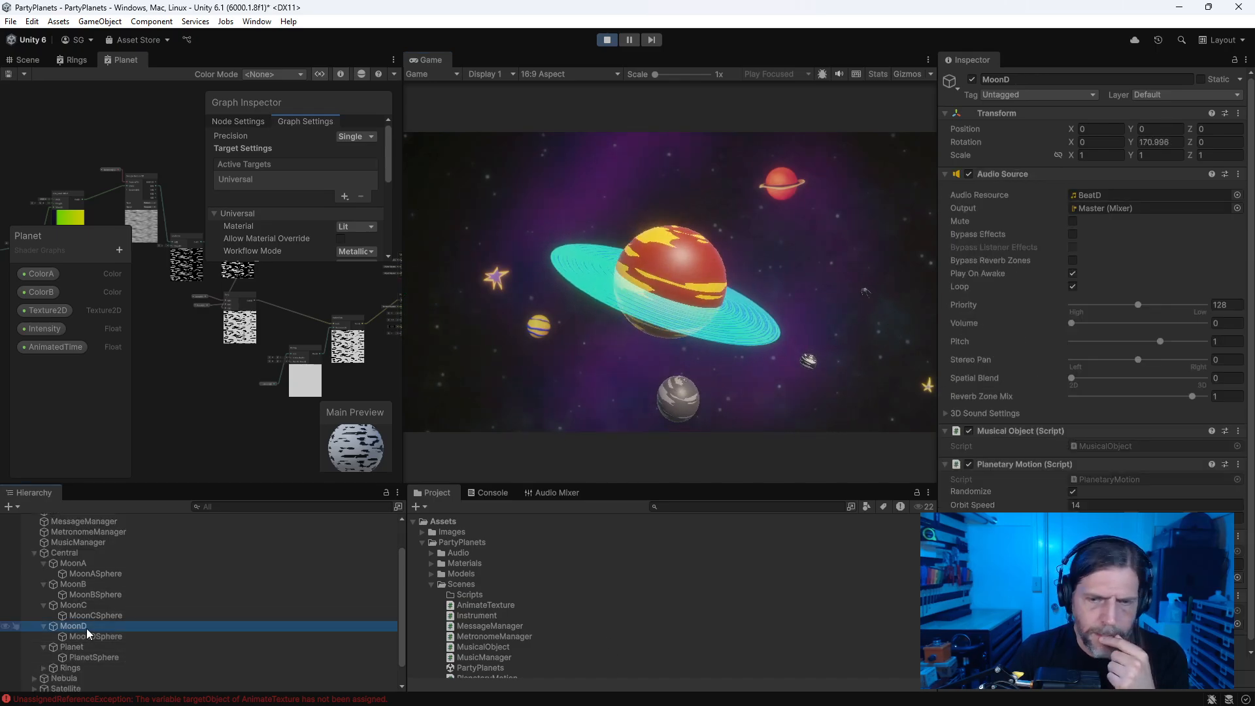
left_click(607, 39)
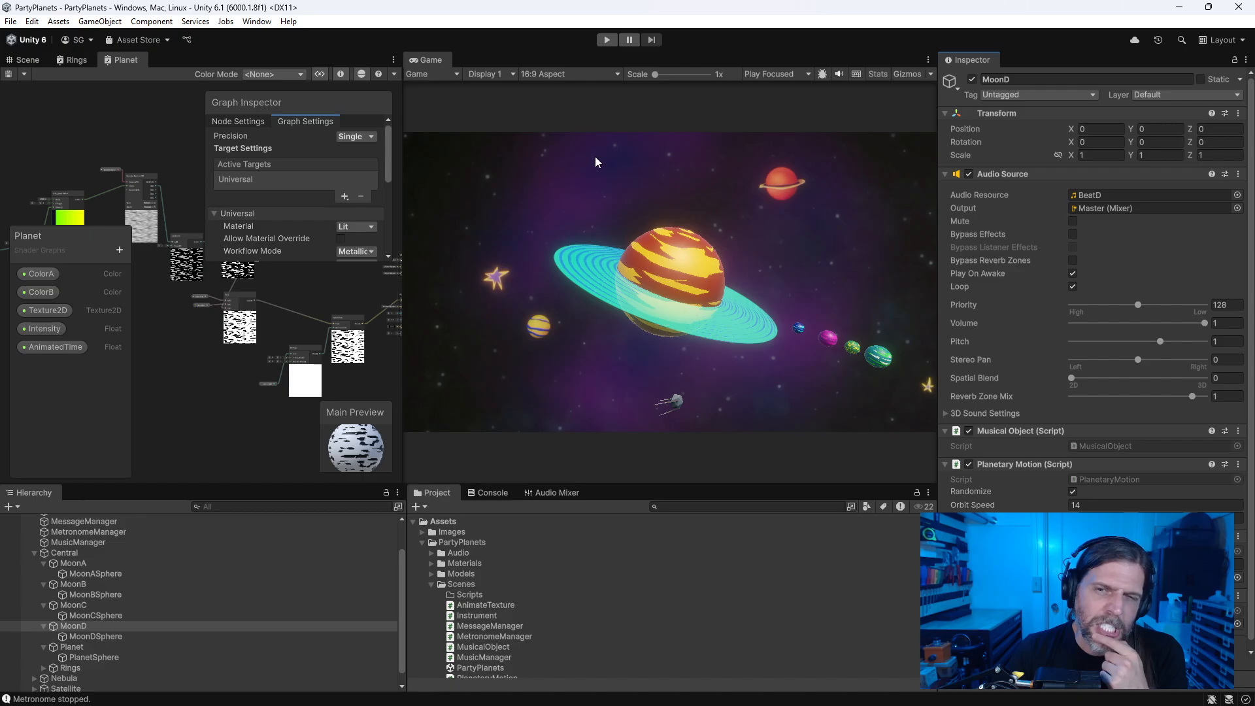
Step: Replace the Planet shader graph view with the Scene view and resize the layout for a taller Hierarchy and a wider Game view
left_click_drag(350, 487, 383, 407)
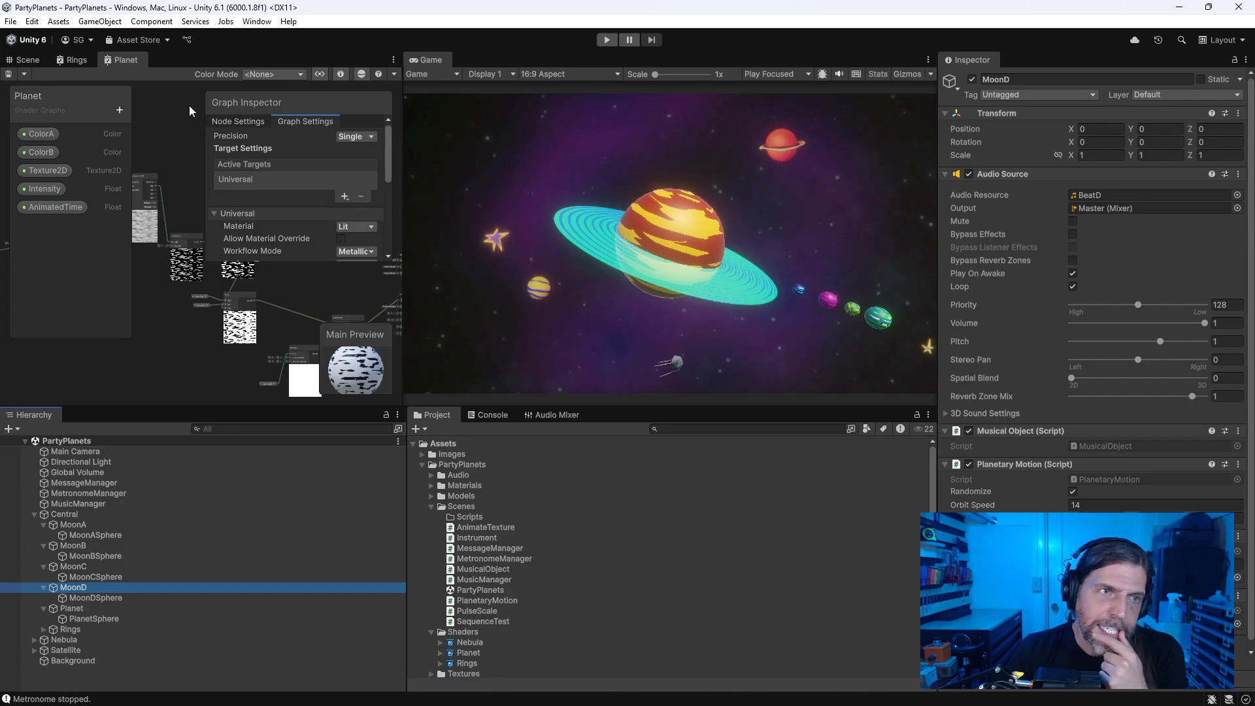
left_click(28, 60)
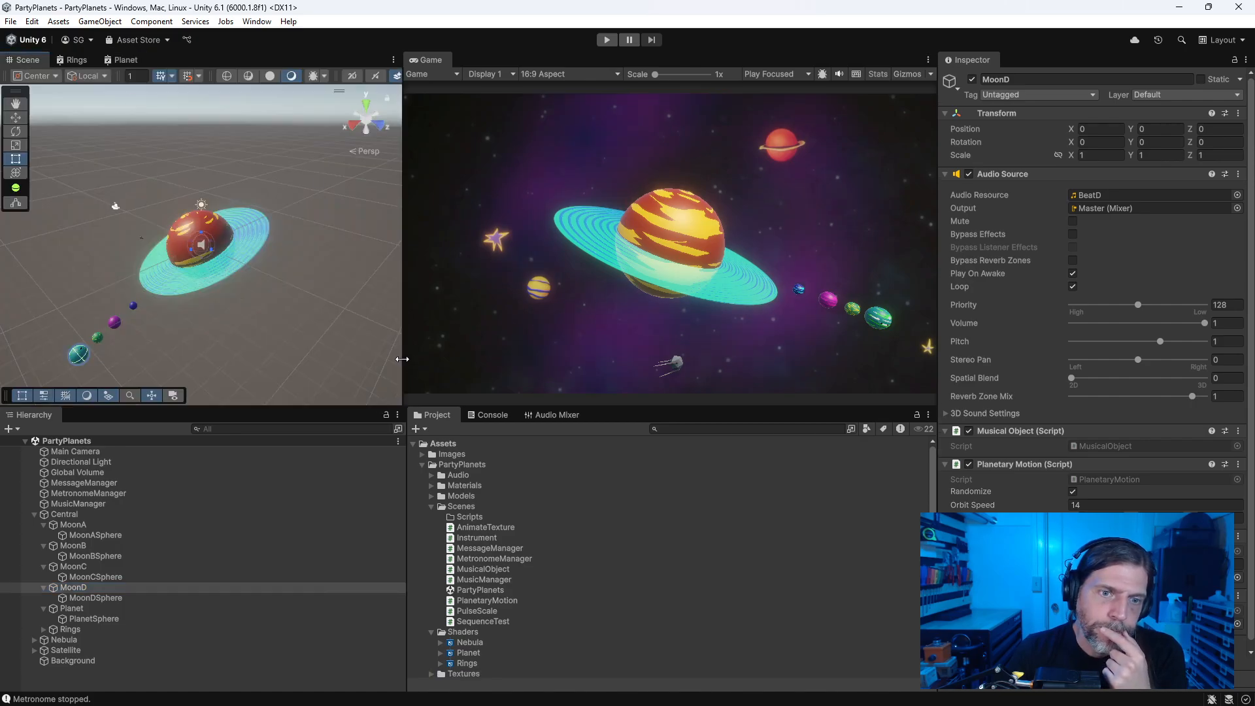
left_click_drag(402, 359, 358, 359)
left_click_drag(406, 514, 358, 513)
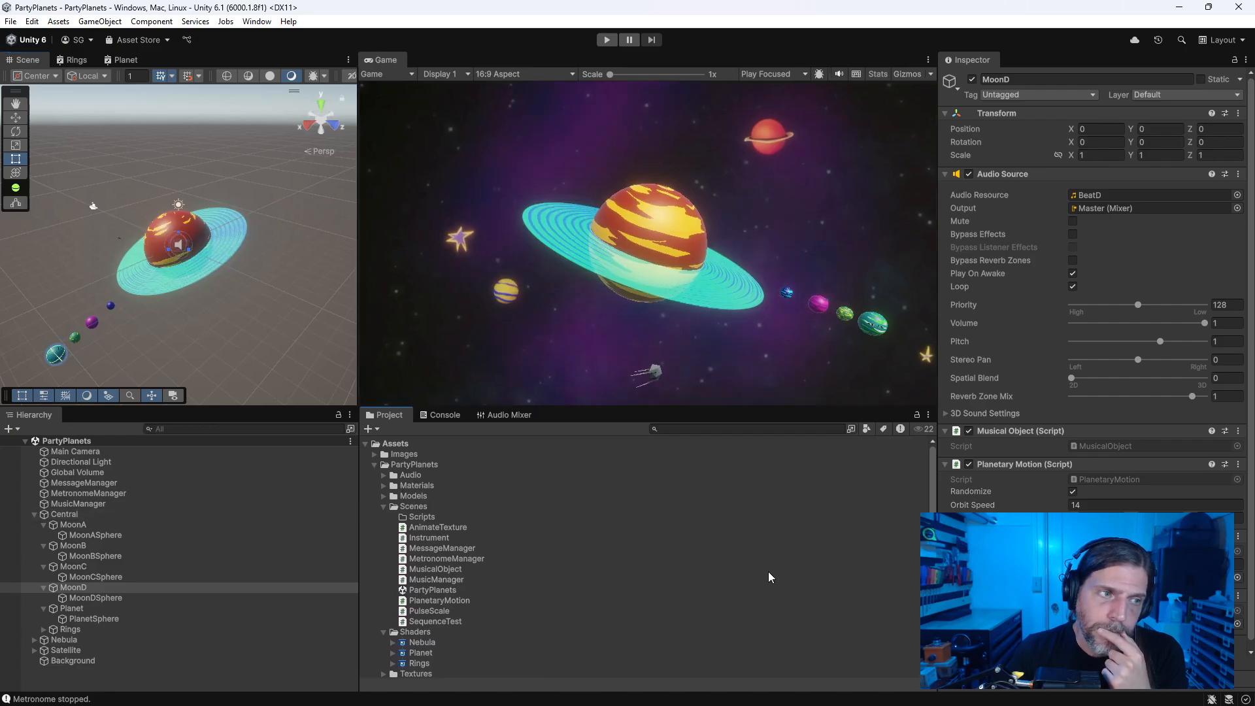
Step: Collapse Central, expand the Nebula object, and rename its child Quad as Nebula
left_click(34, 514)
left_click(34, 524)
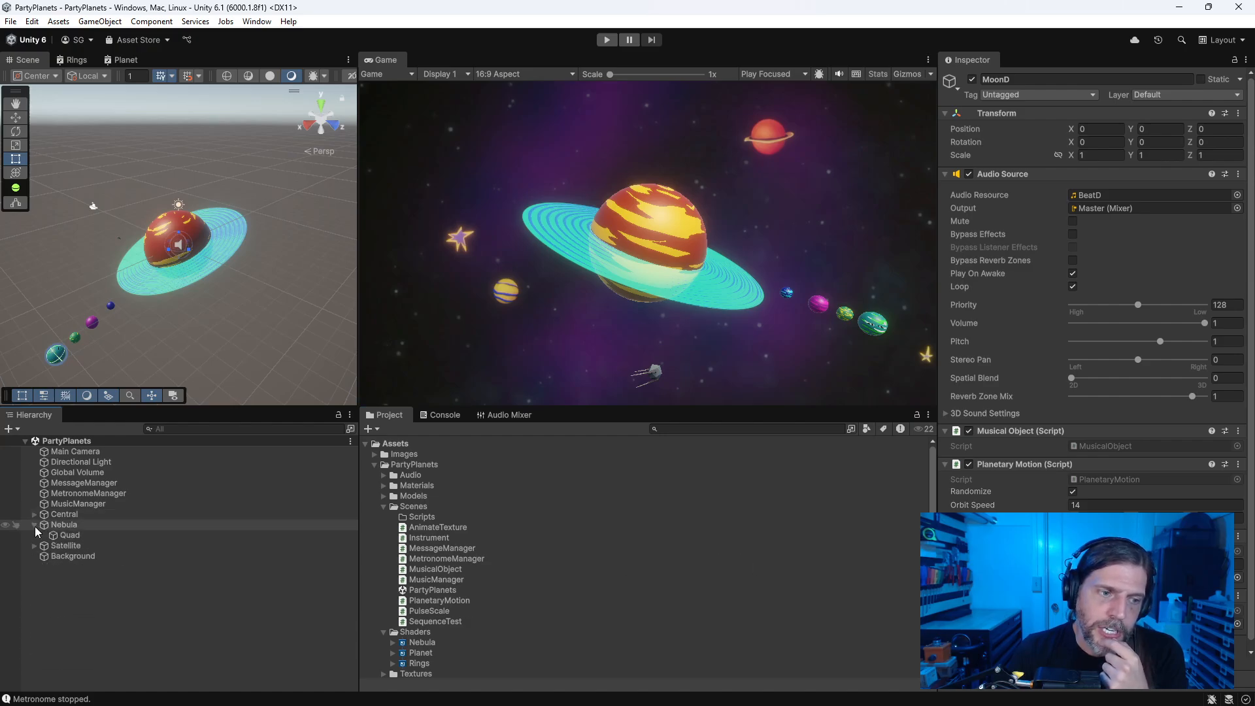
left_click(77, 530)
left_click(77, 530)
type("Nebul")
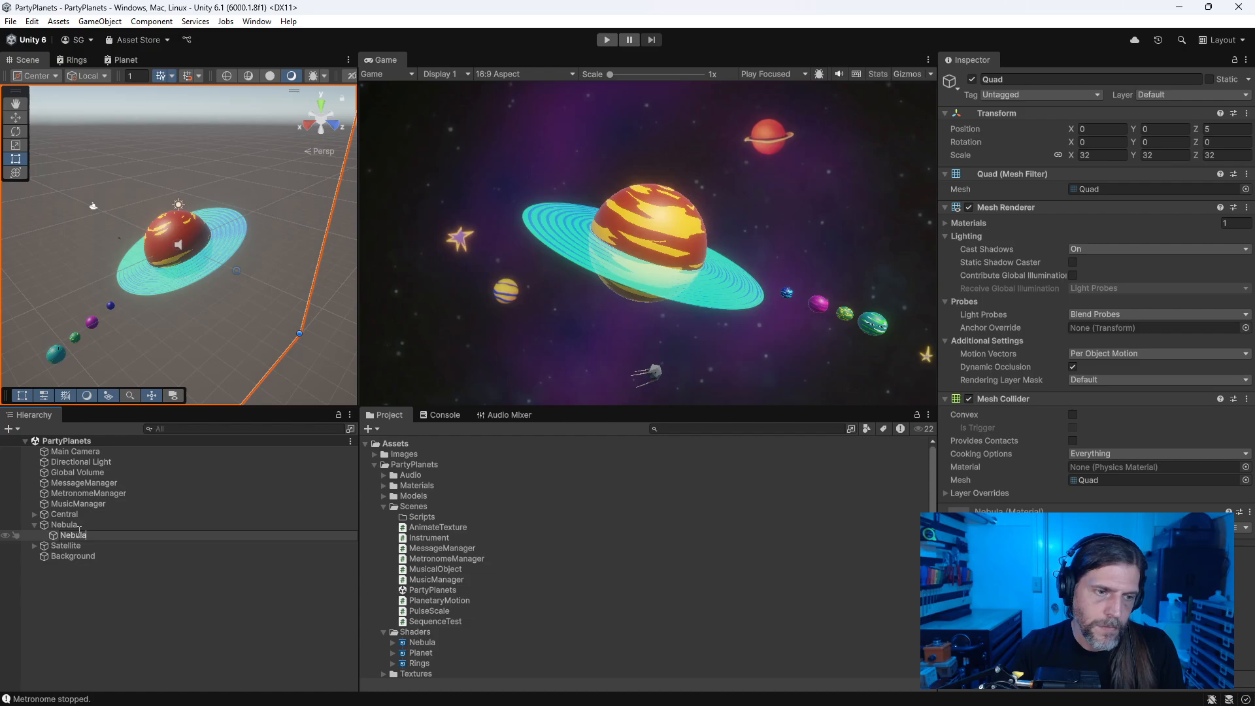
key("Return")
Step: Rename the parent Nebula object as Starfield
key("Up")
key("F2")
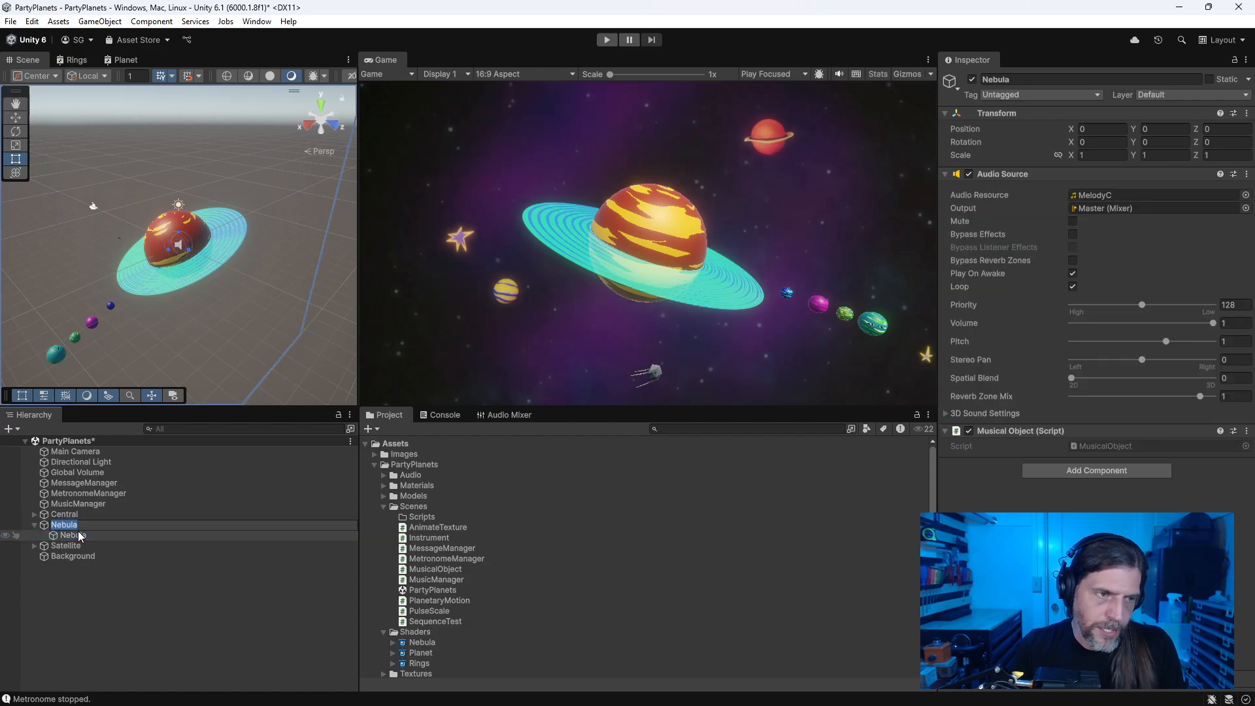
type("Star")
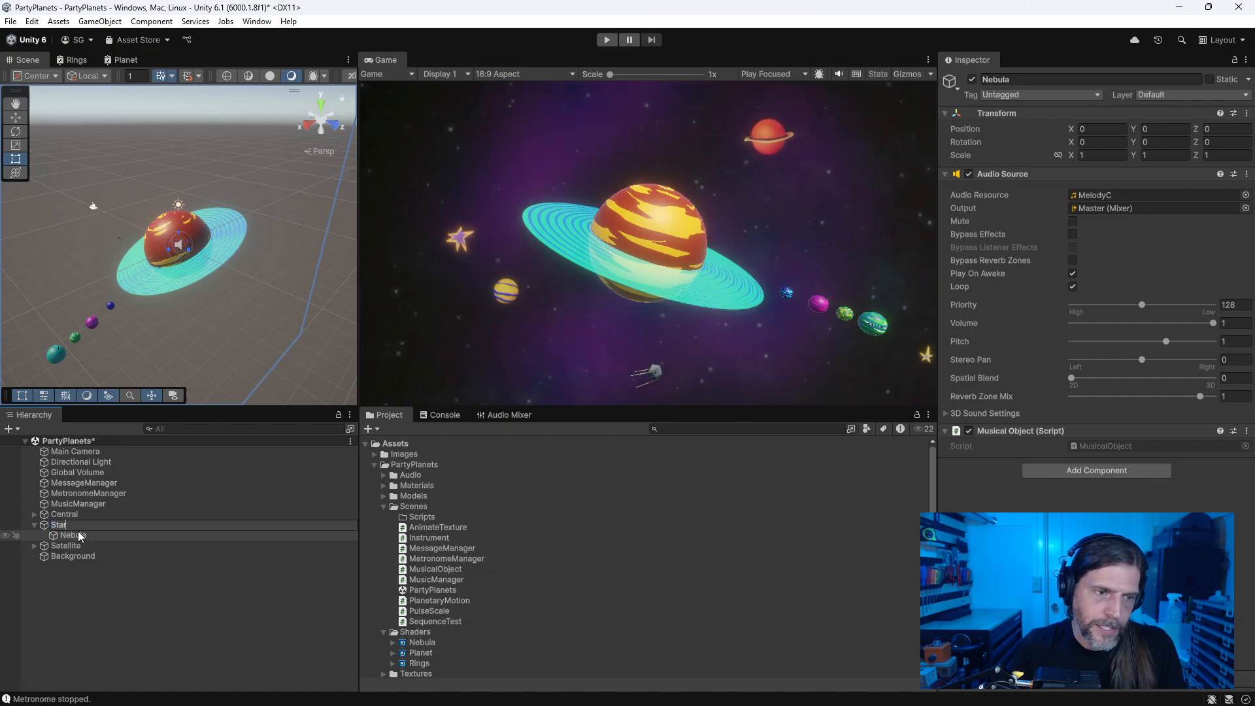
type("f")
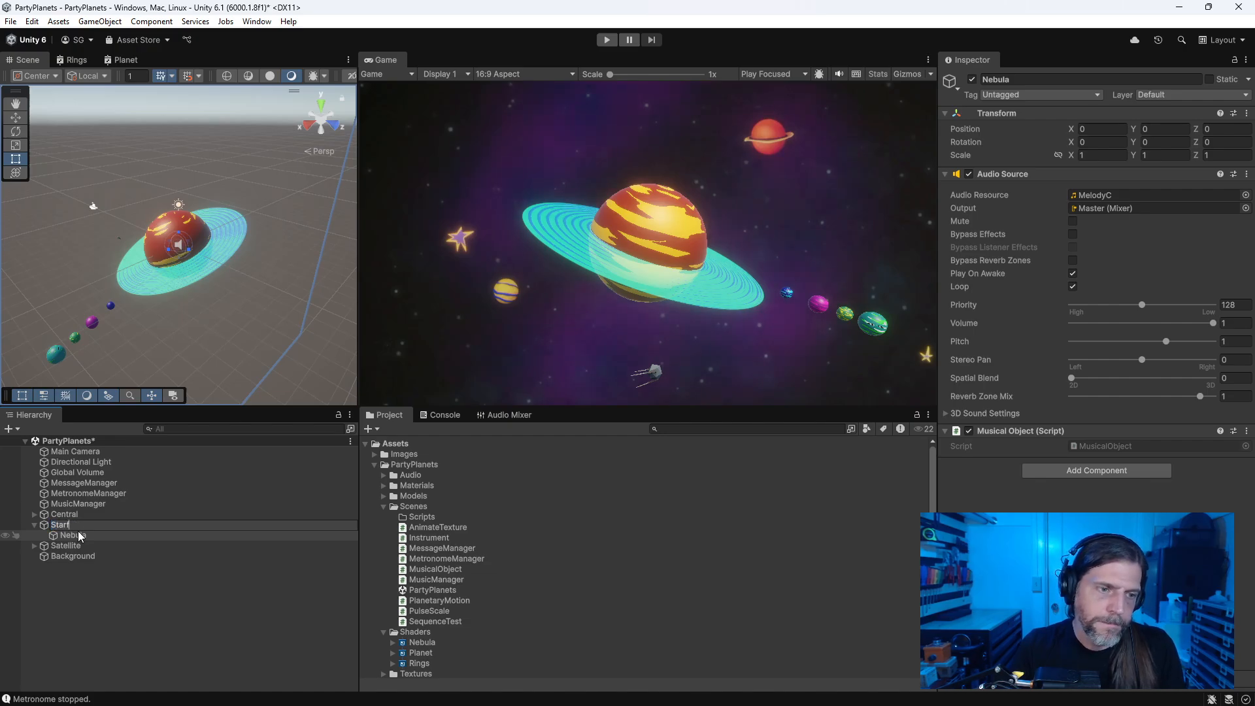
type("ield")
key("Return")
left_click(72, 535)
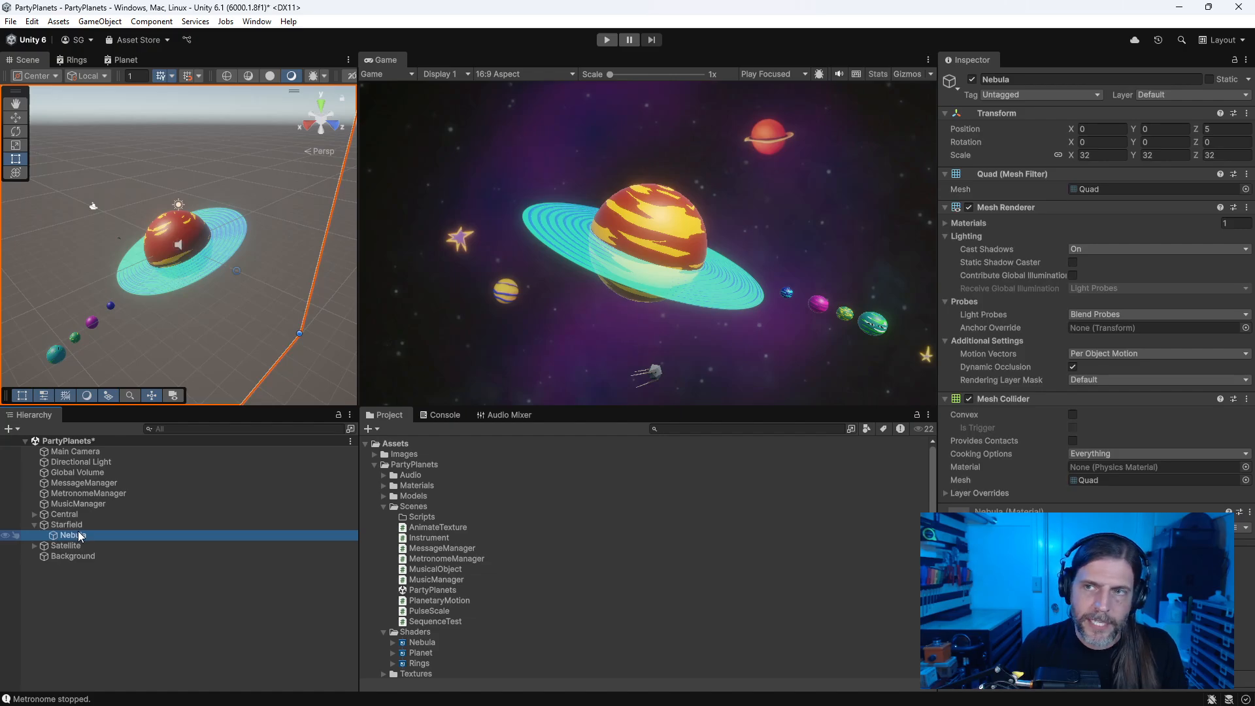
key("Up")
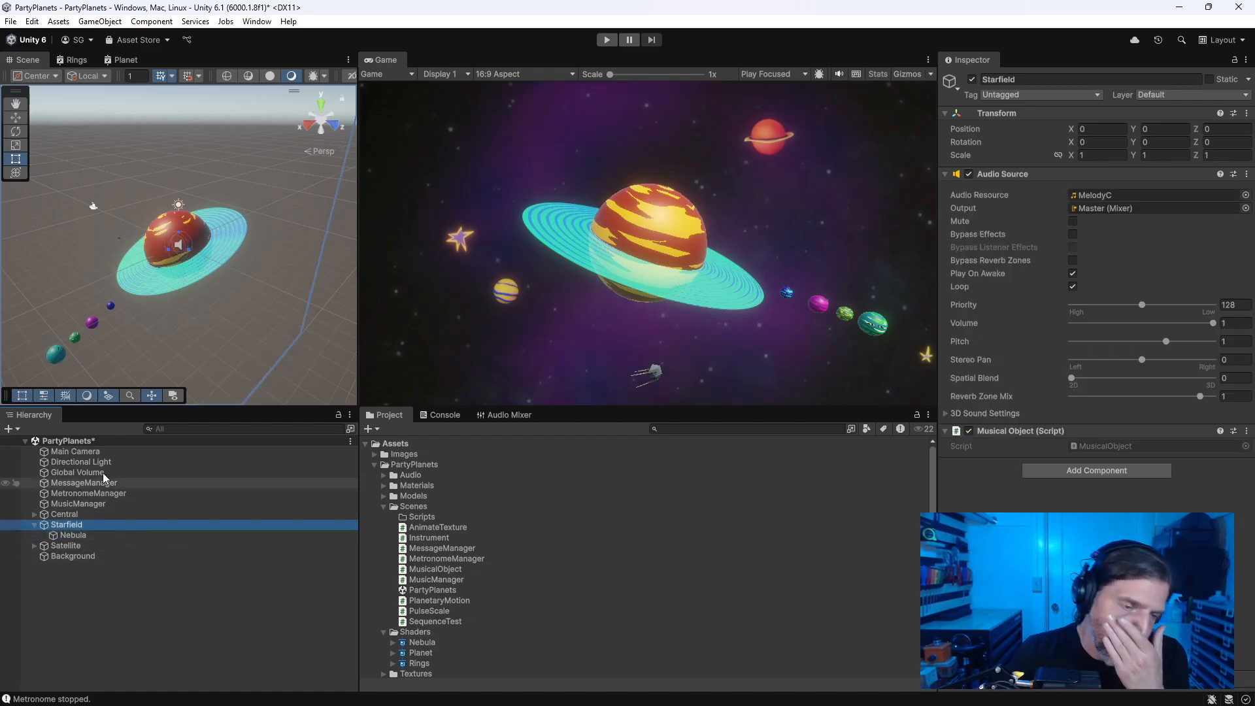
left_click(11, 430)
left_click(12, 428)
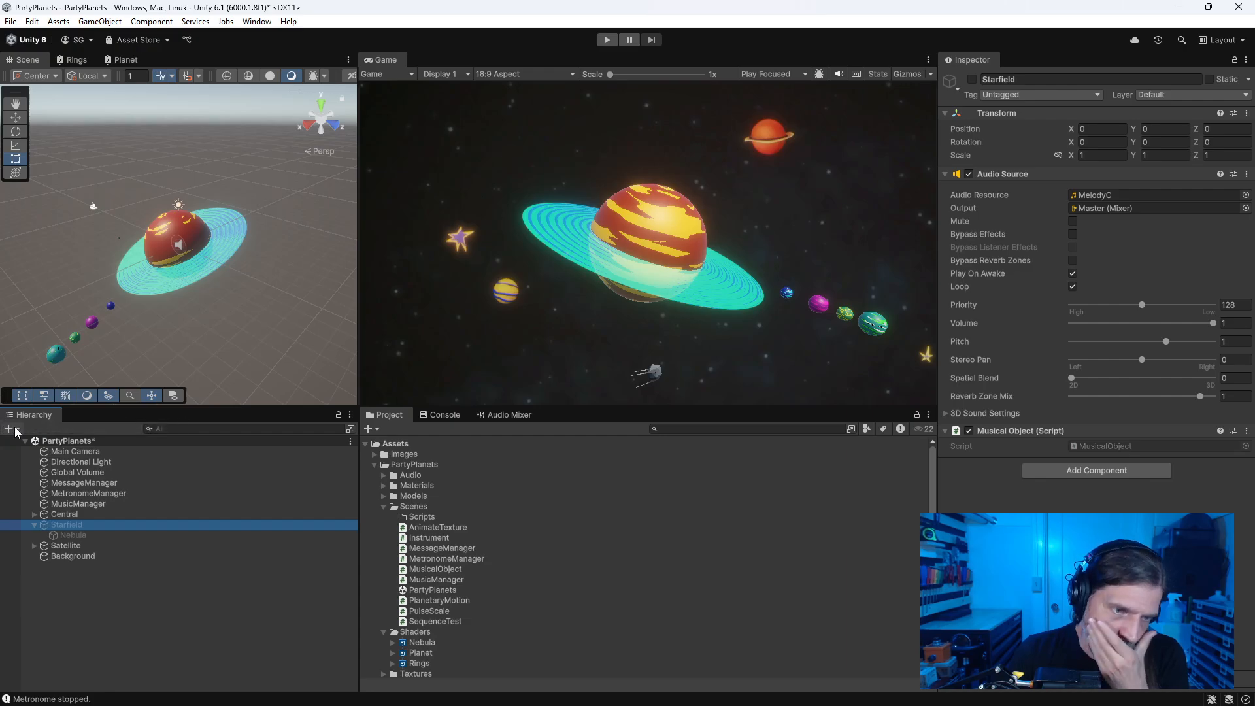
key("ctrl+z")
Step: Add a Visual Effect object to the scene and name it Stars
left_click(12, 429)
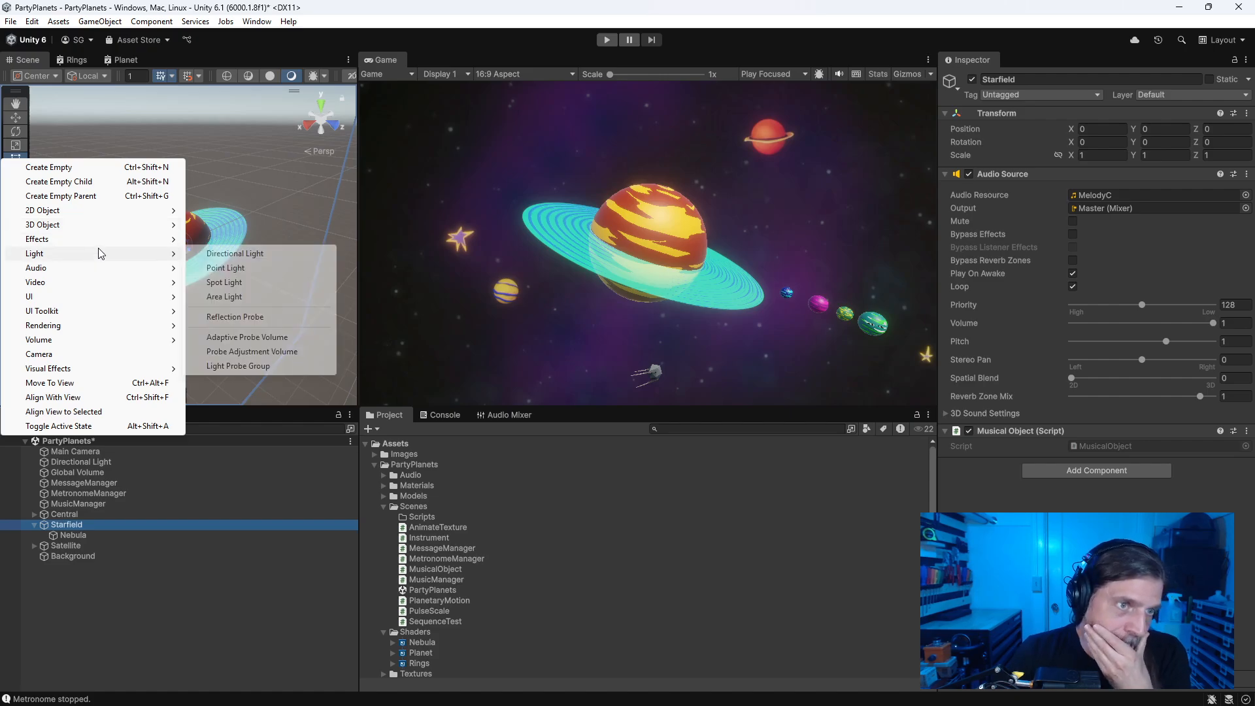
mouse_move(101, 245)
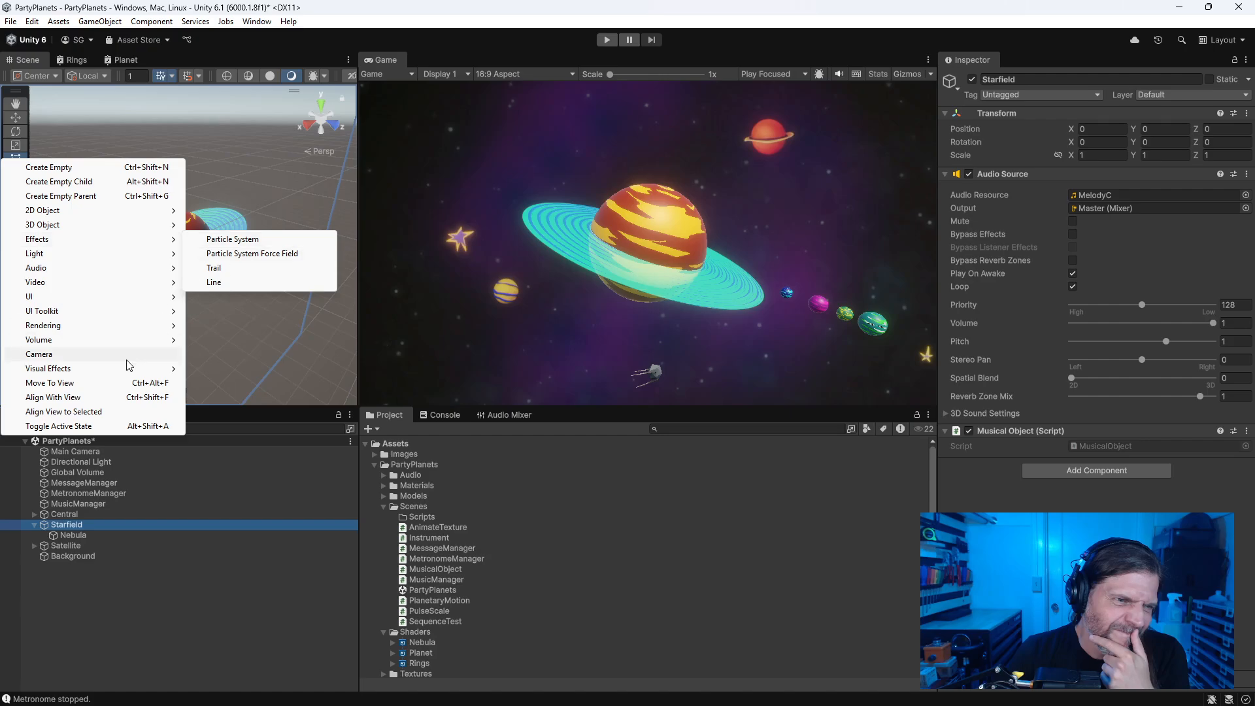
mouse_move(126, 368)
left_click(225, 368)
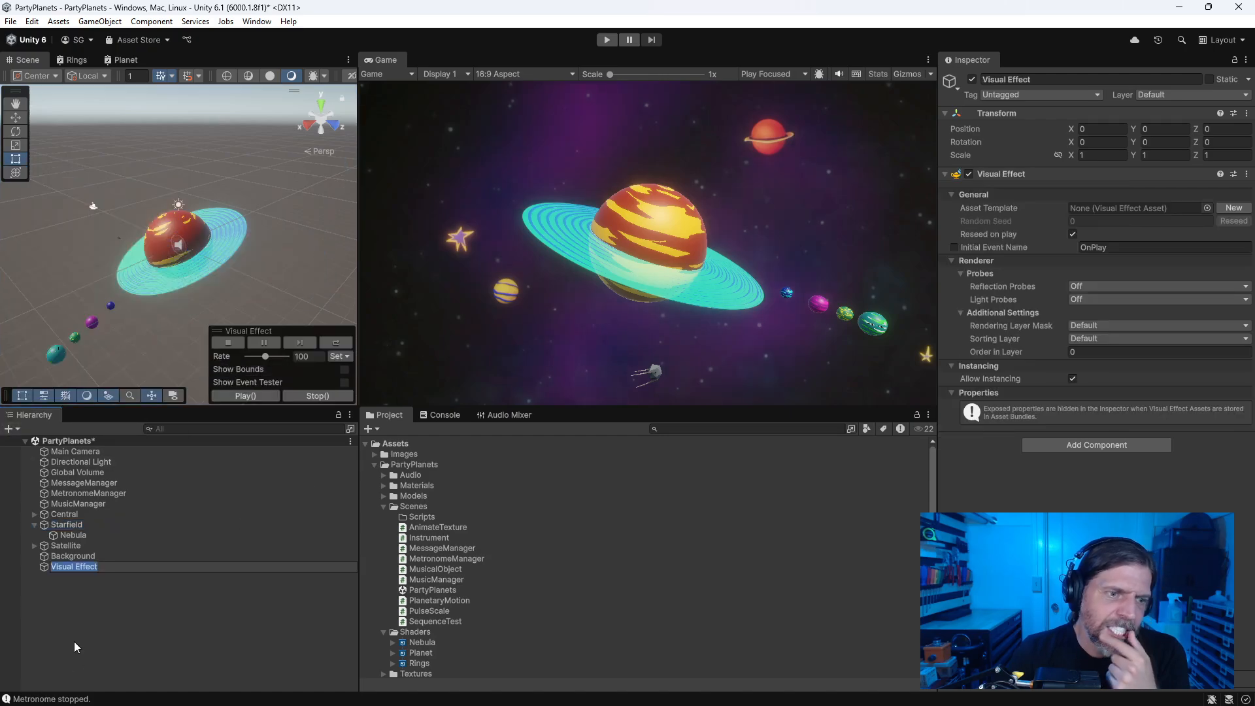
type("Stars")
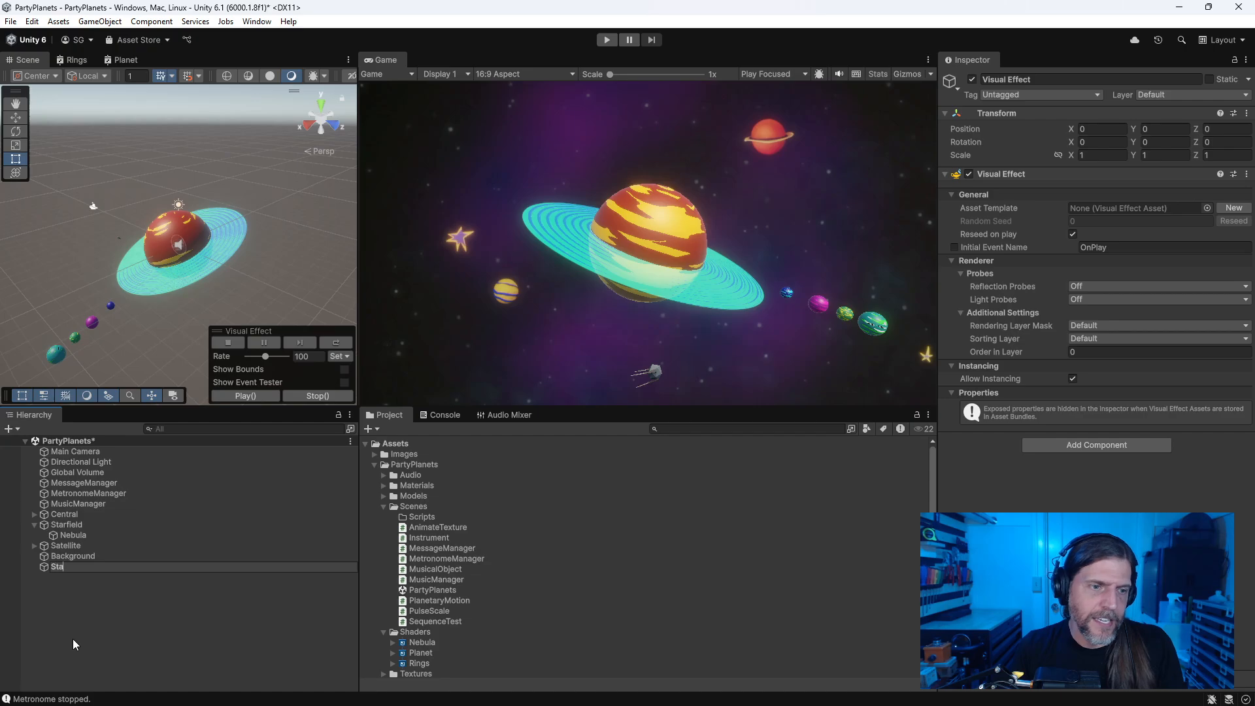
key("Return")
Step: Make the Stars object a child of Starfield and select it
left_click_drag(46, 566, 71, 522)
left_click(70, 524)
left_click(69, 536)
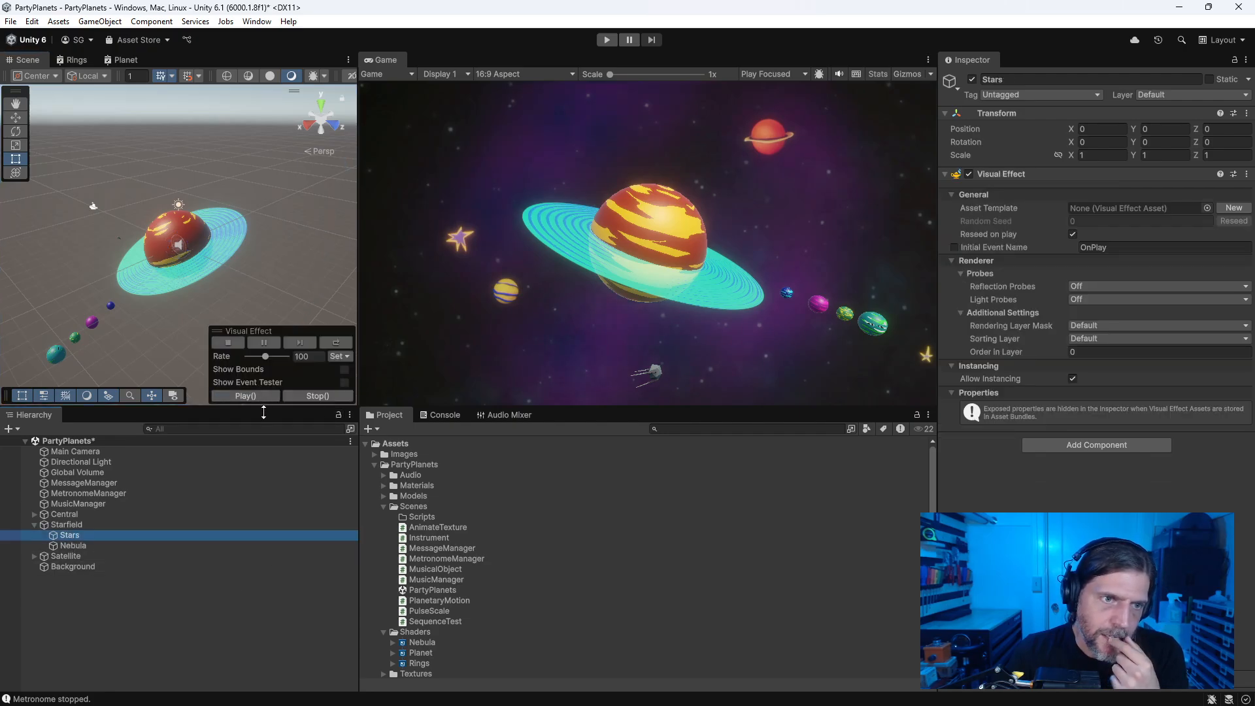
Step: Enlarge the Scene and Game views, collapse the Scenes folder in the project assets, and save the scene
left_click_drag(260, 406, 262, 479)
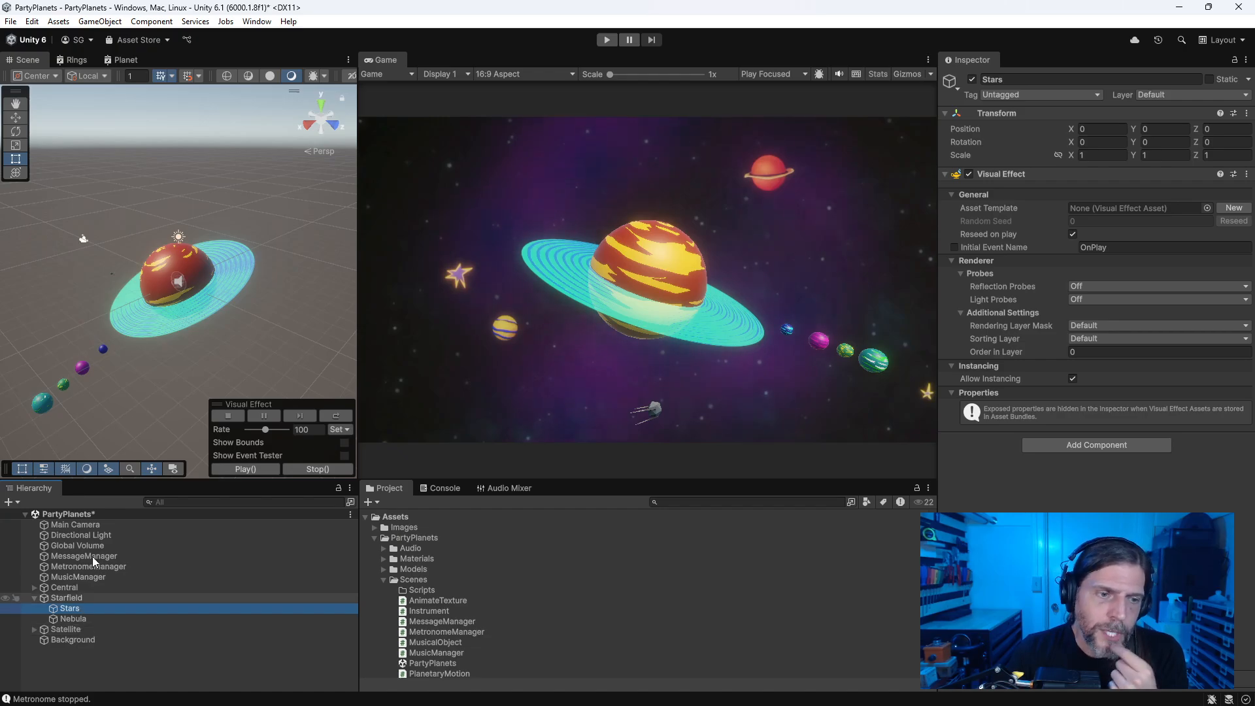
scroll(384, 630, "down", 3)
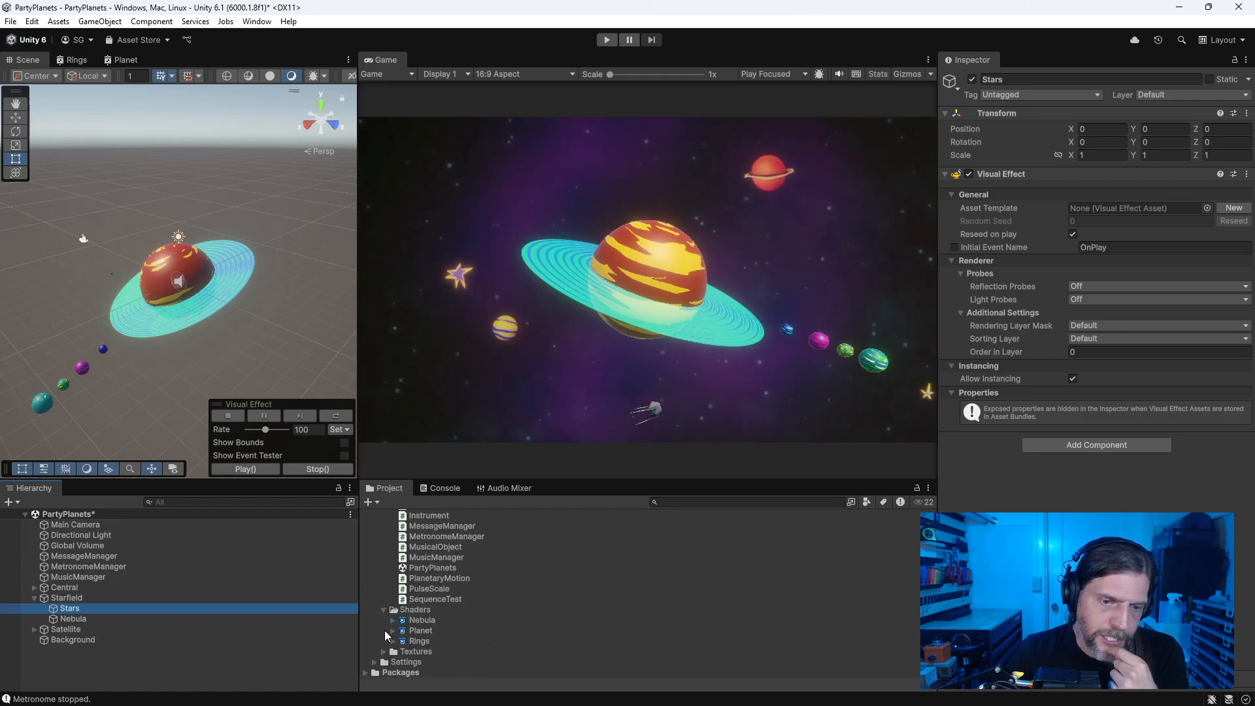
scroll(385, 630, "up", 3)
left_click(383, 580)
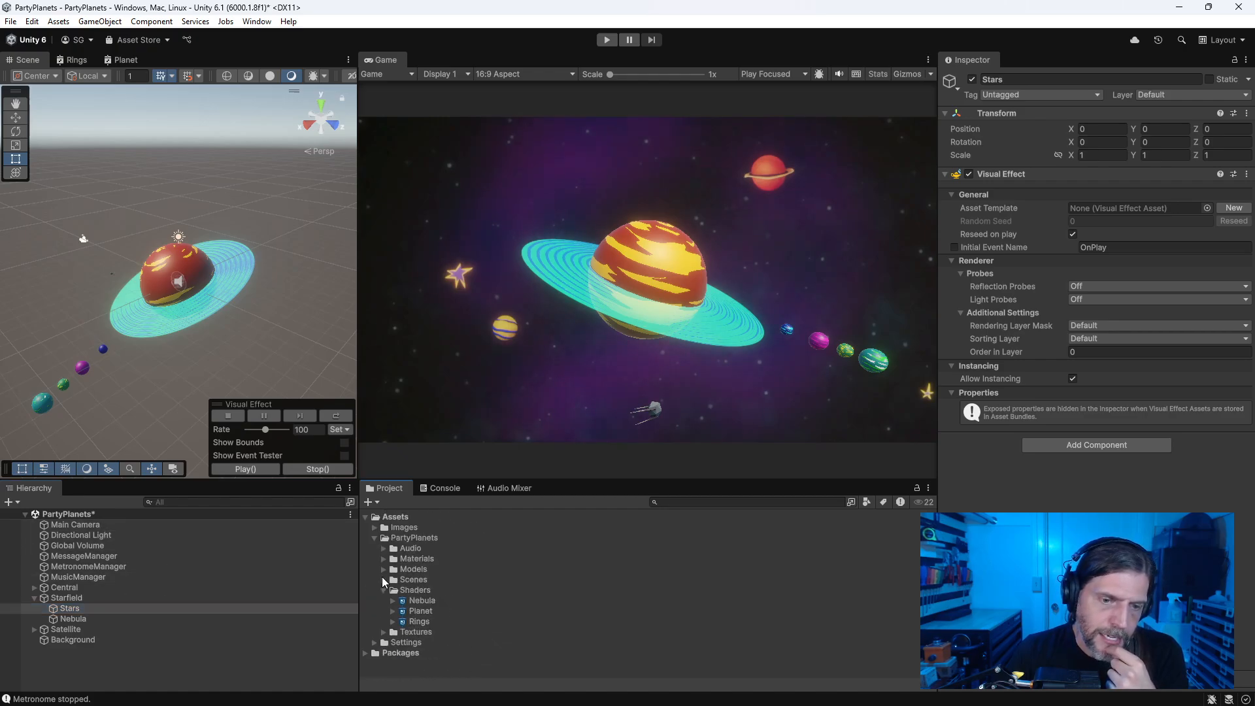
left_click(376, 641)
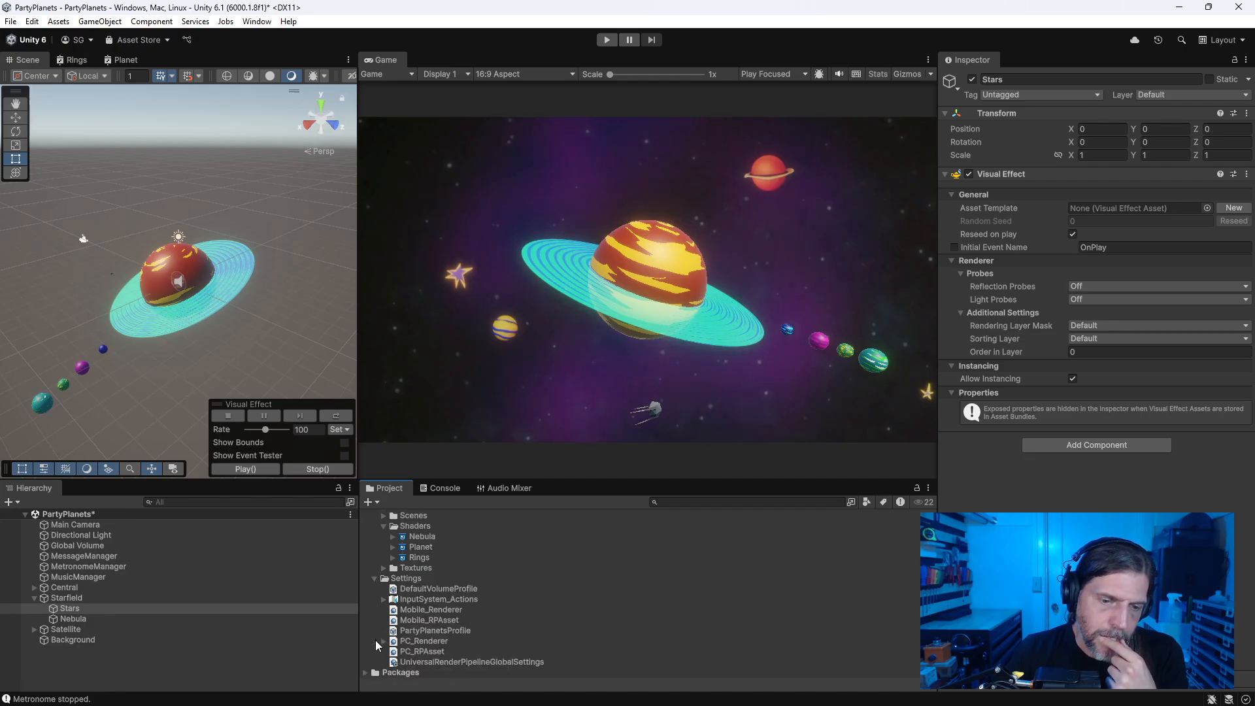
left_click(375, 577)
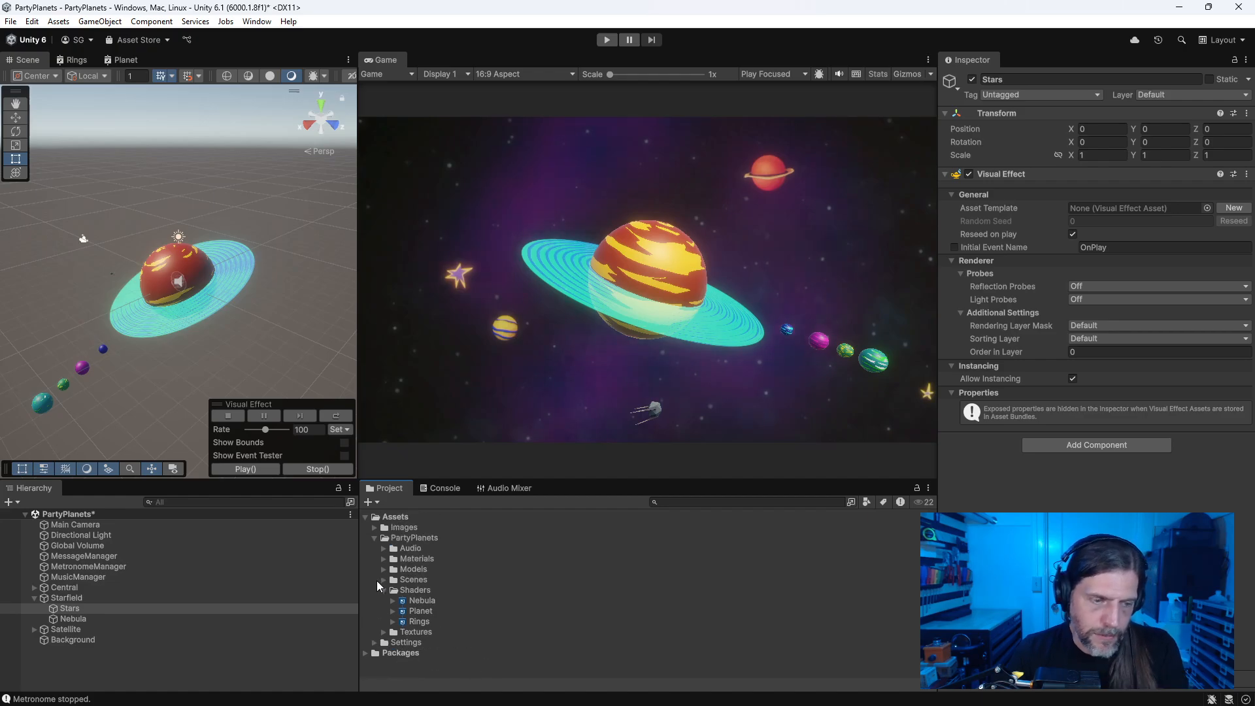
key("ctrl+s")
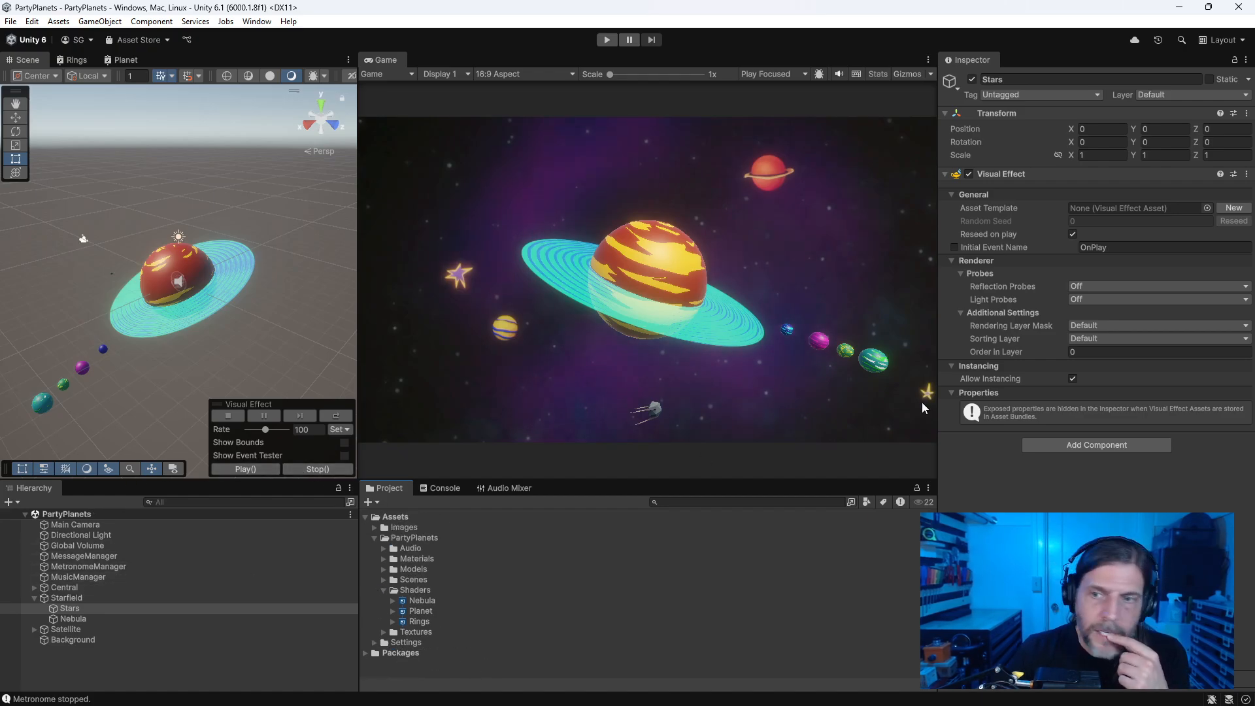
Step: Start a new visual effect asset for Stars from the Minimal System template and create a VFX folder inside PartyPlanets
left_click(1233, 208)
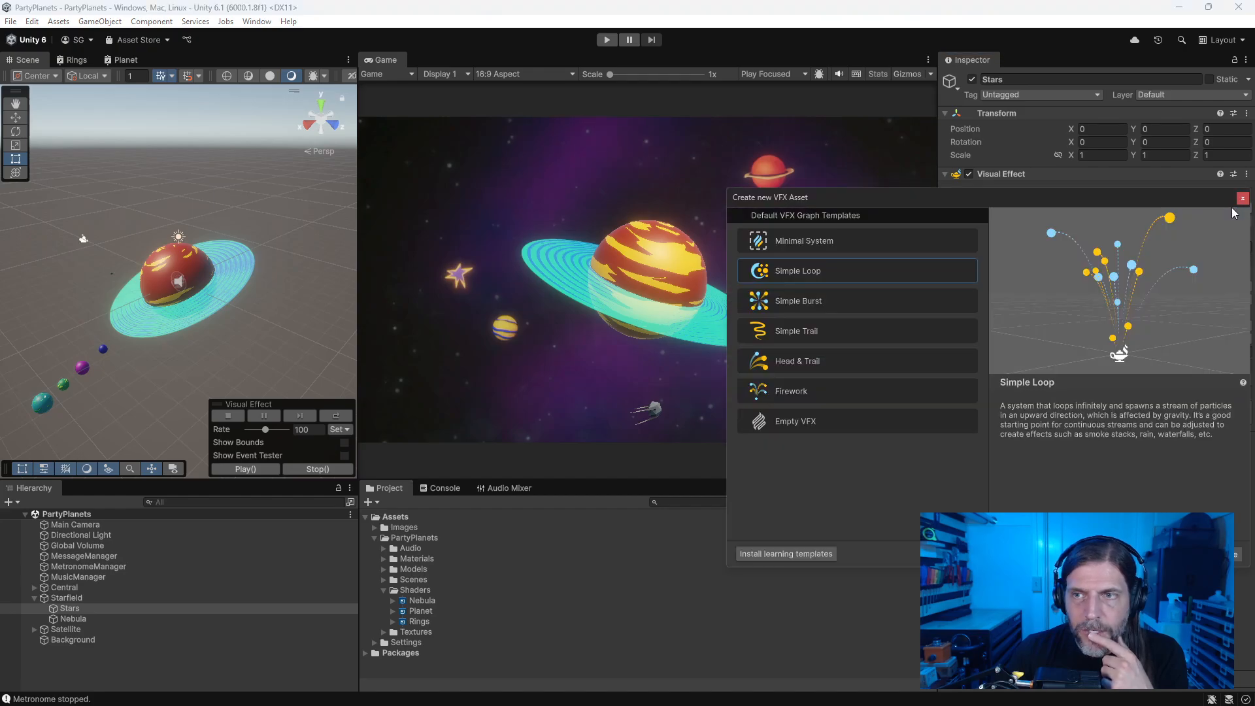
left_click(834, 246)
left_click(1235, 554)
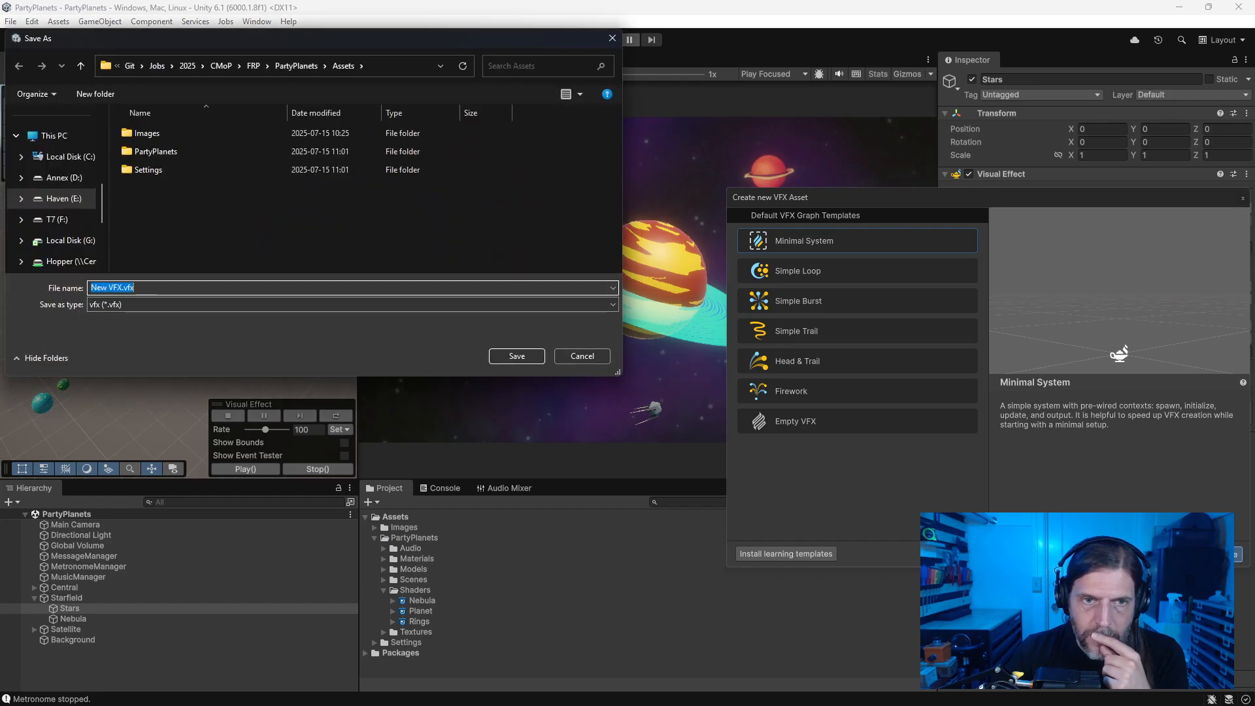
double_click(160, 151)
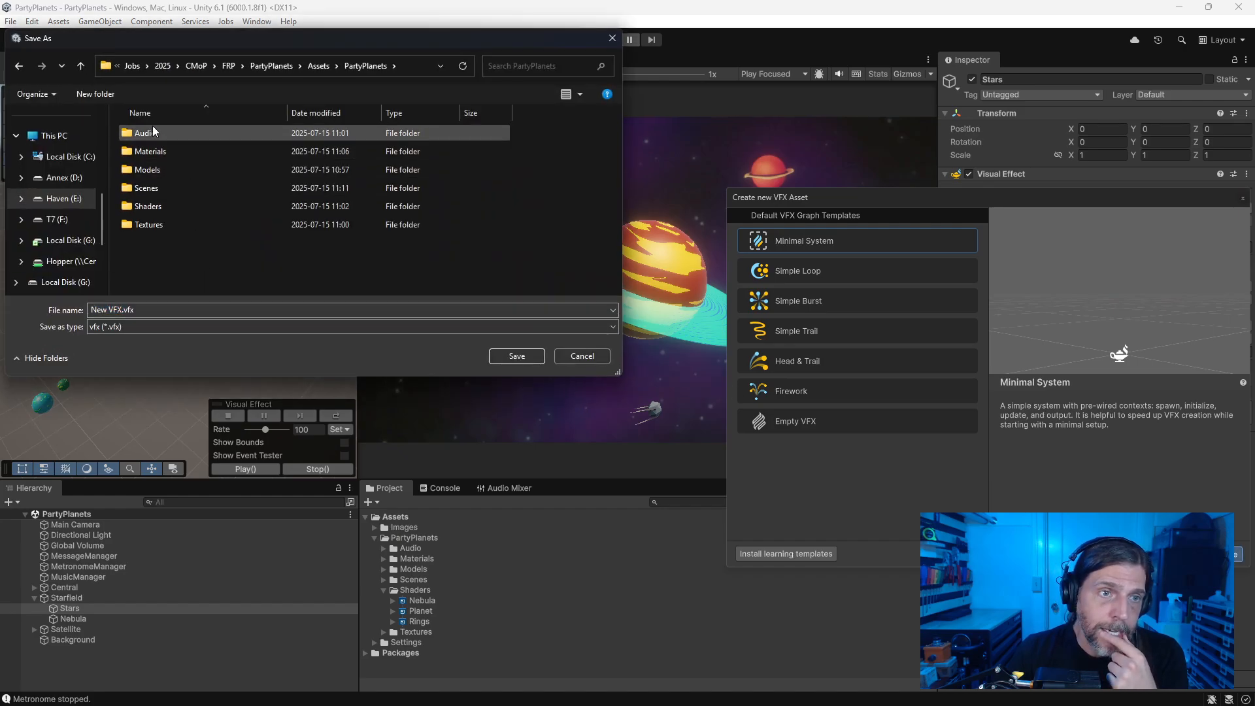
left_click(119, 98)
type("VFX")
key("Return")
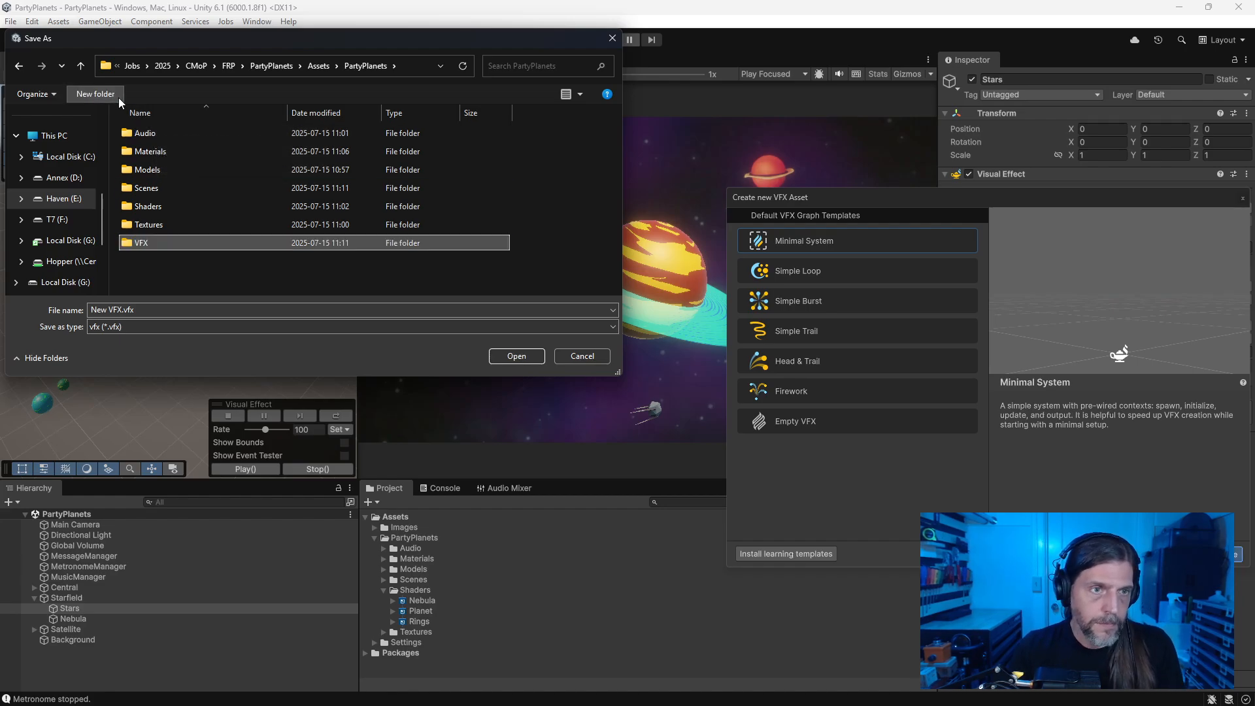
Step: Save the new visual effect asset as Starfield.vfx in the VFX folder
double_click(150, 241)
key("Tab")
type("StarField.v")
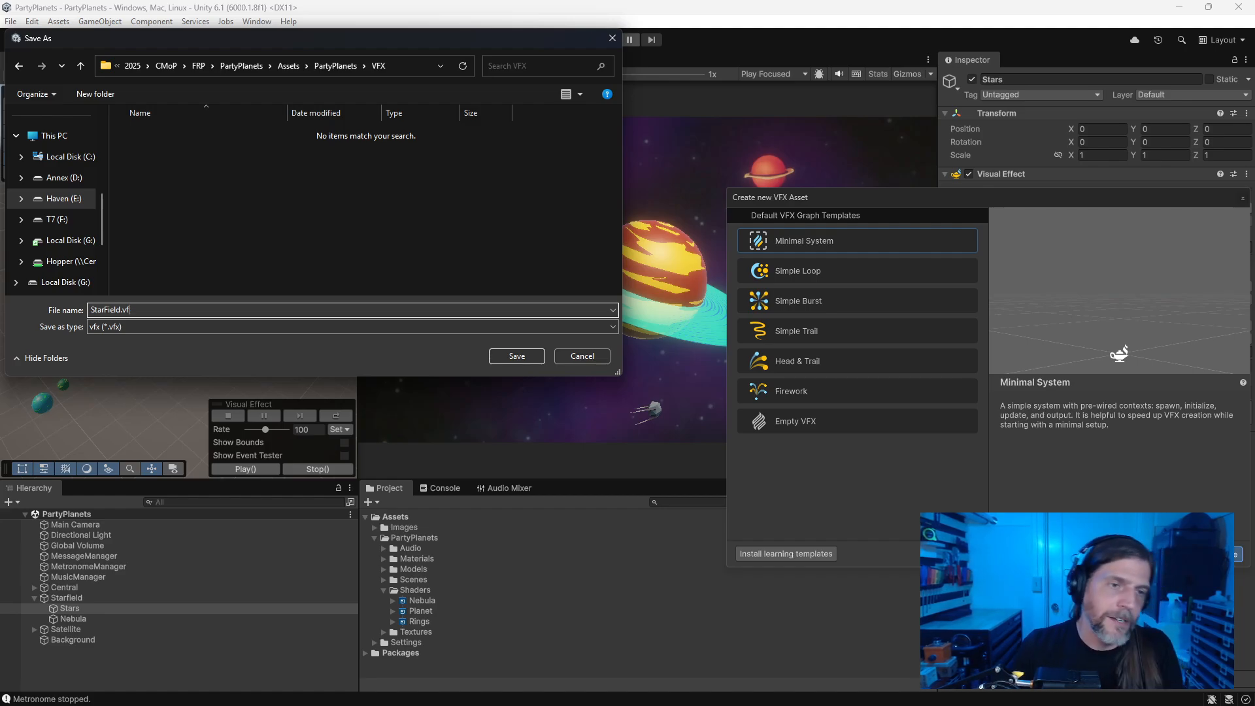
key("Left")
key("Left")
key("Left")
key("BackSpace")
type("f")
key("Return")
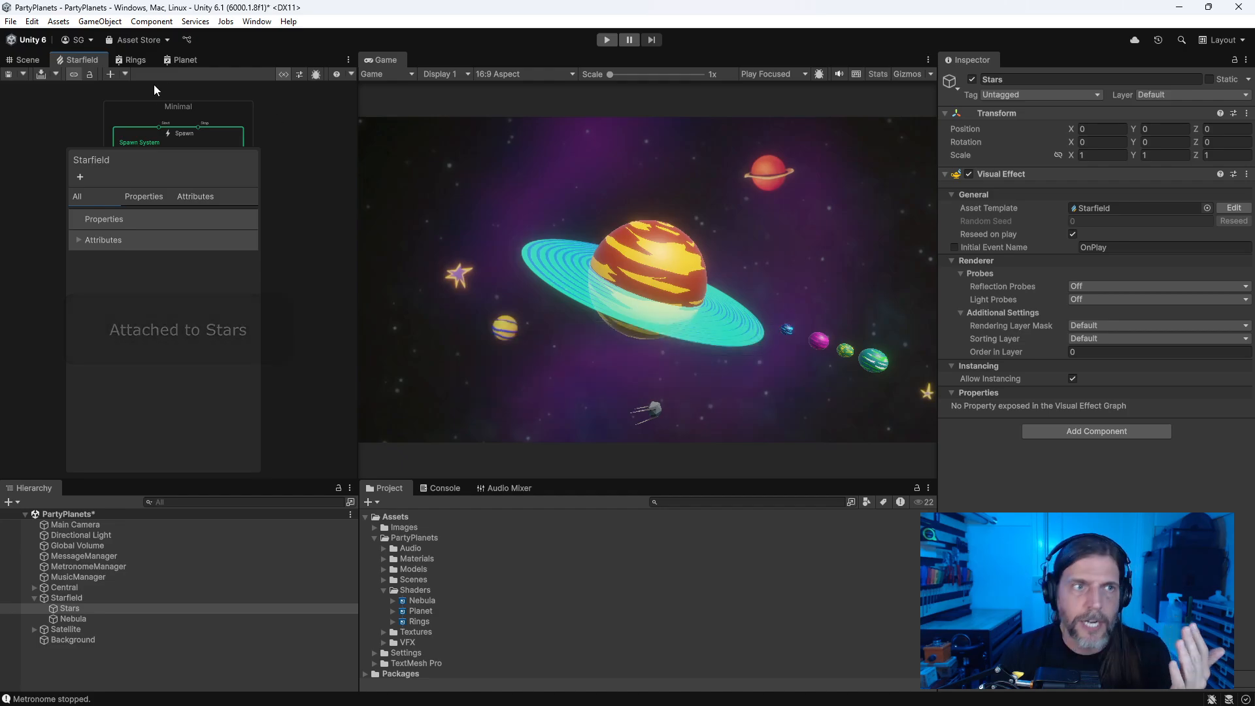
Step: Dock the Starfield graph beside the Game view, move the Minimal group clear of the blackboard, and save the graph
left_click_drag(554, 83, 464, 60)
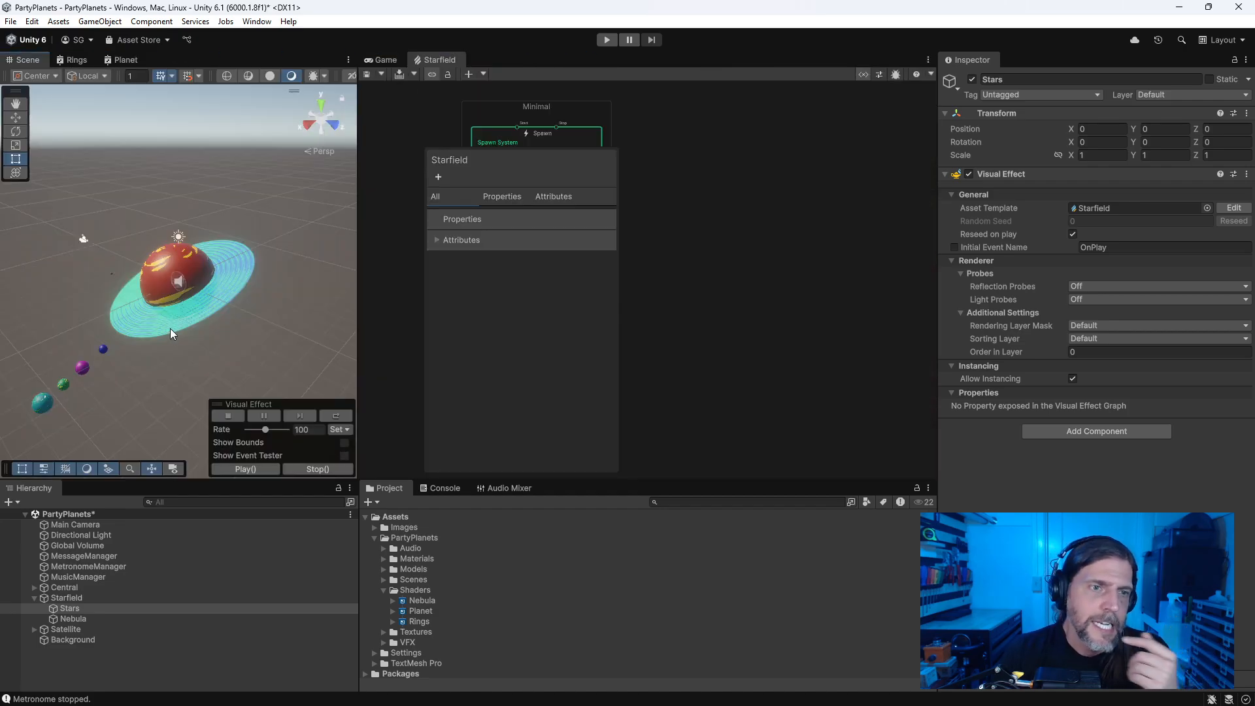
scroll(218, 325, "up", 2)
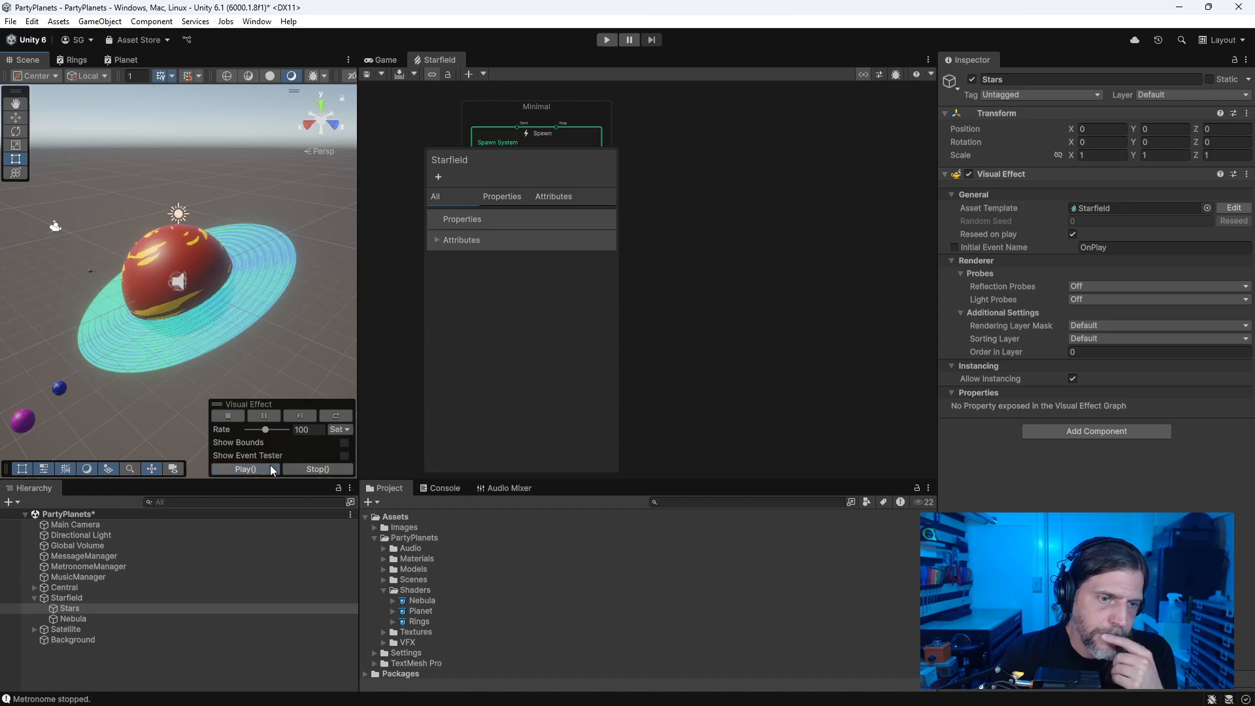
scroll(117, 375, "down", 3)
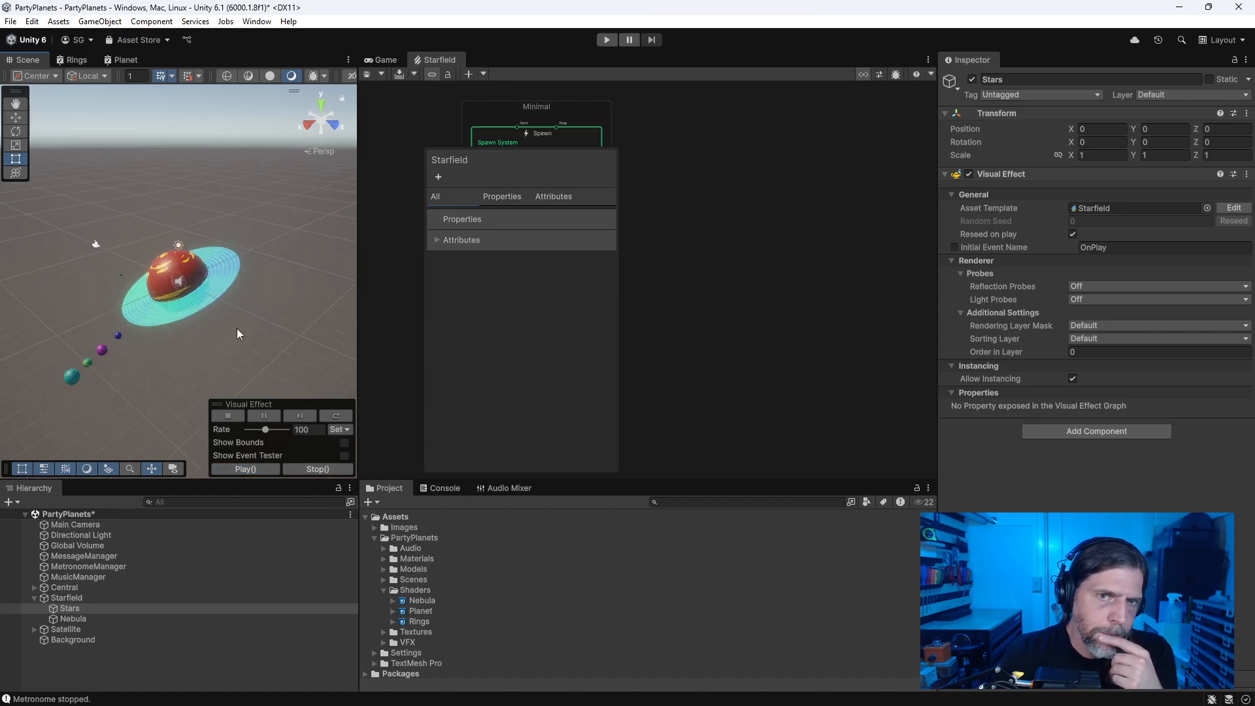
left_click_drag(551, 124, 772, 117)
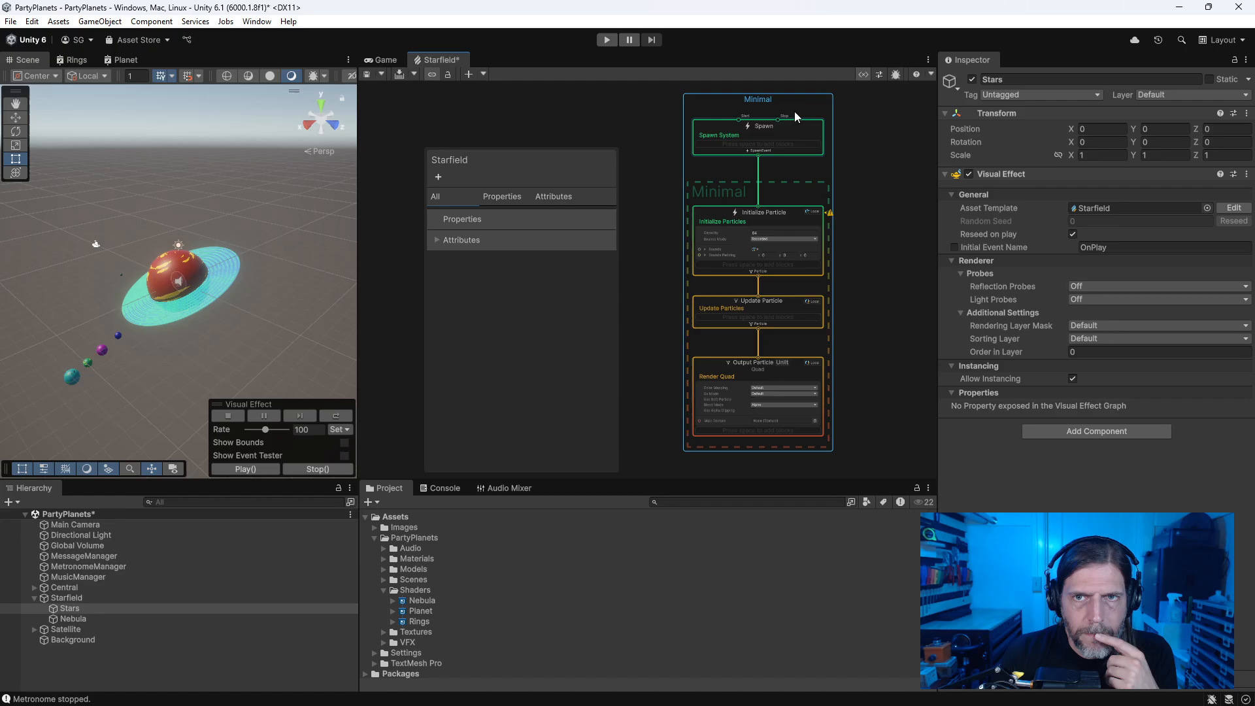
left_click(366, 74)
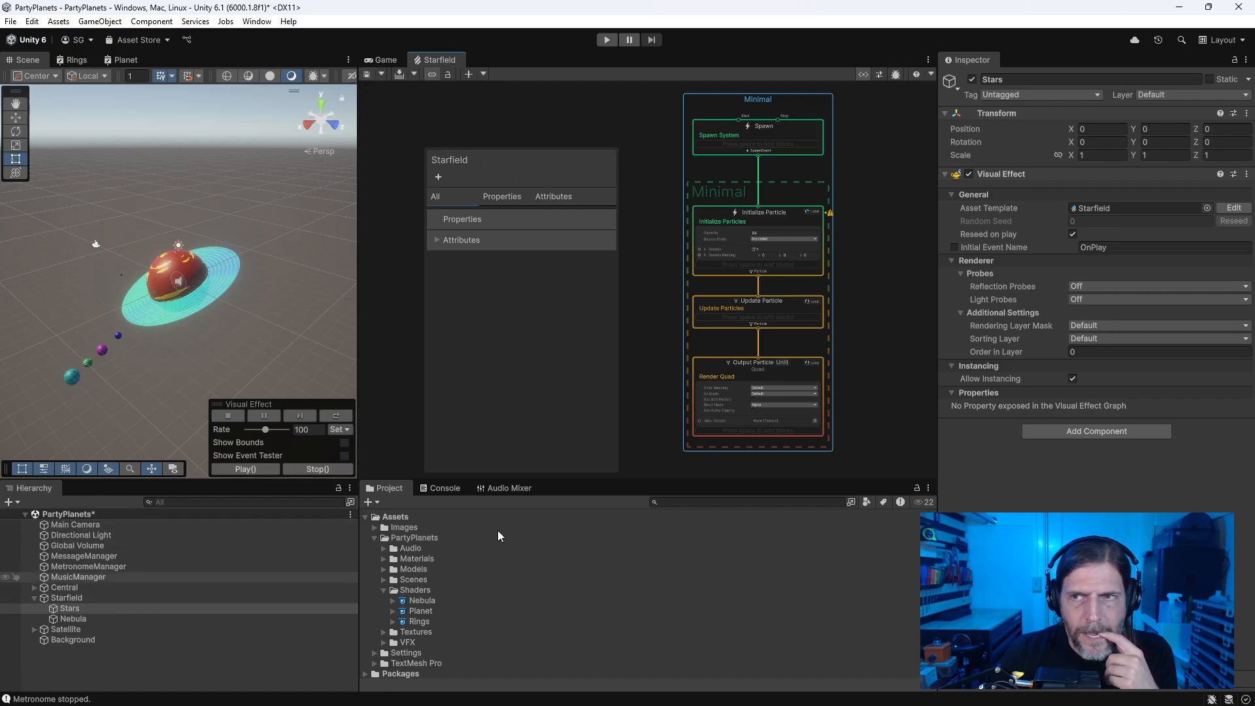
scroll(154, 340, "up", 3)
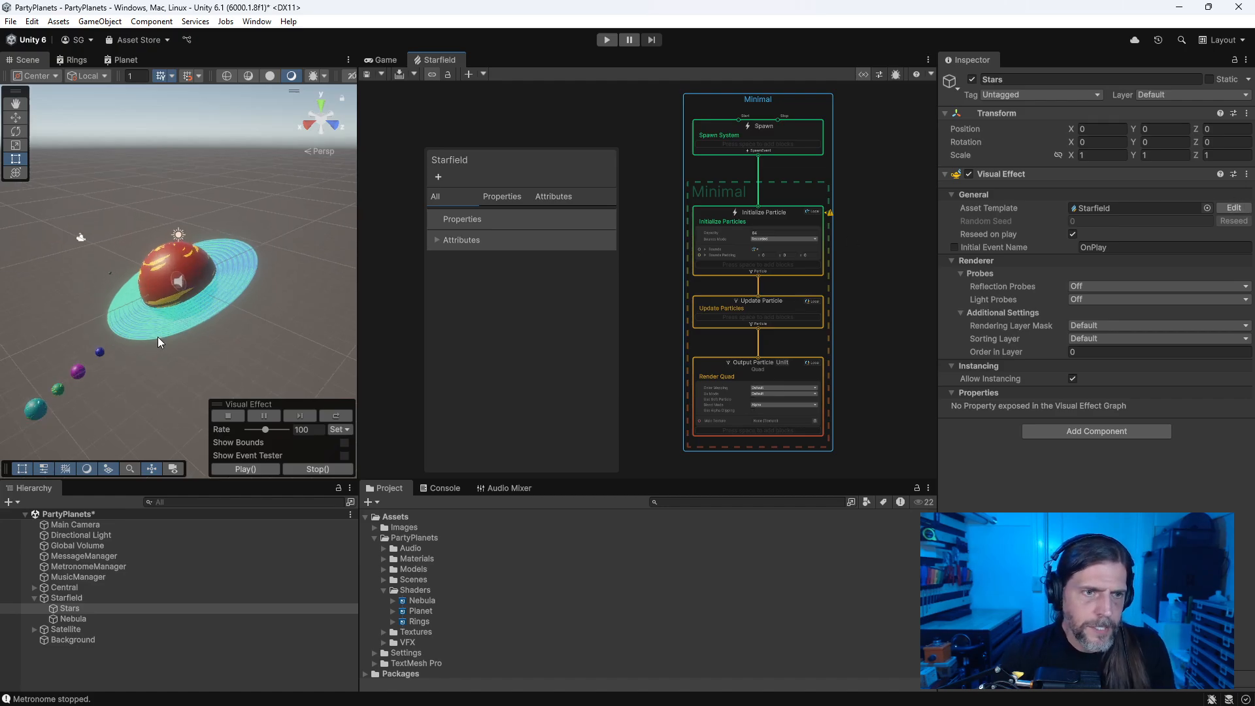
scroll(158, 336, "down", 7)
scroll(226, 352, "up", 10)
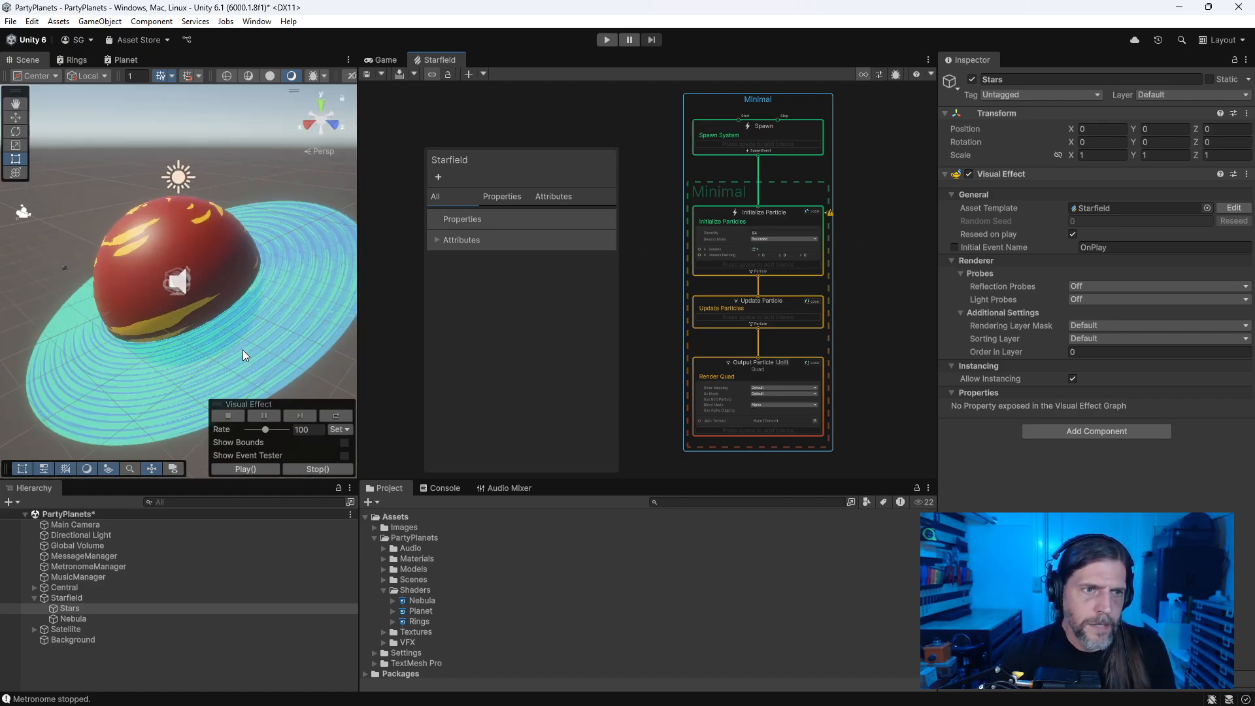
scroll(236, 354, "up", 4)
scroll(238, 358, "down", 2)
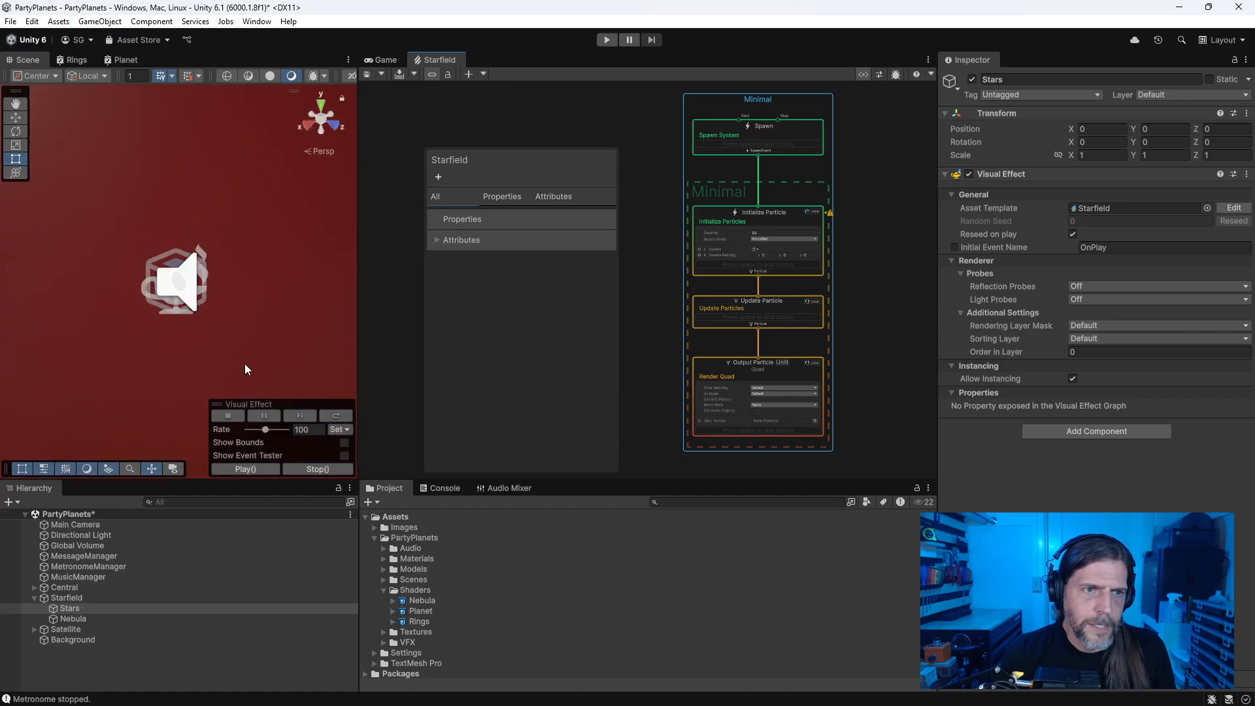
scroll(239, 366, "down", 5)
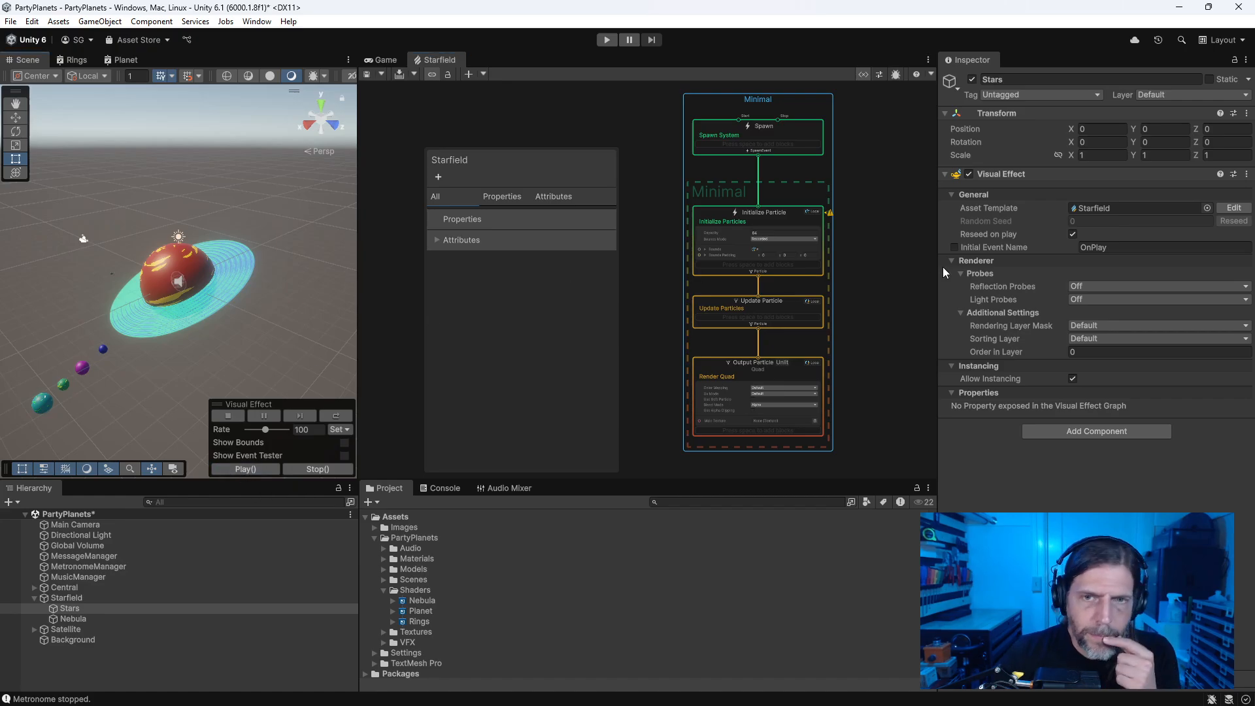
Step: Expand the Attributes category in the Starfield blackboard and move the blackboard farther away from the graph nodes
left_click(438, 240)
left_click(443, 217)
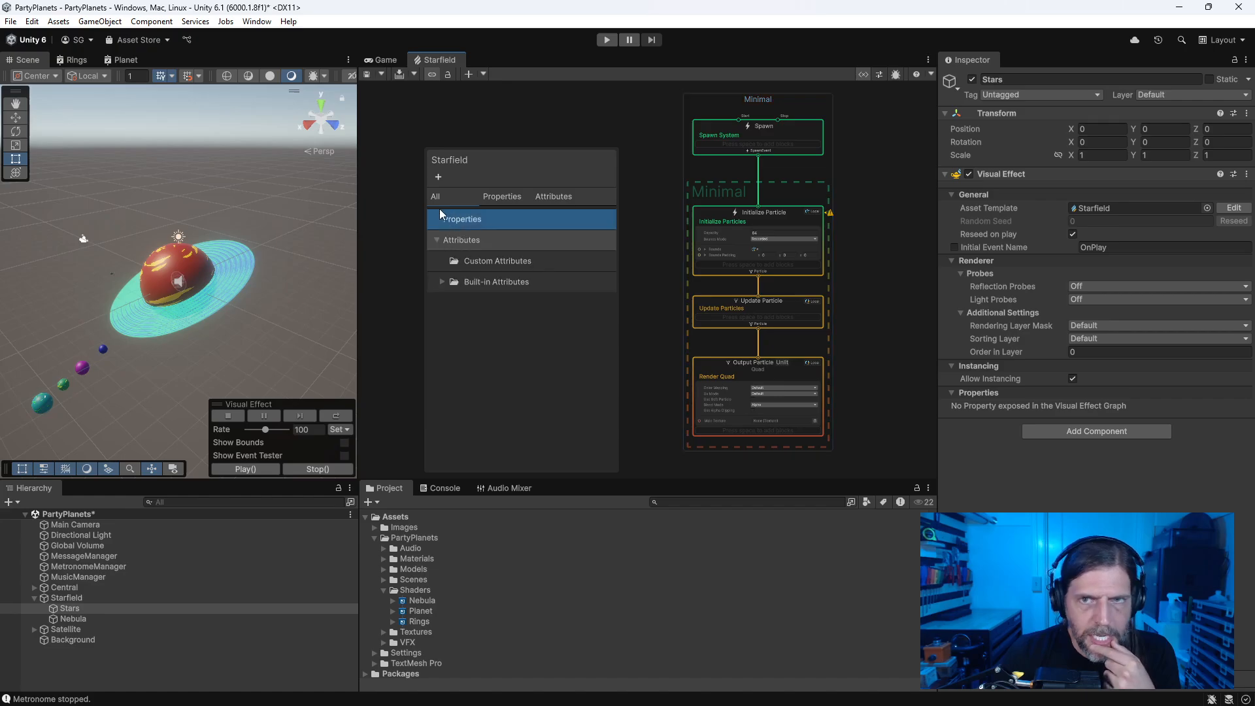
left_click_drag(549, 163, 511, 128)
left_click(881, 226)
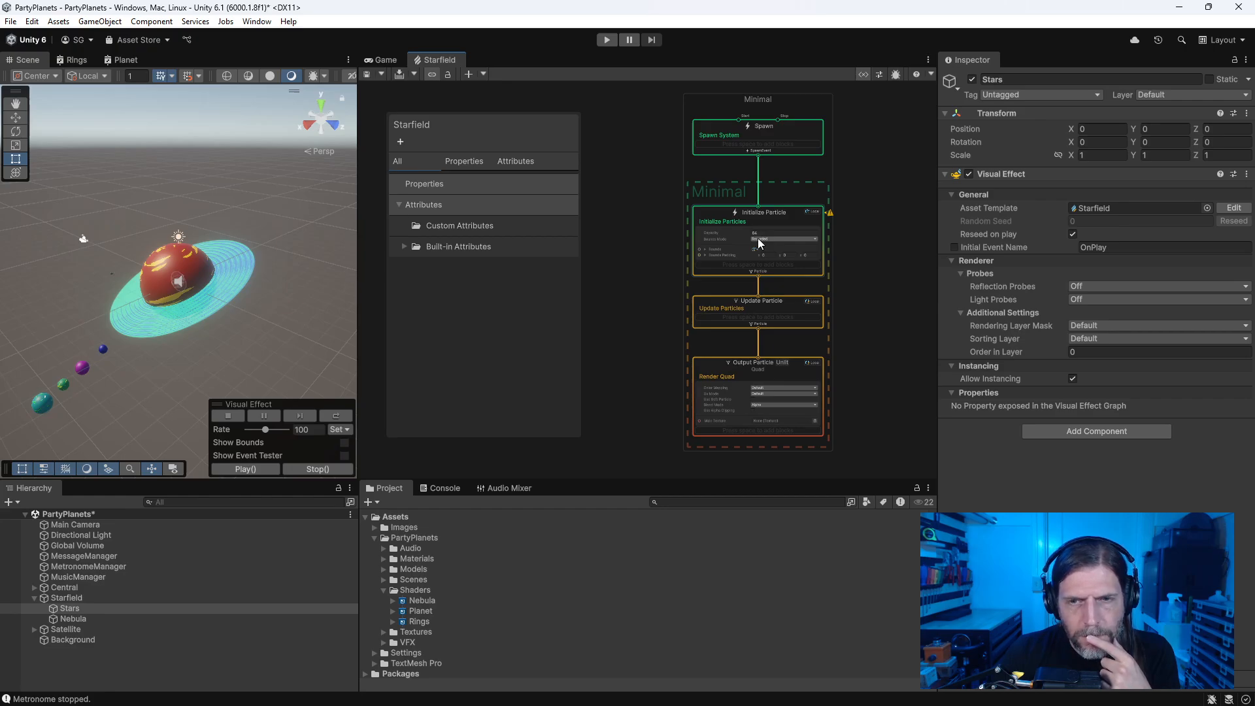
Step: Enlarge the Starfield graph area by shrinking the Project and Hierarchy area and narrowing the Scene view
scroll(759, 263, "up", 5)
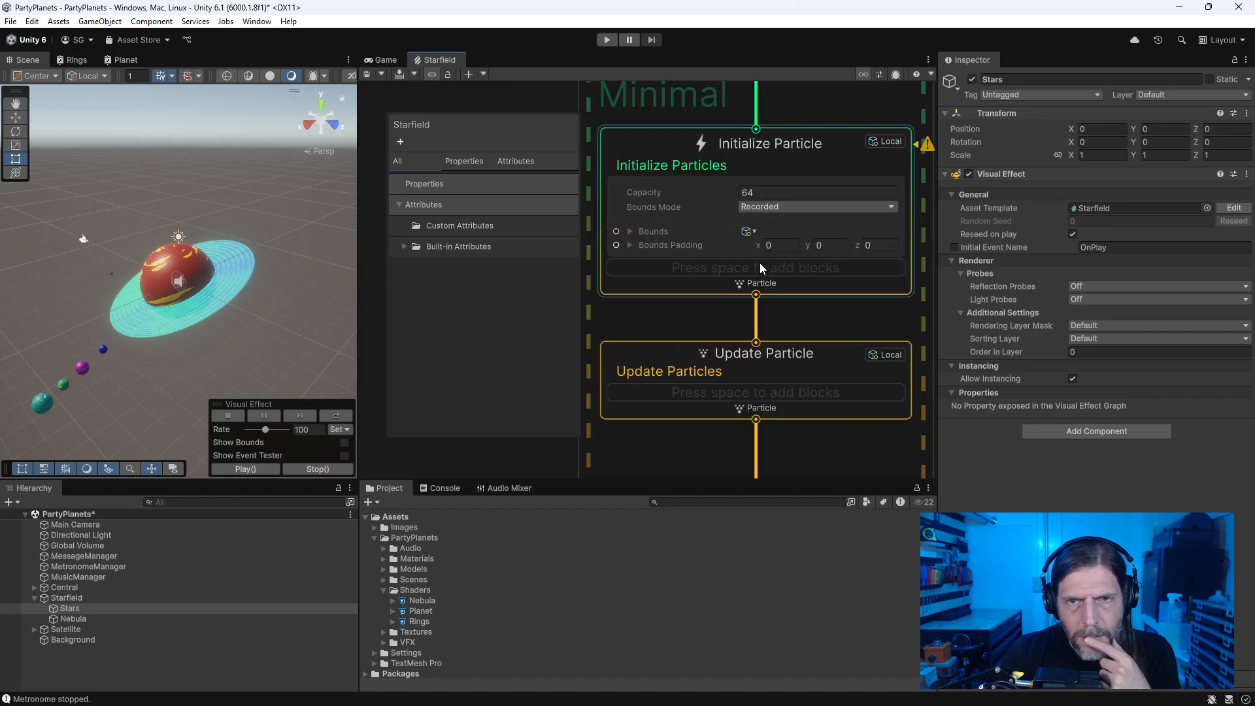
scroll(760, 263, "down", 5)
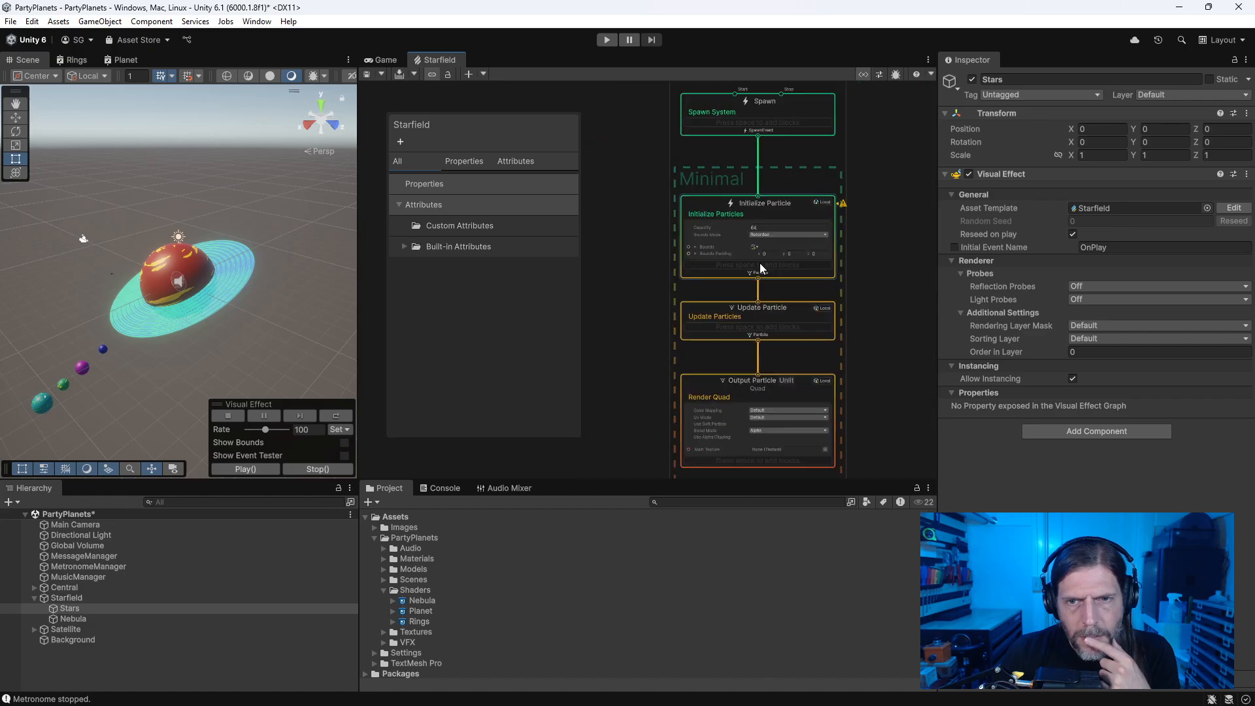
scroll(760, 262, "up", 3)
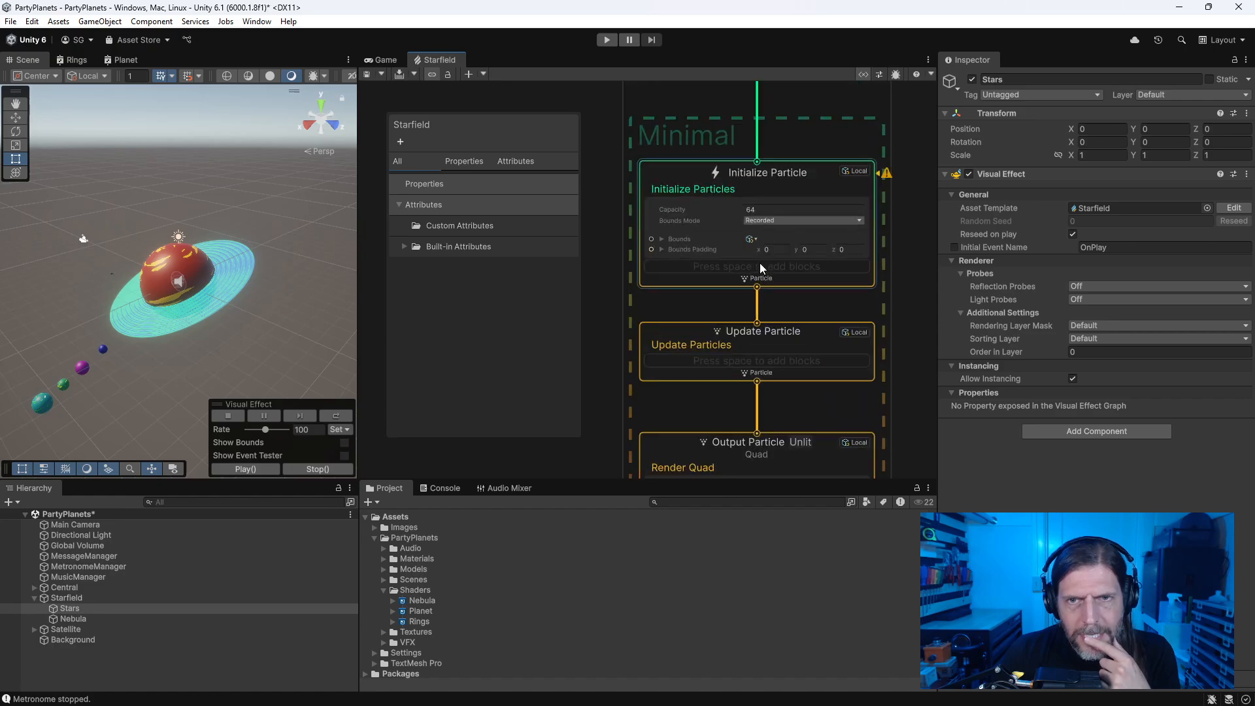
scroll(760, 263, "down", 2)
middle_click_drag(860, 425, 847, 401)
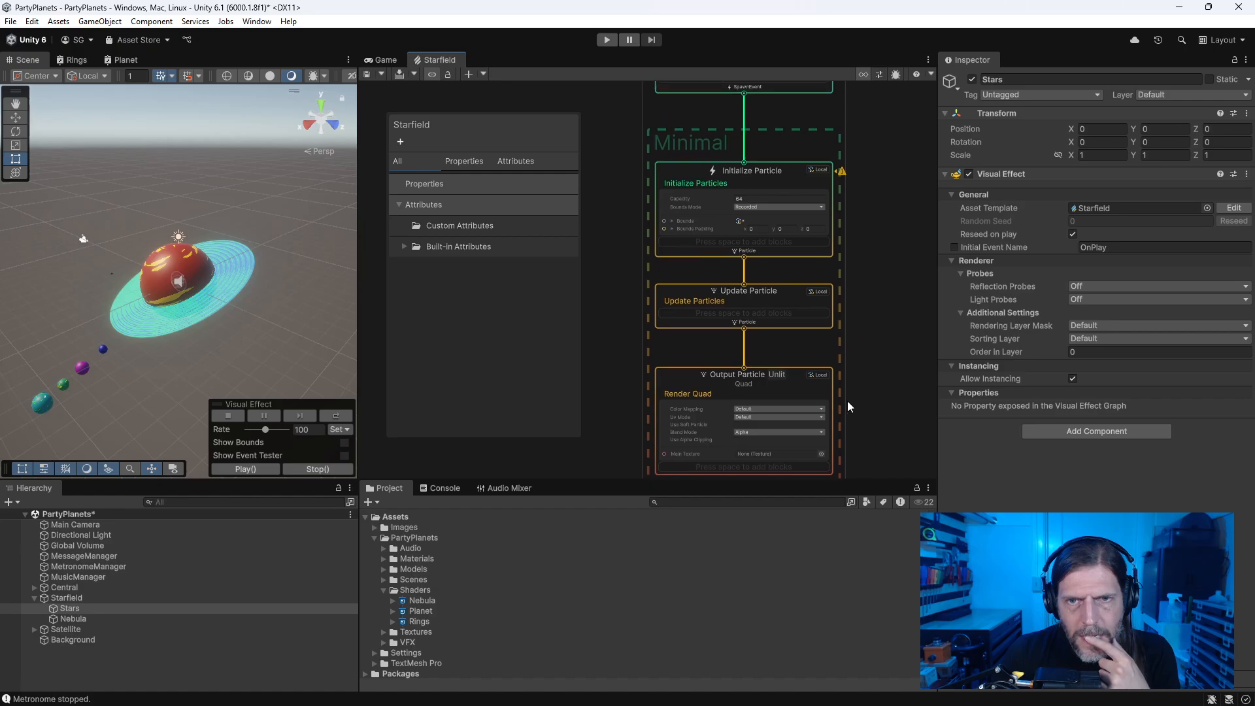
left_click_drag(869, 484, 886, 593)
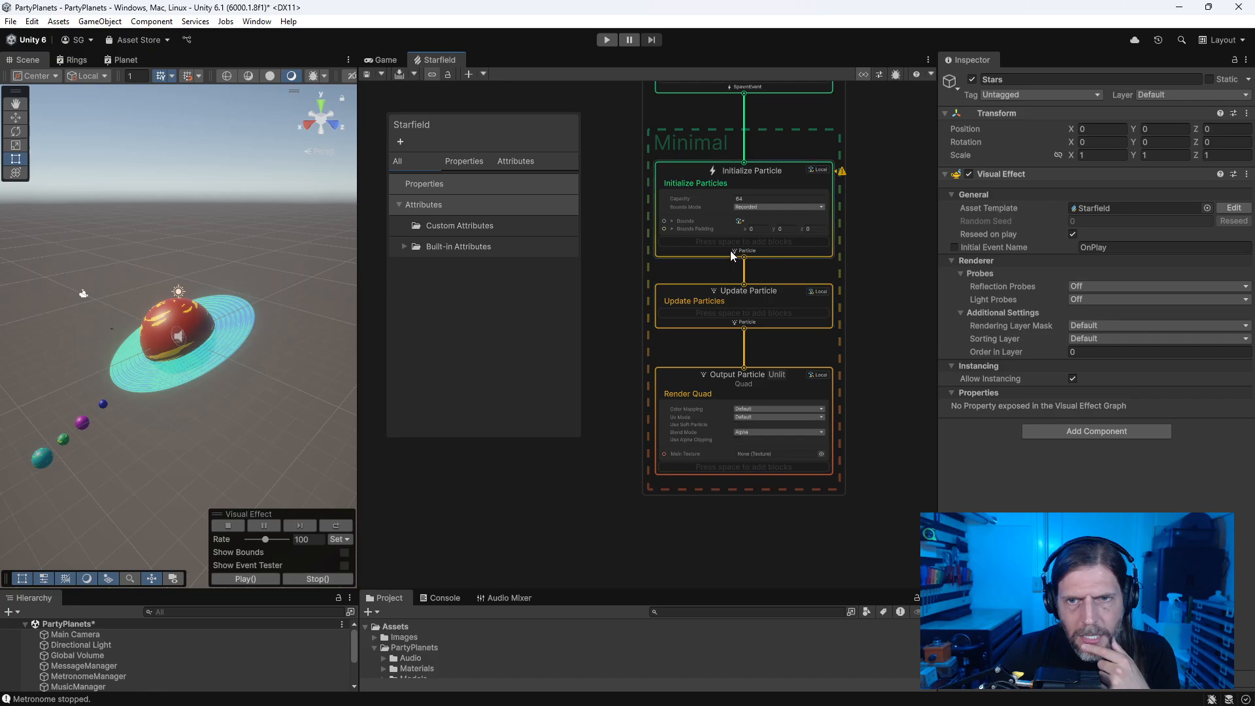
middle_click_drag(604, 237, 635, 242)
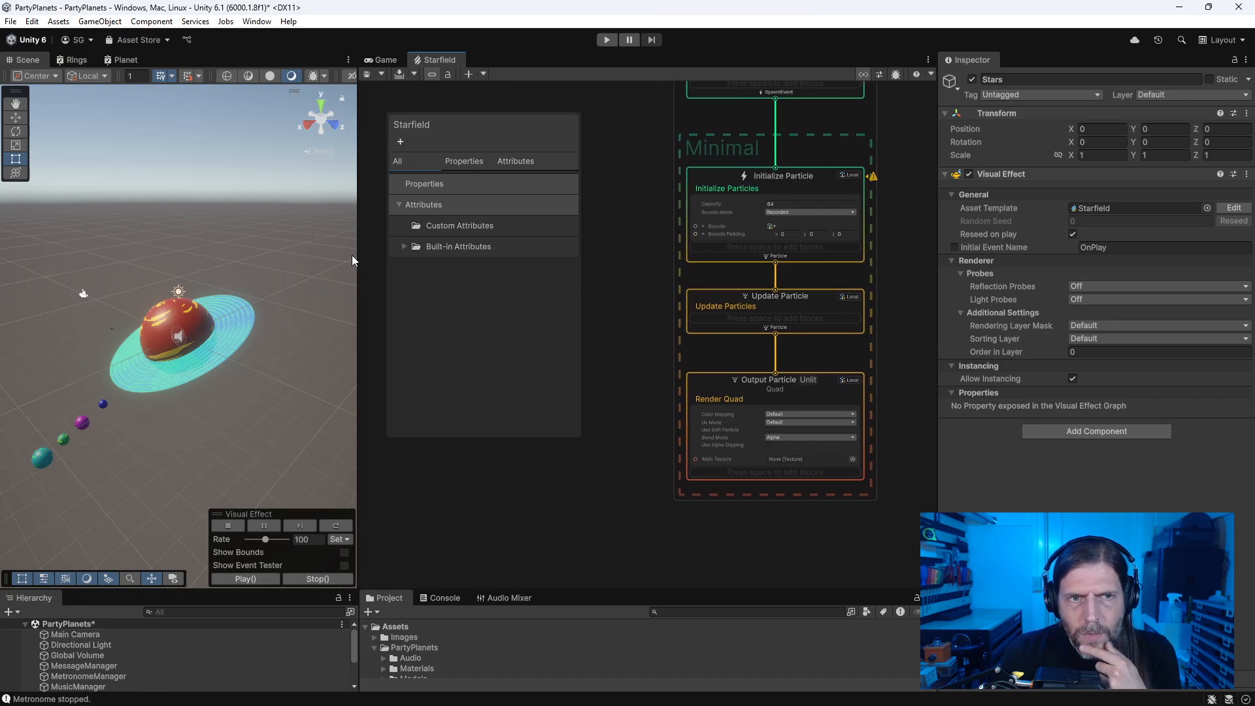
left_click_drag(357, 255, 260, 272)
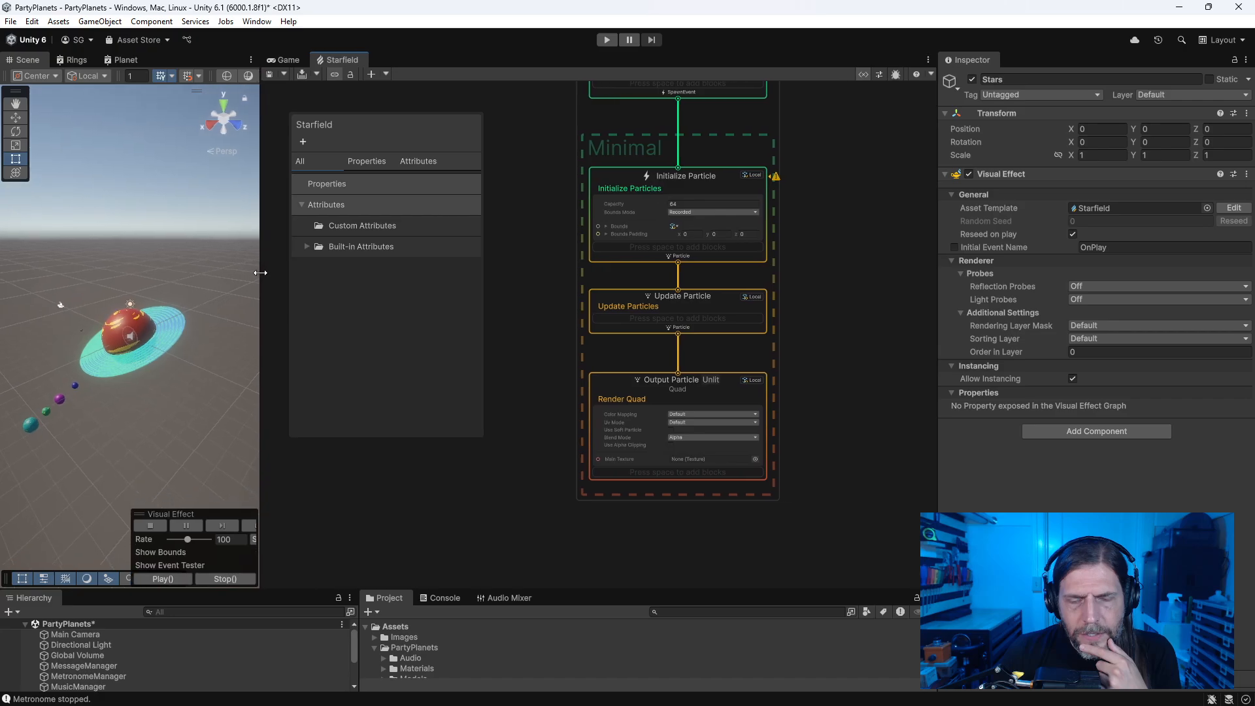
Step: Delete the Spawn, Initialize Particle, Update Particle and Output Particle contexts from the Starfield graph
middle_click_drag(555, 290, 597, 360)
left_click_drag(885, 104, 638, 491)
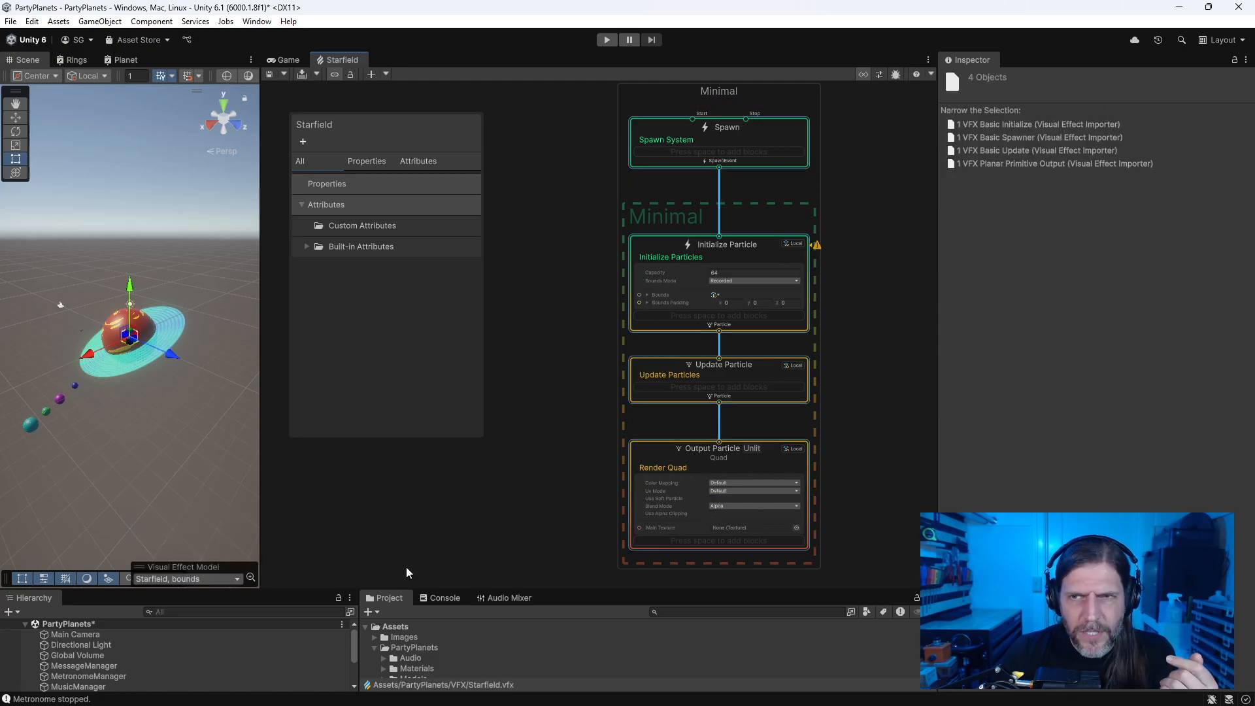
key("Delete")
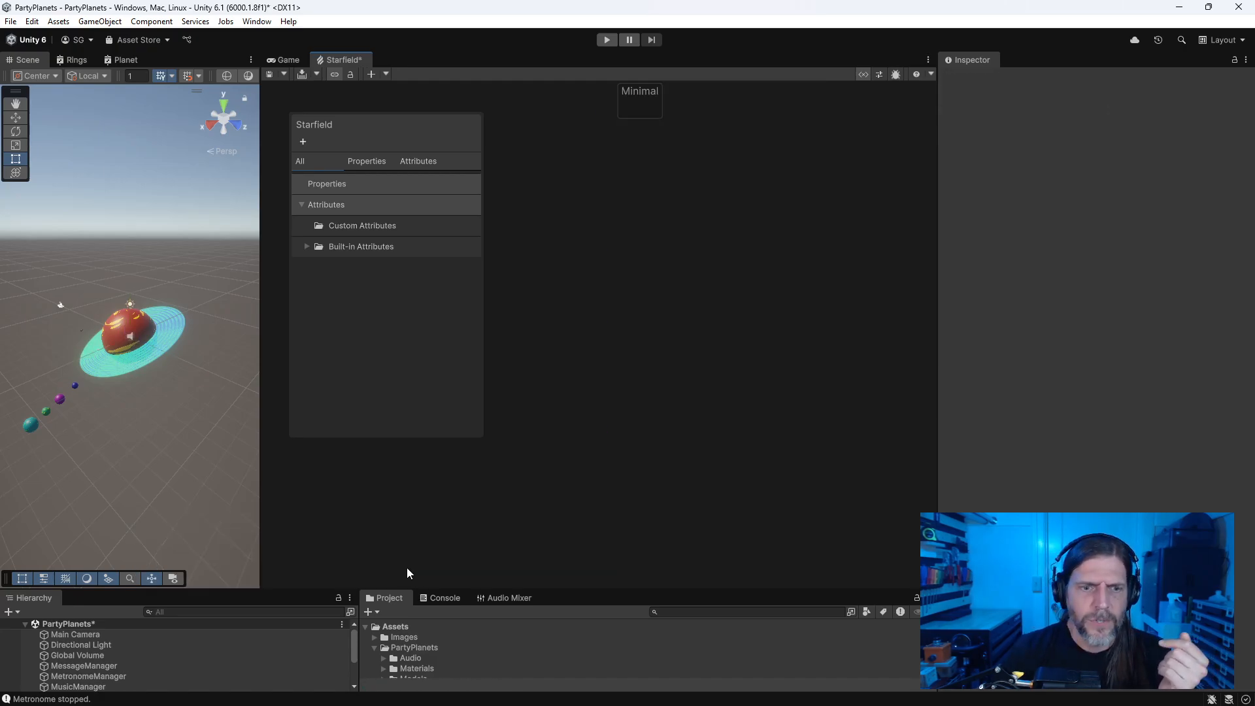
Step: Make room for the project assets and delete the Starfield visual effect asset from the VFX folder
left_click_drag(600, 590, 606, 445)
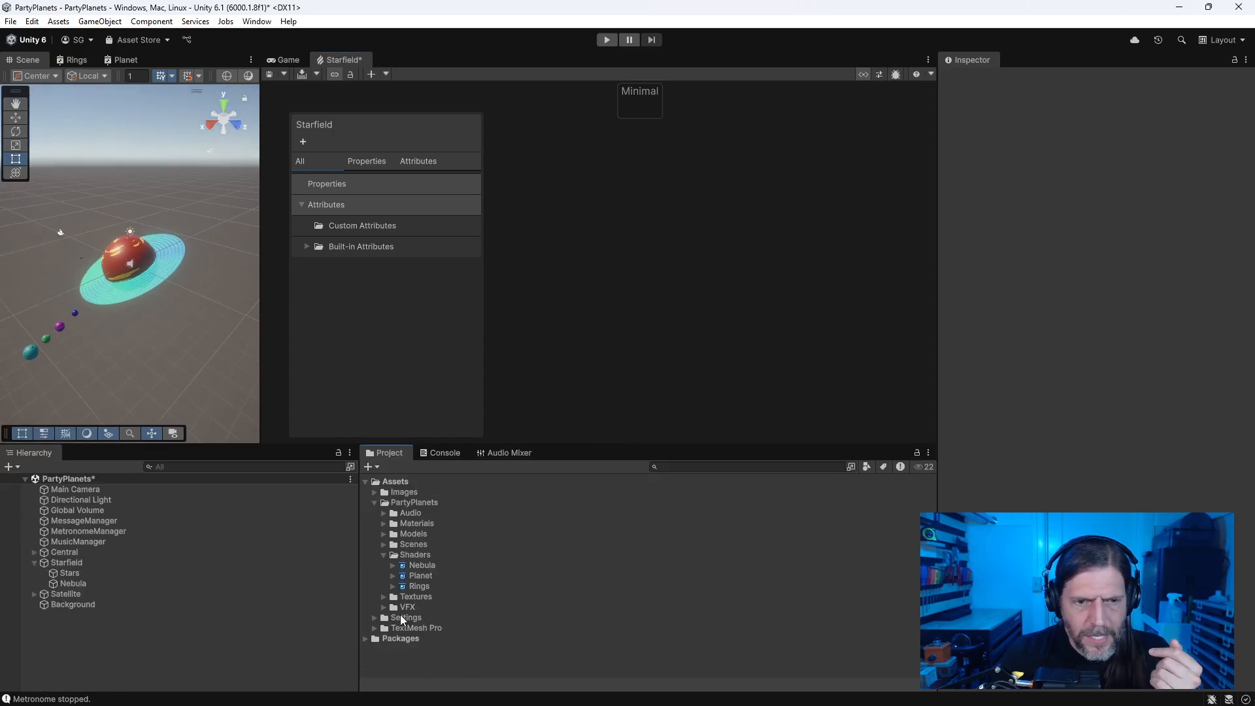
left_click(383, 607)
left_click(414, 614)
right_click(415, 614)
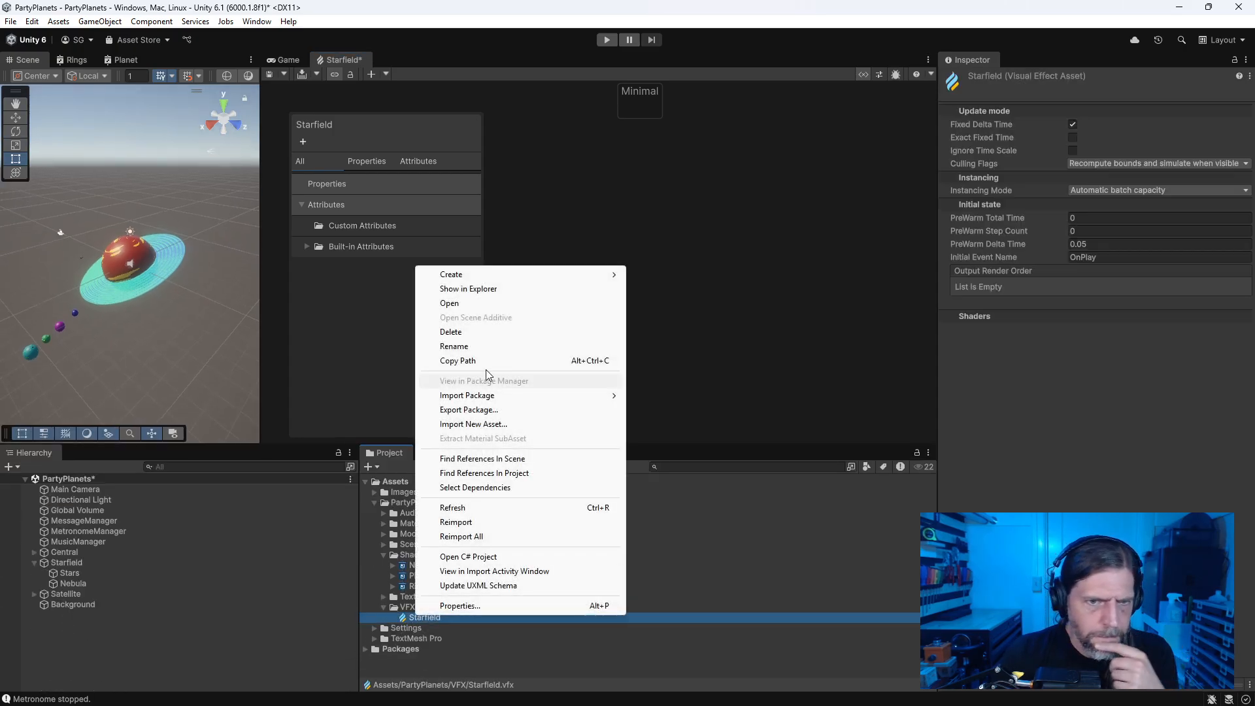
left_click(465, 332)
left_click(648, 382)
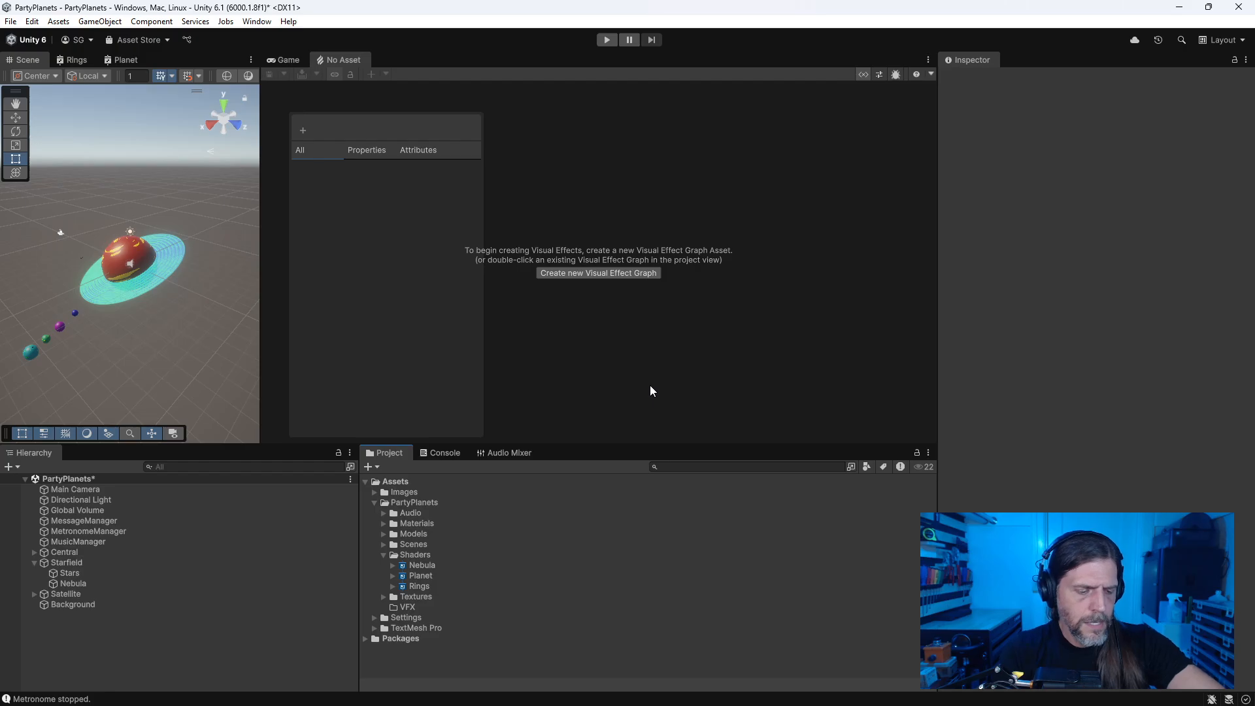
Step: Compare the default VFX templates and create a new visual effect asset for the Stars object from the Simple Loop template
left_click(70, 573)
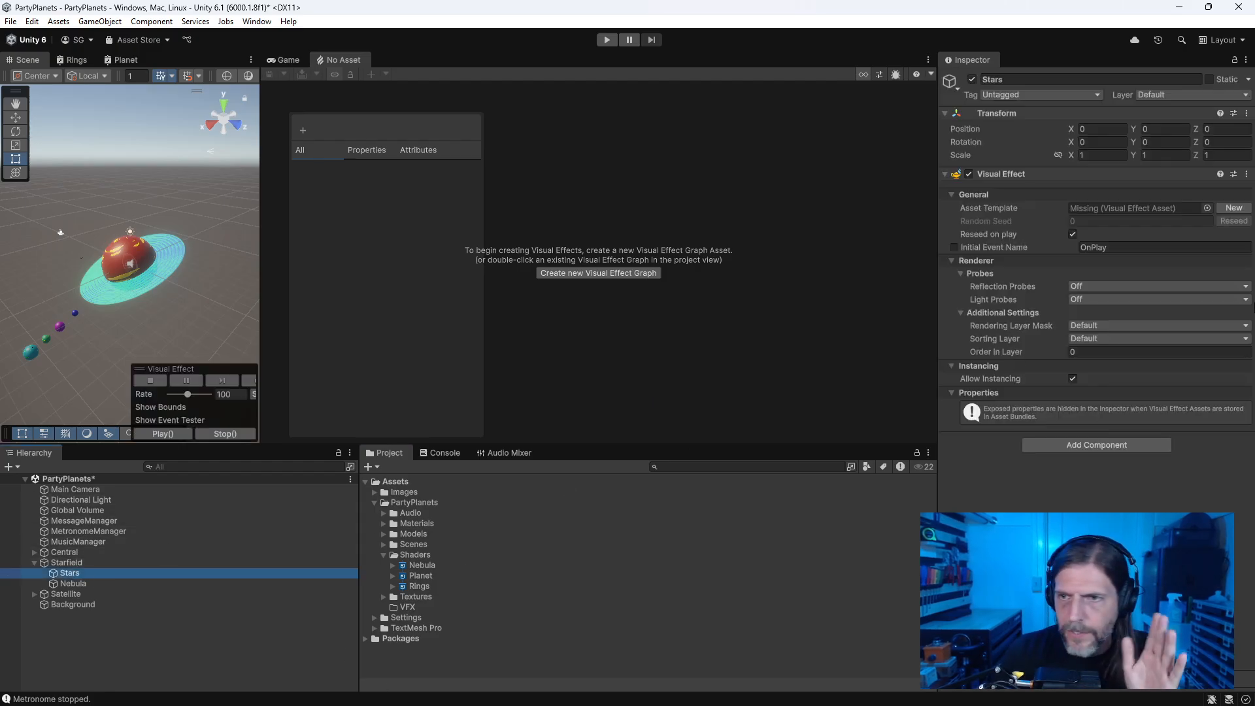
left_click(1238, 212)
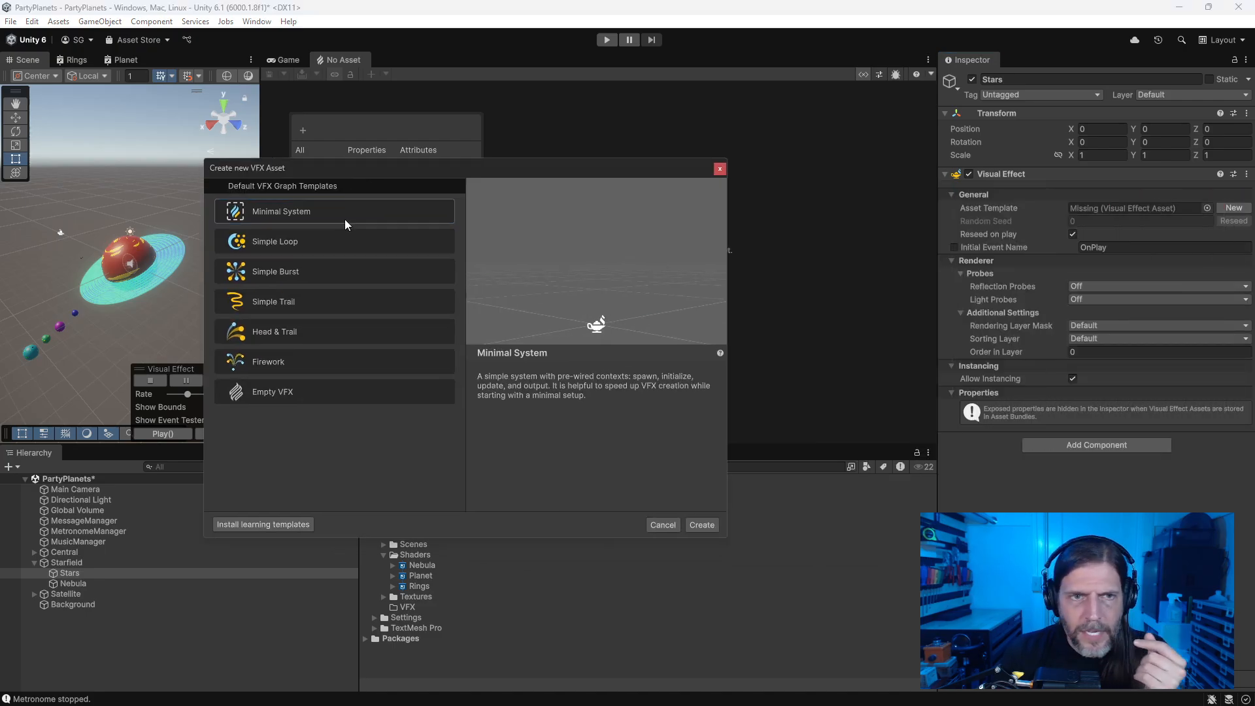
left_click(342, 271)
key("Up")
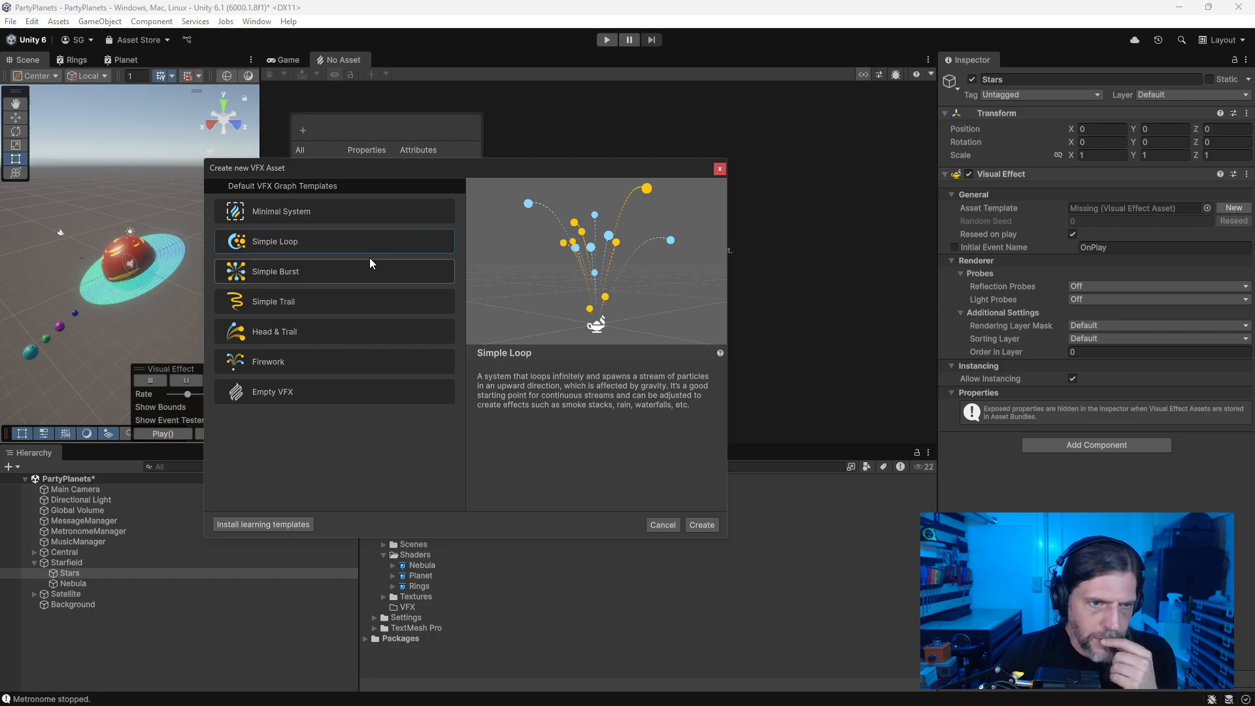
left_click(347, 214)
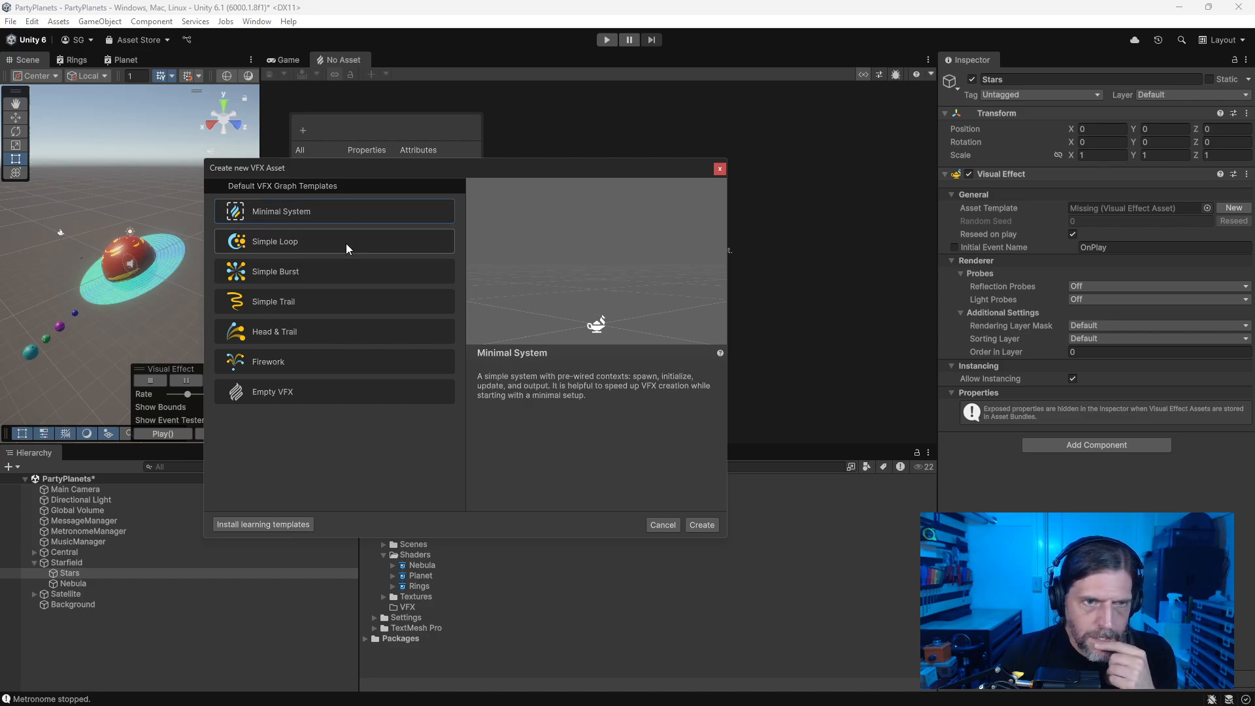
left_click(347, 243)
left_click(345, 270)
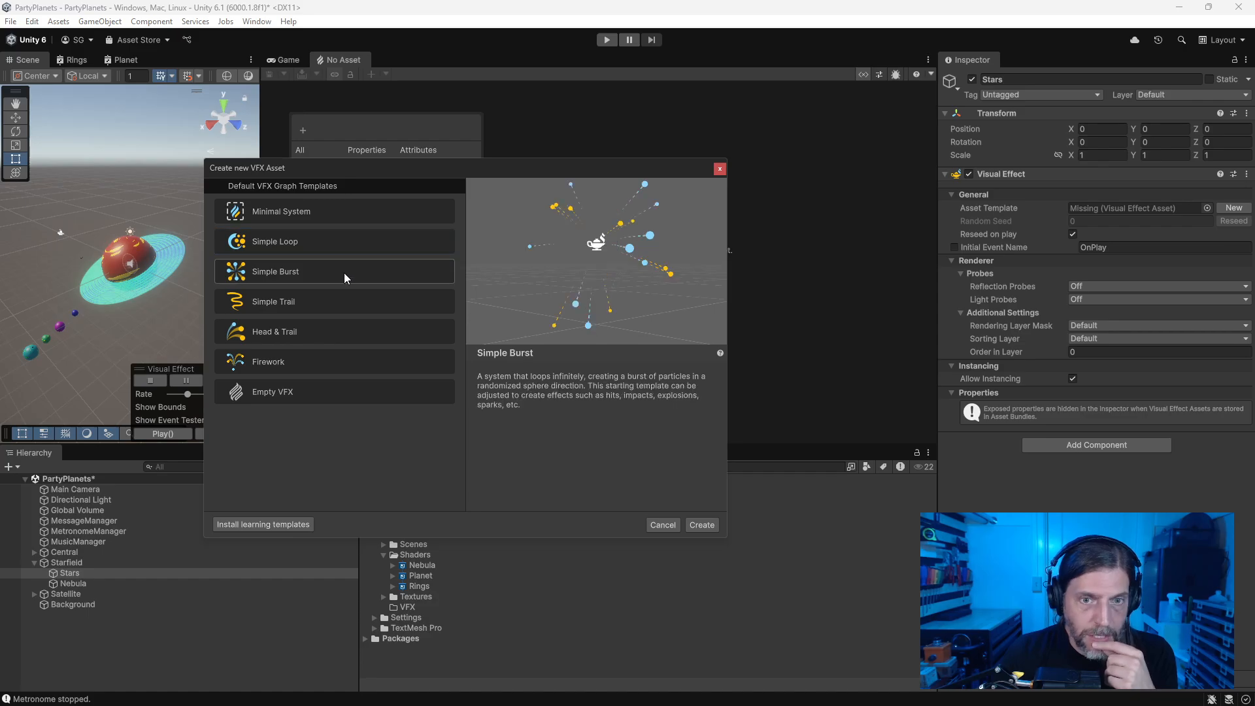
left_click(362, 241)
left_click(701, 525)
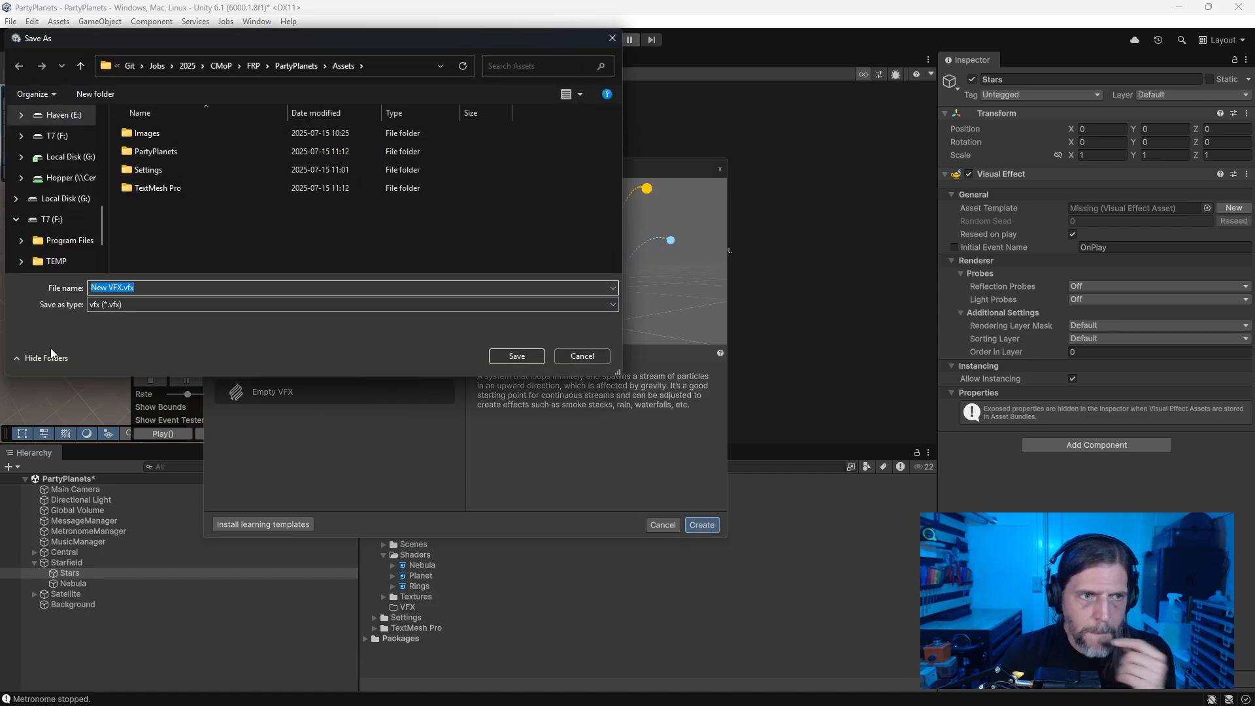
Step: Save the new visual effect asset as Starfield.vfx in the VFX folder inside PartyPlanets
double_click(164, 152)
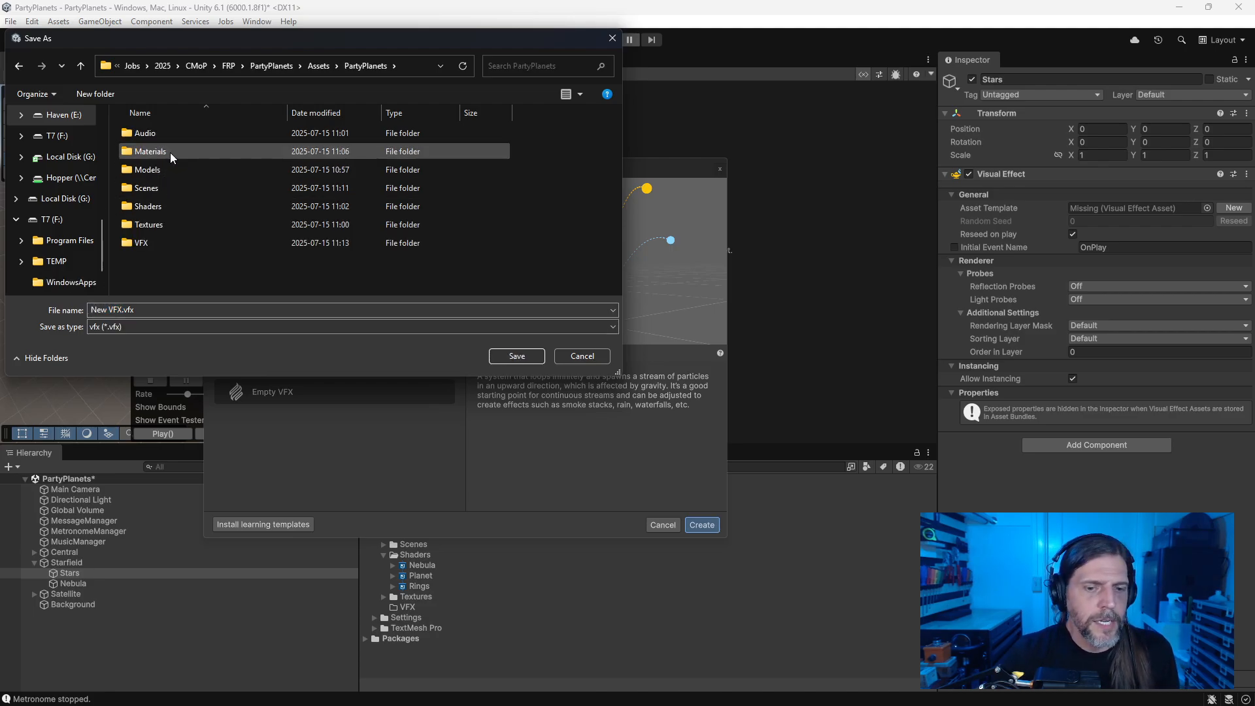
double_click(141, 243)
left_click(129, 310)
type("St")
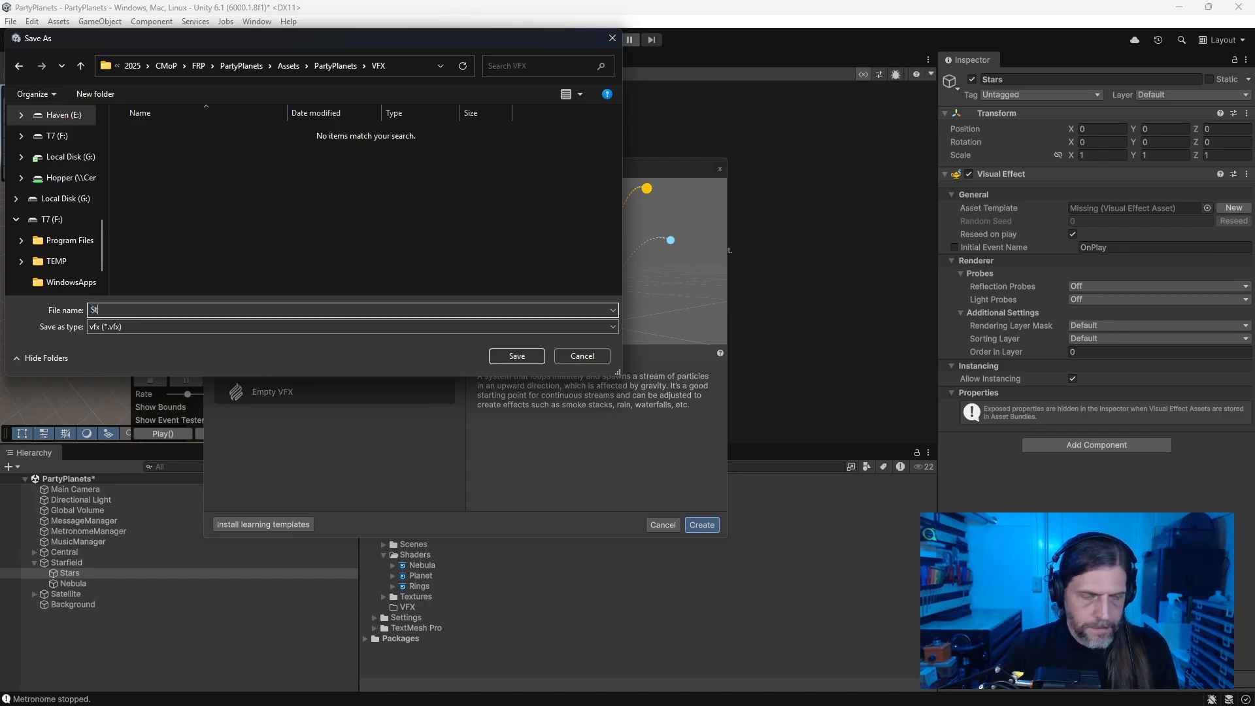
type("arField.vfx")
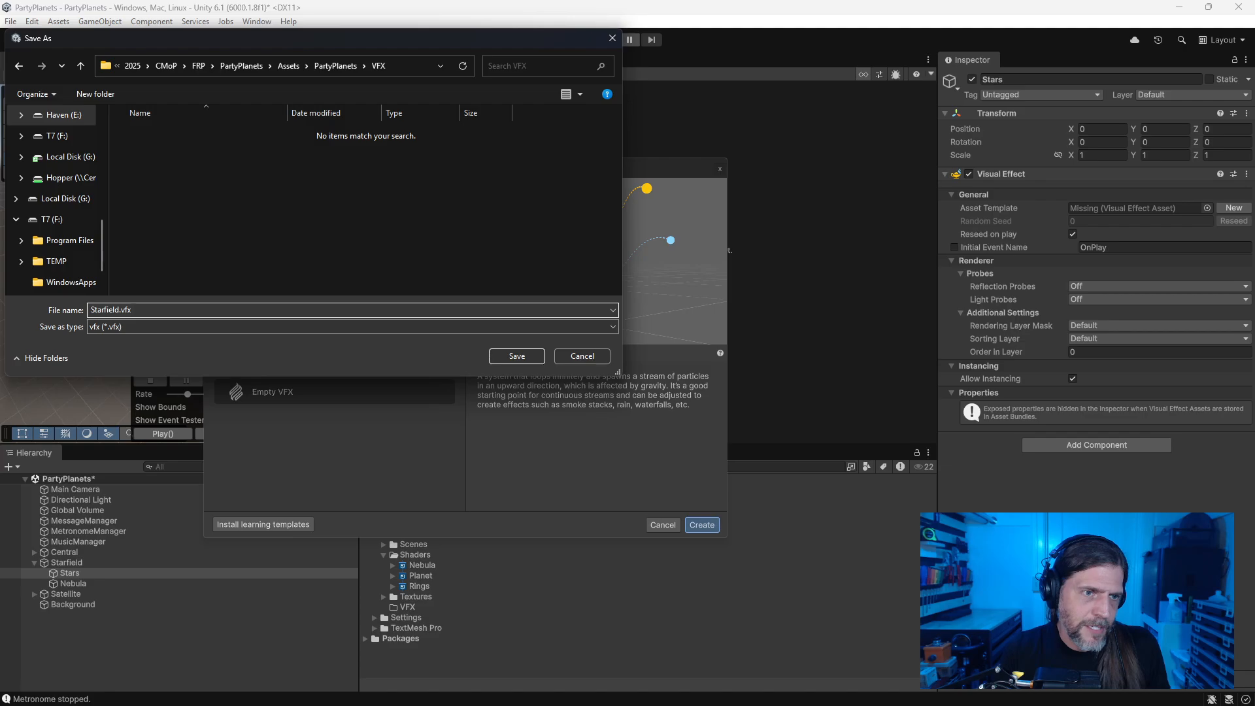
key("Return")
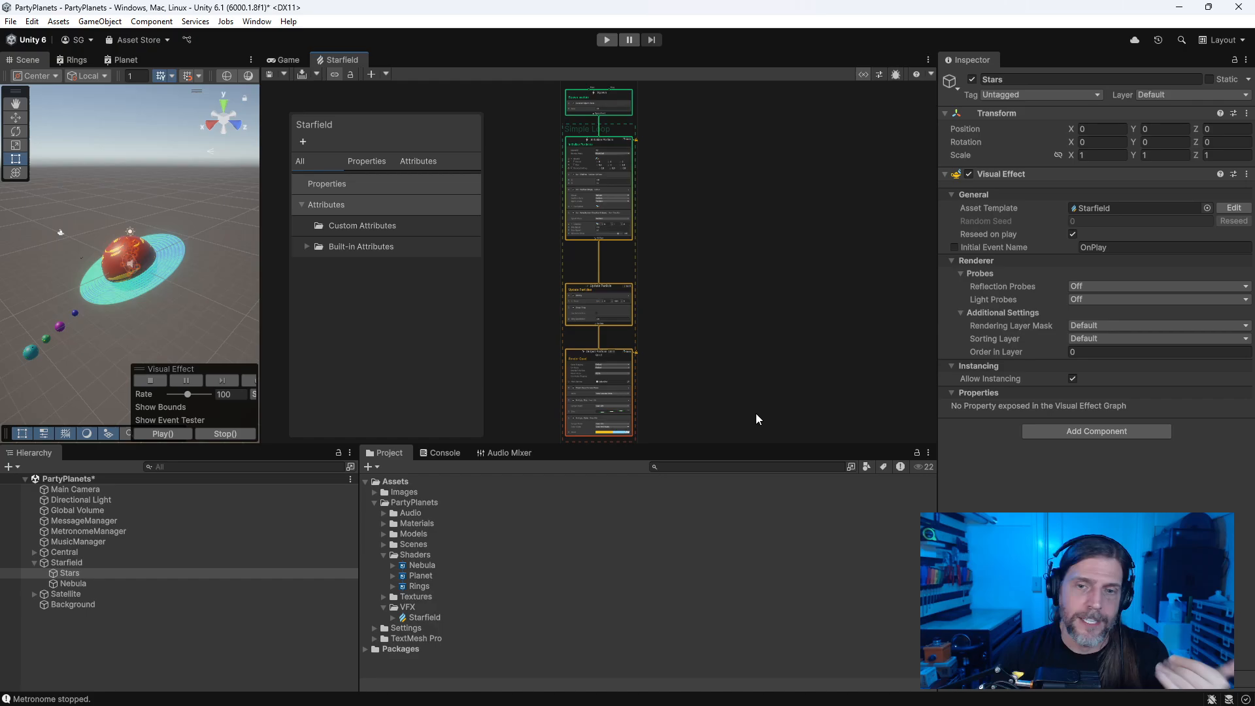
Step: Make the Starfield graph area taller by shrinking the Project and Hierarchy area, and widen the Scene view
left_click_drag(758, 444, 787, 497)
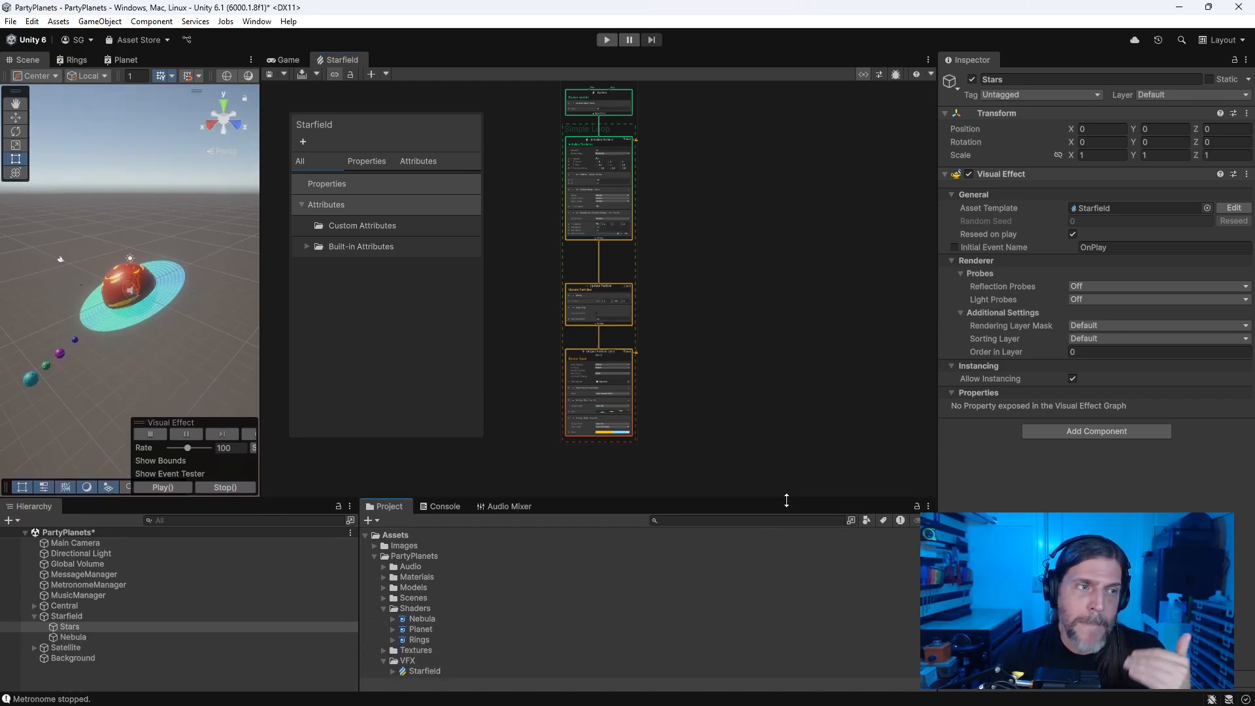
middle_click_drag(689, 245, 717, 268)
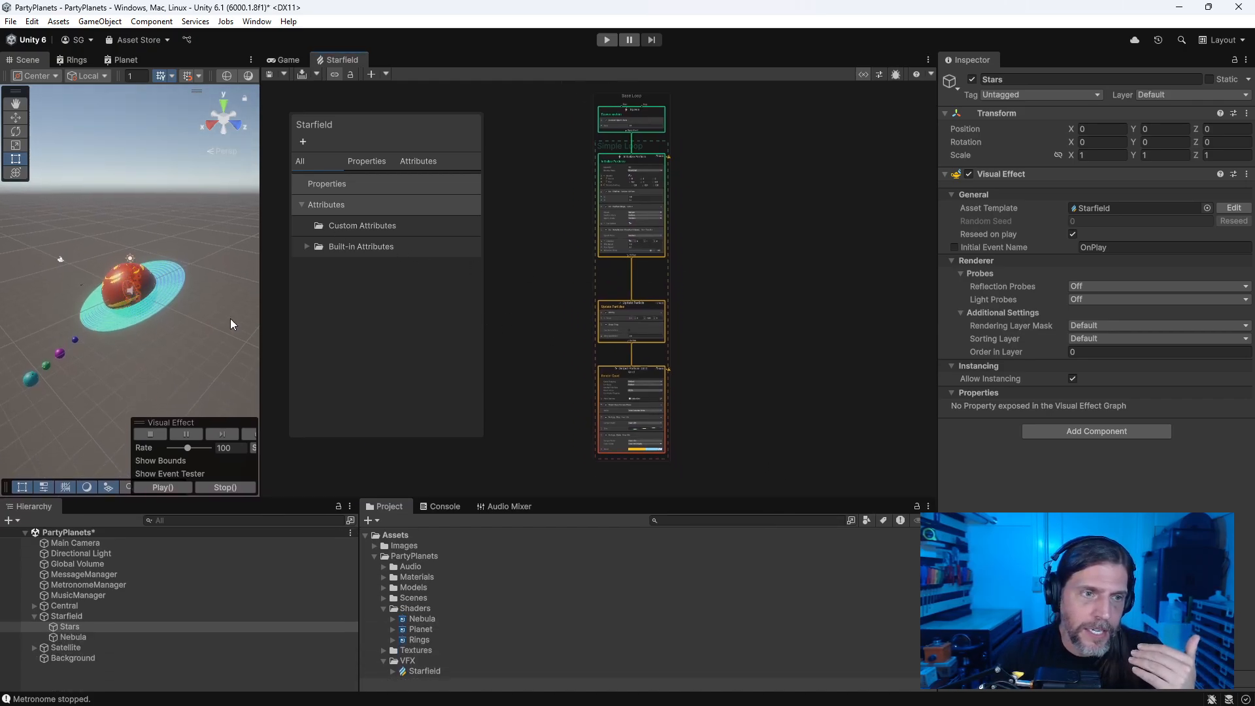
left_click_drag(262, 301, 312, 301)
Step: Expand the Arc Sphere of the Set Position Shape block in Initialize Particle and set the sphere radius to 5
scroll(759, 221, "up", 5)
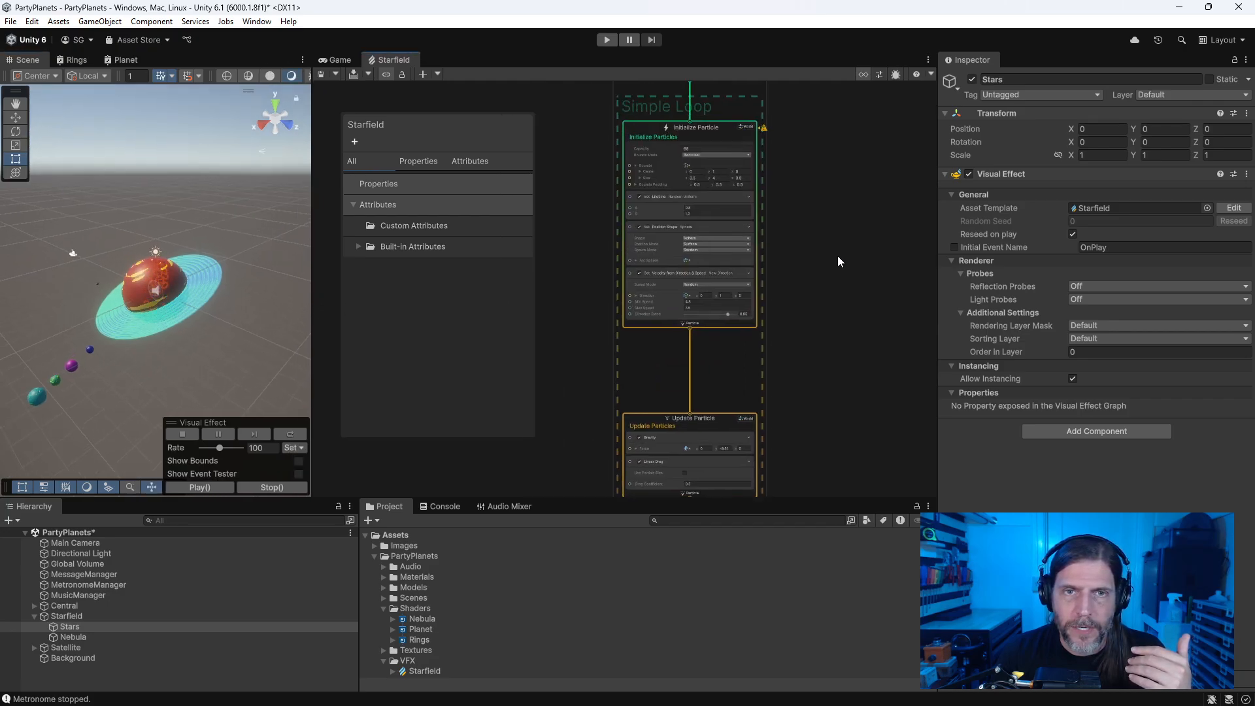
scroll(780, 259, "up", 5)
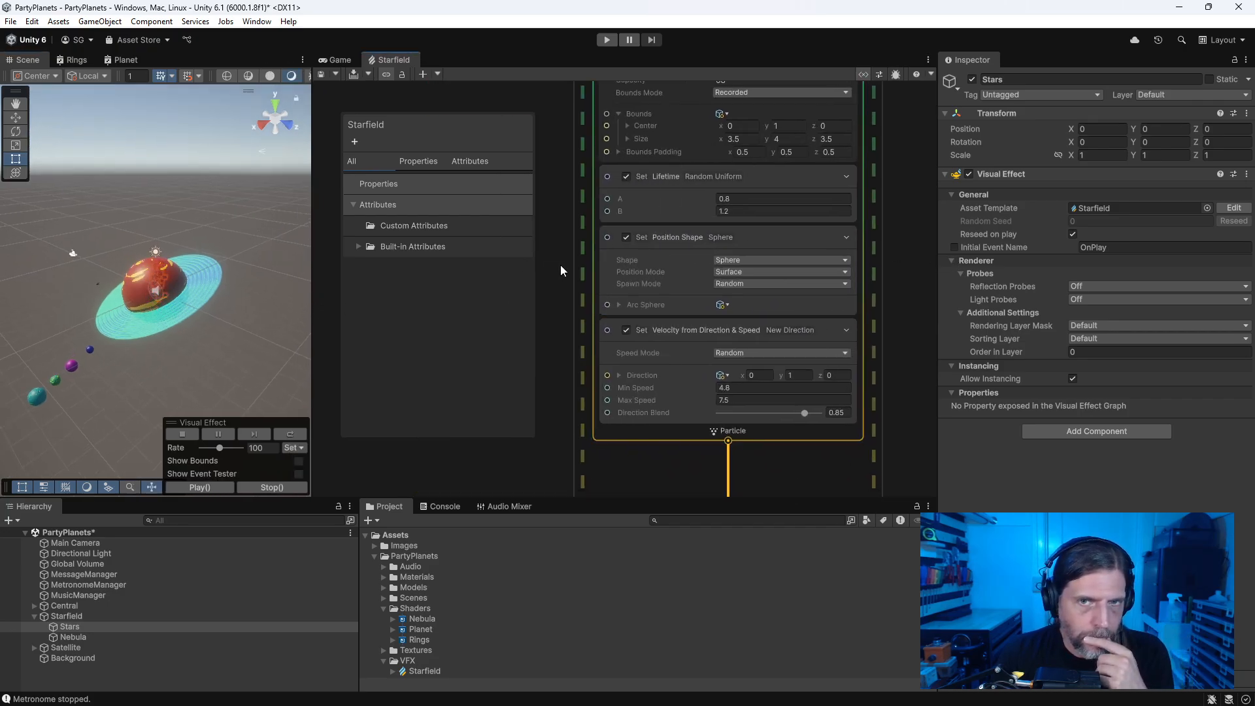
scroll(559, 264, "down", 2)
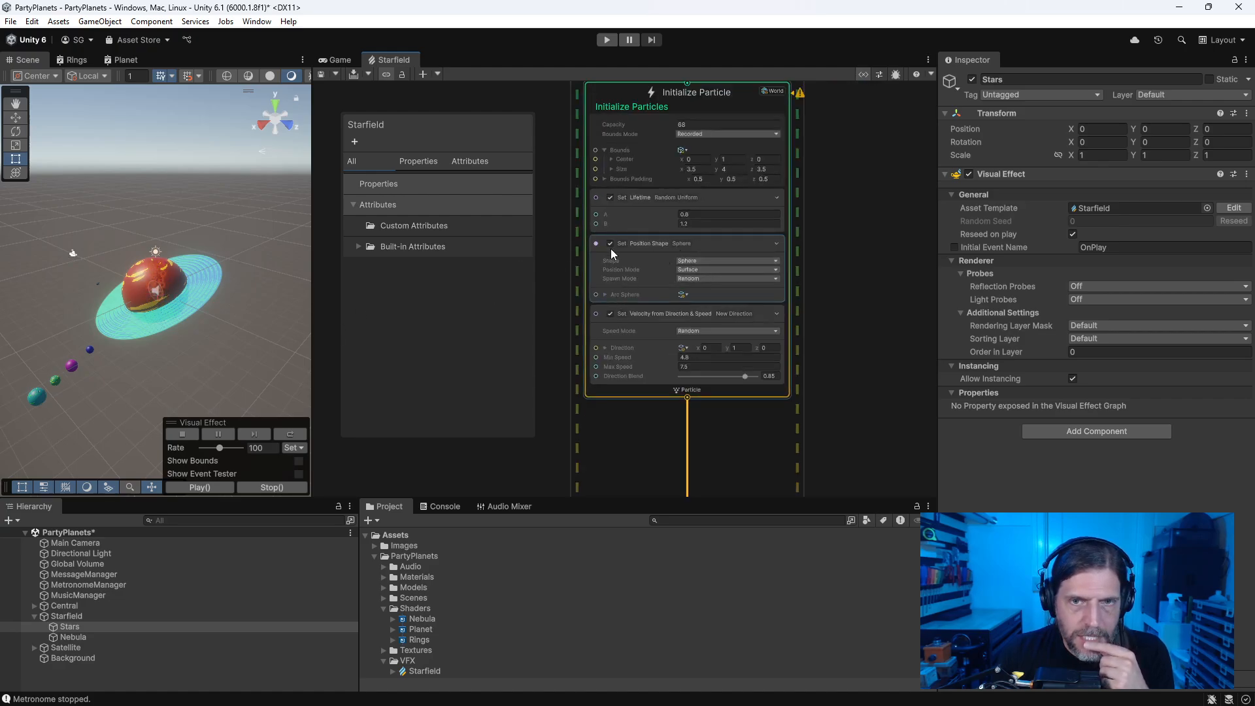
left_click(605, 294)
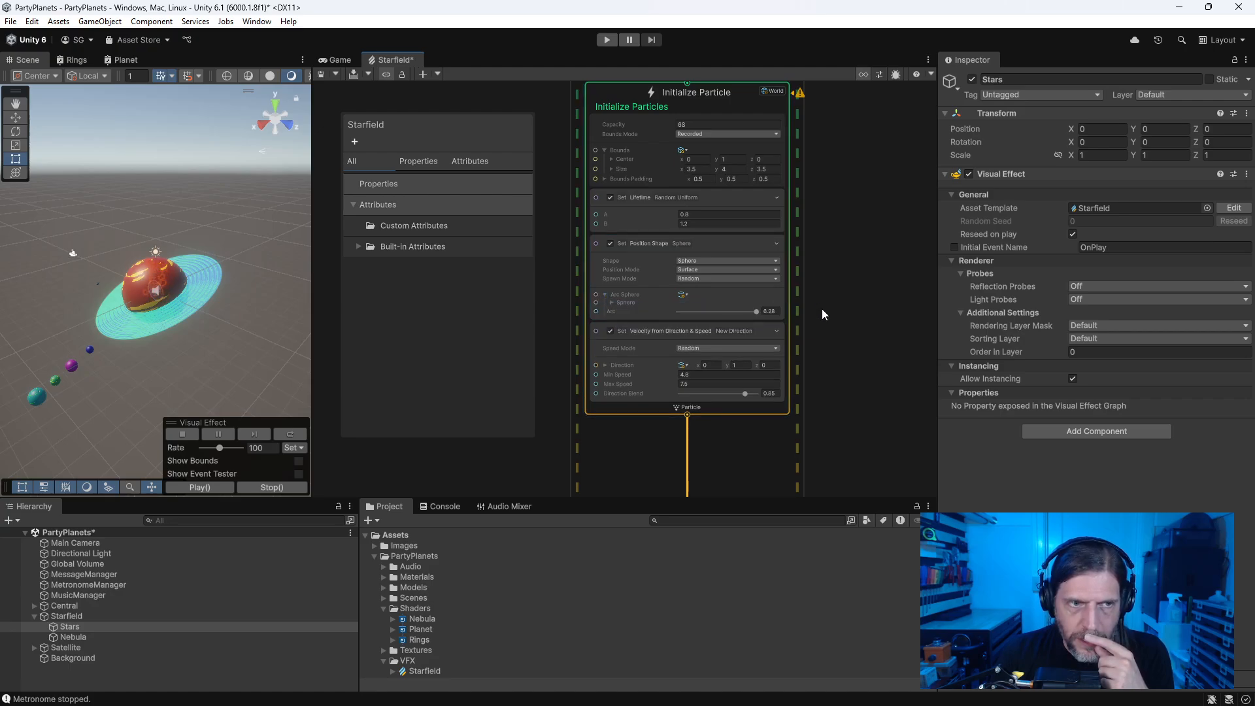
left_click(611, 302)
left_click(706, 319)
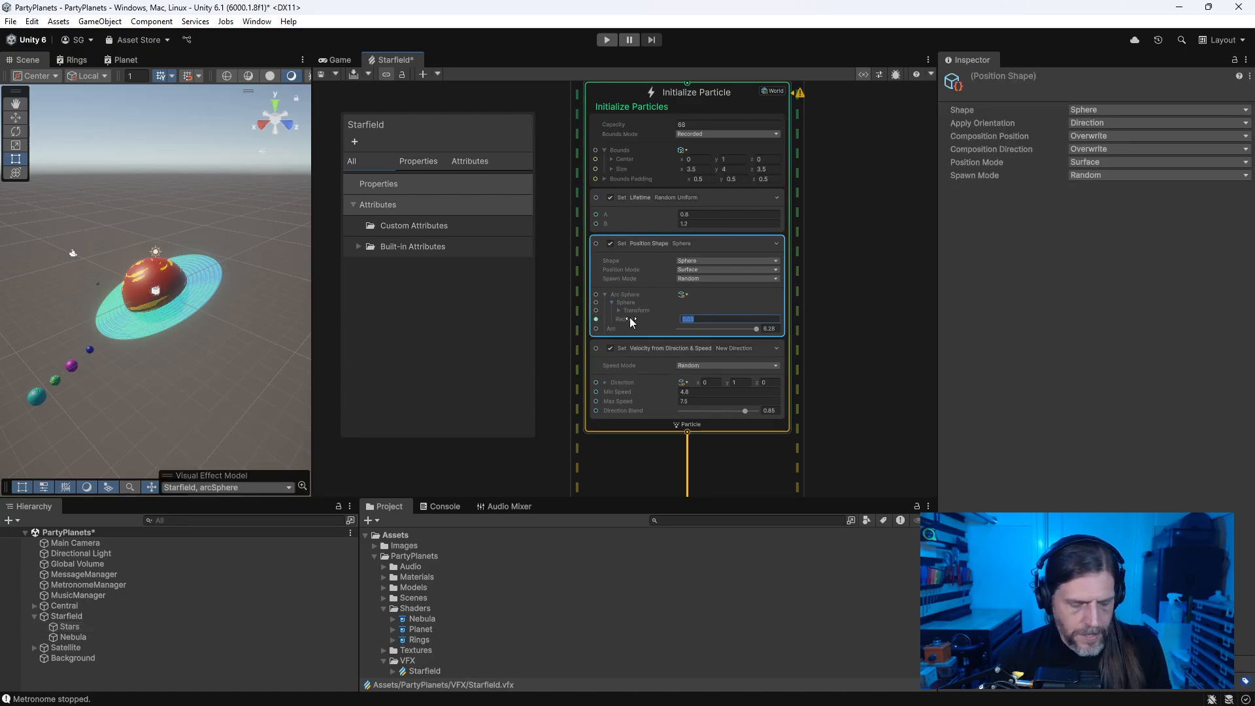
type("1")
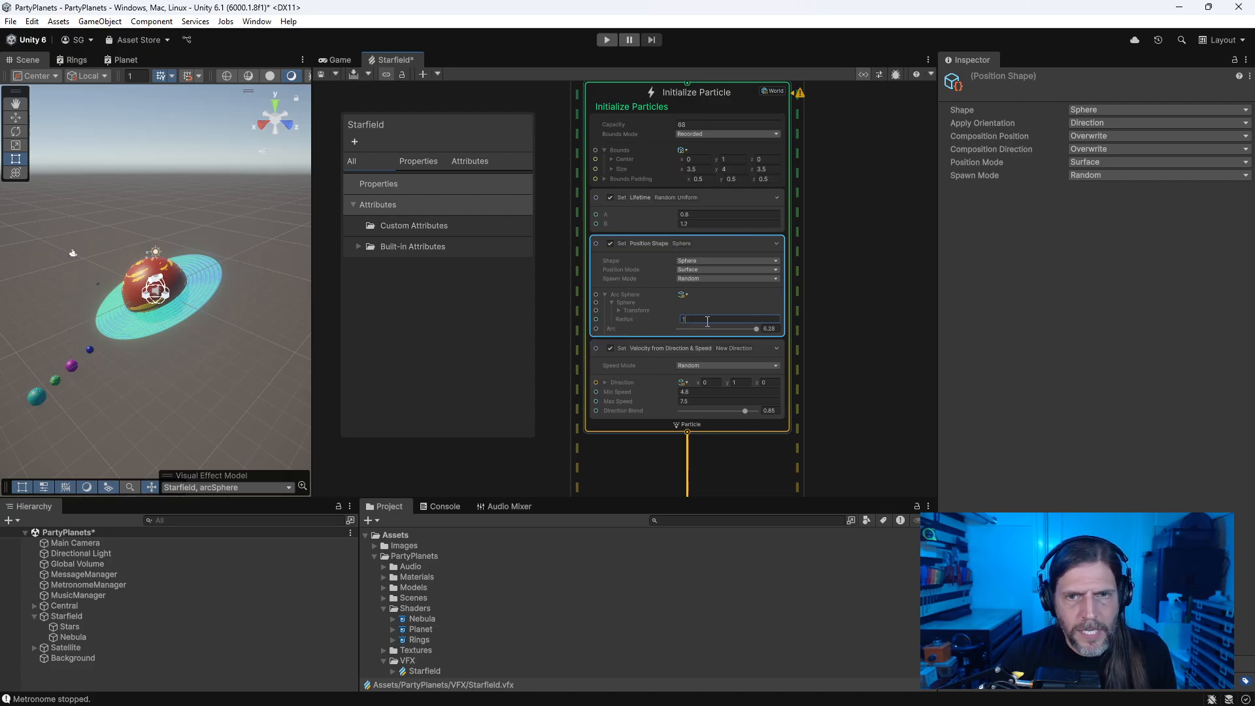
type("5")
key("Return")
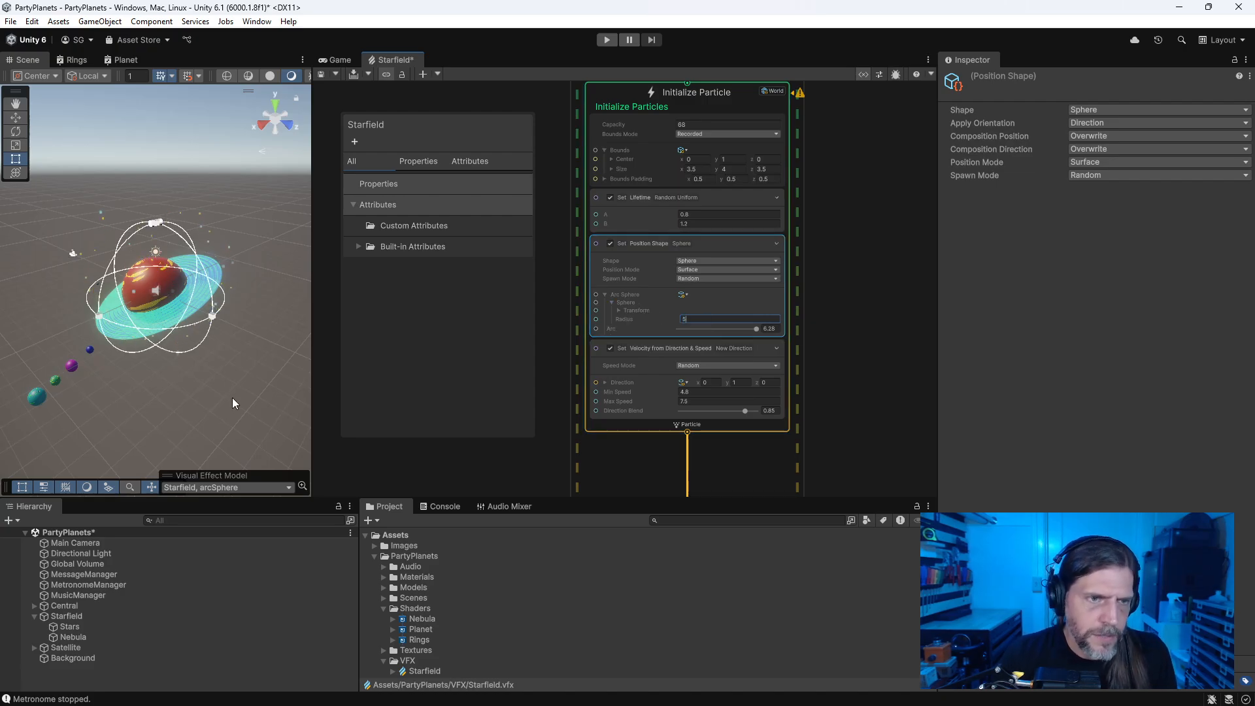
Step: Dock the Starfield graph with the Scene view next to the Game view, and give the graph more width and height
left_click_drag(391, 59, 230, 61)
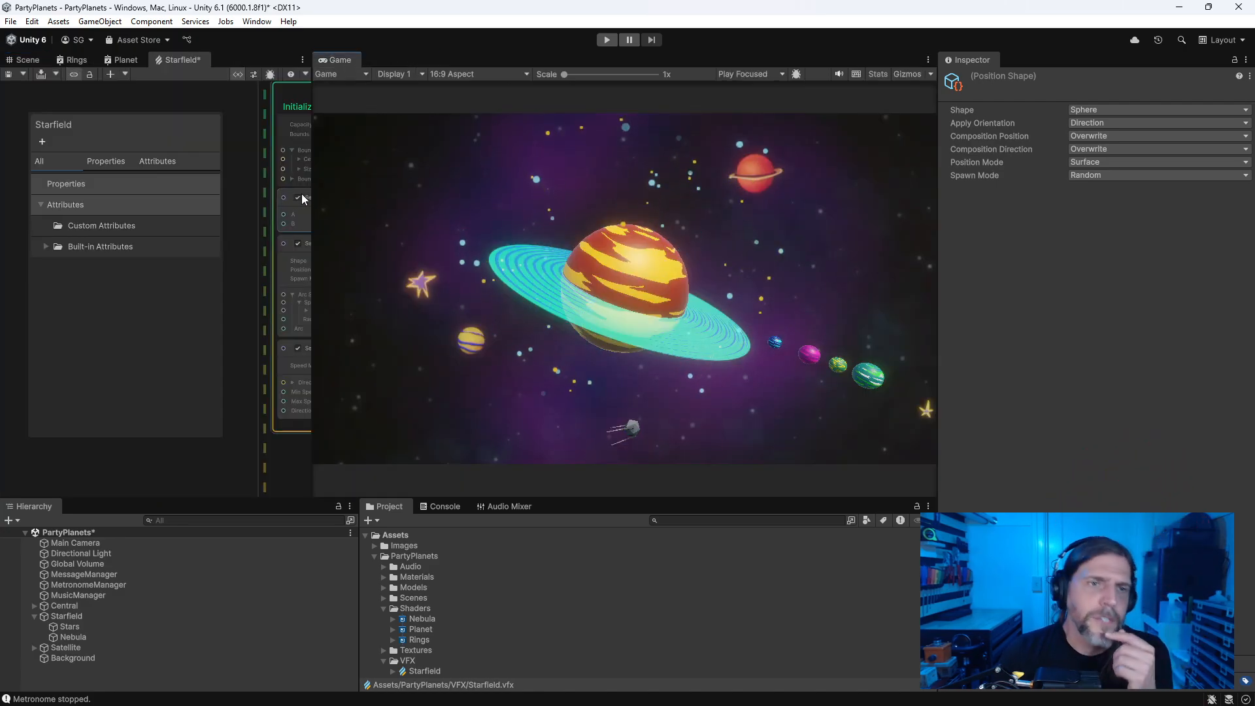
left_click_drag(312, 210, 494, 211)
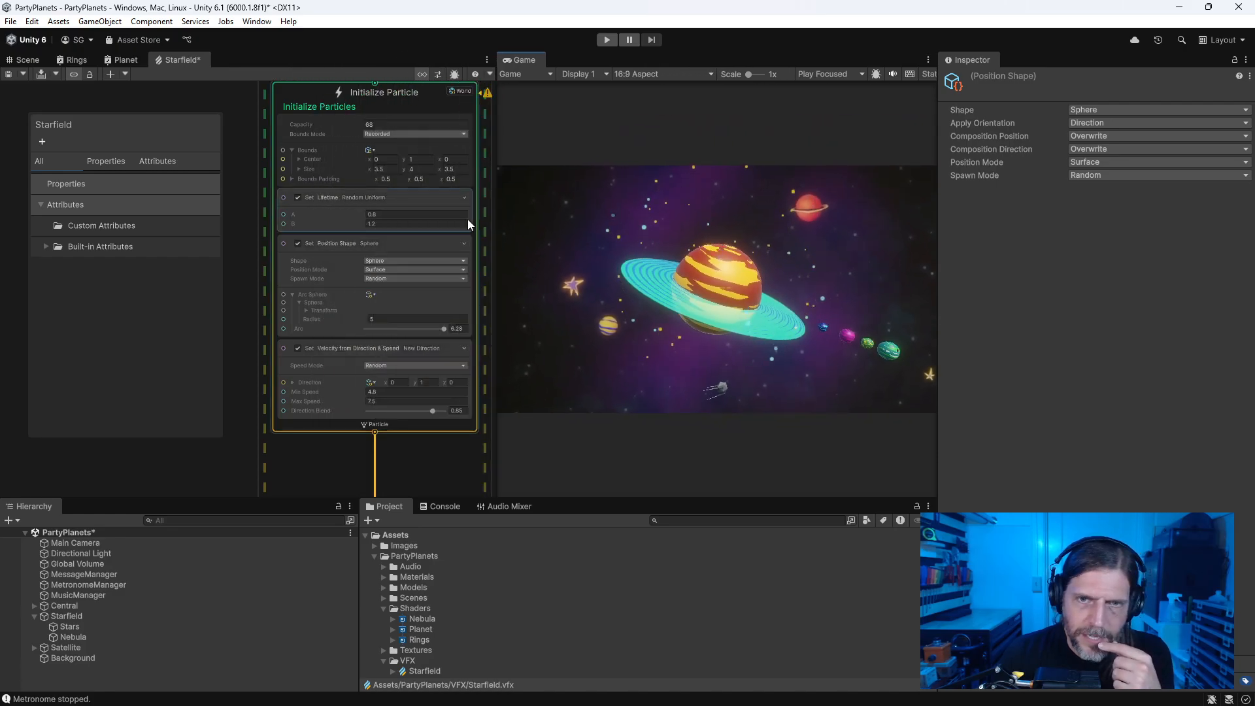
middle_click_drag(226, 473, 197, 432)
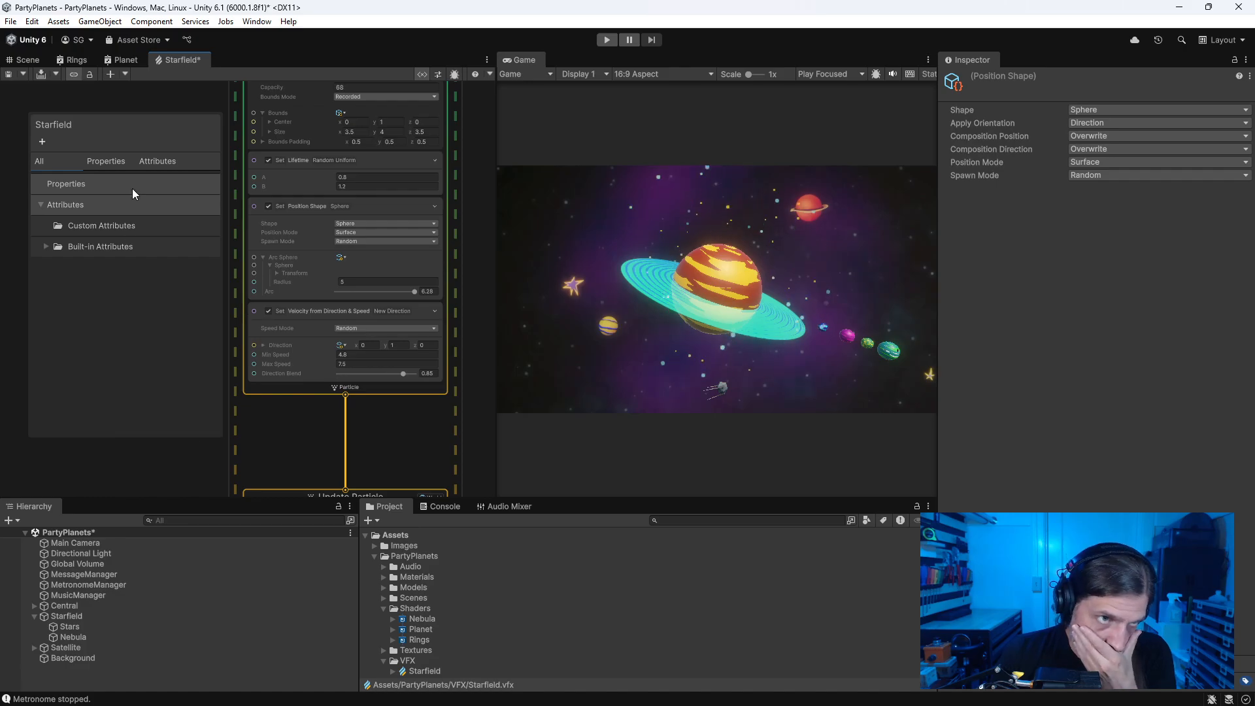
left_click_drag(495, 450, 552, 484)
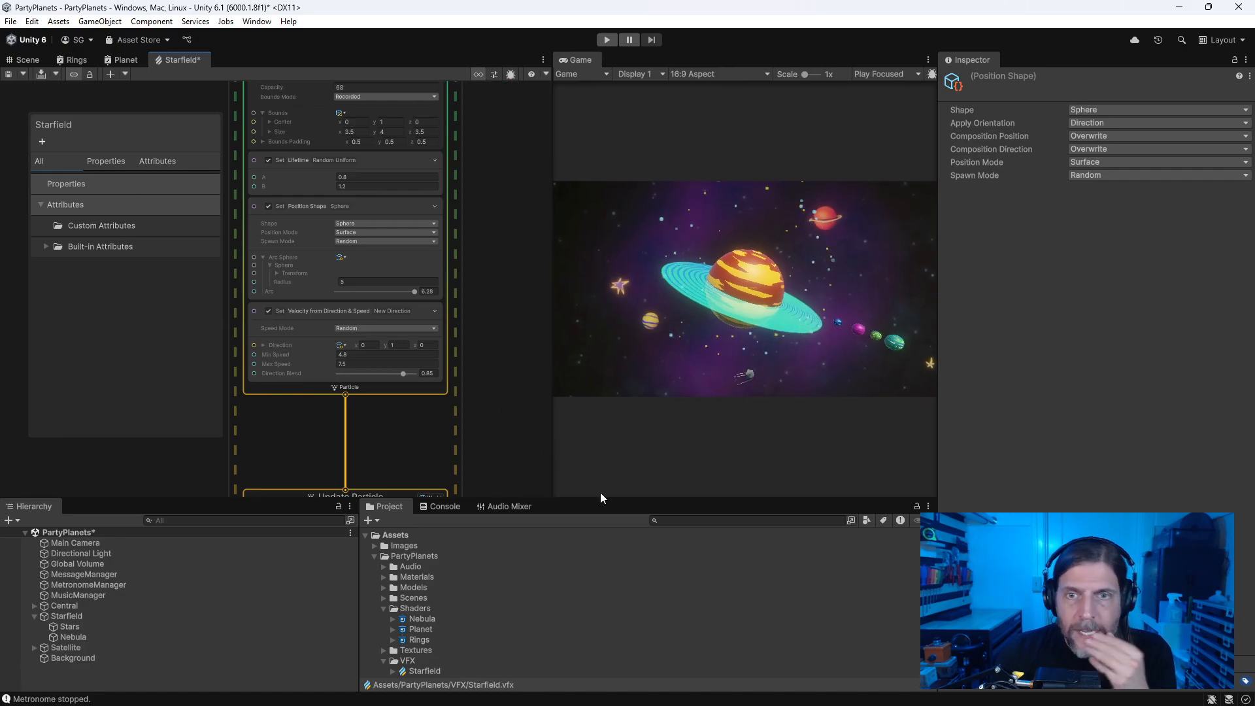
left_click_drag(598, 606, 597, 617)
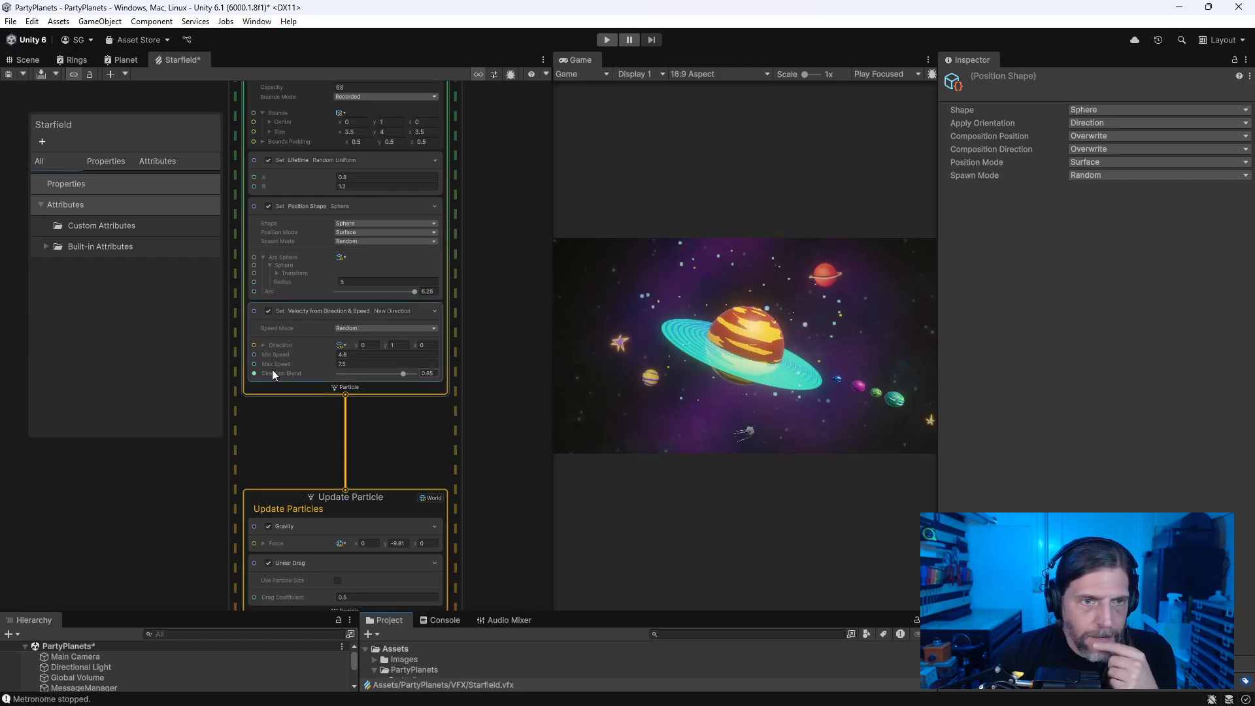
Step: Delete the Velocity from Direction & Speed block from Initialize Particle and the Gravity block from Update Particle
left_click(359, 308)
right_click(358, 308)
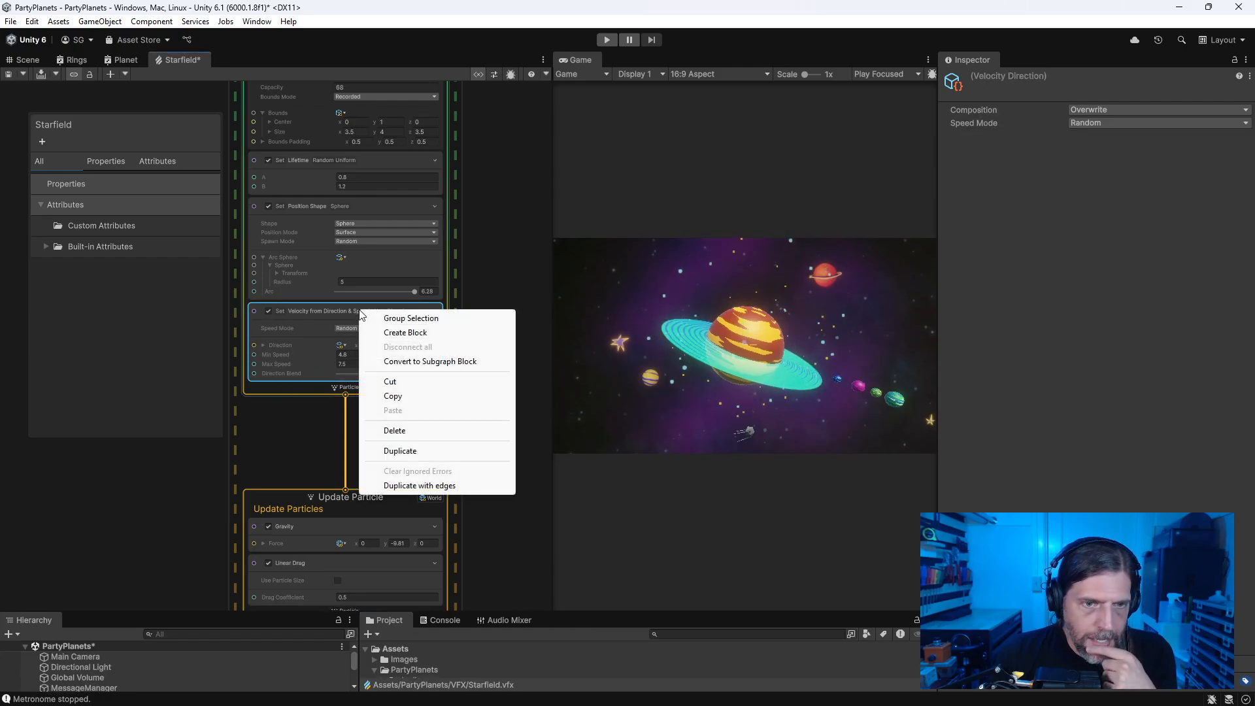
left_click(394, 431)
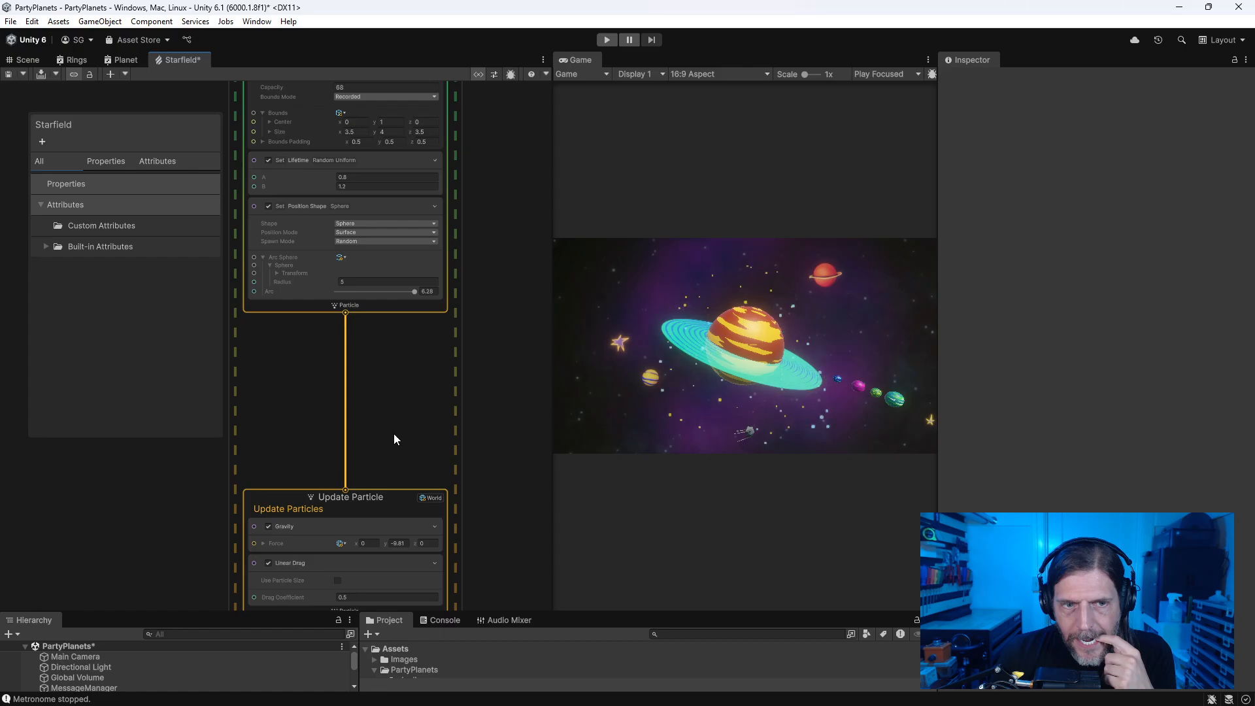
right_click(359, 523)
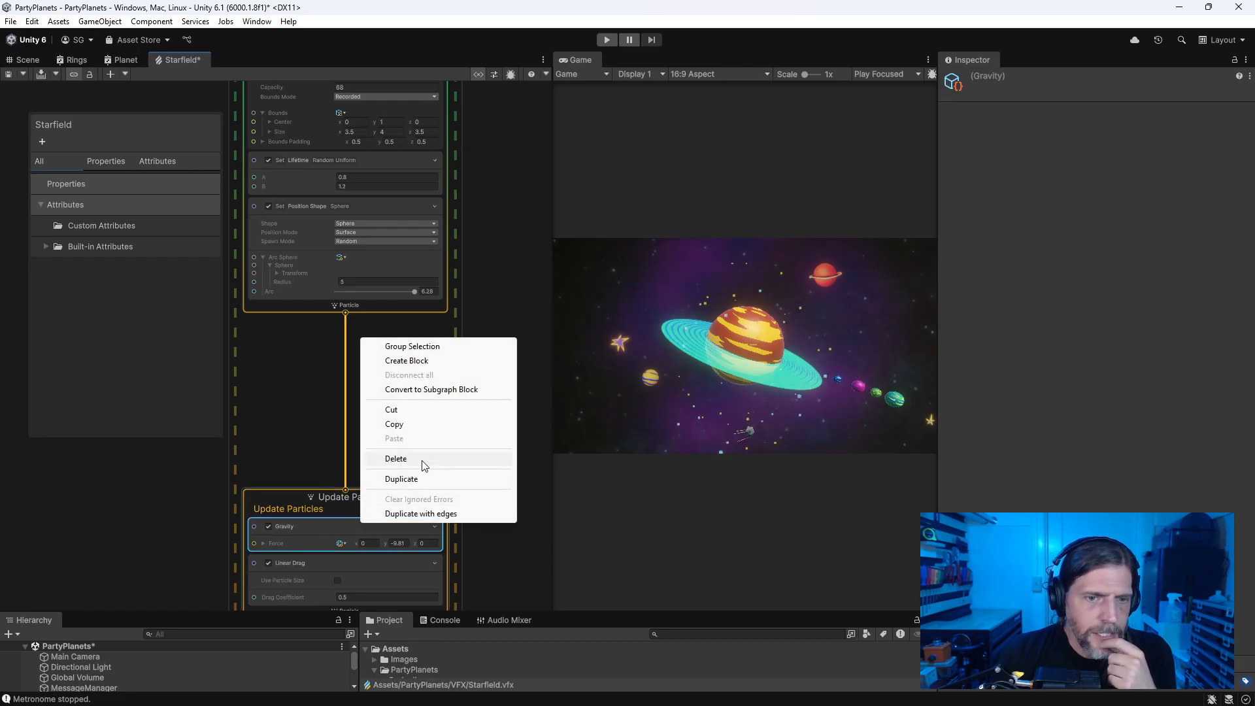
left_click(502, 460)
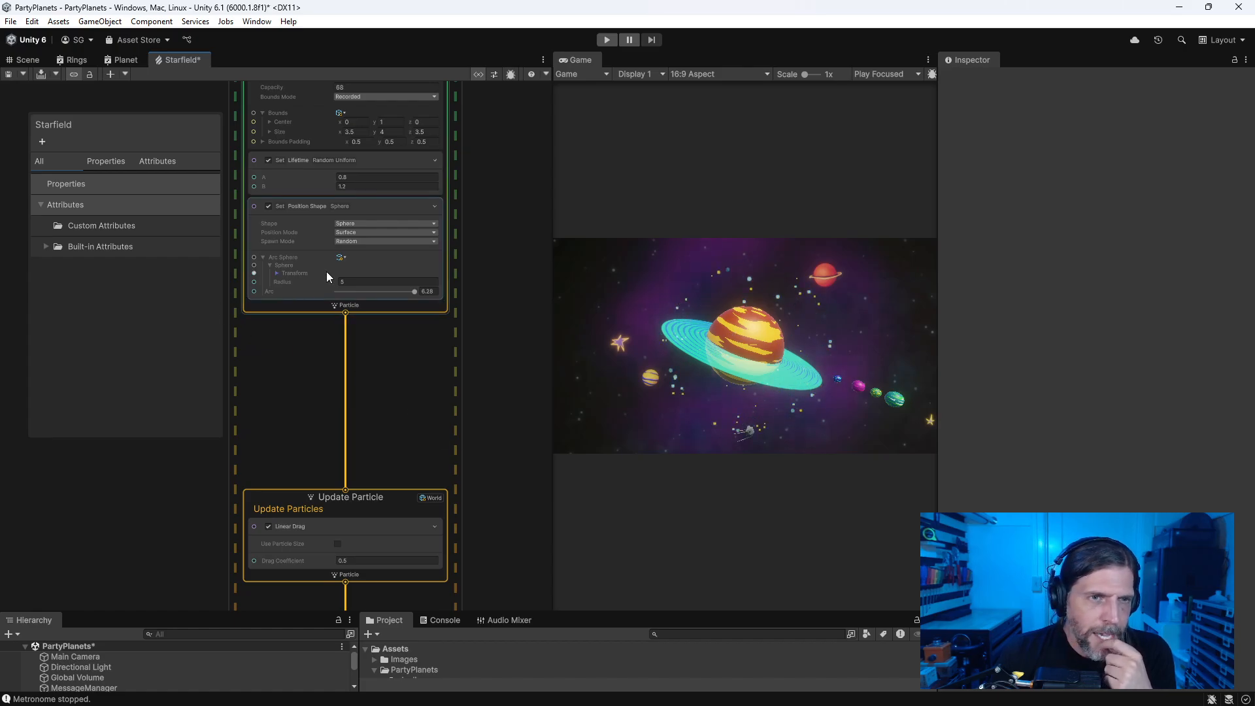
Step: Delete the Set Position Shape block from the Initialize Particle context
left_click(394, 208)
right_click(386, 206)
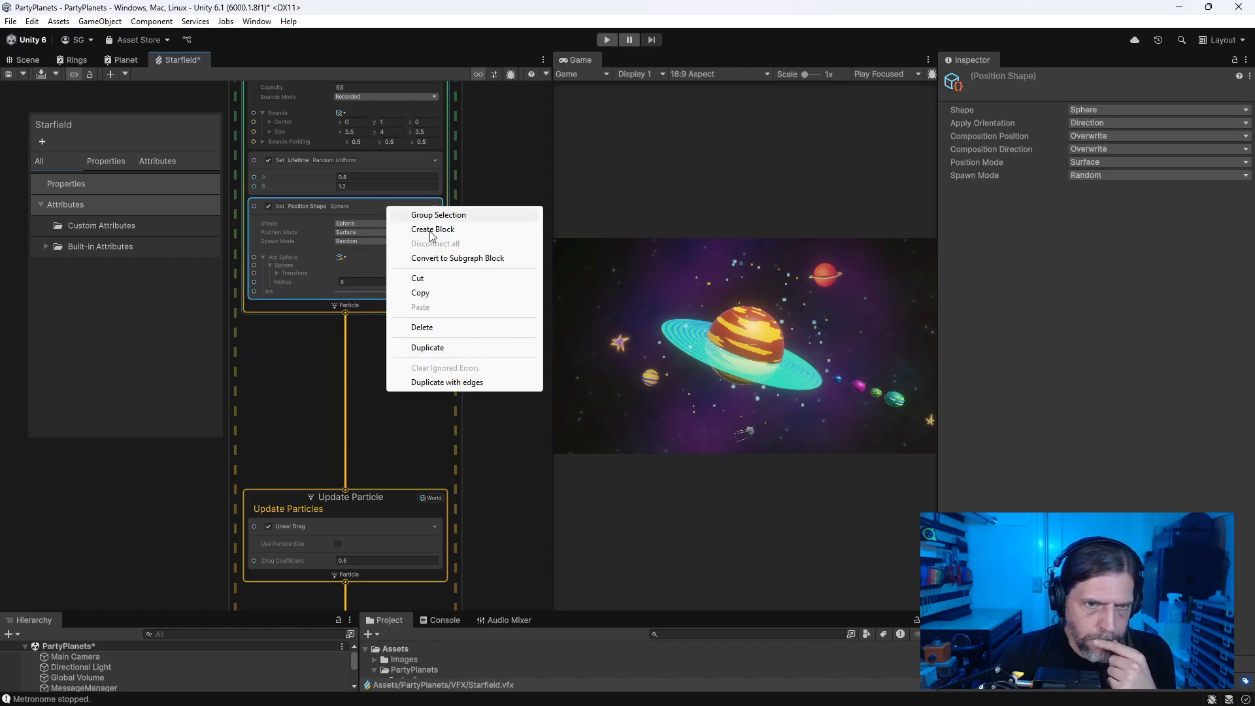
left_click(422, 327)
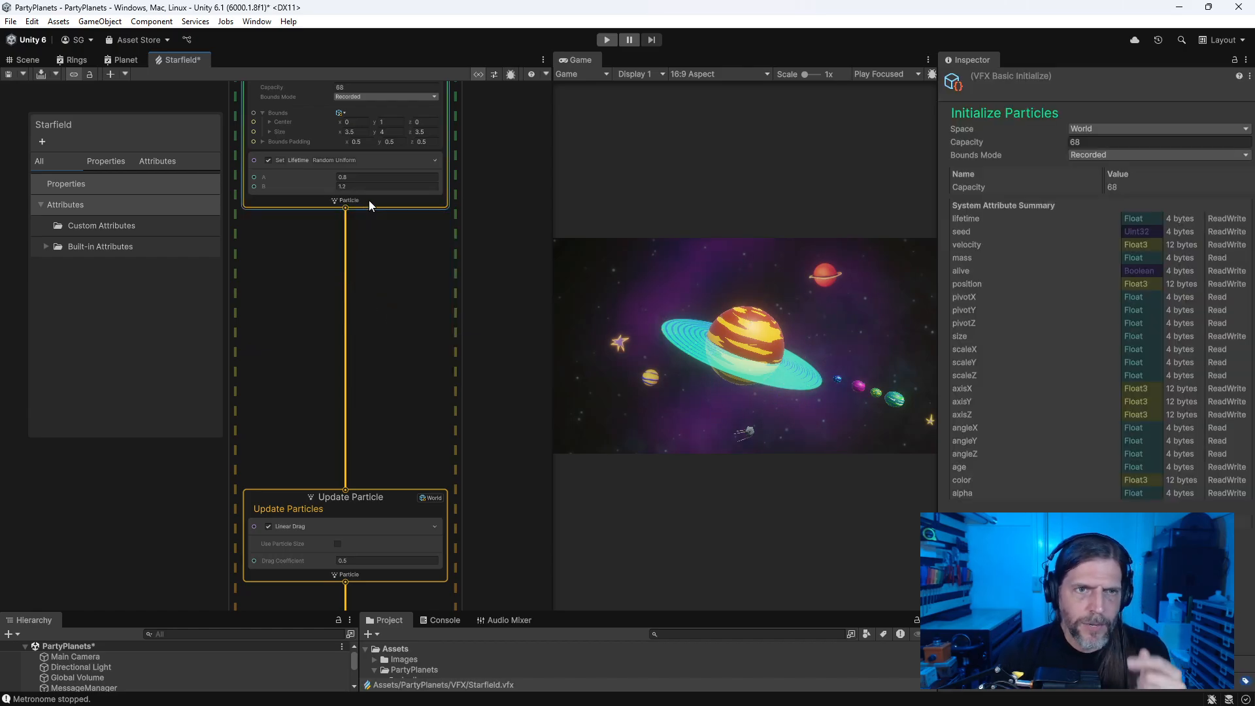
Step: Add a Set Position attribute block to the Initialize Particle context below Set Lifetime
key("space")
type("ag")
type(" position")
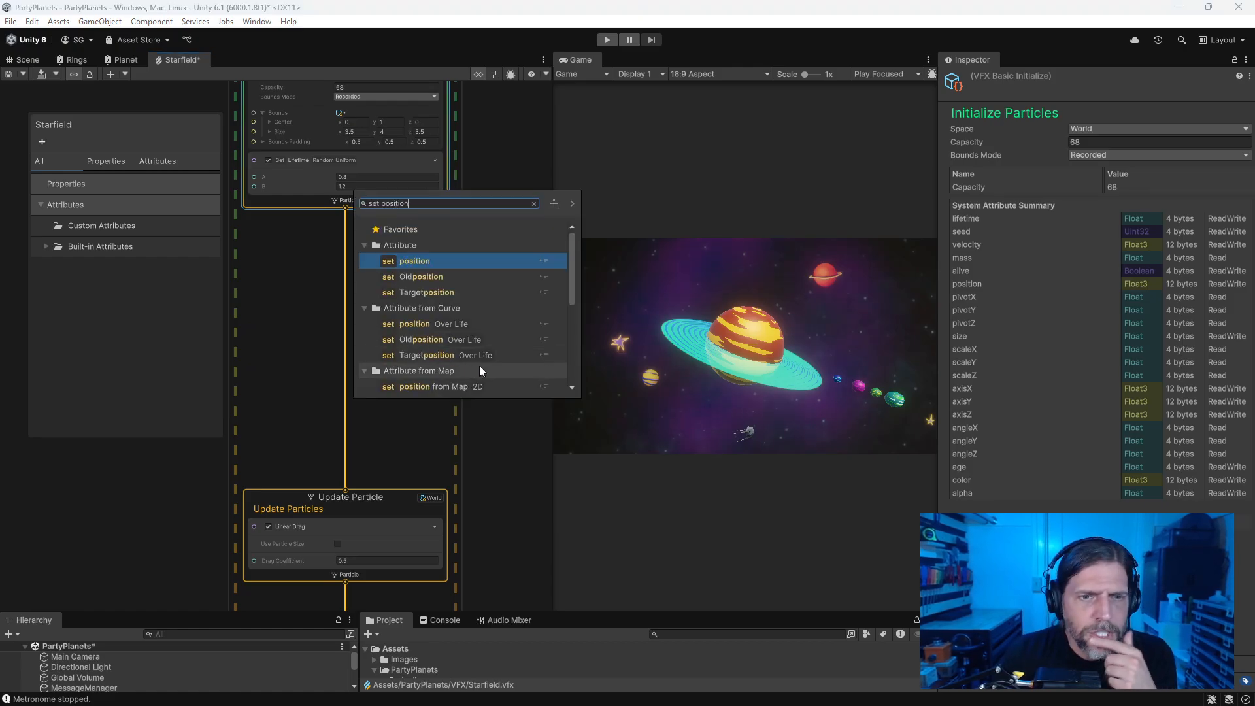
scroll(482, 367, "down", 5)
scroll(482, 366, "down", 2)
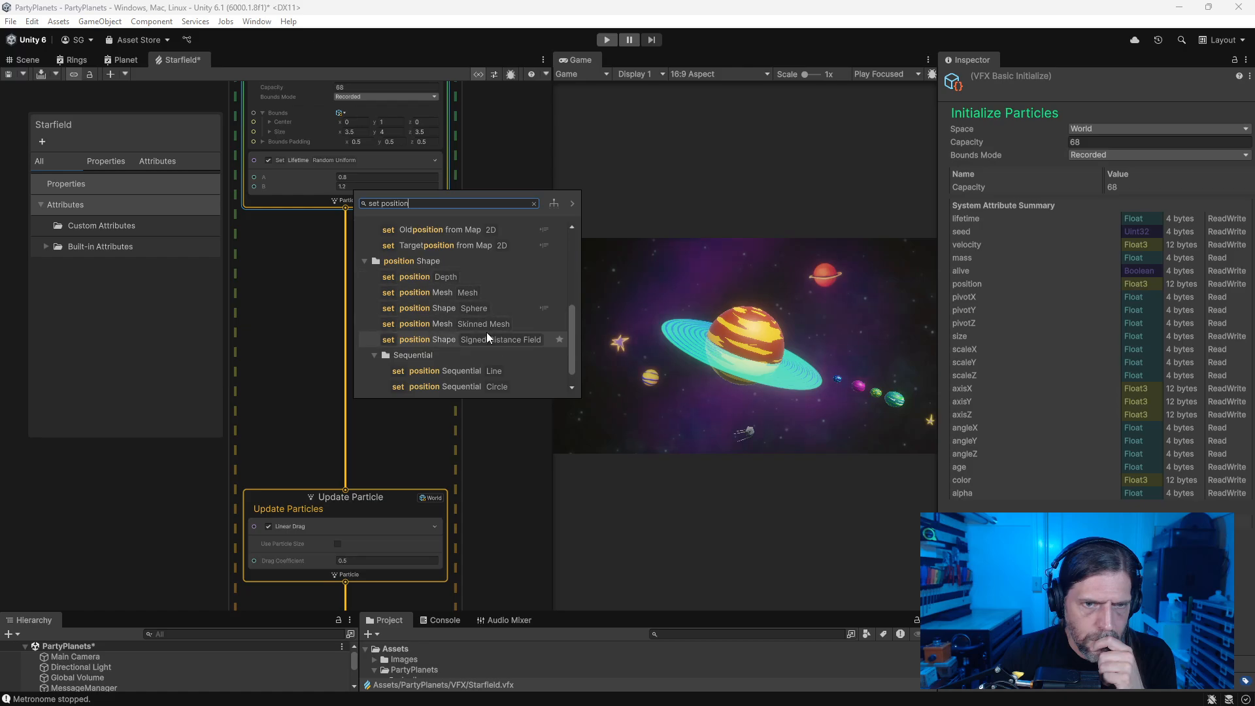
scroll(486, 332, "down", 1)
scroll(486, 332, "up", 4)
scroll(486, 332, "up", 3)
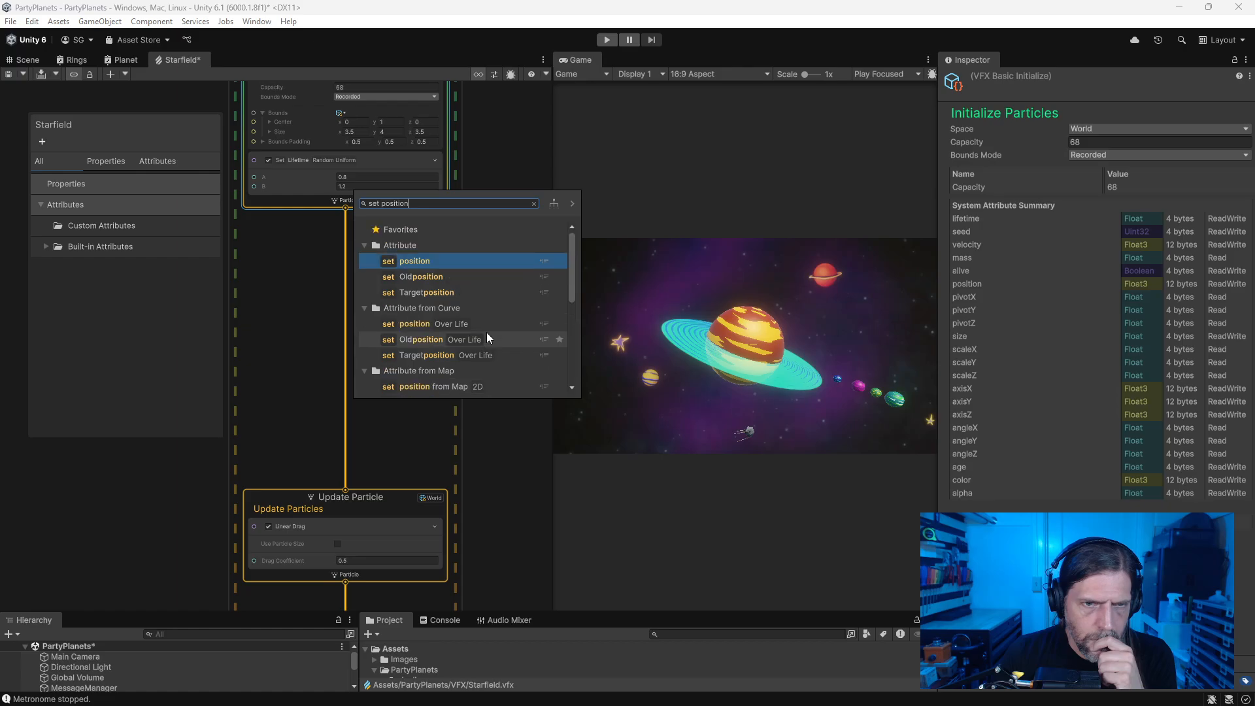
scroll(486, 332, "down", 5)
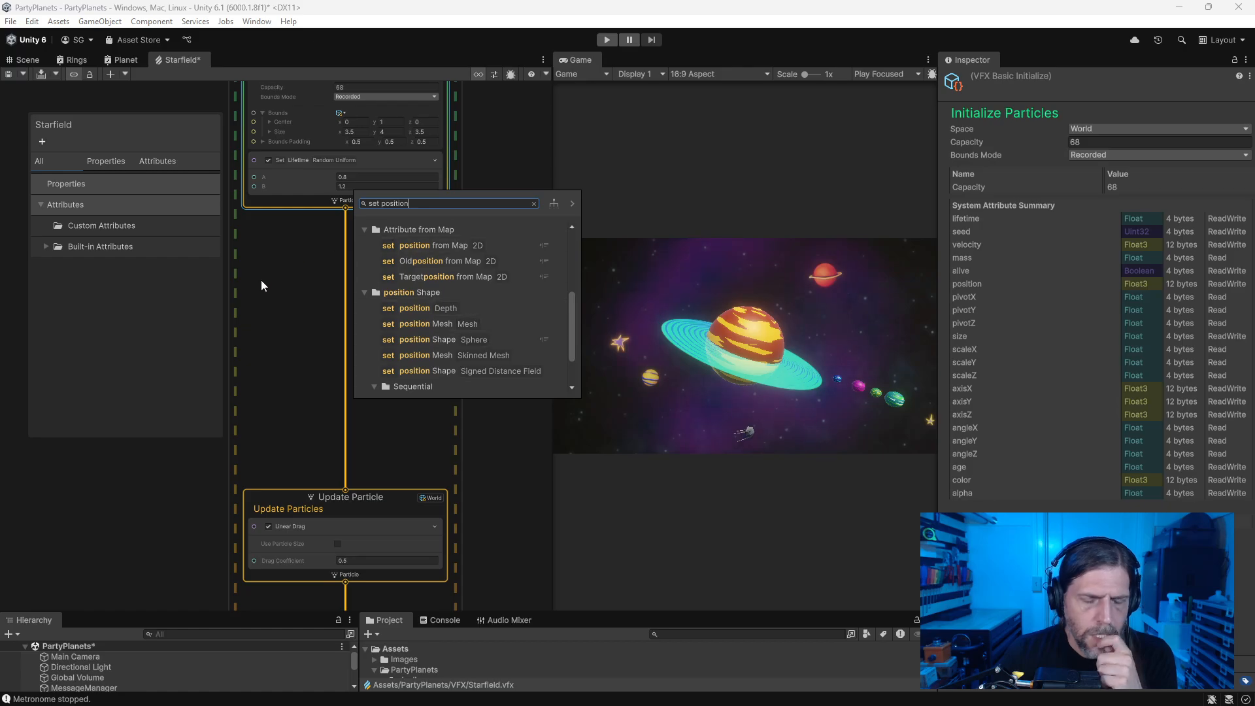
scroll(407, 325, "down", 3)
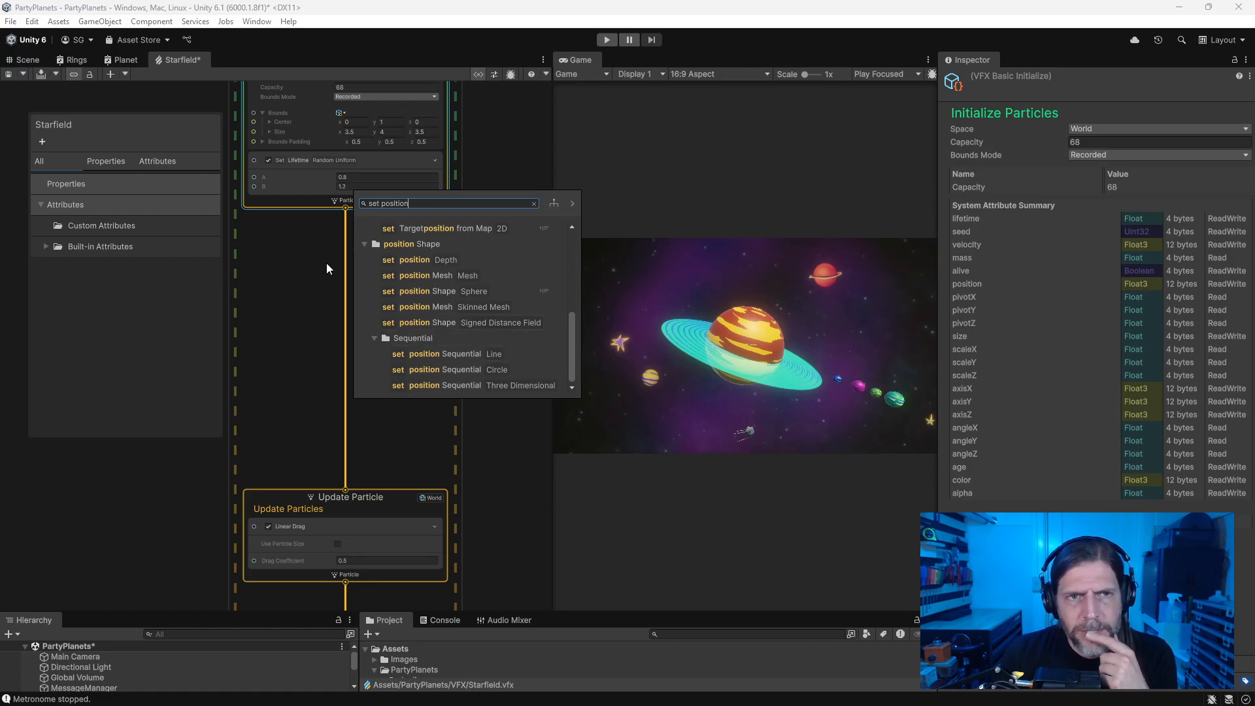
scroll(484, 329, "up", 8)
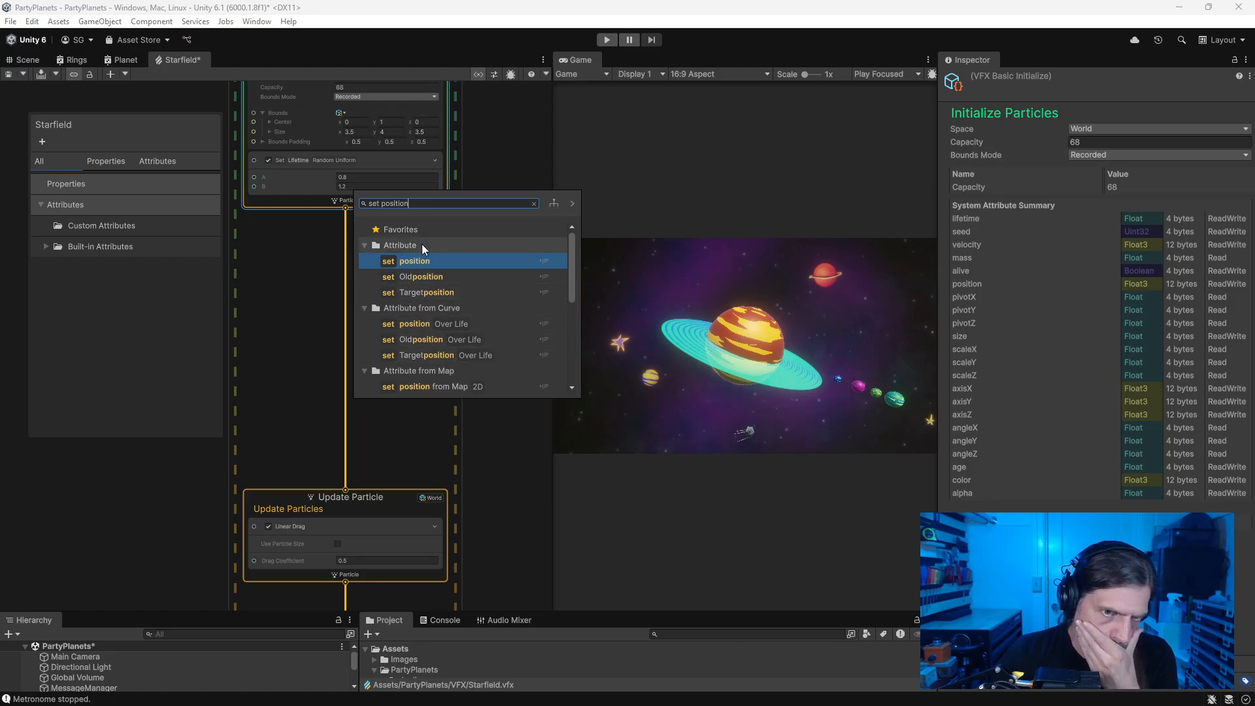
double_click(406, 259)
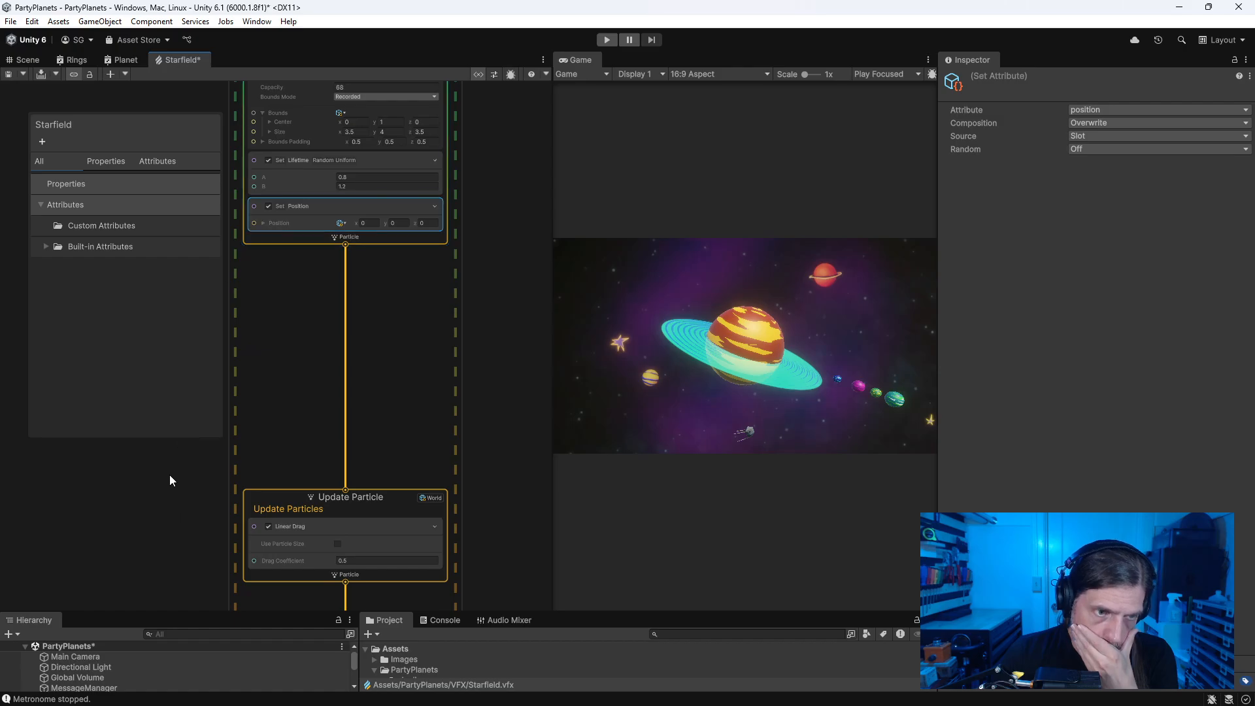
Step: Add a Random Vector 3 operator to the empty graph area beside the particle system
middle_click_drag(169, 475, 360, 459)
right_click(297, 250)
left_click(312, 257)
type("random")
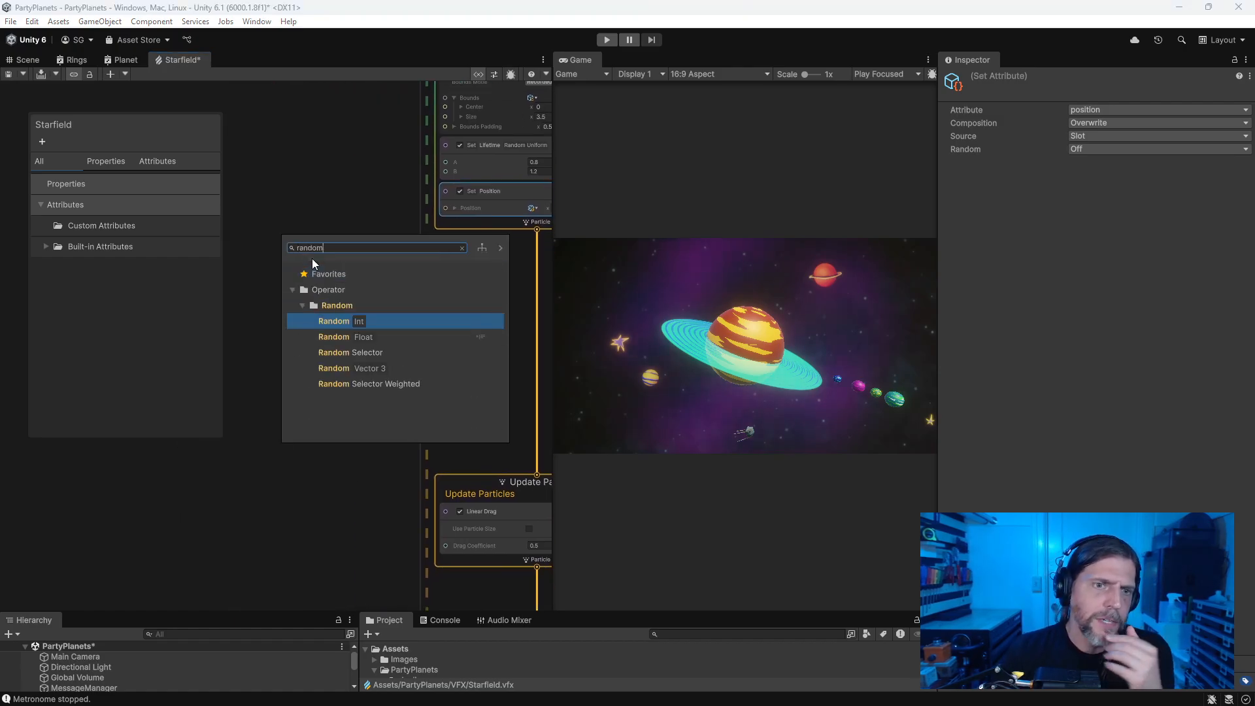
left_click(357, 368)
double_click(358, 368)
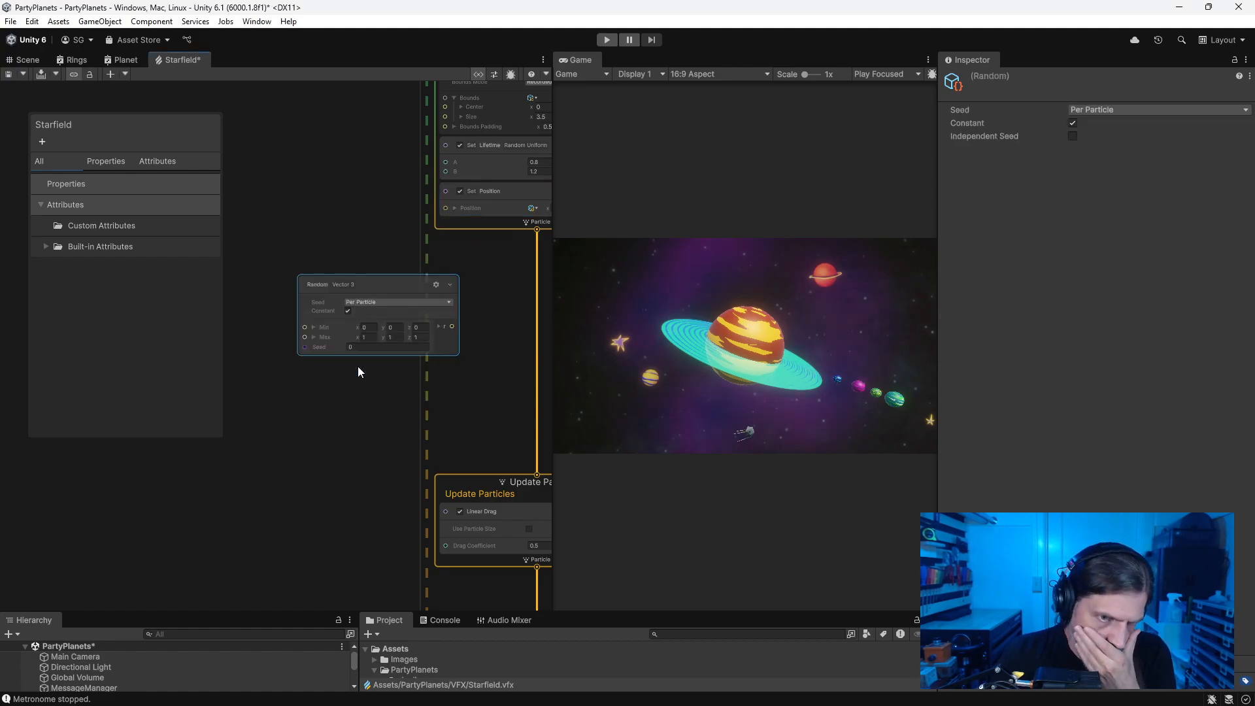
Step: Move the Random node beside Initialize Particle, connect its output to the Position input of Set Position, and save the graph
left_click_drag(382, 289, 328, 158)
left_click_drag(399, 192, 446, 207)
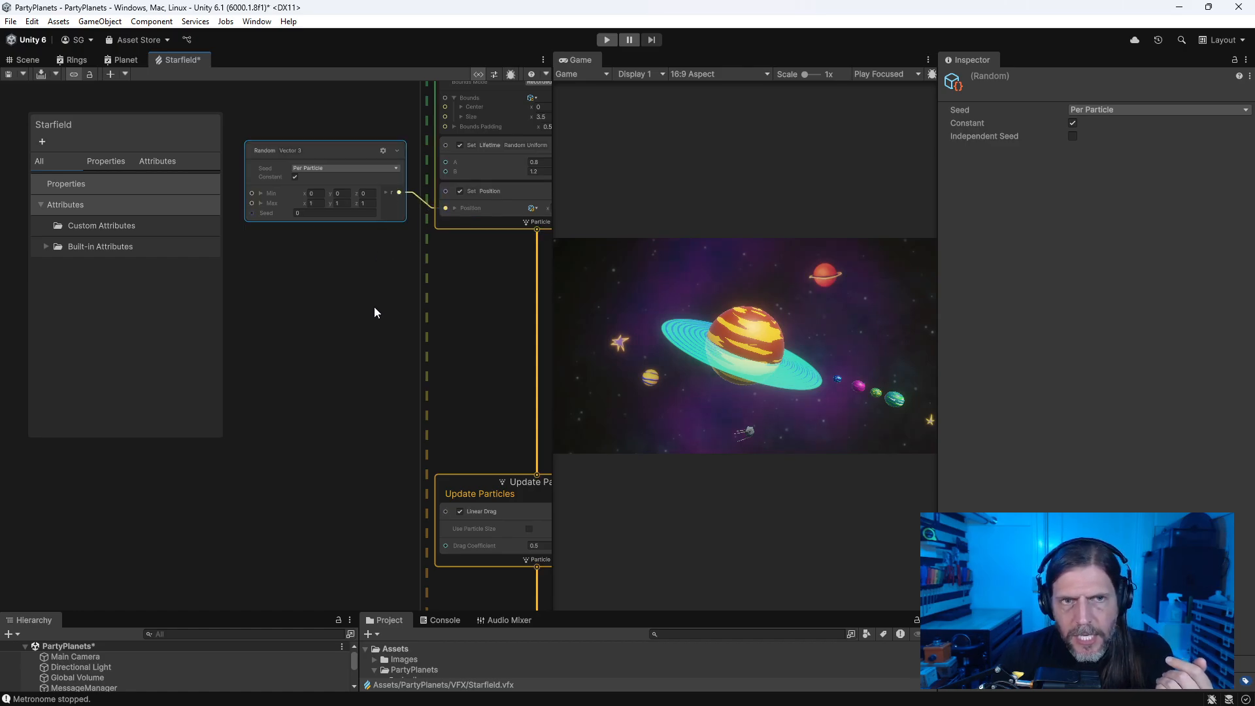
middle_click_drag(374, 313, 352, 401)
left_click(23, 76)
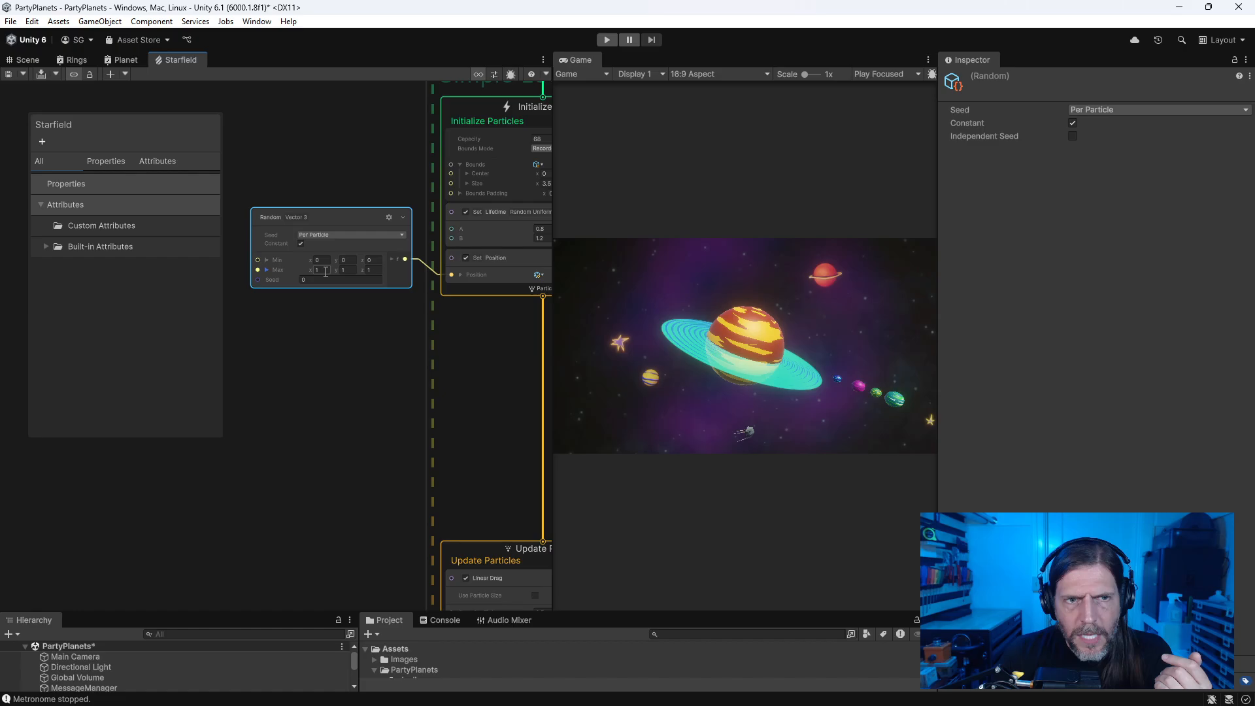
Step: Set the Random node's Min to -5, -5, -5 and its Max to 5, 5, 5
left_click_drag(324, 261, 283, 261)
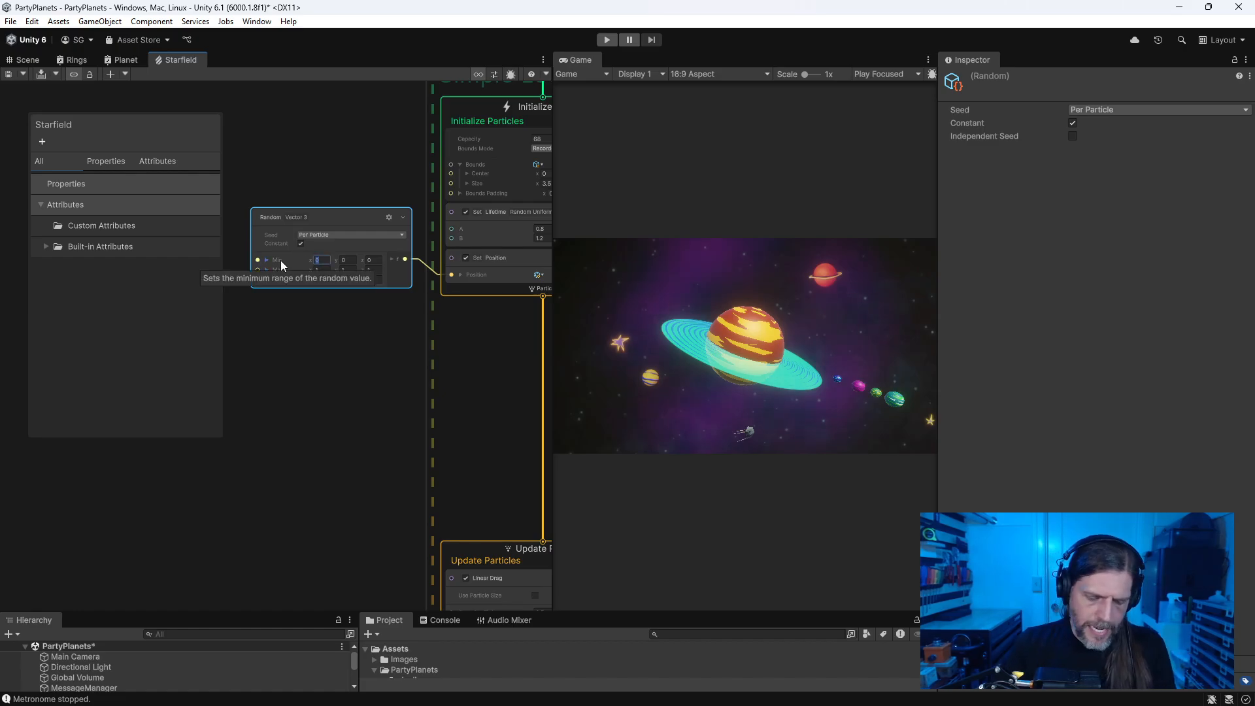
type("-5")
key("Tab")
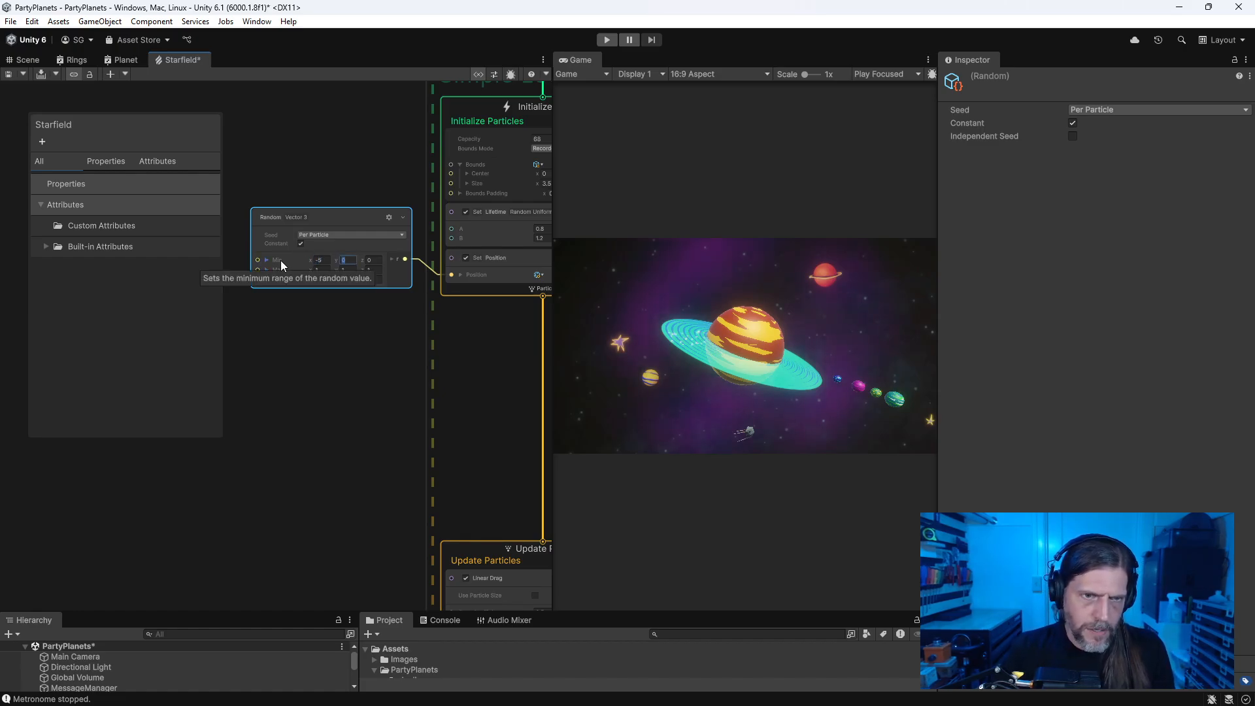
type("-5")
key("Tab")
type("-5")
key("Tab")
type("5")
key("Tab")
type("5")
key("Tab")
type("5")
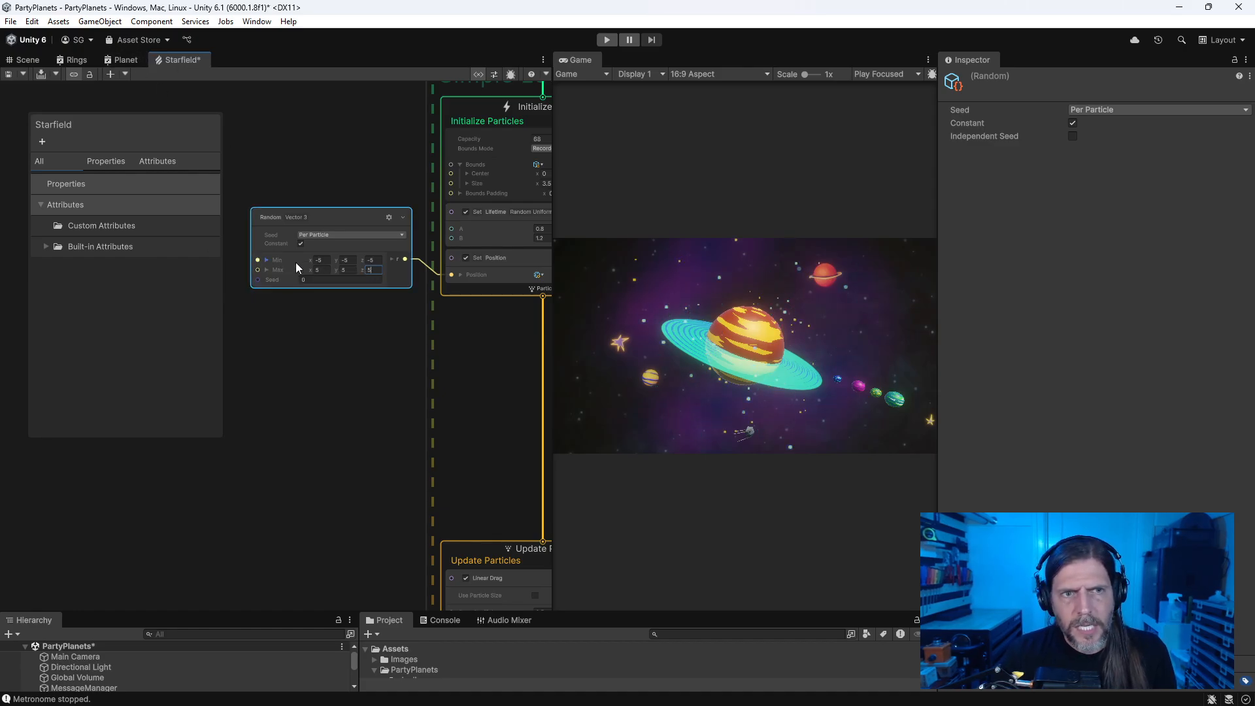
Step: Widen the Random node's X range by setting Min X to -10 and Max X to 10
left_click(327, 260)
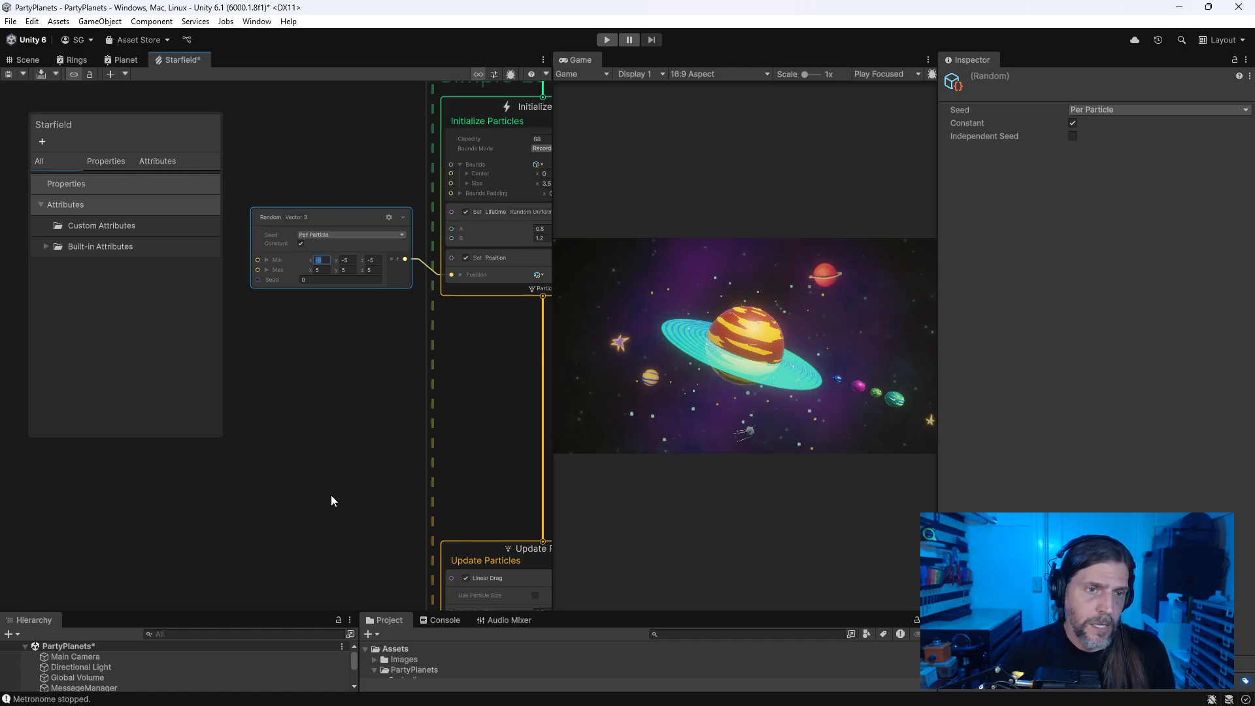
type("-10")
key("Tab")
key("Tab")
key("Tab")
type("10")
Step: Add an Oriented Box operator, expand its input and output slots, and place it below the Random node
right_click(298, 329)
left_click(319, 335)
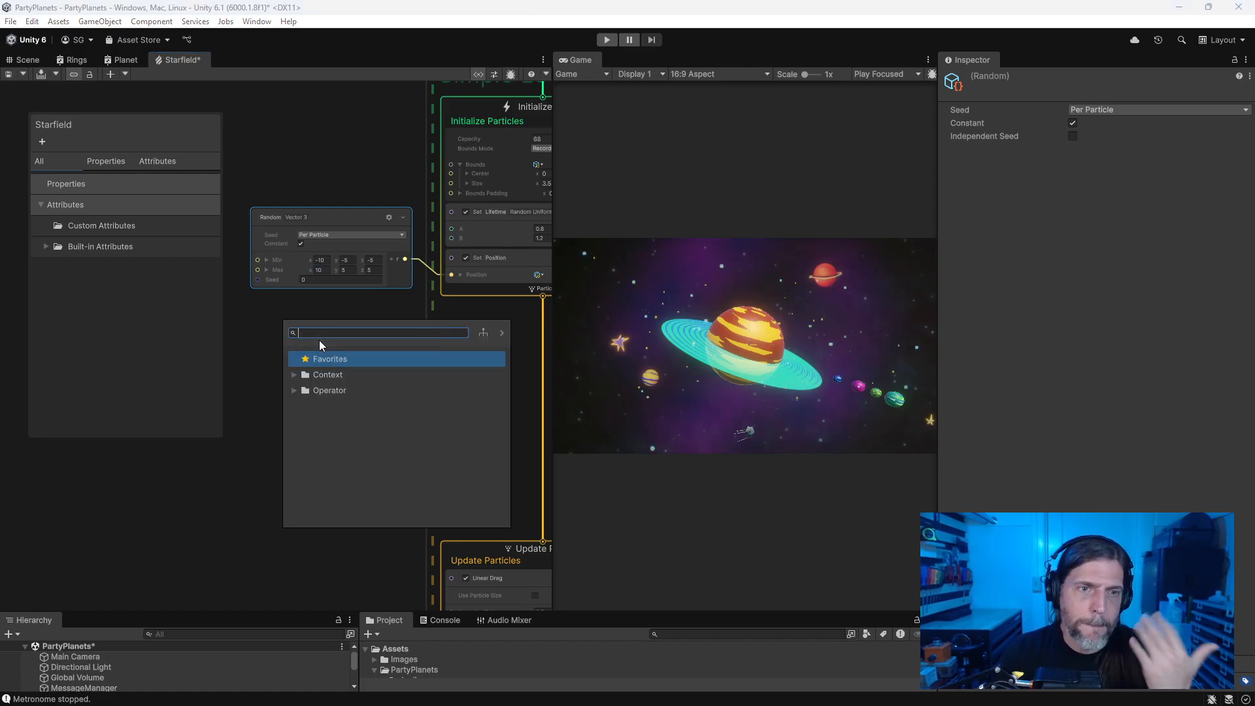
type("box")
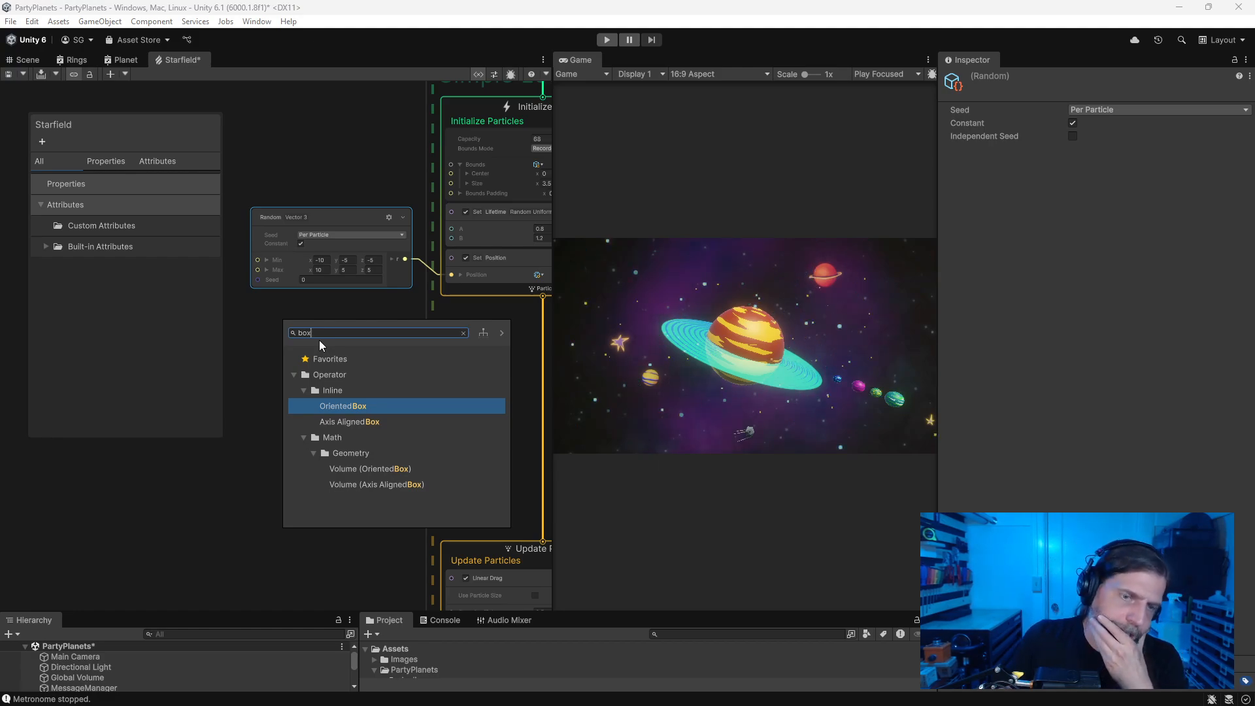
key("Return")
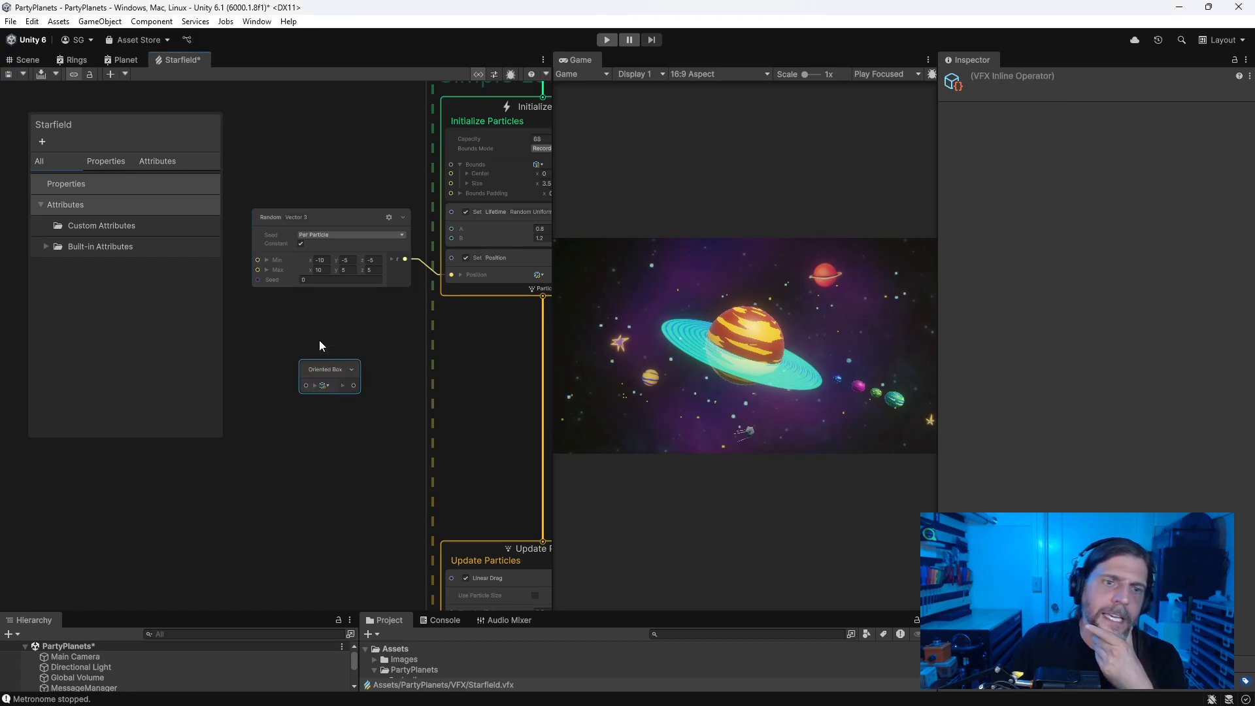
left_click(341, 386)
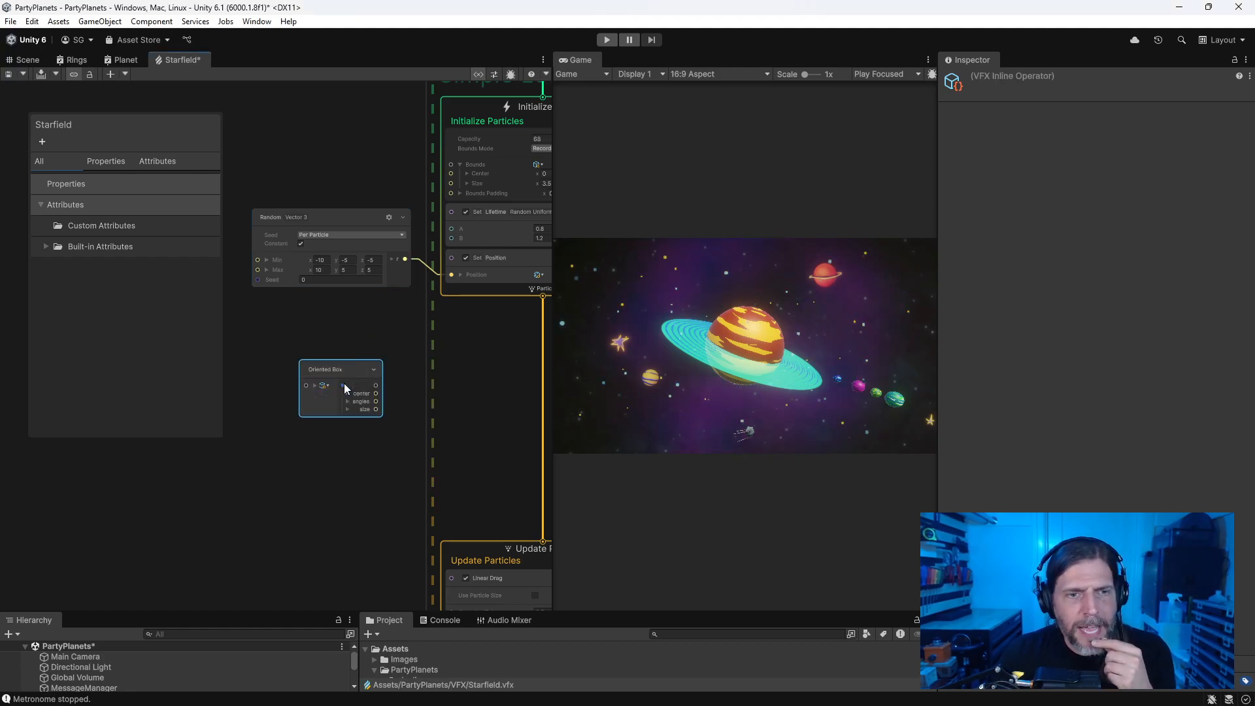
middle_click_drag(338, 327, 377, 351)
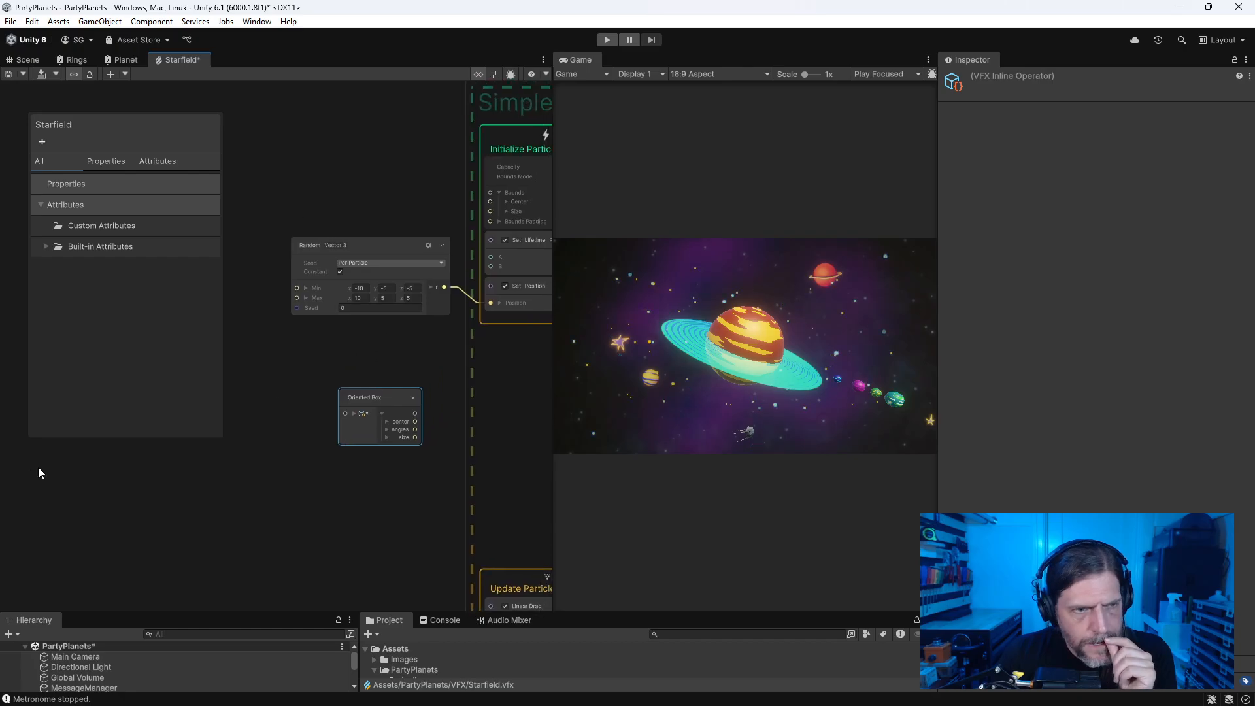
left_click(354, 413)
left_click_drag(401, 395, 305, 365)
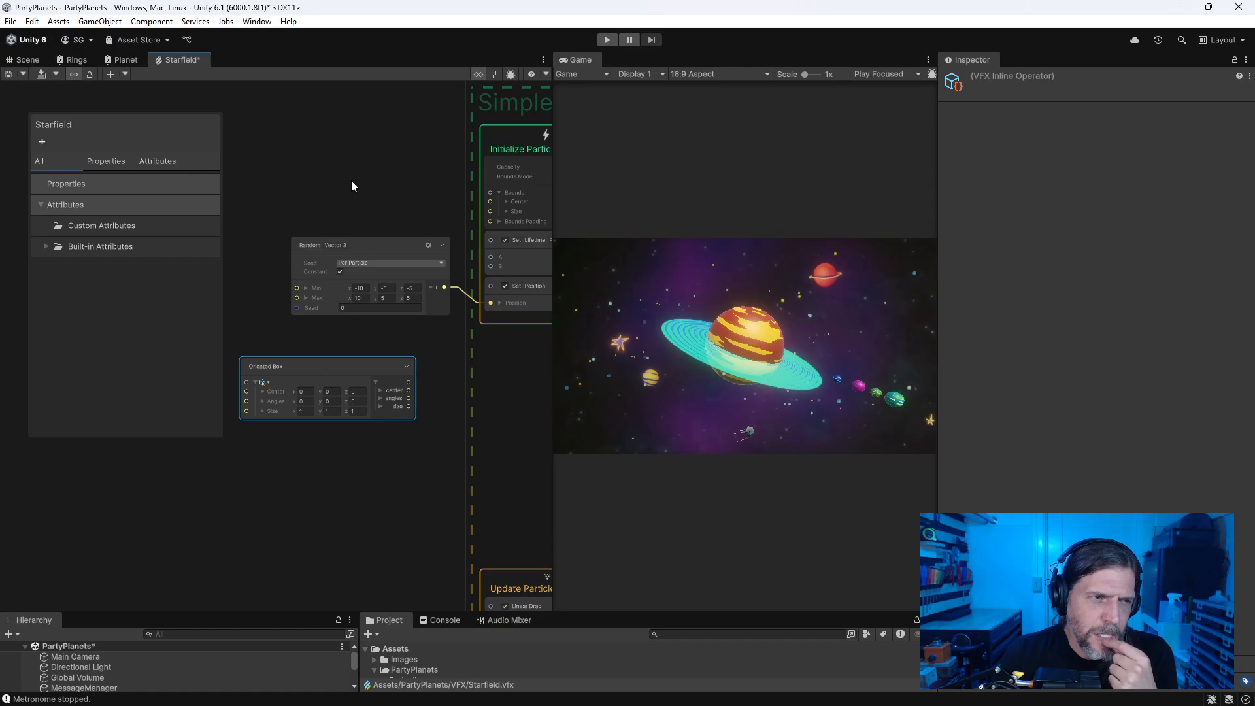
right_click(275, 170)
left_click(300, 174)
type("ran")
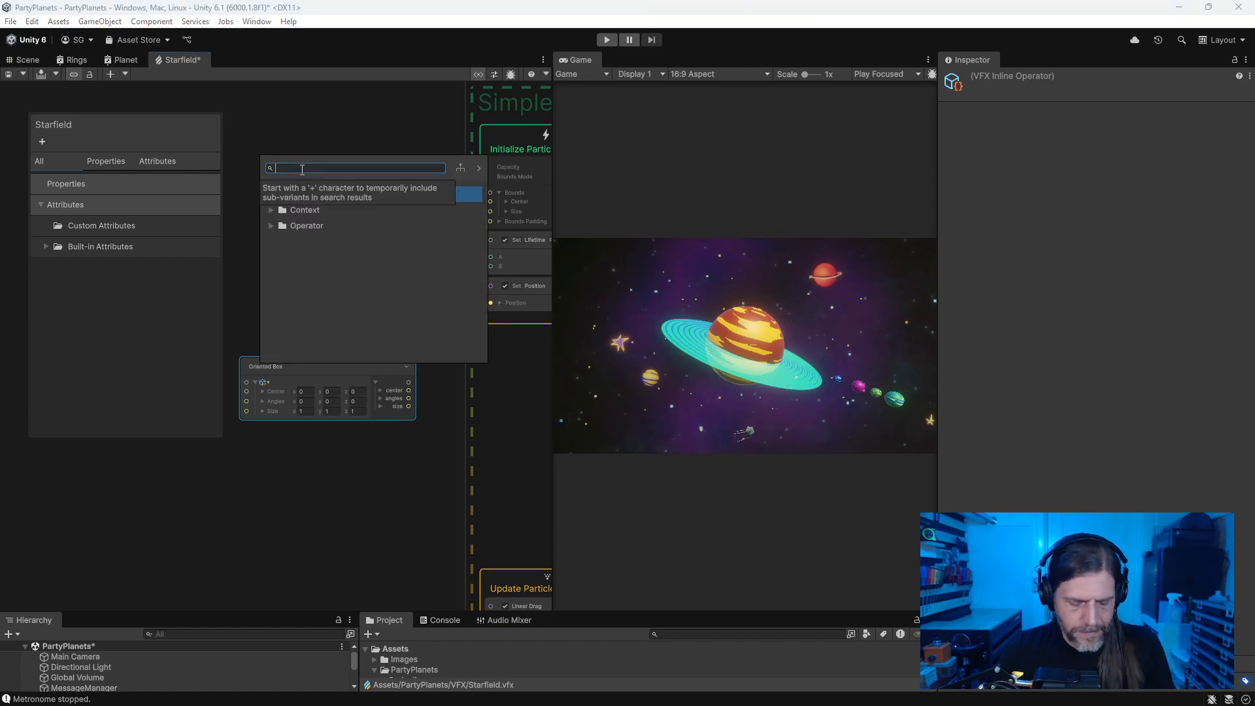
type("dom")
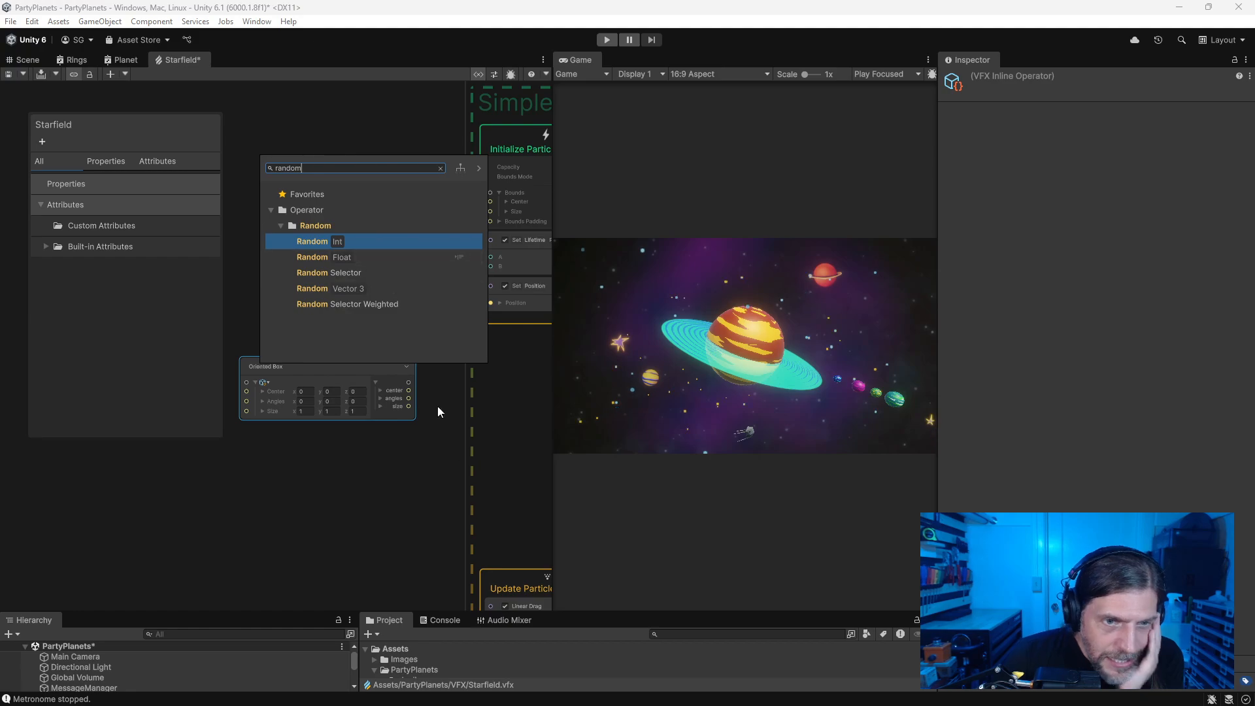
key("Down")
key("Down")
key("Down")
key("Return")
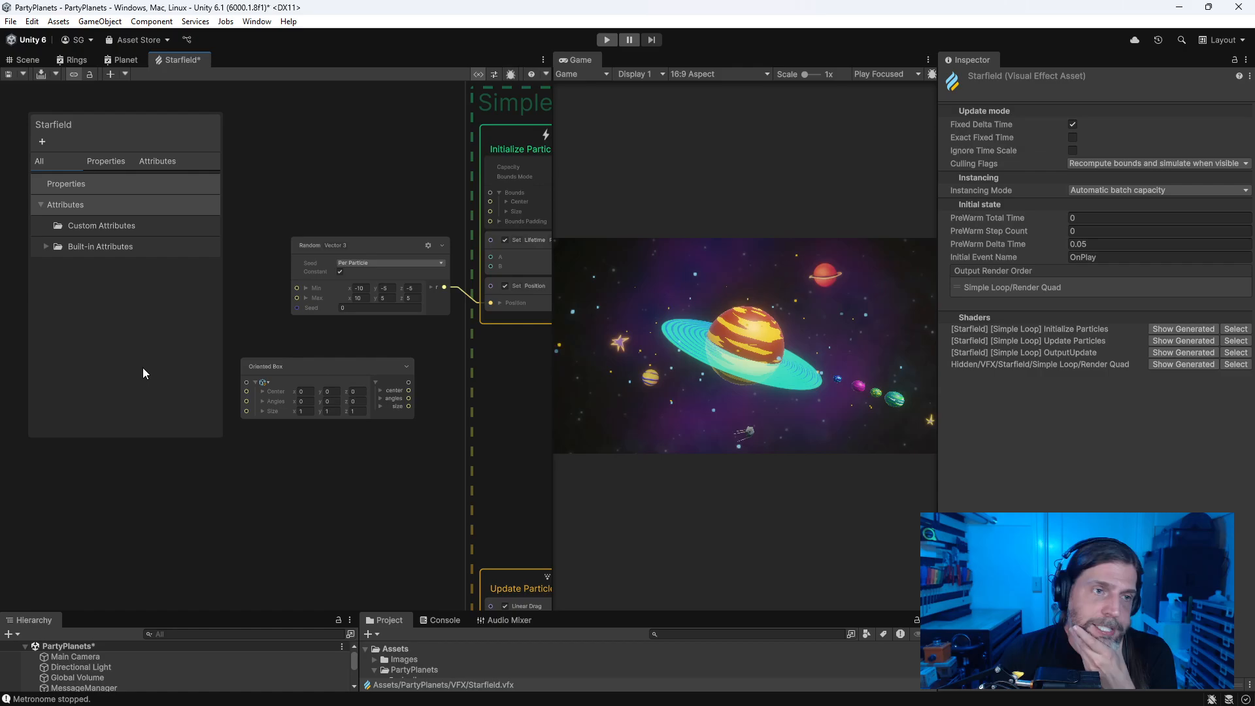
Step: Create an Axis Aligned Box property named Box and place it as a node above the Random node
left_click(42, 141)
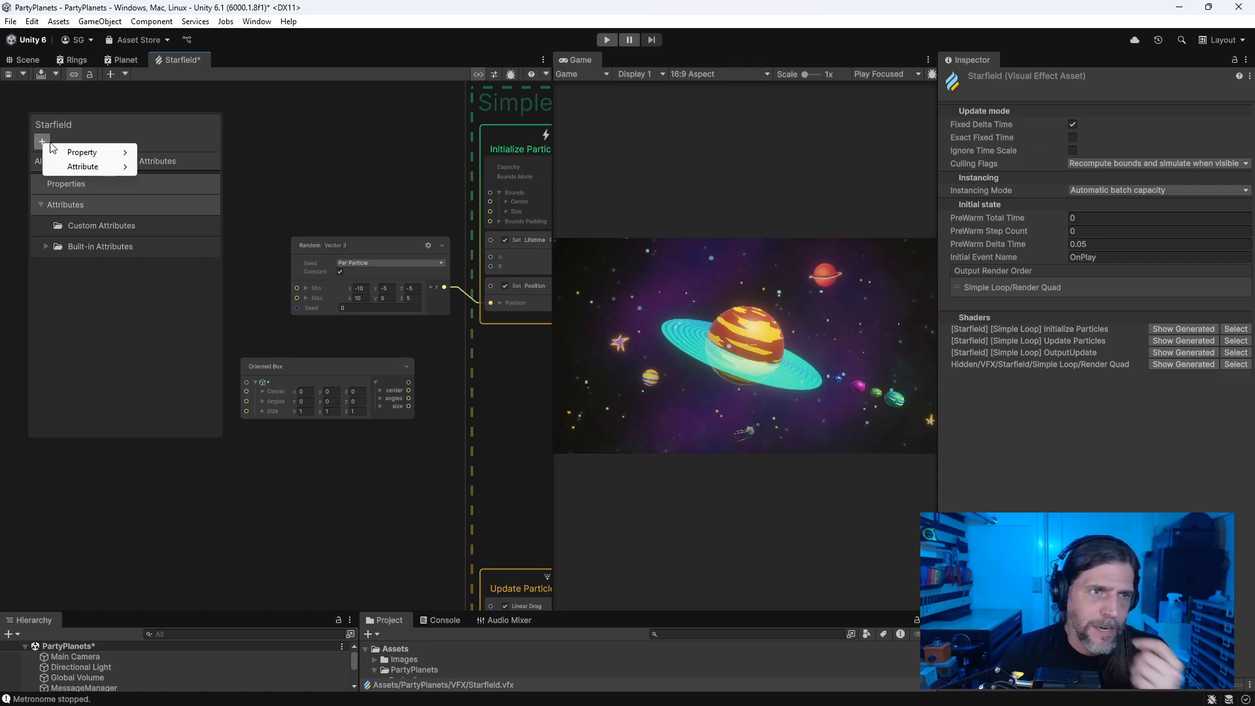
mouse_move(113, 156)
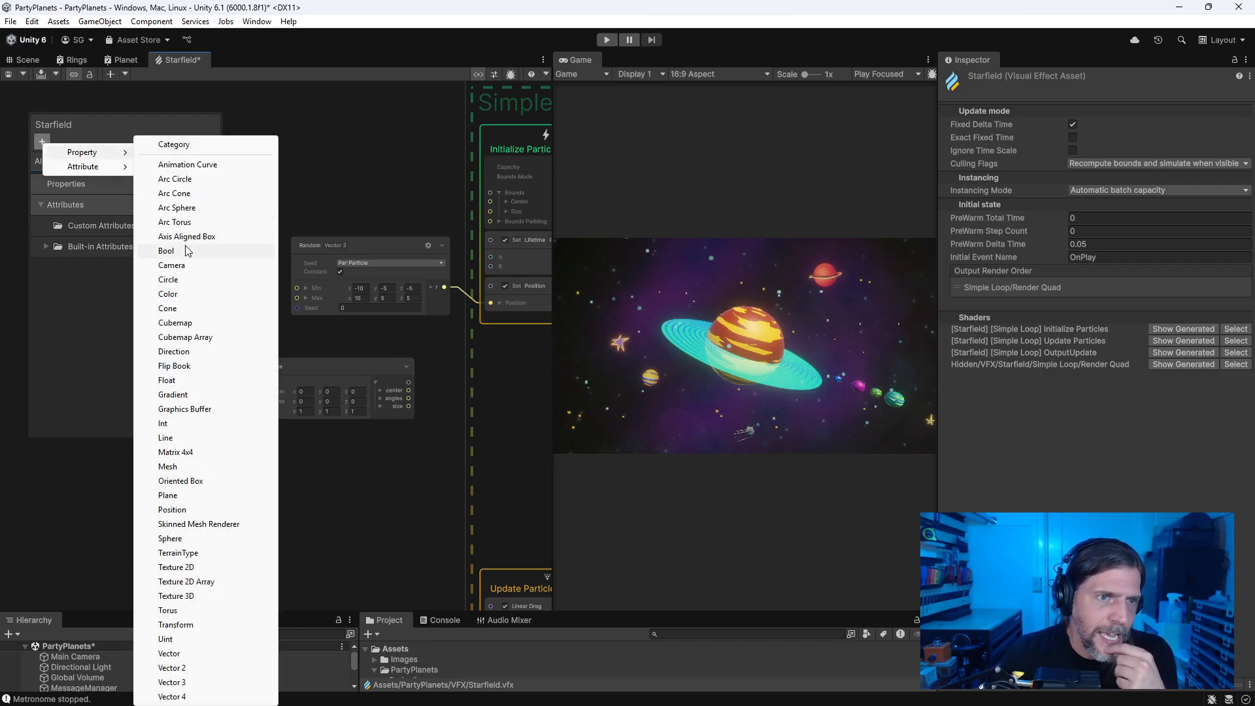
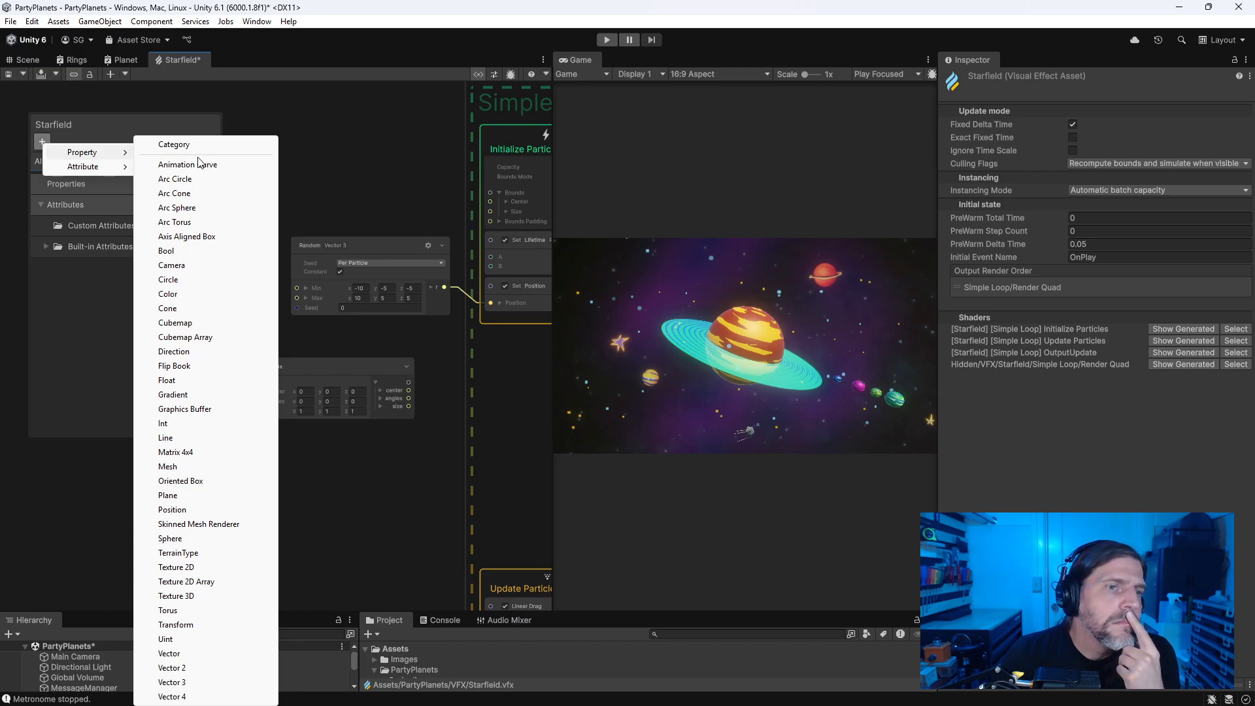
left_click(200, 236)
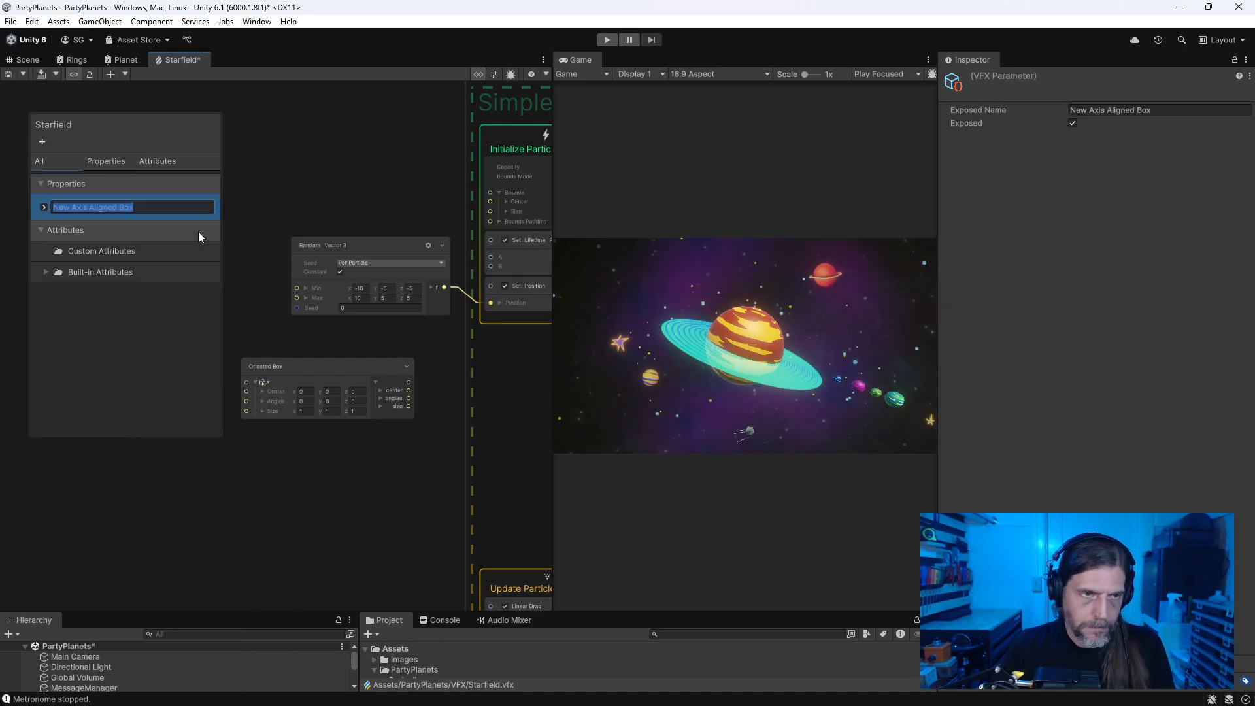
type("Box")
key("Return")
left_click_drag(82, 199, 319, 162)
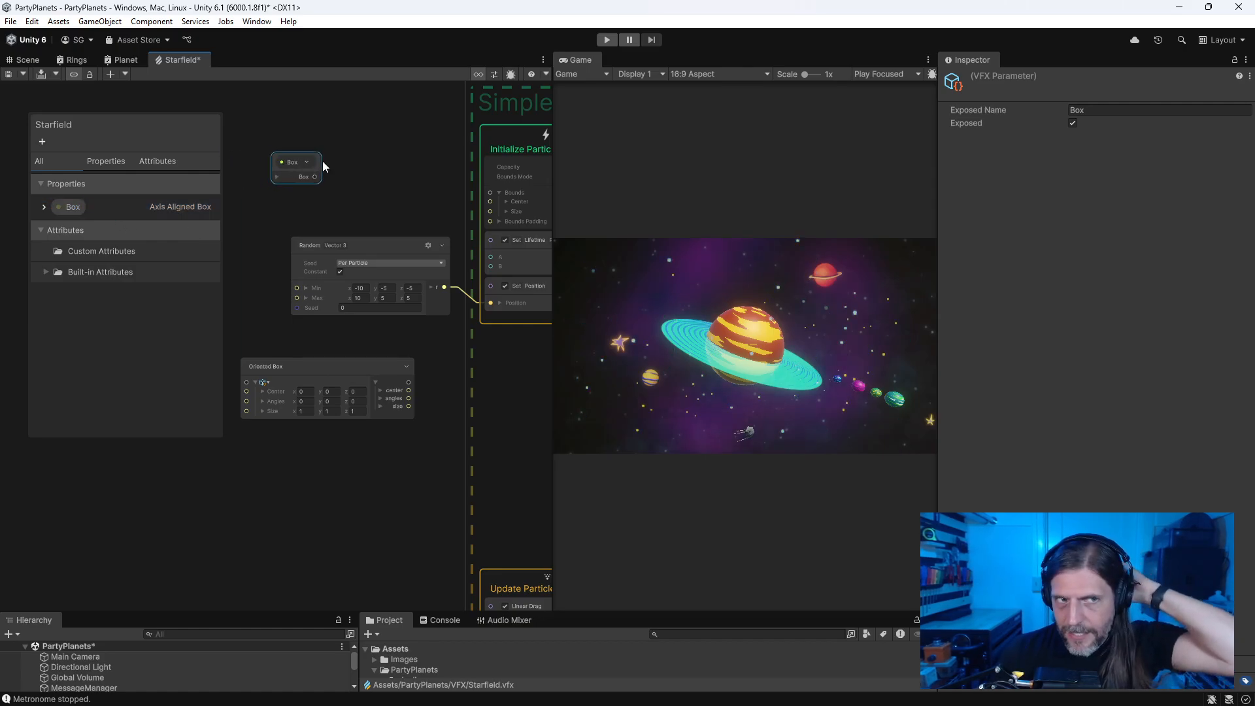
Step: Expand the Box node's center and size outputs, then shift the blackboard and the node aside to clear the Random node
left_click(278, 177)
left_click(284, 192)
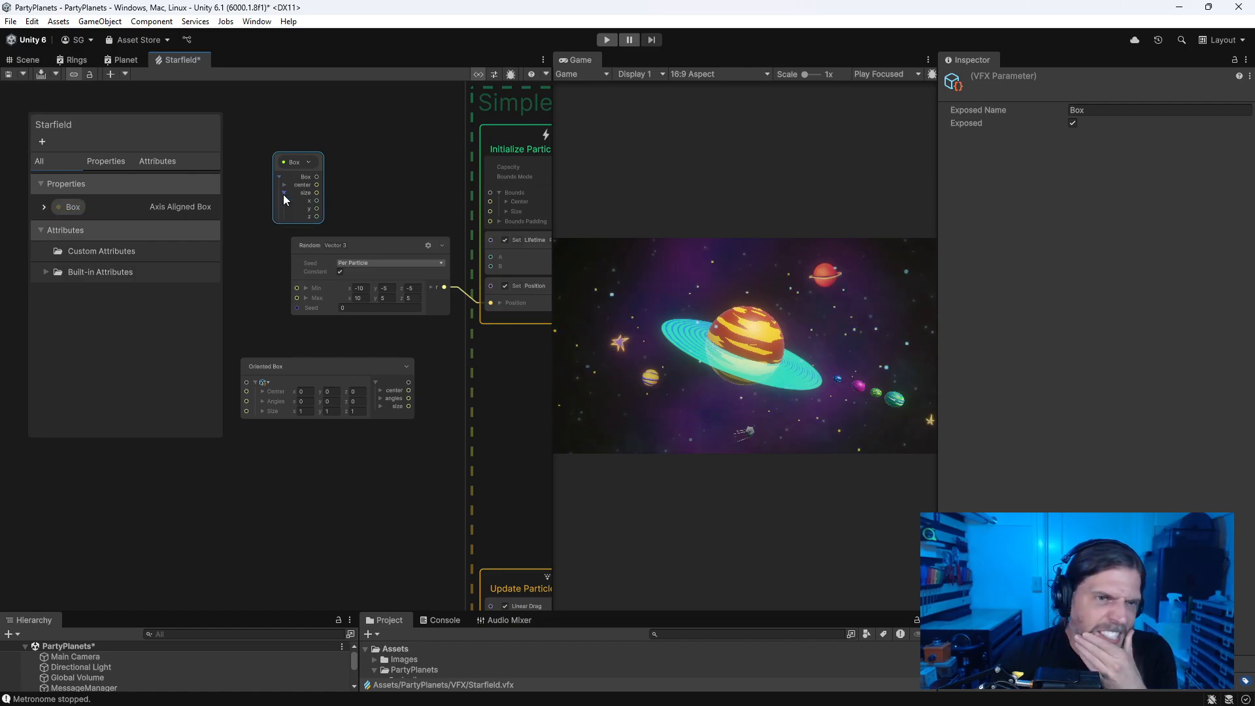
left_click(284, 185)
left_click_drag(168, 115, 124, 119)
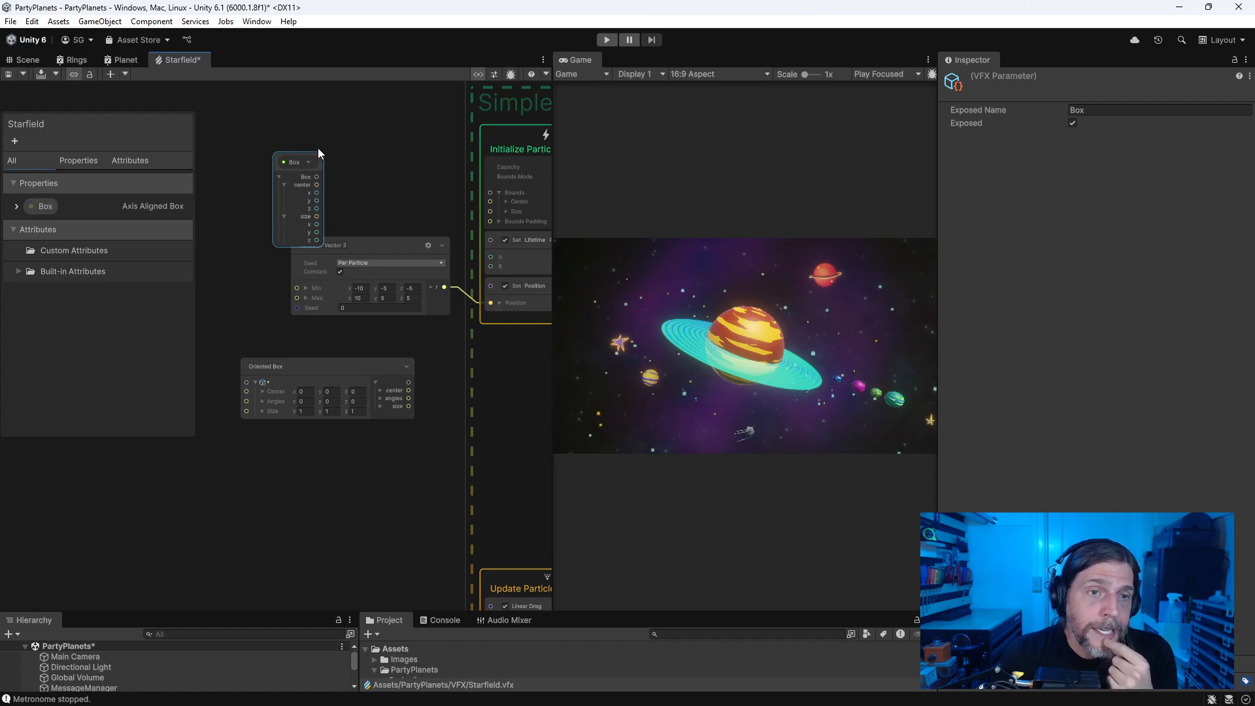
left_click_drag(320, 159, 264, 152)
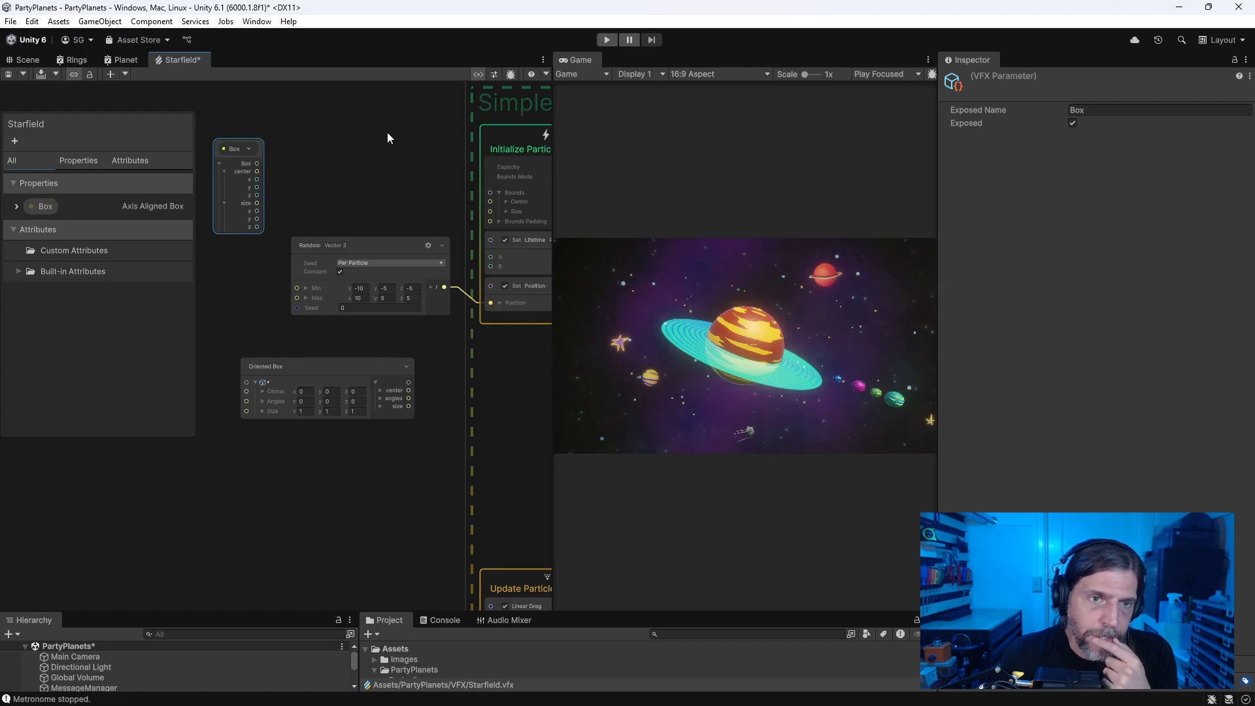
Step: Delete the Box, Random and Oriented Box nodes from the graph, along with the Box property in the blackboard
left_click_drag(389, 121, 220, 440)
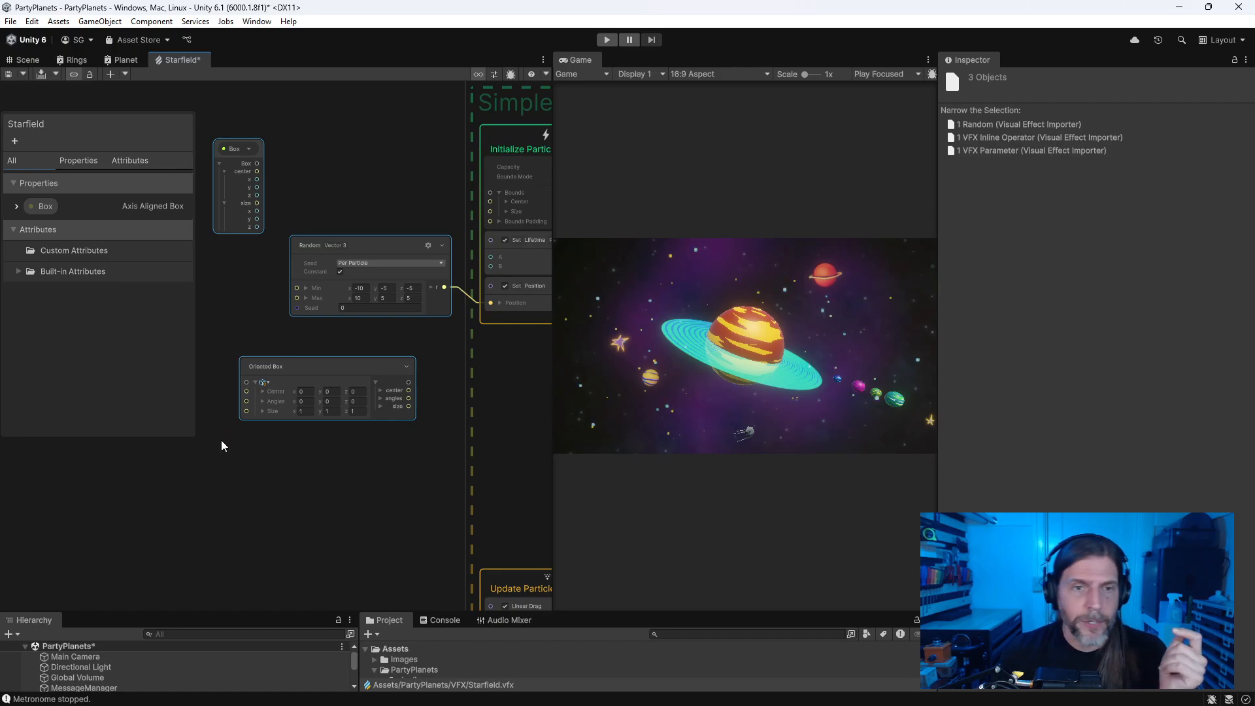
key("Delete")
left_click(34, 208)
right_click(34, 208)
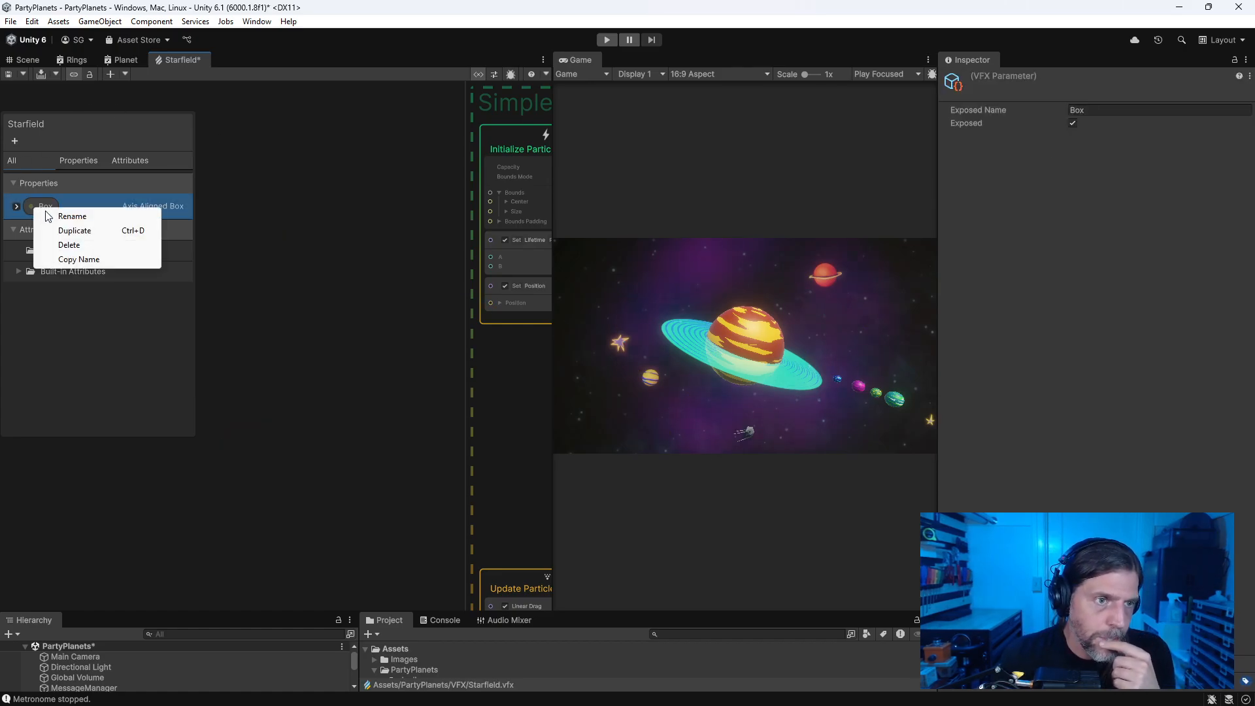
left_click(59, 243)
right_click(351, 216)
left_click(382, 226)
left_click(352, 167)
middle_click_drag(352, 167, 175, 196)
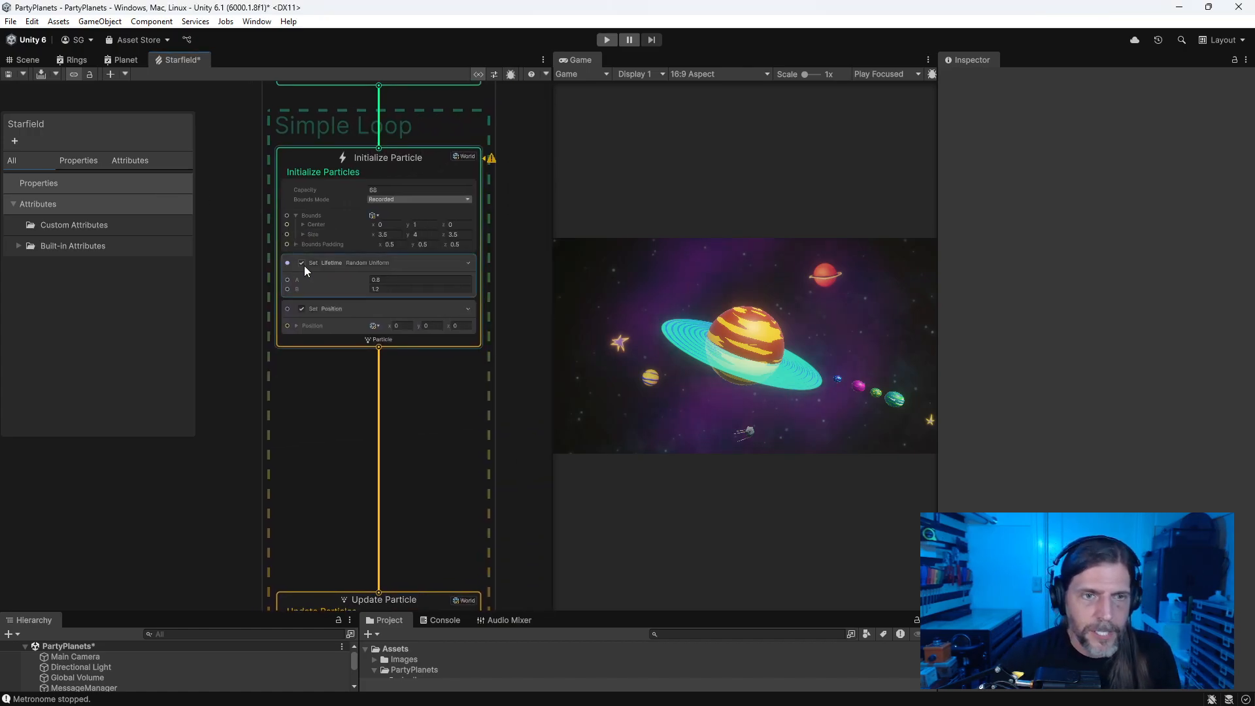
Step: Delete the Set Lifetime block from Initialize Particle and add a Set Position Shape Sphere block
left_click(334, 285)
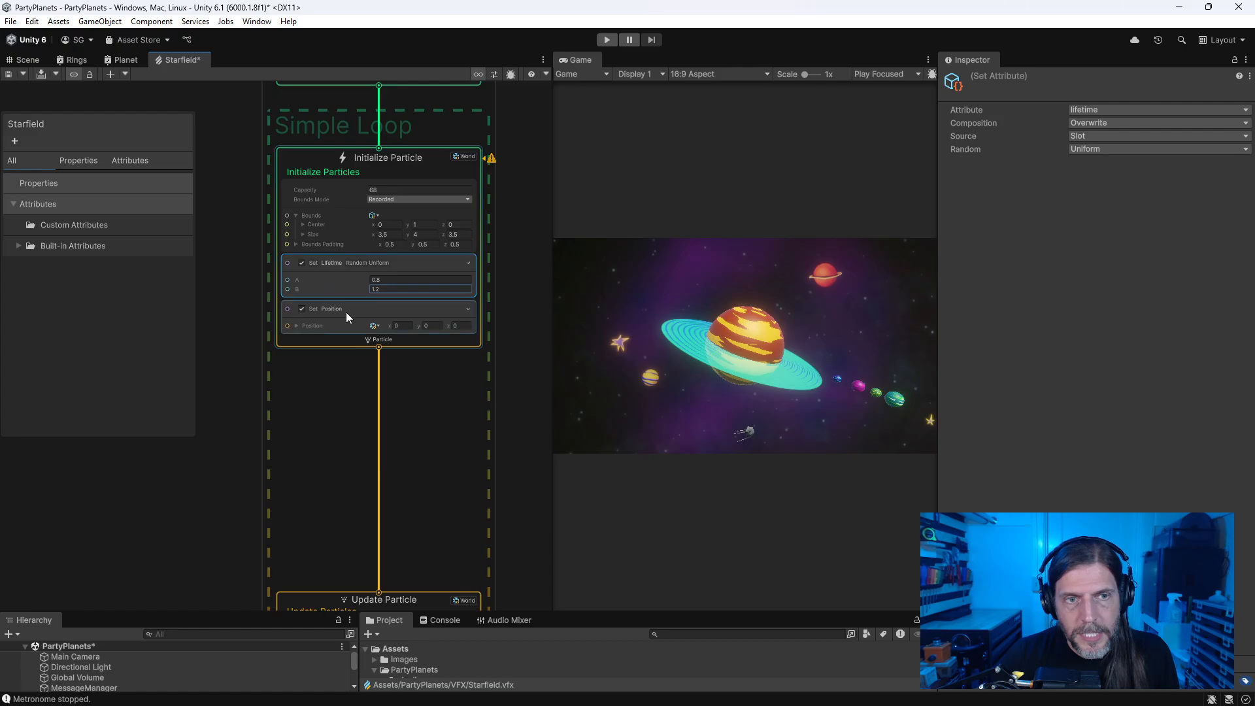
key("Delete")
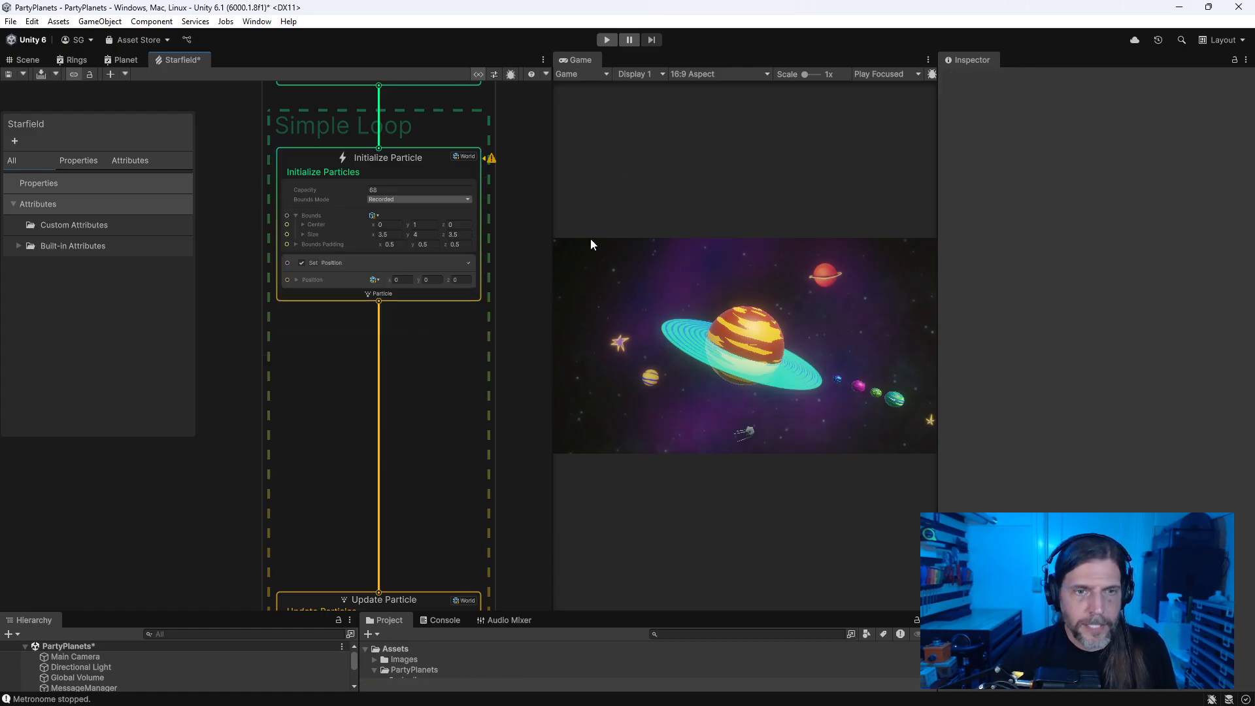
key("space")
type("sphere")
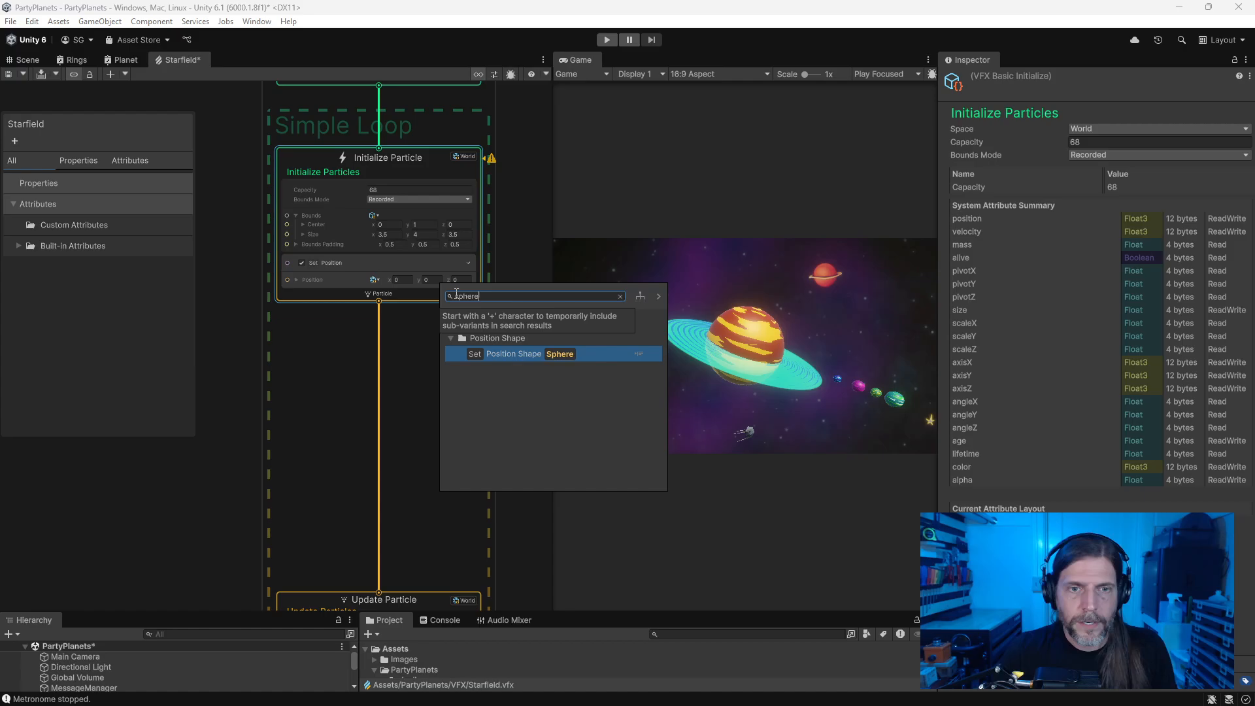
key("Return")
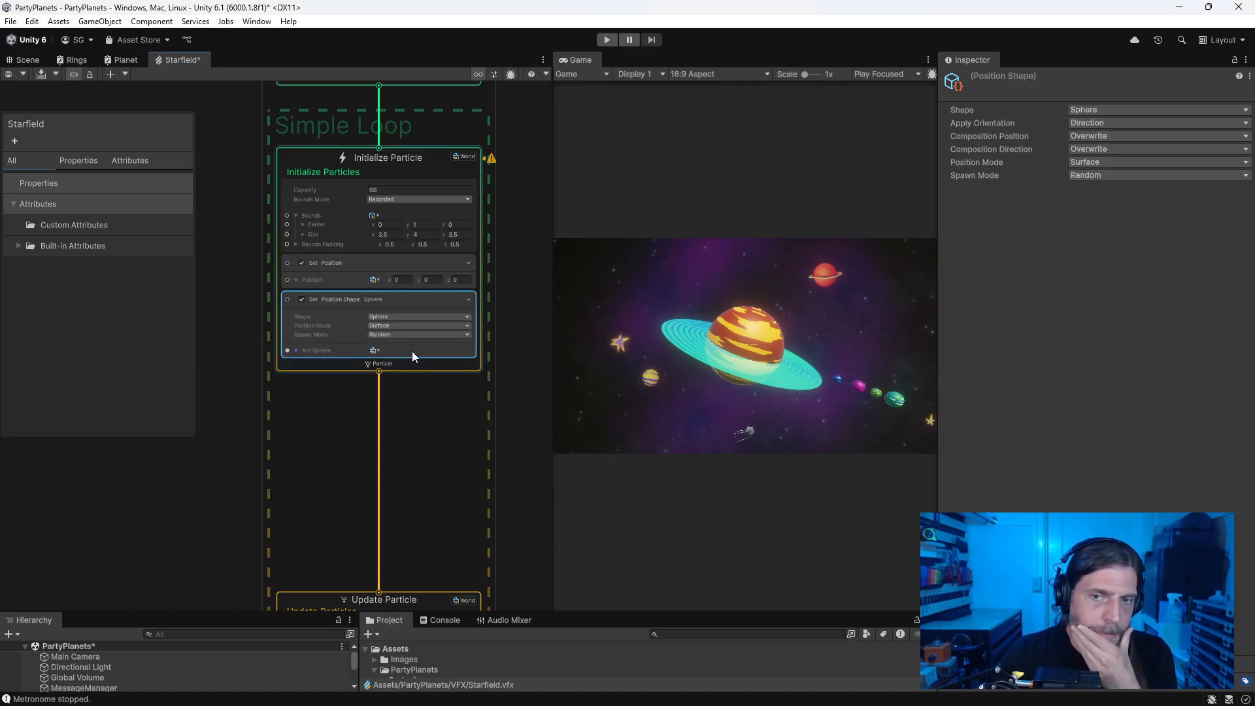
Step: Expand the Arc Sphere and Sphere inputs and set the sphere's radius to 10
left_click(298, 351)
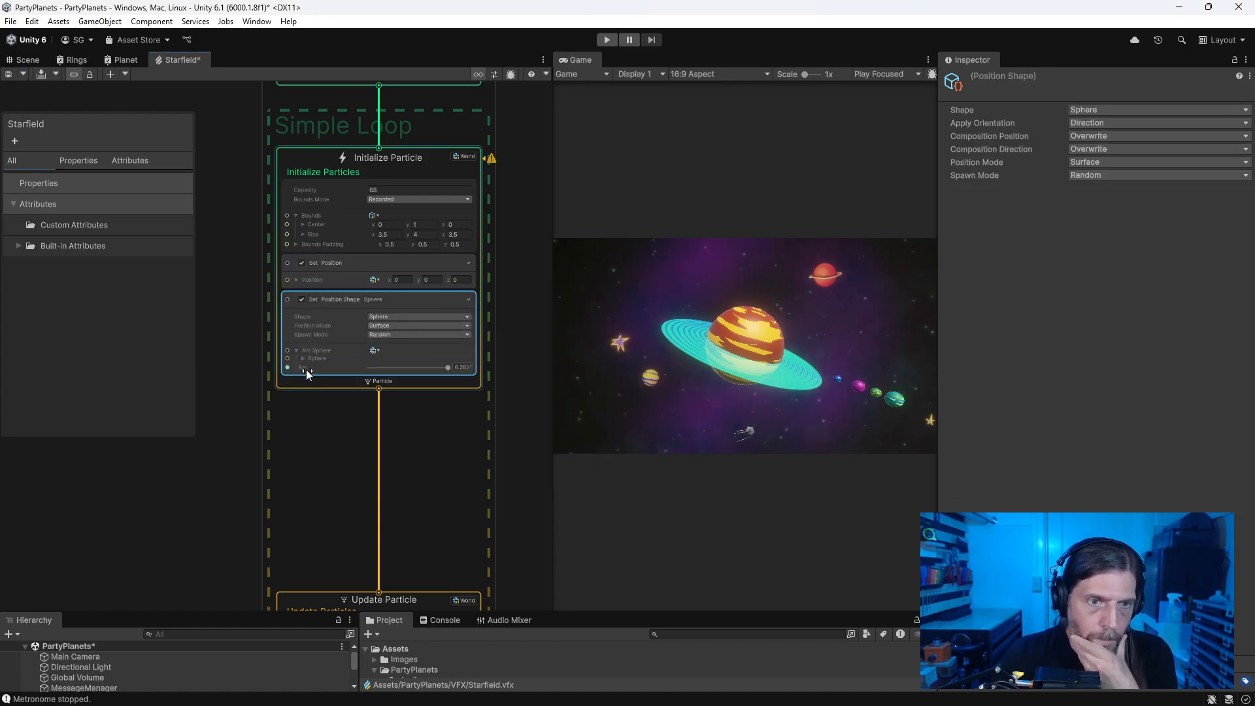
left_click(303, 358)
left_click(420, 372)
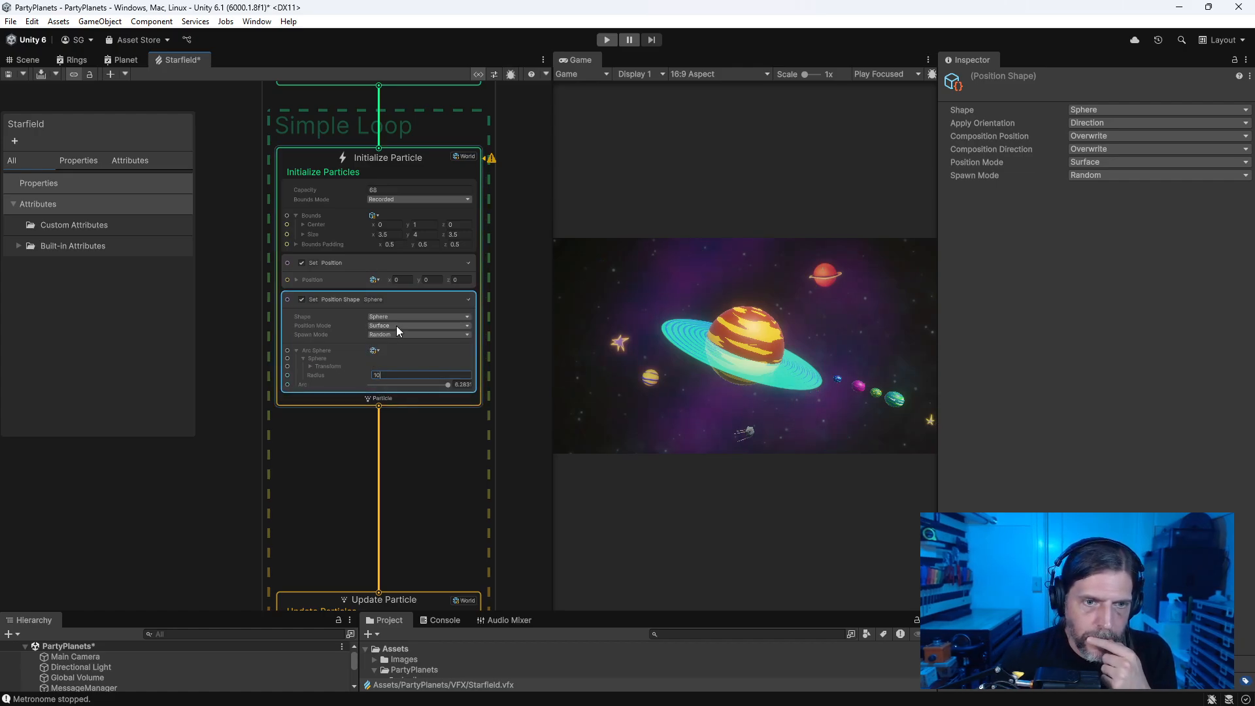
Step: Set the sphere block's position mode to Volume and move the block above Set Position
left_click(408, 349)
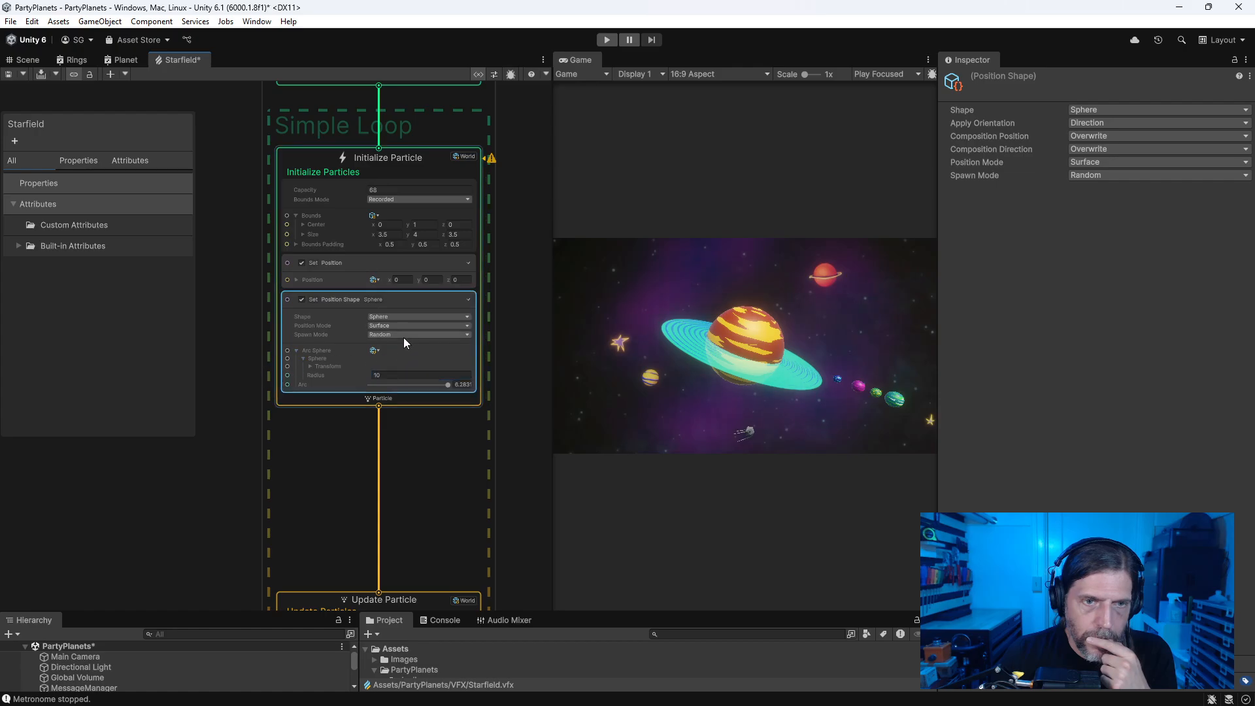
left_click(389, 326)
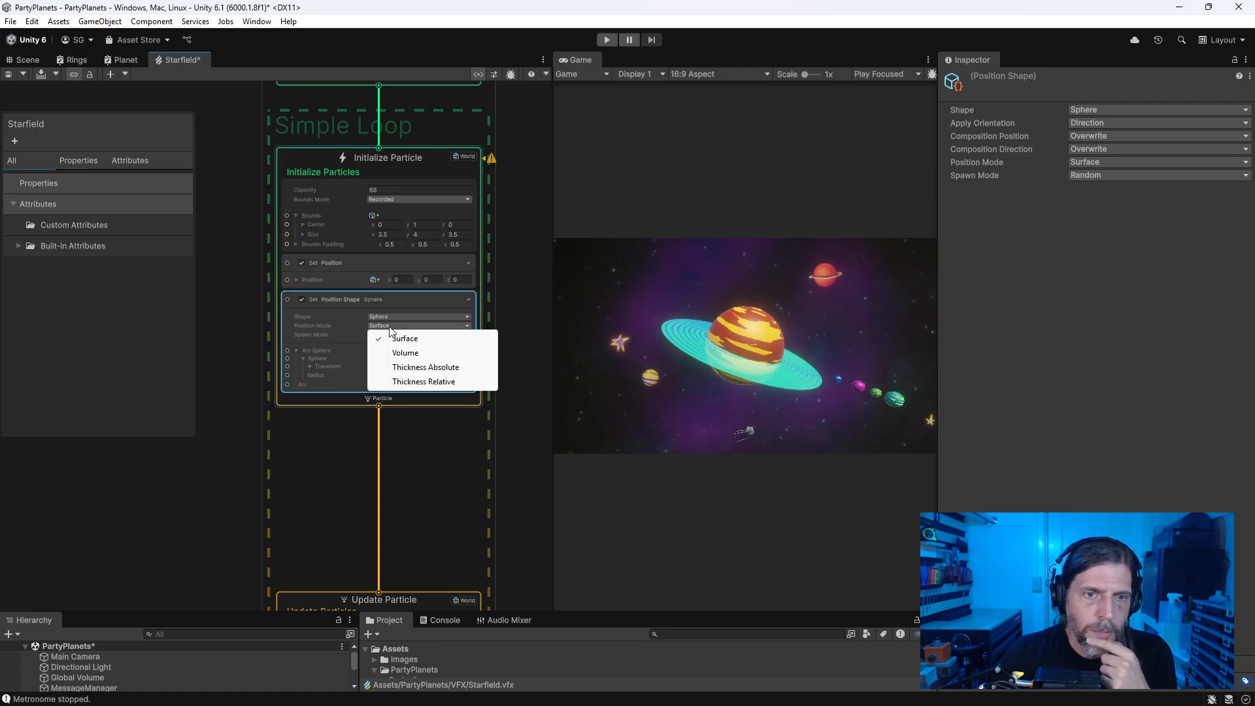
left_click(400, 353)
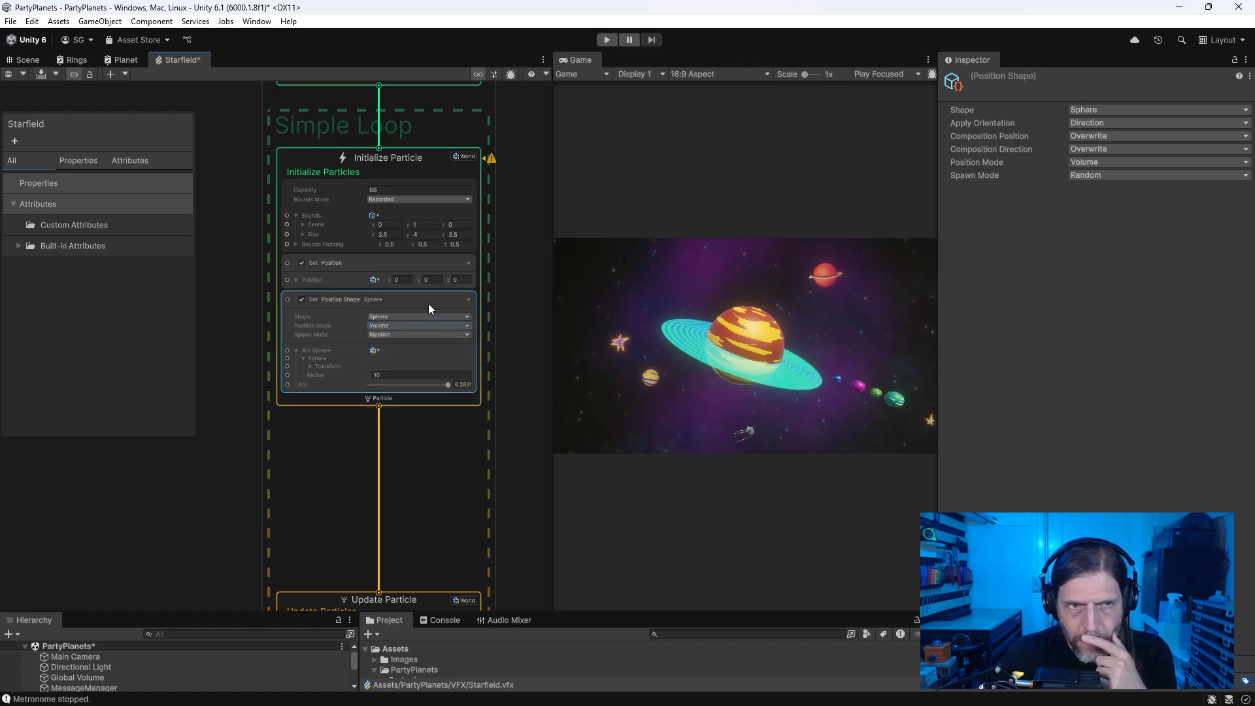
left_click_drag(414, 296, 412, 251)
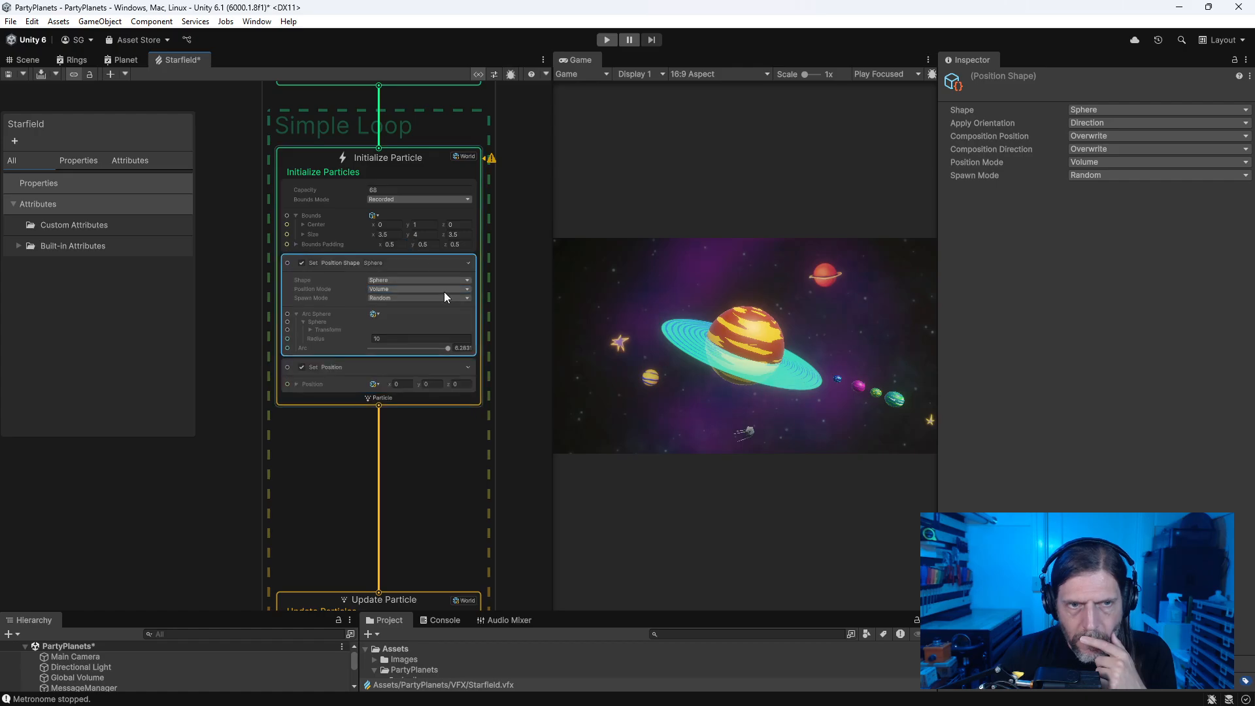
Step: Undo the sphere block's changes and its creation, along with the deletion of the Set Lifetime block
left_click(356, 362)
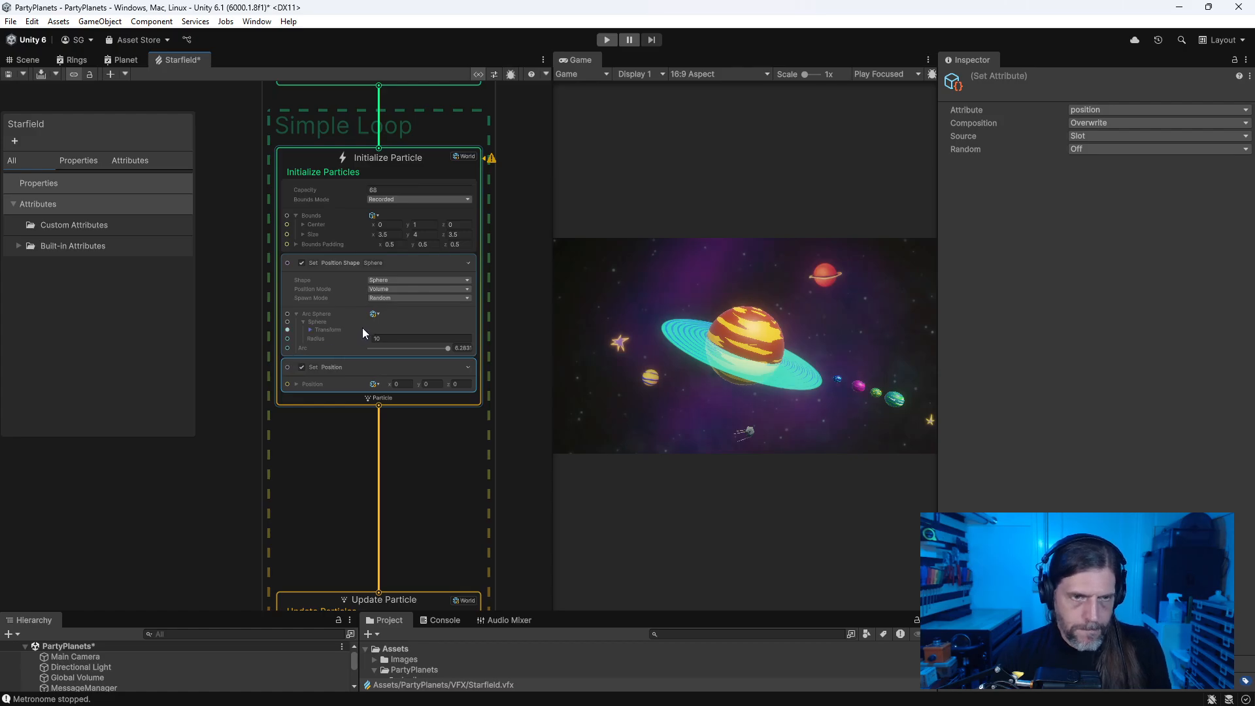
key("ctrl+z")
key("ctrl+z")
key("ctrl+z")
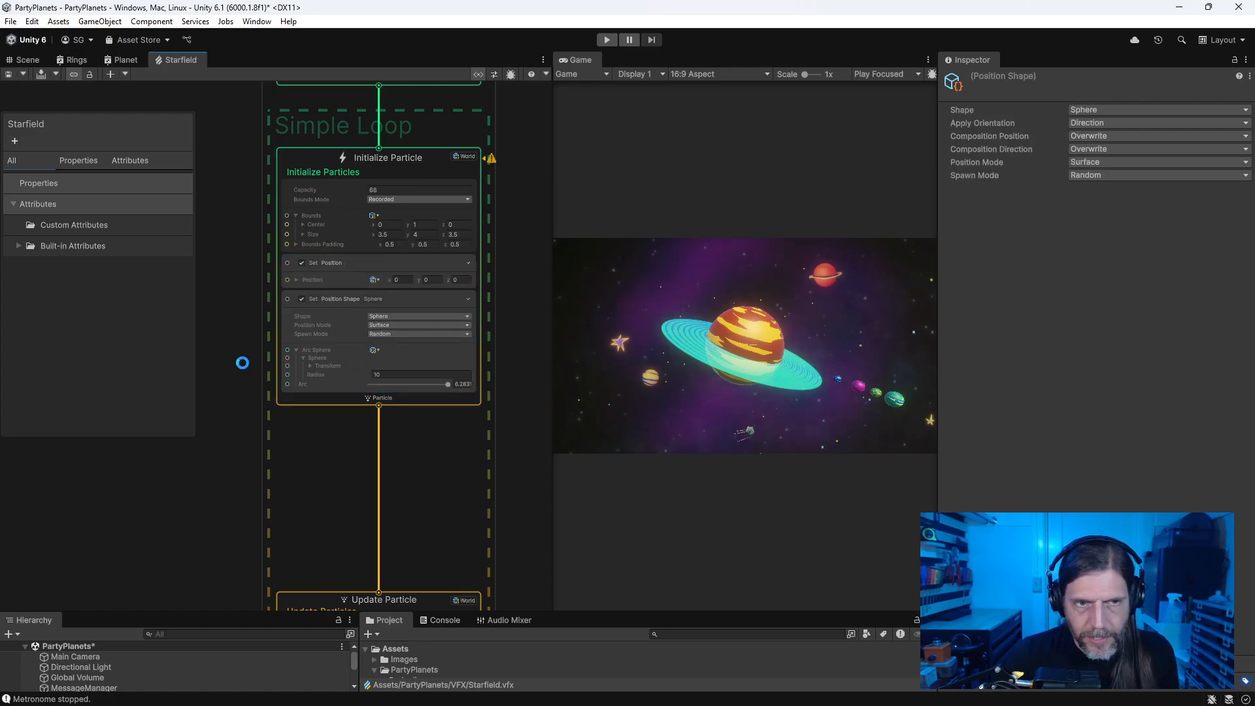
left_click(302, 335)
key("ctrl+z")
key("ctrl+z")
key("ctrl+z")
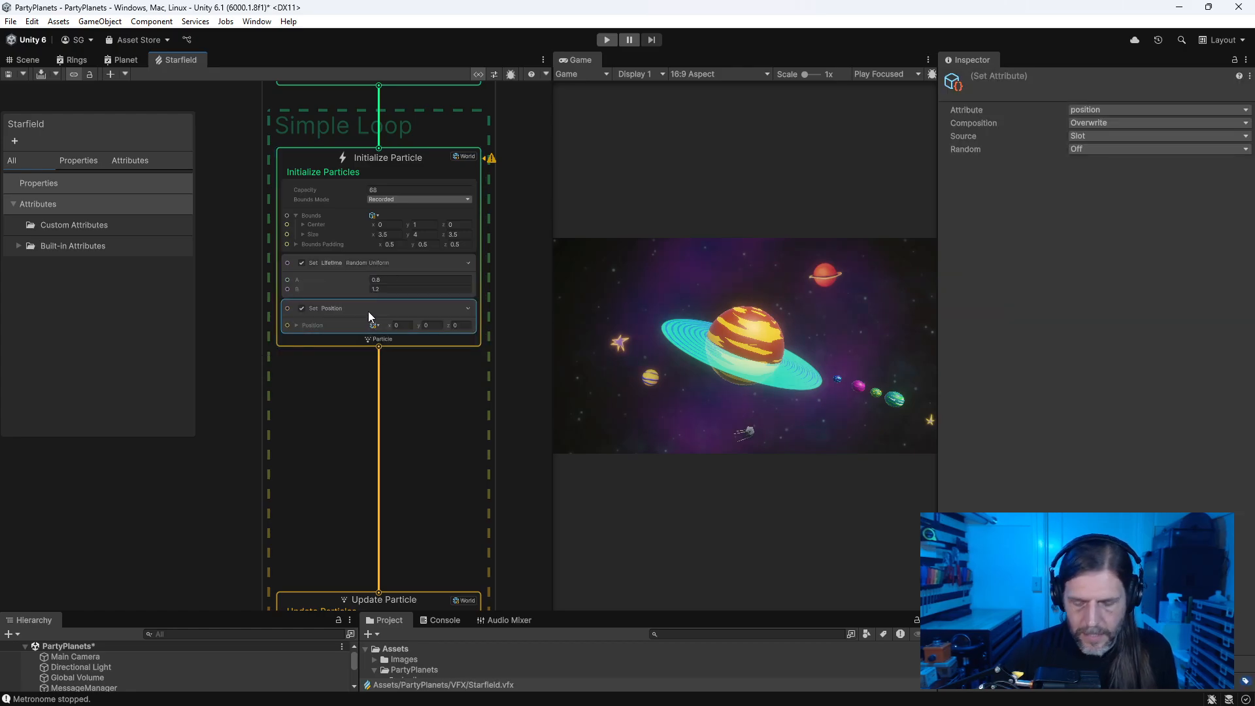
key("ctrl+z")
key("ctrl+y")
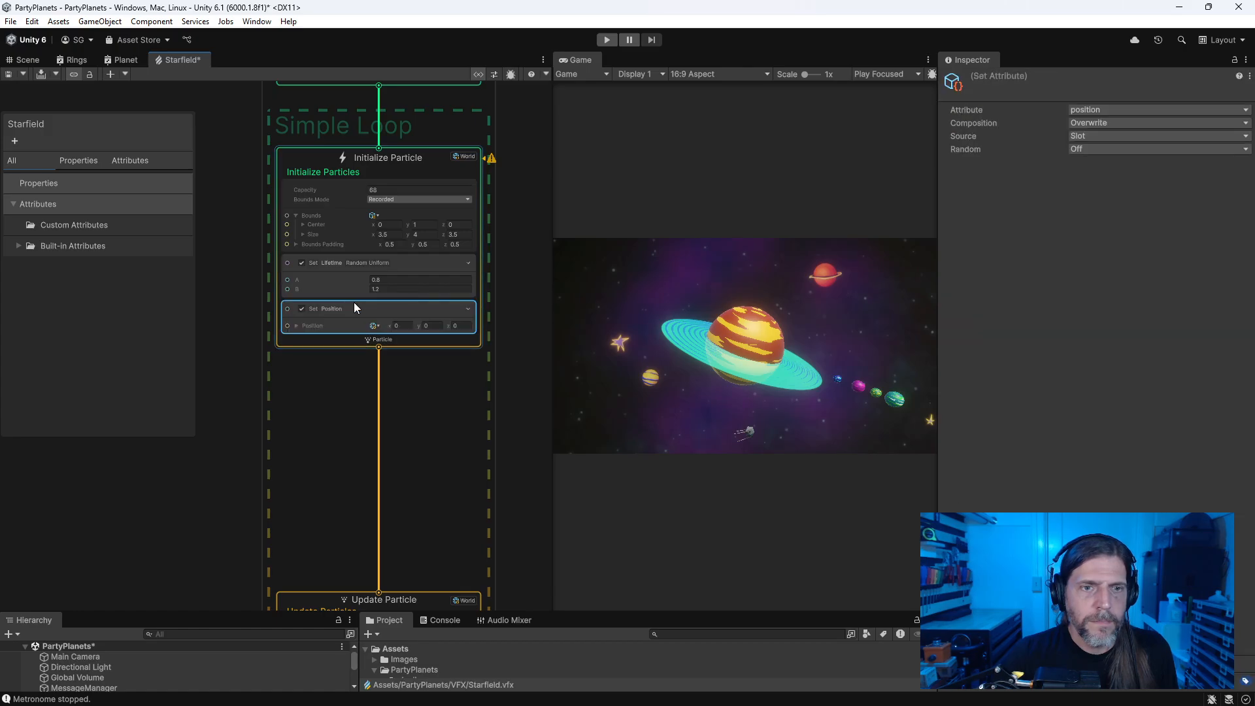
Step: Replace the Set Position block in Initialize Particle with a Set Position Shape Sphere block
key("Delete")
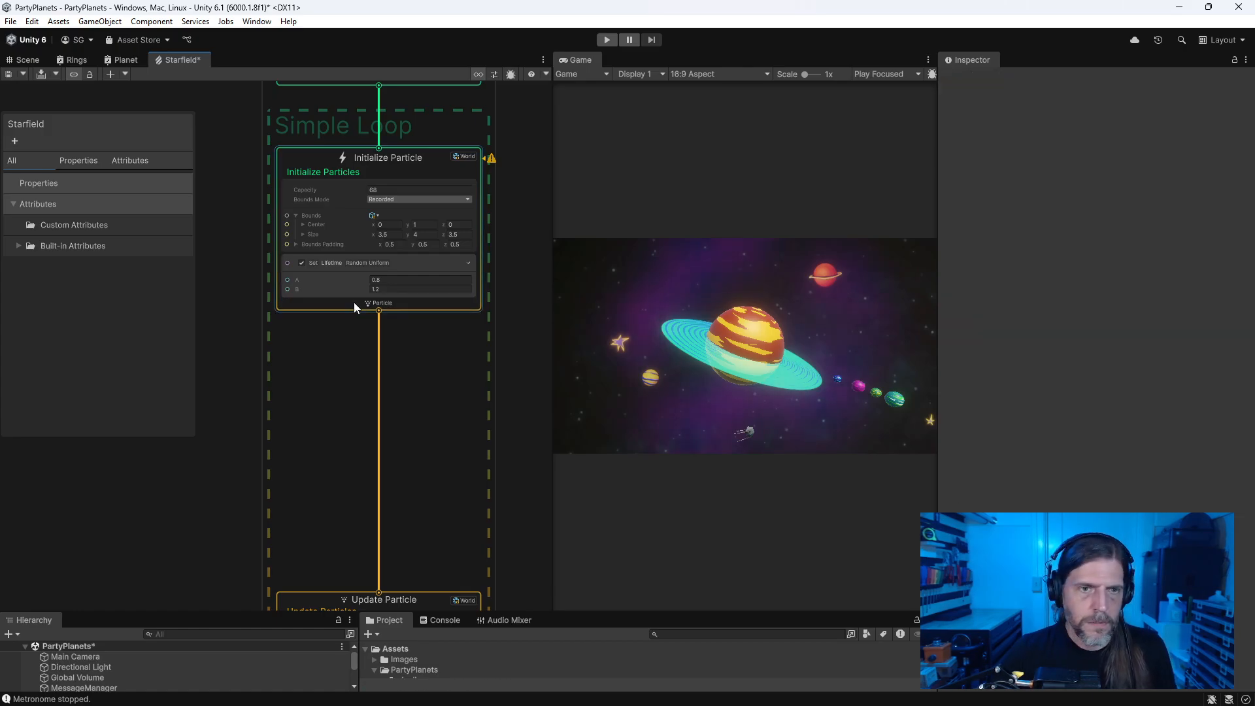
left_click(354, 304)
key("space")
type("sph")
key("Return")
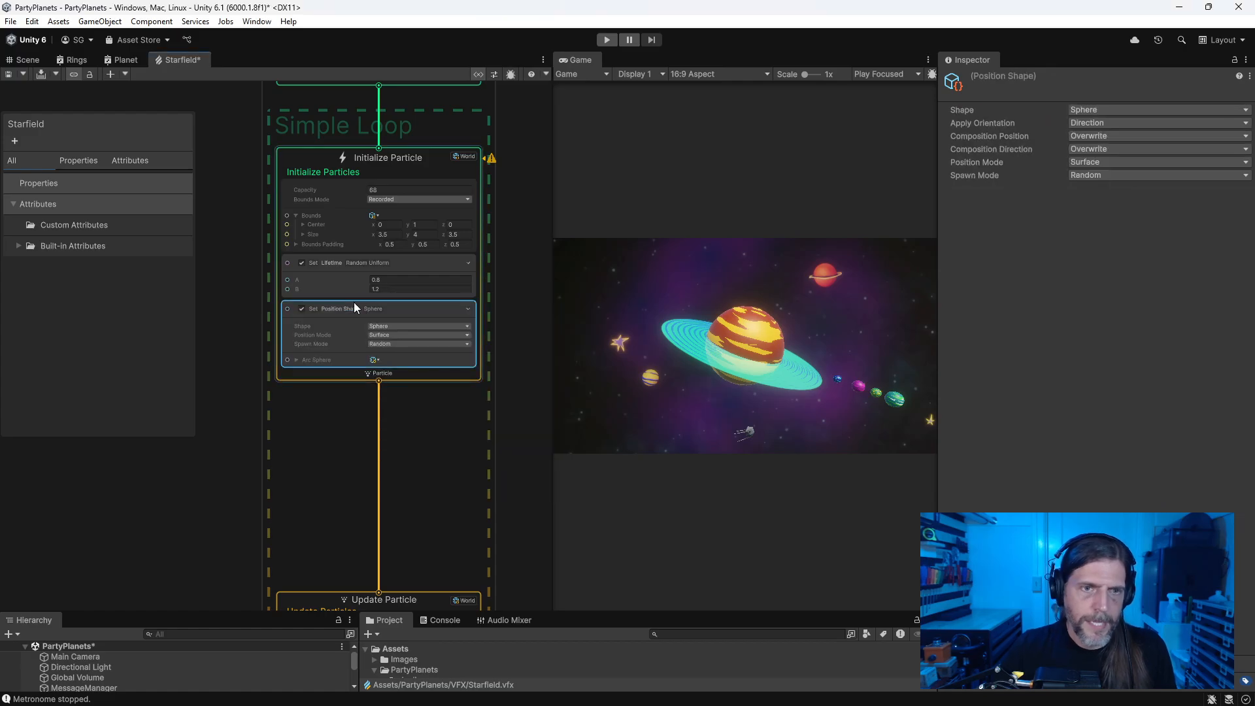
Step: Expand the new block's Arc Sphere and Sphere inputs and set the sphere's radius to 10
left_click(297, 360)
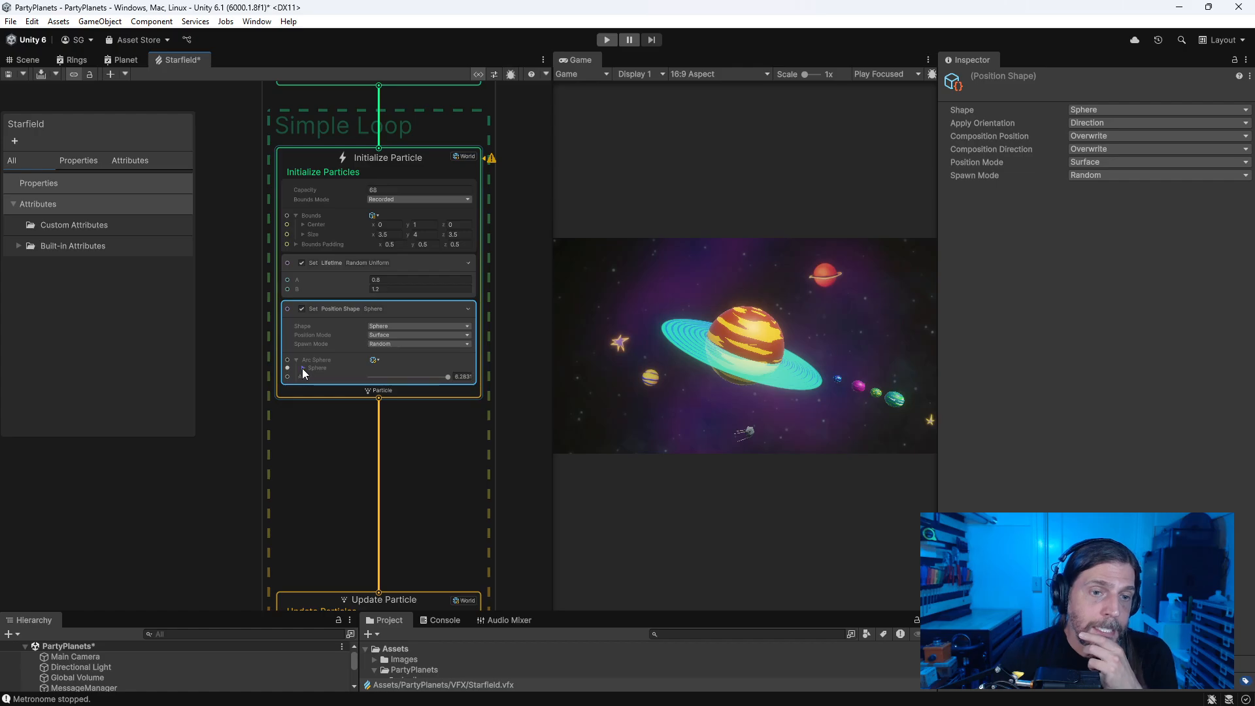
left_click(303, 368)
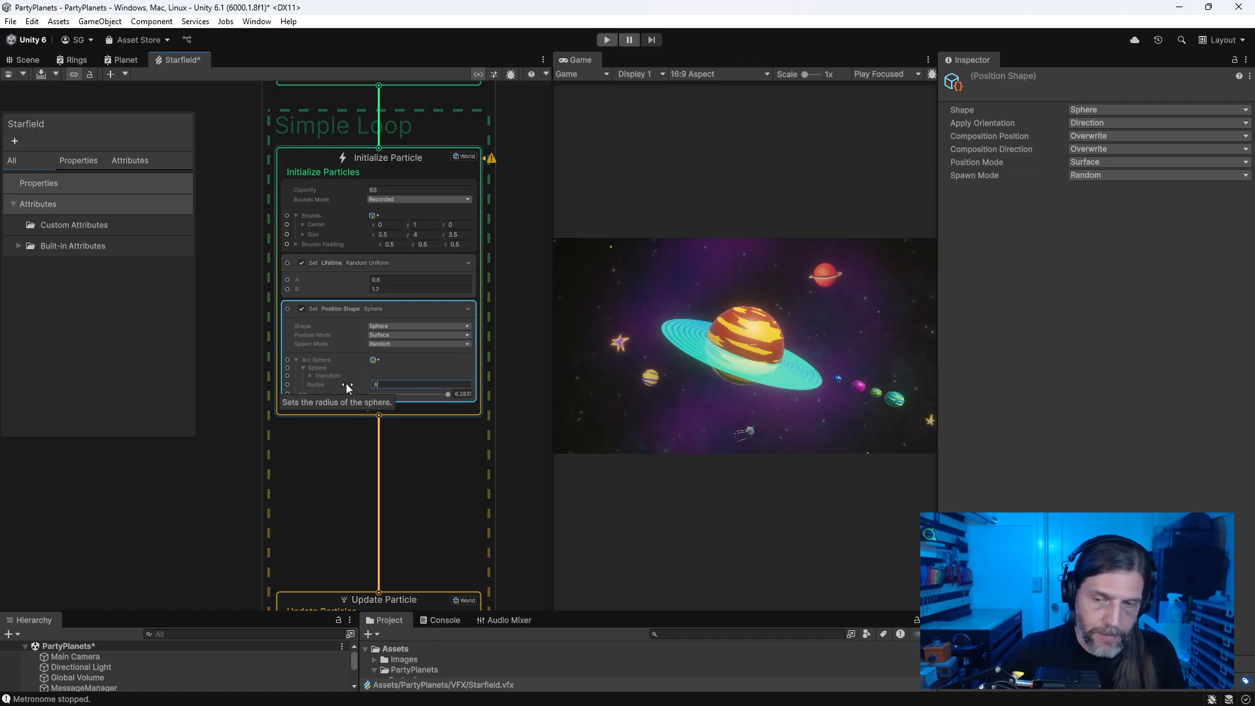
key("BackSpace")
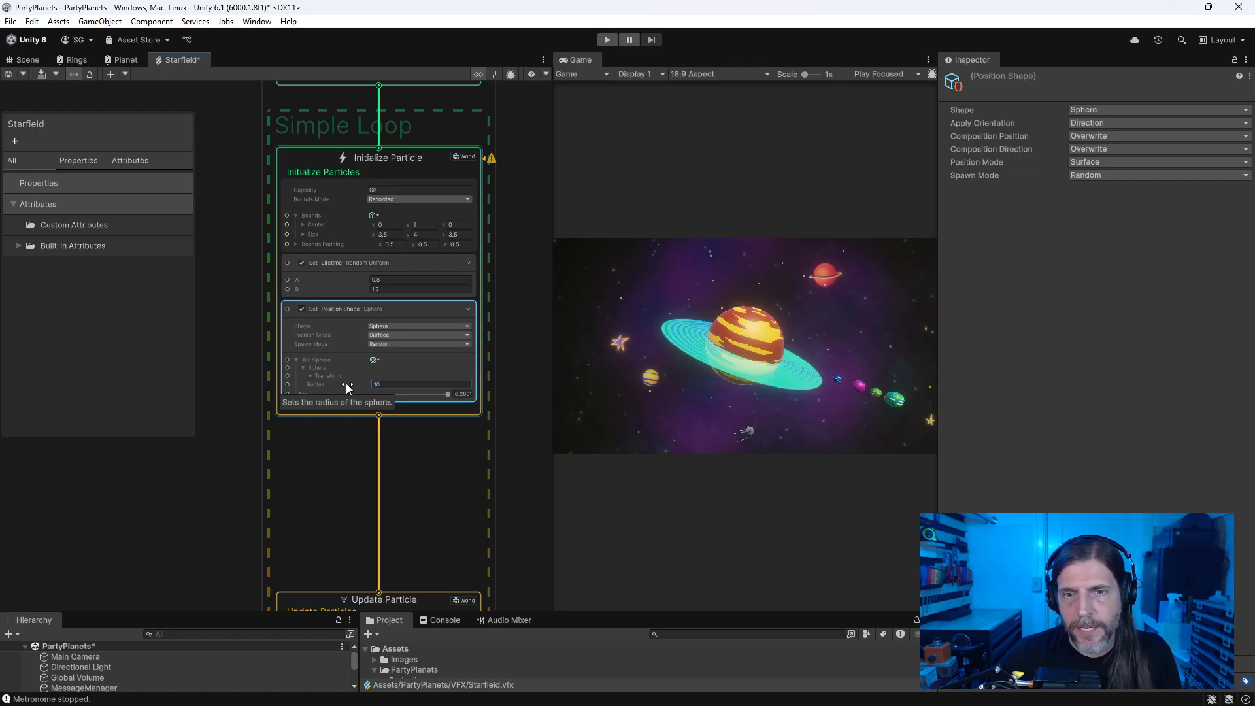
left_click(281, 481)
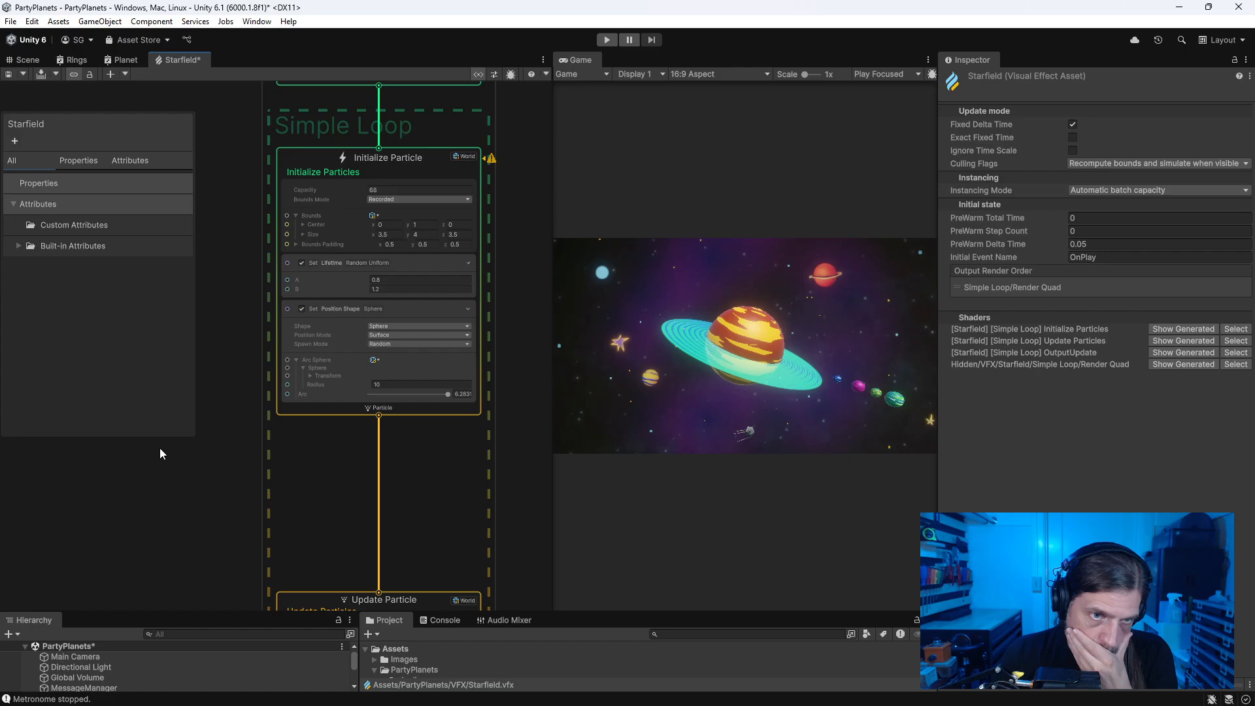
Step: In the Multiply Color over Life gradient of Output Particle, remove the yellow colour key and make the gradient fully opaque with an end alpha of 255
middle_click_drag(192, 493, 228, 10)
middle_click_drag(283, 555, 260, 492)
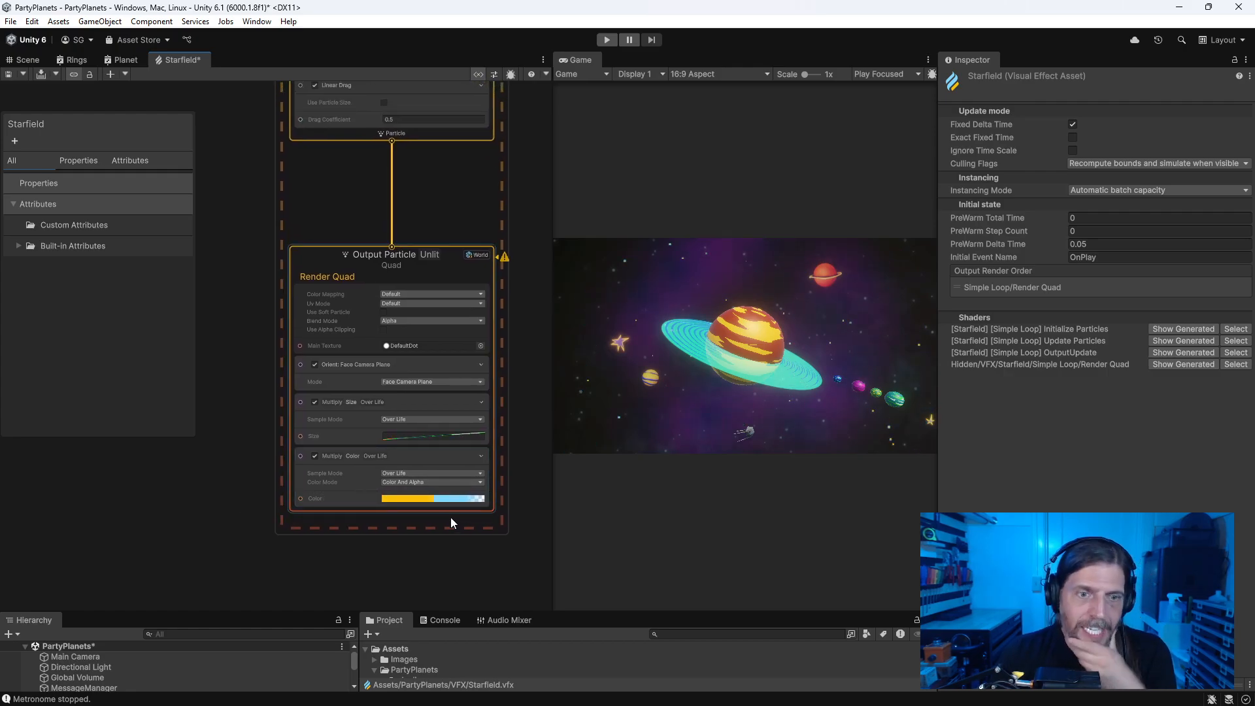
right_click(139, 491)
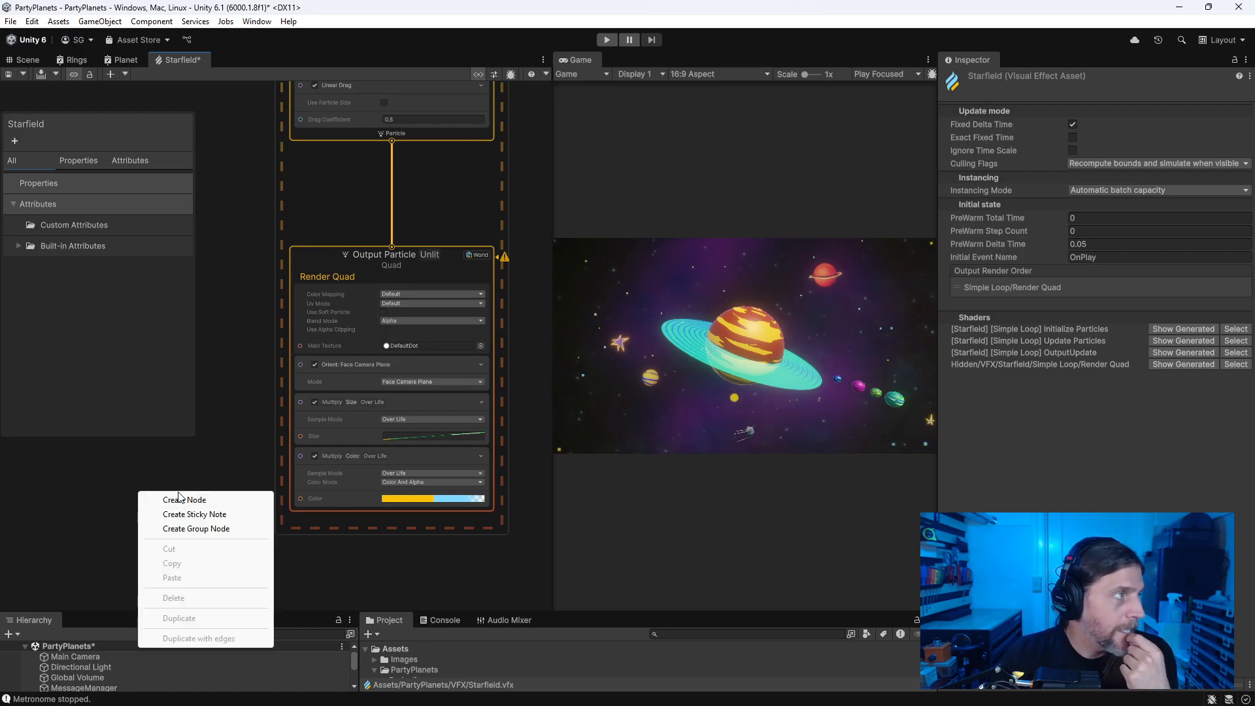
left_click(234, 442)
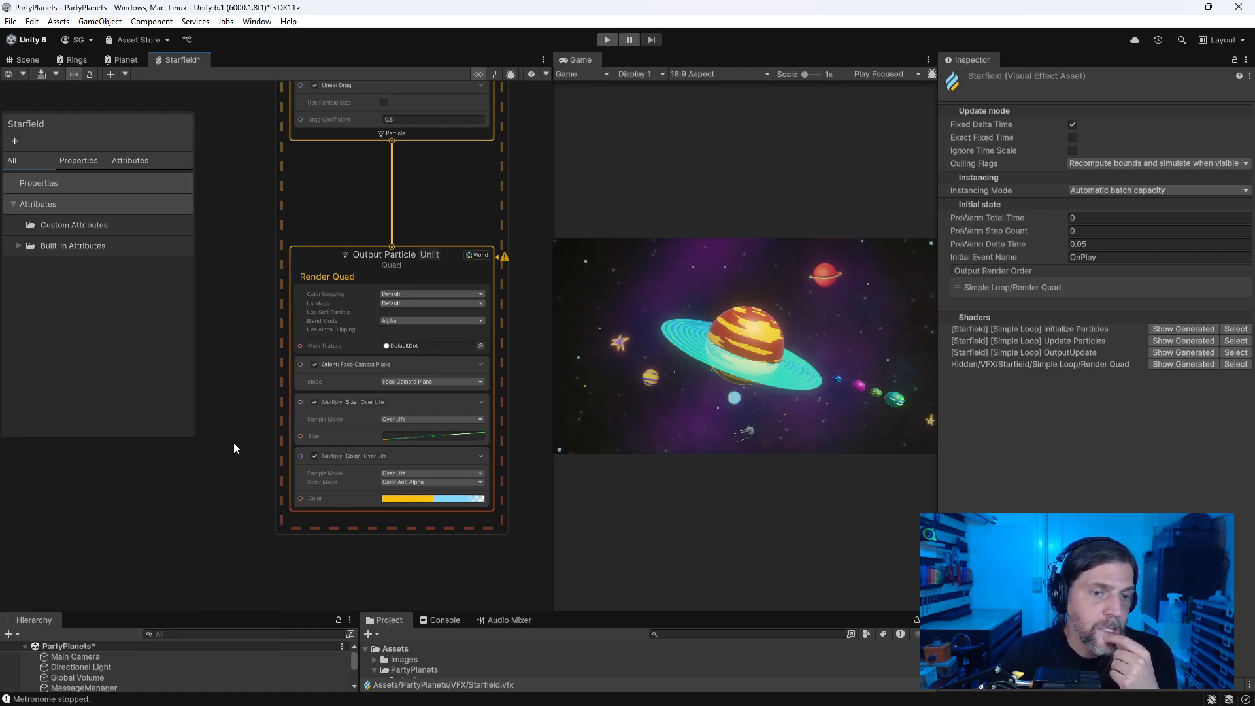
left_click(458, 498)
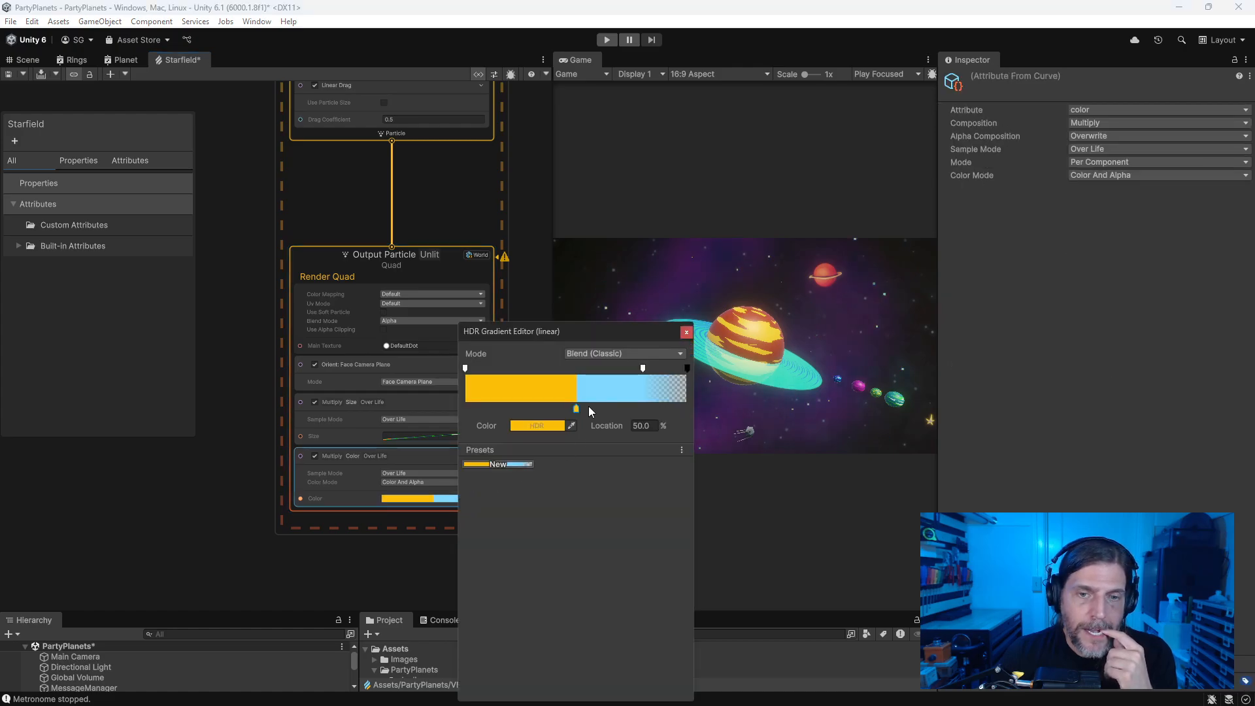
key("Delete")
left_click(644, 368)
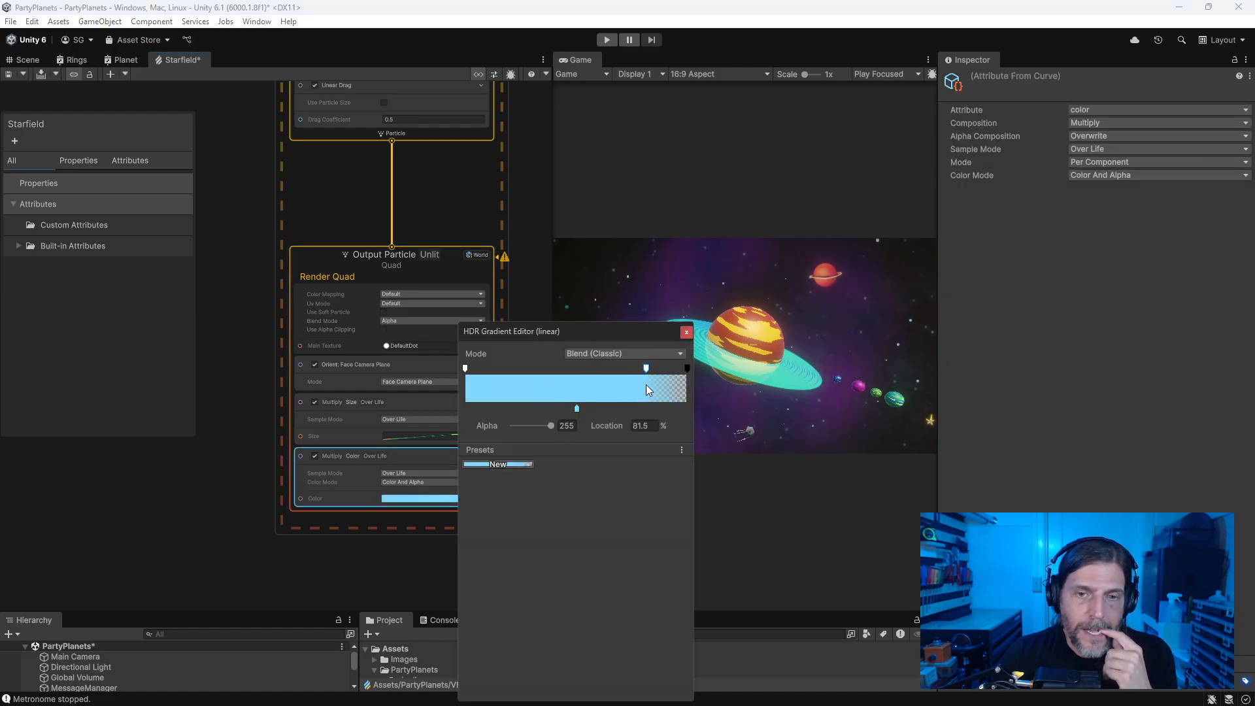
left_click_drag(645, 374, 644, 462)
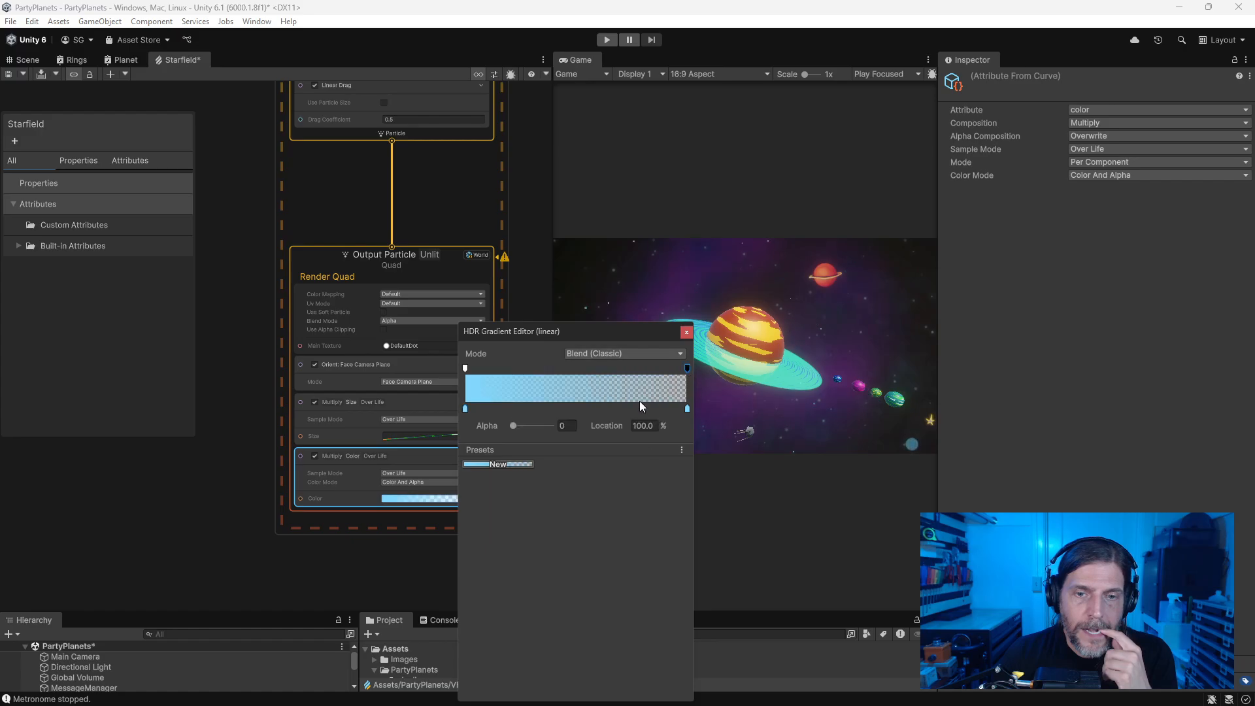
left_click_drag(513, 426, 692, 416)
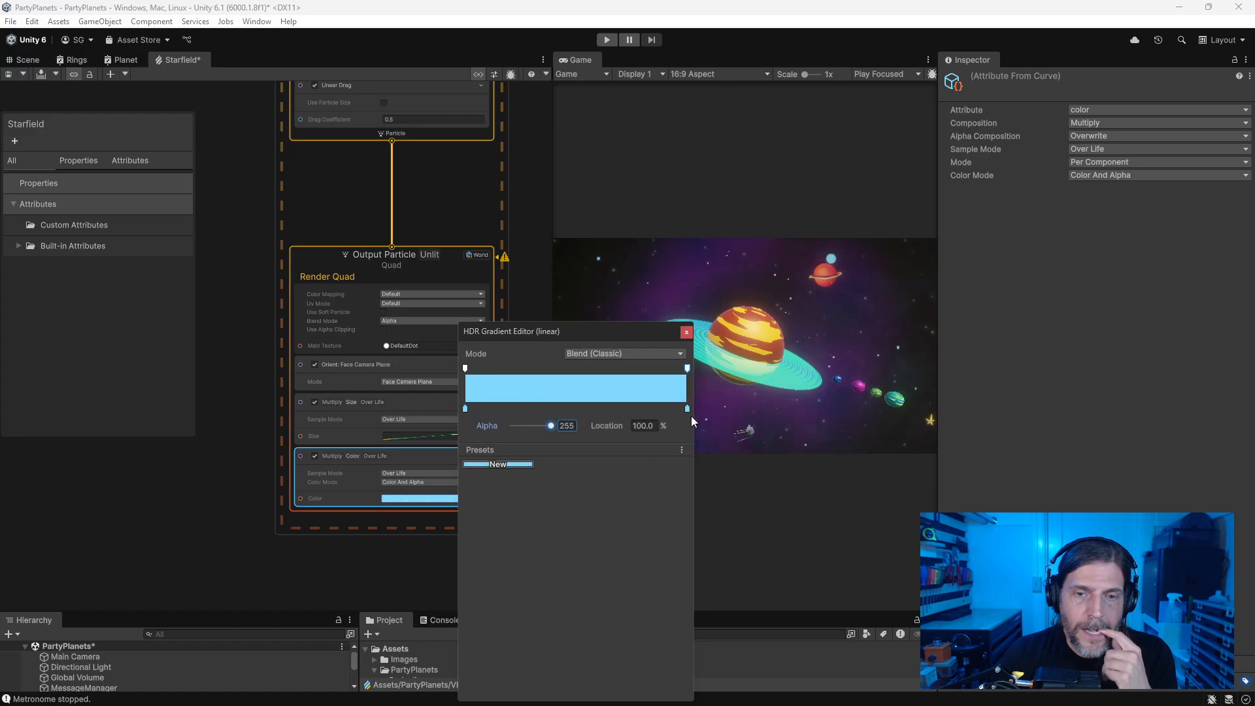
Step: Set both end colour keys of the gradient to red and its mode to Blend (Perceptual)
left_click(466, 409)
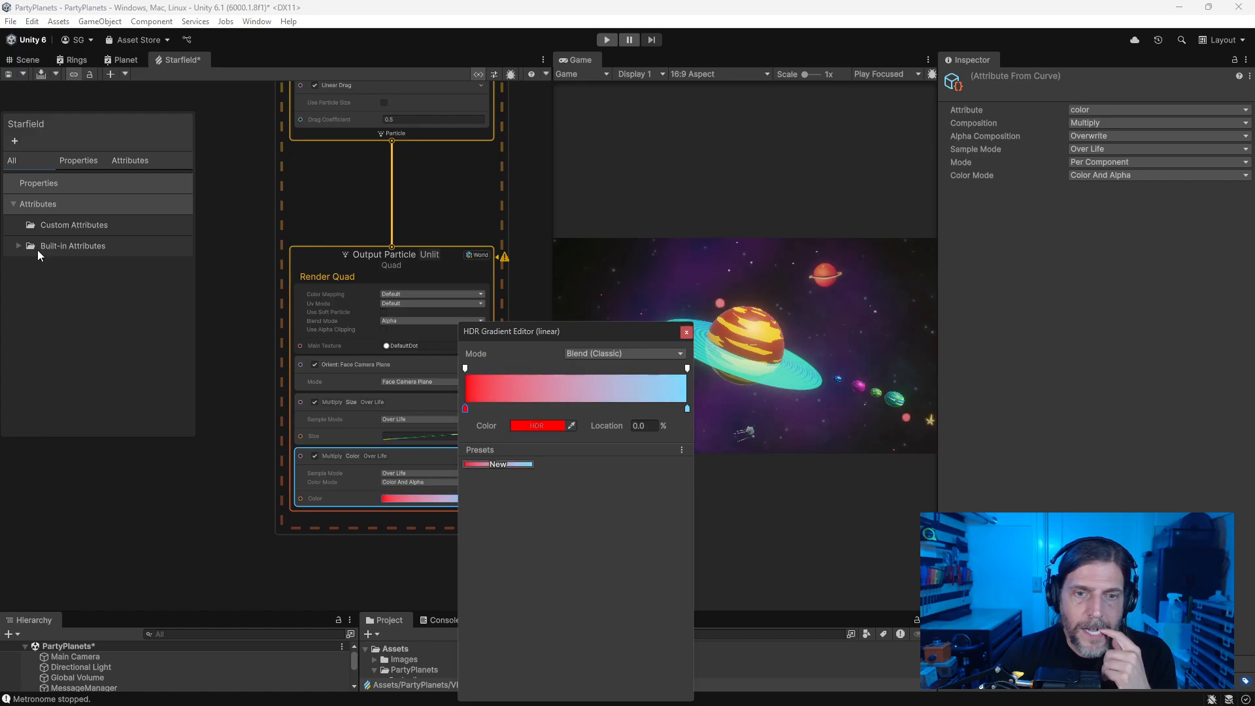
left_click(687, 409)
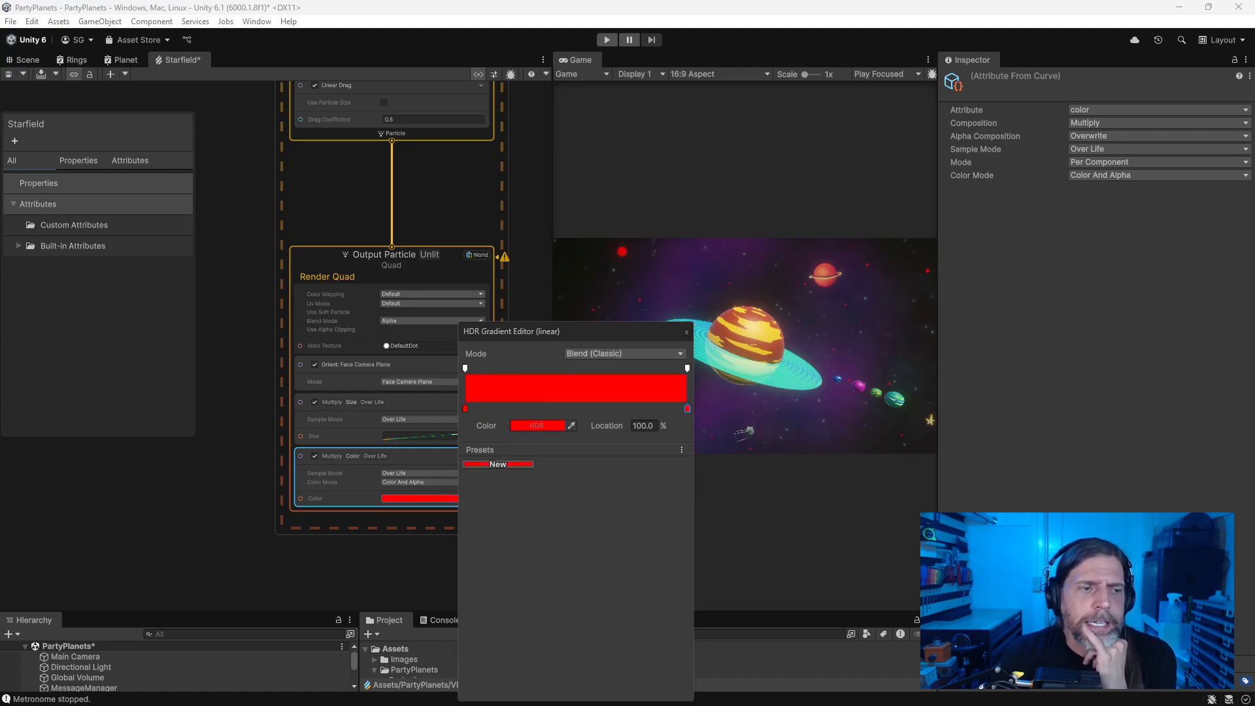
left_click(681, 450)
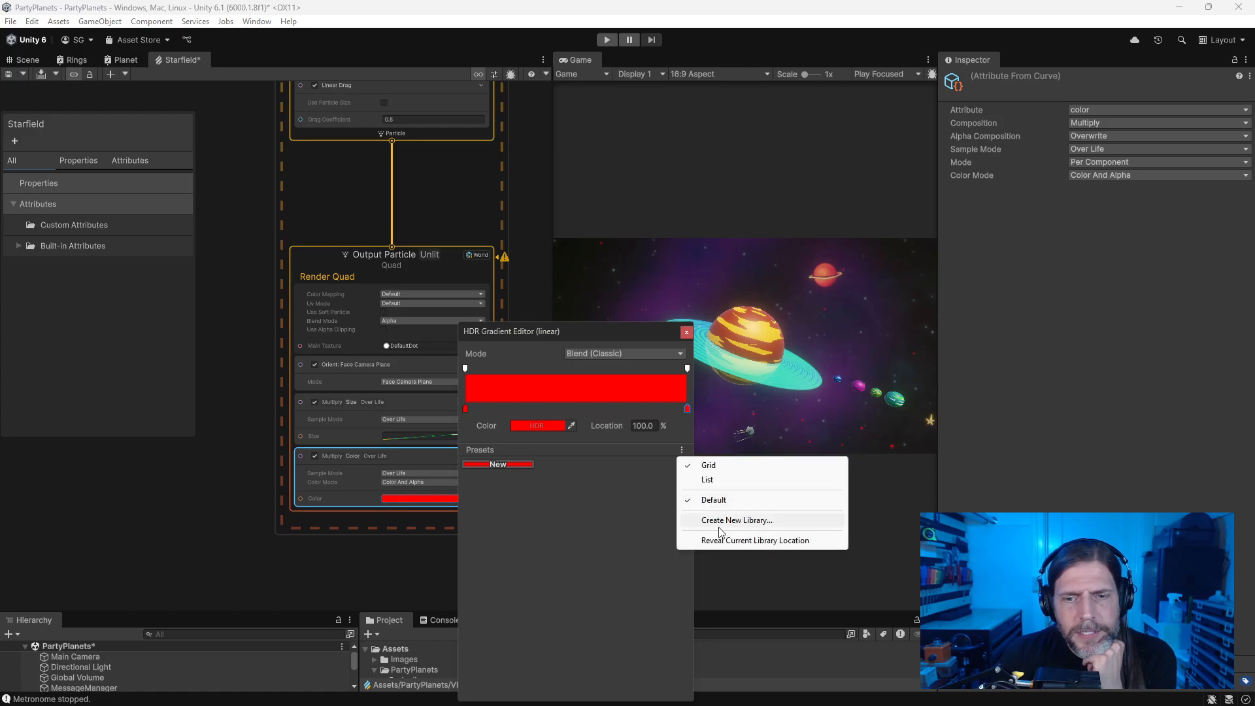
left_click(664, 440)
left_click(683, 352)
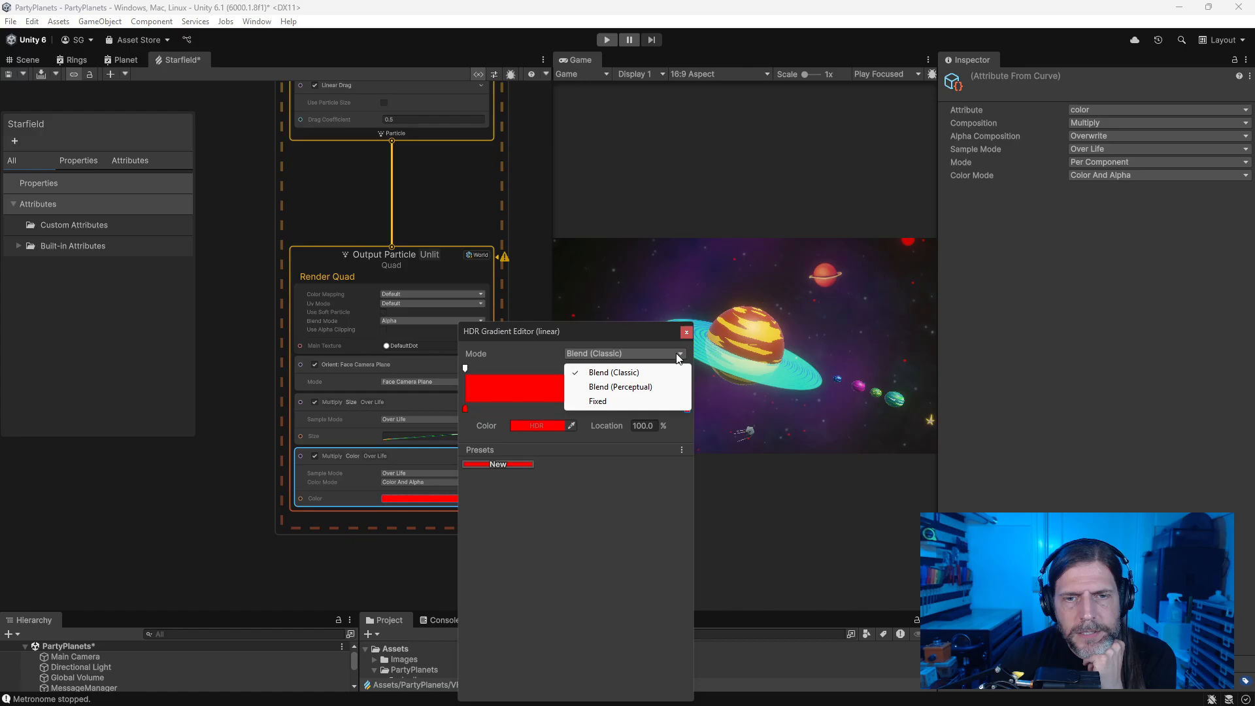
left_click(642, 387)
left_click(645, 355)
left_click(638, 400)
left_click(635, 353)
left_click(626, 386)
Step: Add a colour key near the middle of the gradient and set its location to 50%
left_click(572, 408)
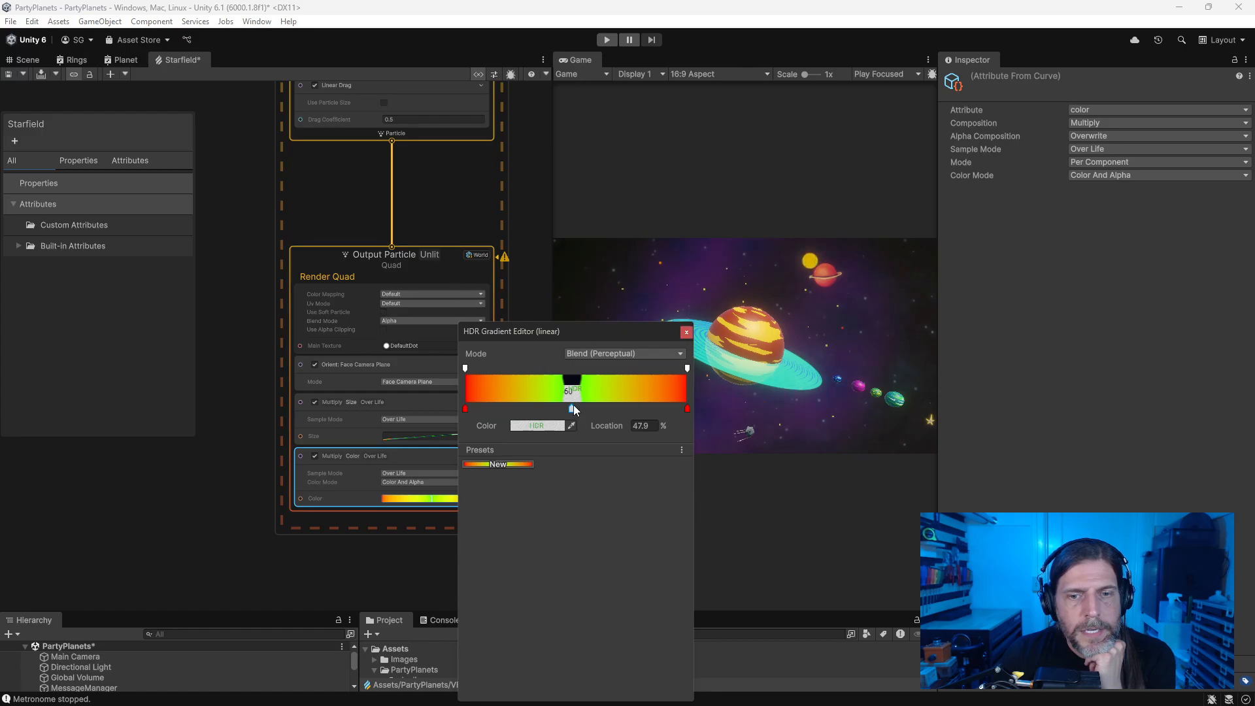
left_click(654, 429)
type("50")
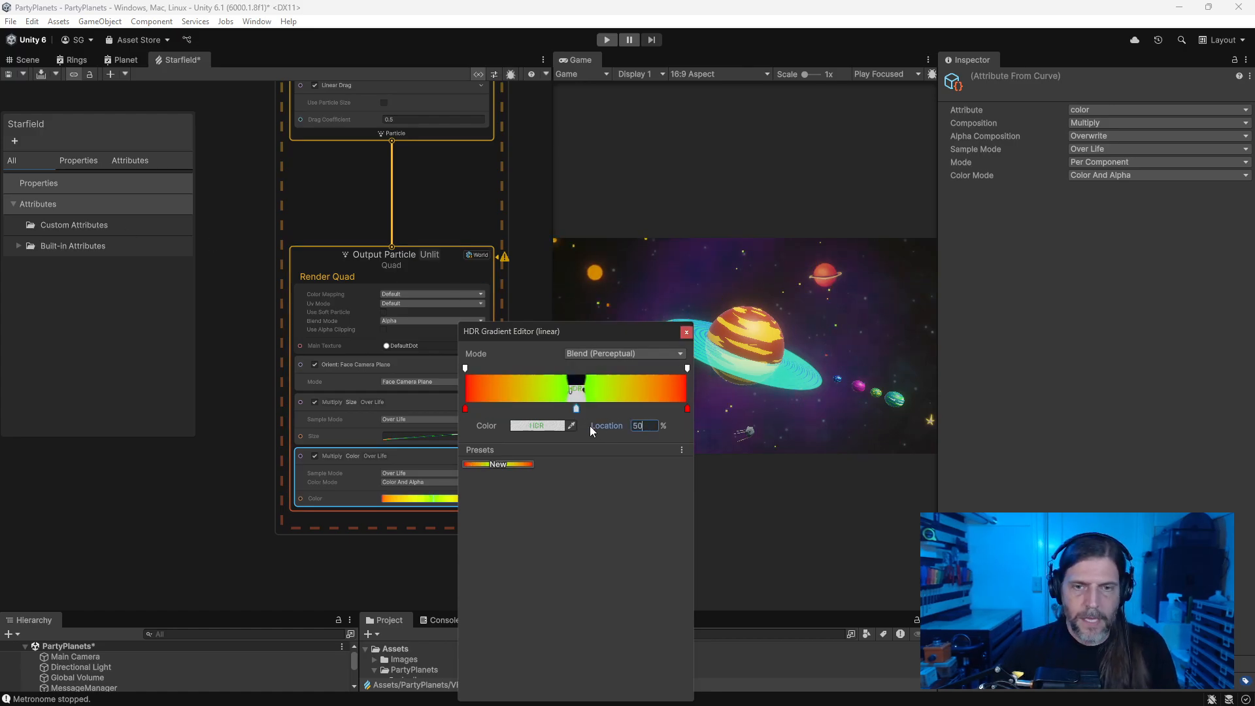
Step: Add a yellow colour key between the start and middle keys and set its location to 25%
left_click(514, 406)
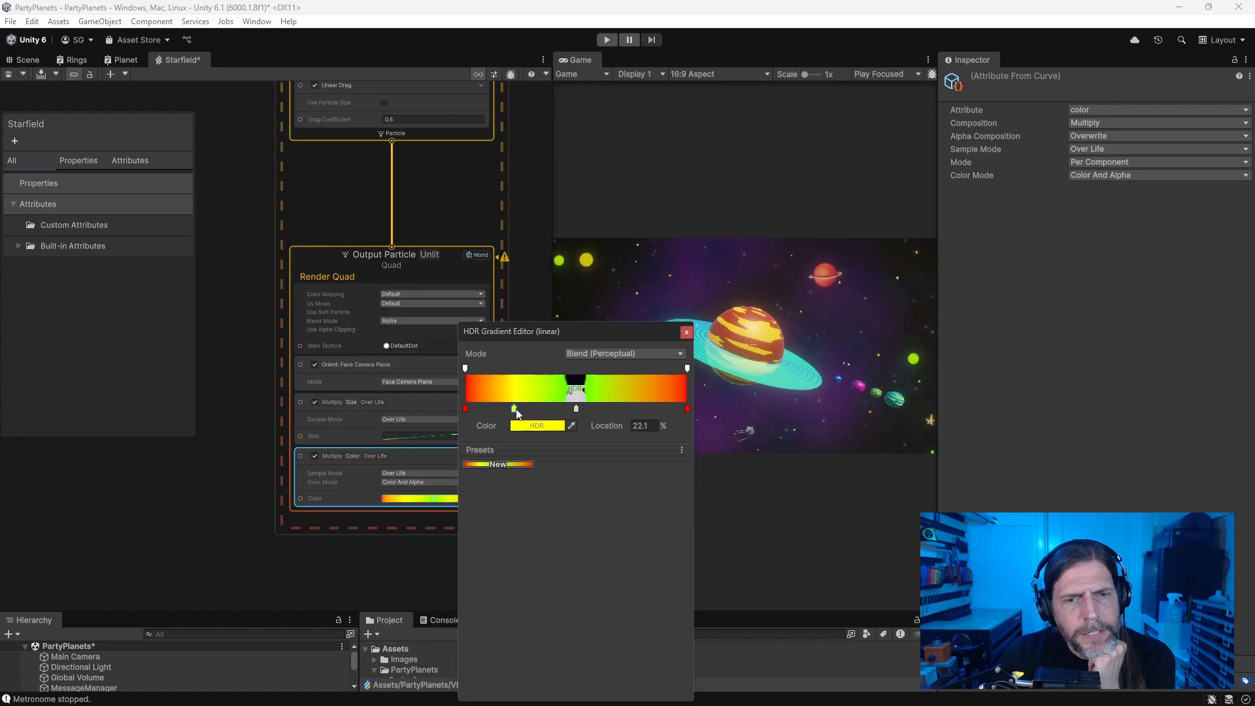
left_click_drag(651, 426, 555, 424)
type("25")
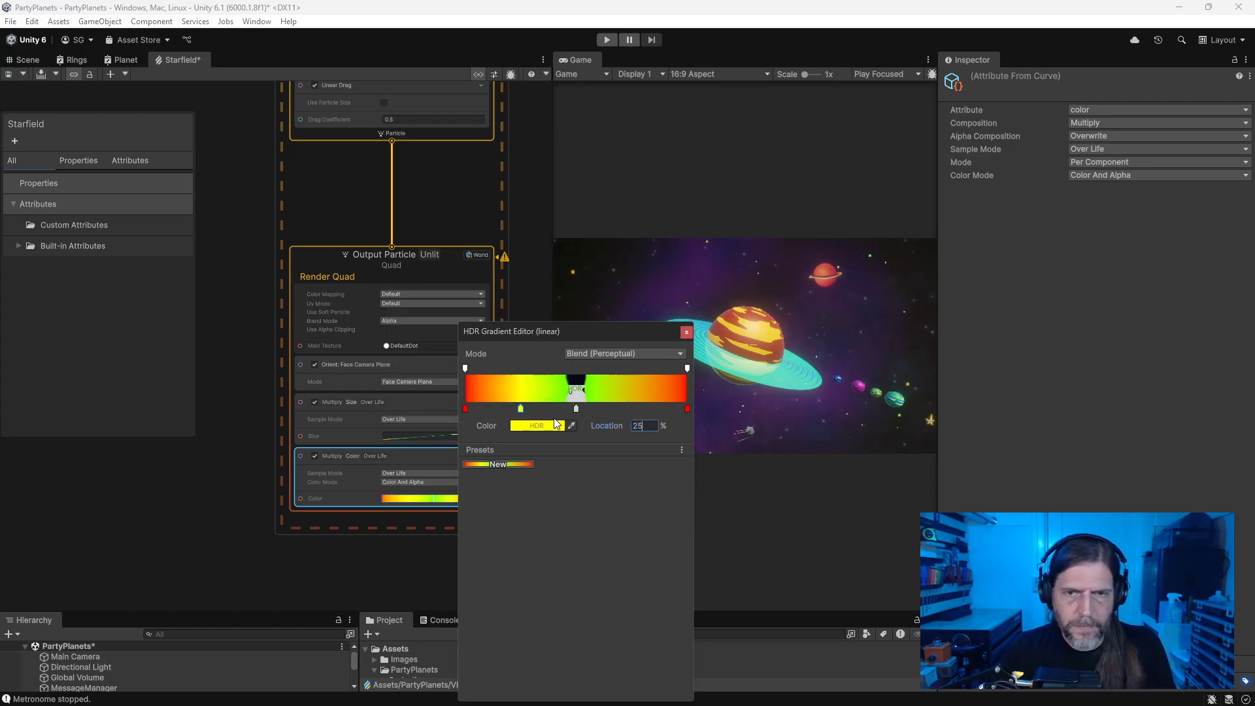
Step: Add a blue colour key at 75% between the middle and end keys, and set the gradient's end colour key to magenta
left_click(638, 407)
key("ctrl+v")
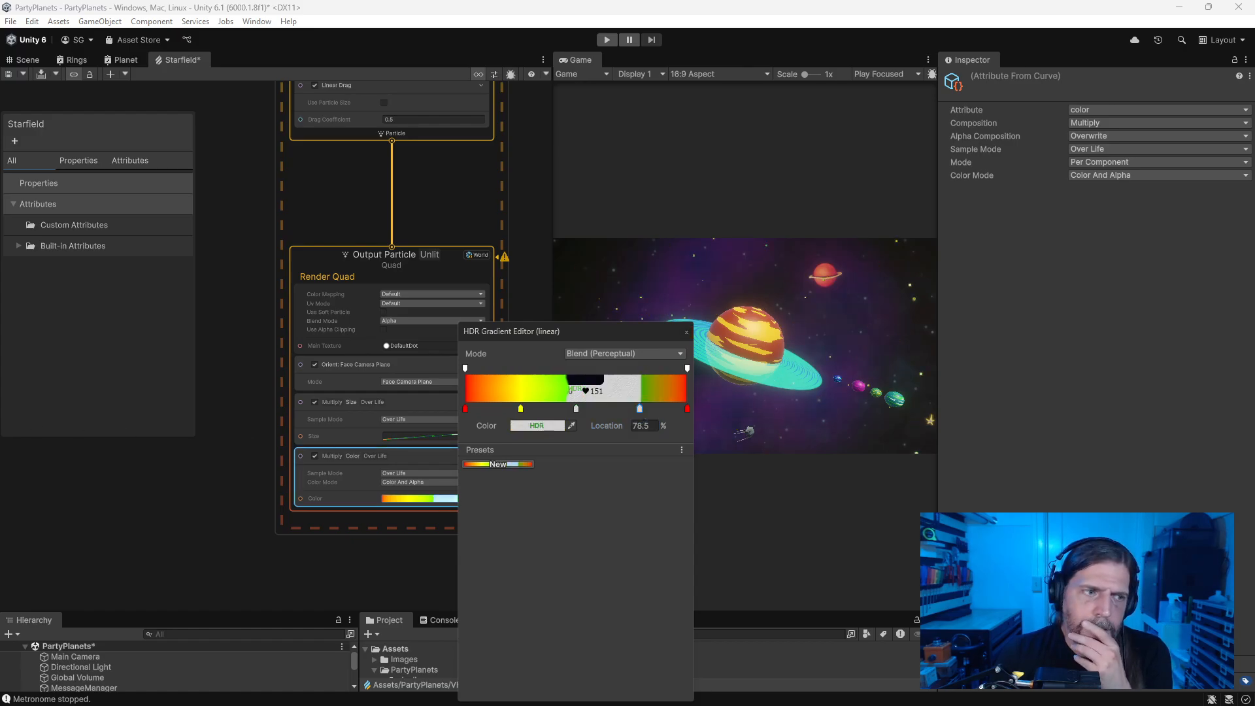
left_click_drag(0, 434, 80, 457)
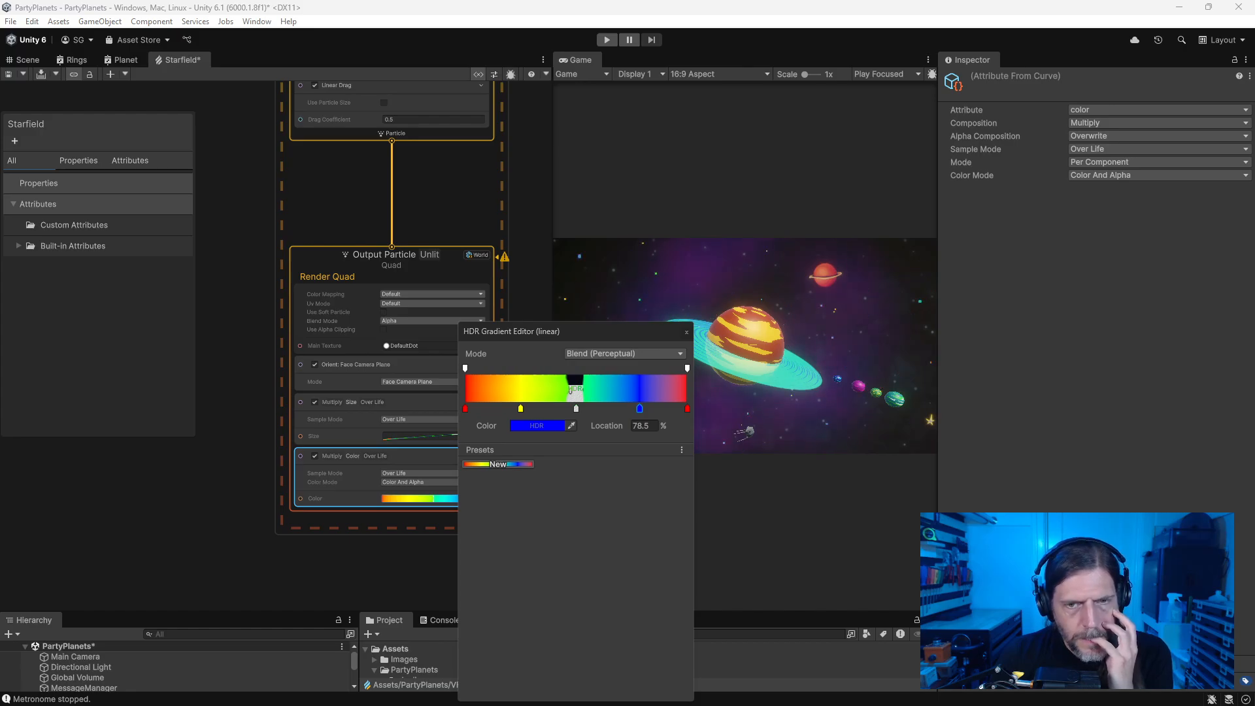
left_click(643, 426)
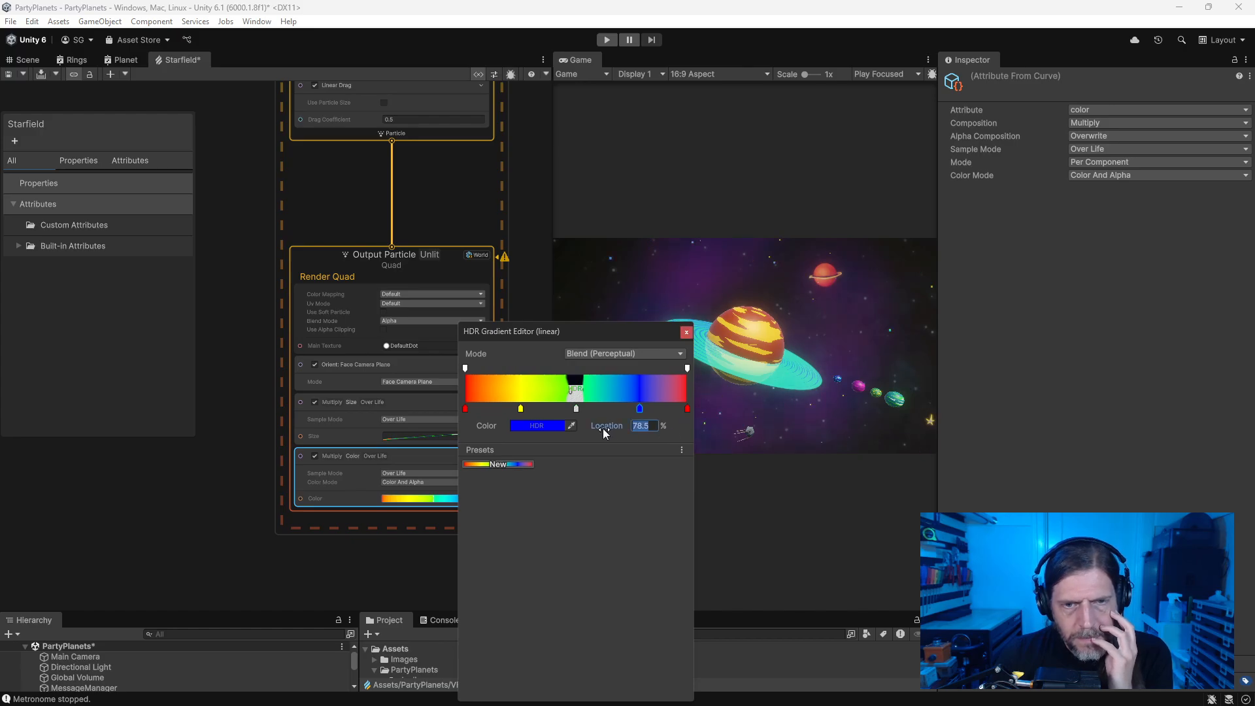
type("75")
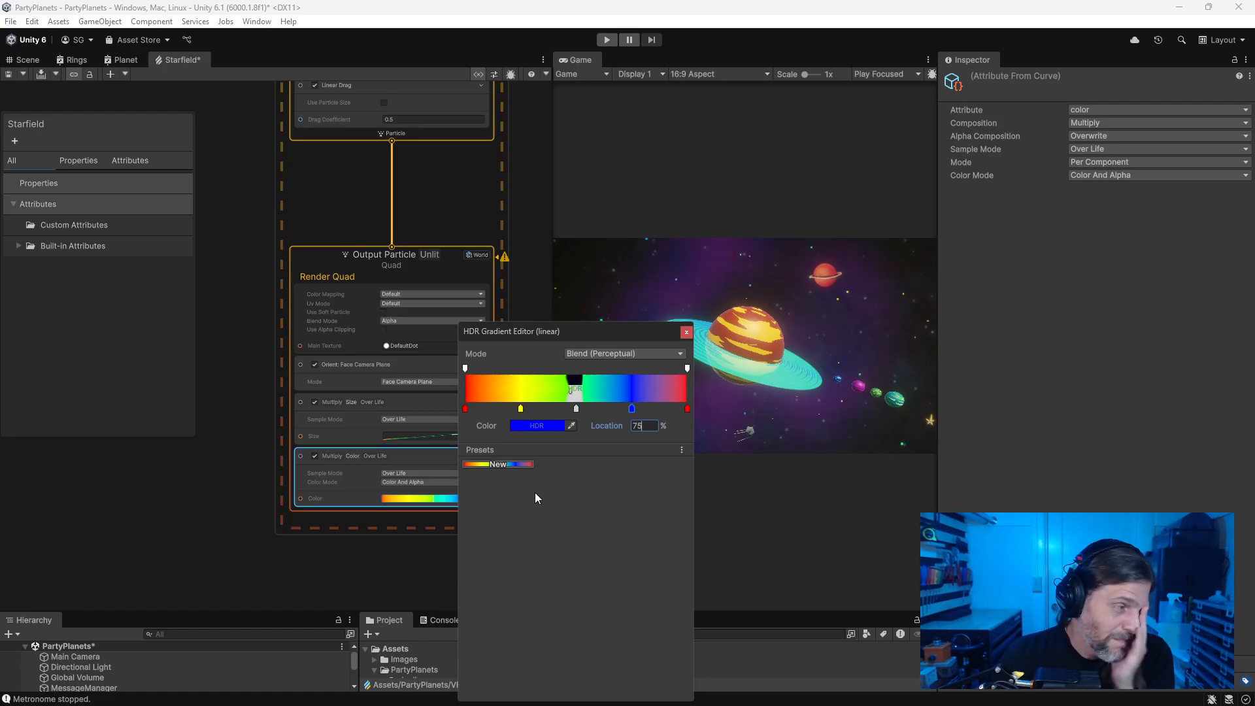
left_click(687, 409)
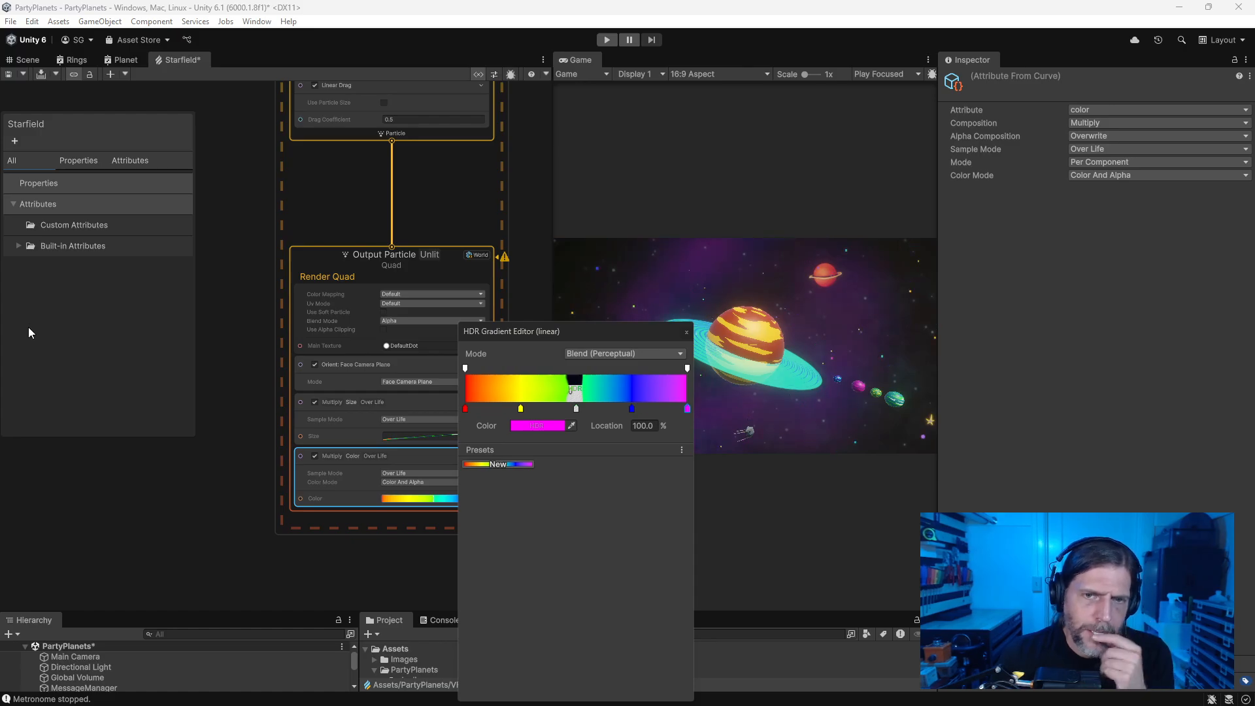
Step: Try the gradient in Blend (Classic) mode, return it to Blend (Perceptual), and close the gradient editor
left_click(664, 351)
left_click(627, 366)
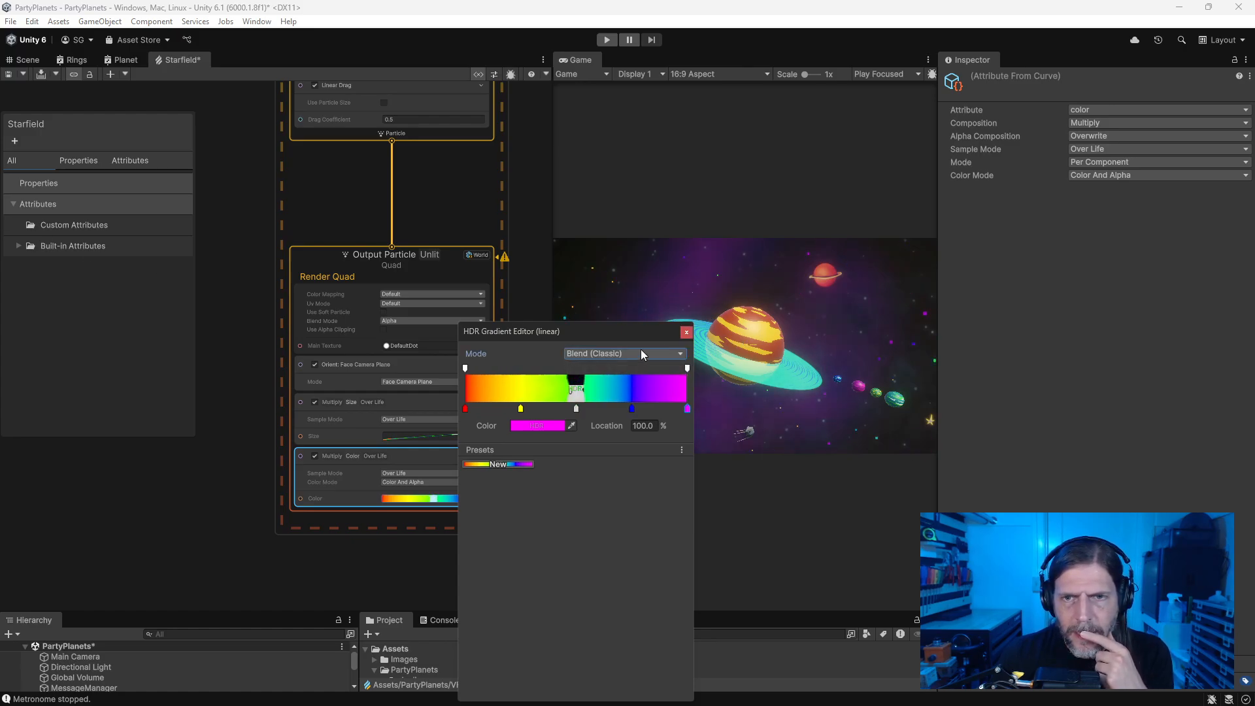
left_click(641, 353)
left_click(642, 382)
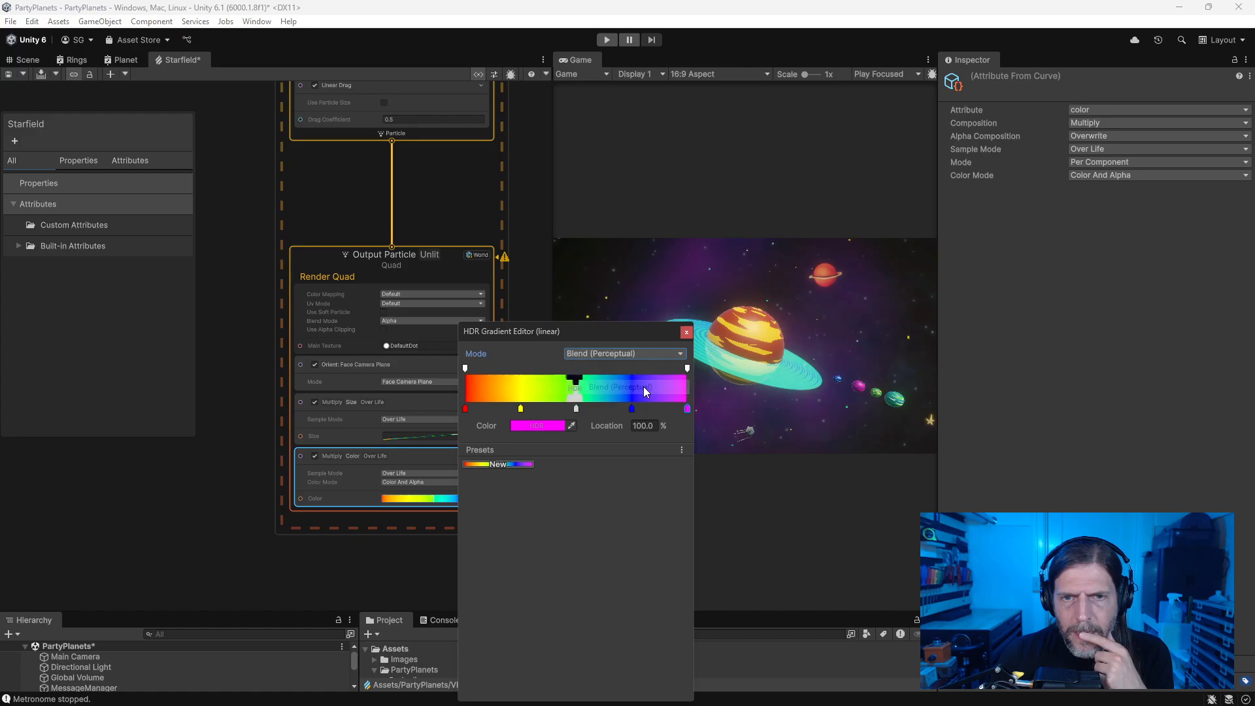
left_click(687, 333)
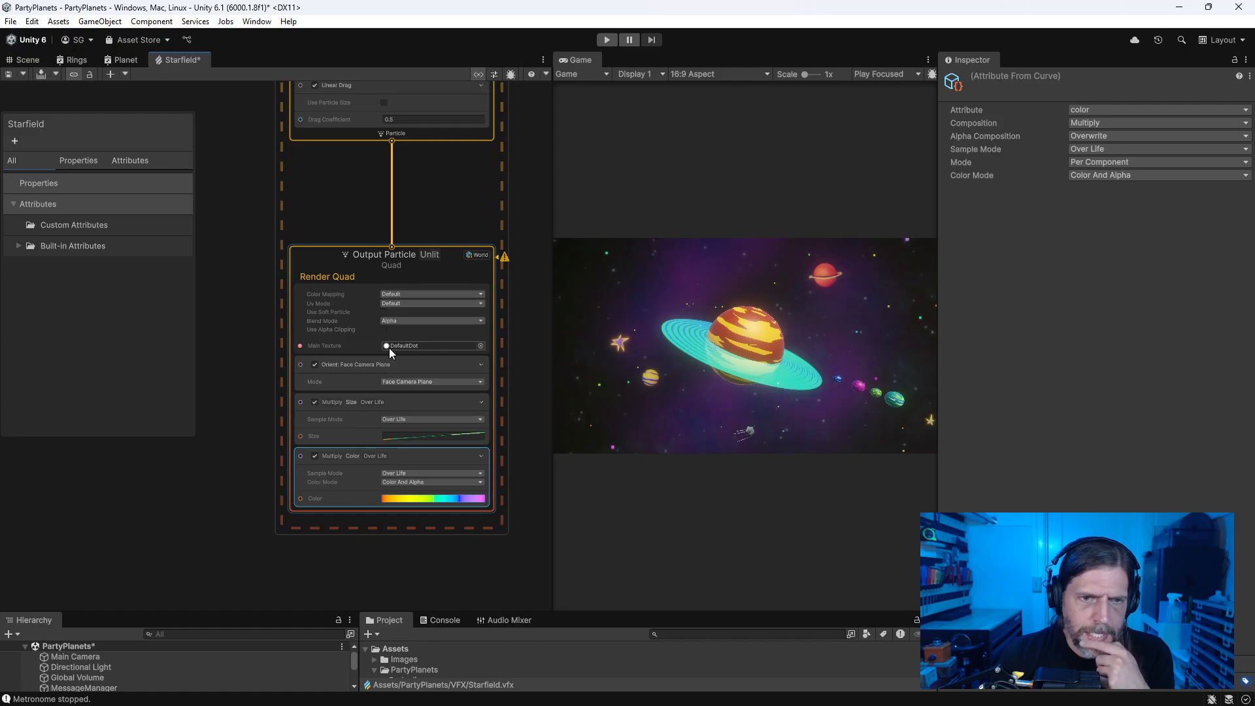
Step: Open the texture selection for the Main Texture of Output Particle and browse the available textures
left_click(481, 346)
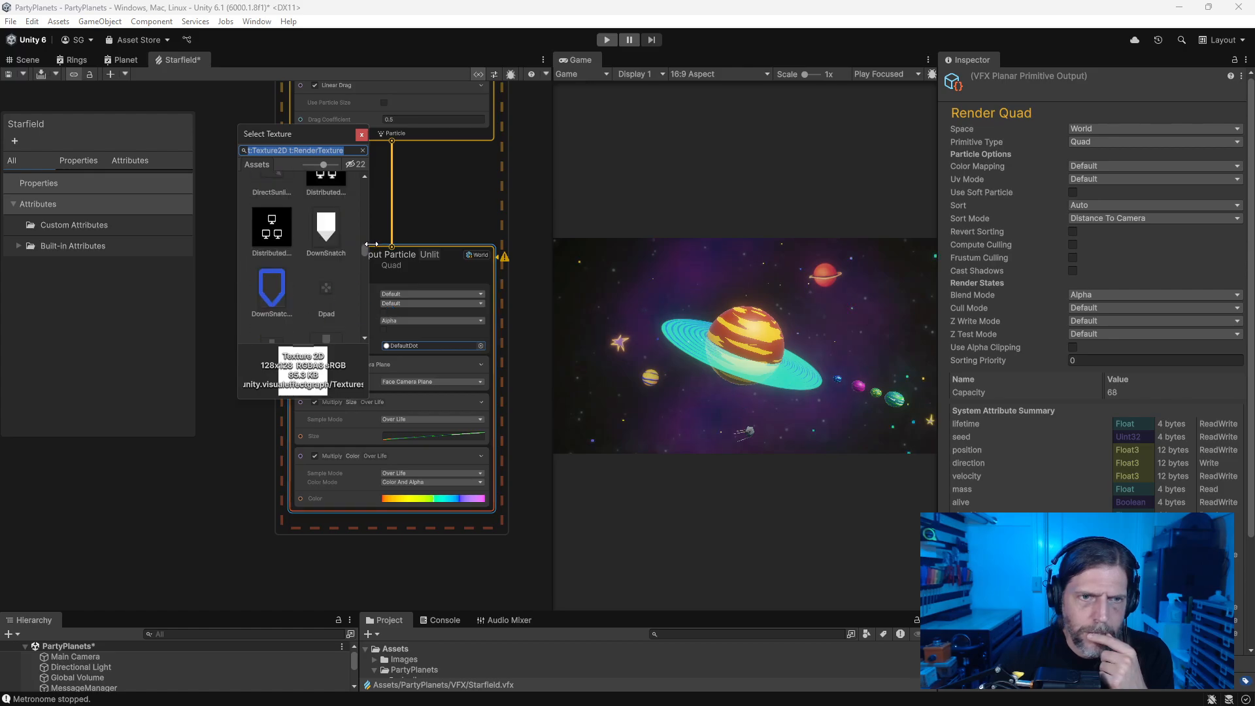
left_click_drag(364, 250, 364, 340)
scroll(355, 326, "up", 5)
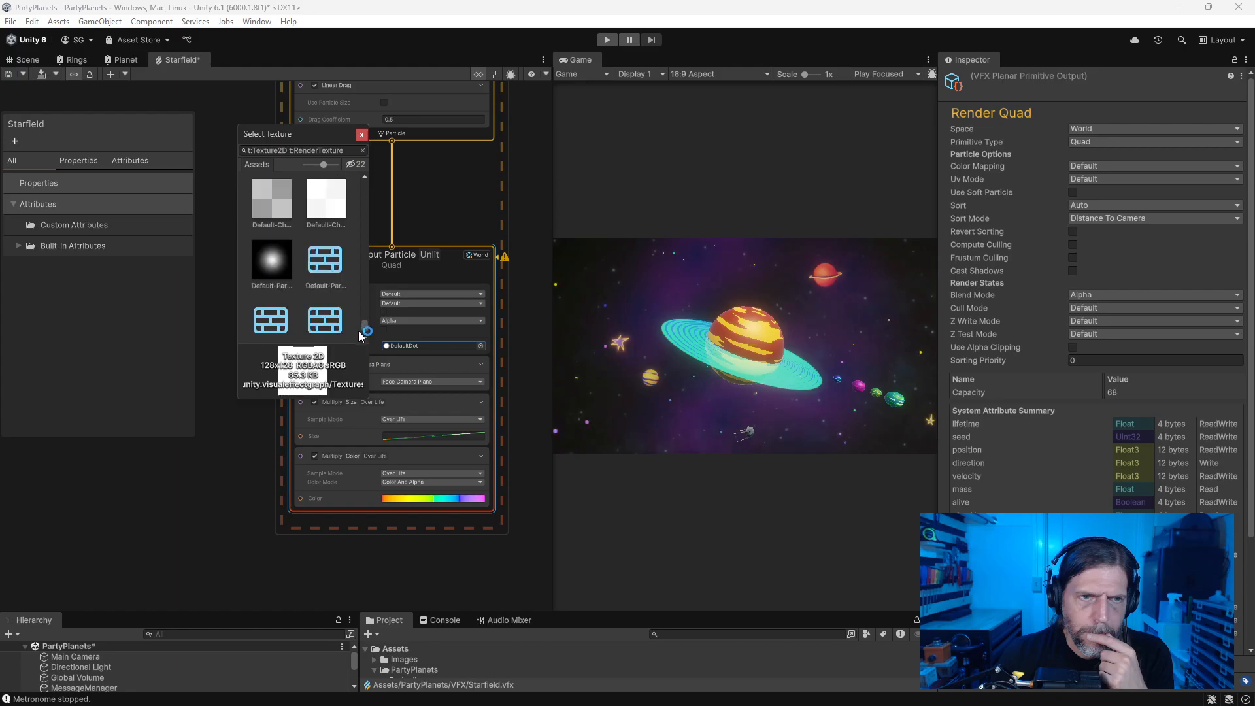
Step: Assign the Default-Particle texture as the main texture of the Output Particle context
left_click(273, 190)
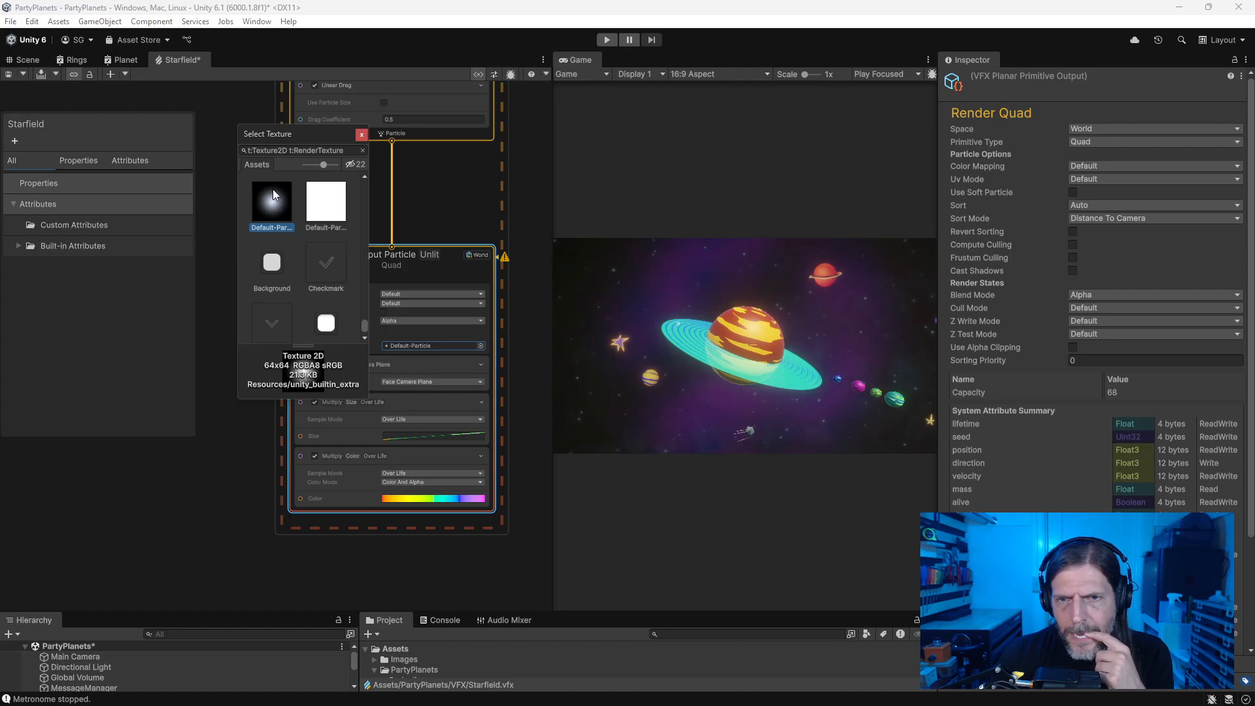
double_click(272, 189)
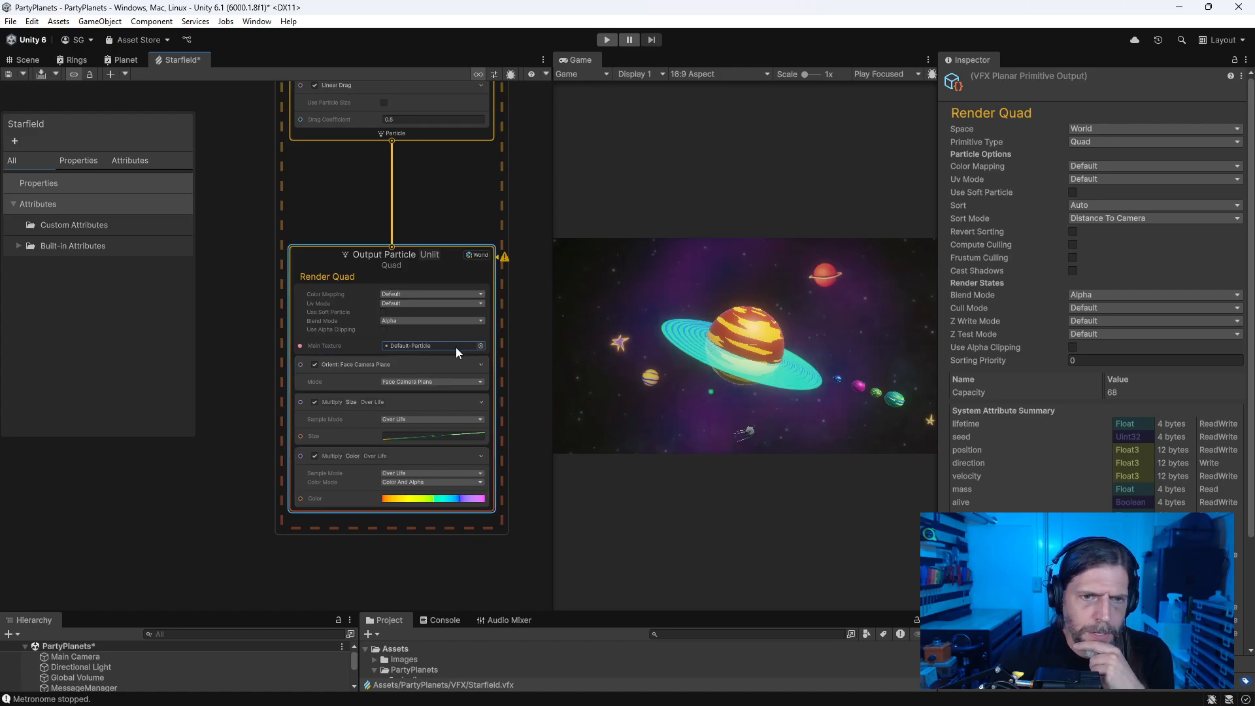
Step: Delete the Linear Drag block from the Update Particle context
middle_click_drag(262, 276, 241, 632)
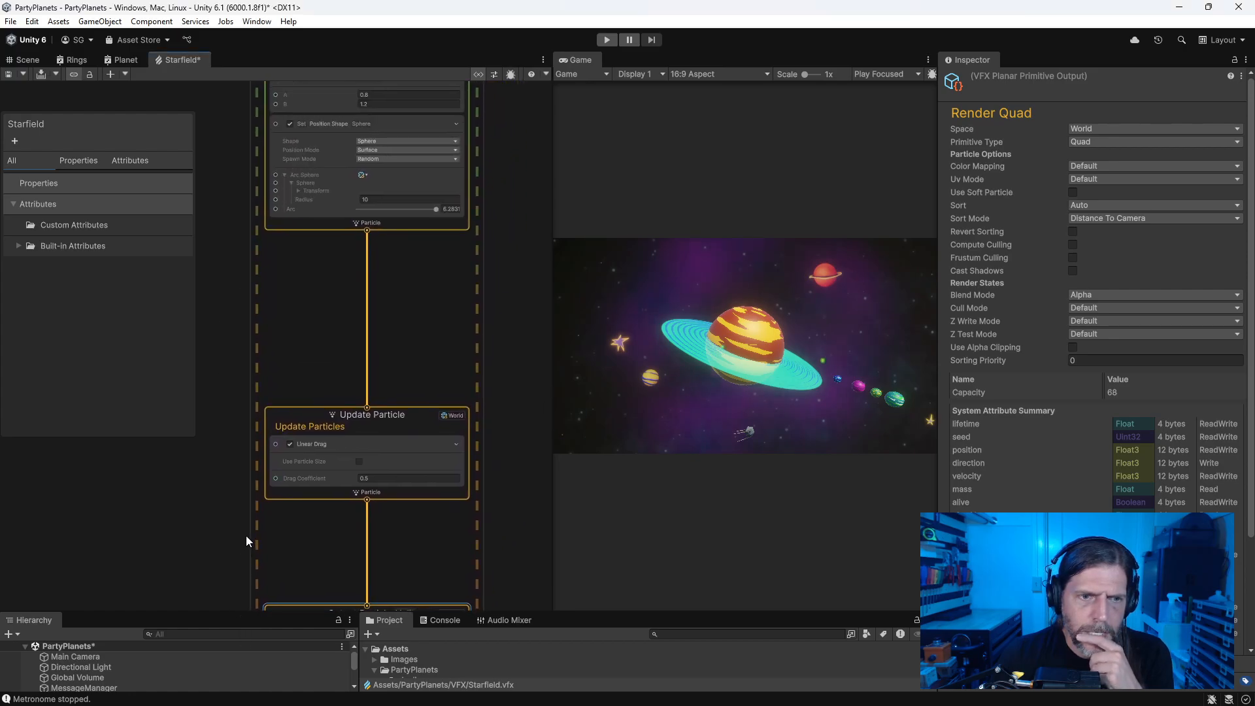
left_click(390, 450)
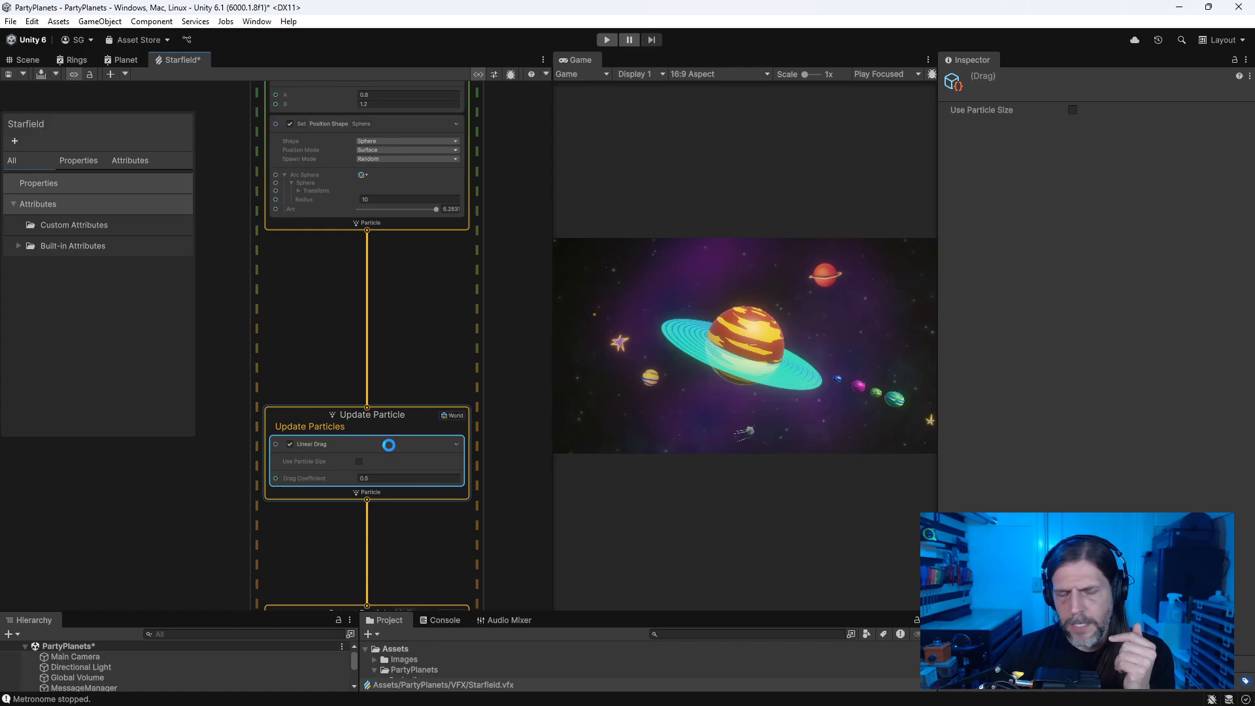
key("Delete")
Step: Set the position mode of the Set Position Shape block in Initialize Particle to Volume
middle_click_drag(233, 272, 226, 523)
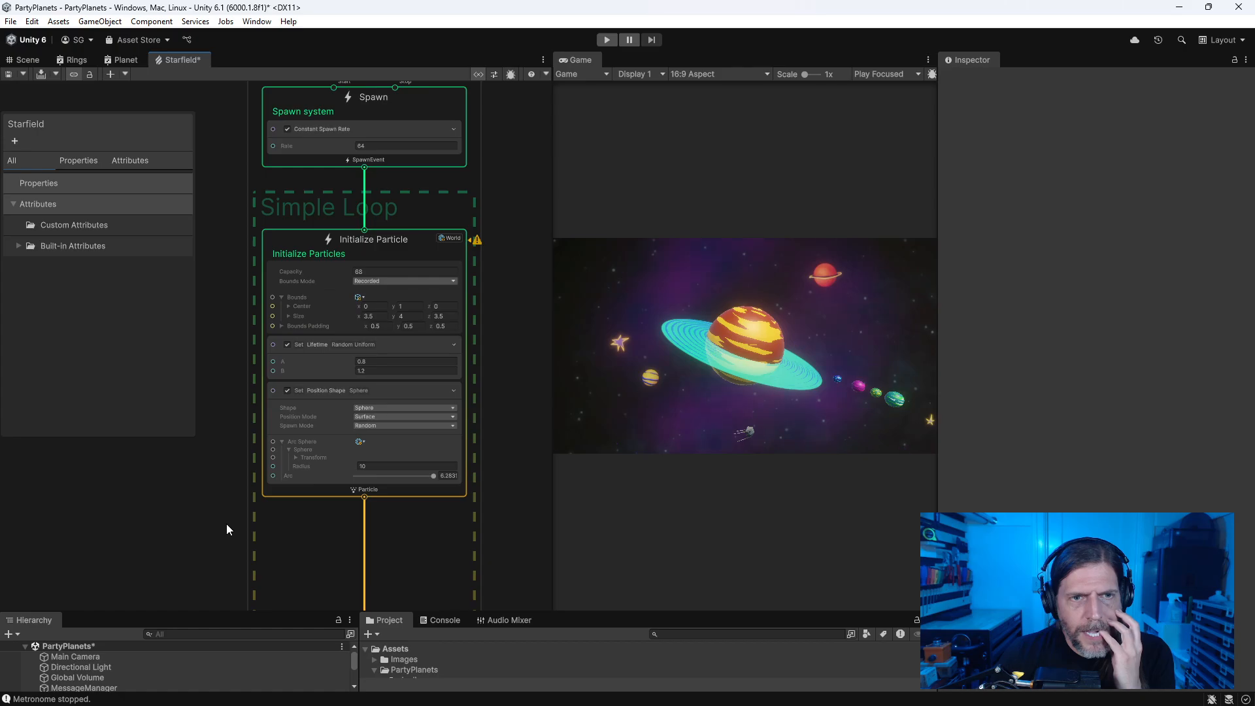
middle_click_drag(226, 523, 232, 497)
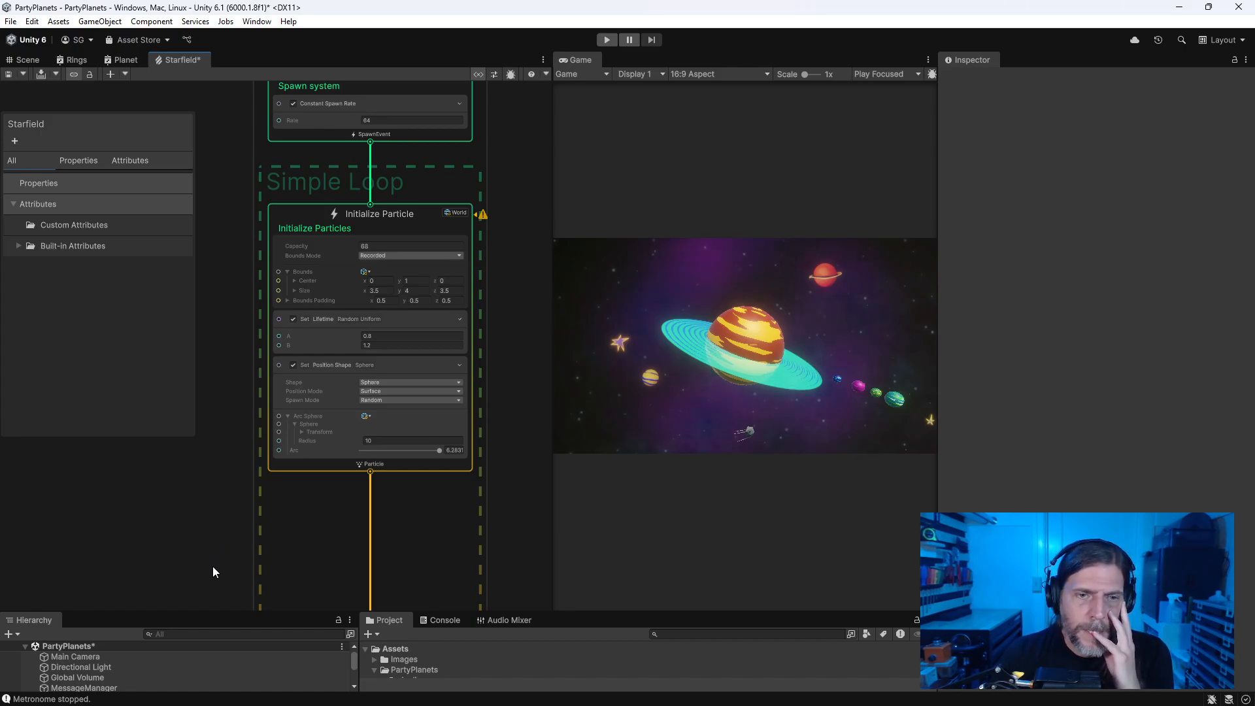
middle_click_drag(219, 576, 227, 386)
left_click(379, 208)
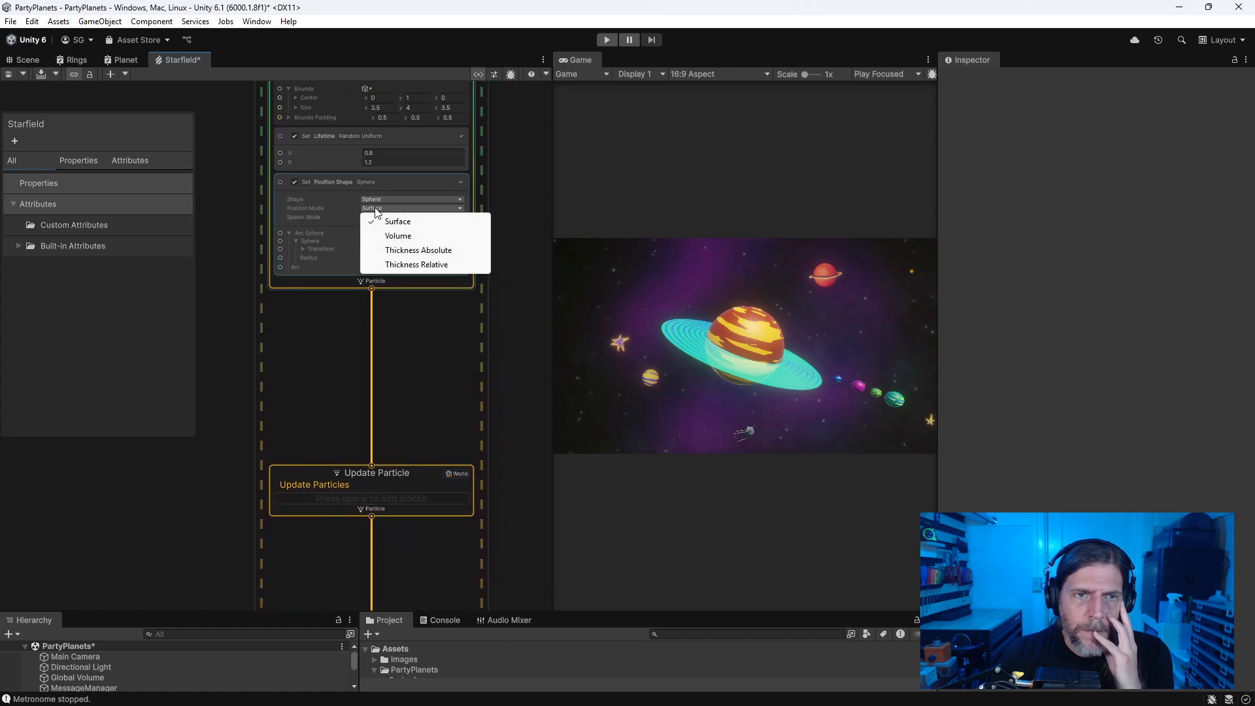
left_click(382, 235)
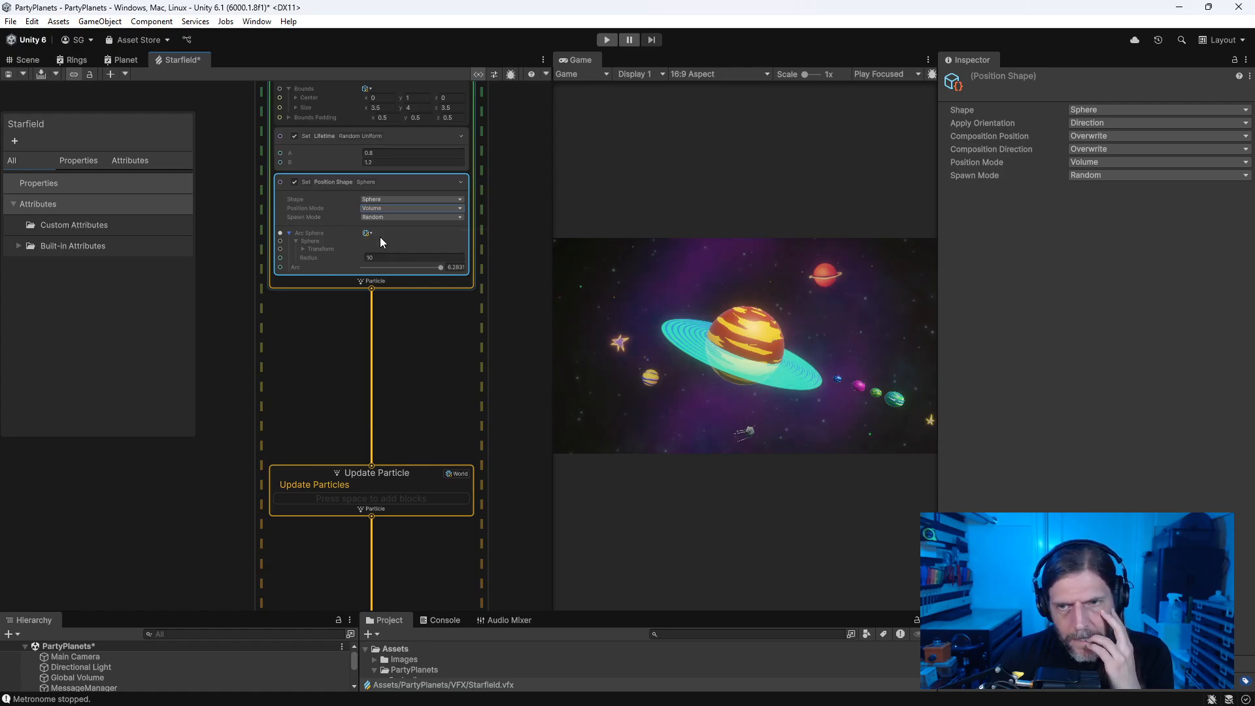
Step: Add a Set Scale block at the end of the Output Particle context
middle_click_drag(228, 539, 238, 127)
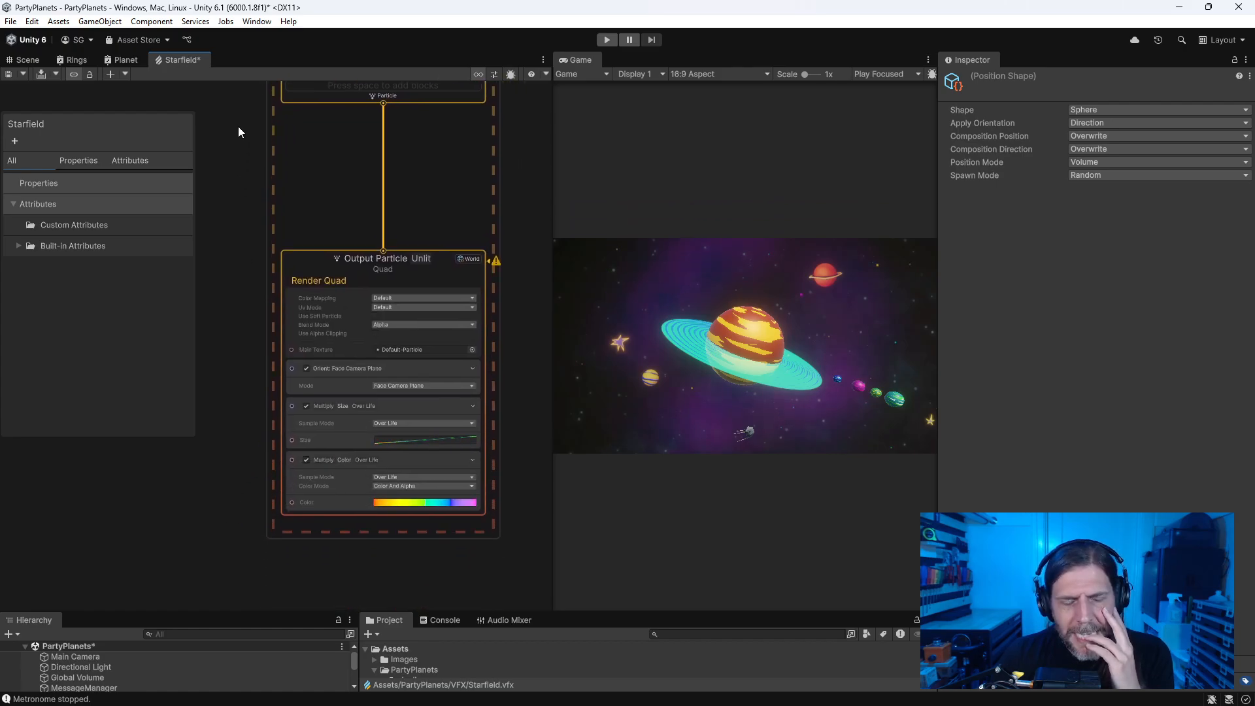
left_click(444, 443)
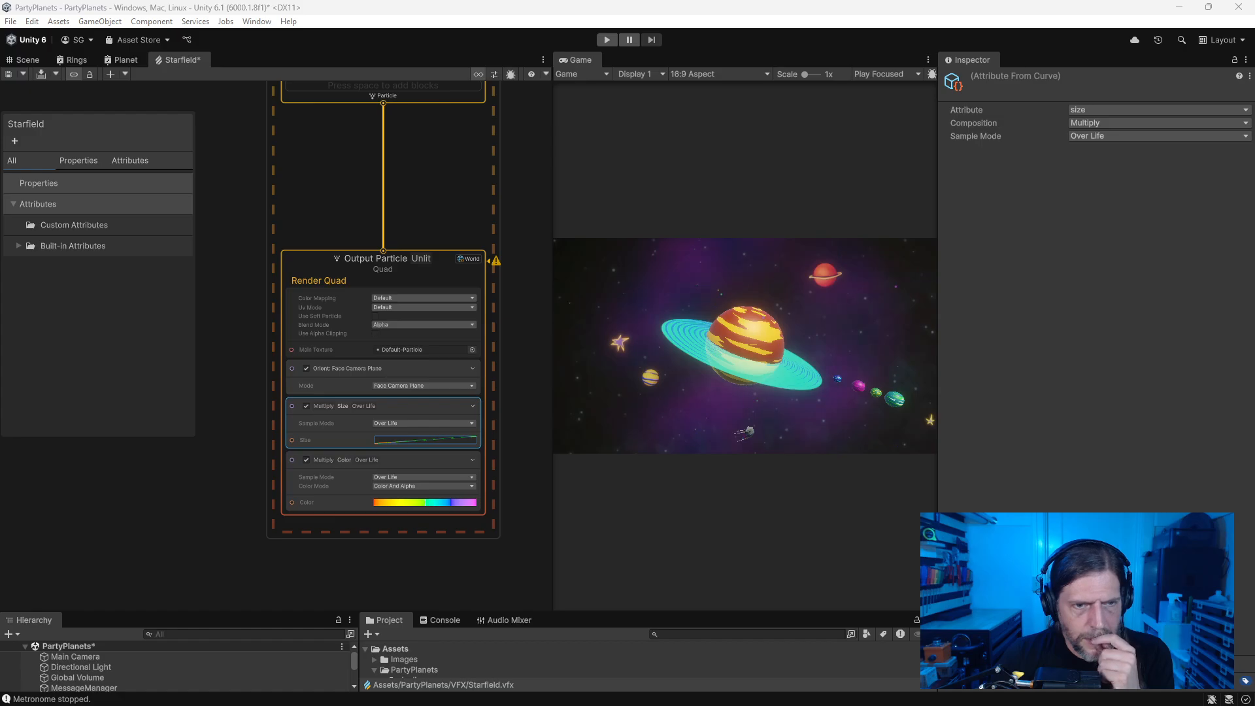
left_click(339, 384)
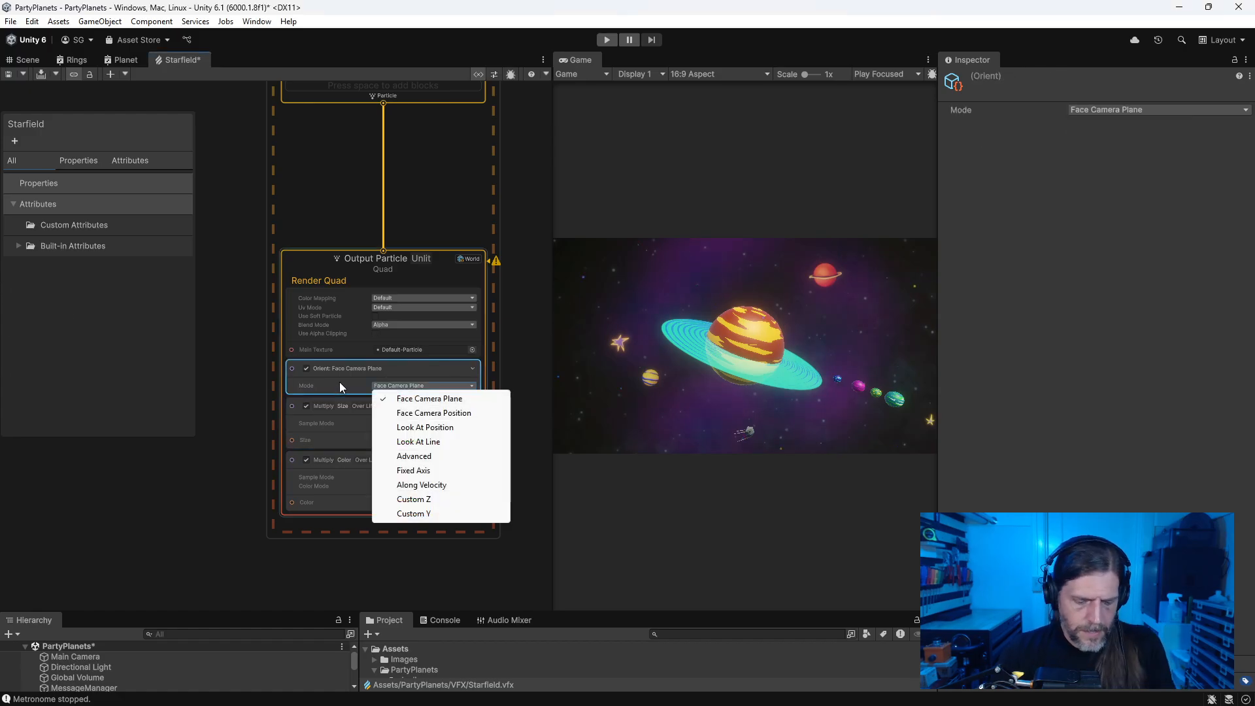
key("Escape")
left_click(409, 514)
key("space")
type("sc")
key("Return")
left_click(396, 523)
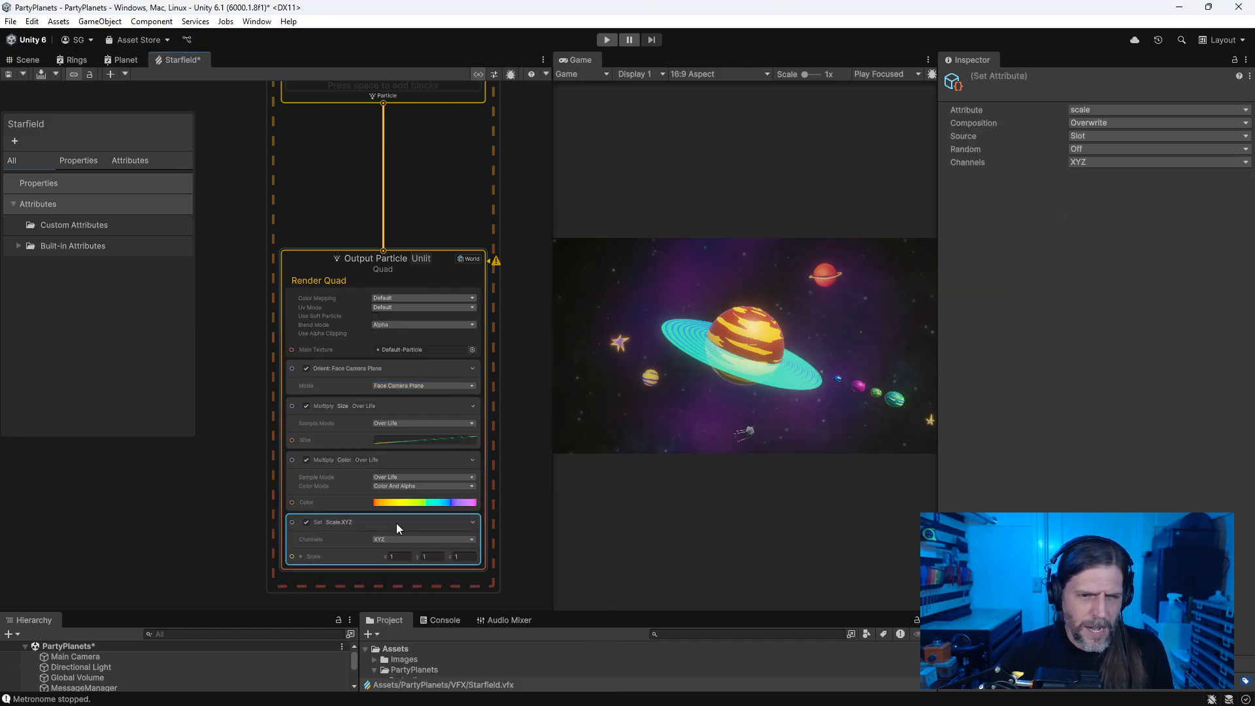
Step: Set the Set Scale block's X, Y and Z values to 2 each, keeping the XYZ channels
left_click(401, 538)
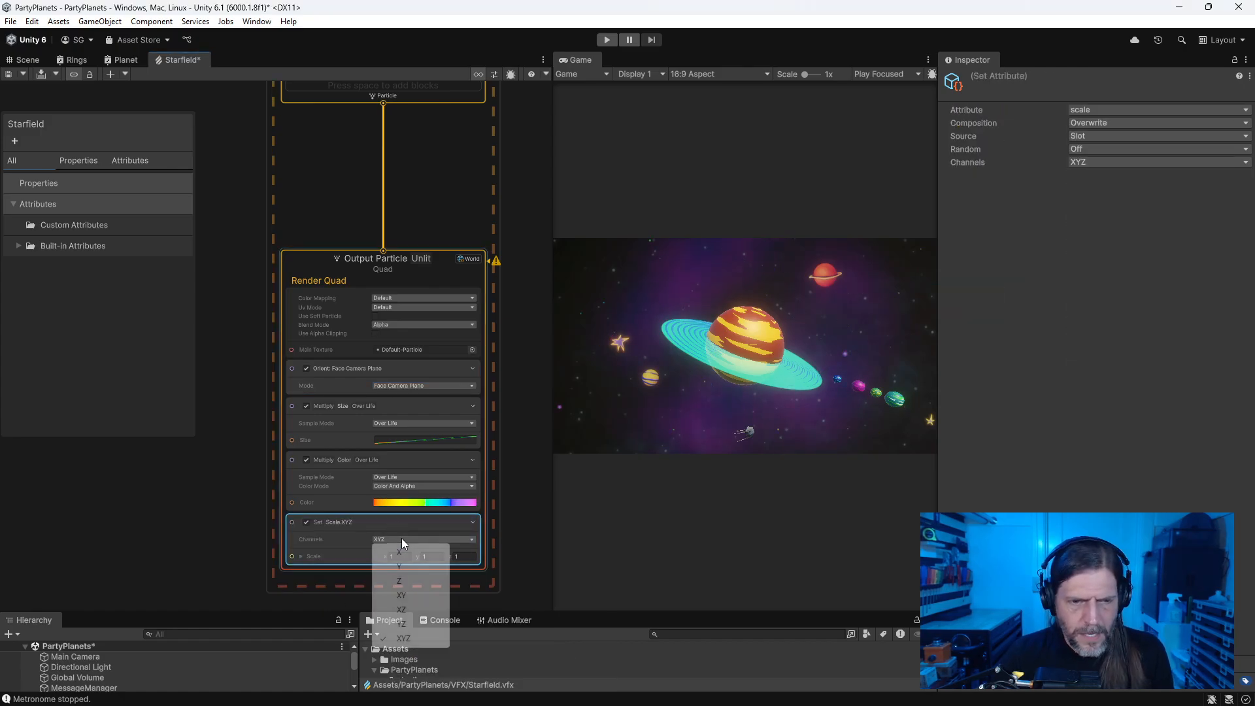
left_click(367, 592)
type("2")
key("Tab")
type("2")
key("Tab")
type("2")
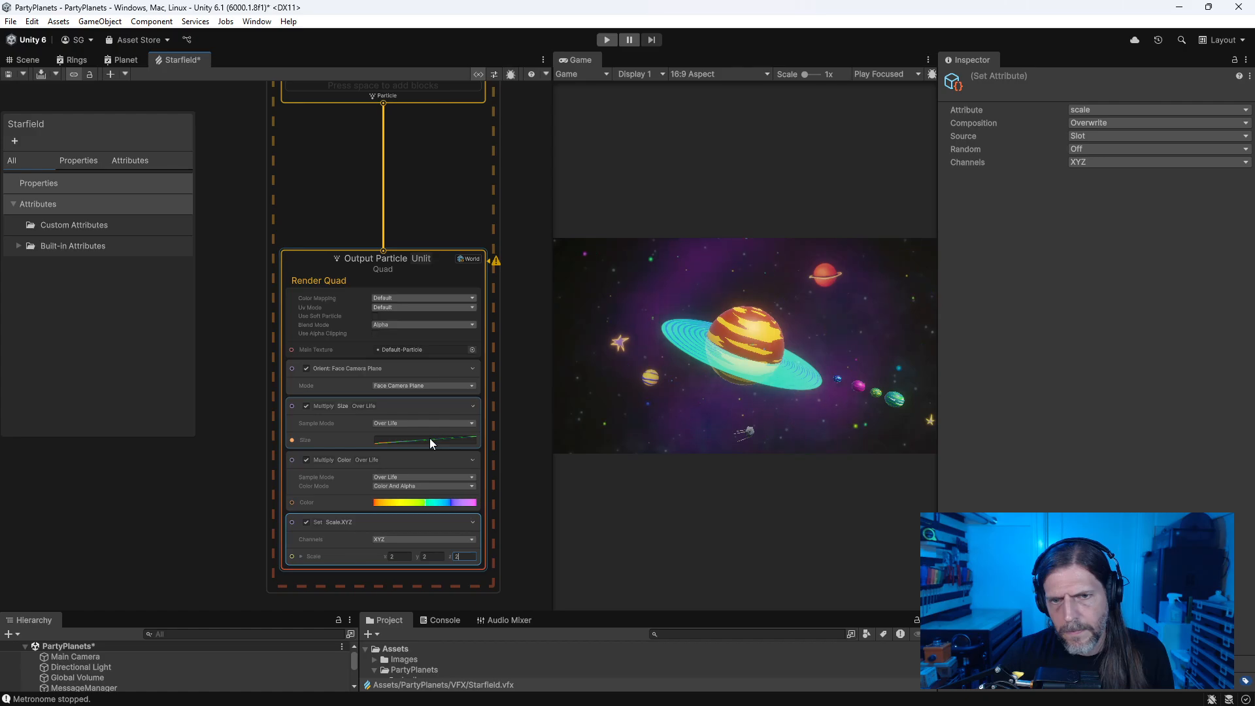
Step: Set the Multiply Color block's sample mode to Random and add a Set Alpha over Life block below it
left_click(410, 477)
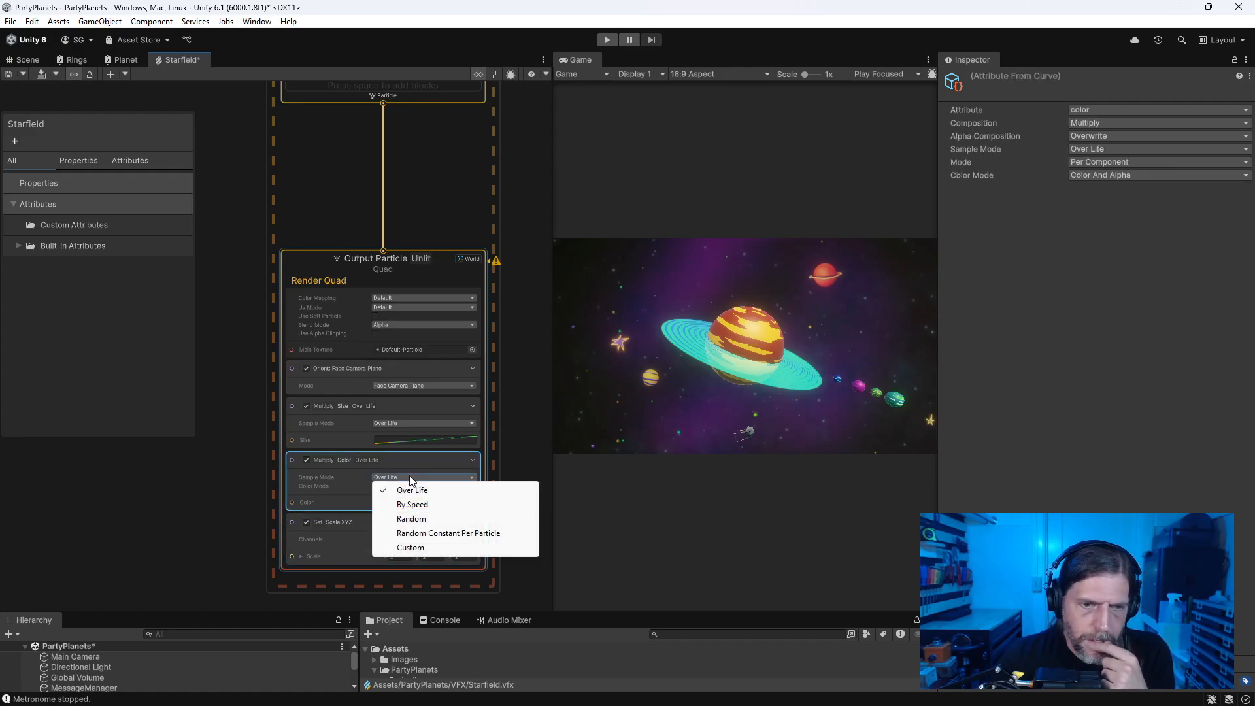
left_click(408, 518)
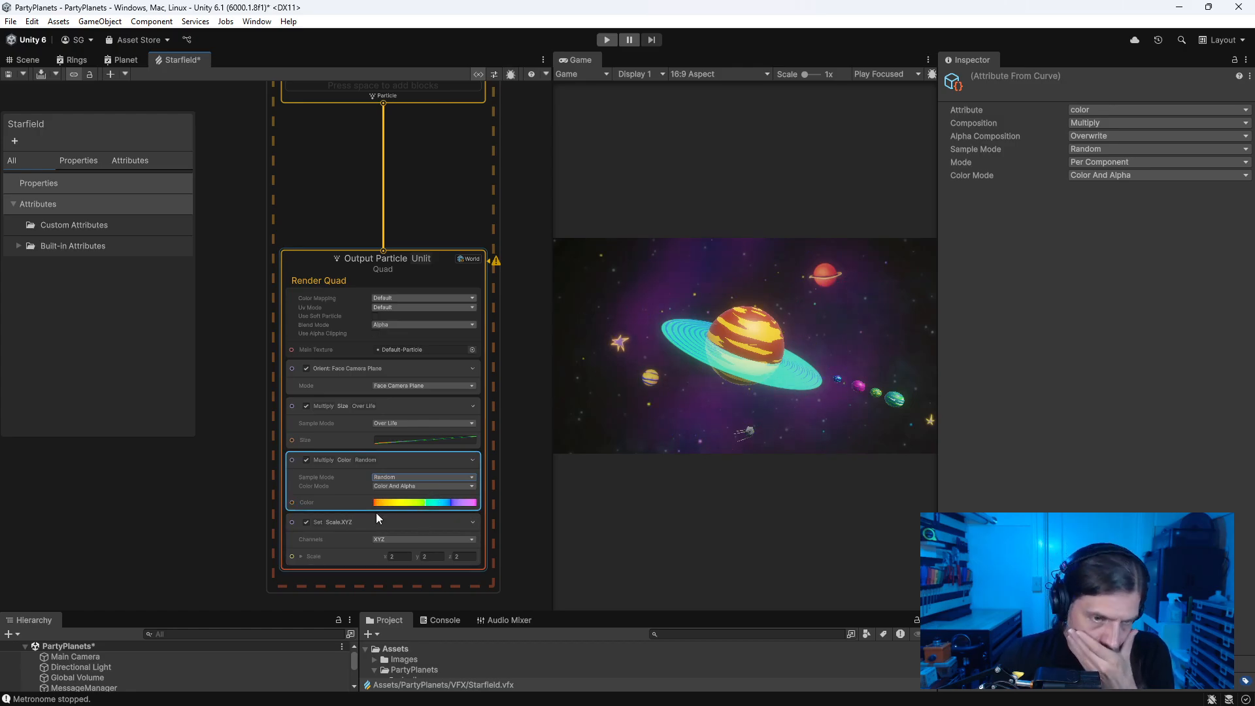
key("space")
type("alp")
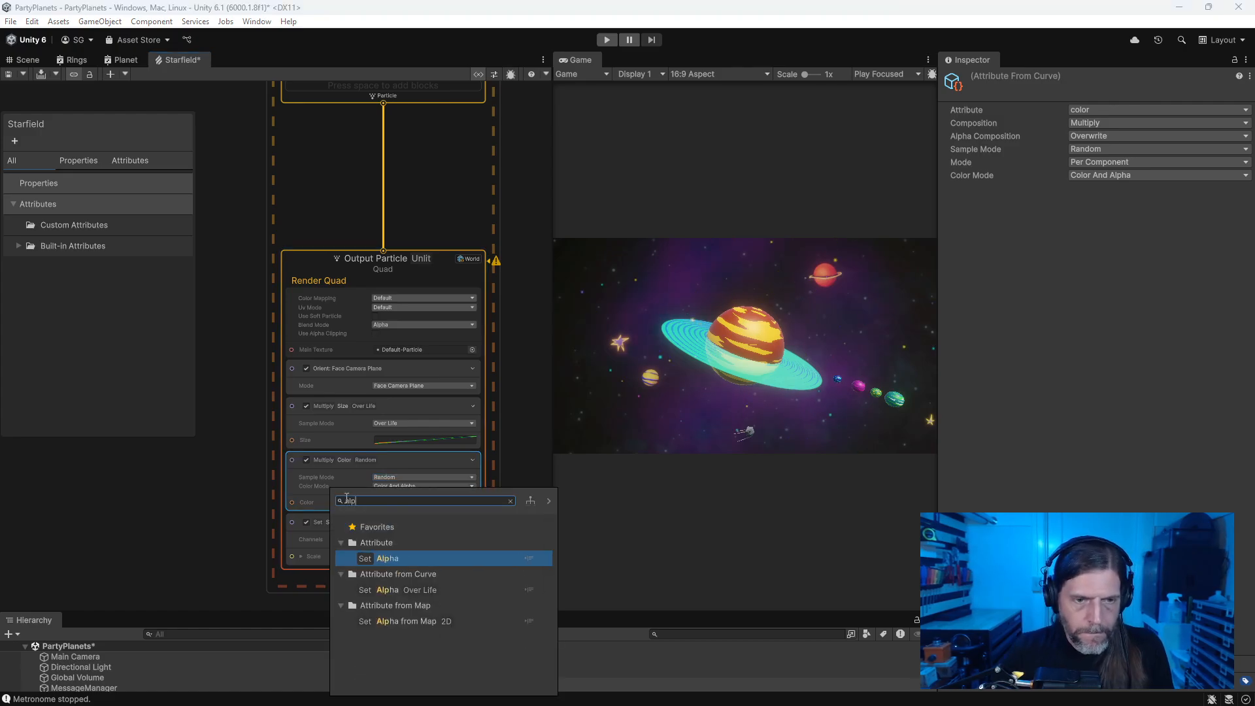
type("h")
key("Down")
key("Down")
key("Return")
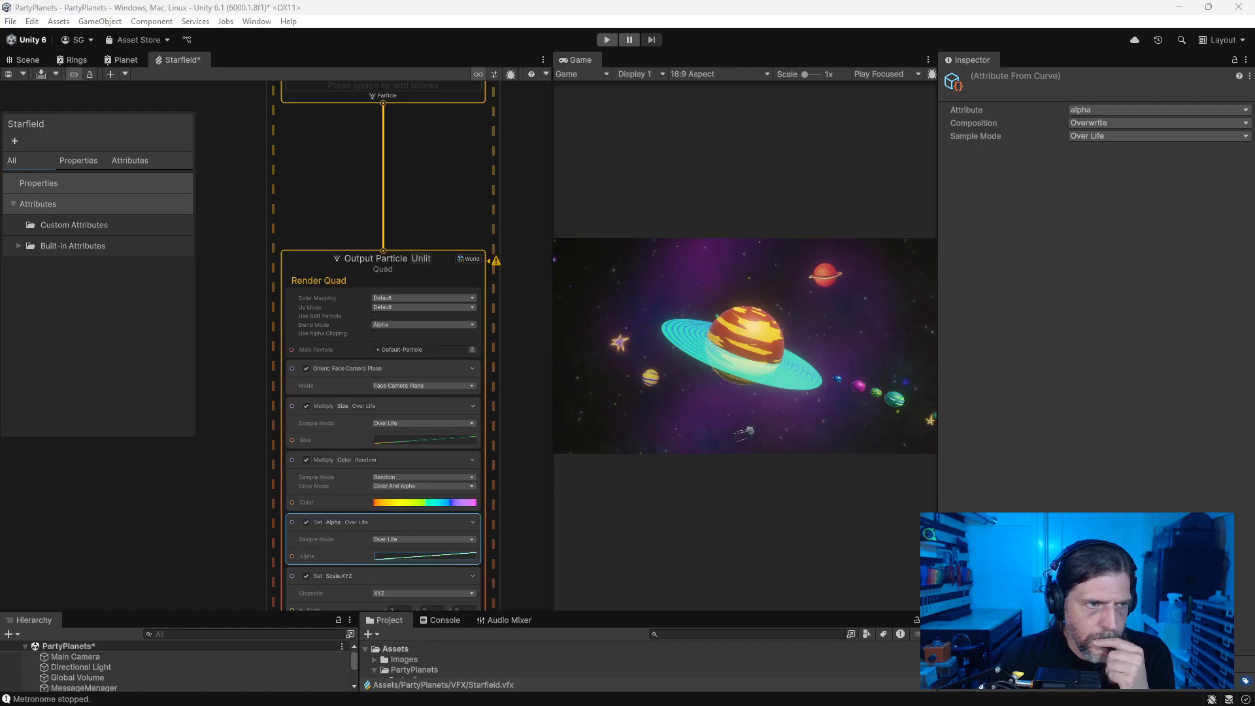
Step: Shape the Alpha over Life curve to fall smoothly from 1.0 to 0.0, with level tangents at both end keys
left_click(425, 556)
left_click_drag(884, 477, 884, 201)
left_click_drag(1043, 203, 1044, 475)
right_click(1042, 476)
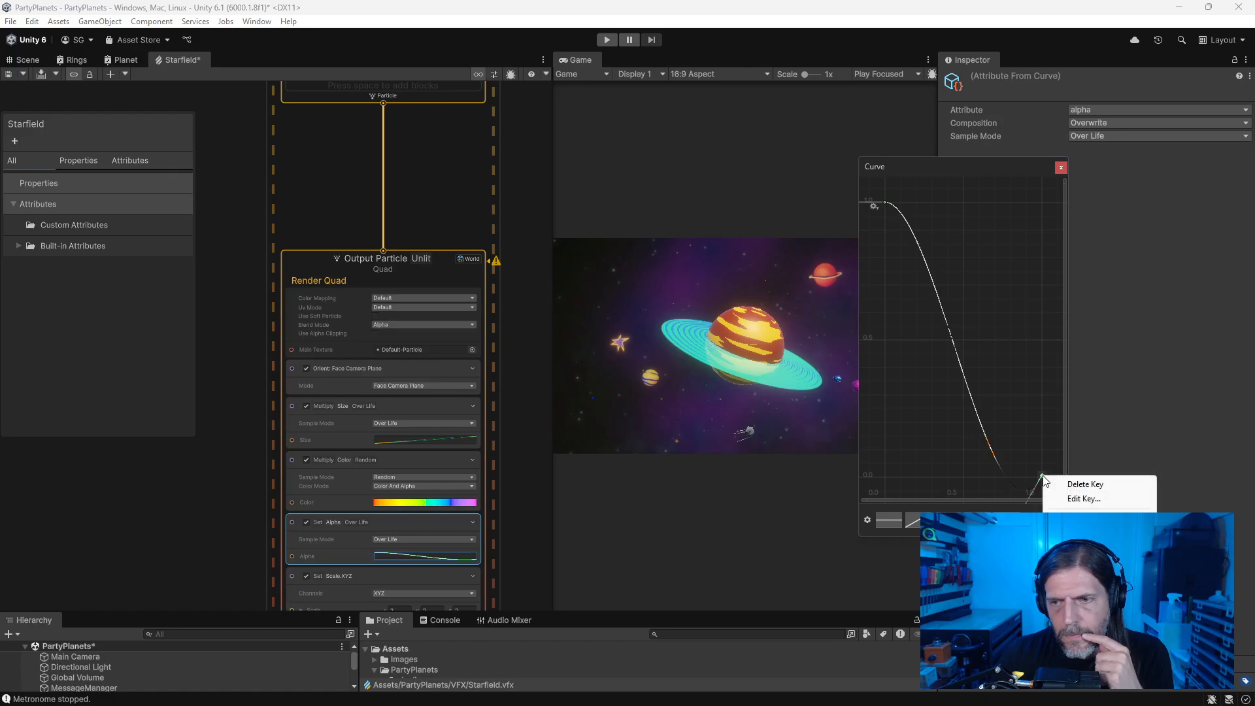
left_click(1048, 479)
right_click(886, 203)
left_click(941, 244)
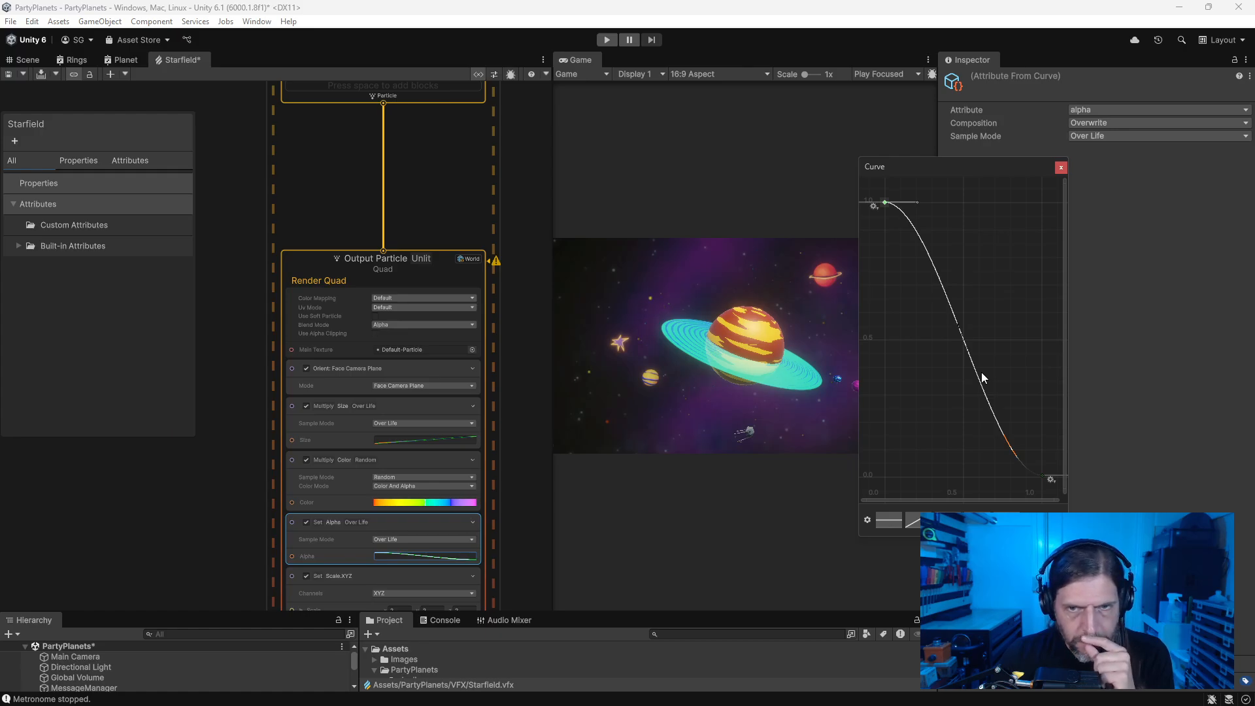
left_click(1060, 167)
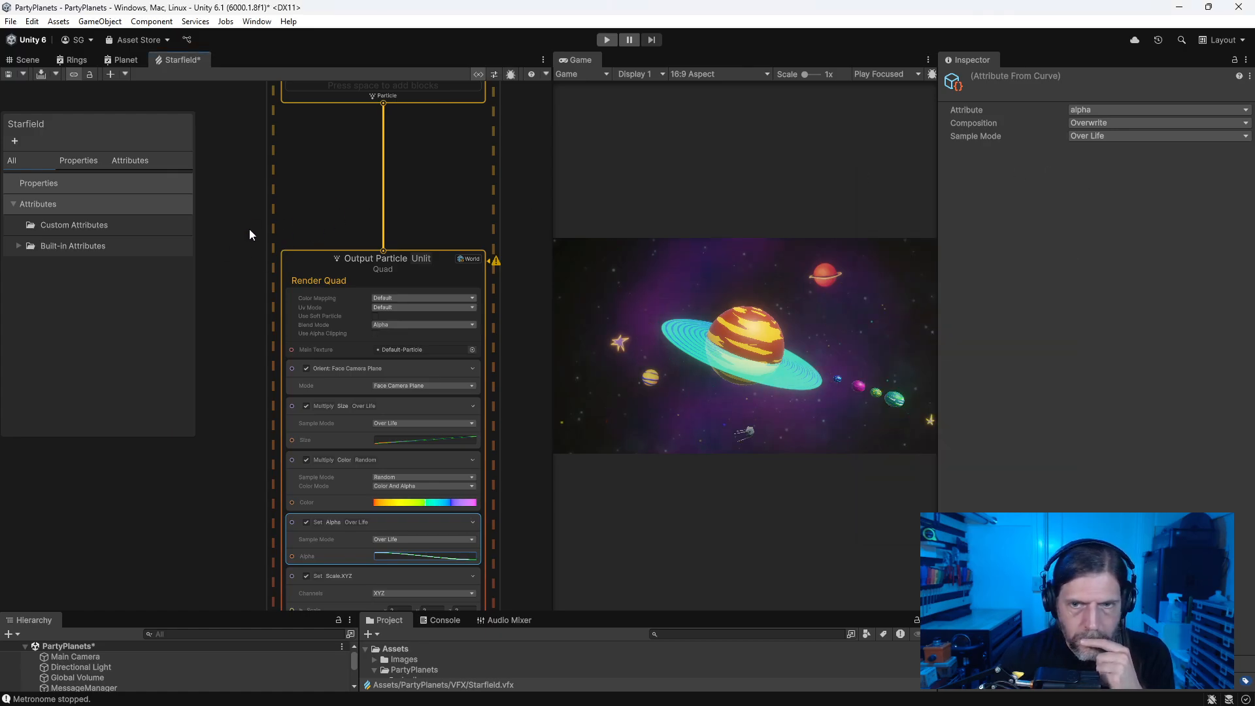
Step: Assign the Knob texture as the main texture of the Output Particle context
middle_click_drag(249, 234, 240, 649)
middle_click_drag(258, 318, 213, 384)
middle_click_drag(218, 518, 283, 337)
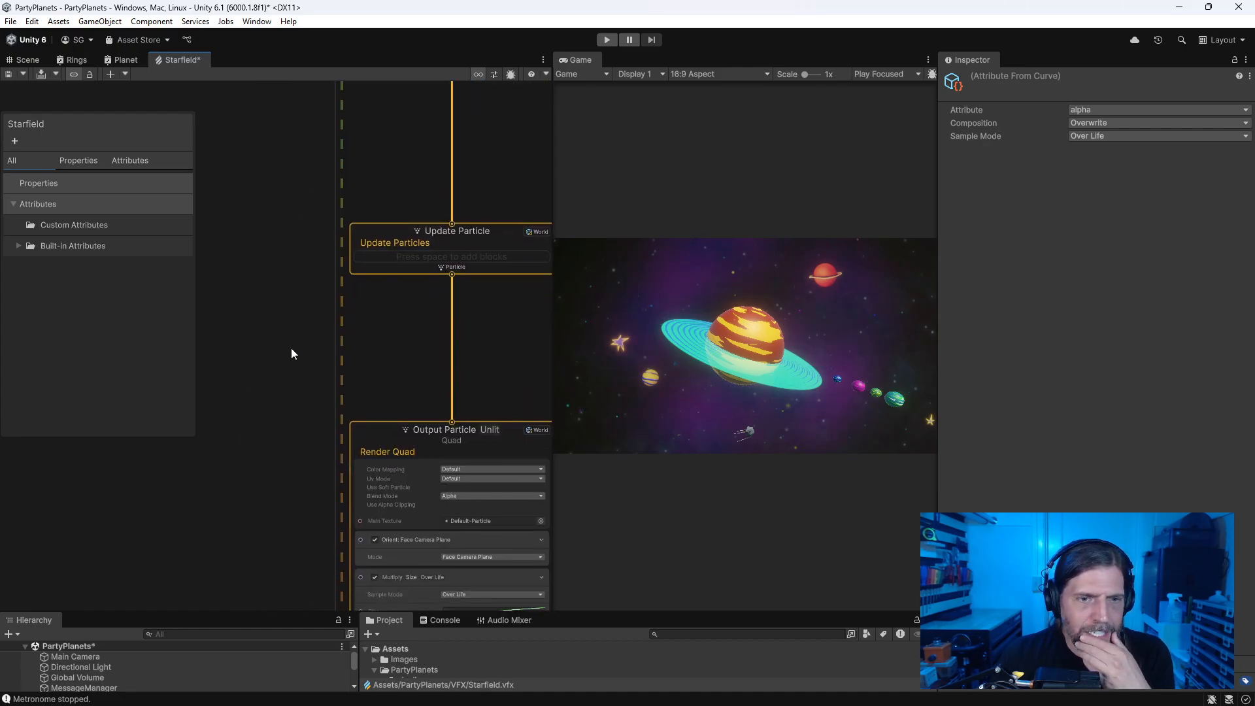
middle_click_drag(324, 447, 249, 161)
scroll(250, 161, "up", 1)
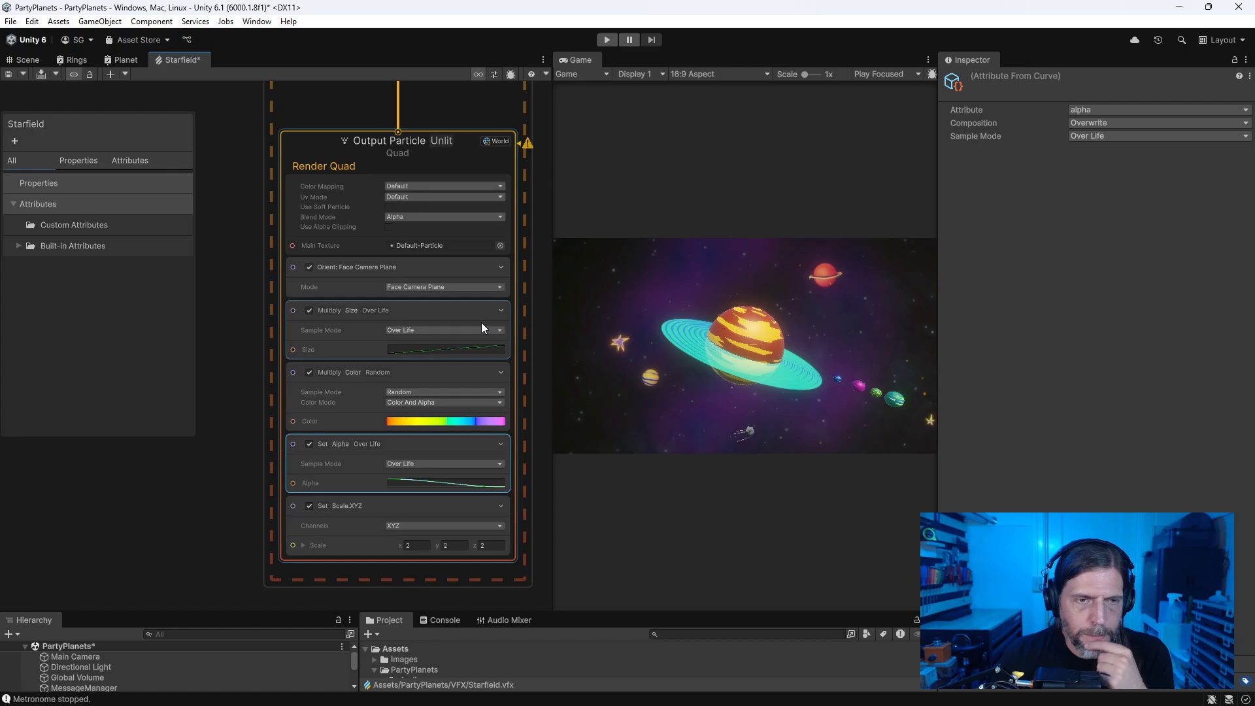
middle_click_drag(242, 274, 245, 75)
middle_click_drag(227, 503, 213, 247)
left_click(477, 260)
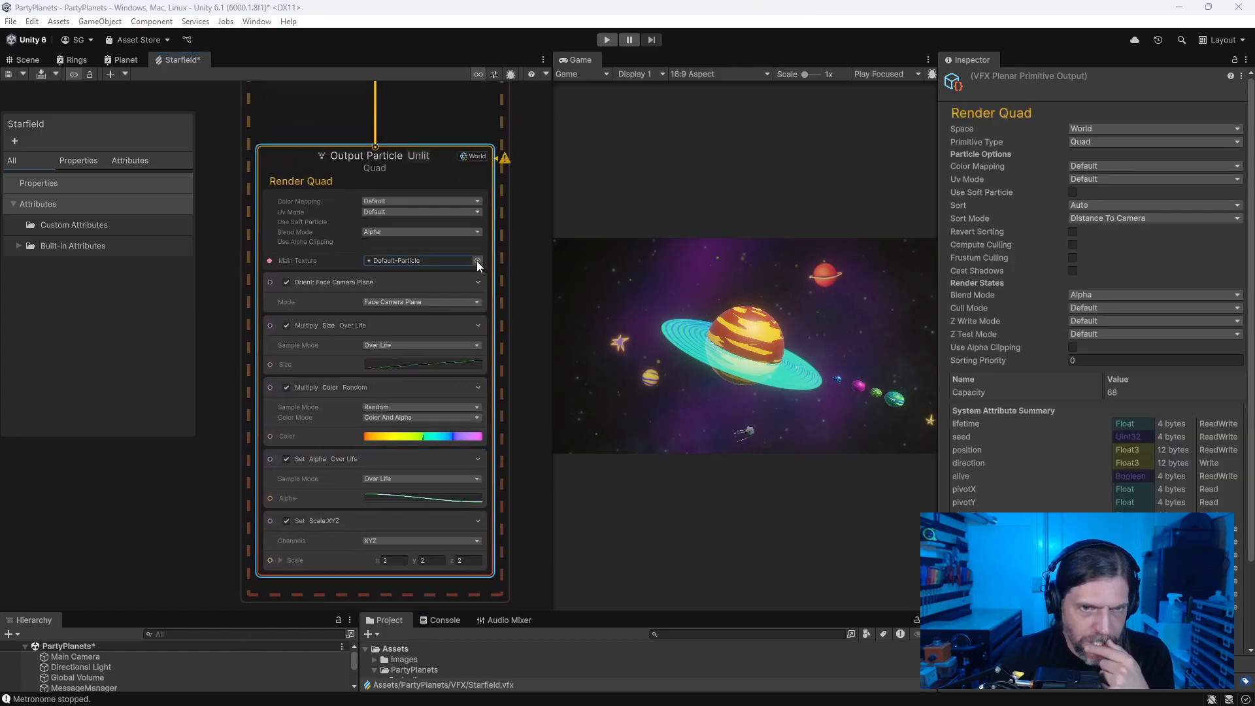
left_click_drag(315, 372, 903, 559)
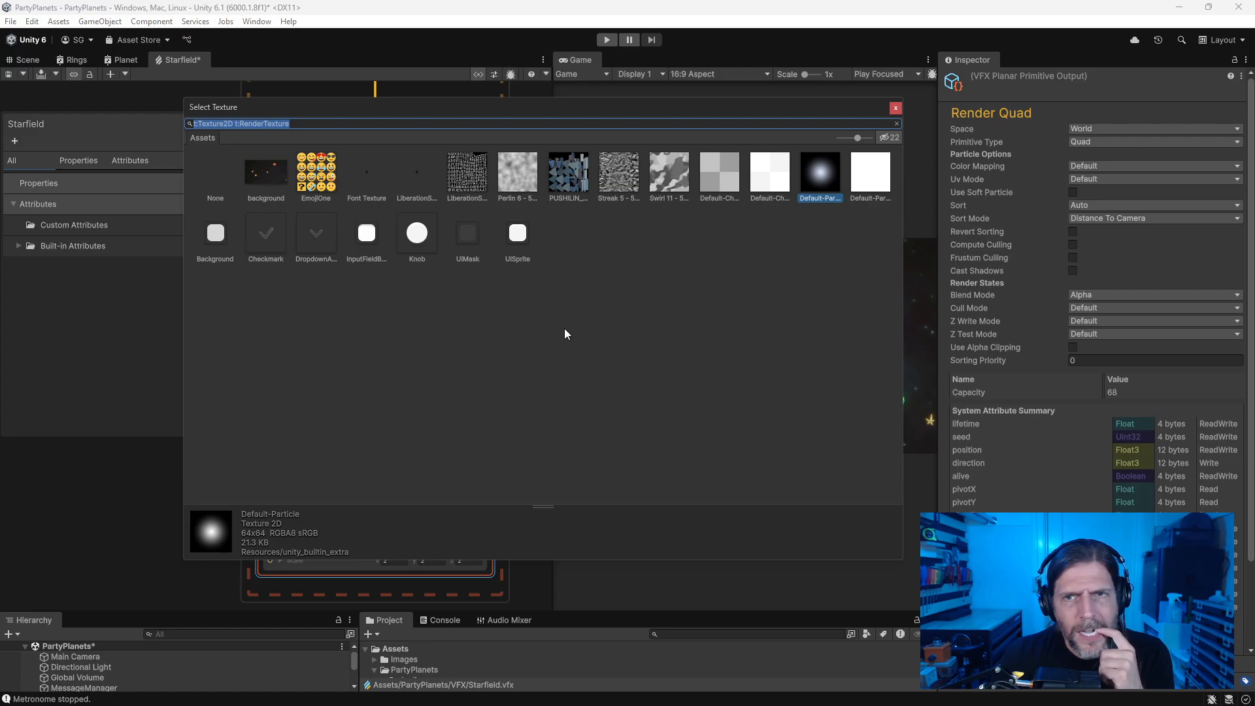
left_click(870, 182)
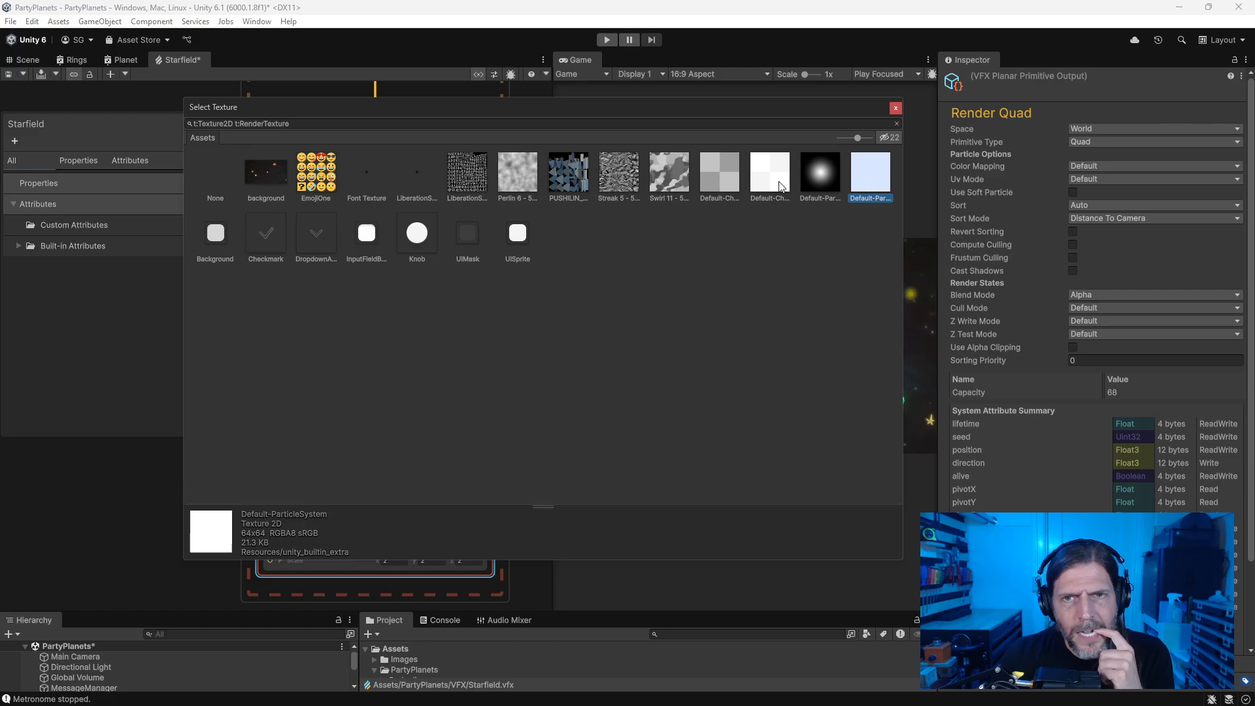
left_click(816, 179)
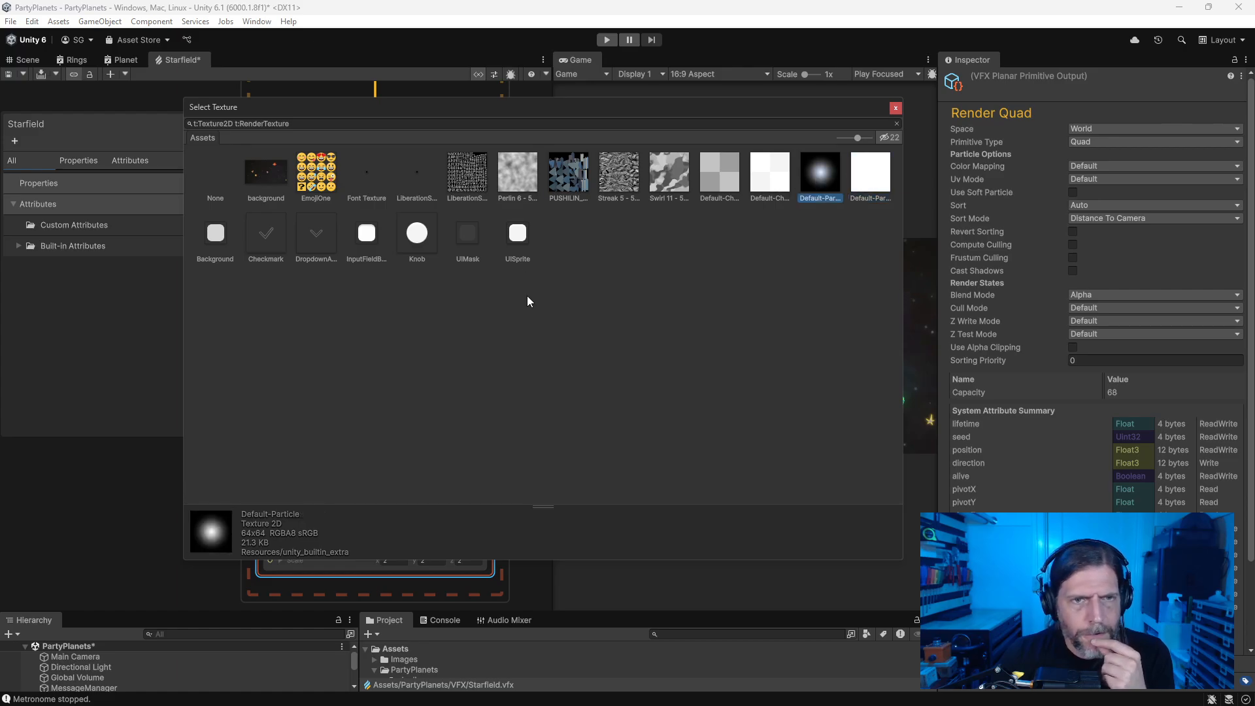
left_click(413, 243)
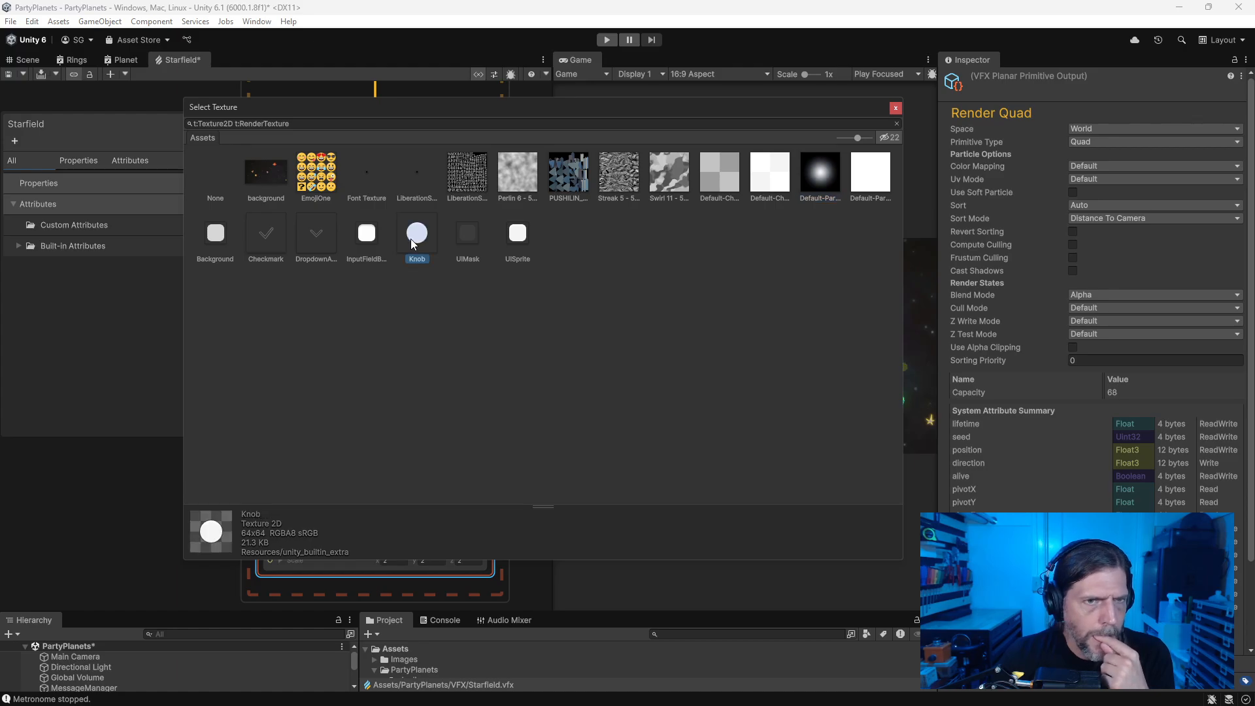
double_click(411, 238)
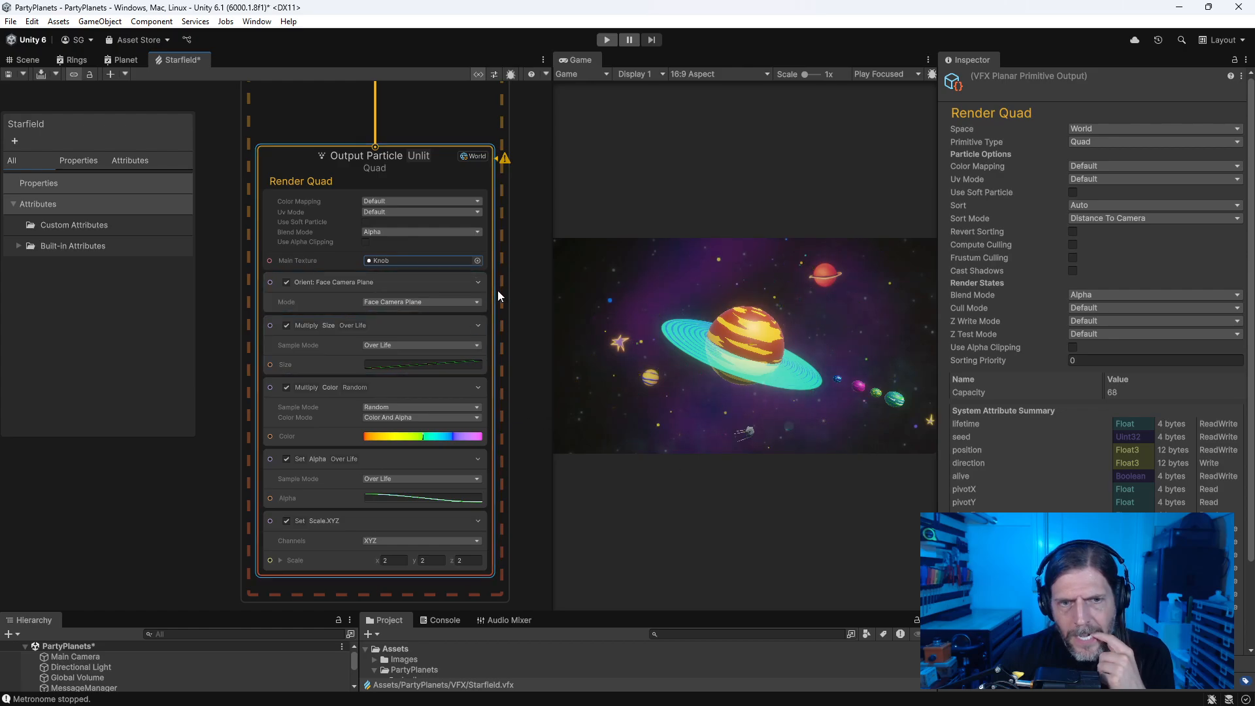
Step: Set the particle capacity in the Initialize Particle context to 512
scroll(303, 331, "up", 2)
scroll(311, 331, "down", 3)
mouse_move(236, 275)
middle_mouse_down()
mouse_move(262, 500)
mouse_move(256, 638)
middle_mouse_up()
middle_click_drag(274, 257, 246, 534)
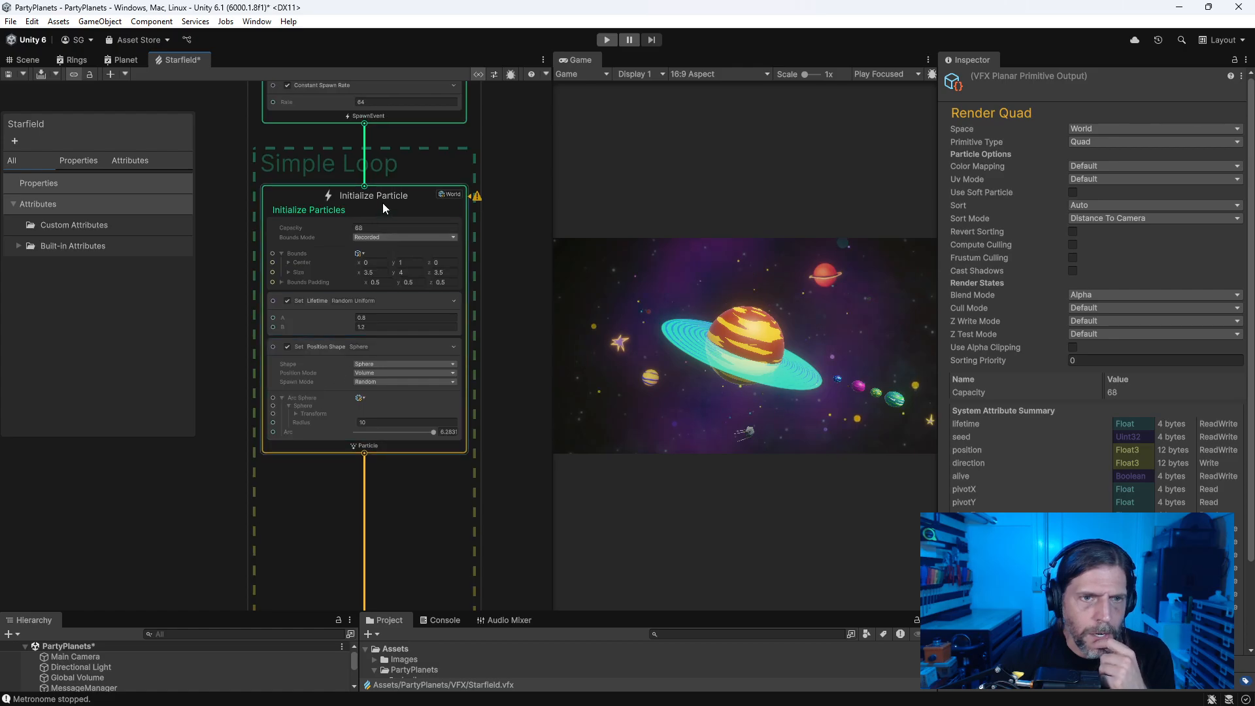
left_click(308, 224)
type("512")
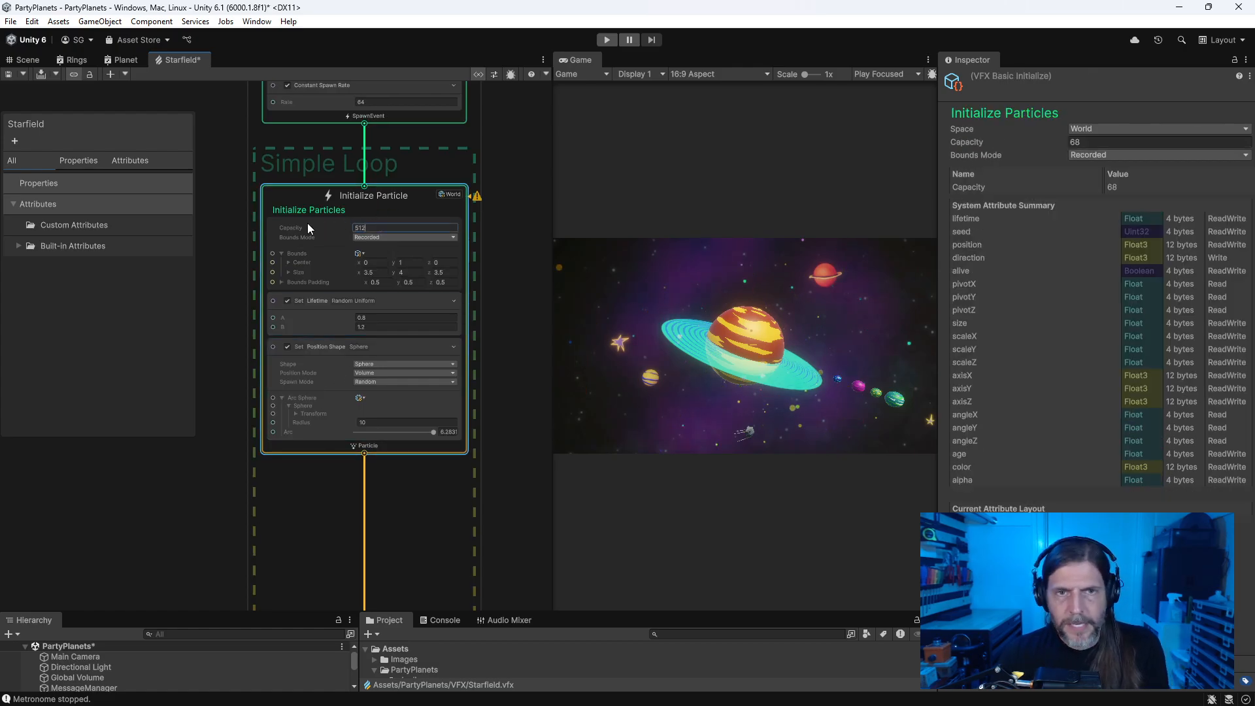
key("Return")
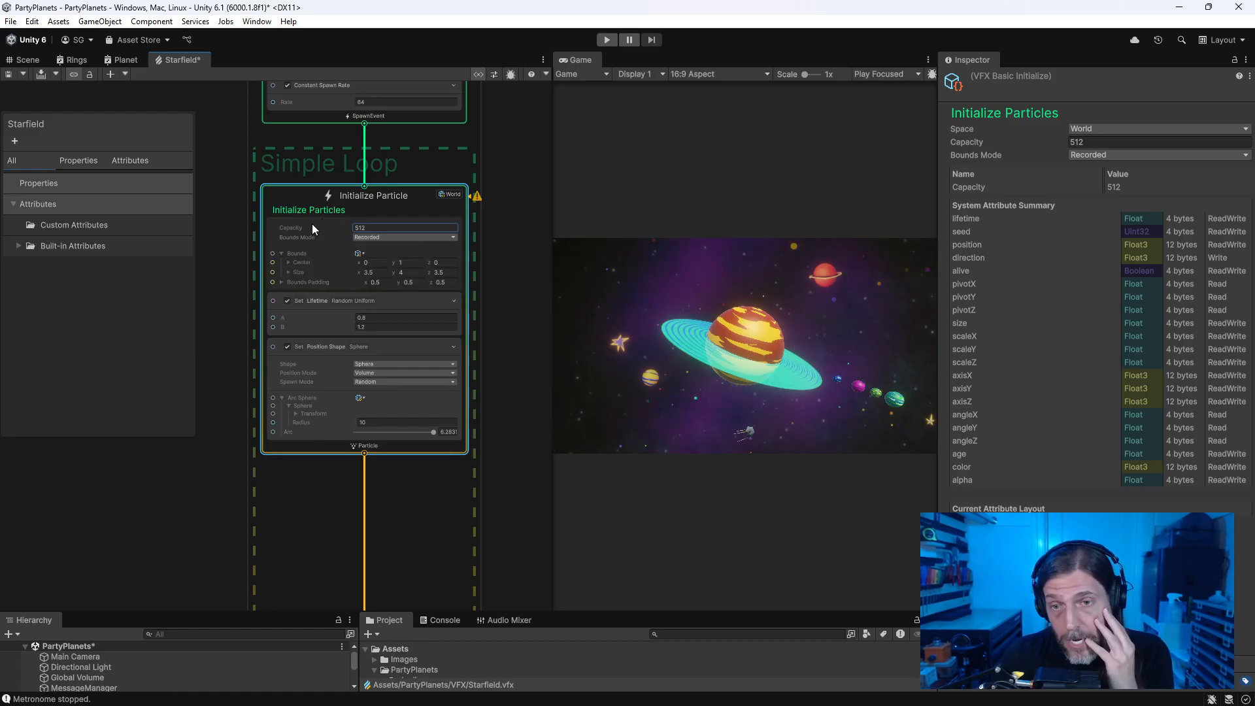
Step: Set the random lifetime range in Initialize Particle to A 1 and B 2
left_click(379, 317)
type("1")
key("Tab")
type("2")
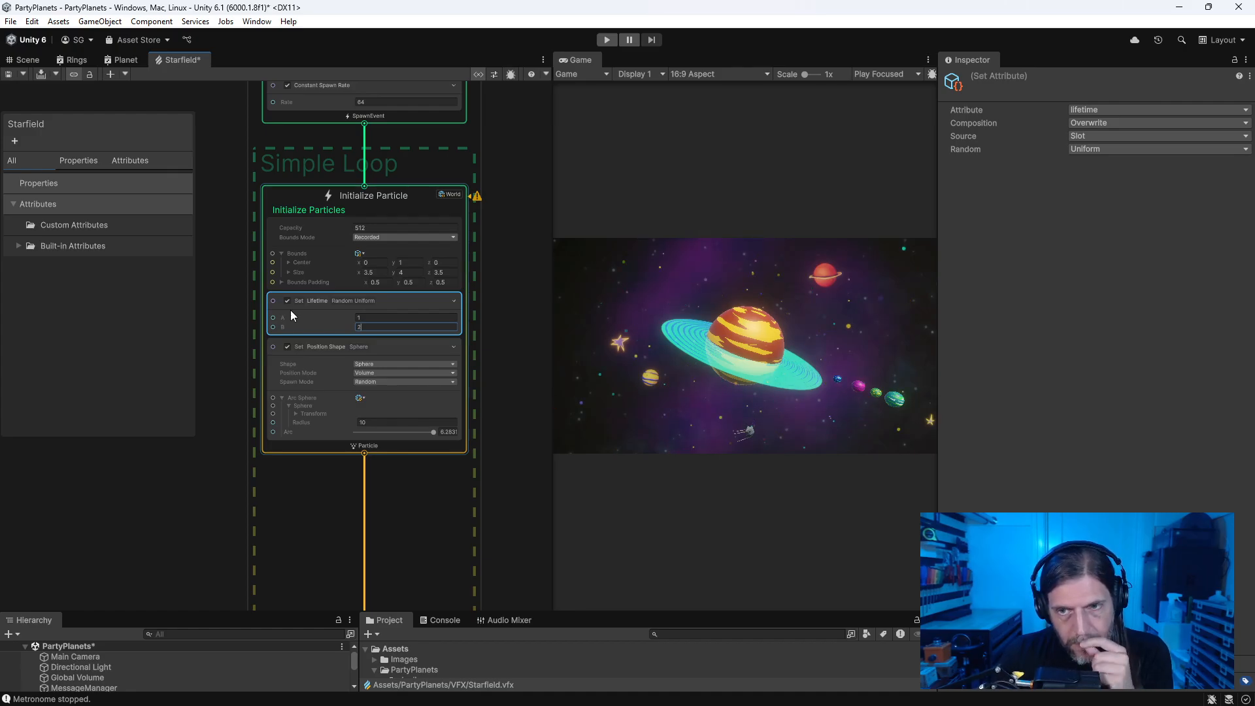
Step: Search the Update Particle context's blocks for a vortex, try a Force block there instead, and delete that Force block
middle_click_drag(230, 566, 199, 352)
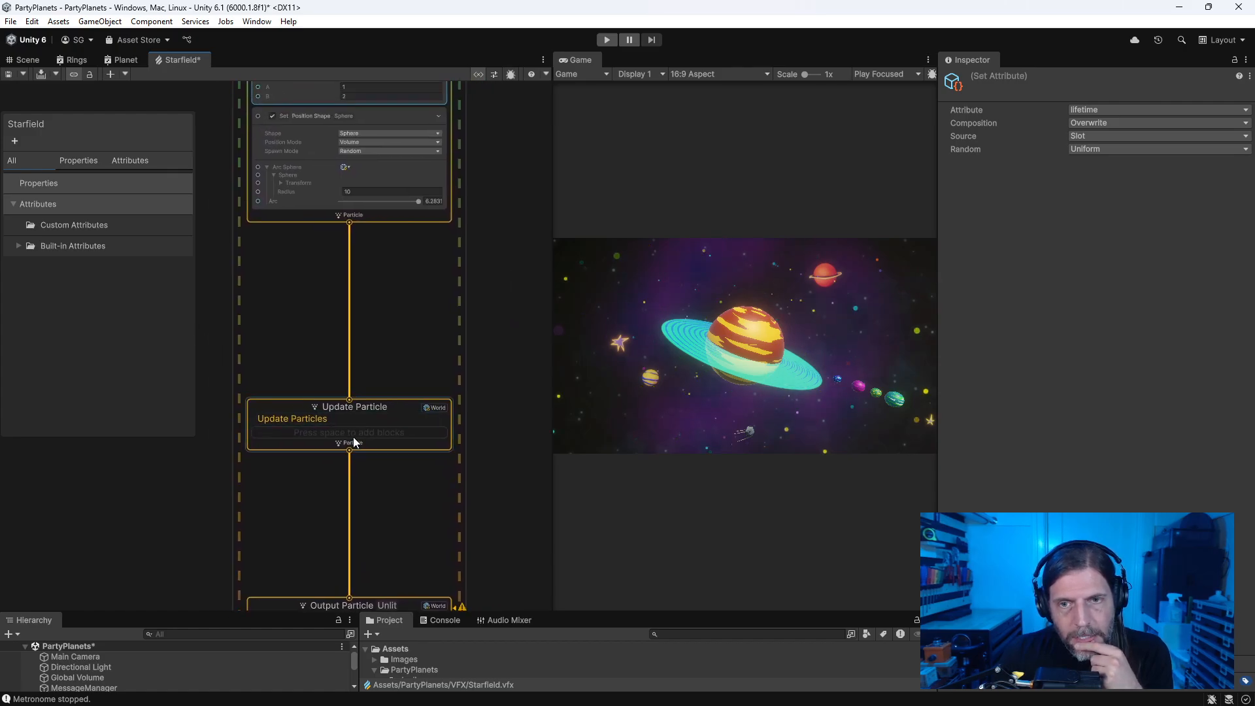
left_click(353, 438)
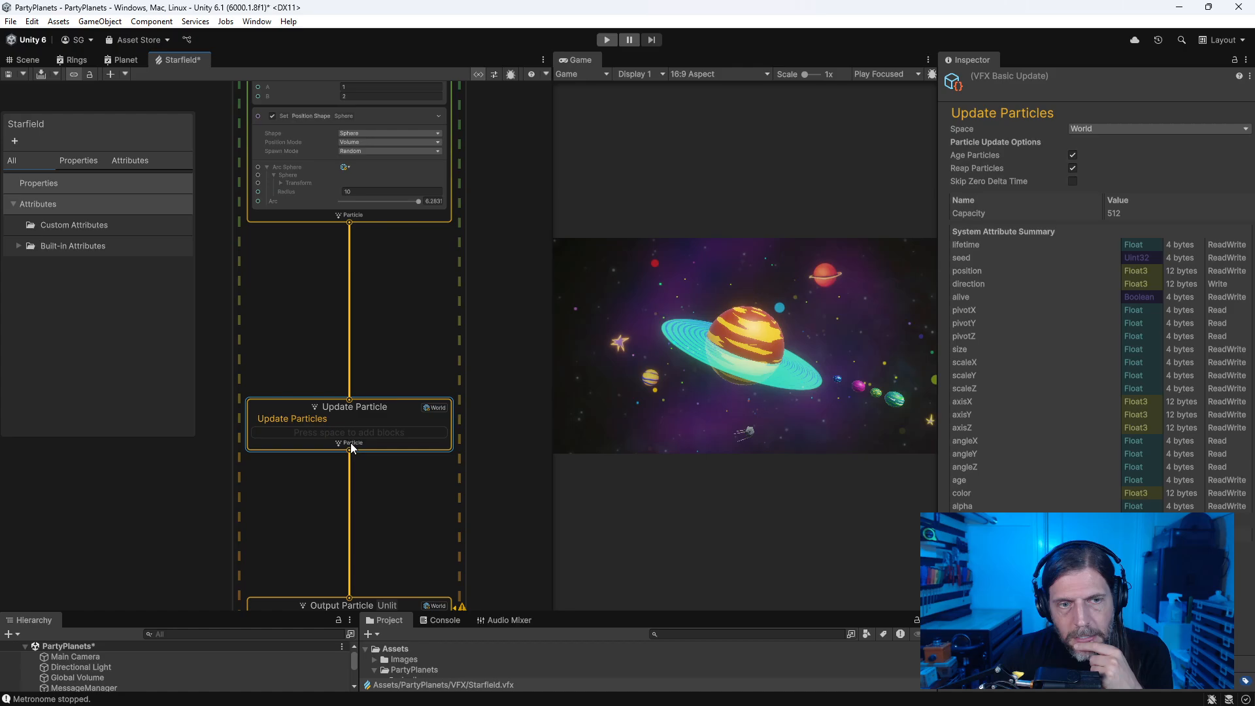
key("space")
type("cor")
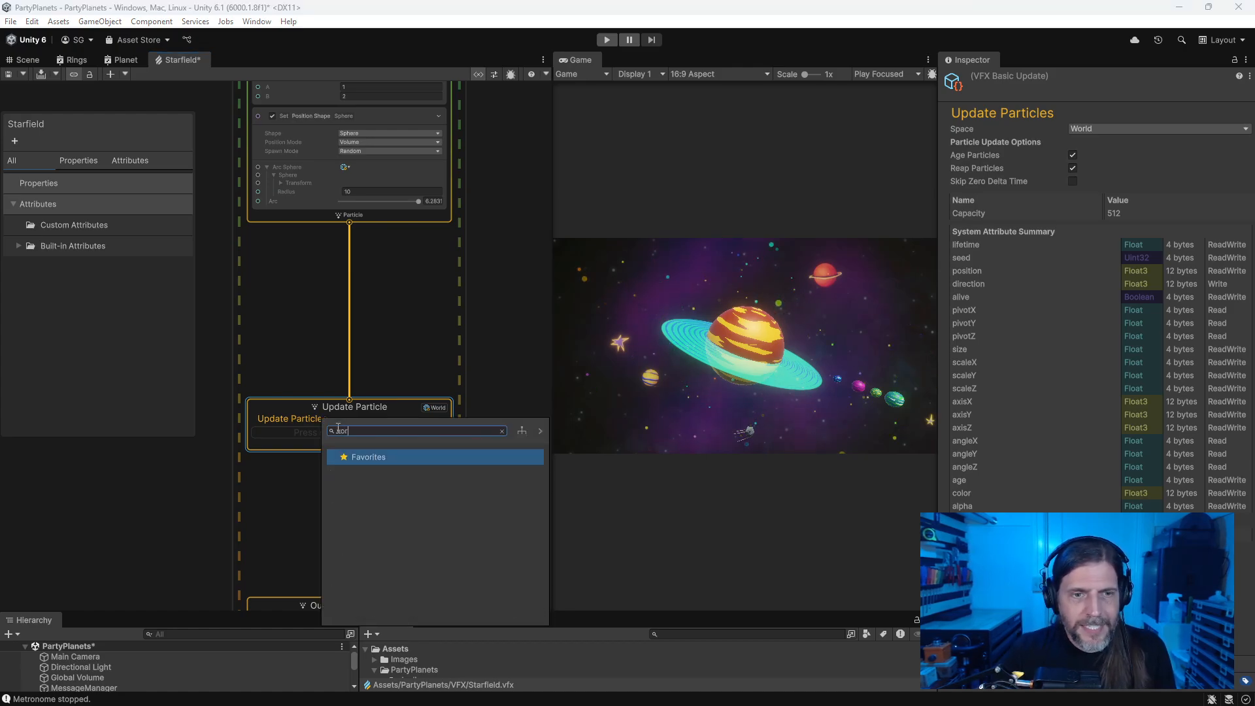
key("BackSpace")
key("BackSpace")
key("BackSpace")
type("vor")
key("BackSpace")
key("BackSpace")
key("BackSpace")
type("for")
key("Return")
left_click(352, 454)
left_click(356, 456)
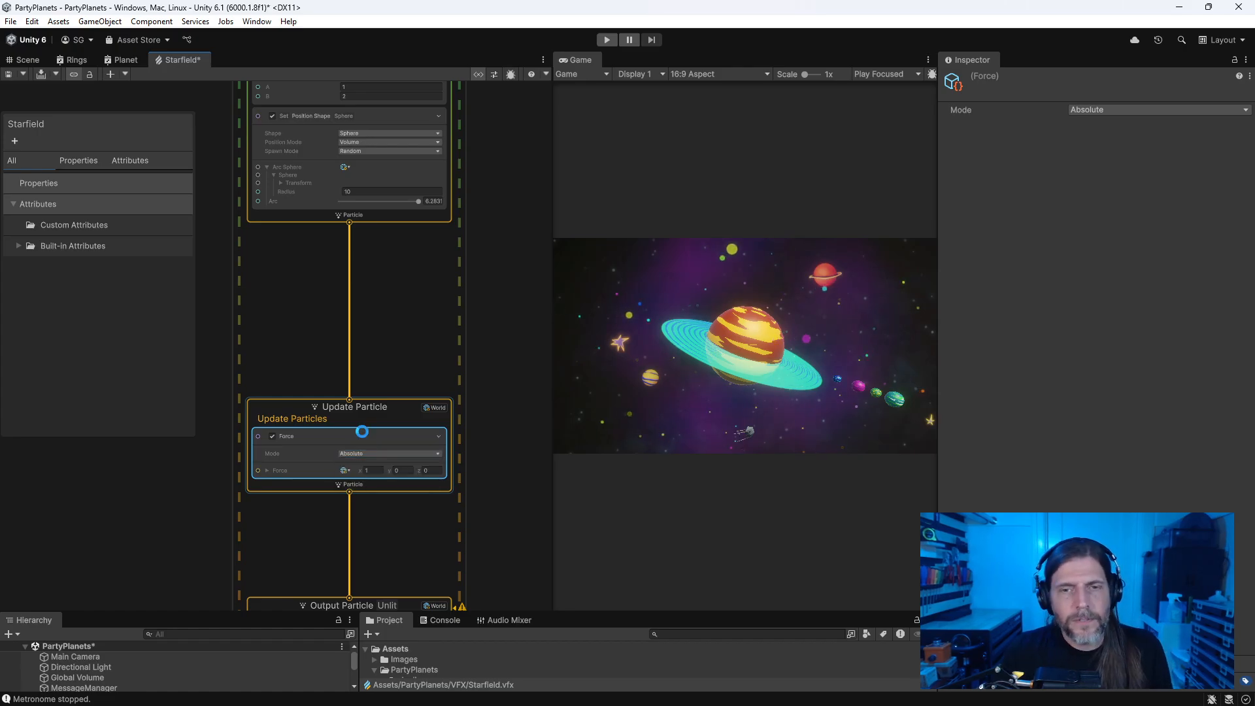
key("Delete")
Step: Add a Turbulence block to the Update Particle context and check its Field Transform space options
left_click(389, 407)
key("space")
type("tur")
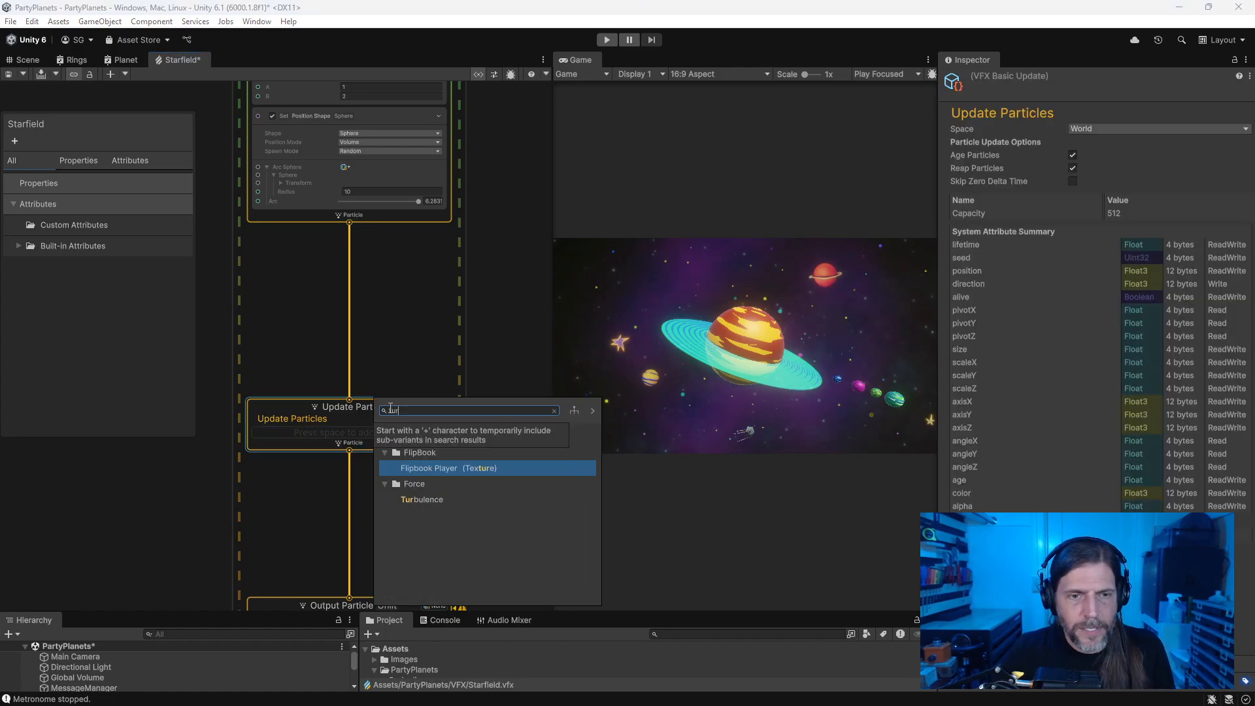
key("Down")
key("Down")
key("Return")
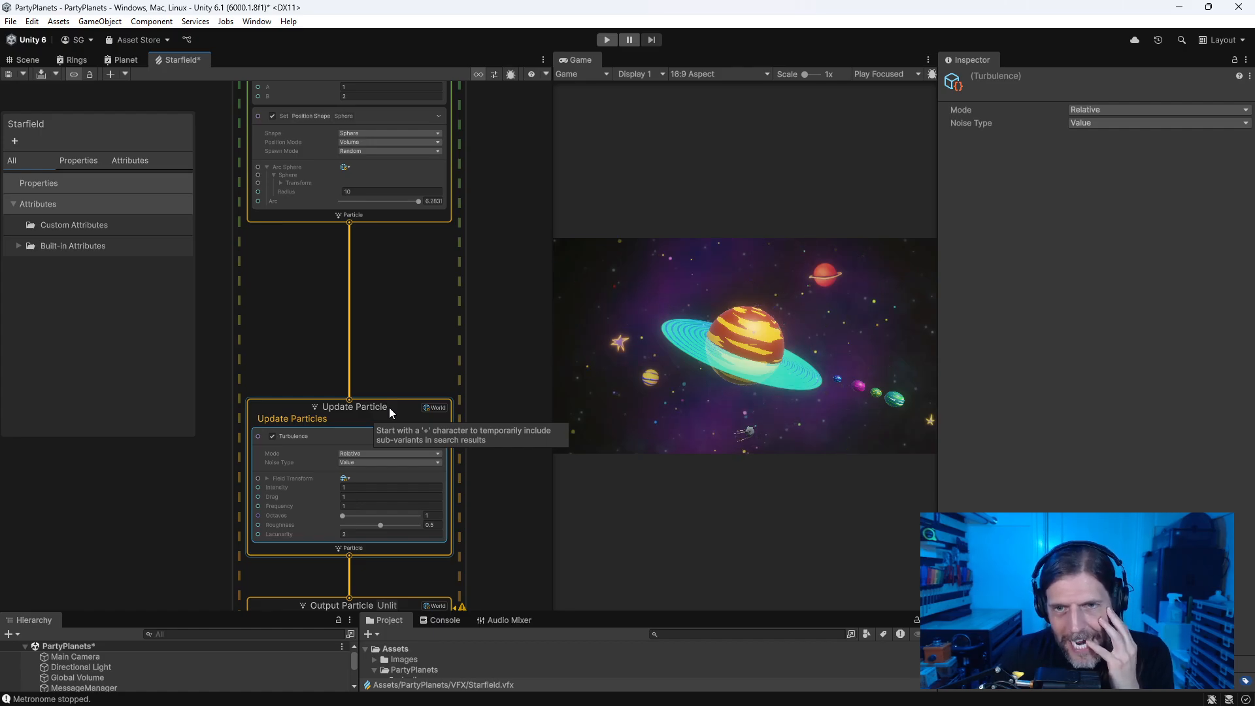
left_click(345, 479)
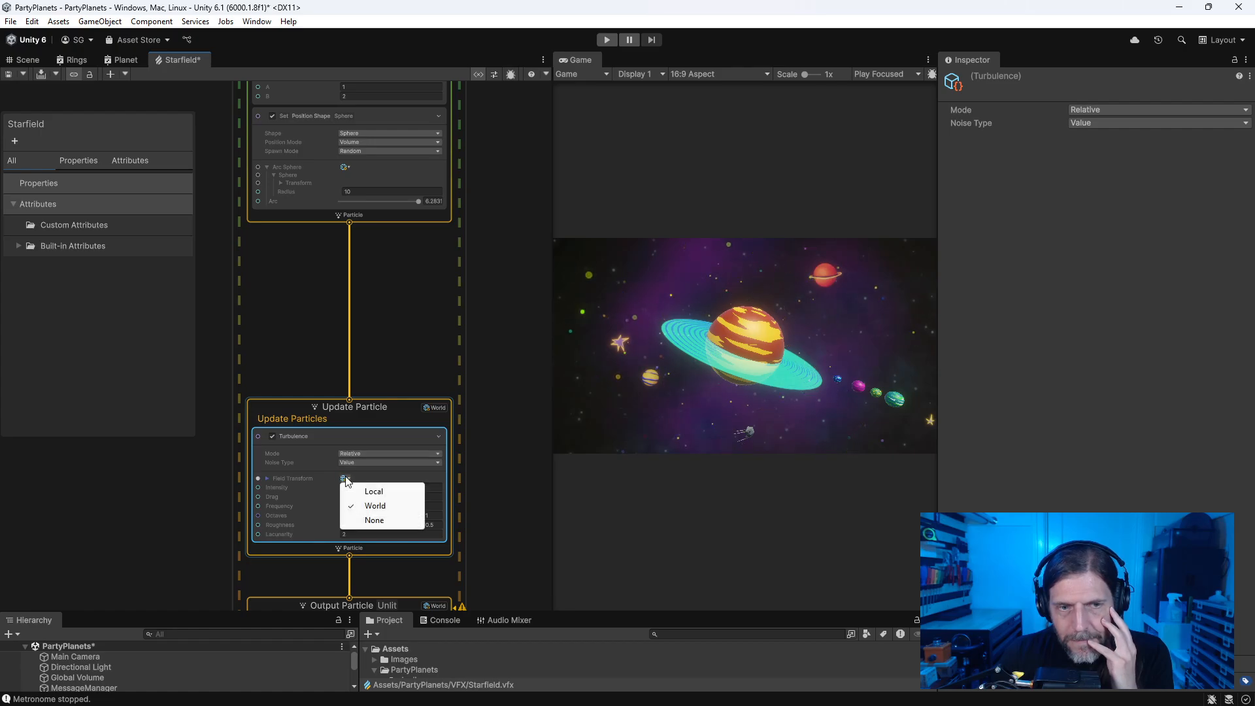
left_click(376, 453)
left_click(371, 430)
Step: Search the nodes available to the graph for a vortex node
right_click(116, 489)
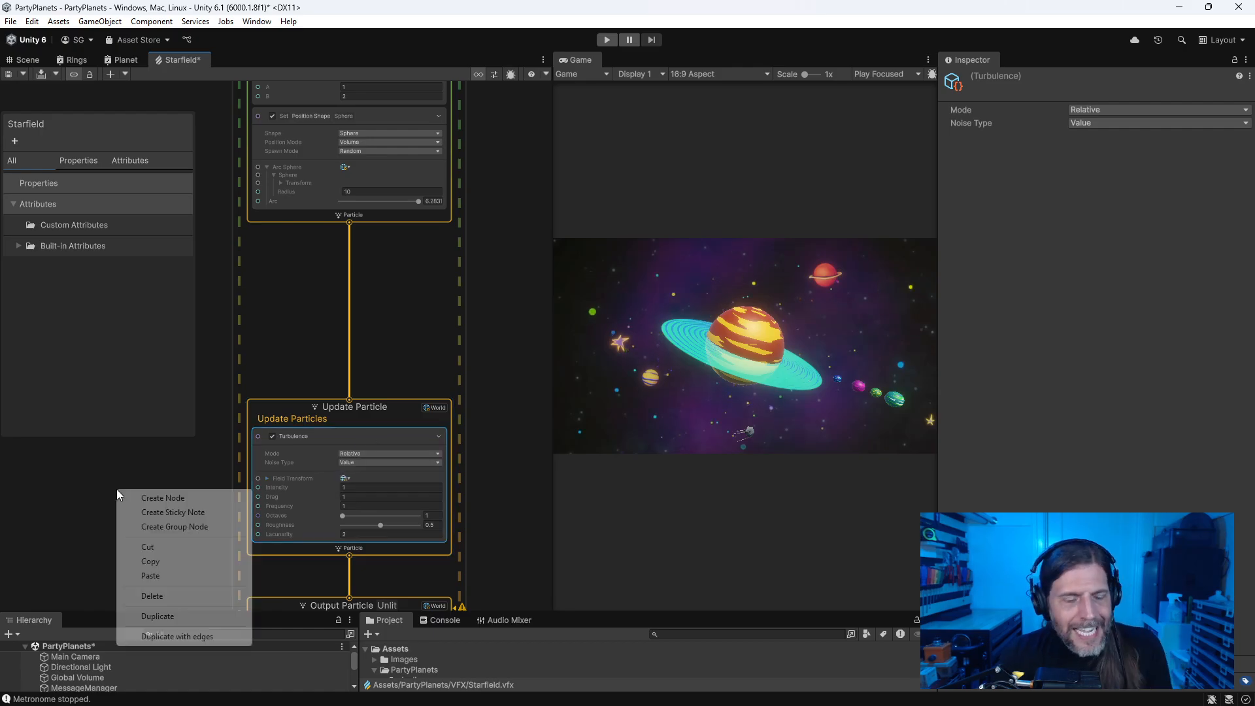
left_click(145, 498)
type("f")
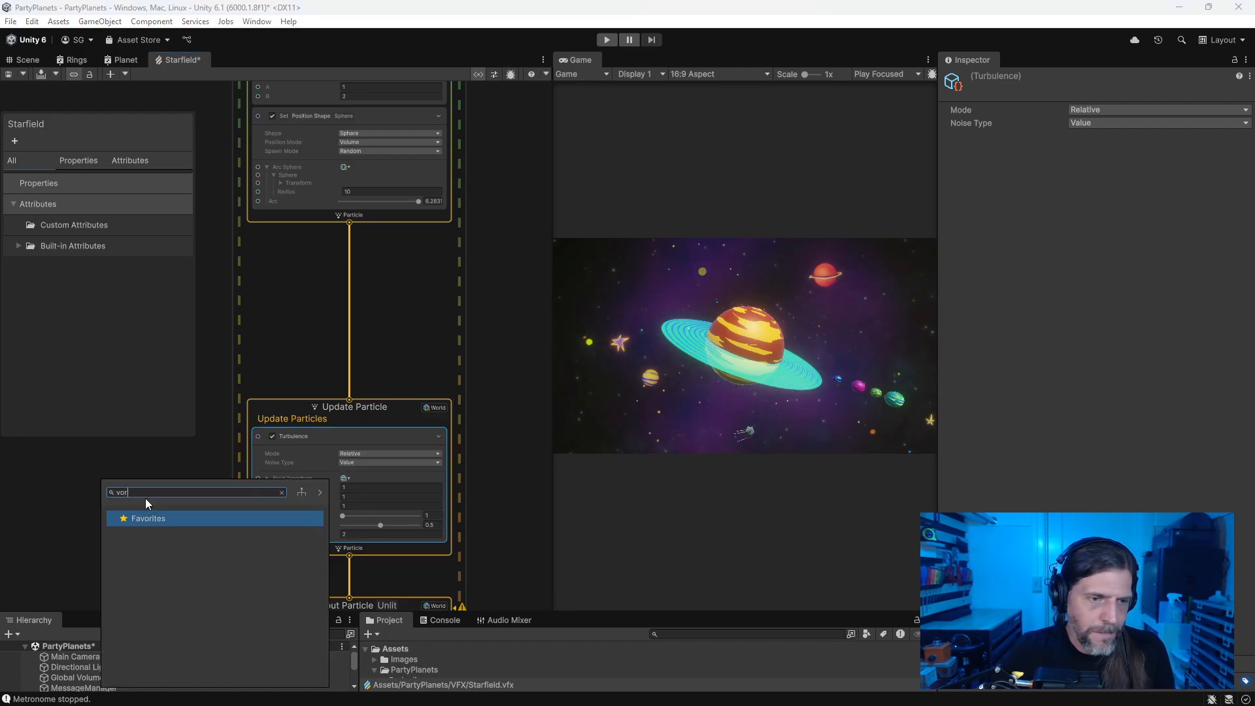
type("orce")
key("BackSpace")
key("BackSpace")
key("Escape")
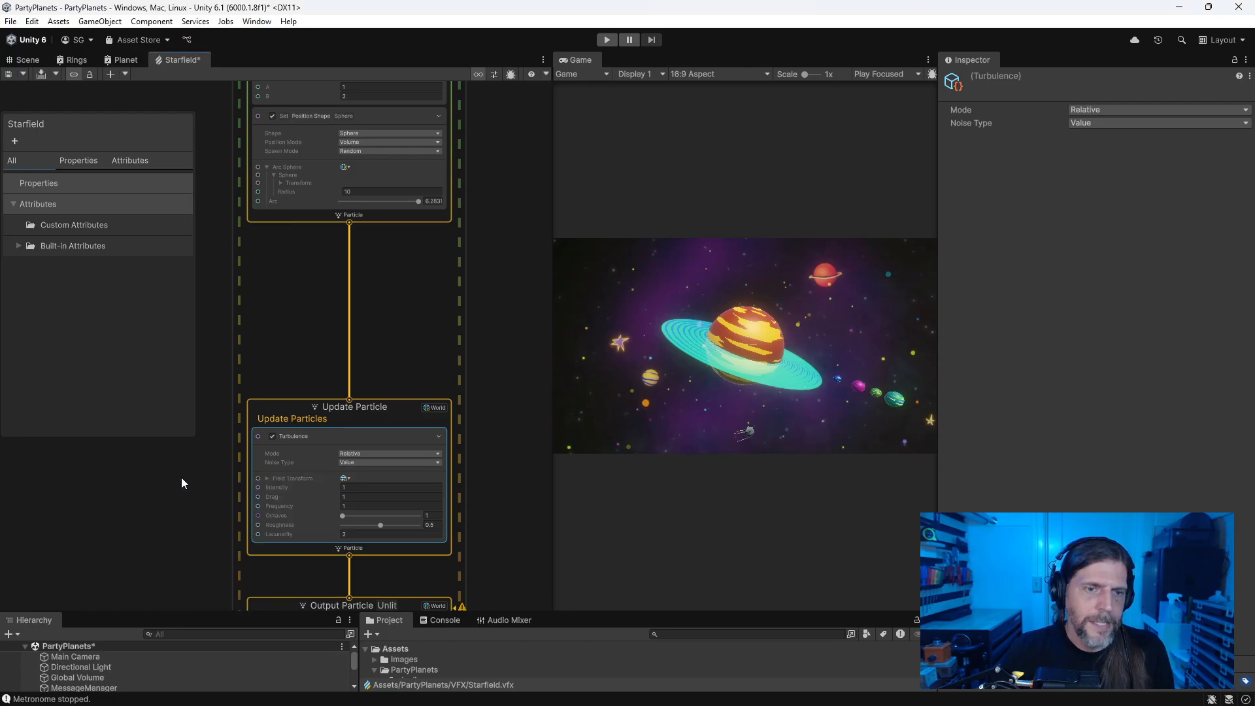
Step: Try a Force block beneath Turbulence in the Update Particle context, check the Turbulence noise types, and delete the Force block
left_click(411, 552)
key("space")
type("for")
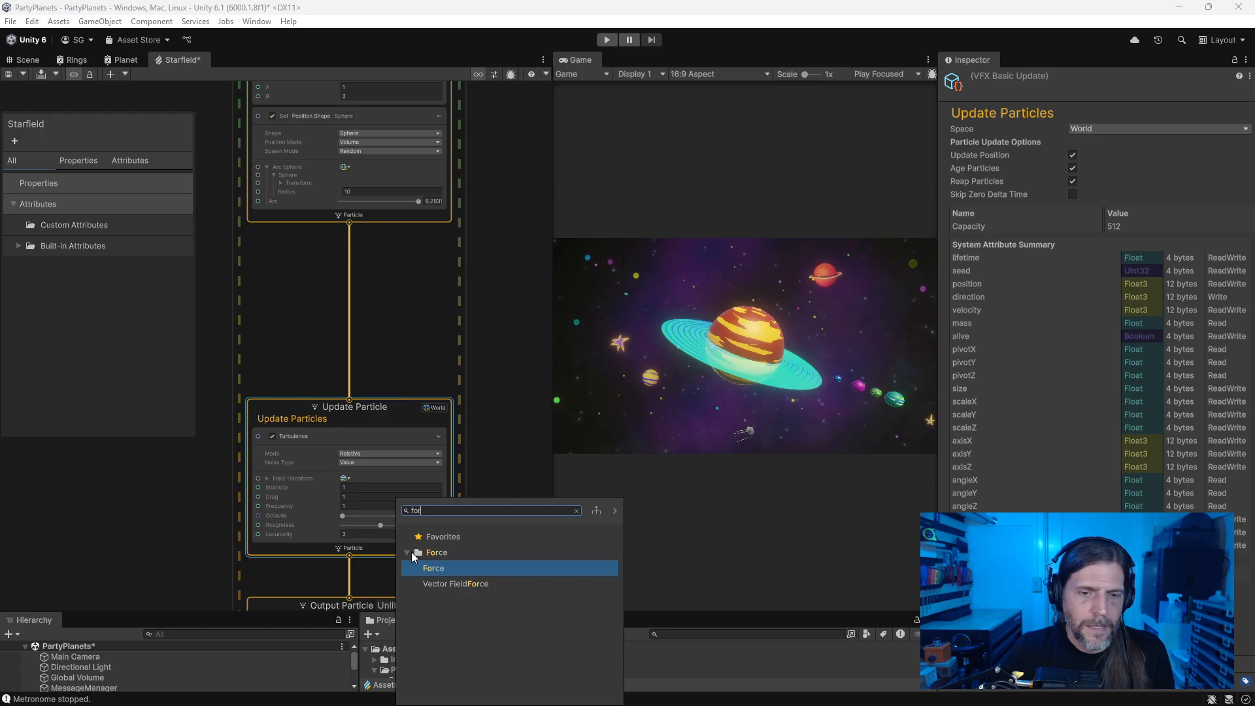
key("Return")
left_click(346, 586)
left_click(311, 586)
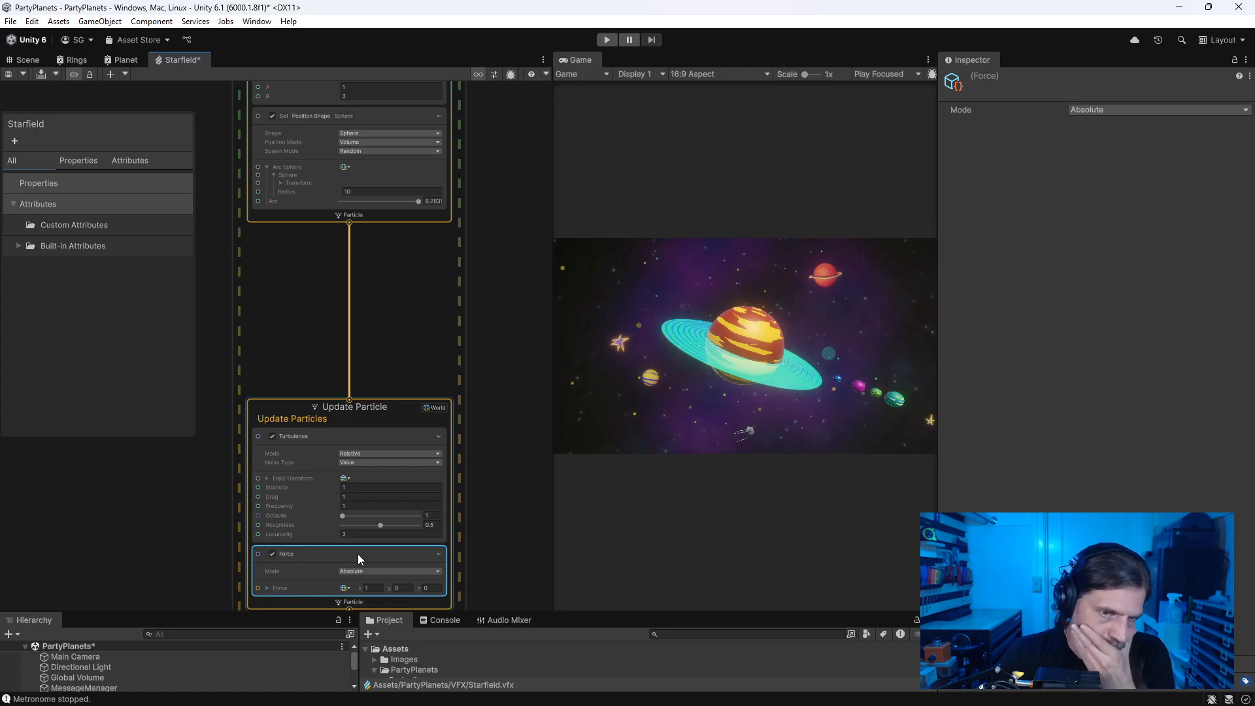
middle_click_drag(193, 531, 187, 398)
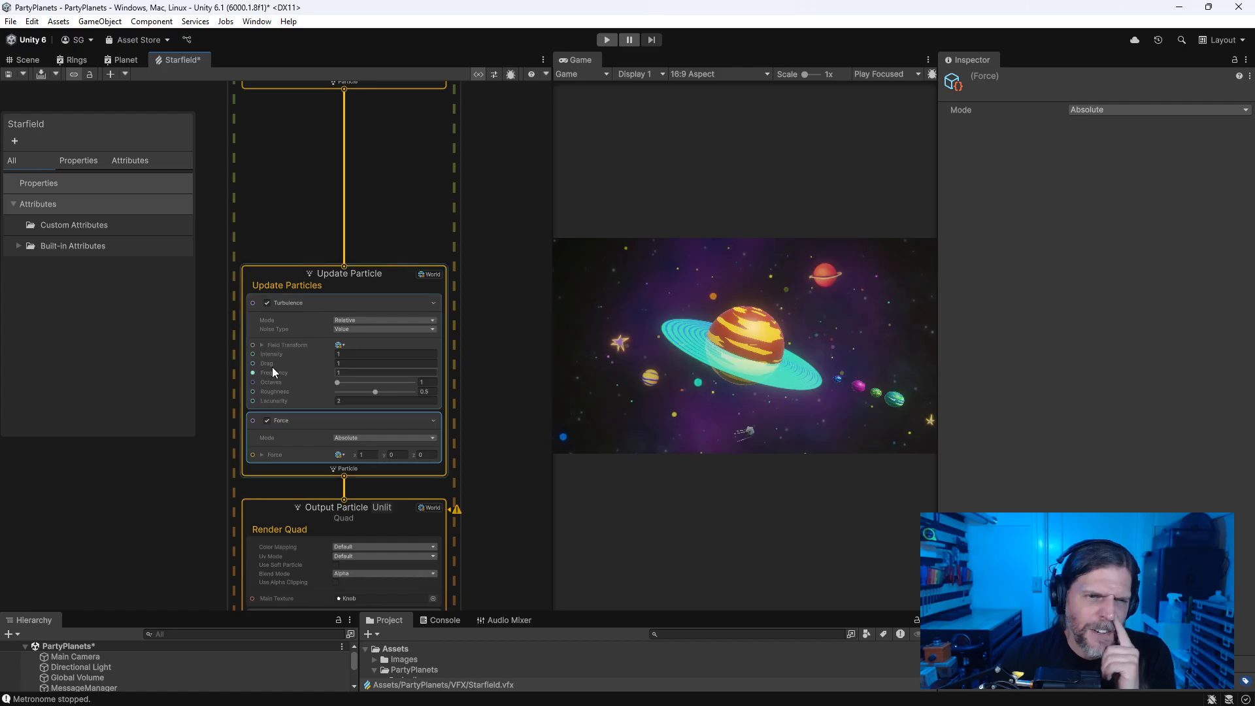
left_click(355, 330)
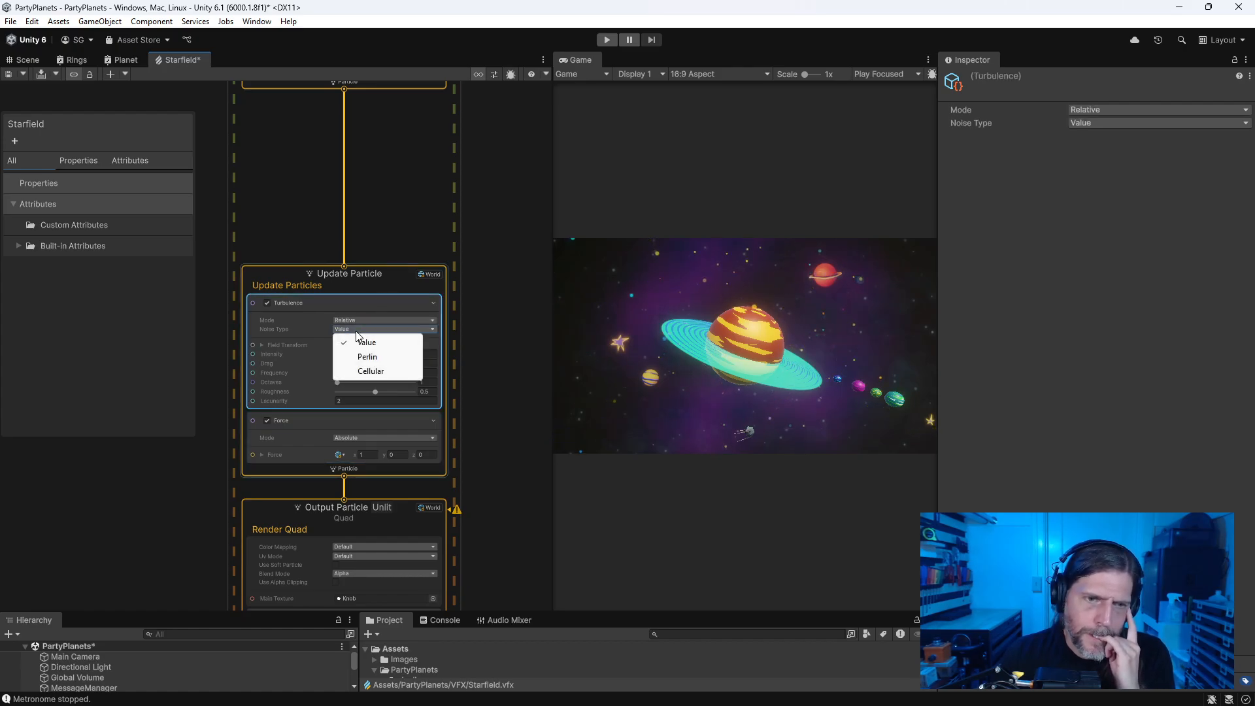
left_click(318, 416)
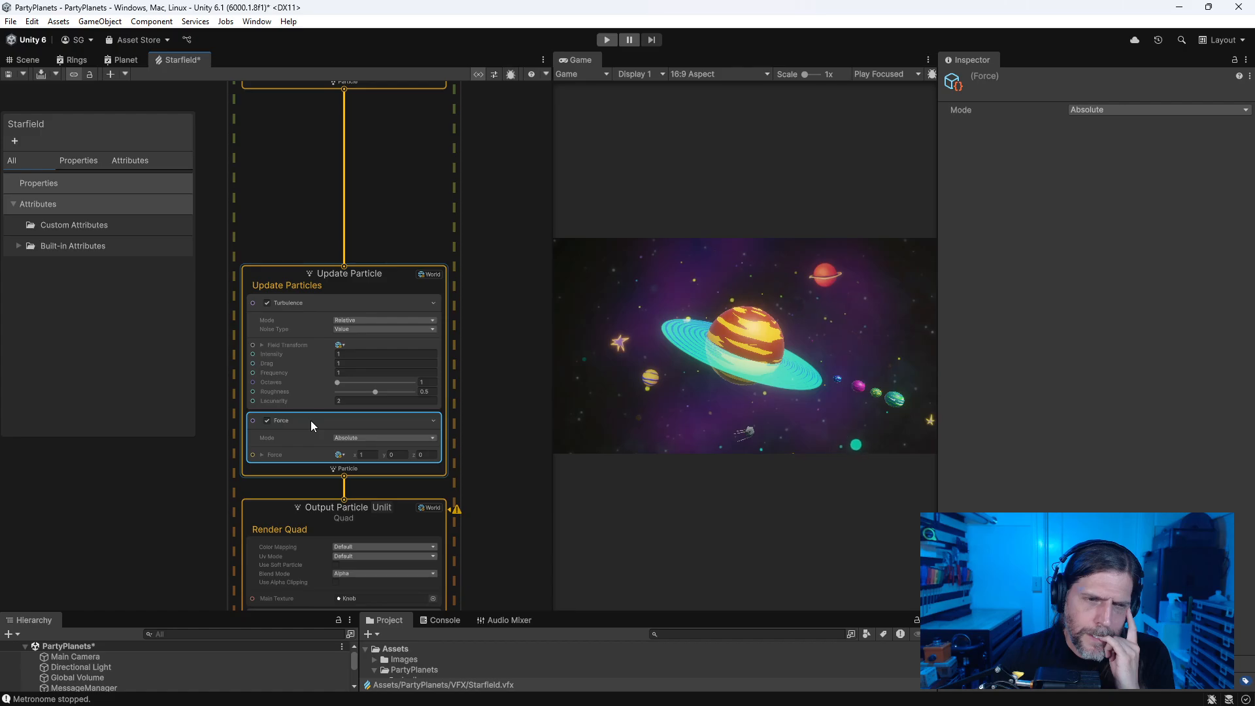
right_click(311, 421)
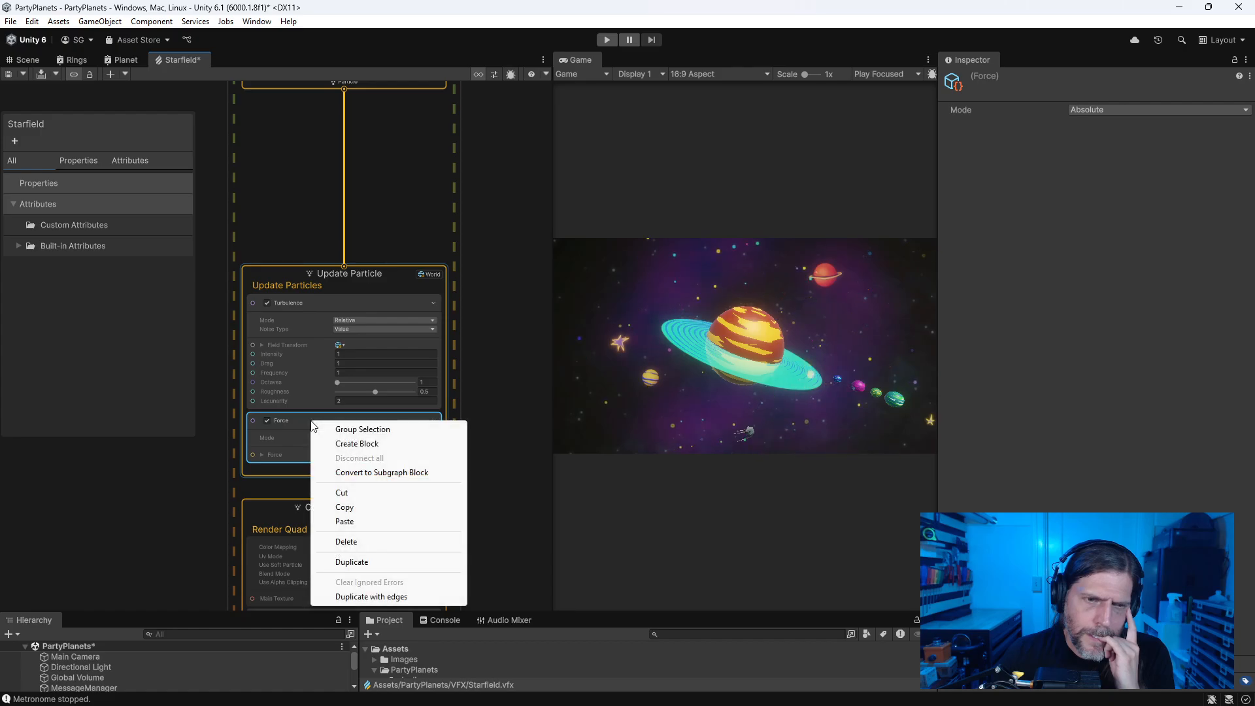
left_click(327, 542)
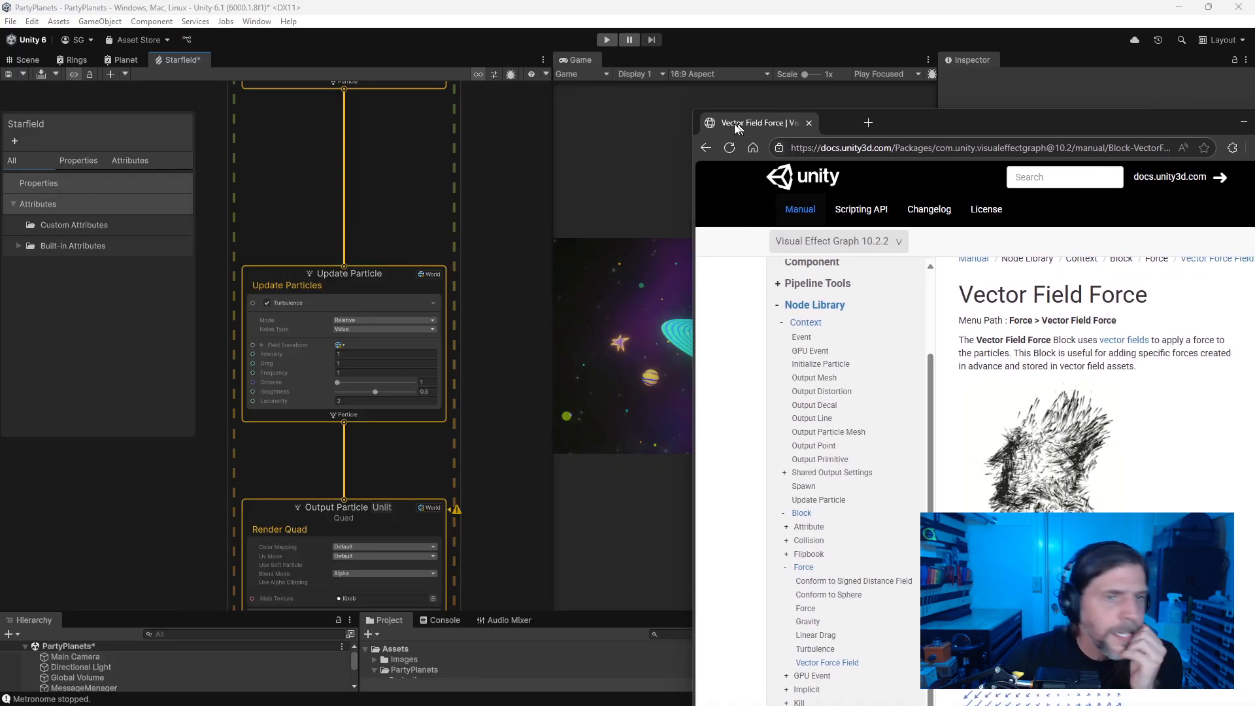
Step: In the web browser, read the Vector Field Force documentation's settings and block properties, and search the page for "vortex"
left_click_drag(732, 128, 230, 101)
scroll(705, 368, "down", 10)
scroll(705, 368, "down", 2)
scroll(706, 368, "up", 5)
scroll(706, 367, "down", 4)
scroll(679, 366, "down", 4)
scroll(654, 420, "down", 3)
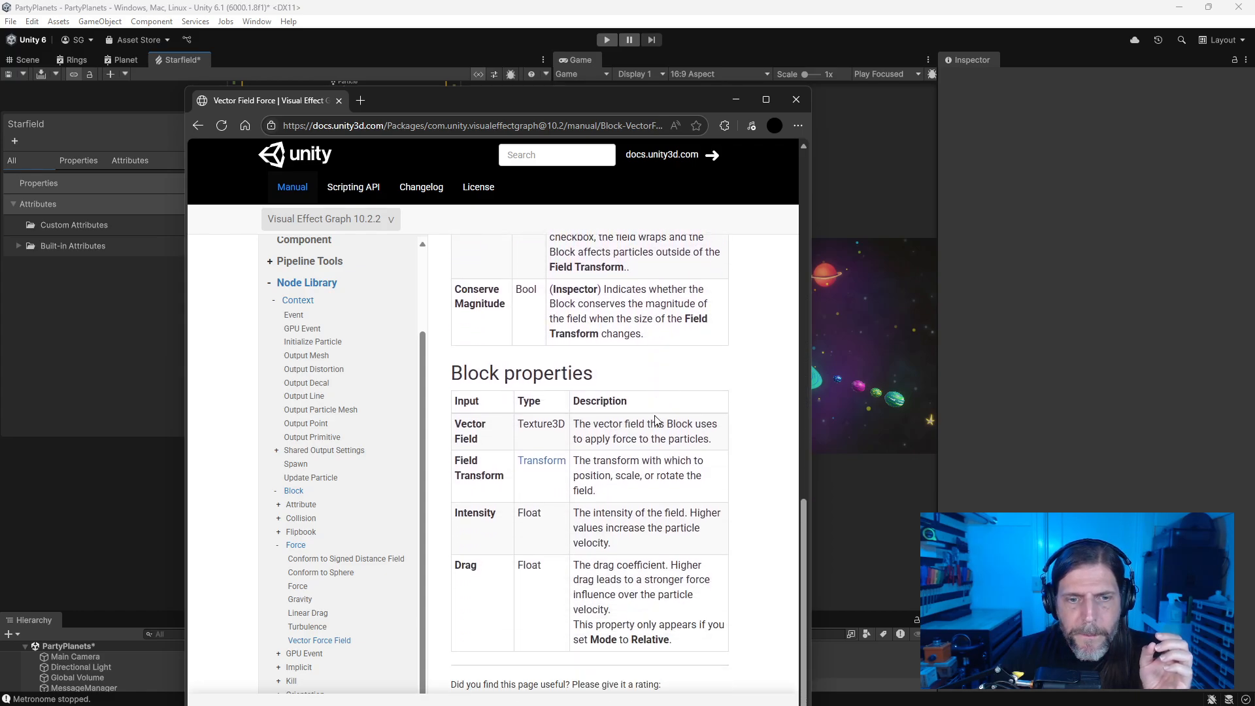
scroll(667, 412, "up", 10)
scroll(668, 408, "up", 2)
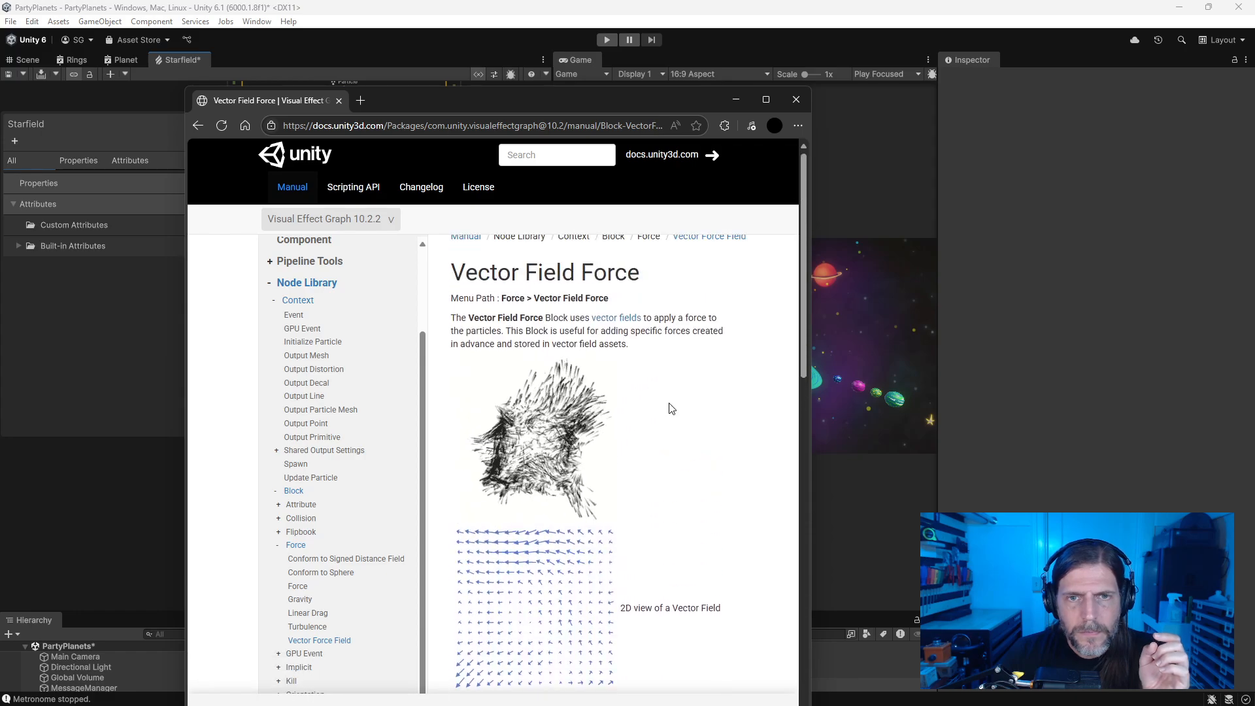
key("ctrl+f")
type("vorte")
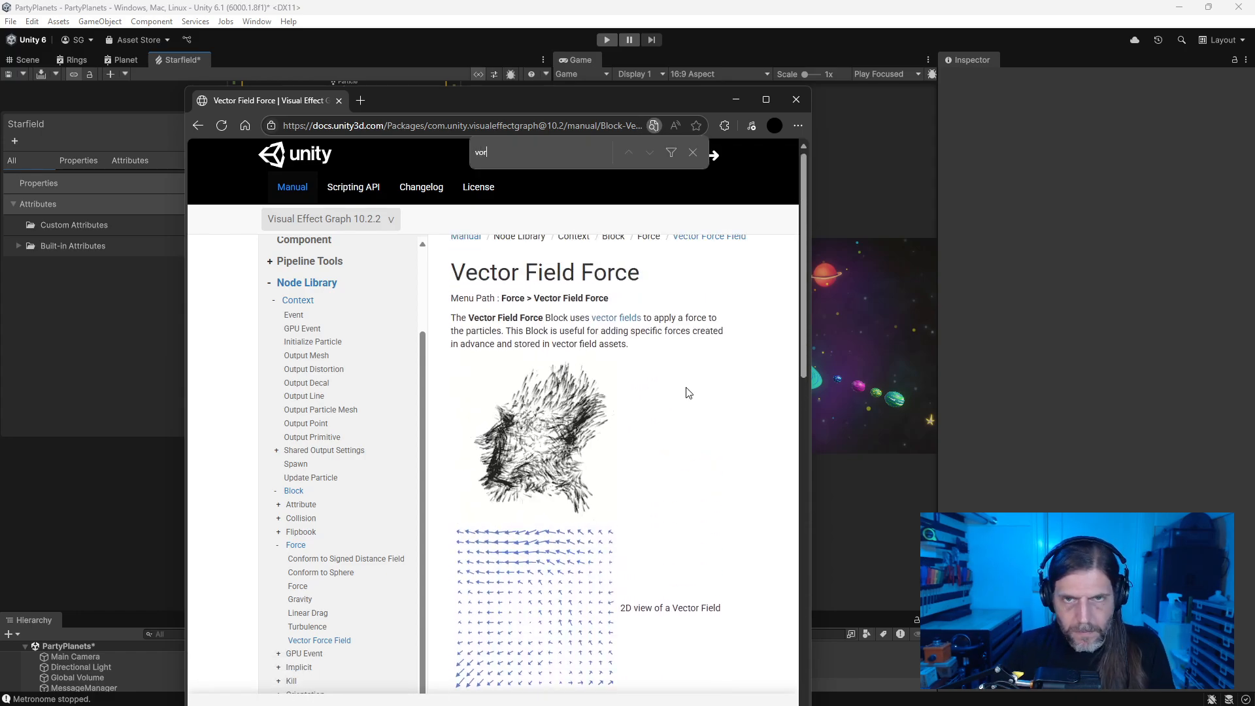
Step: Return to the Google results, search for "unity vortex force", and read the Vortex/Black Hole Physics discussion
left_click(198, 126)
left_click(810, 85)
key("alt+Tab")
left_click_drag(811, 107, 1225, 119)
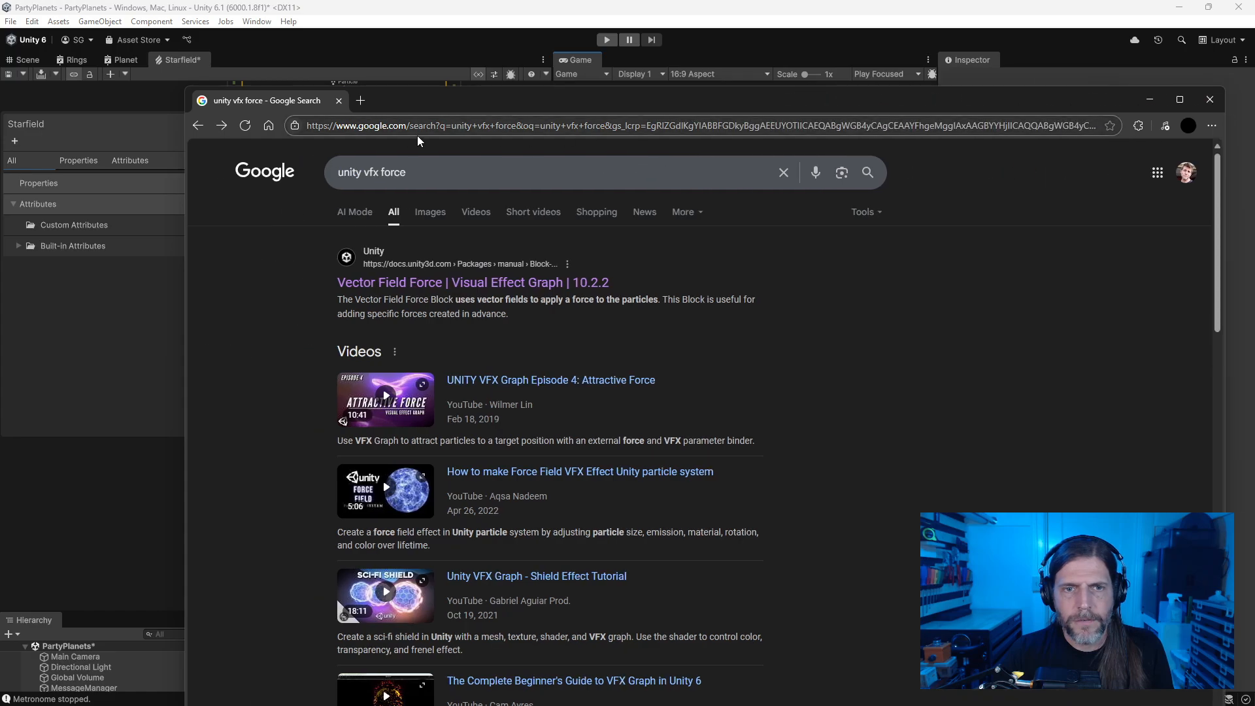
left_click_drag(549, 112, 447, 40)
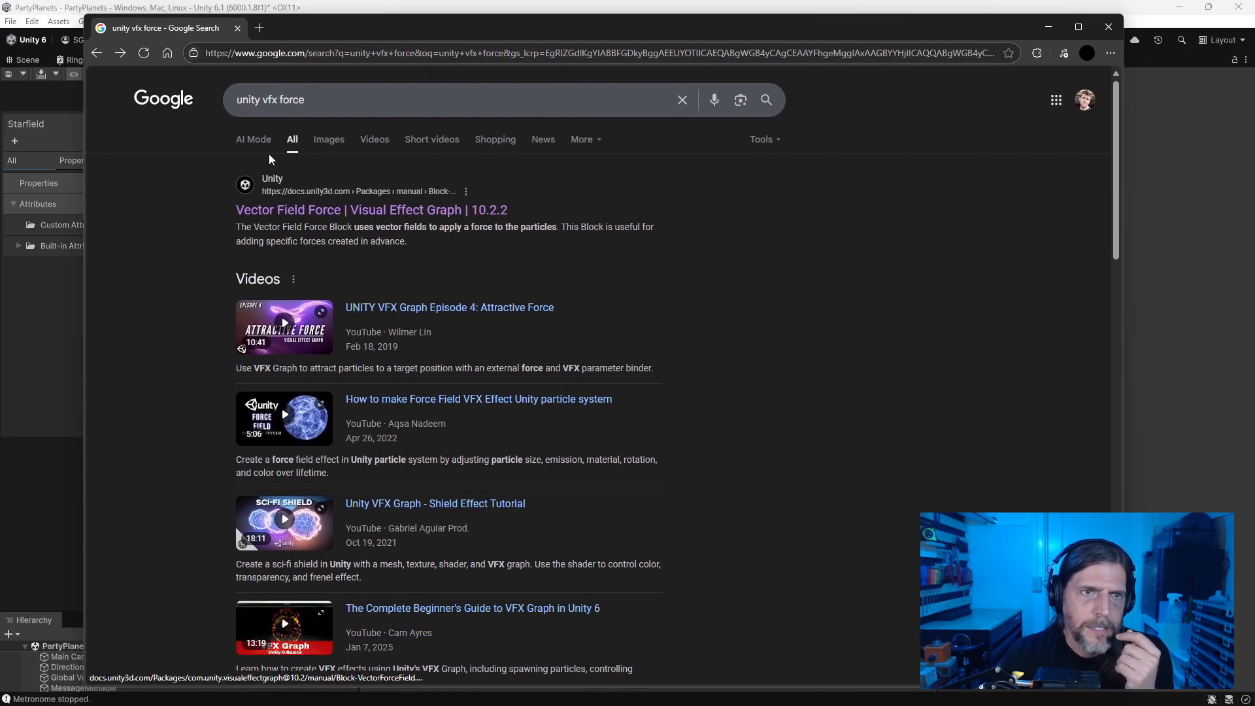
left_click(271, 103)
key("BackSpace")
key("BackSpace")
type("ortex")
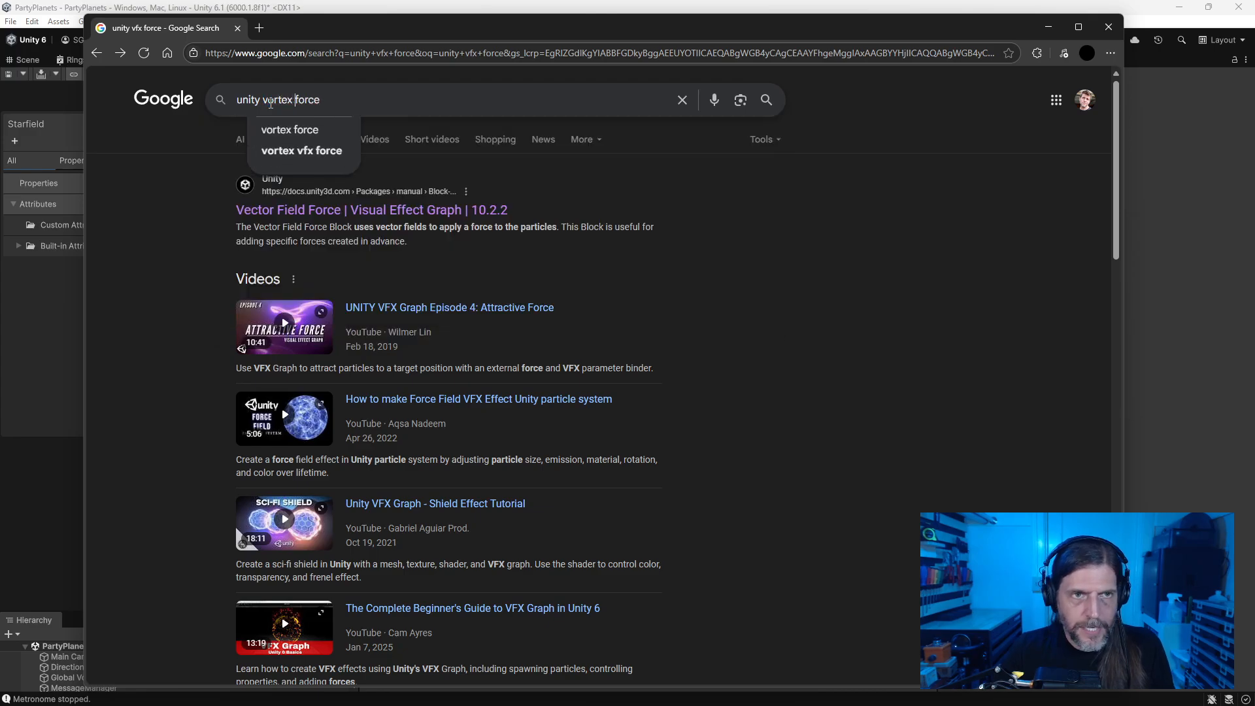
key("Return")
left_click(350, 209)
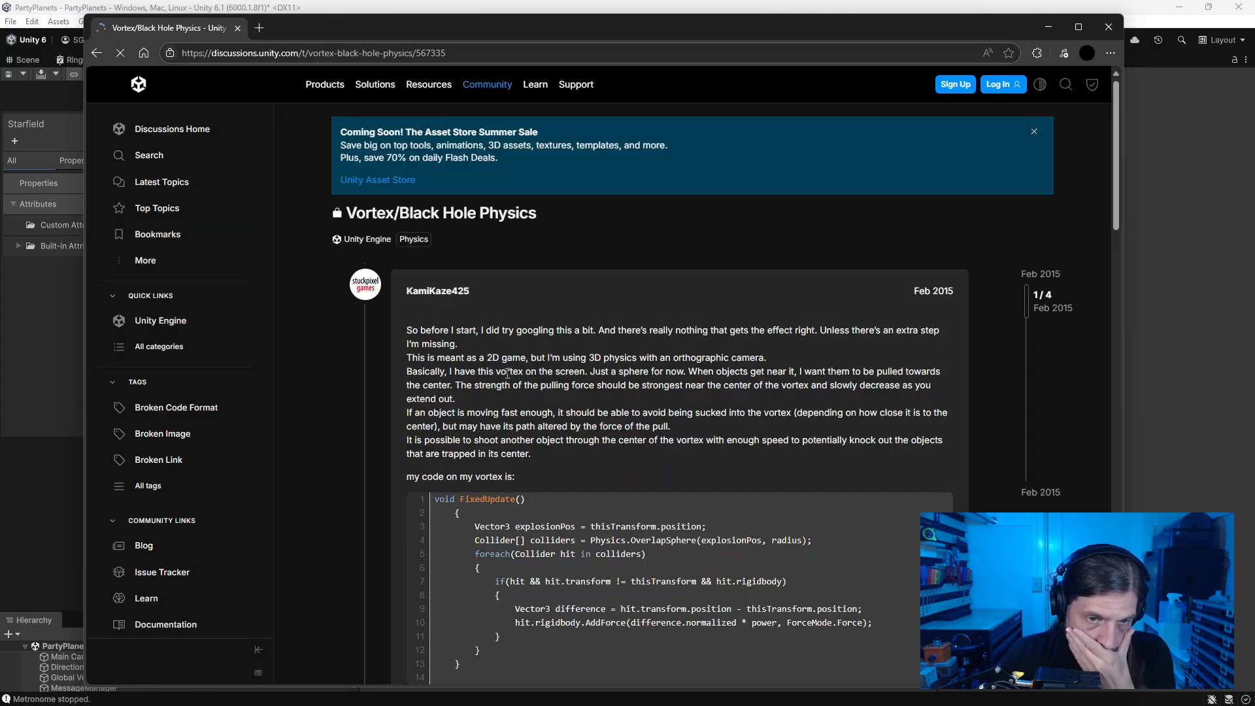
scroll(535, 339, "down", 5)
key("alt+Left")
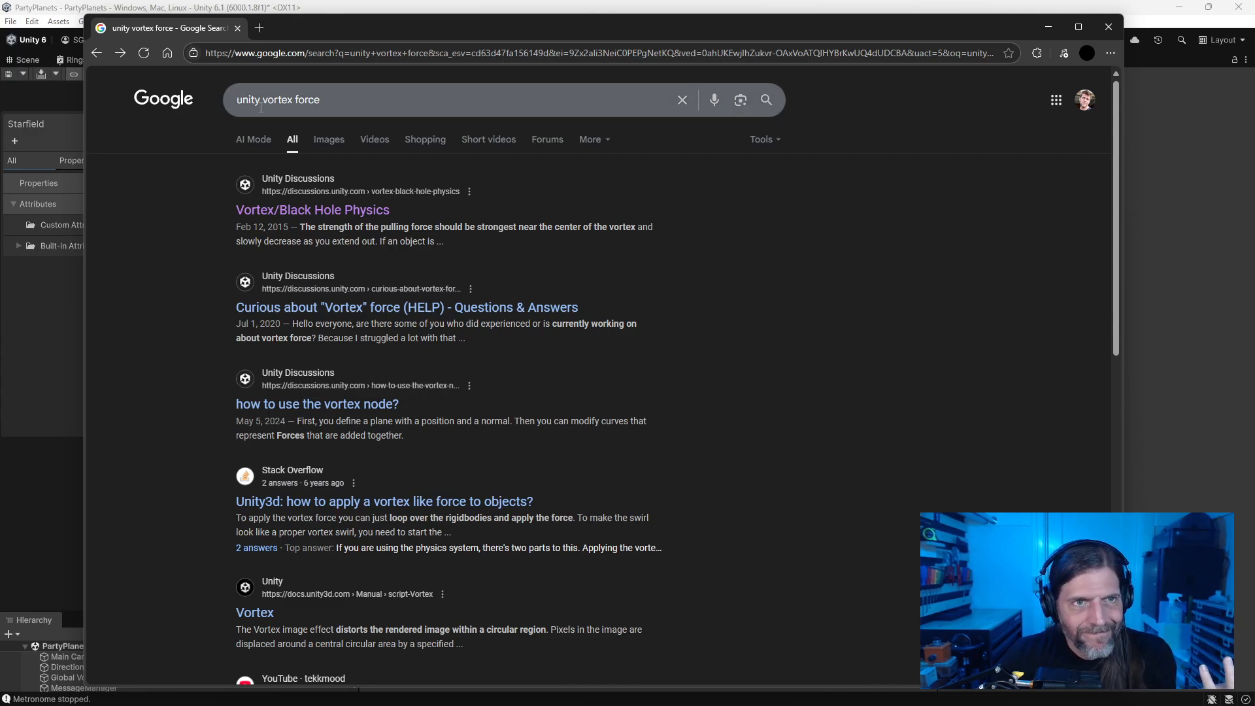
Step: Search Google for "unity vfx vortex" and read the solution in the "VFX Graph - Vortex missing from 2022.3.51?" discussion
left_click(261, 107)
type("vfx")
key("BackSpace")
key("BackSpace")
key("BackSpace")
key("BackSpace")
key("BackSpace")
key("BackSpace")
key("Return")
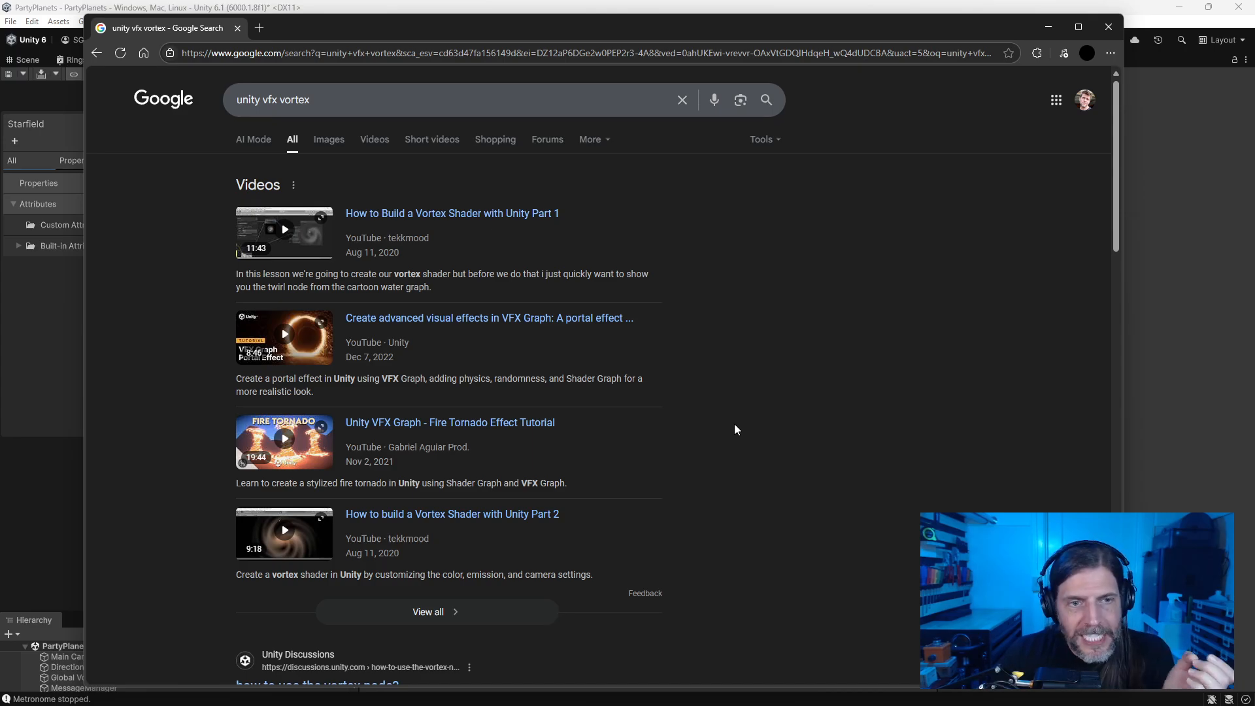
scroll(735, 424, "down", 5)
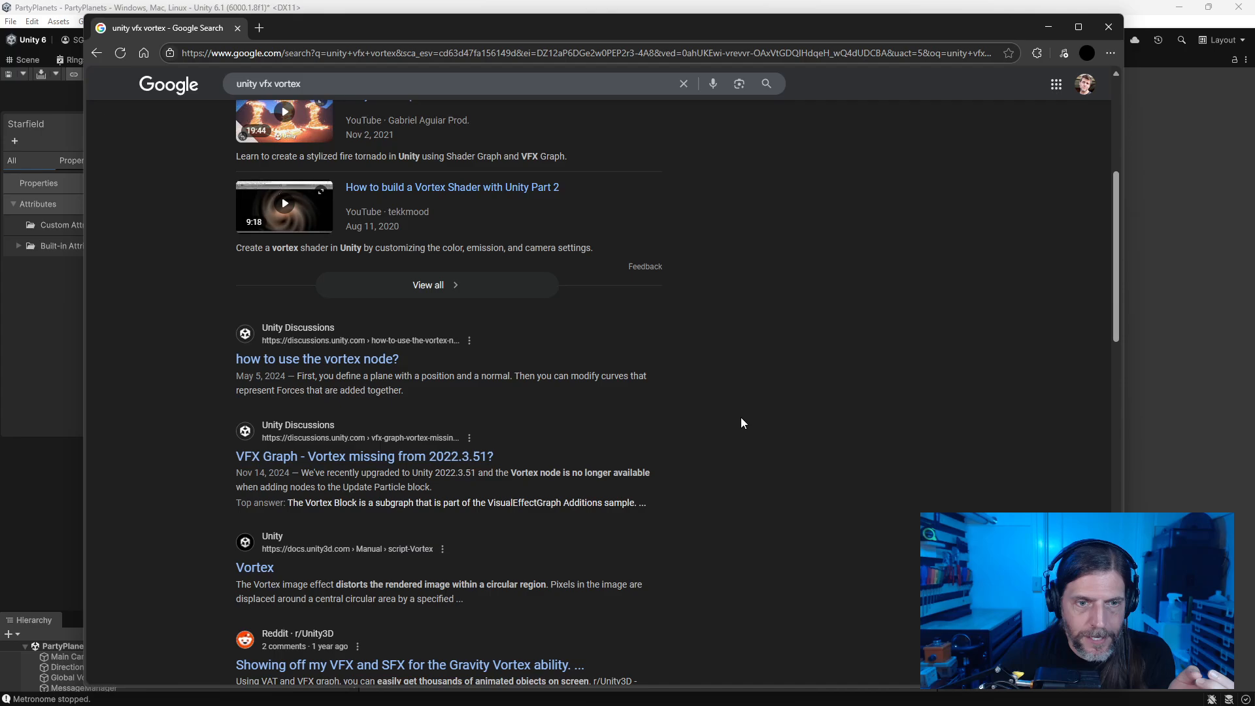
left_click(343, 458)
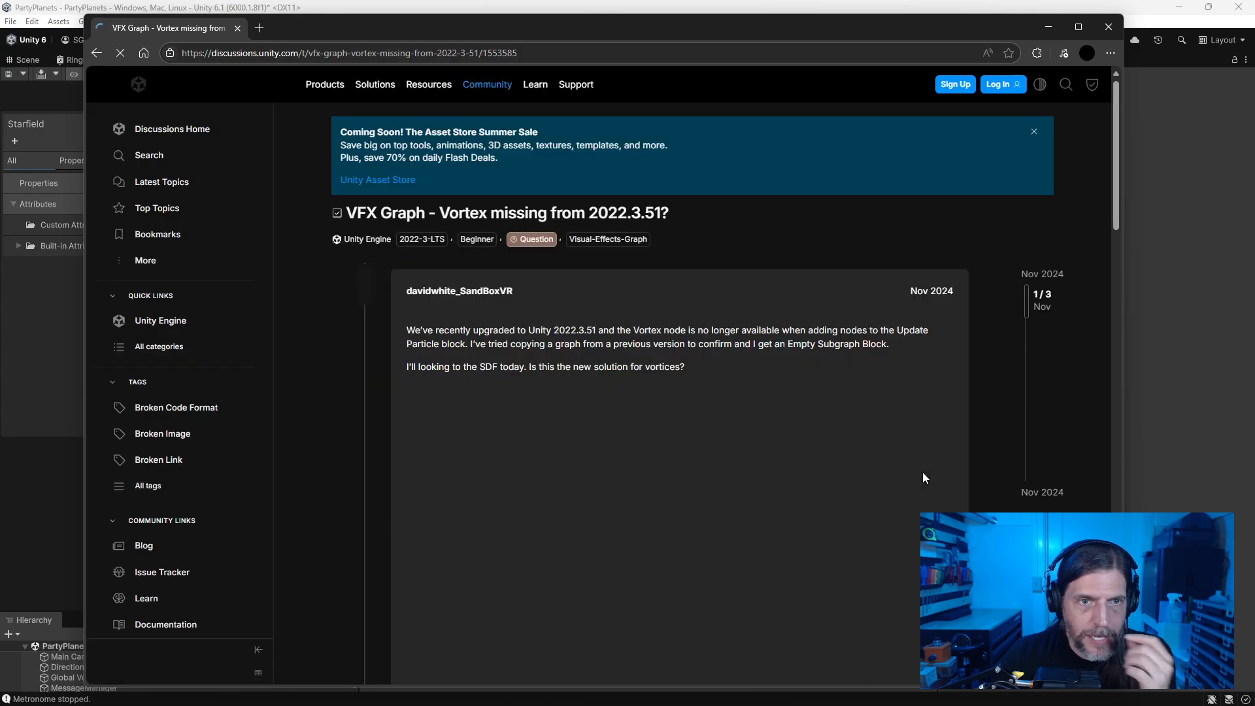
scroll(835, 417, "down", 8)
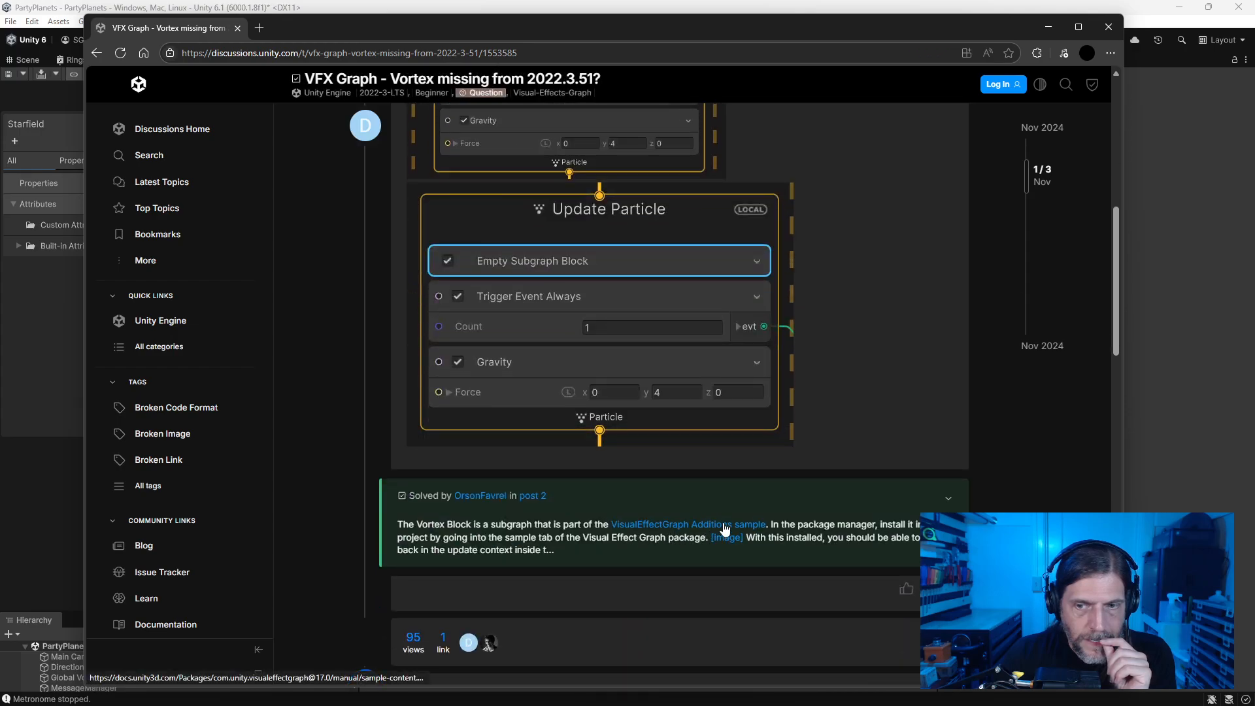
Step: Switch back to Unity and import the VisualEffectGraph Additions sample of the Visual Effect Graph package through the Package Manager
left_click(1108, 27)
left_click(255, 22)
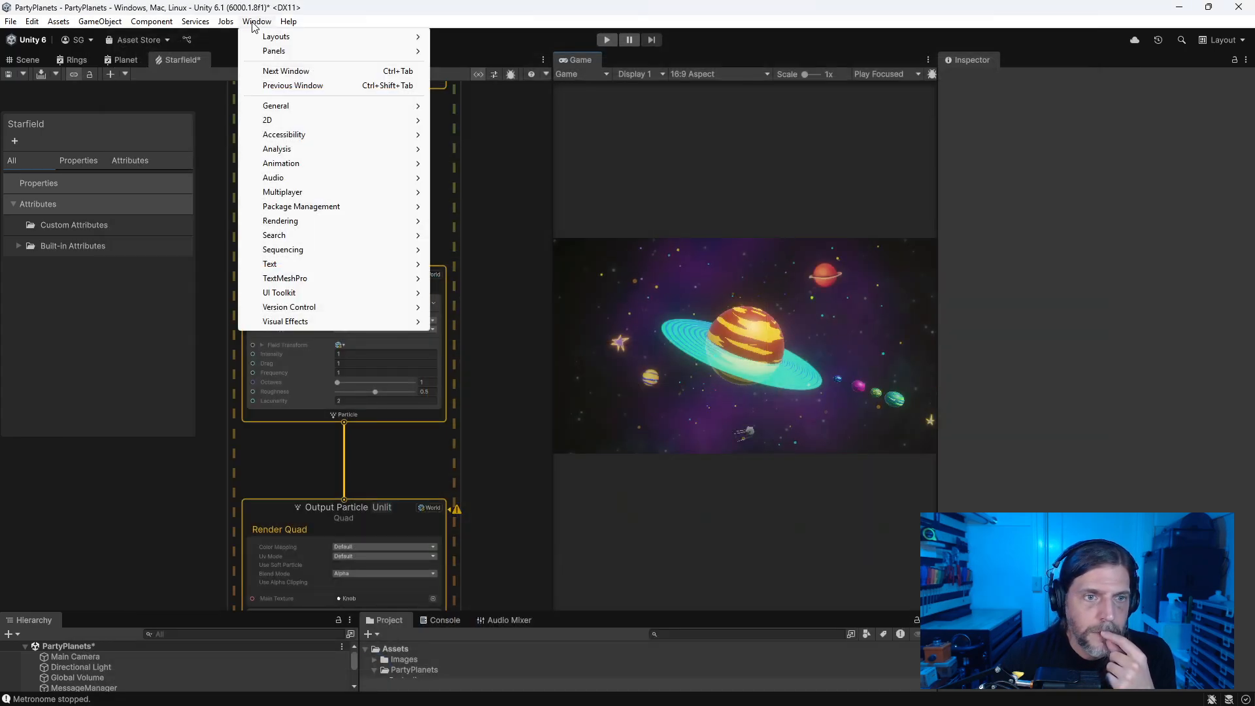
mouse_move(313, 206)
left_click(510, 207)
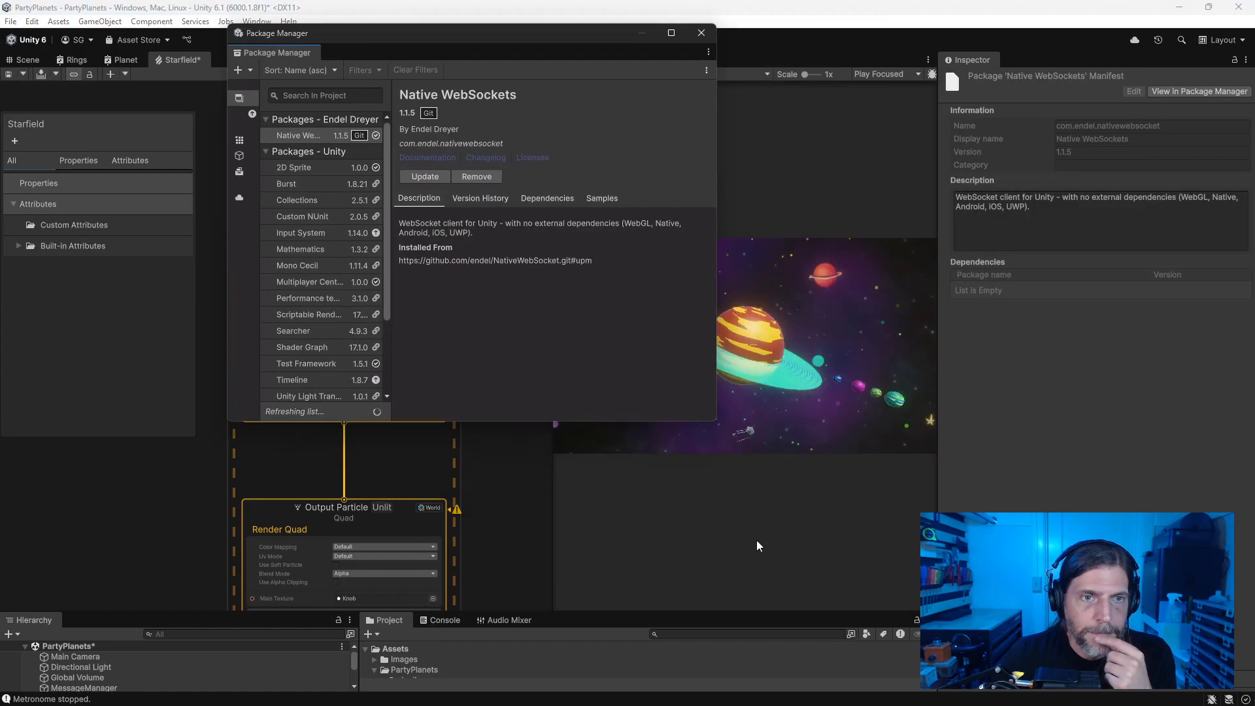
left_click_drag(716, 421, 1141, 570)
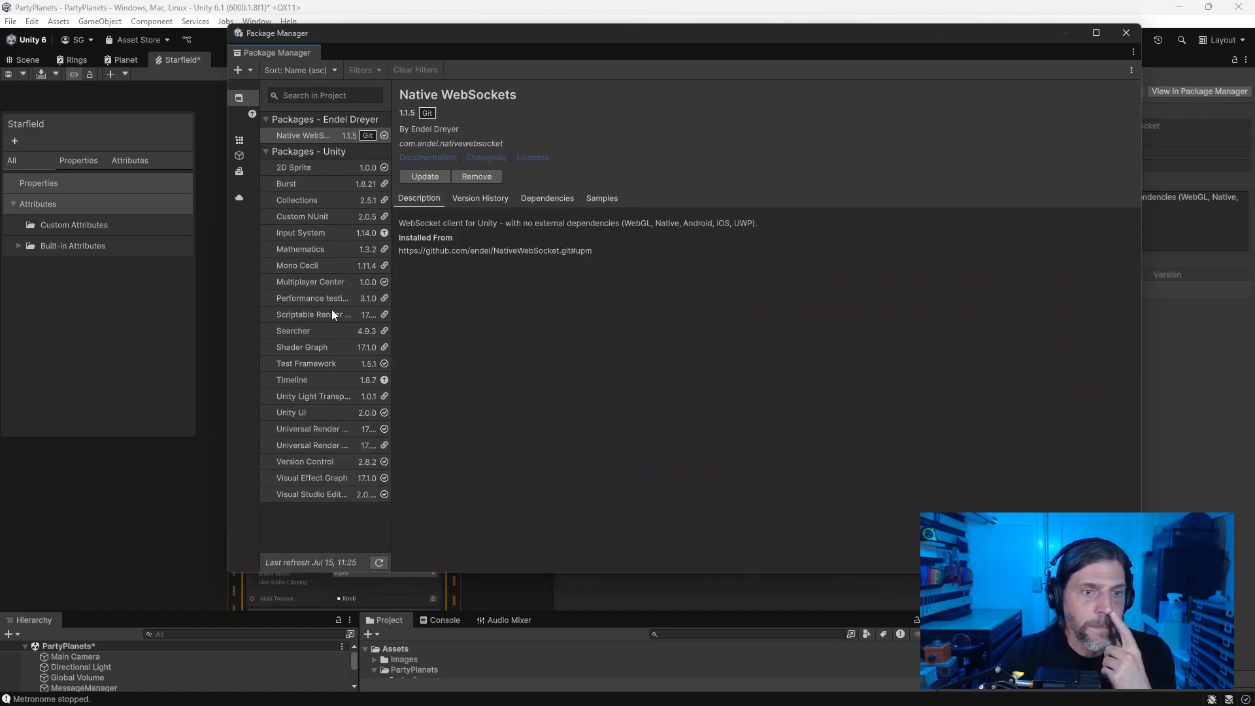
left_click(315, 477)
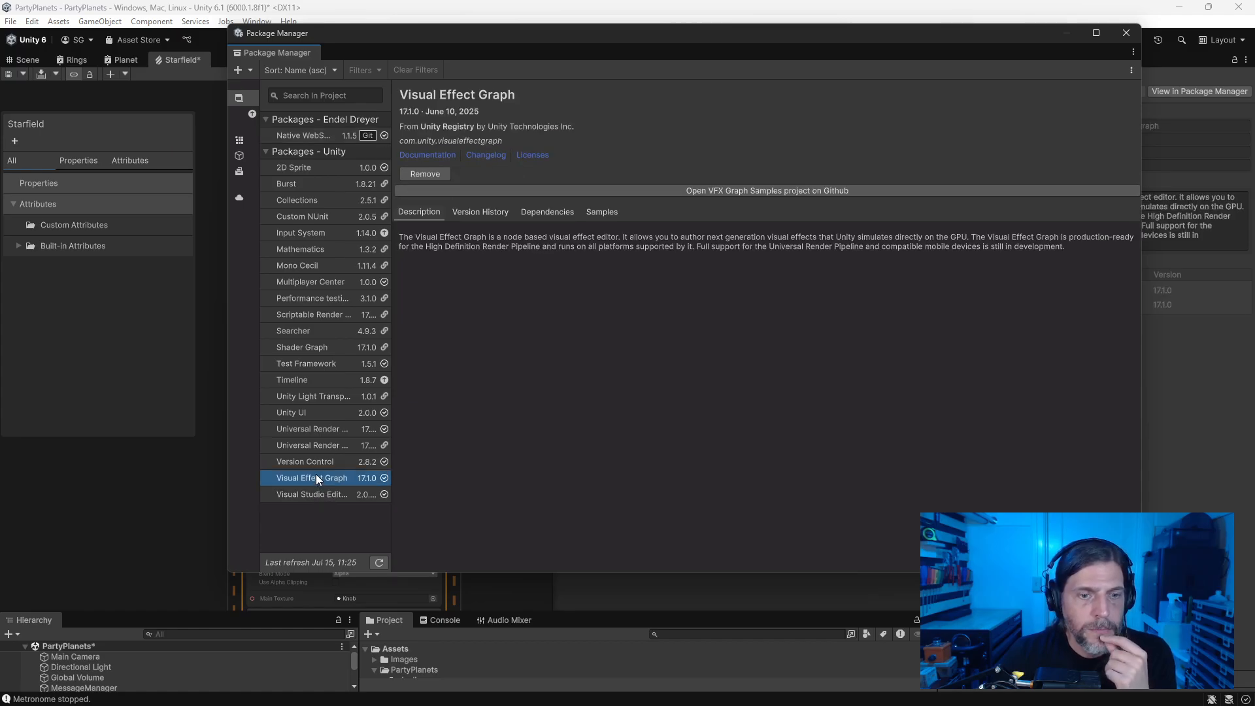
left_click(594, 212)
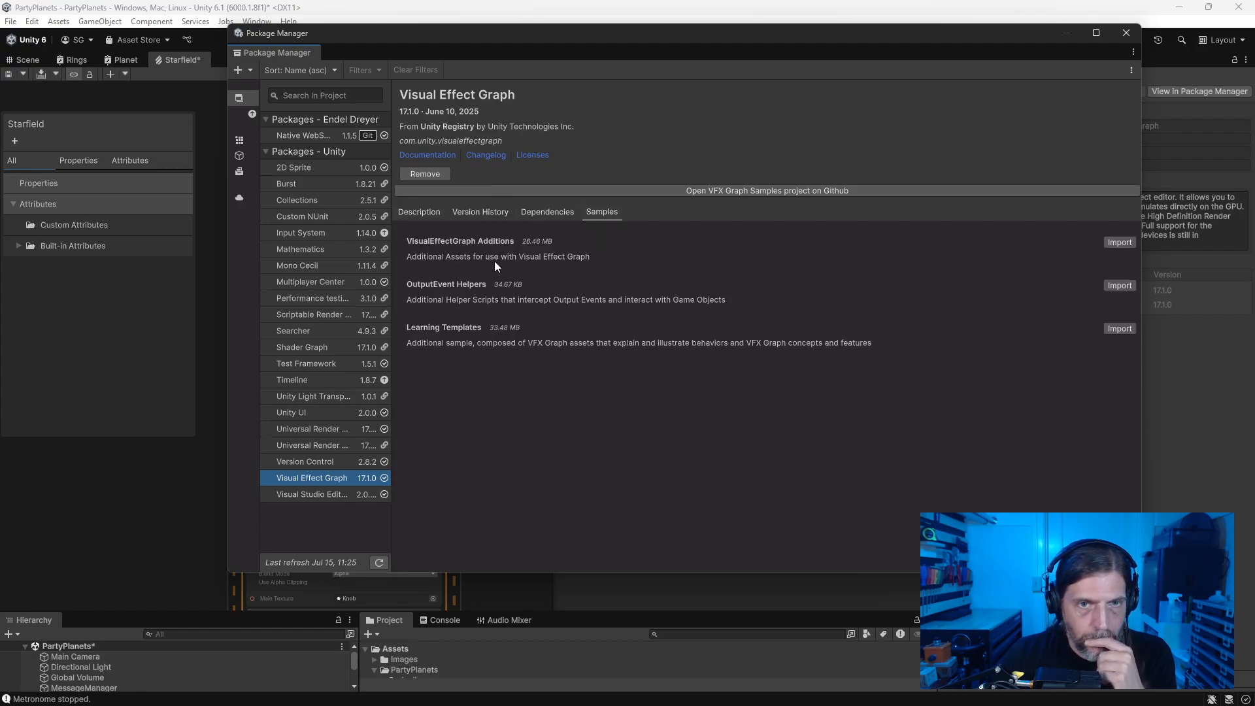
left_click(1119, 242)
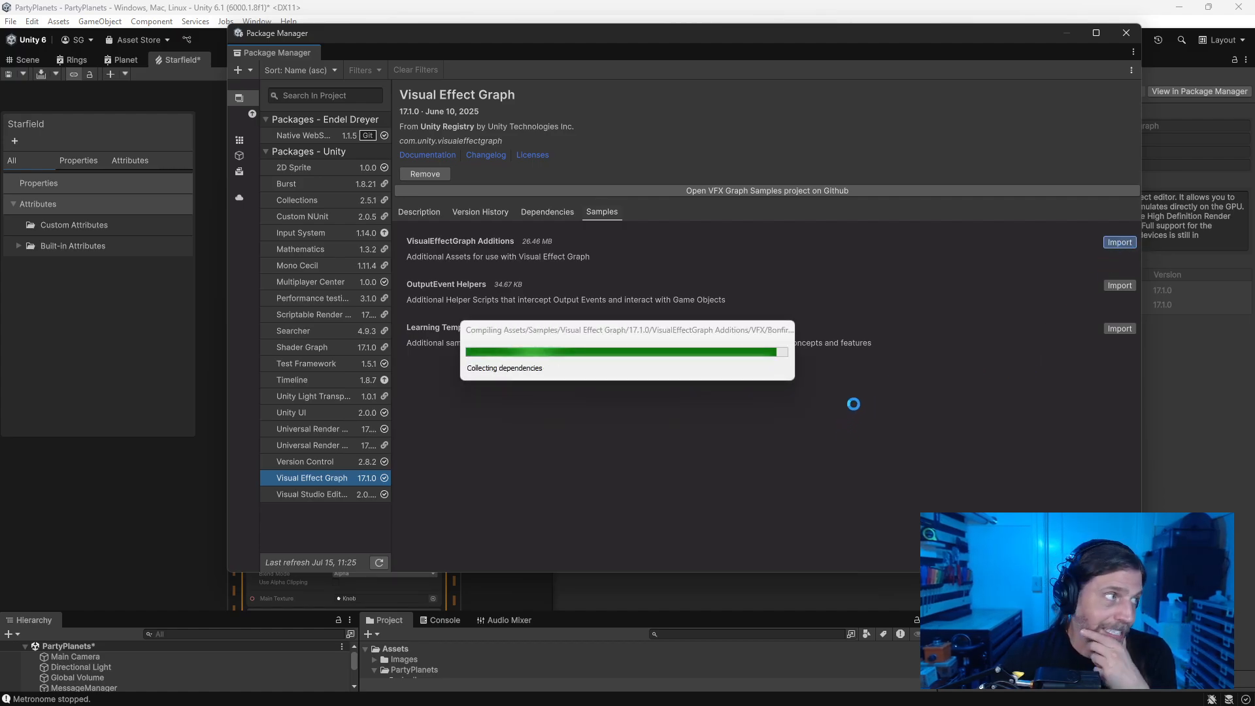
Step: Close the Package Manager window
left_click(1124, 32)
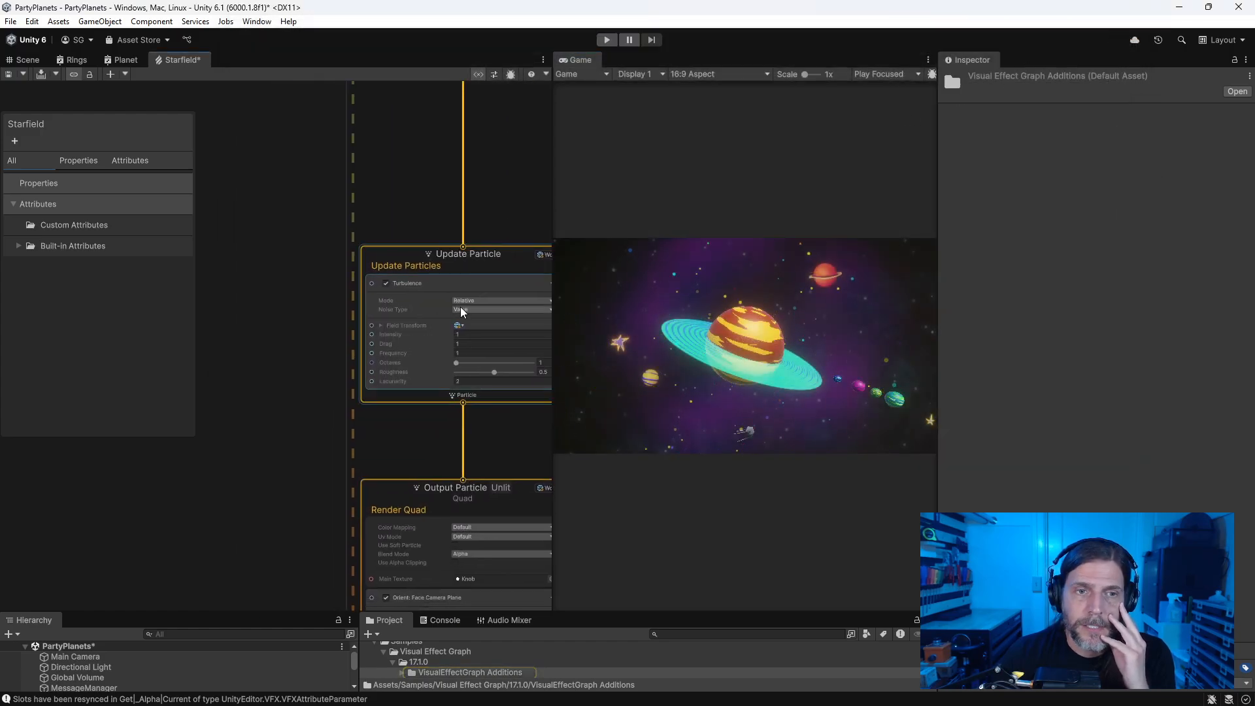
left_click(433, 288)
right_click(299, 289)
left_click(312, 298)
type("vo")
key("Escape")
key("Escape")
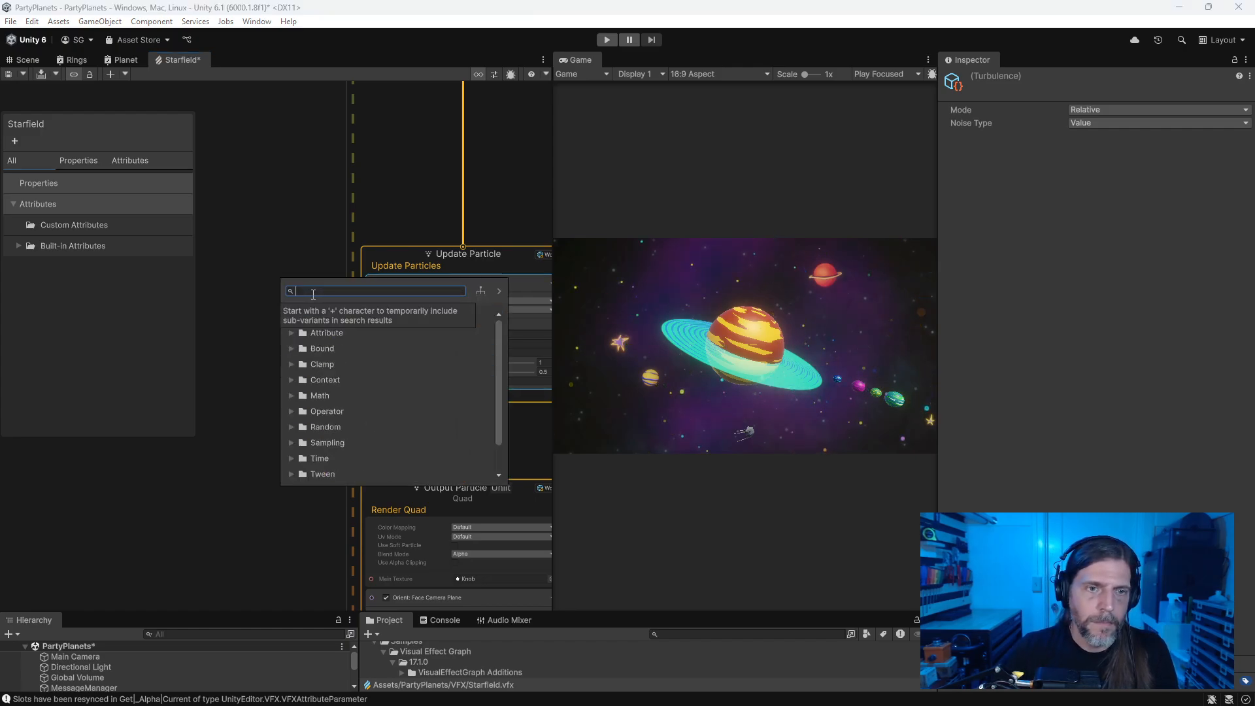
Step: Enlarge the Hierarchy and Project area and add a Vortex force block to the Update Particle context
left_click(709, 632)
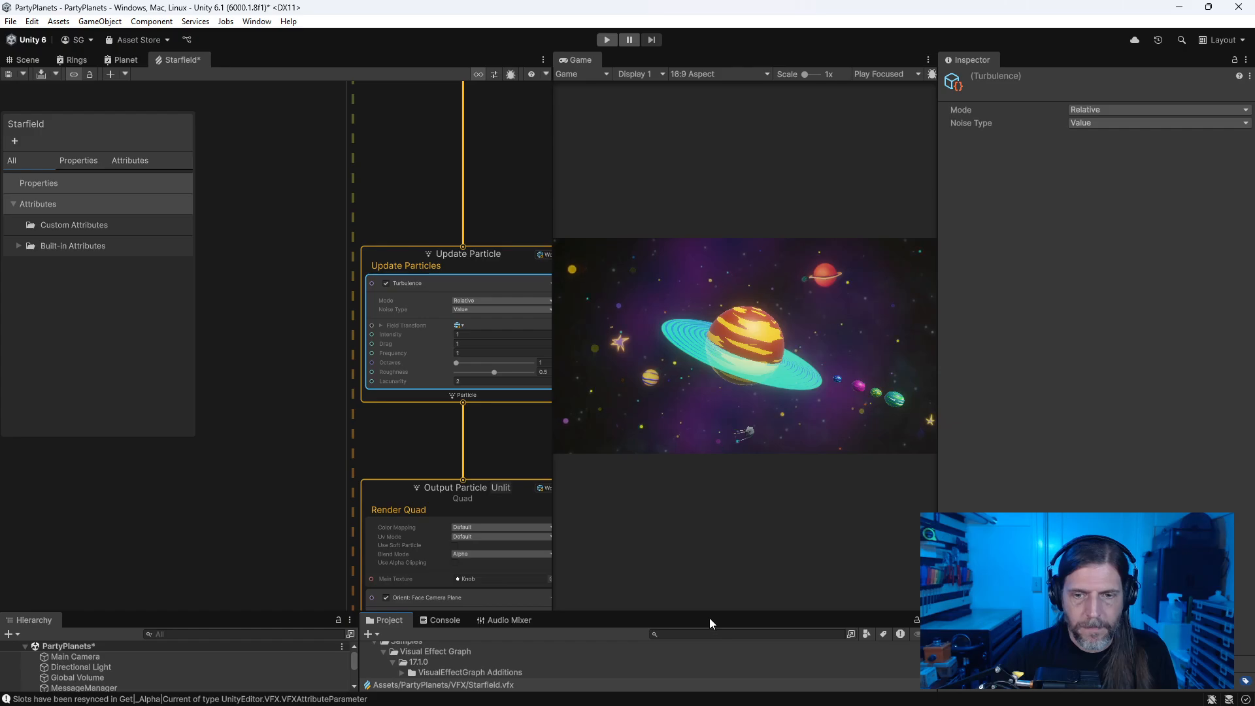
left_click_drag(708, 615, 693, 461)
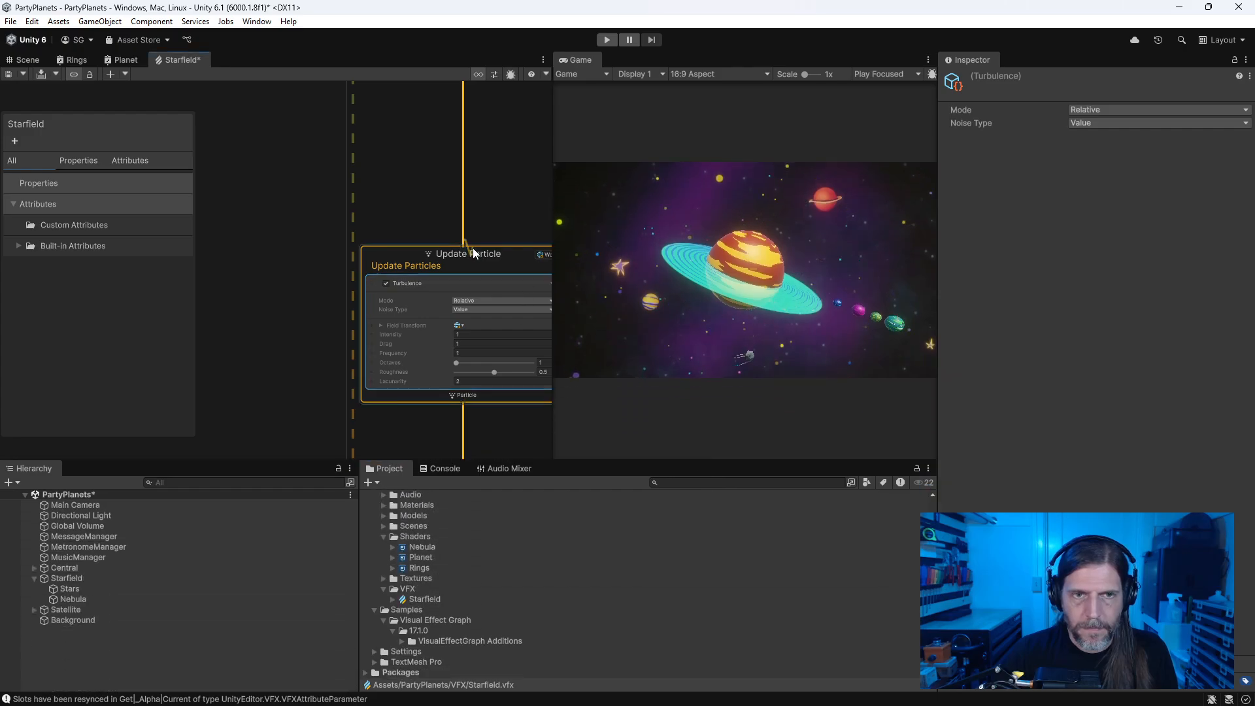
left_click(490, 258)
key("space")
type("vor")
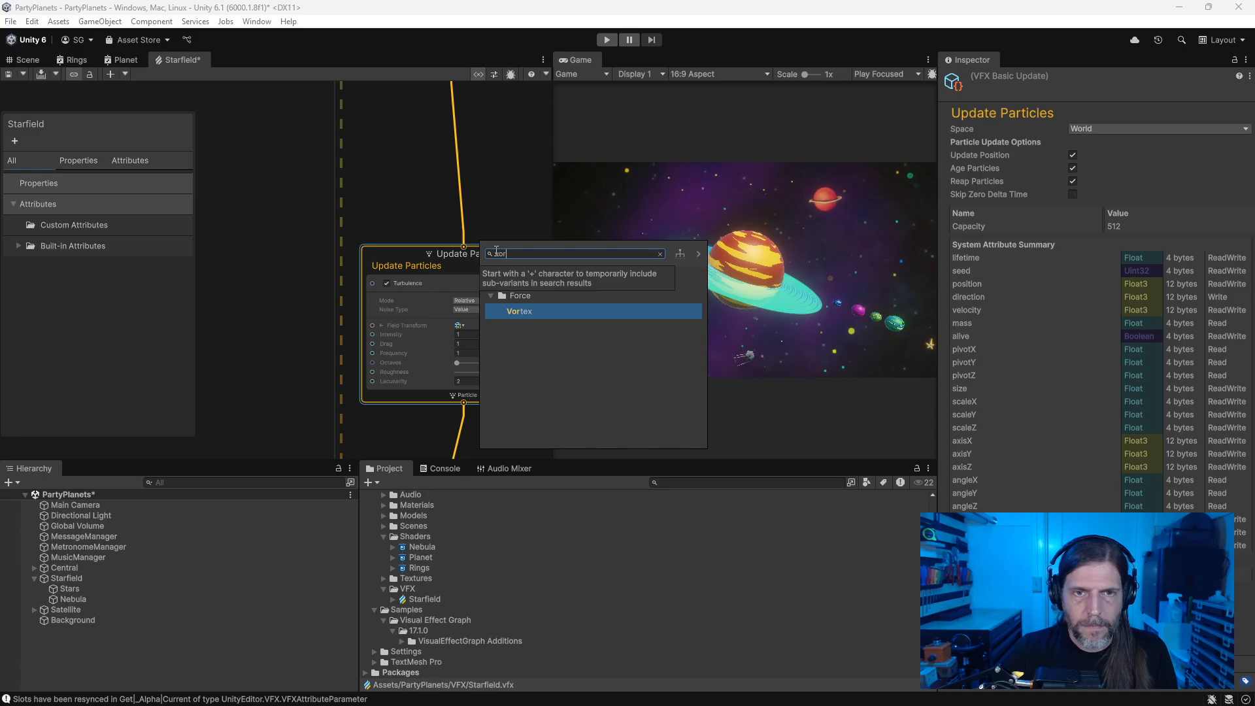
key("Return")
Step: Delete the Turbulence block from the Update Particle context
middle_click_drag(276, 407, 224, 343)
left_click(381, 211)
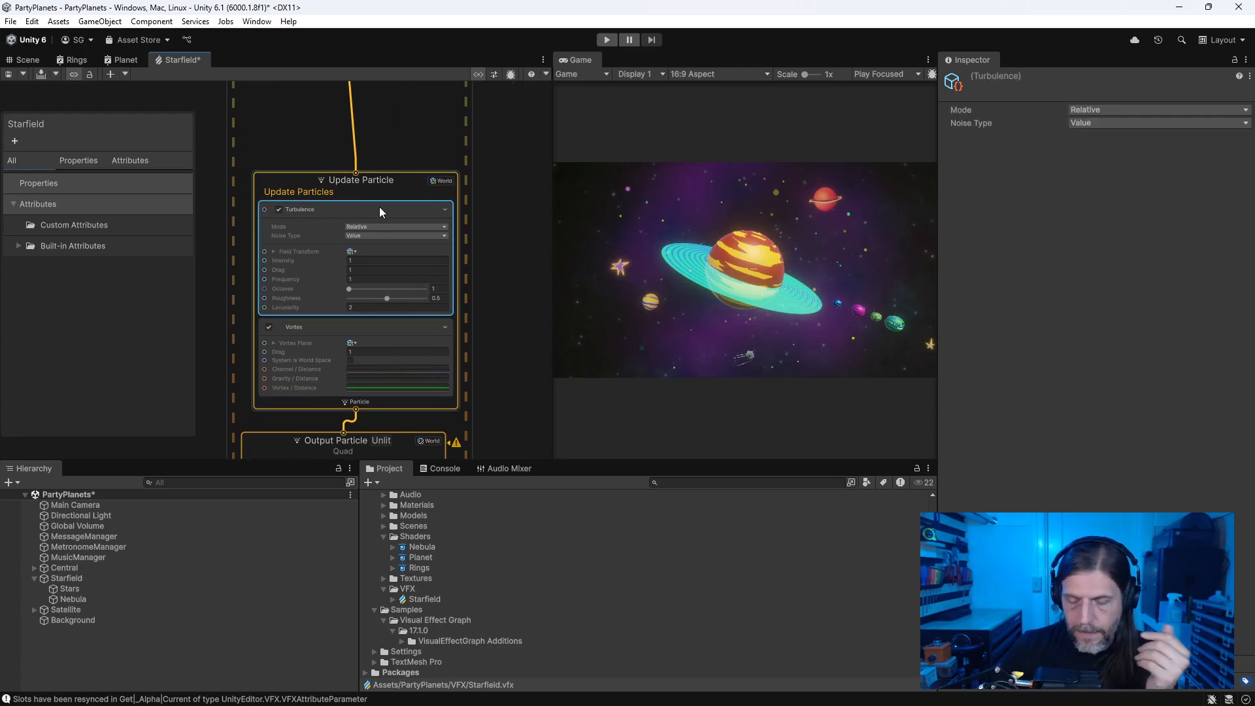
key("Delete")
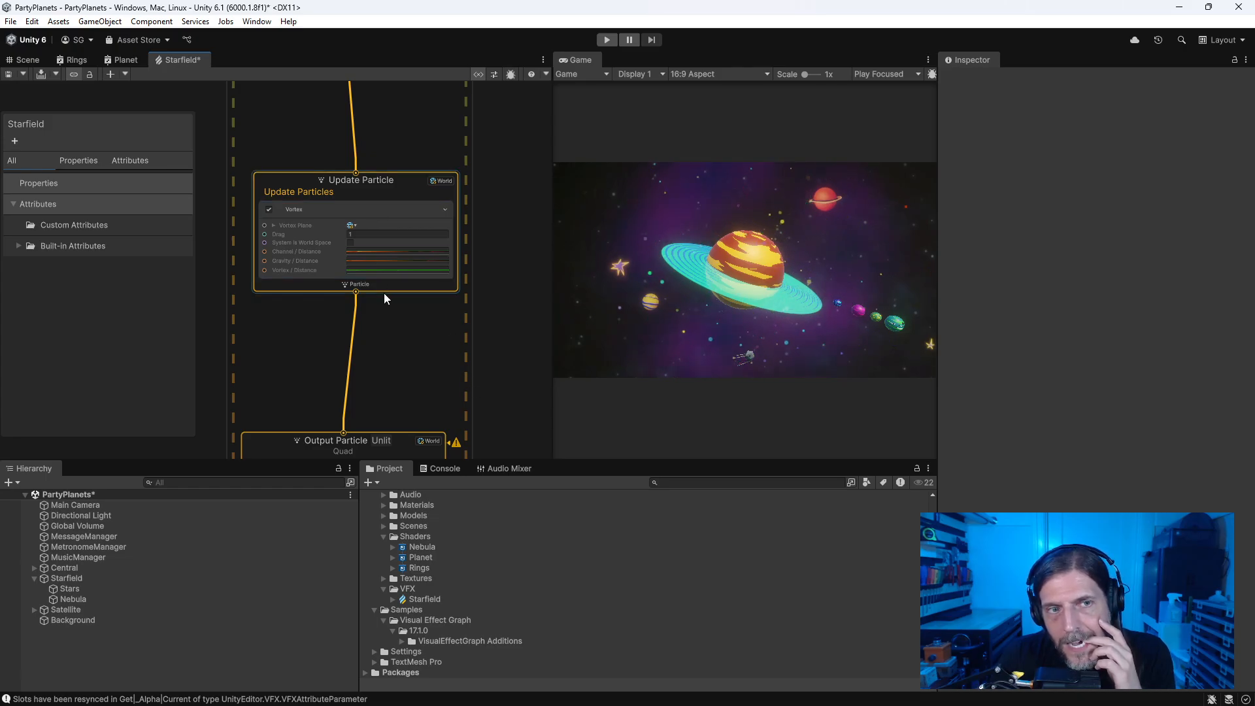
Step: Expand the Vortex Plane settings of the Vortex block and try drag values of 0.5 and 0.1
left_click(273, 225)
left_click(383, 257)
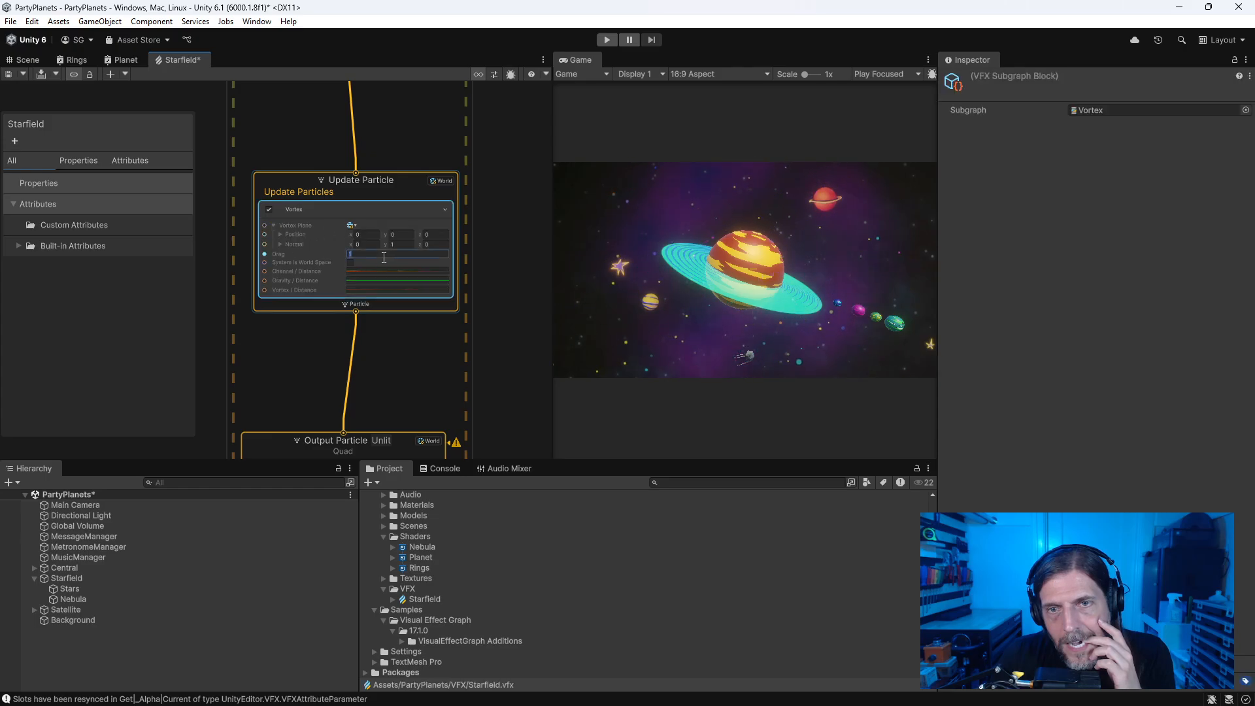
key("Return")
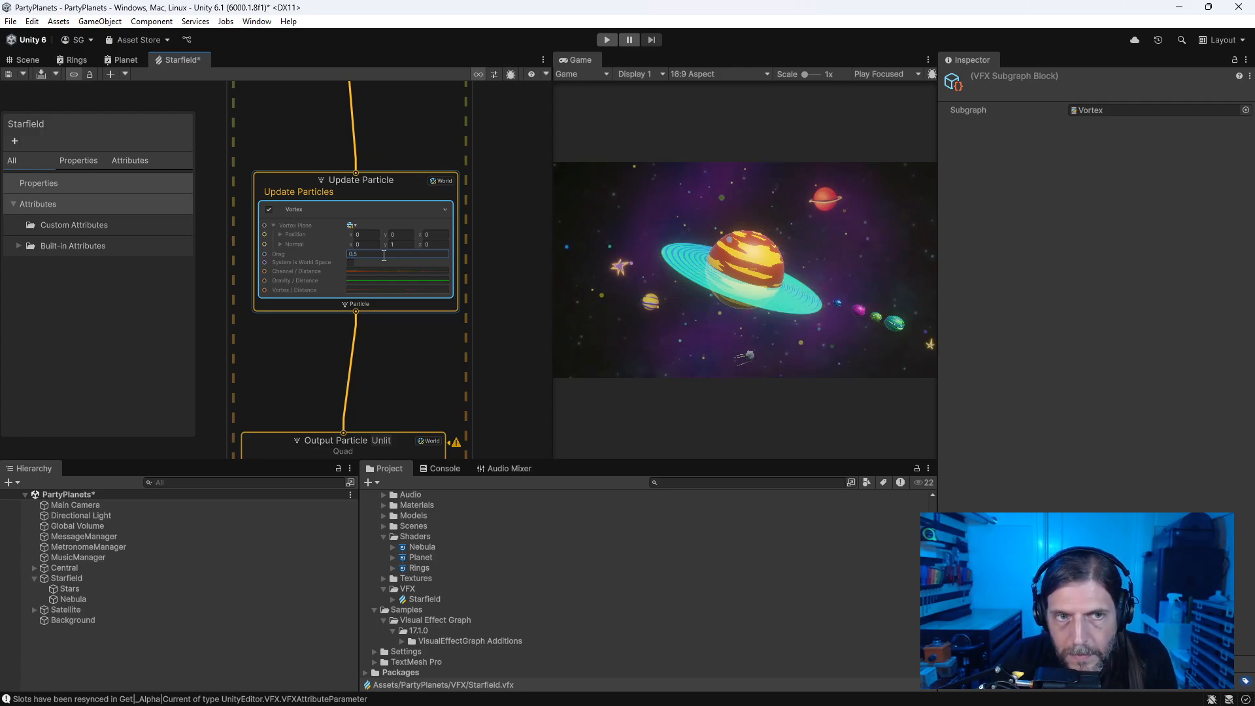
left_click(383, 256)
type(".1")
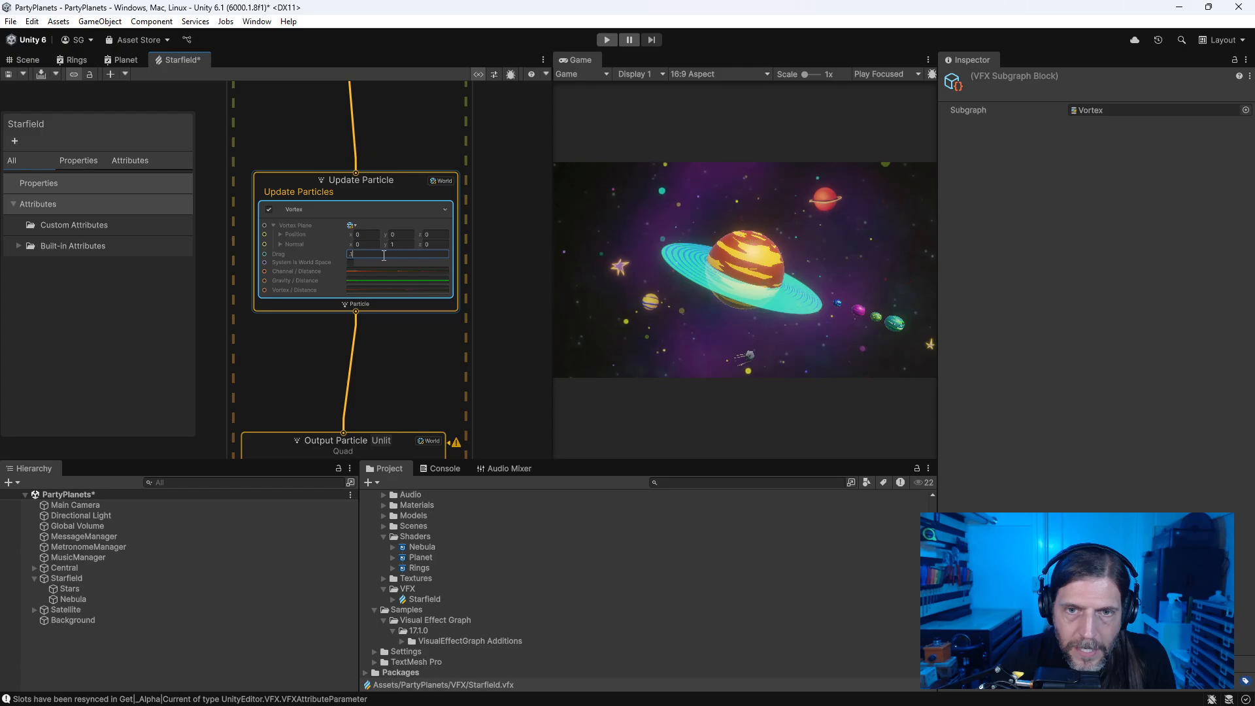
Step: Set the minimum random lifetime (A) in the Initialize Particle context to 0.5
left_click(417, 324)
middle_click_drag(417, 325, 443, 623)
left_click(379, 157)
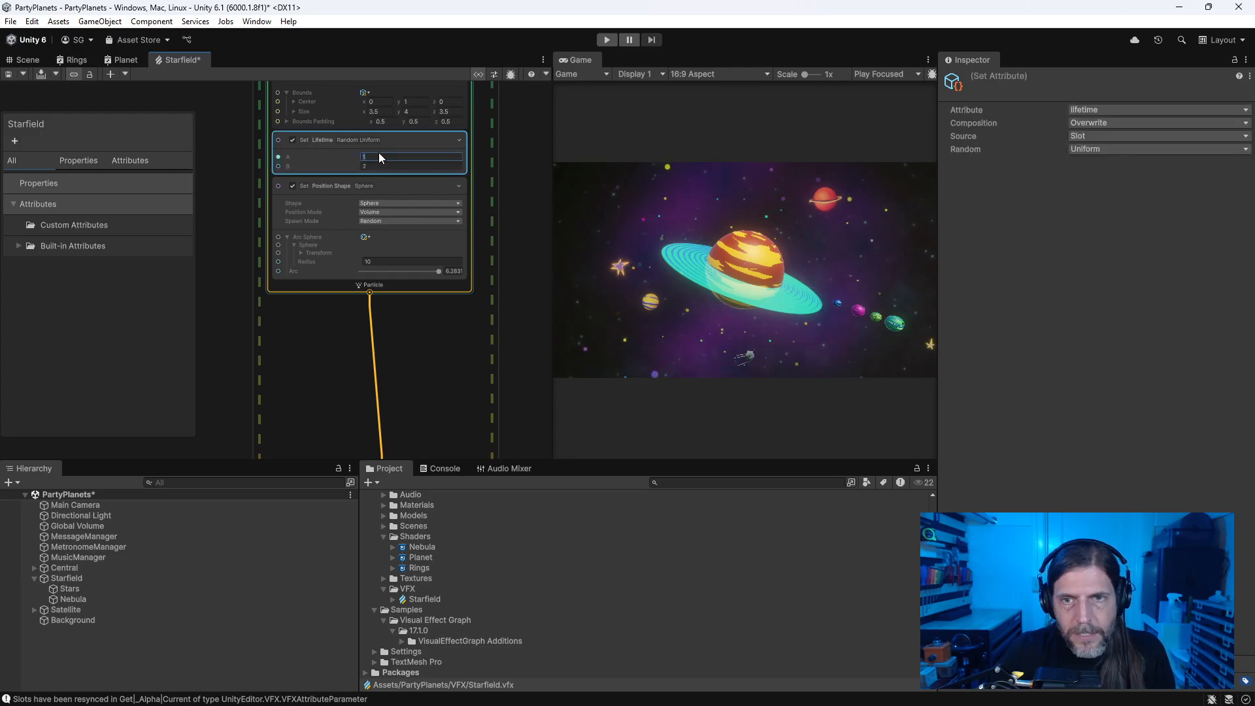
type(".5")
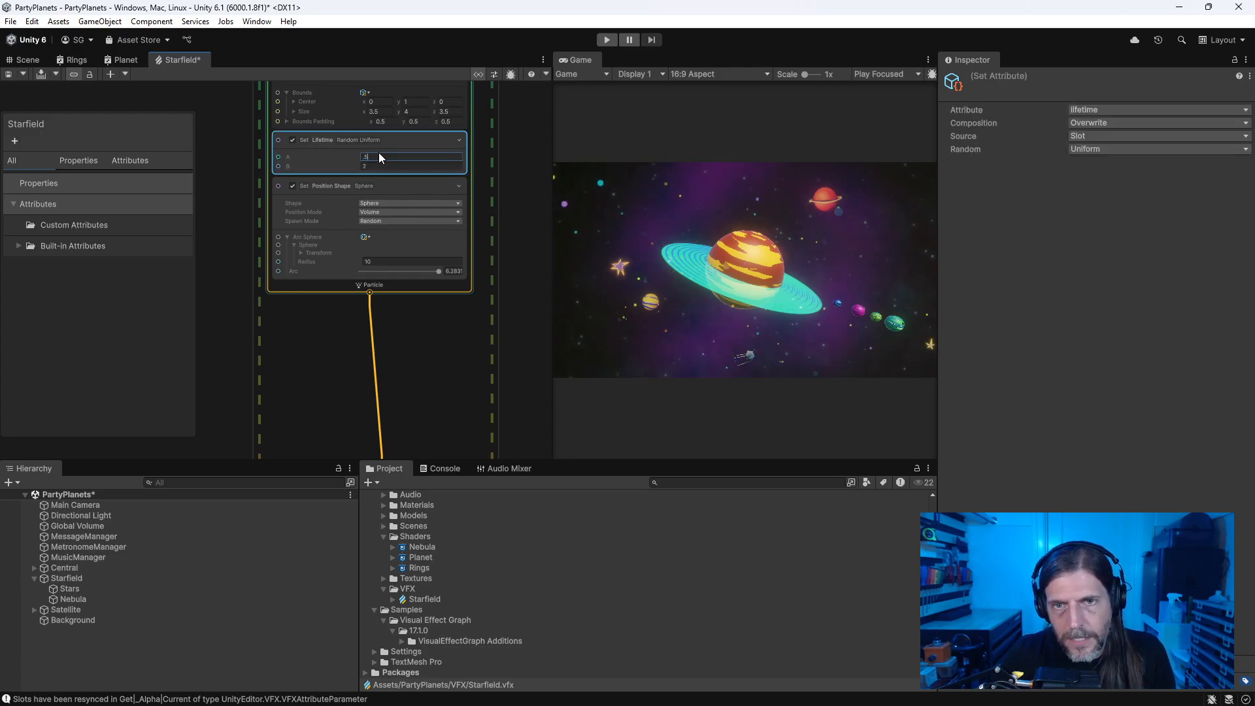
key("Return")
Step: Set the Set Position Shape sphere's radius to 8 and its position mode to Thickness Absolute
middle_click_drag(245, 280, 237, 371)
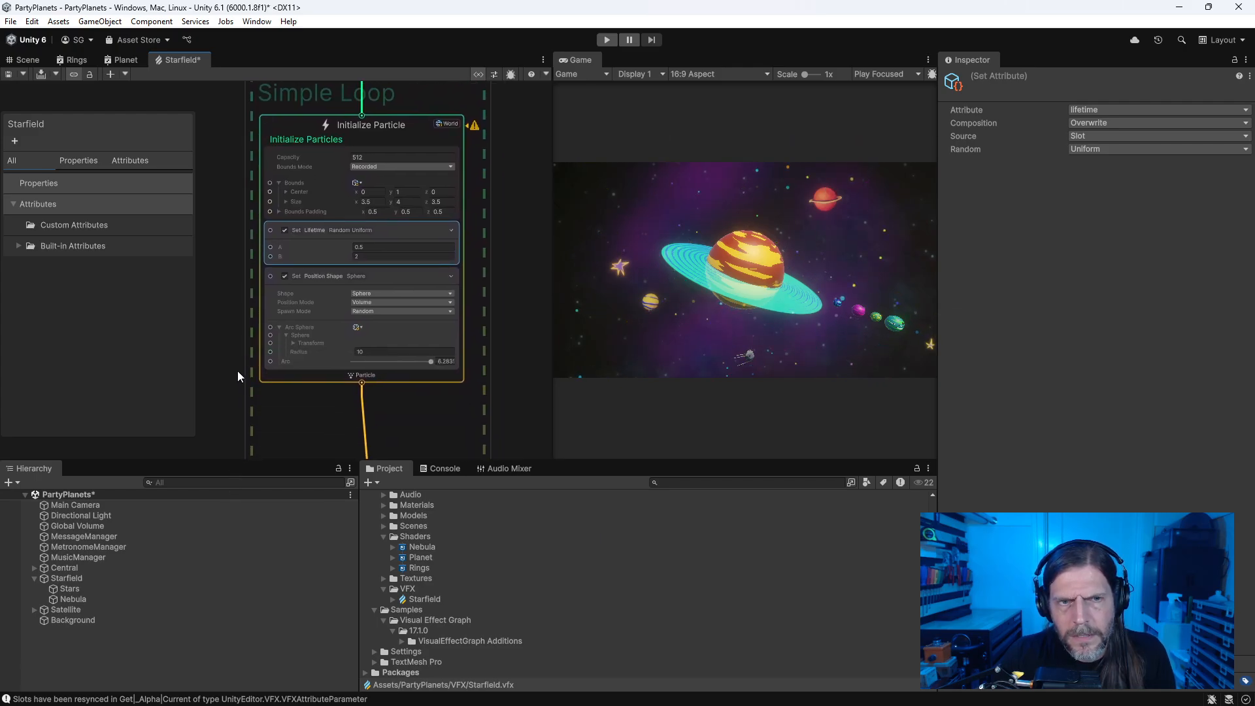
left_click(397, 353)
type("8")
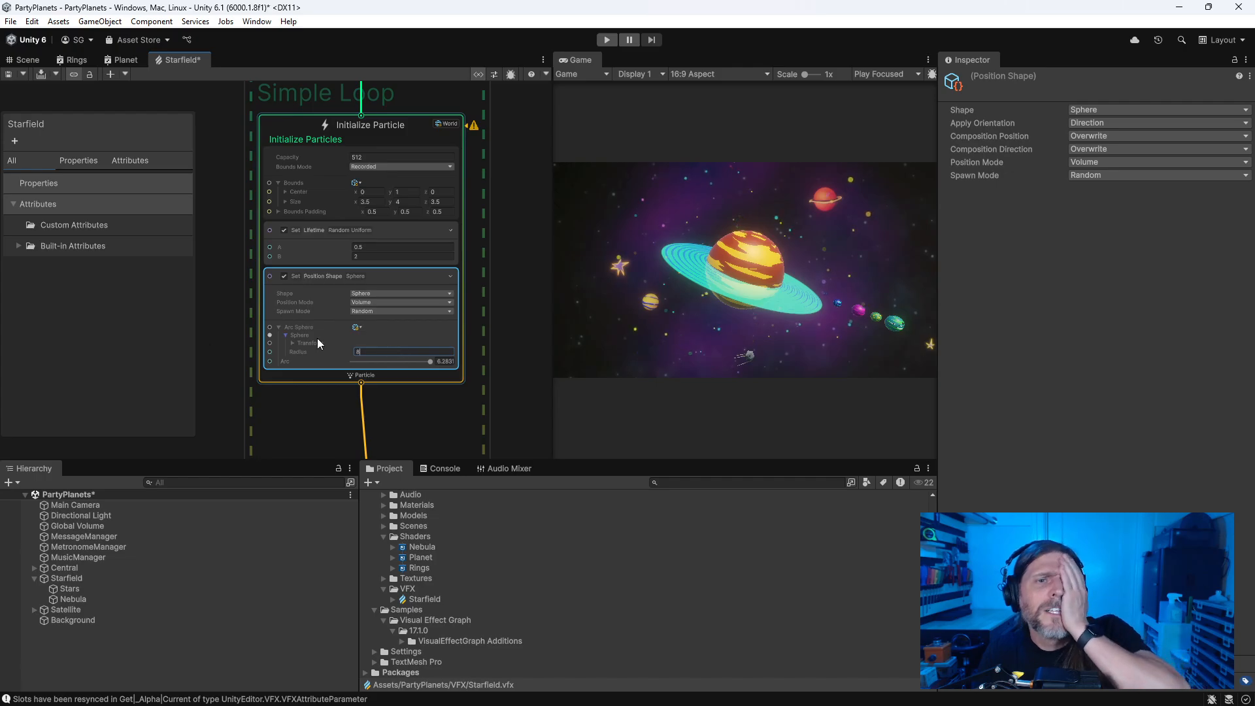
left_click(379, 301)
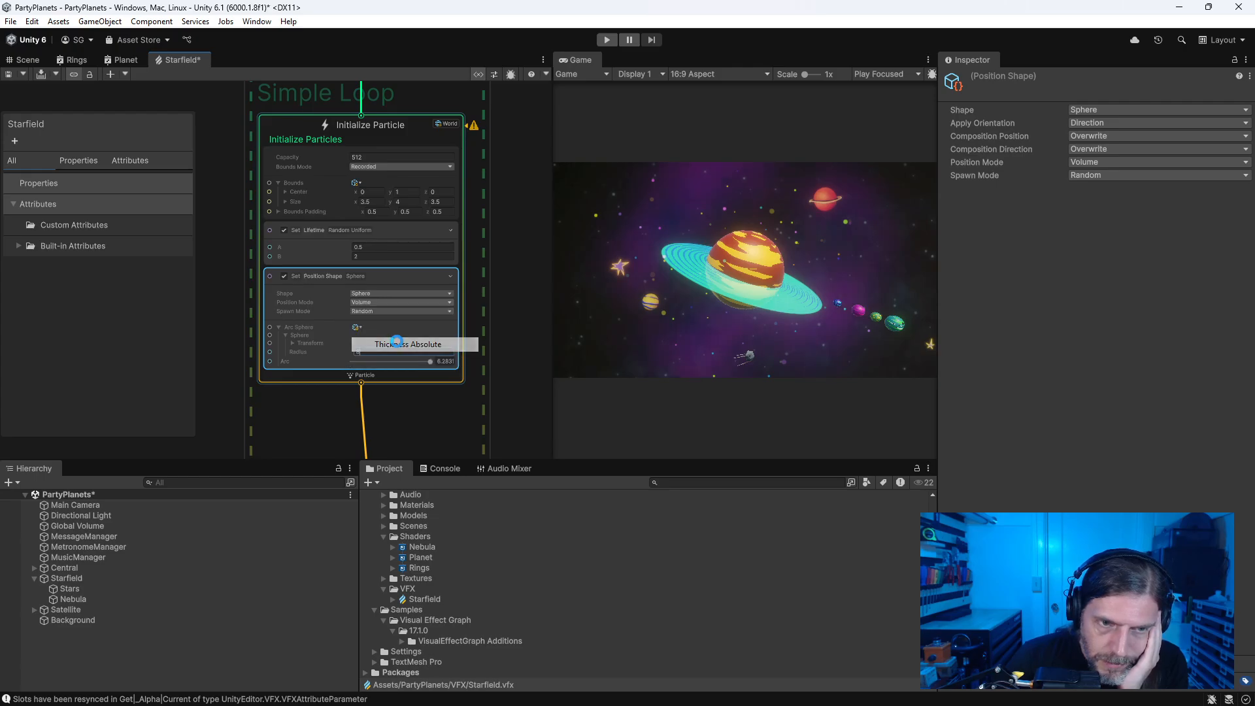
left_click(399, 344)
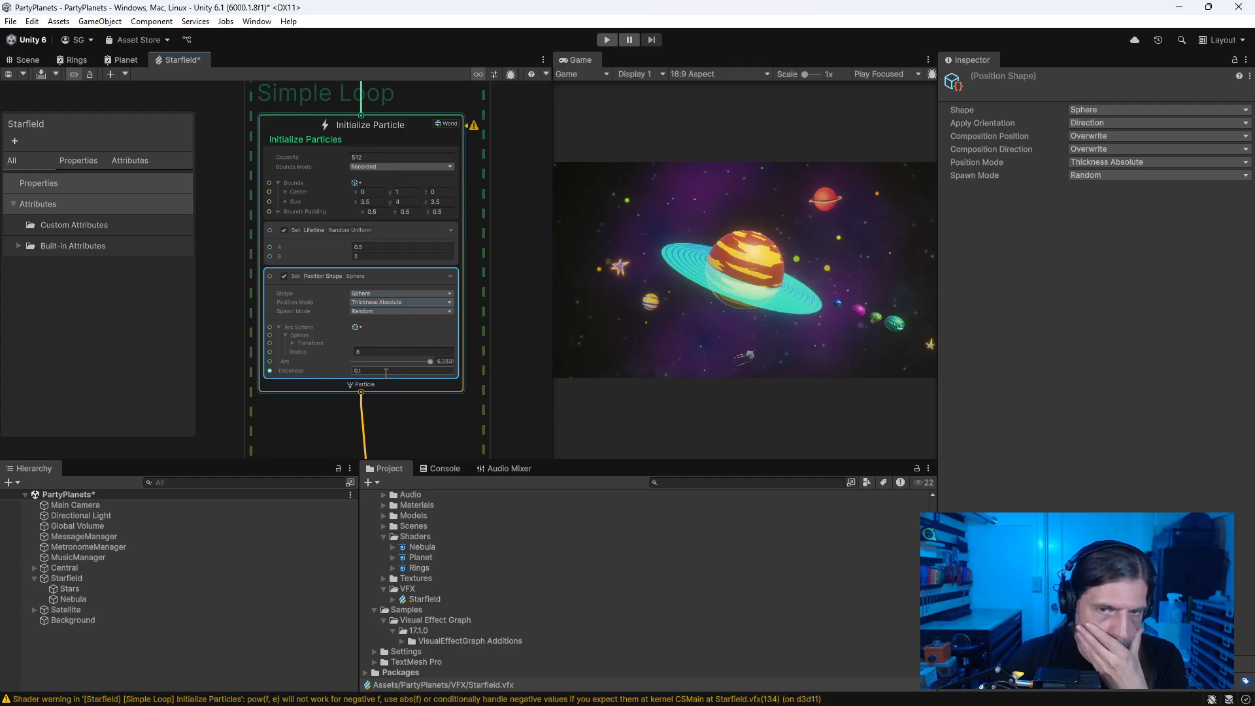
Step: Set the thickness of the Set Position Shape block to 2
left_click(385, 371)
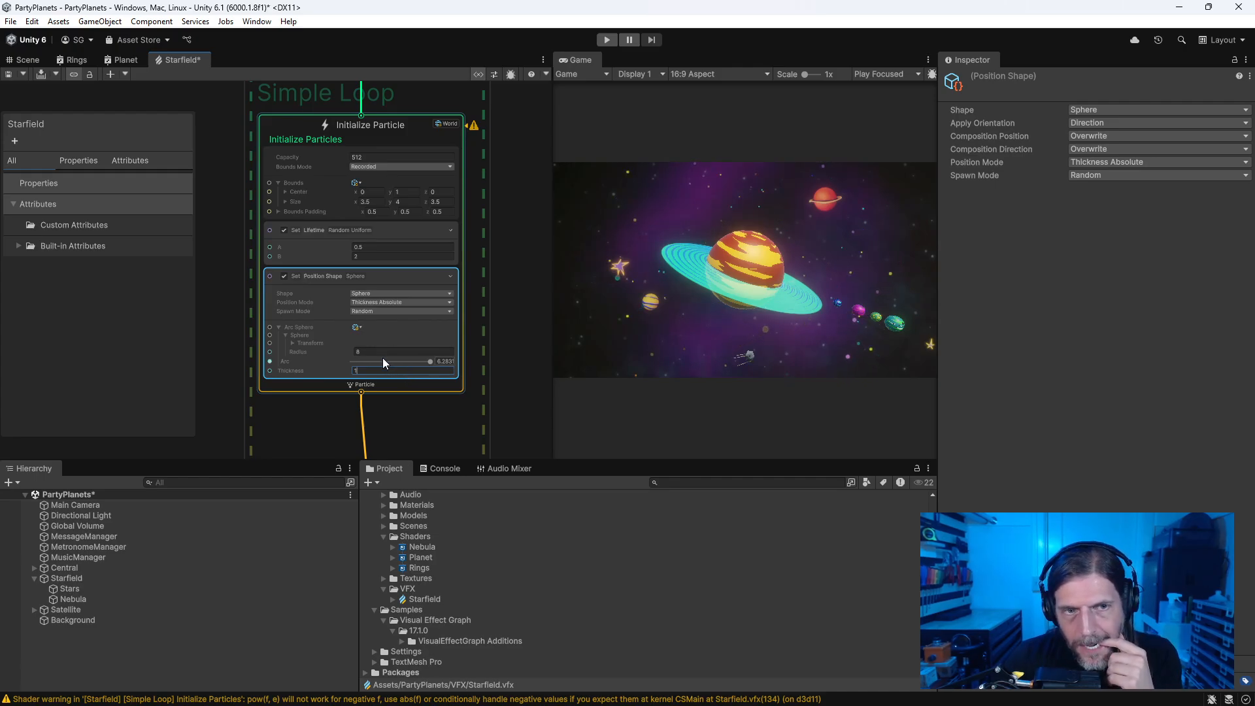
key("BackSpace")
type("2")
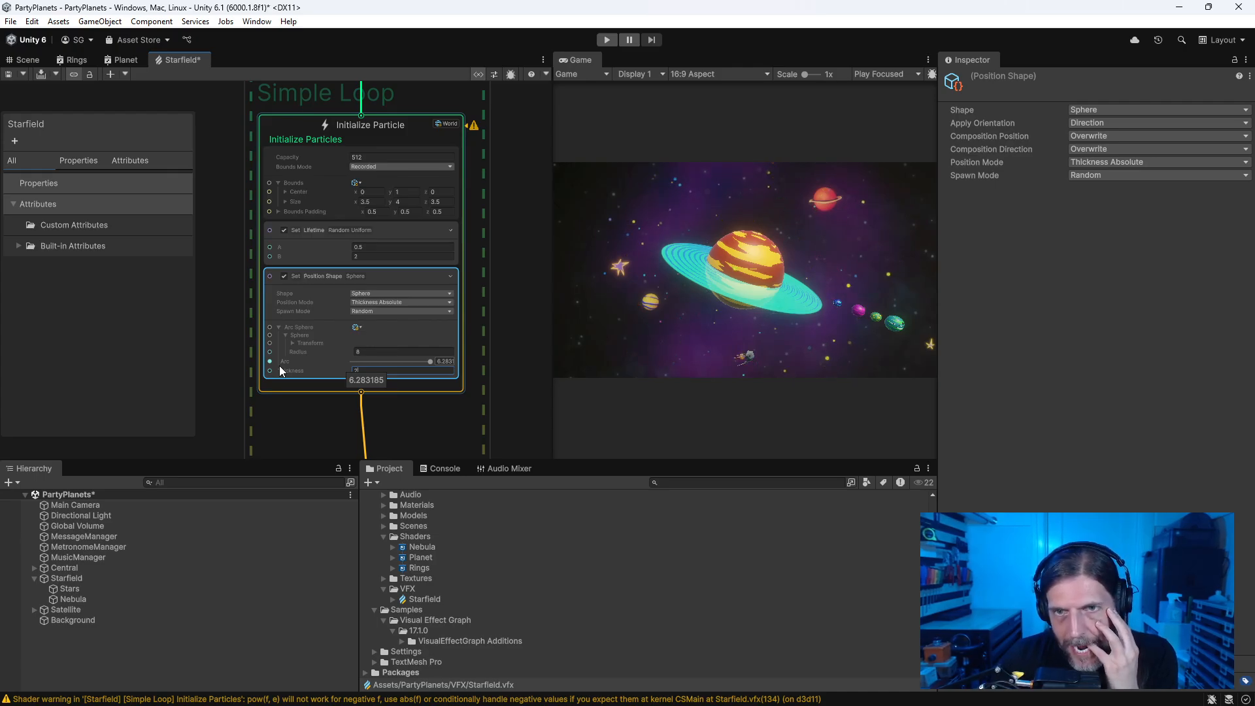
key("Return")
Step: Set the Vortex block's drag to 0.25 and the Set Position Shape sphere's radius to 10
middle_click_drag(222, 426, 235, 123)
left_click(403, 323)
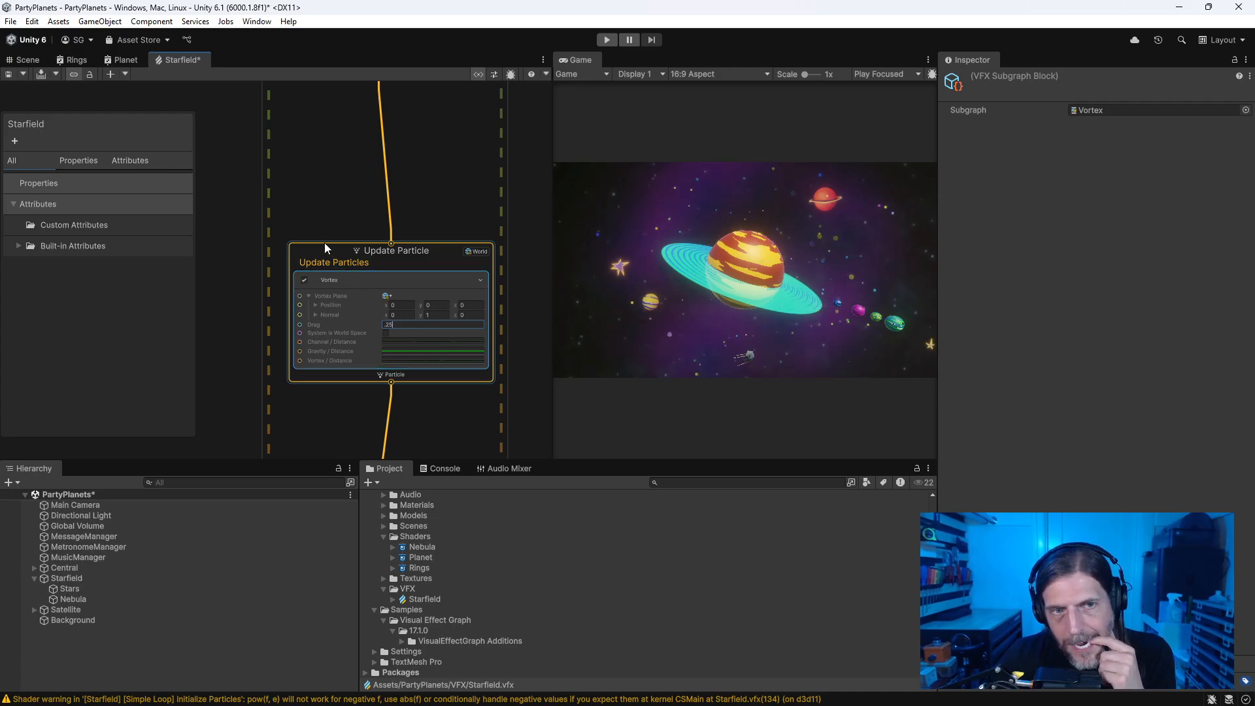
middle_click_drag(241, 237, 235, 448)
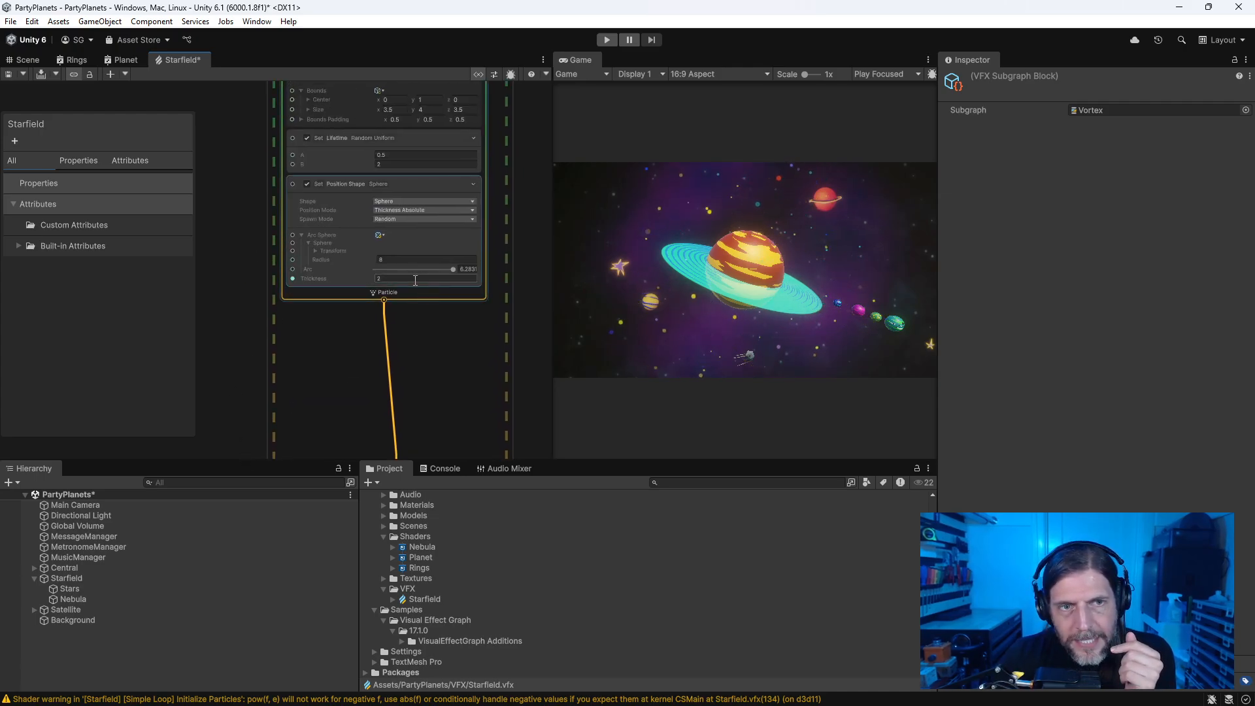
middle_click_drag(284, 289, 274, 334)
left_click(386, 301)
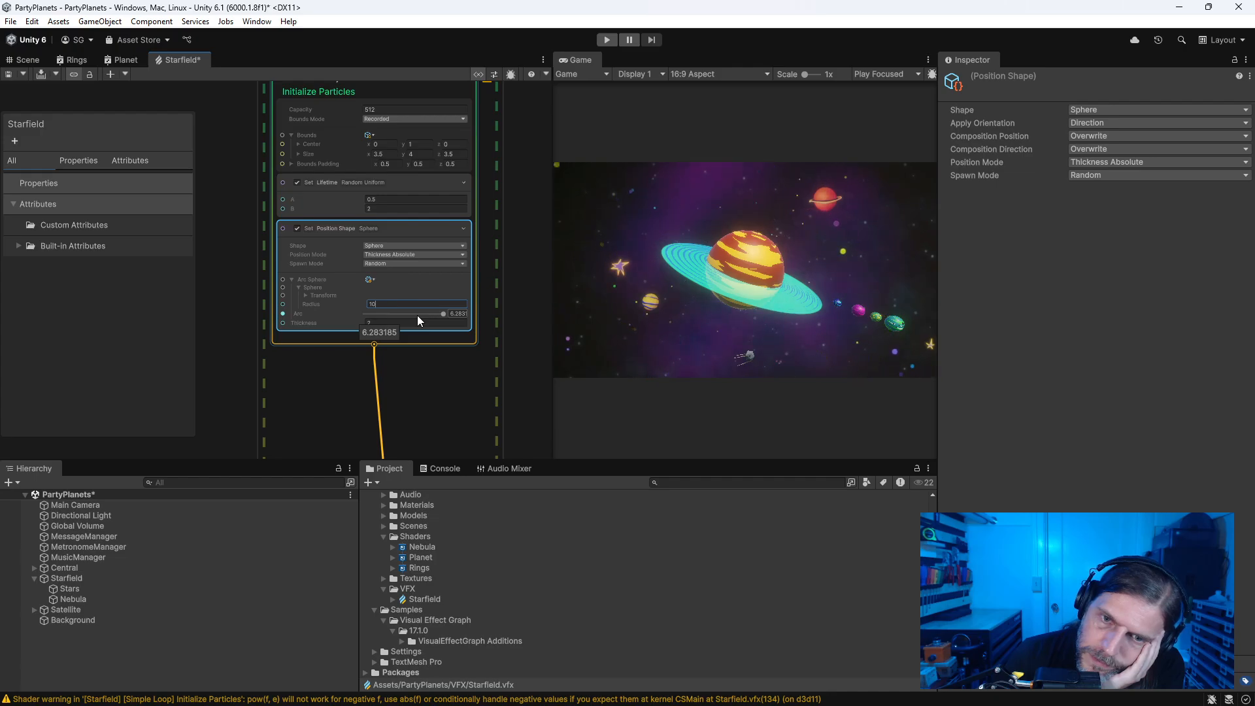
Step: Try larger drag values on the Vortex block, set its drag to 1, and save the Starfield graph
middle_click_drag(234, 373, 226, 100)
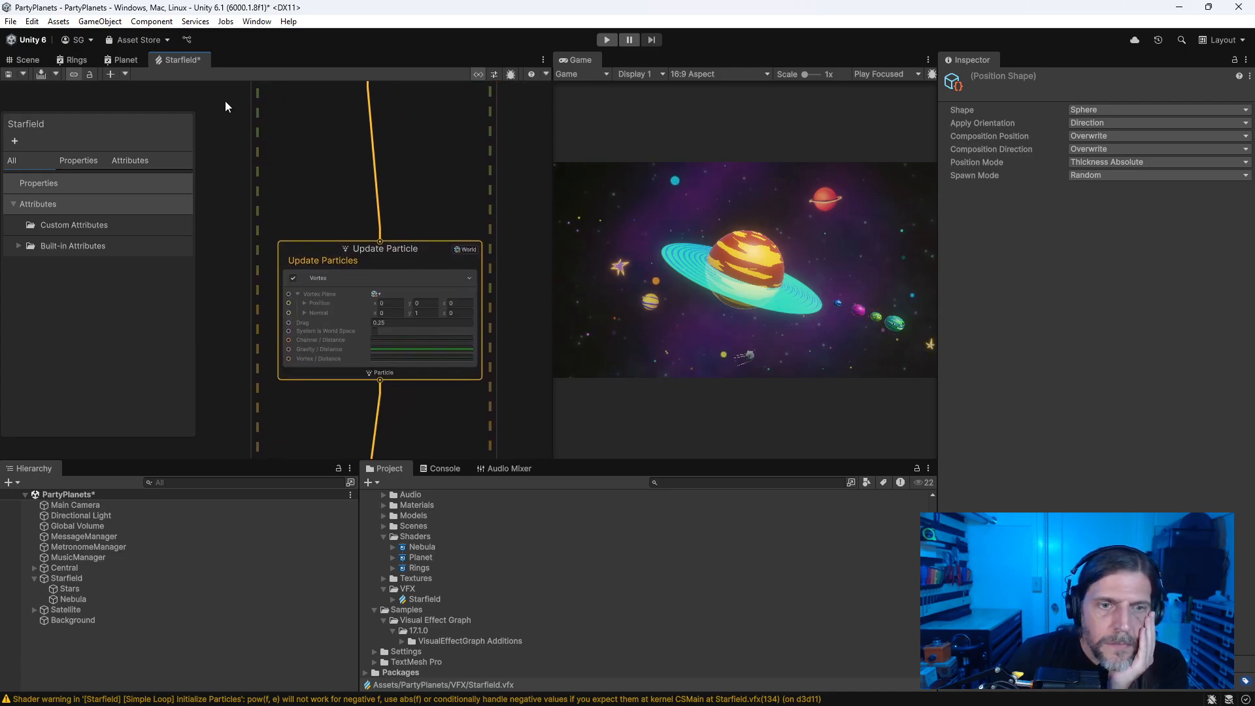
left_click_drag(300, 314, 410, 308)
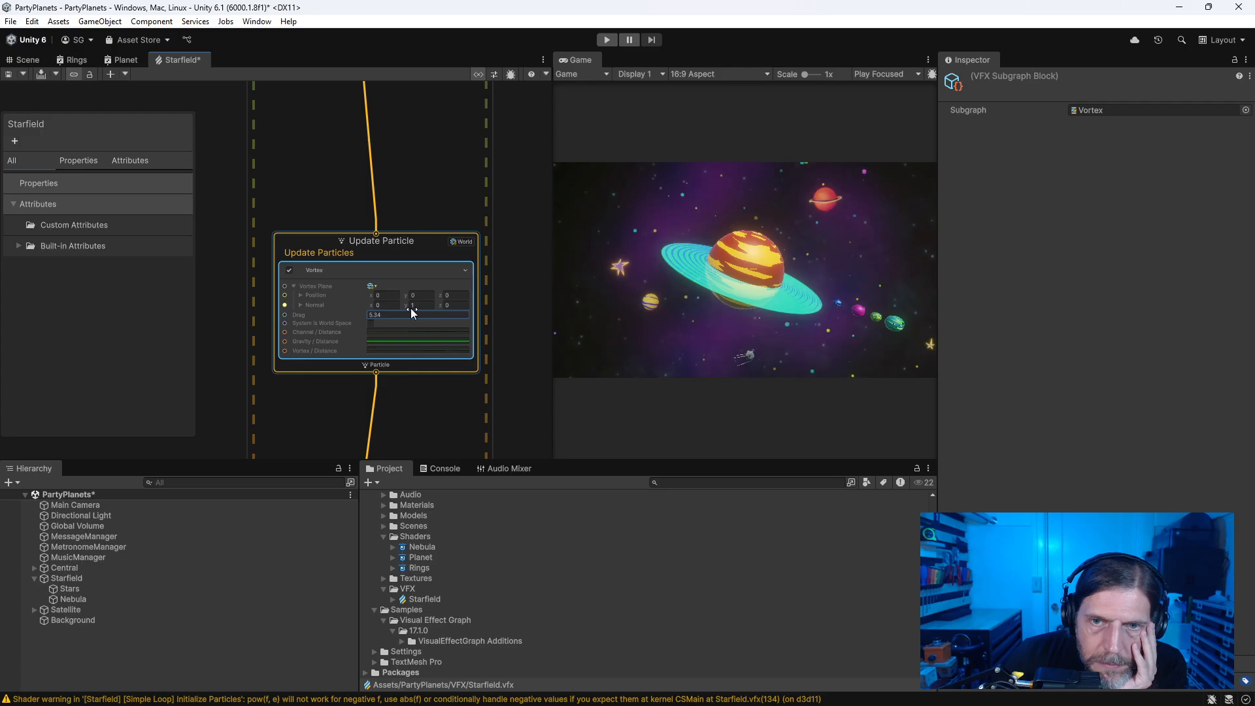
left_click_drag(390, 312, 341, 319)
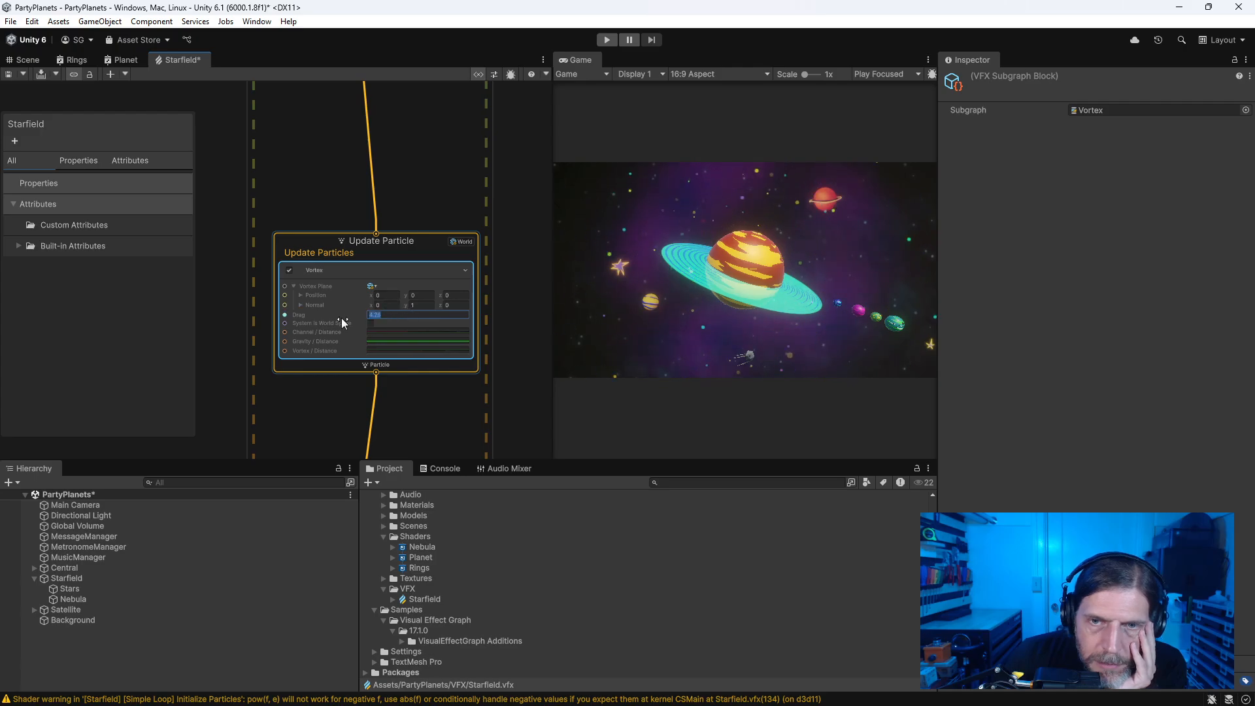
type("2")
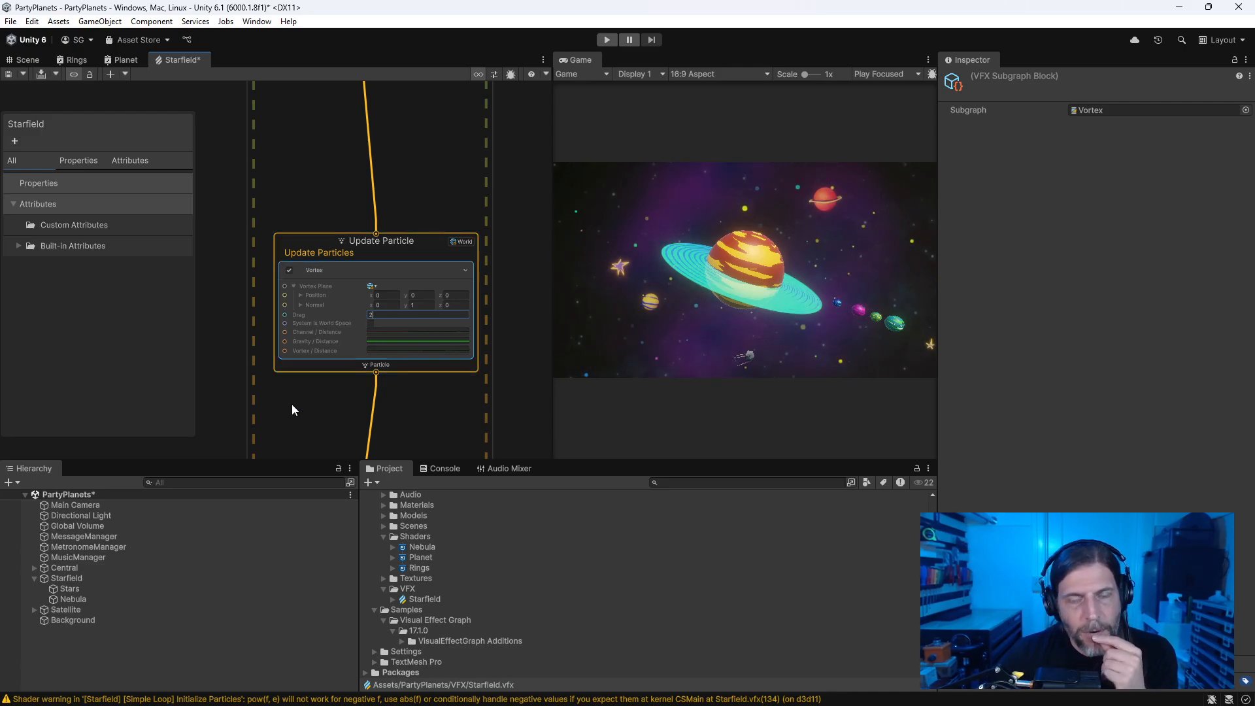
type("1")
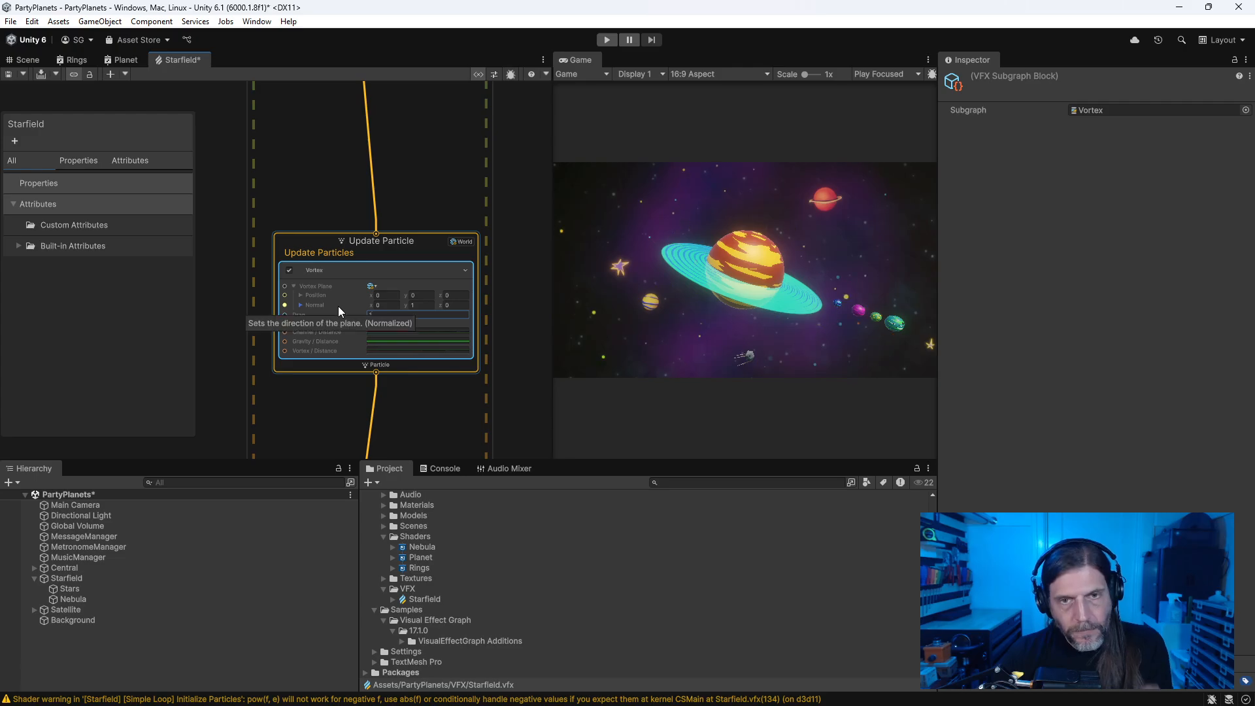
left_click(219, 187)
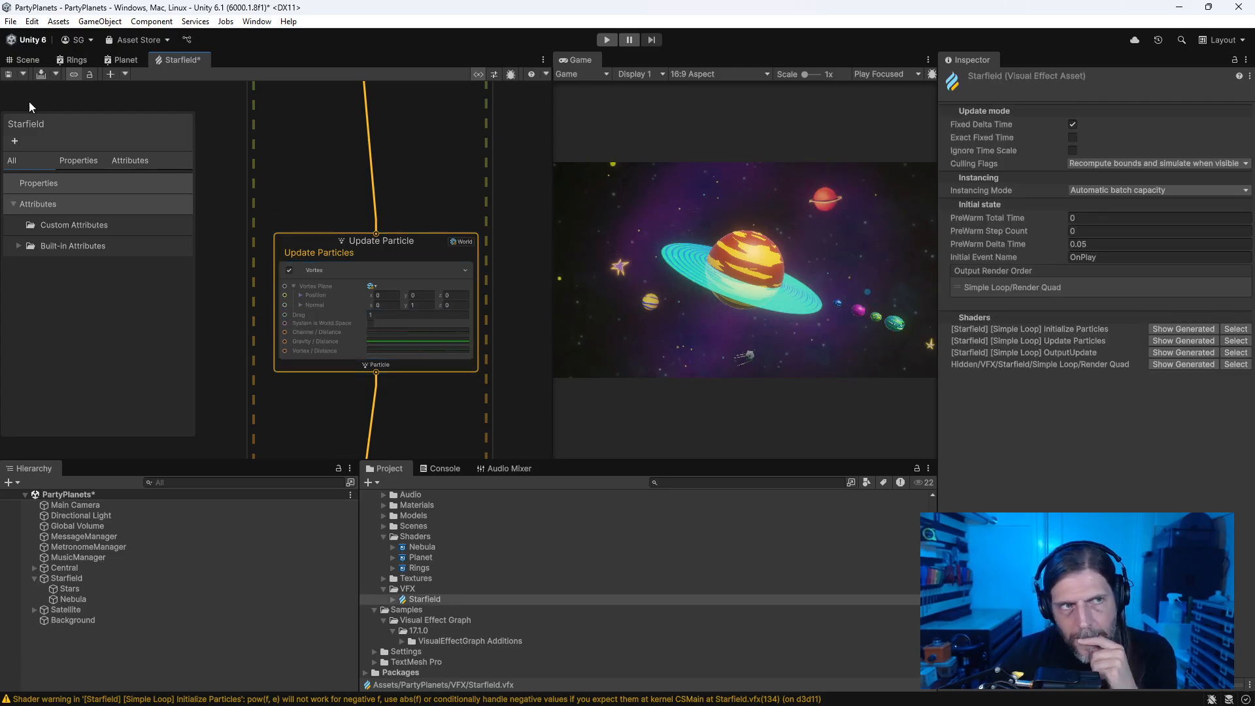
left_click(8, 74)
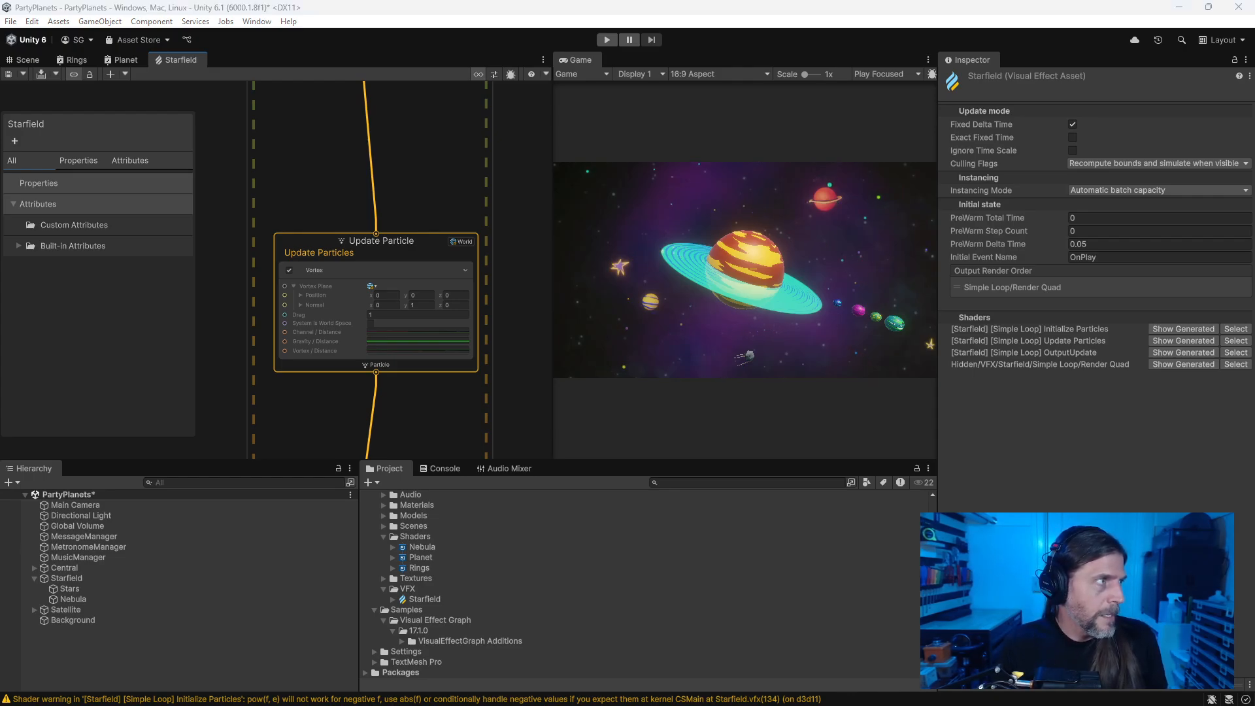
Step: Switch to the web browser, open Kenney's Particle Pack page, and examine the enlarged preview of its particle textures
key("super+Right")
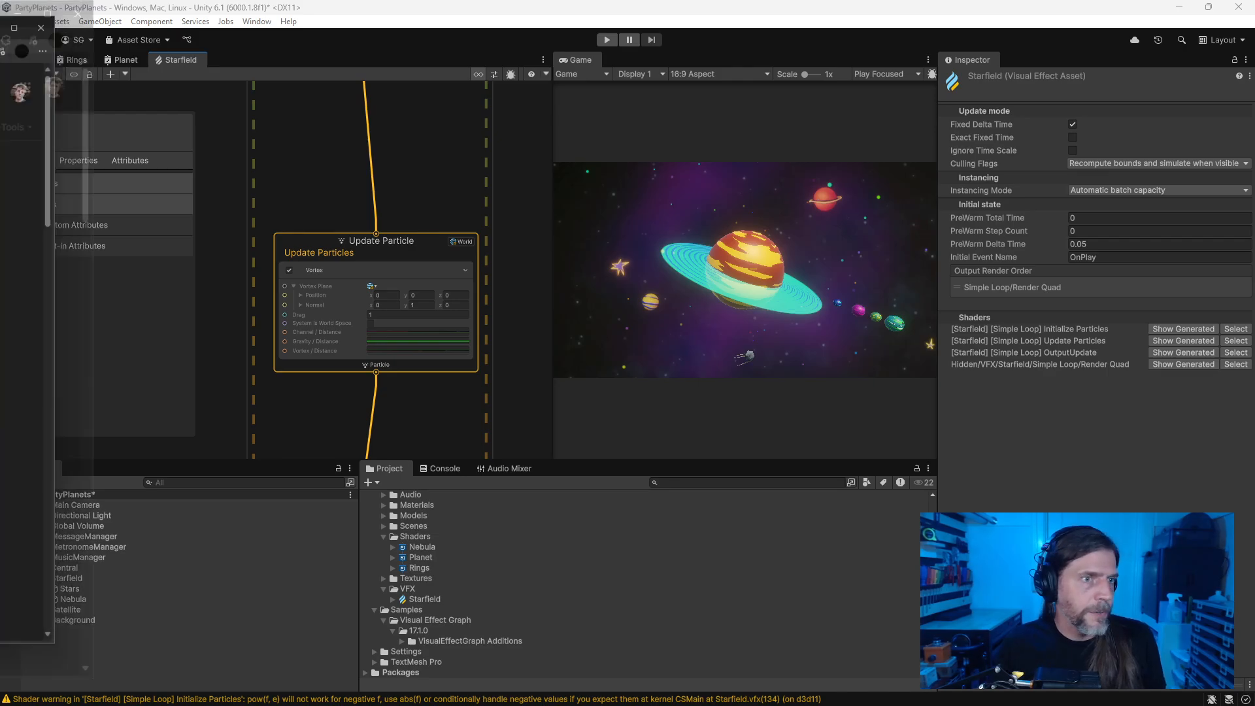
left_click(81, 199)
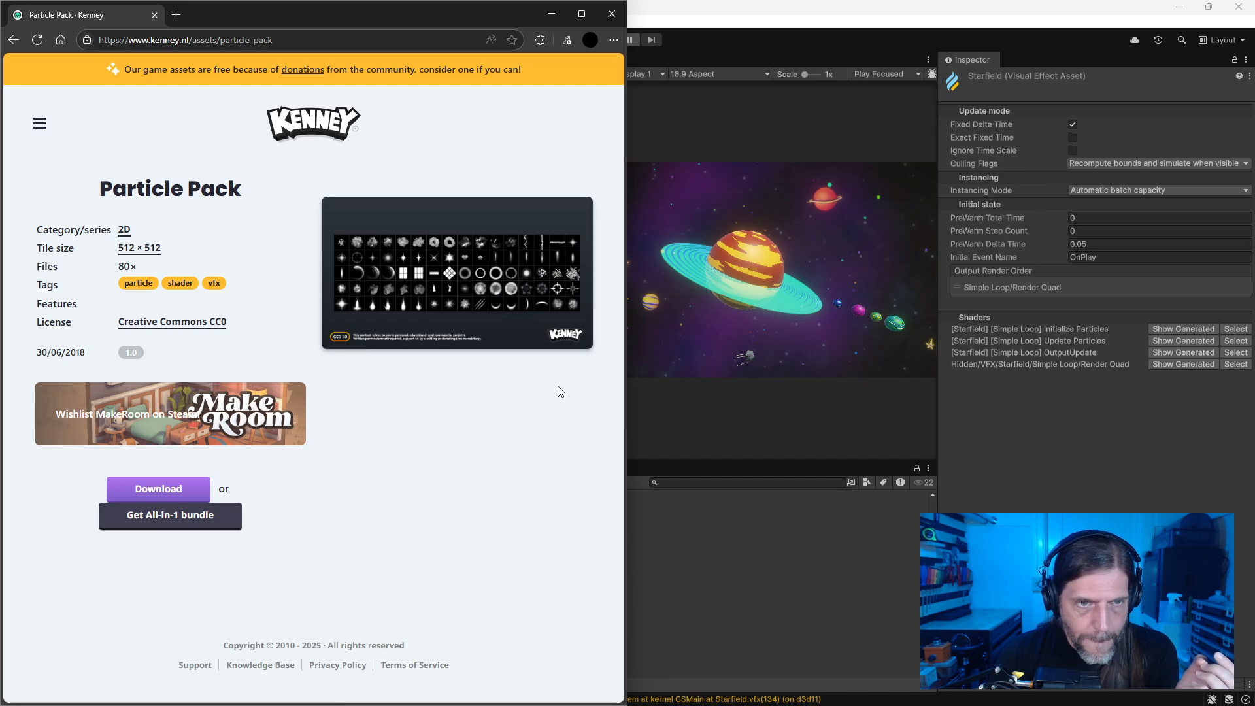
left_click(566, 262)
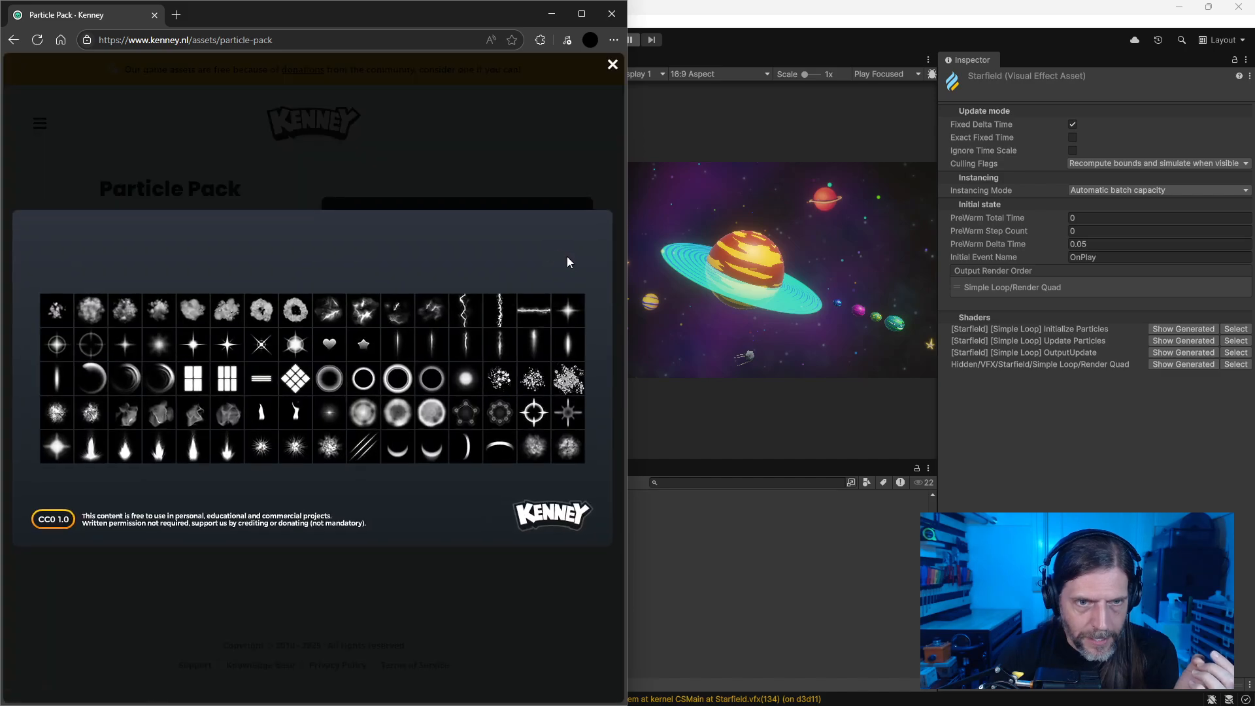
left_click(426, 172)
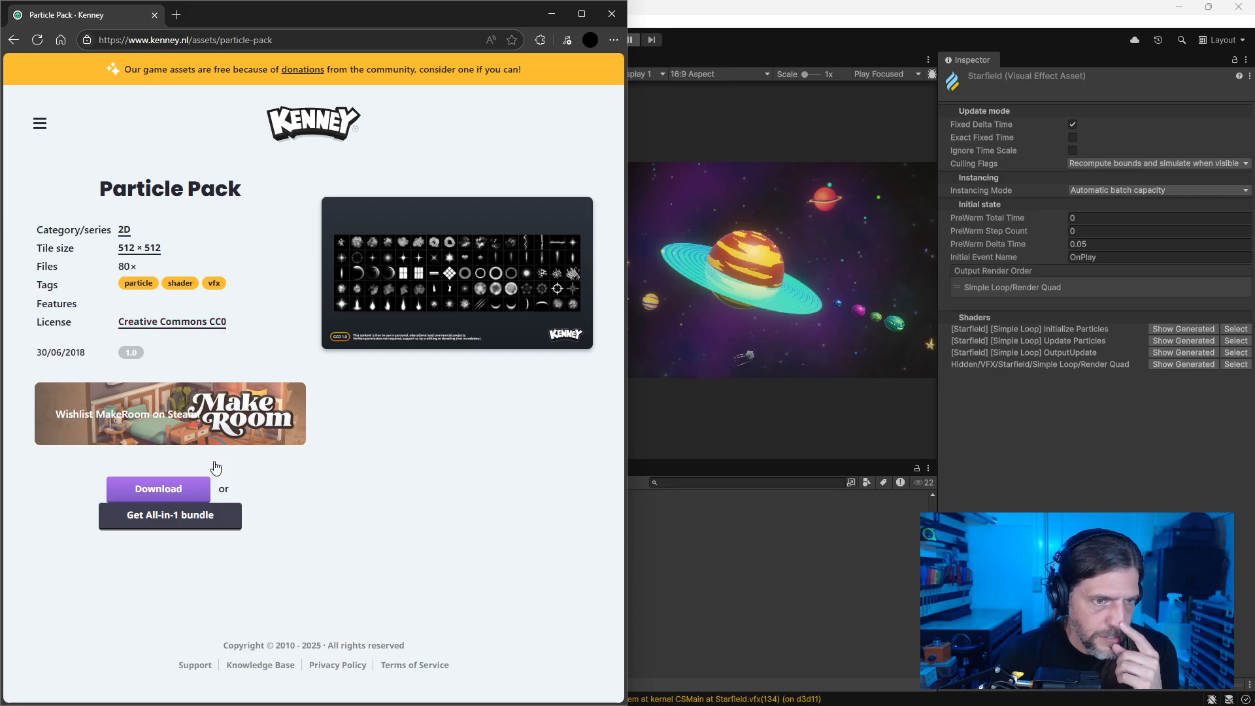
Step: Download the Kenney Particle Pack without donating and open kenney_particle-pack.zip
left_click(176, 491)
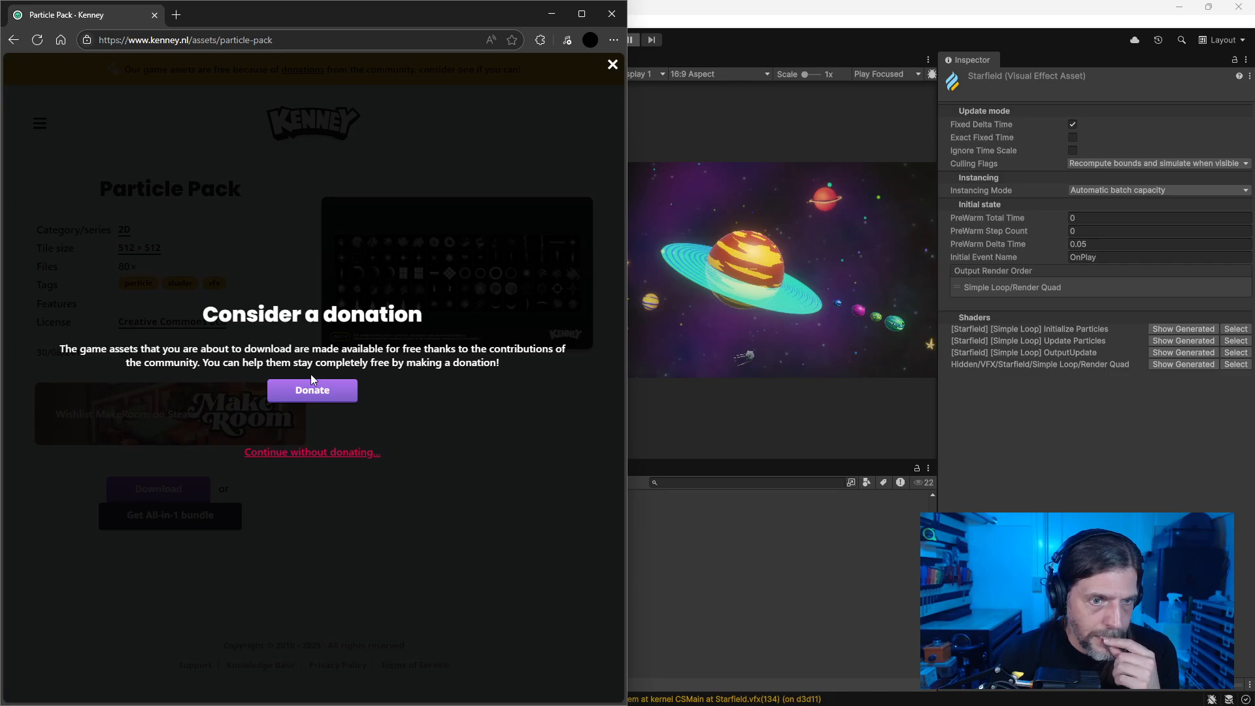
left_click(352, 455)
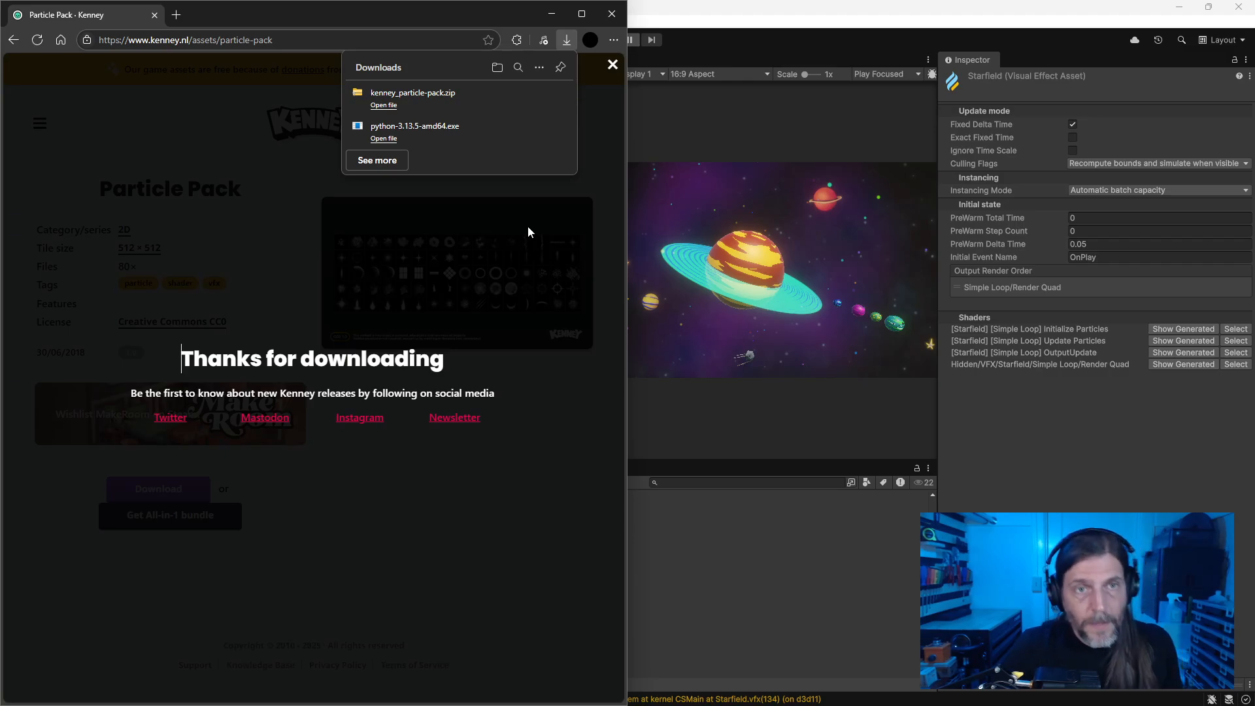
left_click(384, 105)
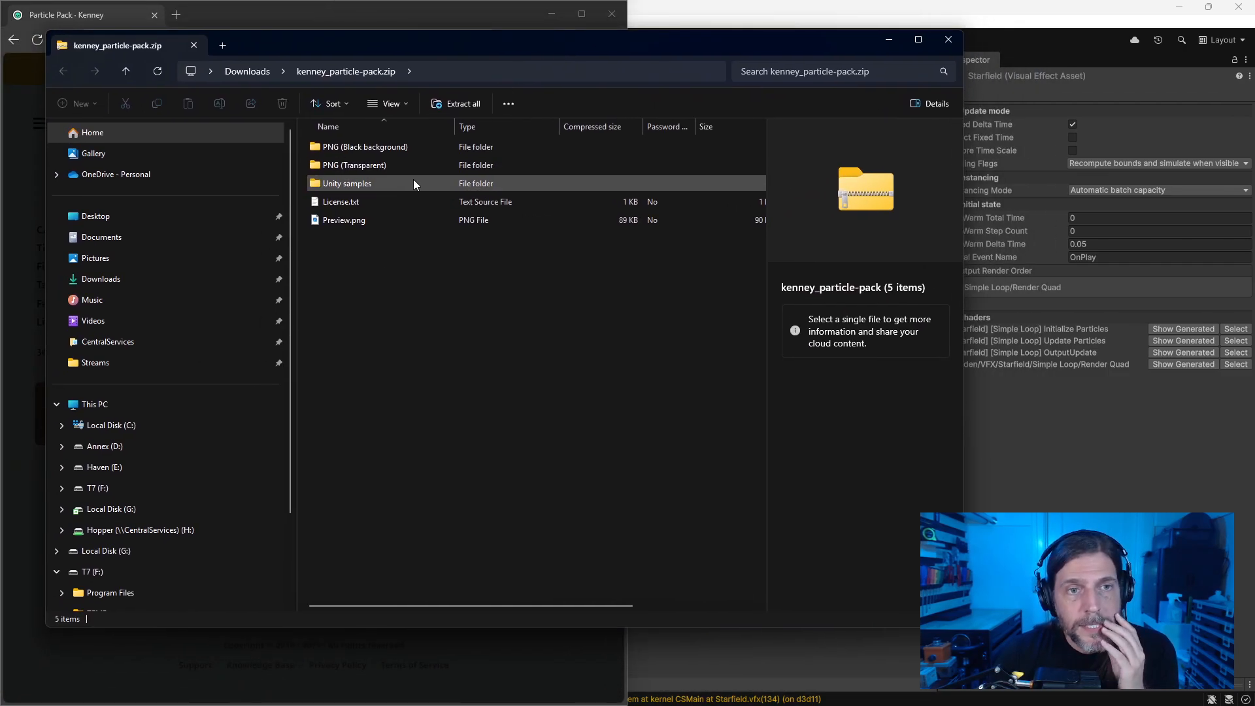
Step: Open the PNG (Black background) folder inside the zip, check its circle textures for image previews, and return to the Downloads folder
double_click(397, 145)
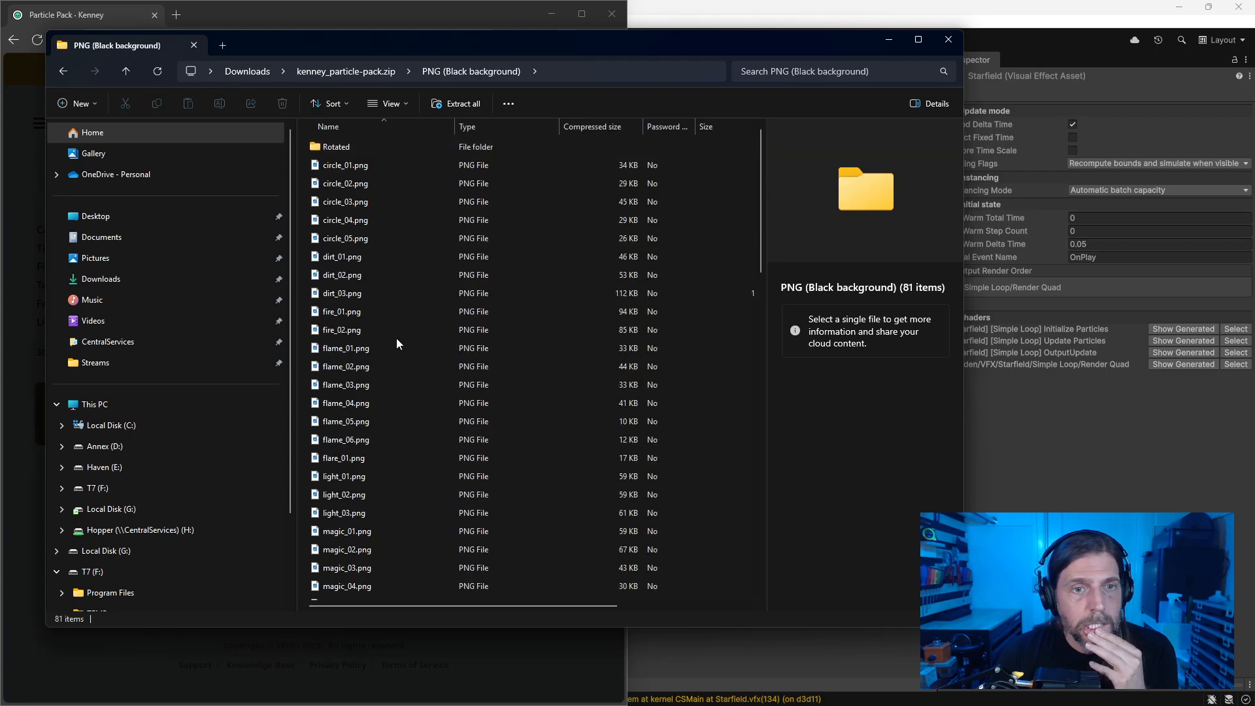
left_click(351, 166)
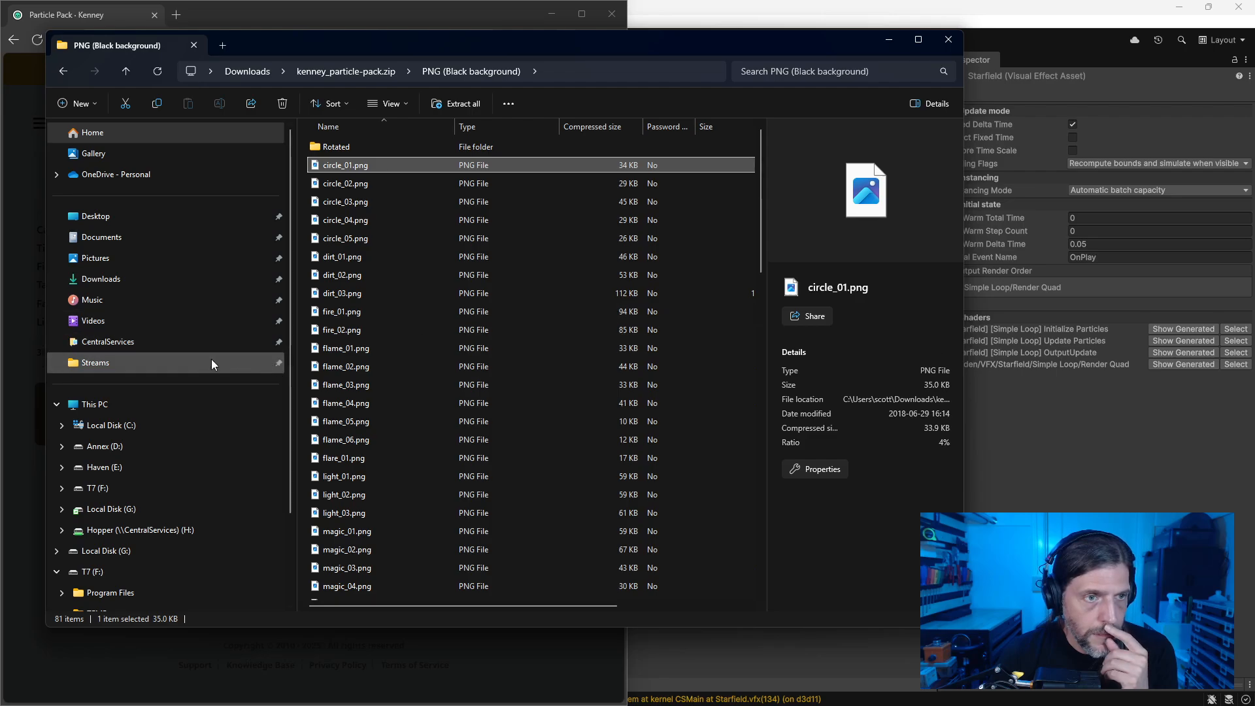
left_click_drag(964, 360, 1153, 360)
left_click_drag(955, 359, 912, 359)
left_click(513, 186)
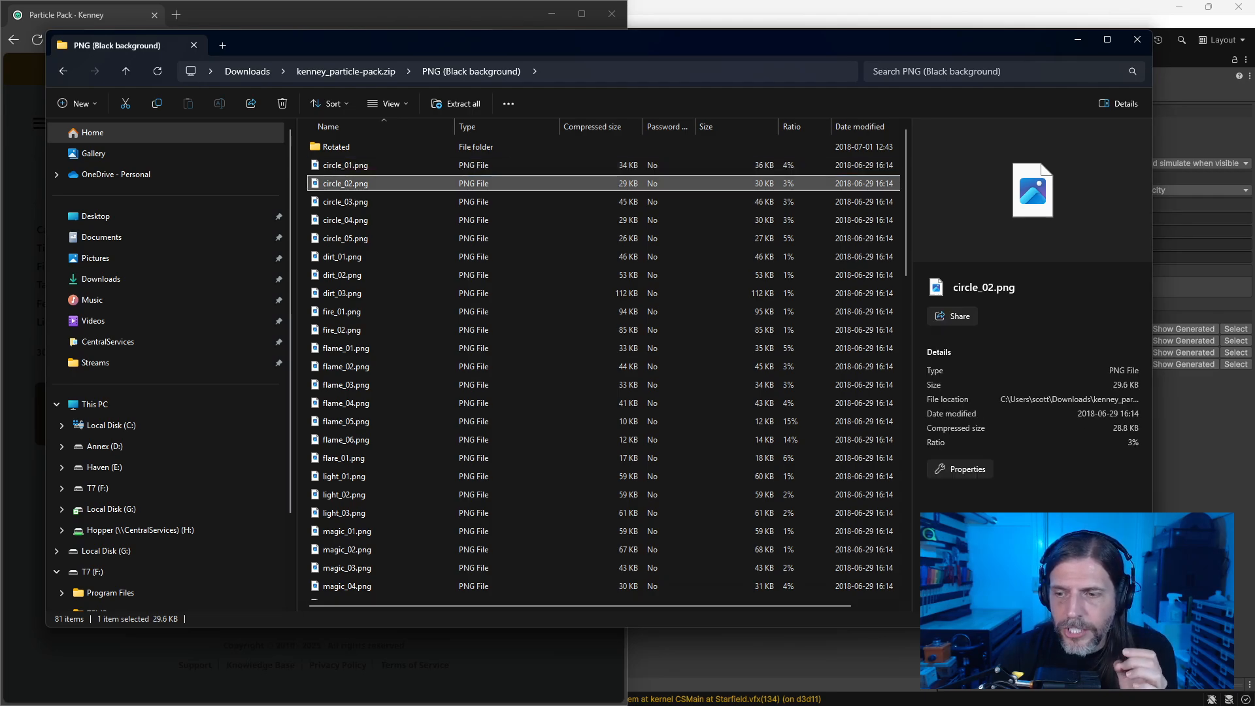
left_click(1143, 619)
left_click(1128, 619)
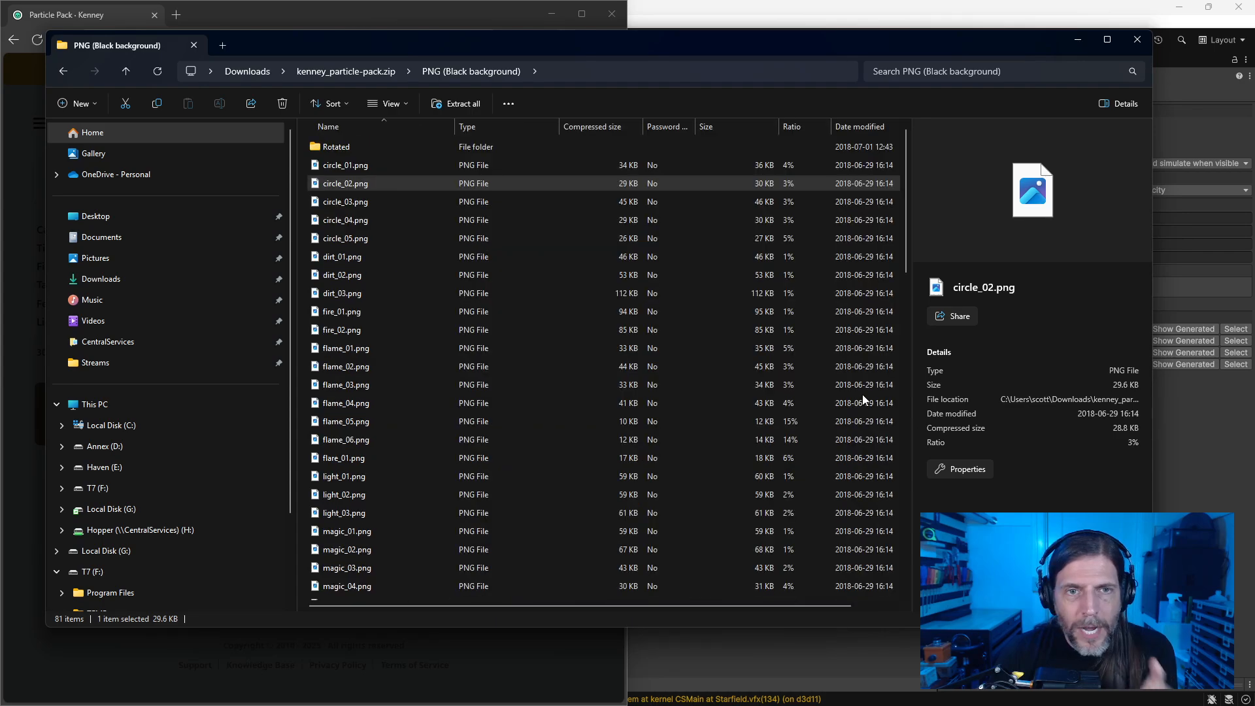
left_click(342, 206)
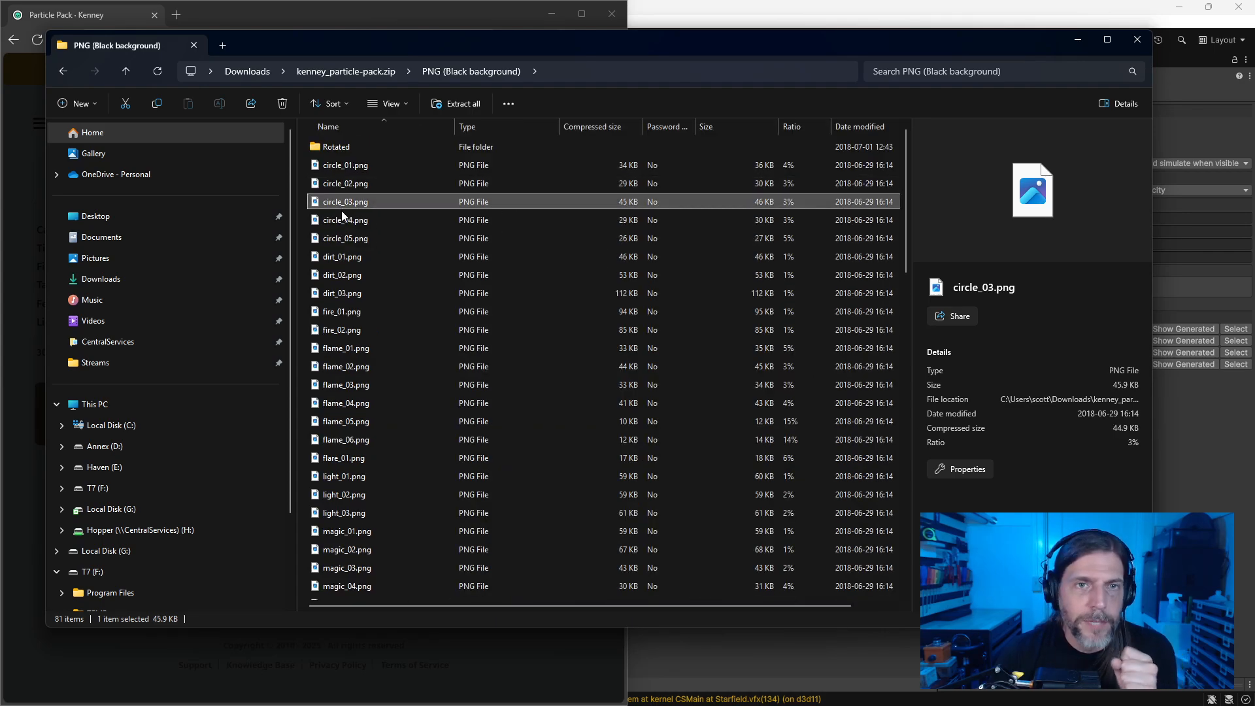
left_click(249, 72)
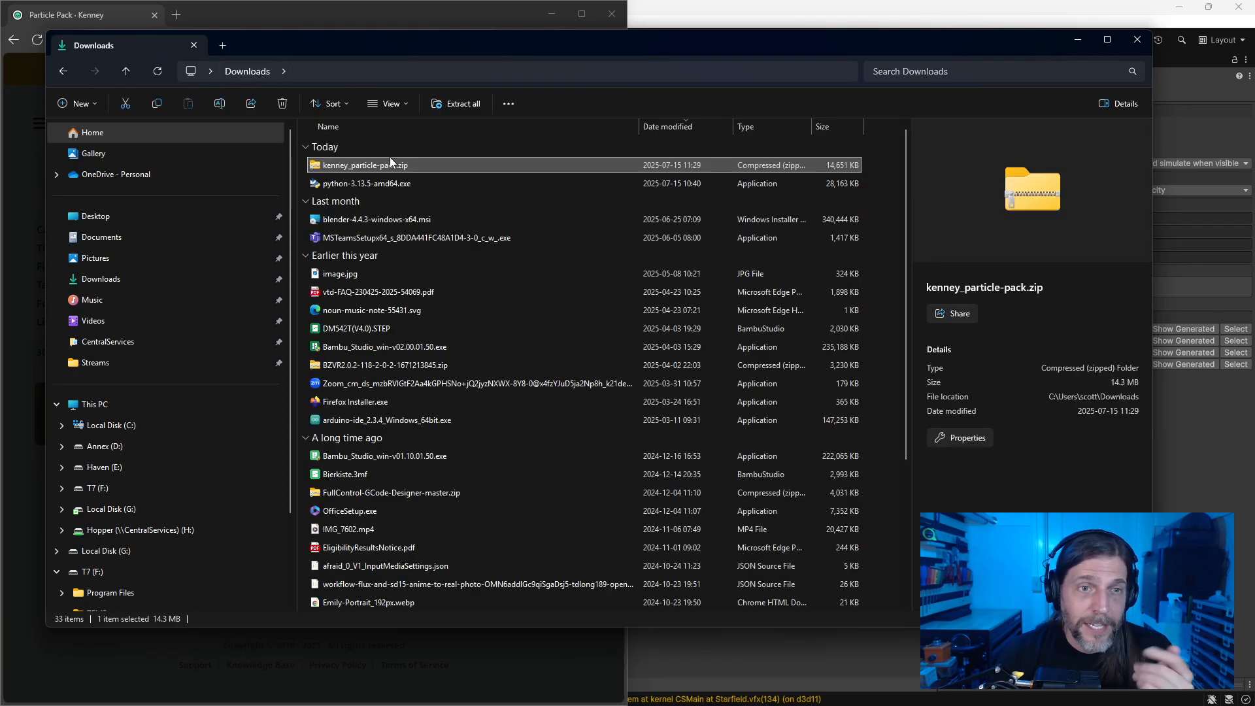
right_click(382, 166)
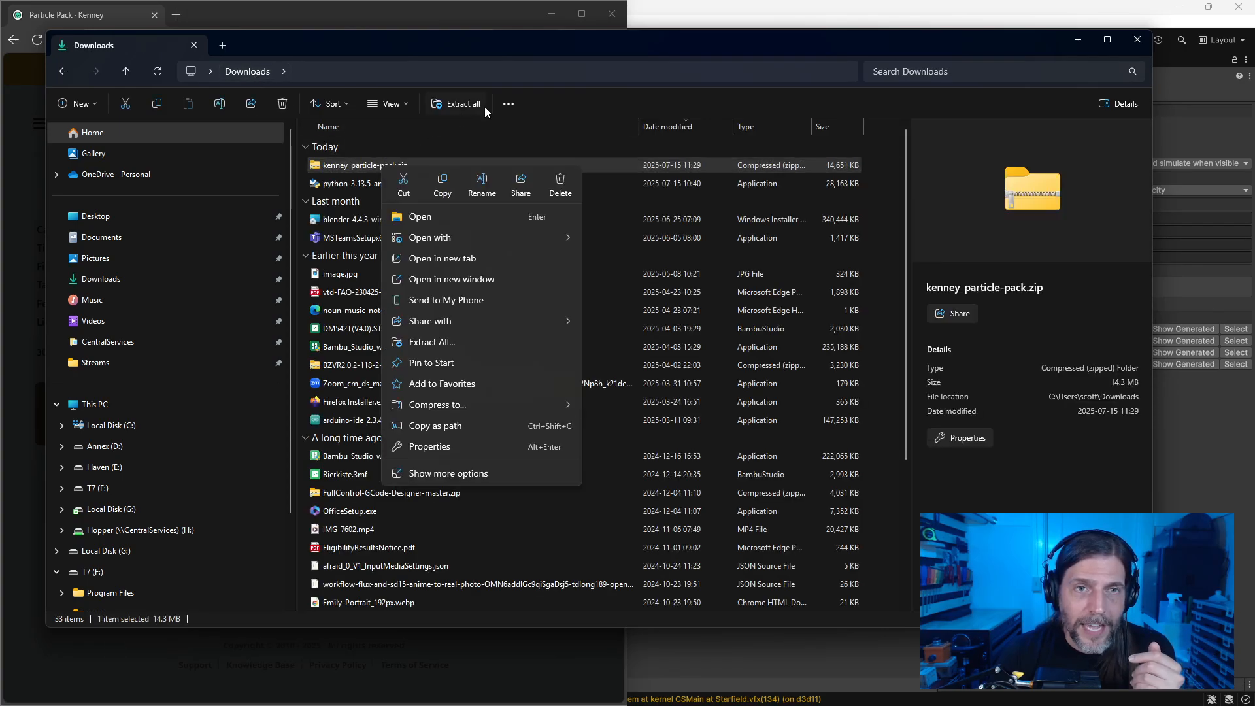
mouse_move(476, 406)
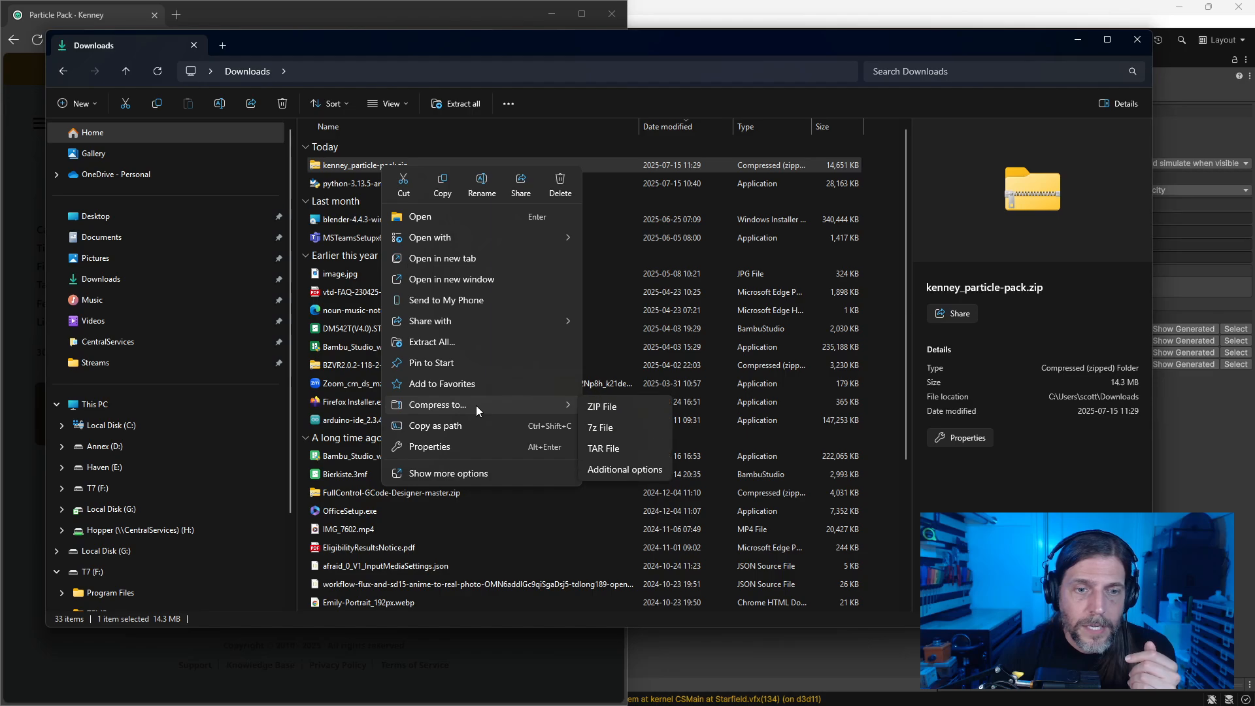
left_click(366, 167)
right_click(366, 167)
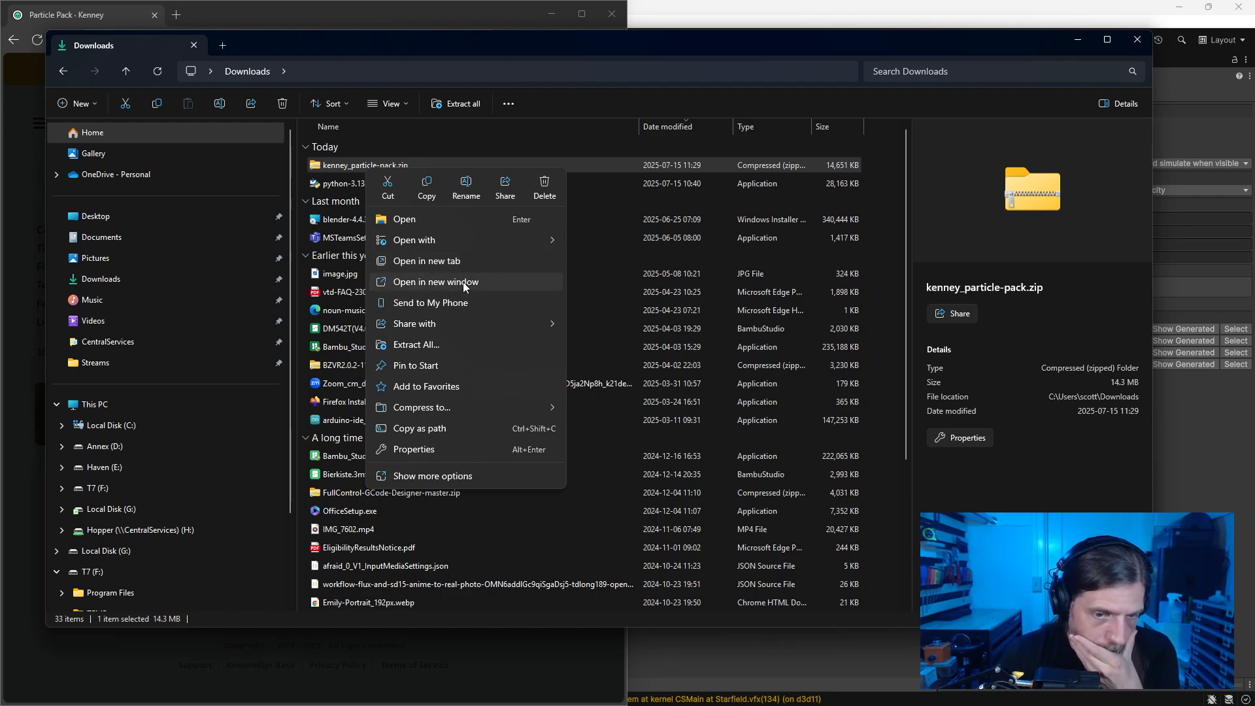
left_click(419, 601)
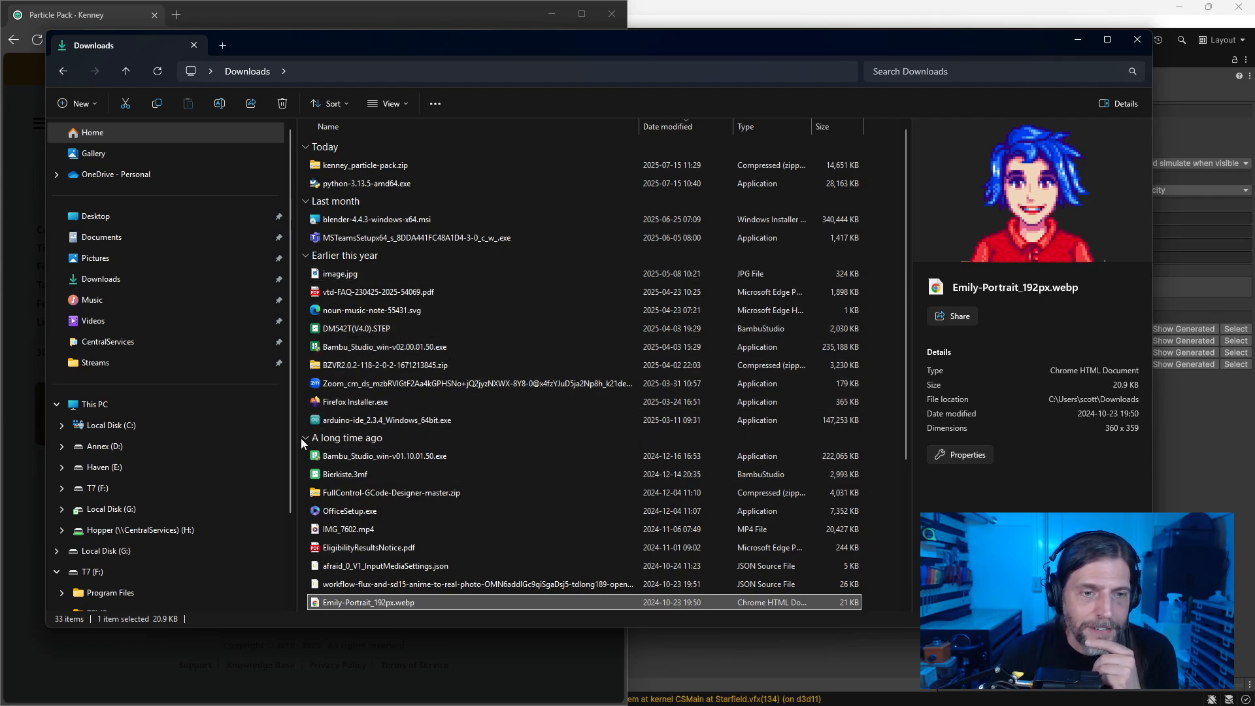
left_click_drag(494, 45, 0, 33)
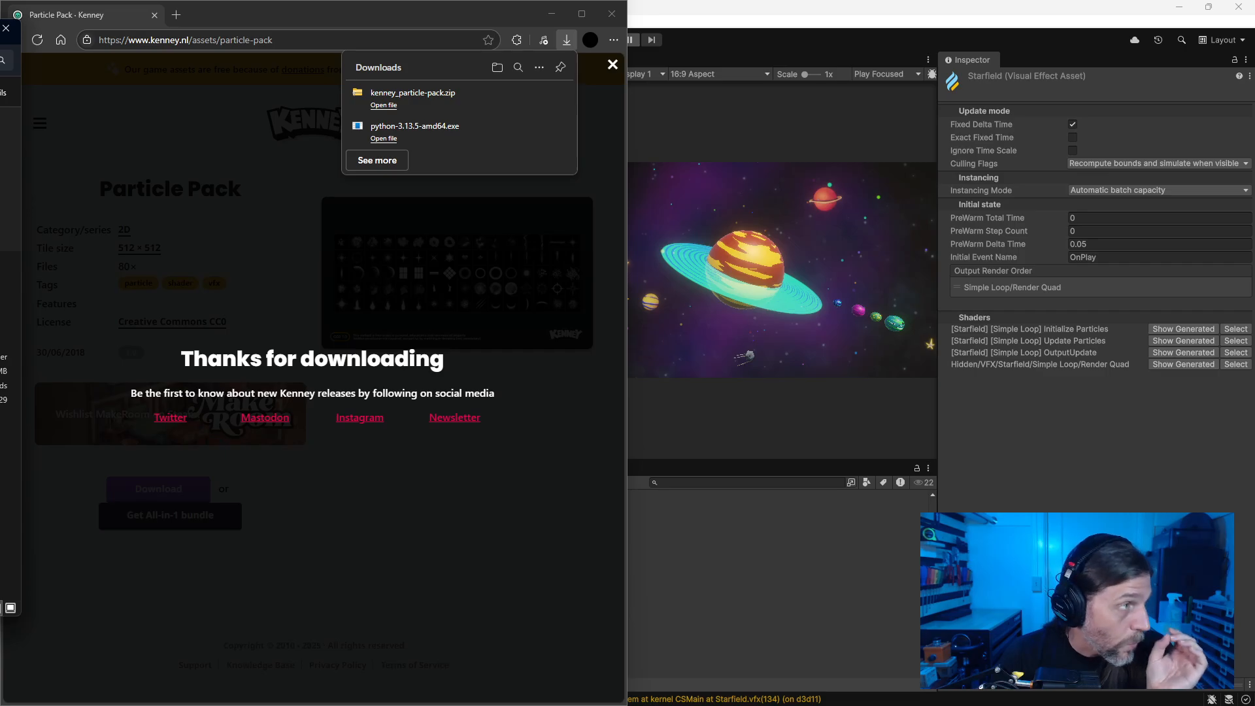
left_click_drag(0, 34, 636, 80)
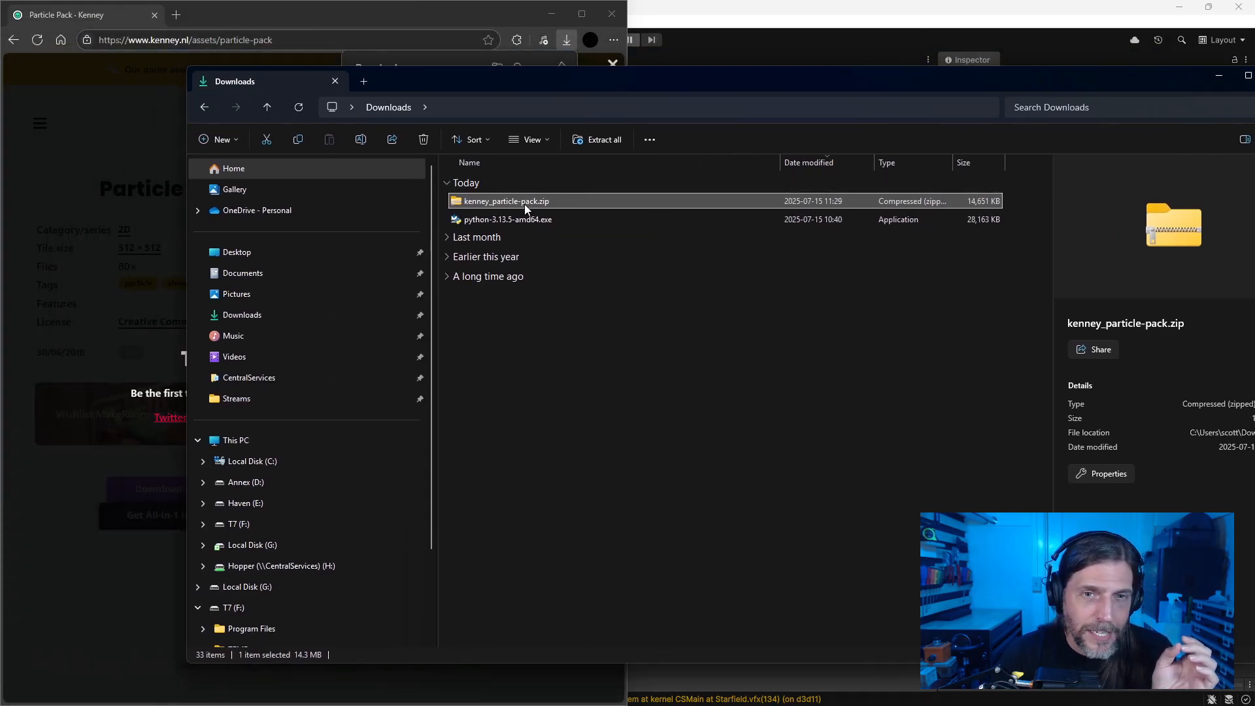
Step: Extract all of kenney_particle-pack.zip in the Downloads folder and show the extracted PNG (Transparent) folder
right_click(524, 203)
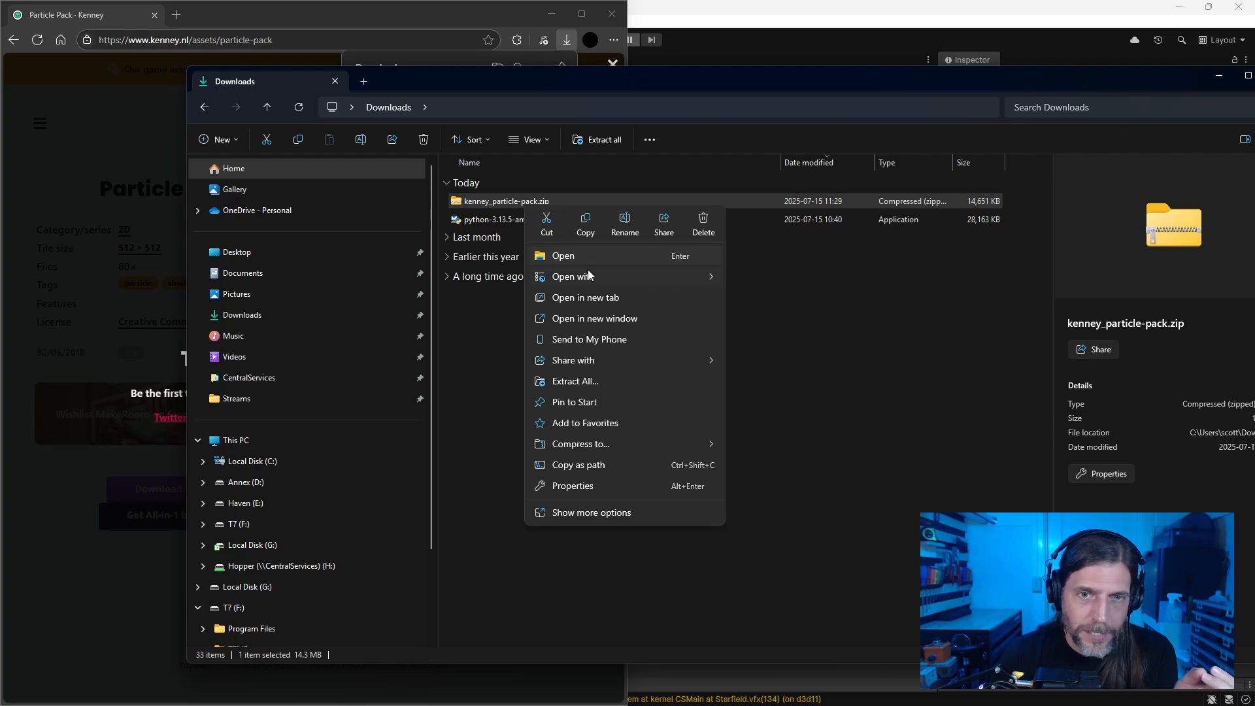
left_click(614, 511)
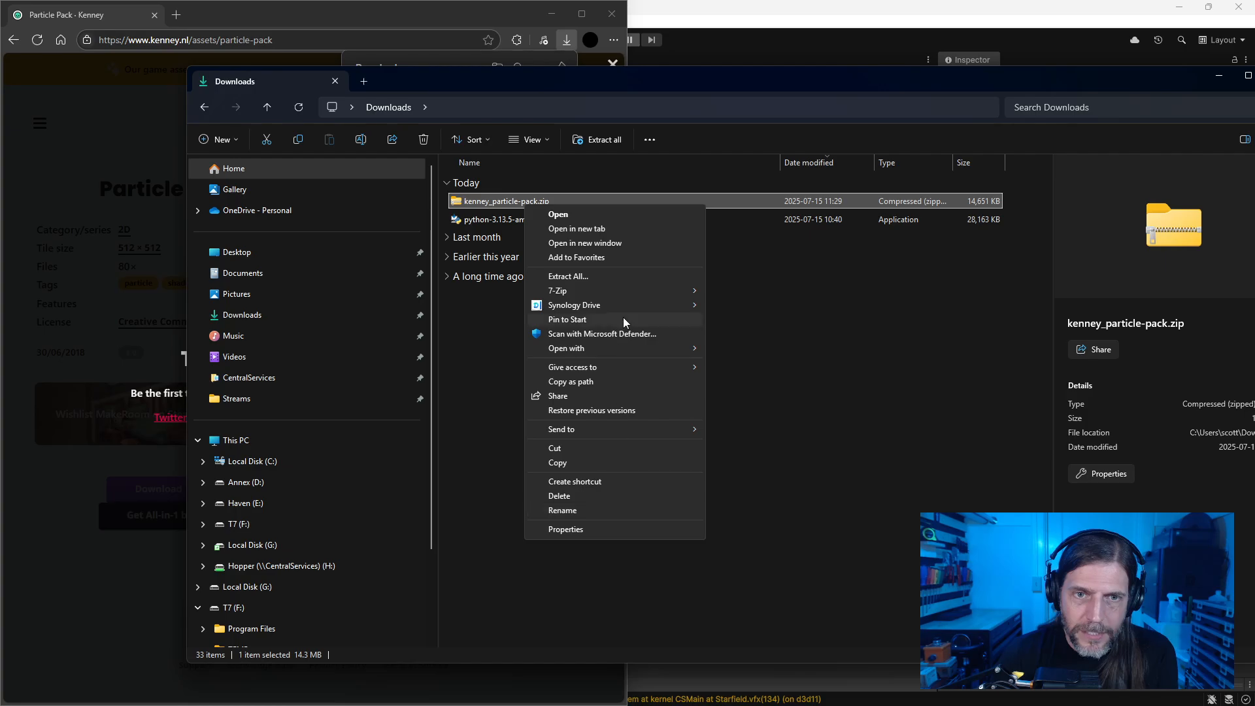
left_click(614, 275)
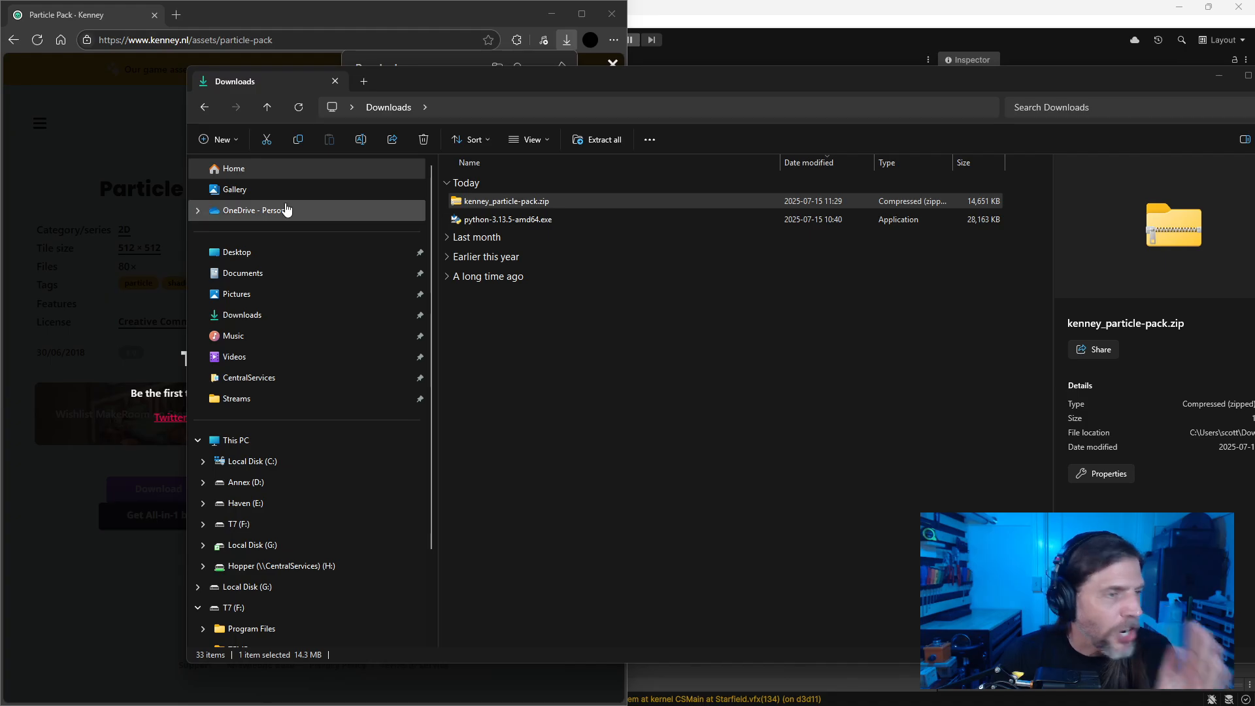
left_click_drag(602, 26, 0, 41)
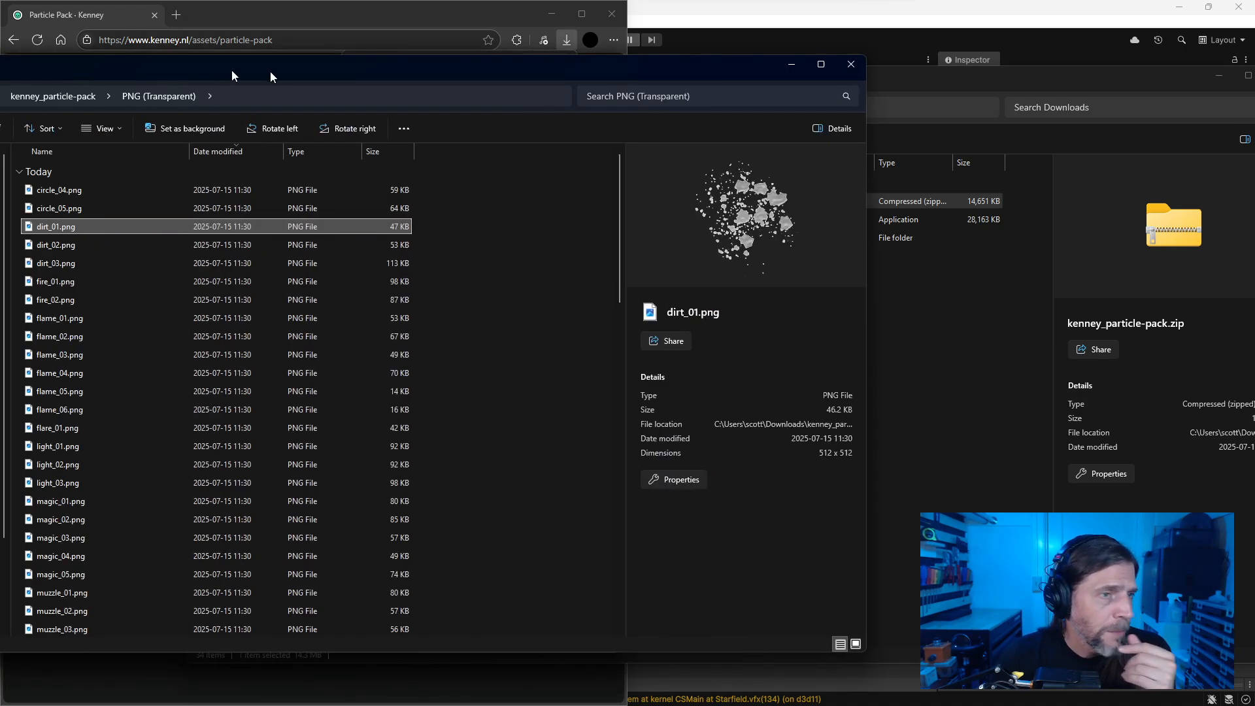
left_click_drag(269, 72, 516, 58)
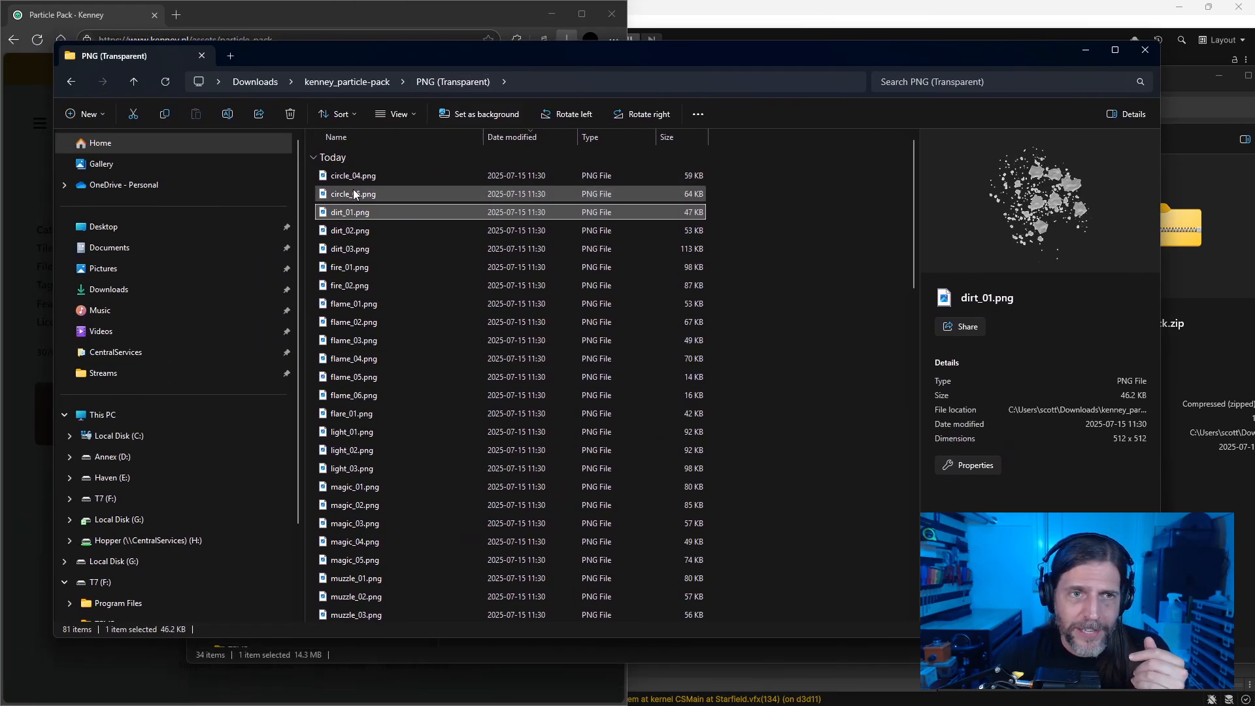
Step: Preview the transparent circle, dirt, fire and flame textures one after another, starting from circle_04.png
left_click(356, 177)
key("Down")
key("Down")
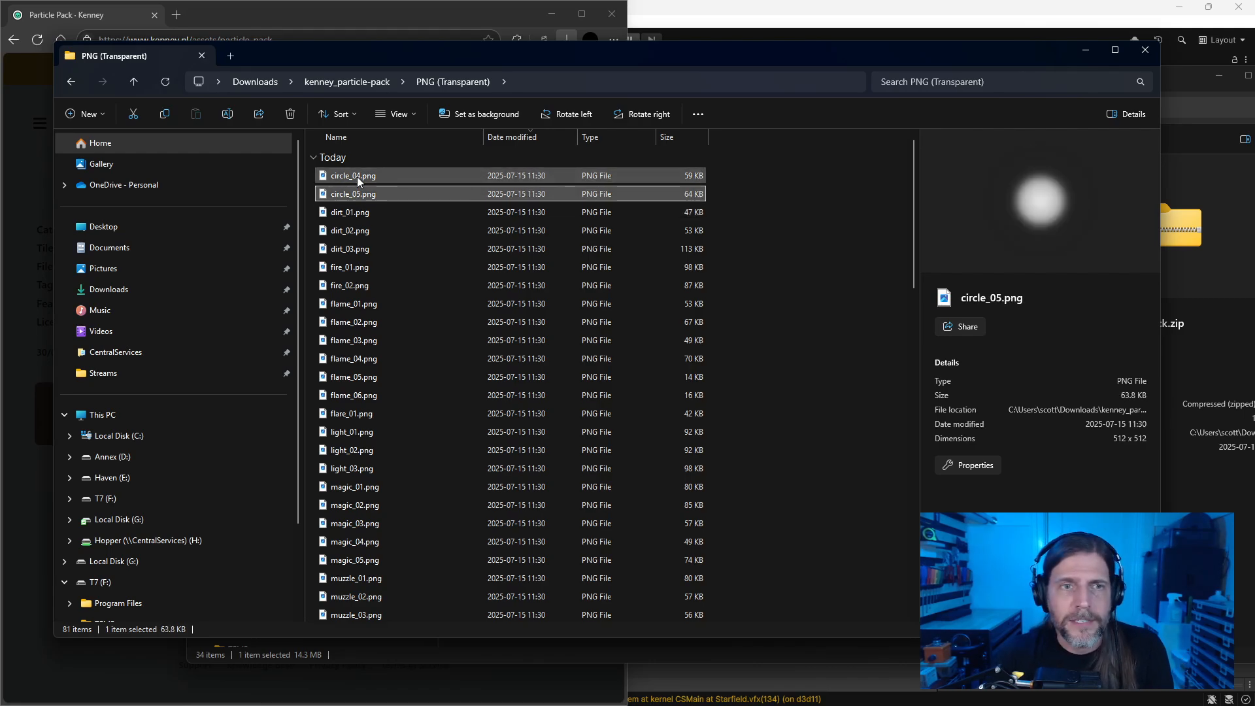
key("Down")
key("Up")
key("Up")
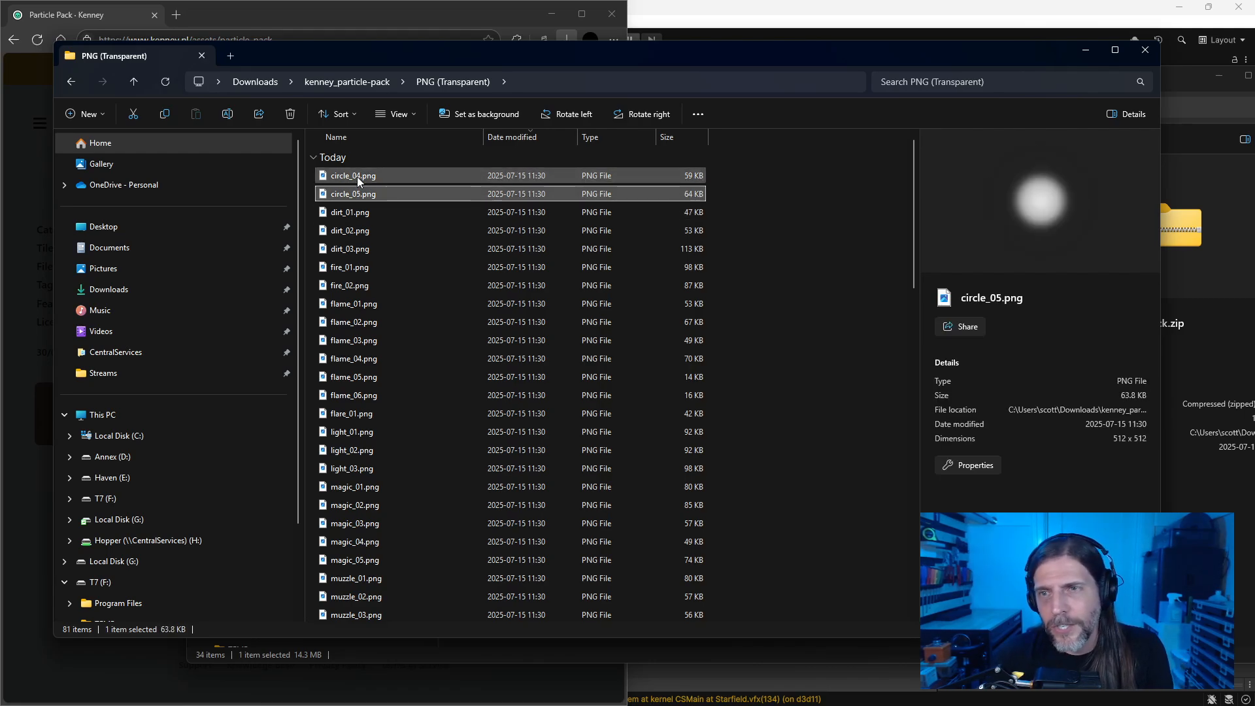
key("Down")
key("Down")
key("Down")
key("Down")
key("Down")
key("Down")
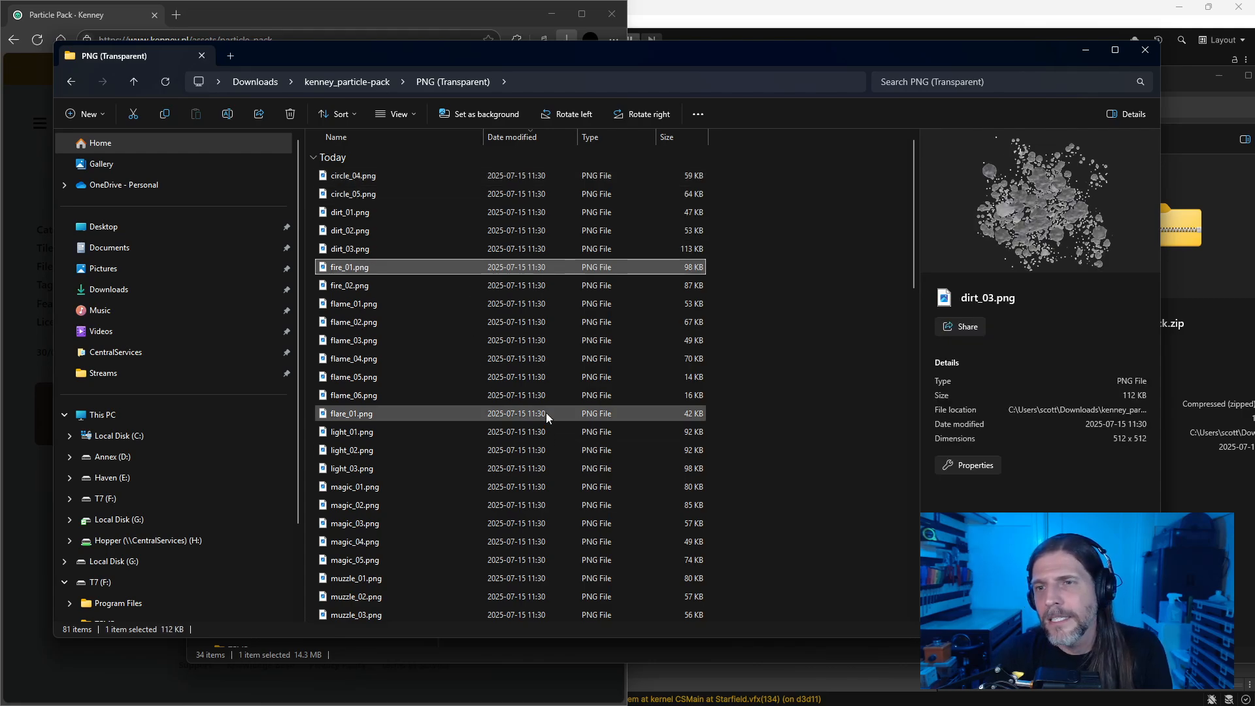
key("Down")
key("Down")
key("Down")
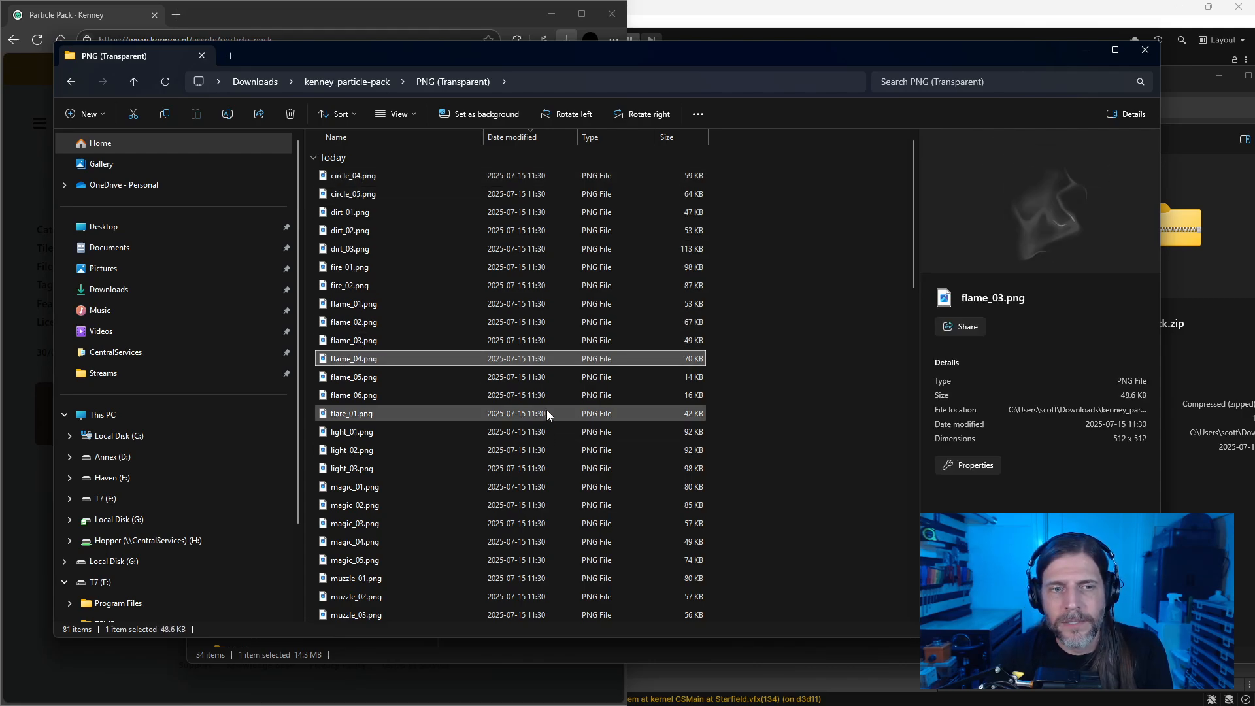
Step: Preview the flare_01.png texture, the three light textures, and samples of the magic, slash and smoke textures
scroll(562, 466, "down", 3)
scroll(562, 466, "down", 1)
left_click(417, 302)
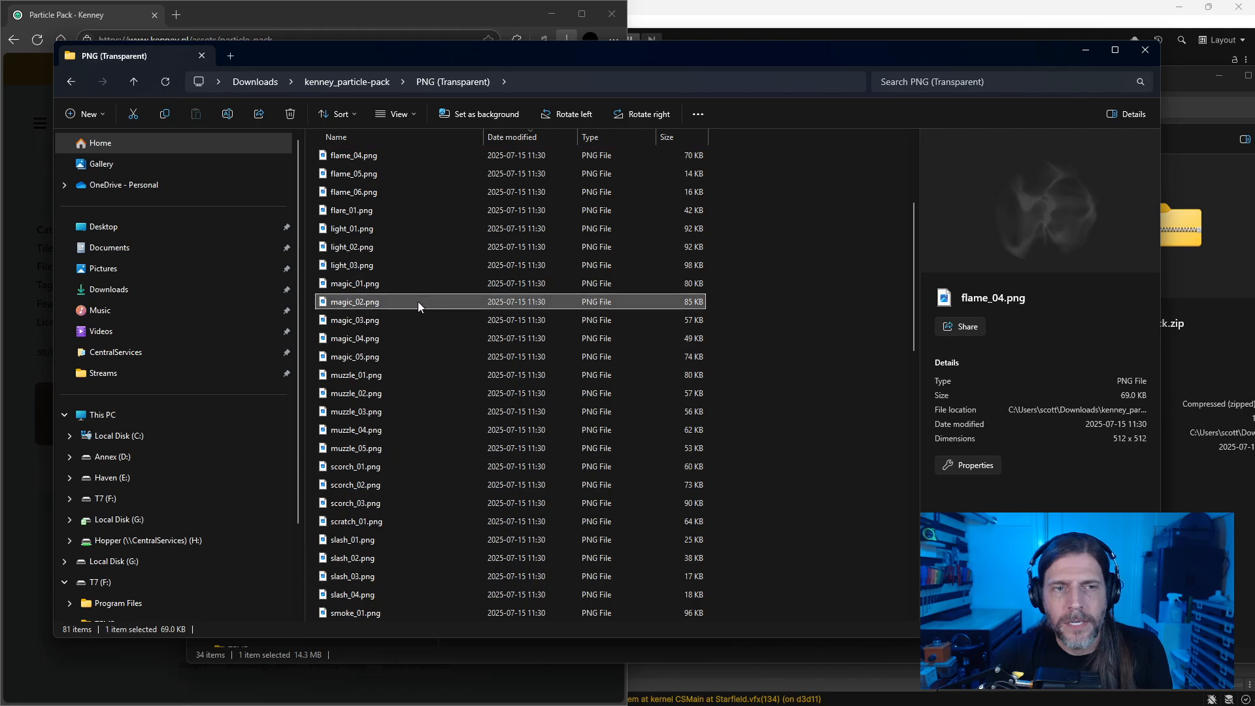
left_click(394, 241)
left_click(363, 210)
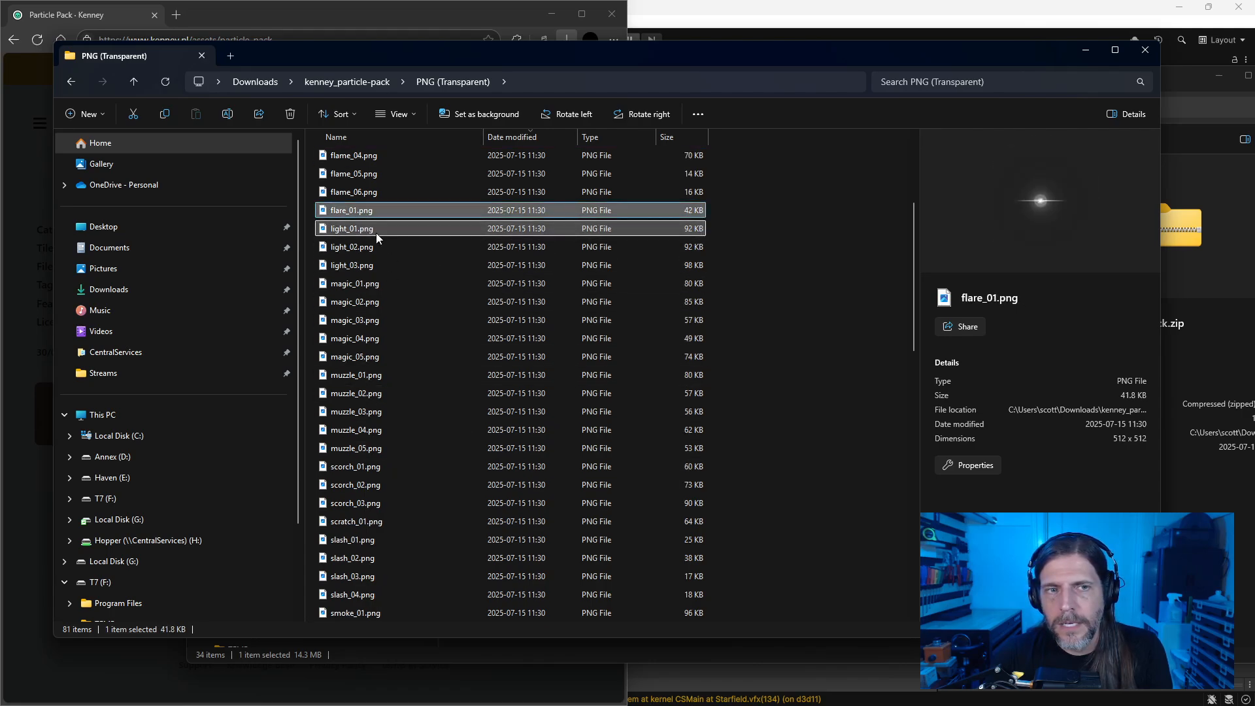
left_click(376, 233)
left_click(379, 254)
left_click(382, 265)
scroll(422, 384, "down", 2)
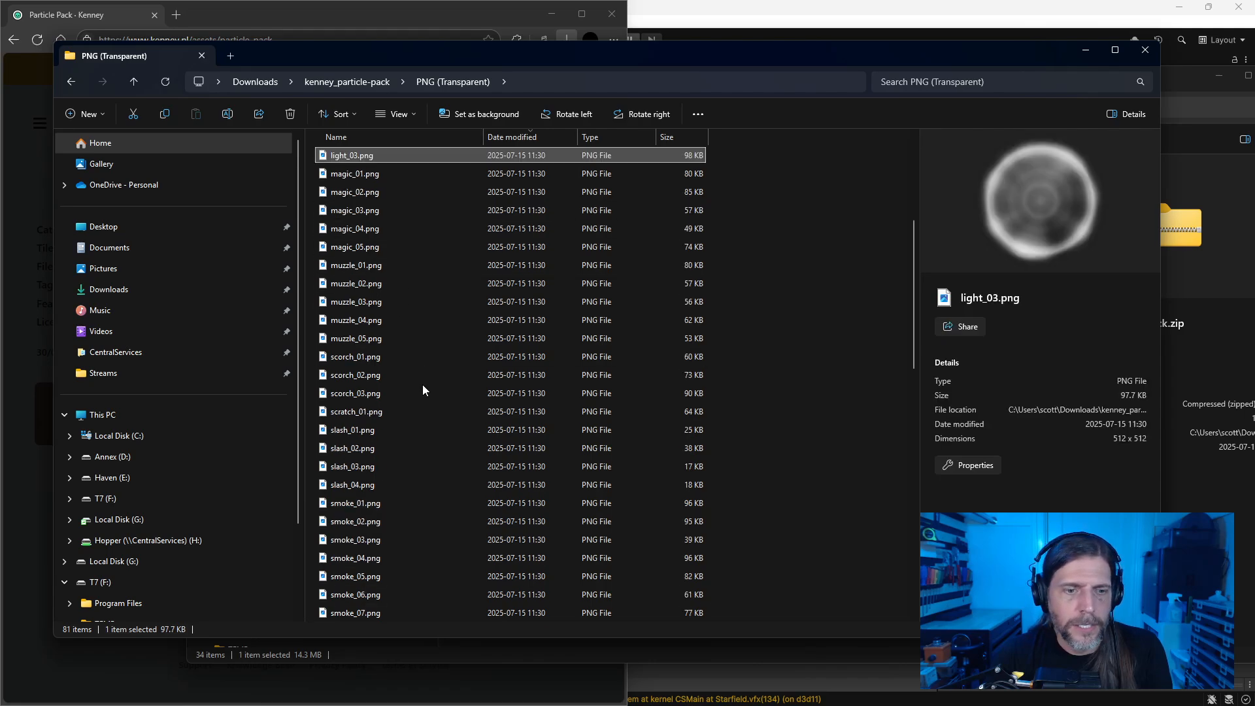
left_click(383, 429)
scroll(411, 484, "down", 2)
left_click(410, 505)
scroll(410, 506, "down", 1)
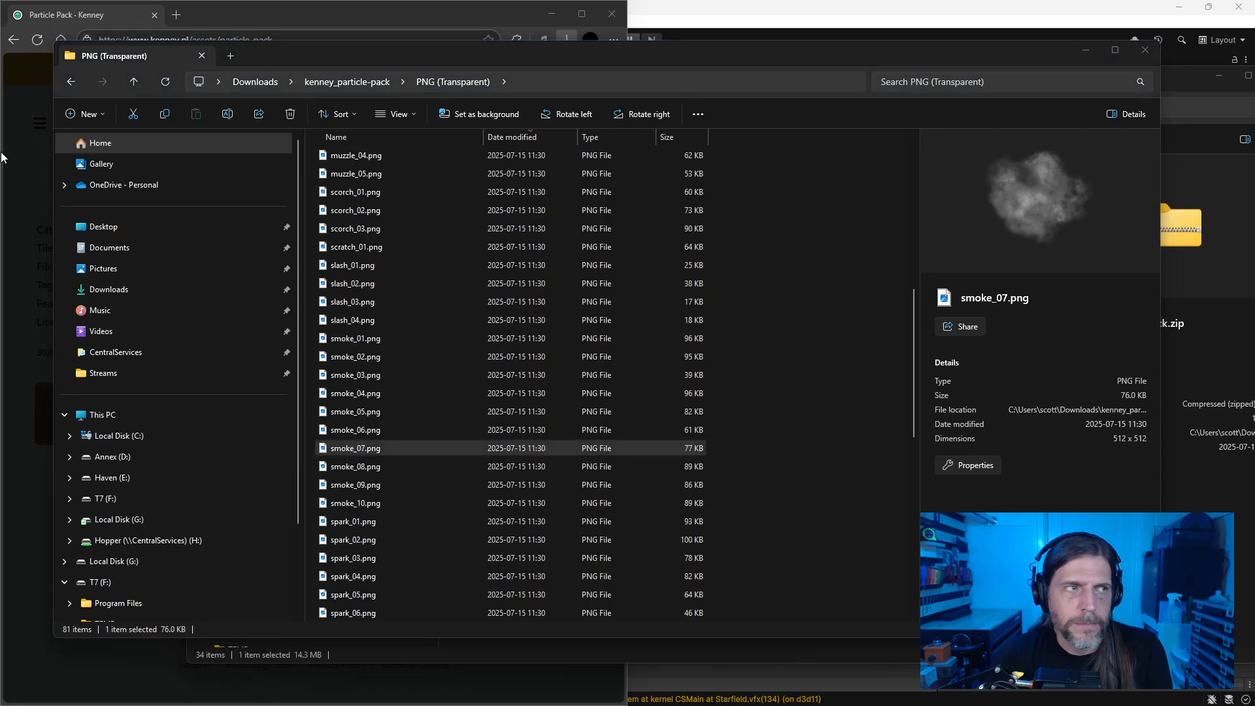
Step: Examine the spark and star textures, comparing the previews of the star images from star_01.png to star_09.png
scroll(320, 588, "down", 2)
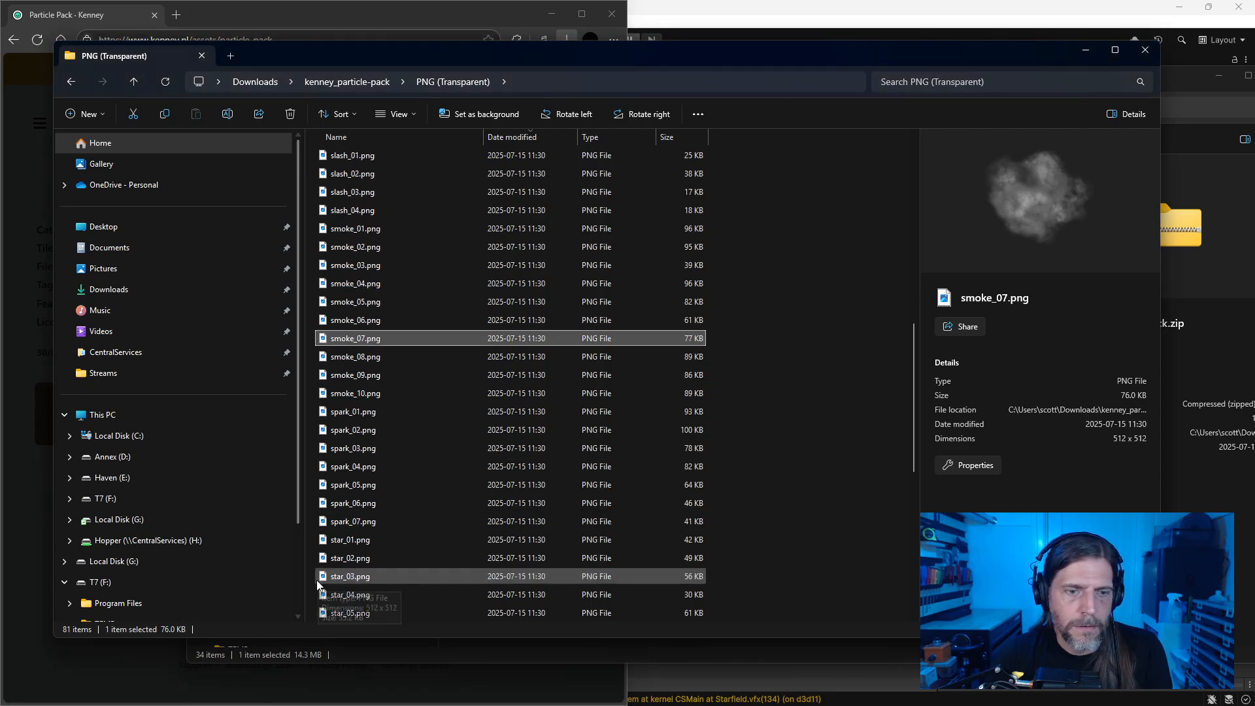
left_click(357, 487)
left_click(365, 518)
left_click(368, 536)
left_click(357, 439)
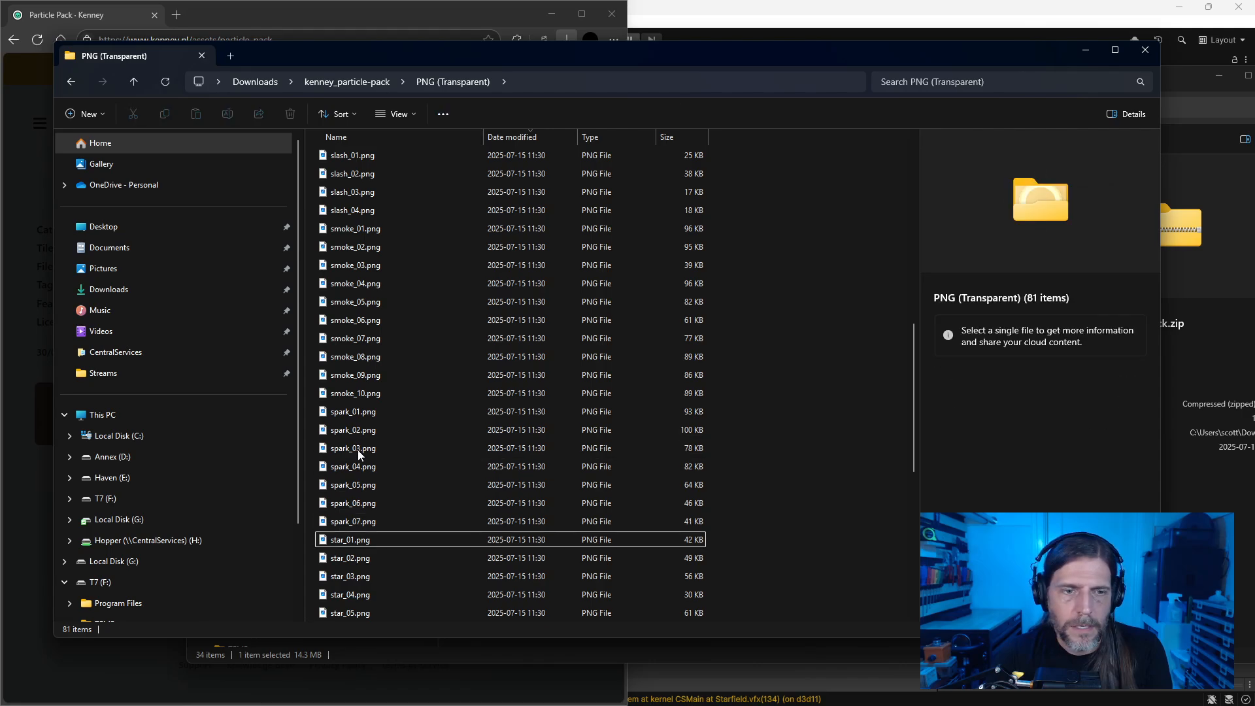
left_click(362, 611)
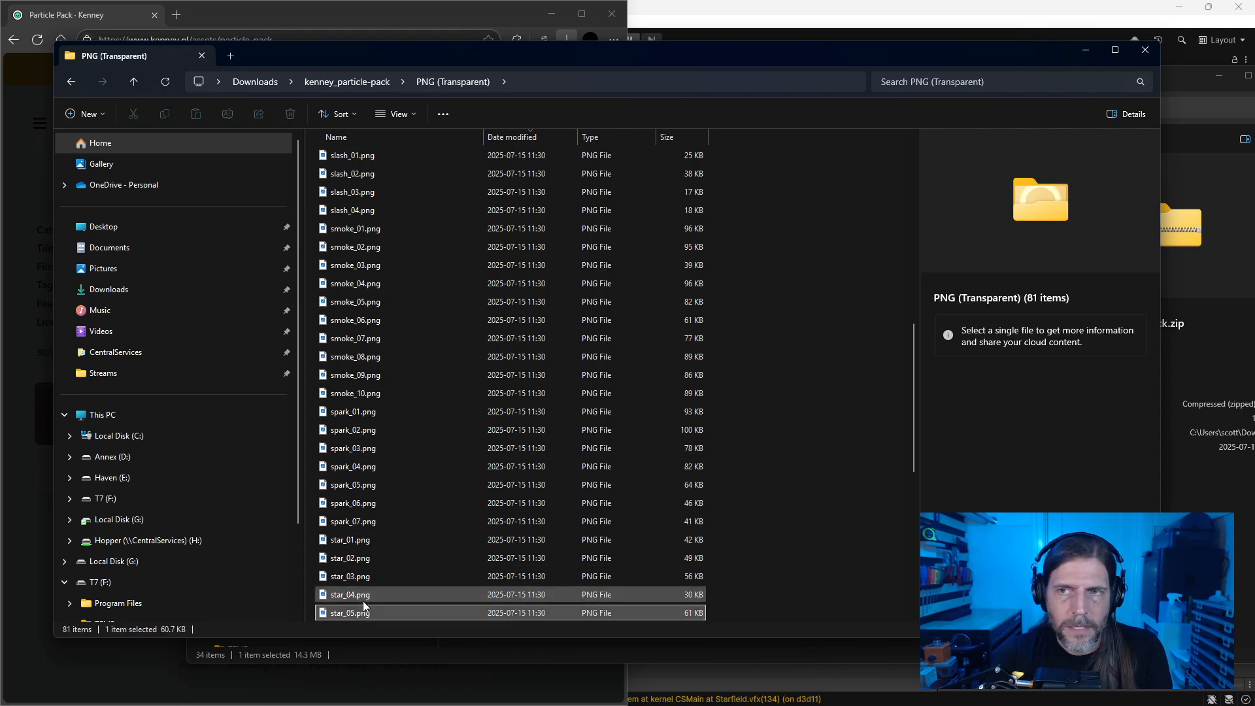
scroll(364, 601, "down", 4)
left_click(354, 428)
left_click(363, 416)
key("Down")
key("Down")
key("Down")
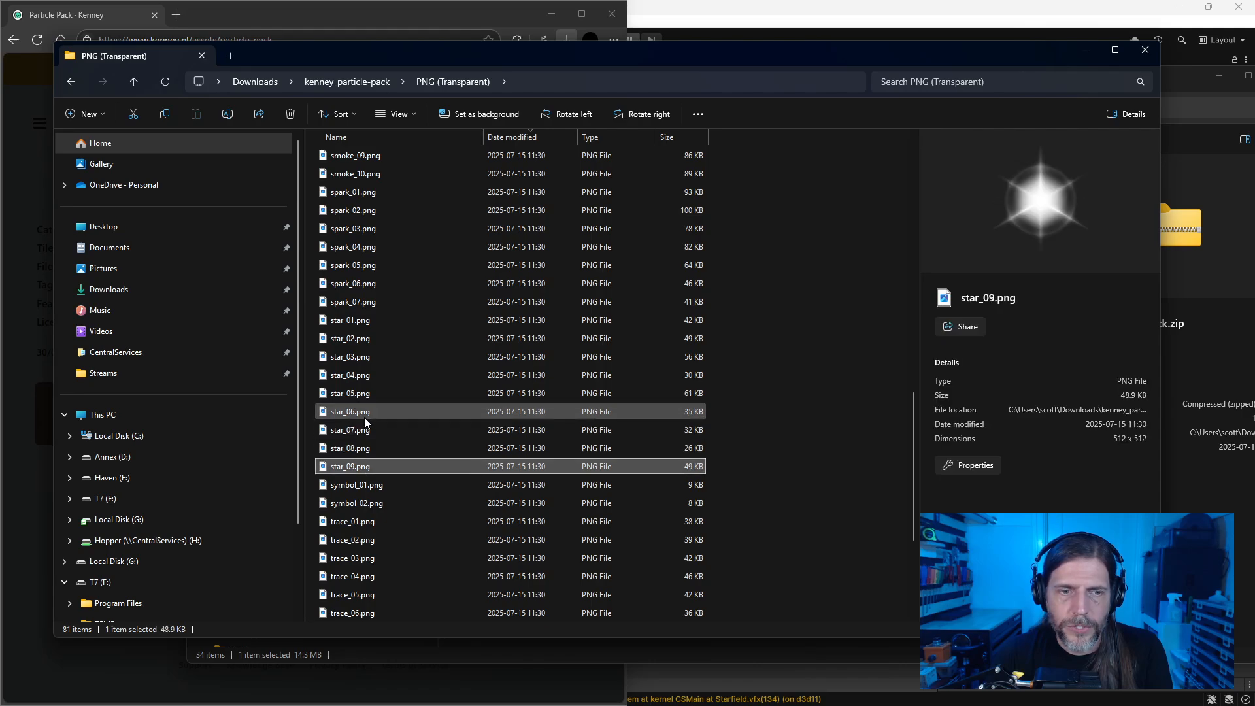
key("Down")
key("Up")
key("Up")
key("Down")
key("Up")
key("Up")
key("Up")
key("Up")
key("Up")
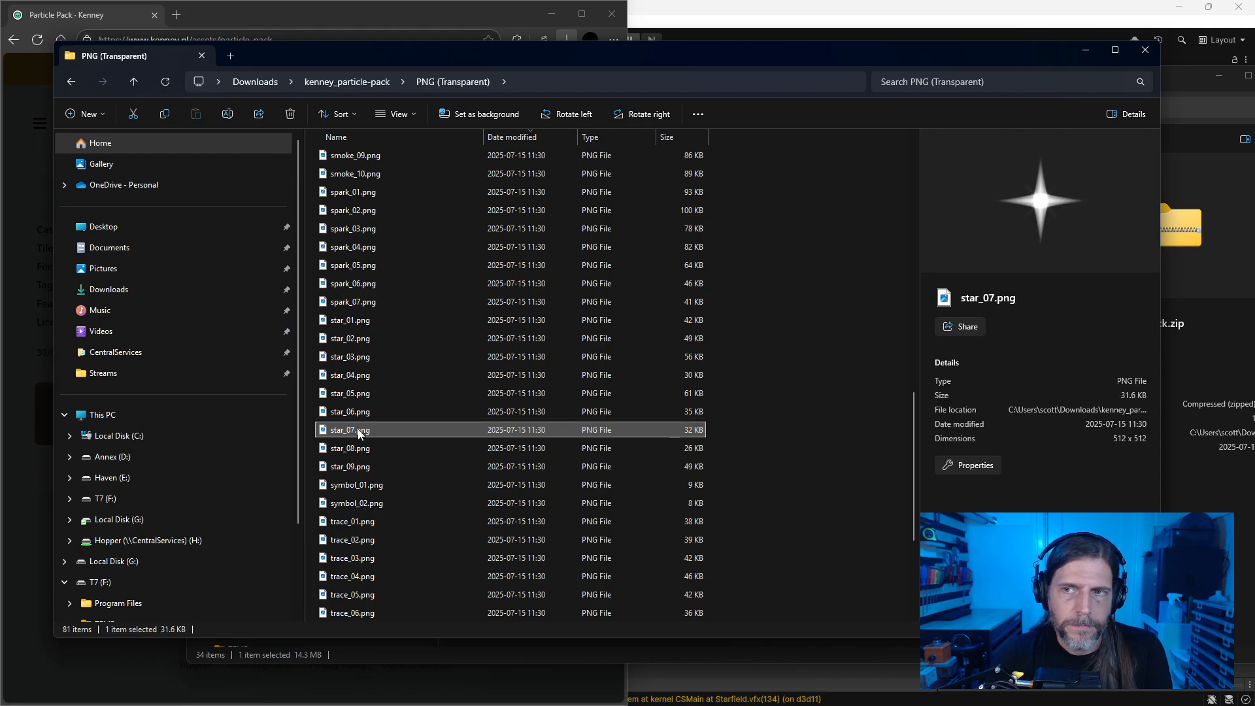
key("Up")
key("Up")
key("Down")
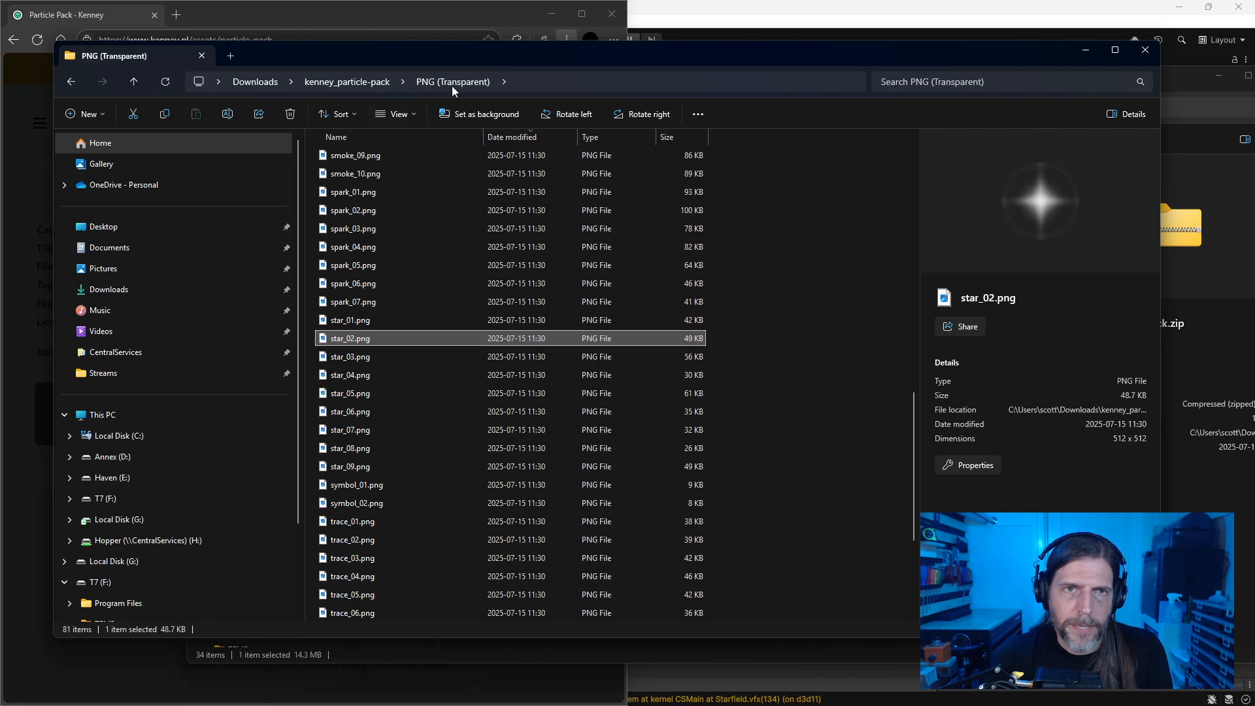
Step: Preview the trace textures from trace_04.png, the twirl_01.png texture, and circle_01.png to circle_03.png
left_click(353, 576)
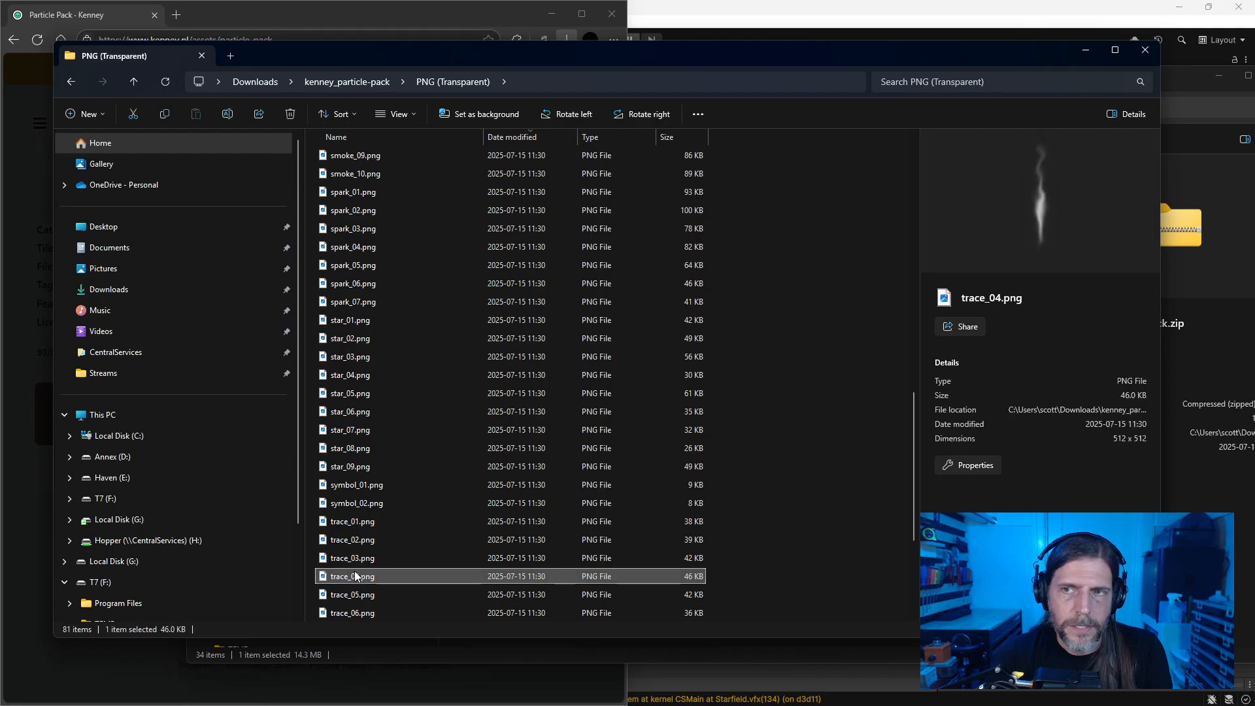
key("Down")
key("Down")
key("Down")
key("Down")
scroll(354, 574, "down", 4)
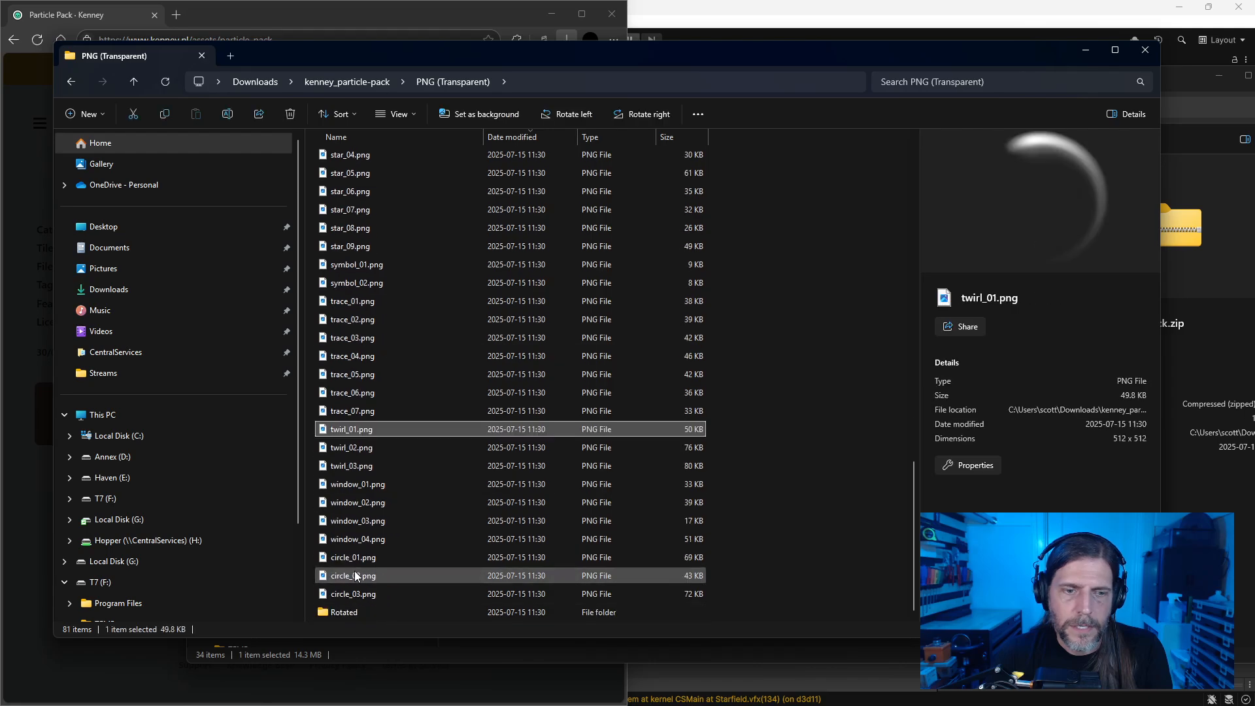
left_click(355, 560)
left_click(367, 590)
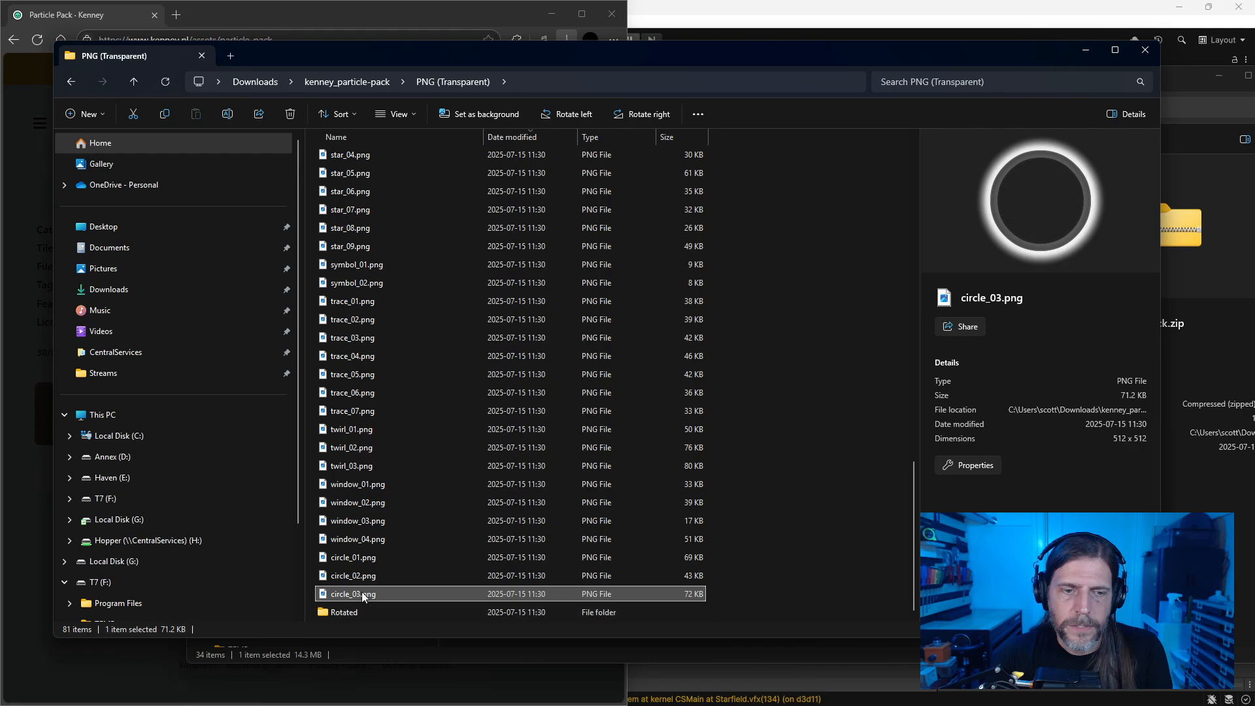
left_click(362, 578)
left_click(363, 556)
scroll(437, 477, "up", 15)
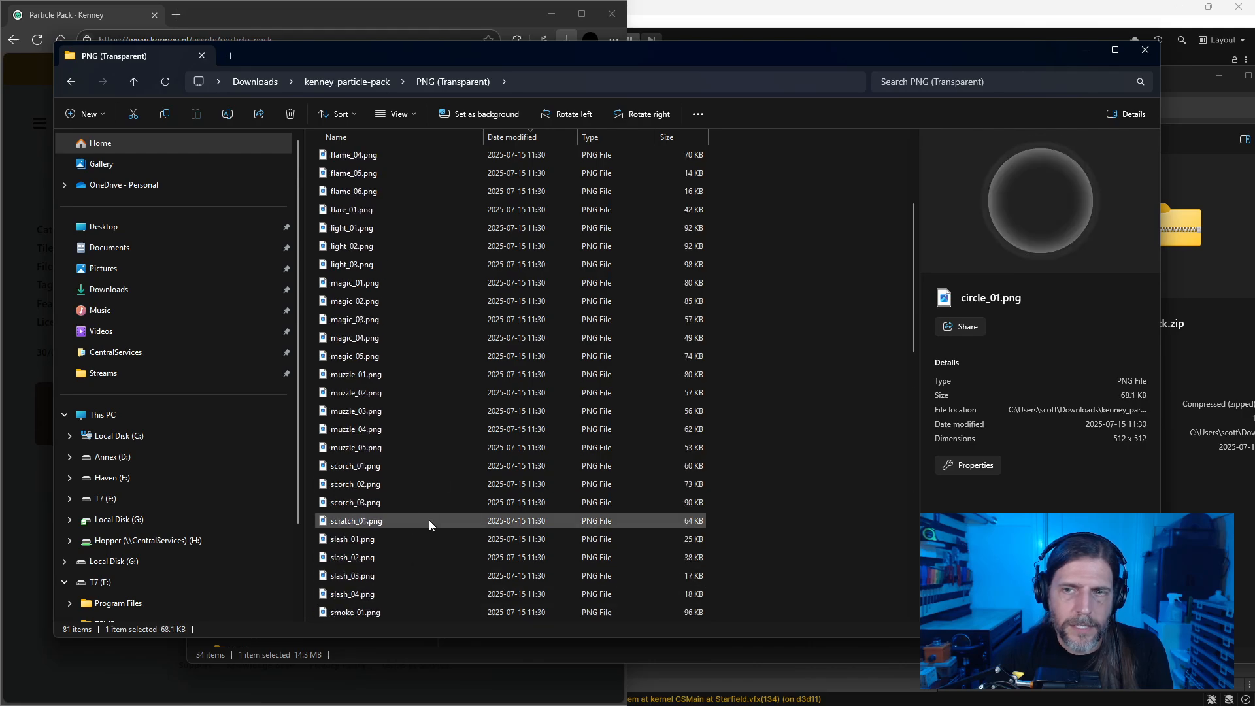
Step: Switch back to Unity and place the circle_05 and star_02 particle images in the project's Textures folder
left_click_drag(488, 48, 0, 39)
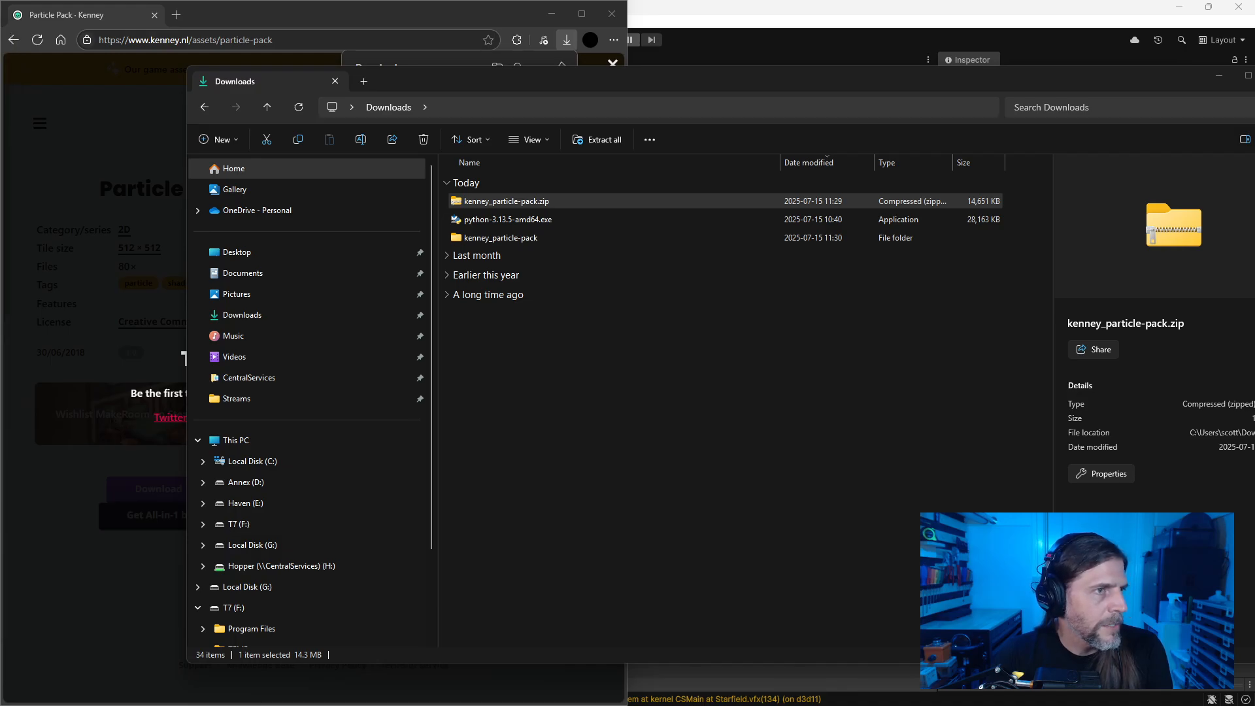
left_click_drag(1114, 83, 5, 667)
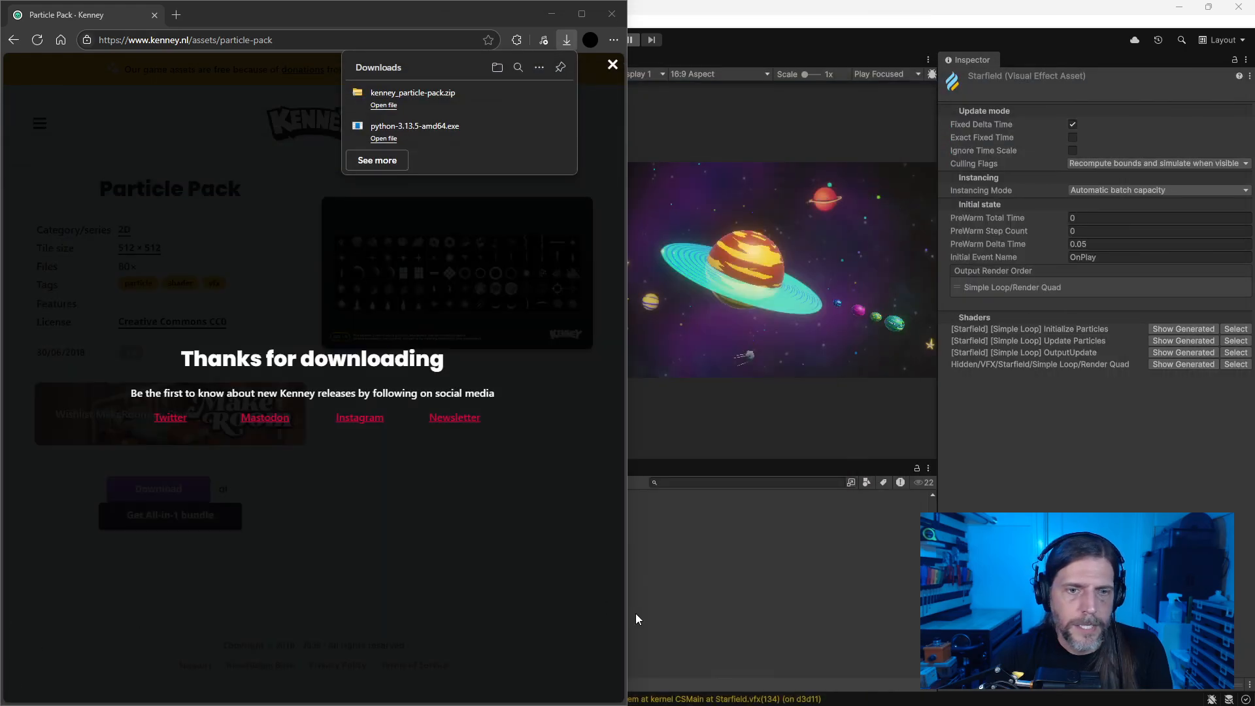
left_click(616, 3)
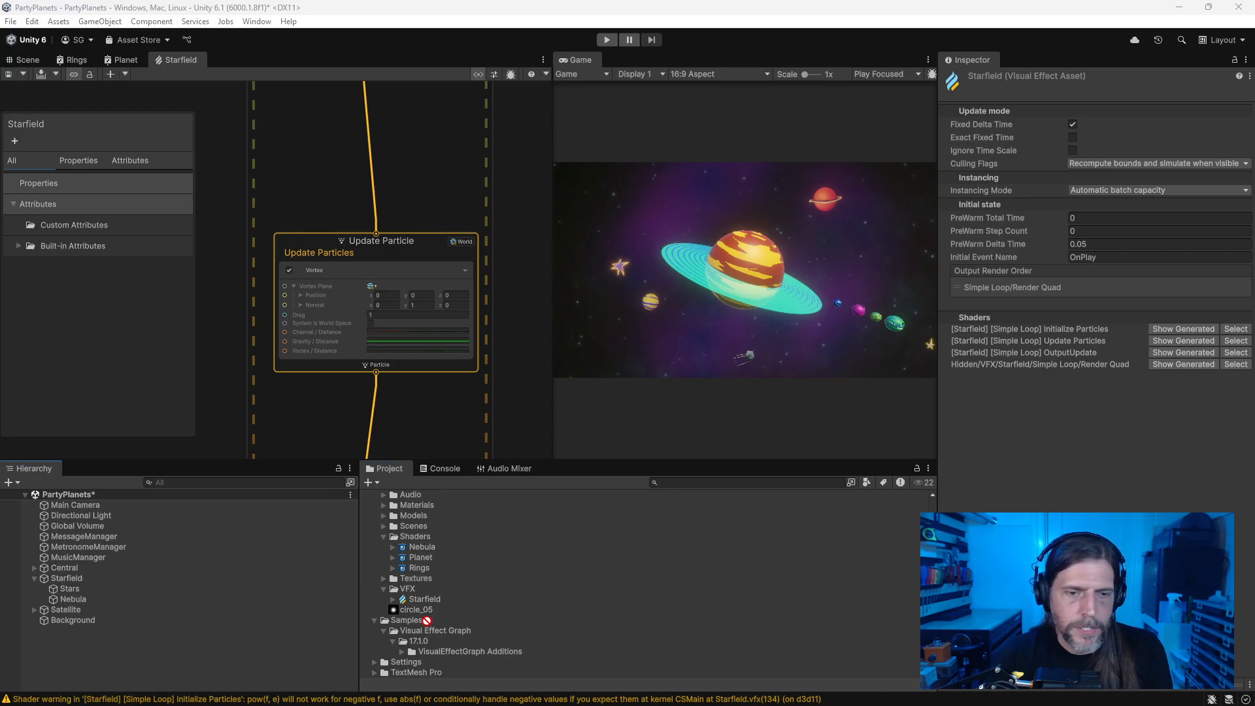
mouse_move(431, 605)
left_mouse_down()
mouse_move(460, 605)
mouse_move(425, 599)
mouse_move(408, 483)
mouse_move(425, 635)
mouse_move(410, 622)
left_mouse_up()
scroll(675, 630, "down", 3)
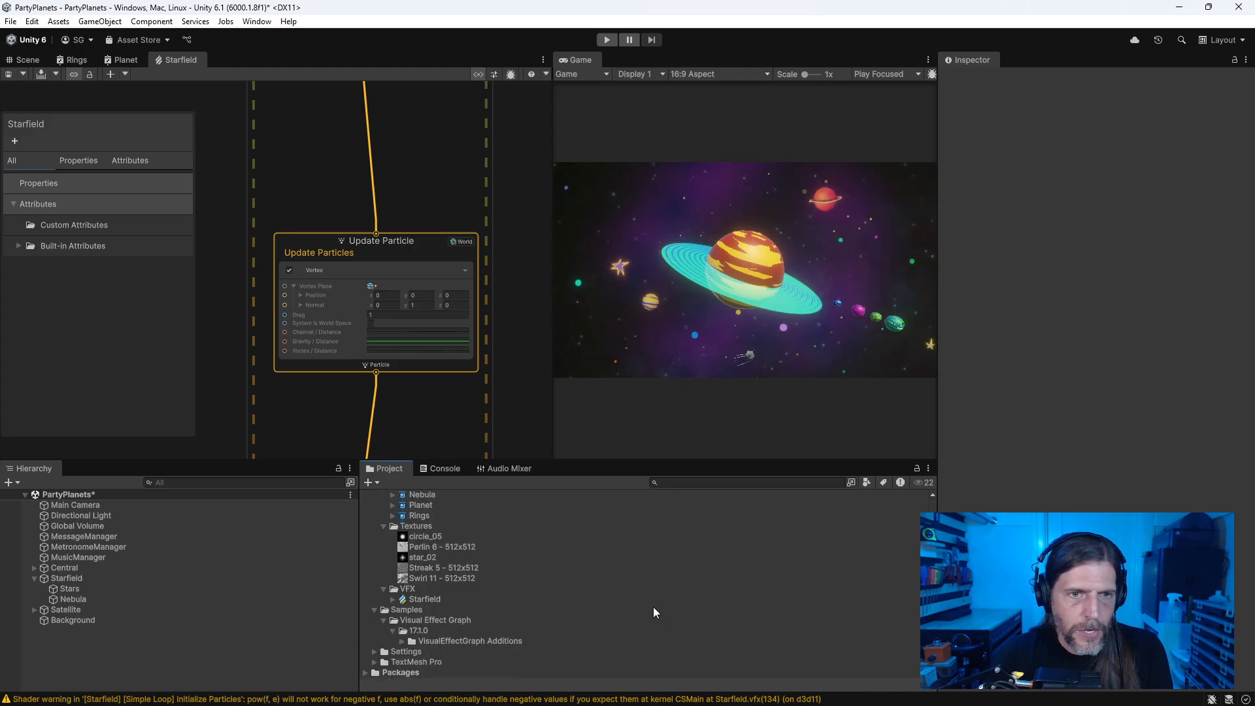
Step: Assign the star_02 texture as the main texture of the Output Particle quad
middle_click_drag(521, 404, 534, 75)
middle_click_drag(545, 343, 519, 315)
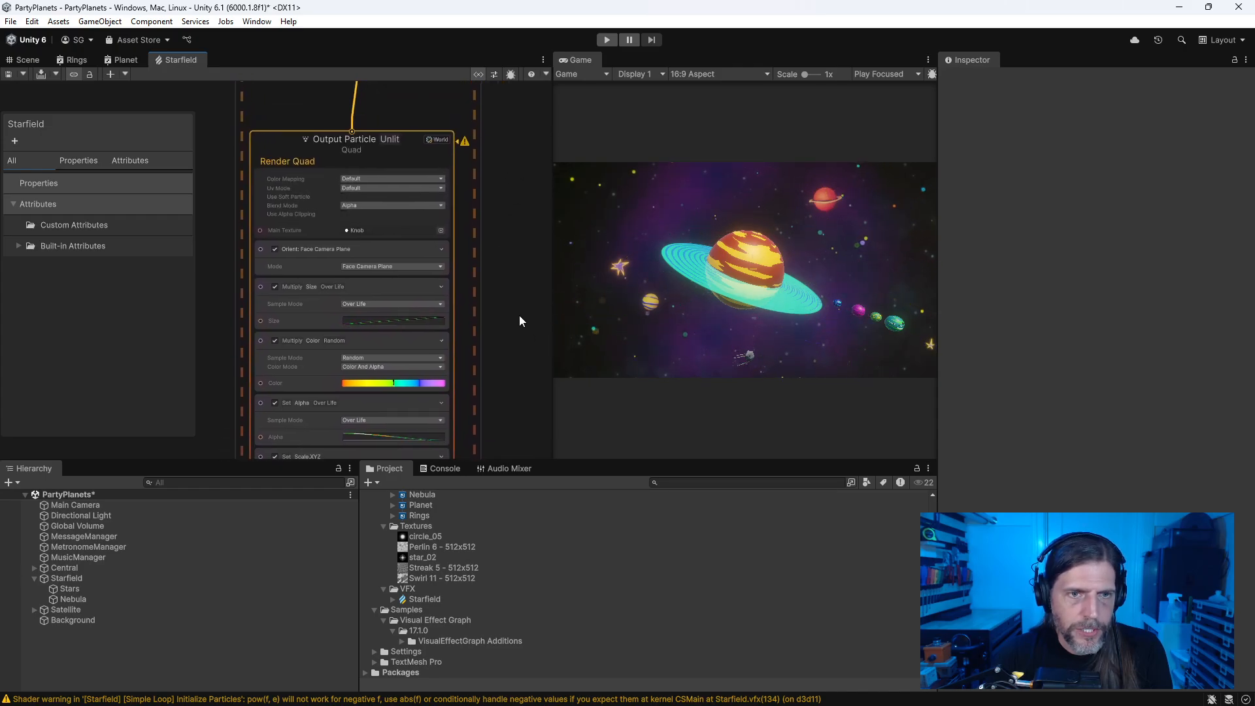
left_click_drag(421, 559, 359, 230)
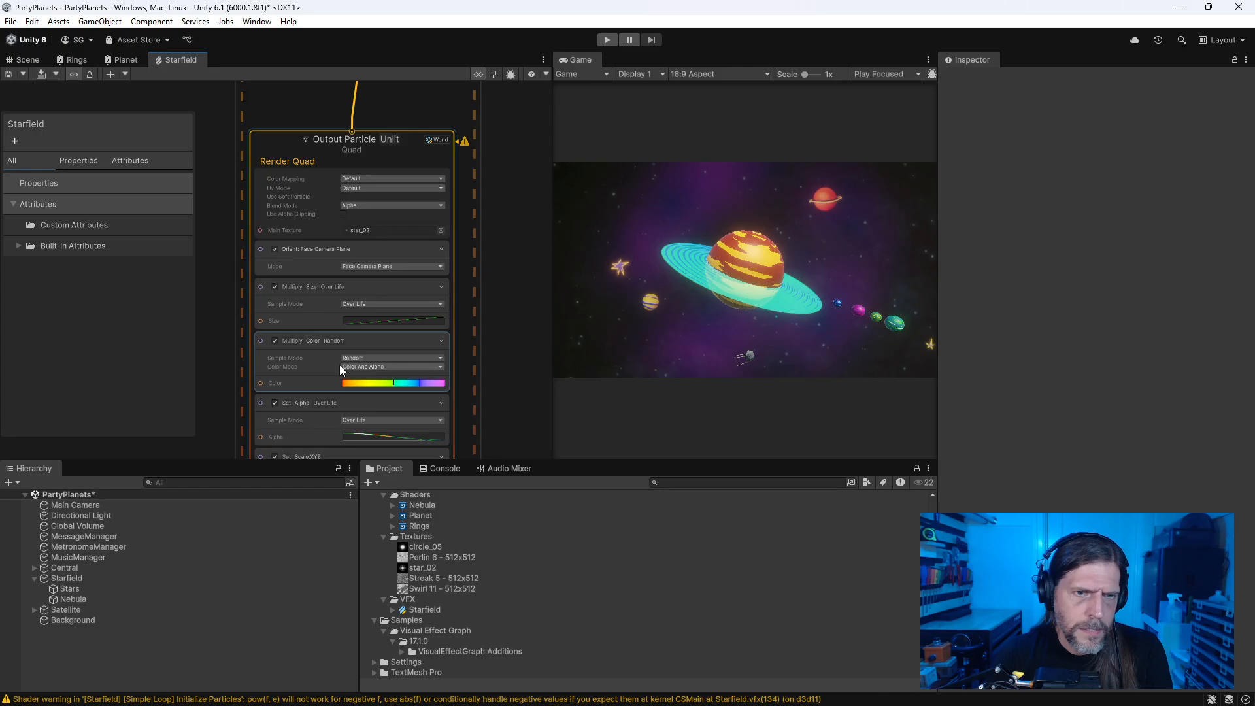
Step: Set the particle scale in the Output Particle's Set Scale.XYZ block to 5 on X, Y and Z
middle_click_drag(229, 351, 237, 273)
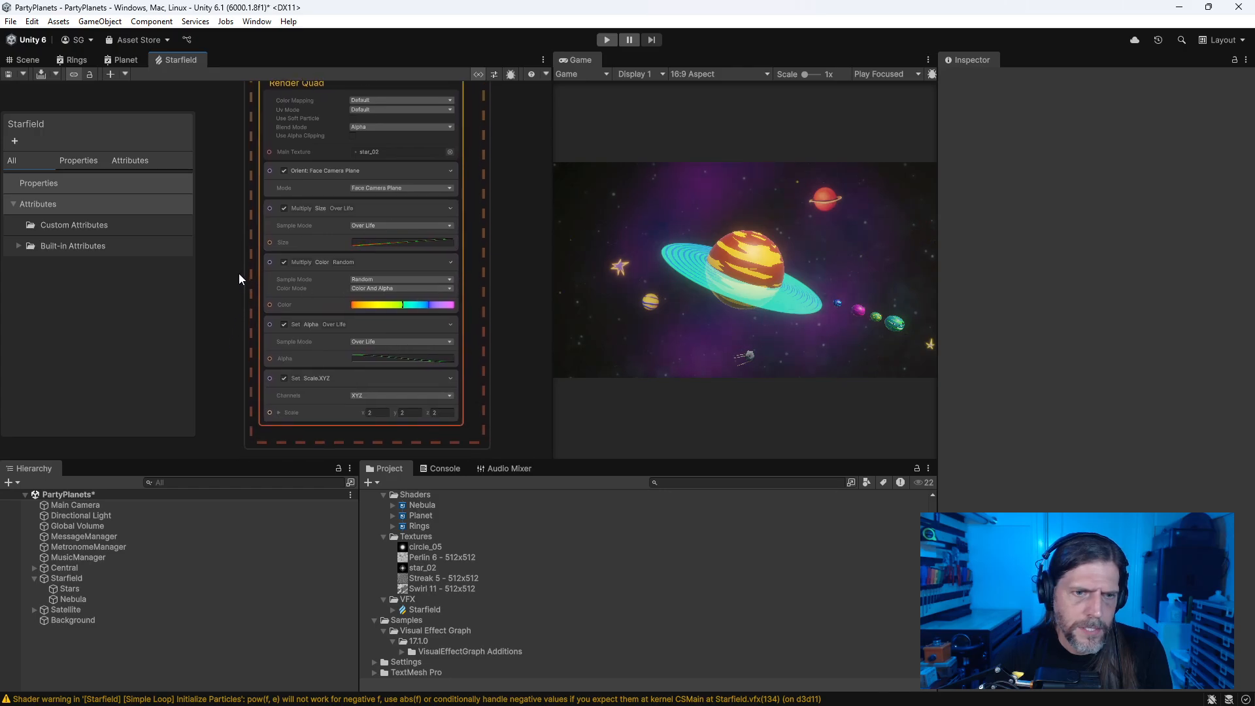
left_click(387, 413)
type("5")
key("Tab")
type("5")
key("Tab")
type("5")
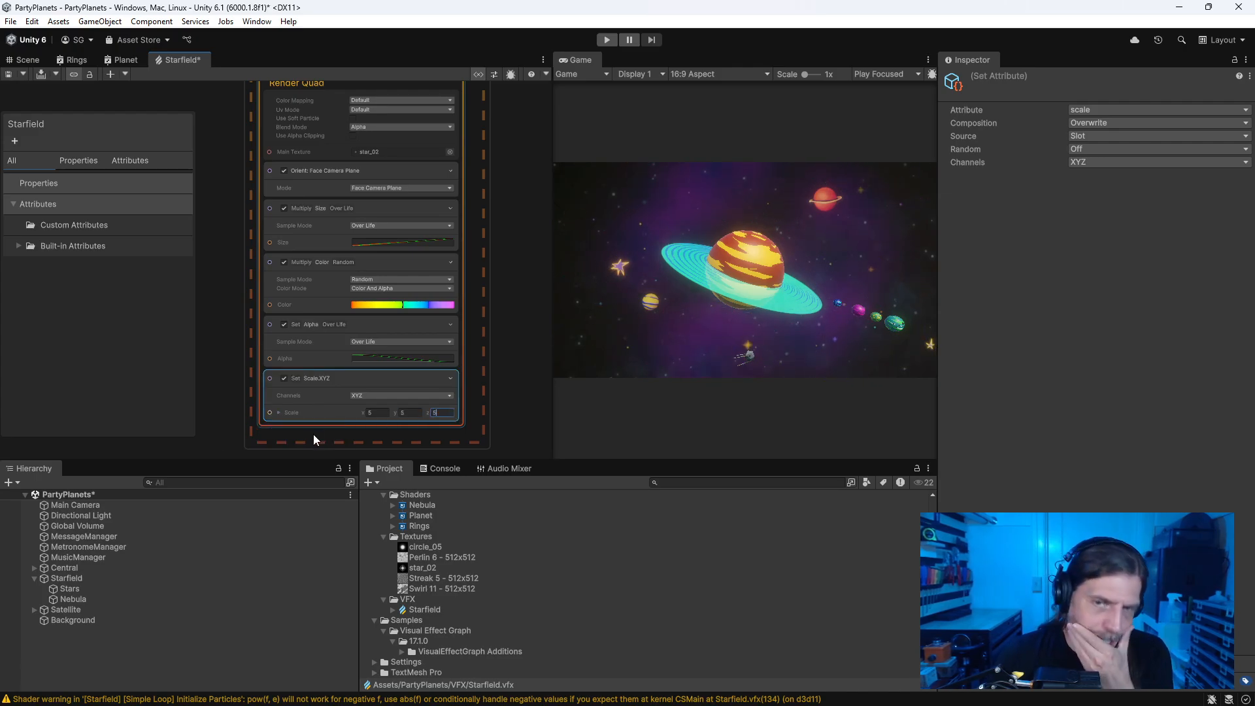
middle_click_drag(235, 347, 281, 298)
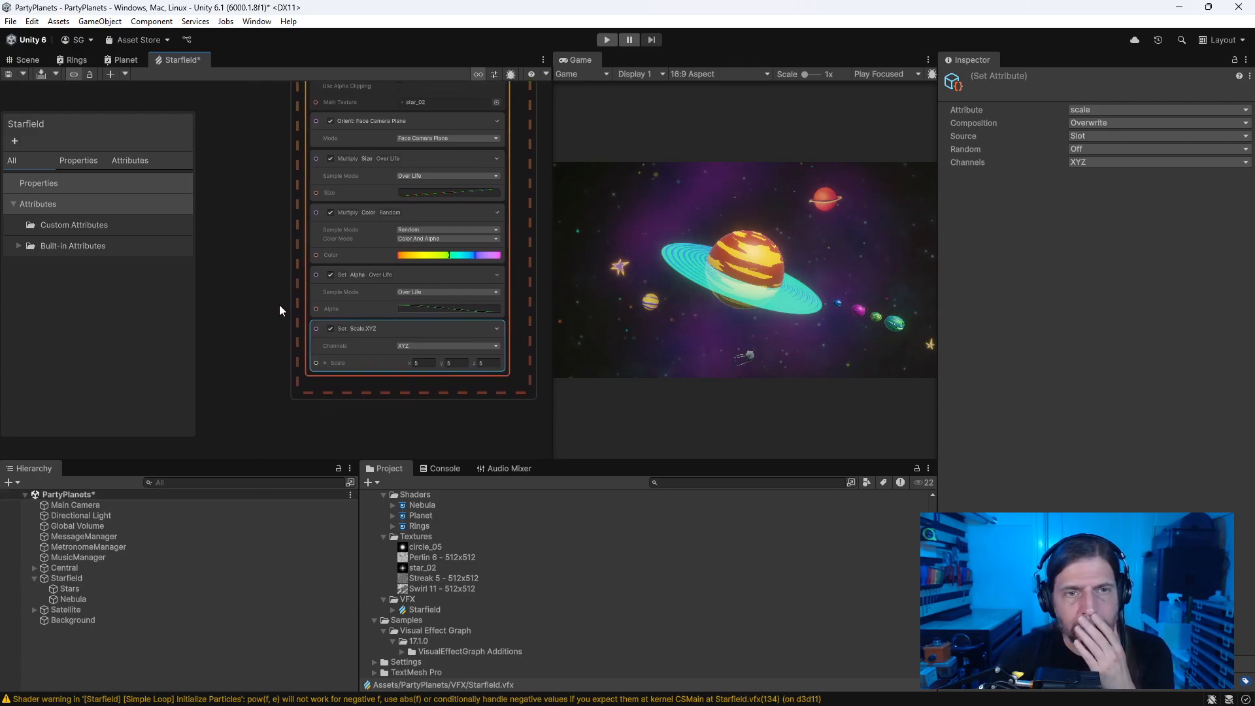
left_click(424, 211)
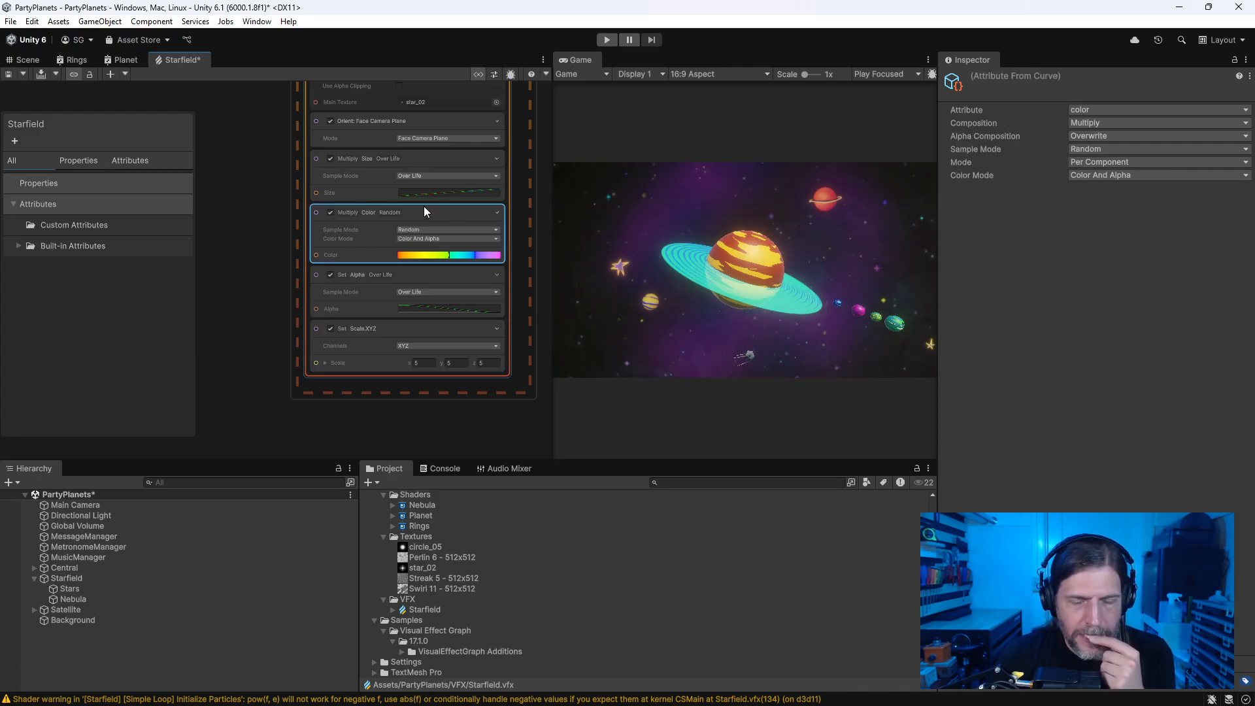
right_click(219, 317)
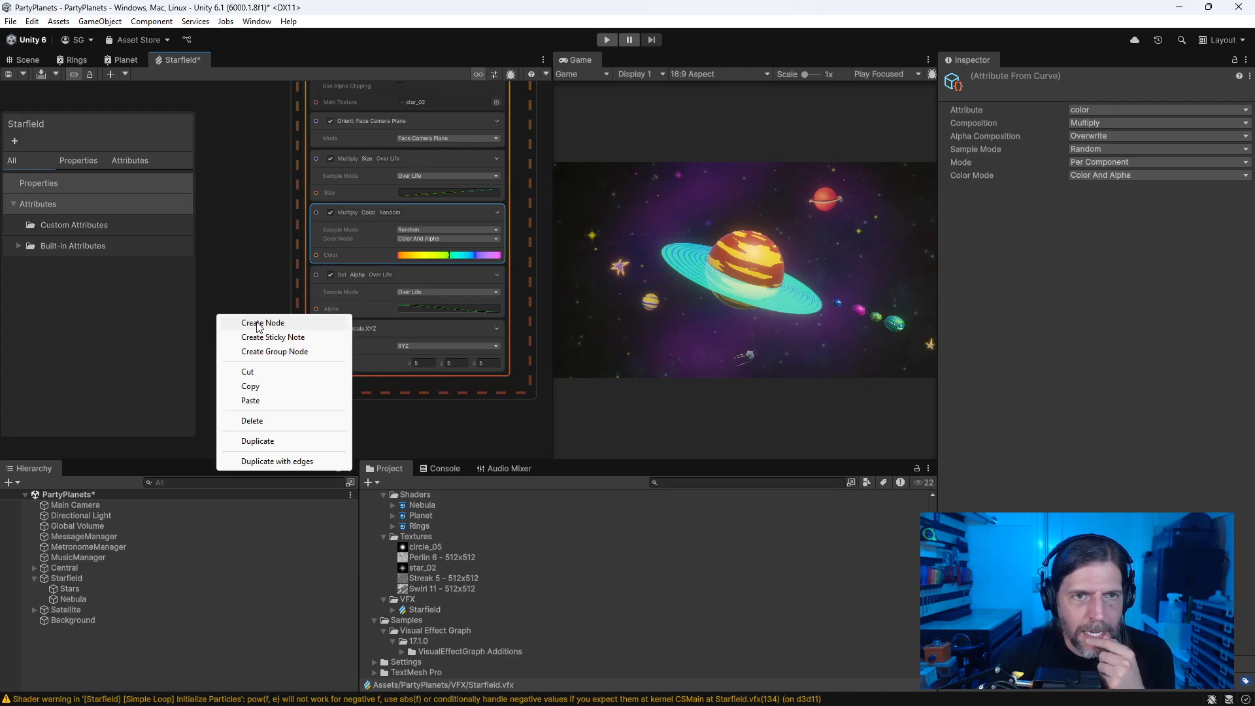
left_click(258, 323)
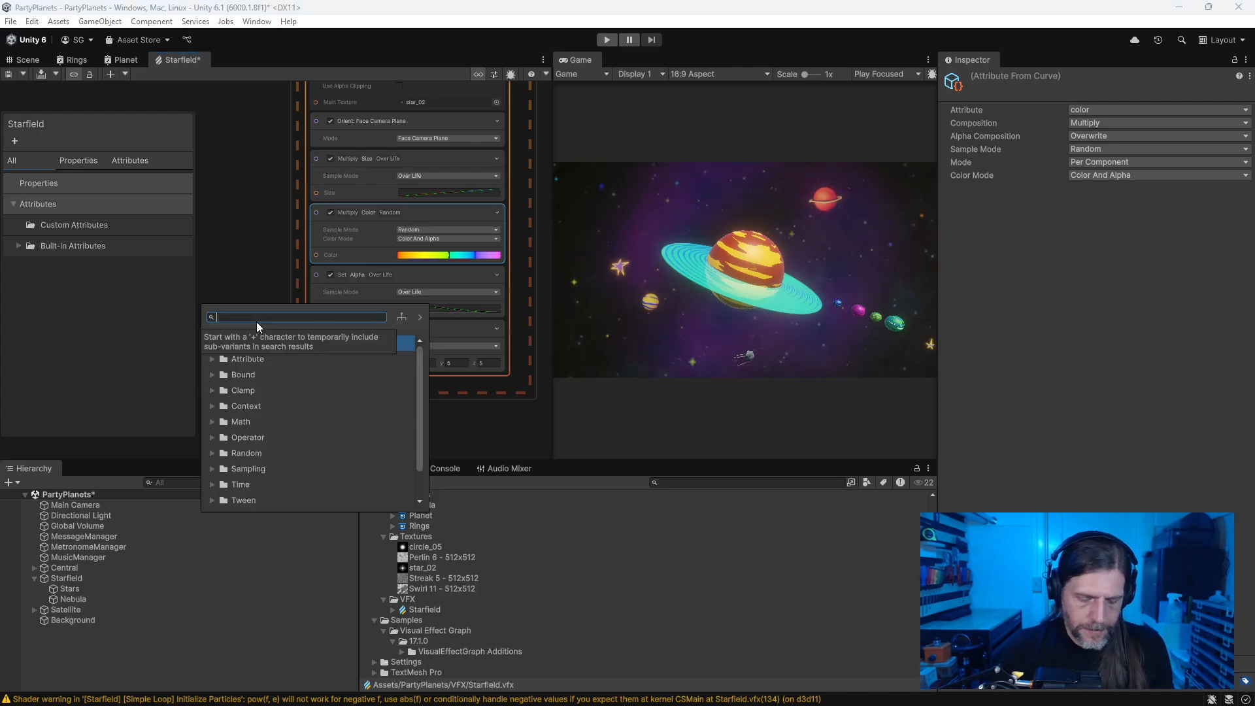
type("mult")
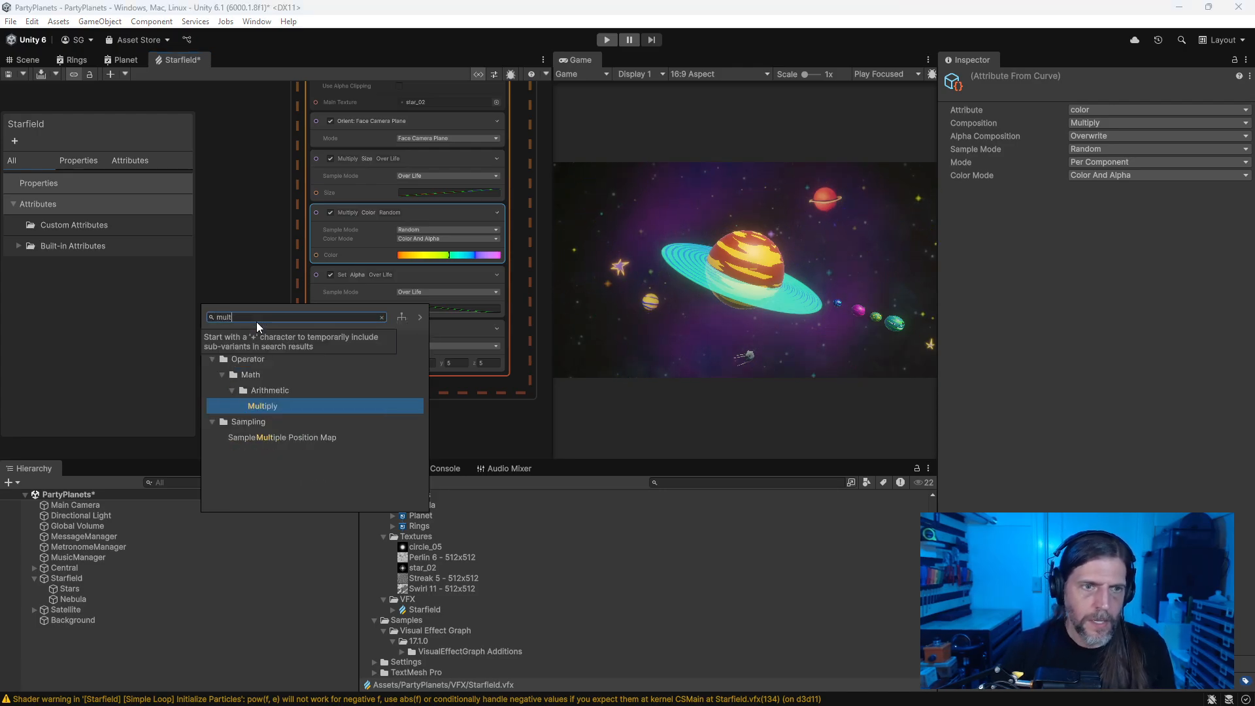
key("Escape")
left_click(422, 282)
key("space")
type("multi")
key("Escape")
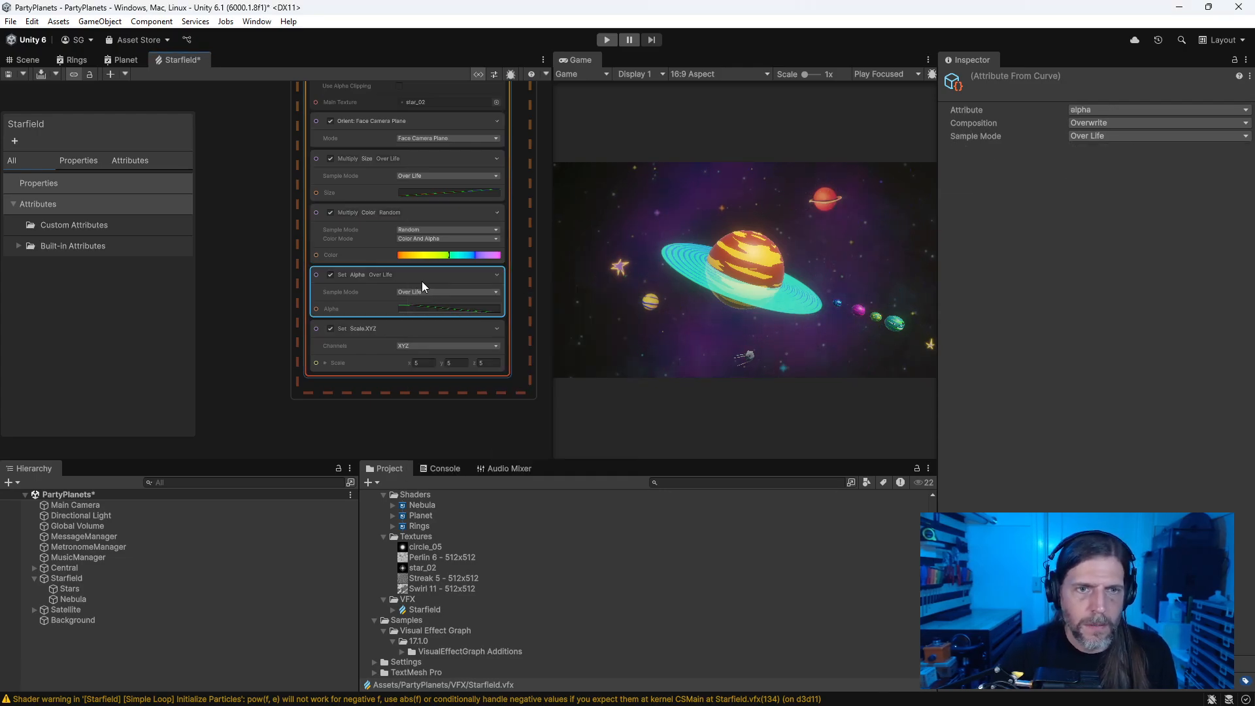
Step: Add a Set Color block above Set Alpha Over Life in the particle output and switch its composition to Multiply
key("space")
type("colo")
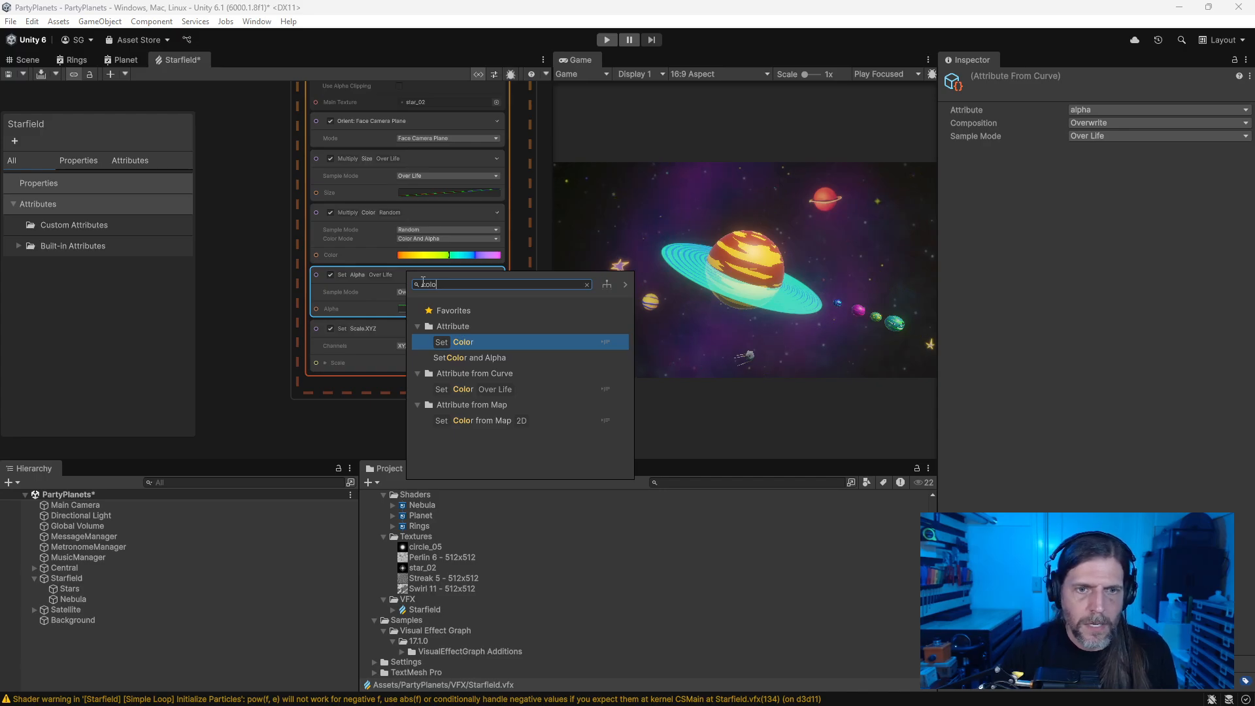
key("Return")
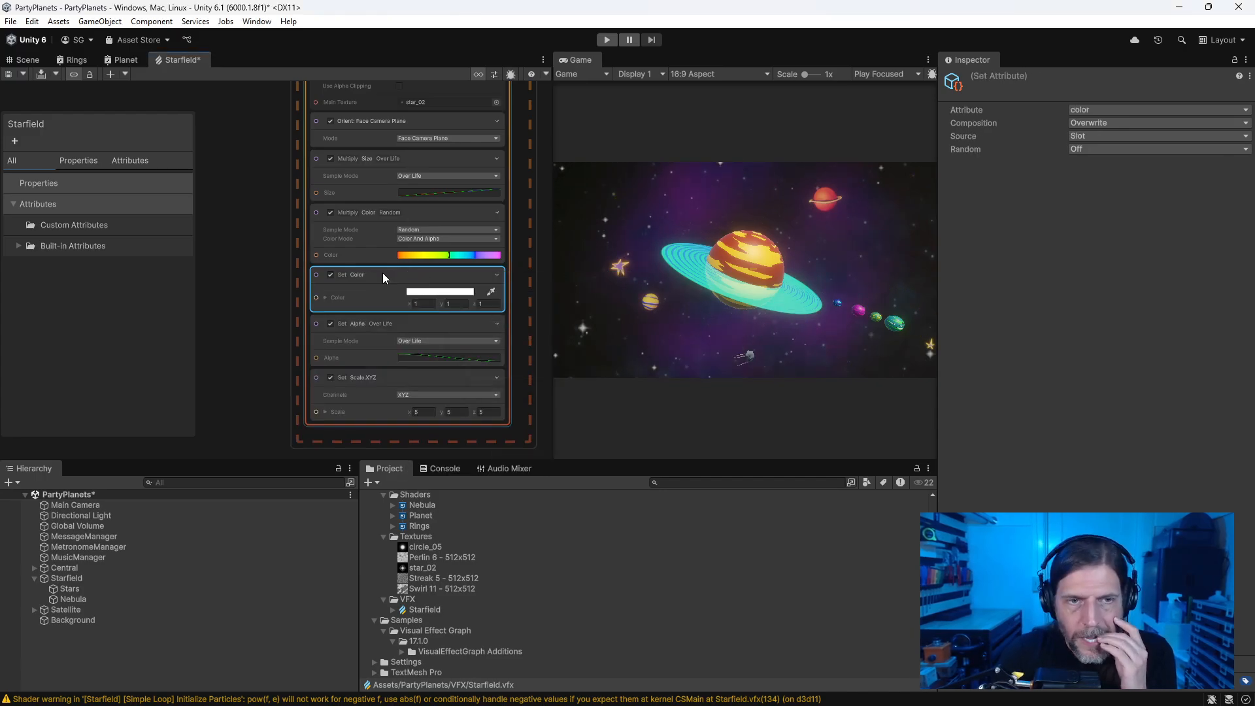
left_click(1087, 123)
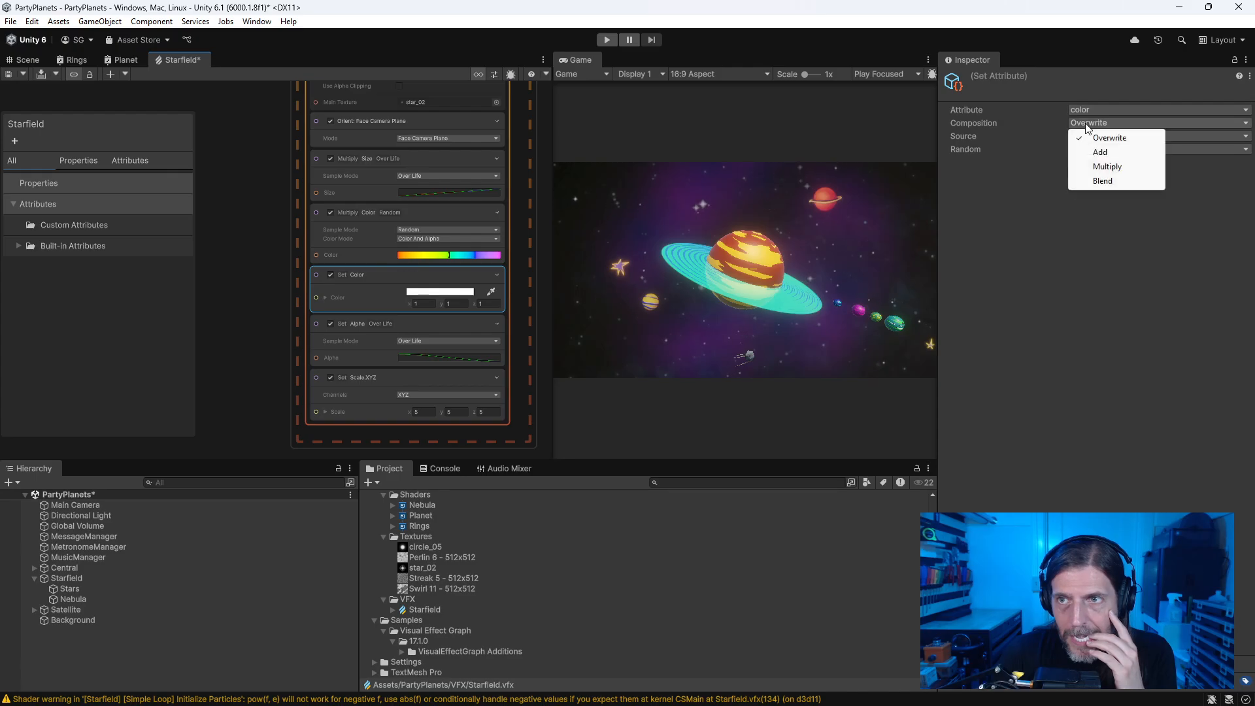
left_click(1106, 166)
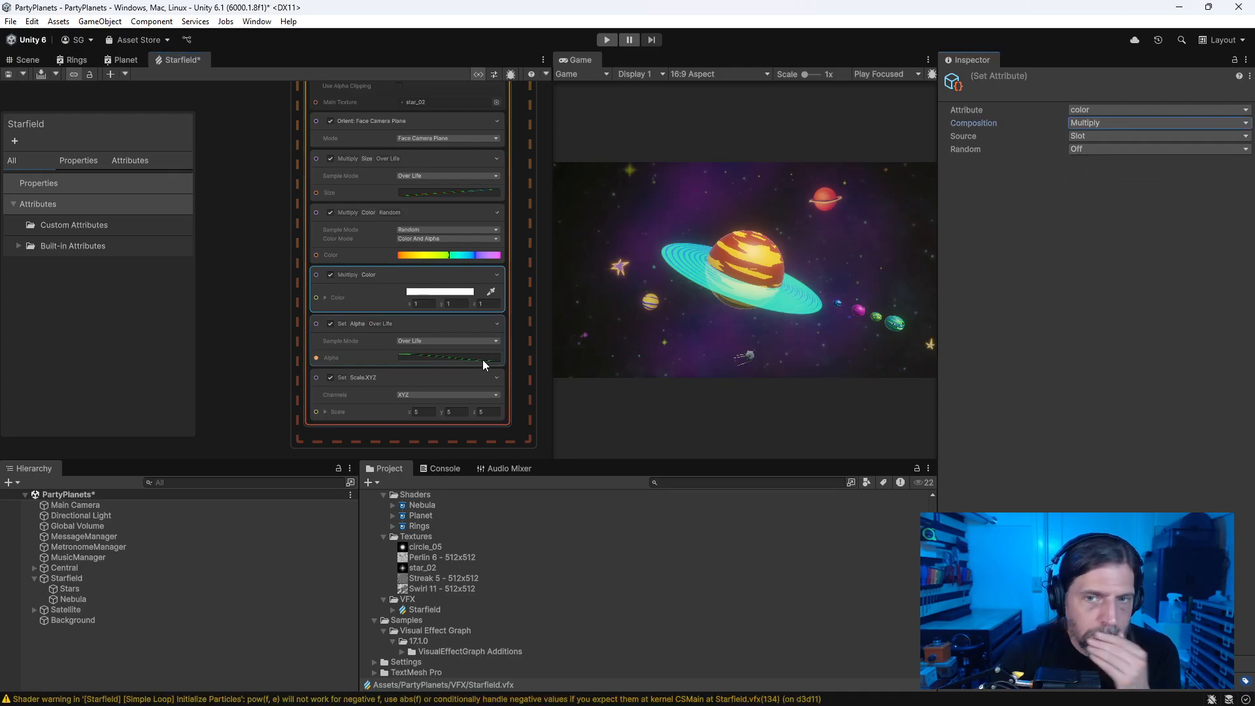
Step: Set the new Multiply Color block's X, Y and Z values to 2
left_click(423, 304)
type("2")
key("Tab")
type("2")
key("Tab")
type("2")
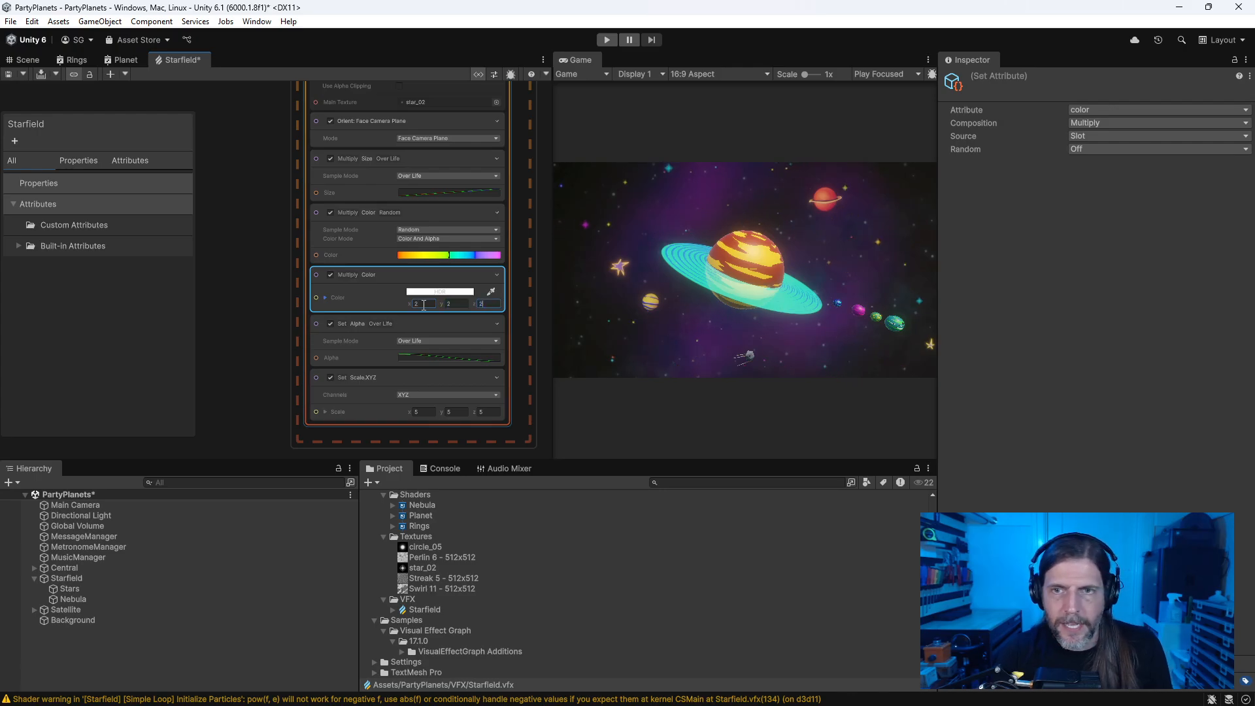
Step: Raise all three Multiply Color values to 5 to brighten the star particles
left_click(423, 304)
type("5")
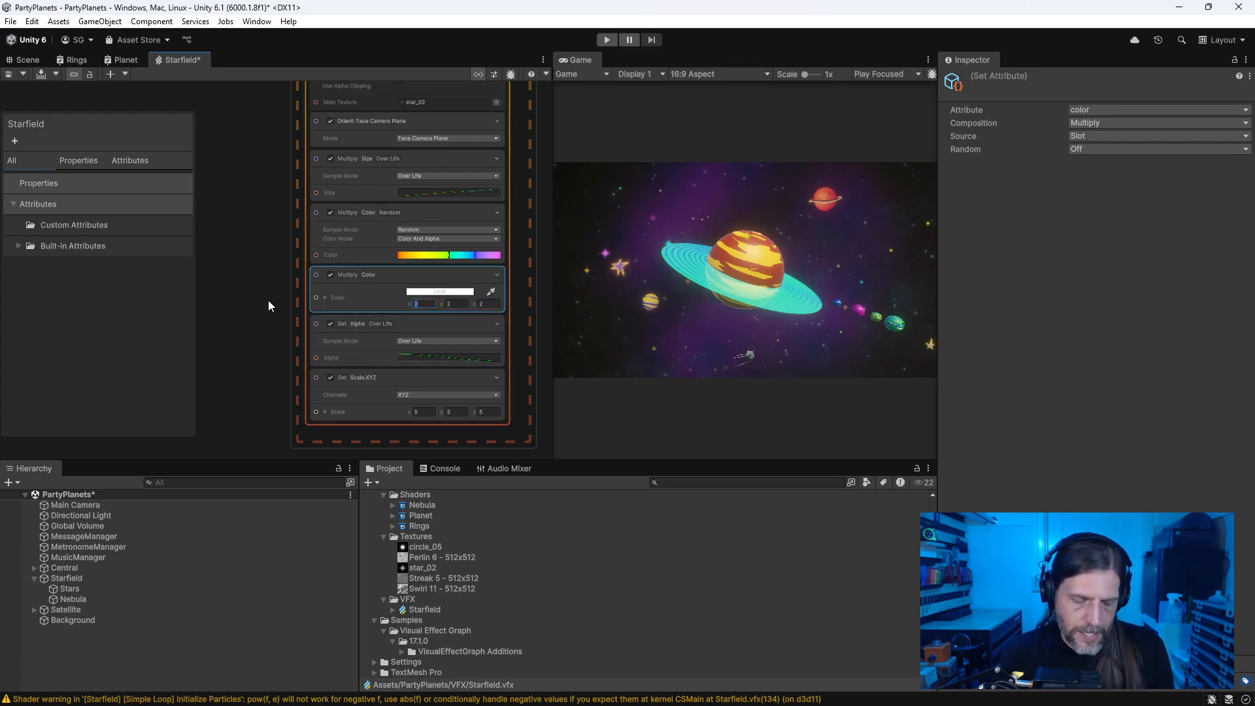
key("Tab")
type("5")
key("Tab")
type("5")
key("Tab")
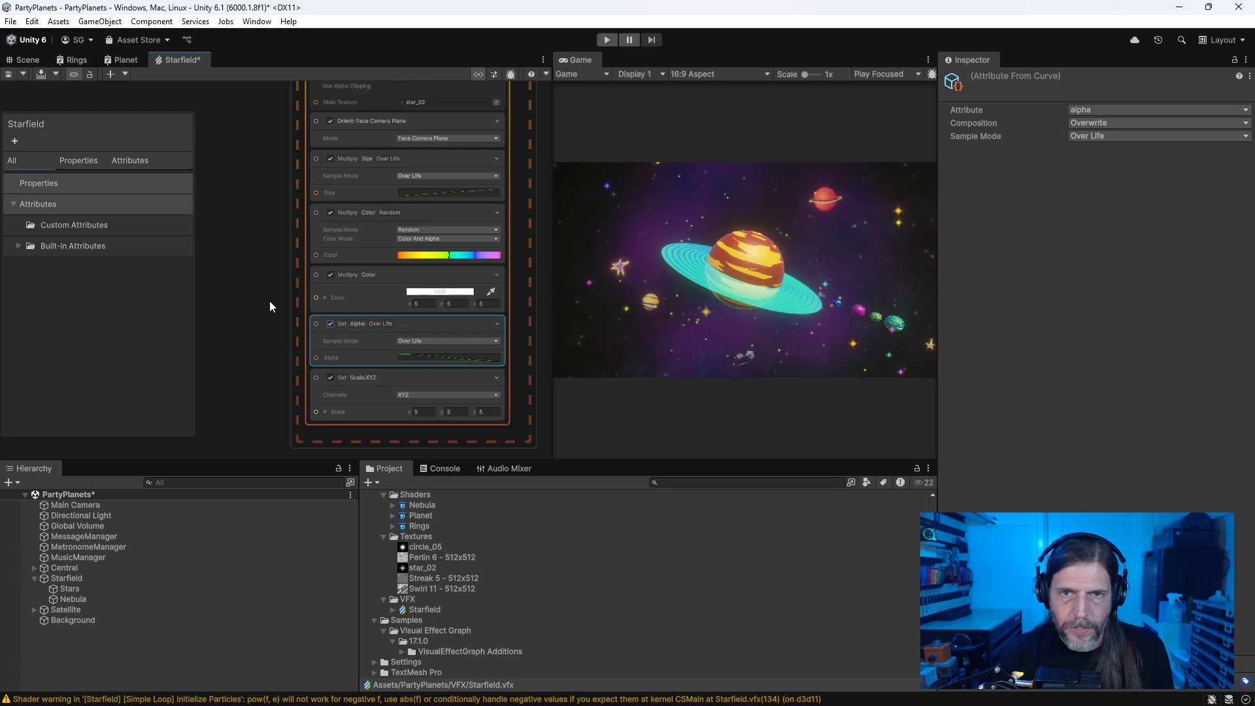
Step: Lower all three Multiply Color values to 4
left_click(419, 304)
type("4")
key("Tab")
type("4")
key("Tab")
type("4")
key("Tab")
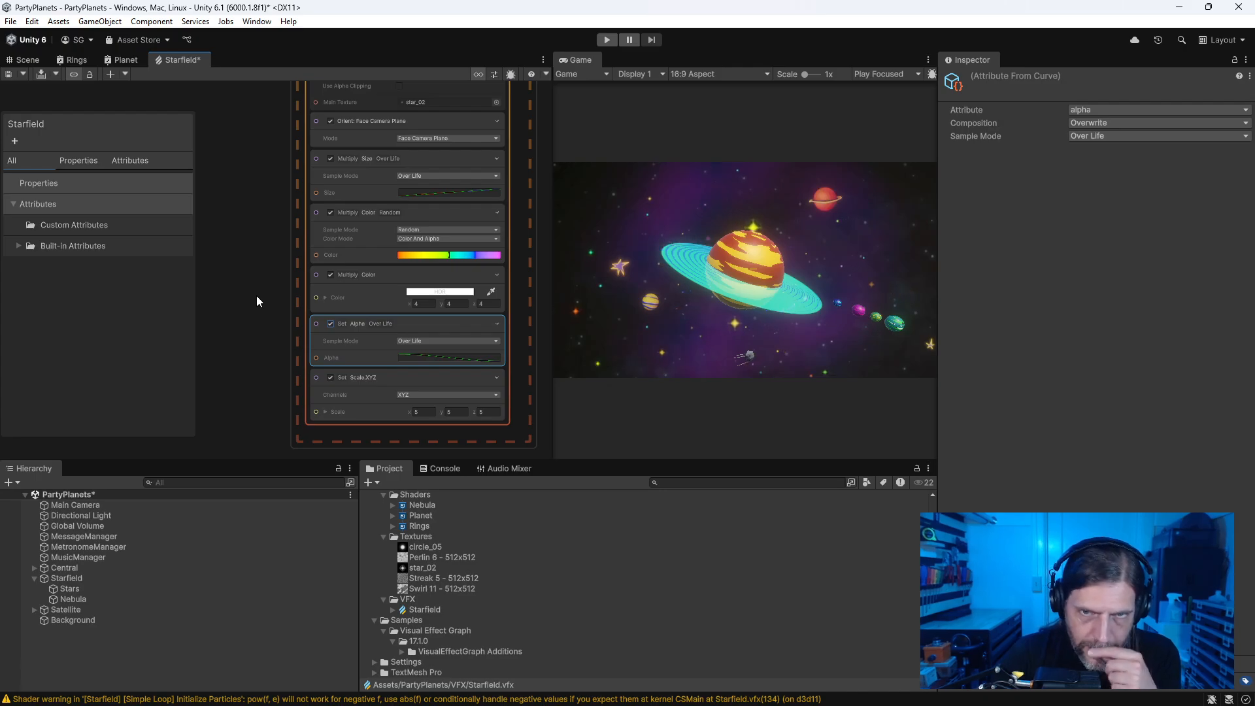
Step: Replace the Output Particle's main texture with circle_05
middle_click_drag(289, 312, 260, 411)
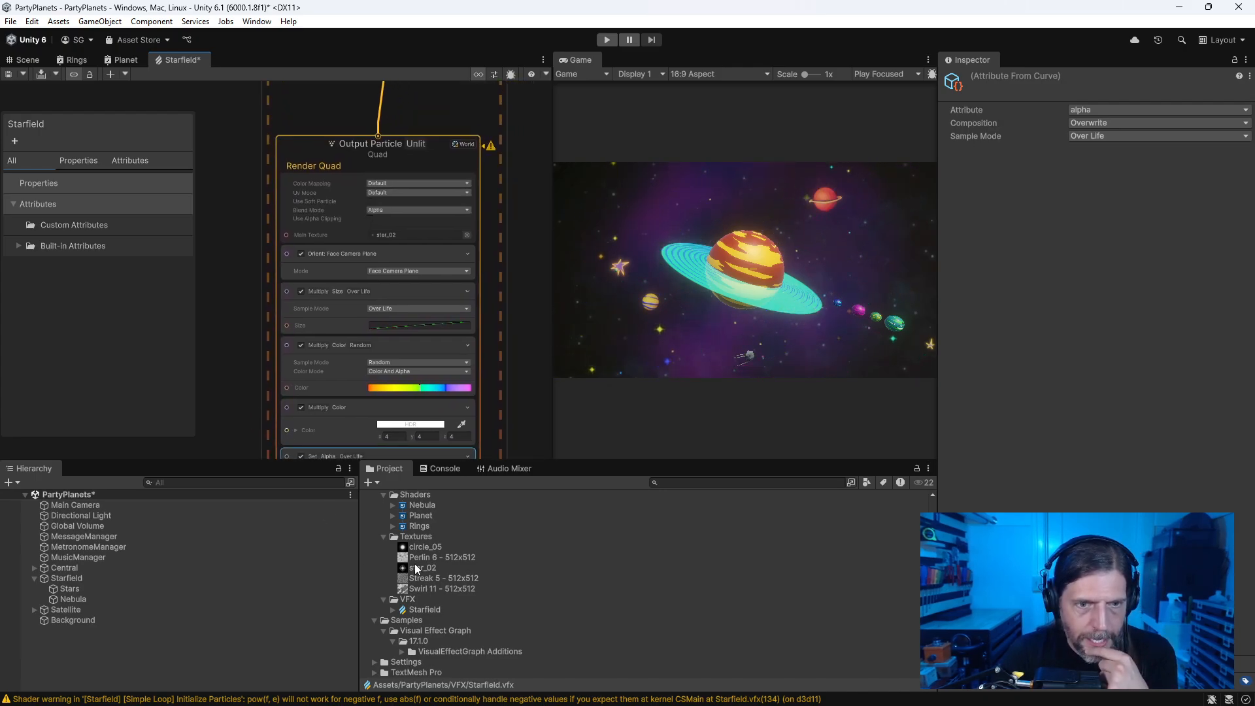
left_click_drag(438, 548, 408, 236)
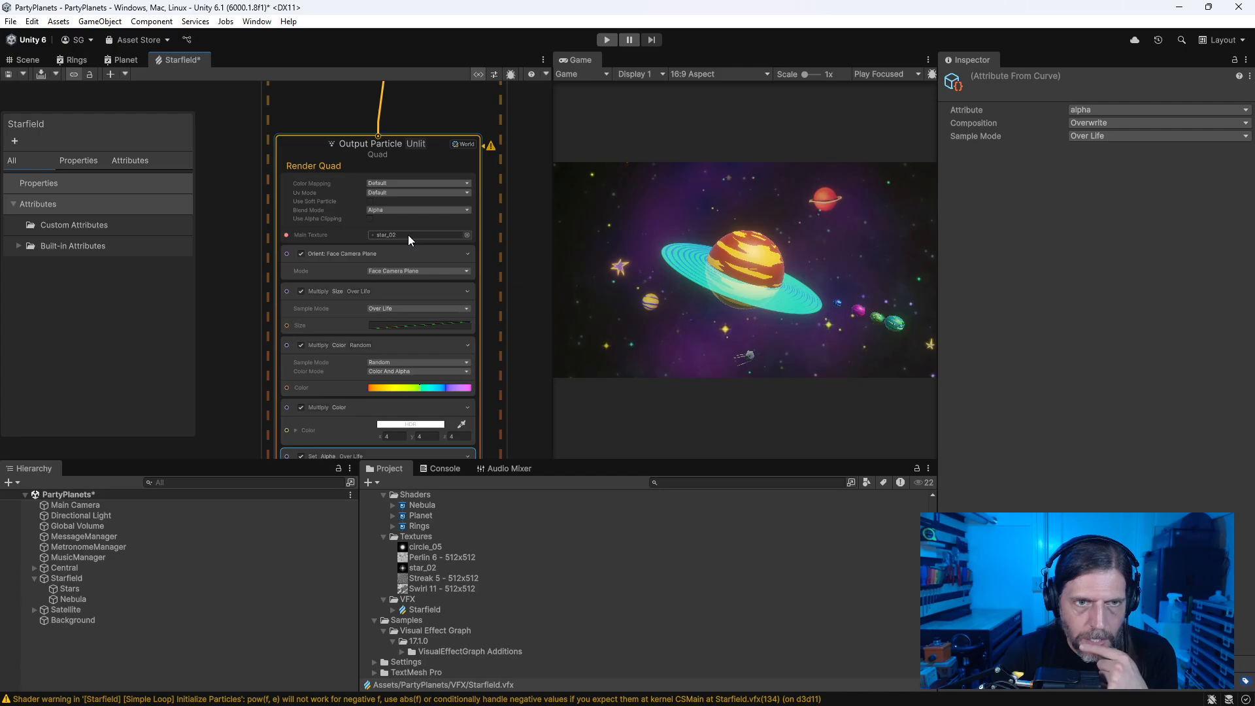
left_click_drag(424, 546, 390, 234)
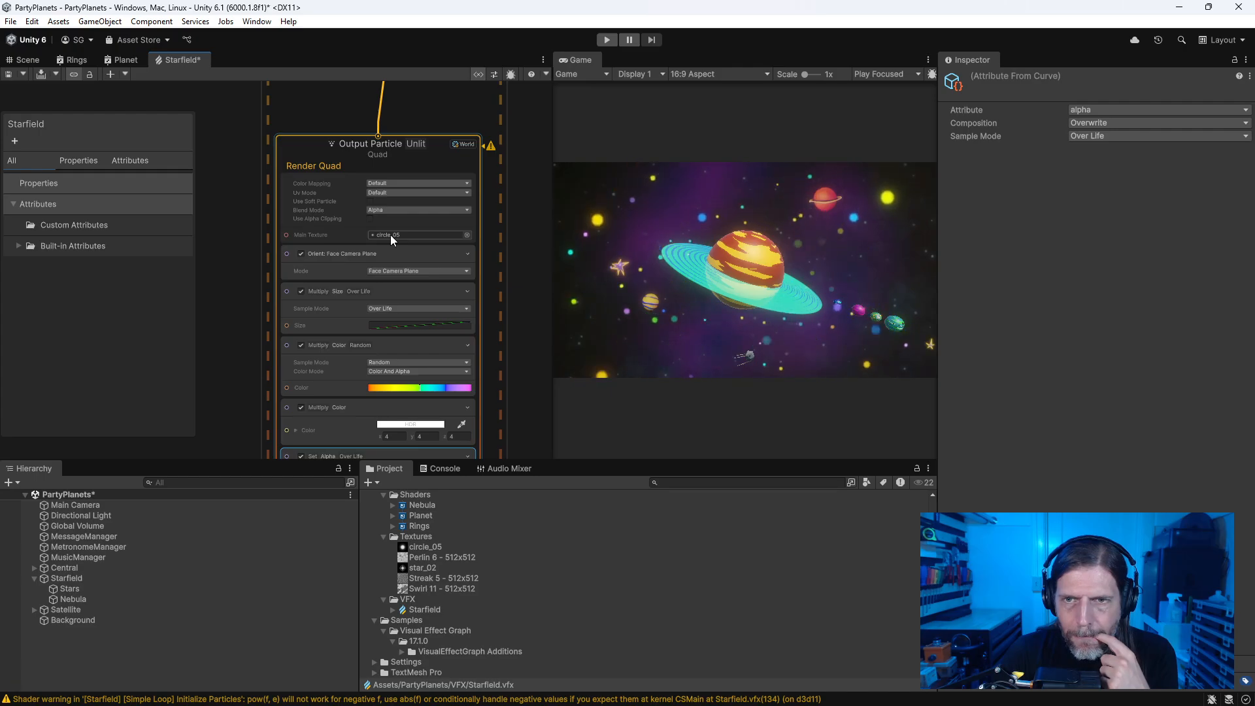
Step: Reduce the Multiply Color X, Y and Z values to 2 for the circle particles
left_click(390, 437)
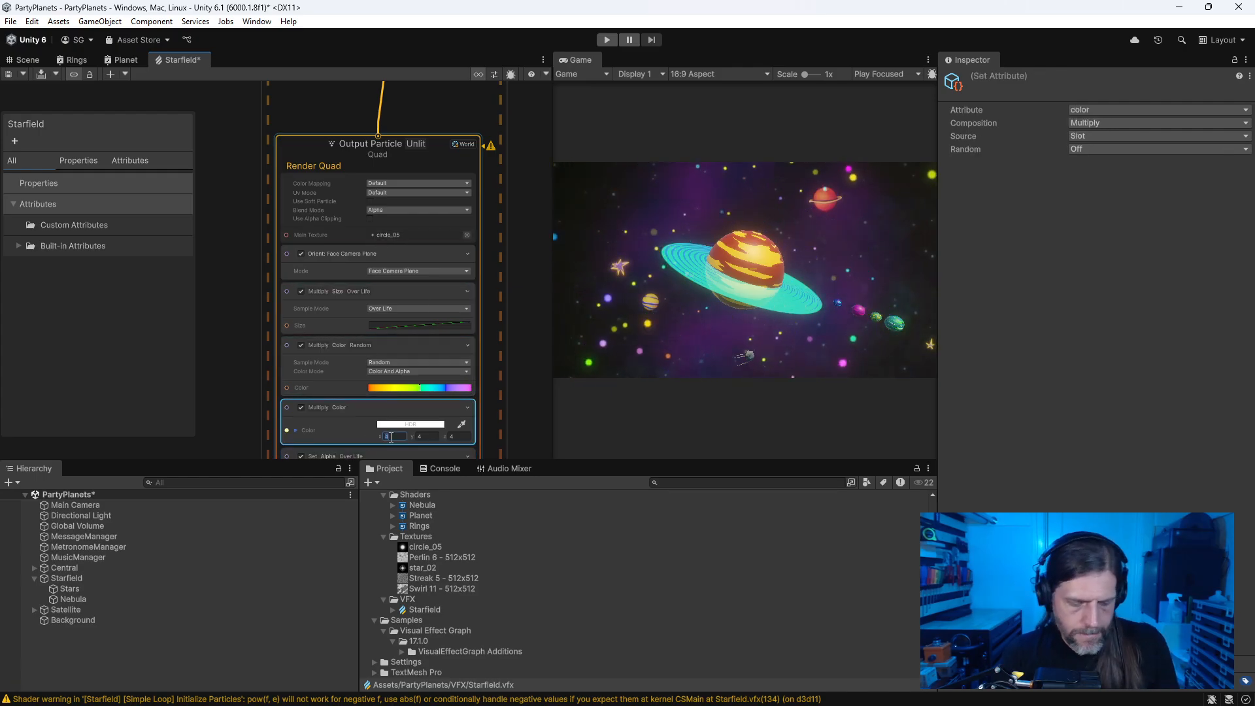
type("2")
key("Tab")
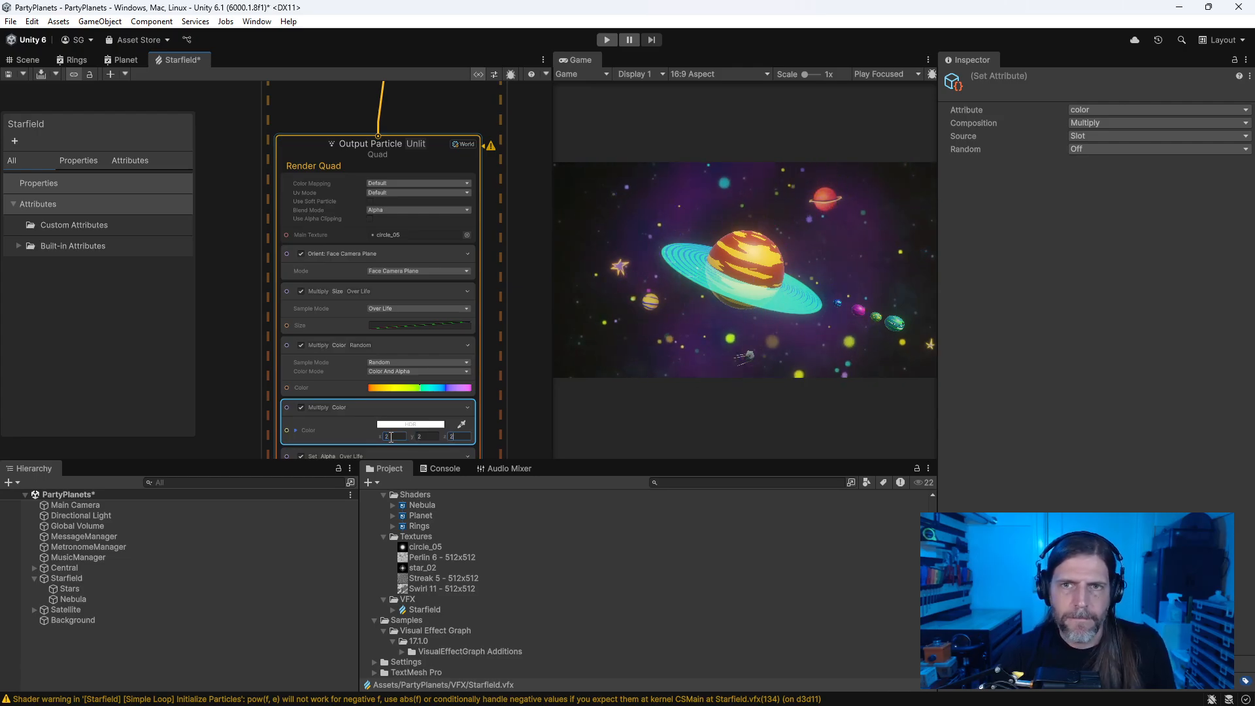
Step: Set the Multiply Color values to 1 on X, Y and Z
left_click_drag(390, 437, 357, 437)
type("1")
key("Tab")
type("1")
key("Tab")
type("1")
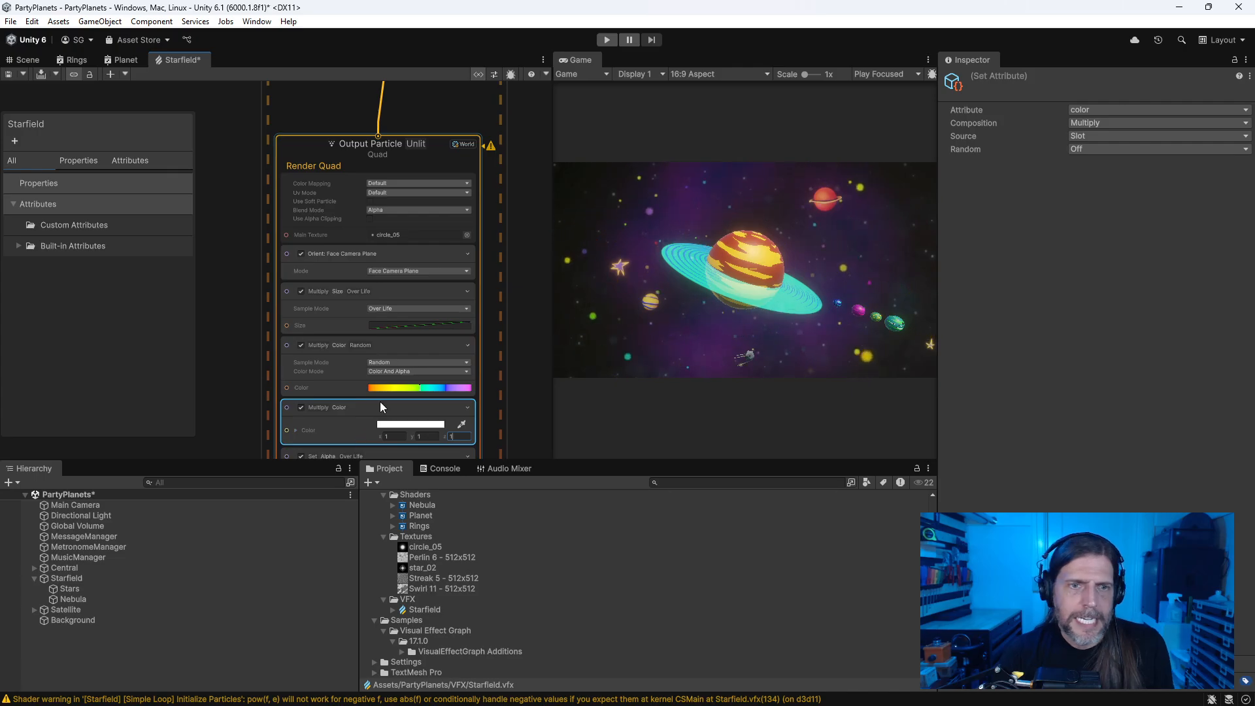
Step: Increase the Multiply Color values to 5 on all three channels
middle_click_drag(285, 418, 282, 316)
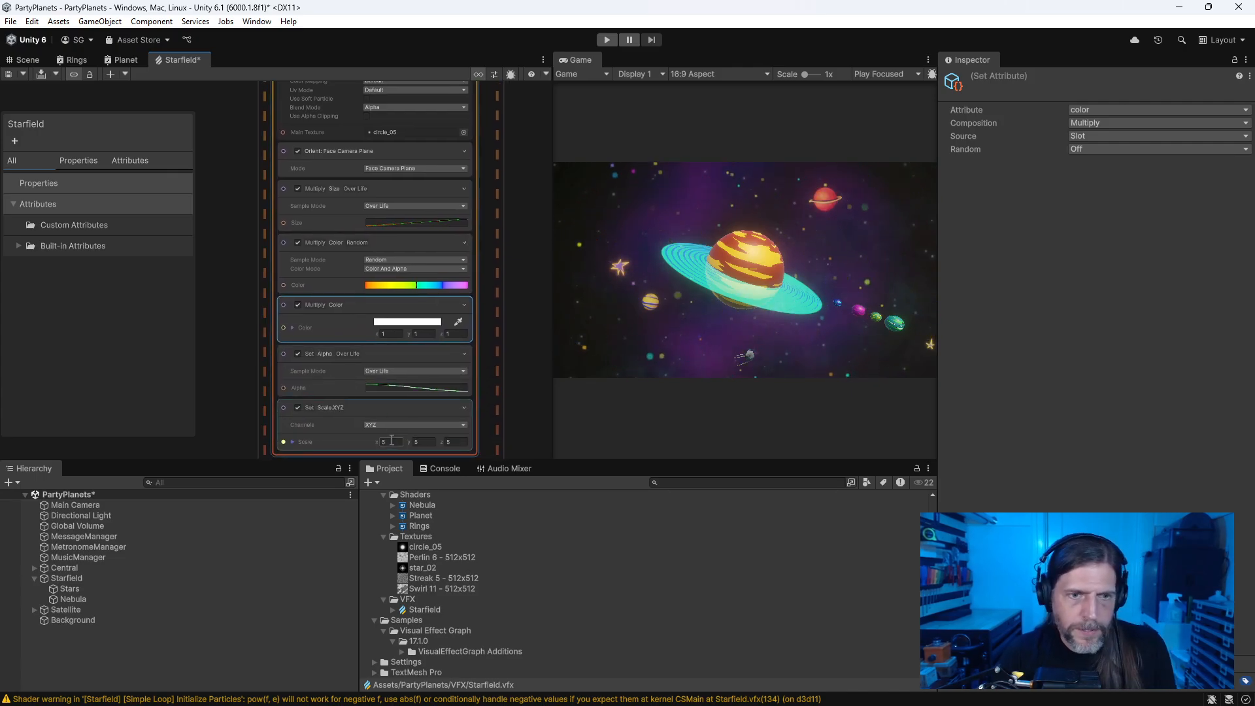
left_click(389, 333)
type("5")
key("Tab")
type("5")
key("Tab")
type("5")
Step: Set the Set Scale.XYZ block's X, Y and Z values to 2 to shrink the particles
left_click(390, 441)
type("2")
key("Tab")
type("2")
key("Tab")
type("2")
left_click(382, 441)
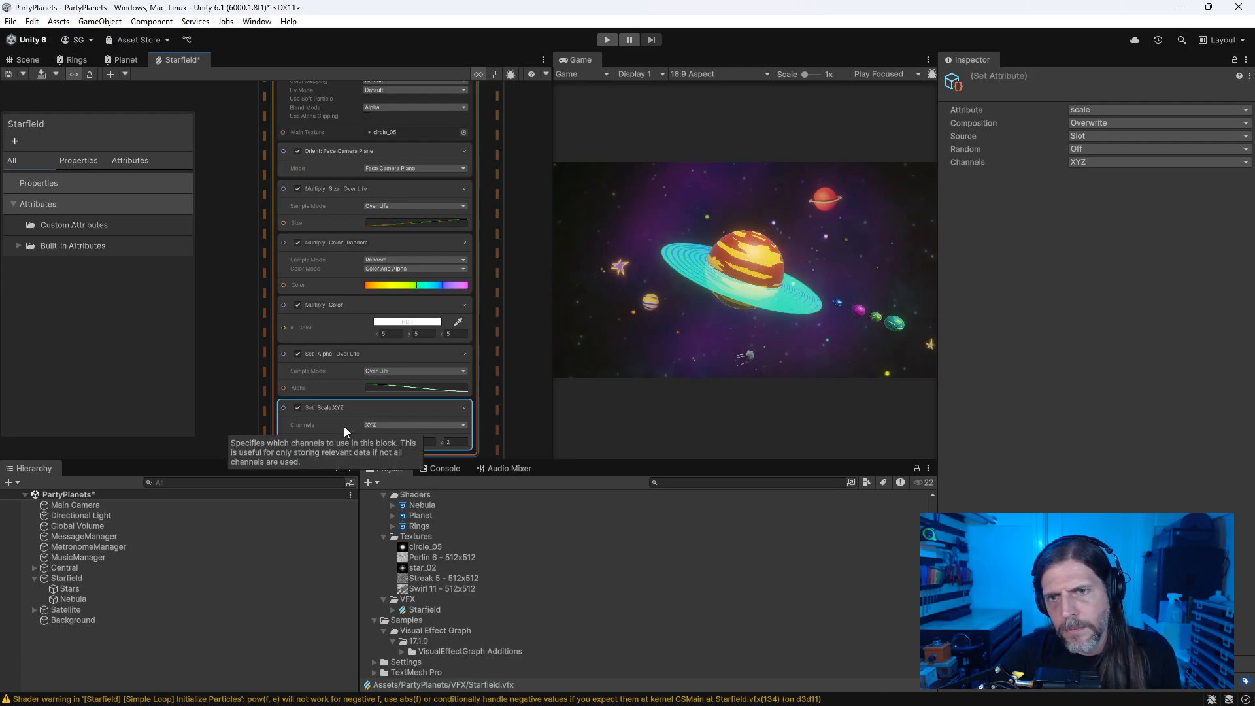
Step: Set all three Multiply Color values to 10 and save the Starfield graph
left_click(383, 334)
type("10")
key("Tab")
type("10")
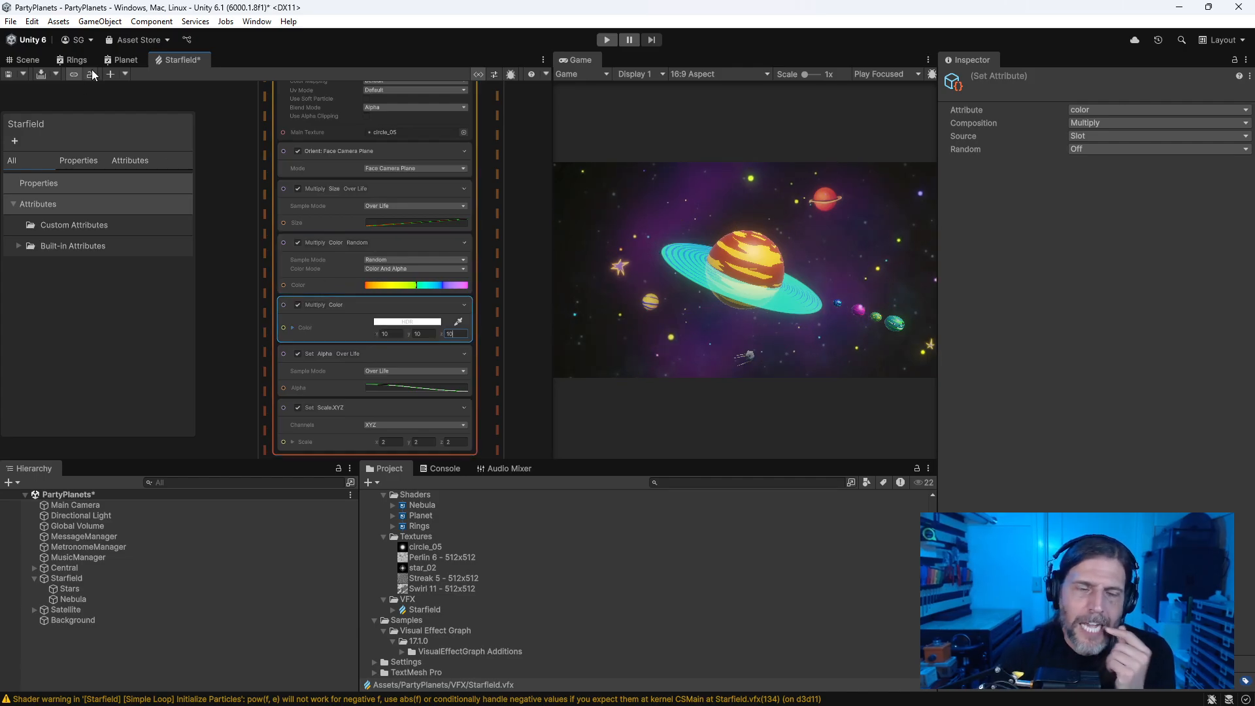
left_click(8, 75)
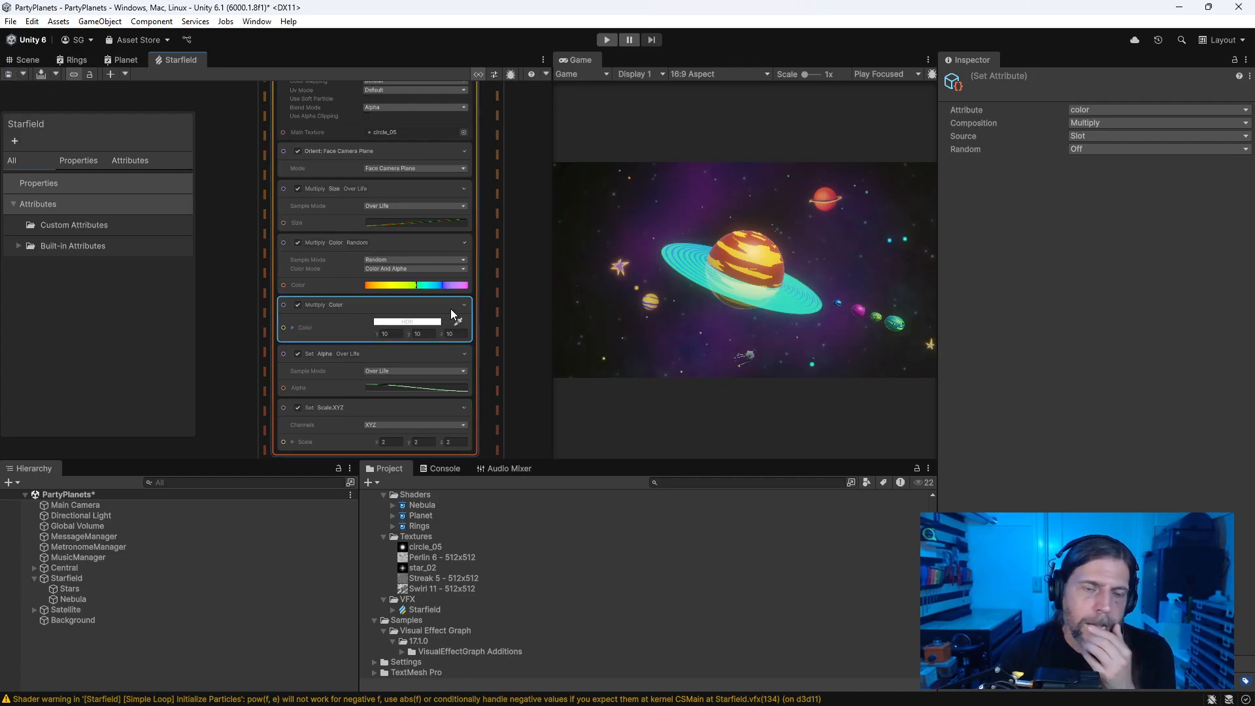
Step: Change the Output Particle's blend mode to Additive
middle_click_drag(279, 277, 287, 399)
left_click(377, 229)
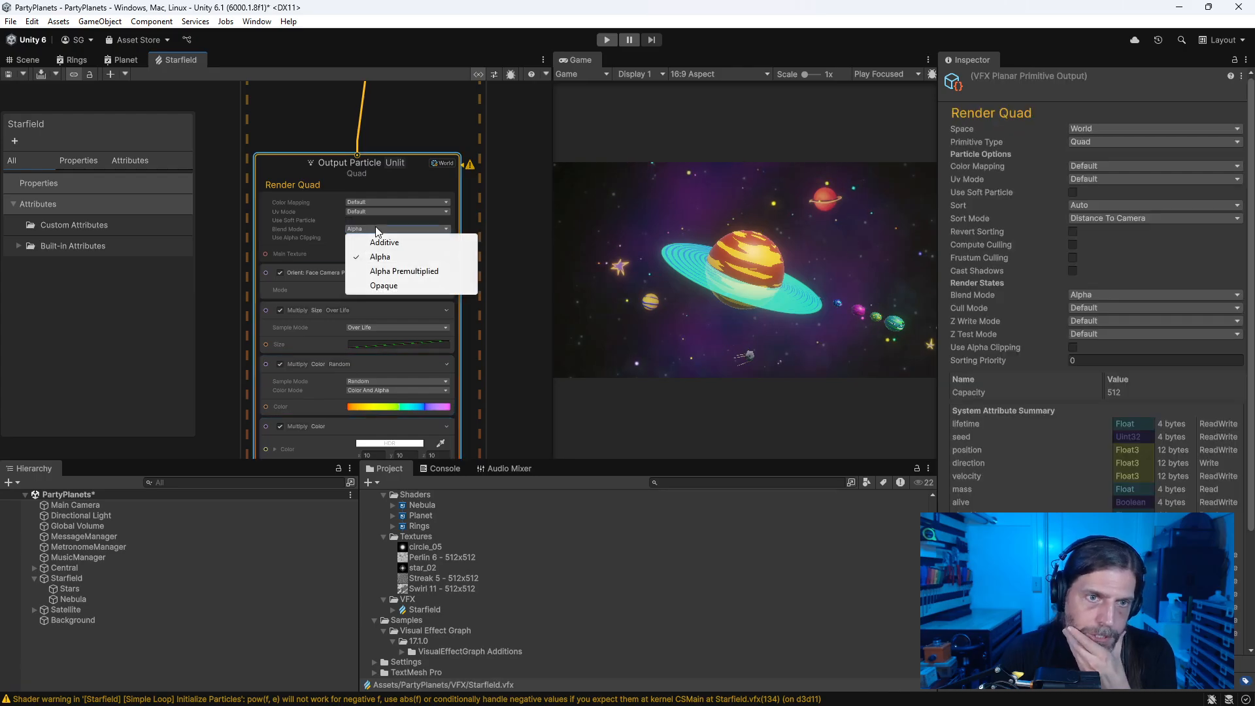
left_click(382, 243)
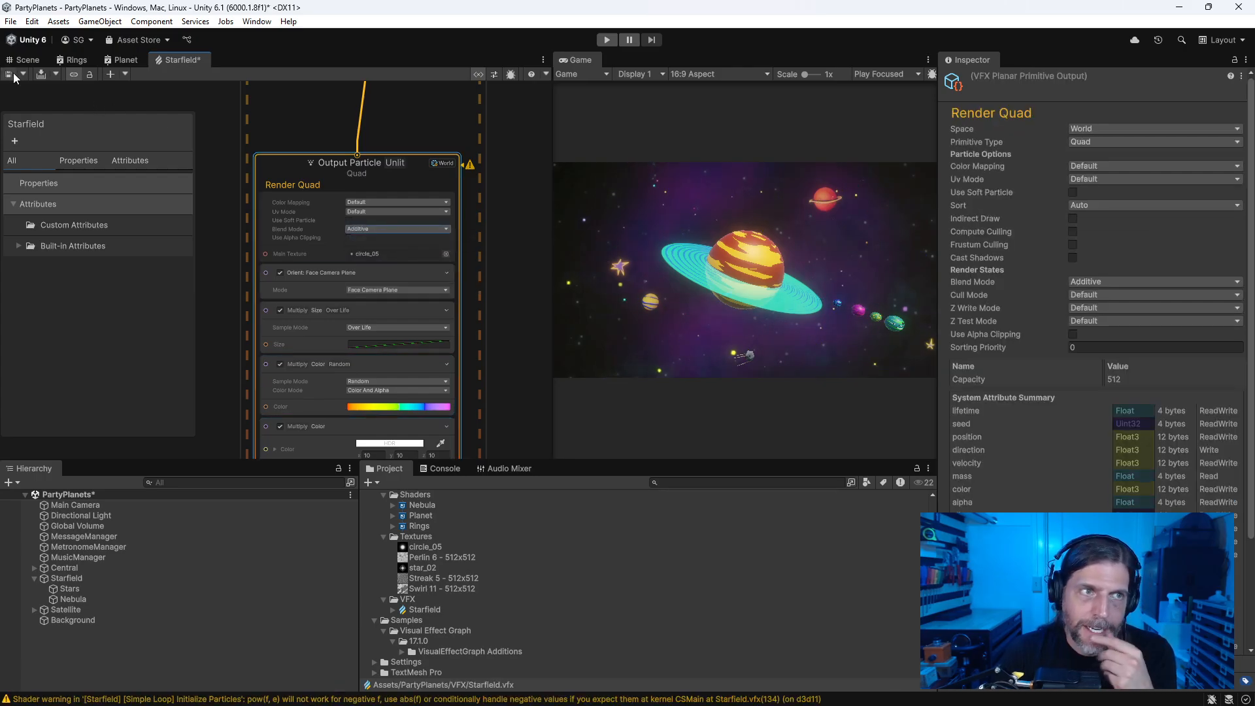
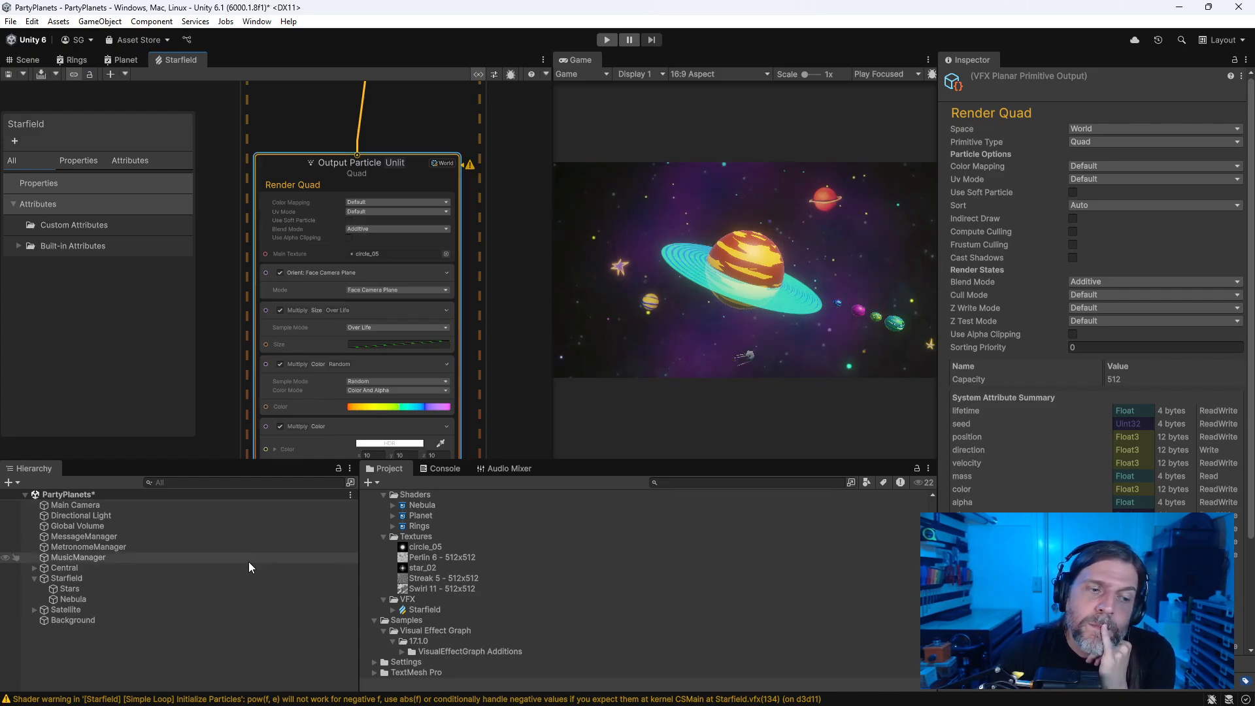
Step: Change the circle_05 texture's type to Sprite (2D and UI) and apply the import settings
left_click_drag(228, 461, 229, 336)
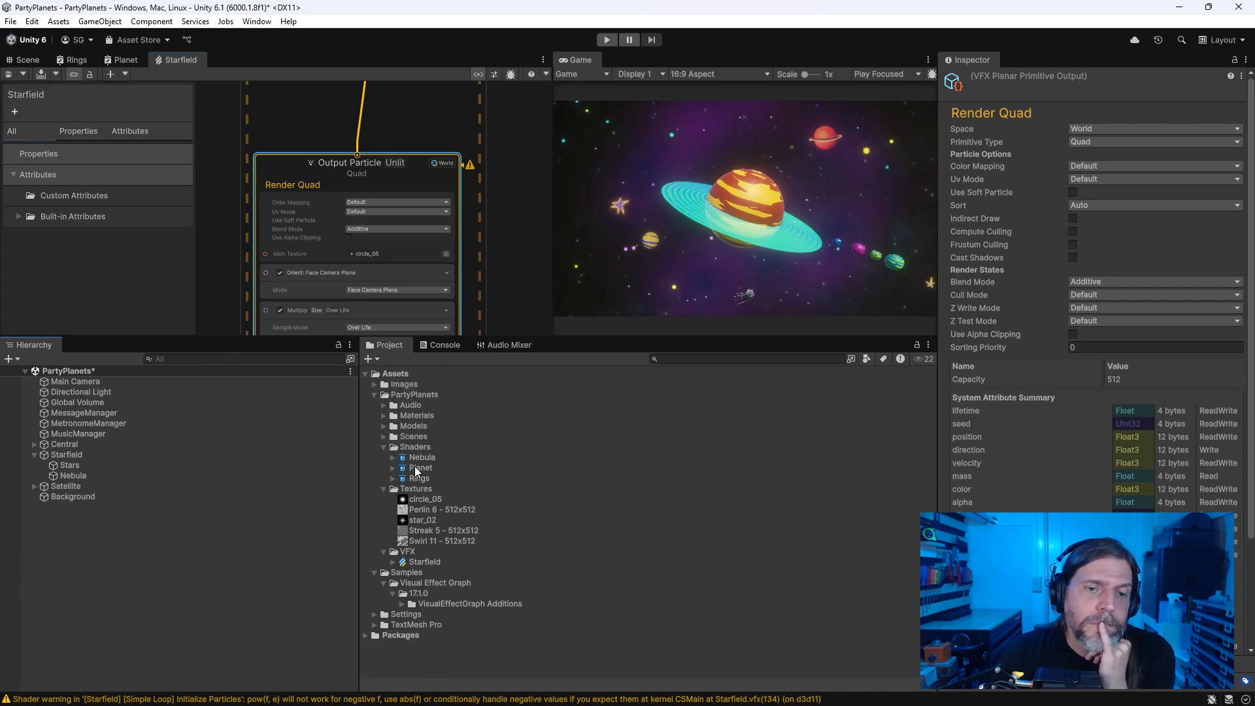
left_click(432, 502)
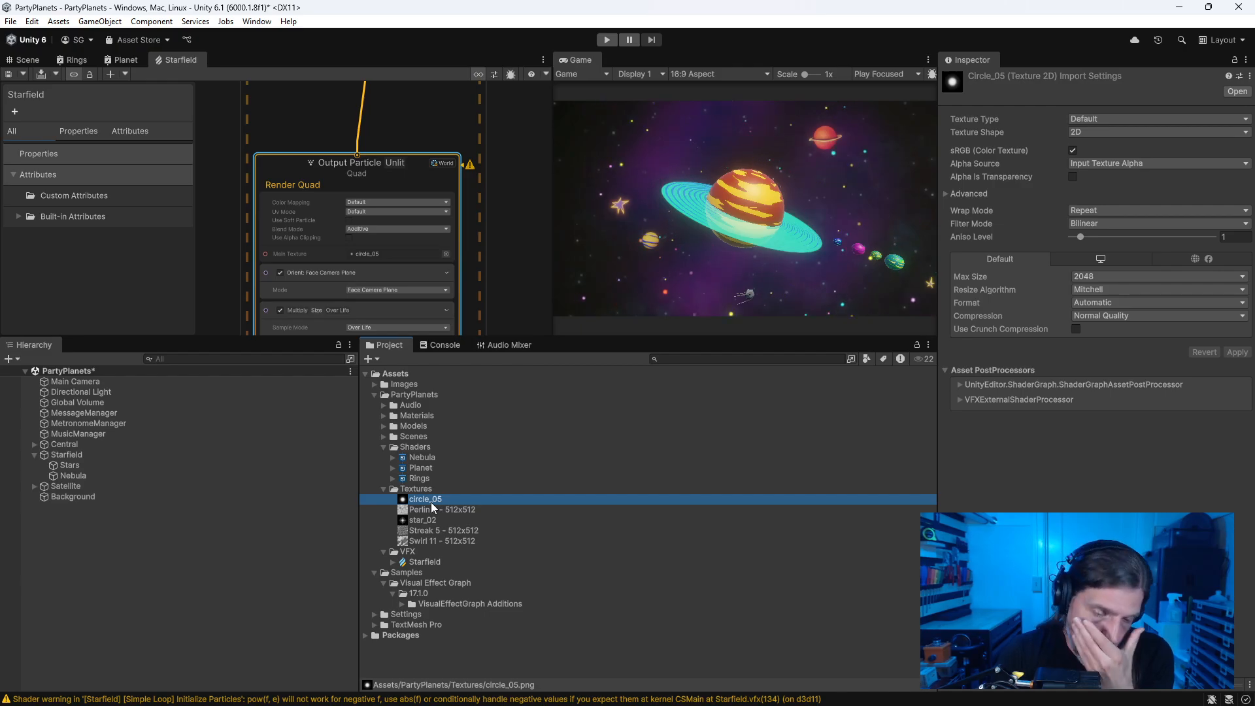
right_click(432, 507)
mouse_move(520, 167)
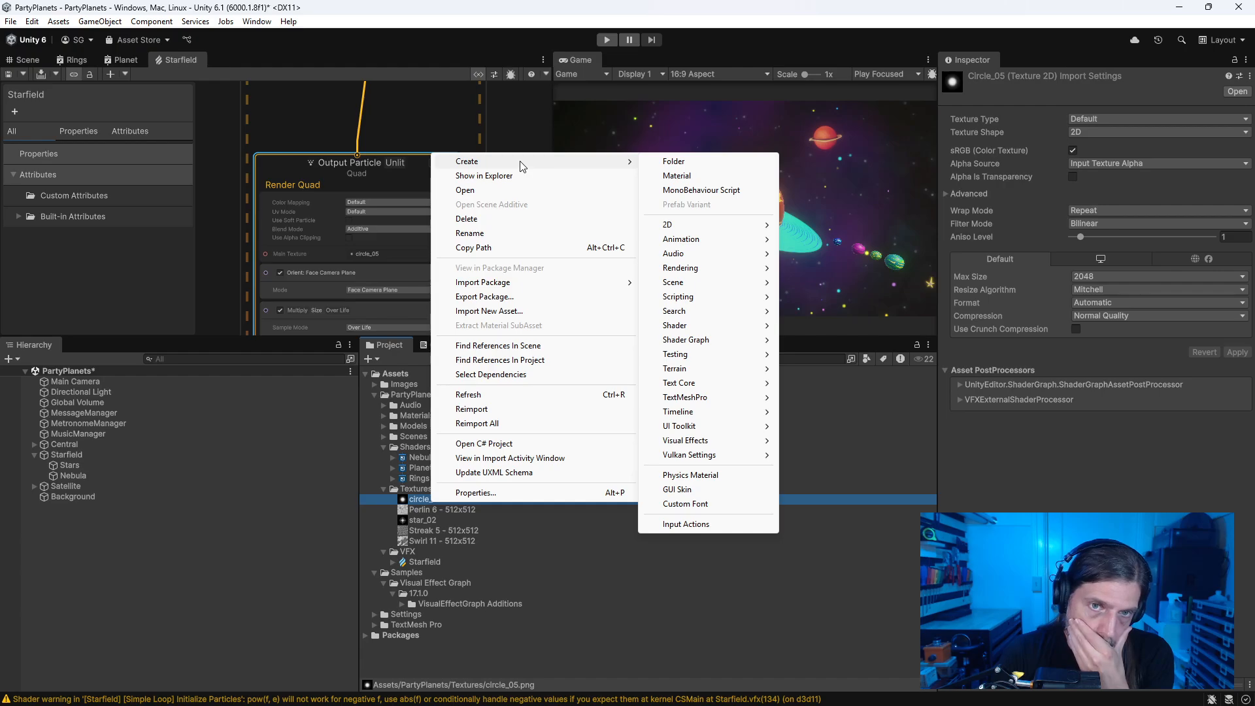
left_click(416, 501)
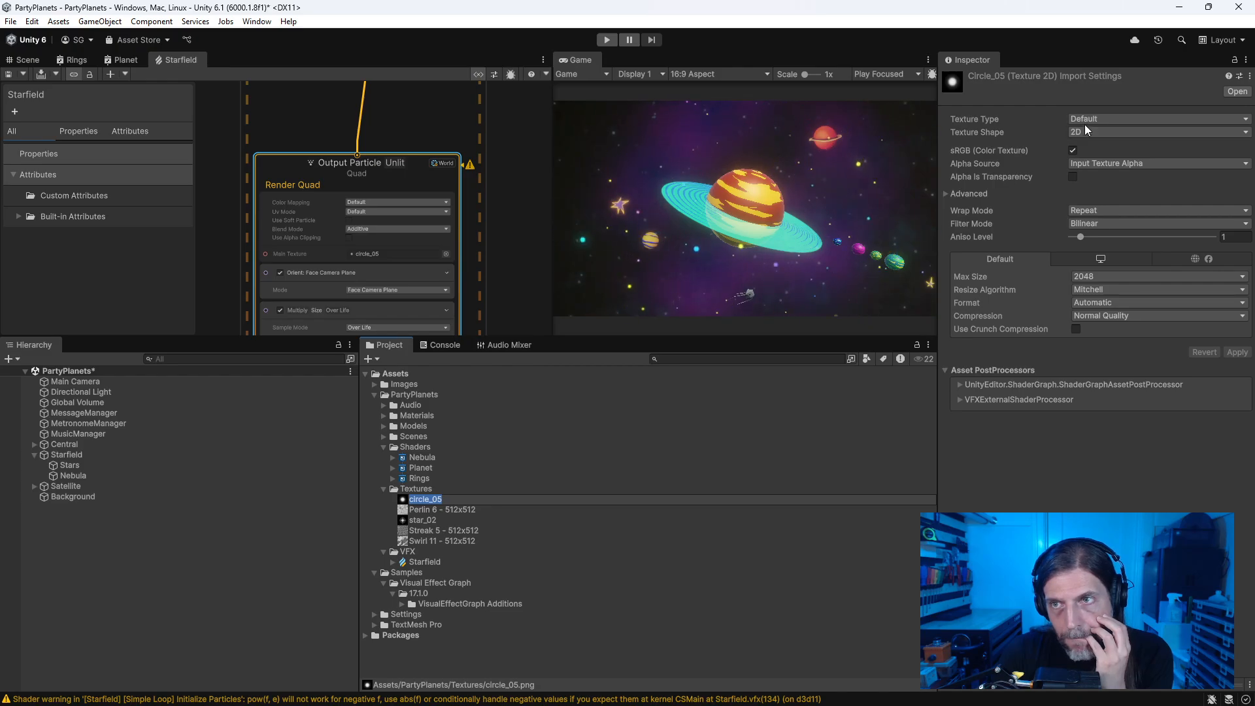
left_click(1086, 124)
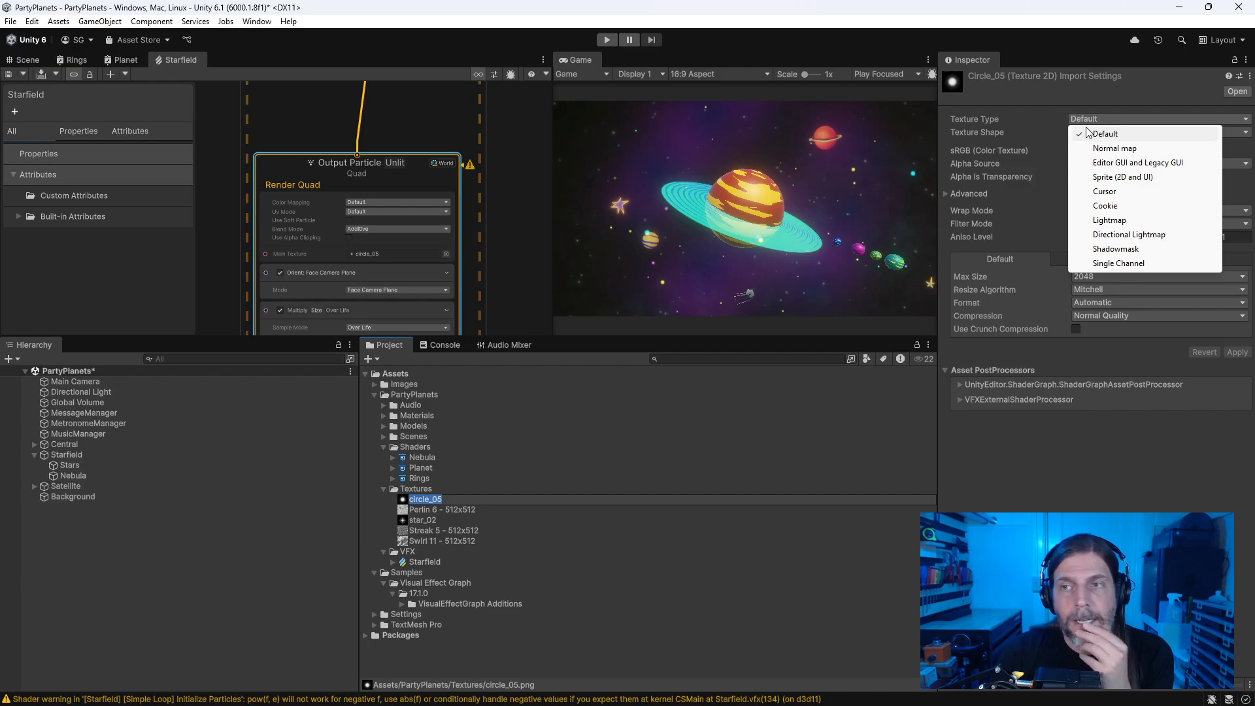
left_click(1122, 176)
left_click(1237, 392)
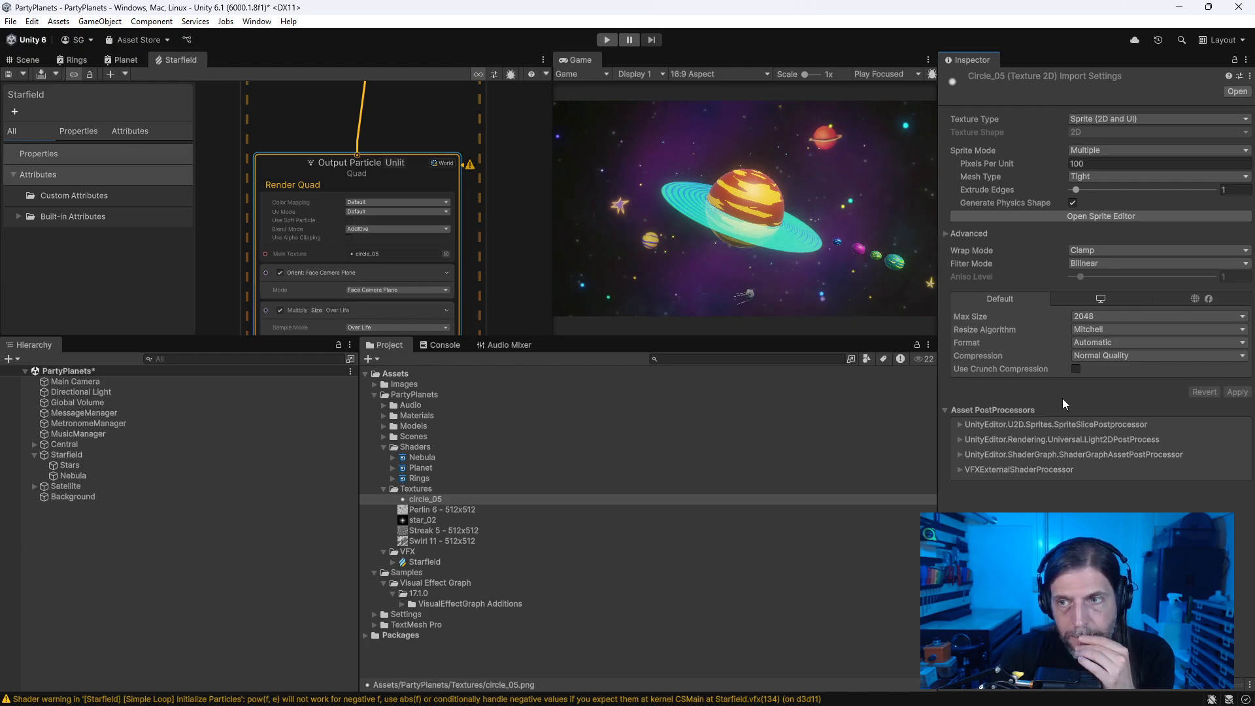
Step: Set circle_05's Sprite Mode to Single, apply the change and expand the texture asset to show its sprite
left_click(426, 500)
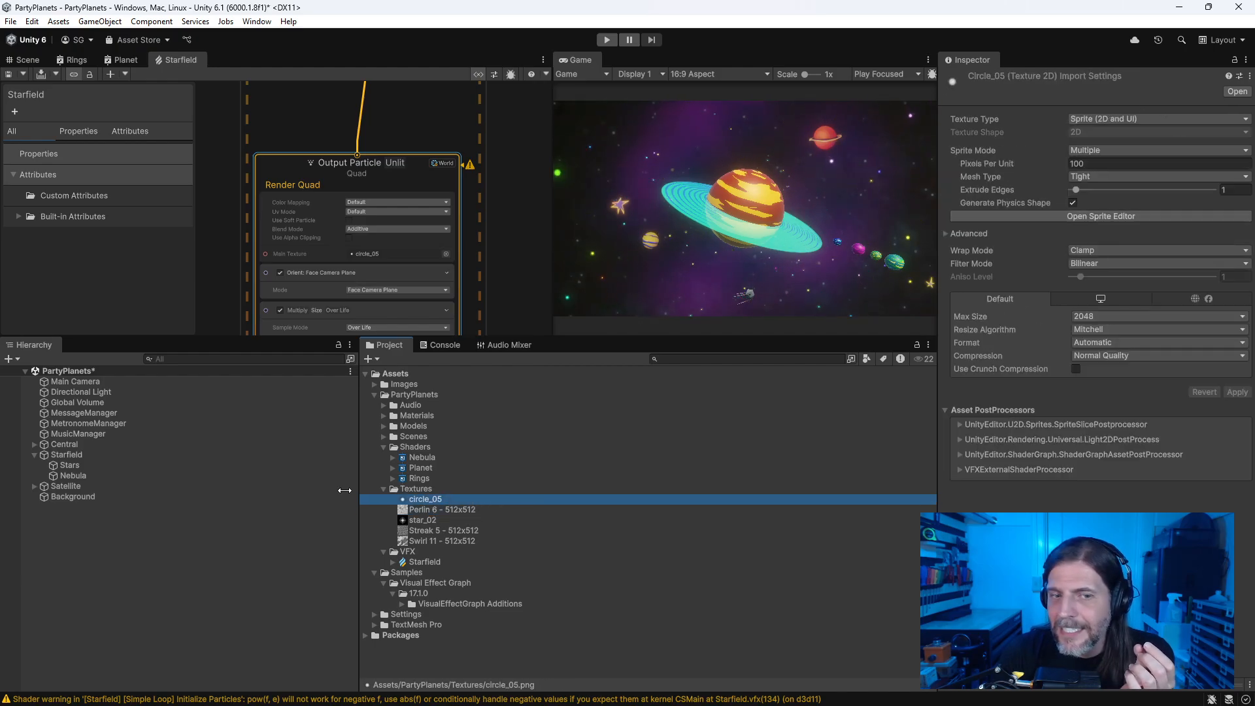
left_click(1111, 150)
left_click(1104, 161)
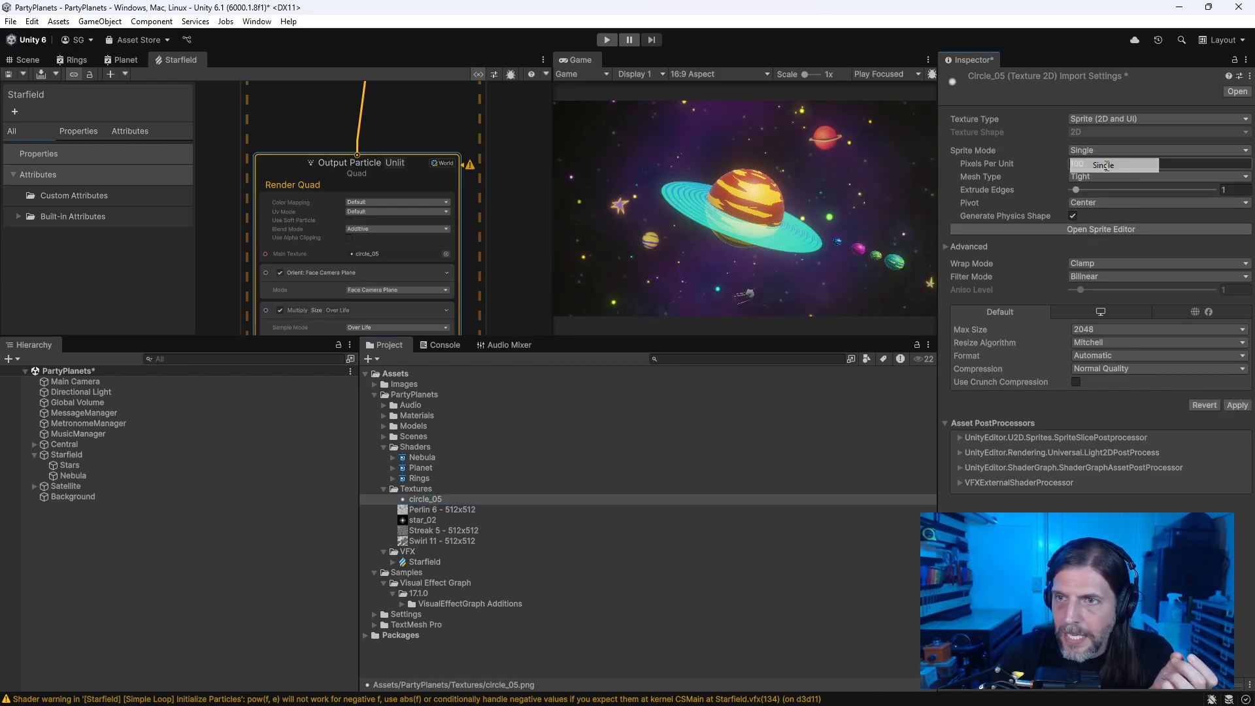
left_click(1237, 406)
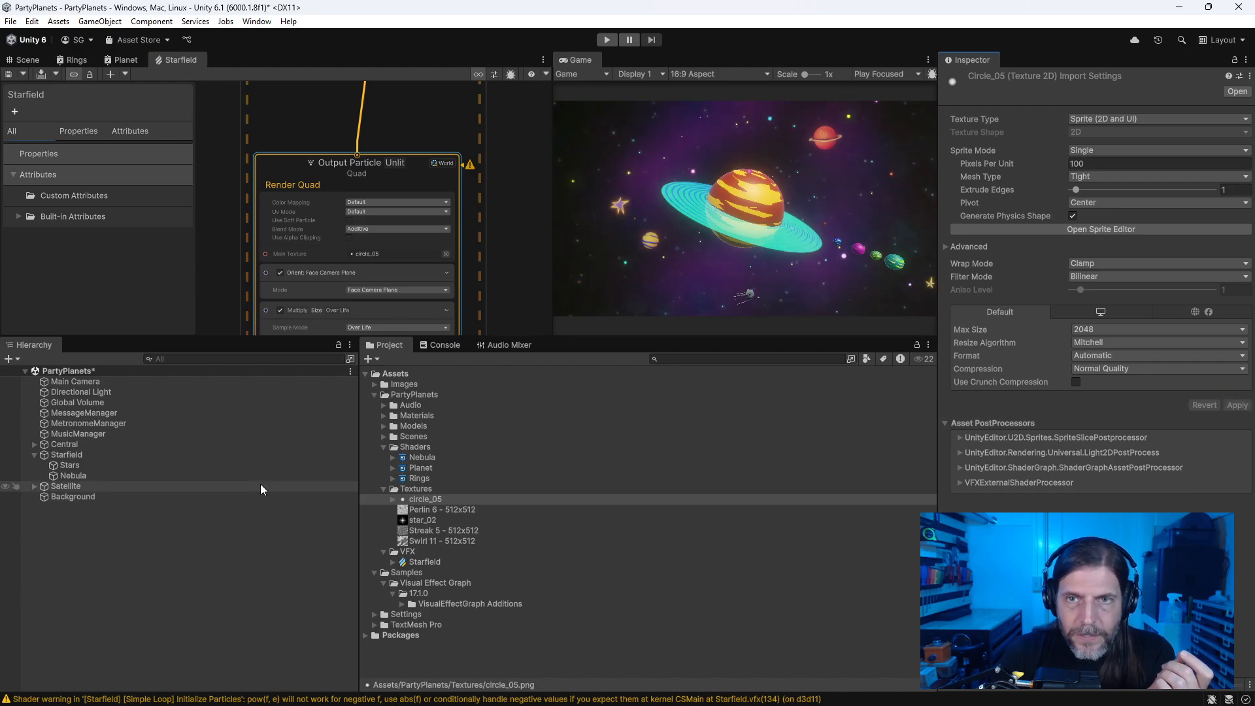
left_click(387, 500)
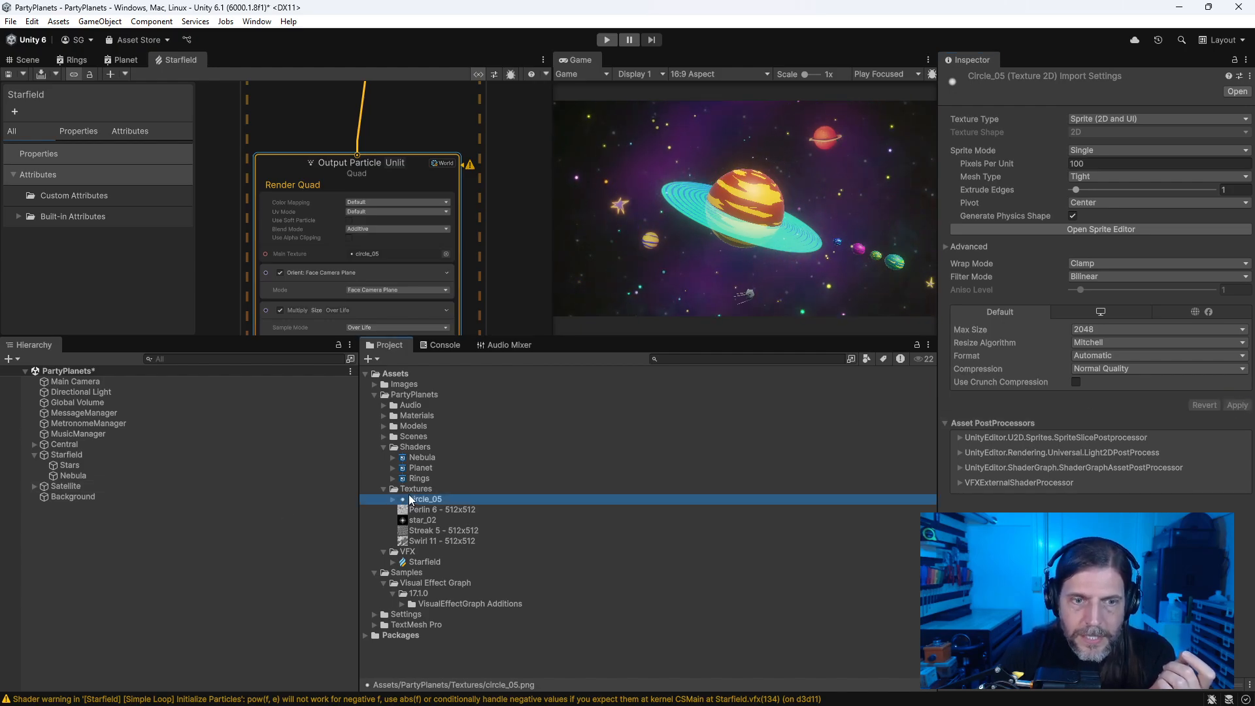
left_click(393, 499)
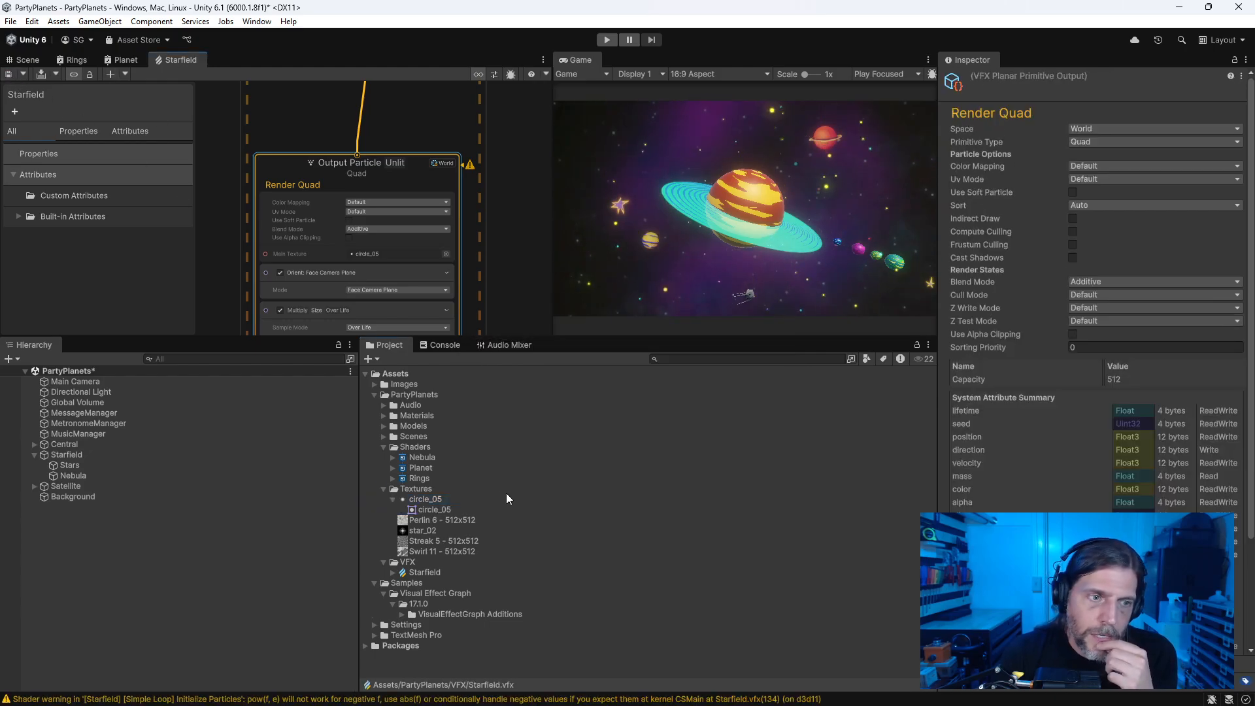
Step: Expand the Satellite object to show its child and switch to the Scene view
left_click(52, 485)
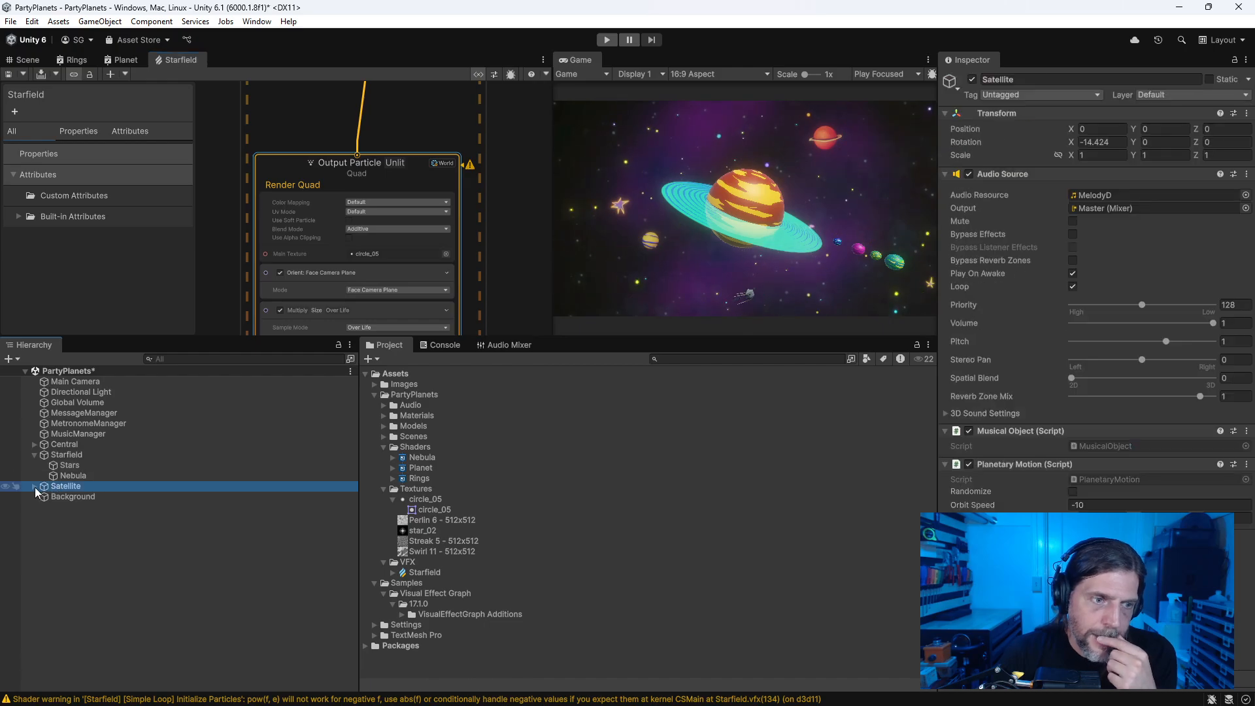
left_click(34, 485)
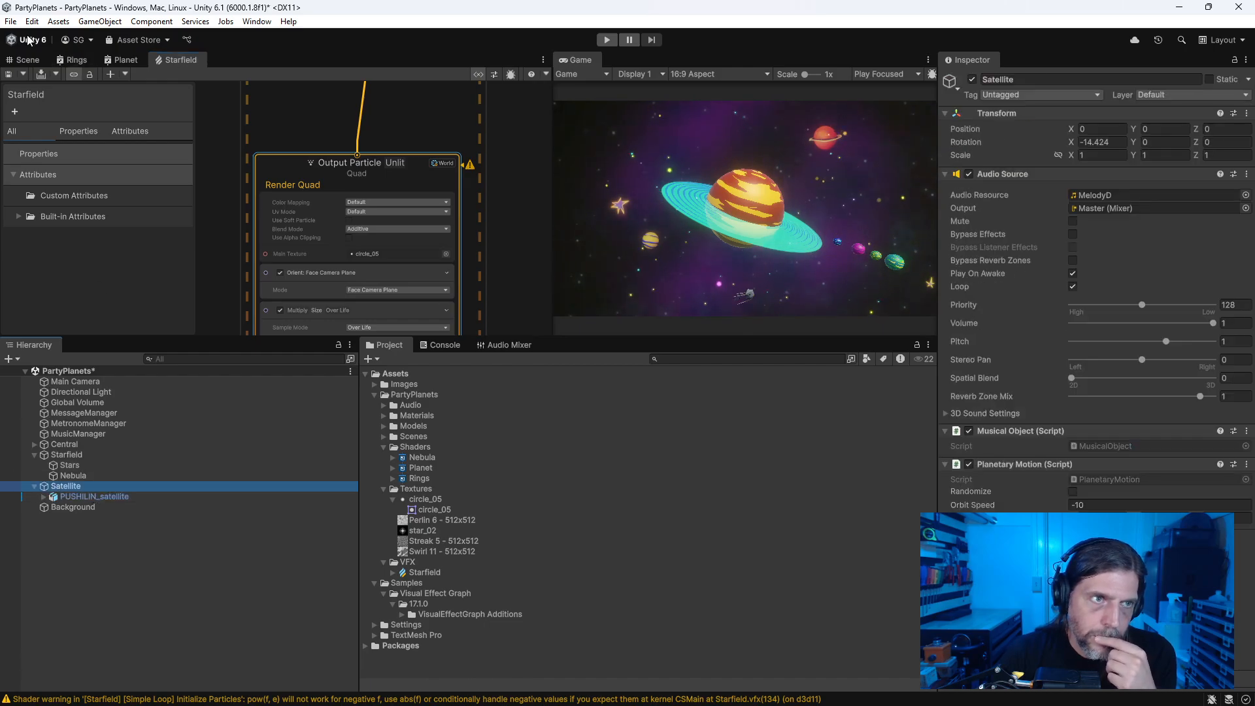
left_click(29, 60)
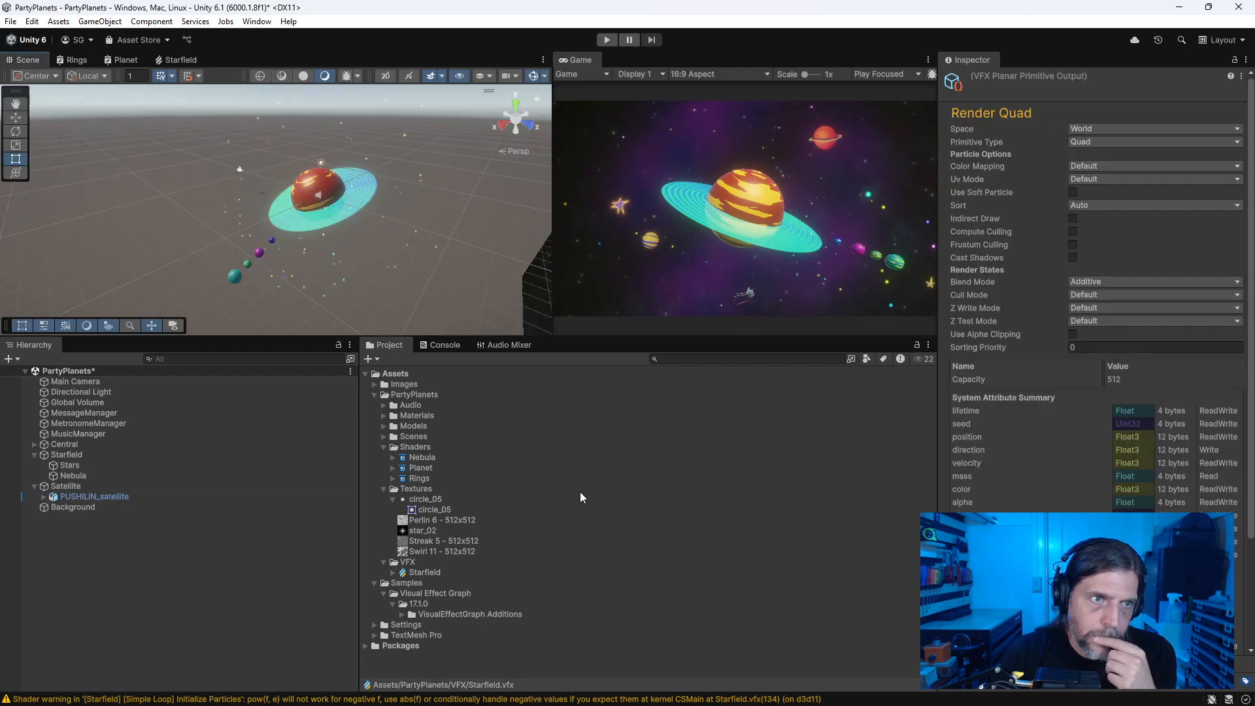
Step: Collapse the Shaders and Textures folders and create a Prefabs folder inside PartyPlanets
left_click(384, 447)
left_click(384, 457)
right_click(406, 394)
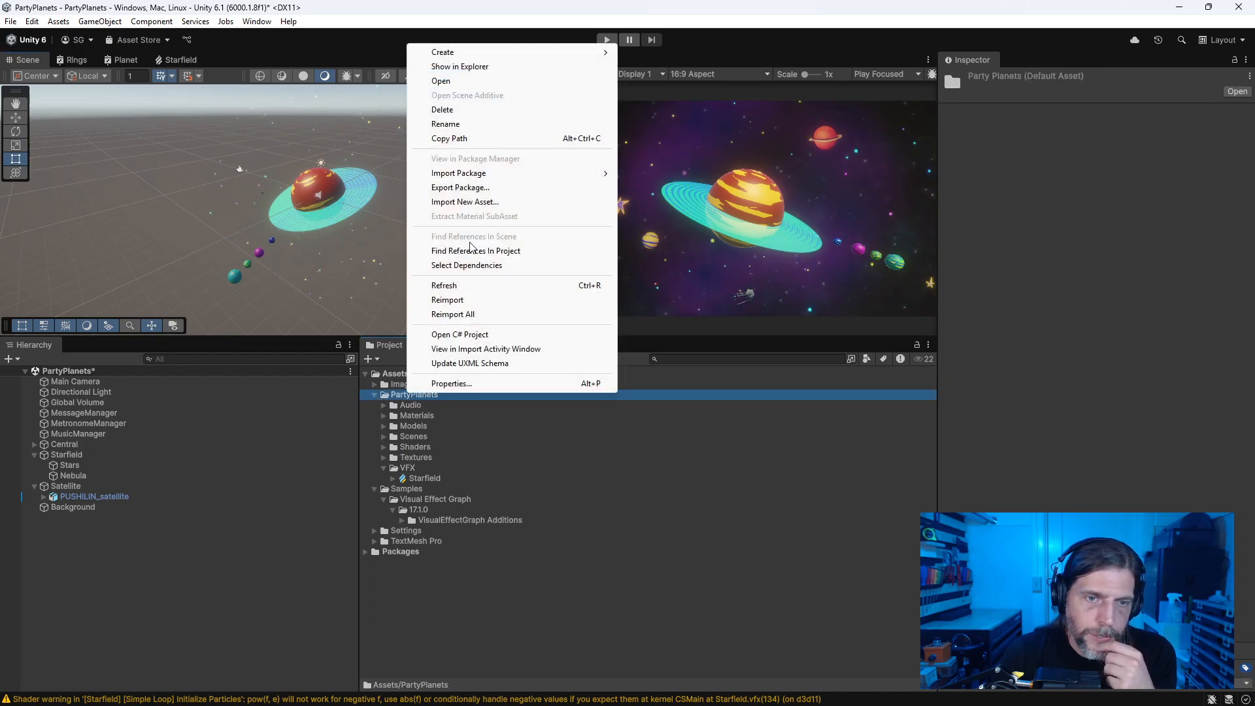
mouse_move(458, 51)
left_click(685, 50)
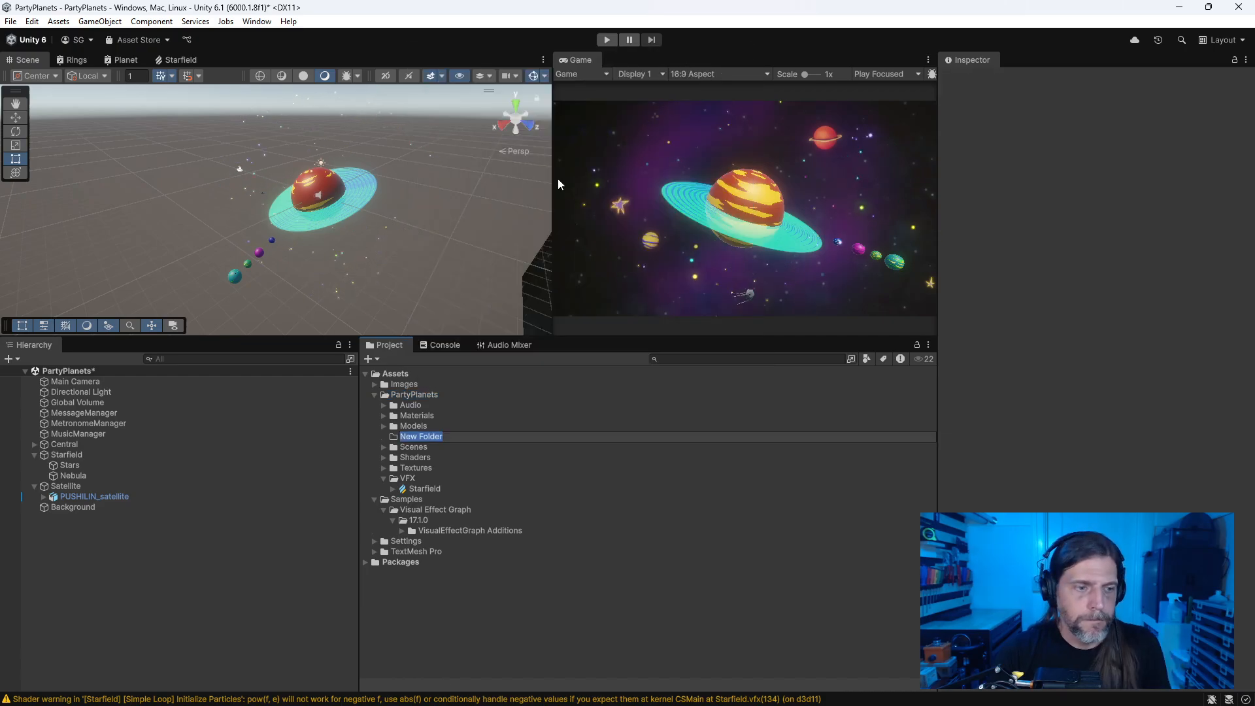
type("Prefab")
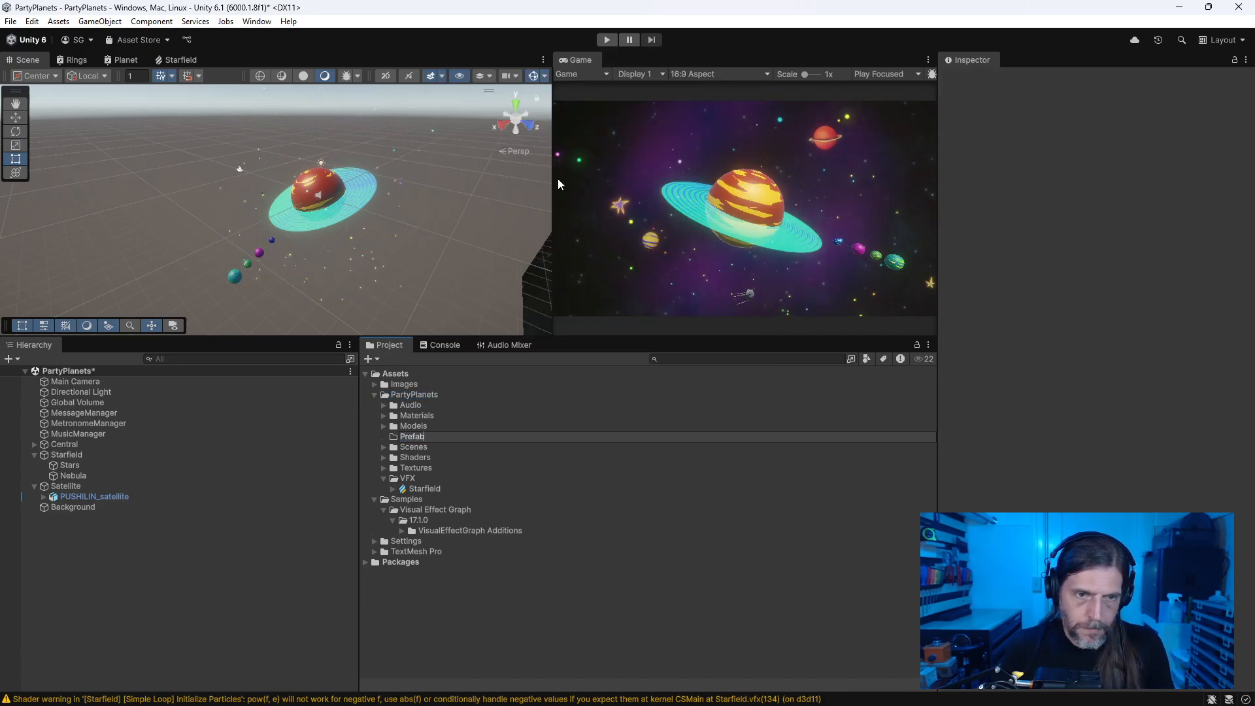
type("s")
key("Return")
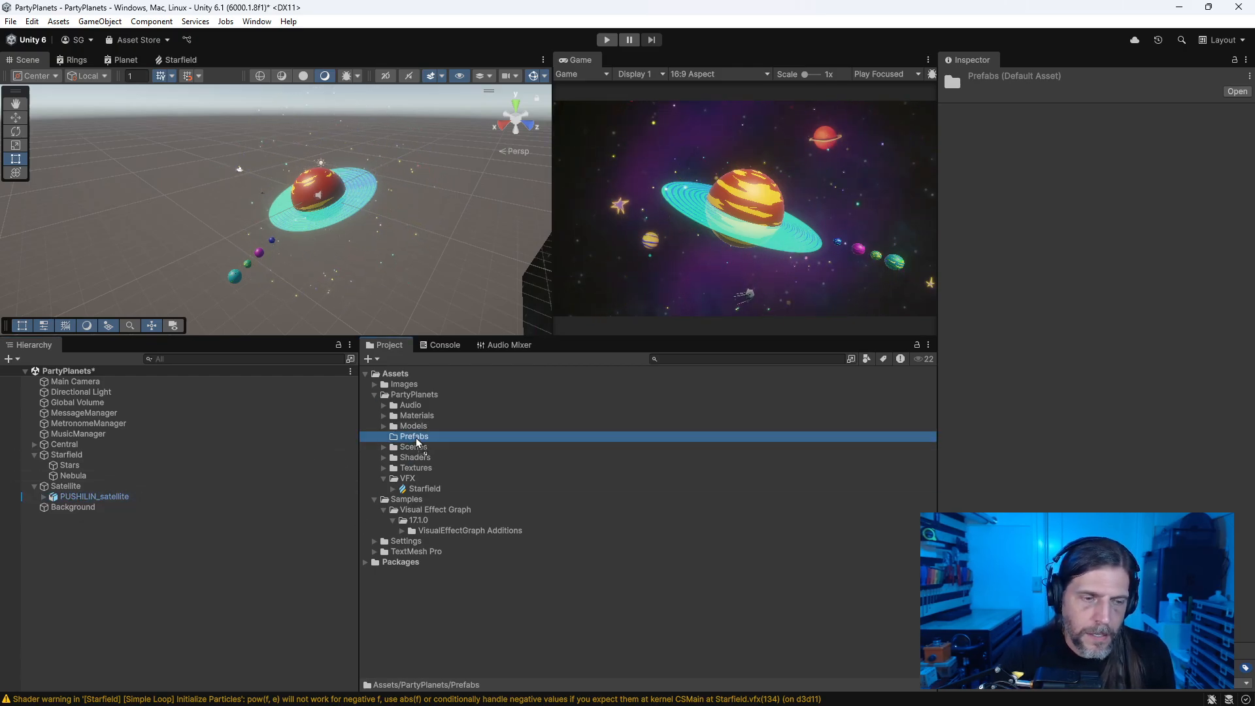
Step: Create an empty object named Satellite under the existing Satellite and make it the parent of PUSHILIN_satellite
left_click(72, 486)
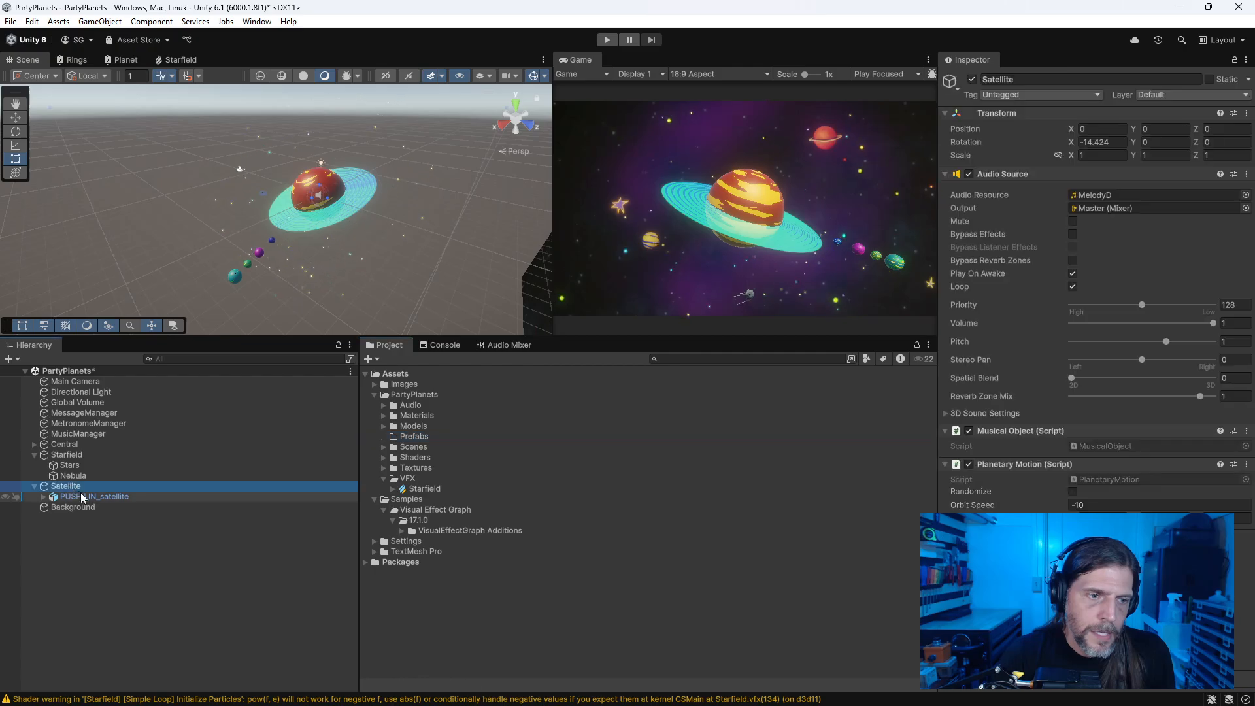
left_click(82, 497)
right_click(76, 489)
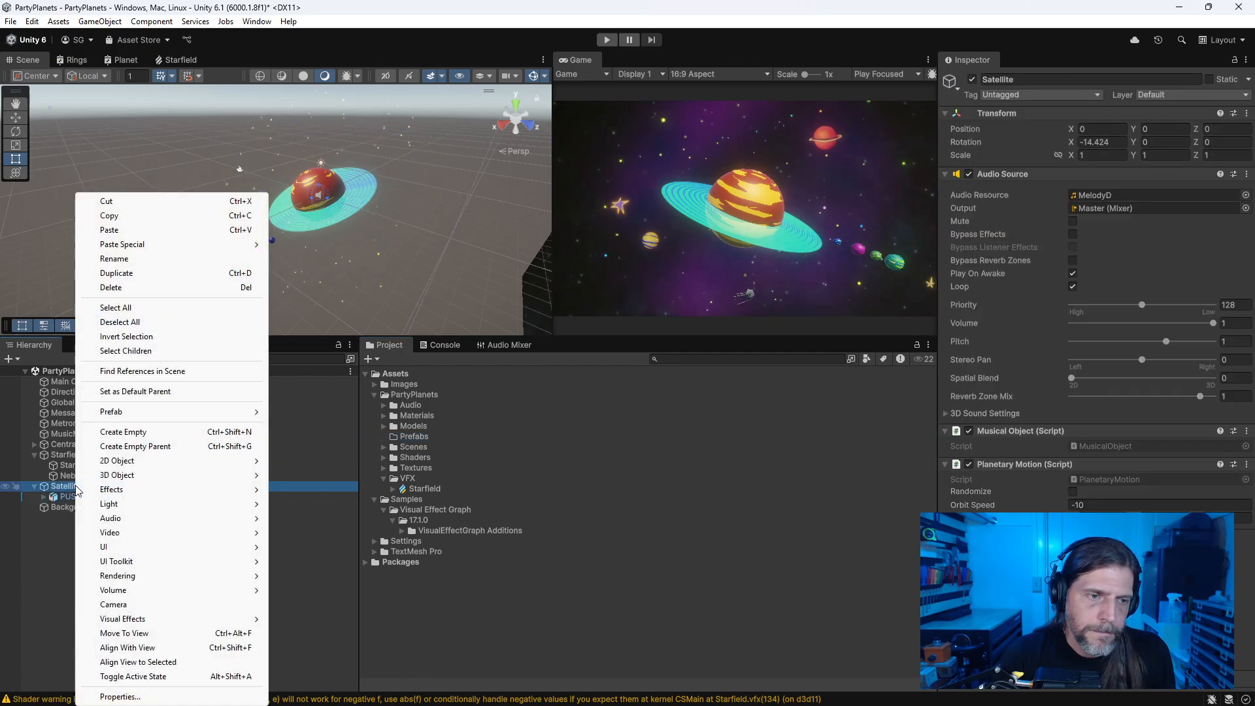
left_click(9, 358)
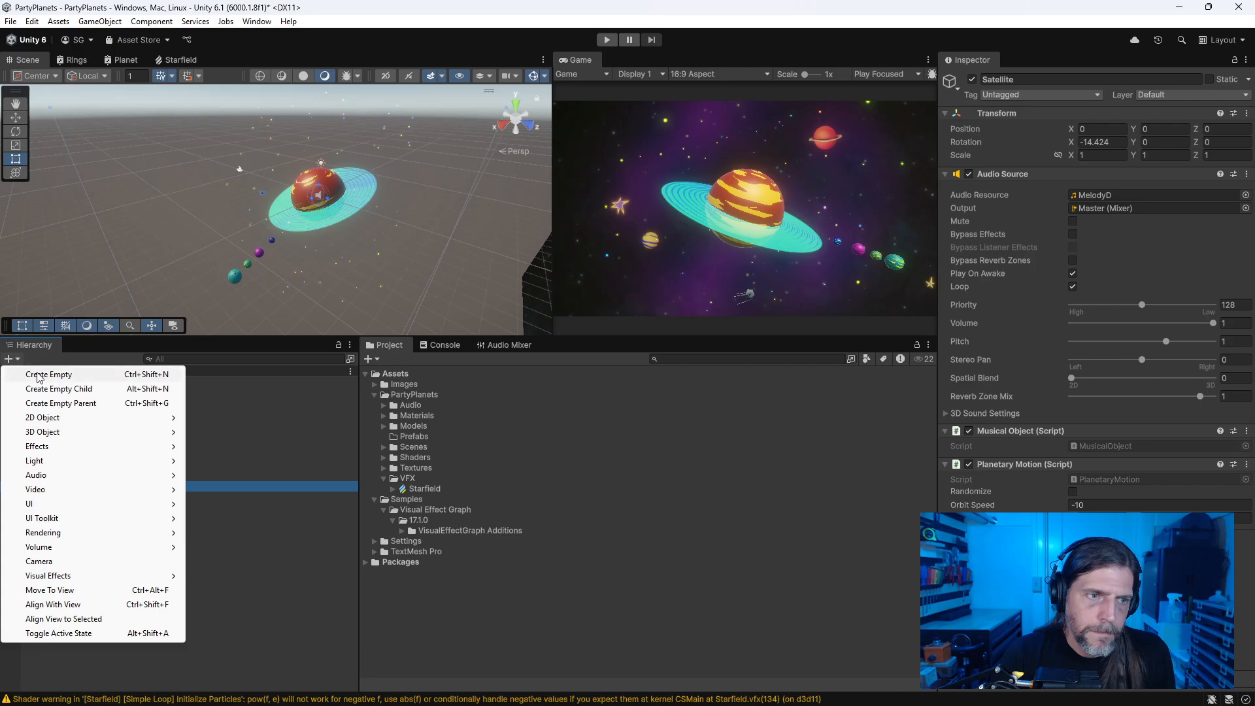
left_click(40, 373)
type("Satellite")
key("Return")
left_click_drag(38, 516, 77, 496)
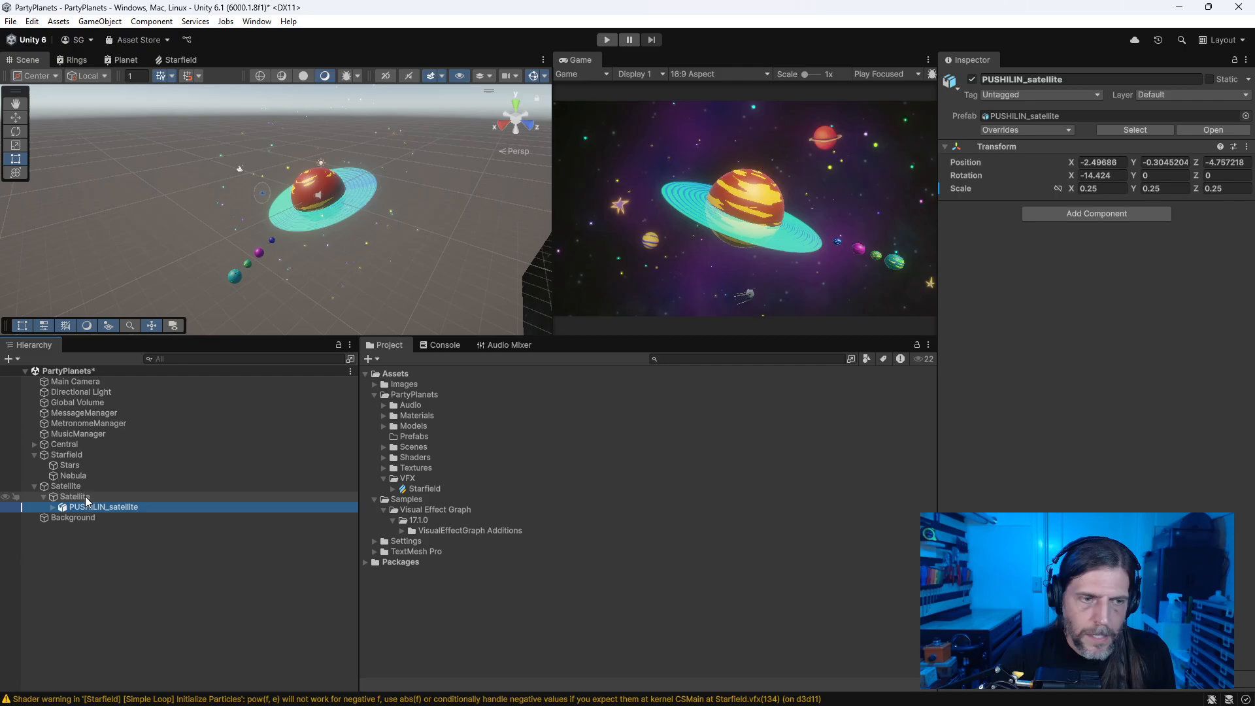
Step: Set the outer Satellite object's X rotation to -15
left_click(74, 498)
left_click(70, 487)
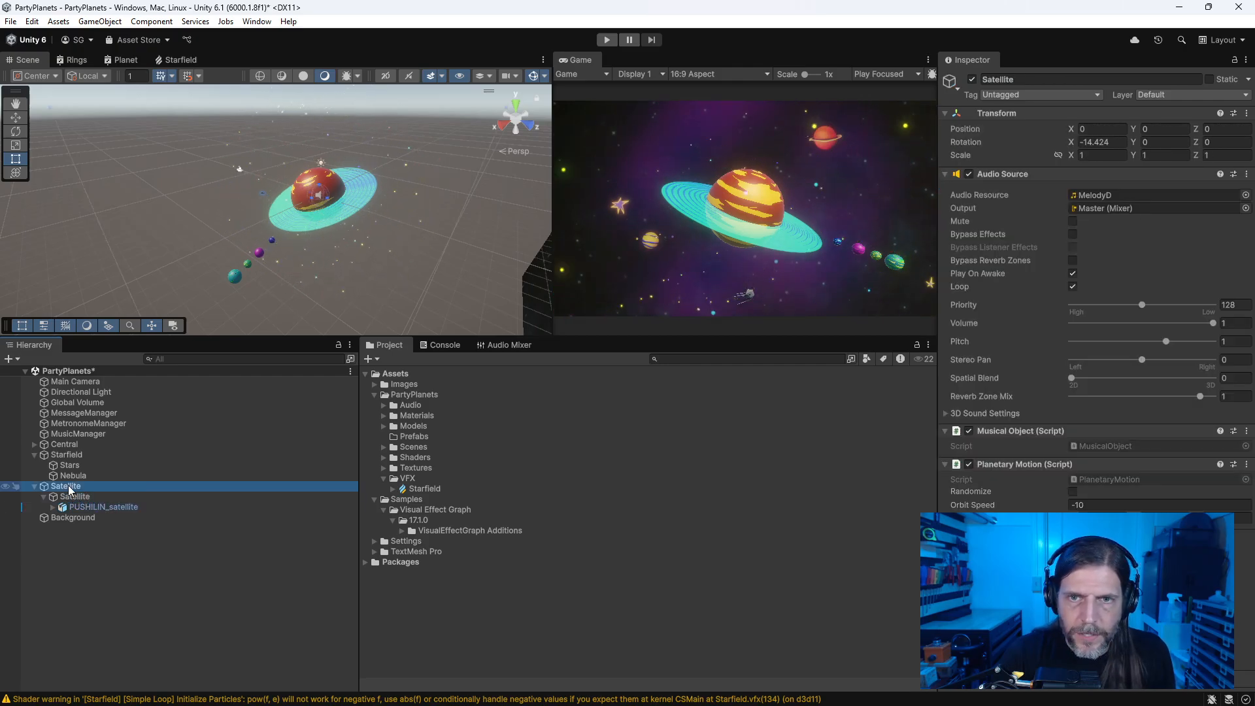
left_click(1112, 141)
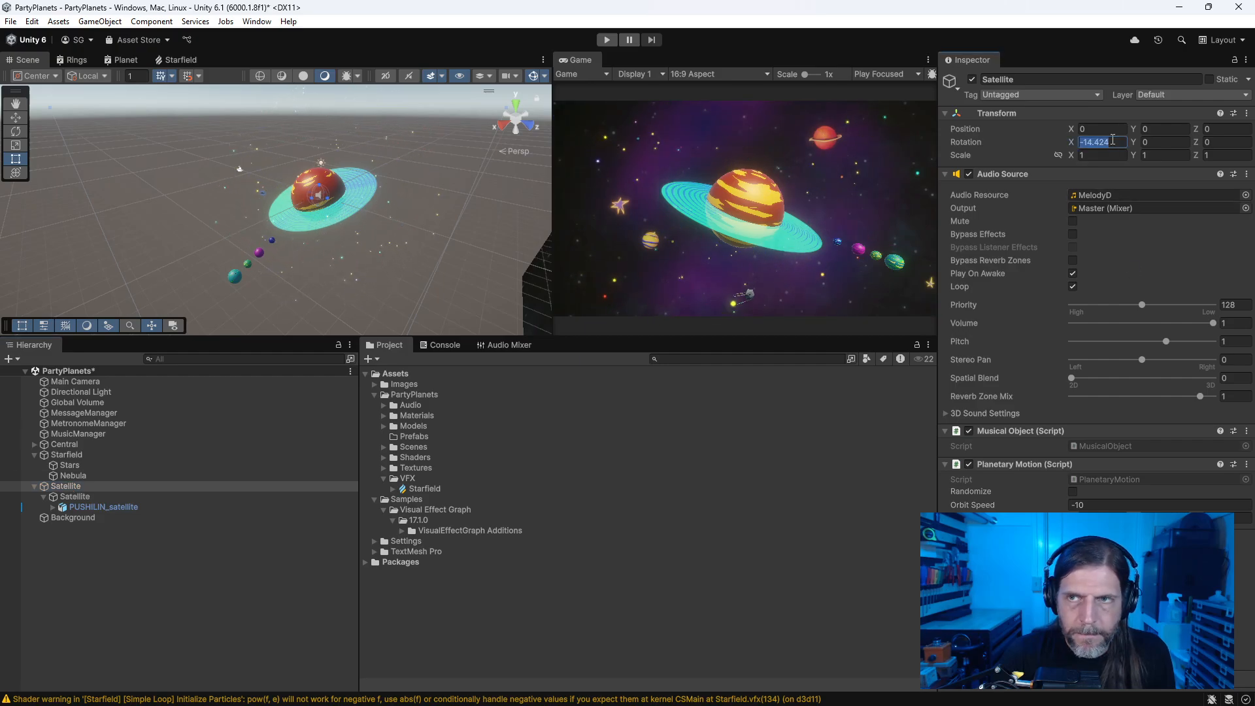
type("0")
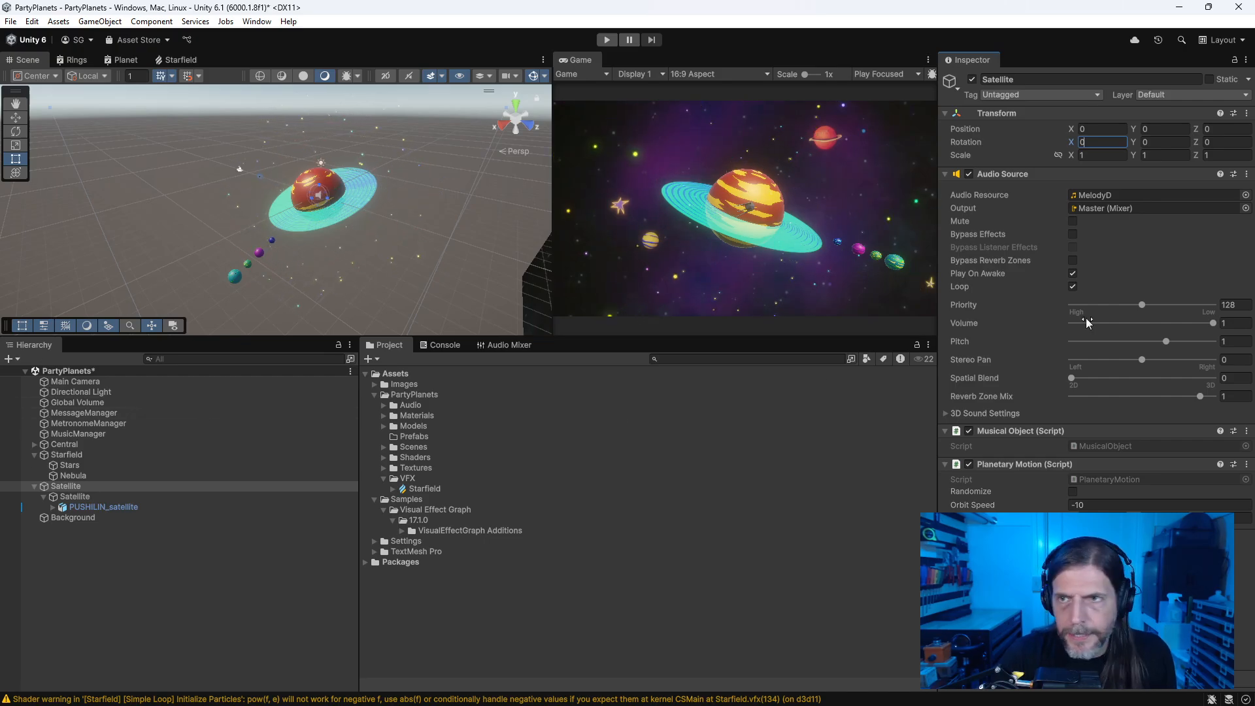
key("ctrl+z")
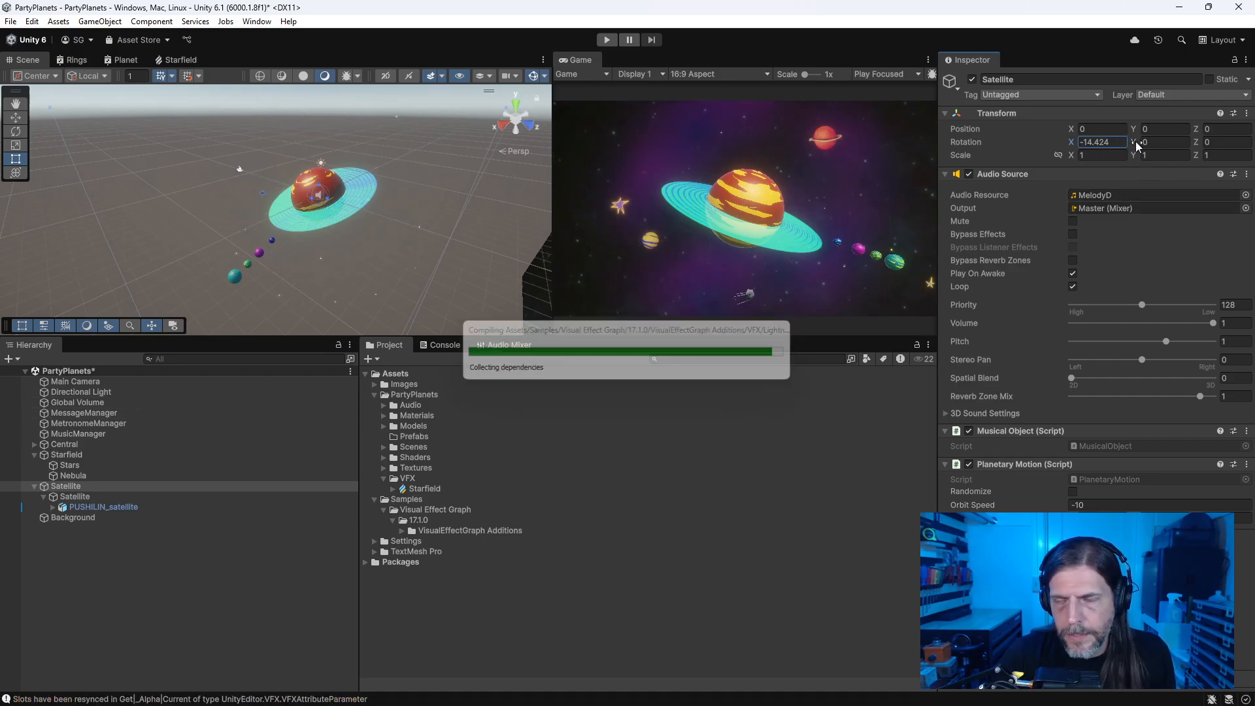
left_click(1122, 143)
type("-15")
Step: Move PUSHILIN_satellite out of the inner Satellite so it sits directly under the outer Satellite
left_click(171, 506)
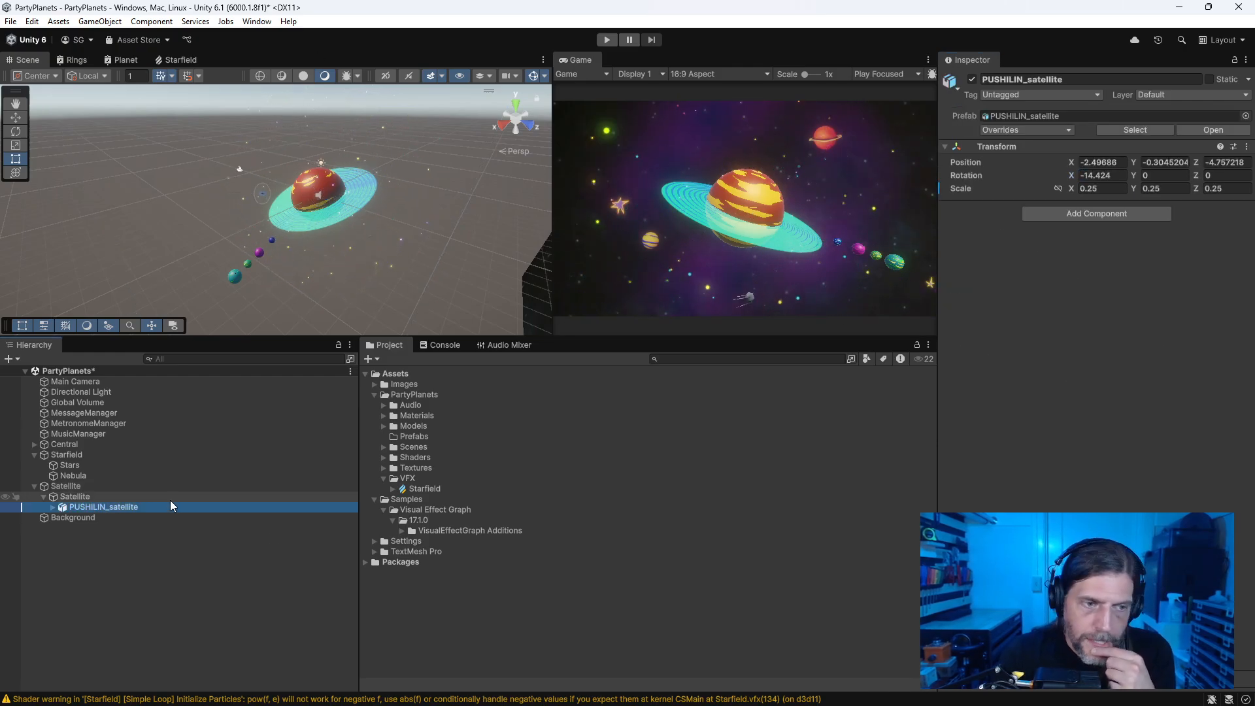
left_click(163, 496)
left_click_drag(163, 504, 112, 500)
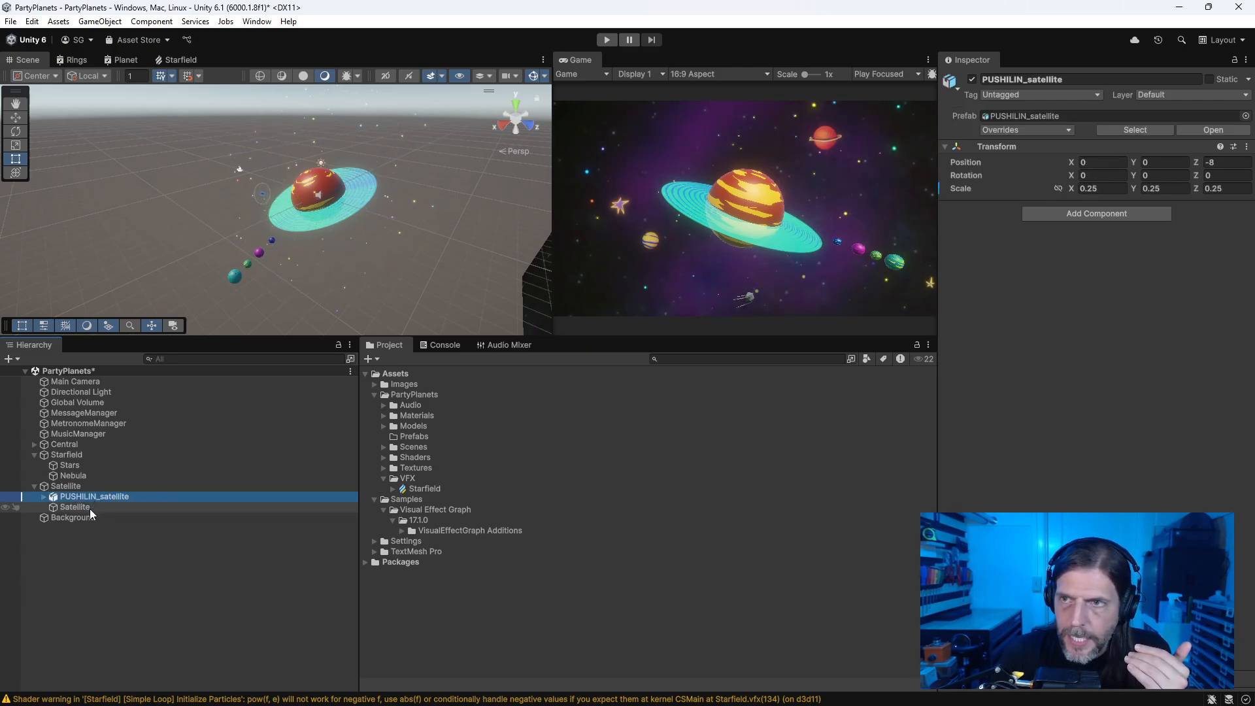
Step: Reset the inner Satellite's position to 0, 0, 0 and its X rotation to 0
left_click(88, 508)
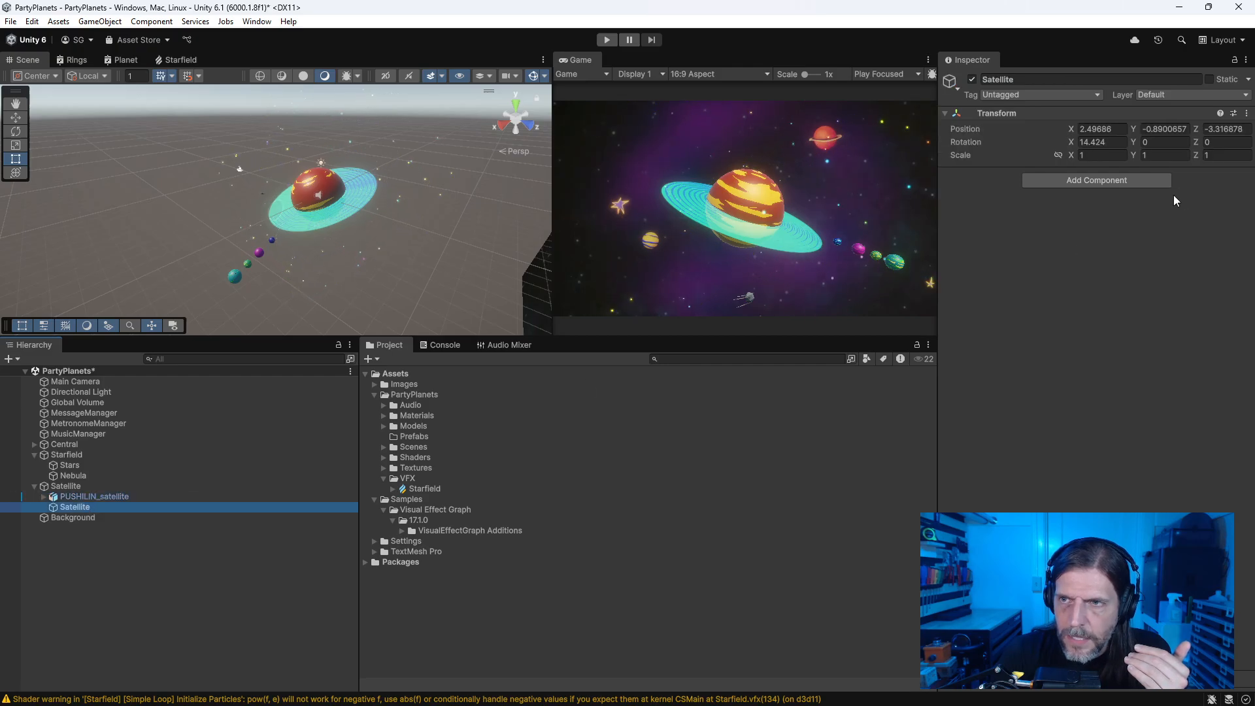
left_click(1114, 127)
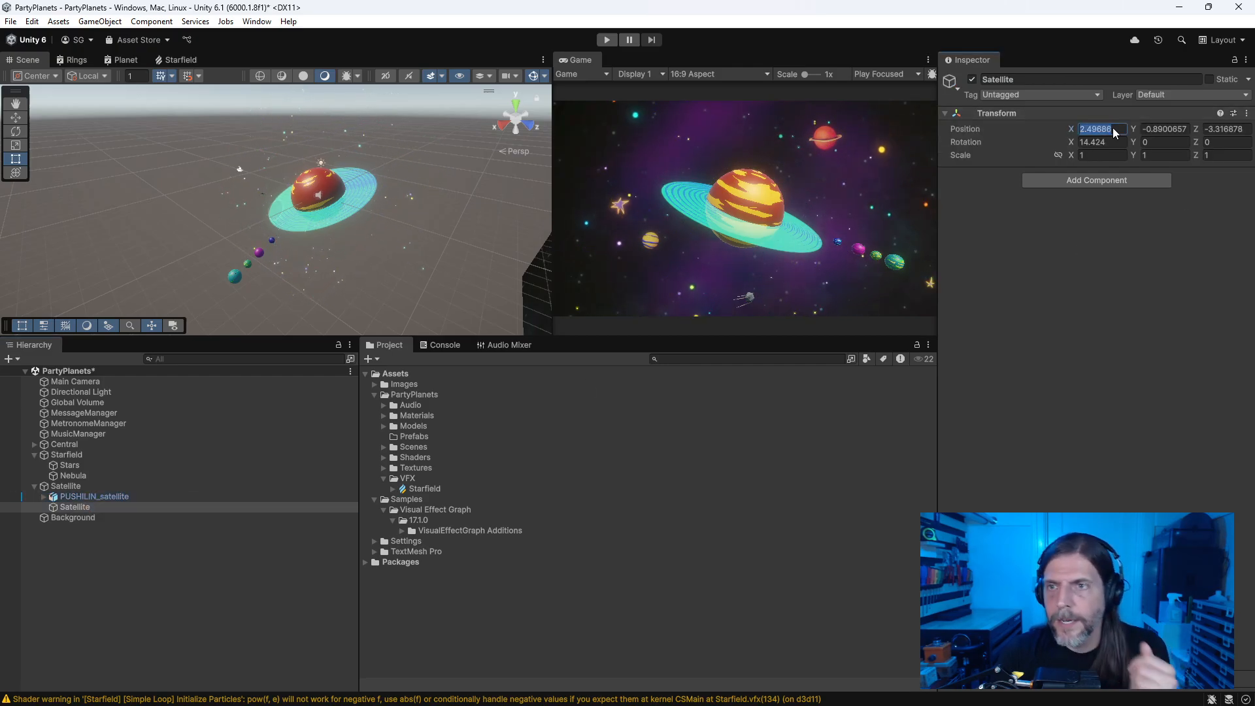
type("0")
key("Tab")
type("0")
key("Tab")
type("0")
key("Tab")
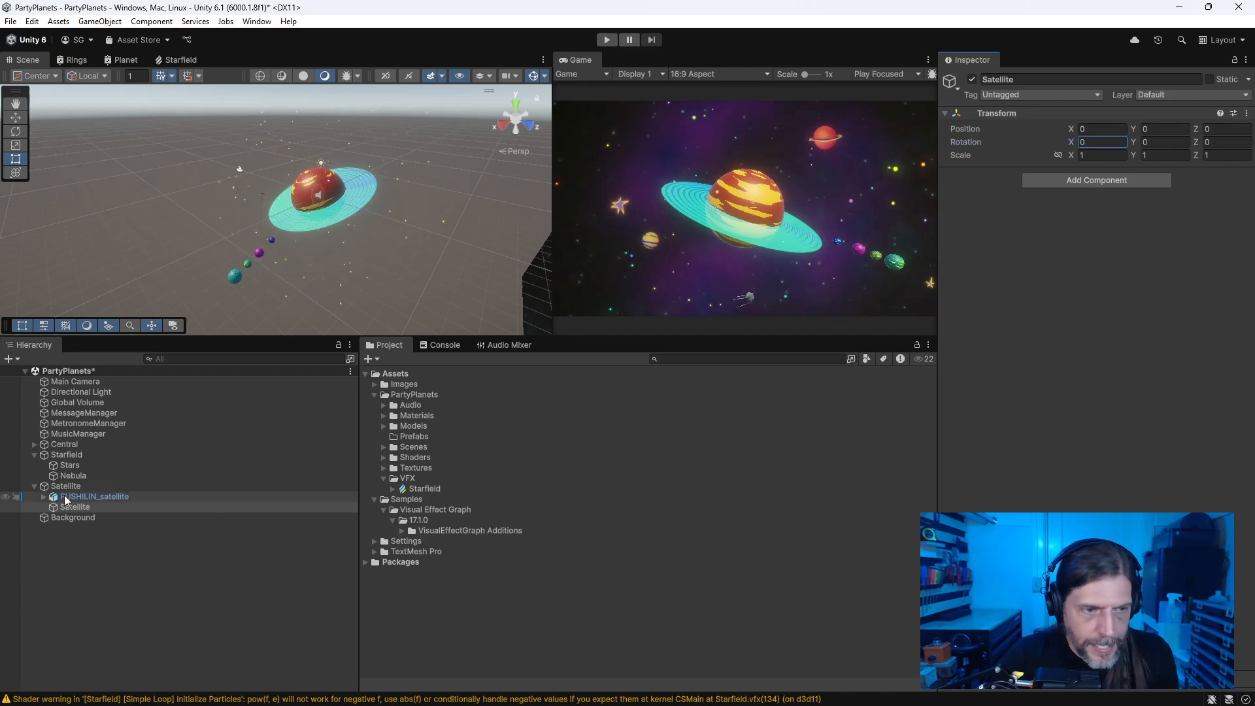
Step: Set the inner Satellite's Z position to -8, matching the PUSHILIN_satellite model
left_click(85, 497)
left_click(78, 507)
left_click(1233, 129)
type("-8")
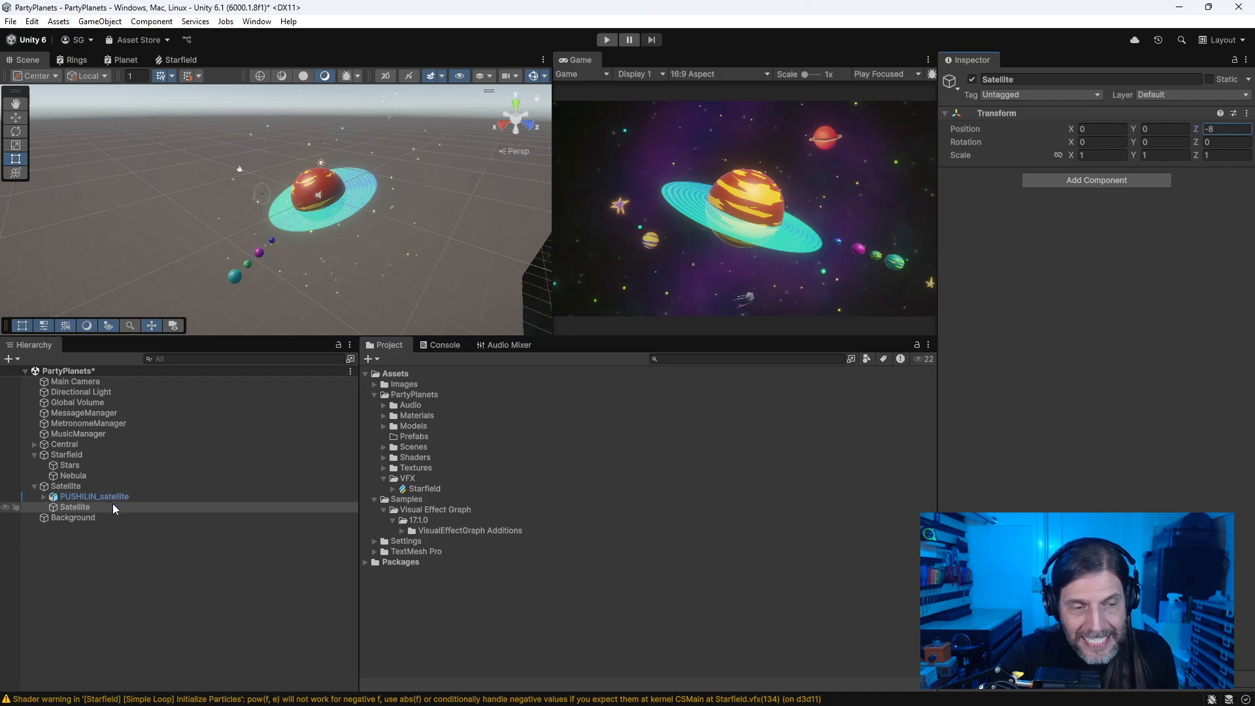
Step: Place PUSHILIN_satellite back inside the inner Satellite and frame the model in the Scene view
left_click(108, 486)
mouse_move(102, 496)
left_mouse_down()
mouse_move(83, 520)
mouse_move(89, 510)
left_mouse_up()
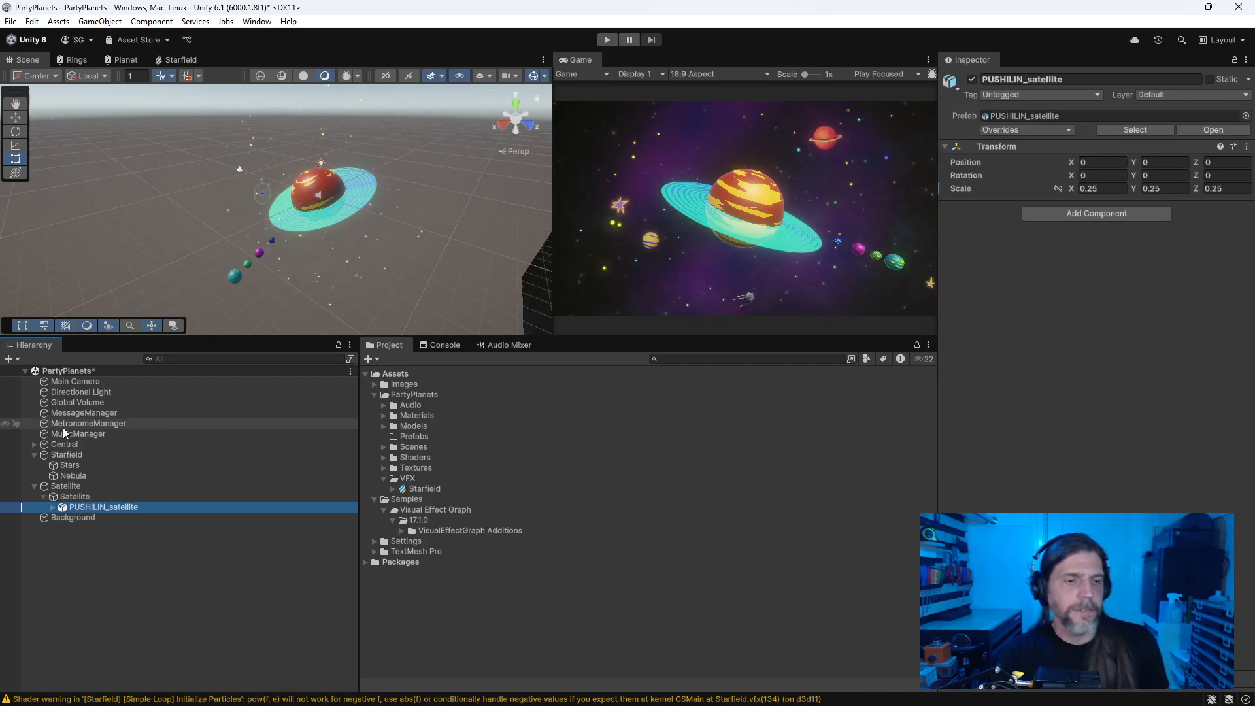
left_click(75, 496)
left_click(103, 507)
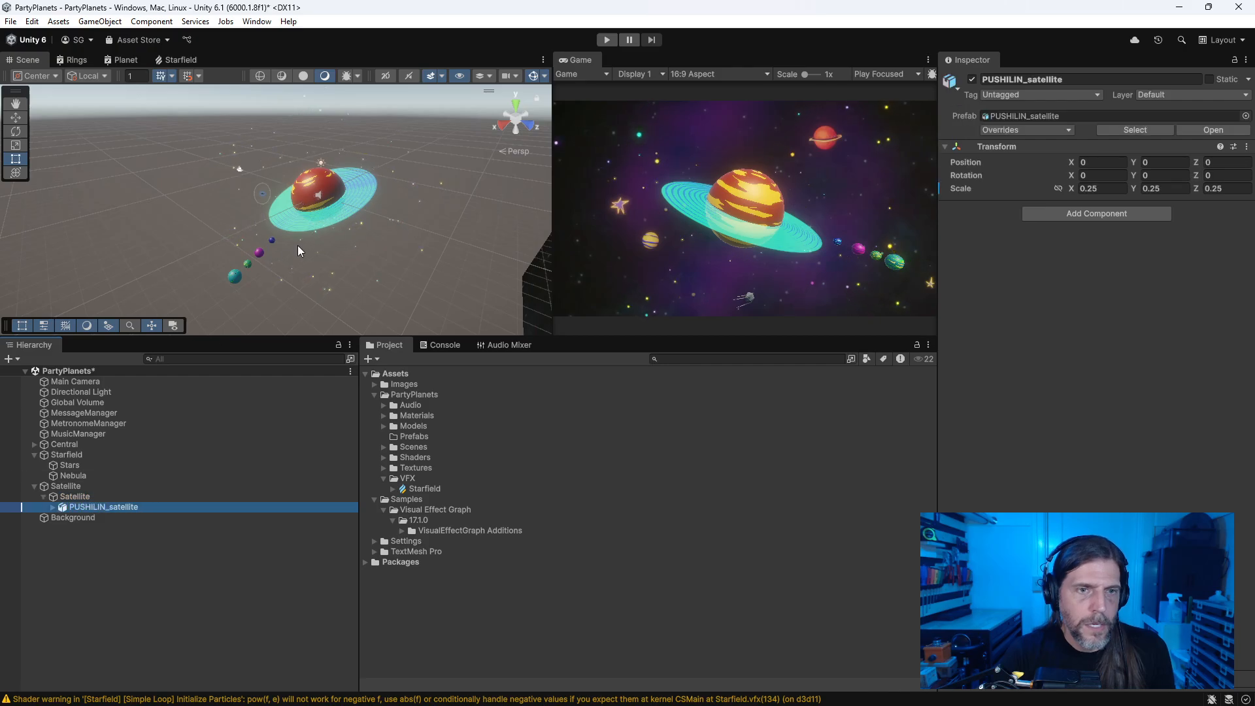
key("f")
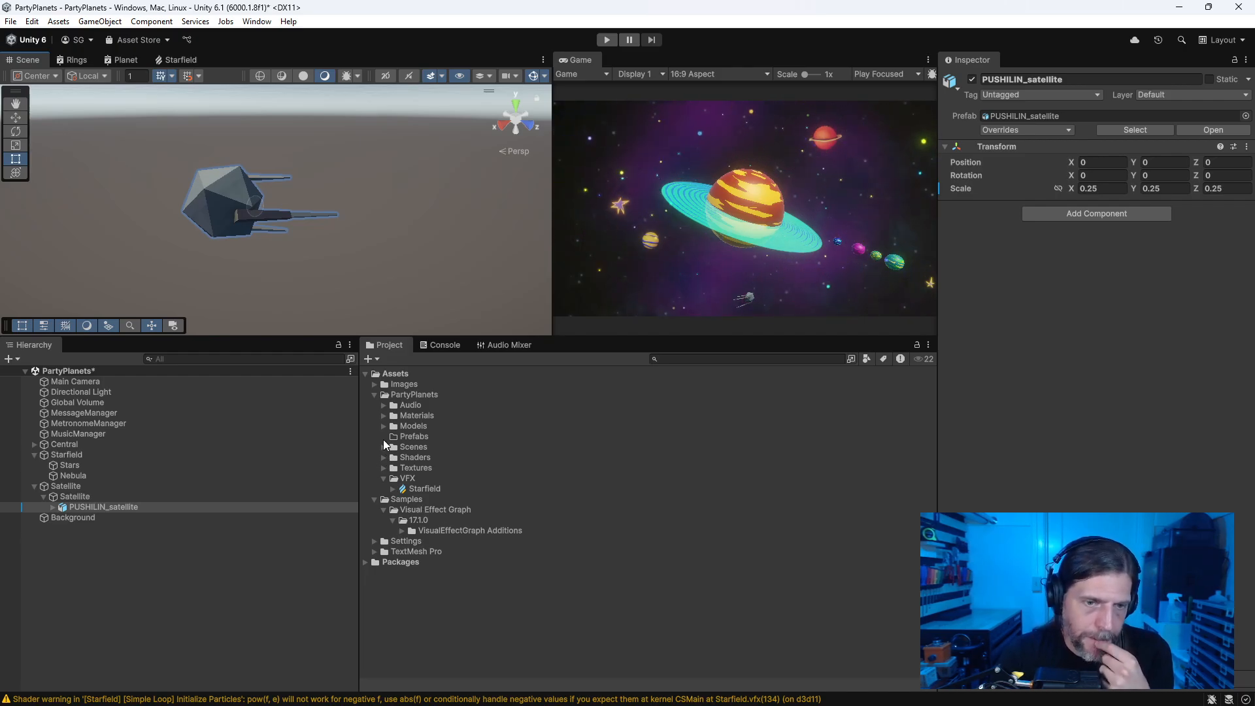
Step: Save the inner Satellite as a prefab in the Prefabs folder and add the circle_05 sprite as its child
left_click_drag(89, 496, 454, 437)
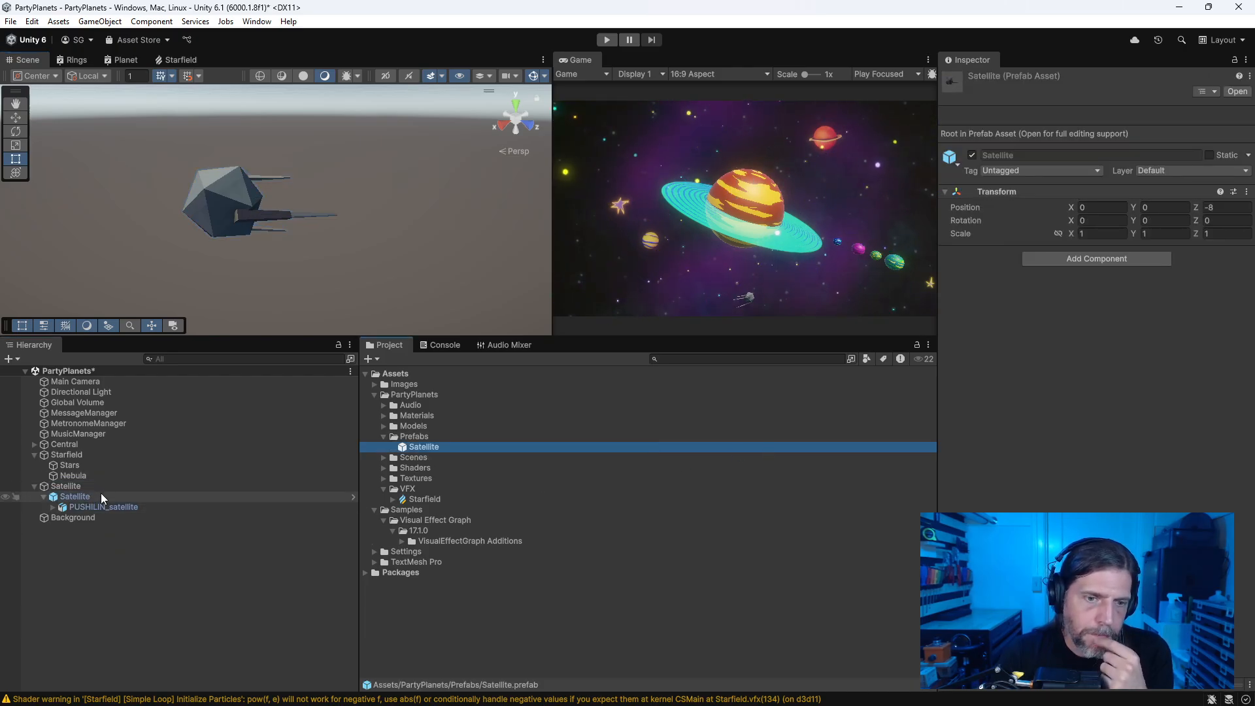
left_click(384, 478)
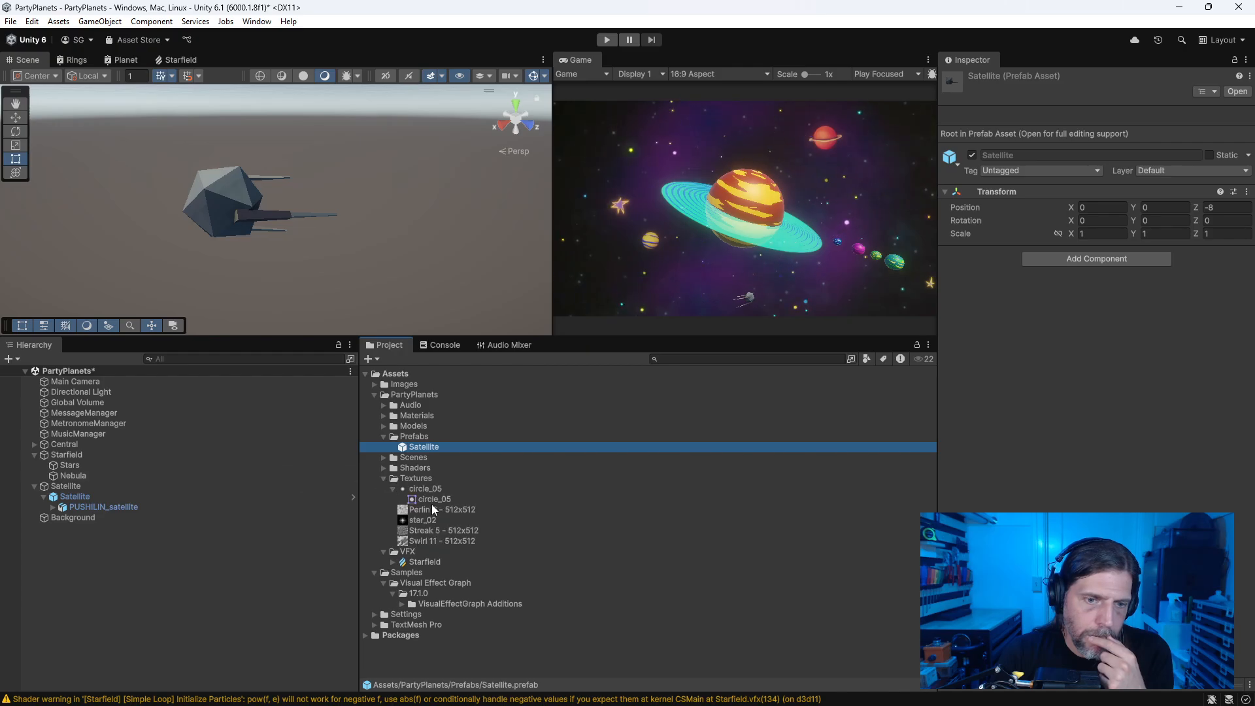
left_click_drag(80, 500, 81, 501)
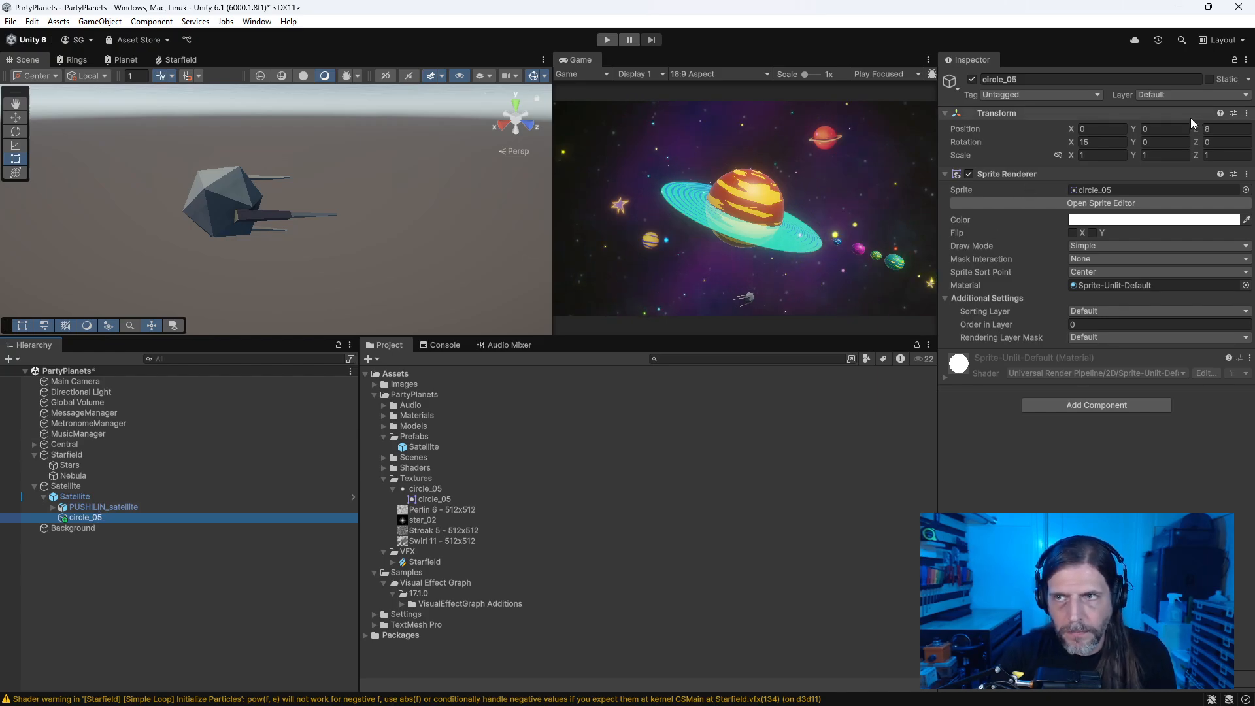
Step: Set the circle_05 sprite's Z position to 0 and its X rotation to 0
left_click(1232, 130)
type("0")
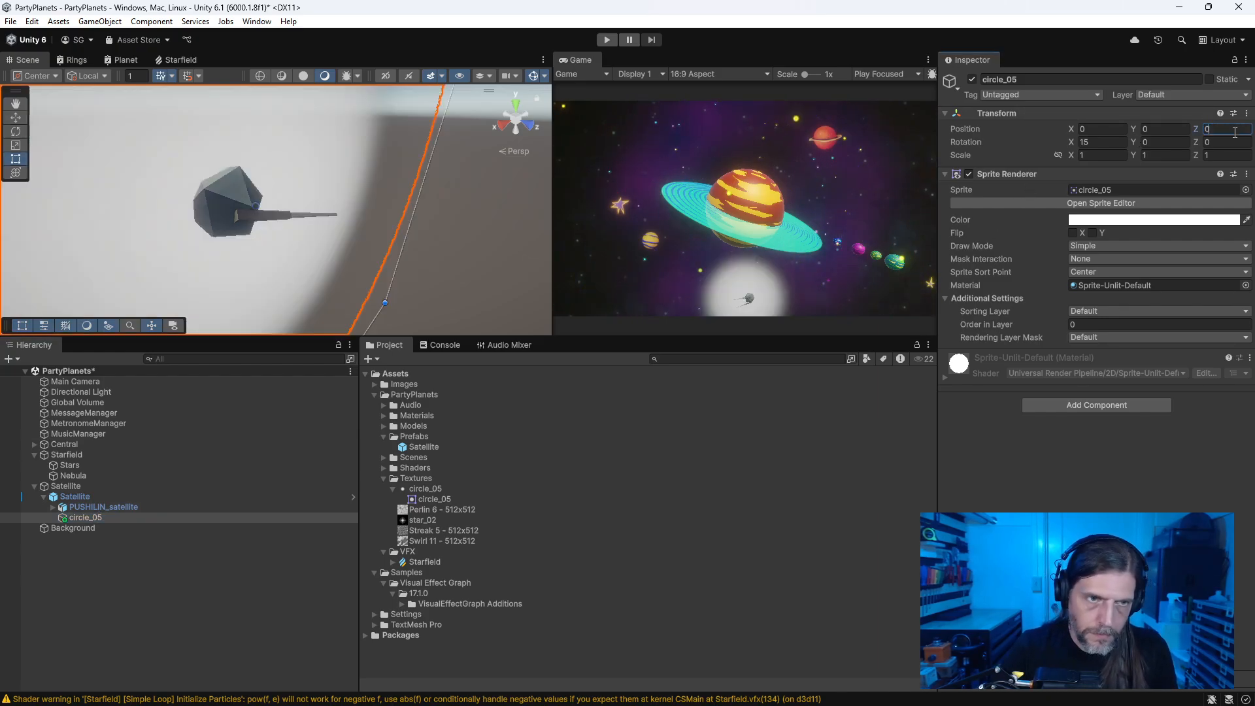
key("Tab")
type("0")
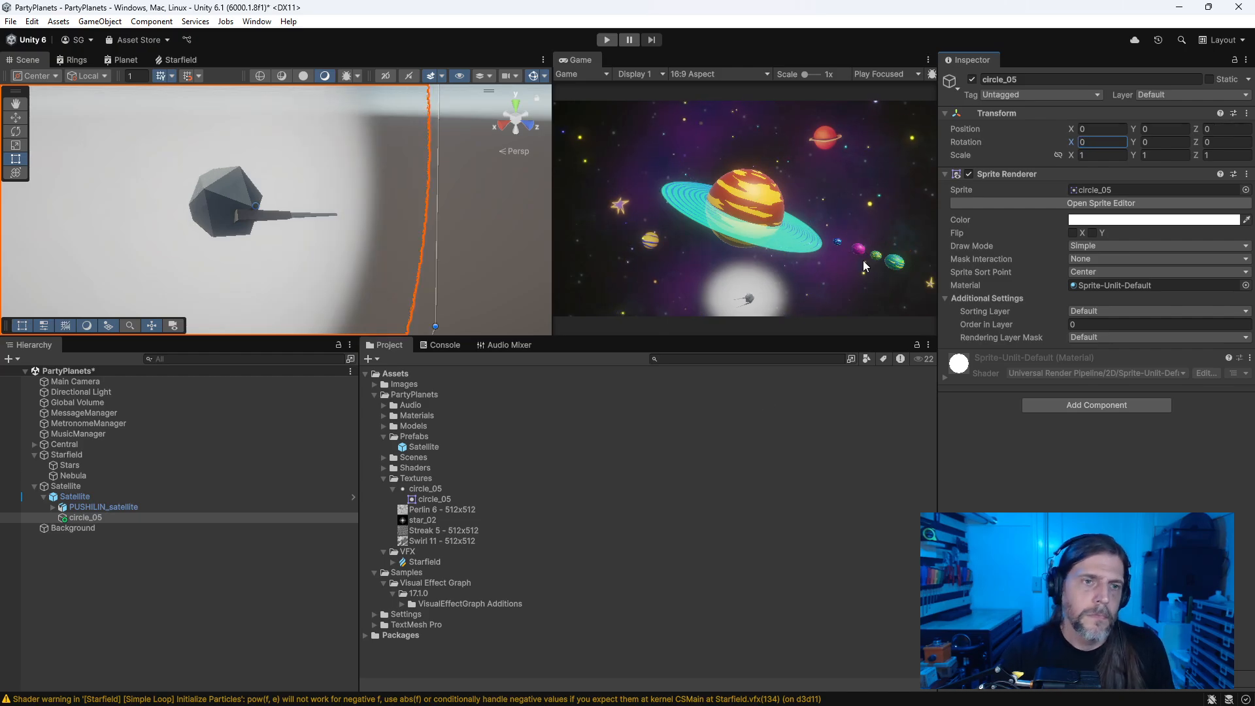
Step: Scale the circle_05 sprite to 0.1 on all three axes
right_click_drag(203, 528, 305, 446)
left_click(299, 221)
scroll(299, 222, "up", 3)
scroll(299, 222, "down", 5)
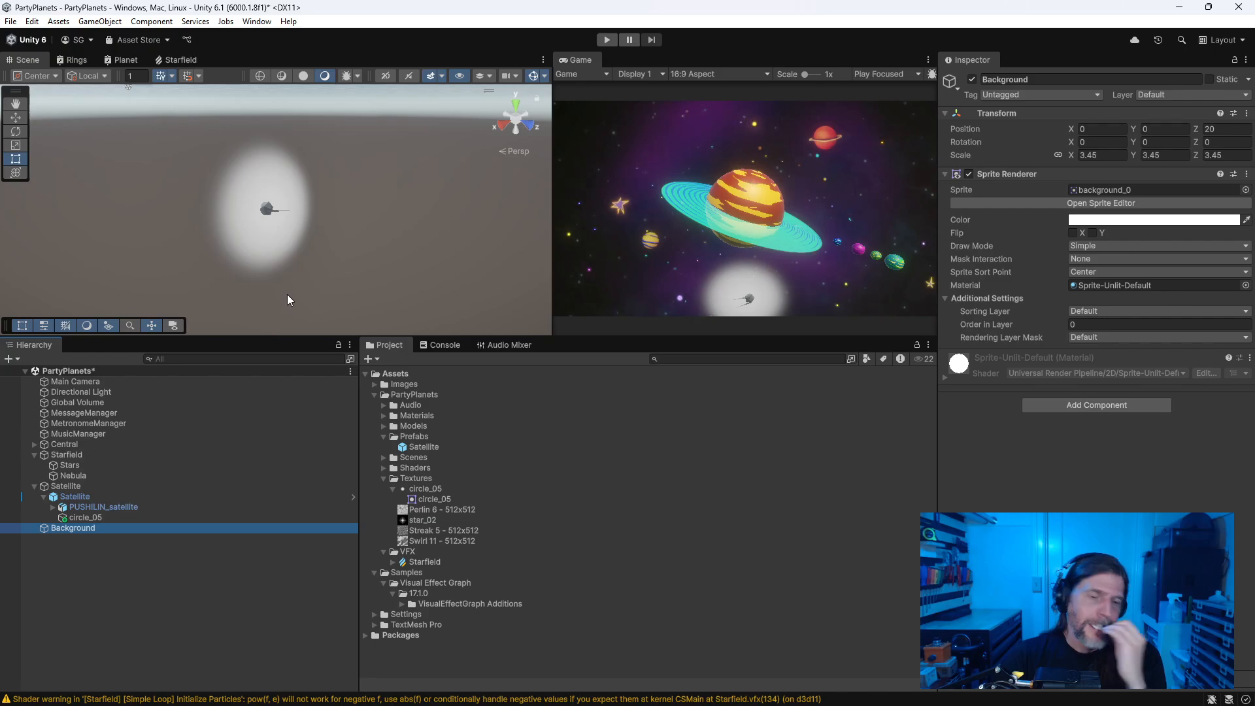
left_click(91, 517)
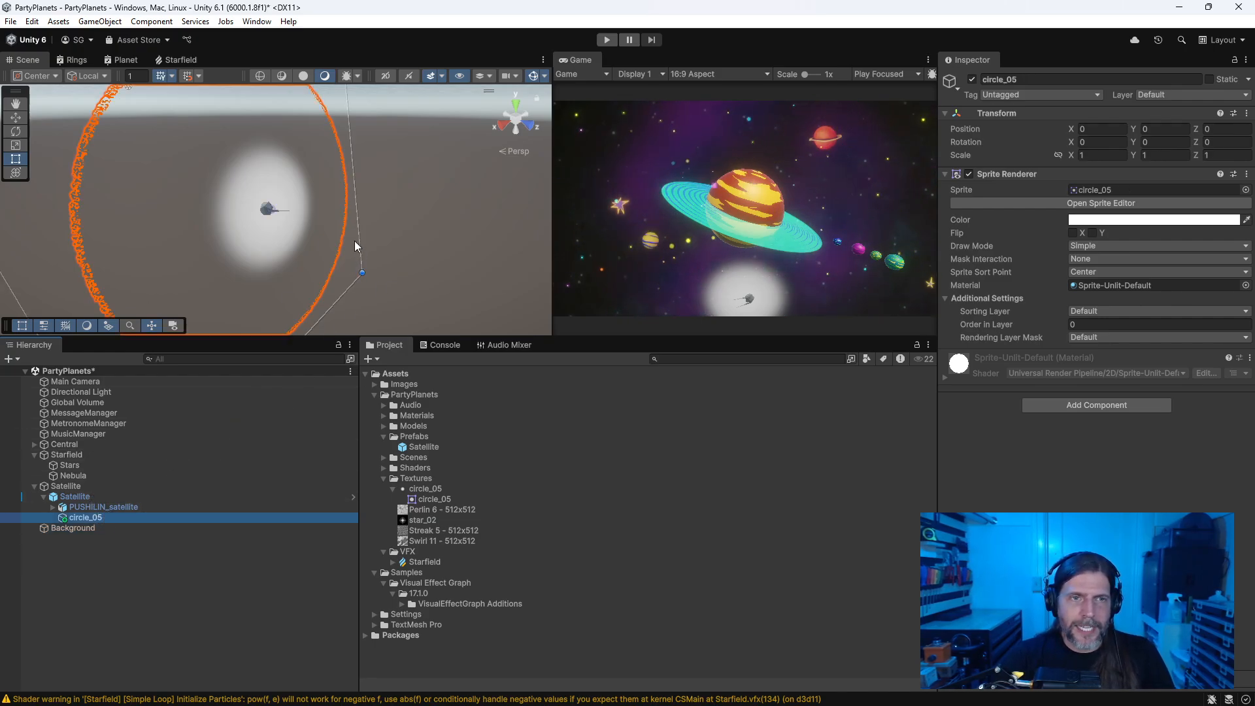
left_click(1096, 155)
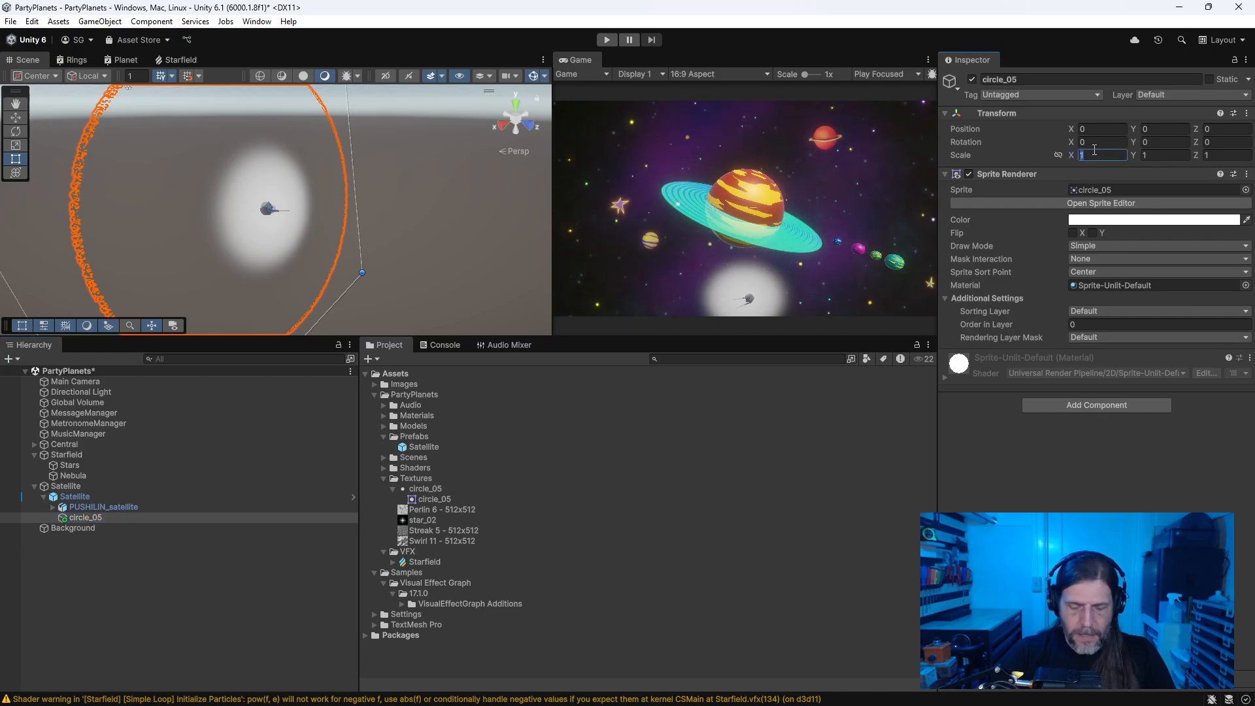
type("0.1")
key("Tab")
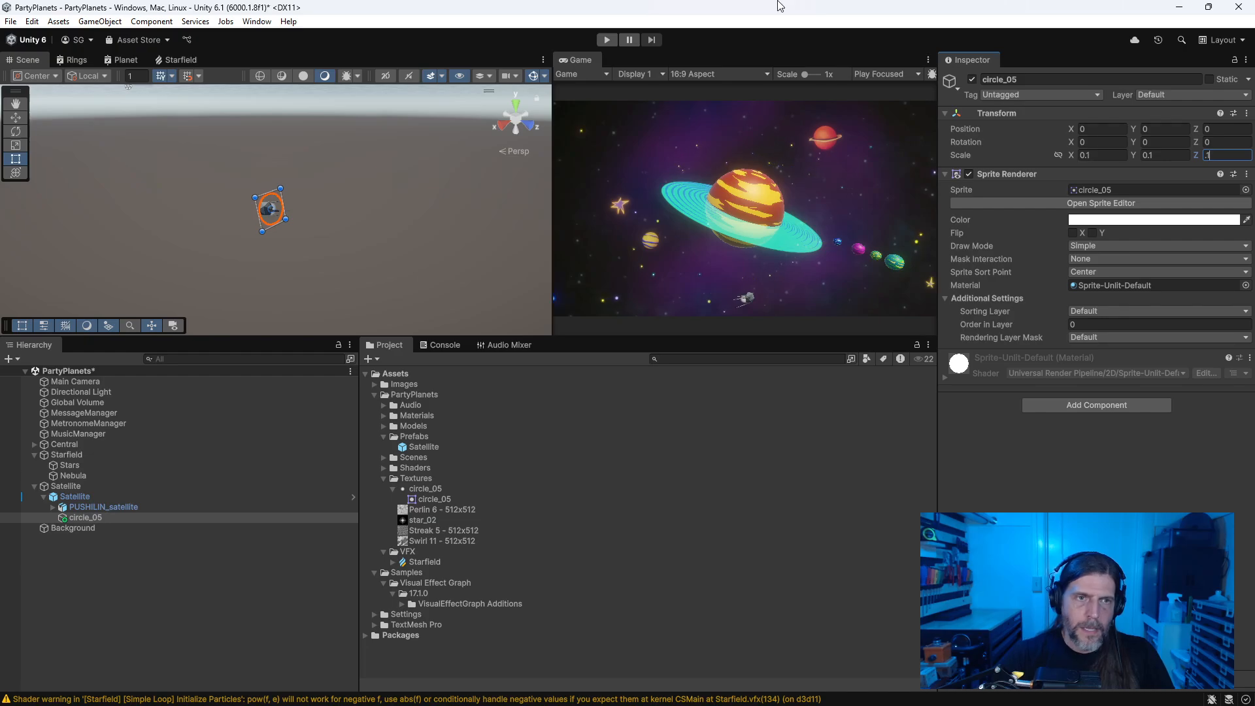
Step: Move the circle_05 sprite off the satellite's body toward the antennas, to about X -0.168, Y 0.062
scroll(289, 231, "up", 12)
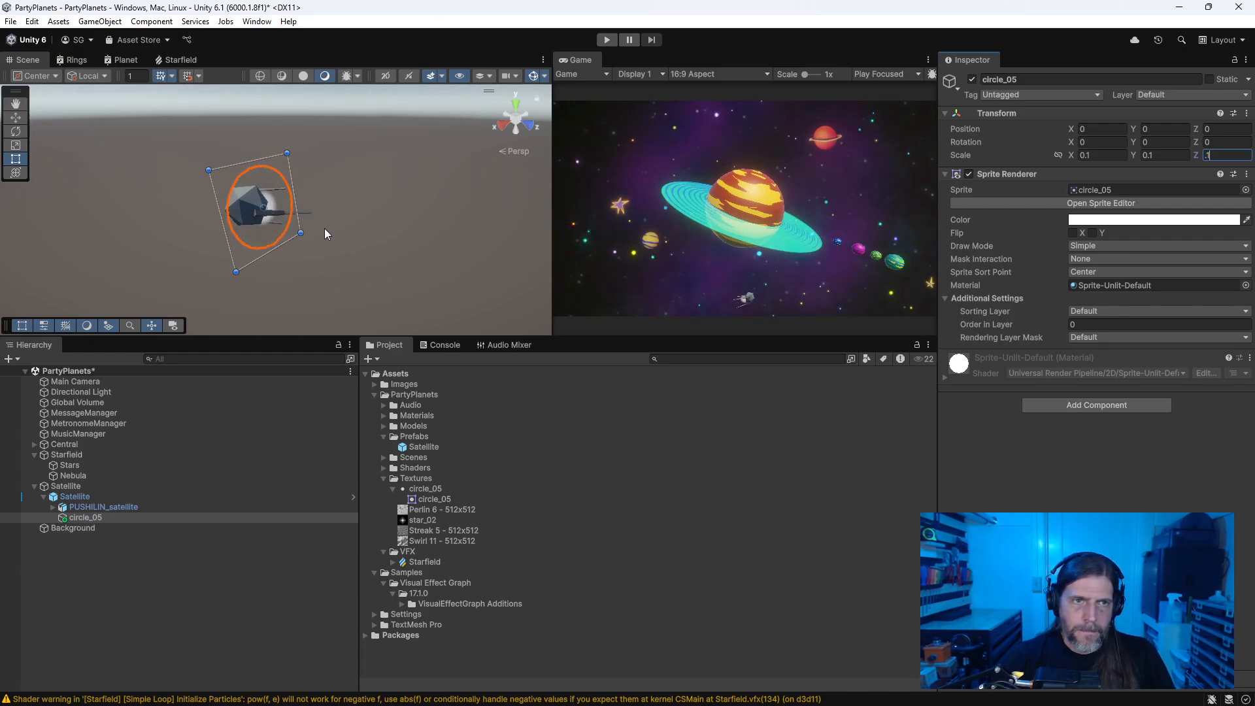
middle_click_drag(412, 196, 384, 221)
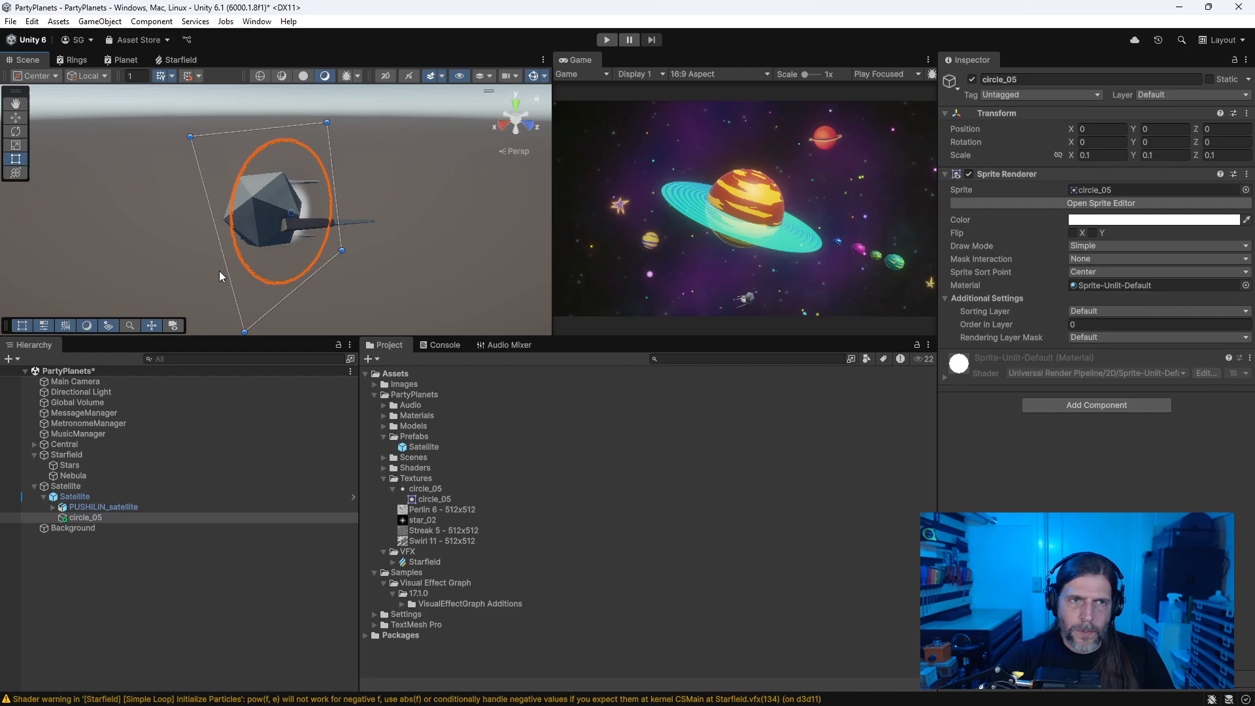
left_click_drag(292, 217, 319, 181)
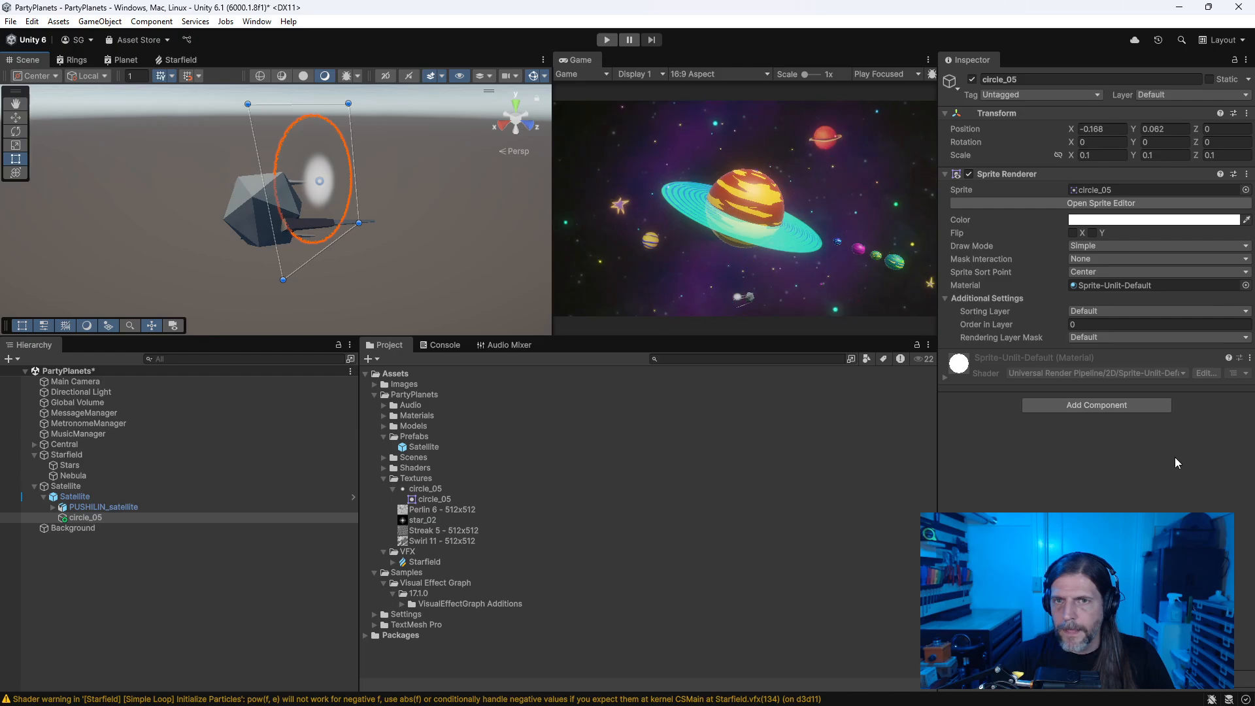
Step: Try rotating the circle_05 sprite, undo the rotation, and check the sprite's draw mode options
key("e")
left_click_drag(369, 183, 215, 195)
key("ctrl+z")
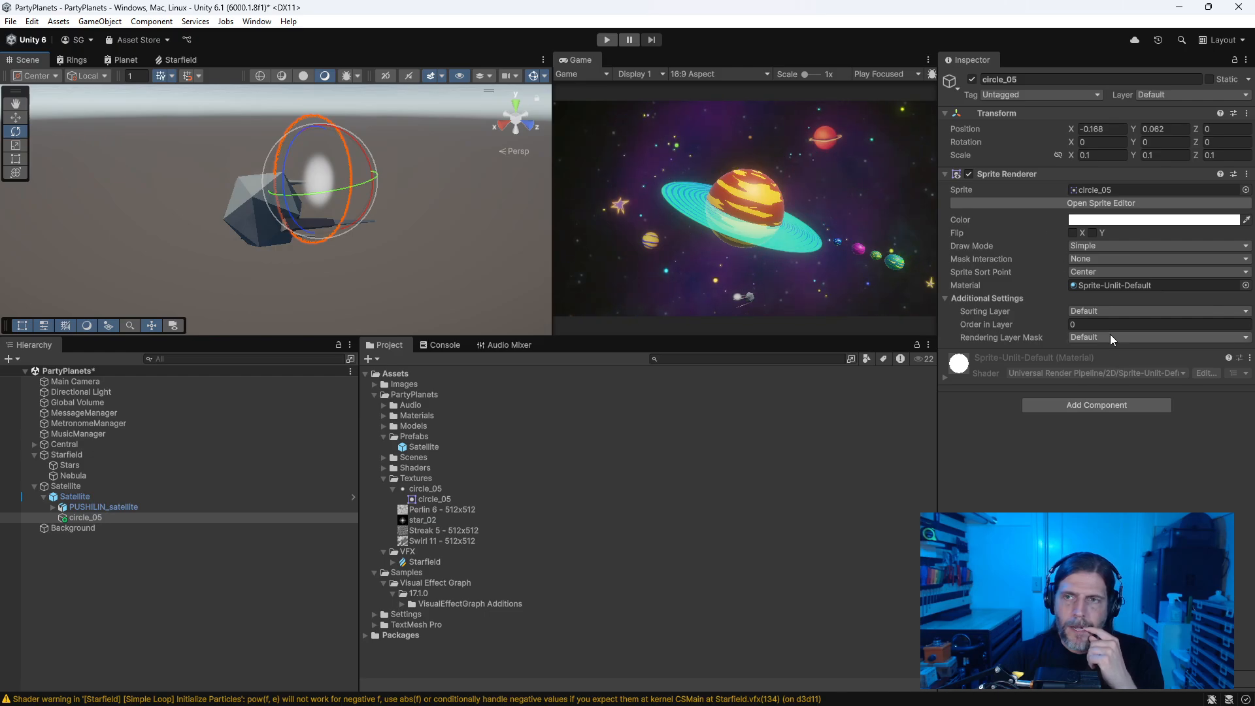
left_click(1085, 246)
left_click(1041, 254)
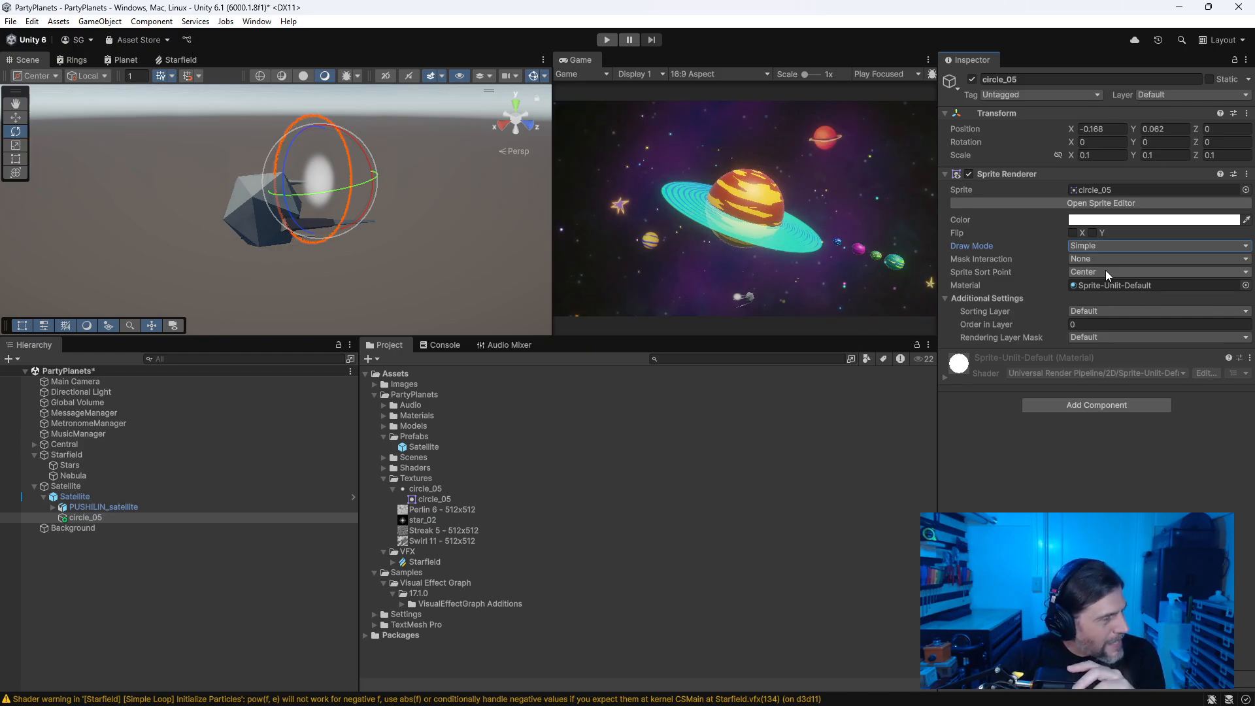
Step: Try adding a Billboard Renderer component to the circle_05 sprite and undo the addition
left_click(1101, 406)
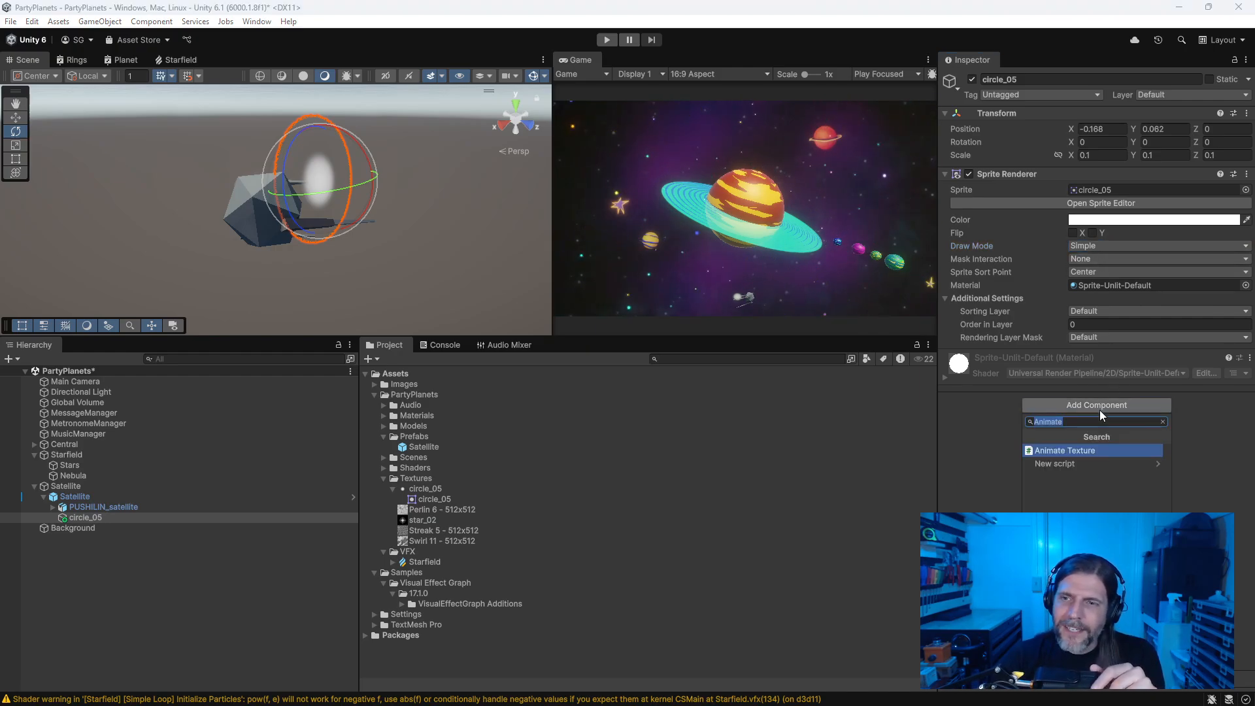
type("b")
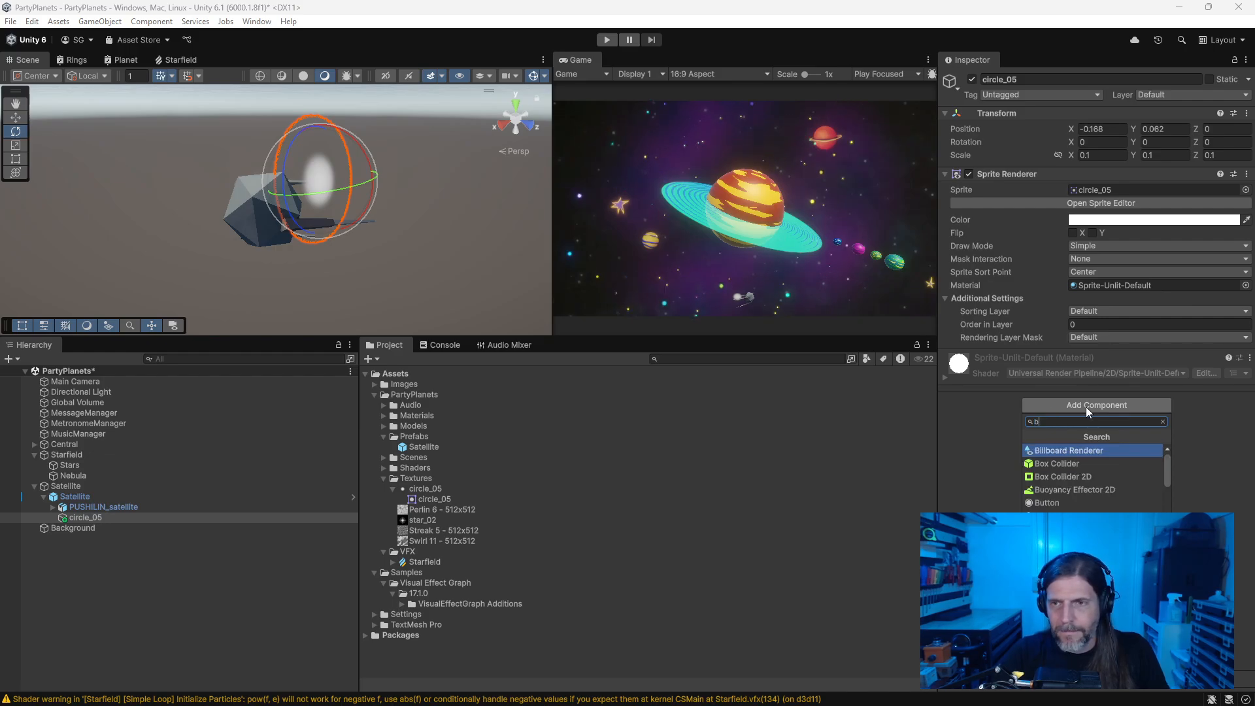
key("Return")
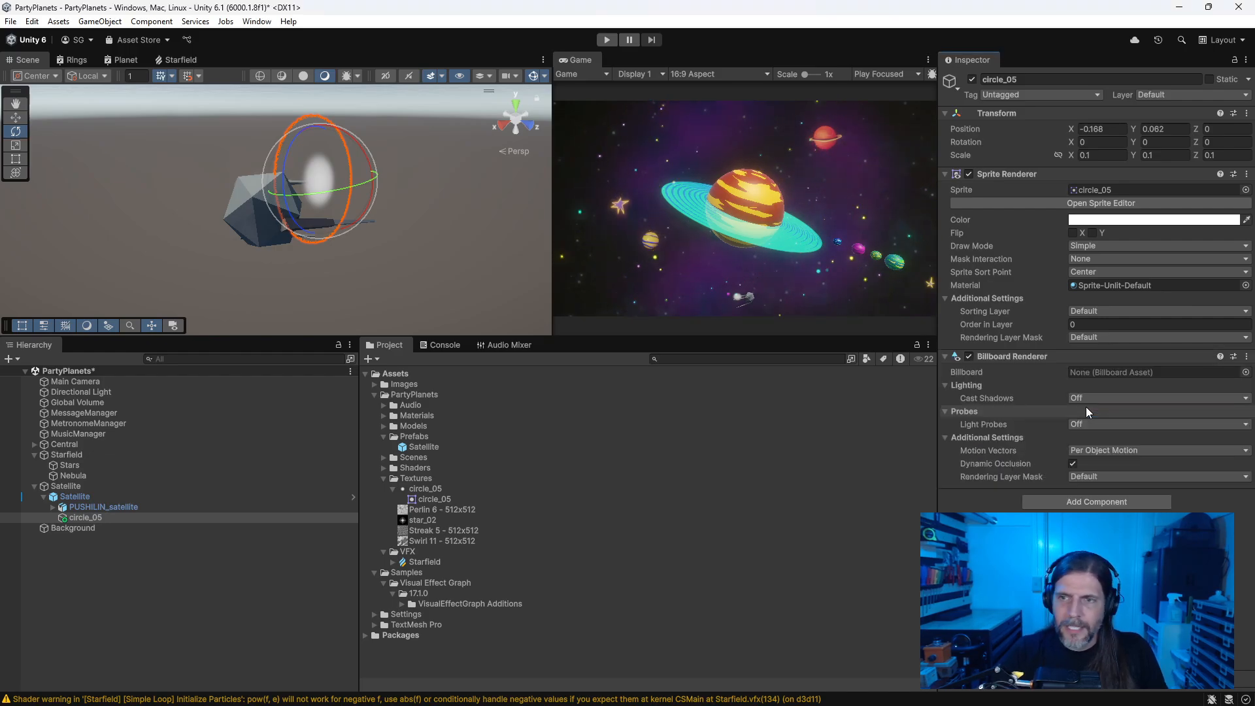
key("ctrl+z")
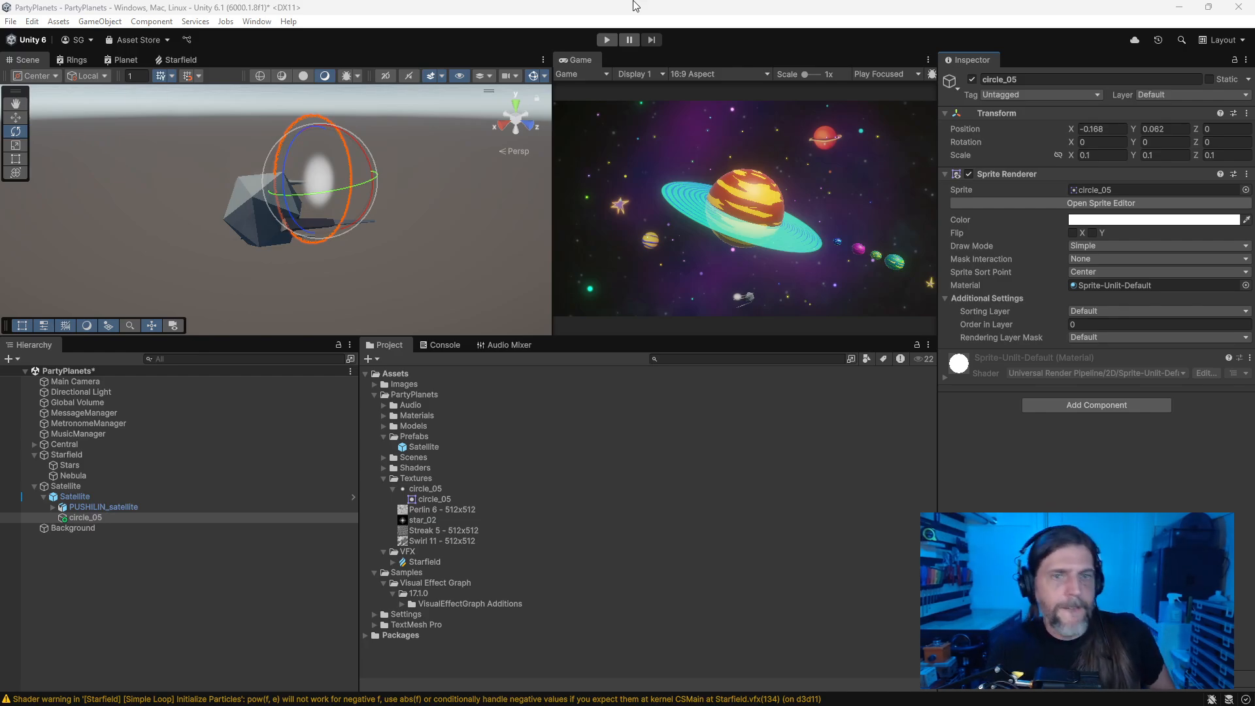
Step: Set the circle_05 sprite's color to pure red
left_click(1076, 222)
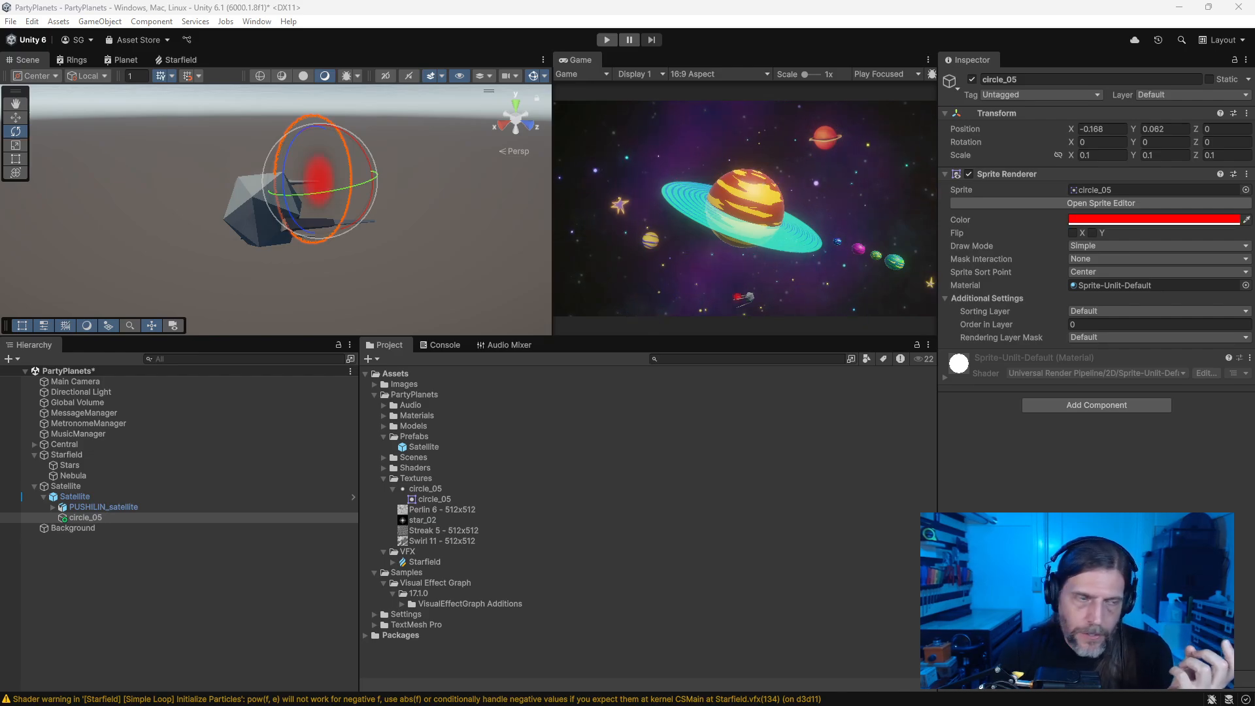
scroll(340, 194, "up", 2)
scroll(340, 193, "up", 2)
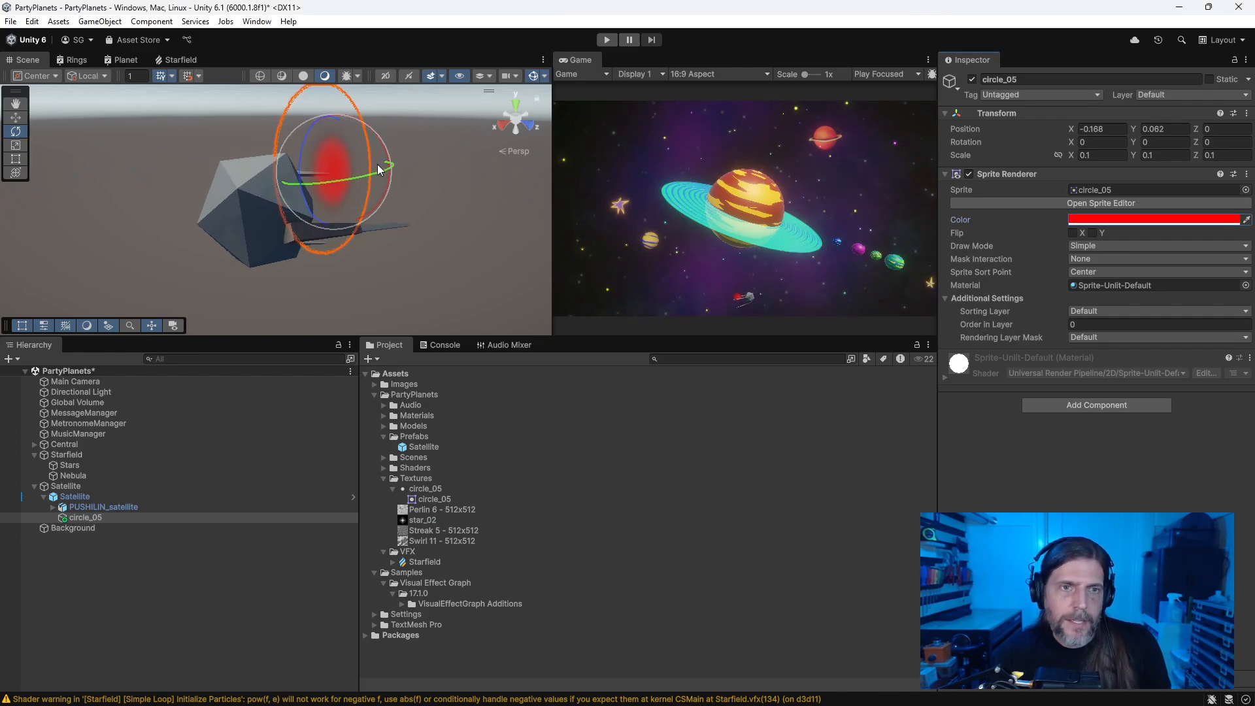
mouse_move(414, 206)
middle_mouse_down()
mouse_move(347, 248)
mouse_move(429, 207)
mouse_move(397, 212)
middle_mouse_up()
Step: Frame the satellite model and examine from several angles where the red sprite sits relative to the antennas
left_click(95, 507)
key("f")
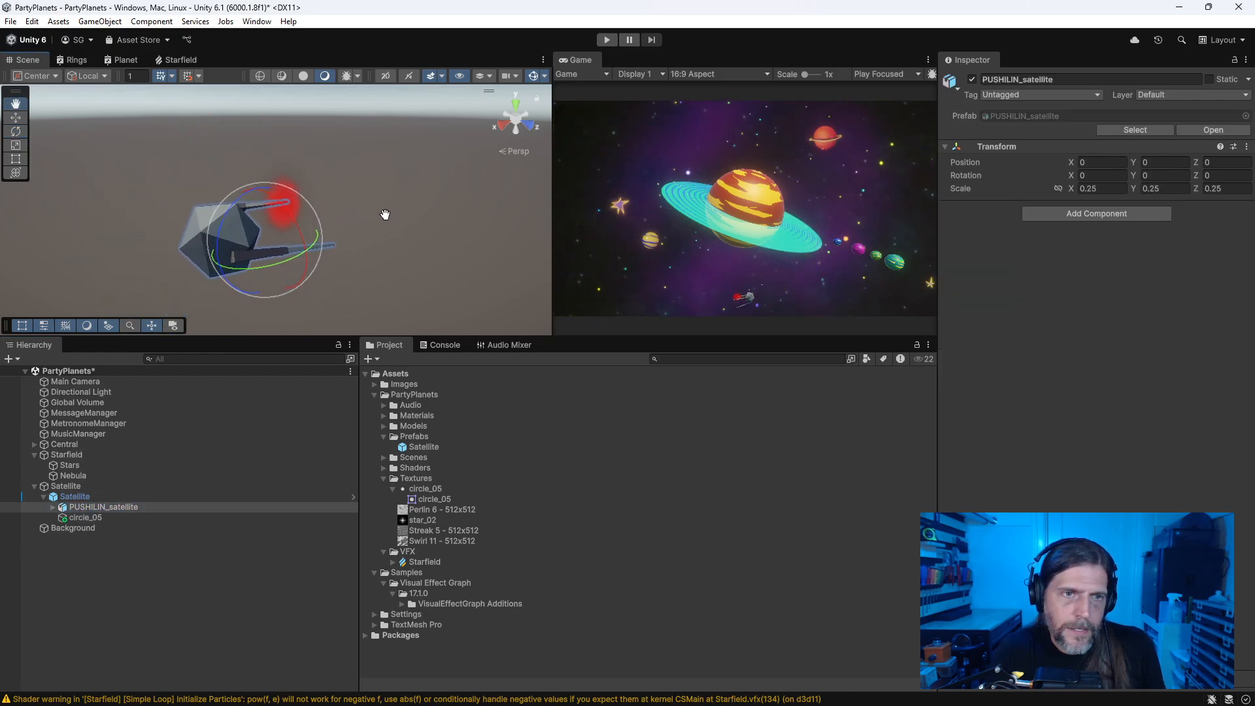
left_click(402, 187)
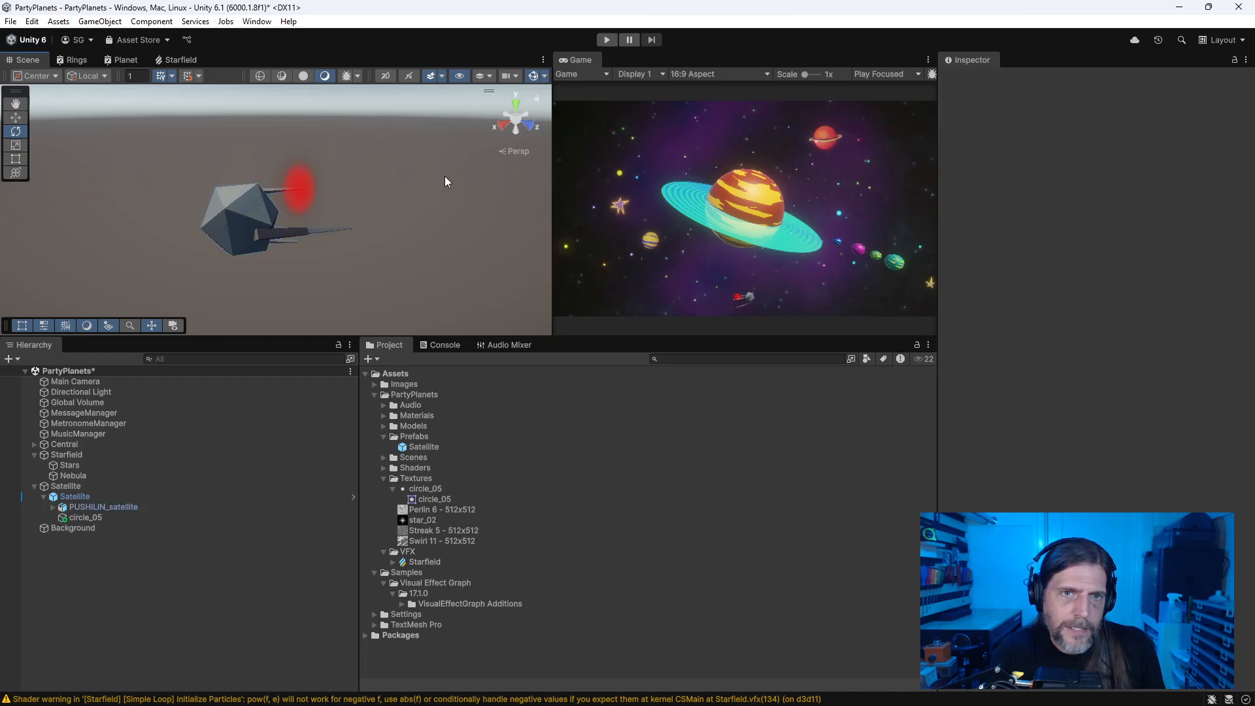
left_click(272, 234)
left_click_drag(342, 269, 233, 247, "alt")
scroll(233, 253, "down", 4)
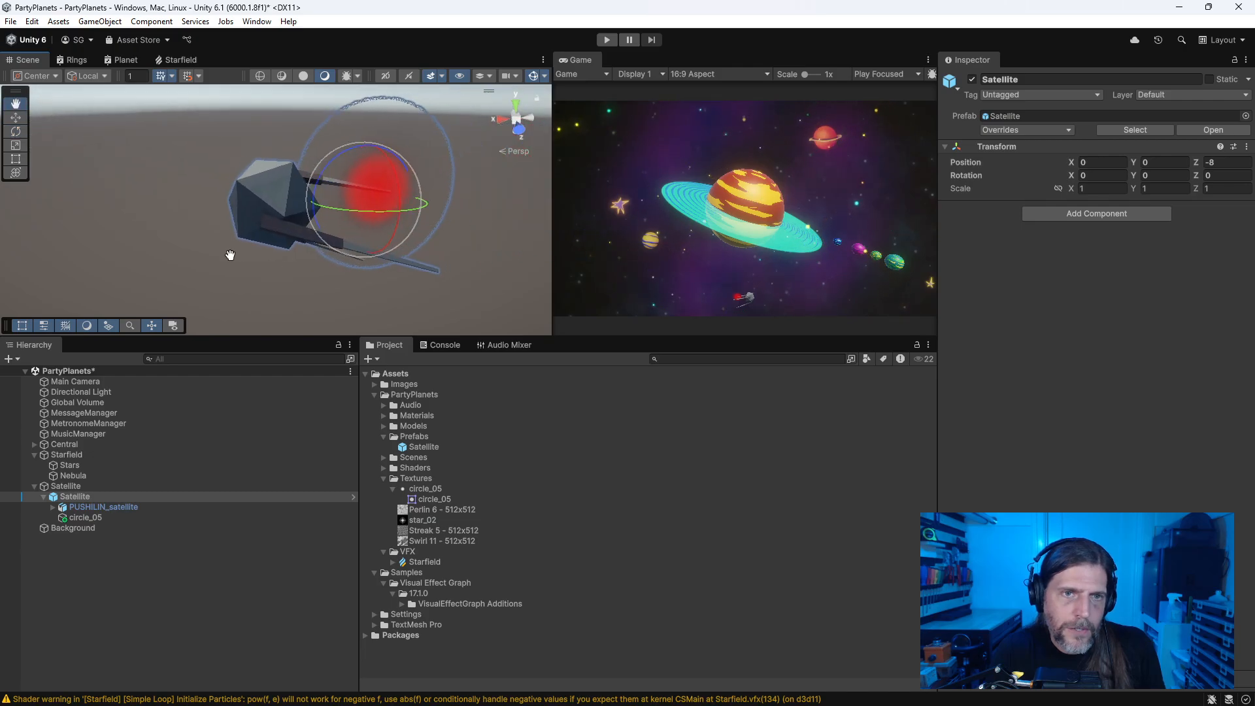
left_click_drag(307, 205, 177, 182, "alt")
left_click_drag(268, 229, 200, 209, "alt")
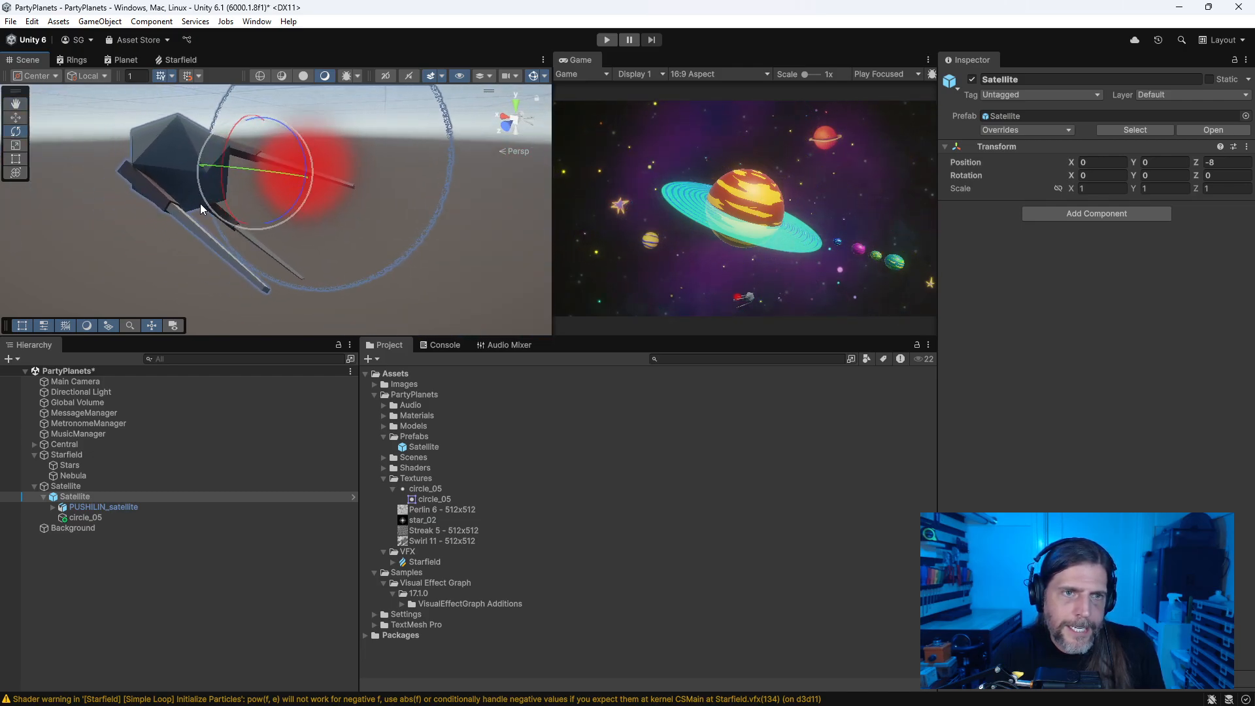
Step: Move the circle_05 sprite onto the tip of a satellite antenna, at about -0.259, 0.038, -0.07
left_click(111, 517)
key("w")
left_click_drag(305, 170, 359, 195)
left_click_drag(245, 262, 147, 227, "alt")
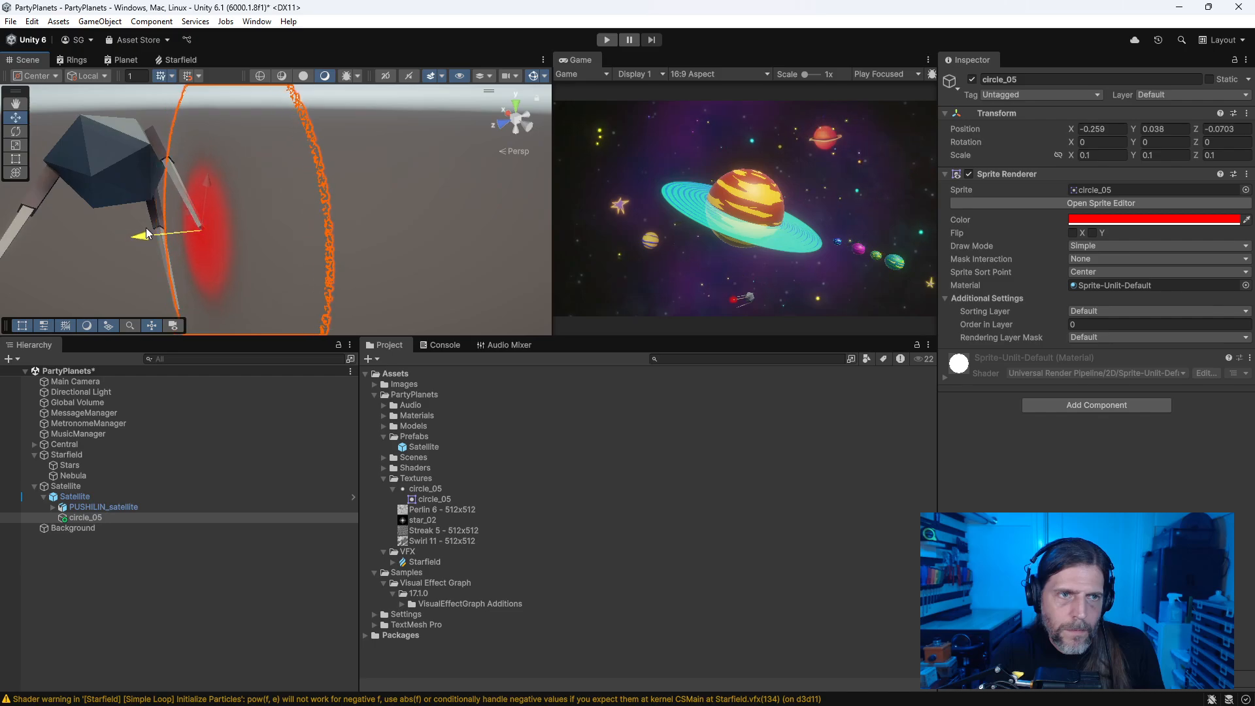
left_click_drag(253, 251, 383, 213, "alt")
left_click_drag(300, 255, 434, 258, "alt")
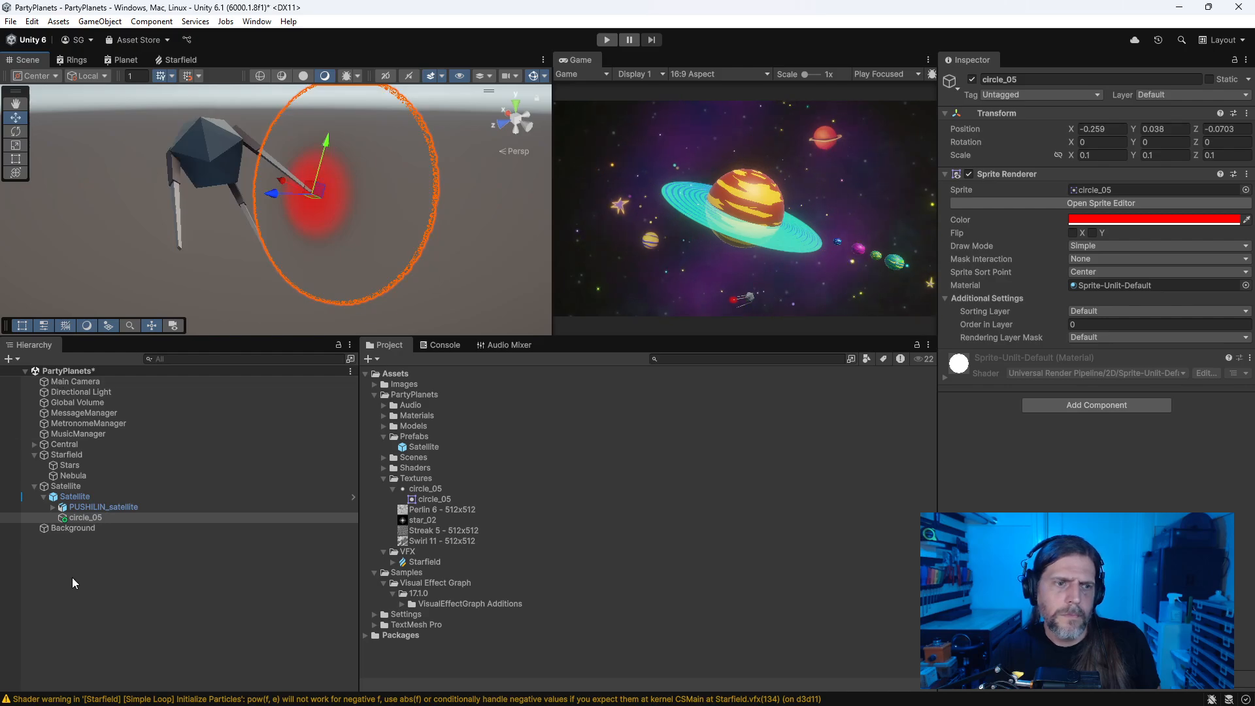
Step: Frame the PUSHILIN_satellite model and switch the transform handle position from Center to Pivot
left_click(84, 507)
key("f")
left_click_drag(319, 257, 289, 287, "alt")
middle_click_drag(290, 288, 289, 251)
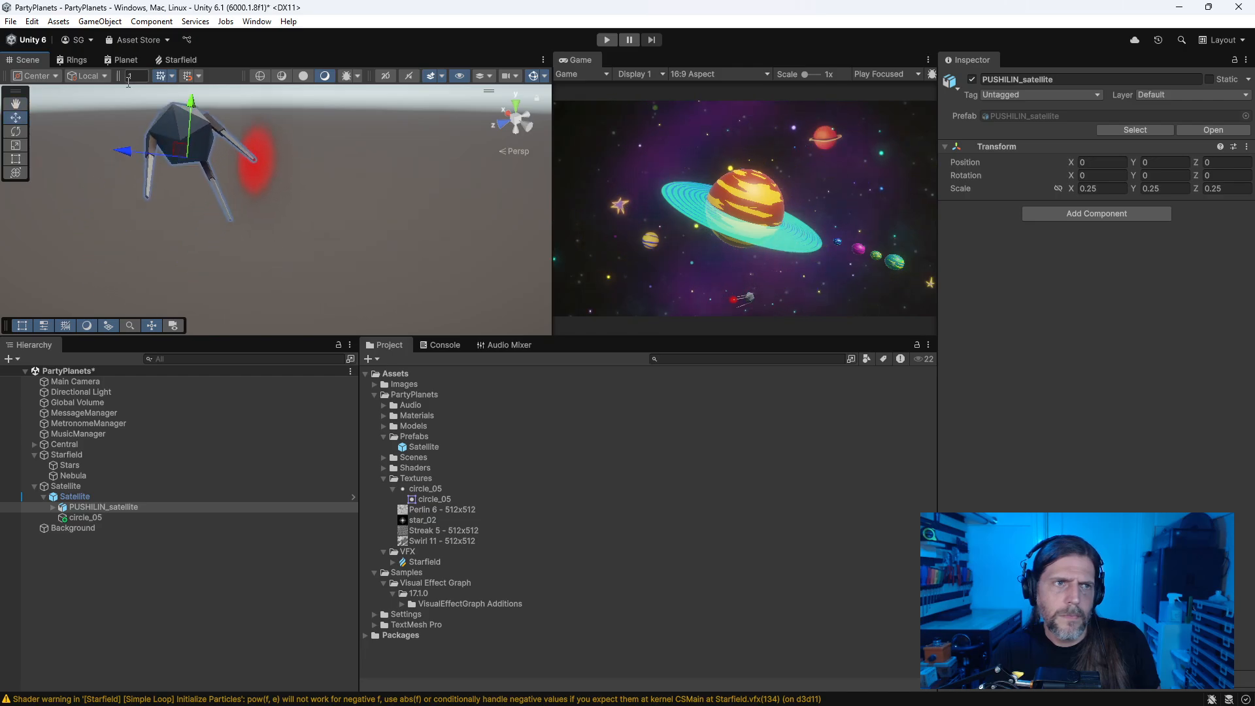
left_click(52, 76)
left_click(45, 106)
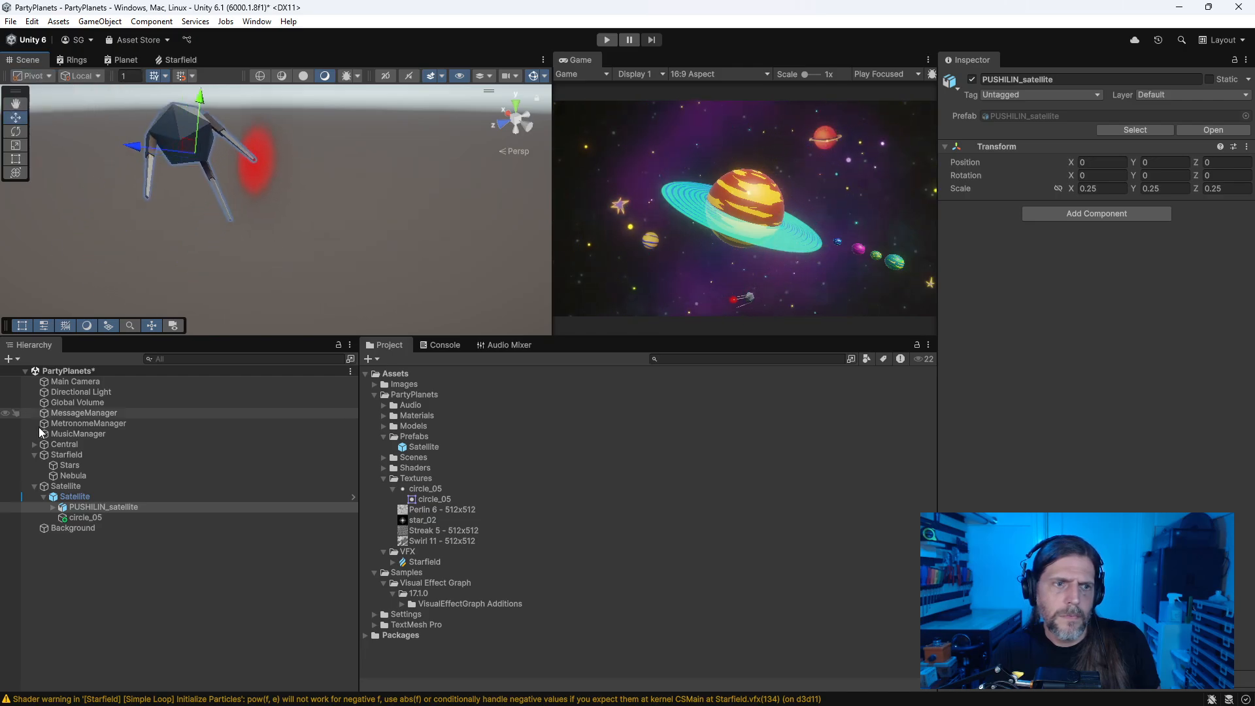
Step: Frame the circle_05 sprite and examine from several angles how it lines up with the antenna tip
left_click(84, 517)
key("f")
right_click_drag(383, 201, 185, 195)
key("f")
mouse_move(423, 205)
middle_mouse_down()
mouse_move(285, 222)
mouse_move(417, 223)
middle_mouse_up()
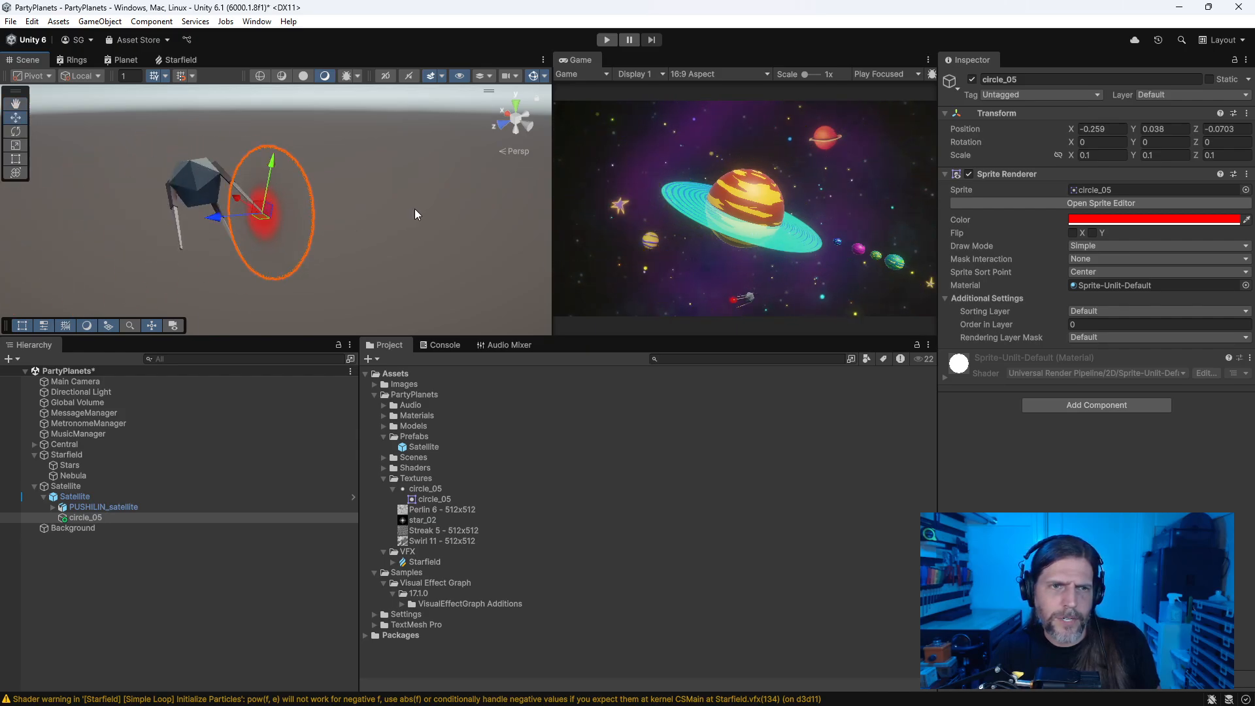
right_click(419, 205, "ctrl")
left_click_drag(350, 189, 390, 207, "alt")
right_click_drag(390, 207, 438, 218, "alt")
left_click_drag(438, 218, 483, 211, "alt")
scroll(351, 207, "up", 2)
middle_click_drag(352, 208, 415, 213)
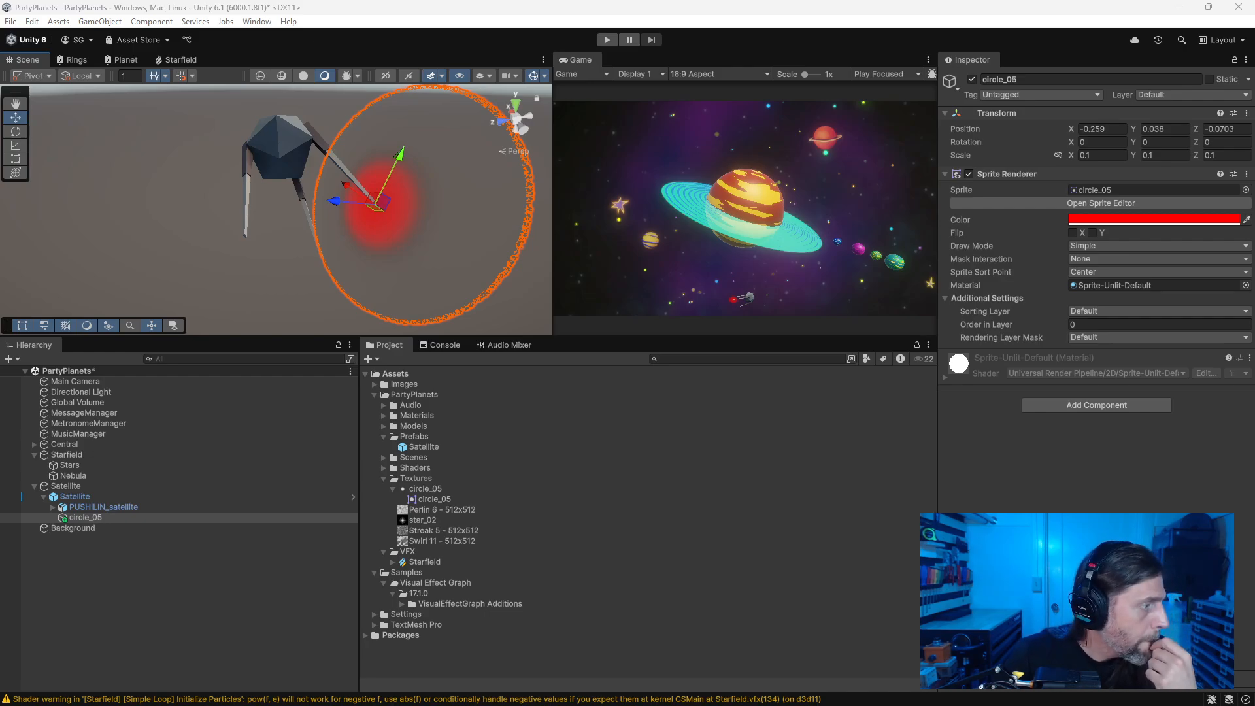
Step: Switch to the browser, read the Unity forum thread on rotating the view around an object, and close it
key("alt+Tab")
scroll(452, 395, "down", 5)
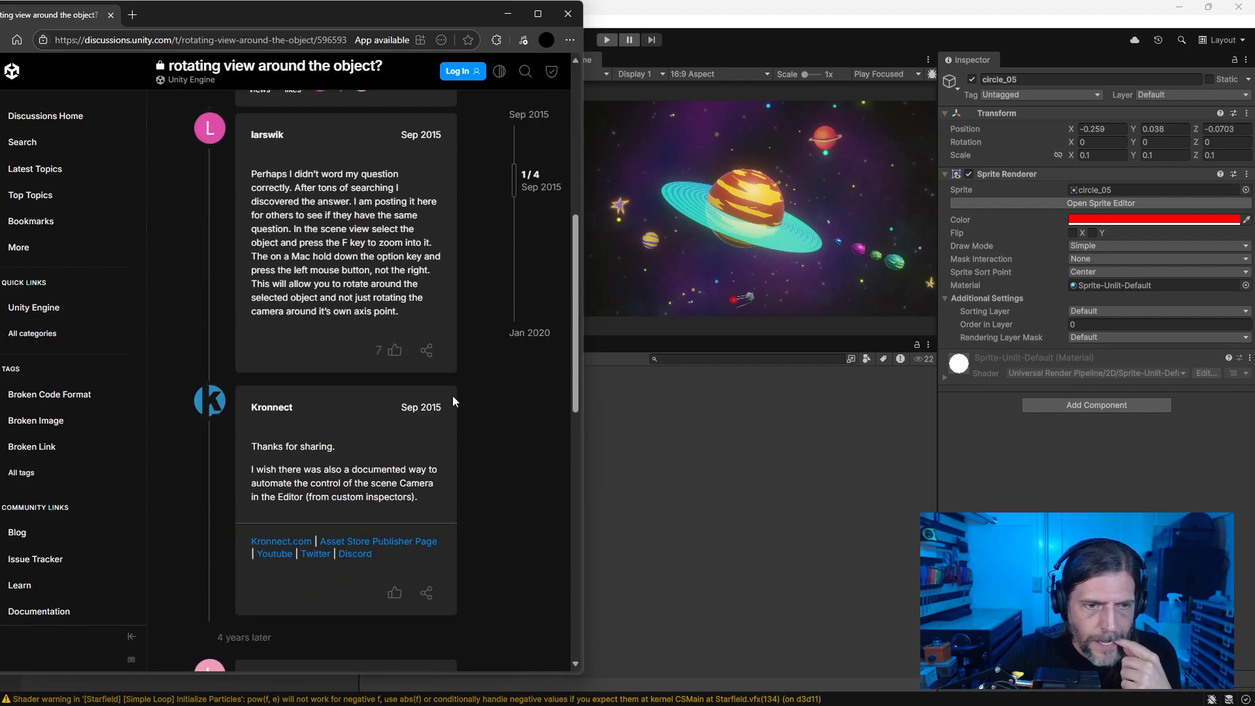
scroll(453, 395, "down", 7)
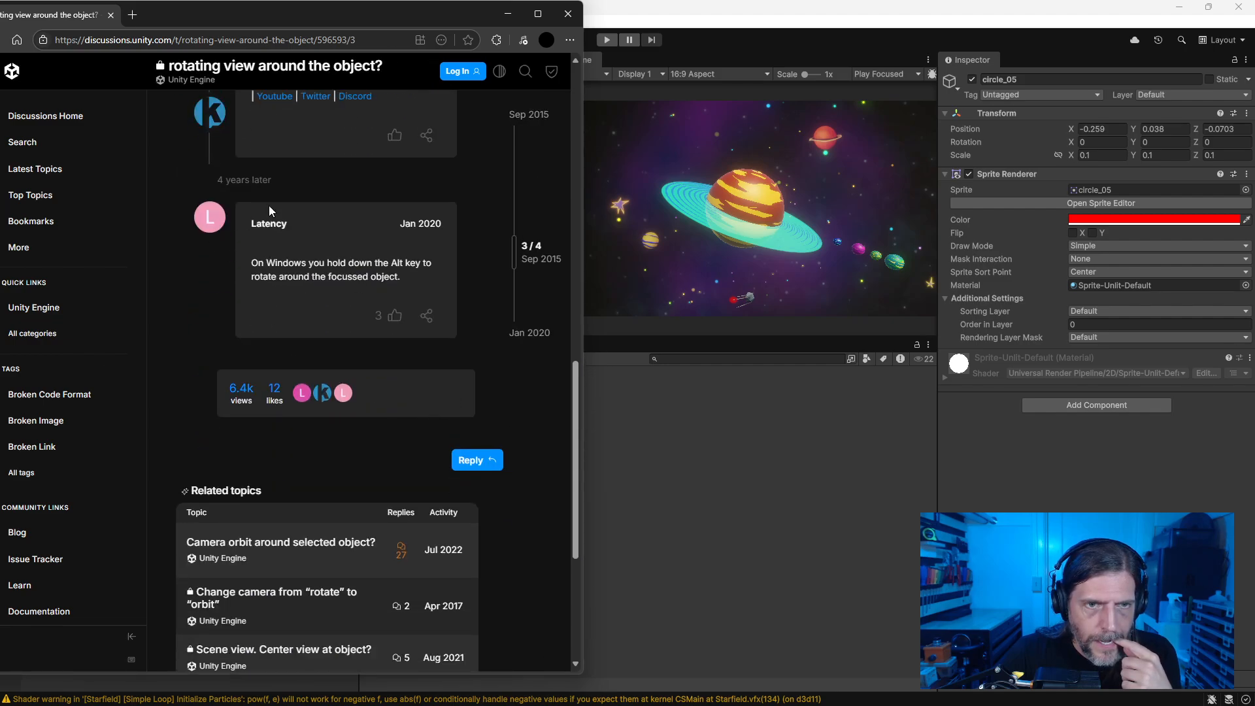
left_click(568, 13)
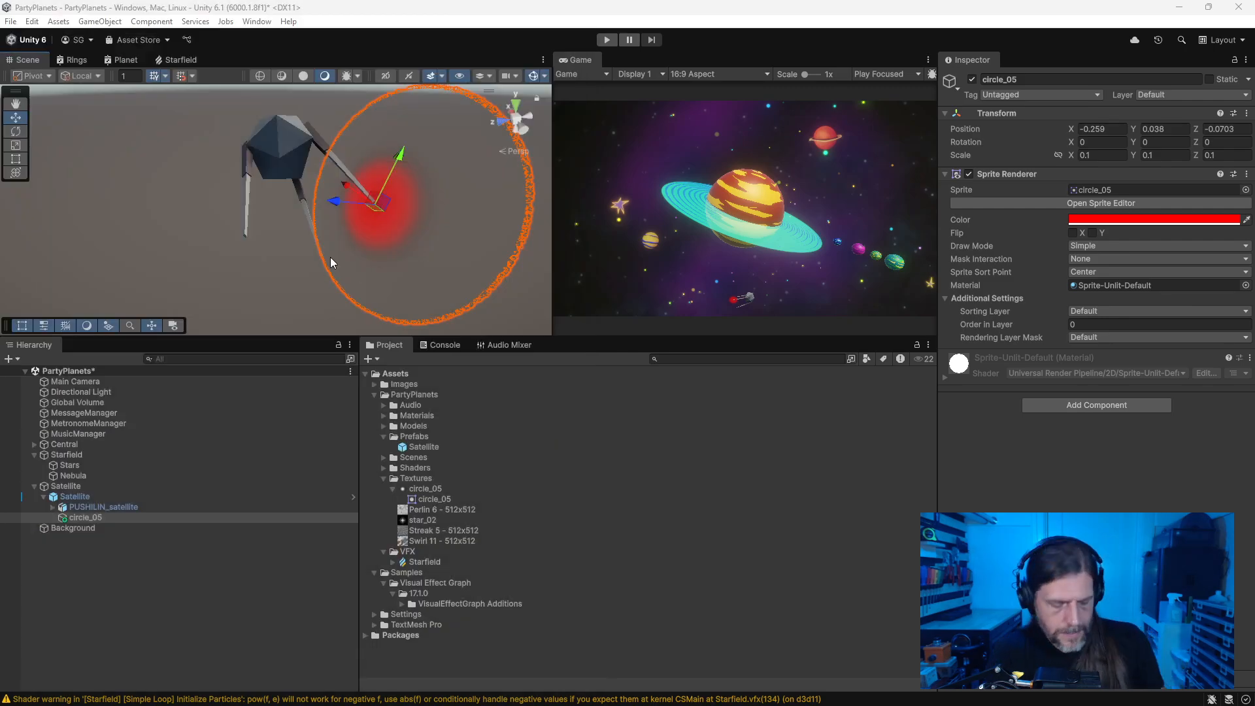
Step: Fine-tune the circle_05 sprite's height on the antenna tip to a Y position of about 0.0399
left_click_drag(345, 278, 311, 254, "alt")
scroll(457, 171, "up", 5)
mouse_move(311, 253)
middle_mouse_down()
mouse_move(186, 186)
mouse_move(260, 243)
mouse_move(323, 249)
middle_mouse_up()
left_click_drag(323, 249, 503, 275, "alt")
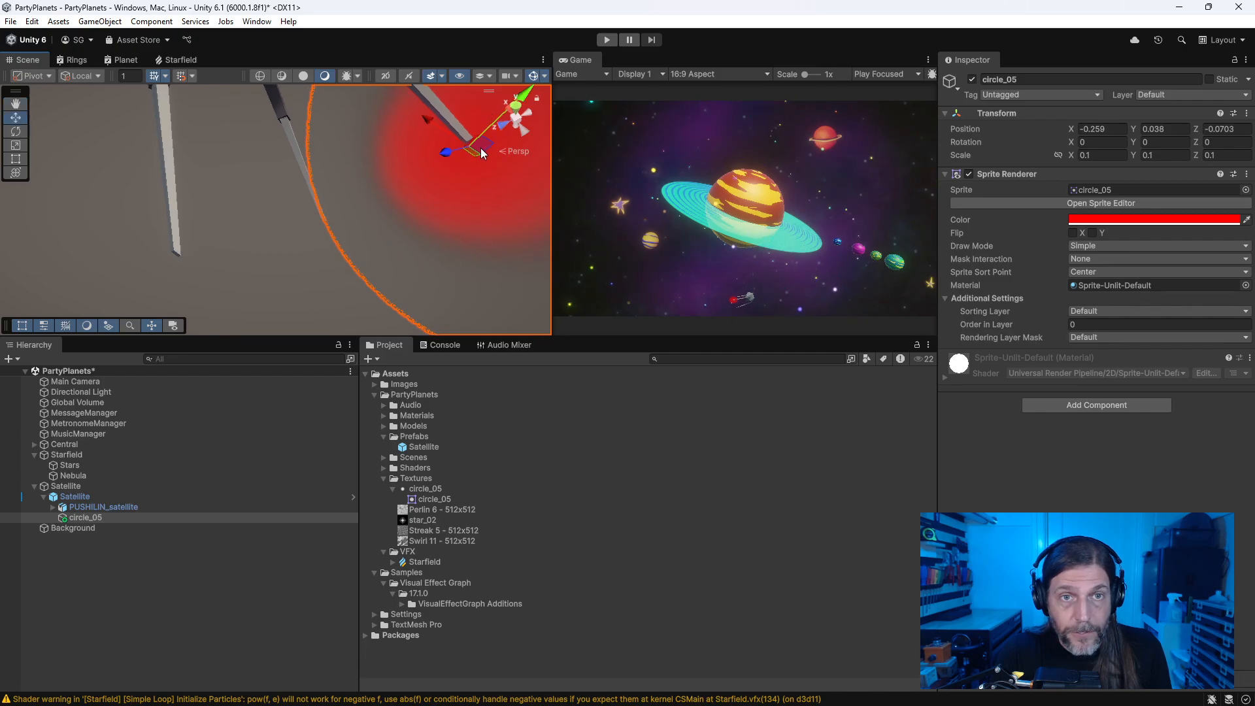
left_click_drag(242, 233, 346, 141, "alt")
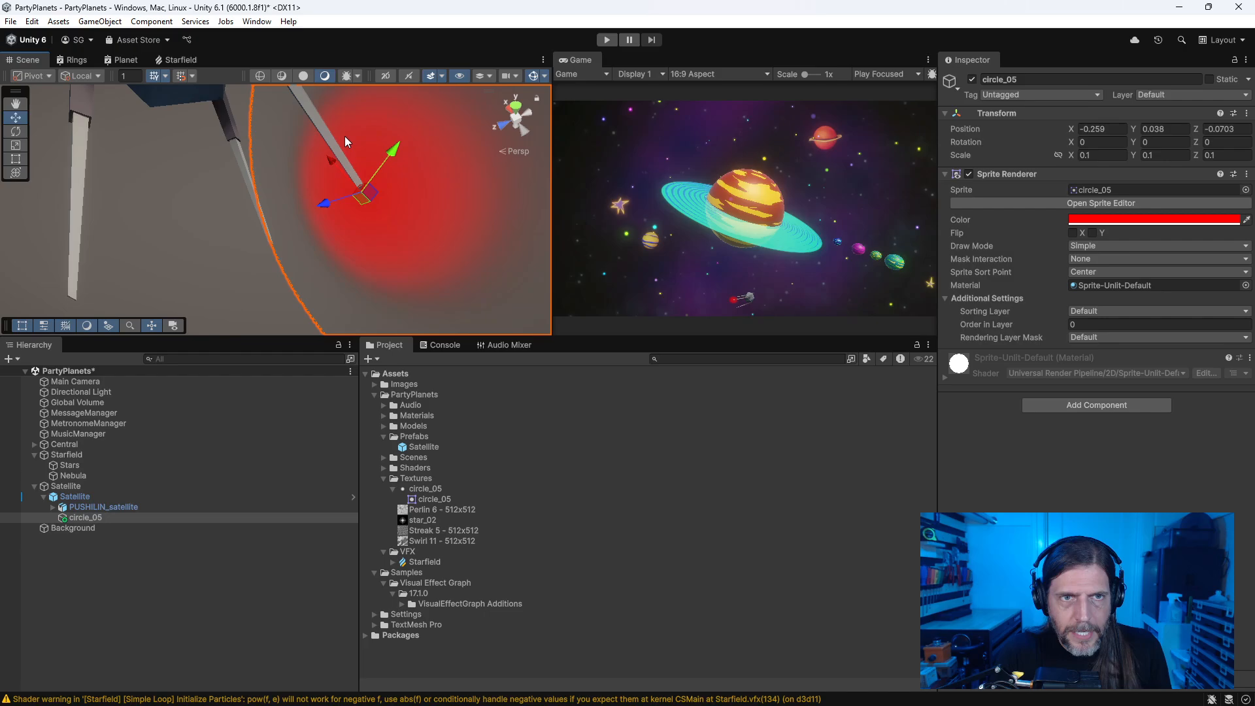
scroll(343, 224, "down", 5)
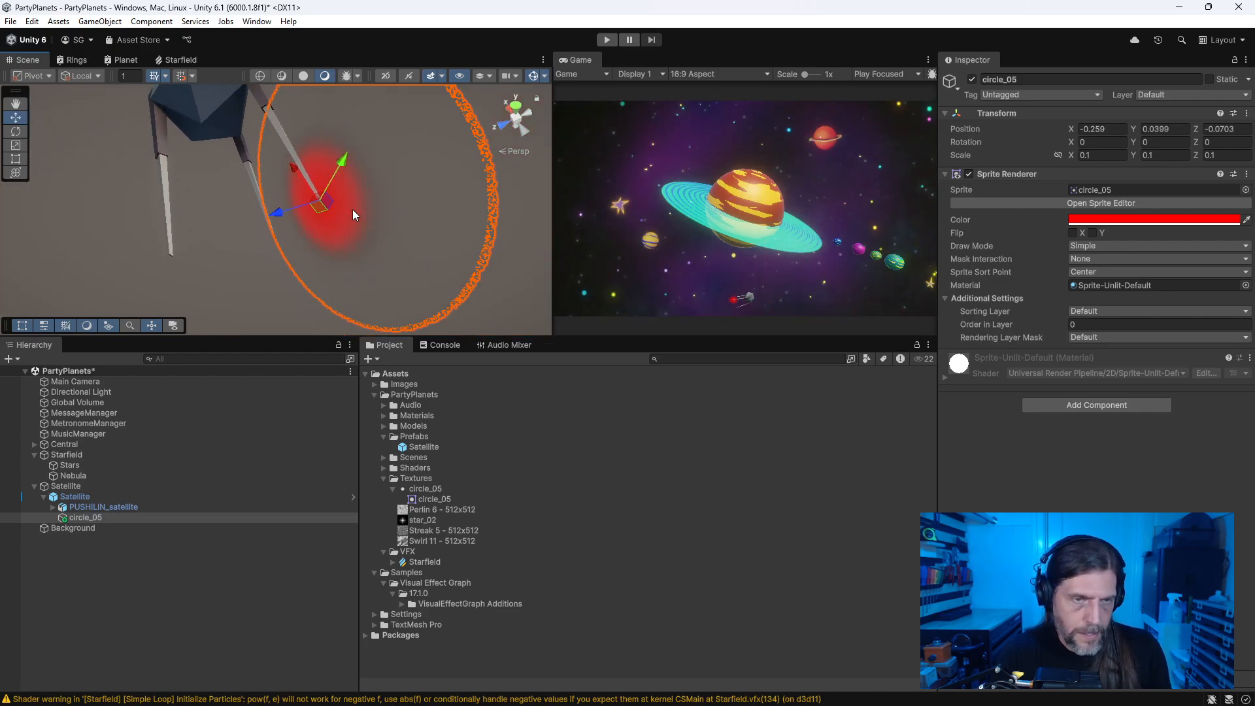
Step: Duplicate the circle_05 sprite and move the copy onto a second antenna tip, at about -0.203, -0.087, 0.174
key("ctrl+d")
left_click_drag(281, 212, 113, 291)
middle_click_drag(361, 240, 387, 168)
middle_click_drag(275, 213, 322, 223)
left_click_drag(193, 236, 476, 125, "alt")
left_click_drag(304, 140, 284, 215)
left_click_drag(425, 245, 194, 217, "alt")
left_click_drag(386, 252, 258, 198, "alt")
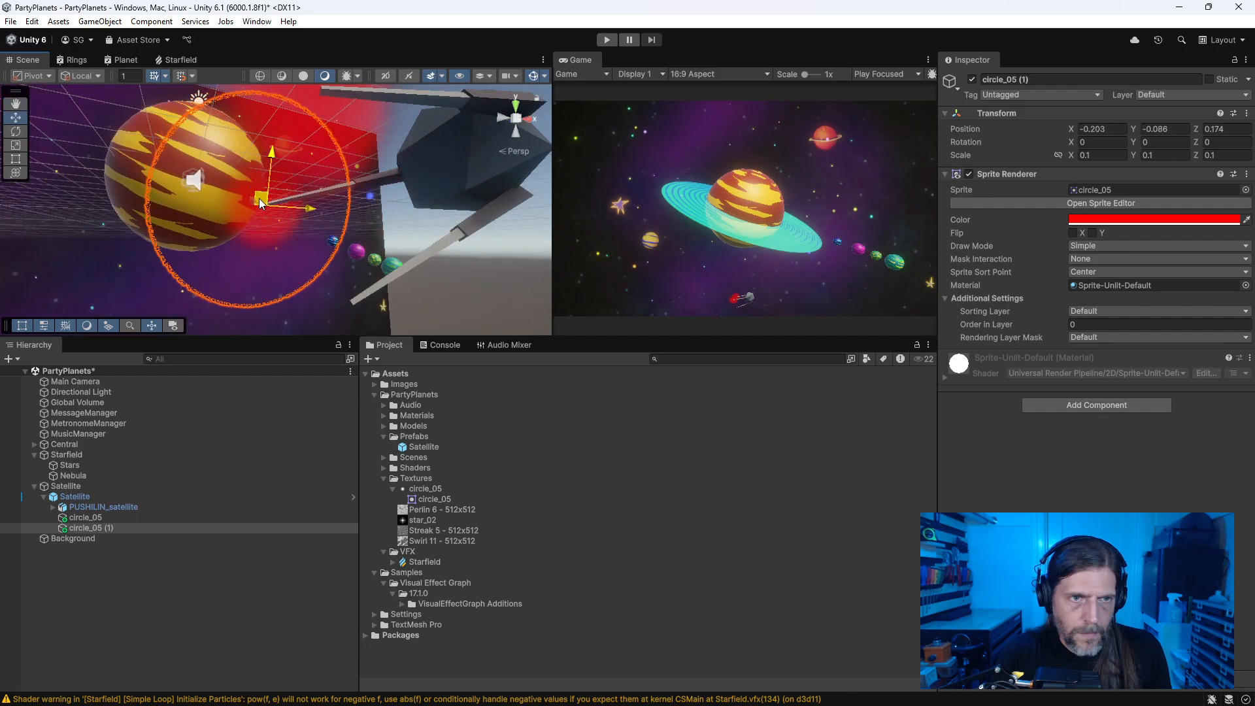
left_click_drag(245, 267, 379, 400, "alt")
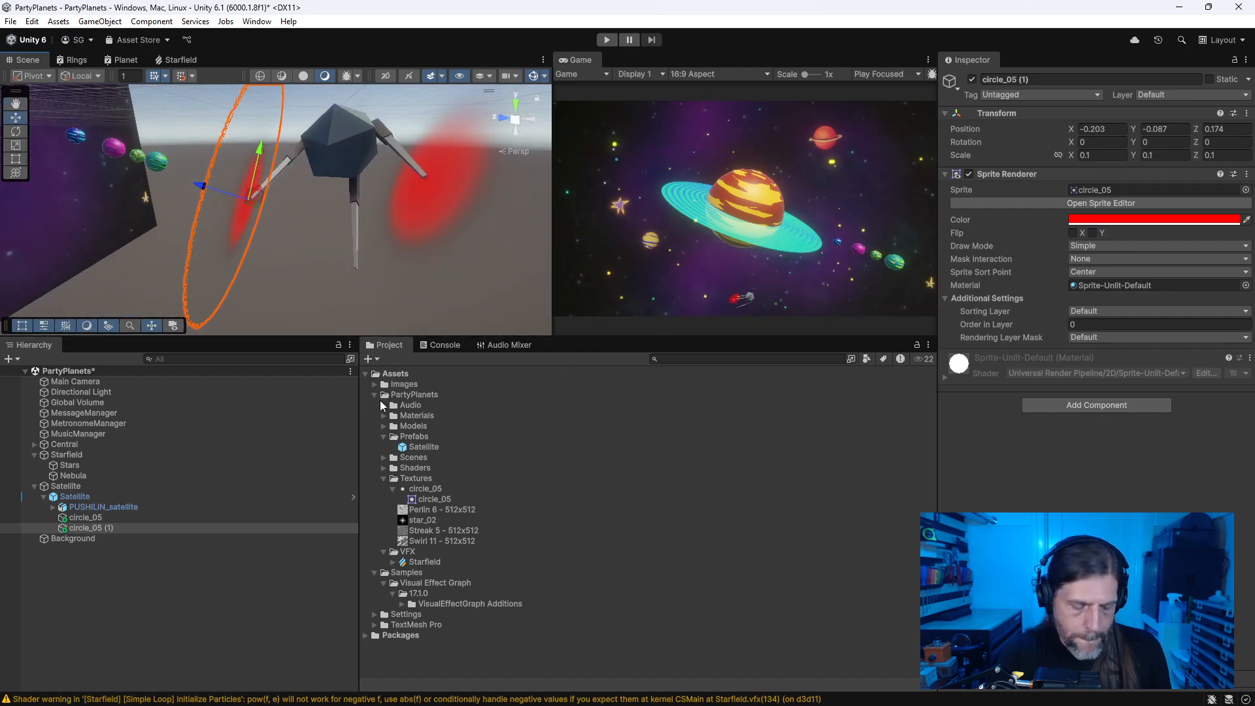
Step: Duplicate the sprite again and place the new copy on a third antenna tip, at about -0.181, -0.179, -0.068
key("ctrl+d")
left_click_drag(258, 200, 366, 261)
left_click_drag(290, 277, 322, 290, "alt")
left_click_drag(503, 264, 1241, 342, "alt")
left_click_drag(353, 260, 368, 268)
left_click_drag(430, 305, 457, 245, "alt")
scroll(458, 244, "down", 3)
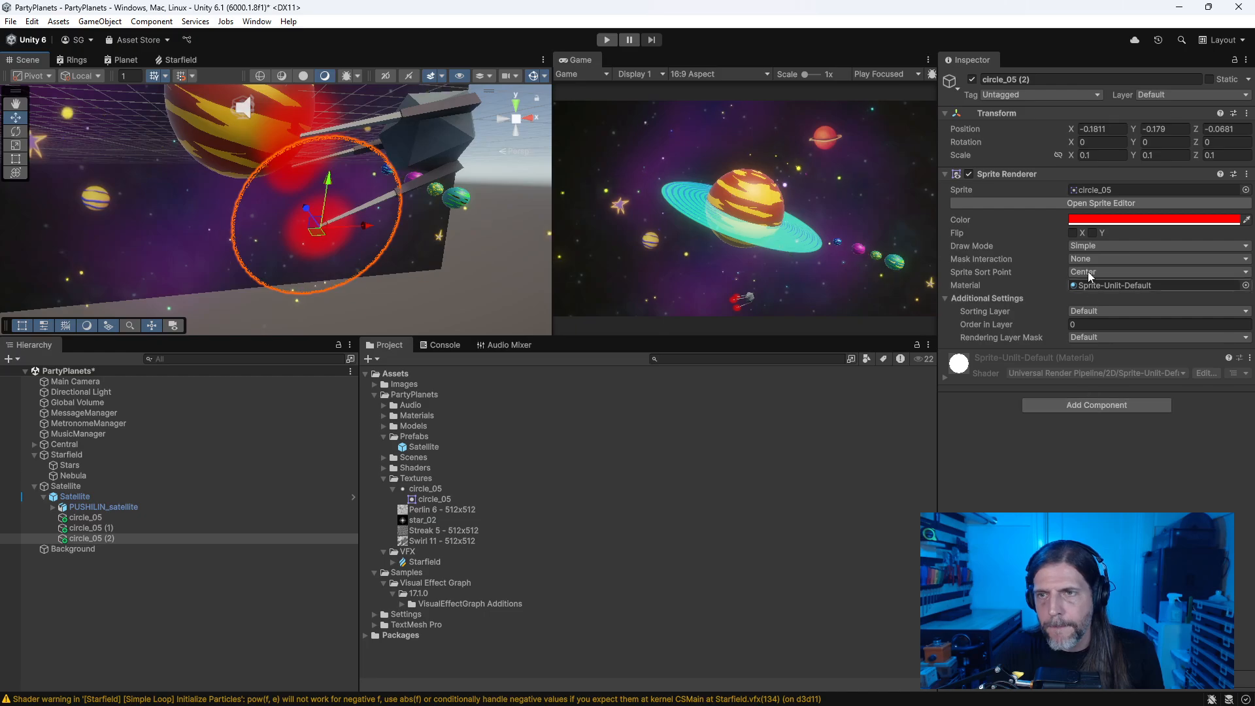
Step: Create a new material named Lights in the PartyPlanets Materials folder
left_click(1090, 246)
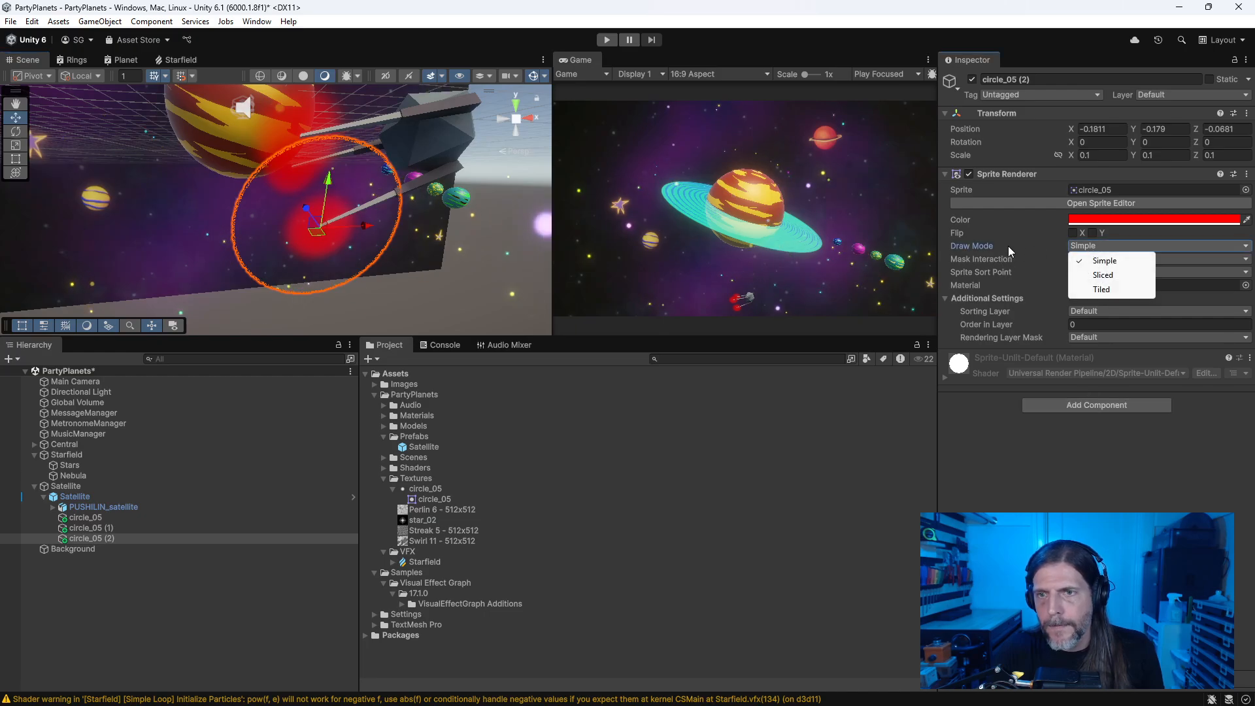
left_click(991, 286)
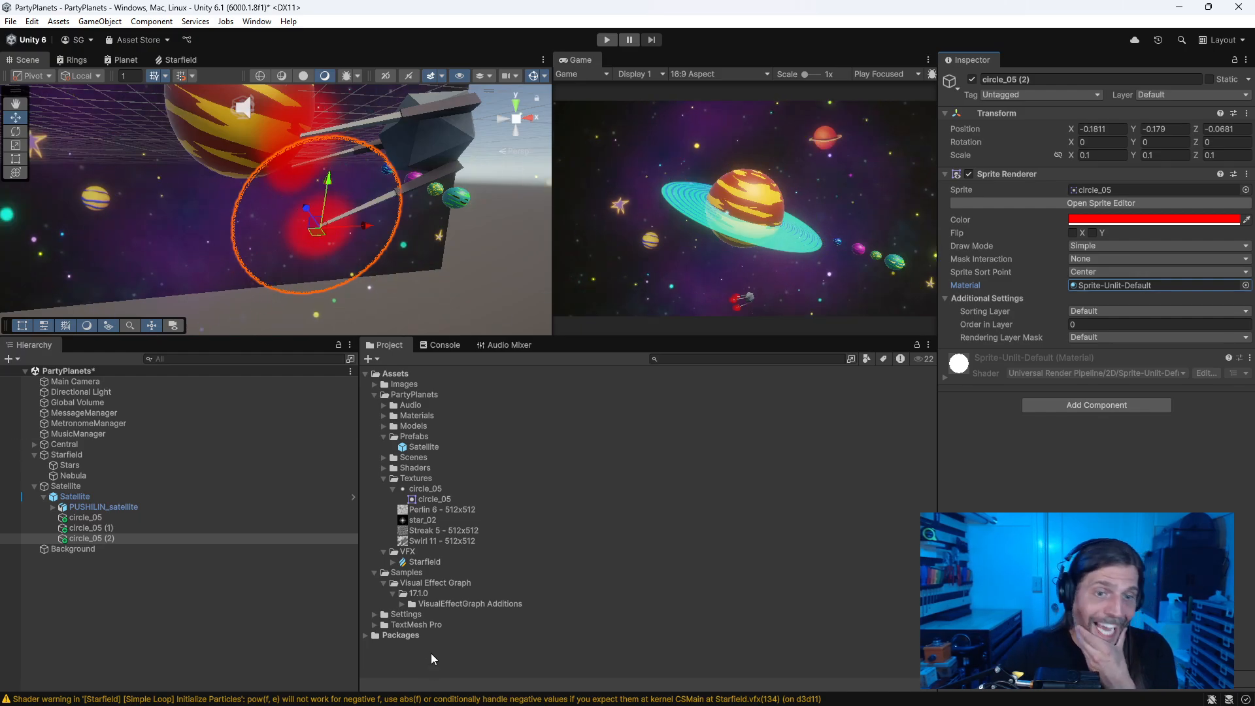
left_click(383, 416)
right_click(417, 415)
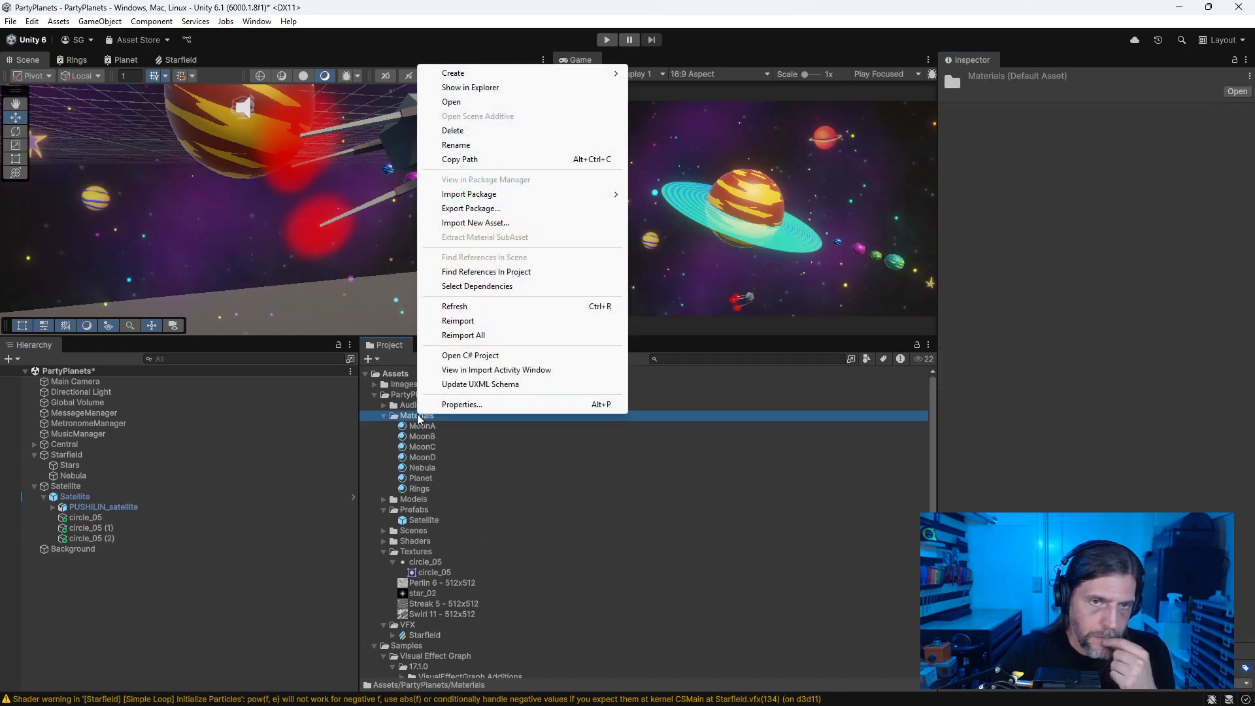
mouse_move(518, 73)
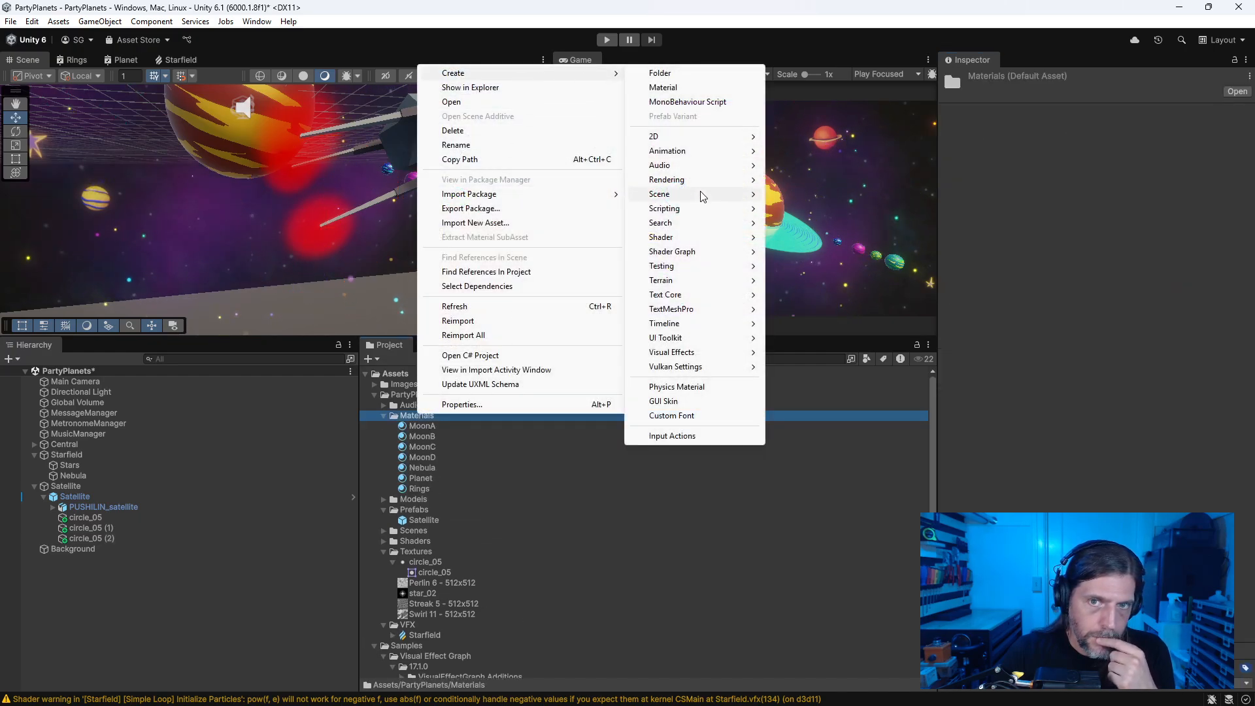
left_click(663, 87)
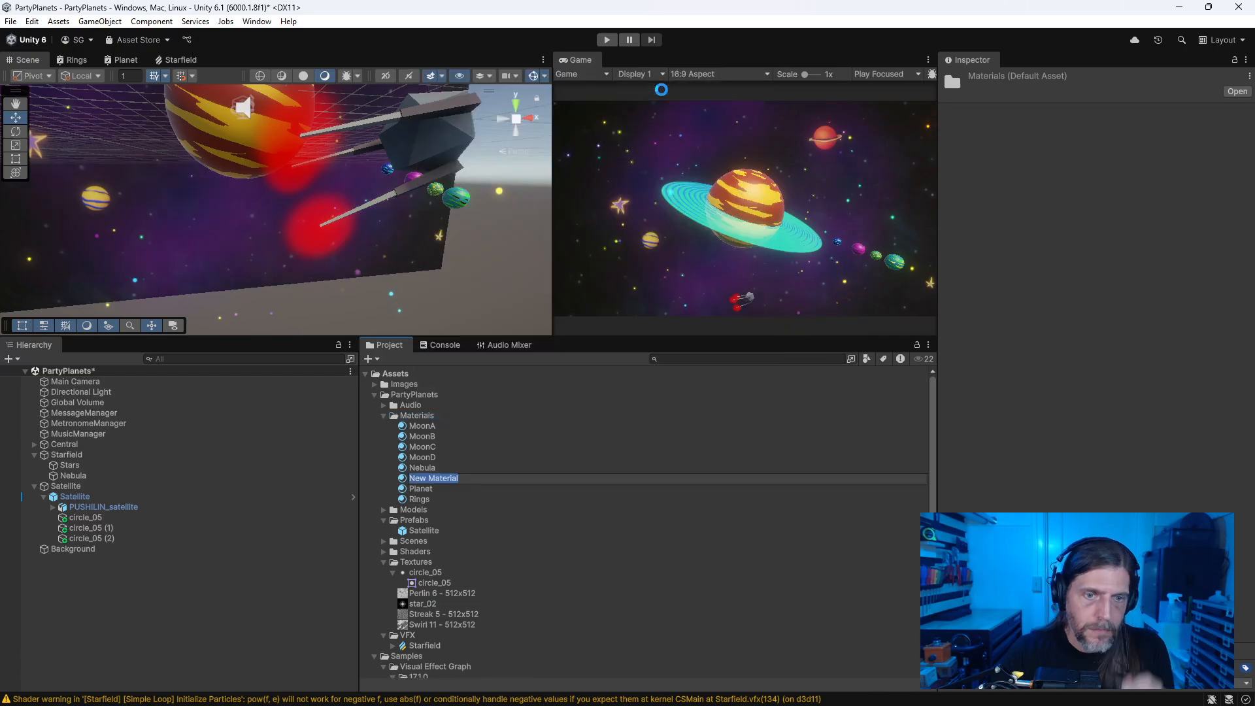
type("Lights")
key("Return")
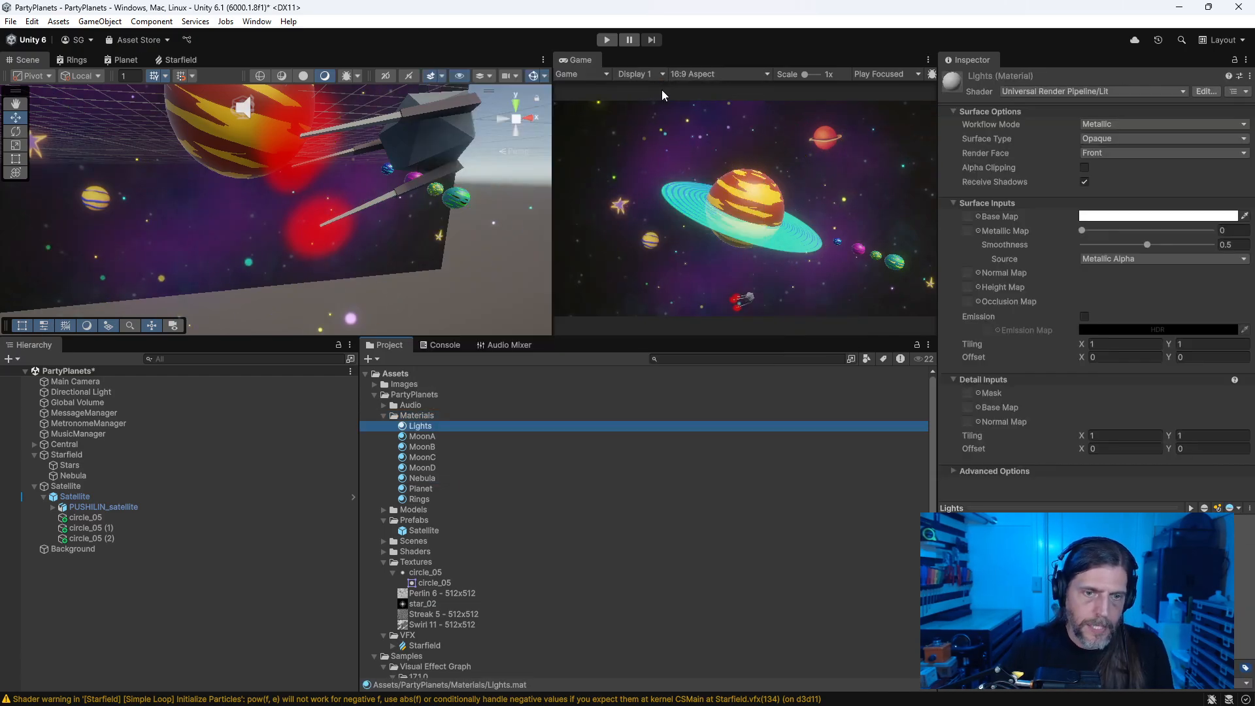
Step: Assign the Lights material to all three circle_05 sprites on the satellite
left_click_drag(423, 430, 98, 517)
left_click(115, 527)
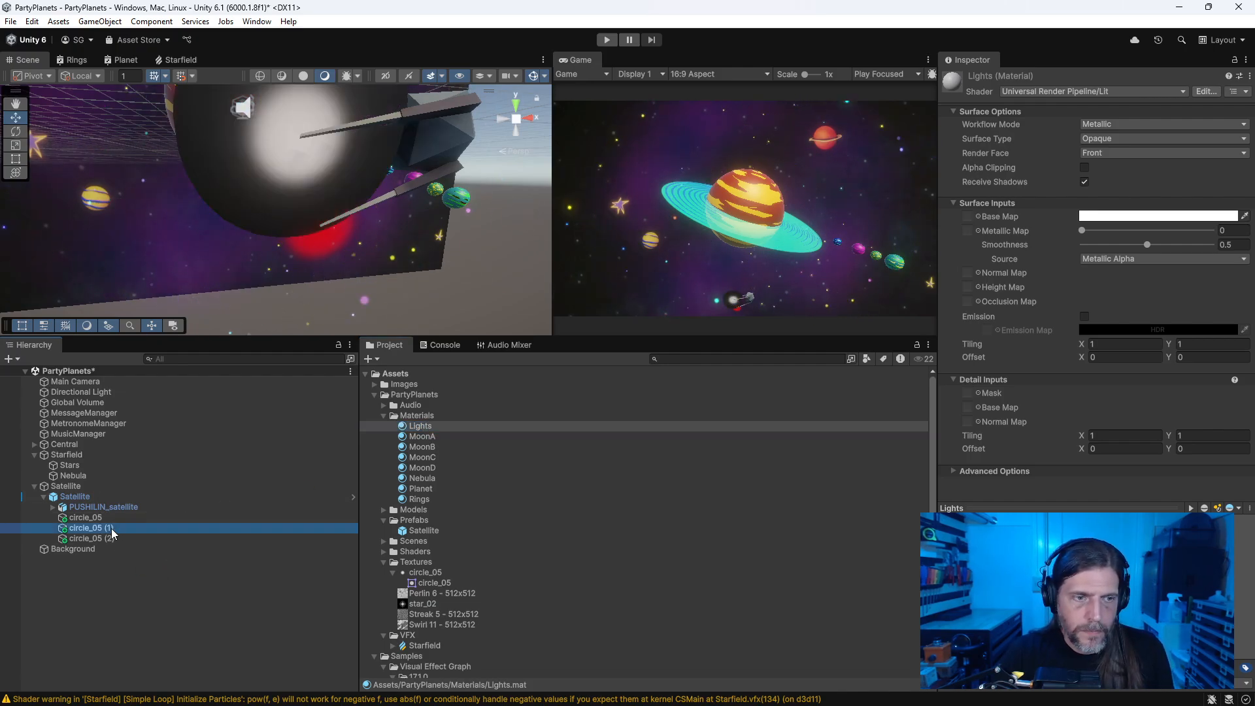
left_click(122, 537, "shift")
left_click_drag(432, 425, 1169, 306)
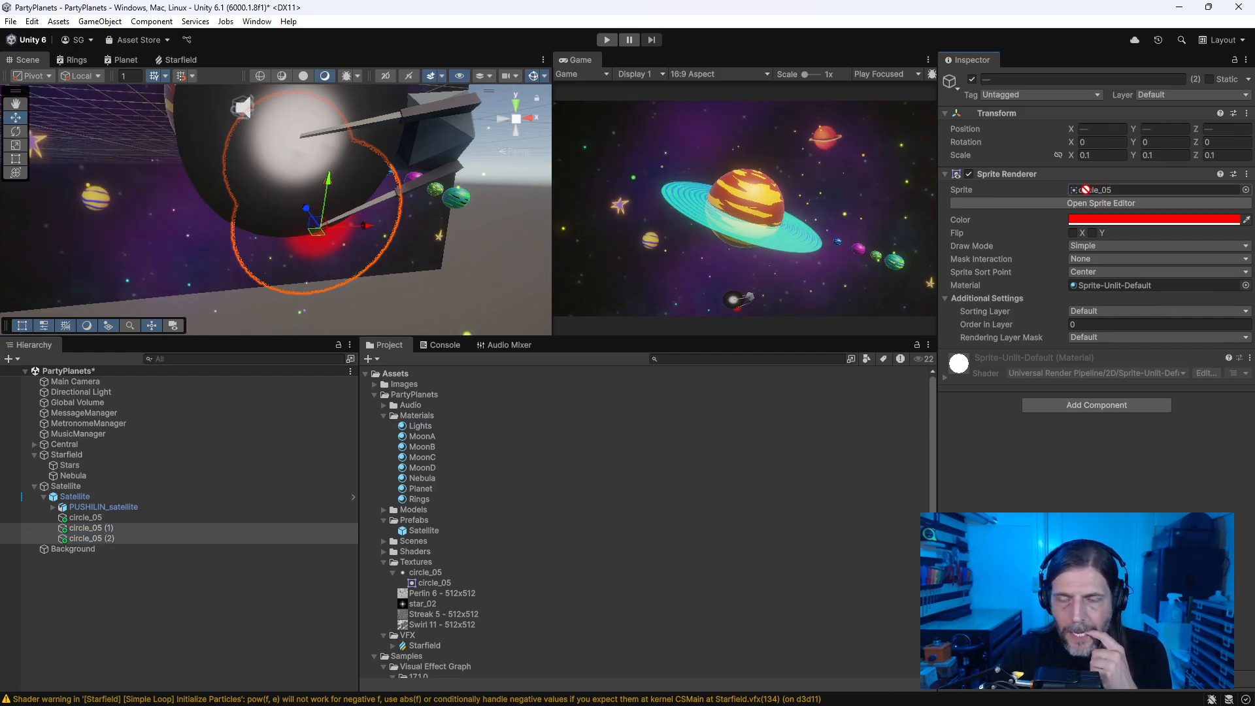
left_click_drag(1084, 189, 1115, 285)
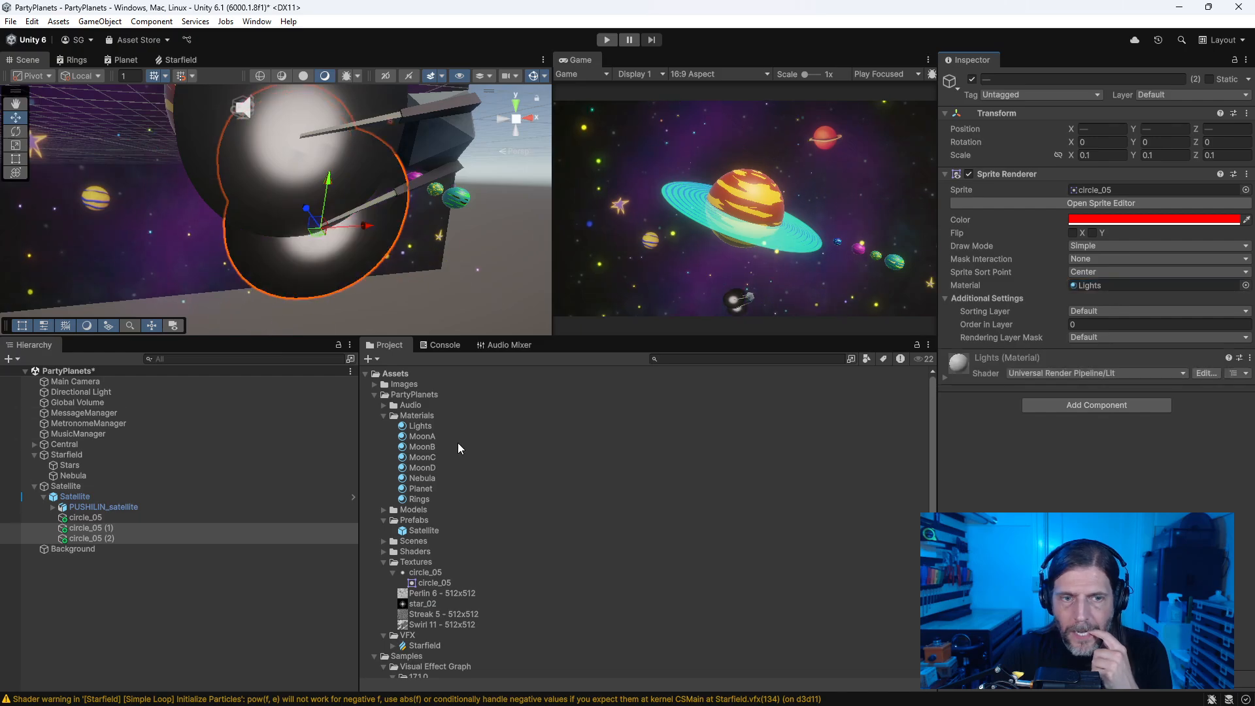
Step: Set the Lights material's surface type to Transparent, keeping the Metallic workflow mode
left_click(420, 428)
left_click(1119, 123)
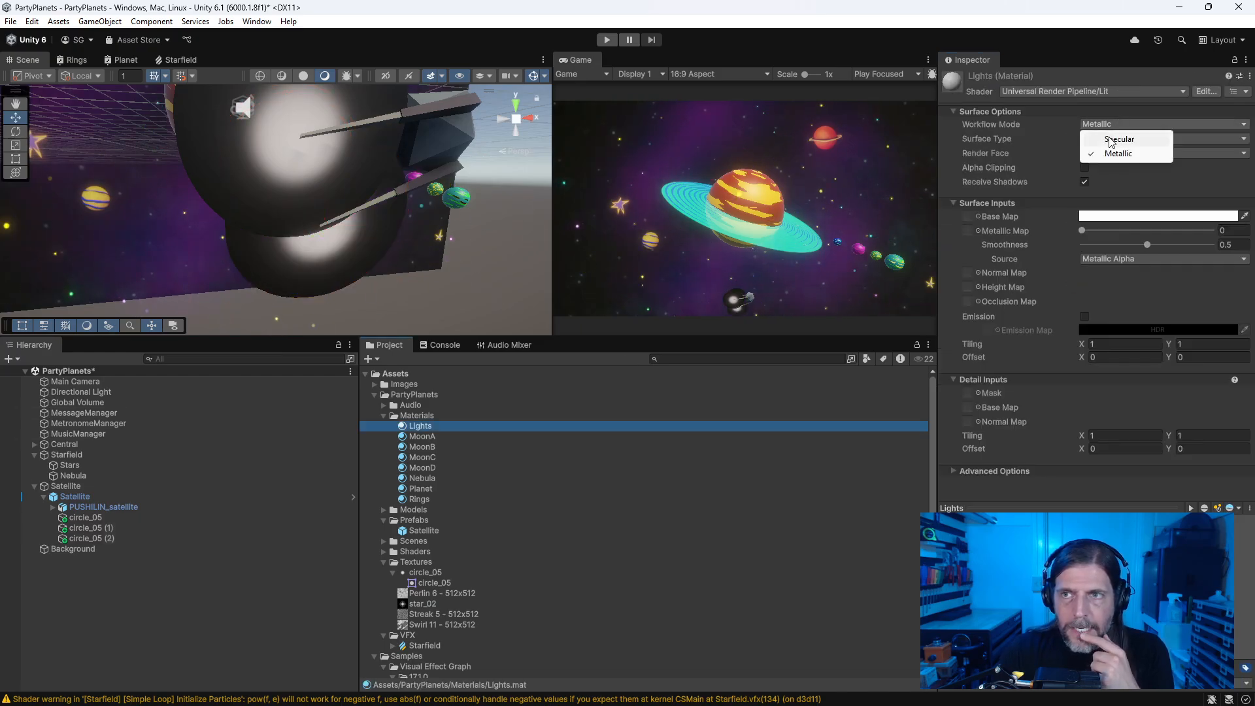
left_click(1007, 121)
left_click(1101, 139)
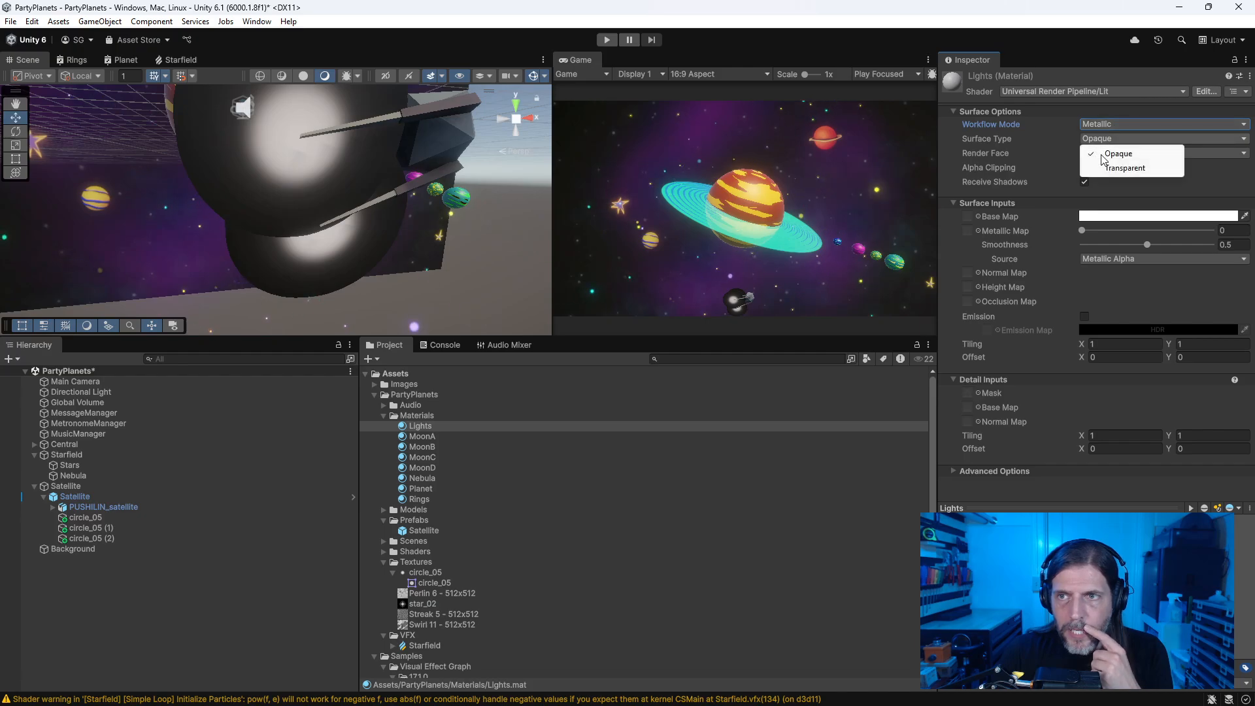
left_click(1113, 168)
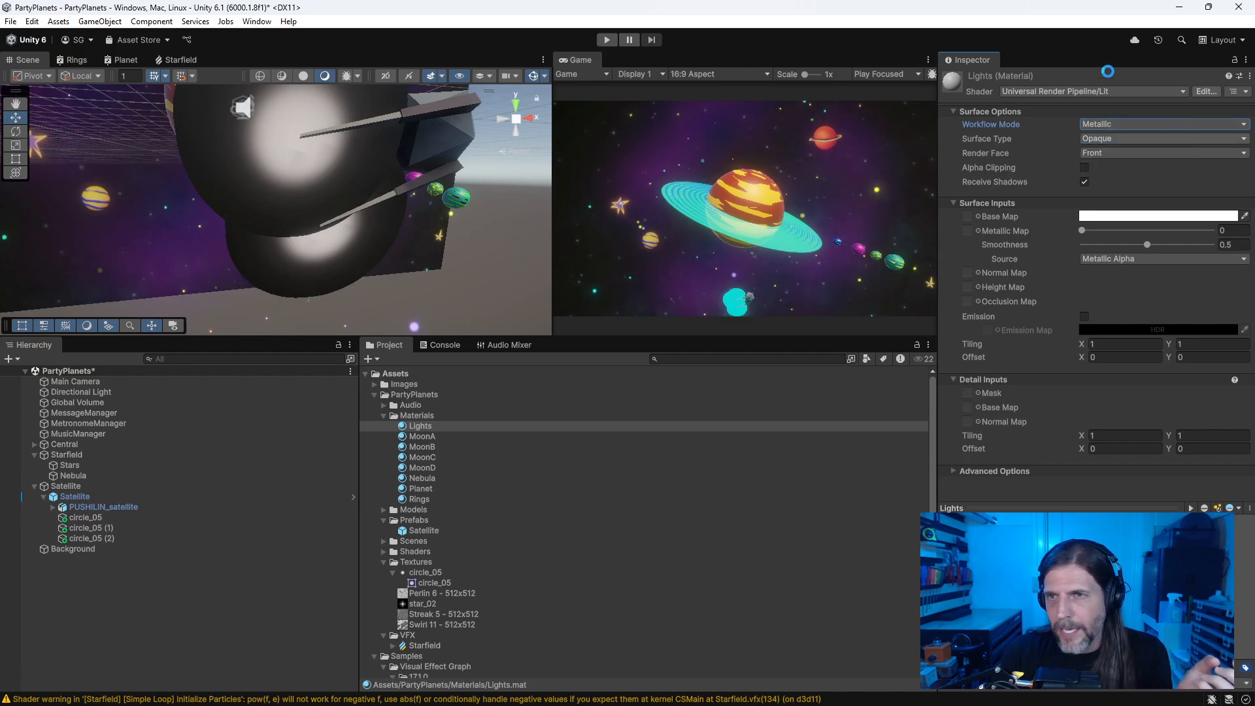
Step: Try the Universal Render Pipeline/2D/Sprite-Unlit-Default shader on the Lights material
left_click(1101, 91)
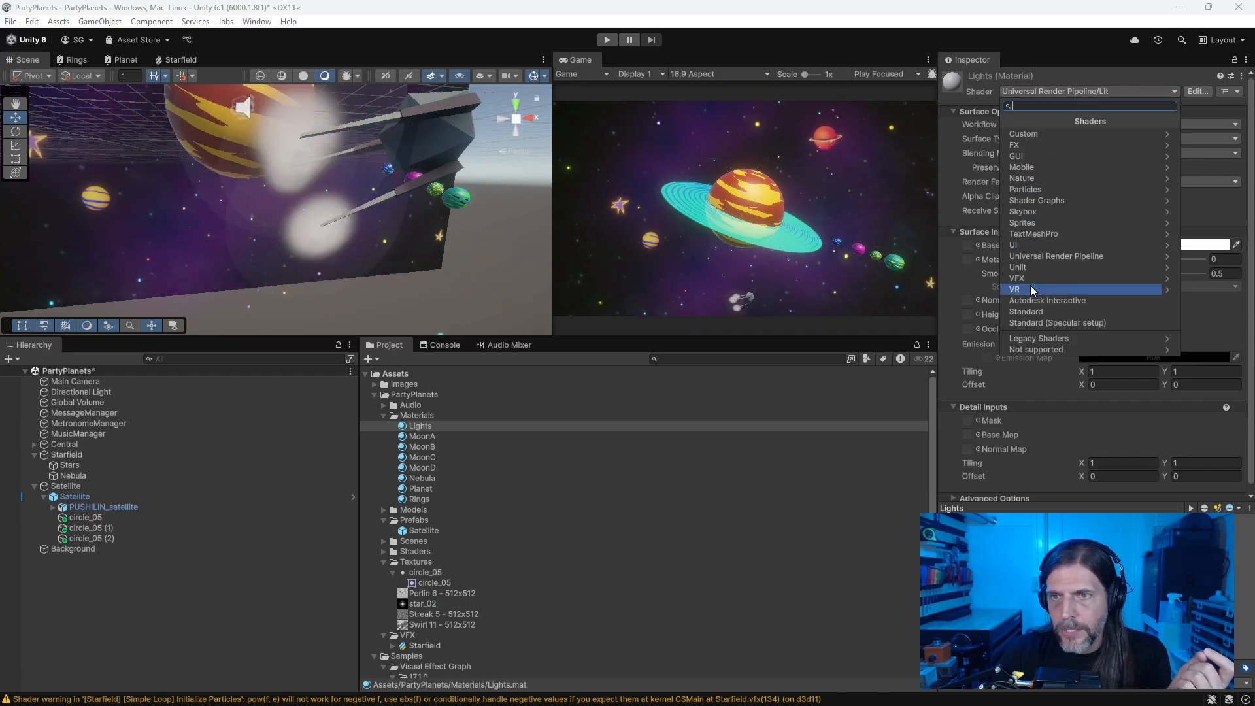
left_click(1039, 257)
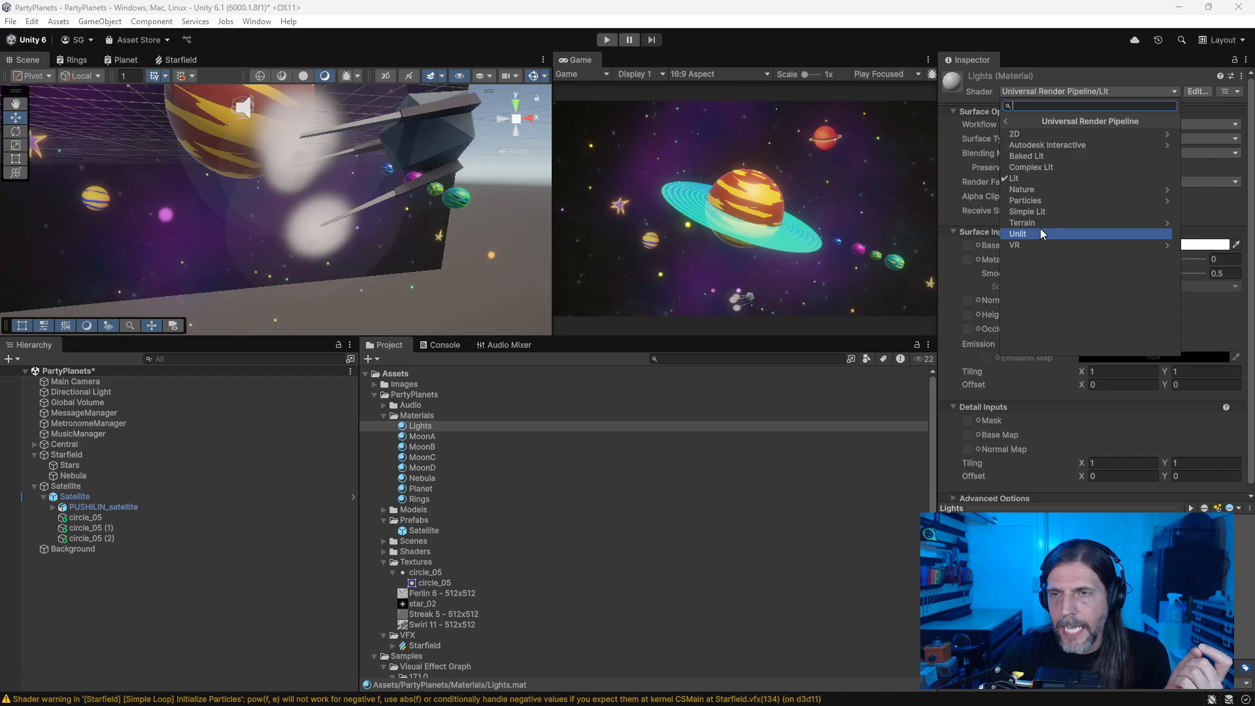
left_click(1073, 130)
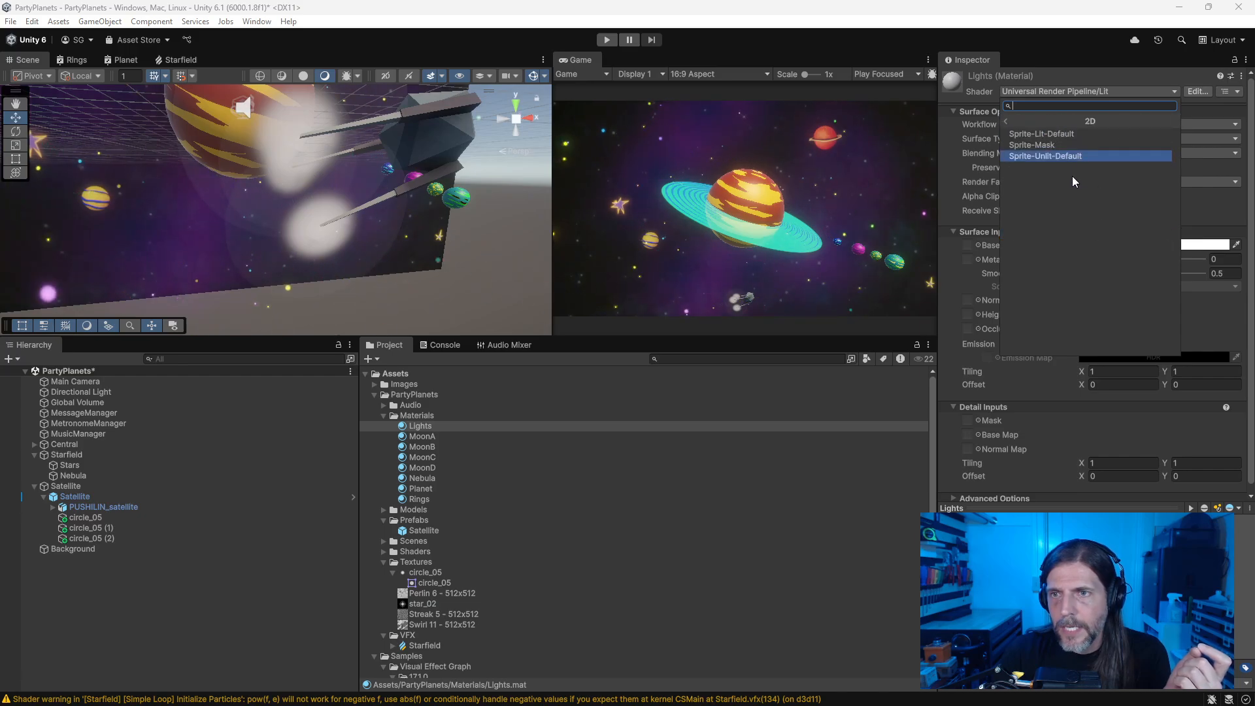
left_click(1065, 156)
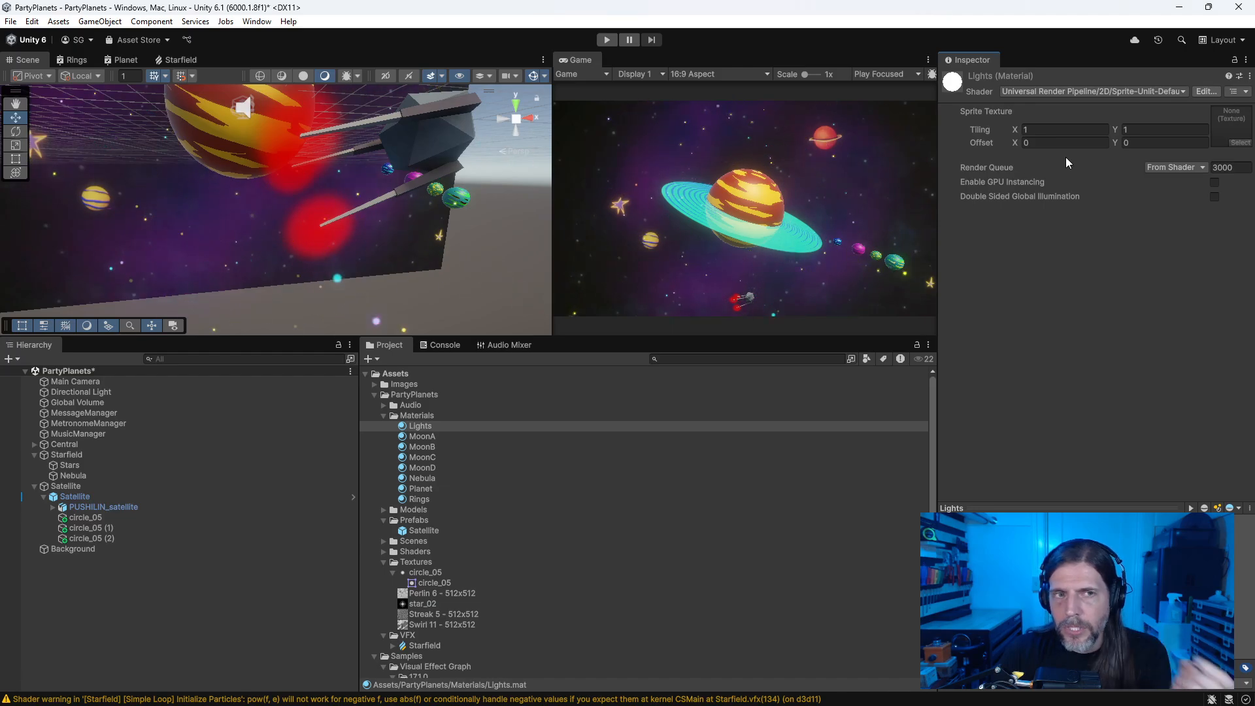
Step: Switch the Lights material to the Universal Render Pipeline/Particles/Unlit shader with a Transparent surface and Additive blending
left_click(1169, 91)
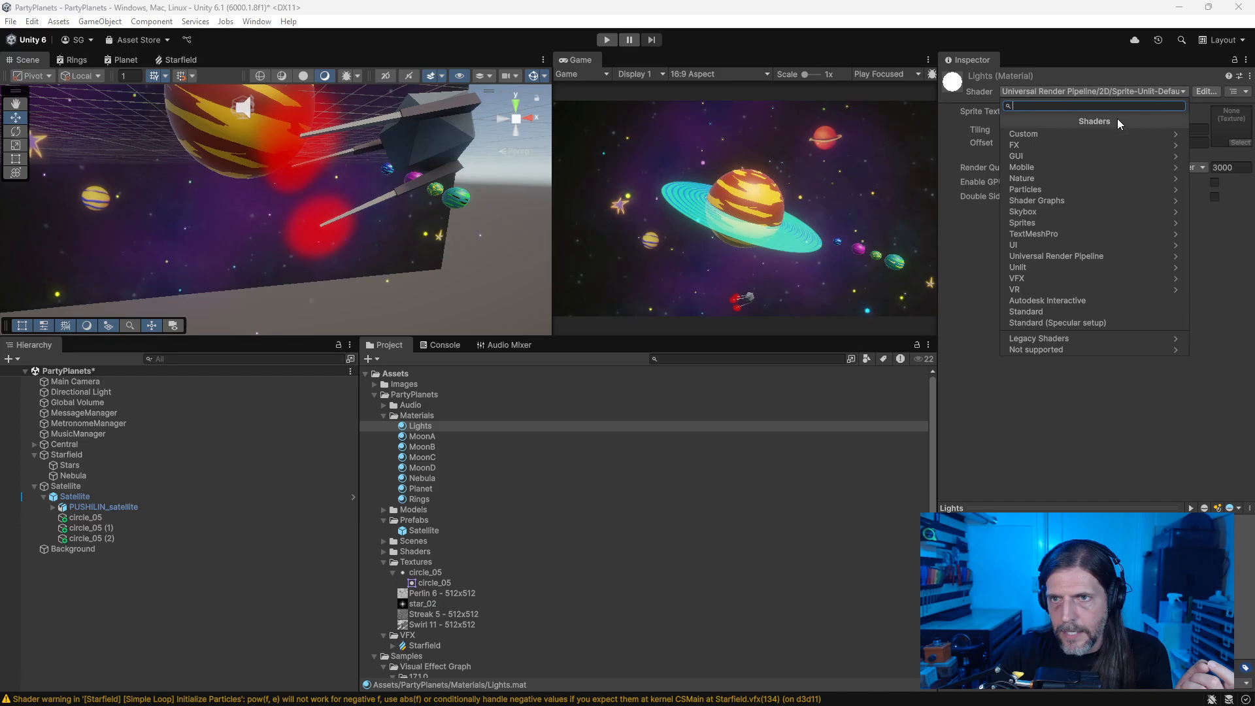
left_click(1058, 202)
left_click(1056, 153)
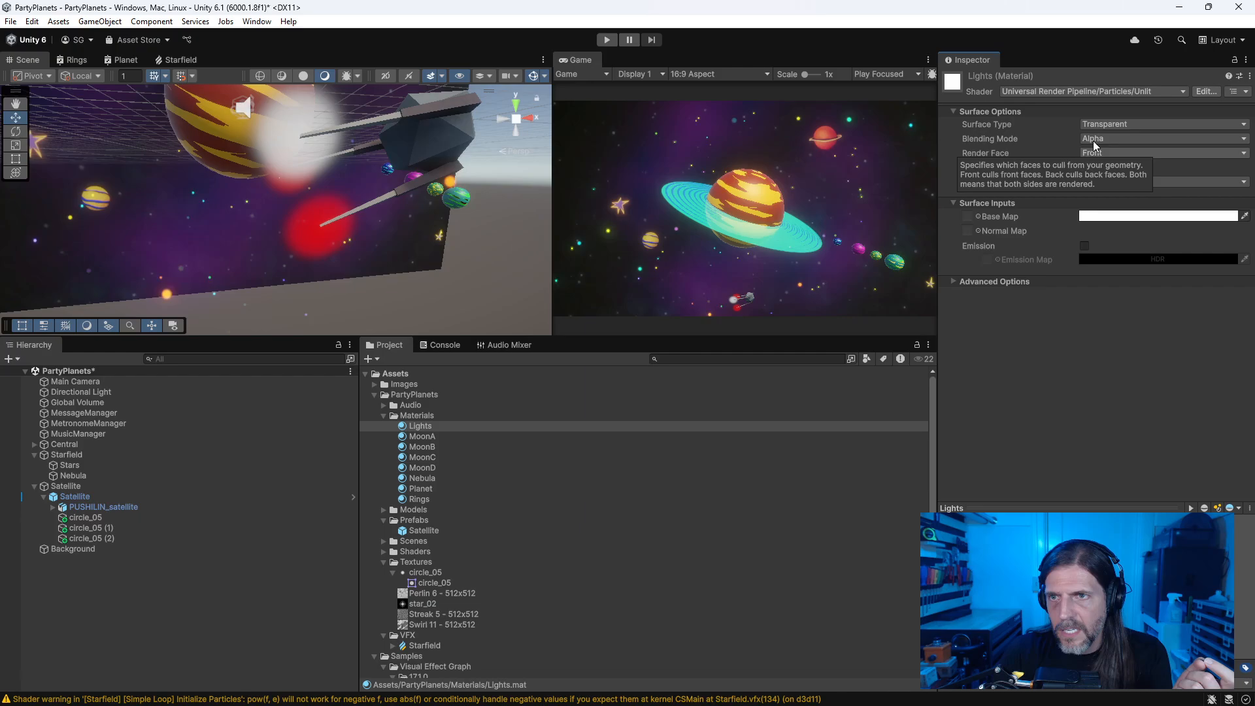
left_click(1110, 123)
left_click(1114, 153)
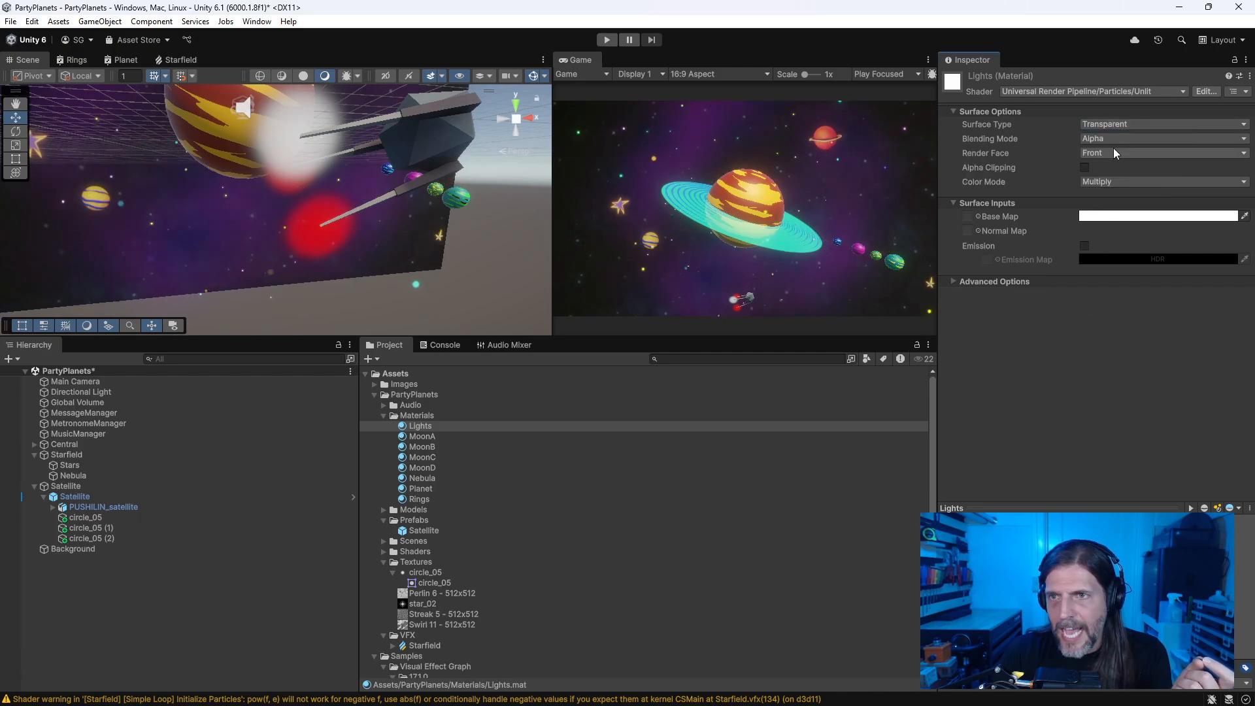
left_click(1103, 138)
left_click(1103, 184)
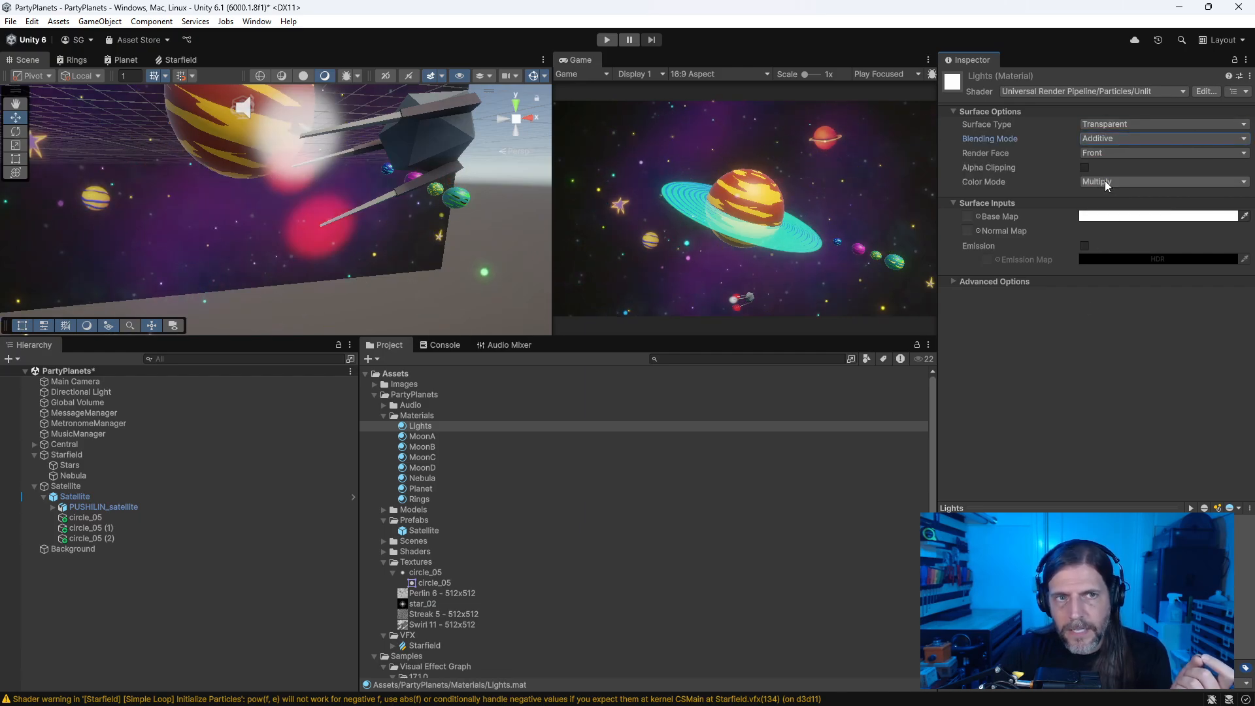
Step: Compare the three circle_05 sprites' renderer settings and their appearance in the scene
left_click(120, 519)
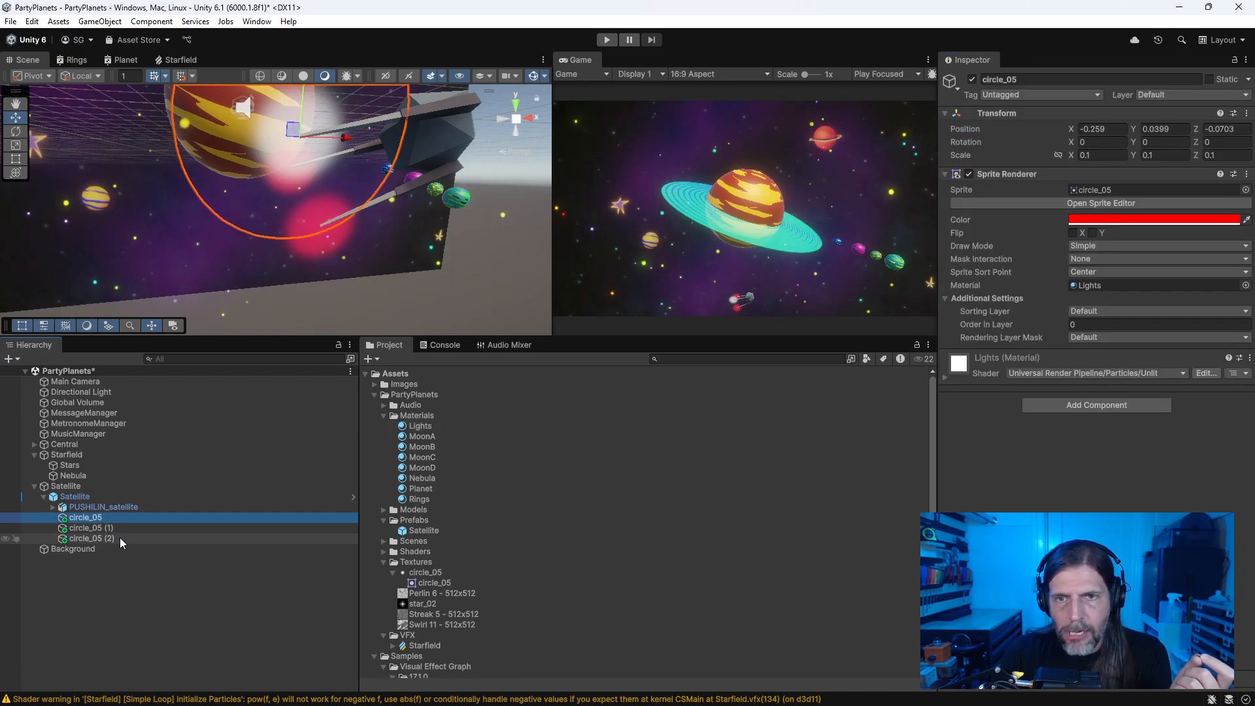
left_click(120, 537)
left_click(117, 527)
left_click(113, 516)
left_click(115, 527)
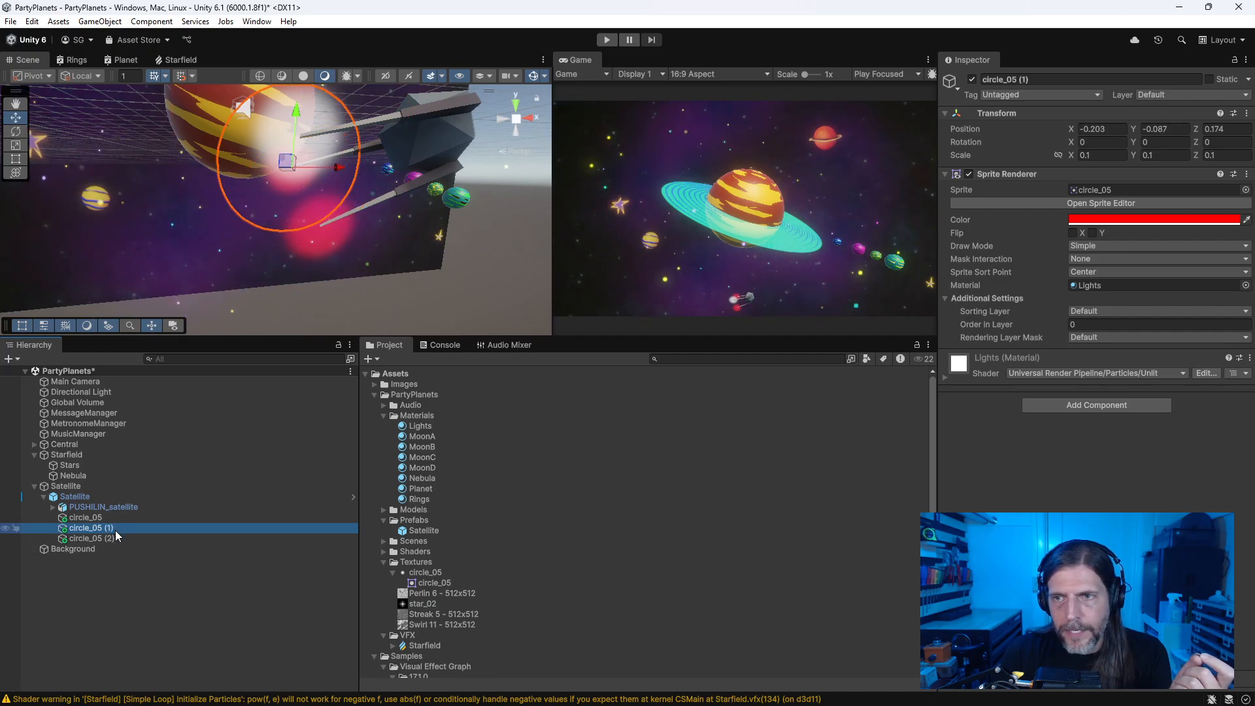
left_click(120, 537)
left_click(116, 528)
left_click(114, 518)
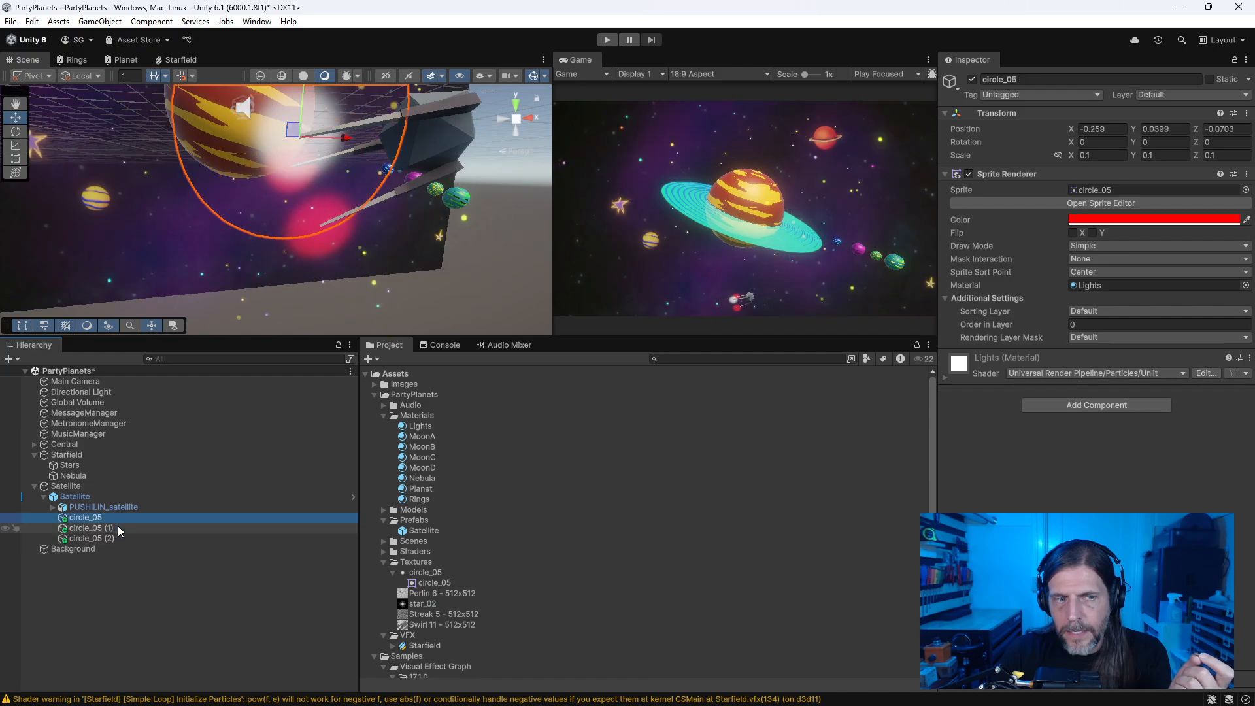
left_click(117, 526)
left_click(123, 538)
left_click(120, 528)
left_click(114, 508)
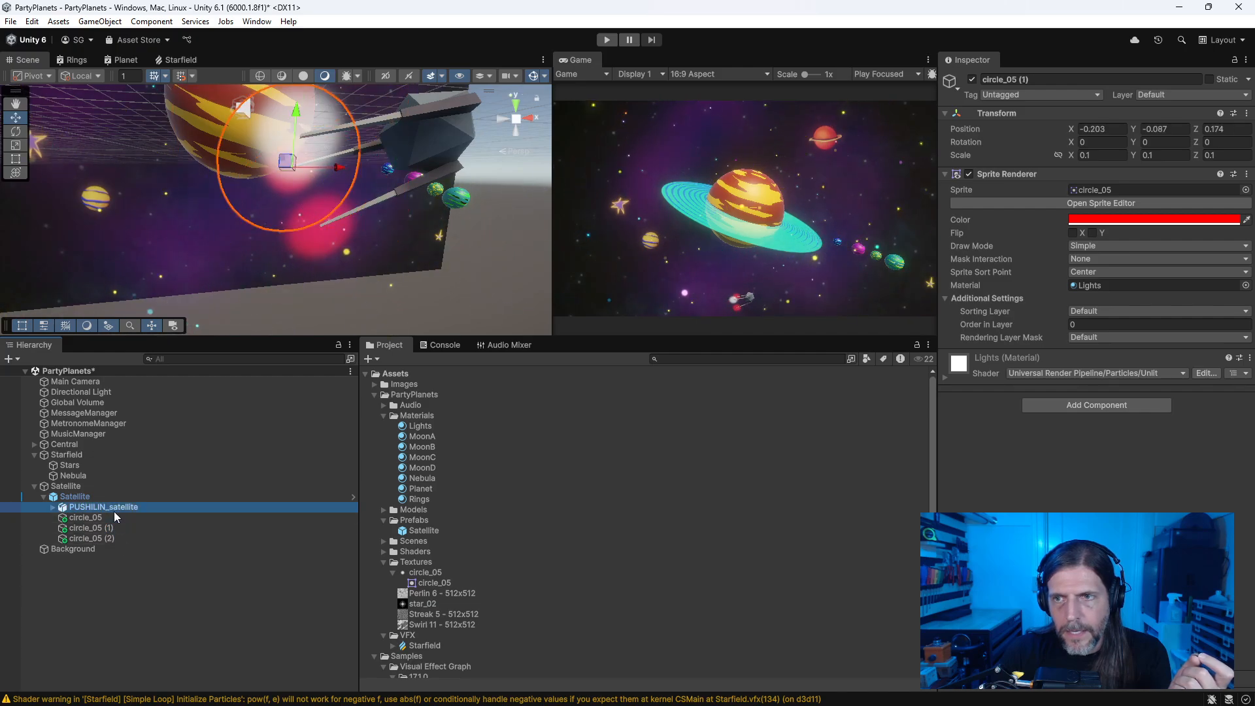
middle_click_drag(301, 270, 412, 271)
left_click(124, 520)
key("f")
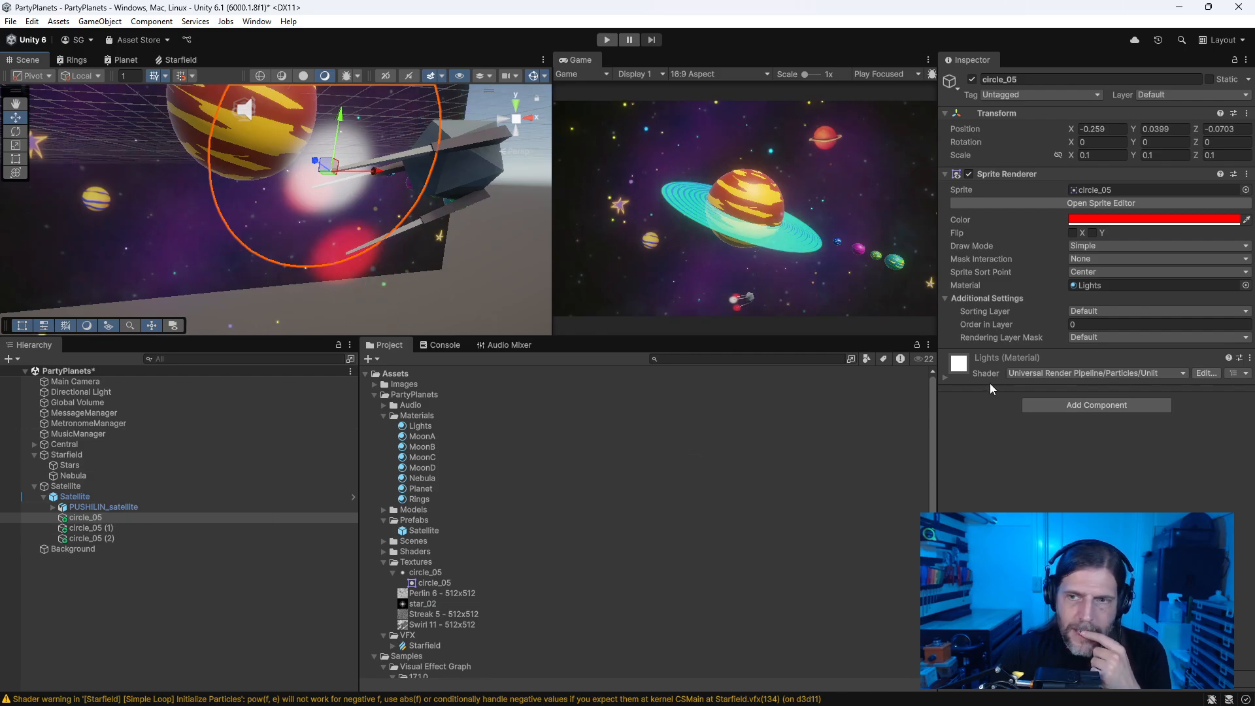
Step: Expand the Lights material's settings on the sprites and assign the circle_05 texture as its Base Map
left_click(945, 377)
left_click(103, 528)
left_click(104, 539)
left_click(103, 528)
key("Up")
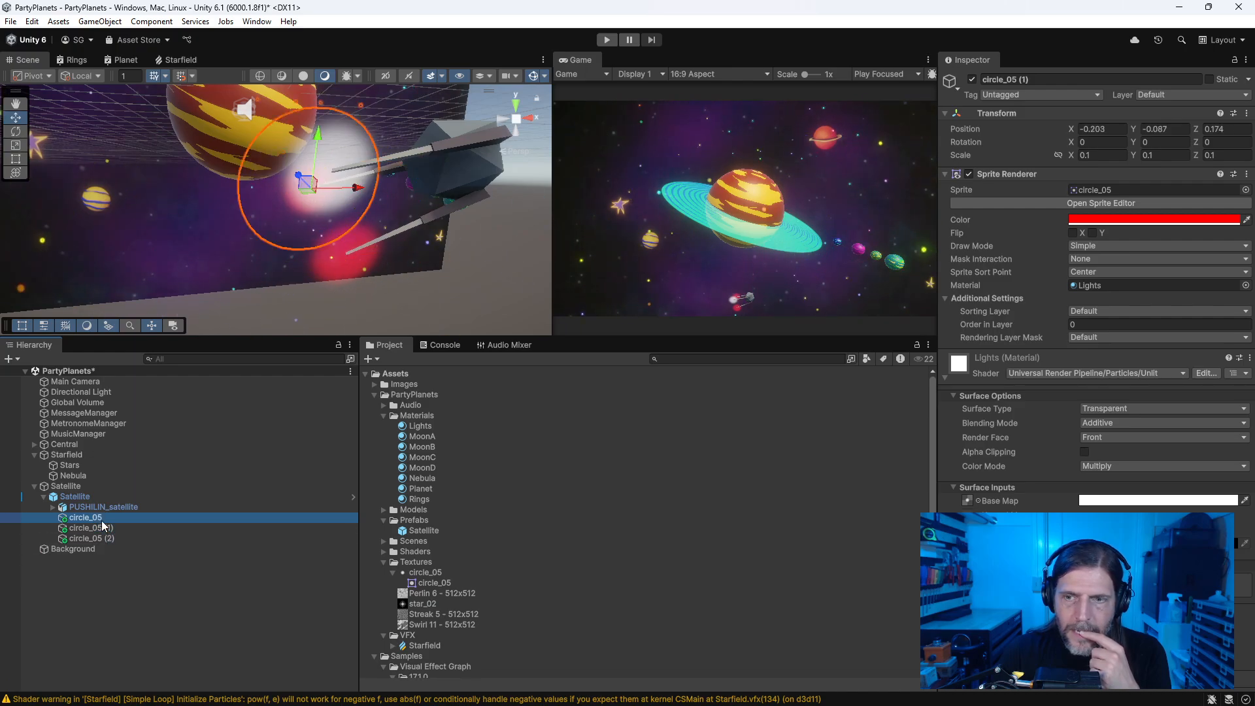
left_click_drag(429, 572, 970, 505)
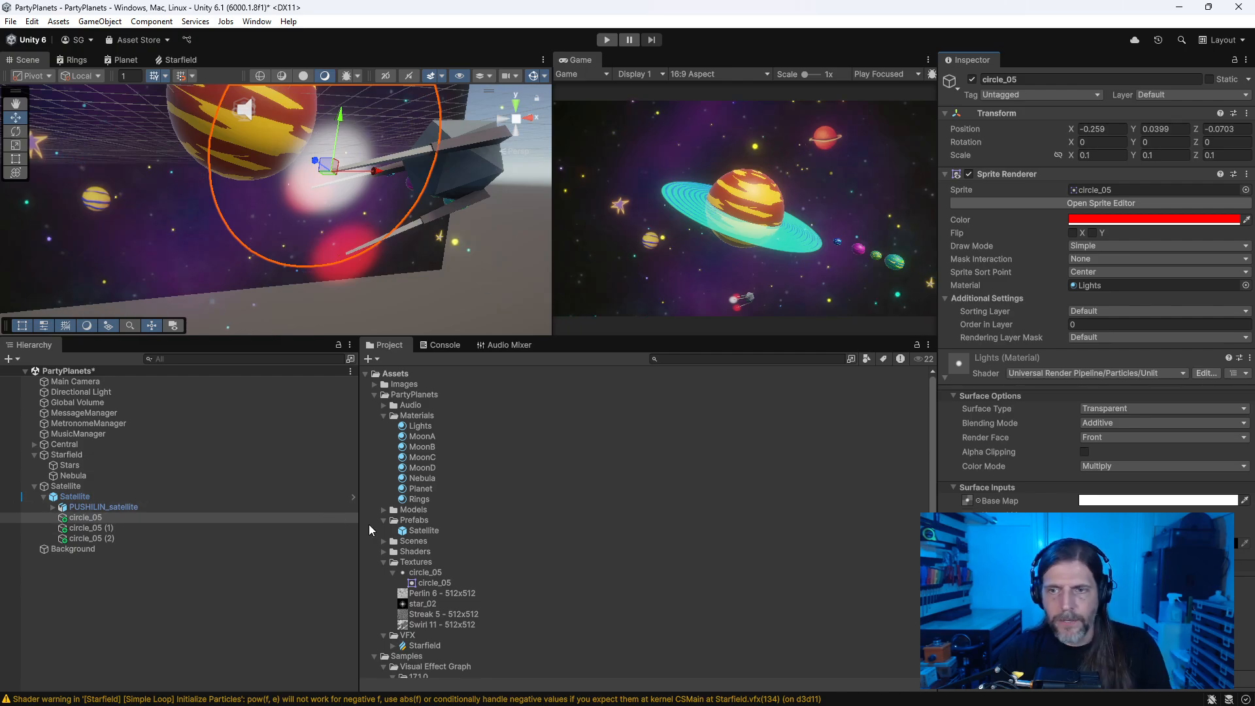
left_click(85, 529)
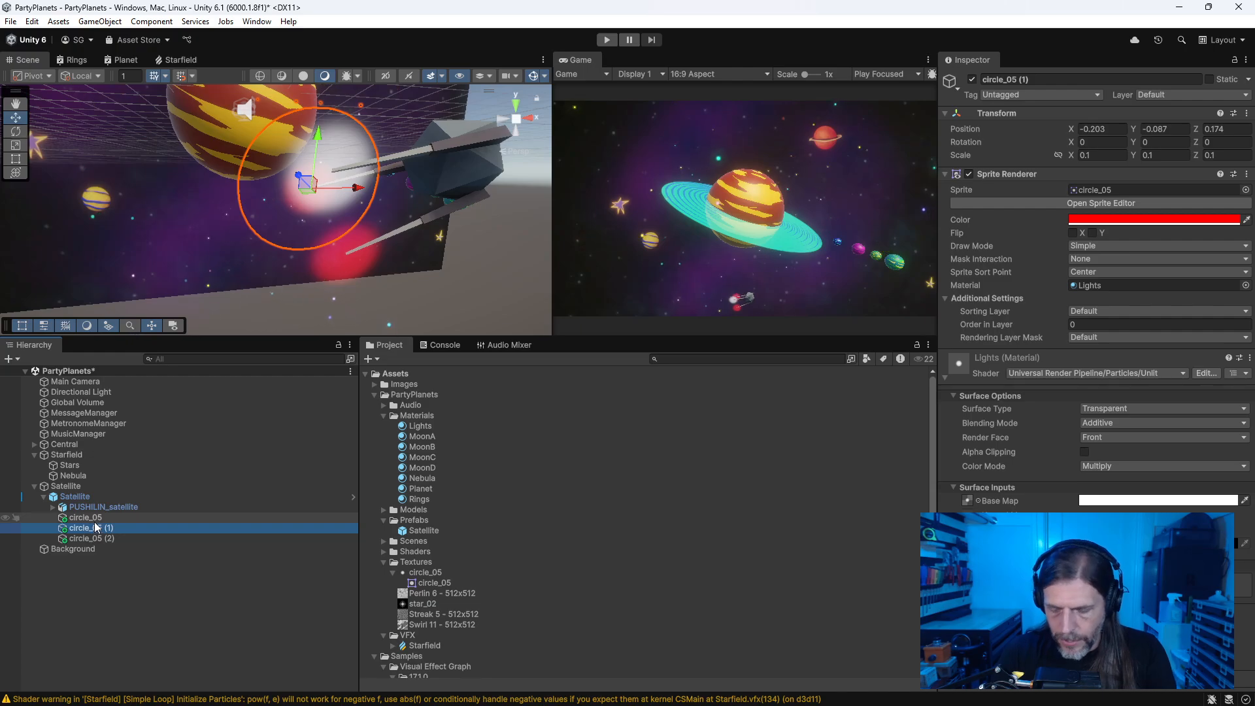
left_click(97, 516)
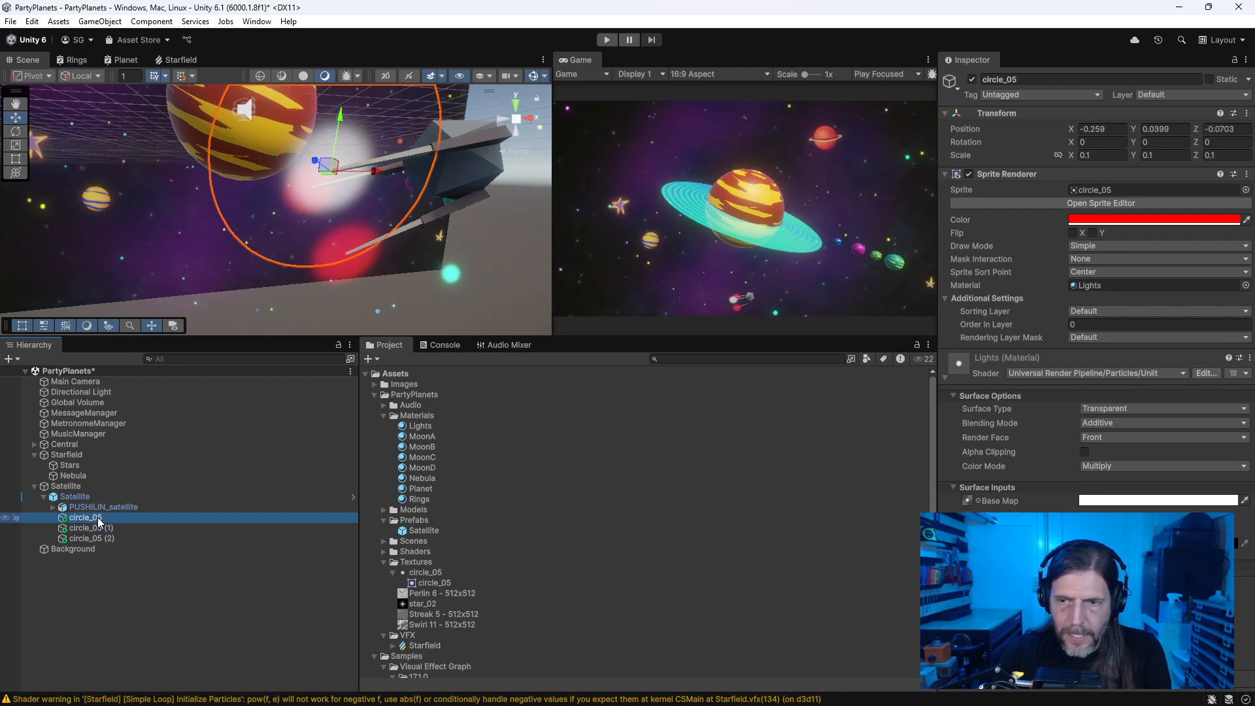
Step: Remove the Lights material's unused properties and reset the material to its default settings
left_click(1153, 220)
left_click(944, 377)
left_click(1249, 358)
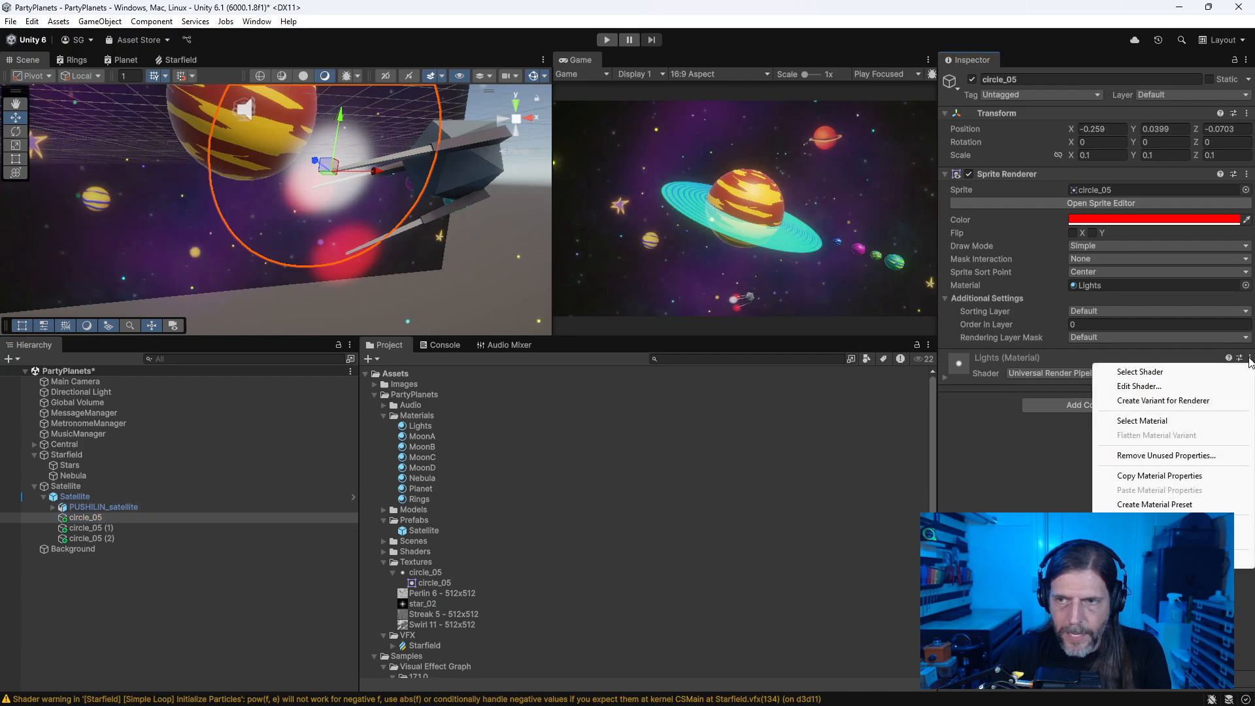
left_click(1159, 455)
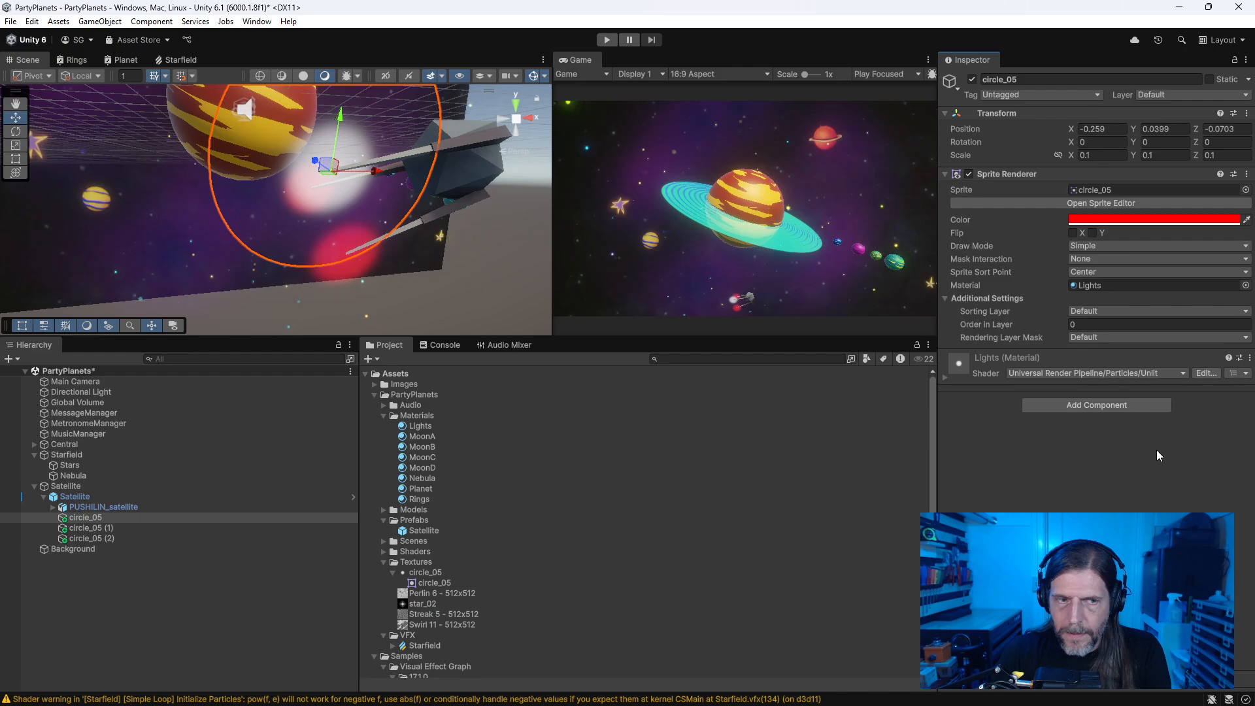
left_click(1249, 358)
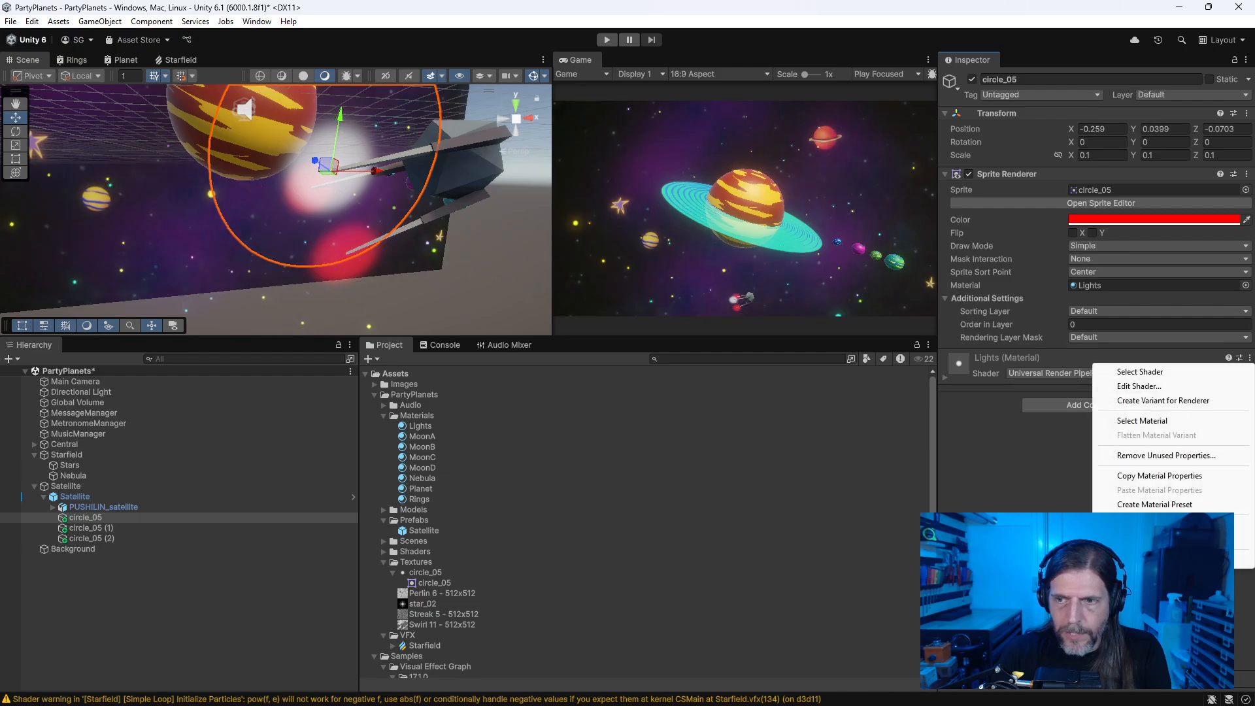
left_click(1160, 559)
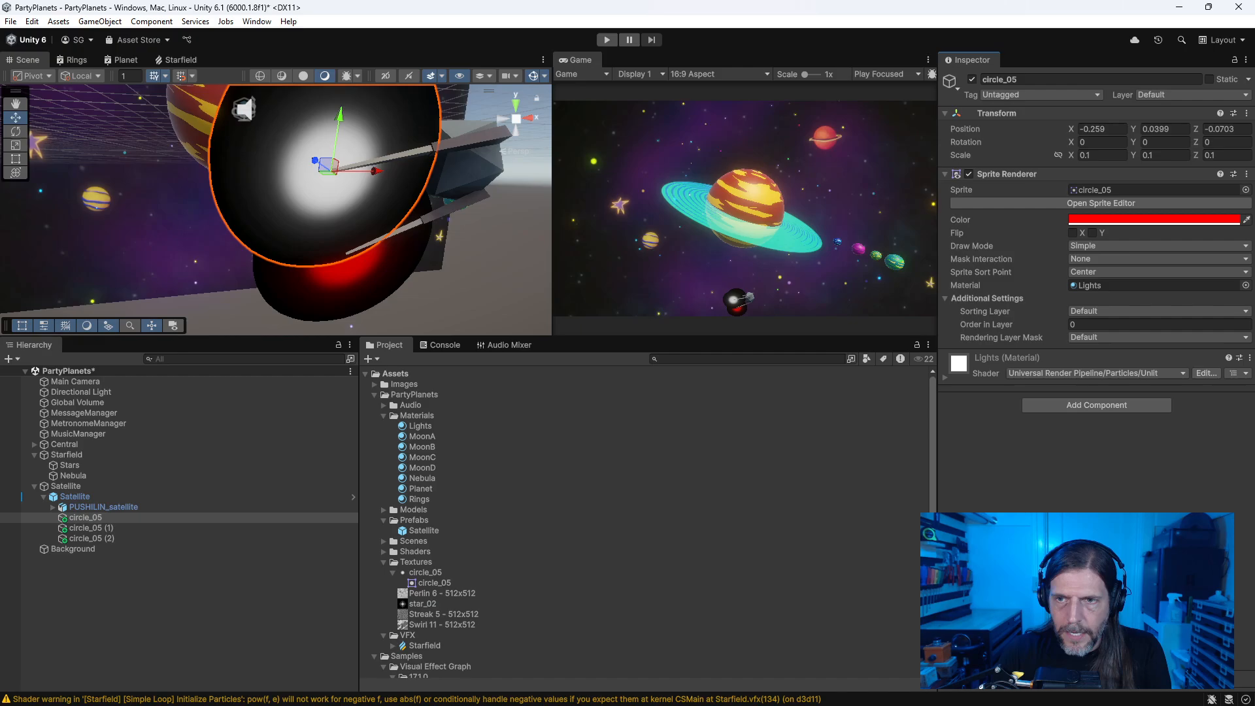
left_click(945, 378)
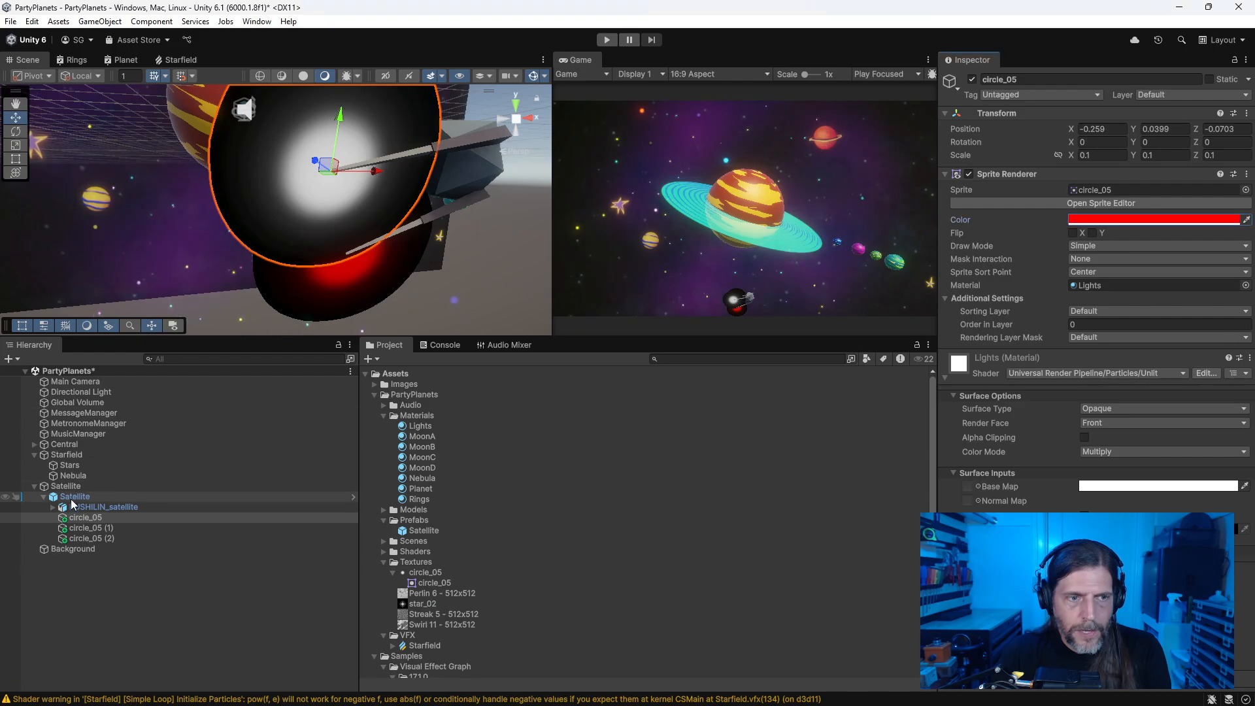
Step: Compare the renderer settings and appearance of the three circle_05 sprites with the reset Lights material
left_click(90, 521)
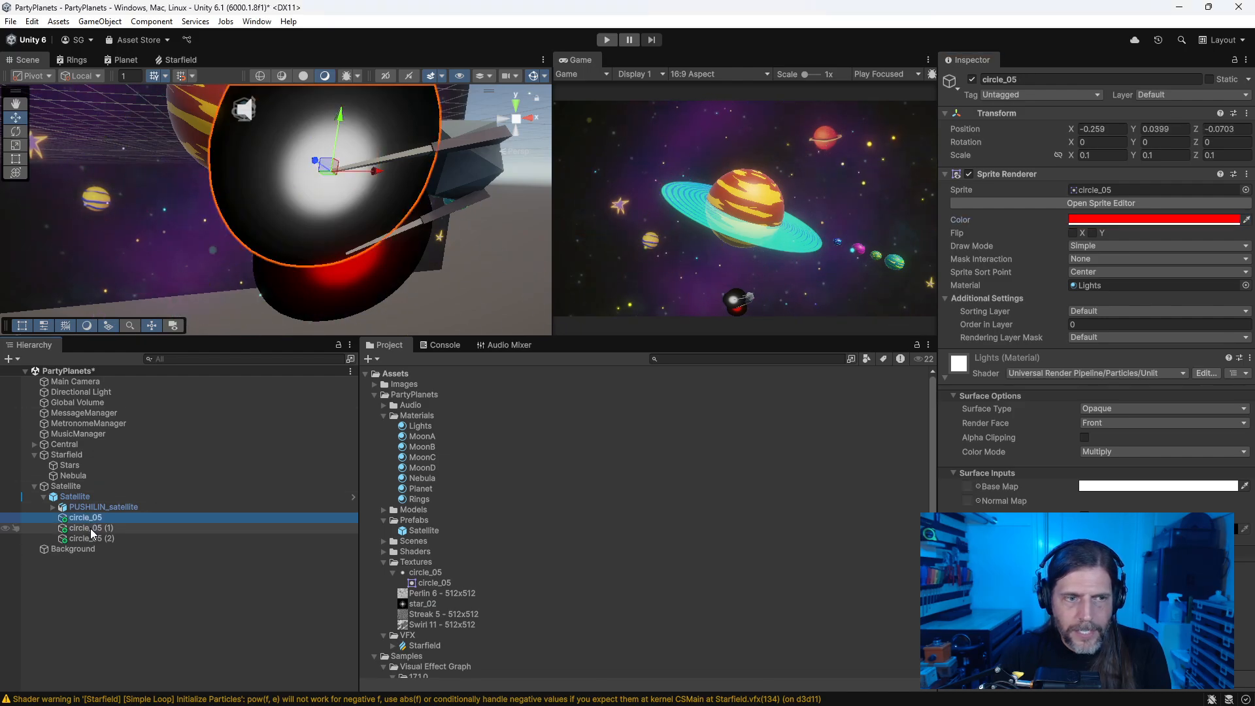
left_click(90, 527)
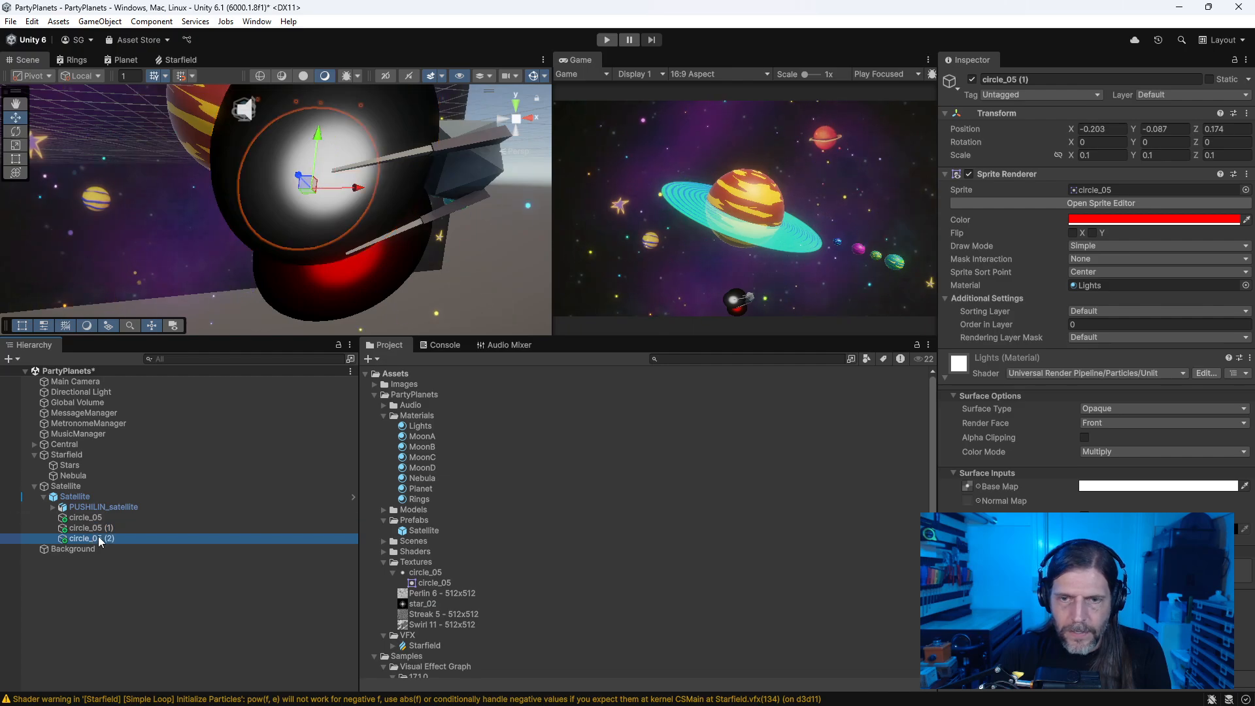
left_click(93, 509)
left_click(95, 518)
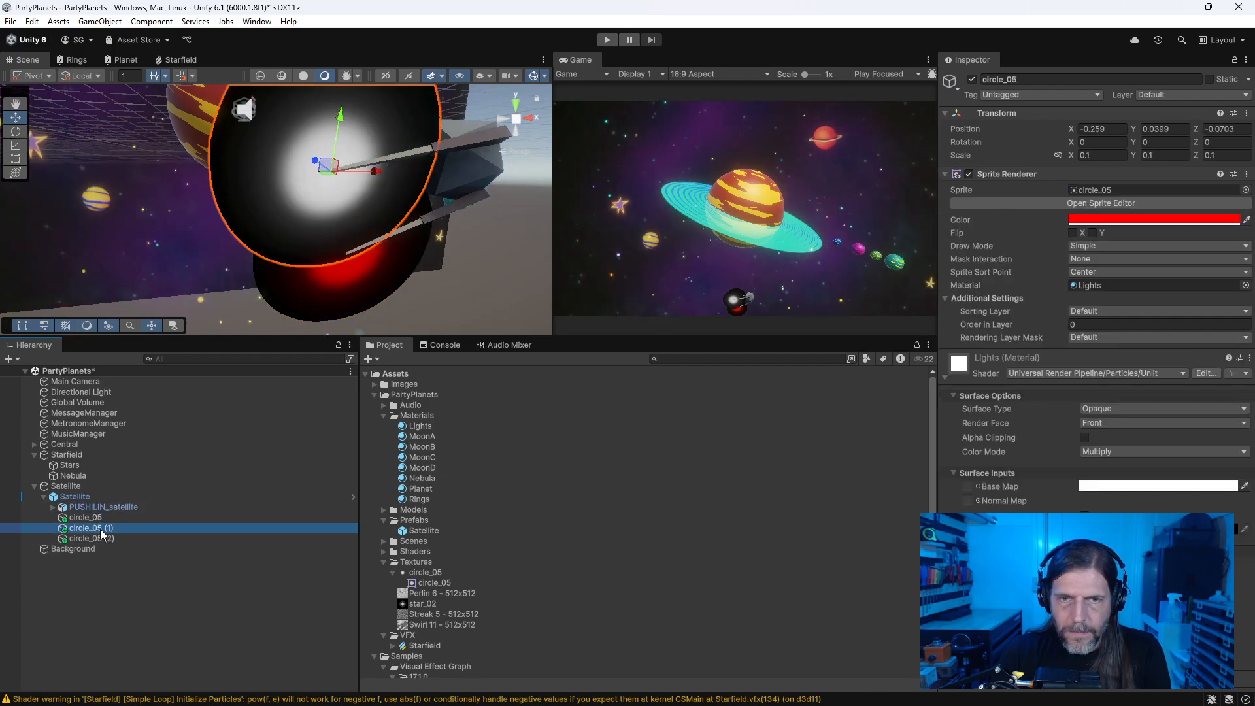
left_click(100, 540)
left_click(98, 531)
left_click(92, 518)
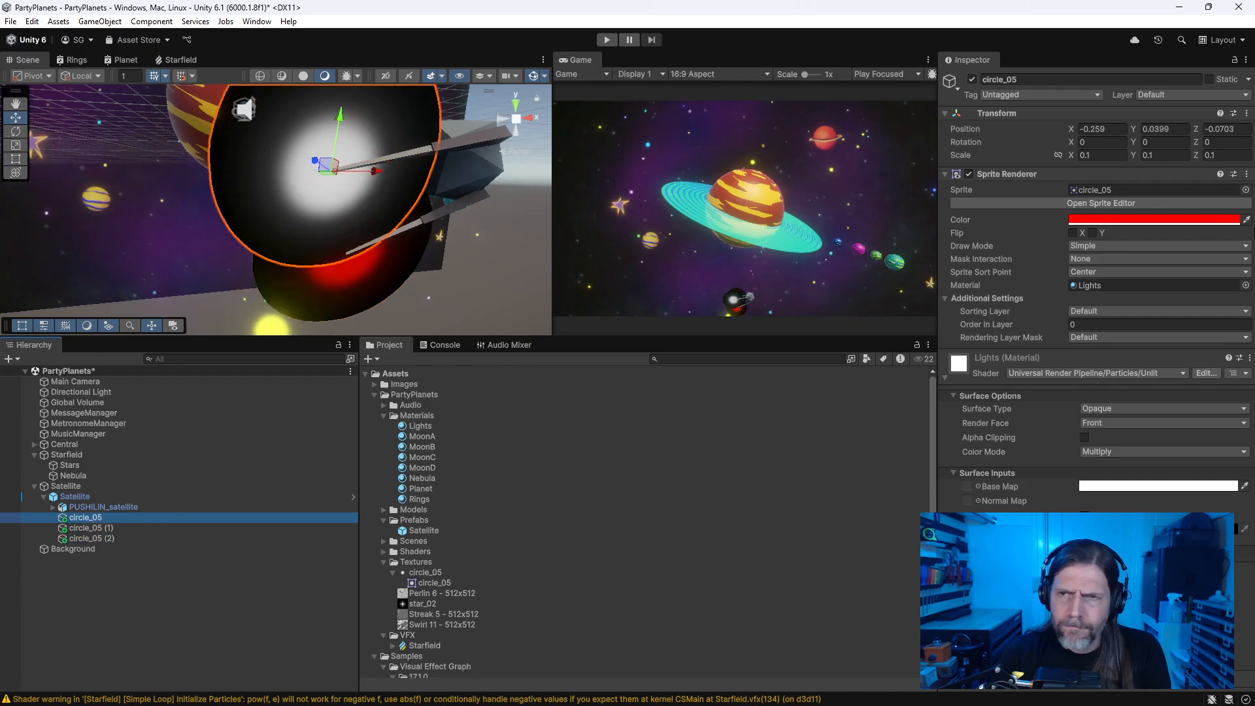
Step: Try removing the Lights material from the first circle_05 sprite and undo the removal
left_click(1091, 285)
key("Delete")
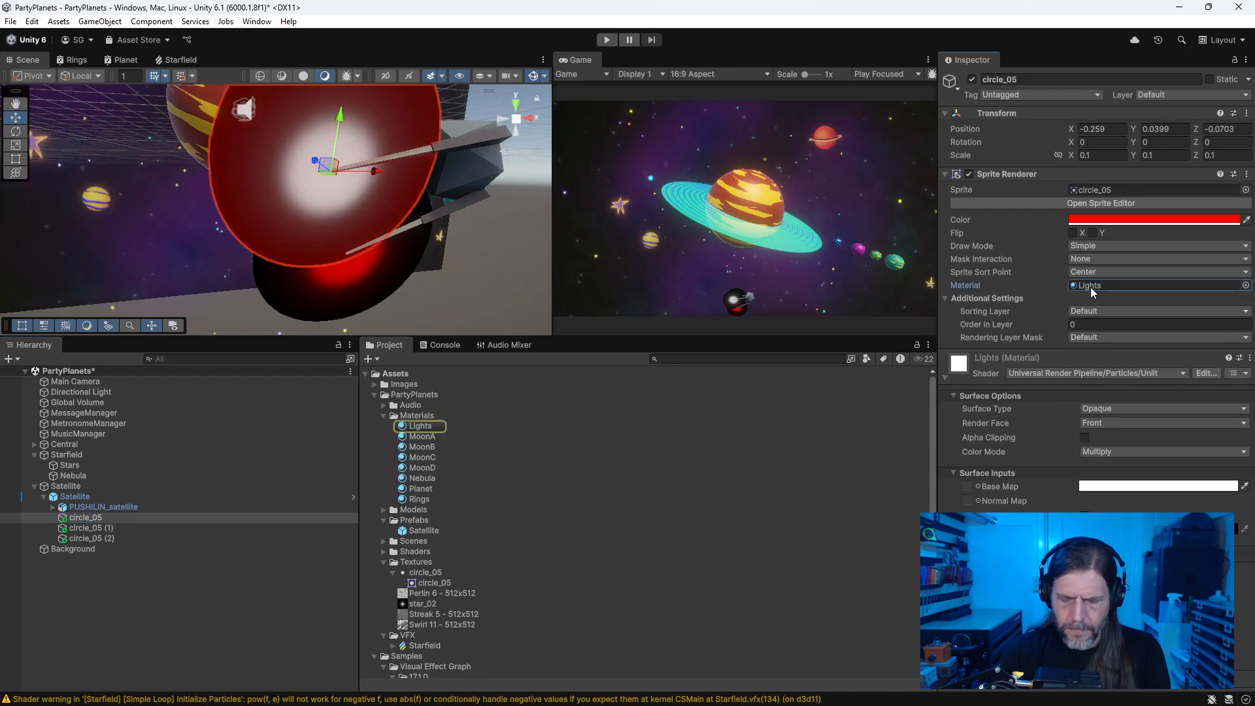
left_click(90, 517)
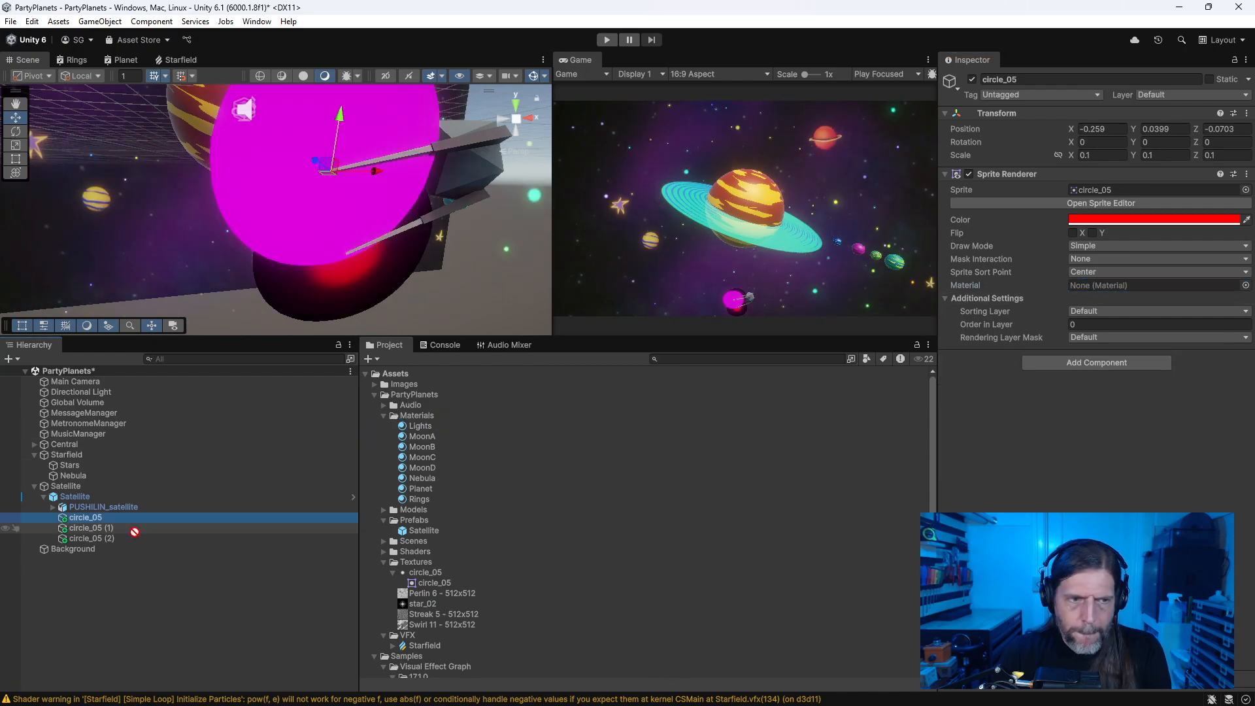
key("ctrl+z")
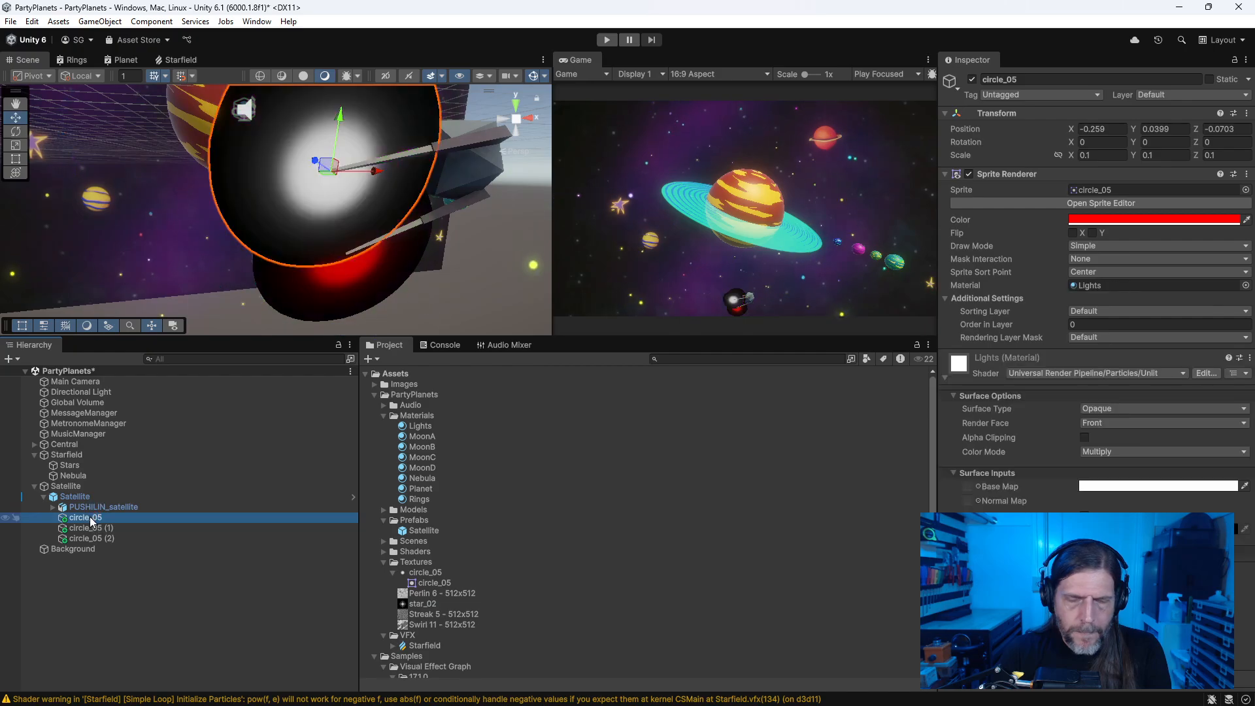
Step: Try deleting the first circle_05 sprite and replacing it with a moved duplicate of circle_05 (1), and undo the changes
left_click(90, 526)
left_click(92, 518)
key("Delete")
left_click(92, 517)
key("ctrl+d")
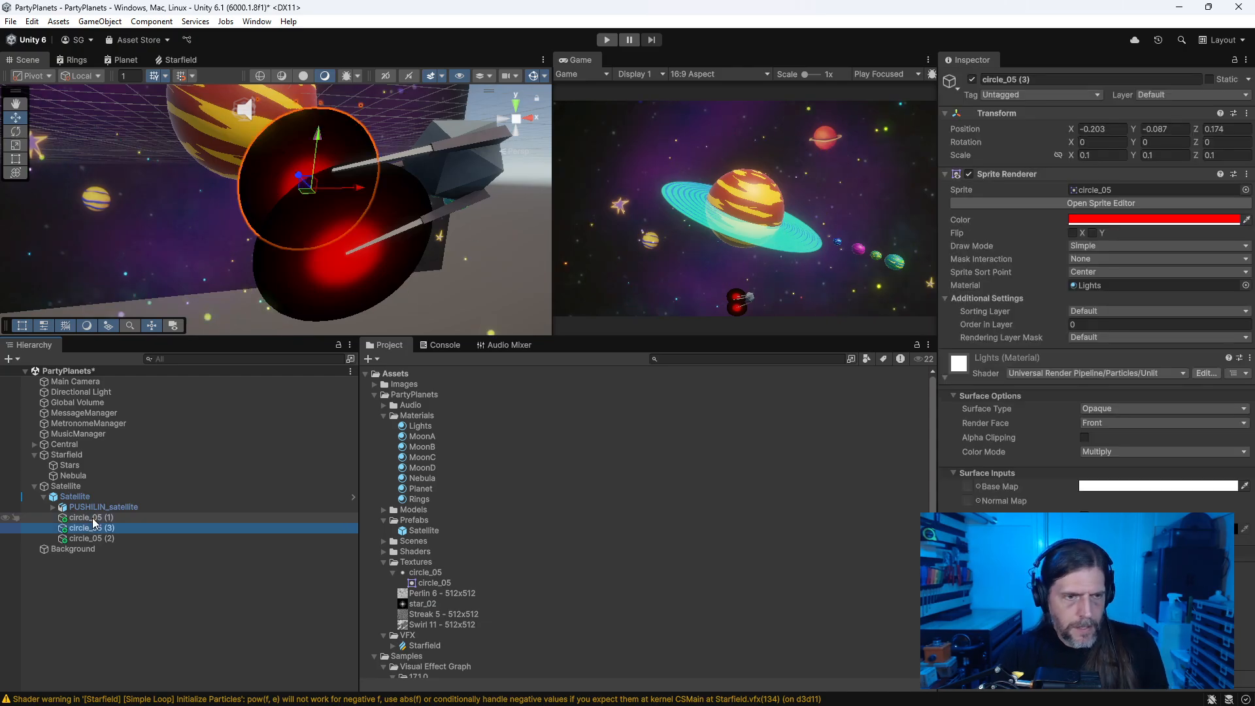
left_click_drag(299, 175, 392, 127)
middle_click_drag(255, 255, 530, 269)
key("Delete")
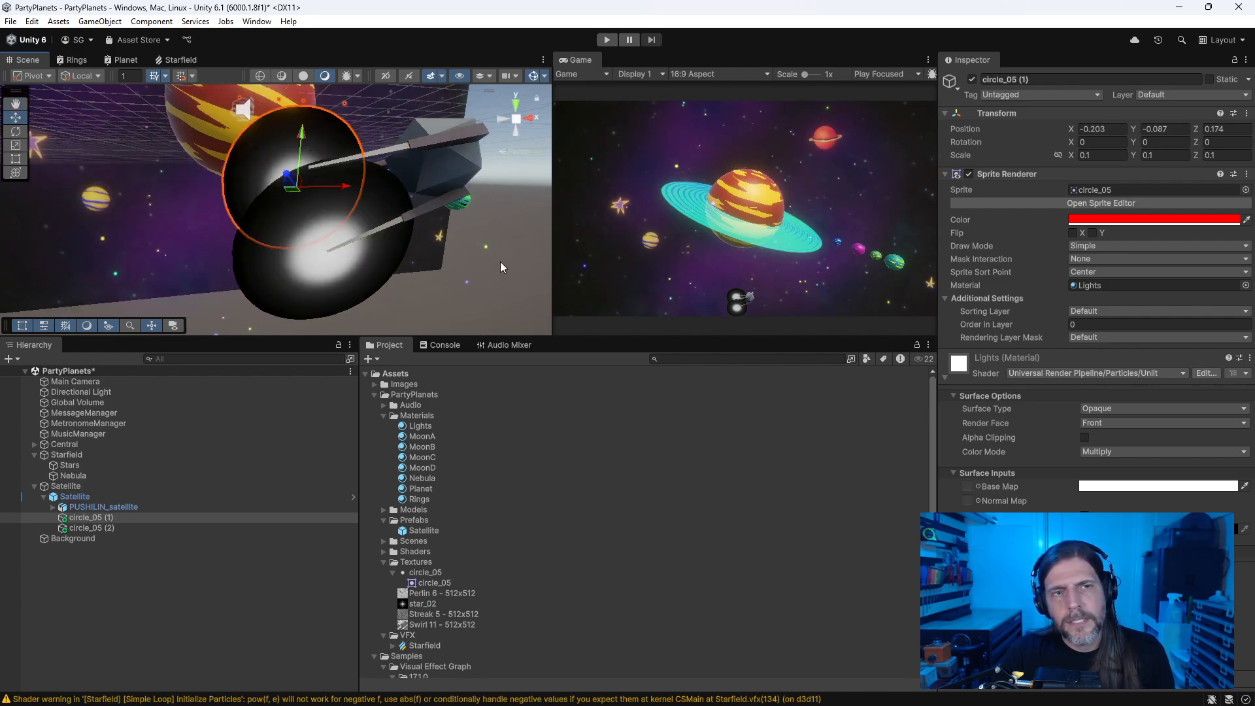
key("ctrl+z")
key("ctrl+z")
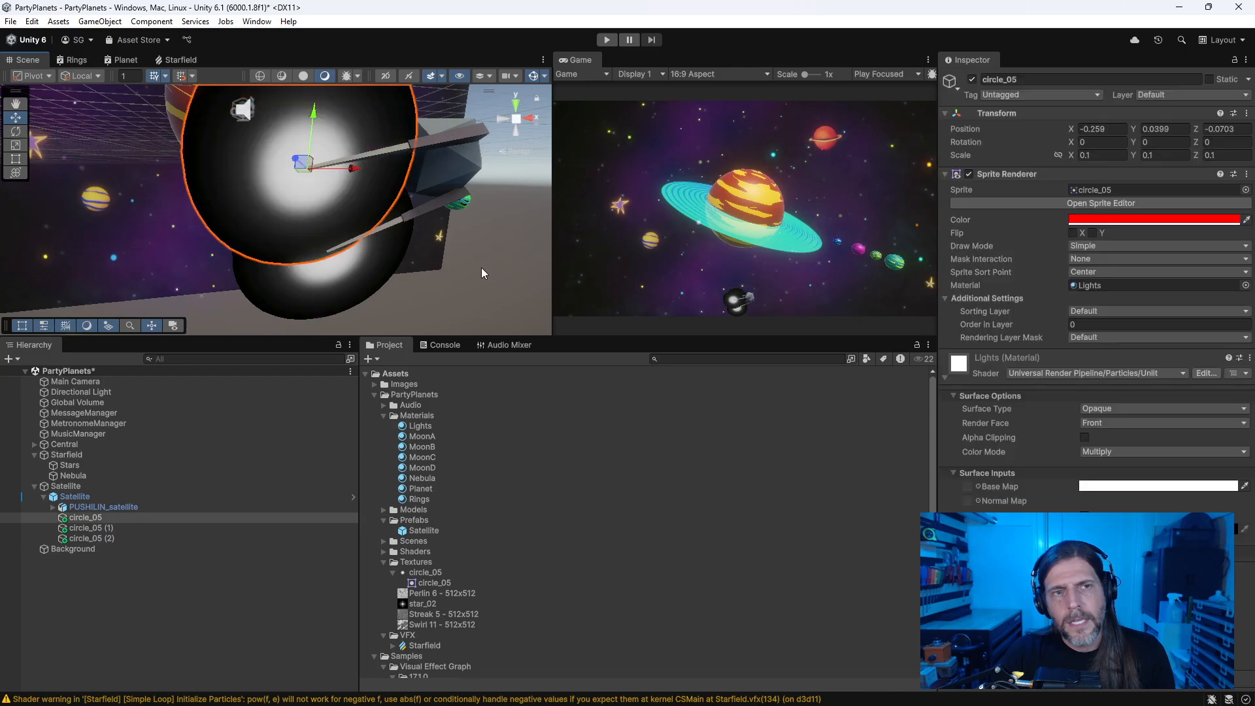
Step: With all three circle_05 sprites selected, set the Lights material's Base Map color to red and its Surface Type to Transparent
left_click(107, 536, "shift")
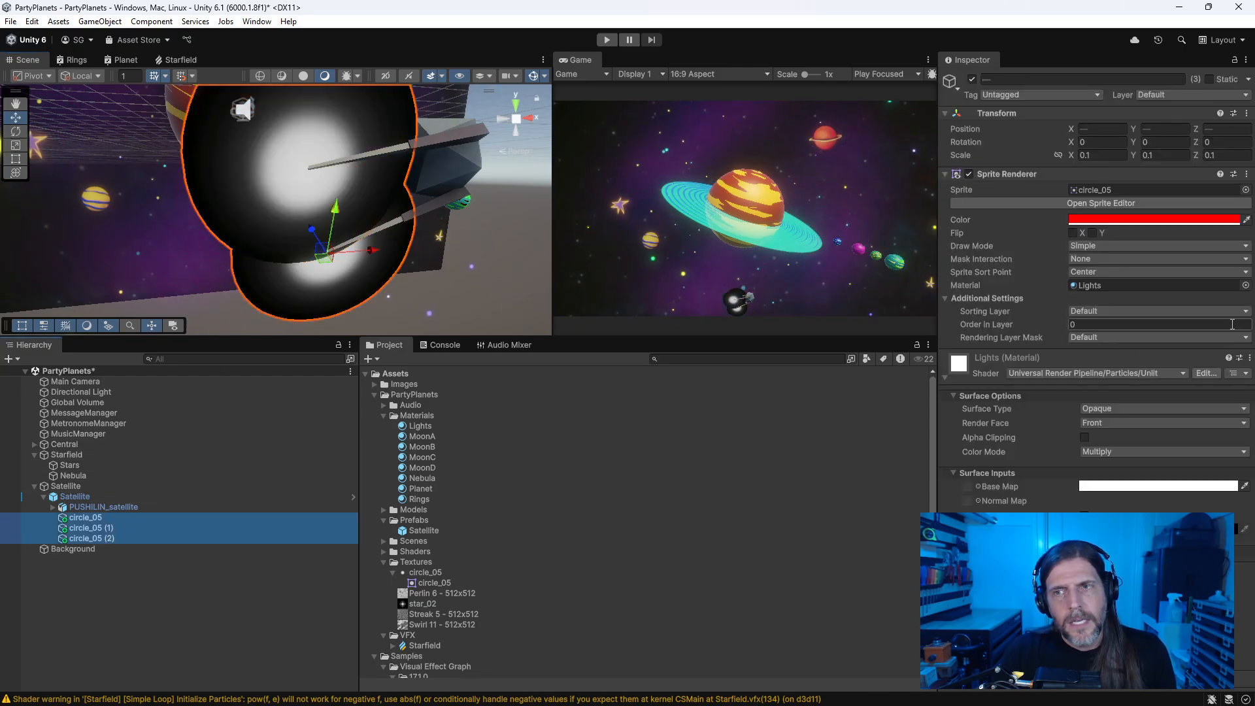
left_click(1115, 487)
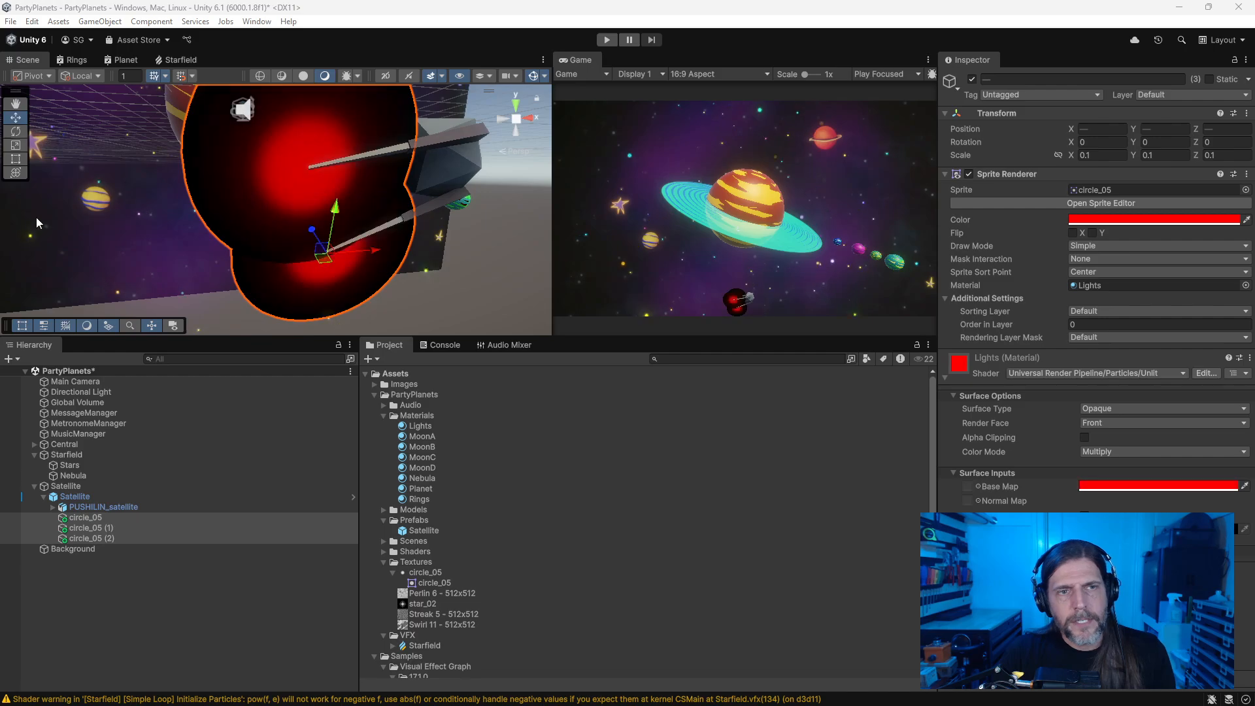
left_click(1096, 409)
left_click(1124, 438)
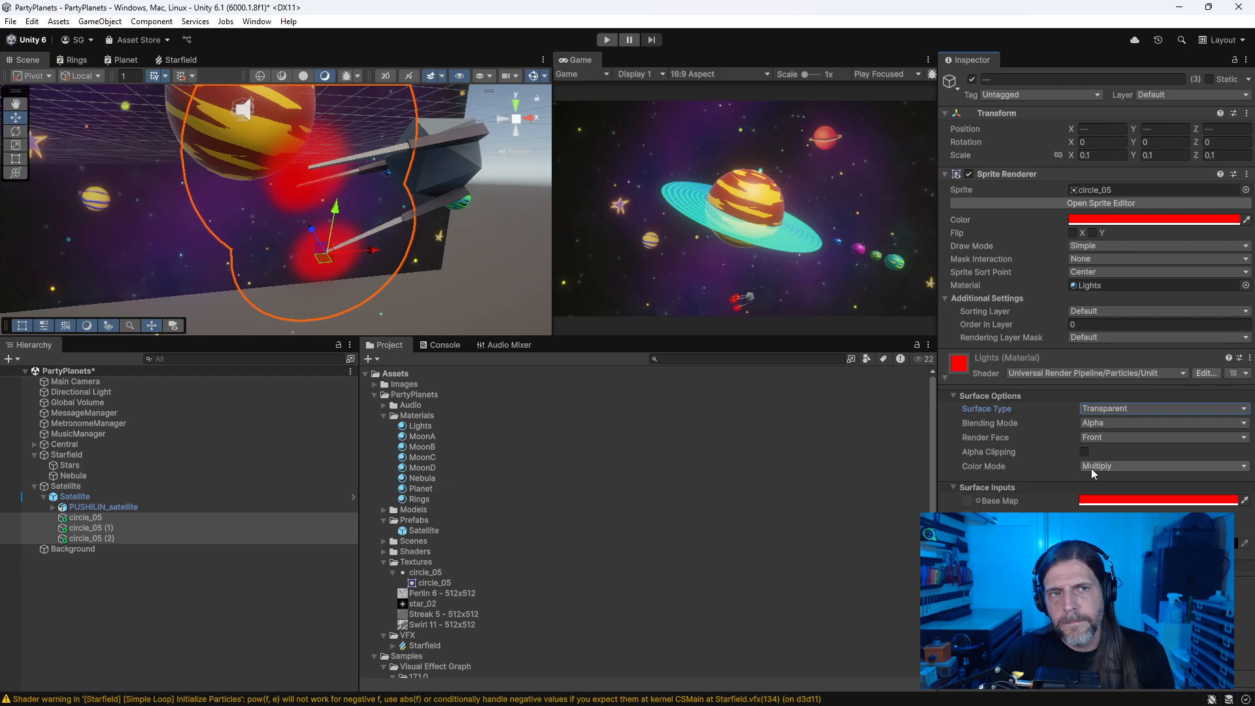
Step: Set the three sprites' color to white, keeping the Lights material's Render Face at Front and giving it a red emission
left_click(1104, 219)
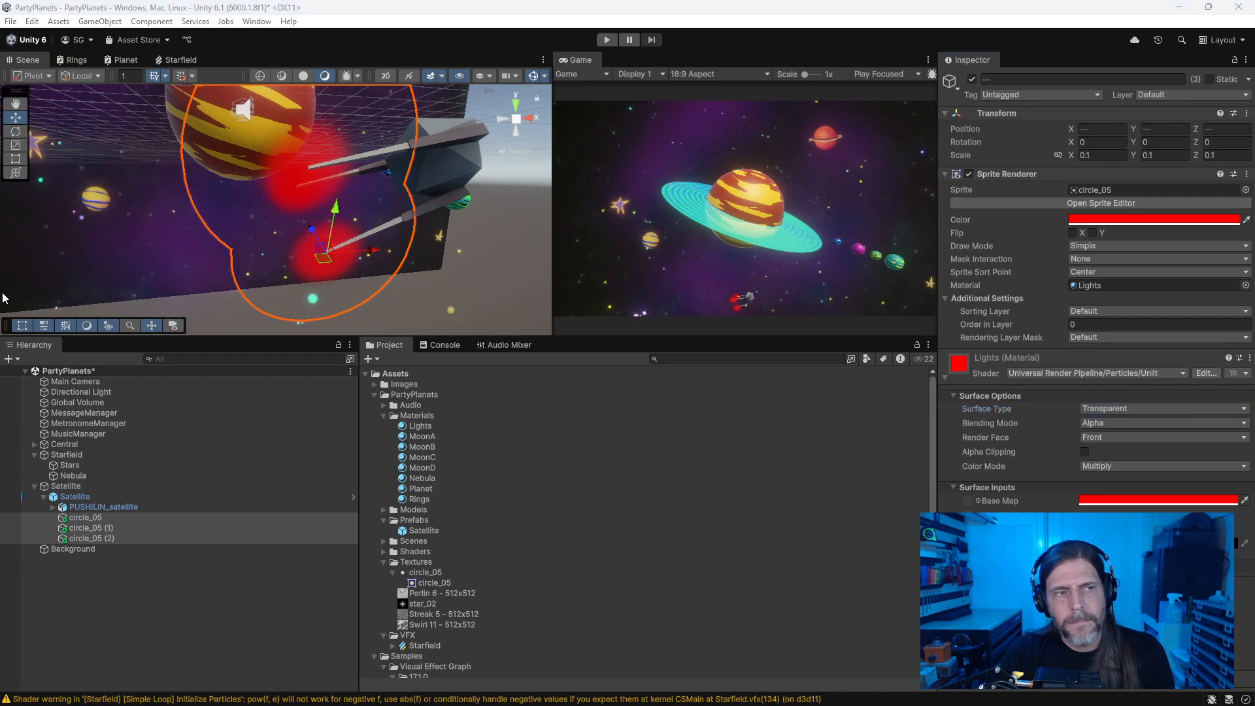
left_click(587, 506)
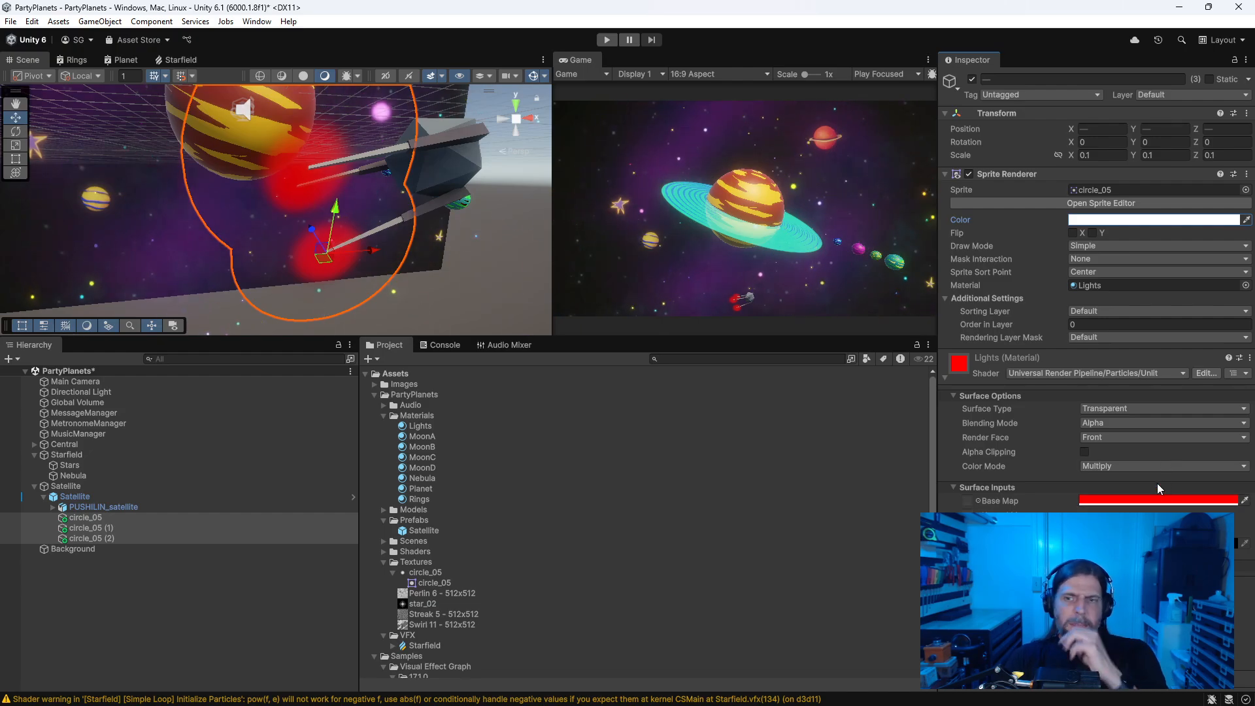
left_click(1102, 436)
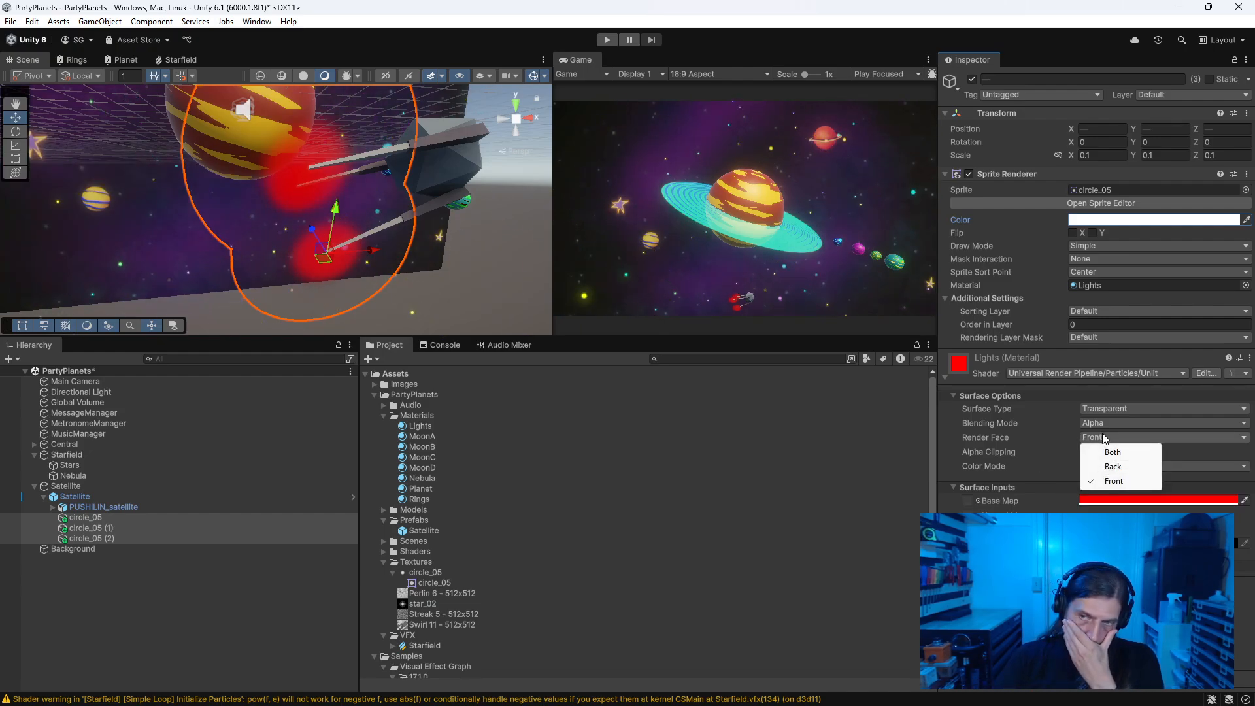
left_click(1102, 433)
left_click(1113, 481)
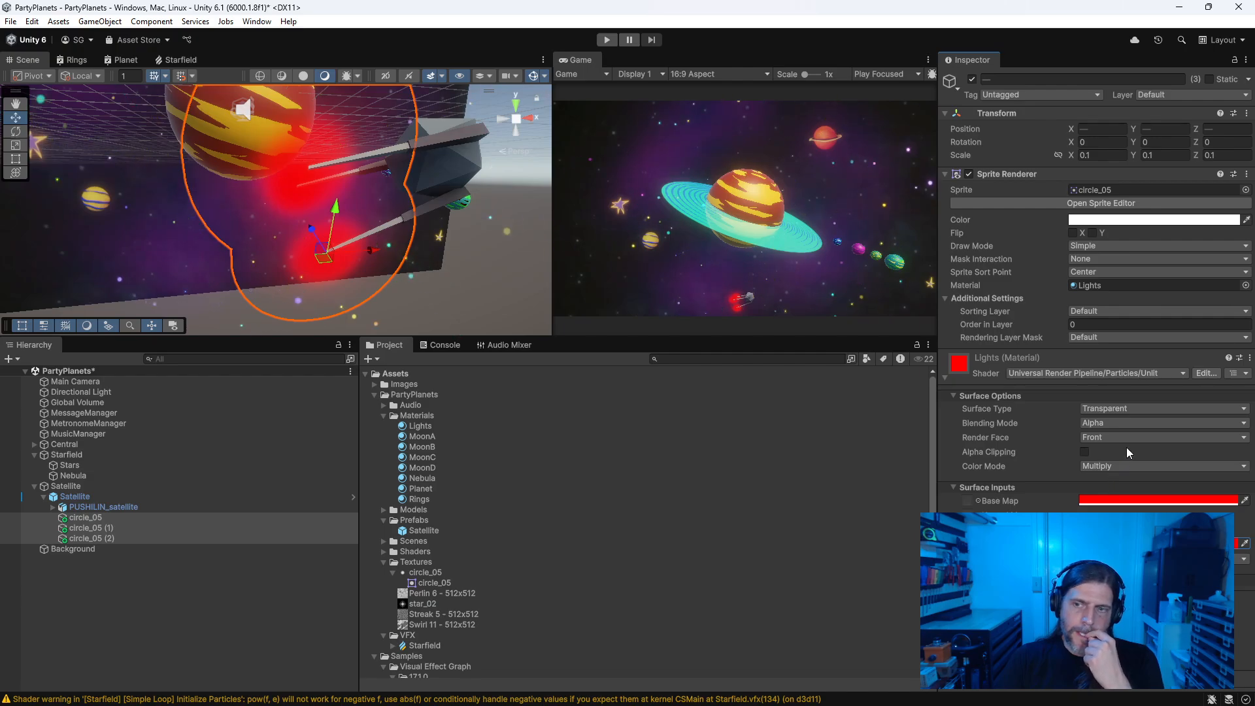
Step: Try the Additive, Overlay and Multiply color modes on the Lights material, settle on Color, and compare it without emission
left_click(1117, 467)
left_click(1119, 495)
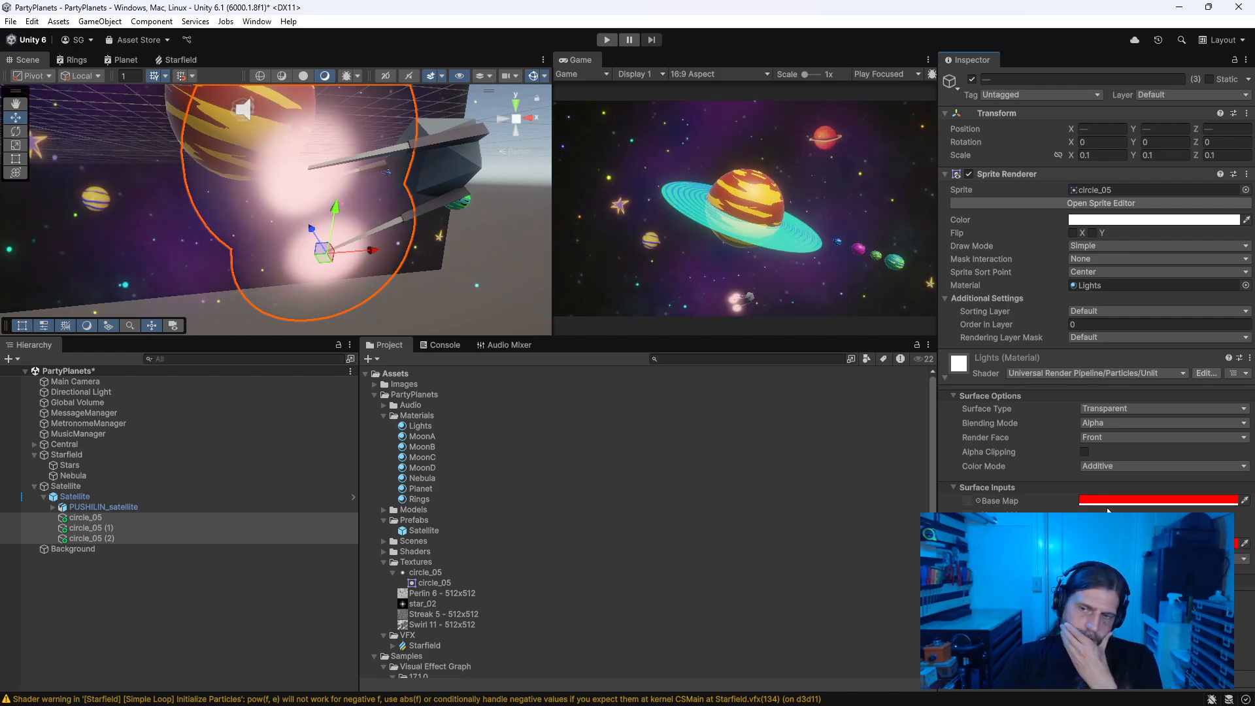
left_click(1112, 465)
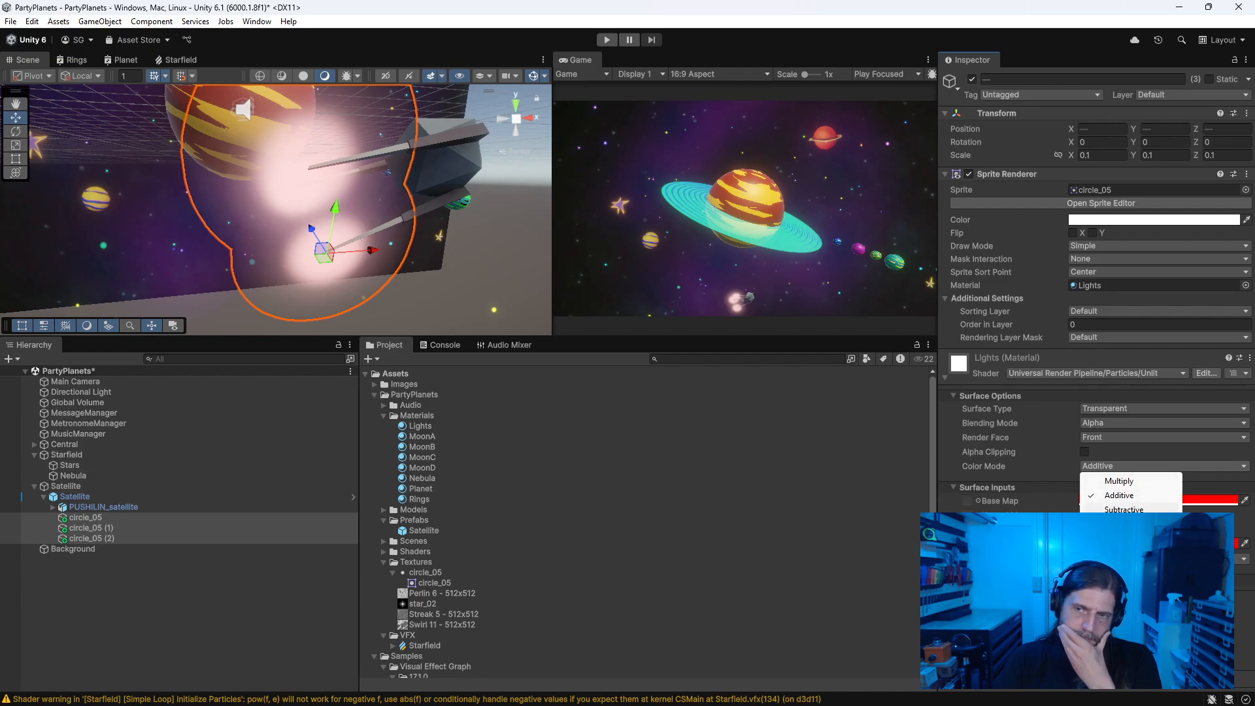
left_click(1119, 524)
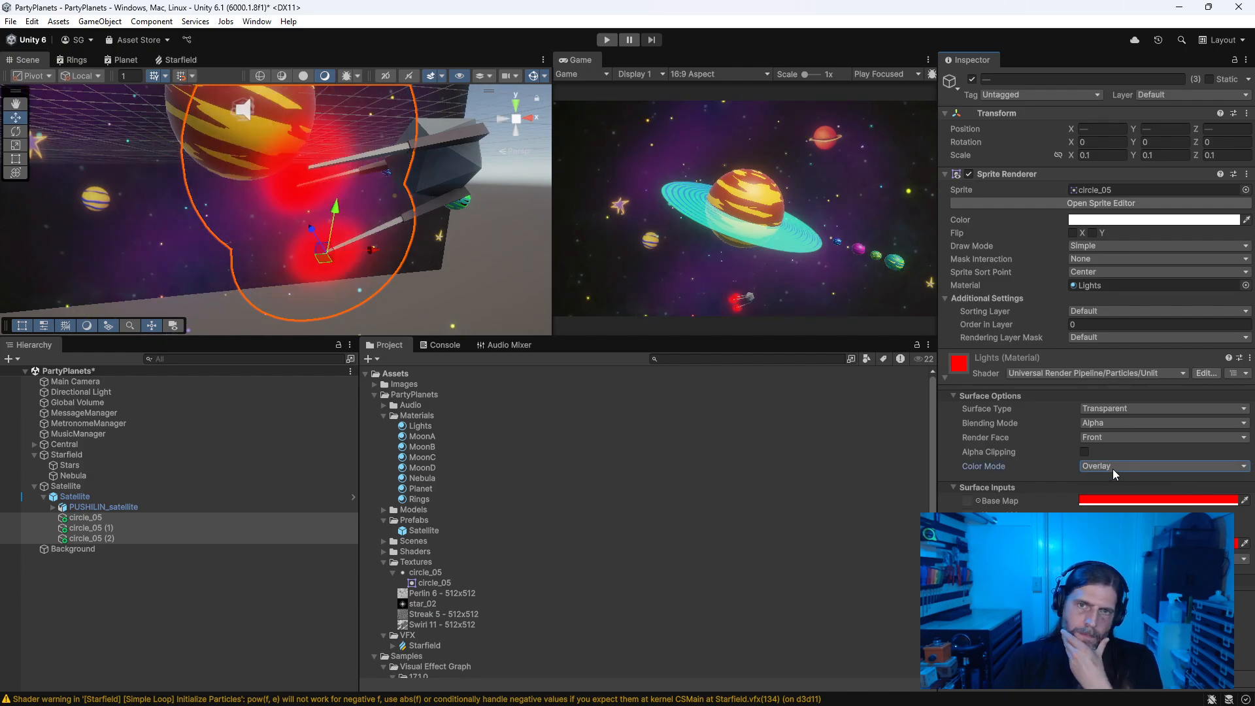
left_click(1112, 466)
left_click(1118, 481)
left_click(1111, 467)
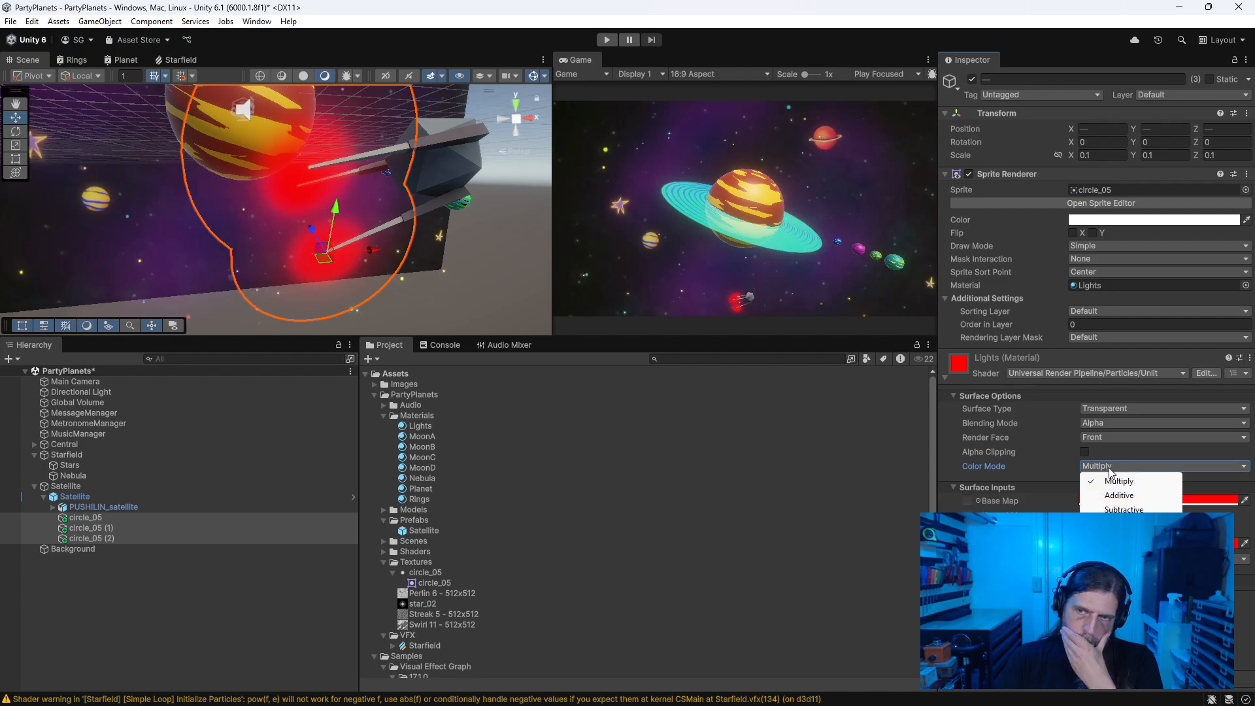
left_click(1118, 538)
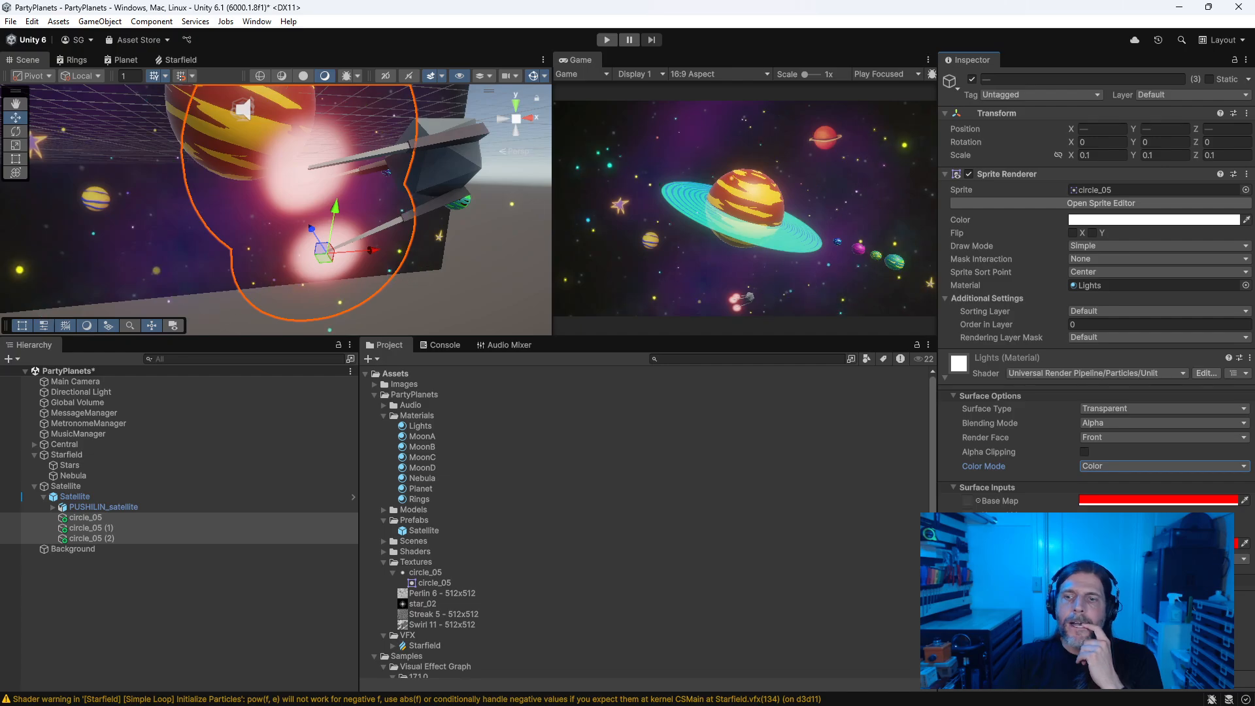
left_click(1084, 529)
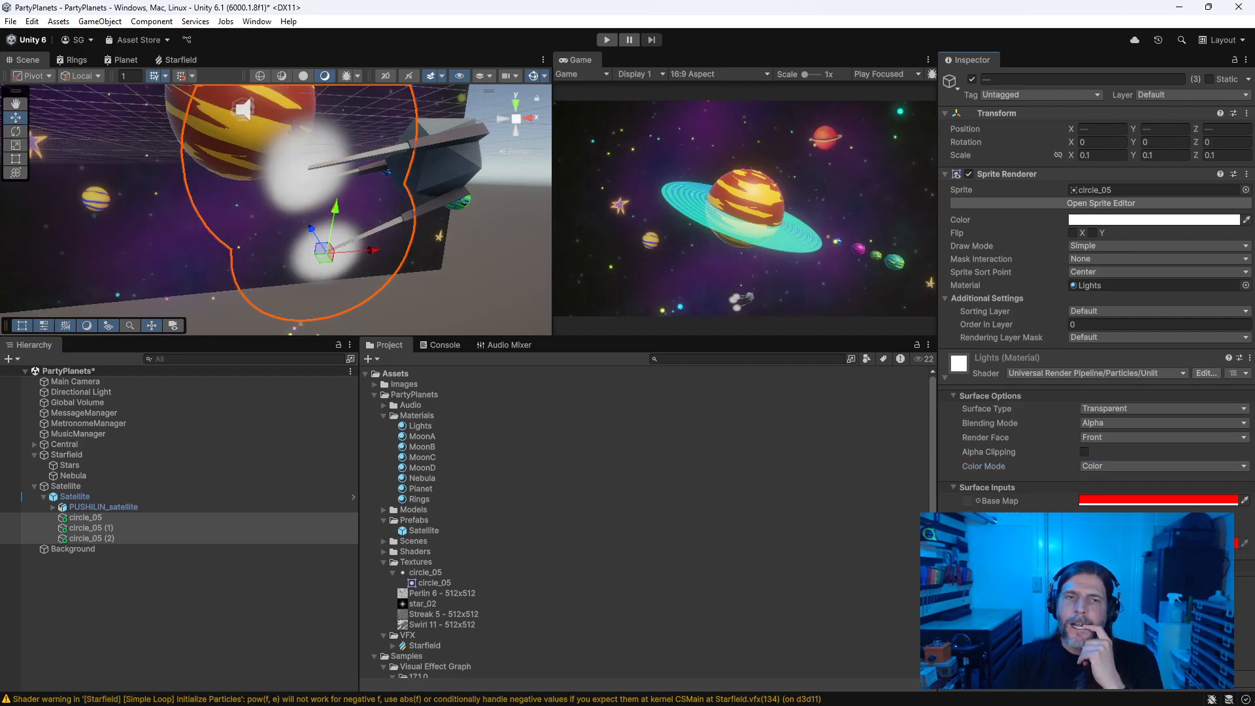
left_click(1084, 529)
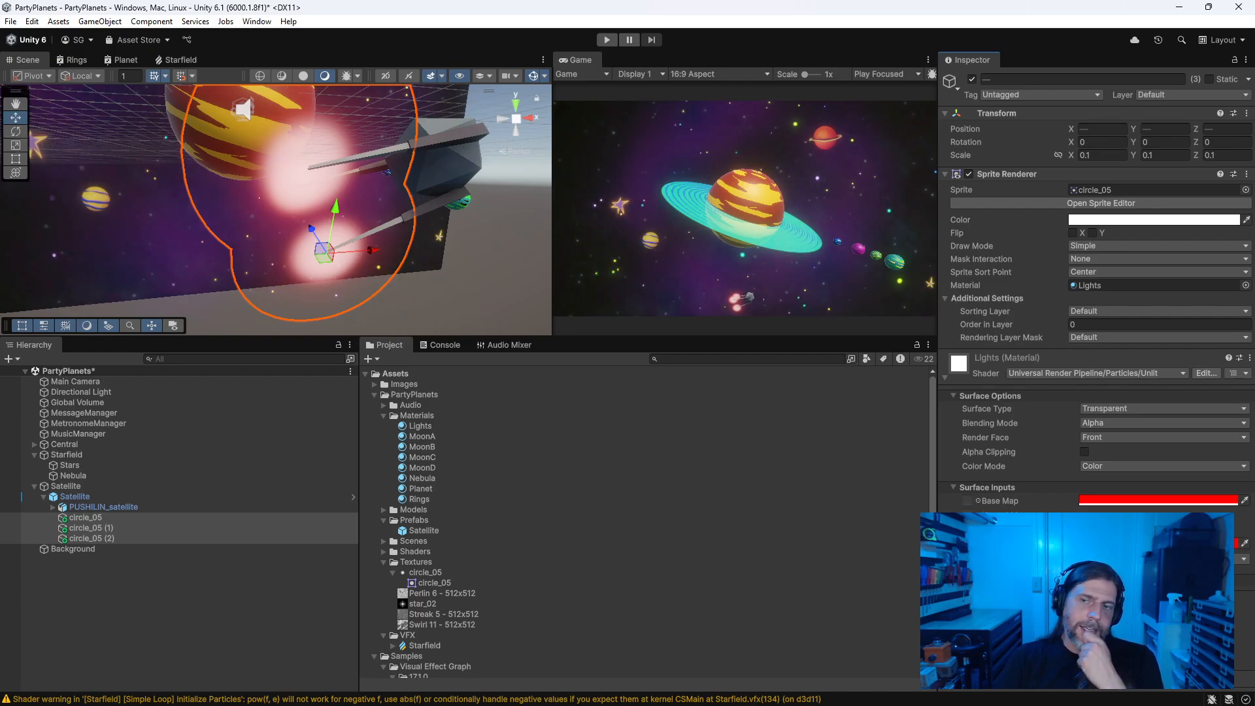
Step: Collapse the material settings and set the three circle_05 sprites' scale to 0.05 on X, Y and Z
left_click(945, 378)
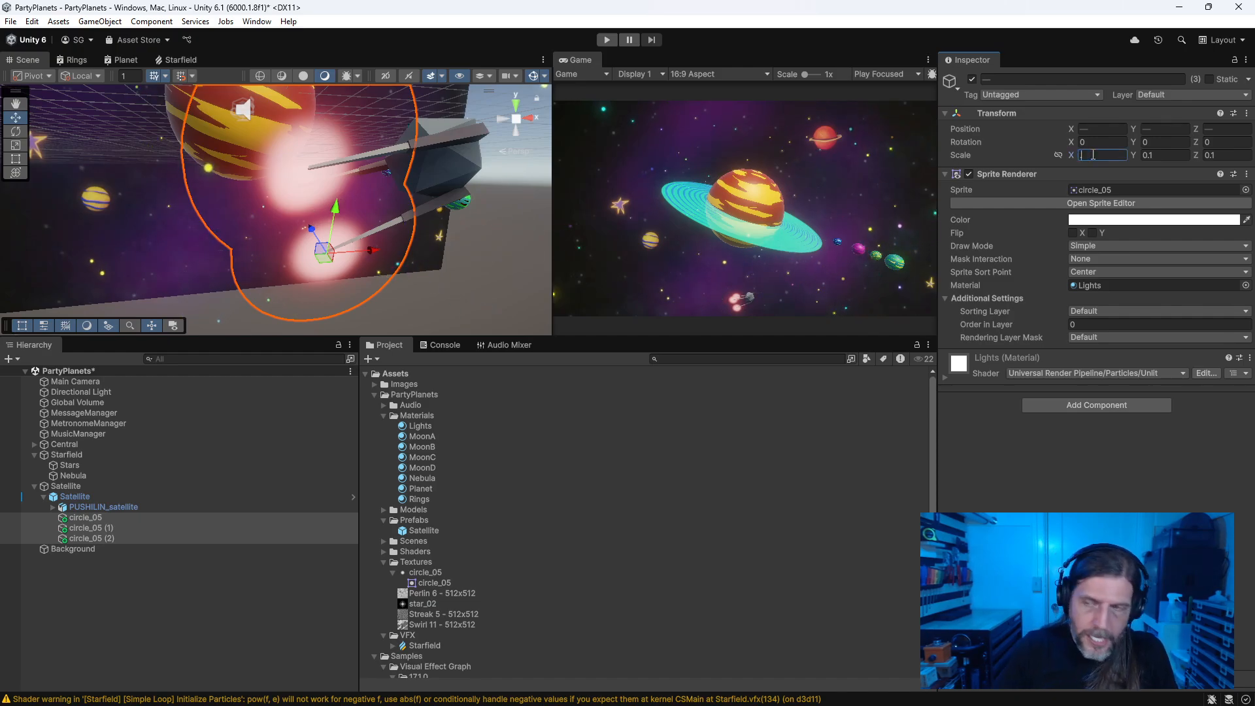
type("05")
key("Tab")
type(".05")
key("Tab")
type(".0")
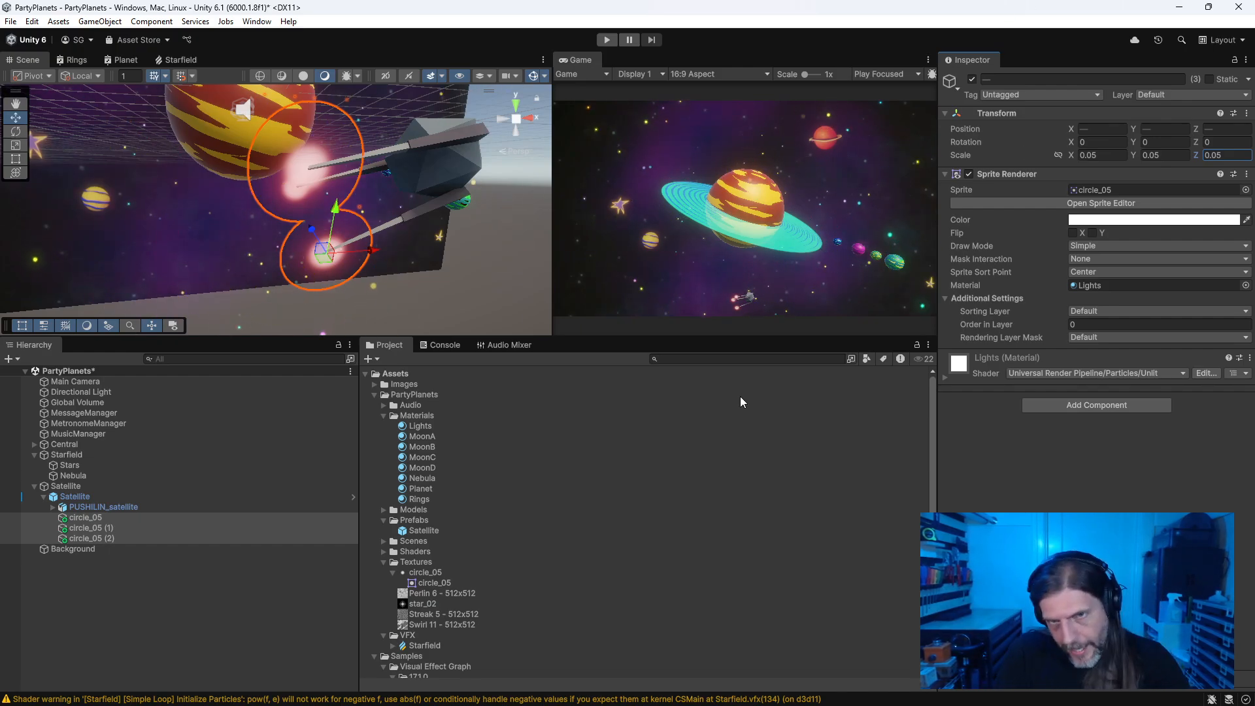
Step: Collapse the nested Satellite prefab's children and check its transform against the parent Satellite object's
left_click(80, 496)
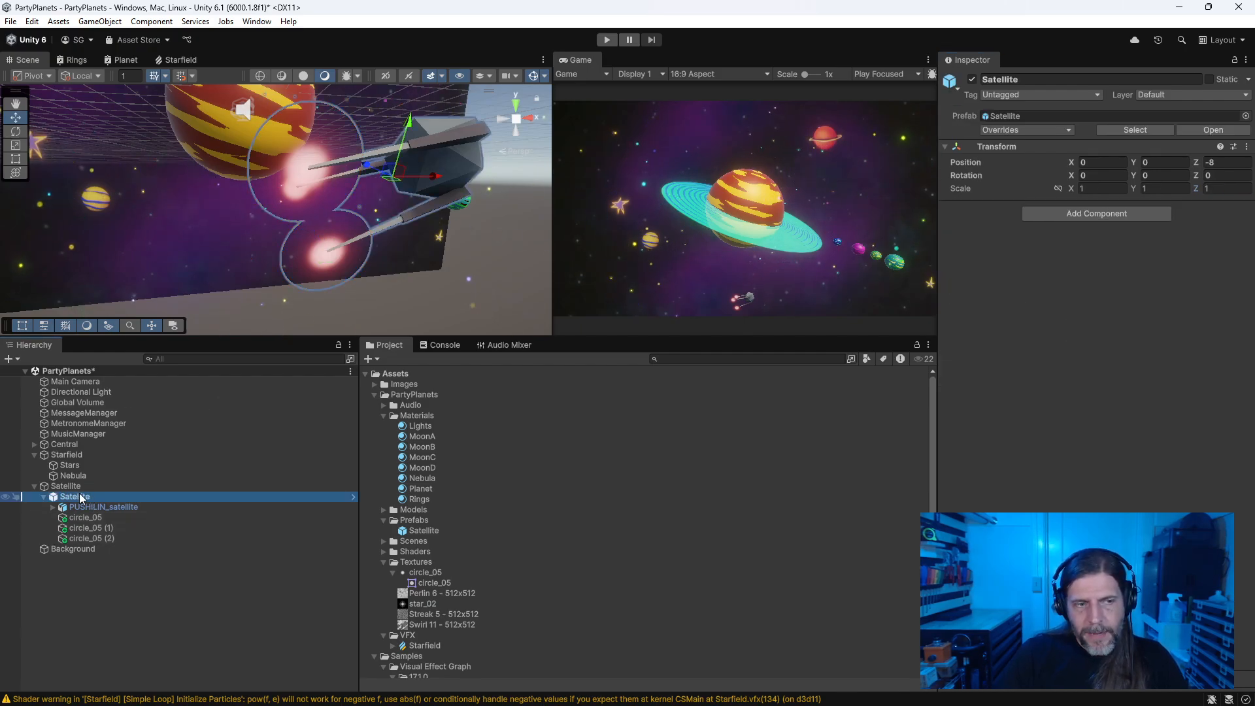
left_click(44, 496)
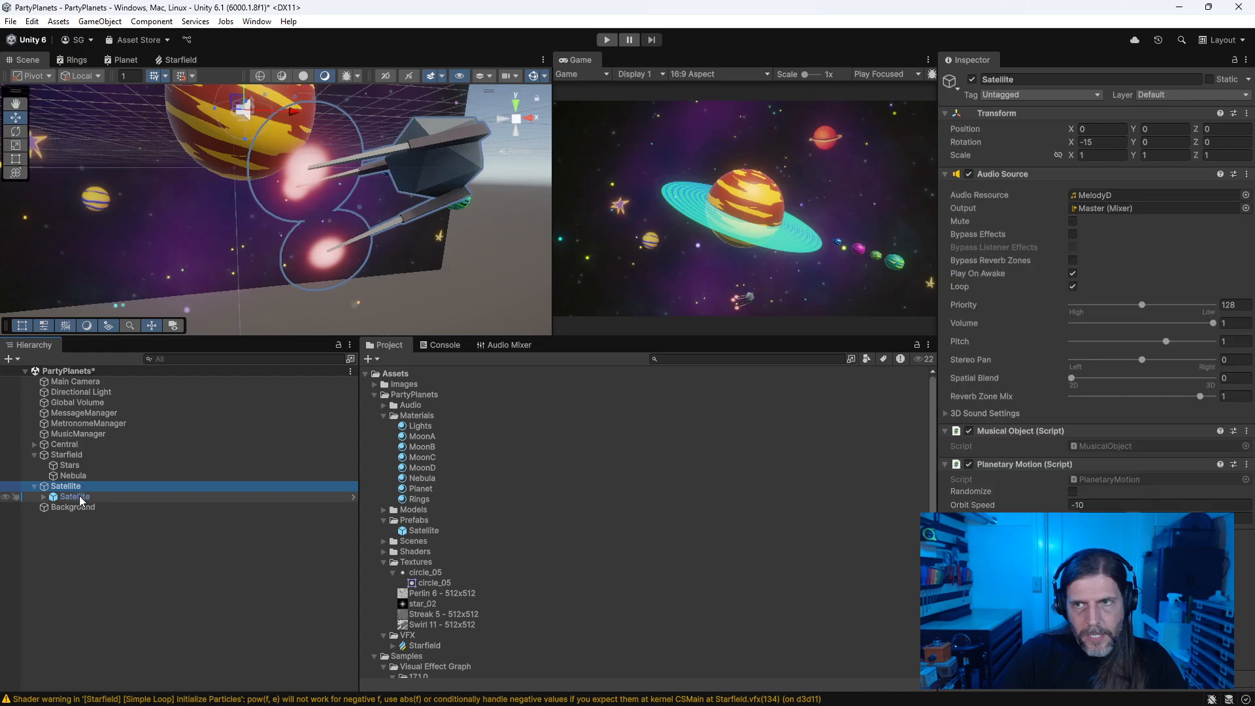
left_click(77, 497)
left_click(72, 487)
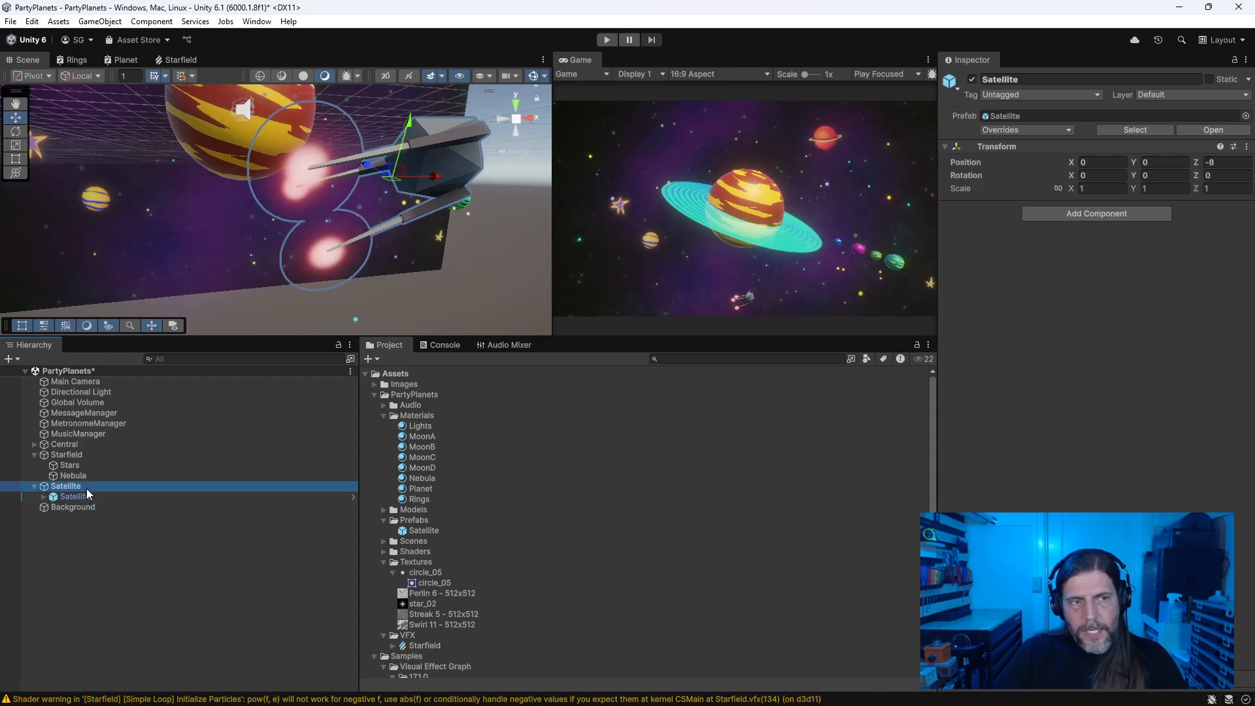
Step: Create a 3D Quad named Broadcast and make it the first child of the parent Satellite object
left_click(9, 359)
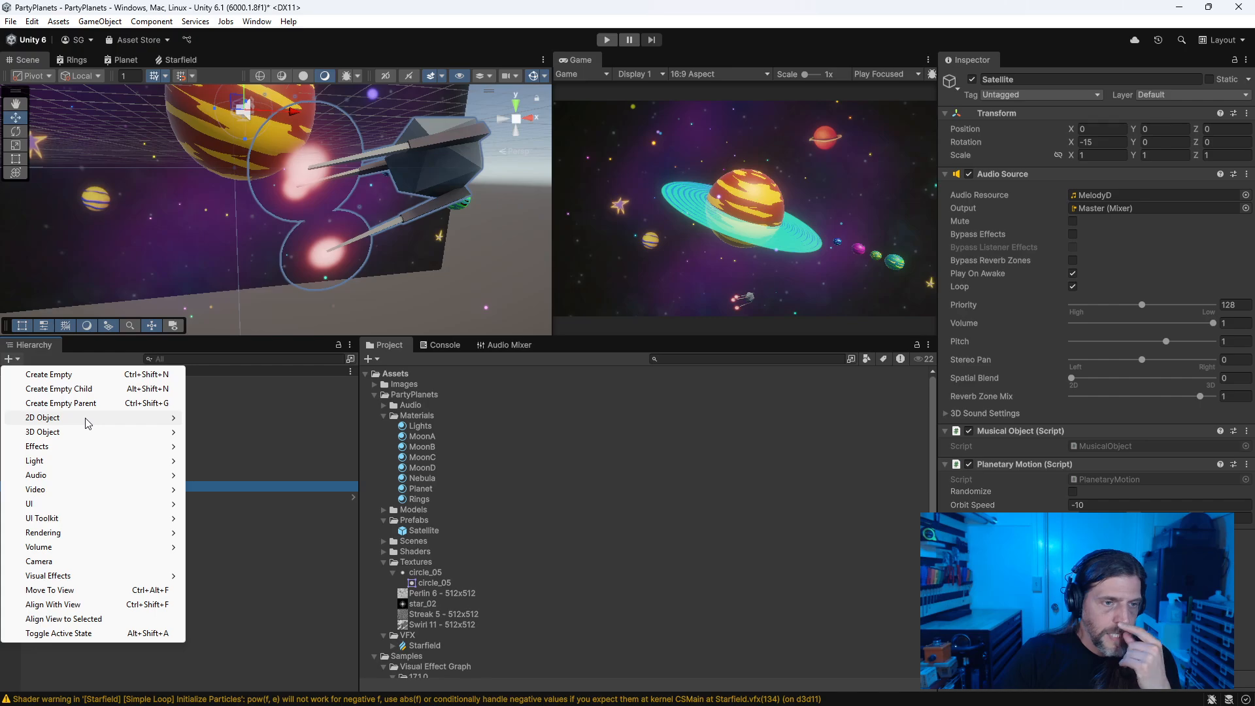
mouse_move(94, 423)
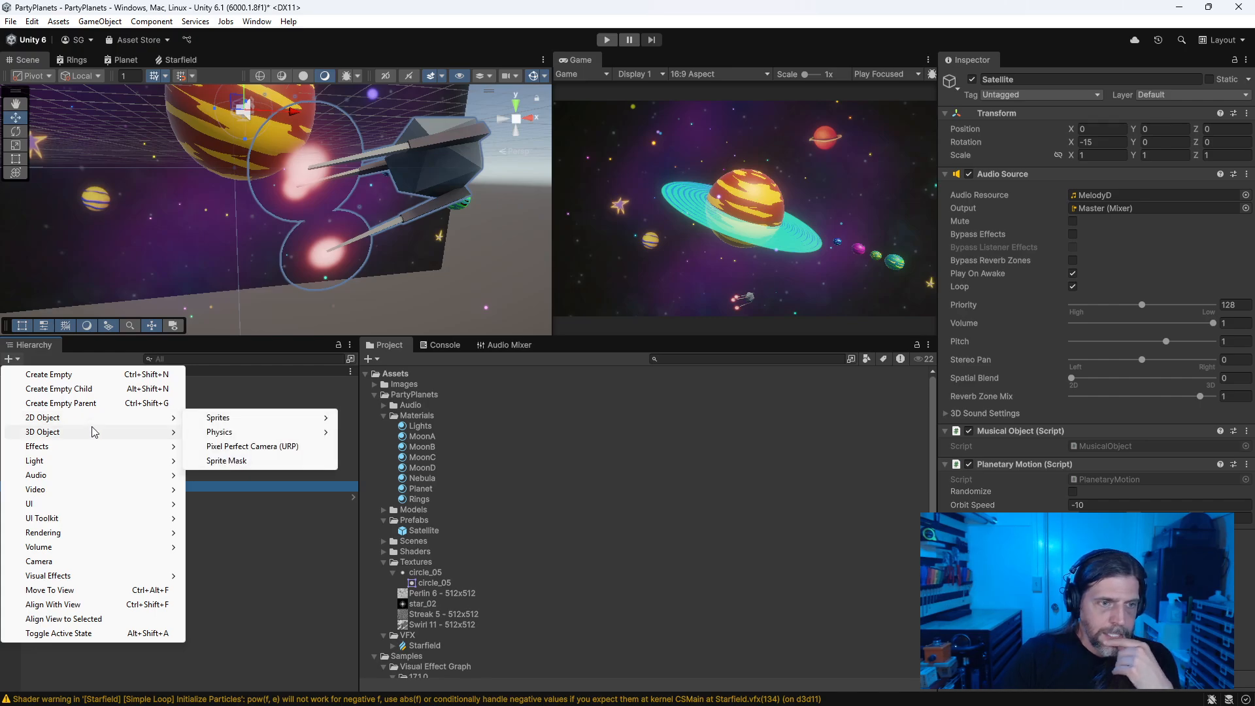
left_click(253, 504)
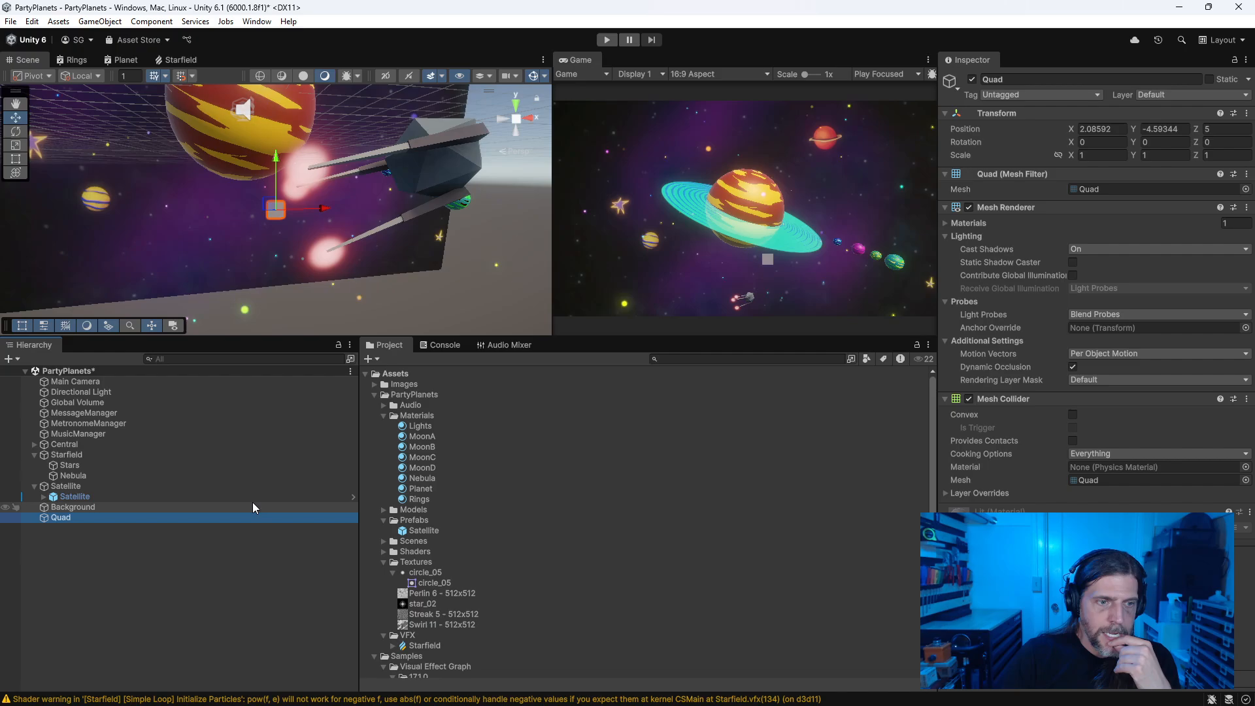
type("Bra")
key("BackSpace")
type("oadcast")
key("Return")
left_click_drag(115, 517, 99, 490)
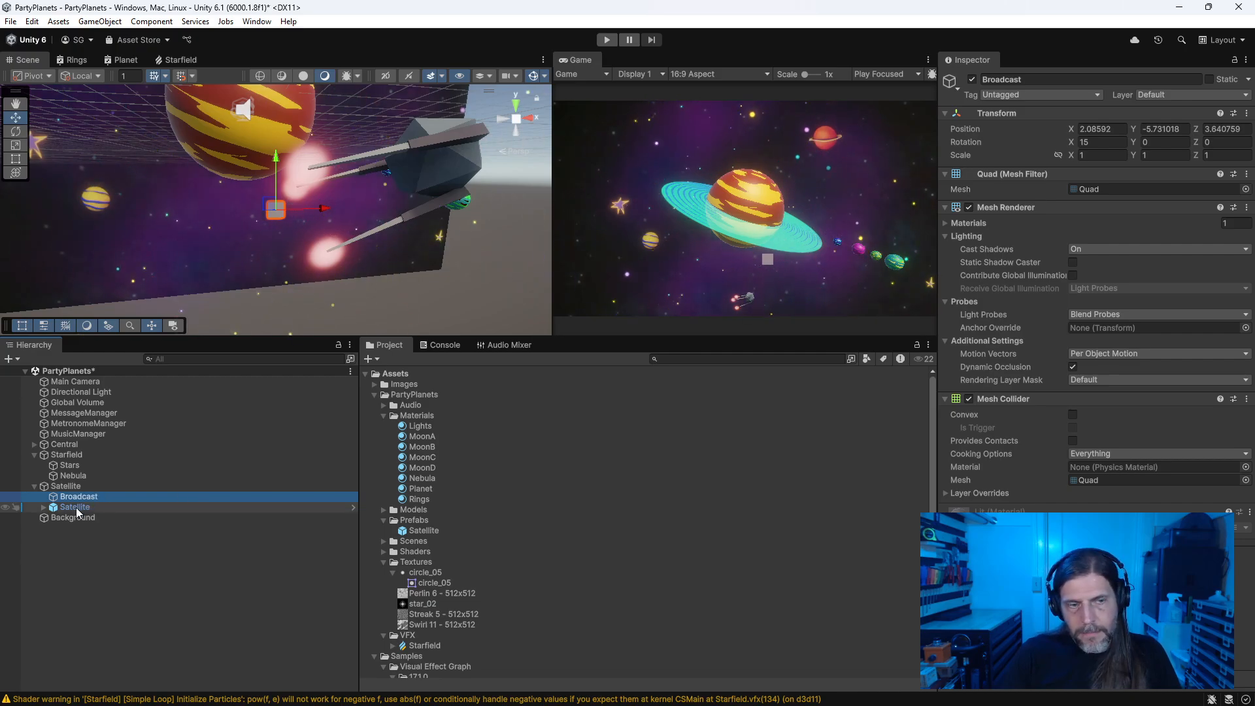
Step: Set the Broadcast quad's position to 0 on X, Y and Z and its X rotation to 0
left_click(1128, 131)
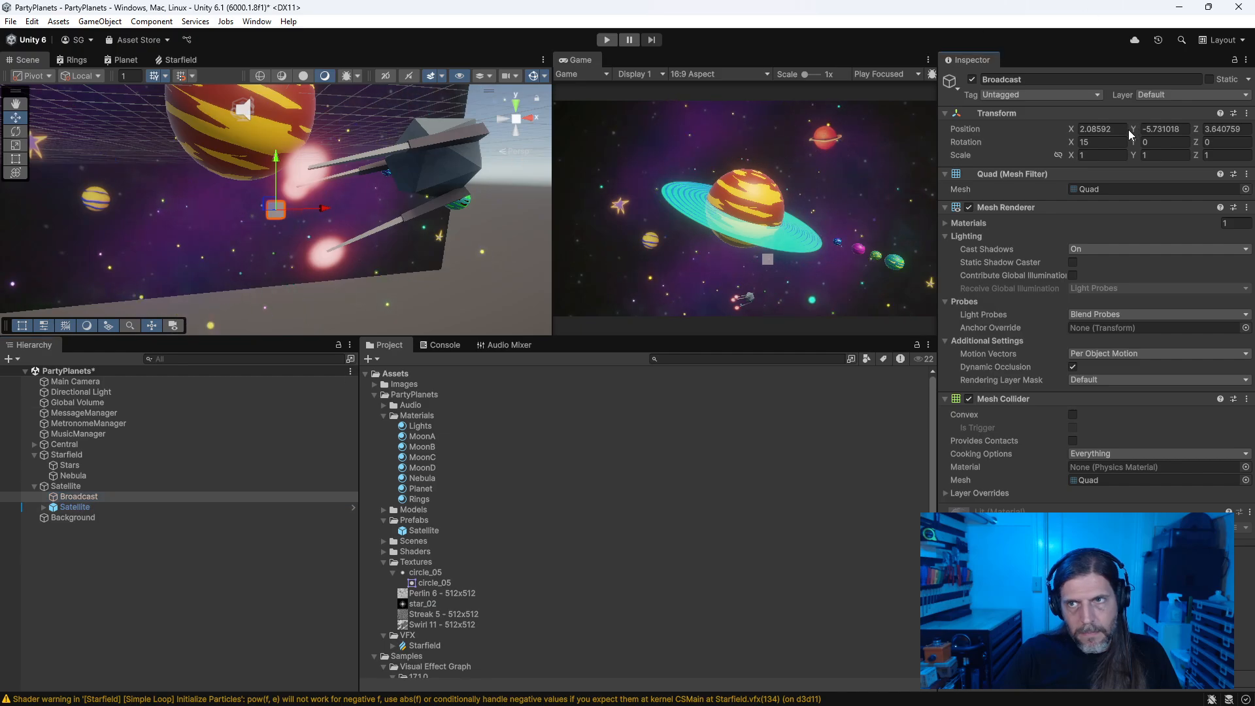
left_click(1089, 129)
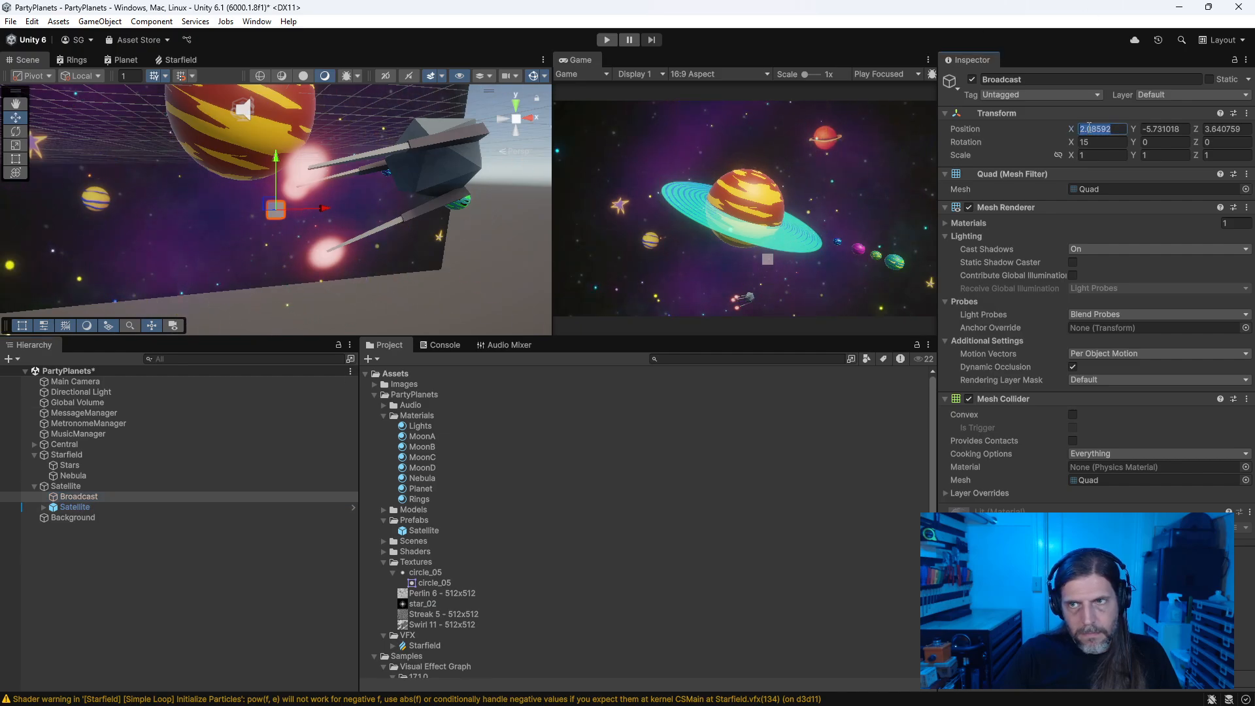
type("0")
key("Tab")
type("0")
key("Tab")
type("0")
key("Tab")
type("0")
key("Tab")
key("Tab")
type("8")
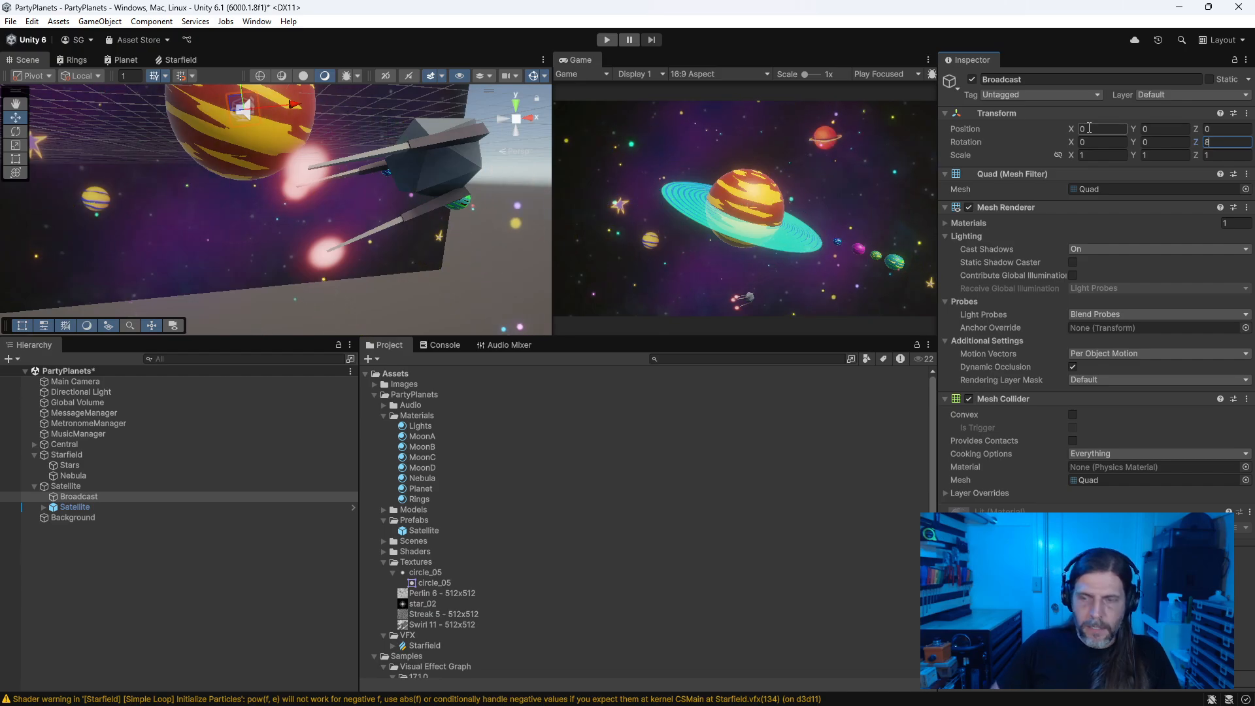
key("Left")
type("-")
key("BackSpace")
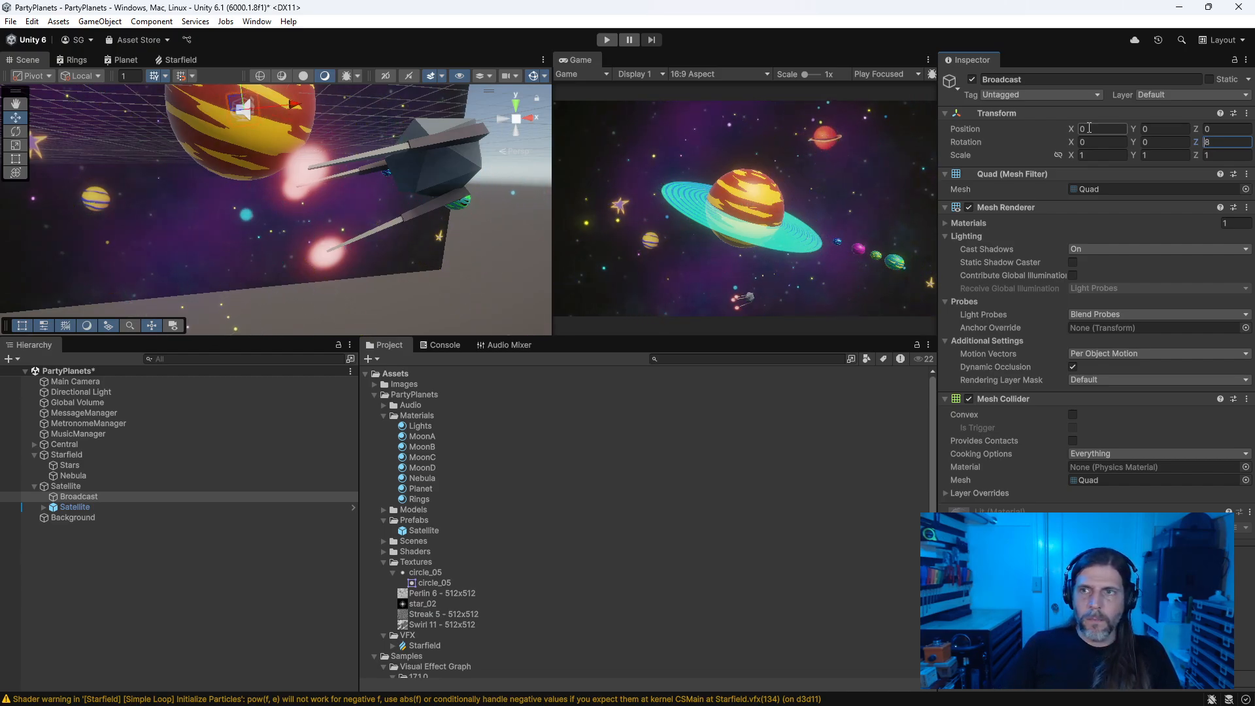
key("BackSpace")
type("0")
Step: Set the Broadcast quad's Z position to -8 to place it at the satellite model
key("shift+Tab")
key("shift+Tab")
key("shift+Tab")
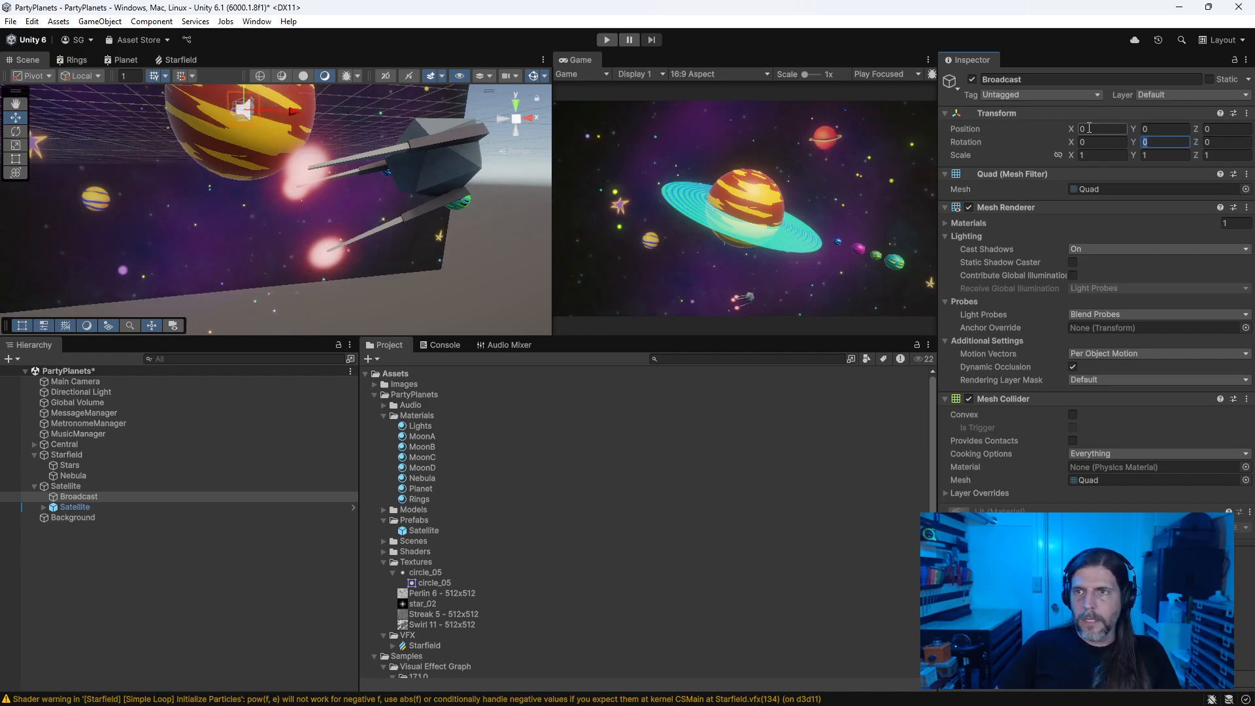
key("BackSpace")
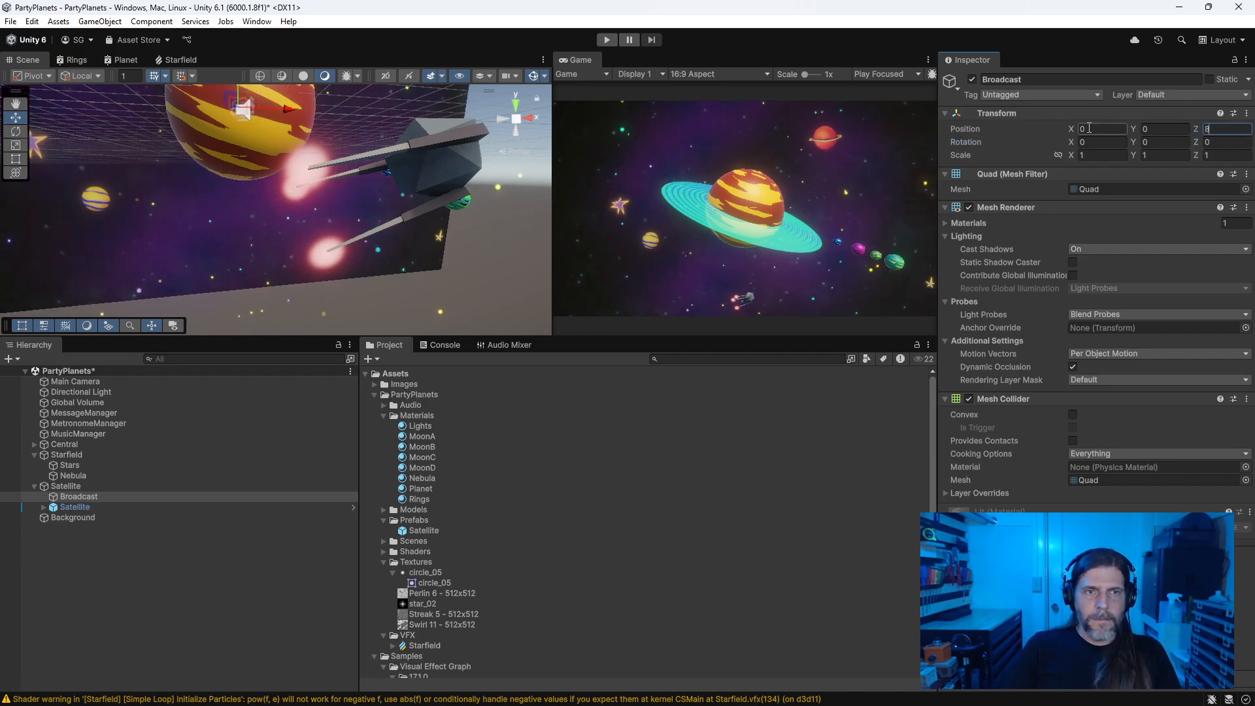
type("-")
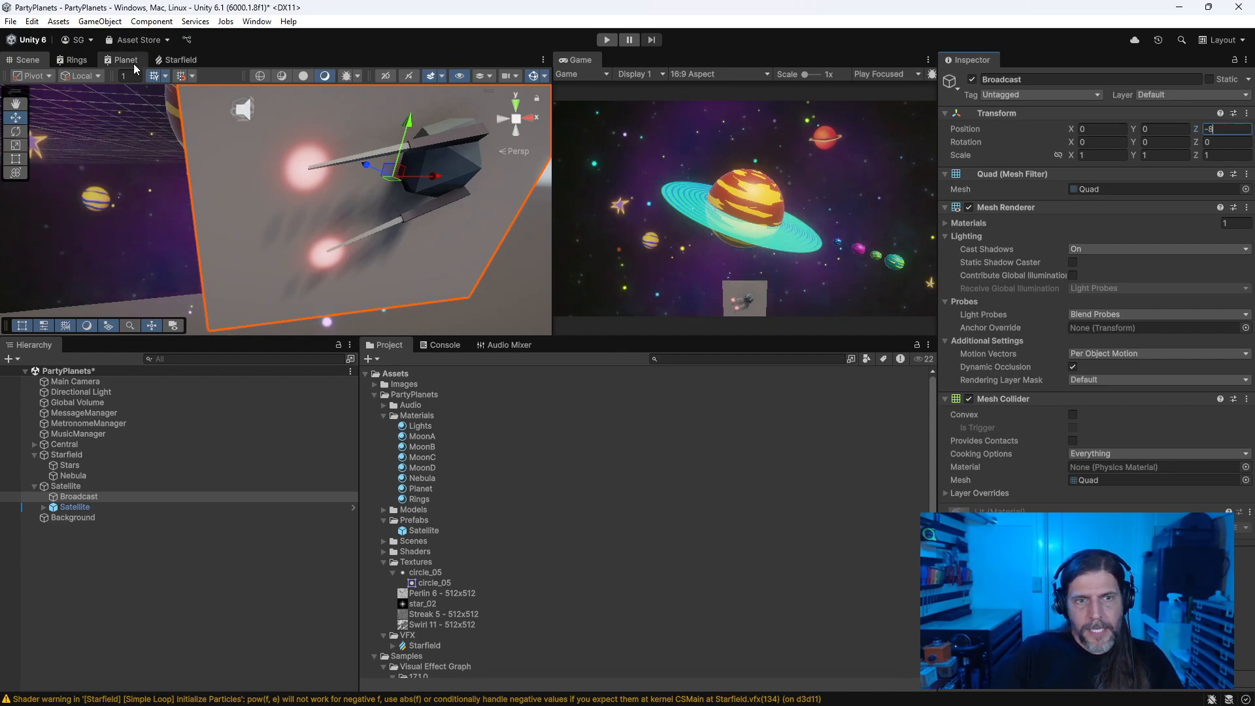
Step: Collapse the Textures and Samples folders and expand the Shaders folder in the project assets
left_click(384, 561)
left_click(371, 592)
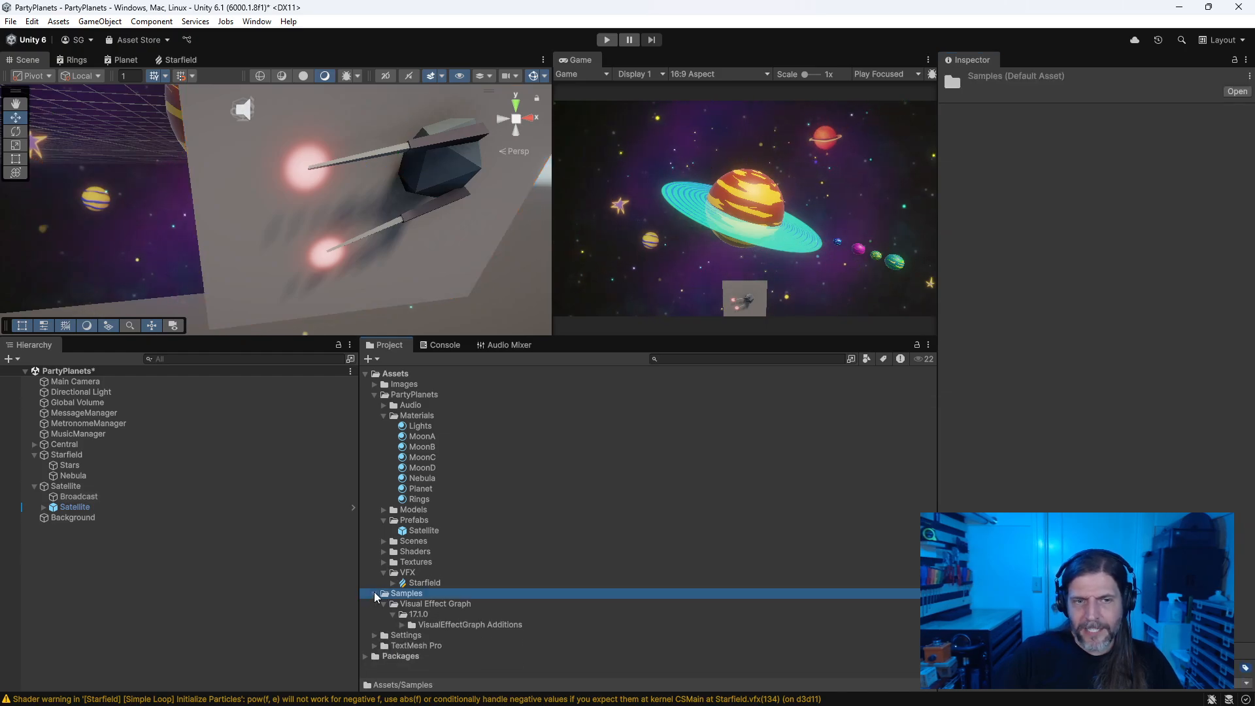
left_click(374, 593)
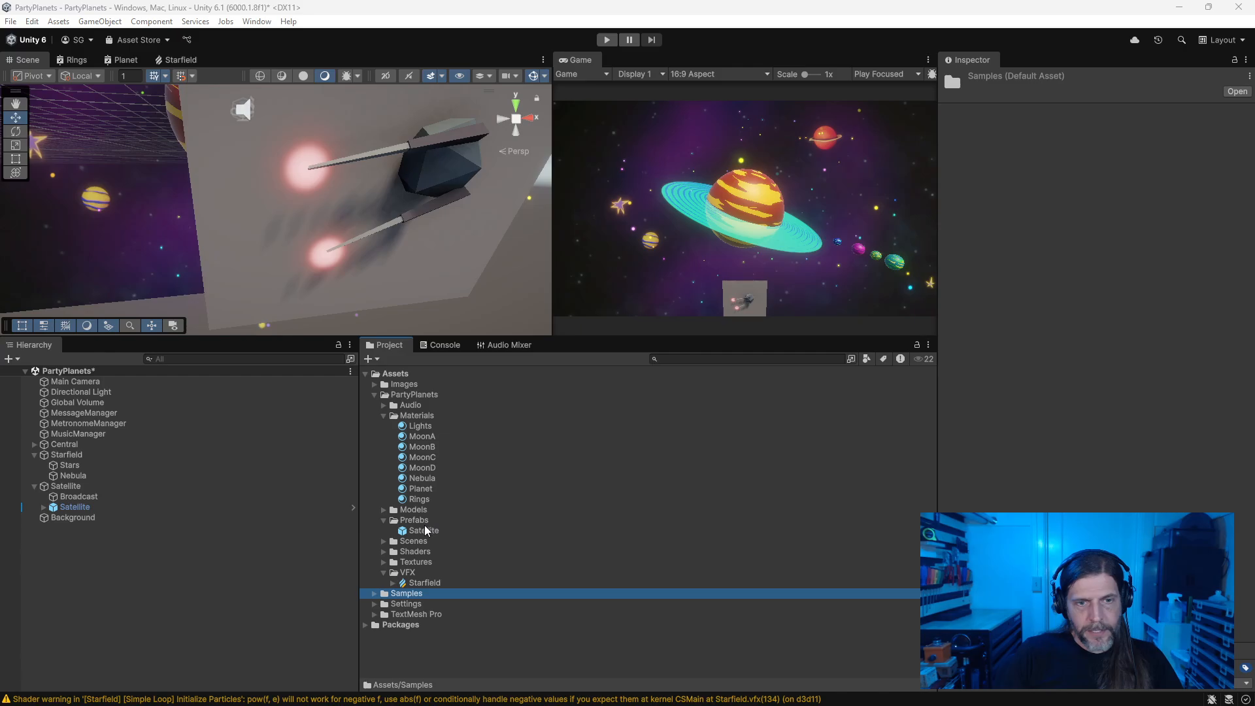
left_click(384, 552)
left_click(415, 552)
right_click(415, 552)
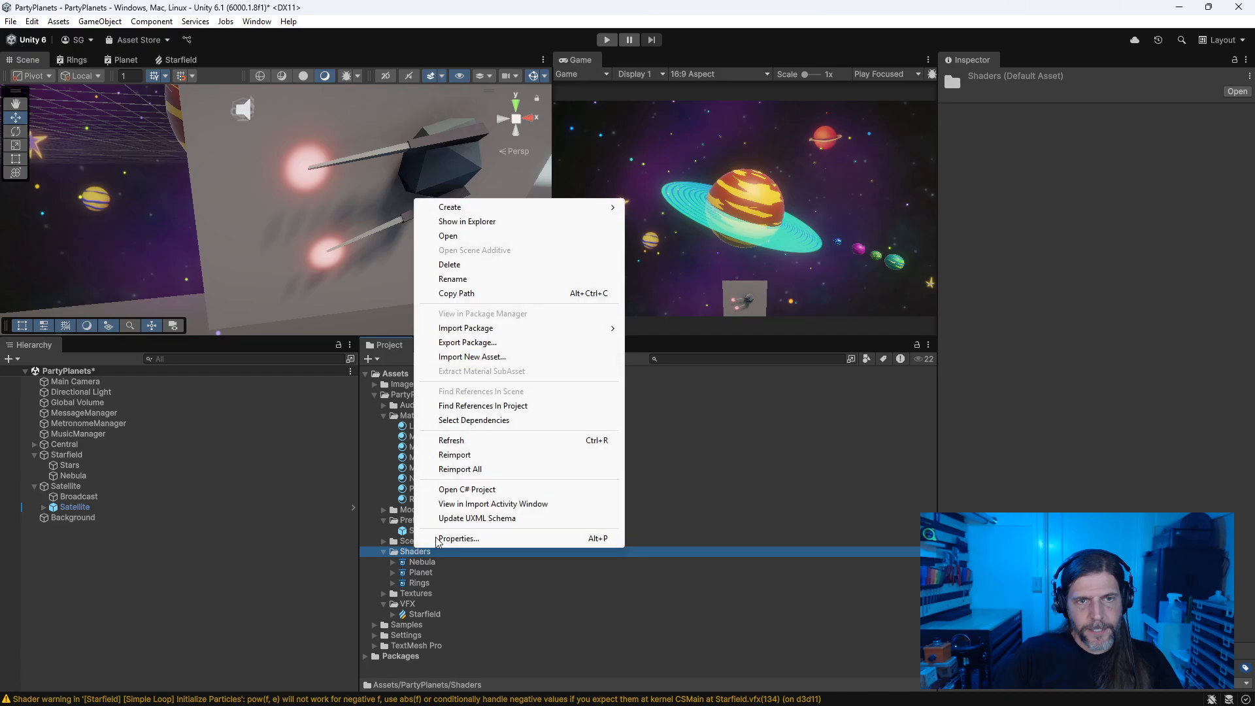
mouse_move(575, 207)
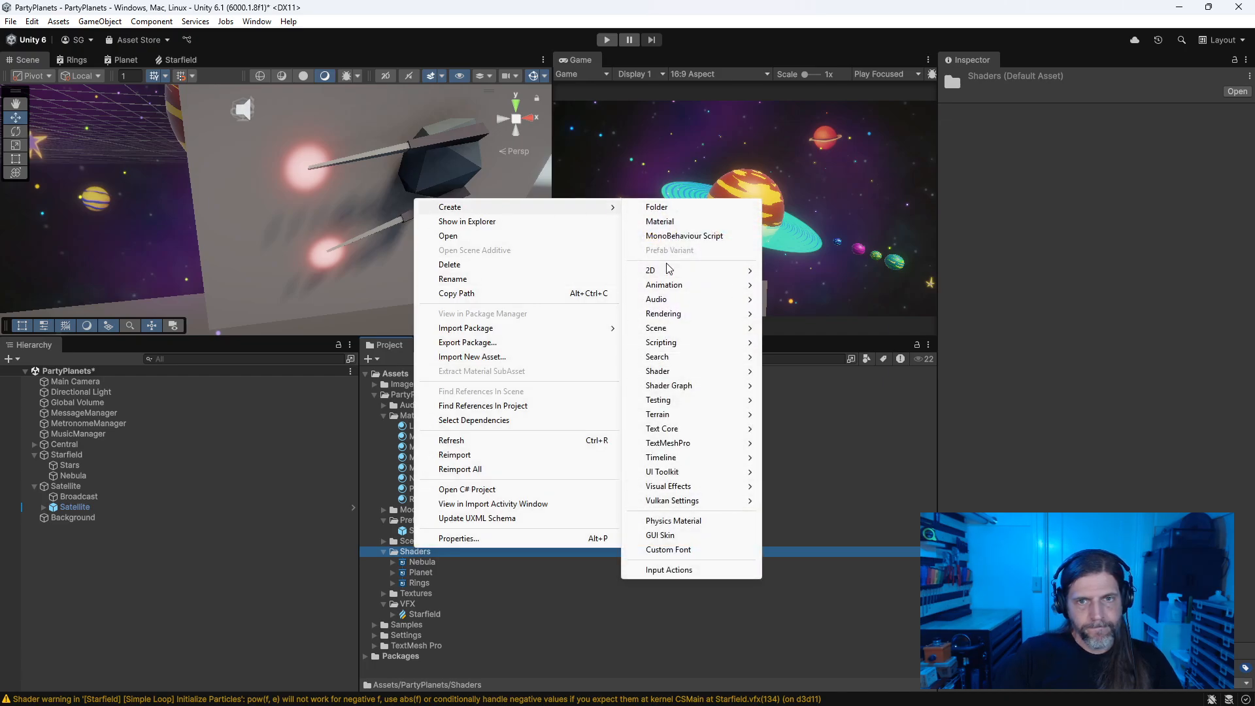
mouse_move(686, 373)
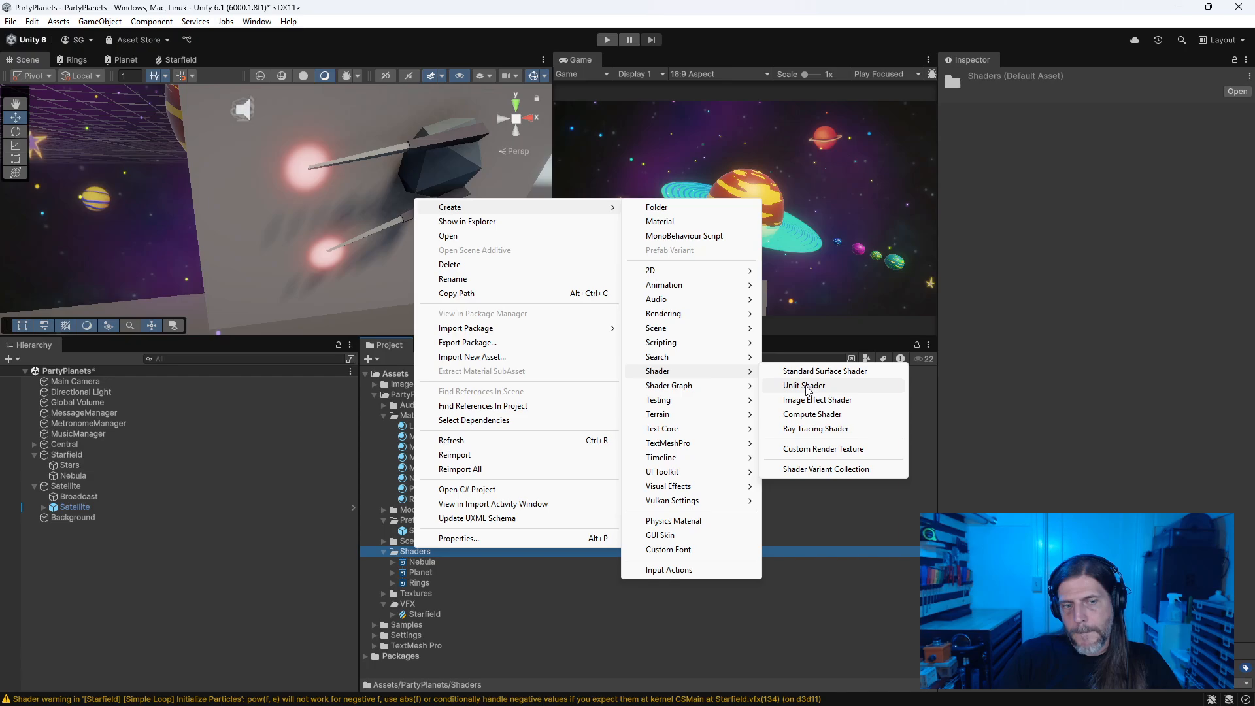
left_click(806, 386)
key("Delete")
key("Escape")
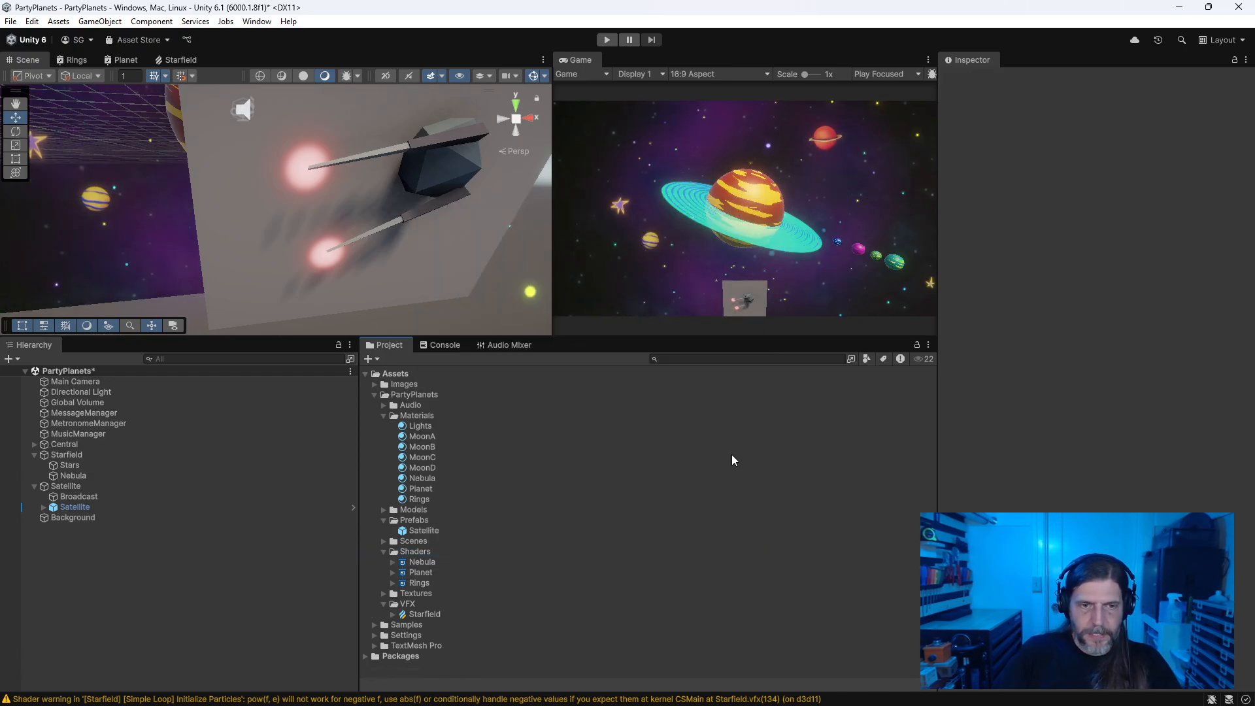
right_click(429, 550)
left_click(562, 223)
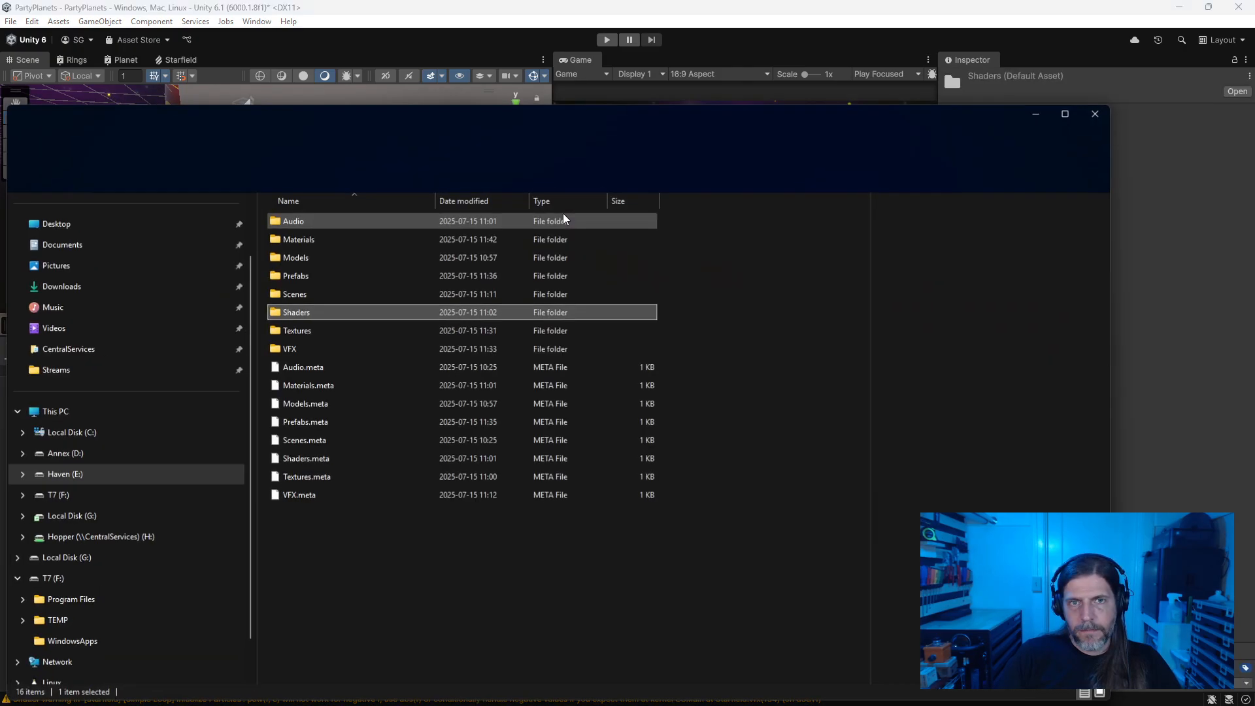
left_click(1096, 113)
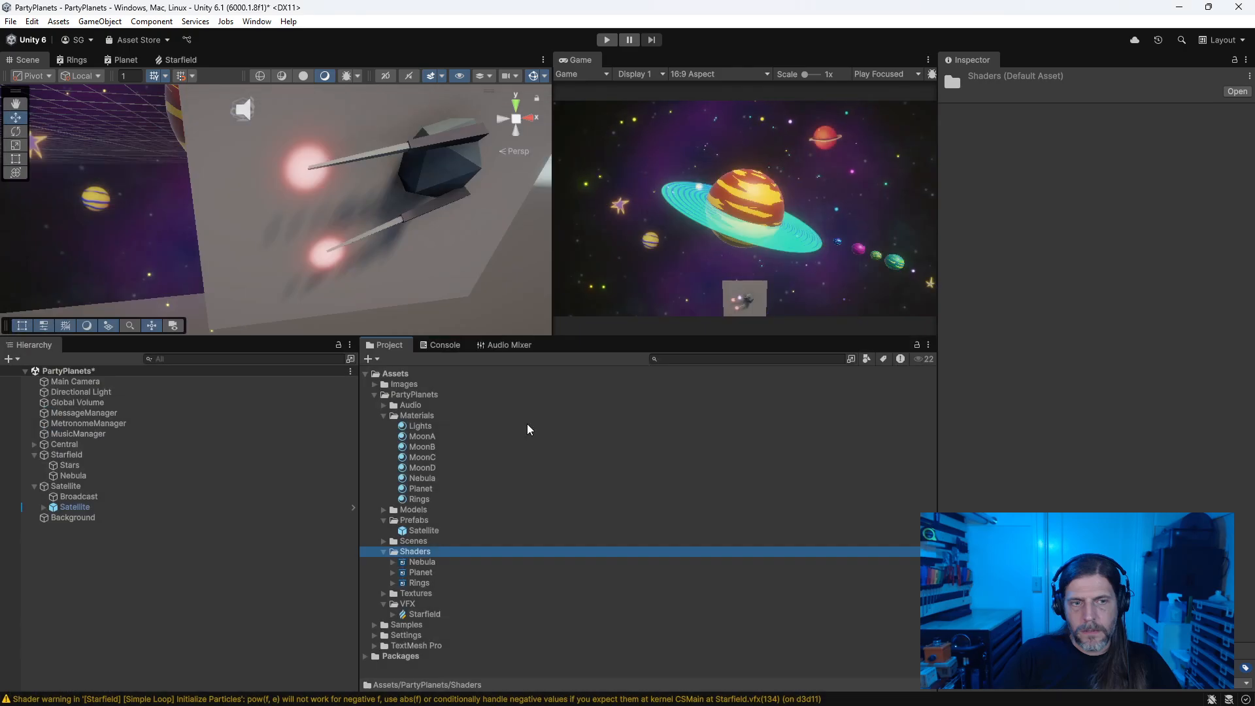
Step: Create a URP Unlit Shader Graph named Broadcast in the PartyPlanets Shaders folder
right_click(411, 555)
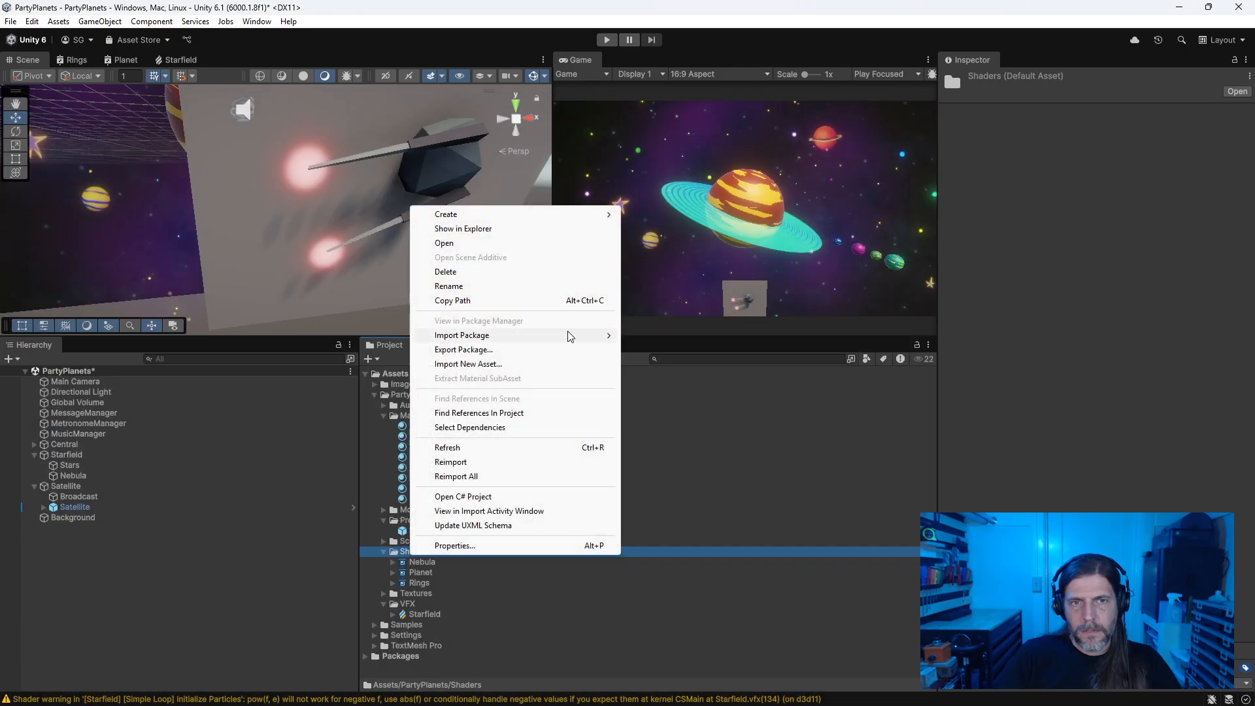
mouse_move(595, 215)
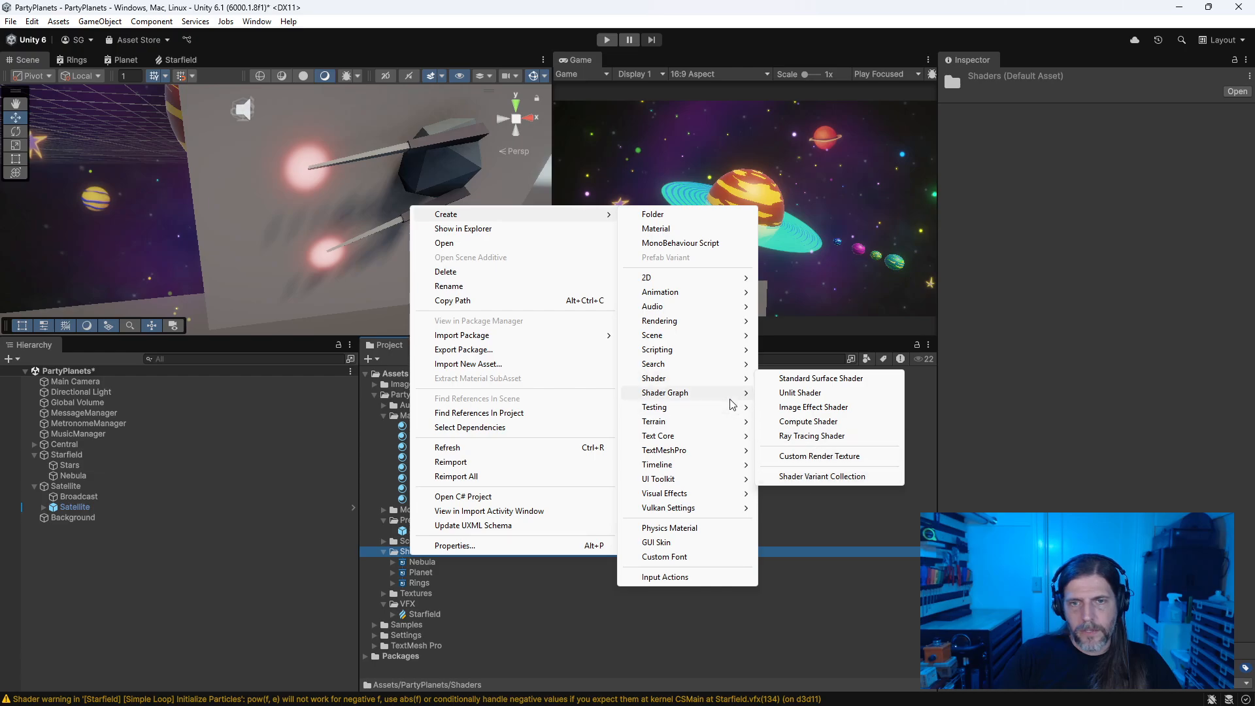
mouse_move(716, 393)
mouse_move(820, 404)
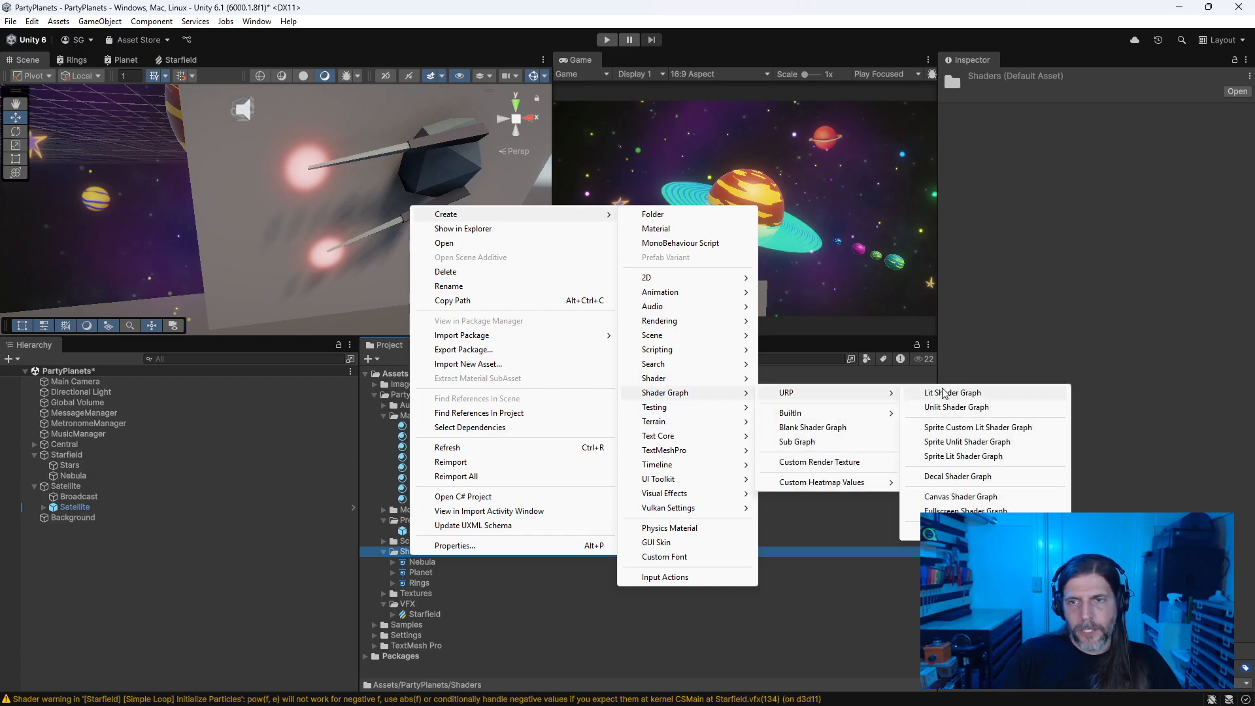
left_click(955, 406)
type("Bra")
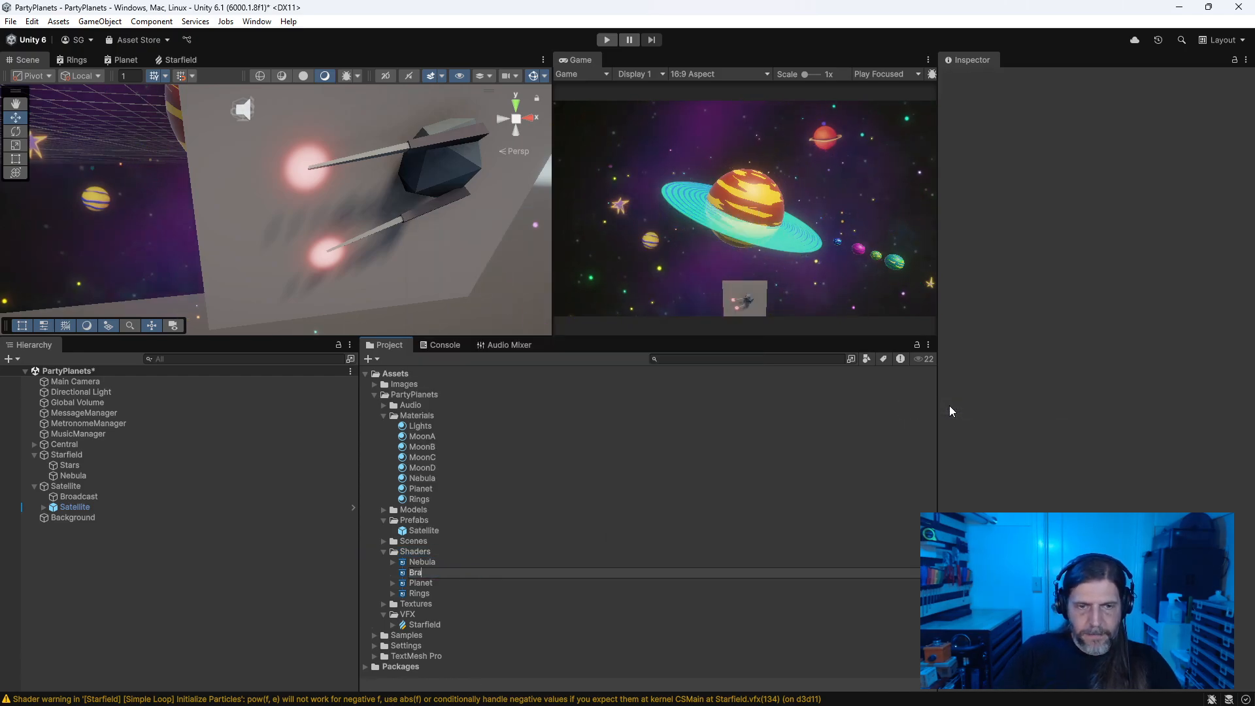
key("BackSpace")
type("oadcas")
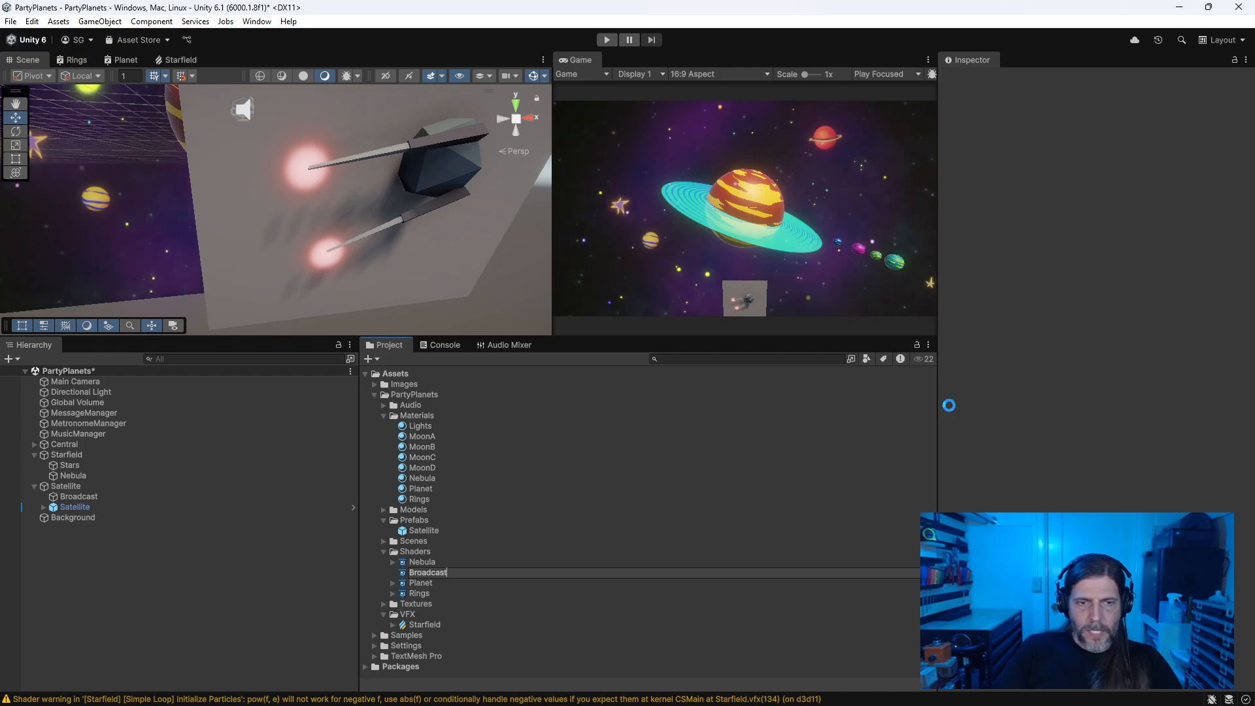
type("t")
key("Return")
Step: Begin creating a new asset in the PartyPlanets Materials folder
right_click(432, 417)
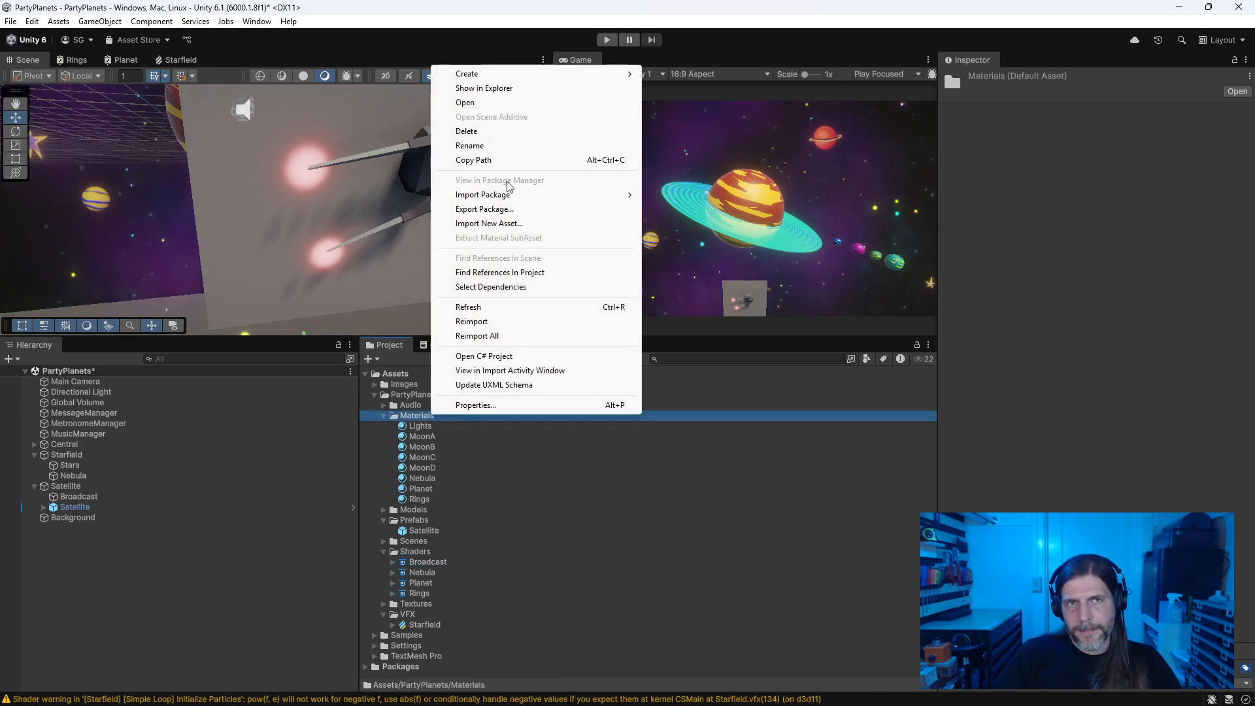
mouse_move(523, 74)
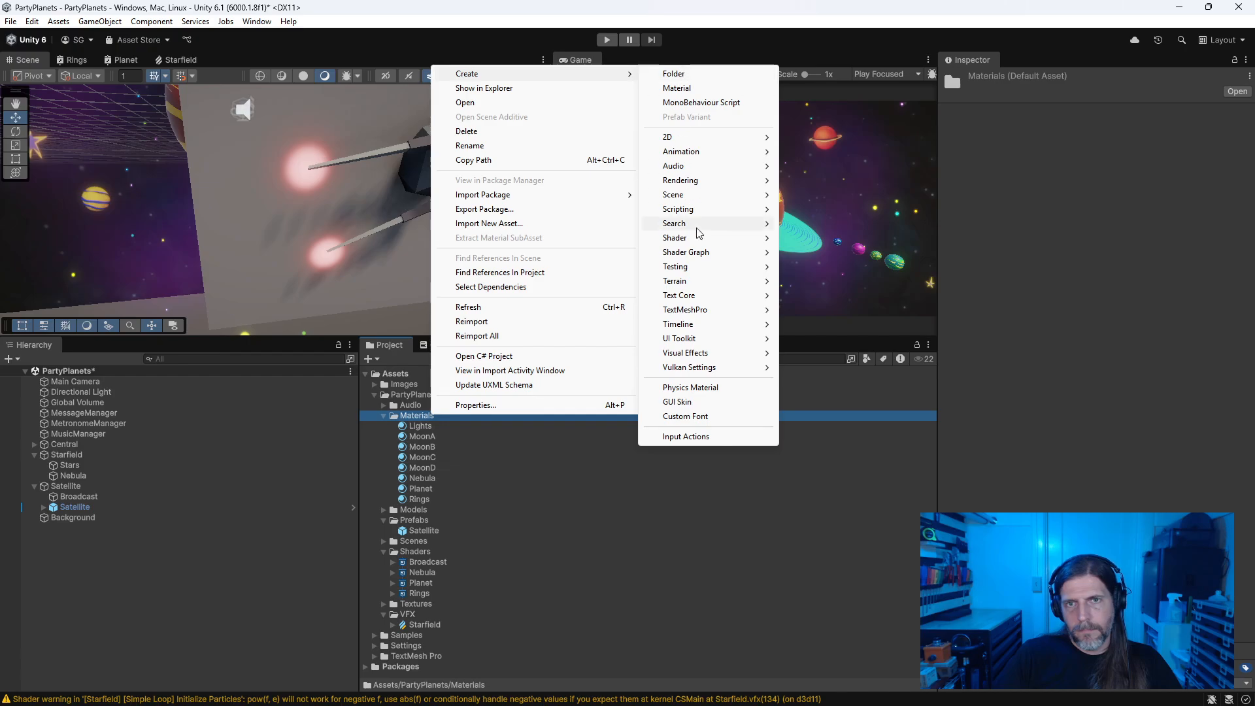
Step: Create a material named Broadcast in the Materials folder and assign it to the Broadcast object under Satellite
mouse_move(698, 240)
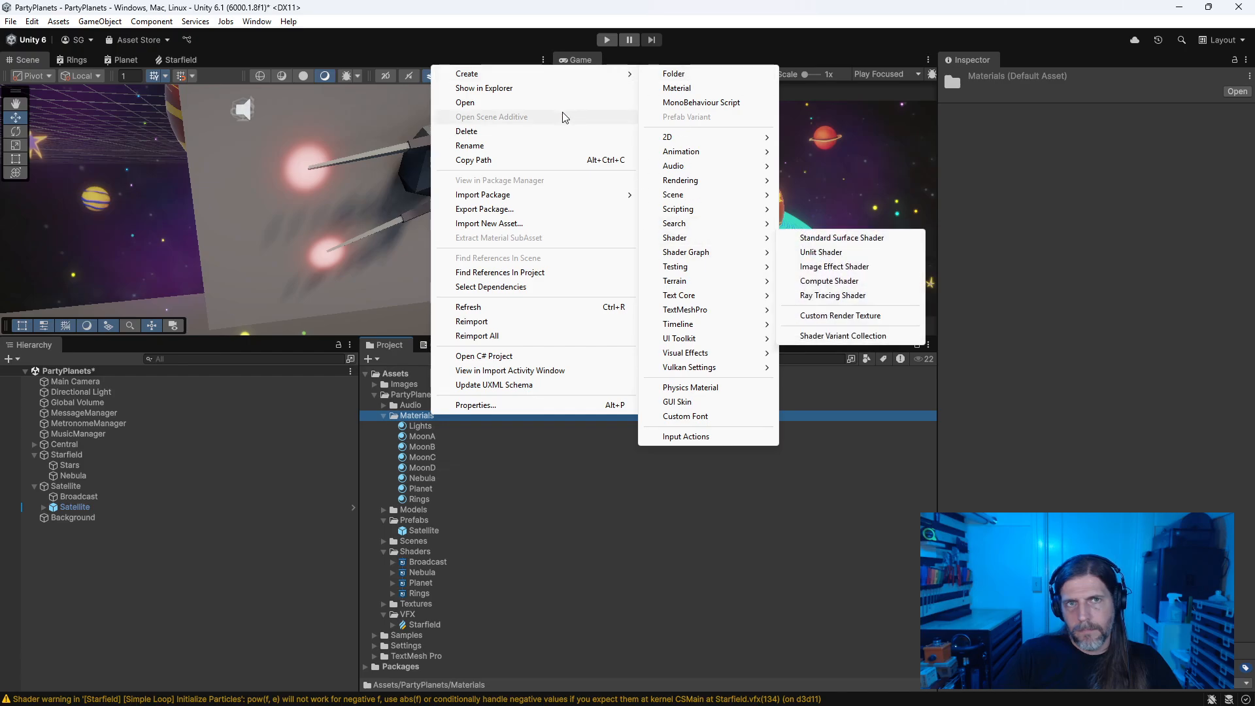
left_click(692, 87)
type("B")
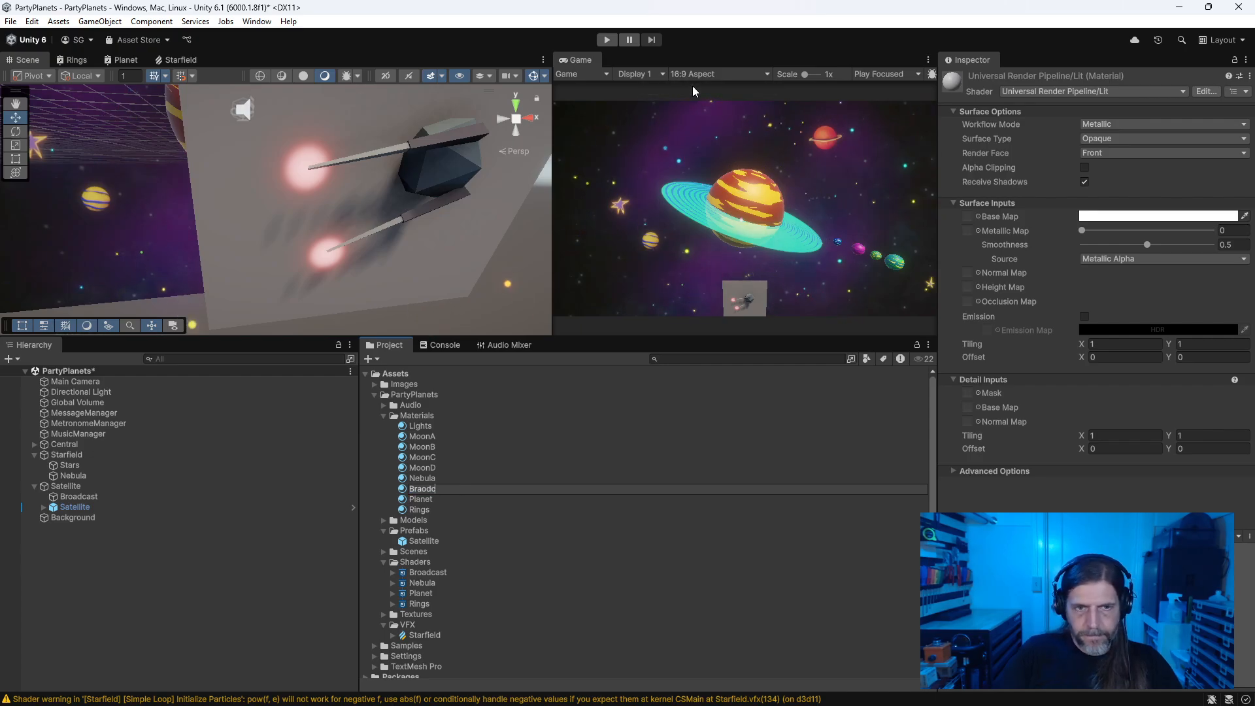
type("roadcast")
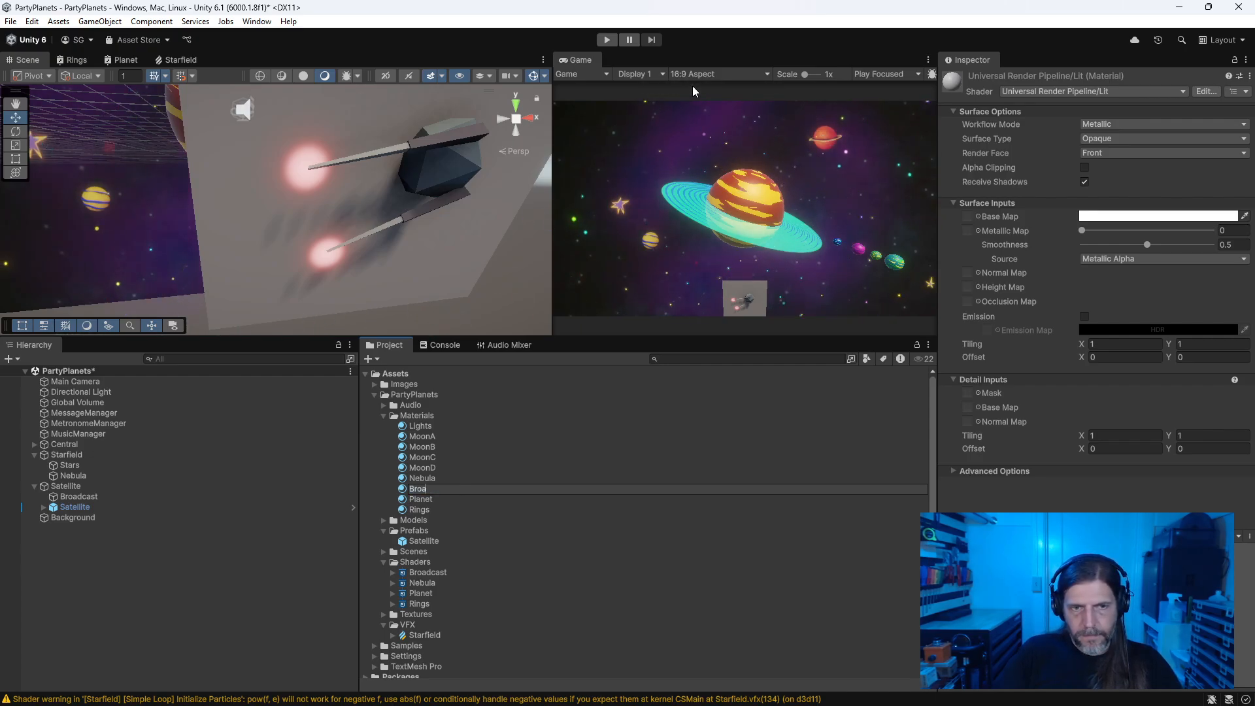
key("Return")
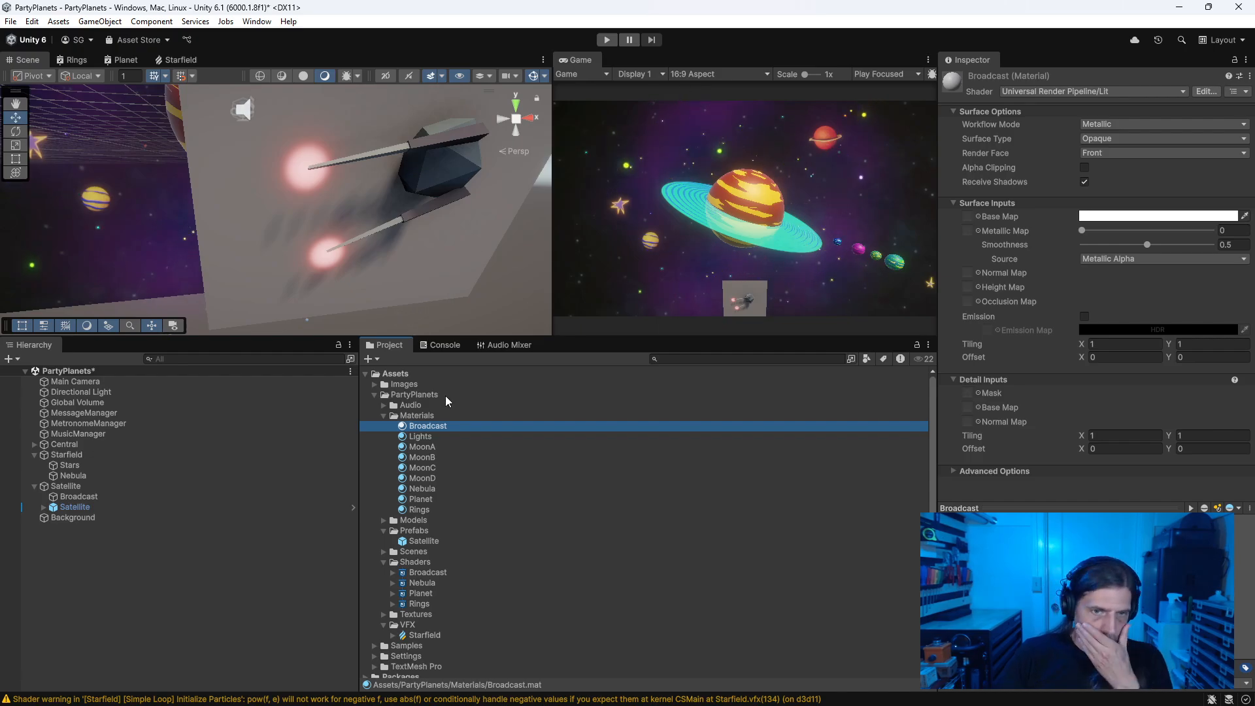
left_click_drag(433, 425, 96, 497)
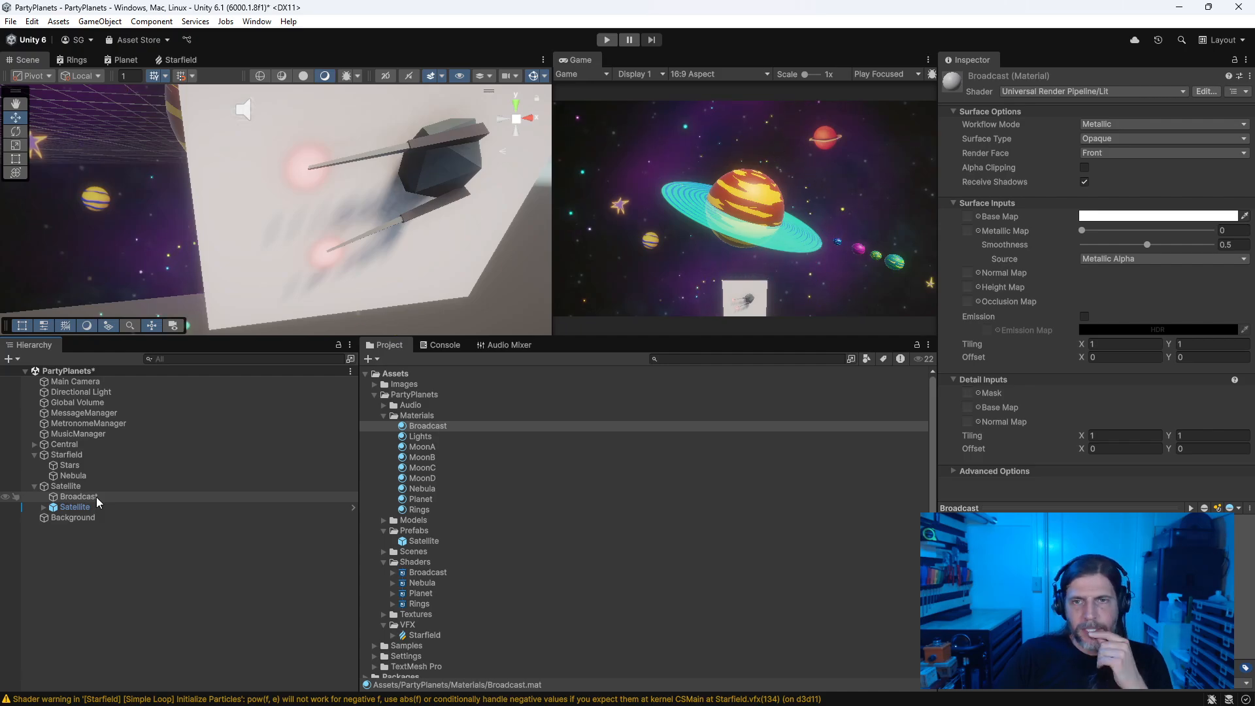
Step: Open the Broadcast shader graph, dock it above the Game view and give the upper views more height
double_click(428, 573)
left_click_drag(237, 58, 646, 124)
left_click_drag(646, 338, 667, 663)
Step: Enlarge the shader graph area against the Game and Scene views and hide the Graph Inspector
middle_click_drag(480, 392, 275, 397)
scroll(432, 457, "up", 3)
scroll(434, 453, "down", 3)
scroll(449, 449, "down", 3)
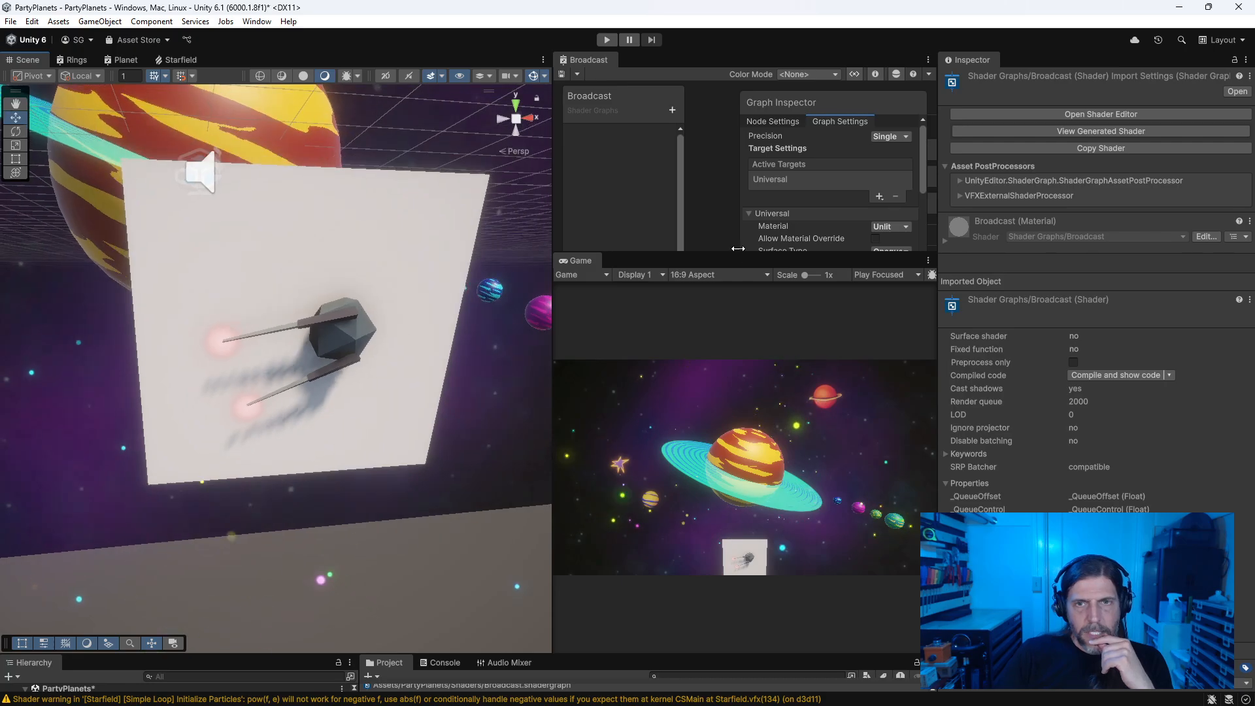
left_click_drag(730, 252, 738, 506)
left_click_drag(549, 379, 320, 379)
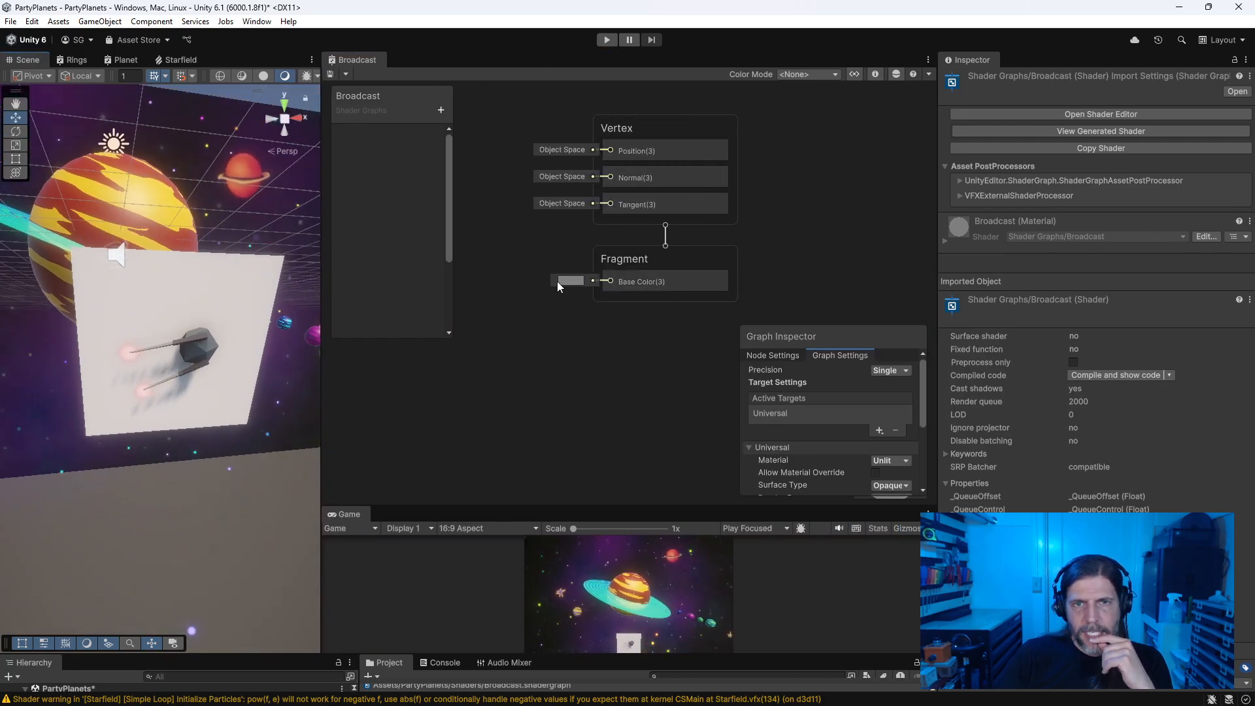
left_click(877, 73)
Step: Add a Polar Coordinates node to the Broadcast graph and place it in the free area before the Fragment block
middle_click_drag(529, 347, 575, 314)
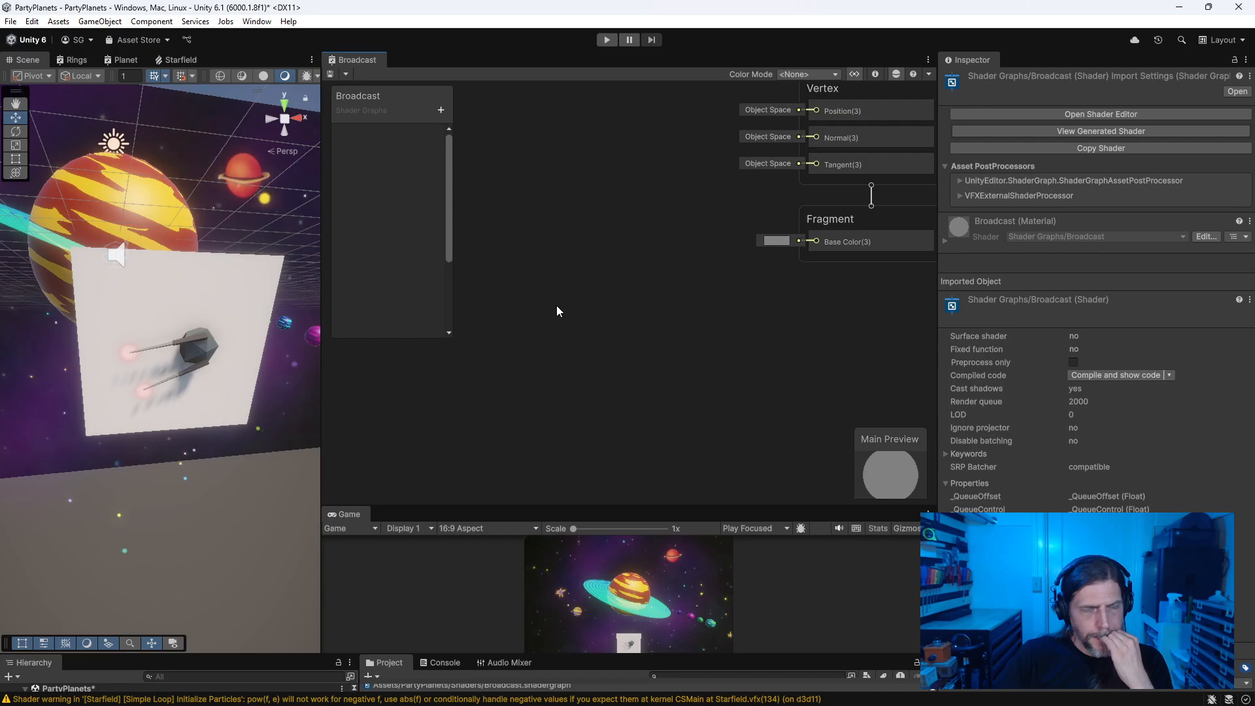
right_click(494, 395)
left_click(521, 405)
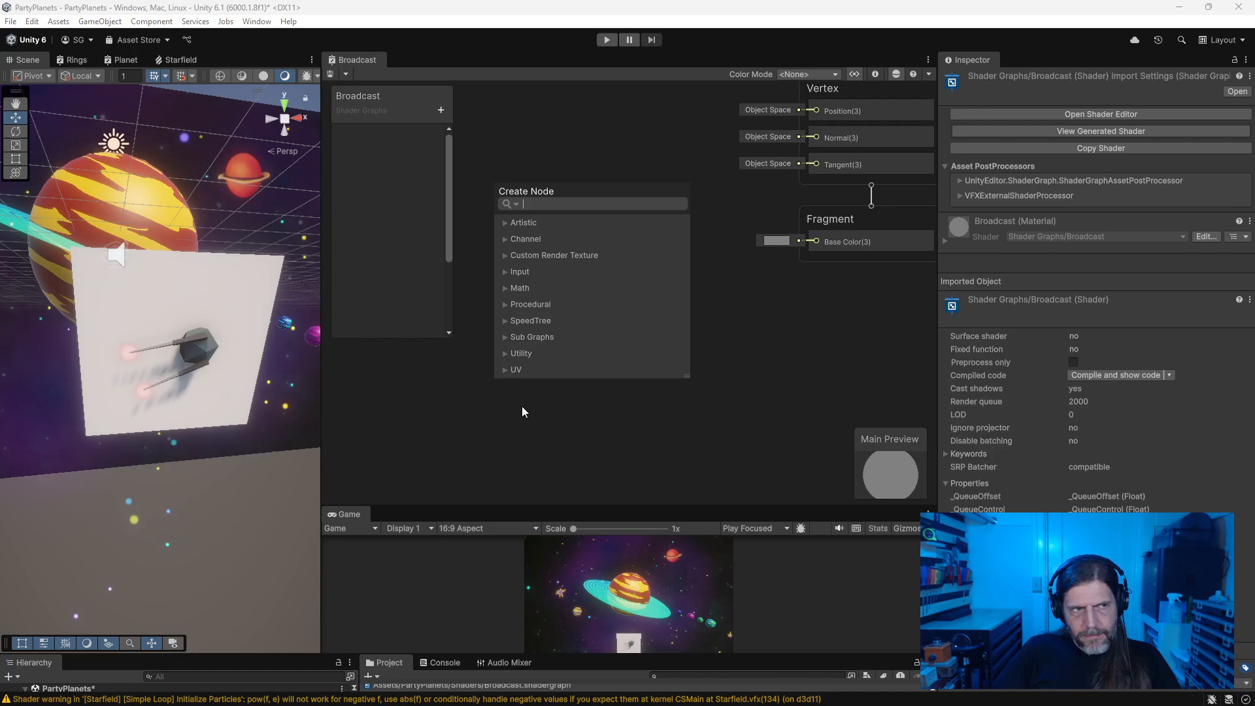
type("pol")
key("Down")
key("Down")
key("Down")
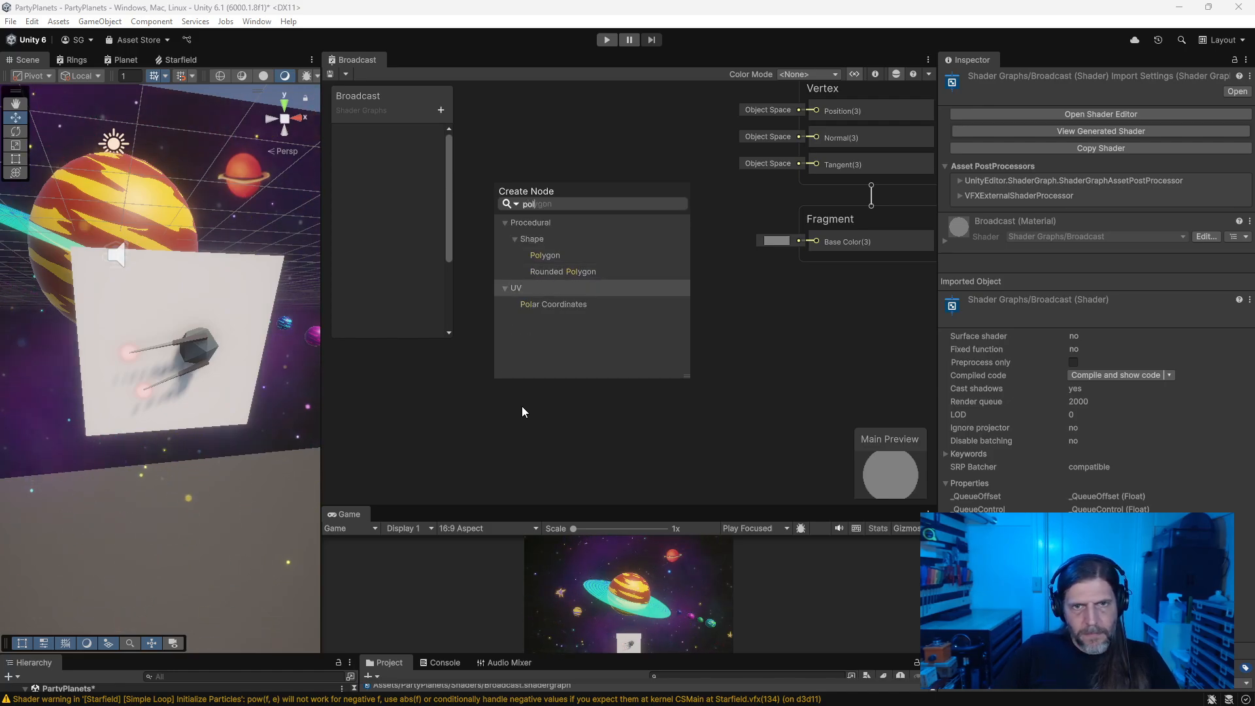
key("Return")
left_click_drag(582, 417, 571, 228)
Step: Add a Fraction node and connect the Polar Coordinates output to its input
mouse_move(759, 441)
middle_mouse_down()
mouse_move(790, 392)
mouse_move(748, 434)
middle_mouse_up()
right_click(676, 335)
left_click(729, 350)
type("frac")
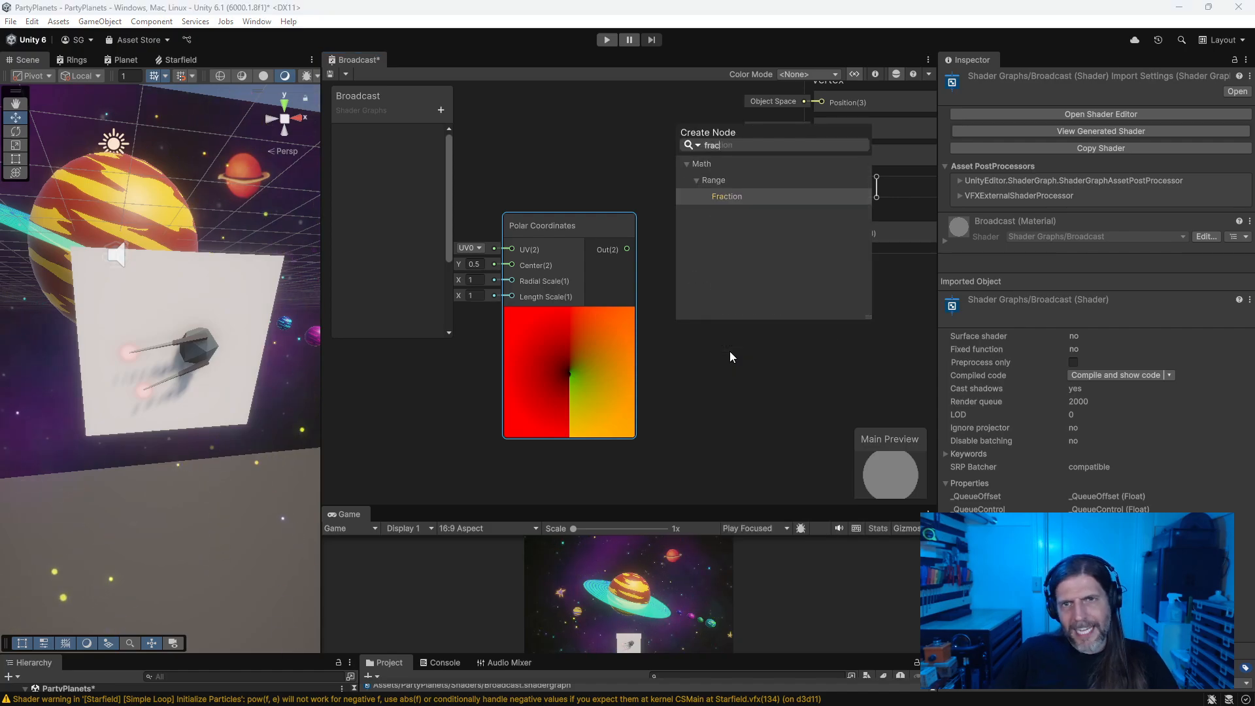
key("Return")
left_click_drag(741, 362, 742, 292)
left_click_drag(563, 233, 693, 320)
Step: Set the Polar Coordinates node's Radial Scale to 10
left_click_drag(495, 283, 522, 356)
left_click_drag(449, 396, 624, 387)
type("10")
key("Return")
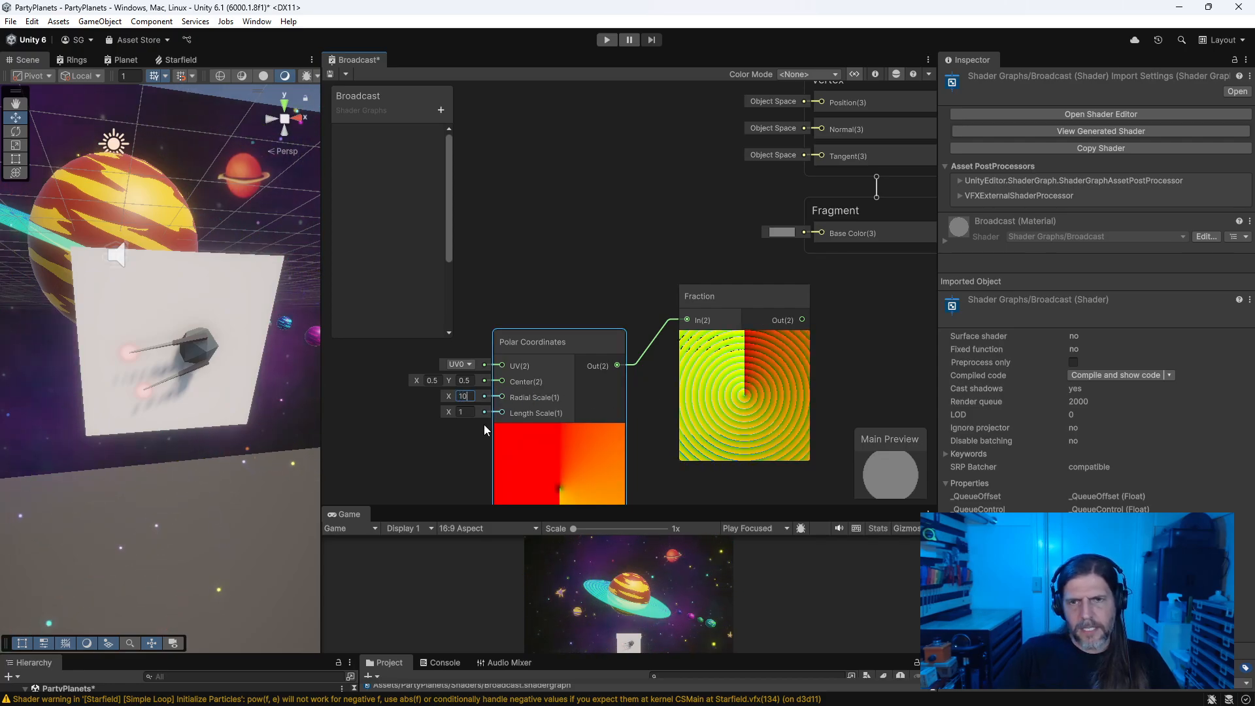
Step: Move the Vertex and Fragment blocks farther away from the Fraction node to make room for more nodes
key("a")
left_click_drag(747, 127, 881, 112)
left_click_drag(719, 346, 825, 348)
left_click_drag(909, 319, 933, 323)
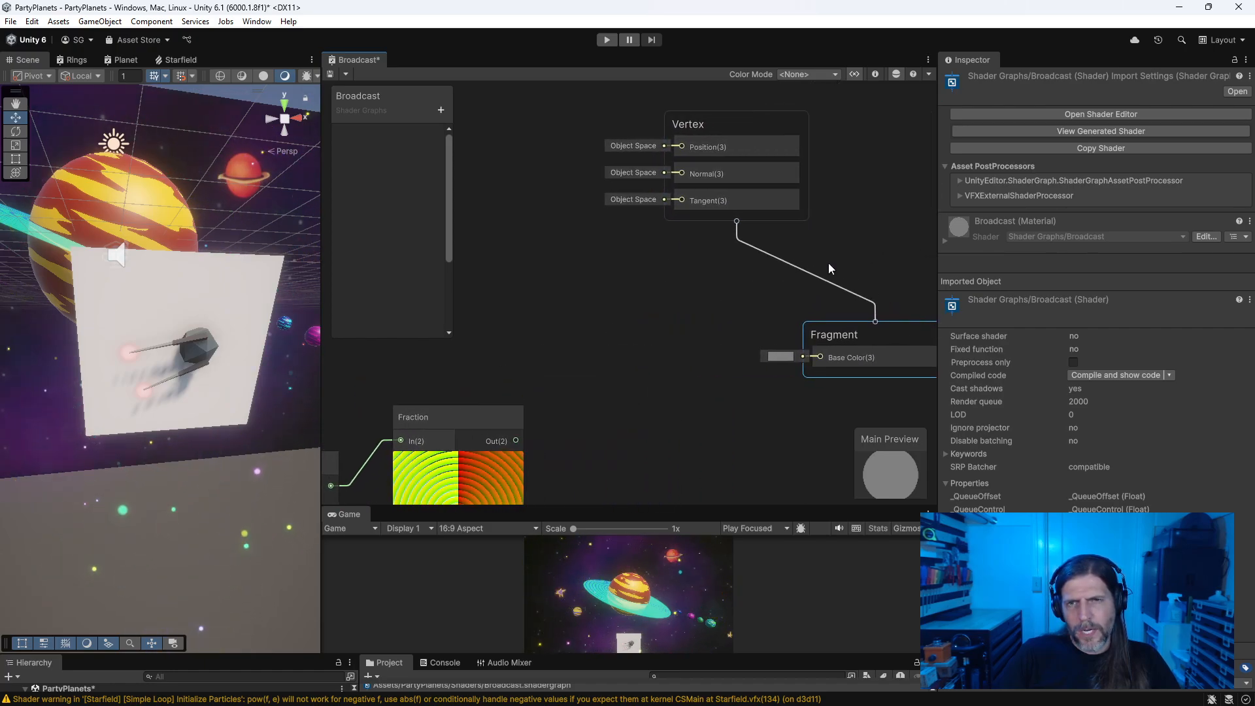
left_click_drag(749, 115, 845, 201)
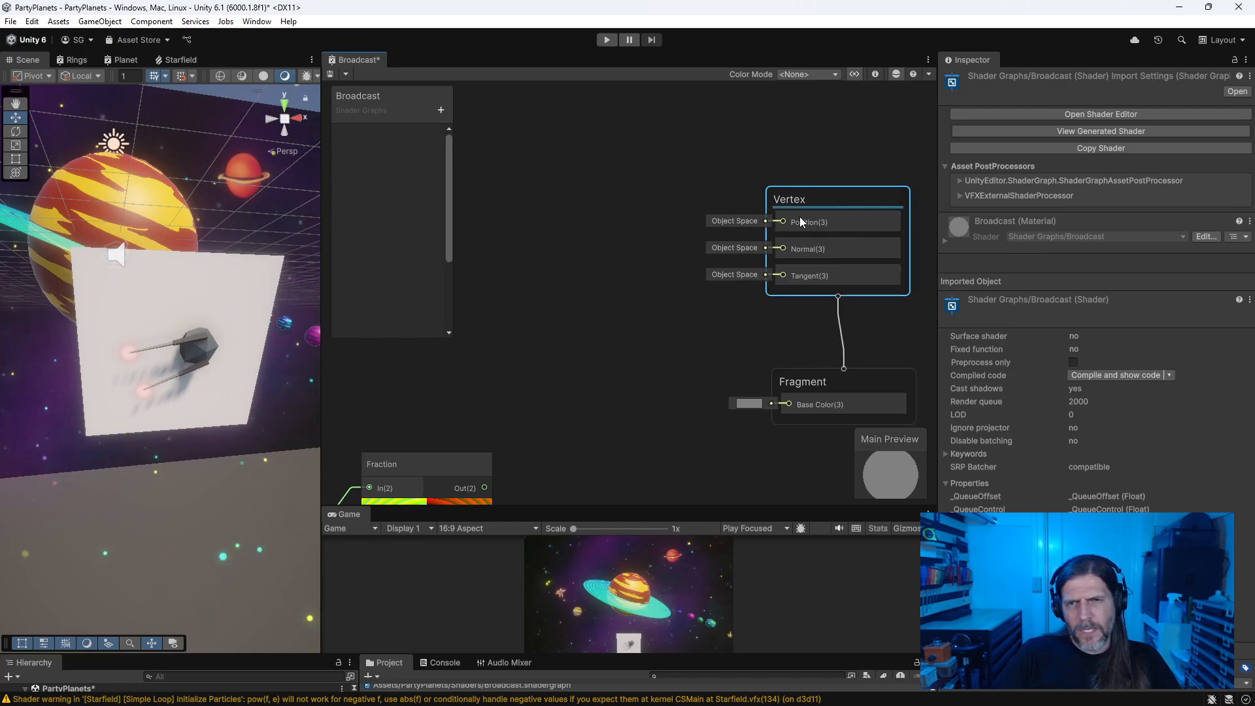
Step: Add a Smoothstep node and connect the Fraction output to its In port
middle_click_drag(542, 391, 599, 212)
right_click(630, 282)
left_click(656, 296)
type("smo")
key("Return")
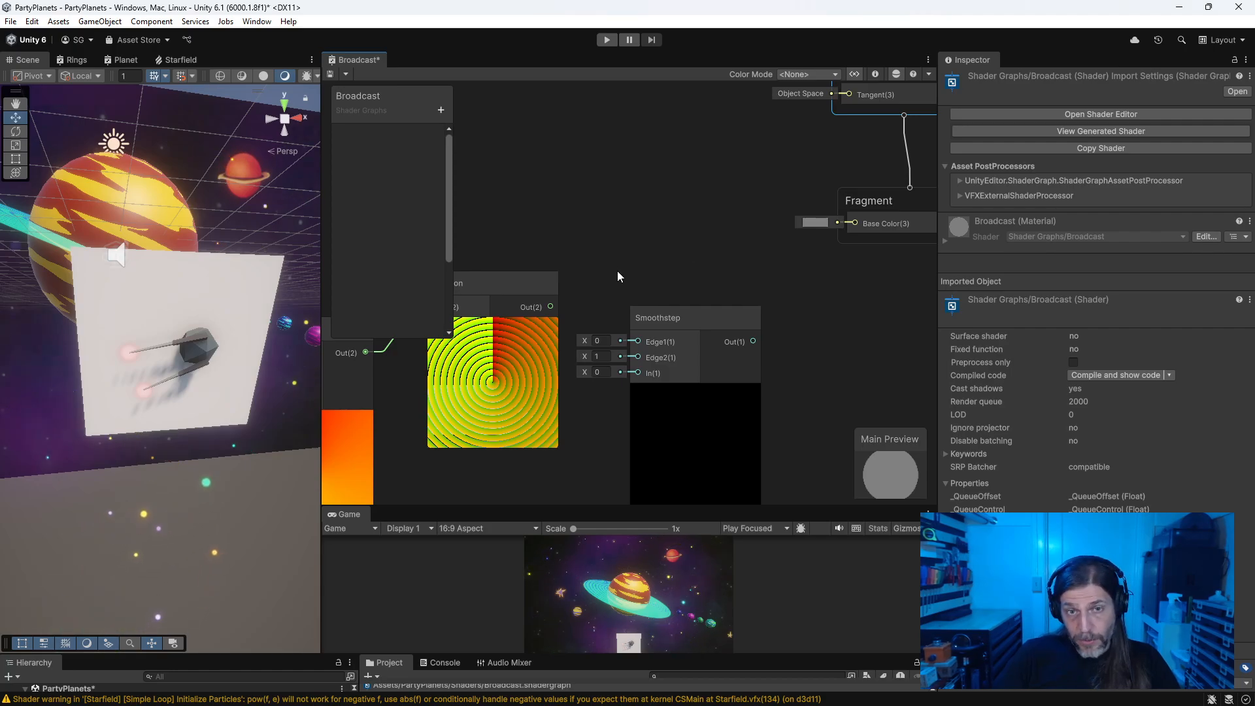
left_click_drag(551, 306, 639, 373)
left_click_drag(702, 318, 709, 195)
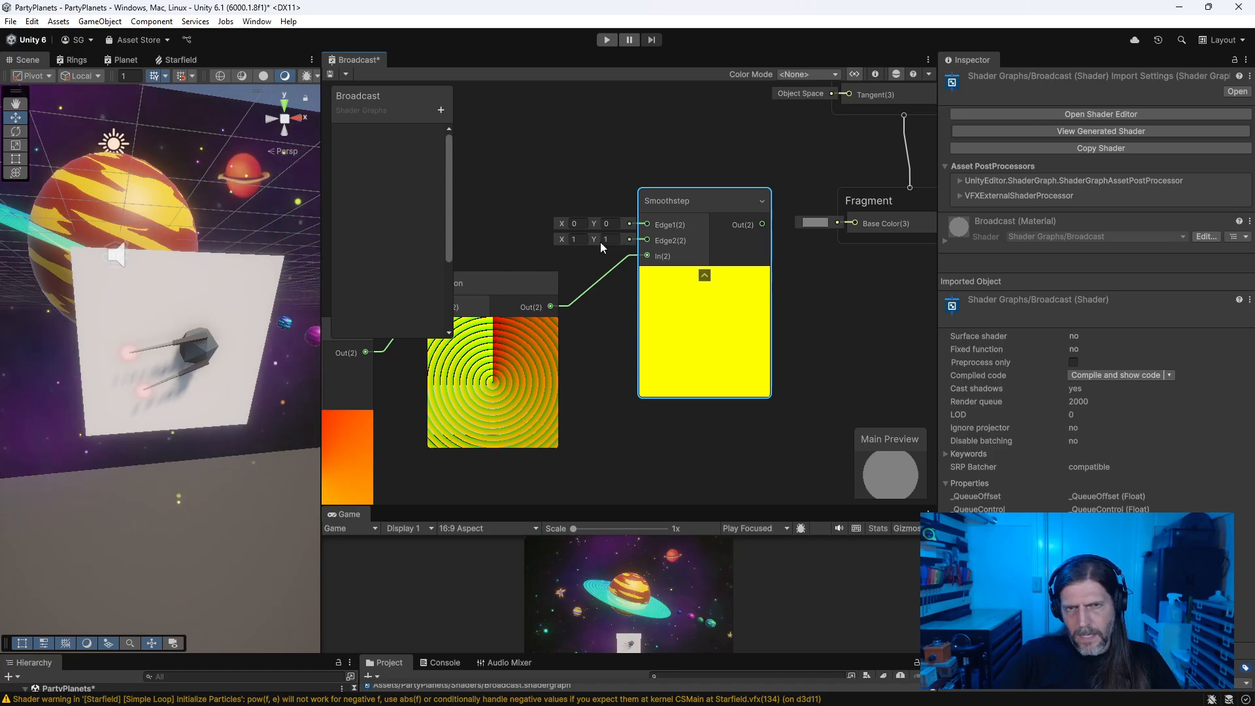
Step: Try different Edge2 X and Y values on the Smoothstep node and delete the node
mouse_move(595, 239)
left_mouse_down()
mouse_move(564, 245)
mouse_move(598, 243)
left_mouse_up()
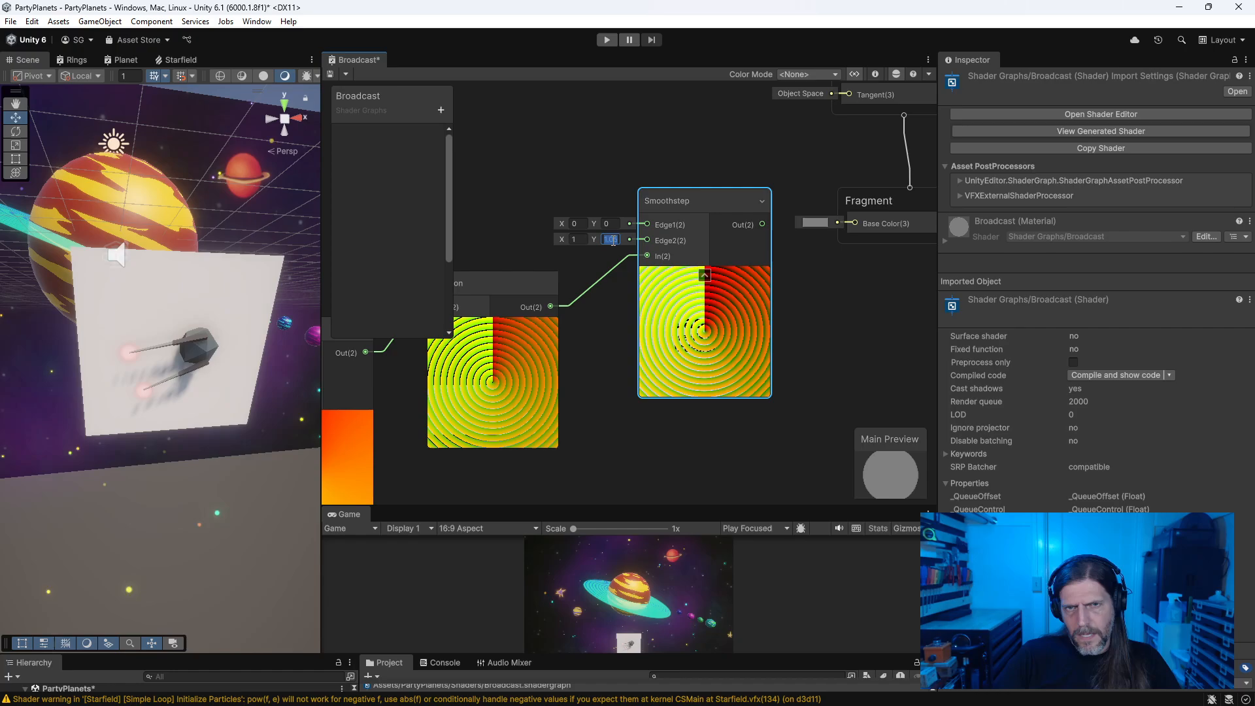
left_click_drag(563, 236, 610, 240)
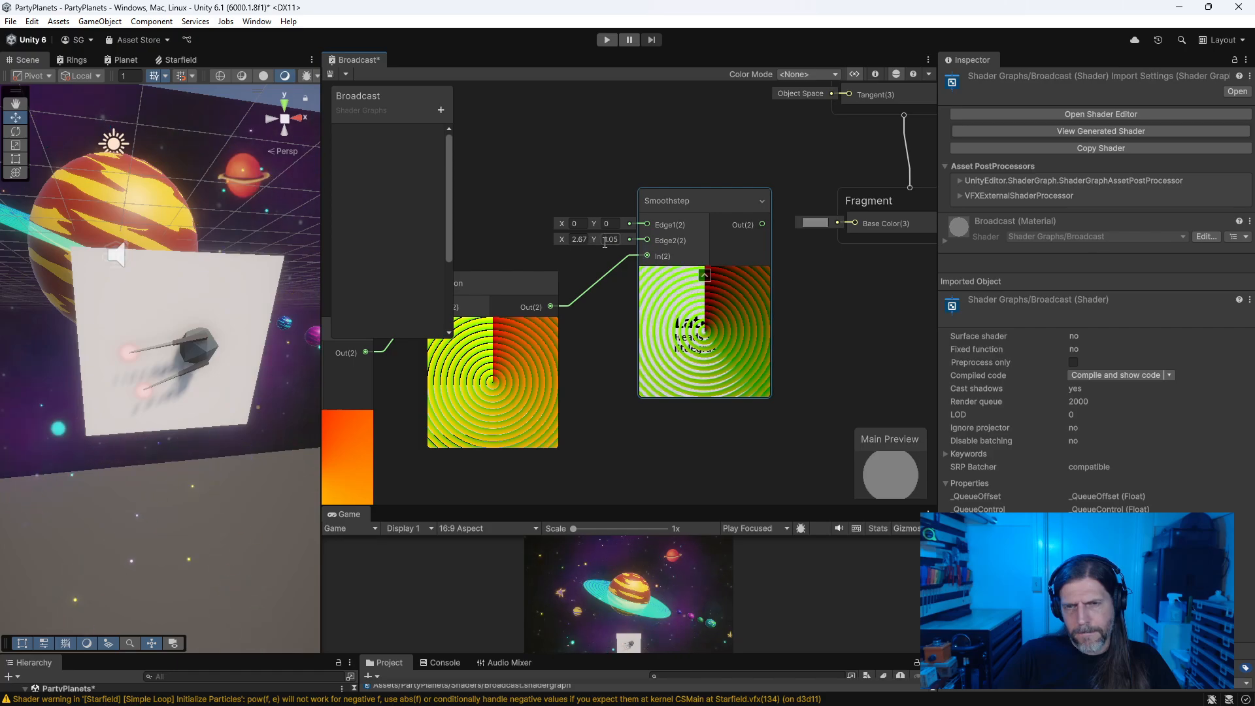
left_click(697, 210)
key("Delete")
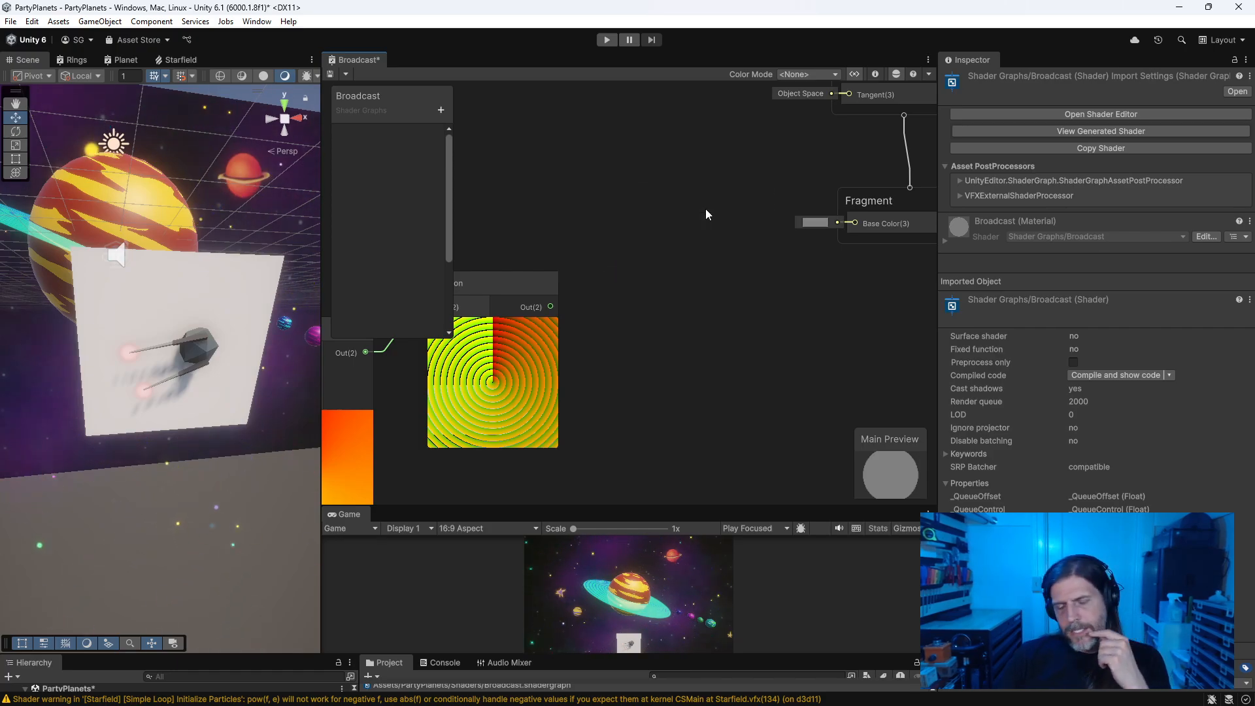
Step: Add a Step node fed by the Fraction output and set its Edge X to about 0.76
right_click(647, 343)
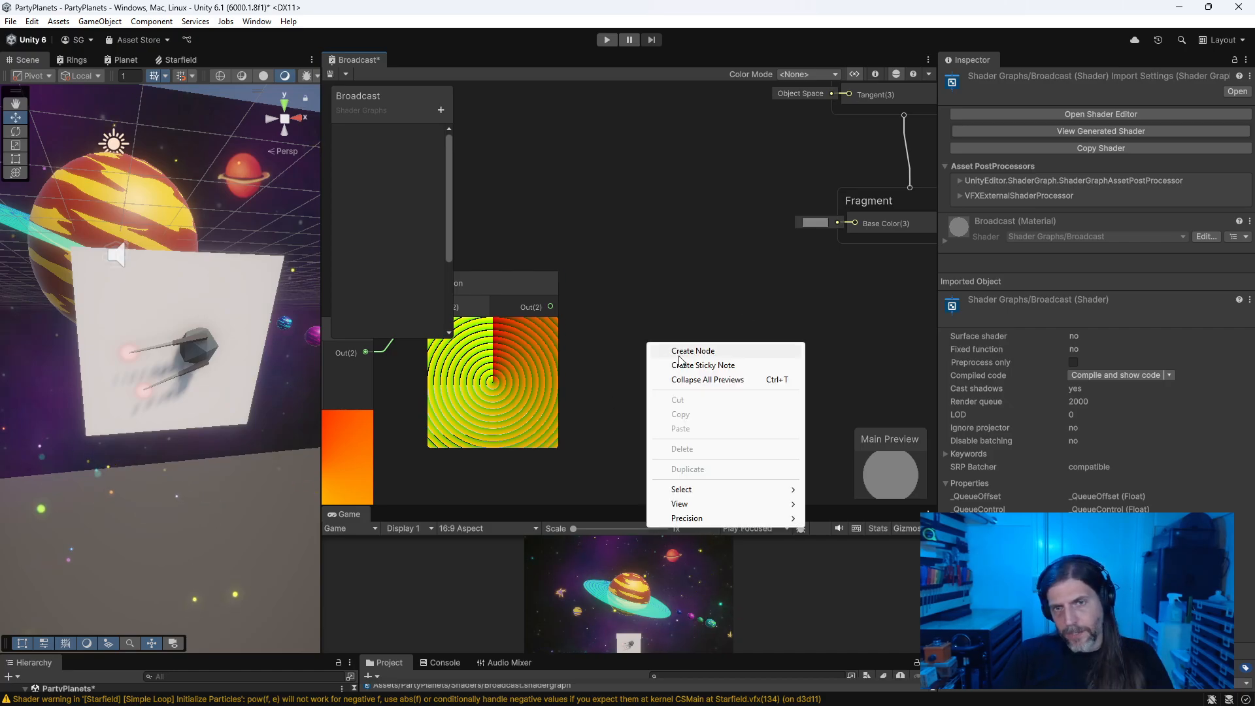
left_click(679, 356)
type("step")
key("Return")
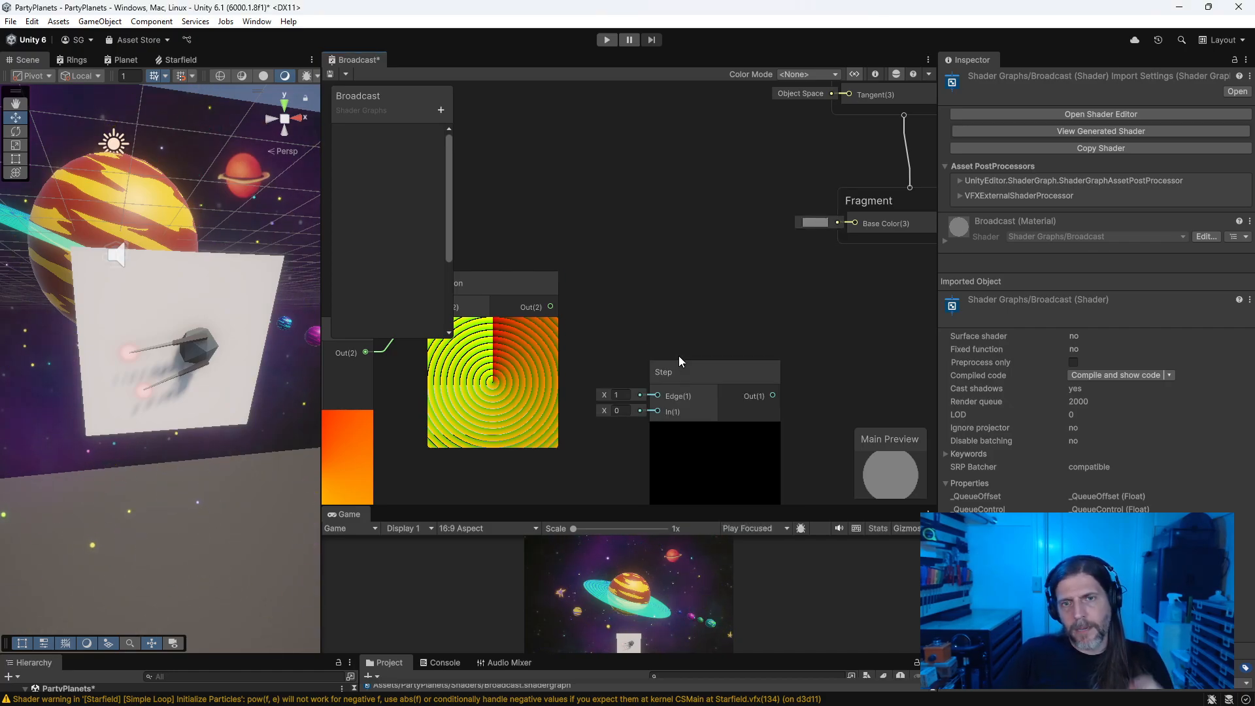
left_click_drag(678, 366, 672, 288)
left_click_drag(551, 306, 651, 333)
left_click_drag(697, 296, 711, 268)
left_click_drag(580, 290, 577, 290)
Step: Insert a Tiling And Offset node between the Polar Coordinates output and the Fraction input
middle_click_drag(583, 186, 582, 265)
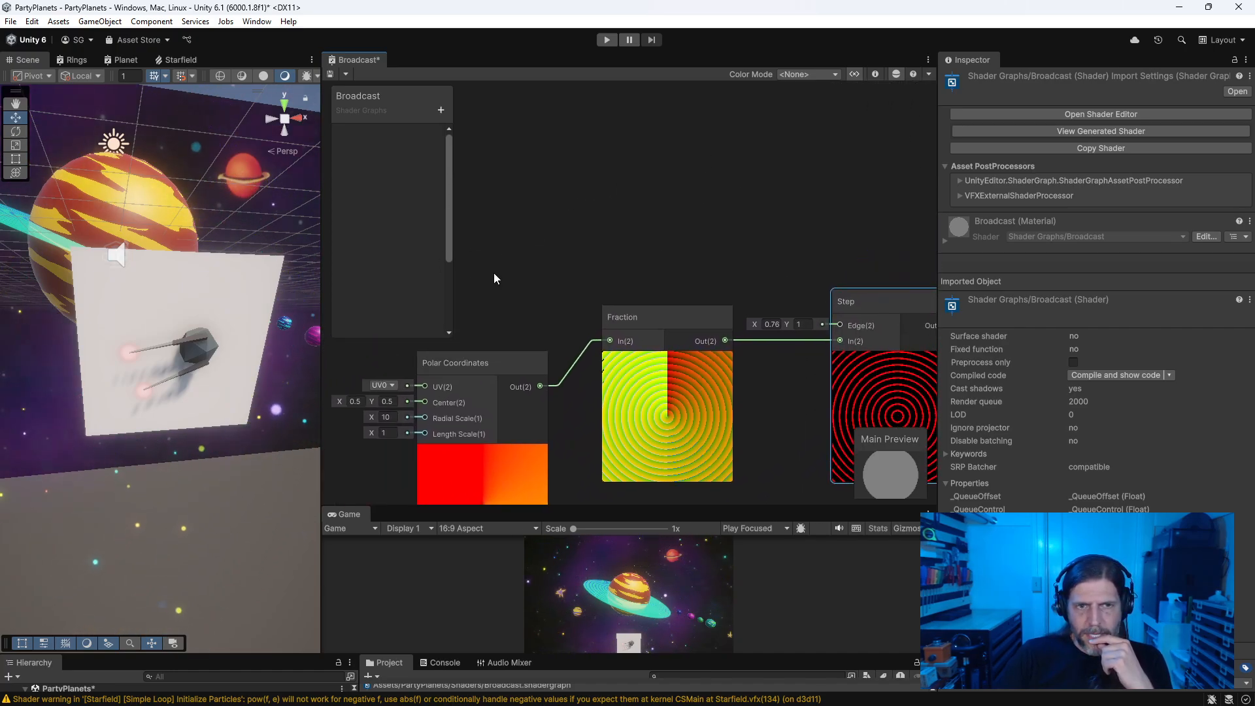
left_click_drag(491, 360, 386, 414)
right_click(485, 314)
left_click(514, 318)
type("til")
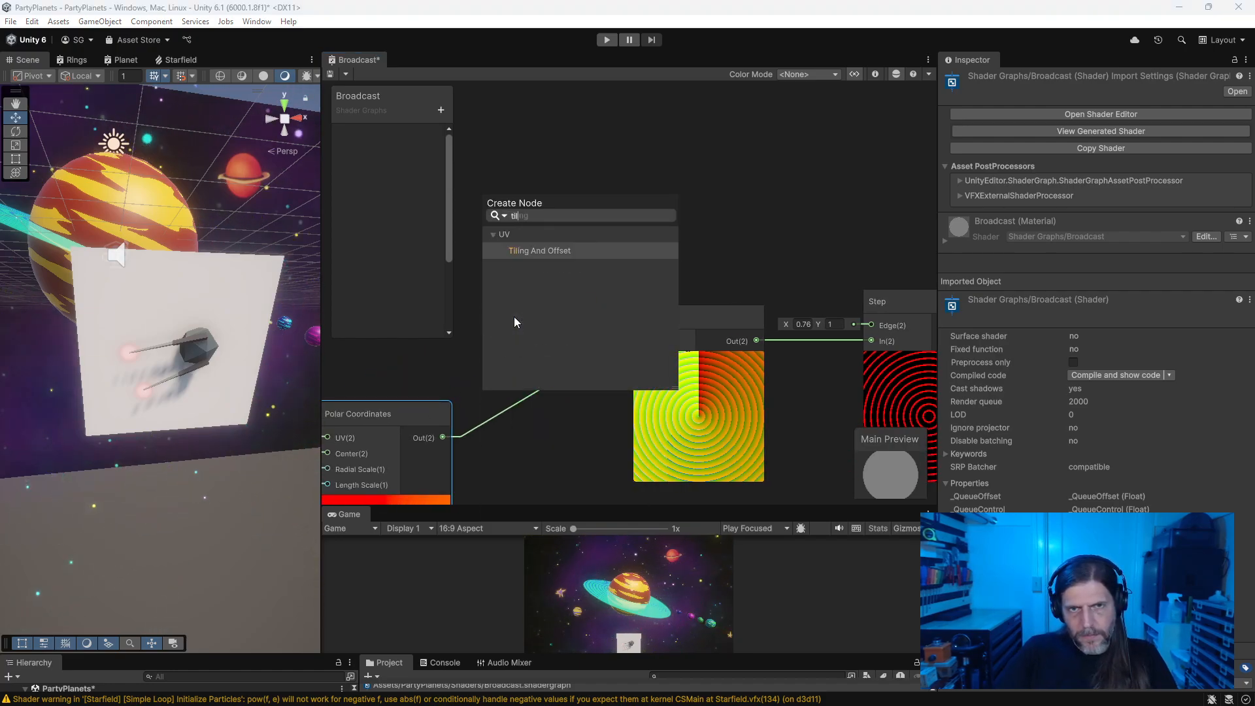
key("Return")
left_click_drag(442, 437, 385, 375)
key("ctrl+z")
left_click_drag(608, 362, 641, 340)
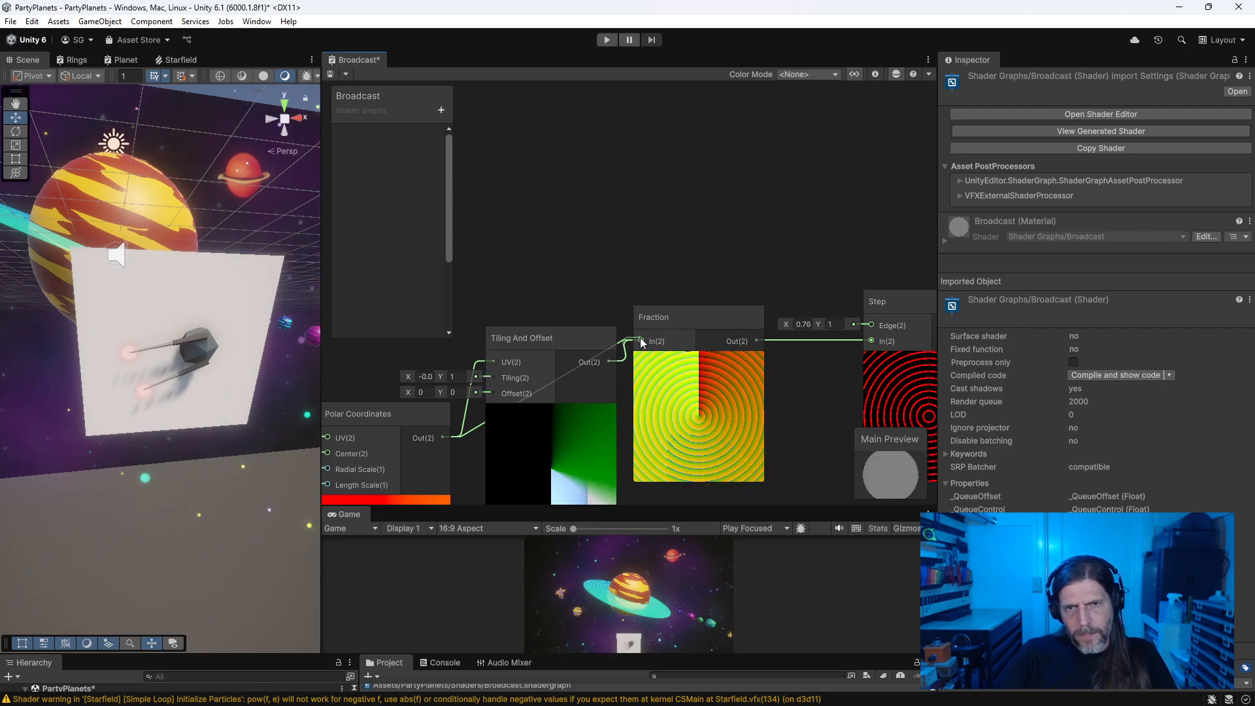
Step: Set the Tiling And Offset node's Tiling X to 1 and its Offset X to about -0.4
left_click(424, 376)
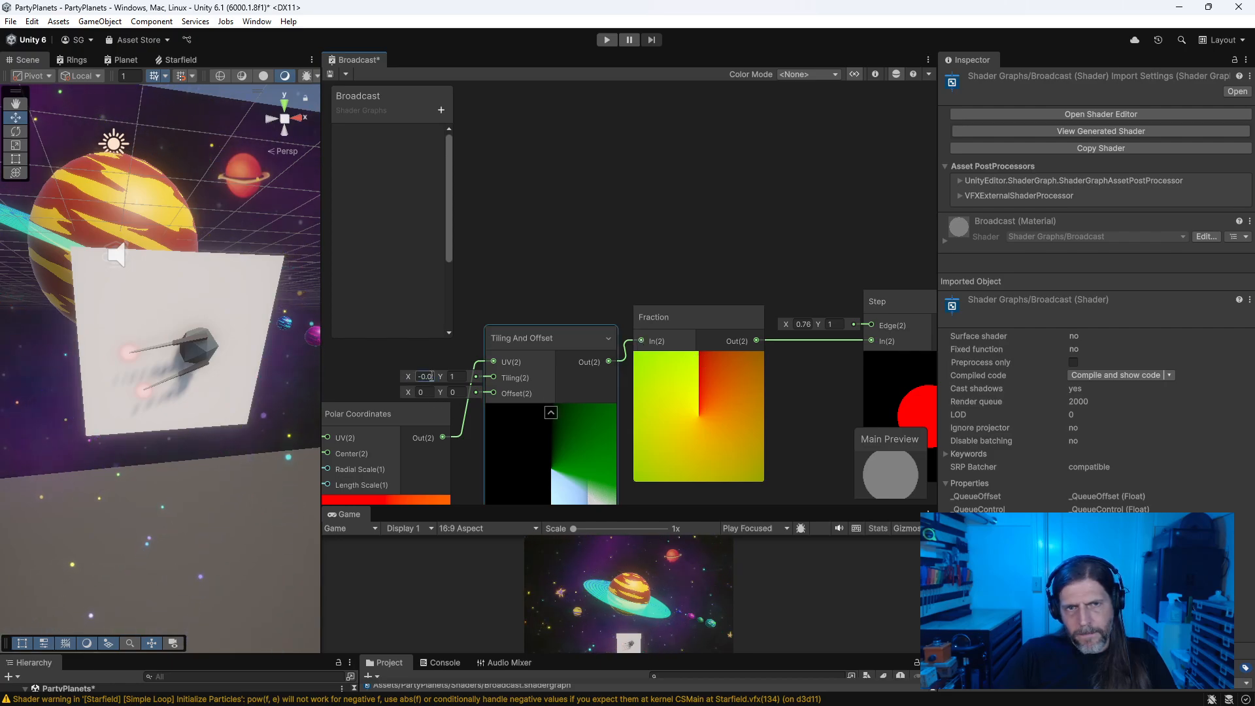
type("0")
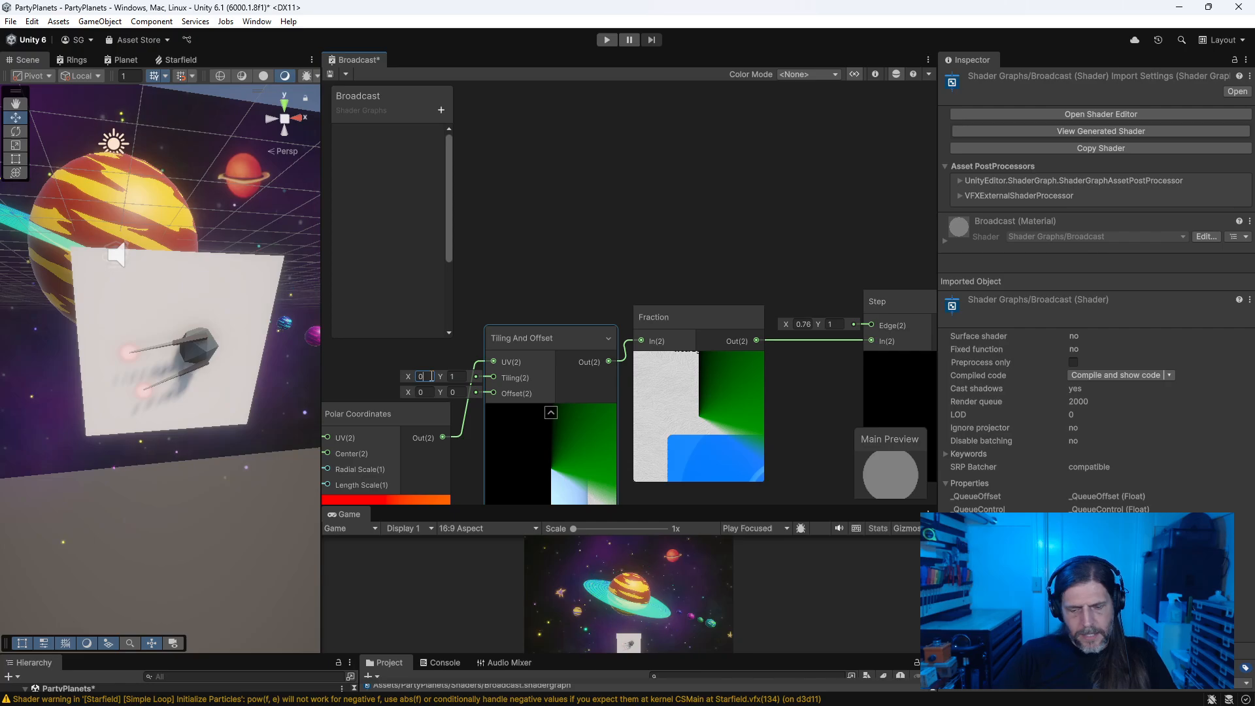
key("BackSpace")
type("1")
mouse_move(408, 392)
left_mouse_down()
mouse_move(434, 392)
mouse_move(355, 391)
mouse_move(397, 389)
mouse_move(346, 379)
mouse_move(396, 379)
left_mouse_up()
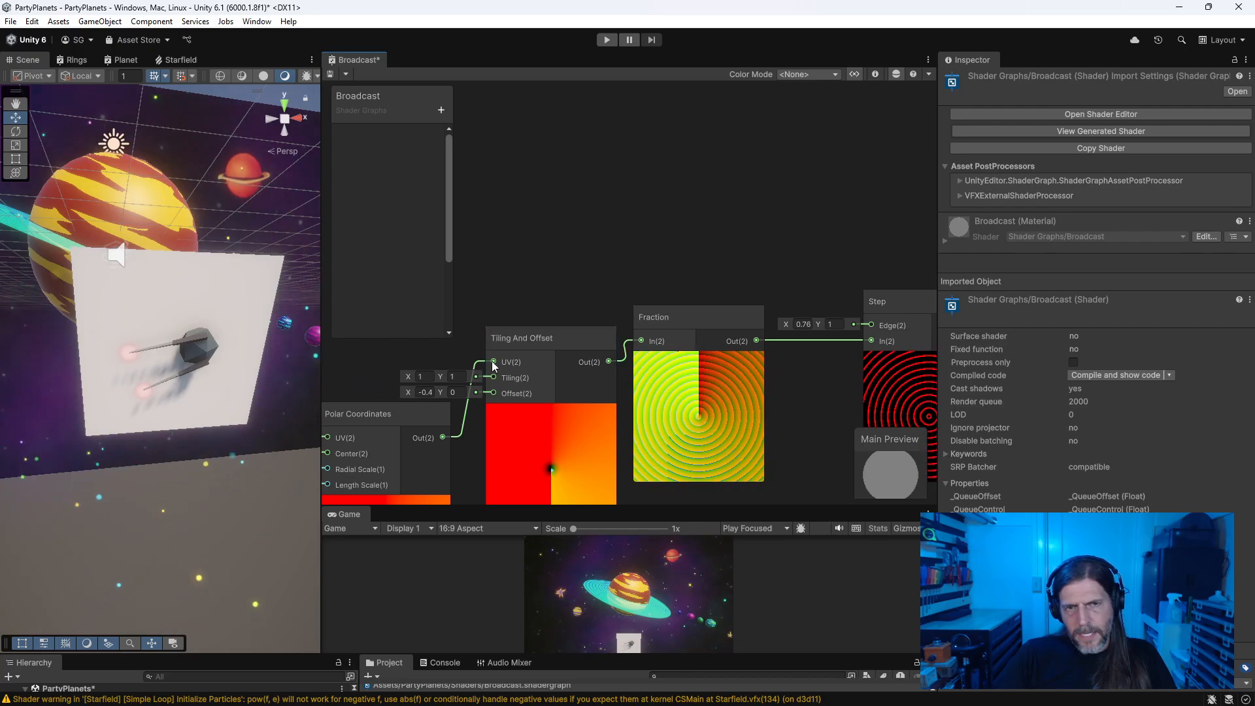
Step: Spread the Tiling And Offset and Polar Coordinates nodes apart to free space between them
left_click_drag(543, 334, 546, 345)
middle_click_drag(697, 242, 816, 137)
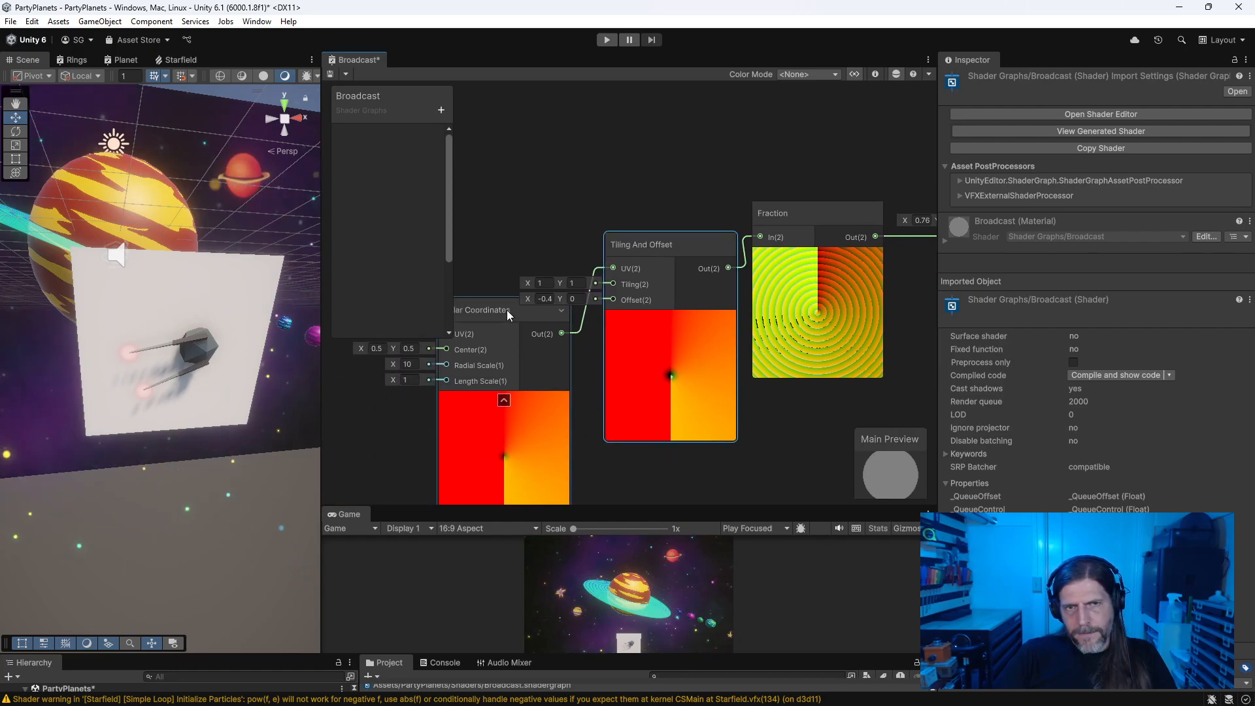
left_click_drag(506, 313, 430, 398)
Step: Add a Time node in the free area before the Tiling And Offset node
middle_click_drag(635, 168, 771, 261)
right_click(495, 241)
left_click(523, 252)
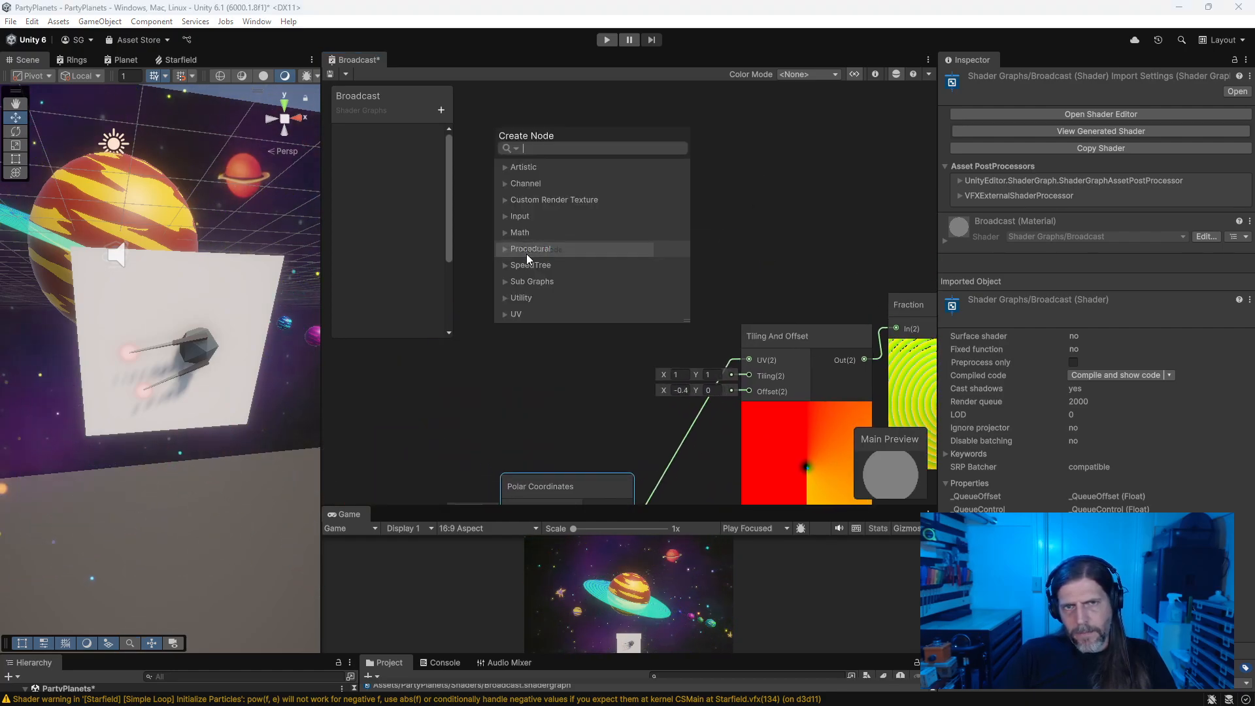
type("tiome")
key("BackSpace")
key("BackSpace")
key("BackSpace")
type("me")
key("Return")
Step: Add a Vector 2 node and connect its output to the Offset port of Tiling And Offset
left_click_drag(565, 294, 583, 224)
right_click(582, 224)
left_click(610, 228)
type("vec")
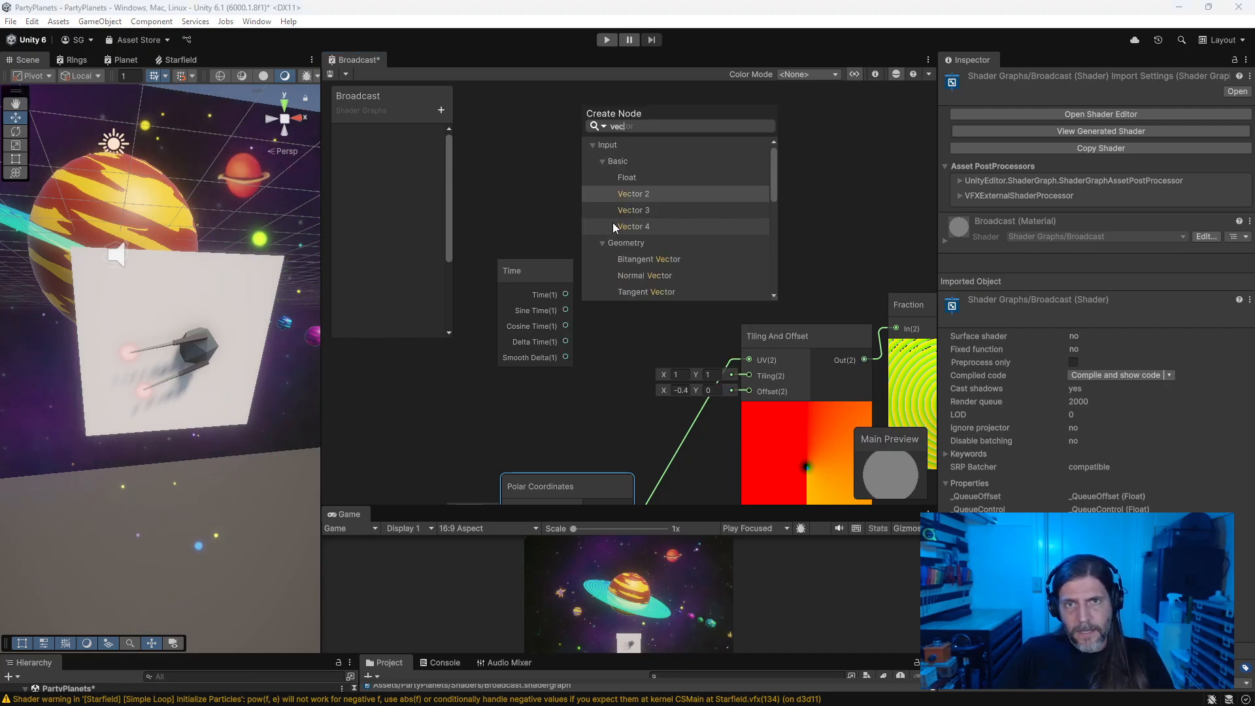
key("Return")
left_click_drag(626, 256, 607, 364)
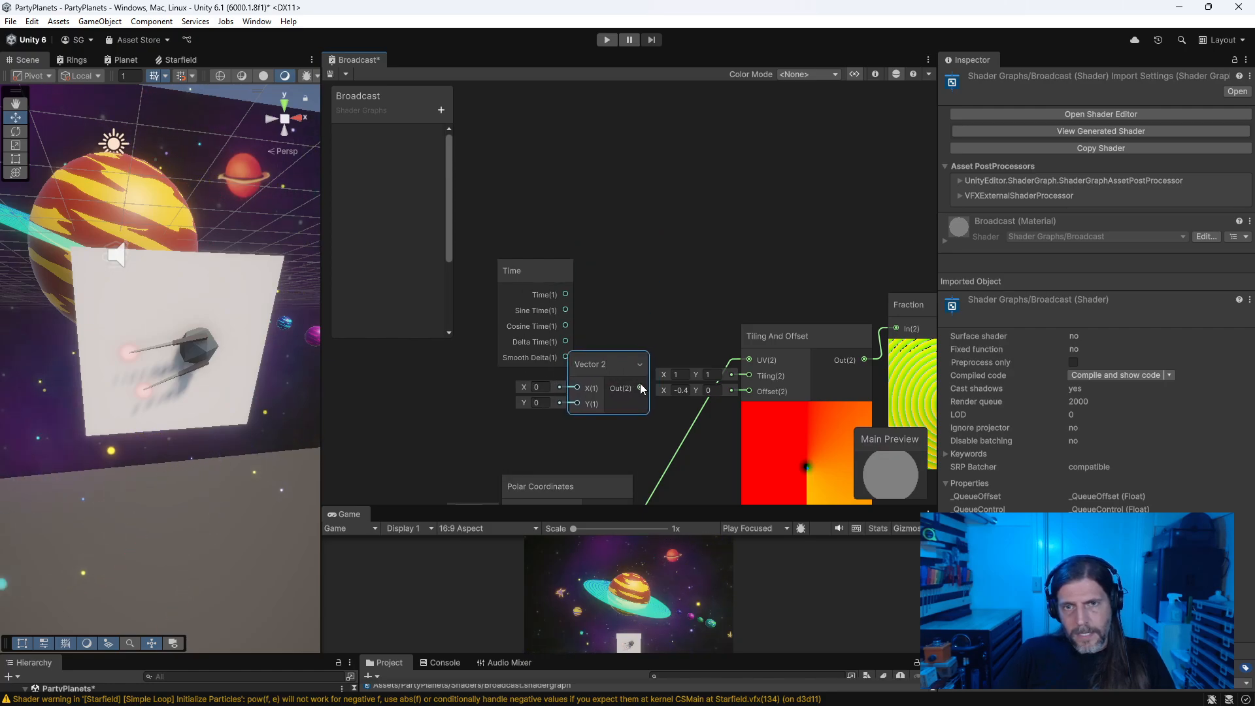
left_click_drag(725, 416, 751, 392)
Step: Reposition the Time and Vector 2 nodes and connect the Time output to the Vector 2 node's X port
middle_click_drag(660, 288, 800, 198)
left_click_drag(679, 197, 603, 170)
left_click_drag(758, 284, 723, 289)
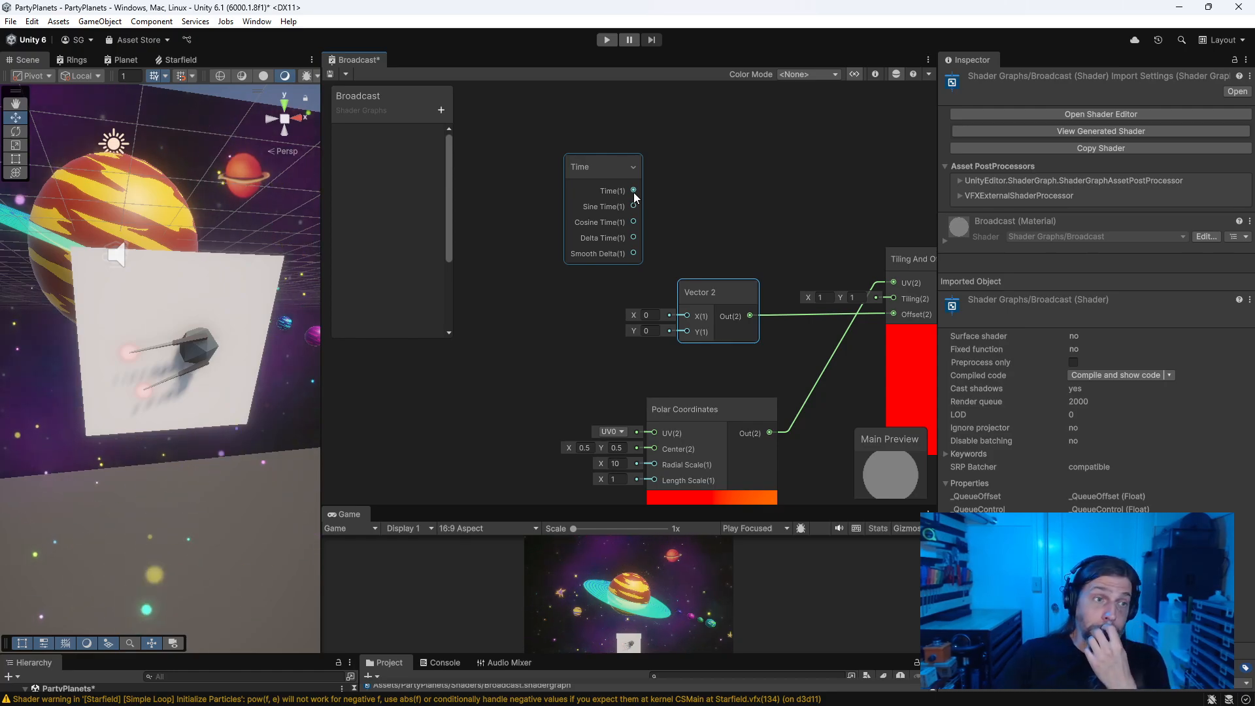
left_click_drag(633, 190, 686, 316)
Step: Add a Multiply node beside the Time node and connect the Time output to its A port
middle_click_drag(758, 217, 681, 237)
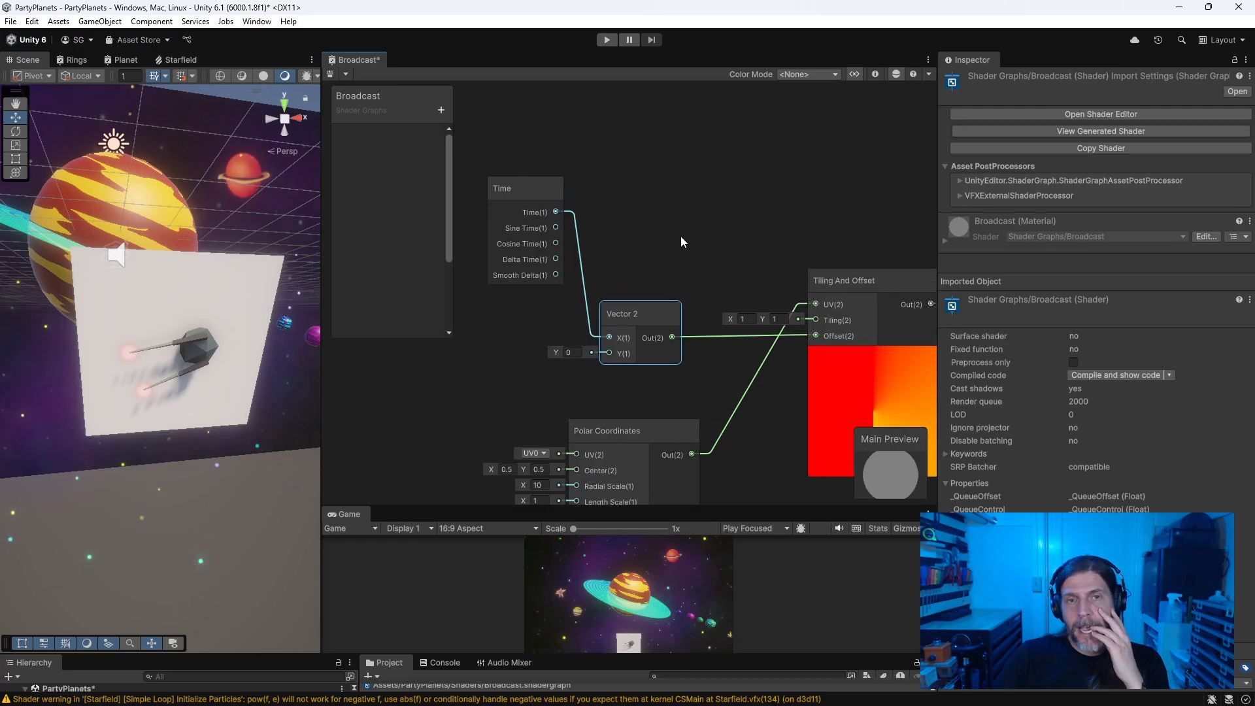
left_click_drag(514, 188, 439, 174)
right_click(570, 215)
left_click(582, 220)
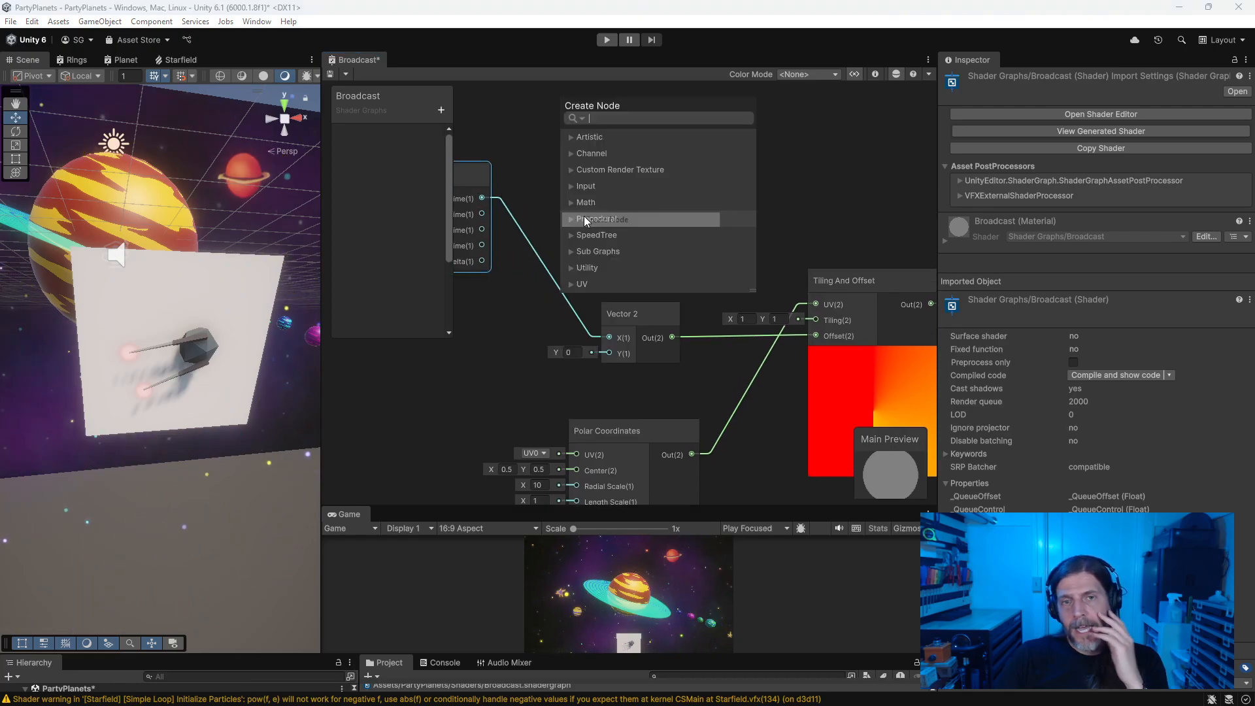
type("mult")
key("Return")
left_click_drag(481, 198, 477, 197)
left_click_drag(572, 267, 572, 264)
Step: Spread out the Time and Multiply nodes and connect the Multiply output to the Vector 2 node's X port
middle_click_drag(595, 170, 902, 256)
left_click_drag(774, 256, 560, 145)
left_click_drag(896, 344, 710, 286)
middle_click_drag(893, 313, 732, 242)
left_click_drag(630, 262, 732, 370)
middle_click_drag(371, 194, 586, 200)
left_click_drag(561, 87, 598, 166)
middle_click_drag(779, 114, 590, 130)
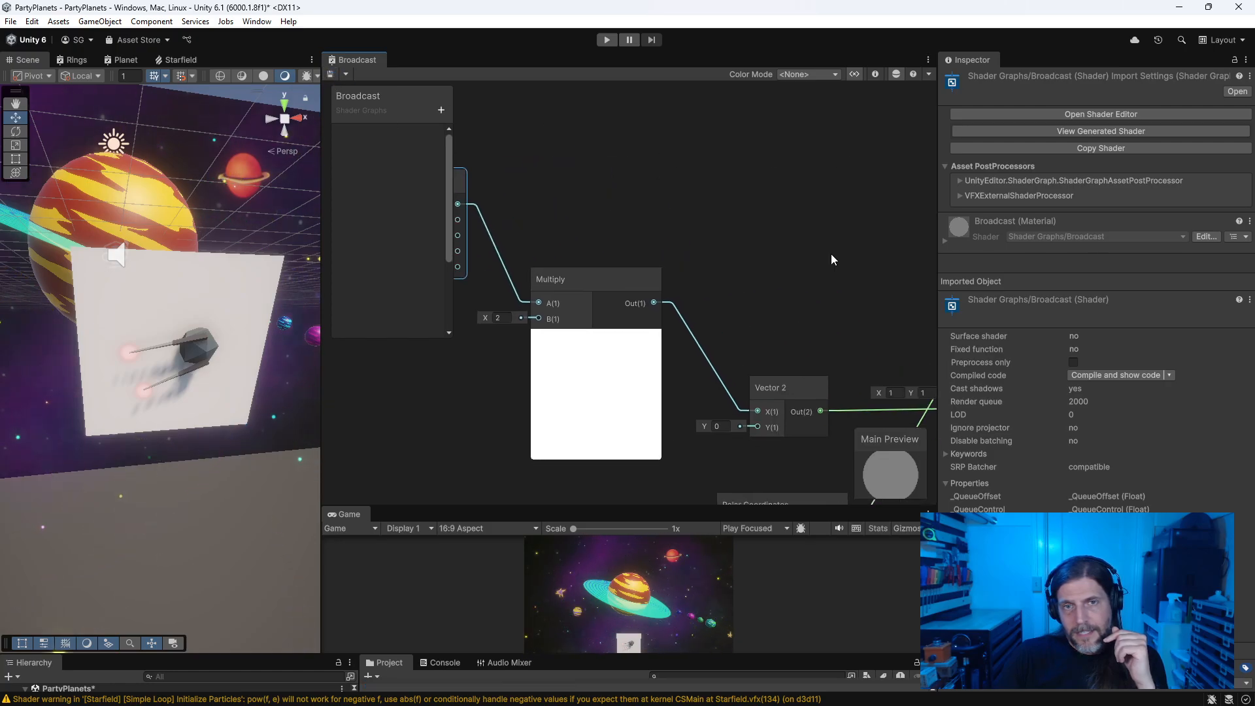
Step: Set the B input of the Multiply node fed by the Time node to -2
middle_click_drag(802, 277, 510, 259)
middle_click_drag(751, 240, 971, 234)
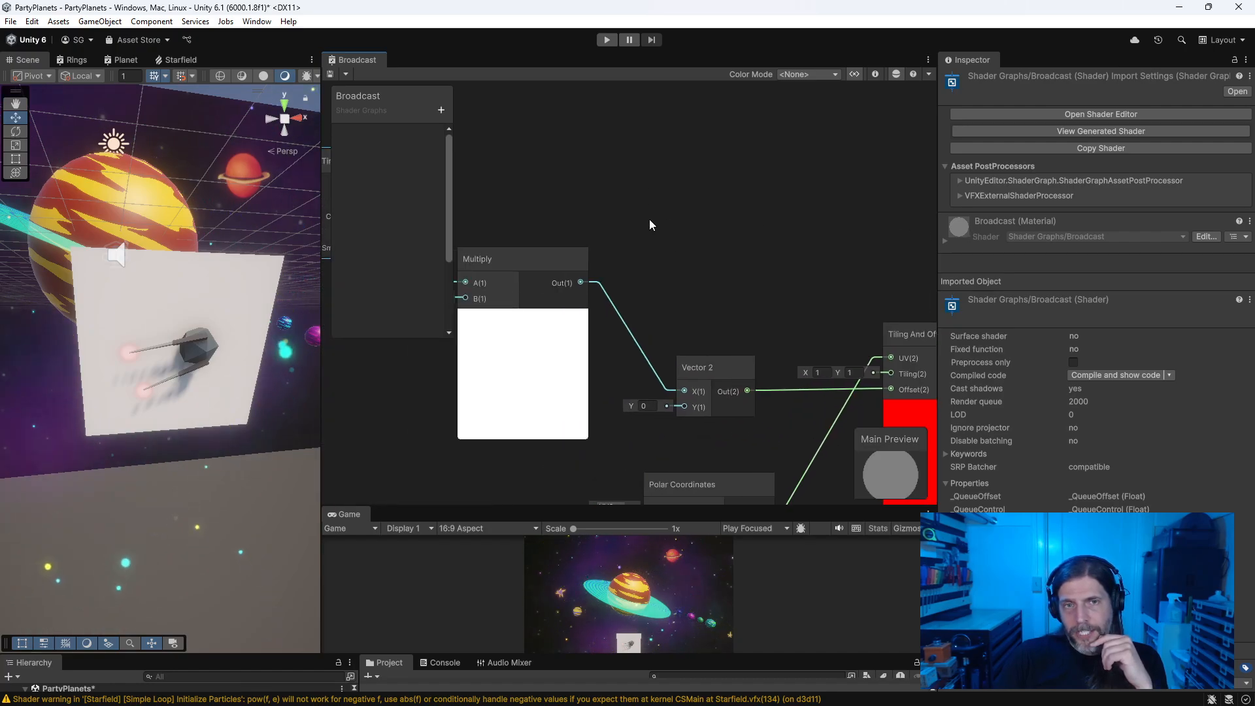
middle_click_drag(653, 218, 881, 213)
left_click(651, 293)
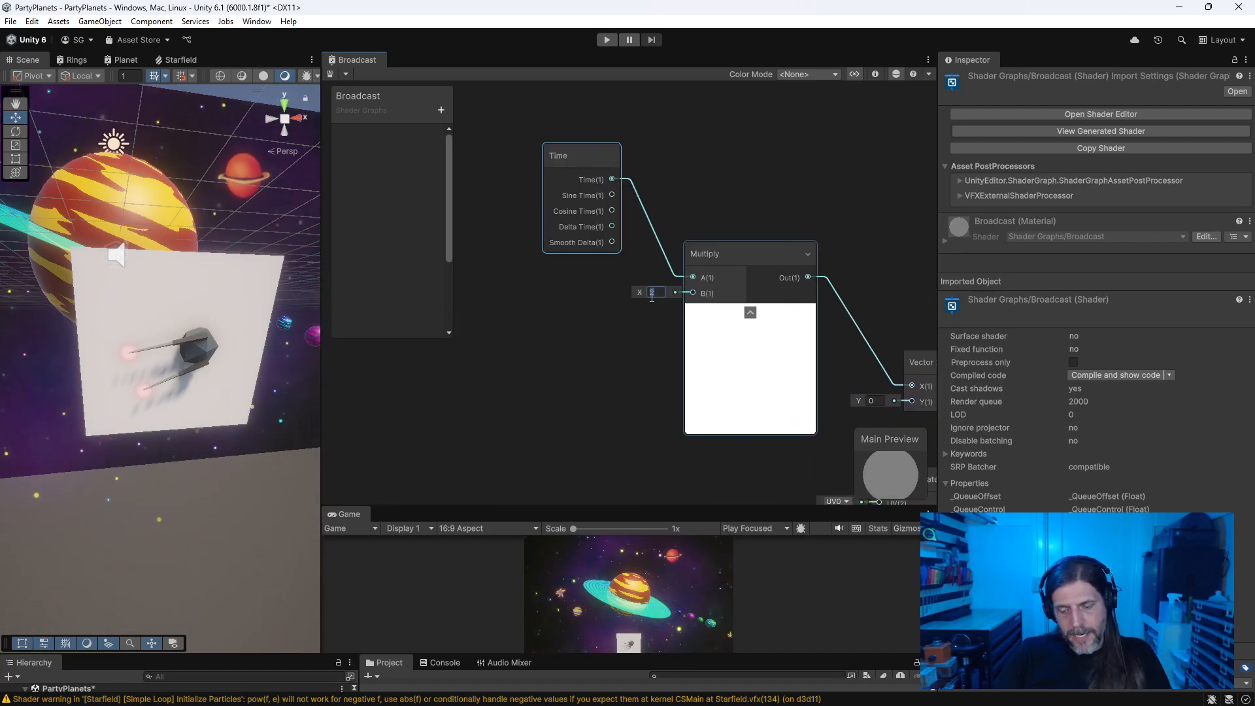
type("-2")
left_click(840, 197)
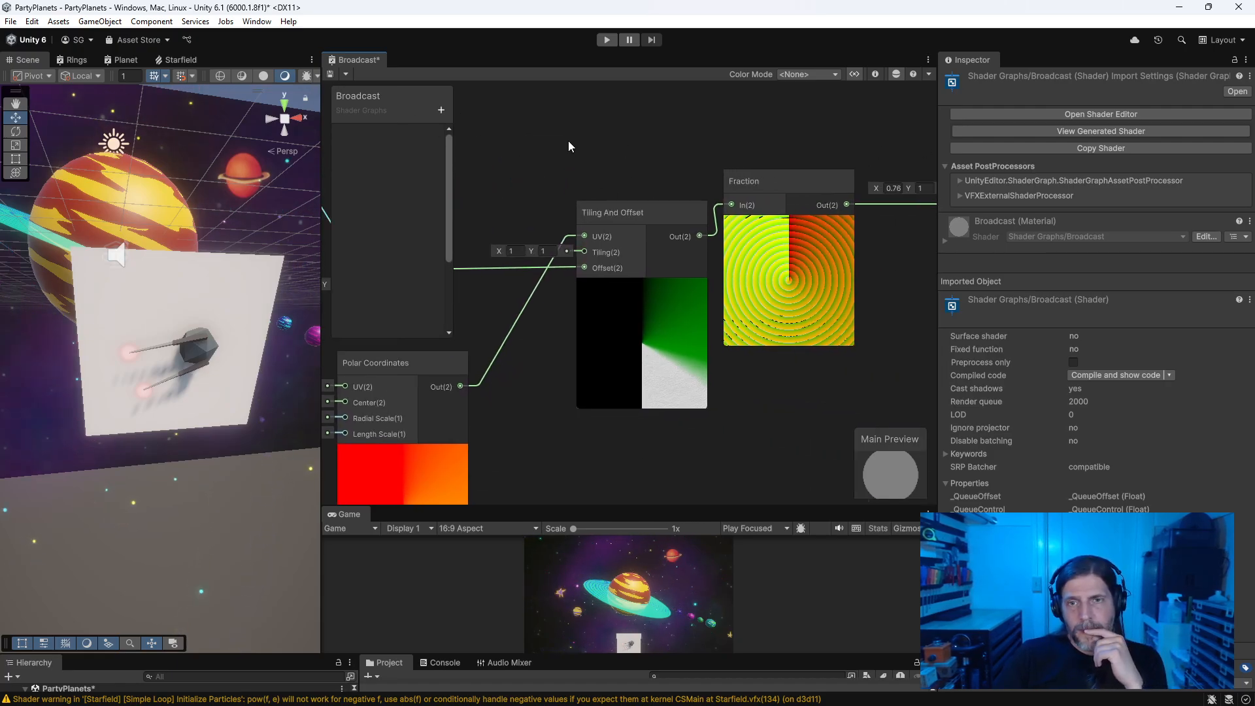
Step: Move the Vertex and Fragment blocks together near the Step node
middle_click_drag(699, 149, 277, 165)
middle_click_drag(749, 255, 681, 465)
left_click_drag(793, 155, 661, 410)
left_click_drag(740, 315, 920, 253)
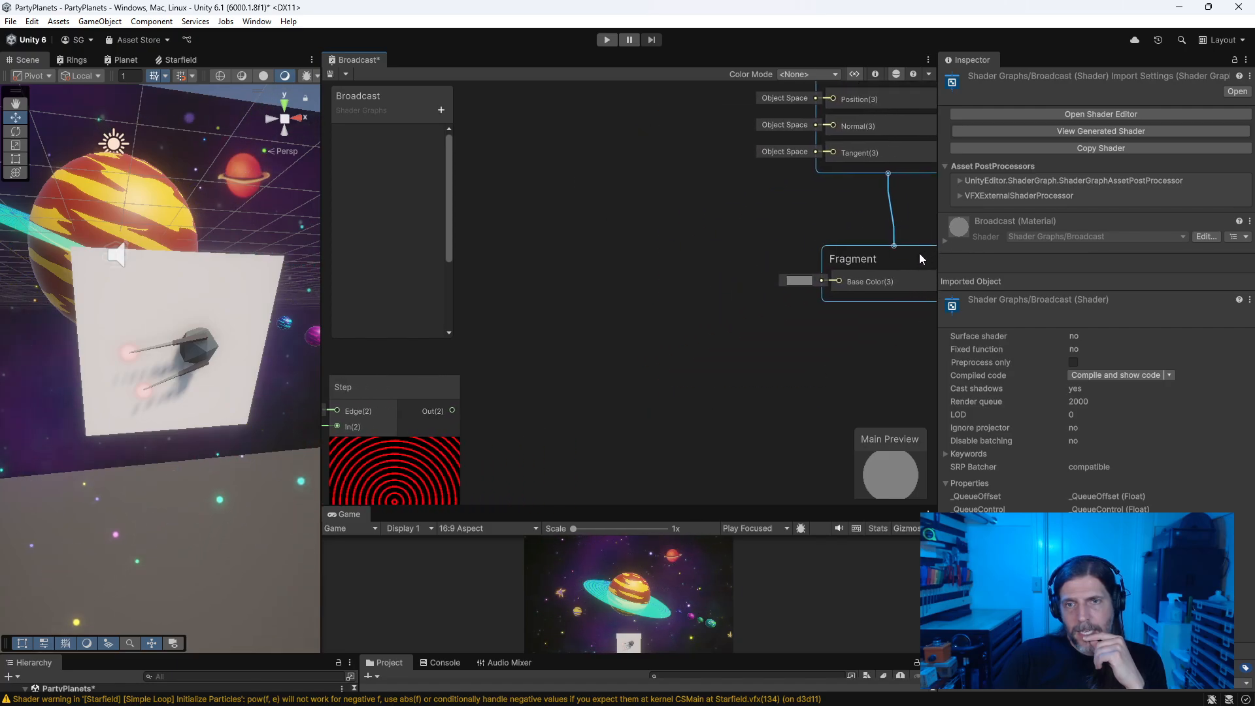
right_click(597, 351)
left_click(611, 359)
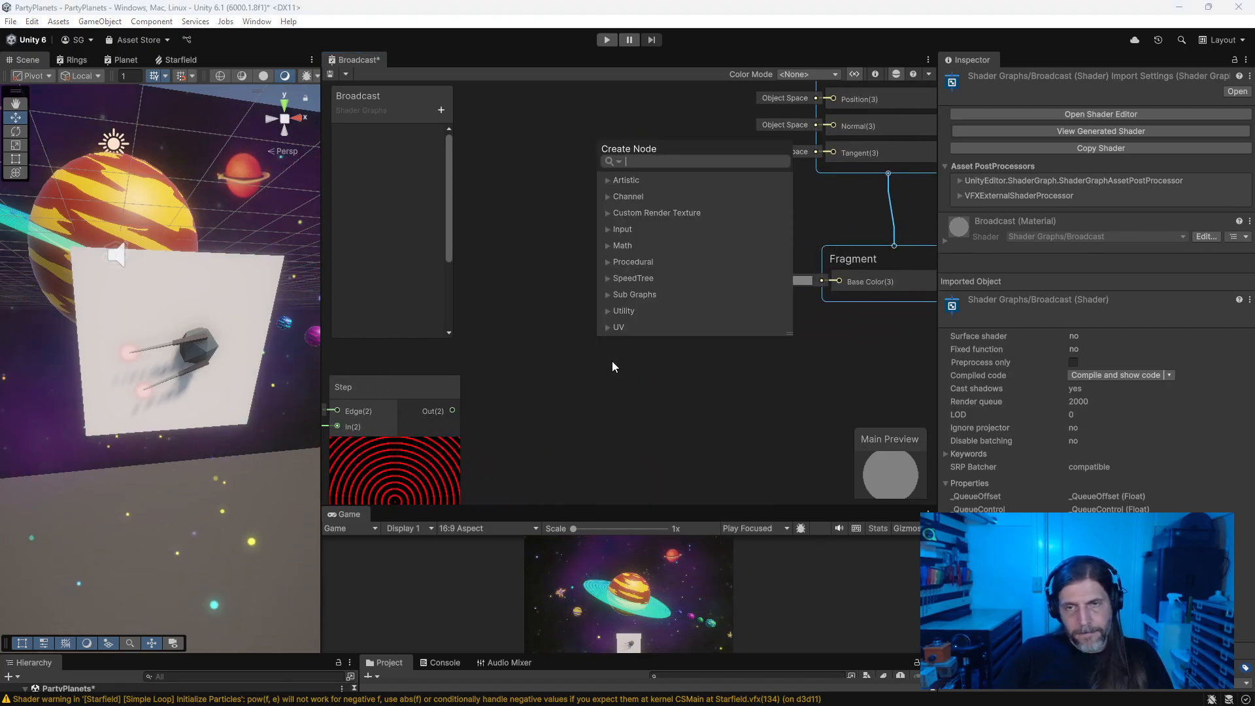
left_click(844, 214)
Step: Hide the Blackboard, then show the Graph Settings in the Graph Inspector and move it clear of the Fragment block
middle_click_drag(933, 90, 813, 194)
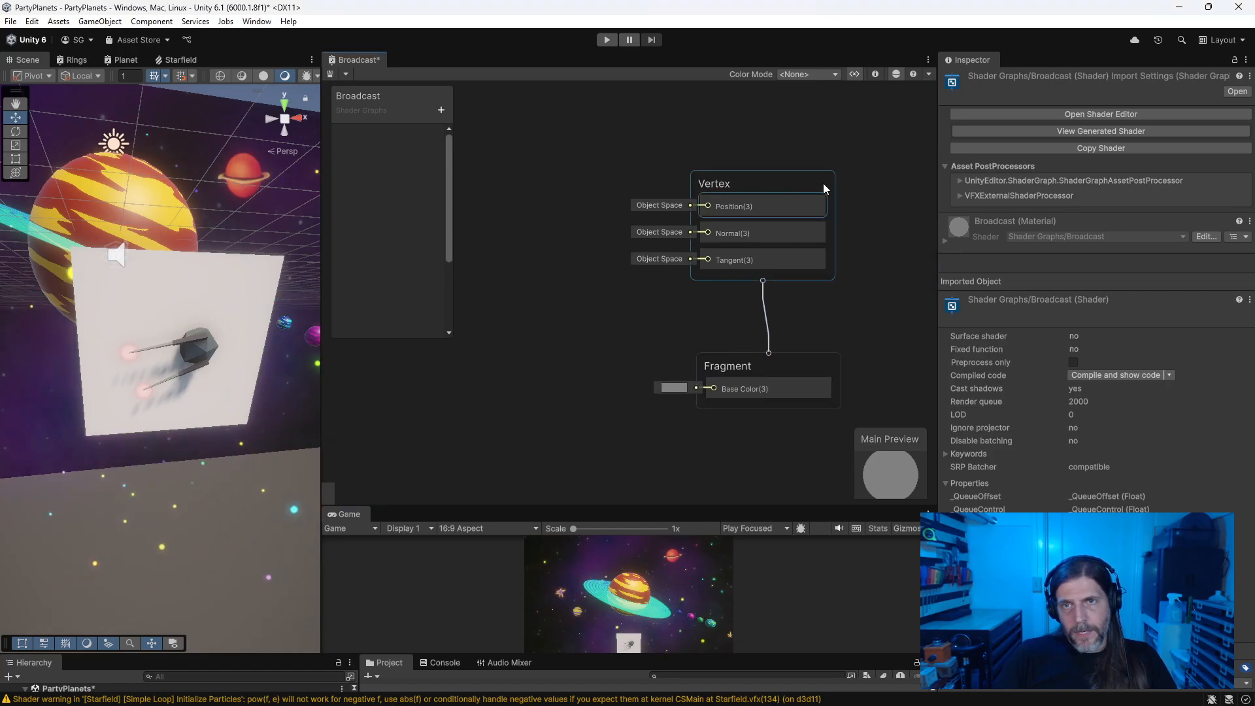
left_click(856, 74)
left_click(875, 73)
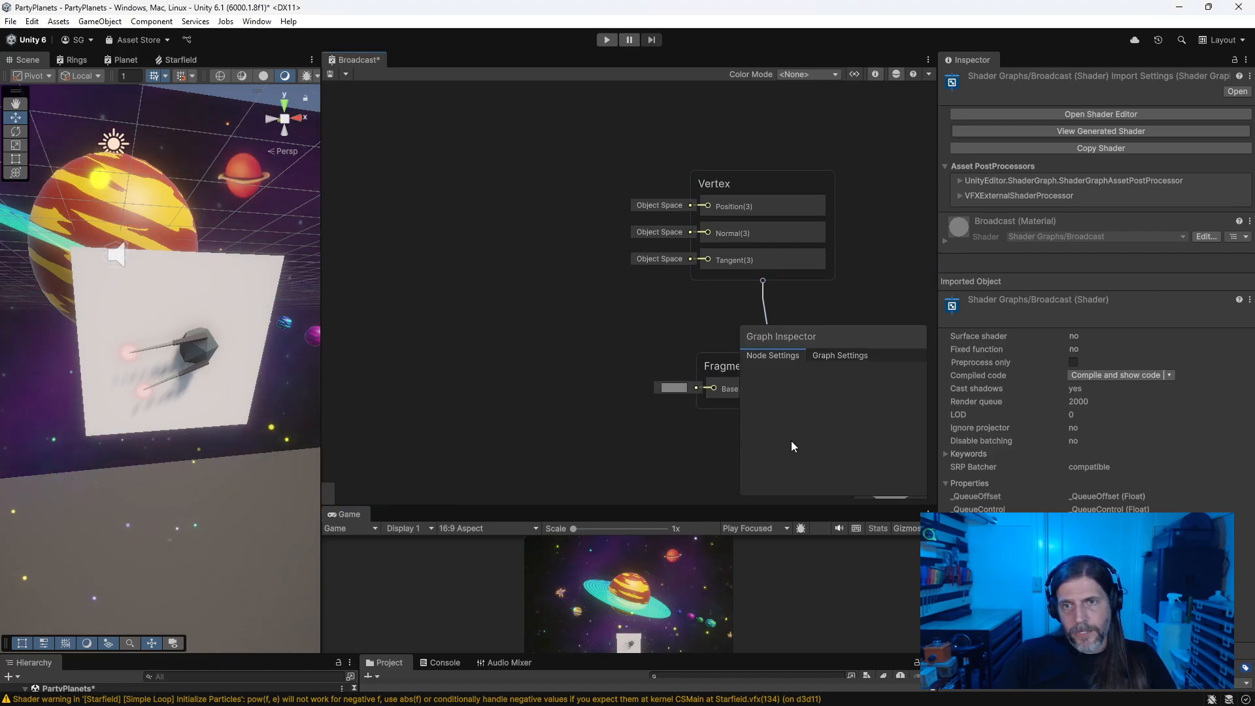
left_click(836, 355)
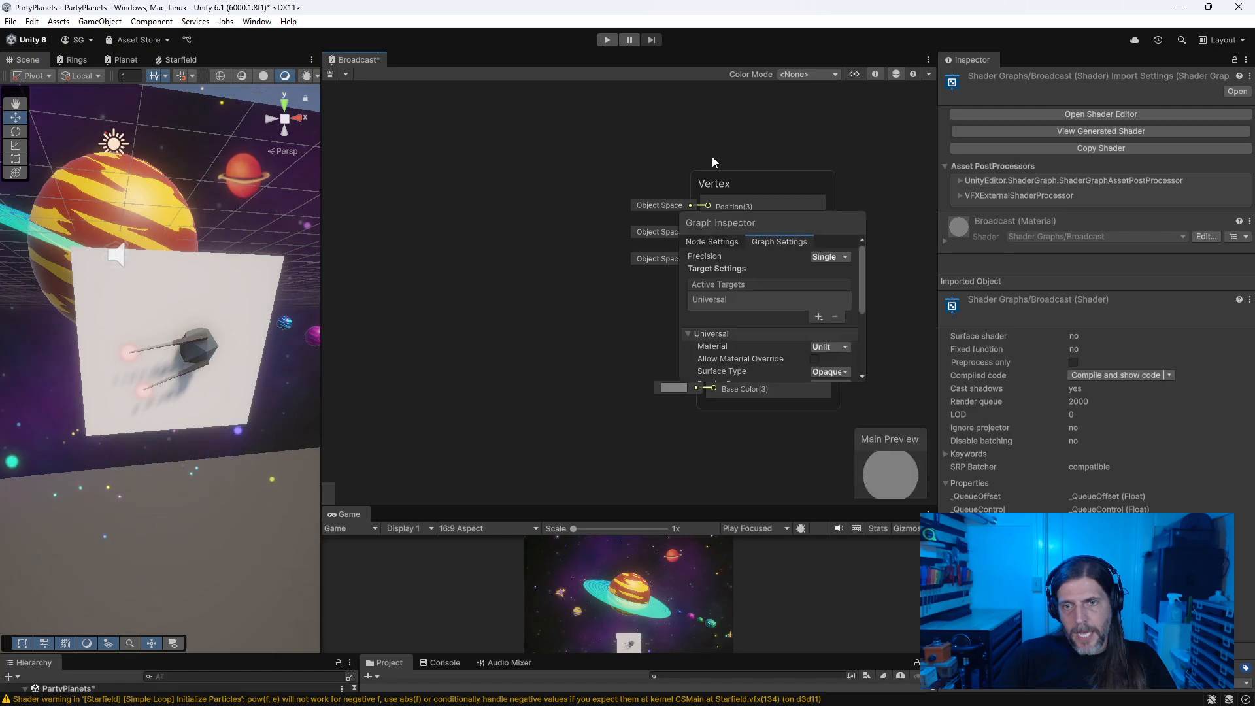
left_click(768, 263)
Step: Enlarge the Graph Inspector and enable Alpha Clipping for the Universal target
left_click(718, 246)
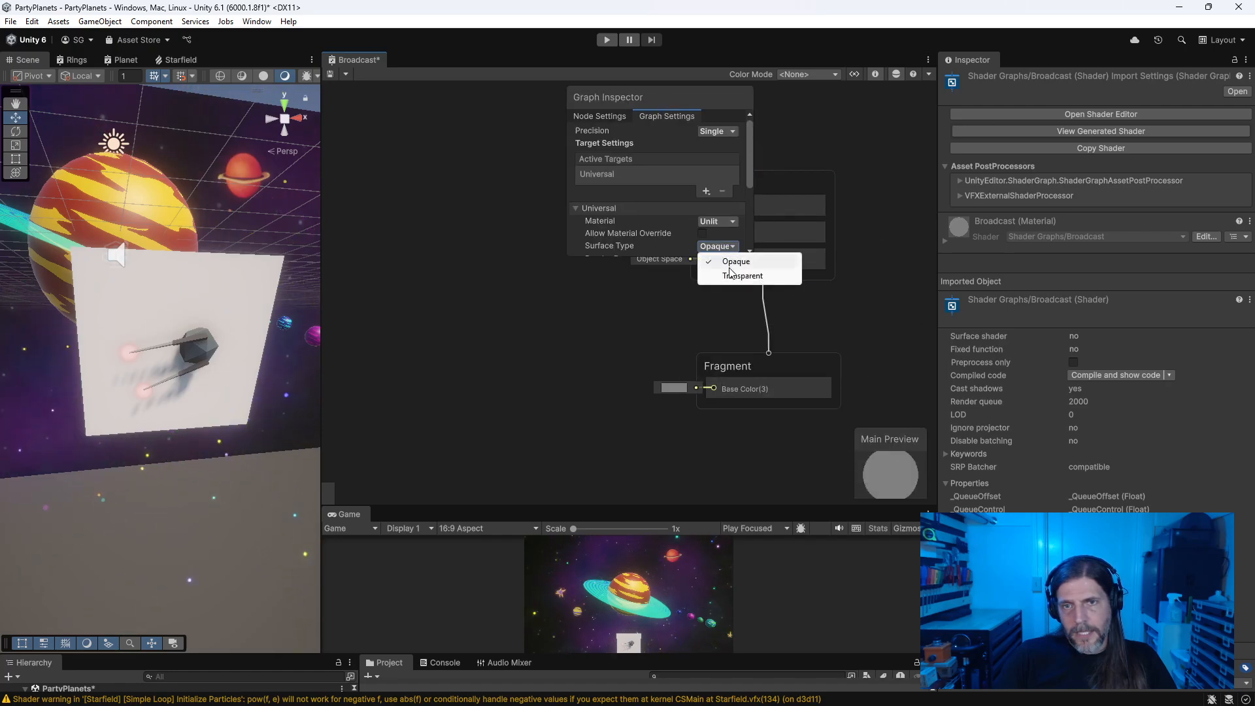
left_click(660, 245)
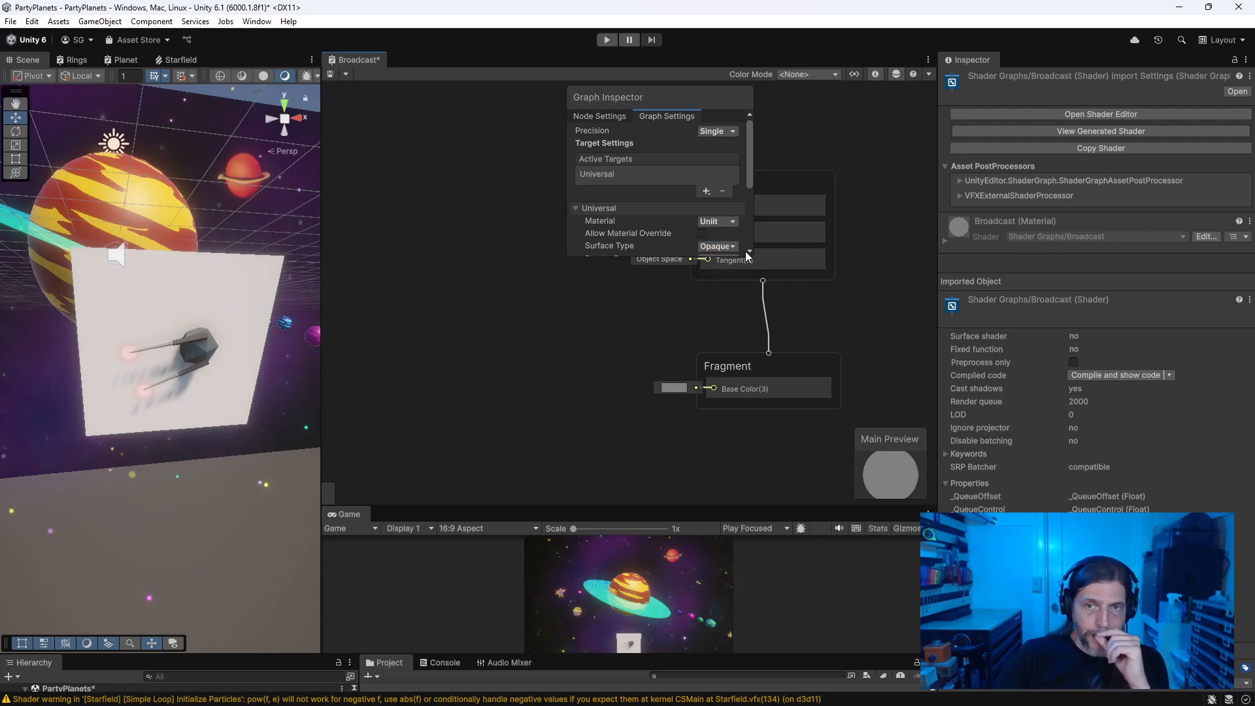
left_click_drag(747, 252, 765, 343)
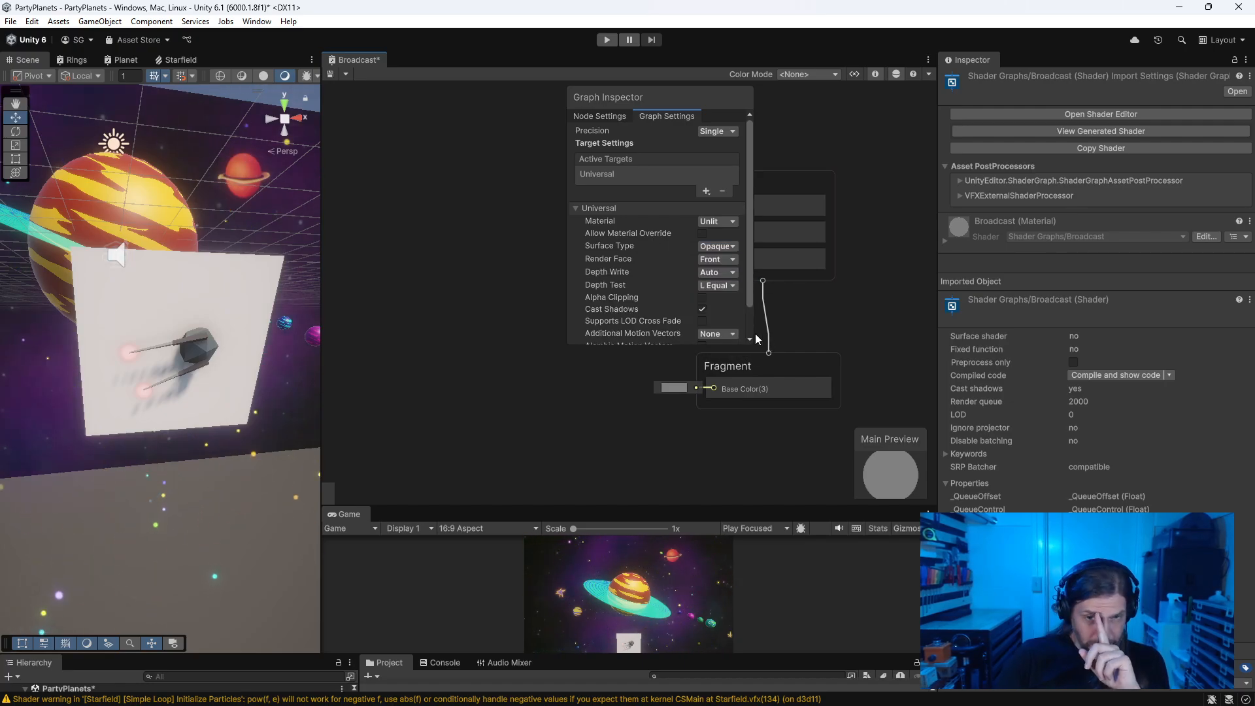
left_click(703, 298)
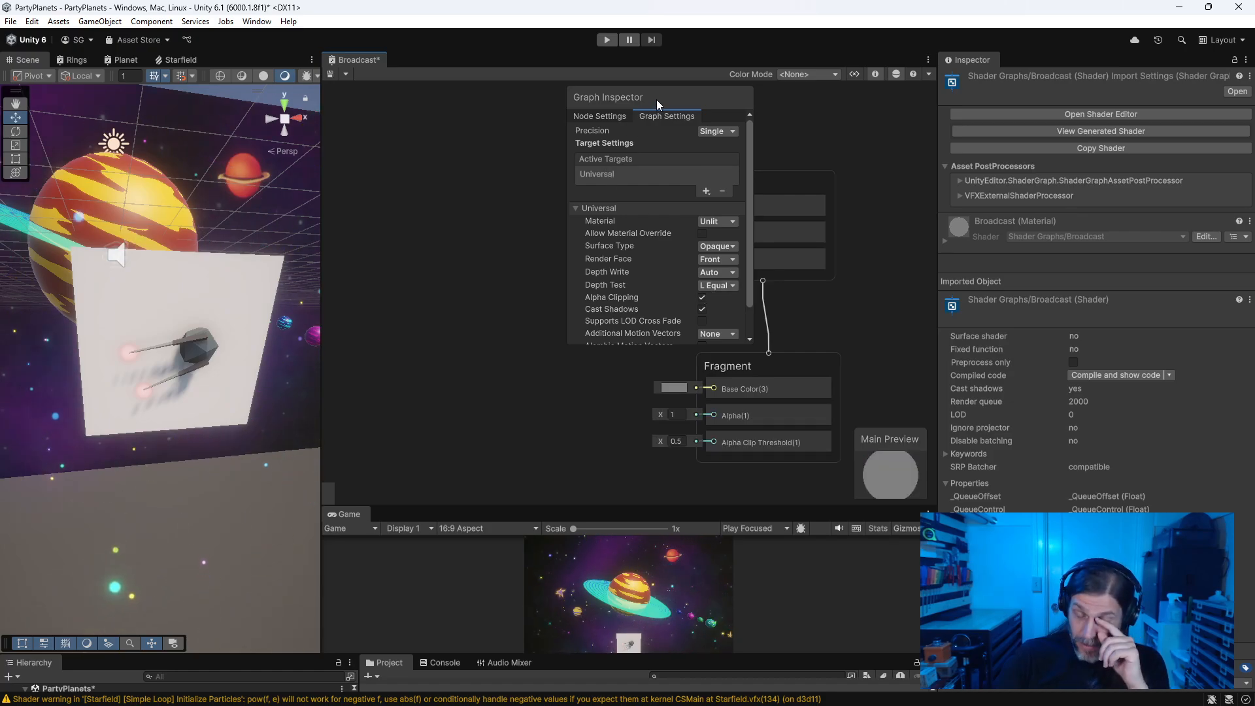
Step: Connect the Step node's output to the Fragment's Alpha port and hide the Graph Inspector
scroll(535, 315, "down", 2)
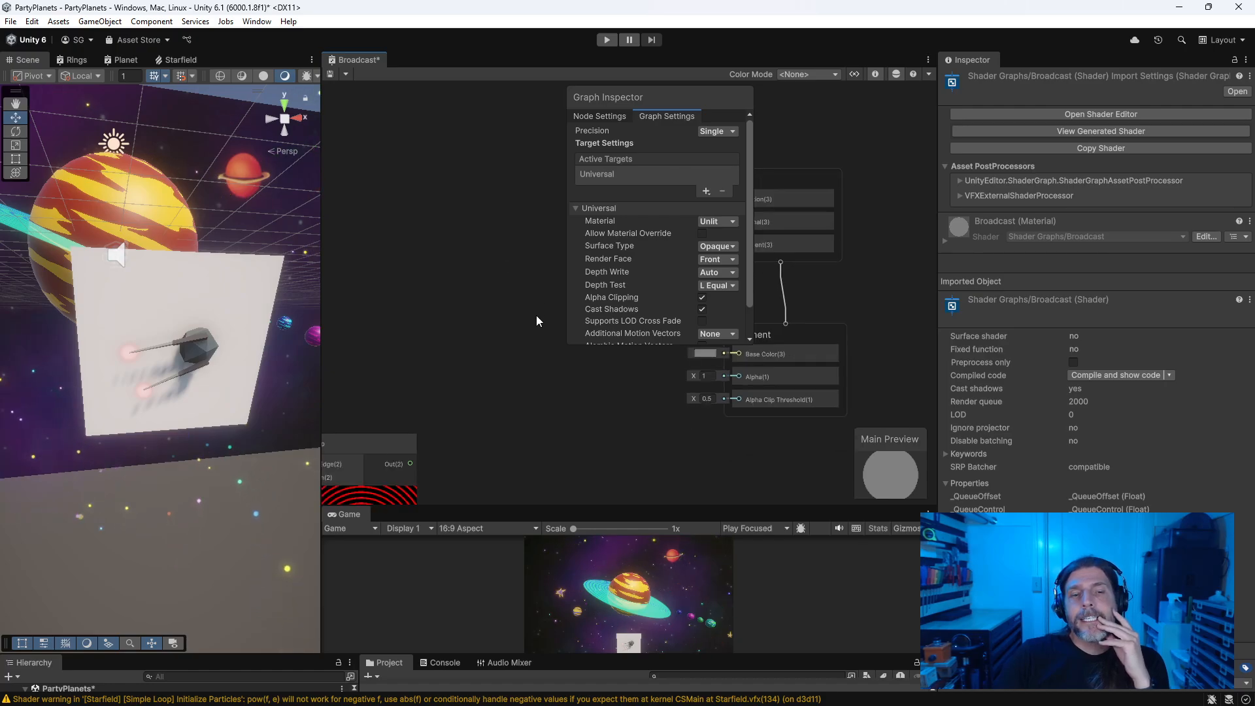
left_click_drag(452, 466, 743, 316)
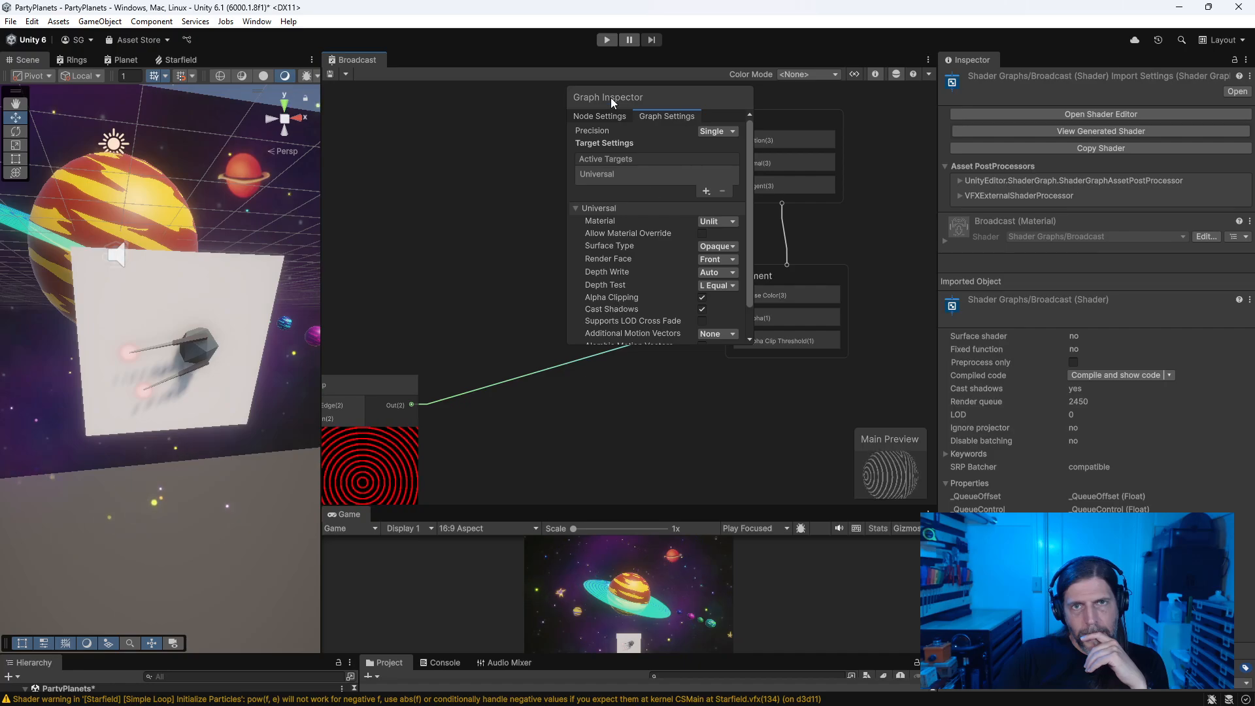
left_click(876, 72)
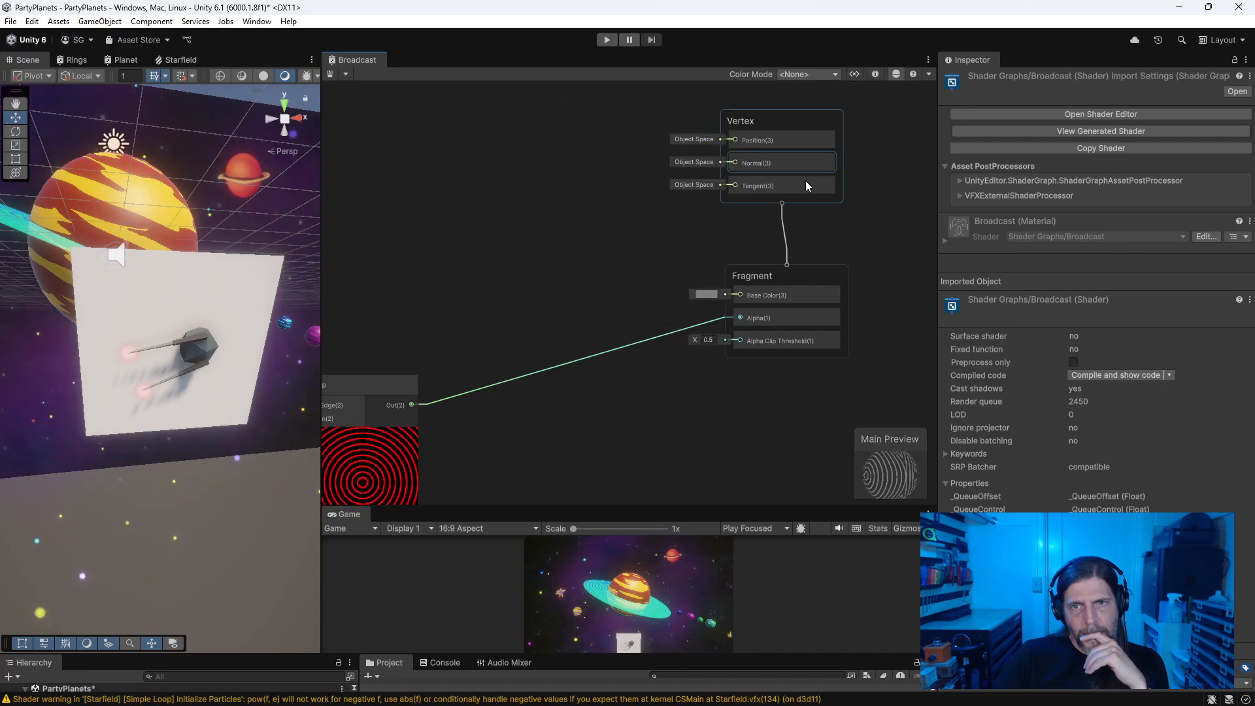
Step: Set the Fragment's Base Color to white and save the Broadcast shader graph
left_click(706, 294)
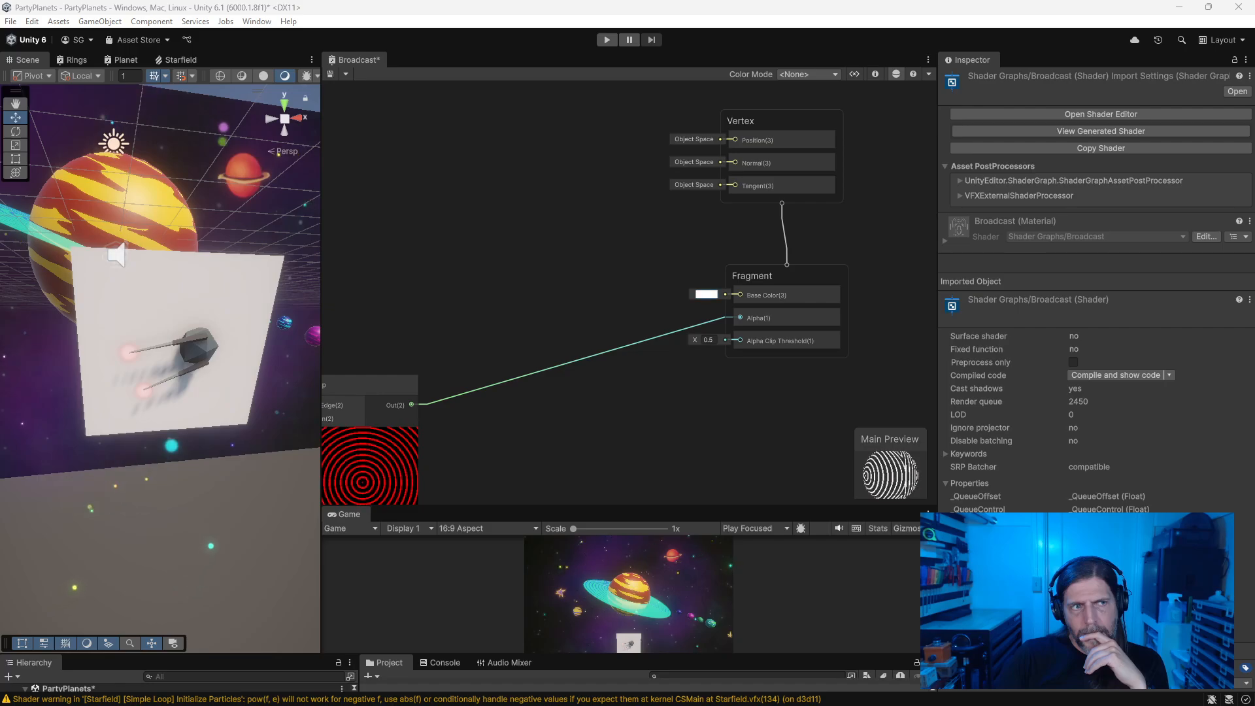
left_click(329, 73)
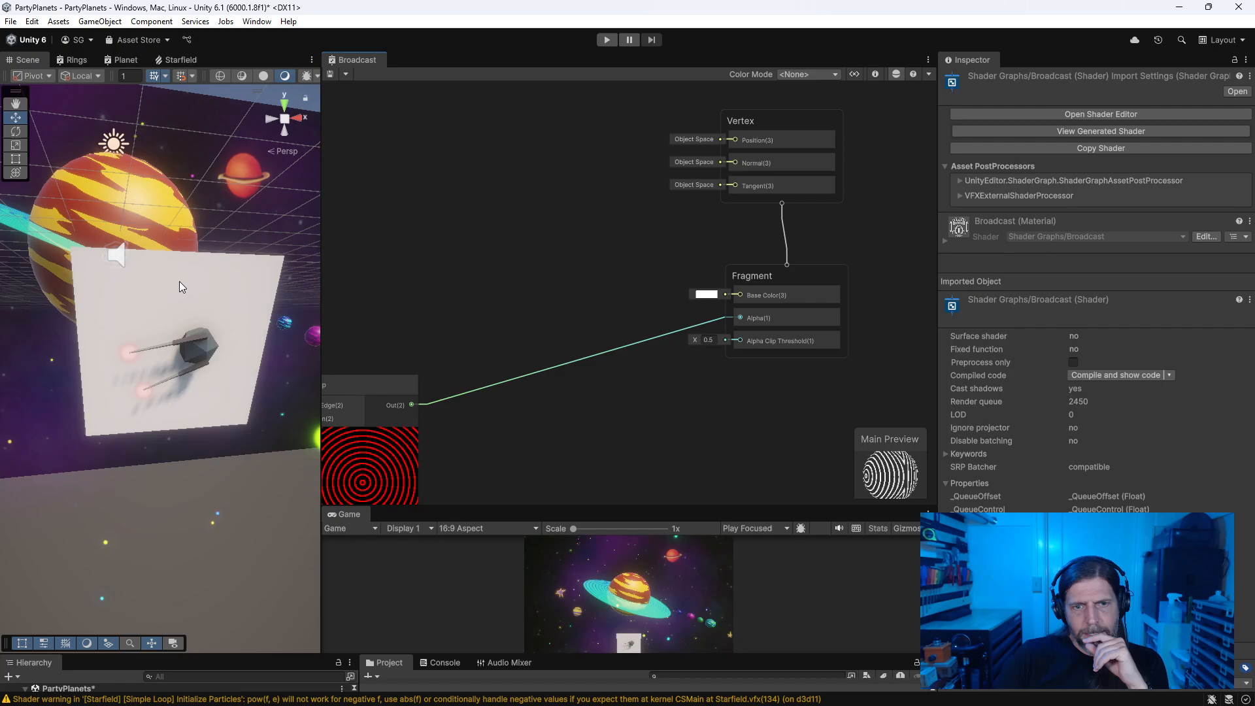
Step: Dock the Game view alongside the Broadcast graph and enlarge the Hierarchy and Project area
left_click_drag(553, 503, 561, 370)
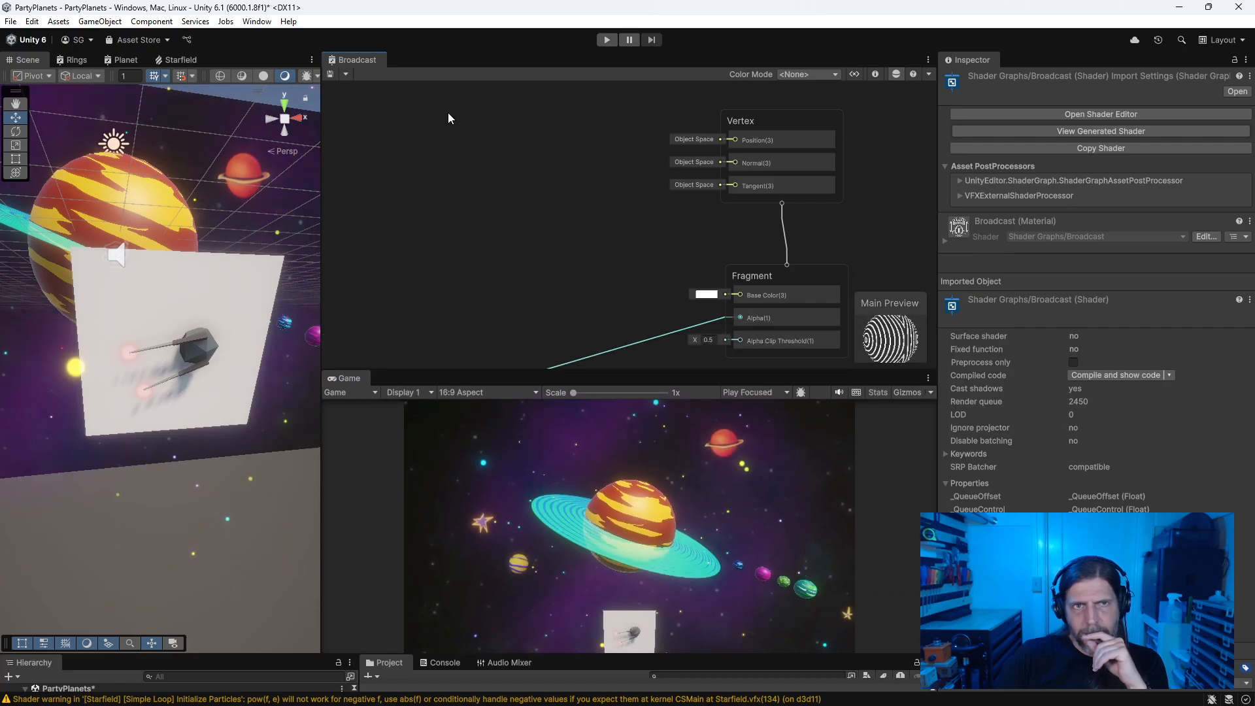
left_click_drag(349, 378, 422, 64)
left_click_drag(597, 657, 628, 453)
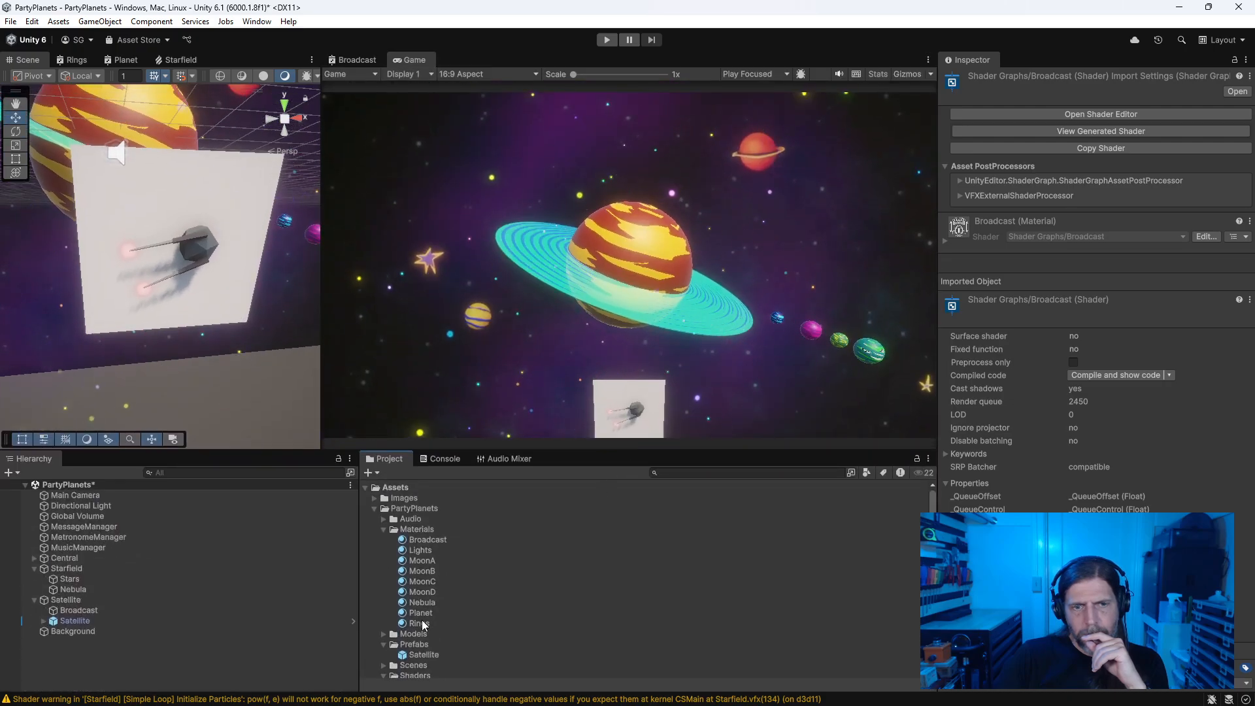
Step: Assign the Broadcast shader graph to the Broadcast material in the Materials folder
scroll(436, 622, "down", 2)
left_click(431, 501)
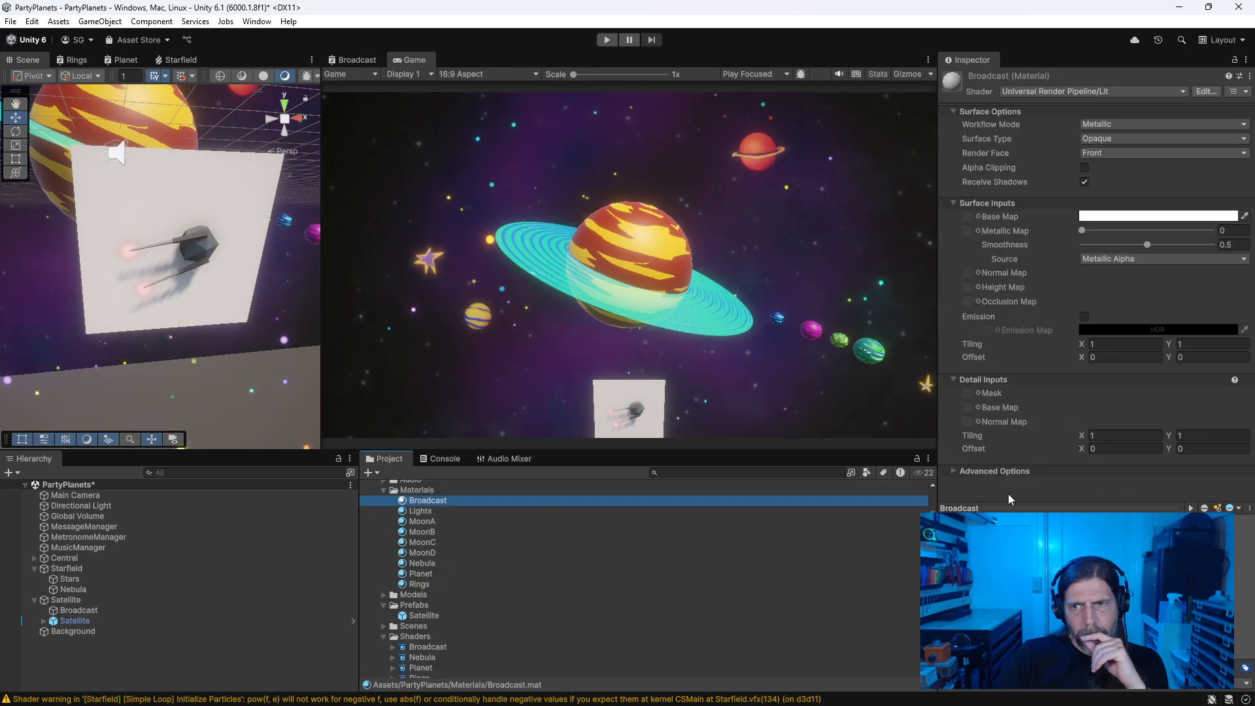
left_click_drag(444, 647, 447, 505)
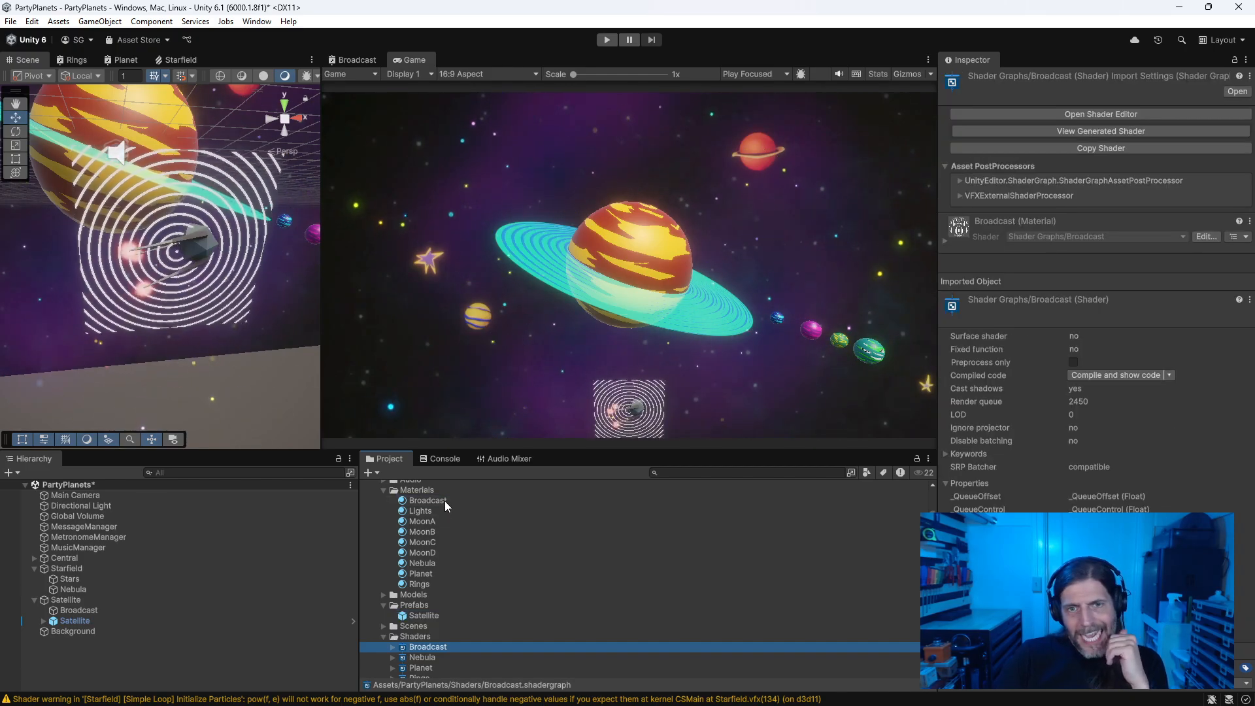
Step: Move the satellite's Broadcast quad to about X 0.102, Y 0.047 so the rings centre on the satellite
left_click(84, 611)
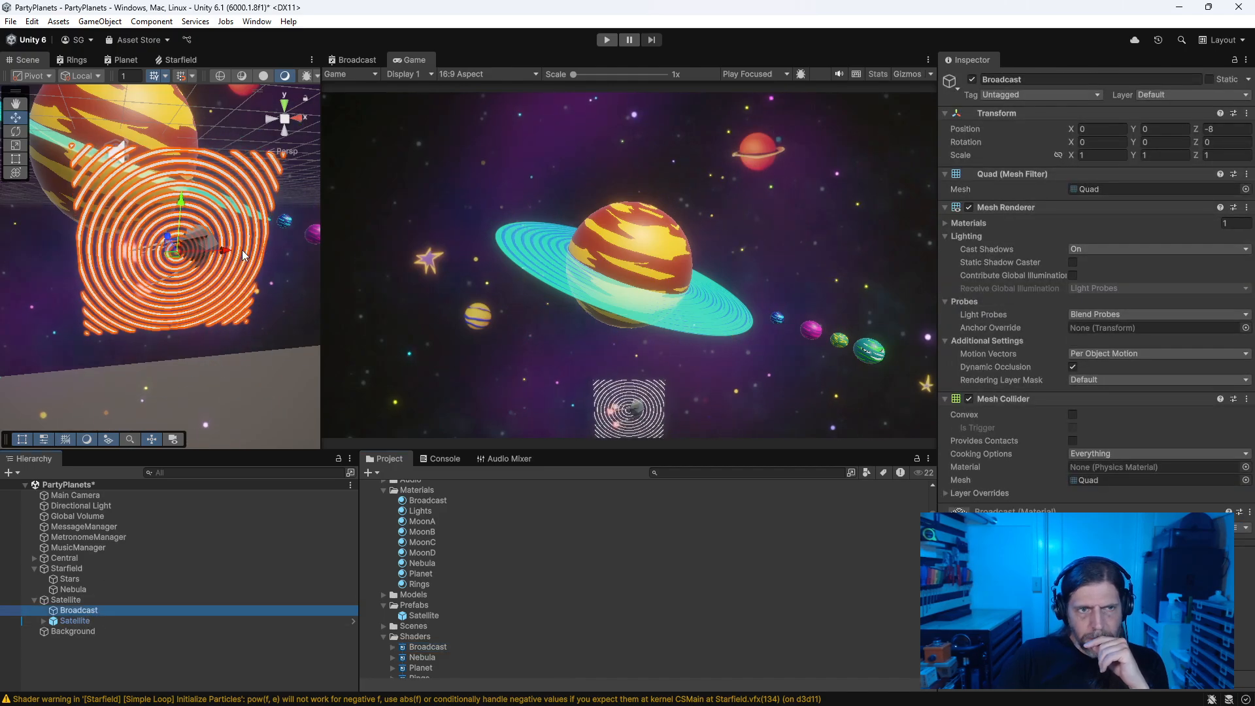
left_click_drag(225, 249, 245, 241)
left_click_drag(210, 200, 208, 193)
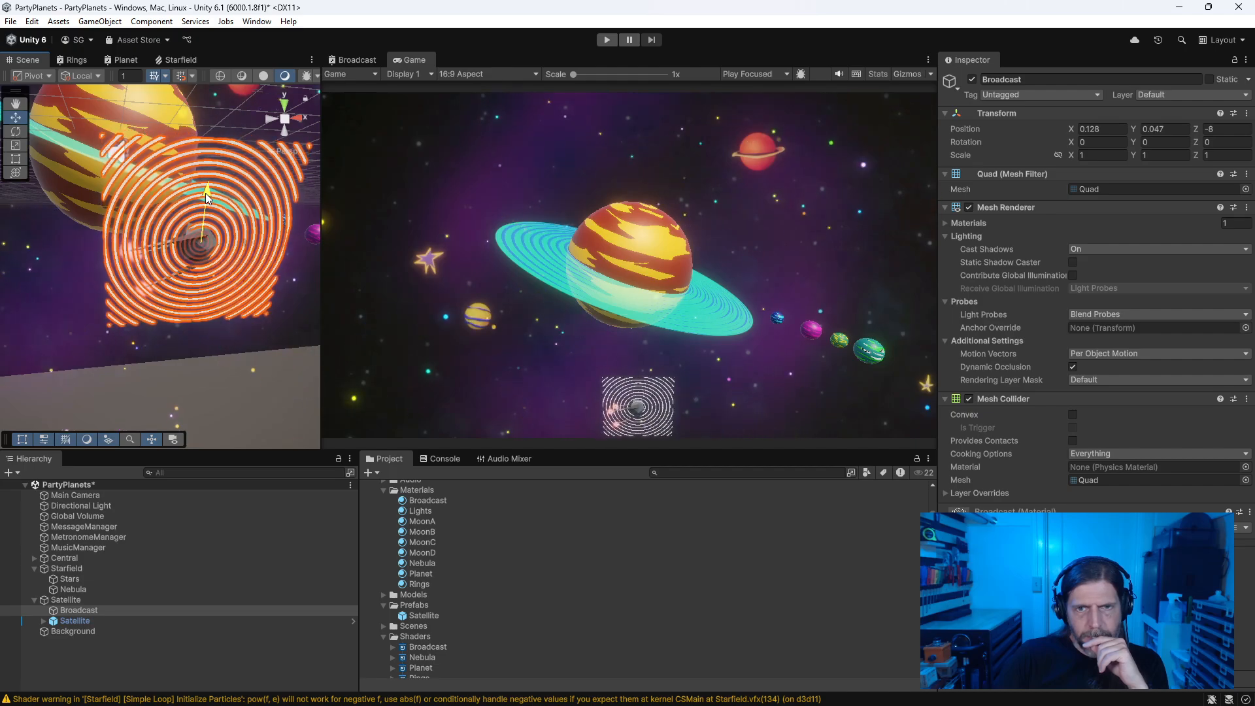
left_click_drag(245, 242, 241, 242)
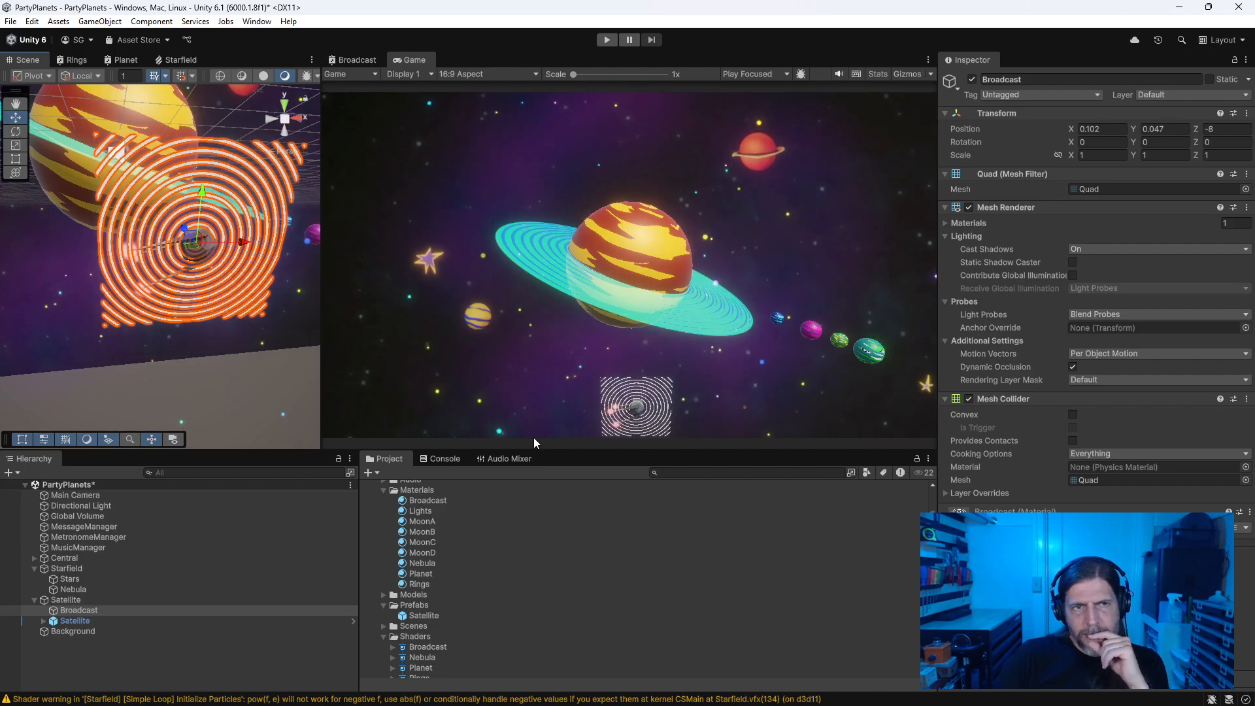
Step: Set the Broadcast graph's Surface Type to Transparent in the Graph Settings and hide the Graph Inspector
left_click(362, 63)
middle_click_drag(795, 381, 812, 313)
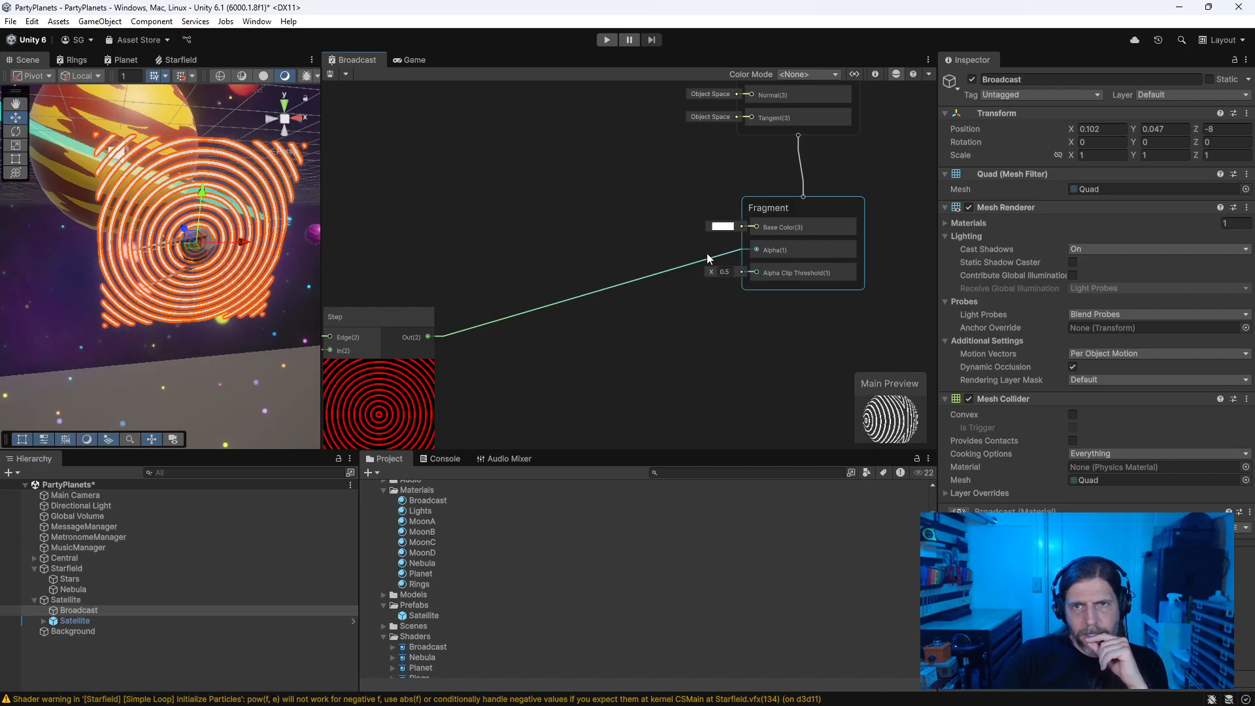
left_click(875, 74)
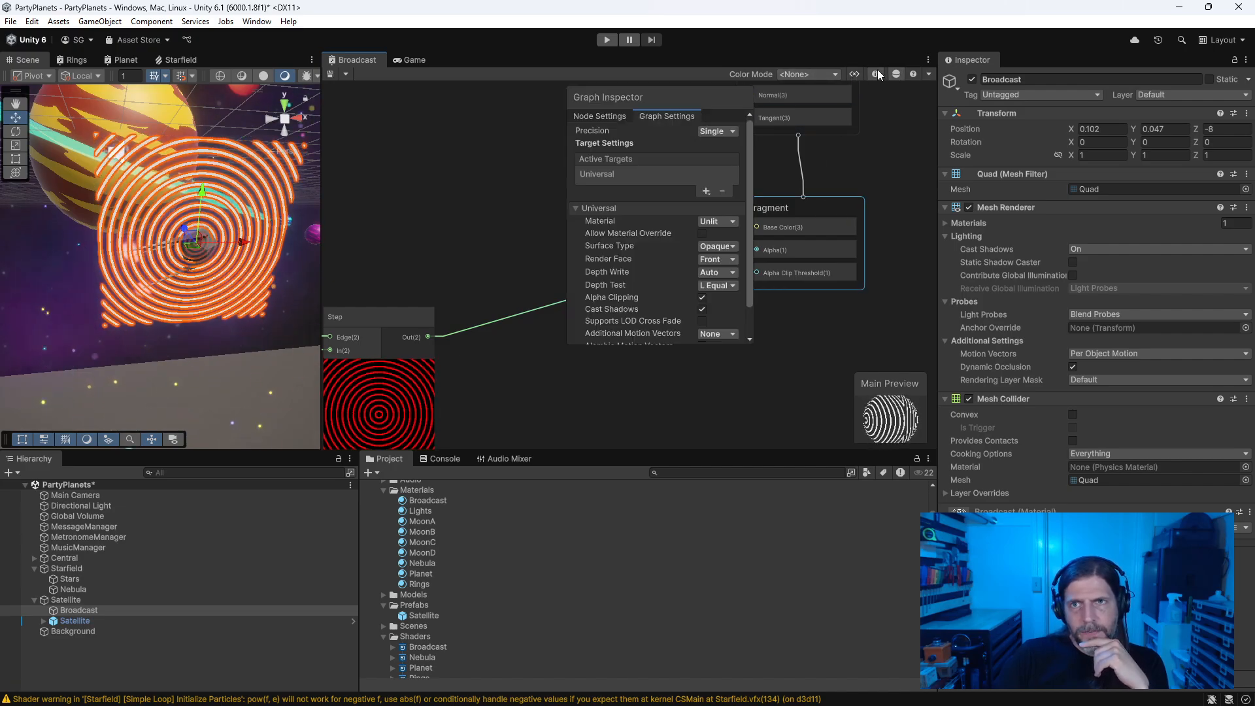
left_click(732, 246)
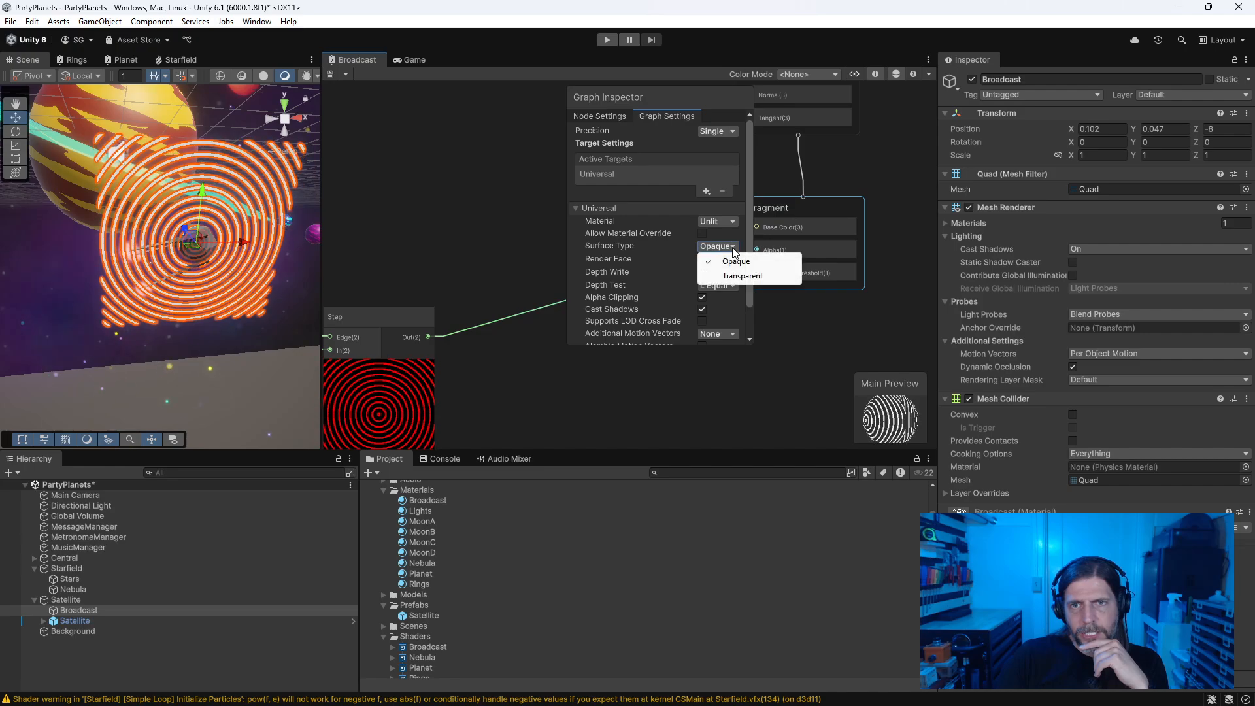
left_click(734, 278)
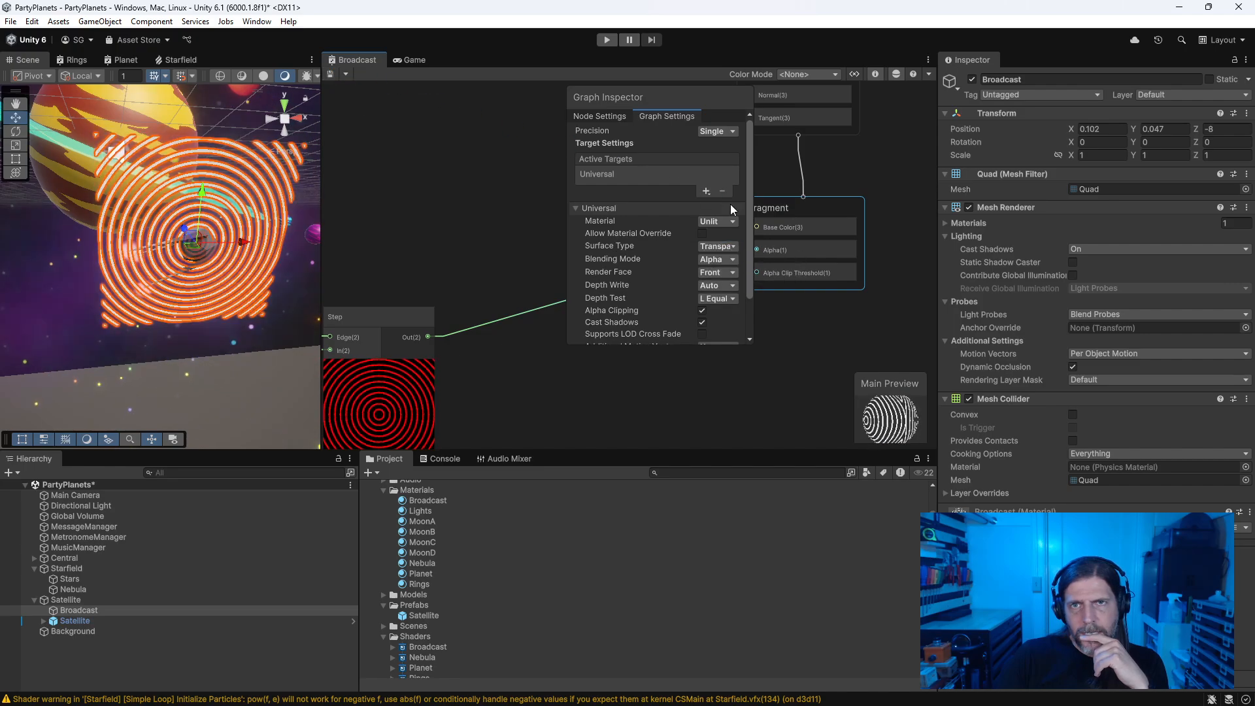
left_click(875, 73)
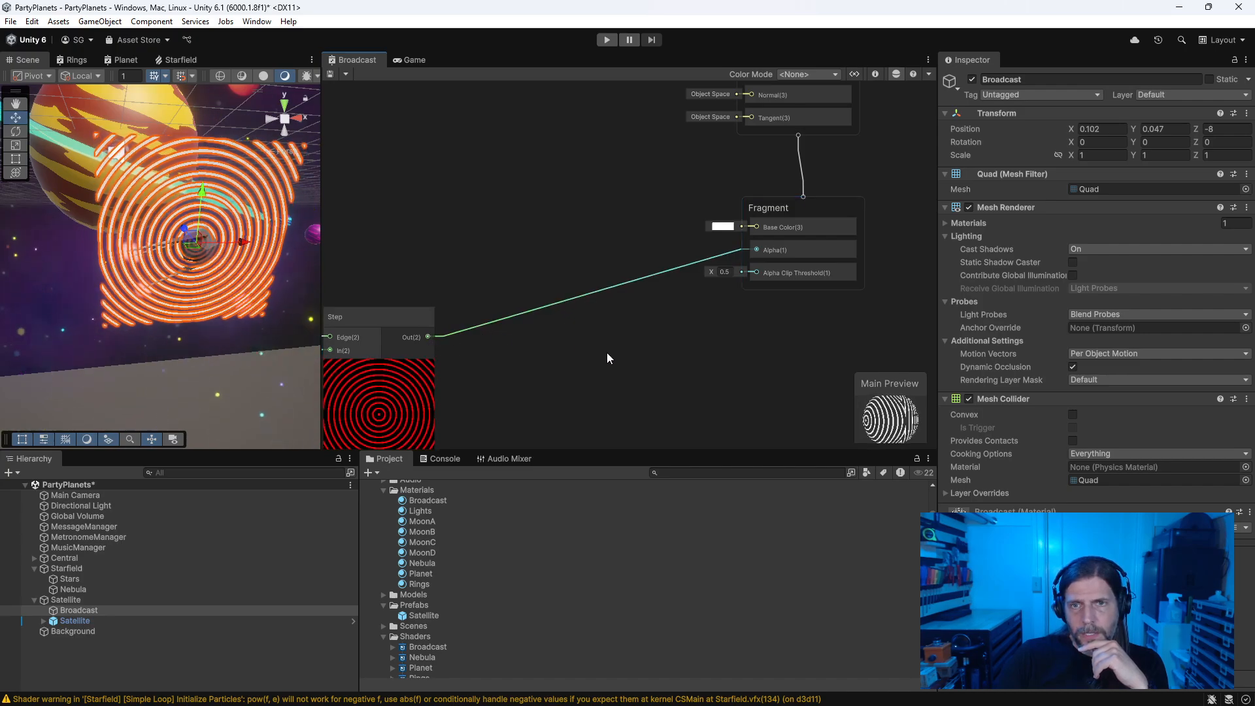
Step: Delete the Alpha Clip Threshold block from Fragment and turn off Cast Shadows in the enlarged Graph Inspector's settings
left_click(804, 273)
key("Delete")
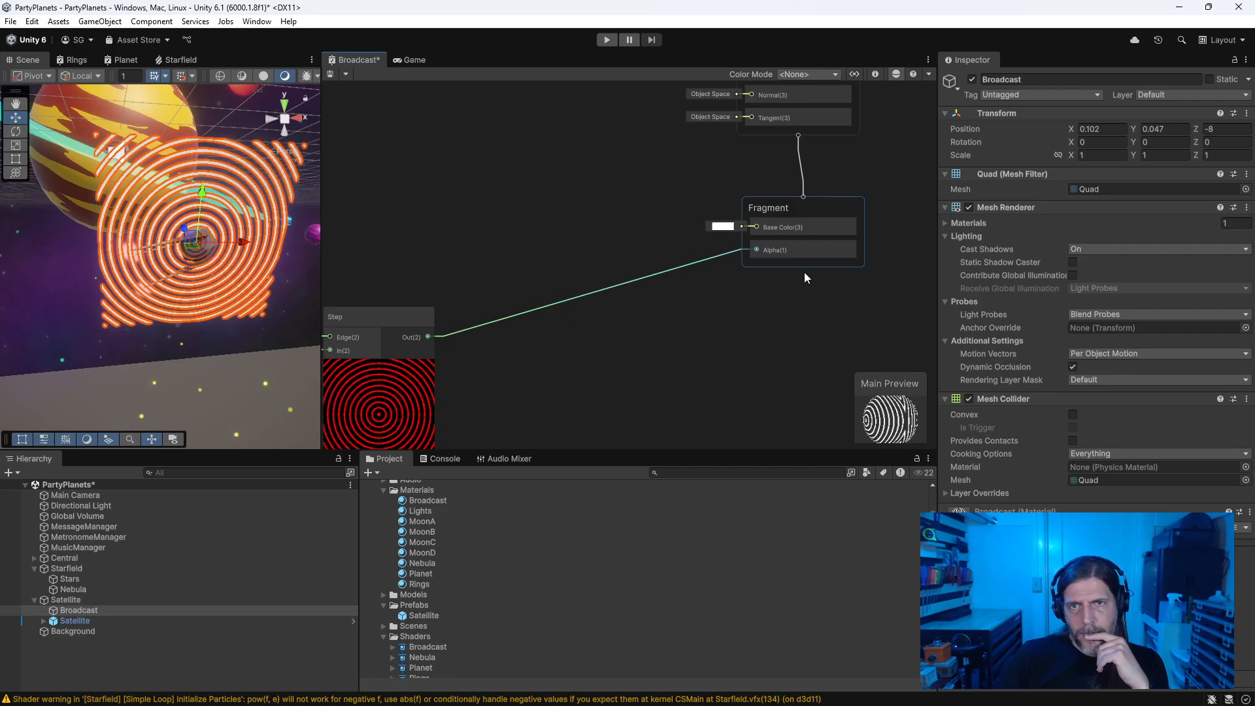
left_click(875, 73)
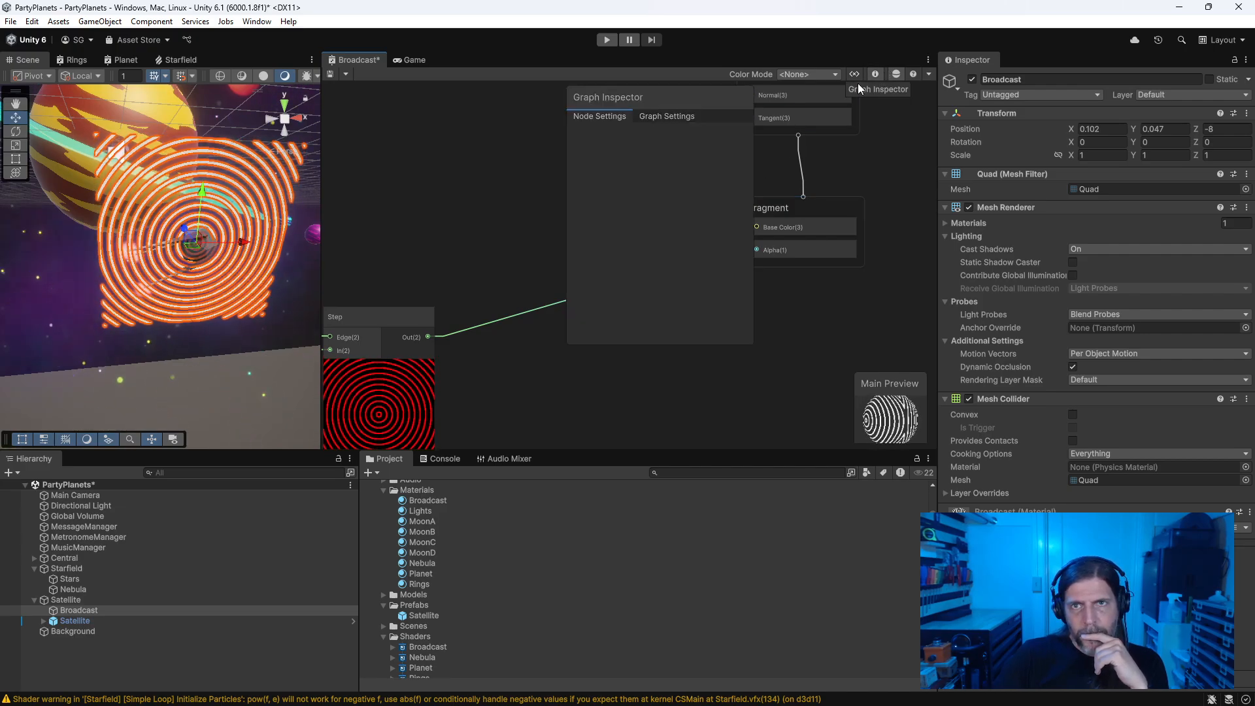
left_click(666, 116)
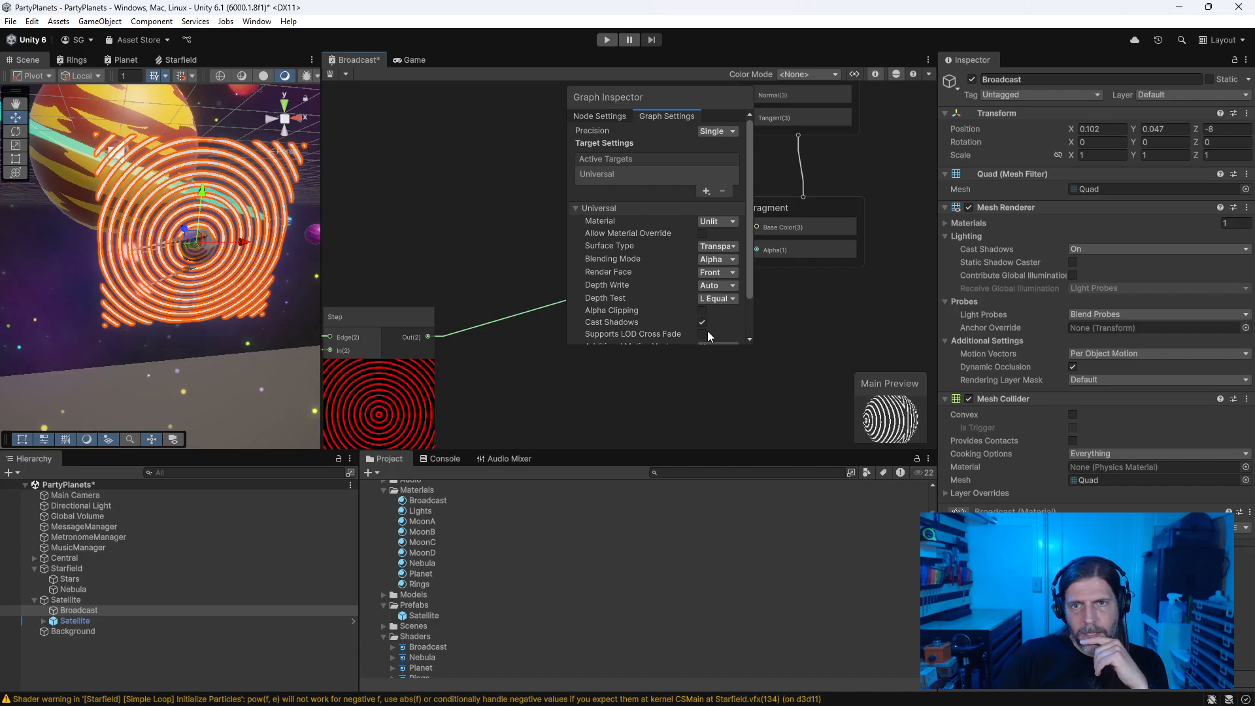
left_click_drag(697, 343, 697, 444)
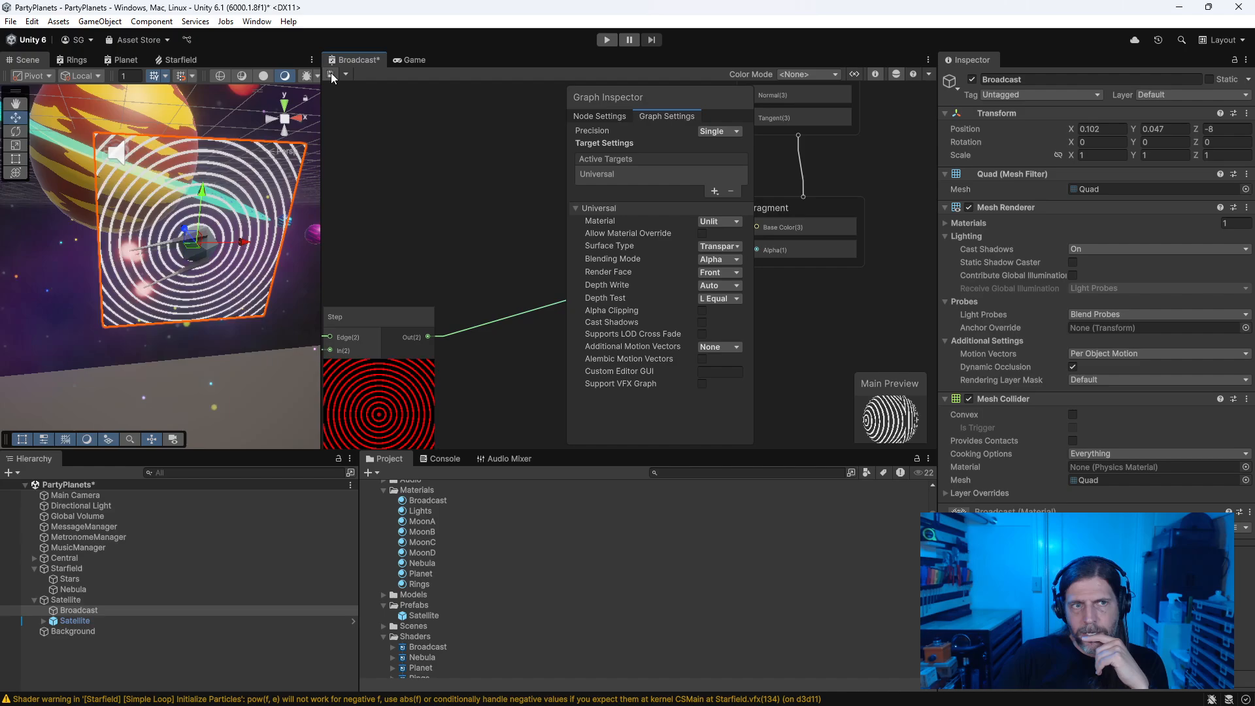
Step: Move the Graph Inspector aside and add a Multiply node in front of the Fragment block
left_click_drag(641, 119, 401, 119)
right_click(561, 239)
left_click(578, 245)
type("mult")
key("Return")
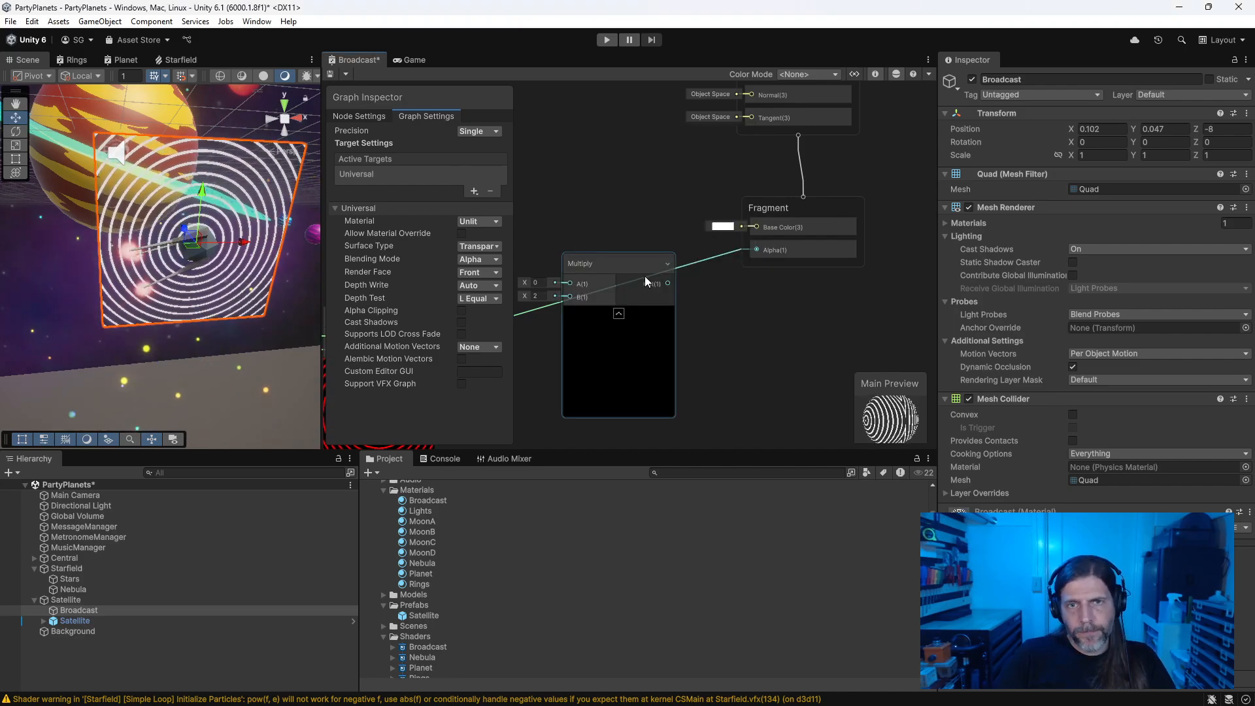
middle_click_drag(652, 190, 727, 227)
left_click_drag(676, 291, 629, 191)
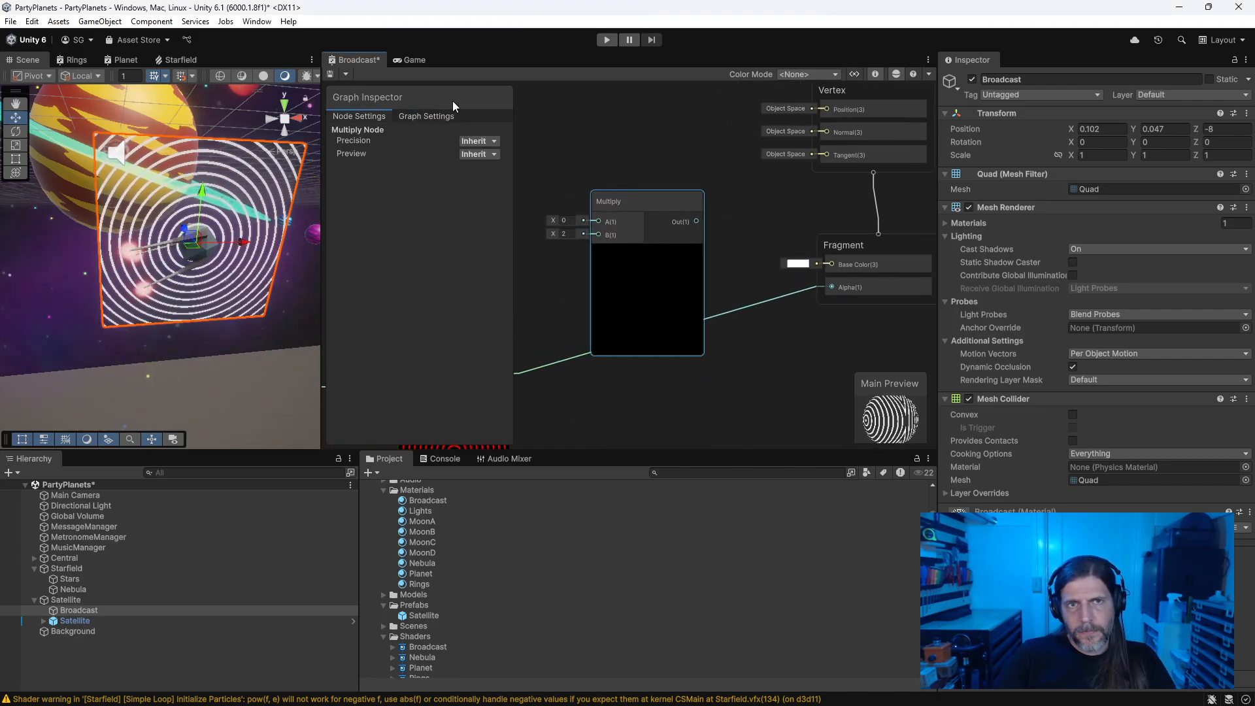
Step: Hide the Graph Inspector and route the Step output through Multiply input B into the Fragment block's Alpha
left_click(875, 74)
left_click_drag(505, 374, 597, 235)
left_click_drag(696, 221, 830, 287)
Step: Add an Ellipse node and connect its output to input A of the Multiply node
right_click(377, 152)
left_click(397, 165)
type("circ")
key("Return")
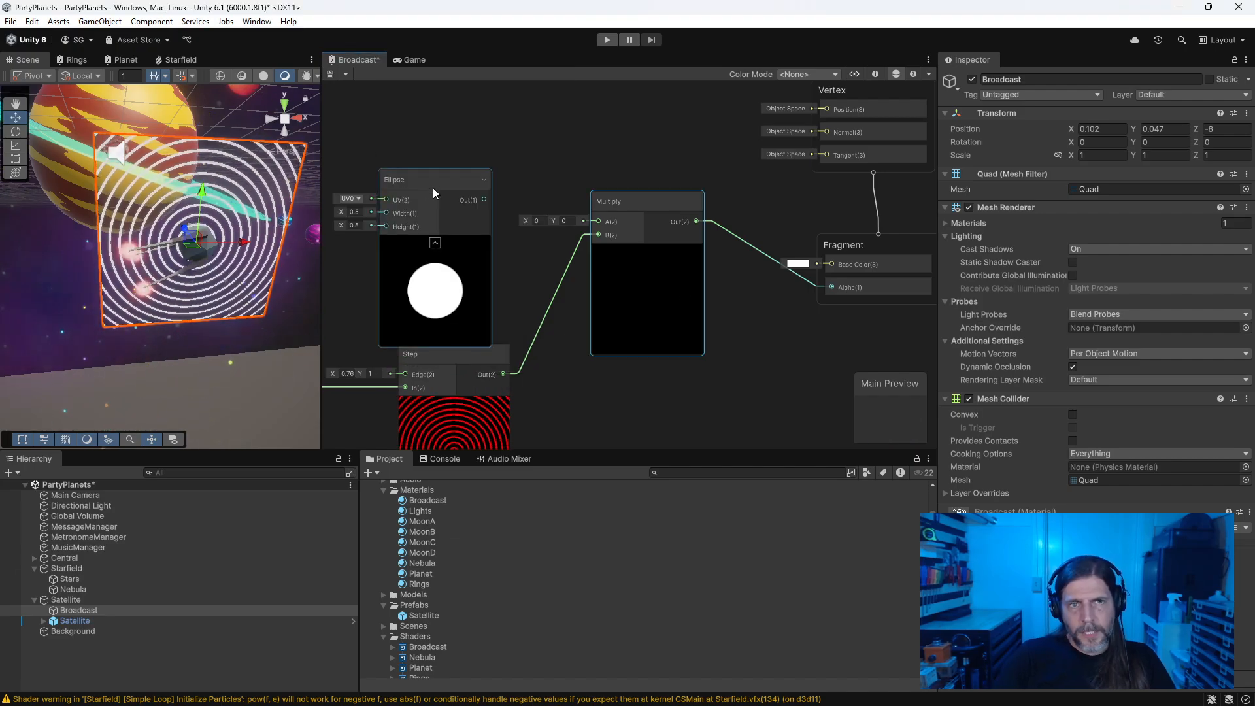
left_click_drag(487, 199, 598, 221)
Step: Set the Ellipse node's Width and Height to 1 and shift the node closer to Multiply
left_click(353, 212)
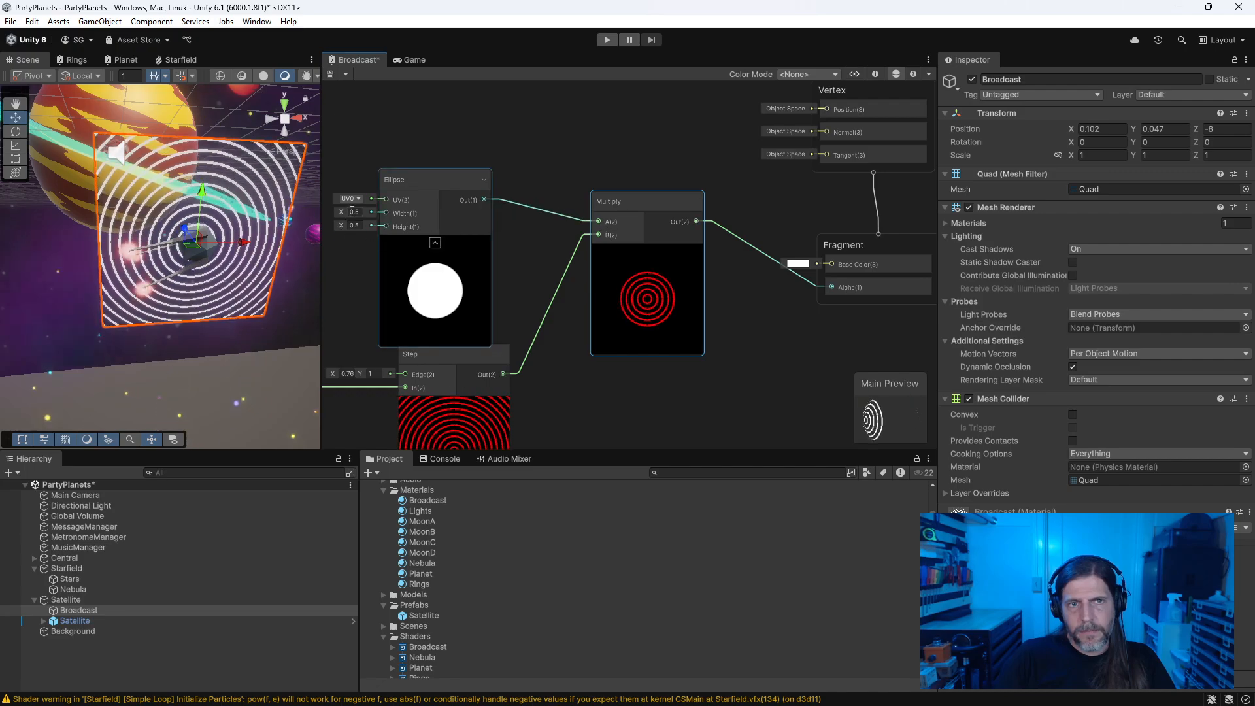
type("1")
key("Tab")
type("1")
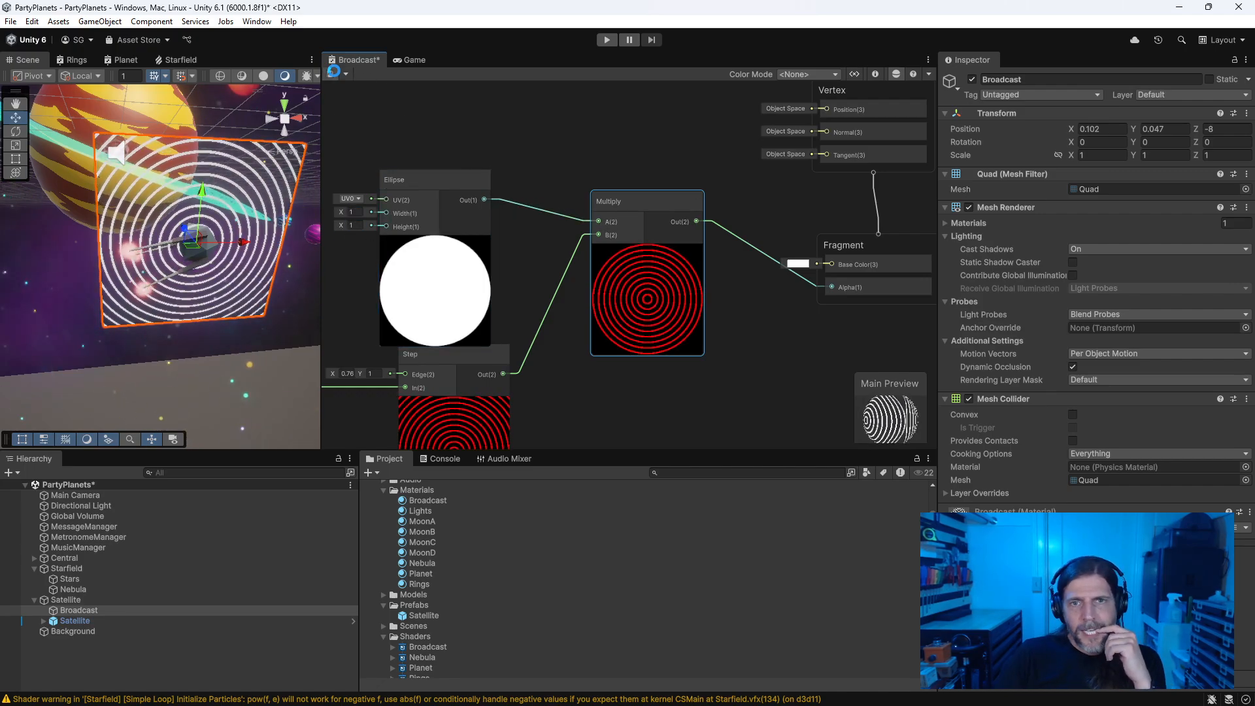
left_click_drag(446, 178, 488, 179)
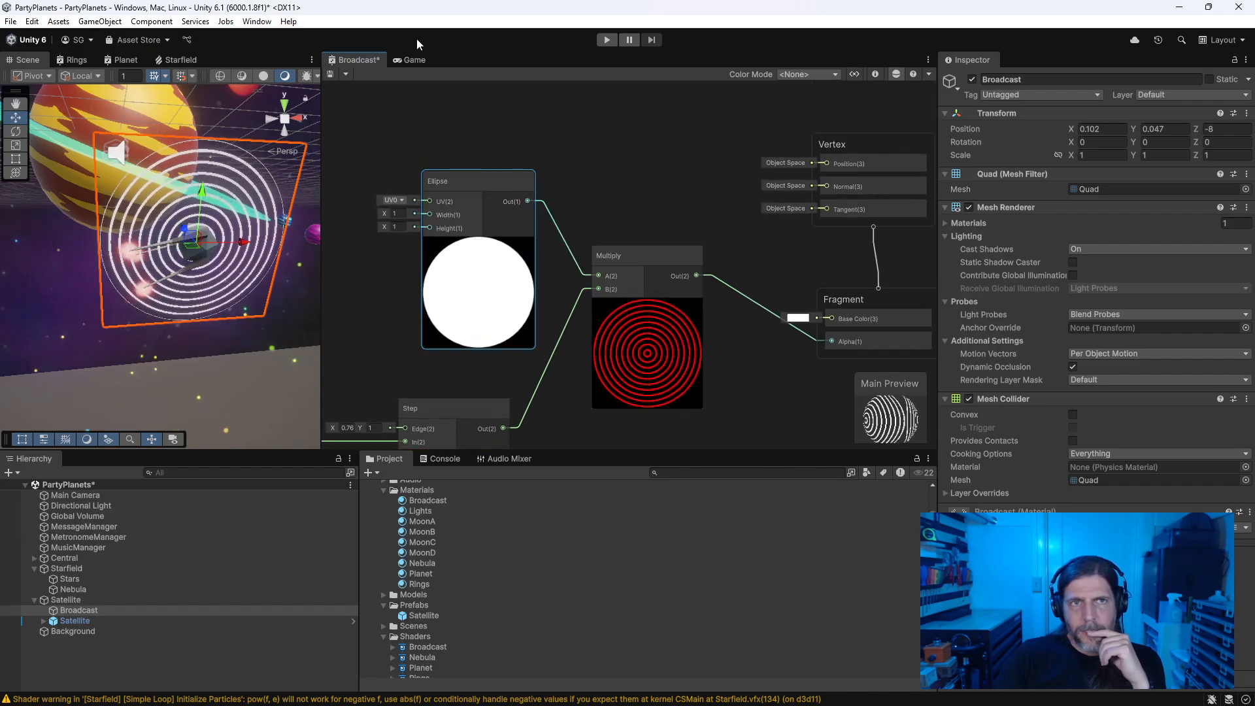
Step: Set the Step node's Edge X value to 0.75
middle_click_drag(580, 234, 770, 128)
mouse_move(477, 253)
middle_mouse_down()
mouse_move(749, 93)
mouse_move(744, 136)
mouse_move(805, 120)
middle_mouse_up()
middle_click_drag(497, 193, 317, 300)
middle_click_drag(542, 264, 453, 195)
left_click(600, 223)
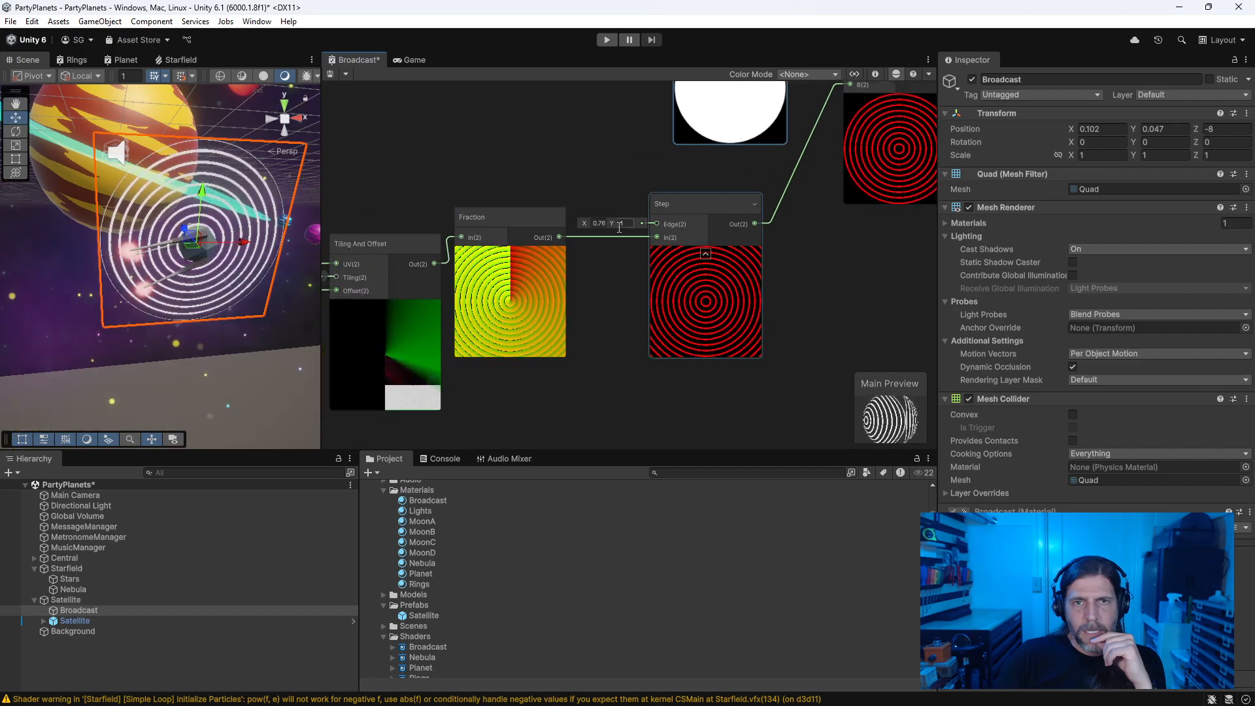
key("BackSpace")
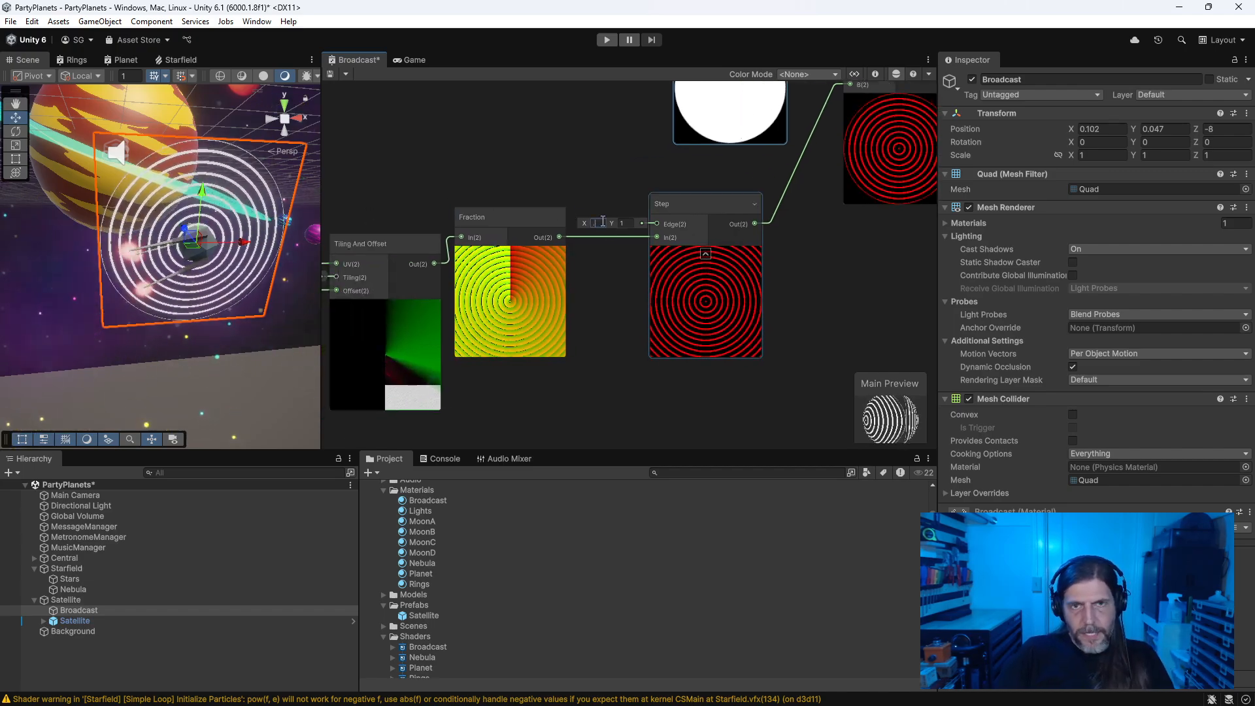
type("0.75")
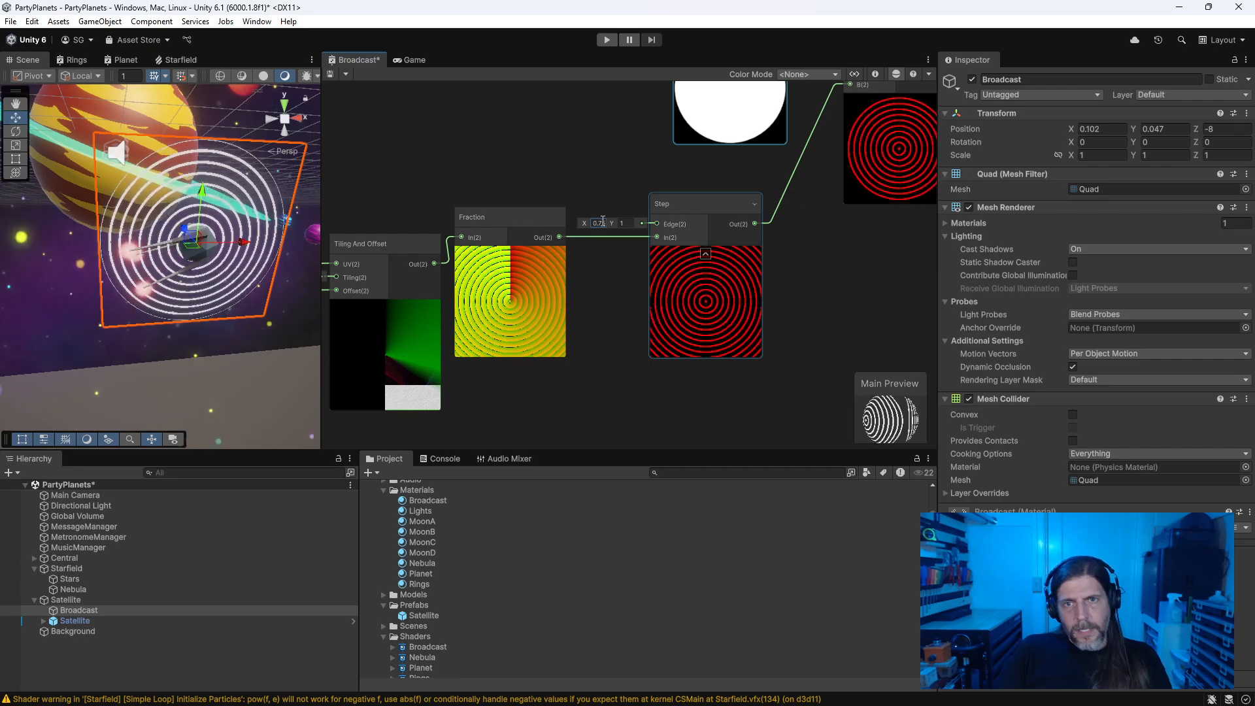
Step: Set the Polar Coordinates node's Radial Scale to 4, save the graph and check the rings in the Game view
middle_click_drag(600, 237, 774, 119)
middle_click_drag(480, 174, 606, 155)
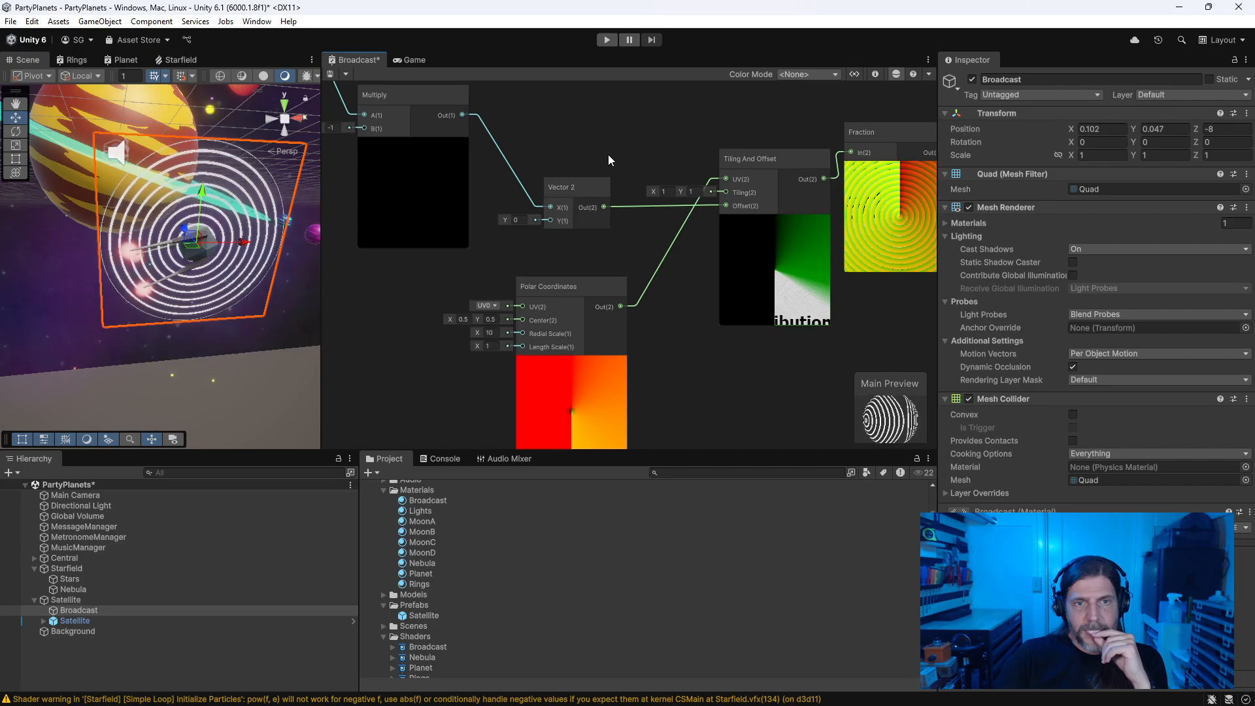
left_click(491, 332)
type("6")
left_click_drag(495, 333, 469, 331)
type("4")
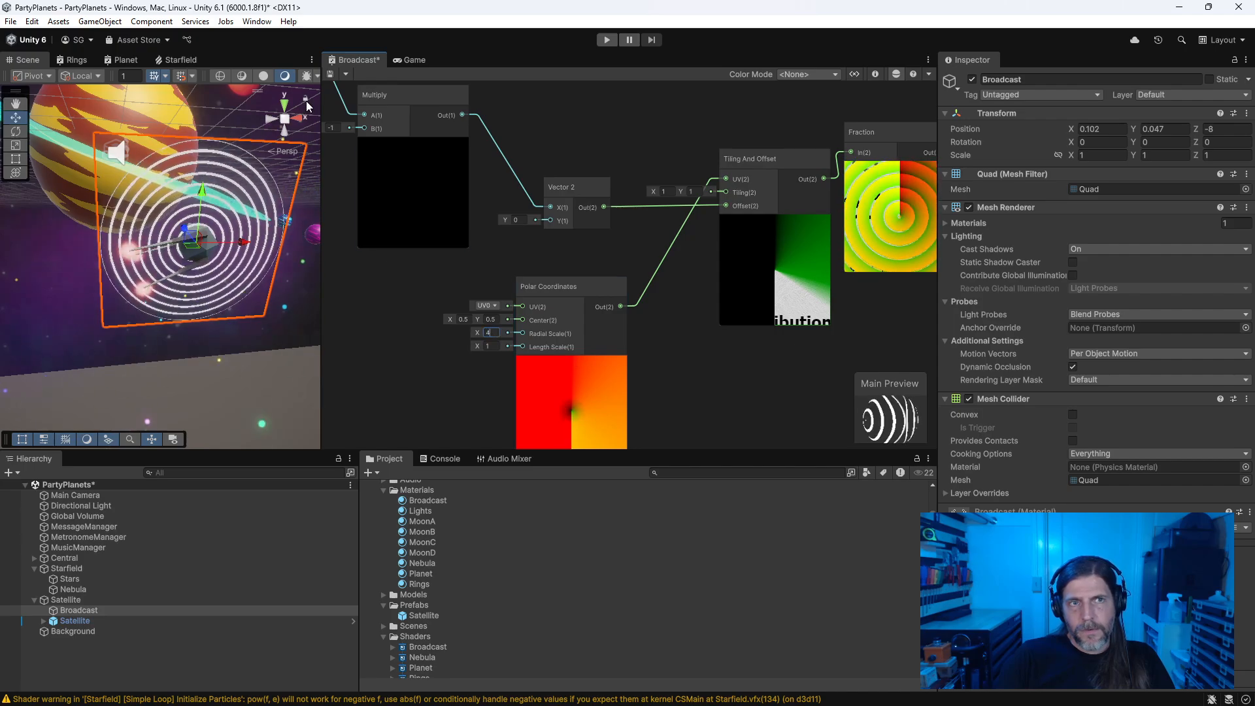
left_click(330, 75)
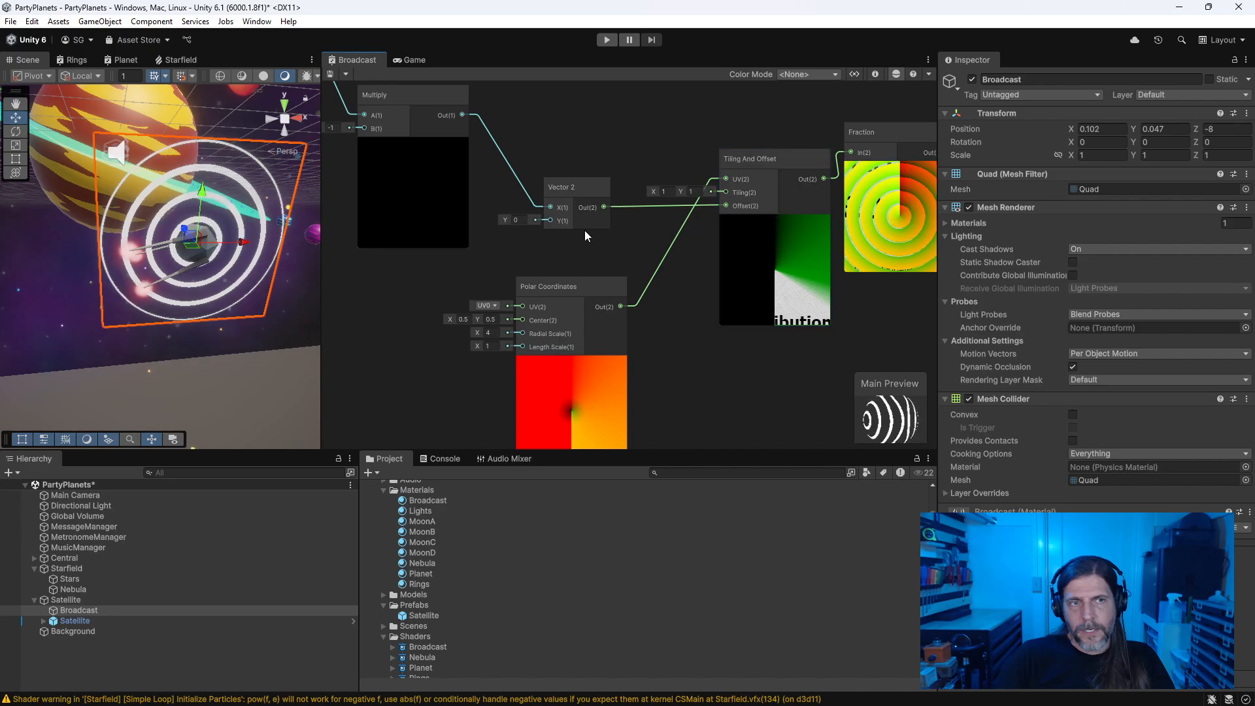
left_click(415, 60)
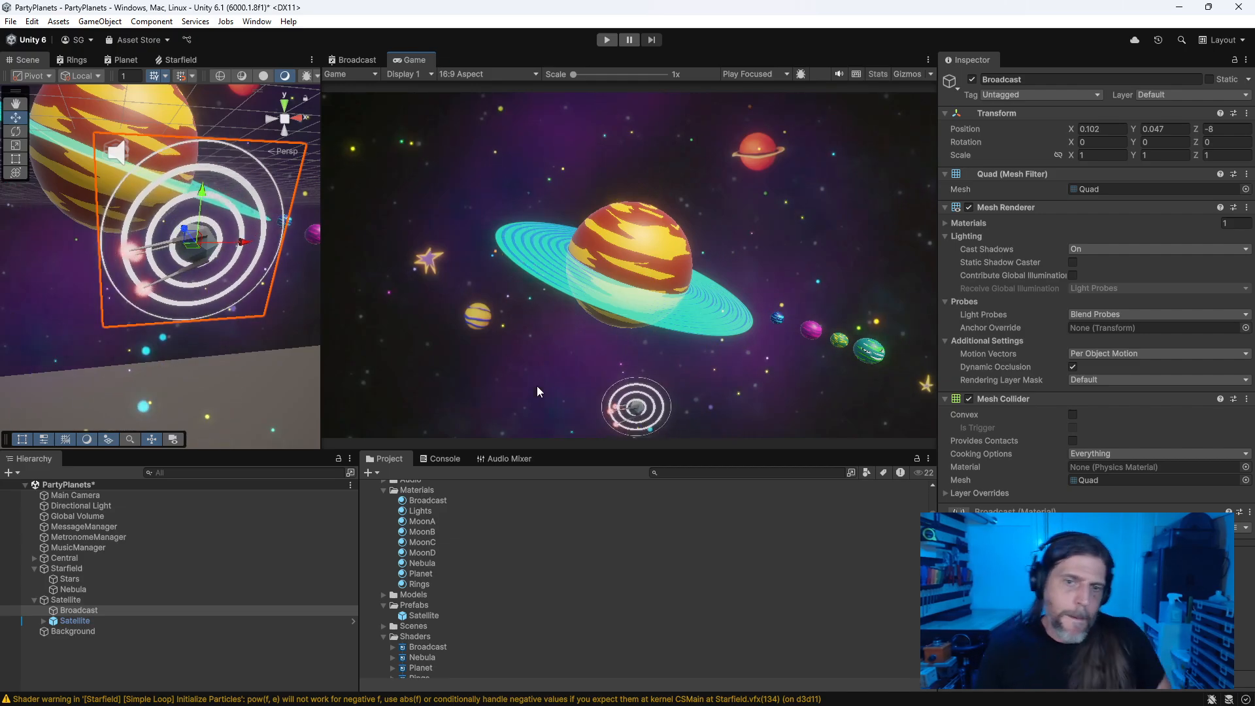
Step: Replace the Ellipse node in the Broadcast graph with a Smoothstep node whose output feeds Multiply input A
left_click(364, 61)
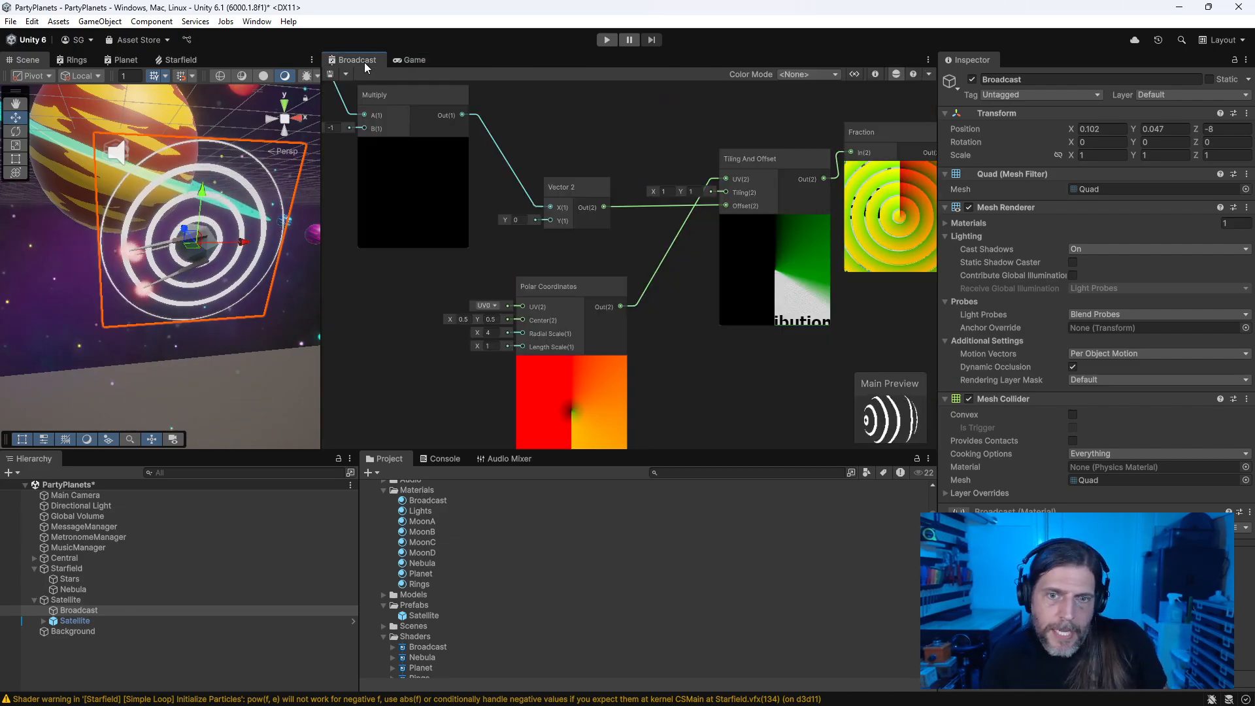
middle_click_drag(735, 352, 440, 389)
middle_click_drag(813, 349, 692, 503)
middle_click_drag(598, 210, 617, 388)
left_click_drag(724, 256, 482, 136)
right_click(623, 273)
left_click(637, 285)
type("smo")
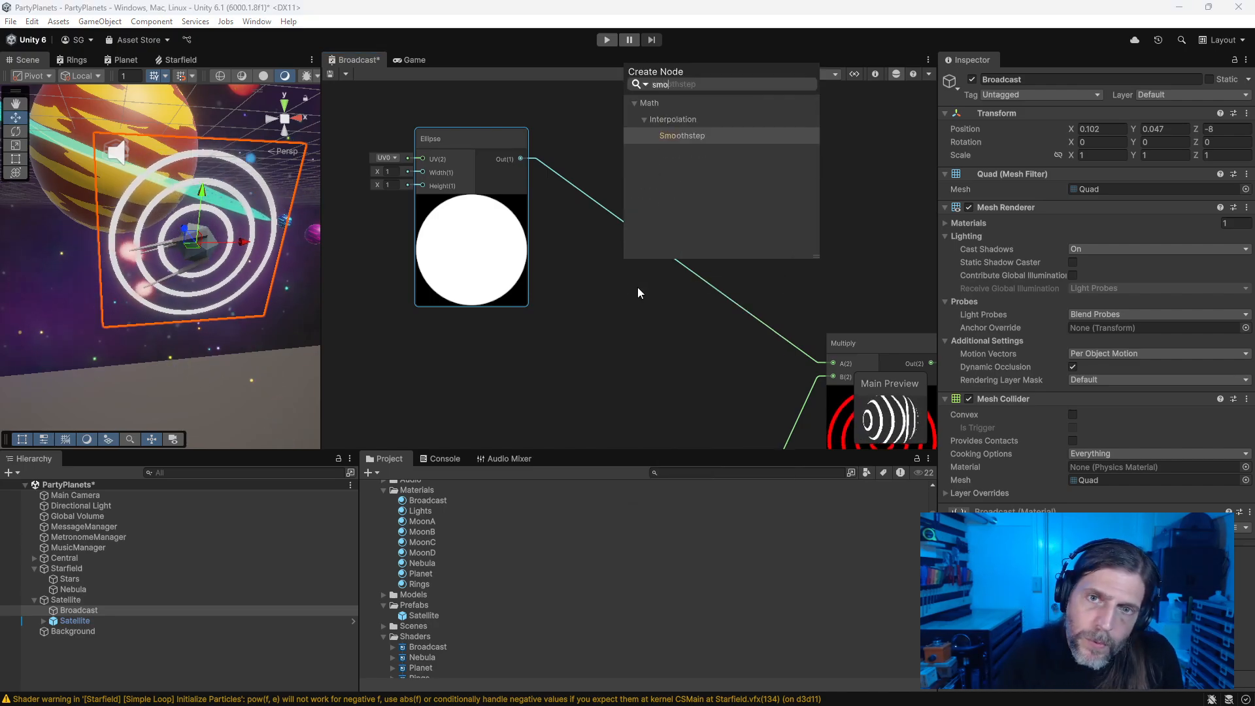
key("Return")
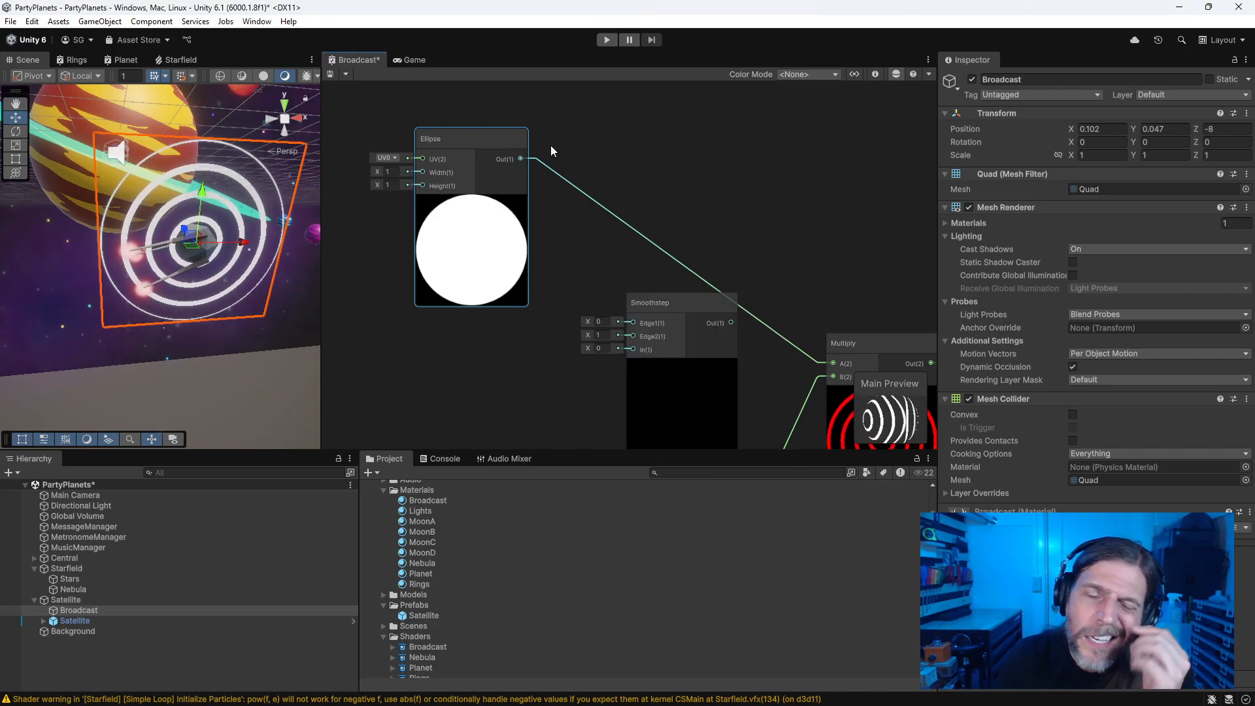
left_click_drag(519, 151, 514, 183)
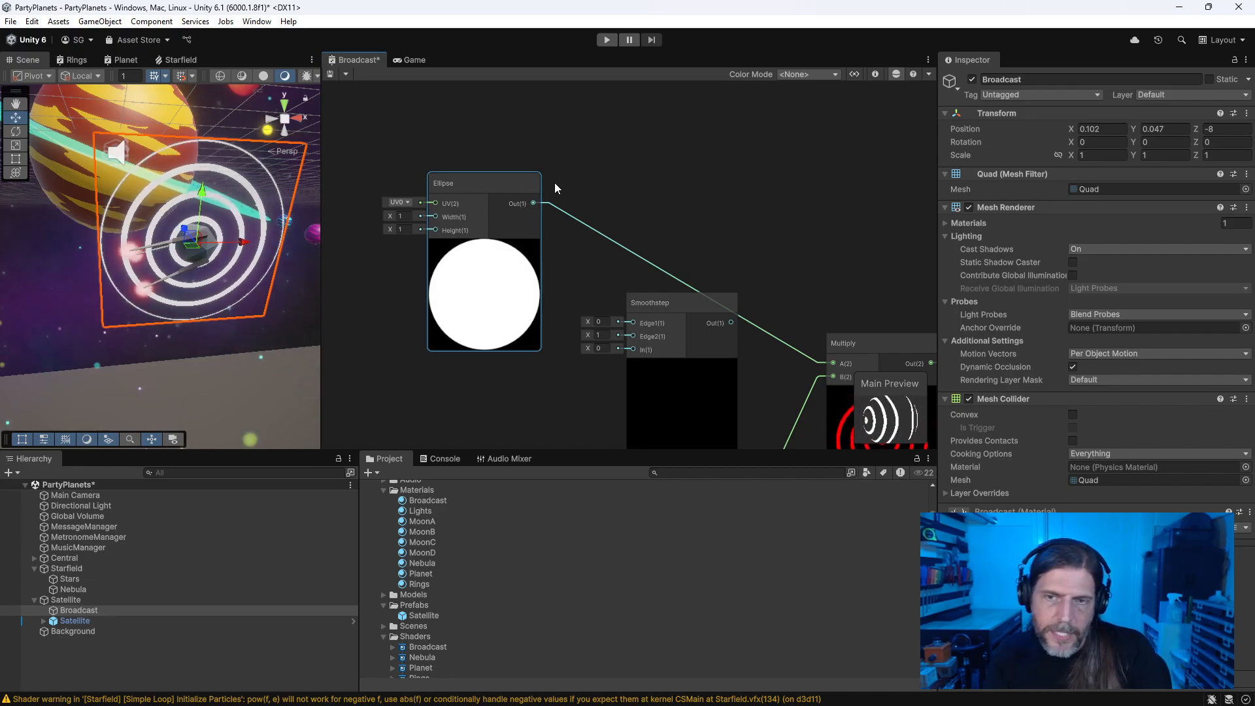
key("Delete")
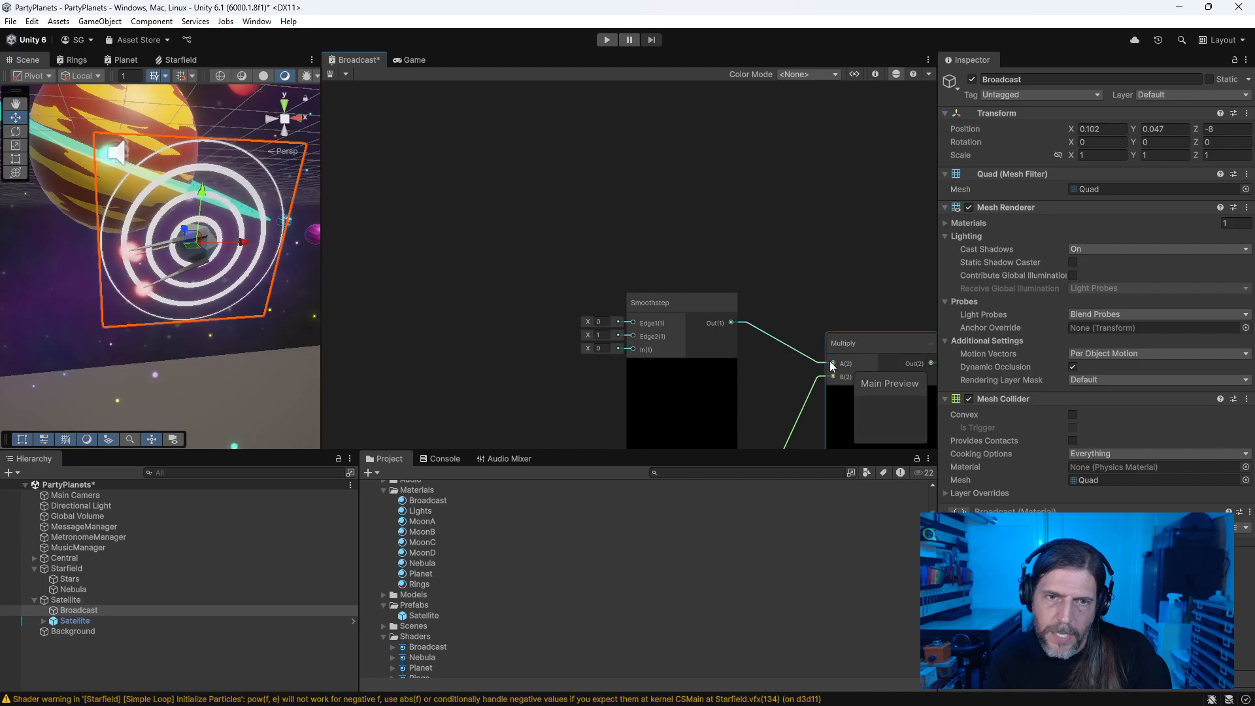
Step: Add a second Polar Coordinates node ahead of the Smoothstep node
right_click(371, 165)
left_click(413, 176)
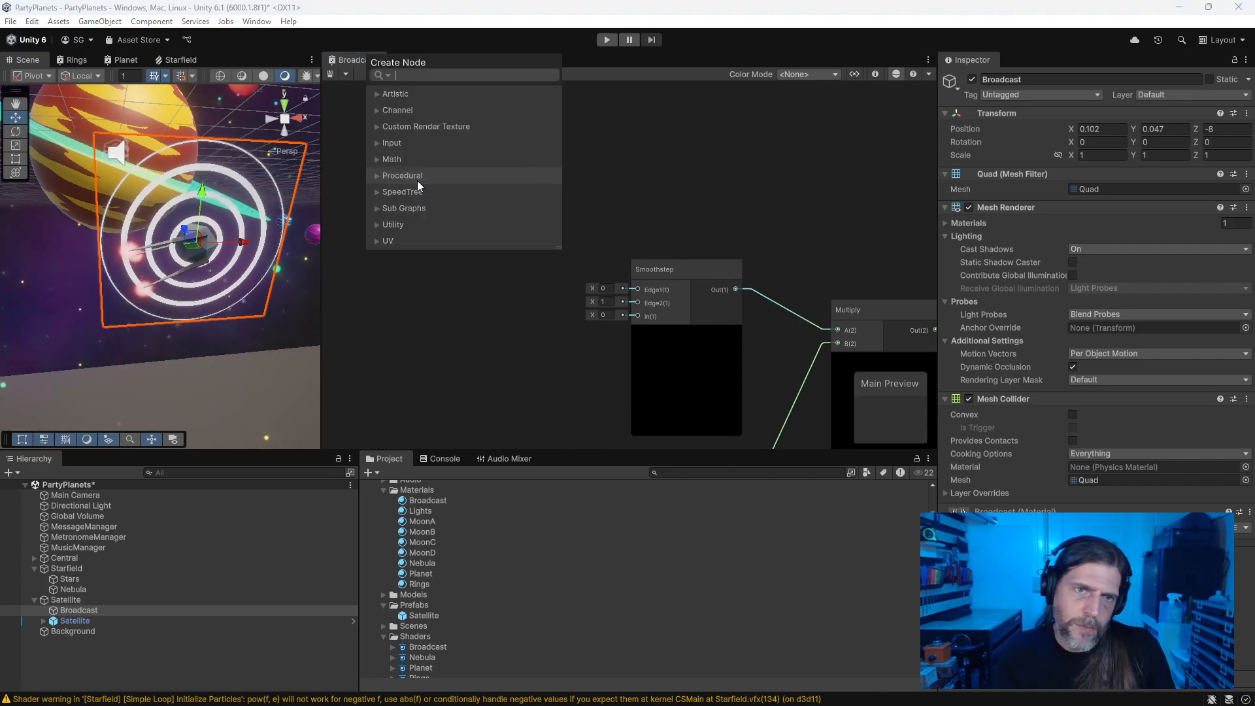
type("pola")
key("Return")
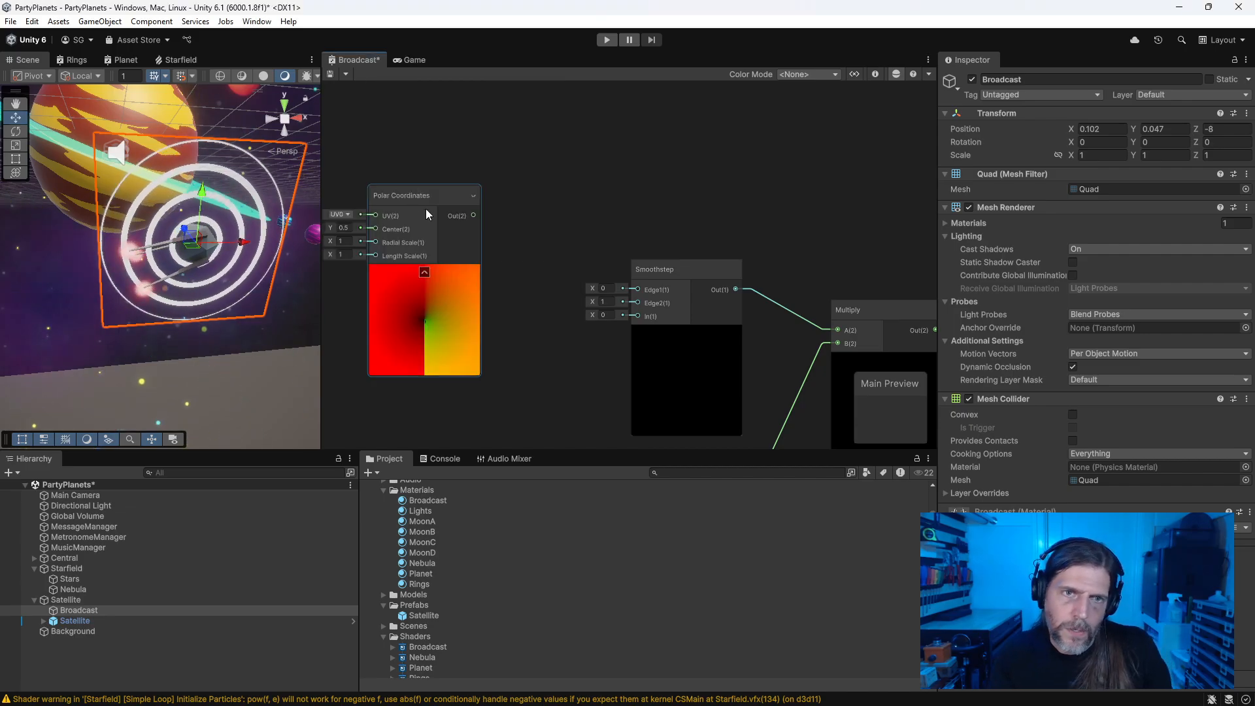
Step: Add a Split node, feed it from the new Polar Coordinates node and connect its R output to Smoothstep In
right_click(449, 171)
left_click(473, 182)
type("split")
key("Return")
left_click_drag(470, 203, 517, 248)
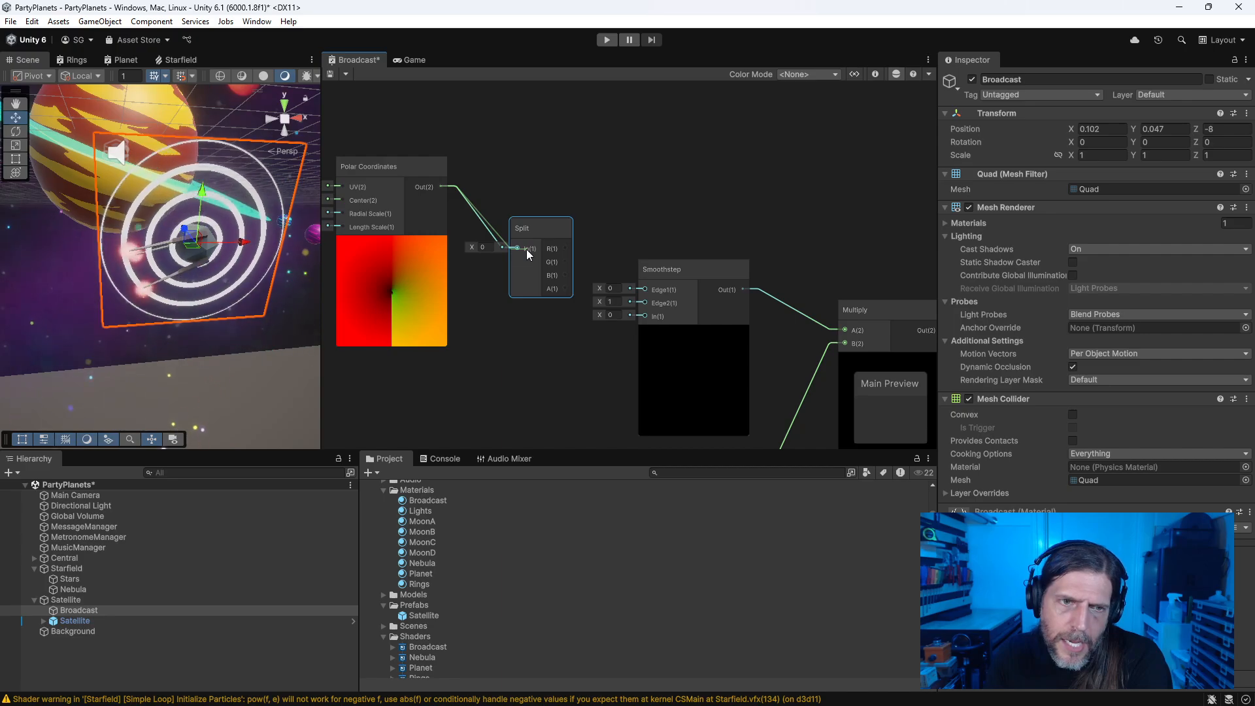
left_click_drag(565, 248, 621, 296)
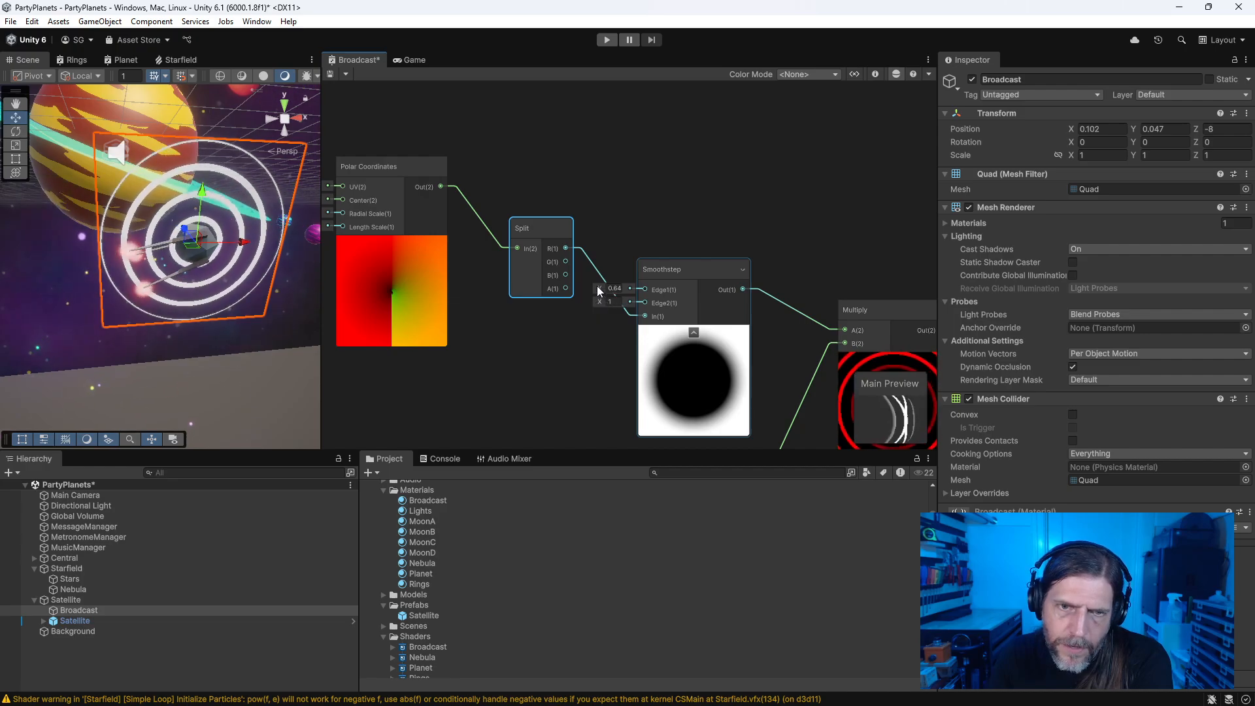
Step: Set the Smoothstep node's Edge1 to 1 and Edge2 to 0.5 to fade the outer rings
mouse_move(602, 306)
left_mouse_down()
mouse_move(588, 300)
mouse_move(601, 294)
left_mouse_up()
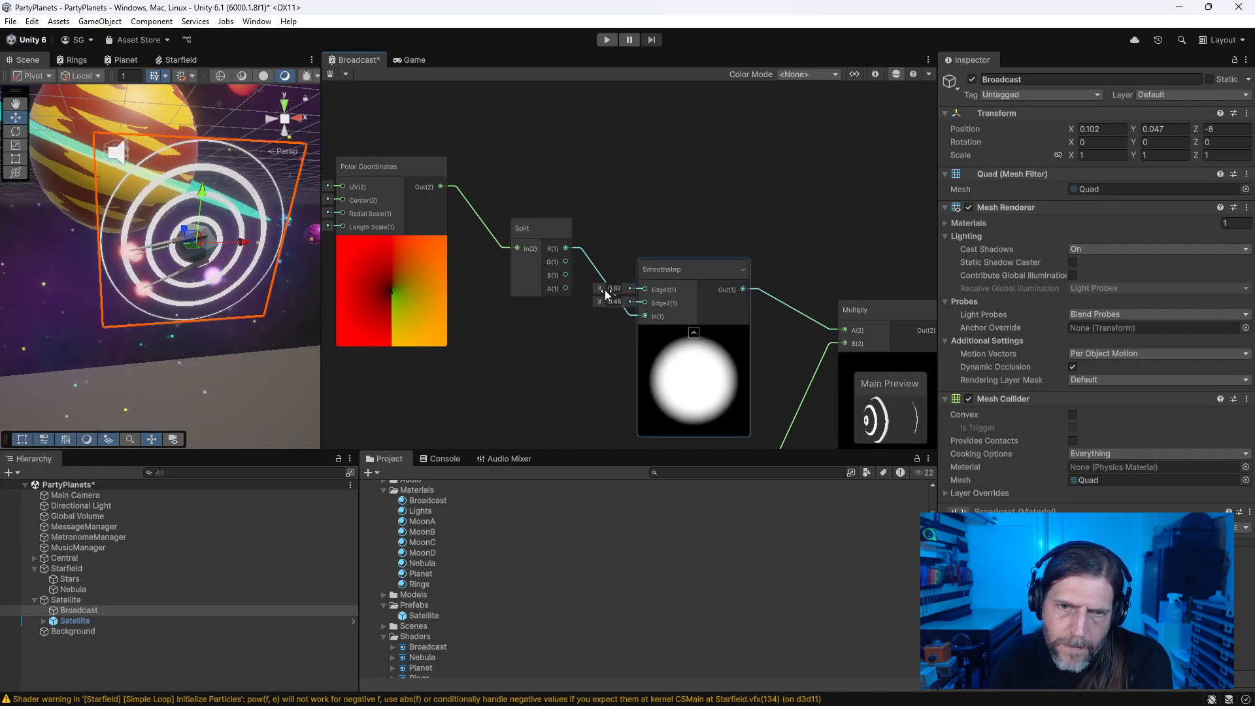
type("1")
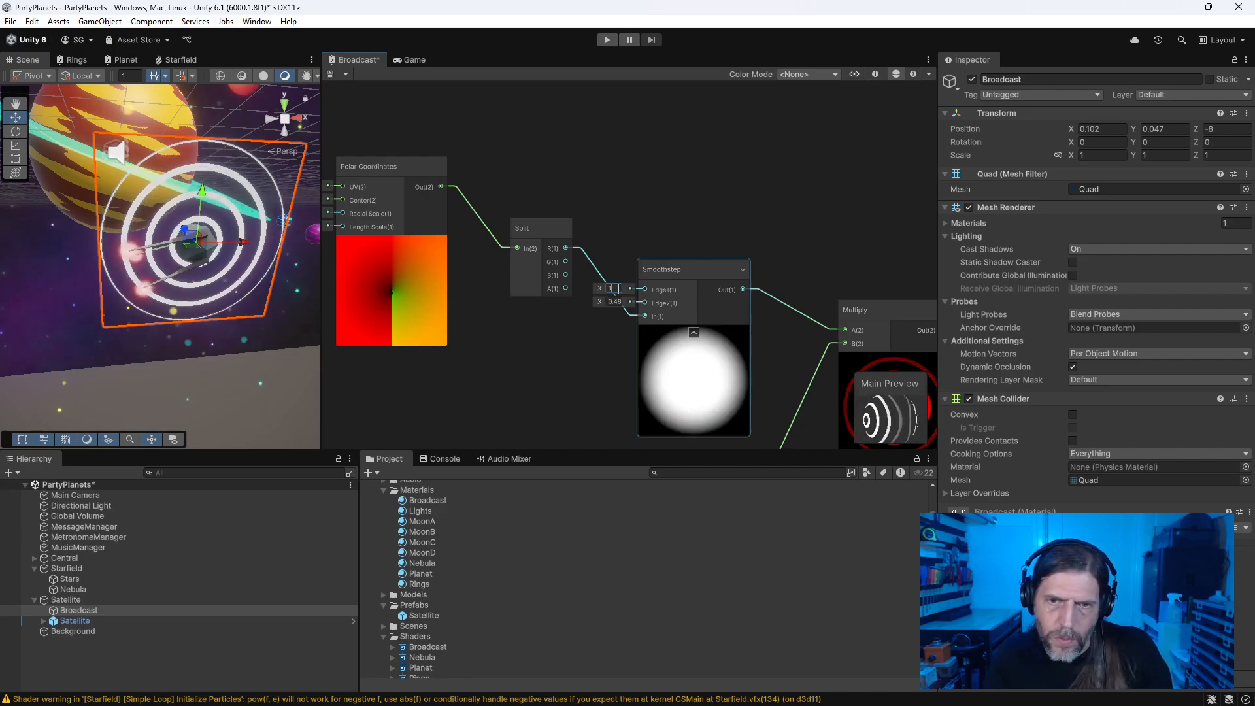
left_click_drag(597, 304, 608, 309)
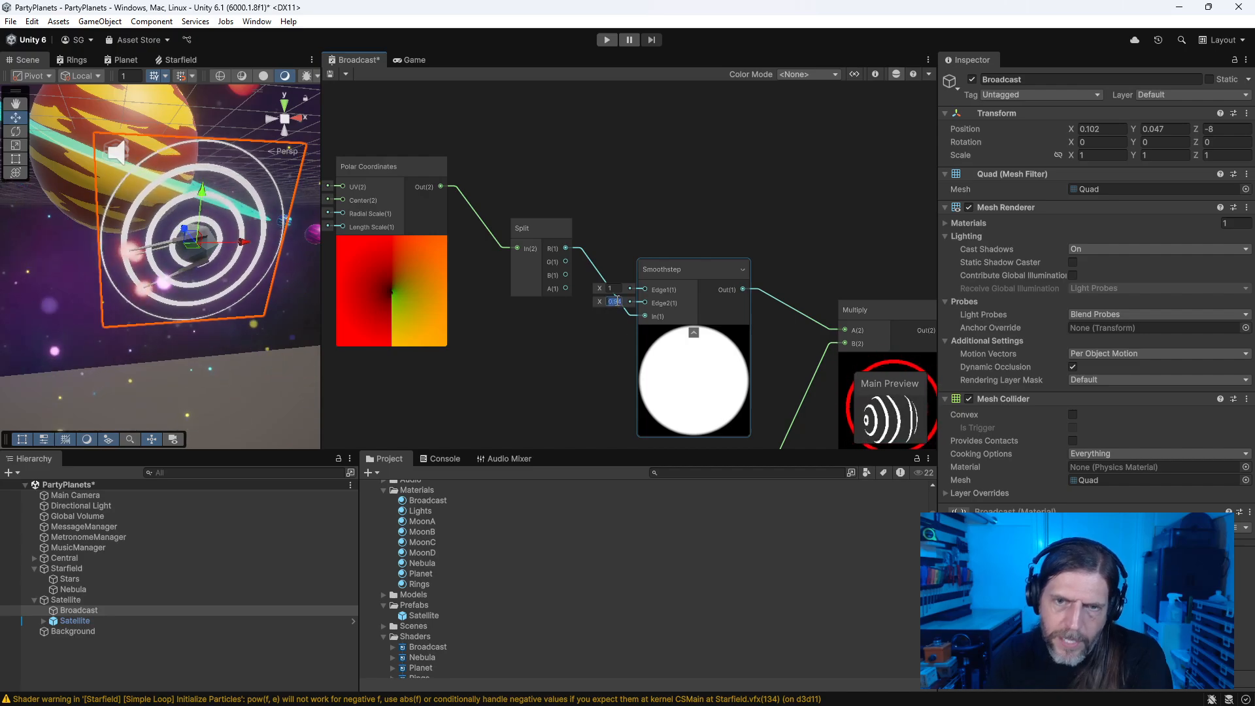
type(".8")
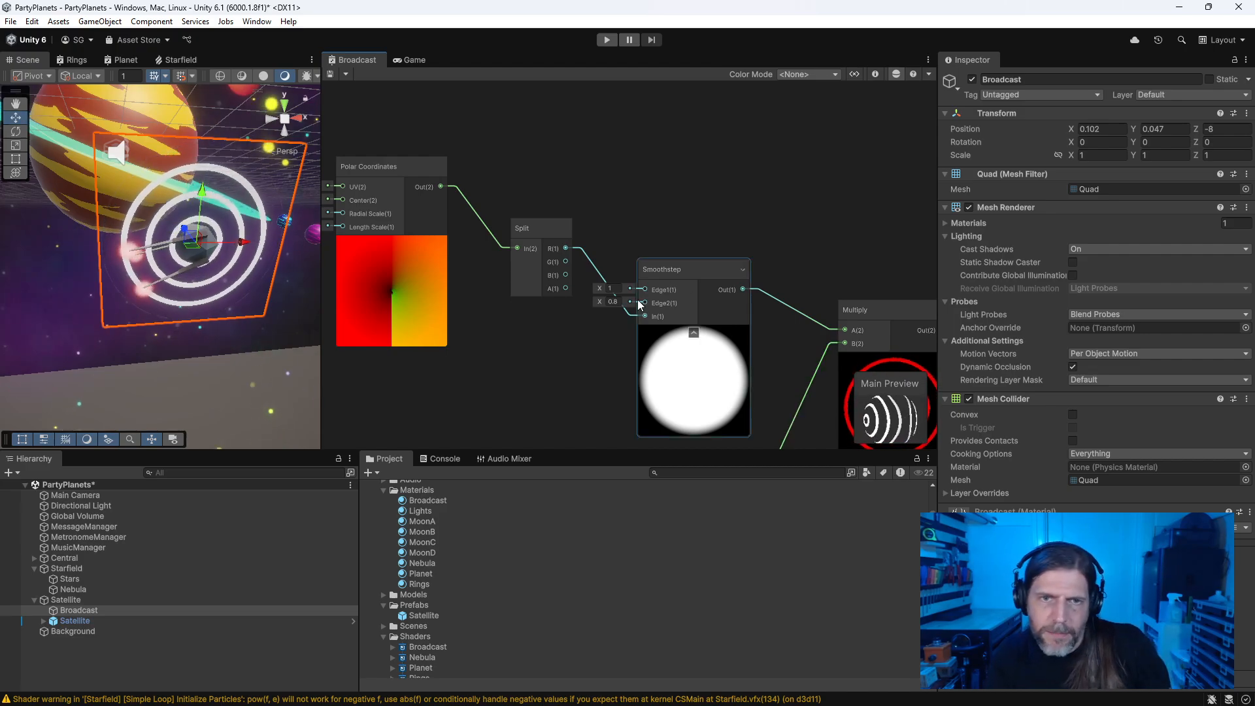
type(".5")
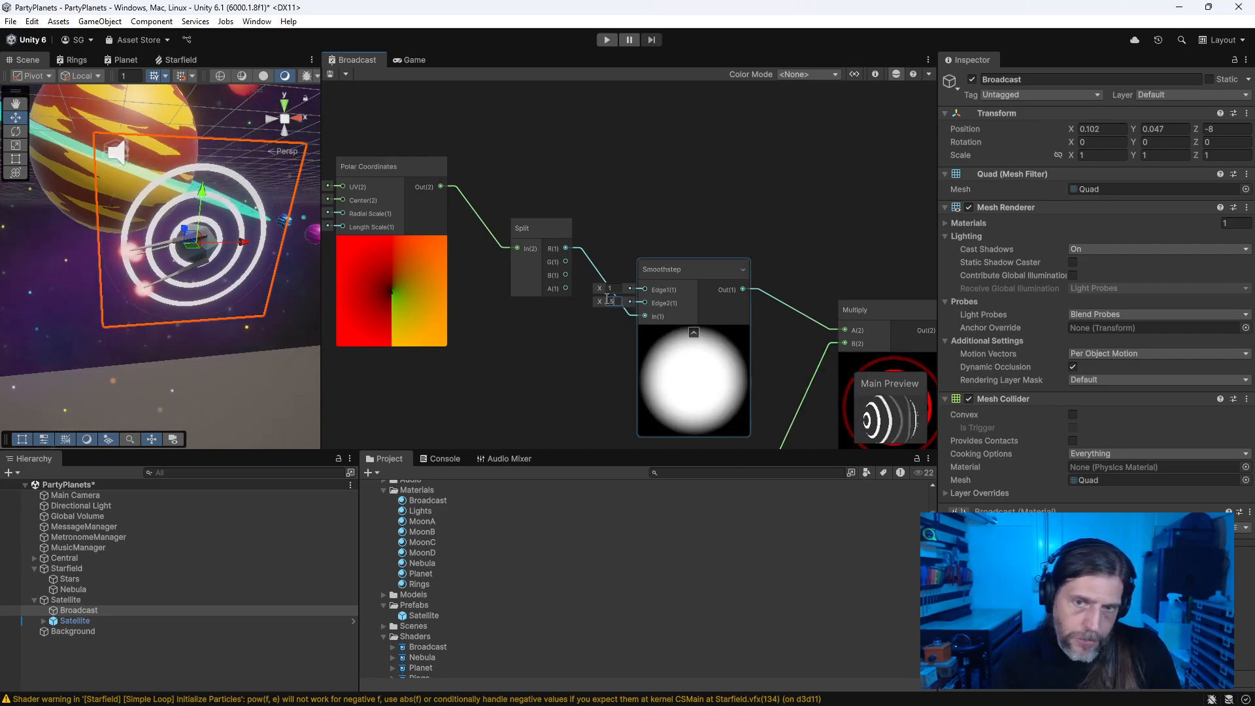
key("Return")
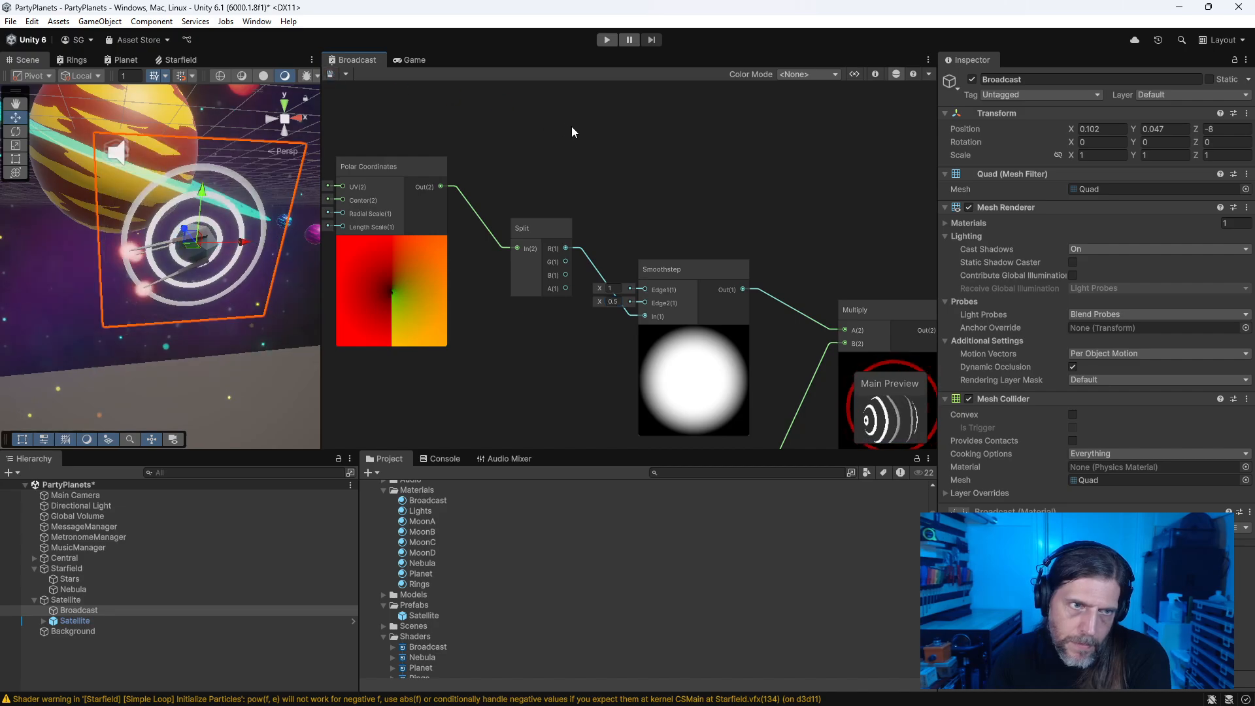
Step: Show the Game view and scale the Broadcast quad to 1.25 on all three axes
left_click(427, 59)
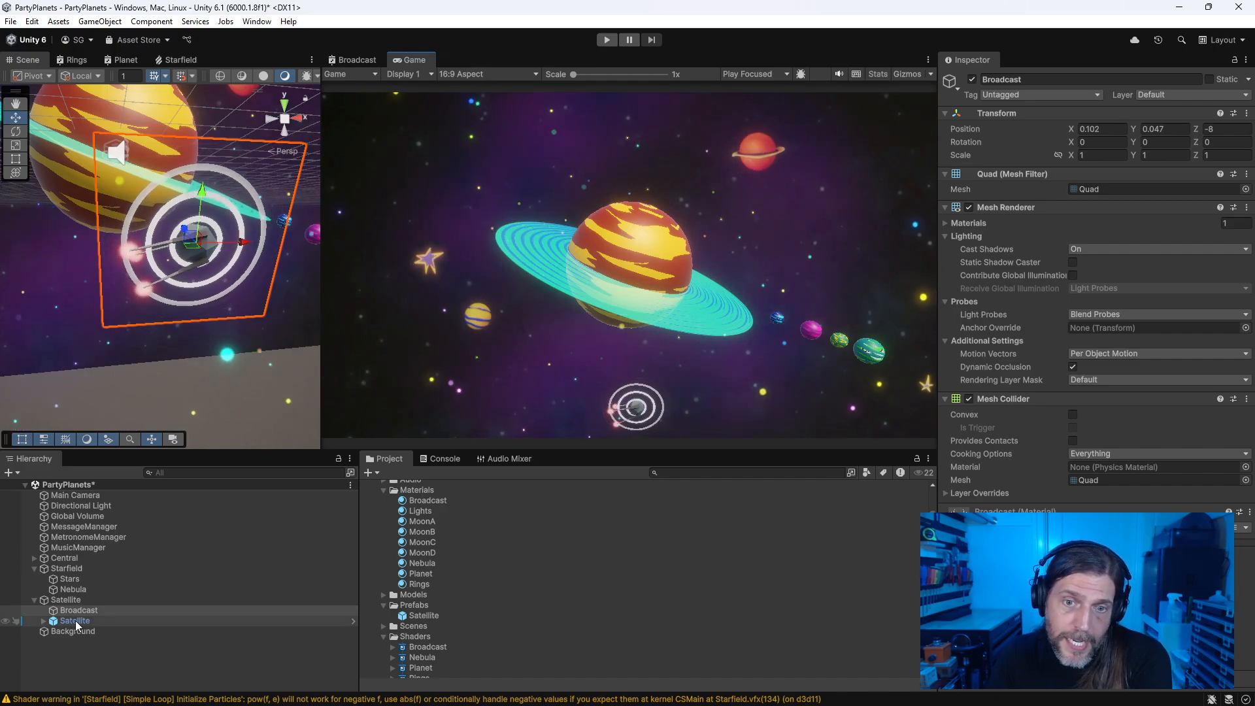
left_click(1104, 129)
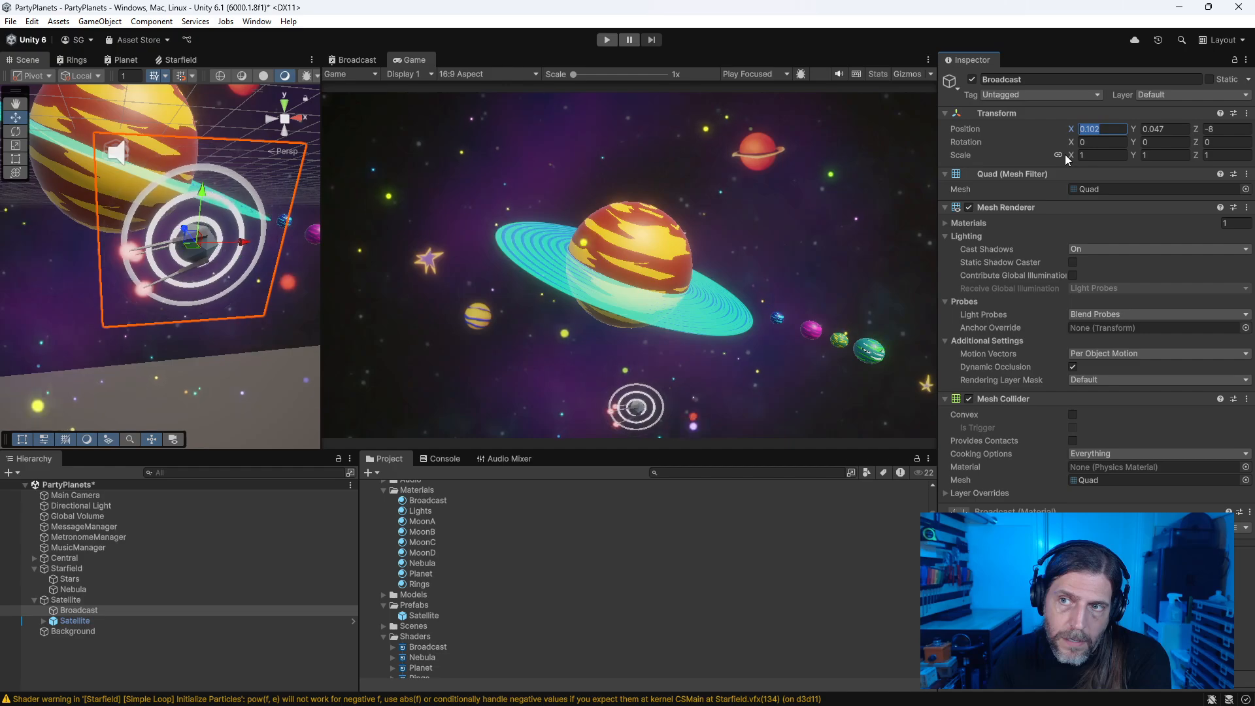
left_click_drag(1069, 155, 1081, 161)
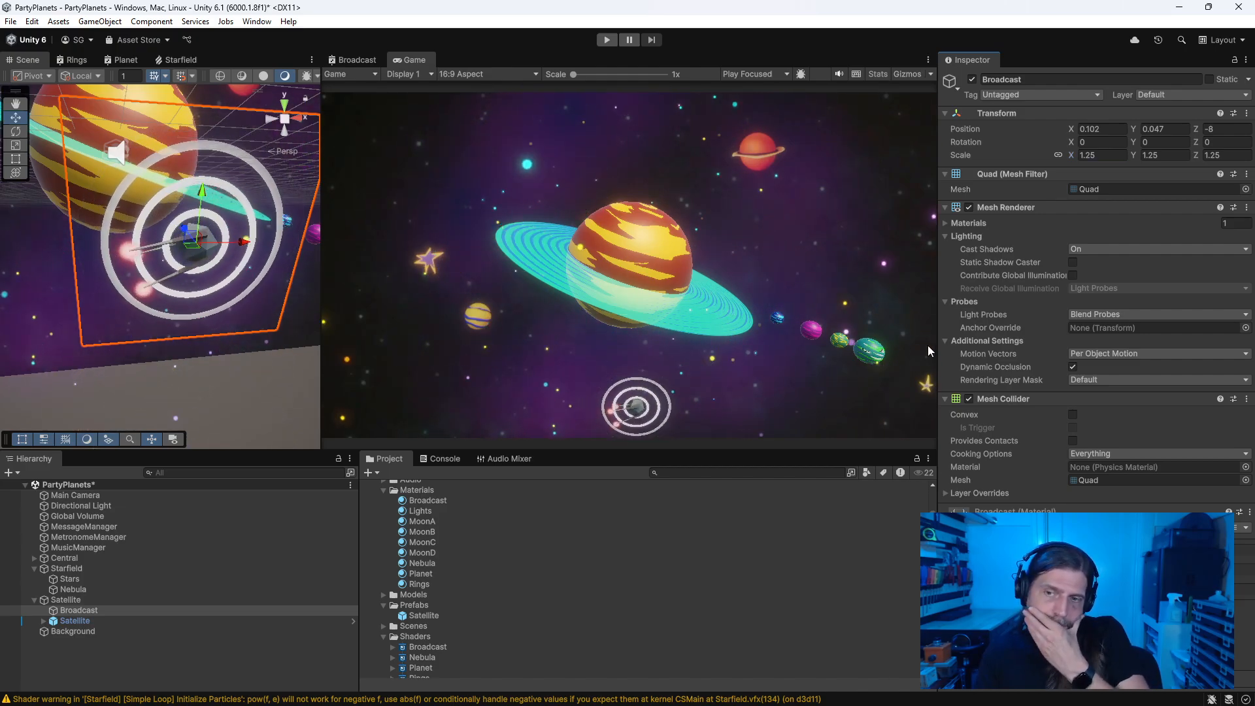
Step: Collapse the Broadcast quad's Transform, Mesh Filter, Mesh Renderer and Mesh Collider components and expand its material settings
left_click(944, 399)
left_click(945, 429)
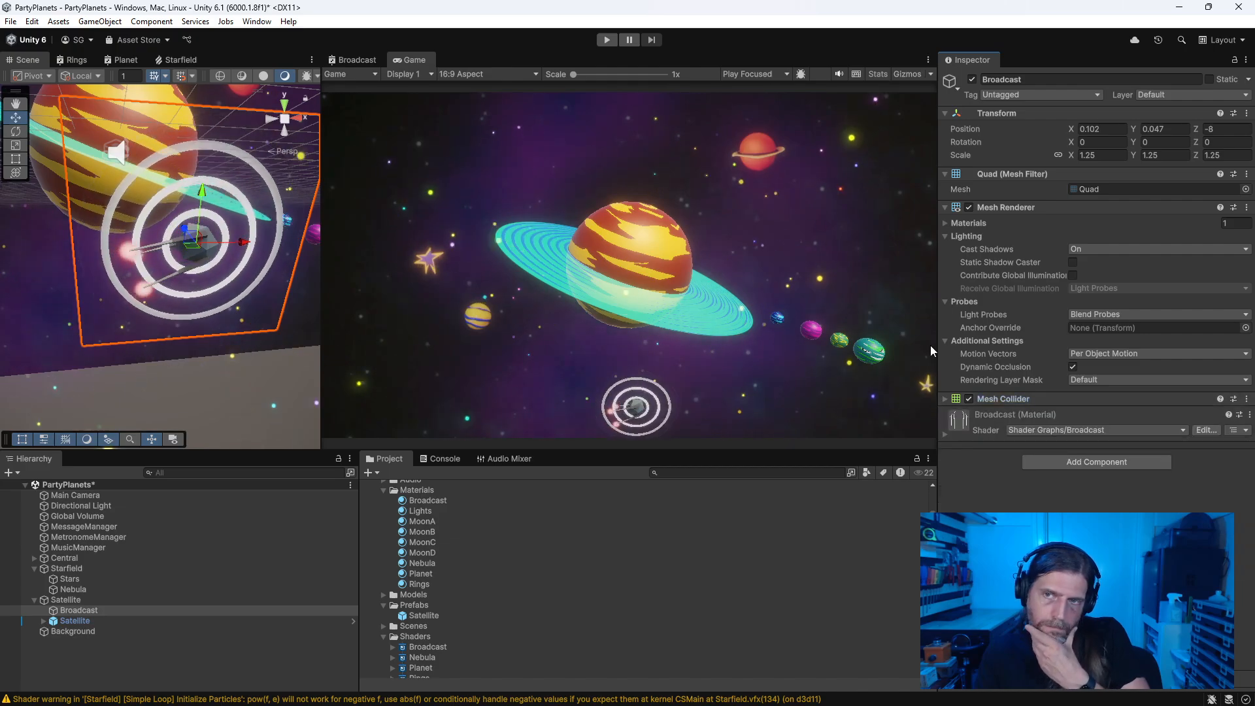
left_click(944, 113)
left_click(944, 128)
left_click(944, 142)
left_click(944, 193)
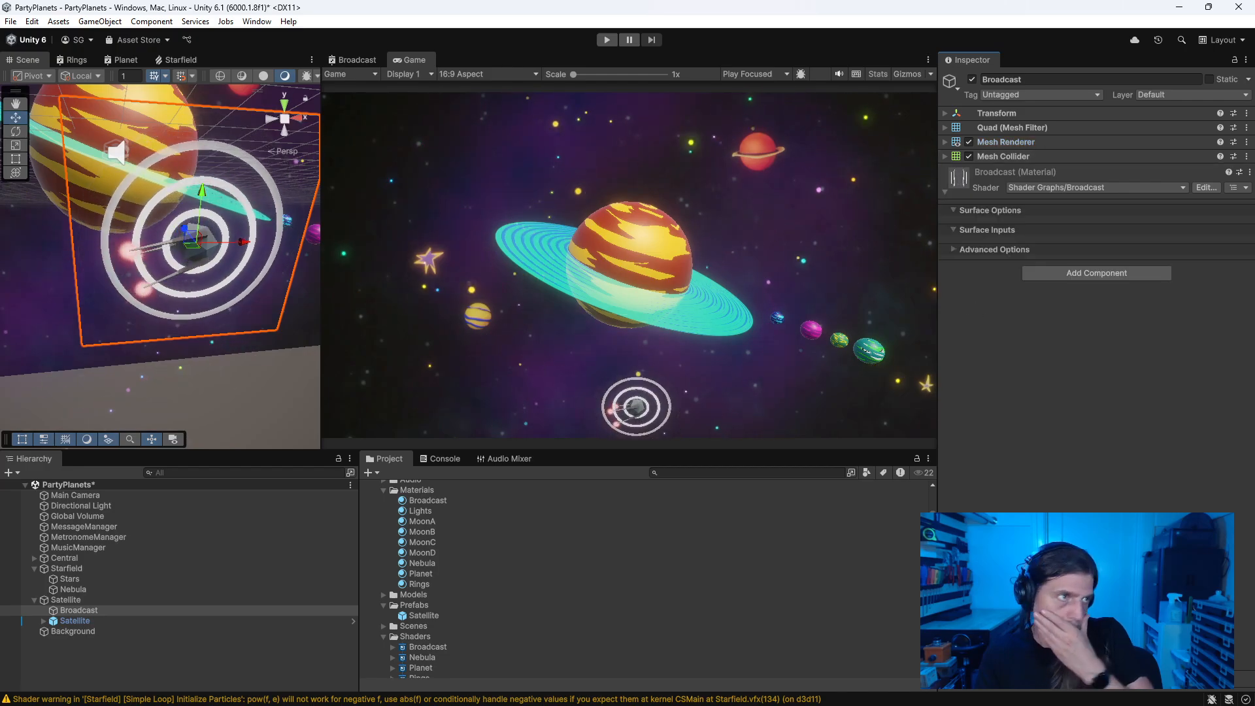
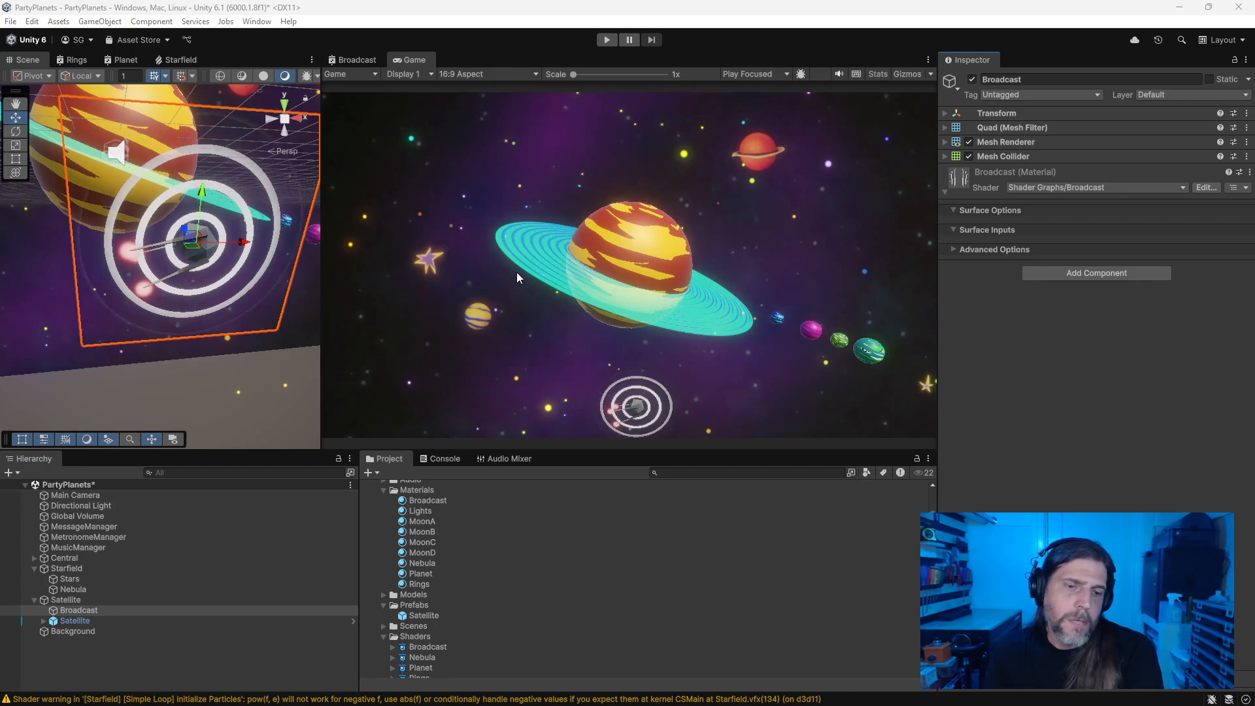
Step: Move the Broadcast quad inside the Satellite prefab instance as its first child and select it again
left_click(43, 621)
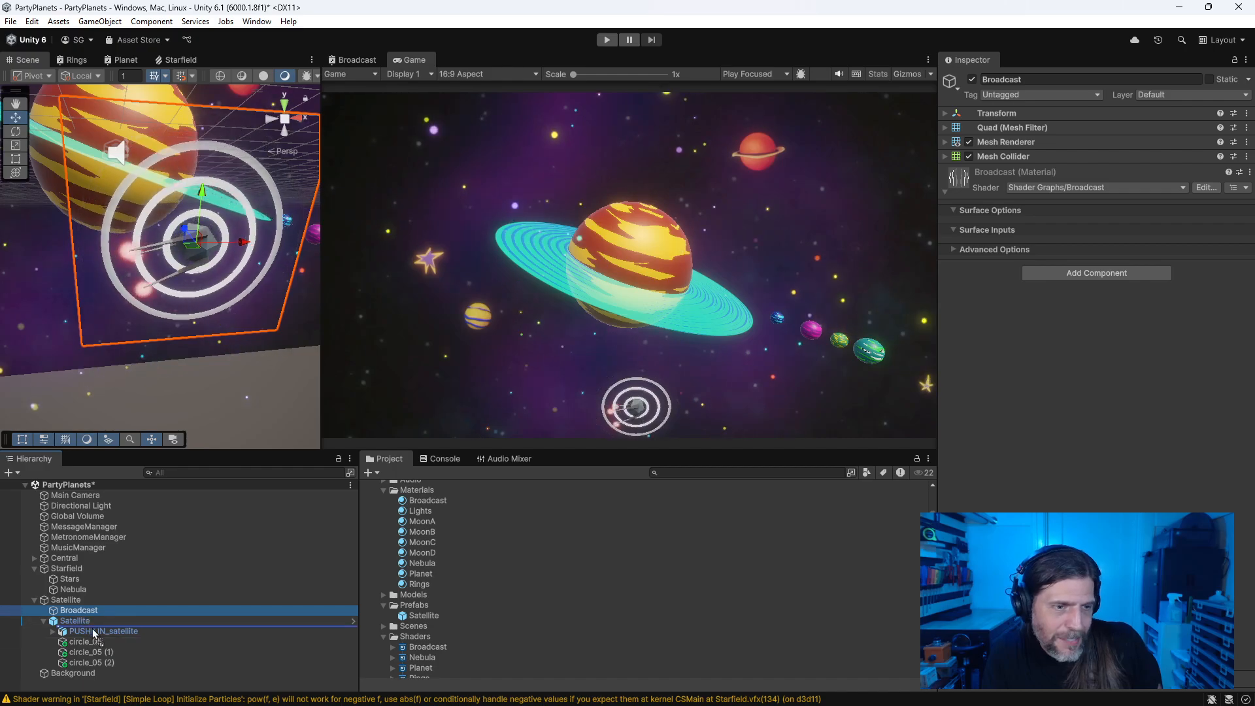
left_click_drag(78, 610, 120, 620)
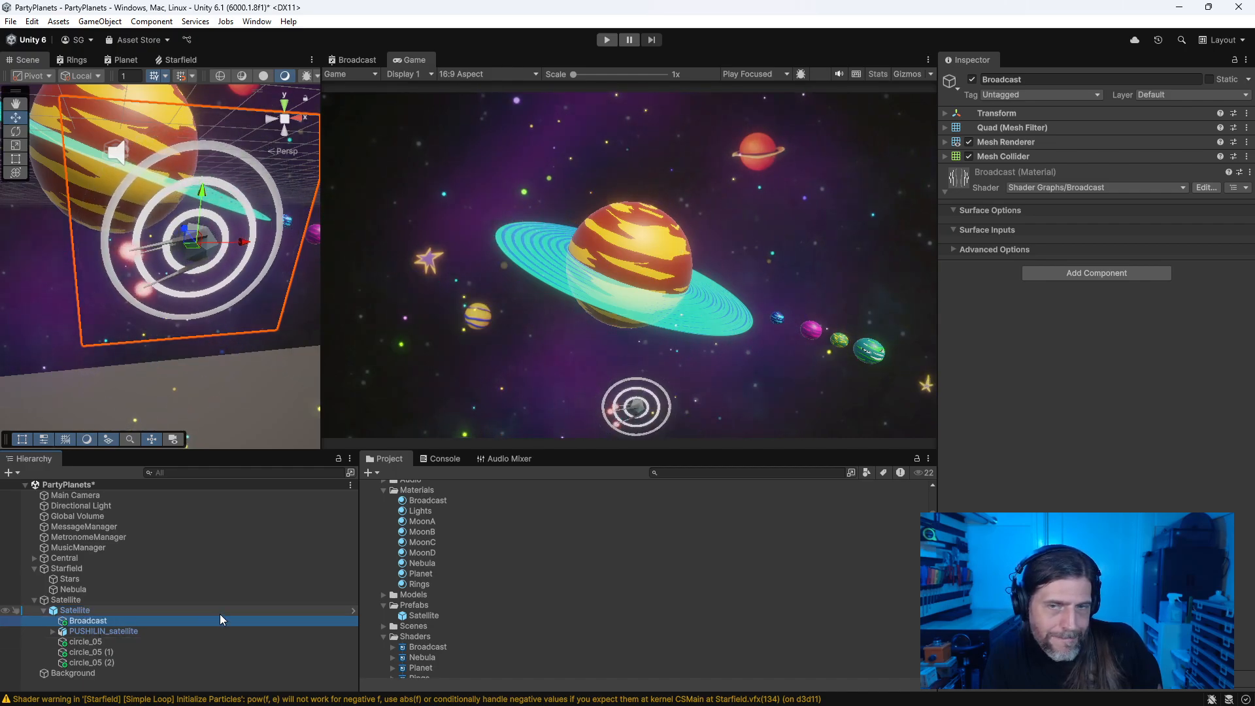
left_click(108, 611)
left_click(109, 620)
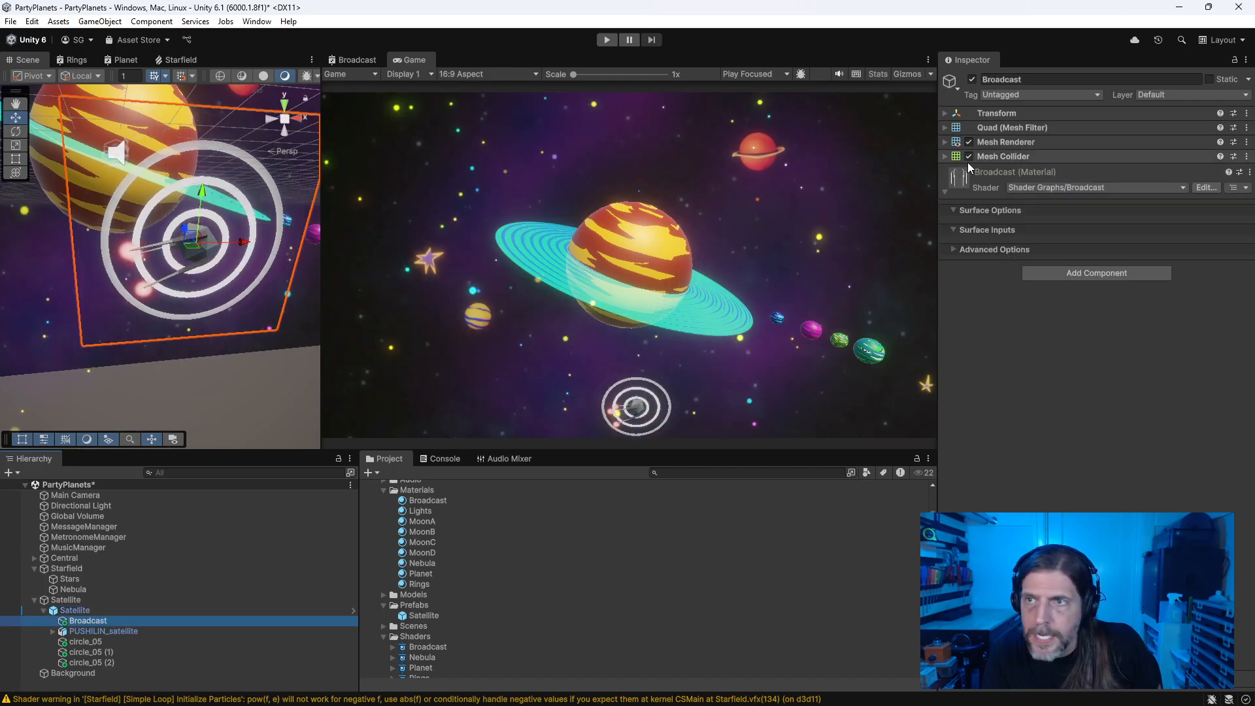
Step: Create a new Billboard script, saved in the PartyPlanets asset folder, and add it to the Broadcast quad and the three circle_05 sprites
left_click(995, 113)
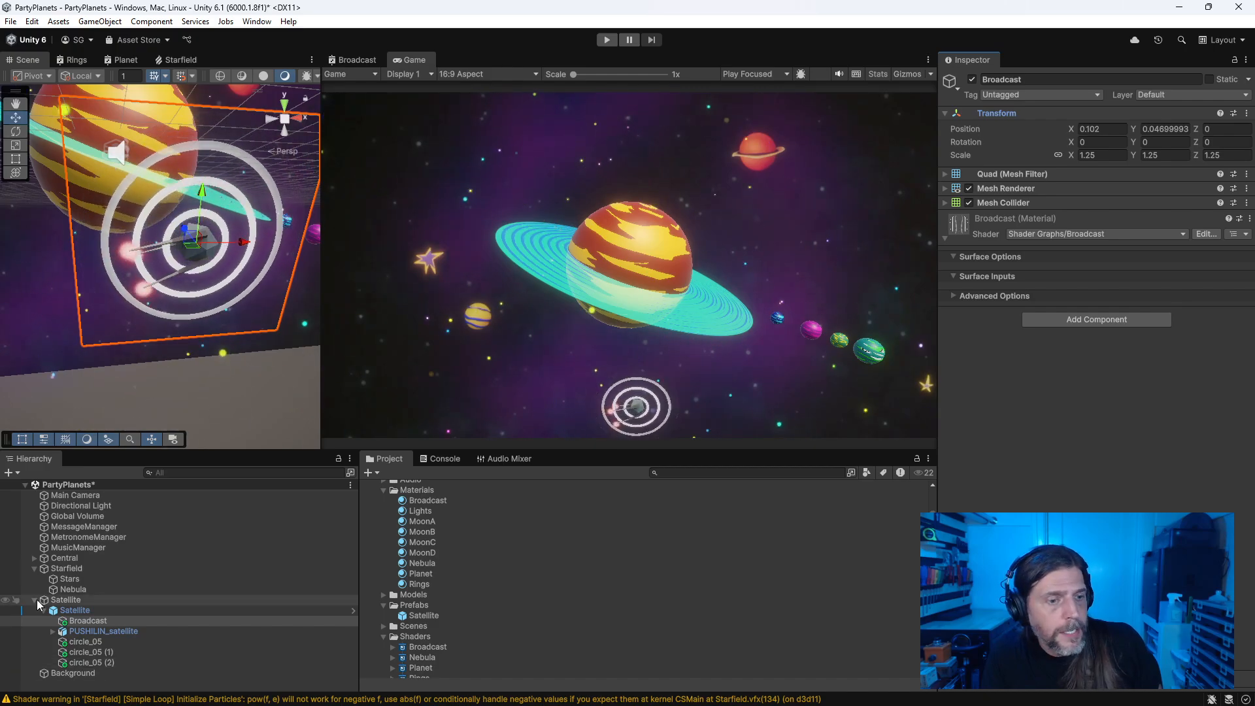
left_click(104, 662)
left_click(93, 641, "shift")
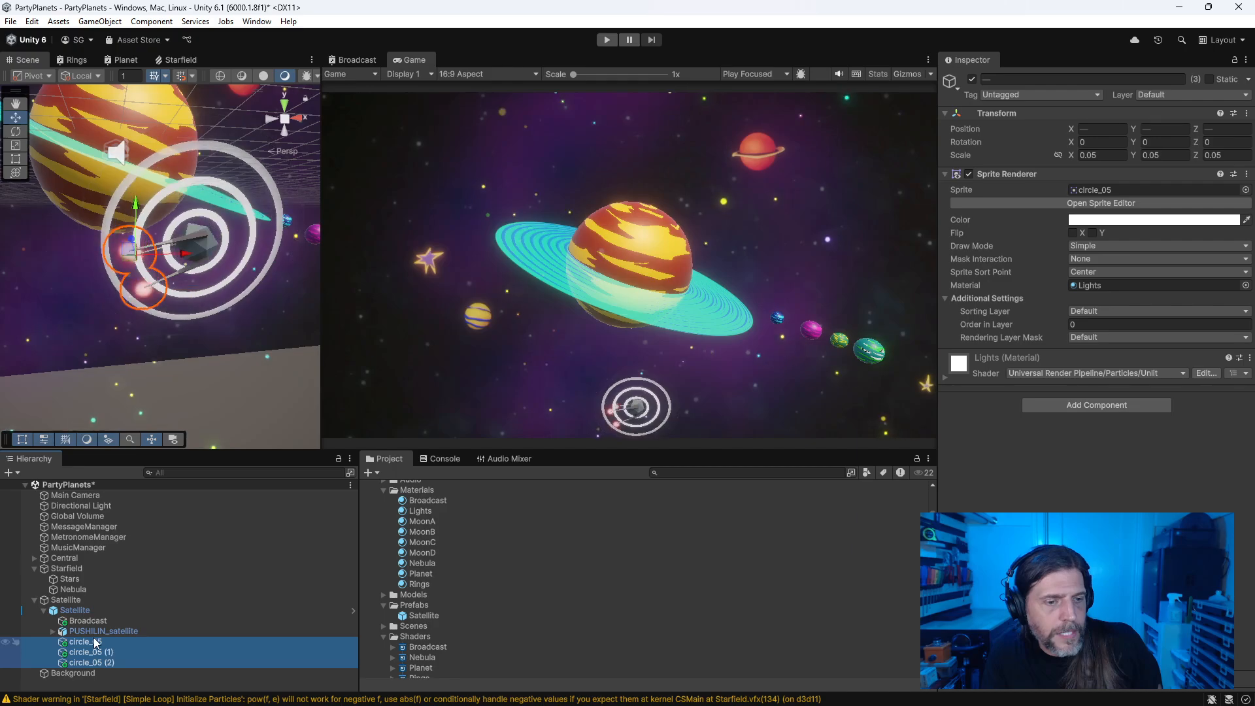
left_click(88, 620, "ctrl")
left_click(1053, 191)
type("b")
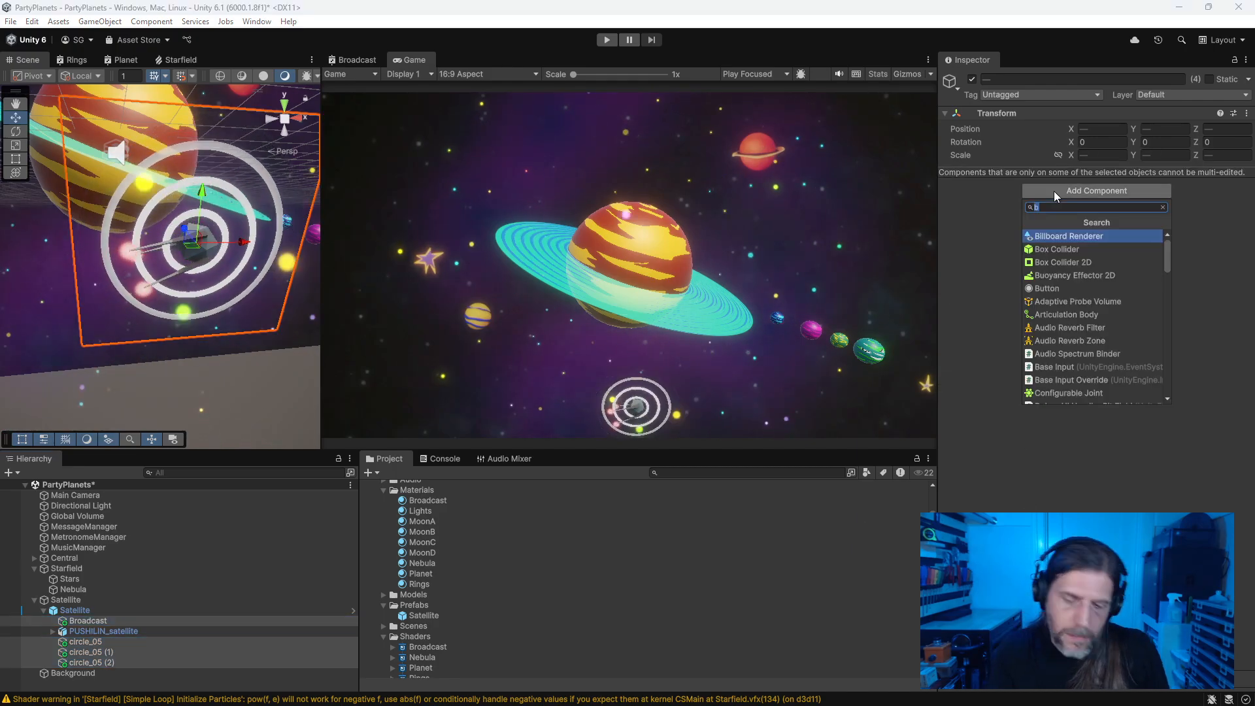
type("il")
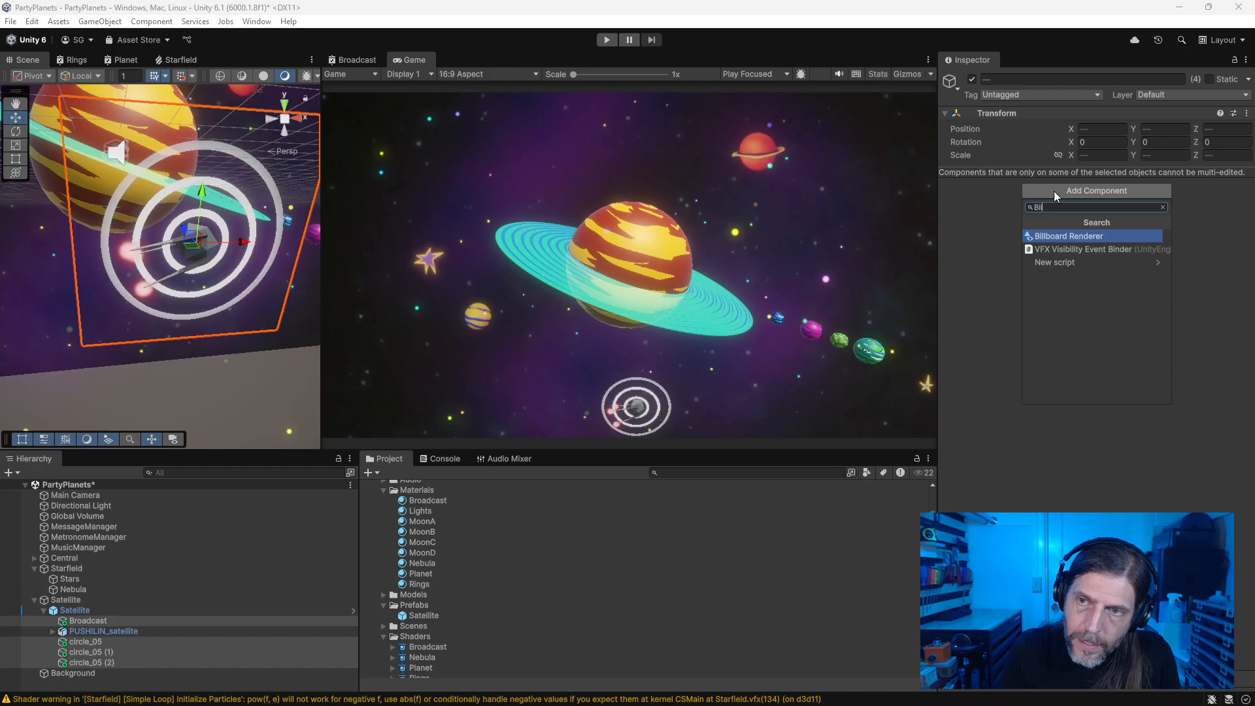
type("lboard")
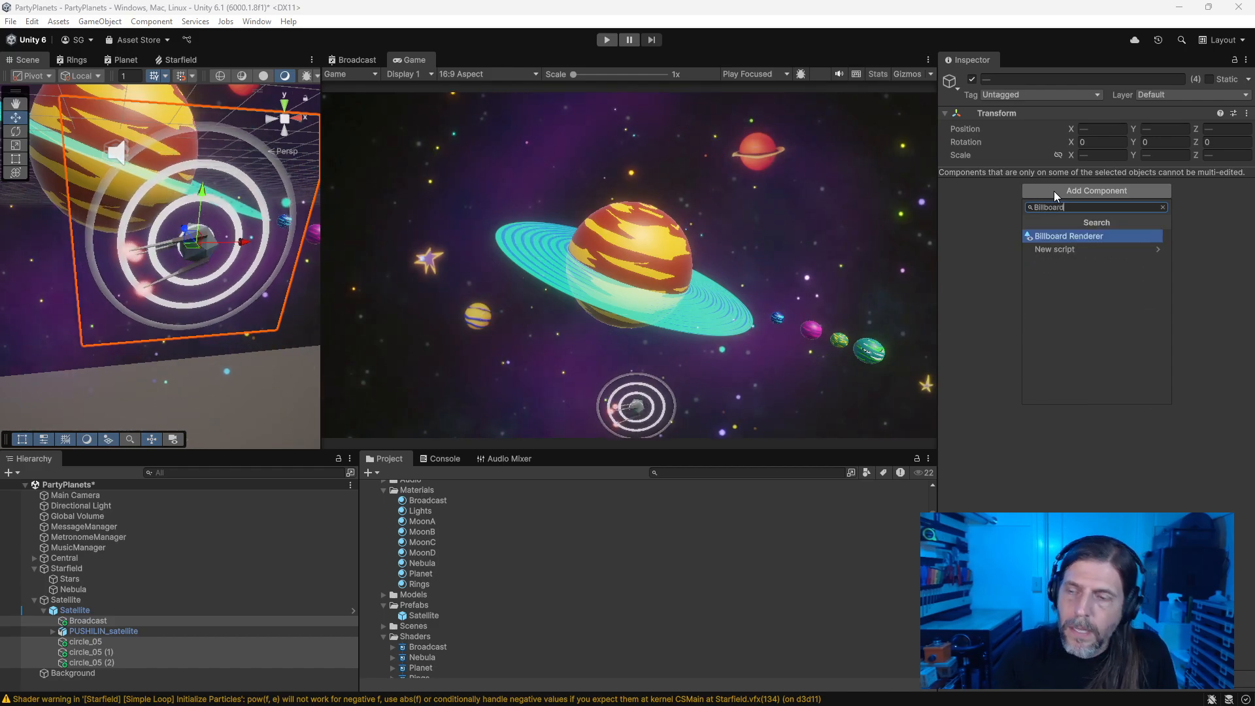
left_click(1086, 255)
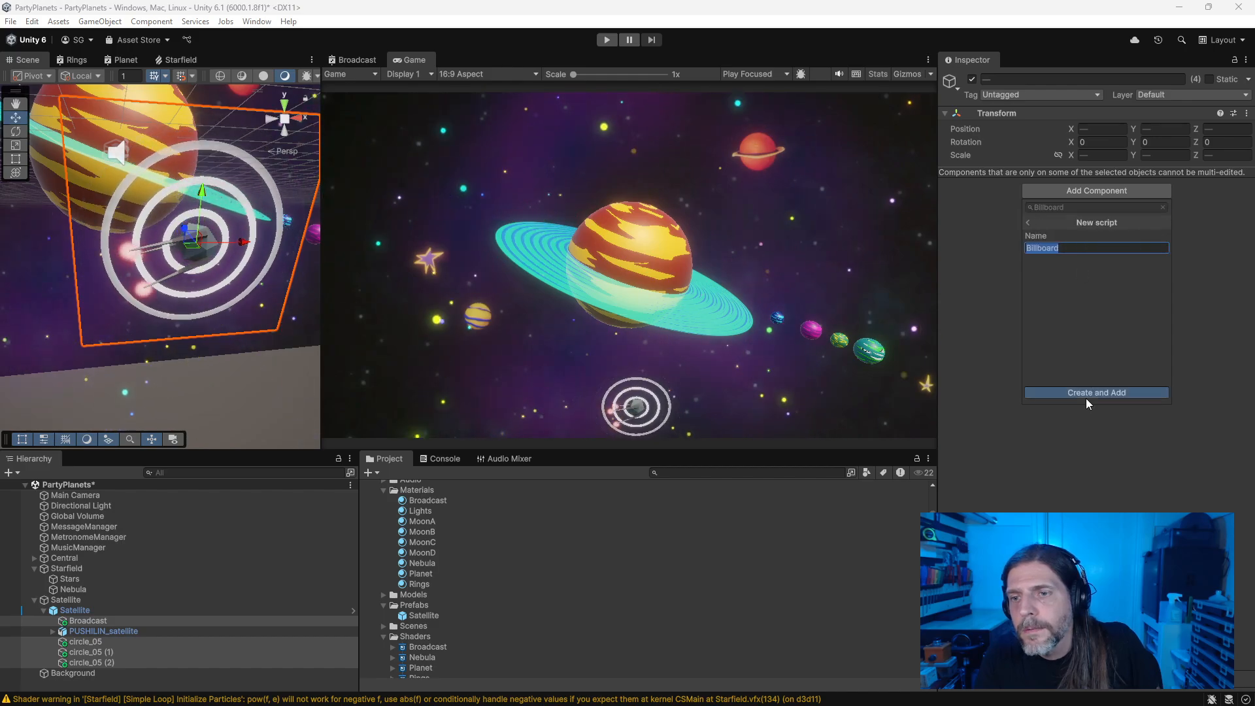
left_click(1086, 399)
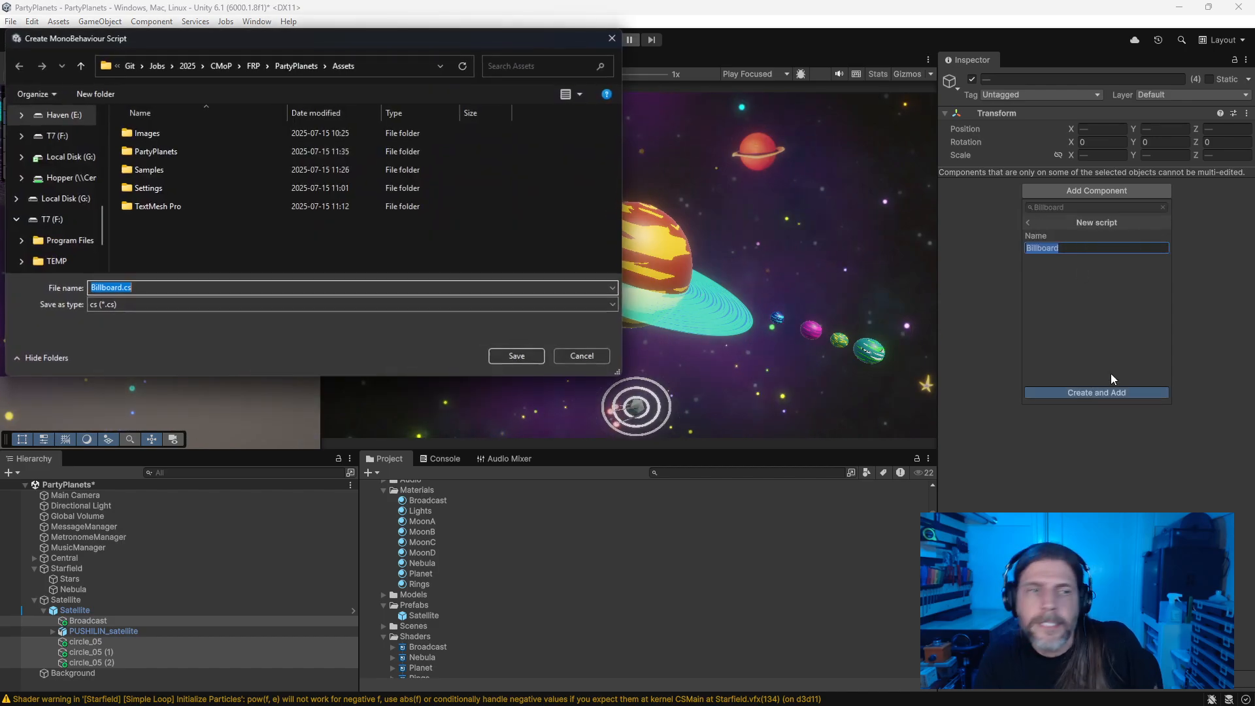
double_click(150, 152)
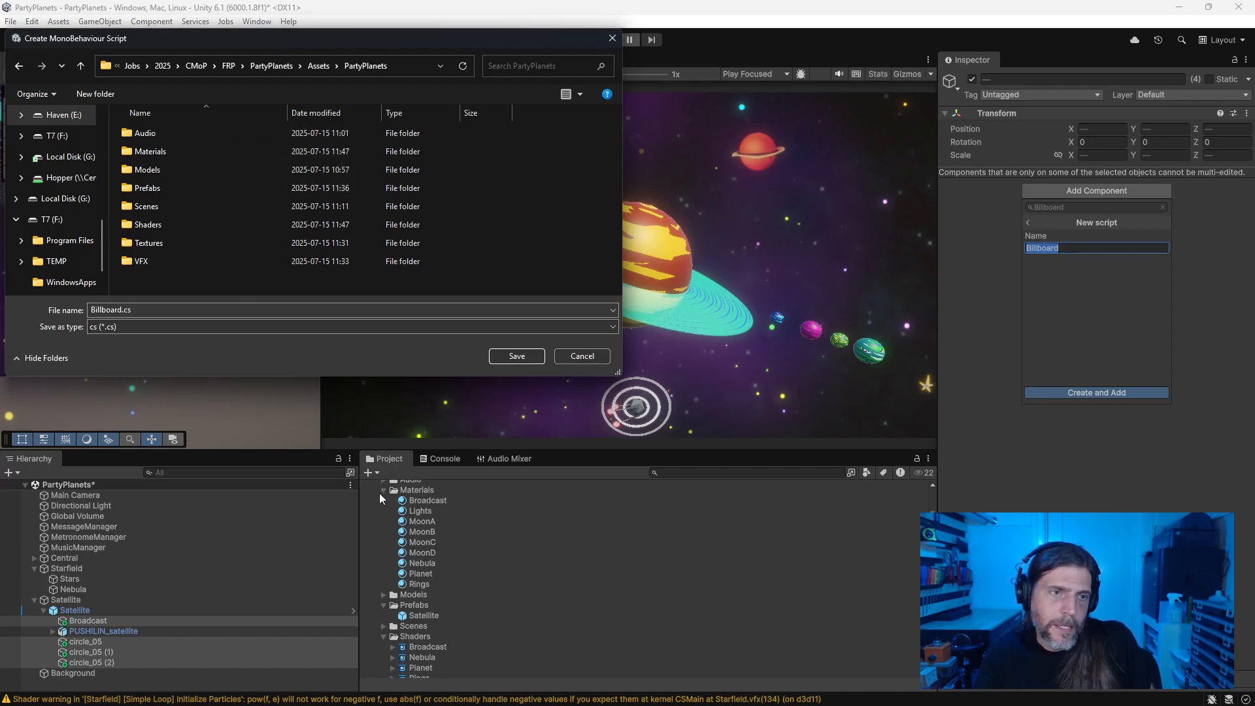
left_click(518, 355)
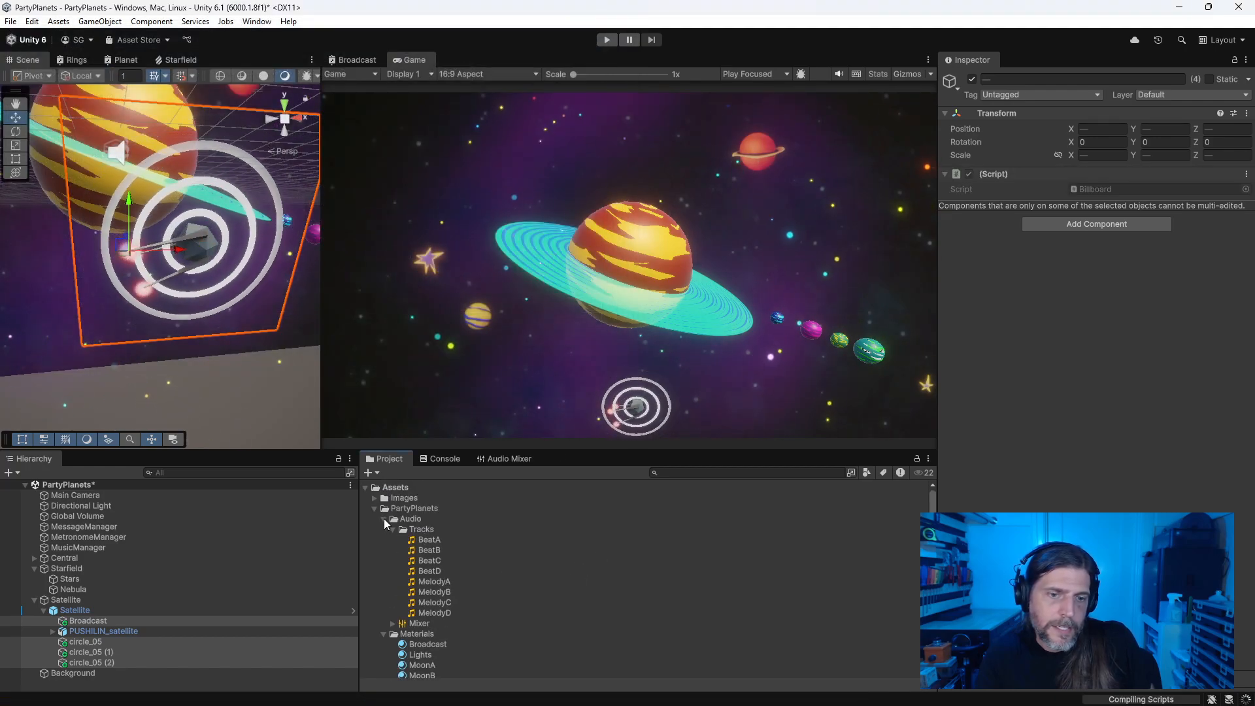
Step: Collapse the Audio, Materials and Prefabs folders and enlarge the project asset area
left_click(384, 529)
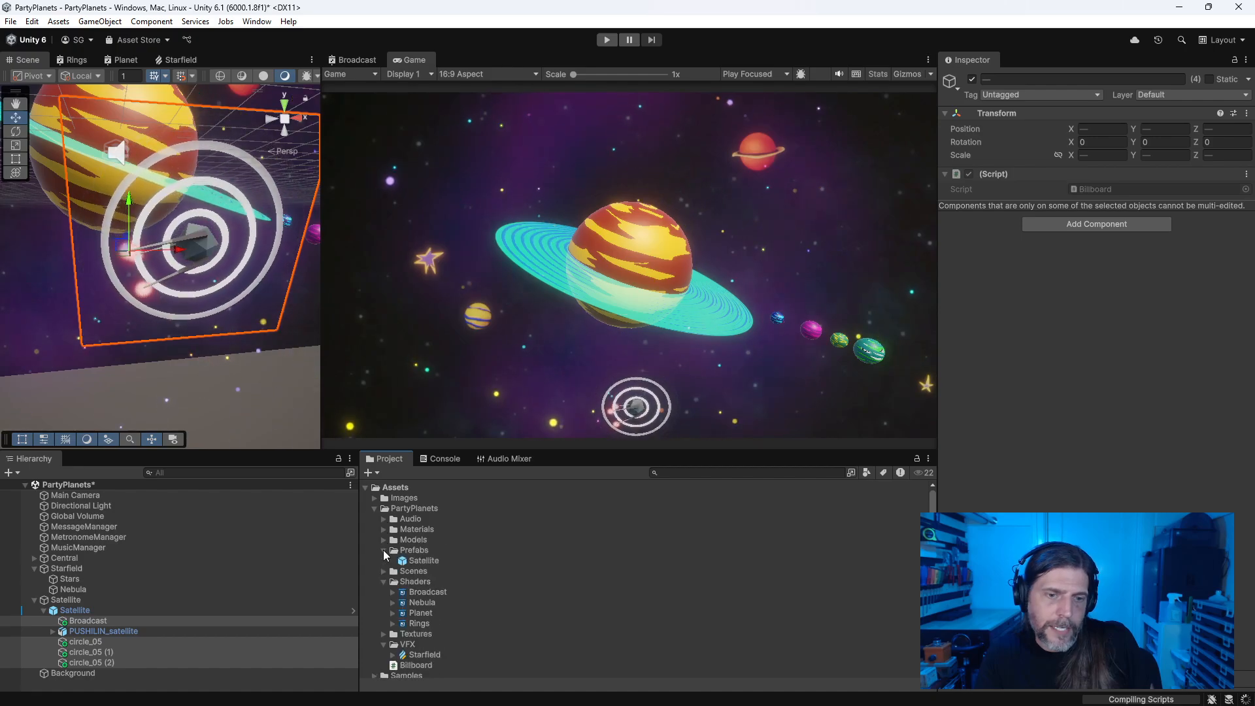
left_click(383, 539)
left_click(382, 538)
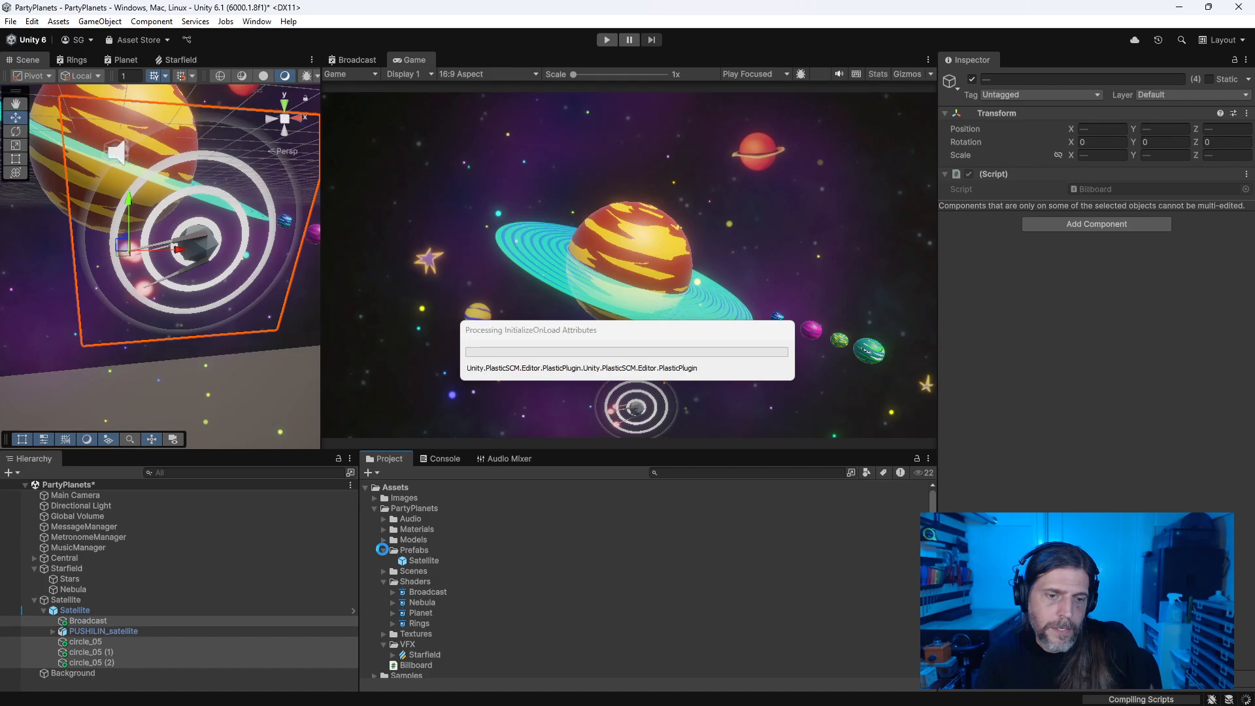
left_click(382, 549)
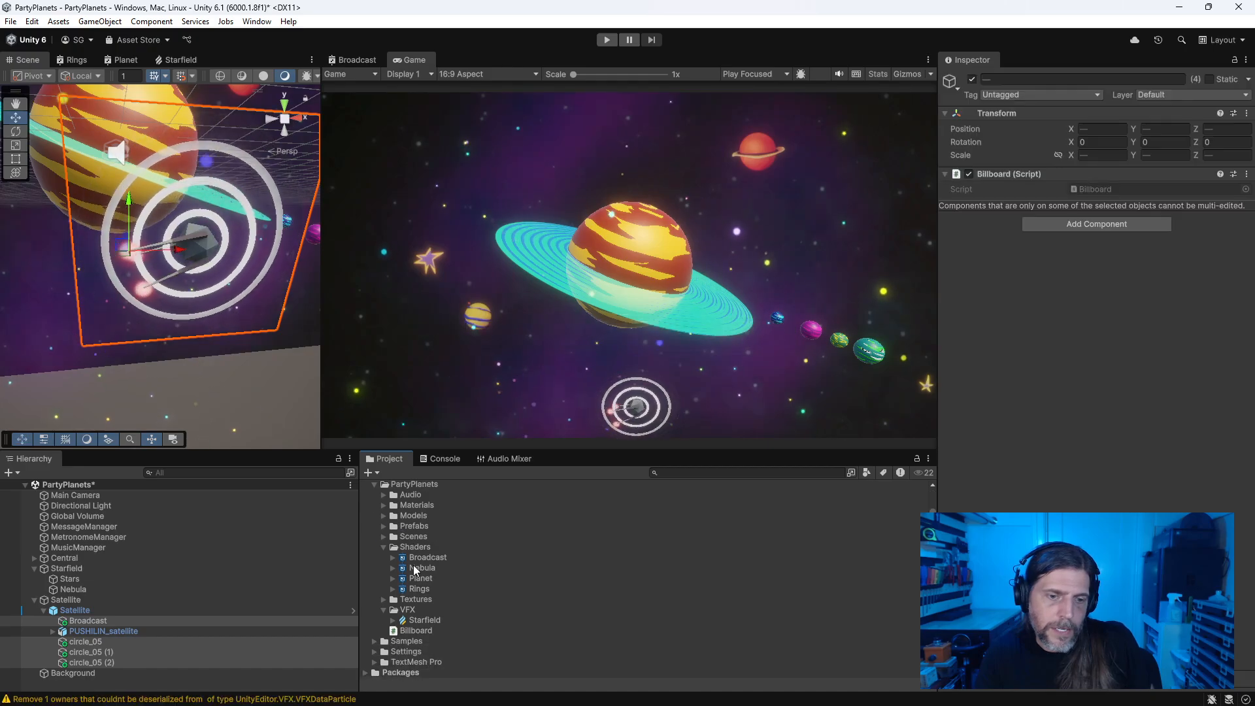
left_click_drag(577, 449, 581, 294)
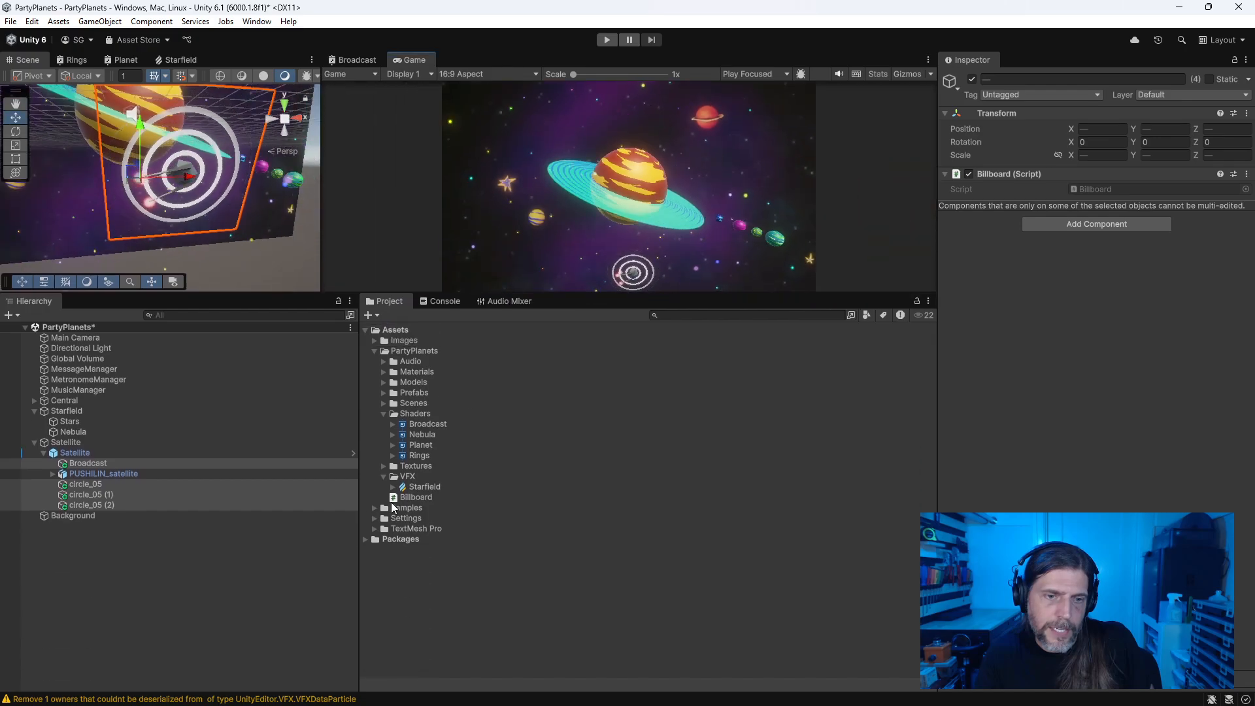
Step: Look through the Samples, Settings and Scenes folders for the Scripts folder and move it out of Scenes
left_click(374, 508)
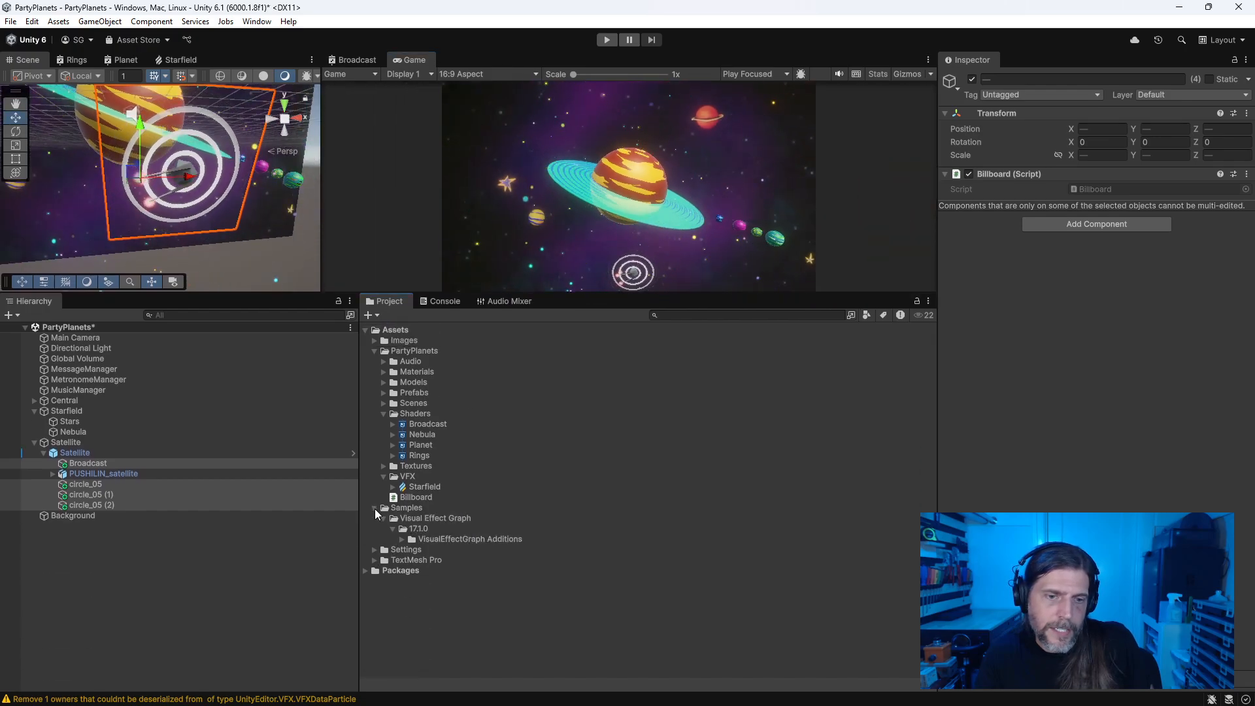
left_click(374, 508)
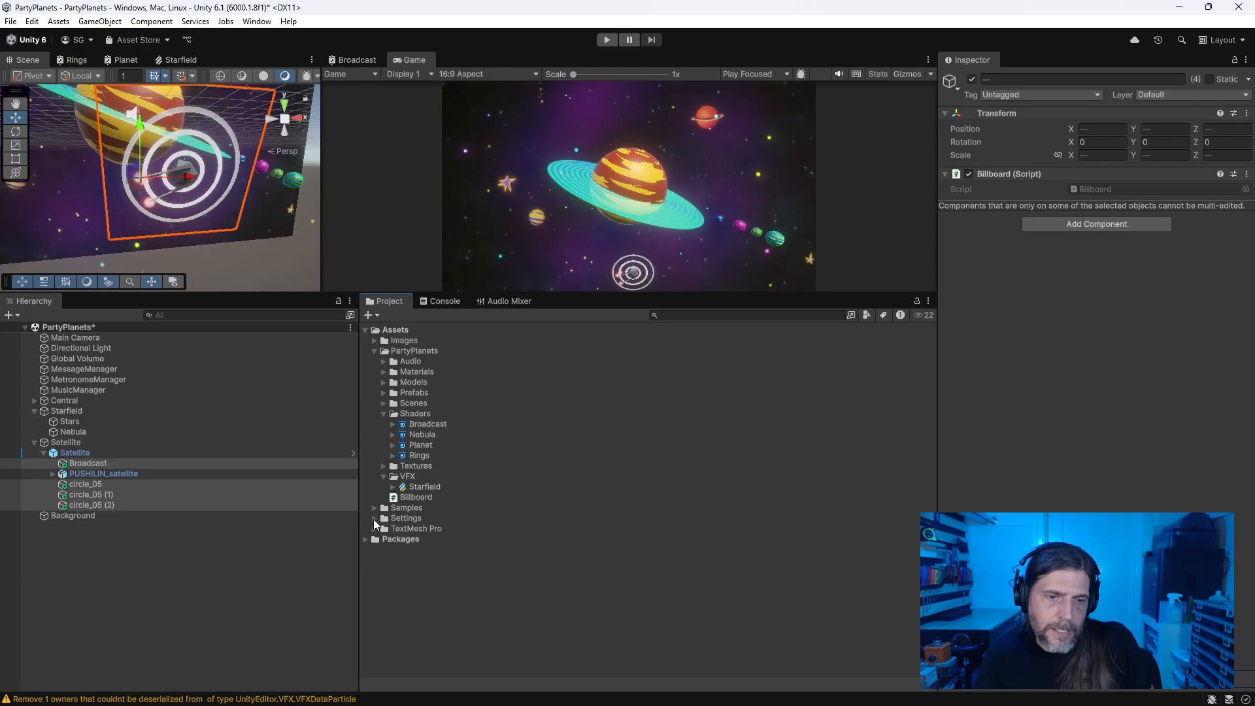
left_click(374, 518)
left_click(374, 517)
left_click(400, 517)
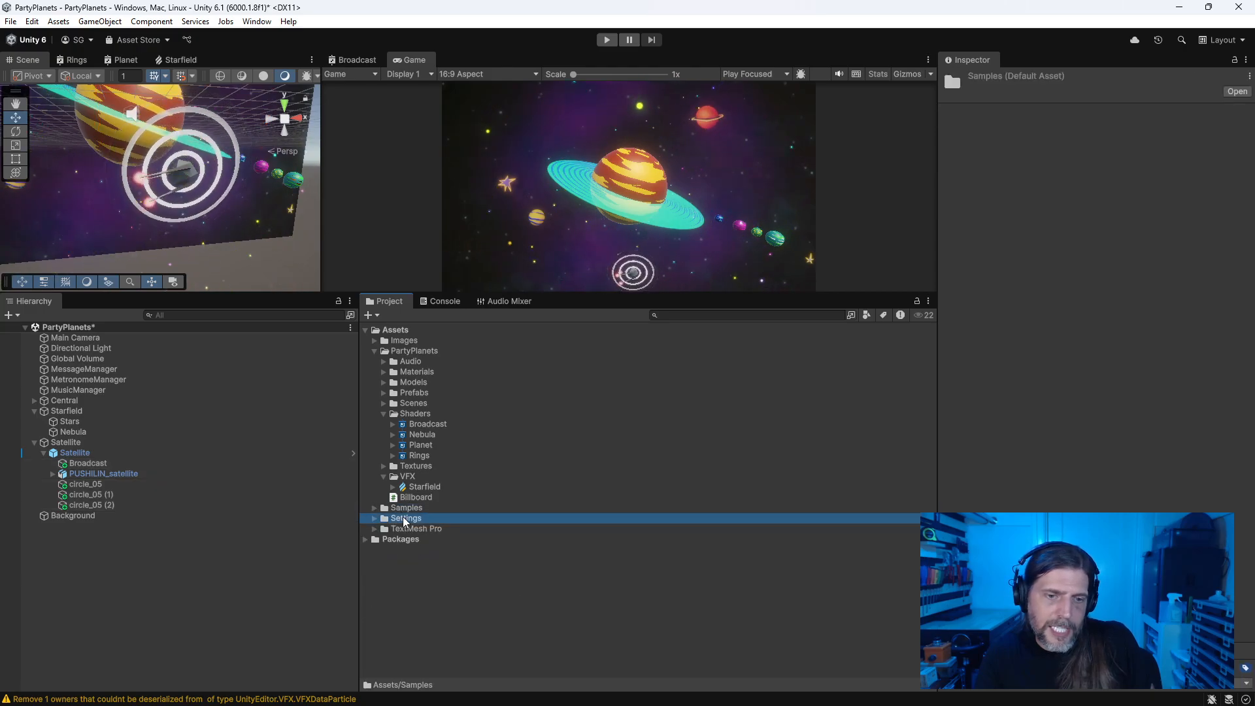
left_click(400, 507)
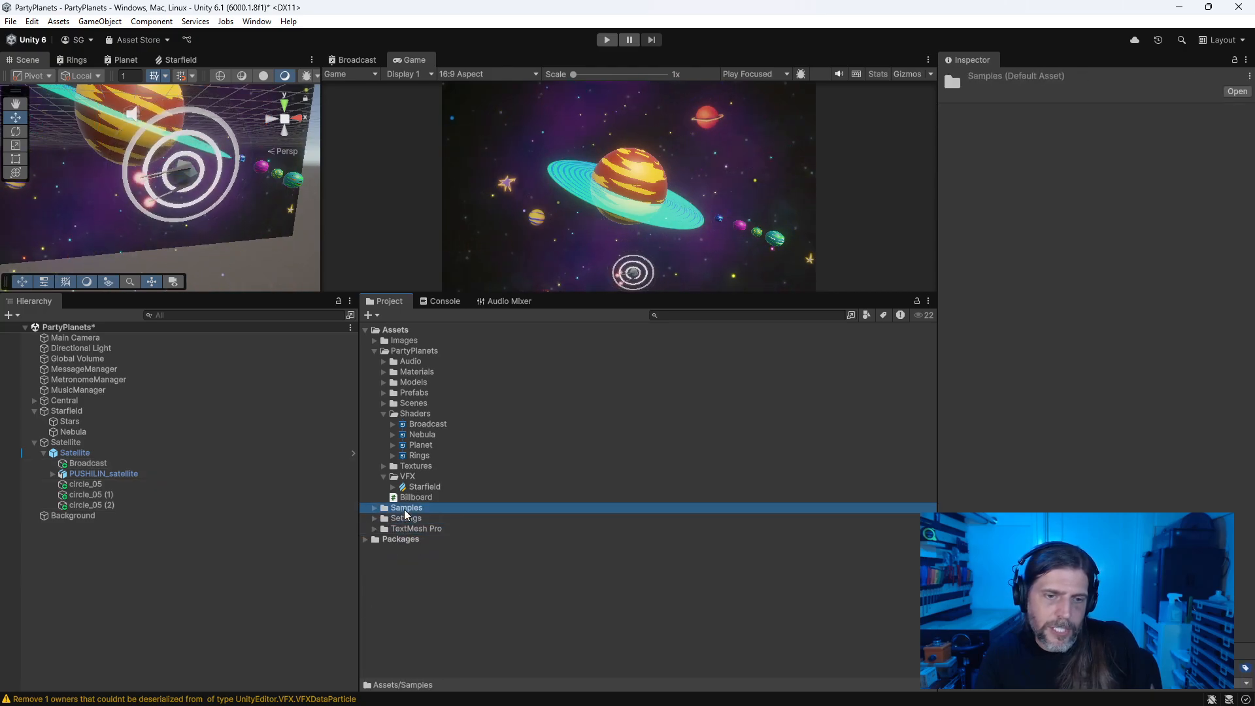
left_click(384, 403)
left_click_drag(411, 414, 409, 345)
left_click(437, 413)
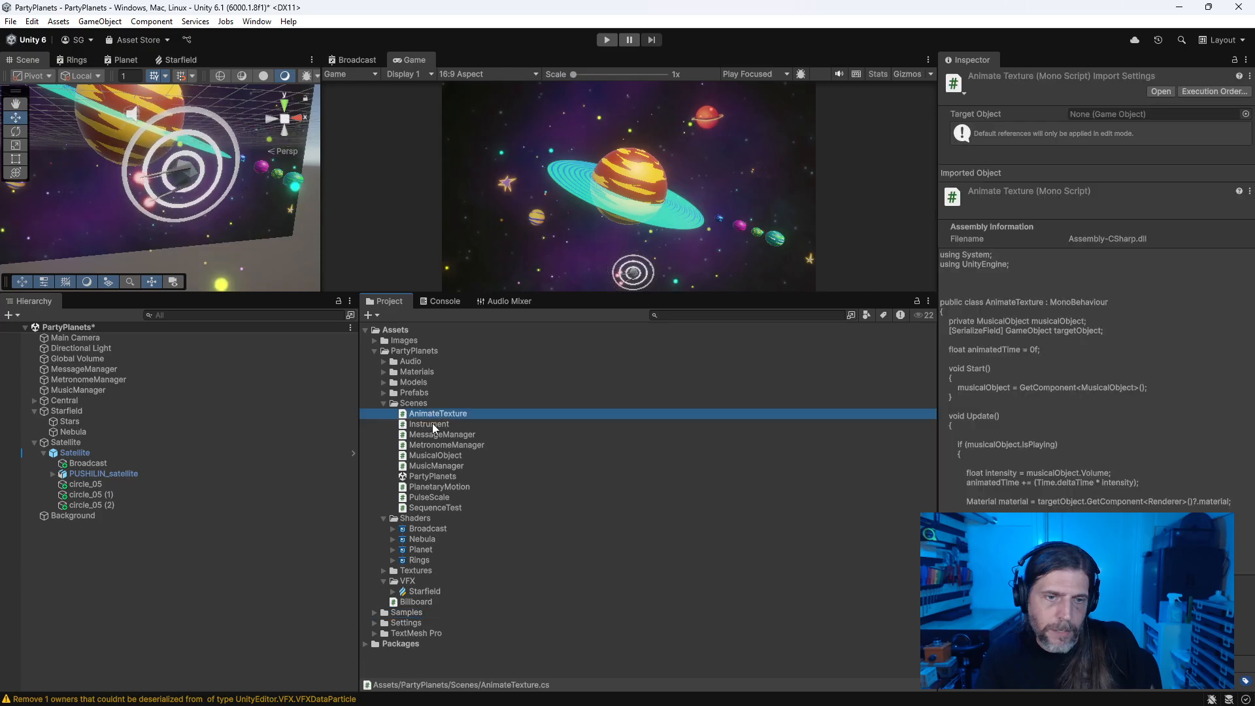
left_click(431, 456, "ctrl")
left_click(434, 444, "ctrl")
left_click(435, 434, "ctrl")
left_click(437, 416, "ctrl")
left_click(436, 415, "ctrl")
left_click(436, 424, "ctrl")
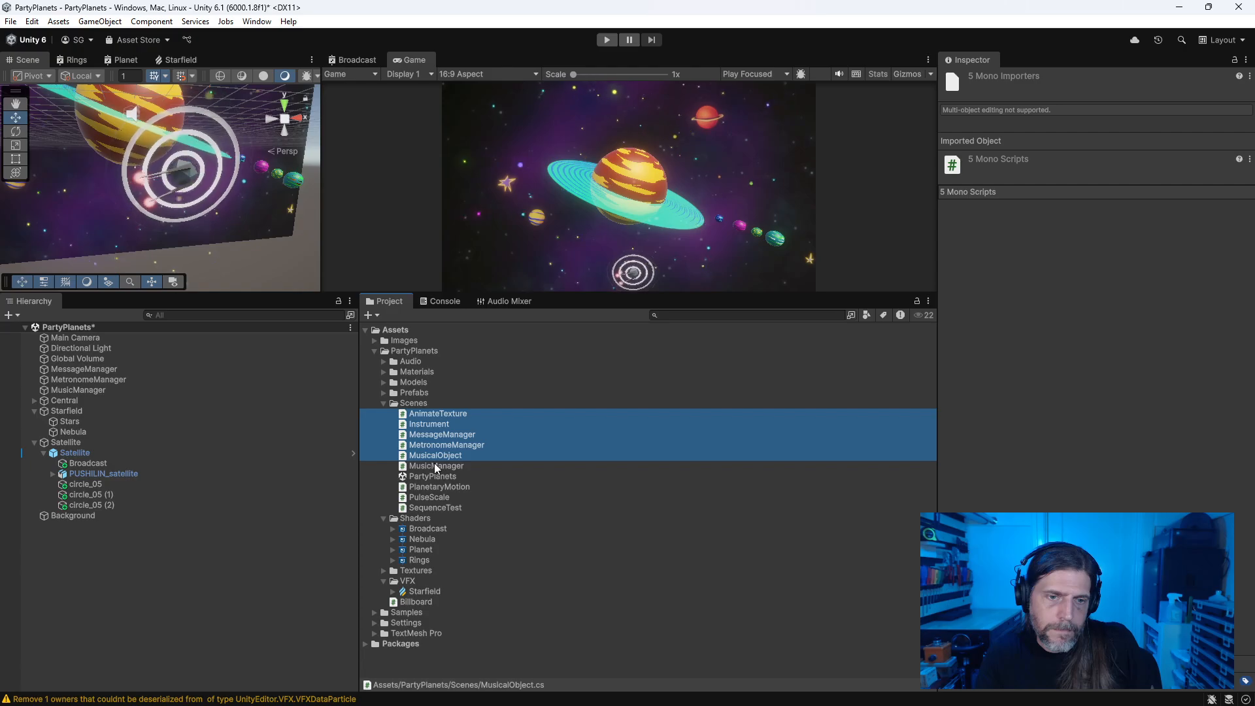
left_click(435, 466, "ctrl")
left_click(439, 486, "ctrl")
left_click(439, 497, "ctrl")
left_click(439, 508, "ctrl")
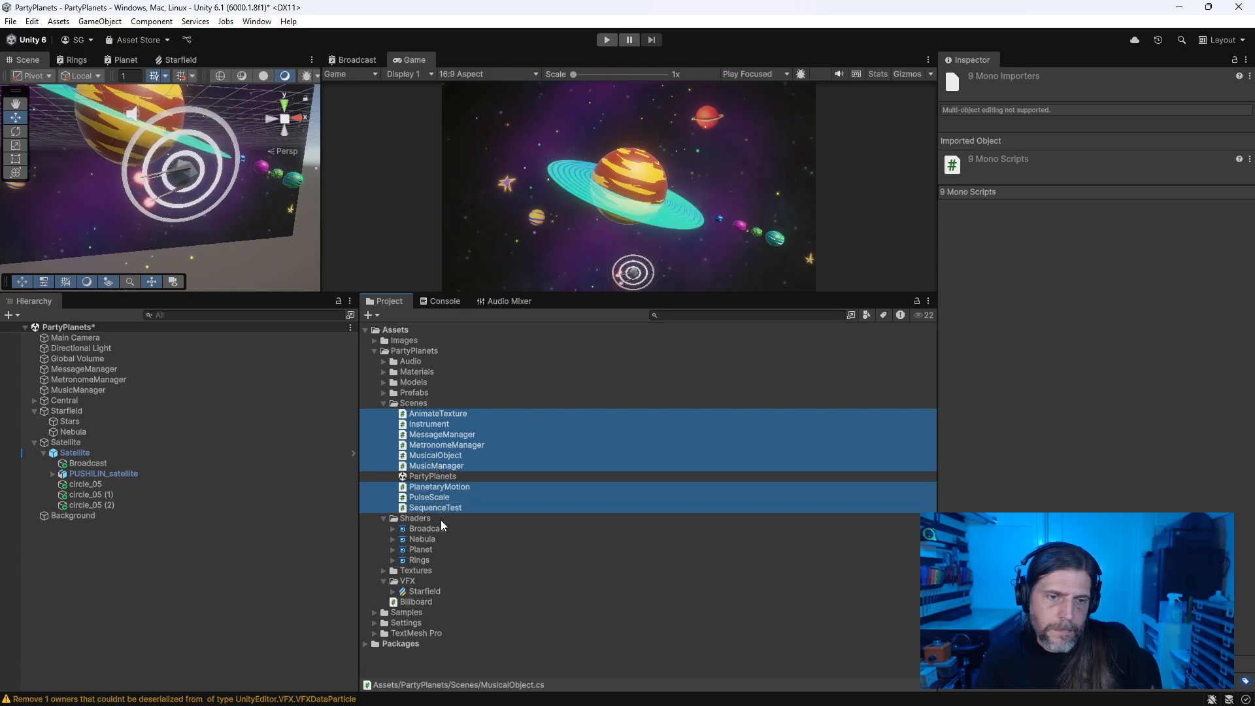
left_click(421, 600, "ctrl")
mouse_move(455, 504)
left_mouse_down()
mouse_move(453, 649)
mouse_move(406, 568)
mouse_move(403, 424)
mouse_move(451, 468)
mouse_move(445, 487)
left_mouse_up()
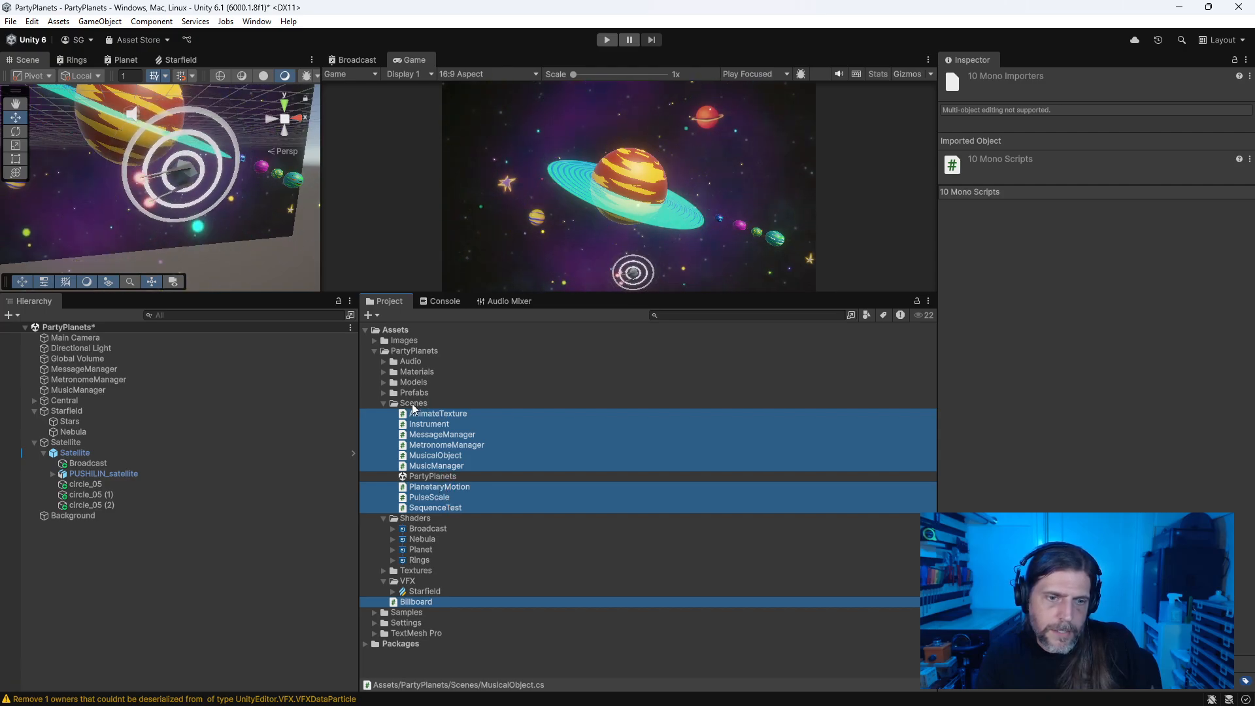
left_click(419, 560)
Step: Find the Scripts folder inside Images and move both Scripts and Images directly into the PartyPlanets folder
left_click(384, 571)
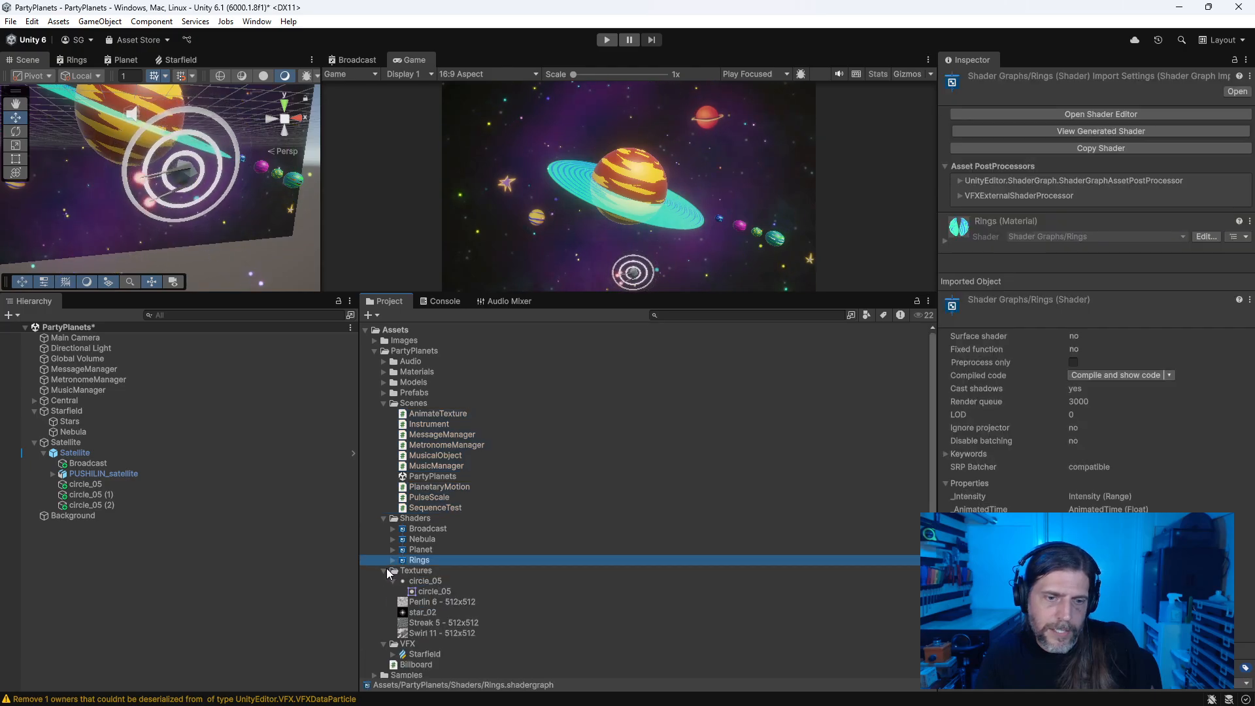
scroll(386, 569, "down", 2)
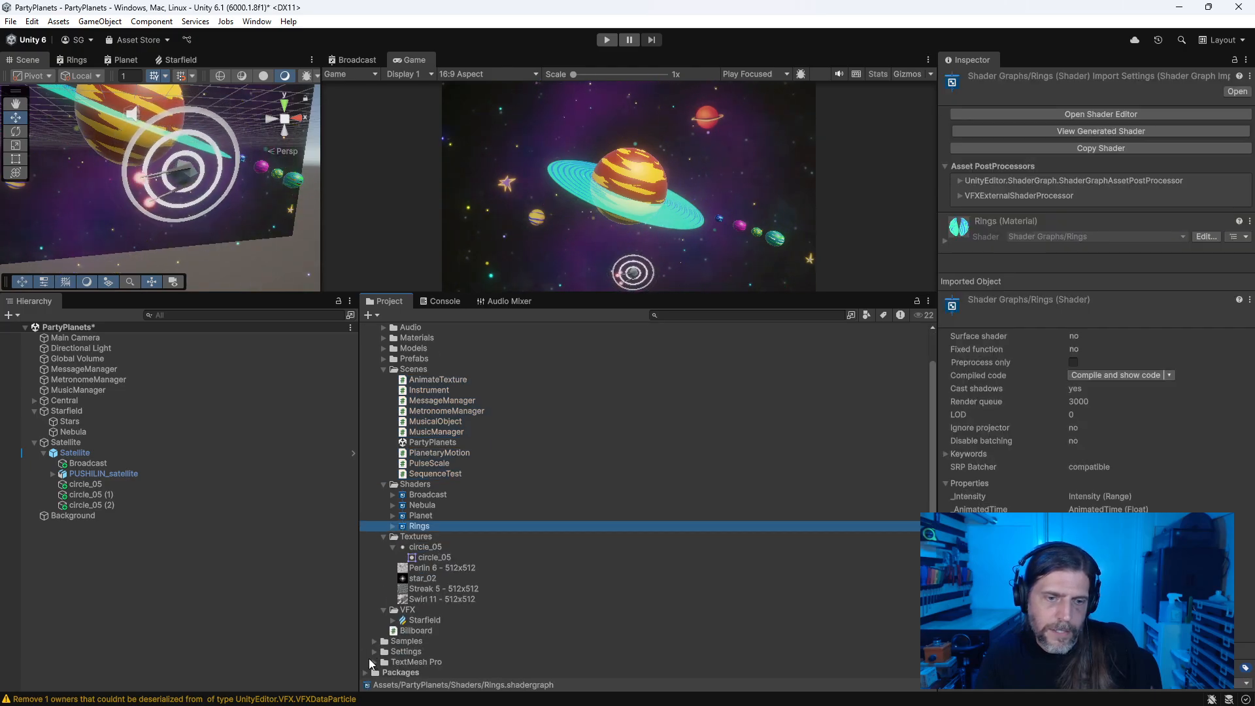
left_click(384, 359)
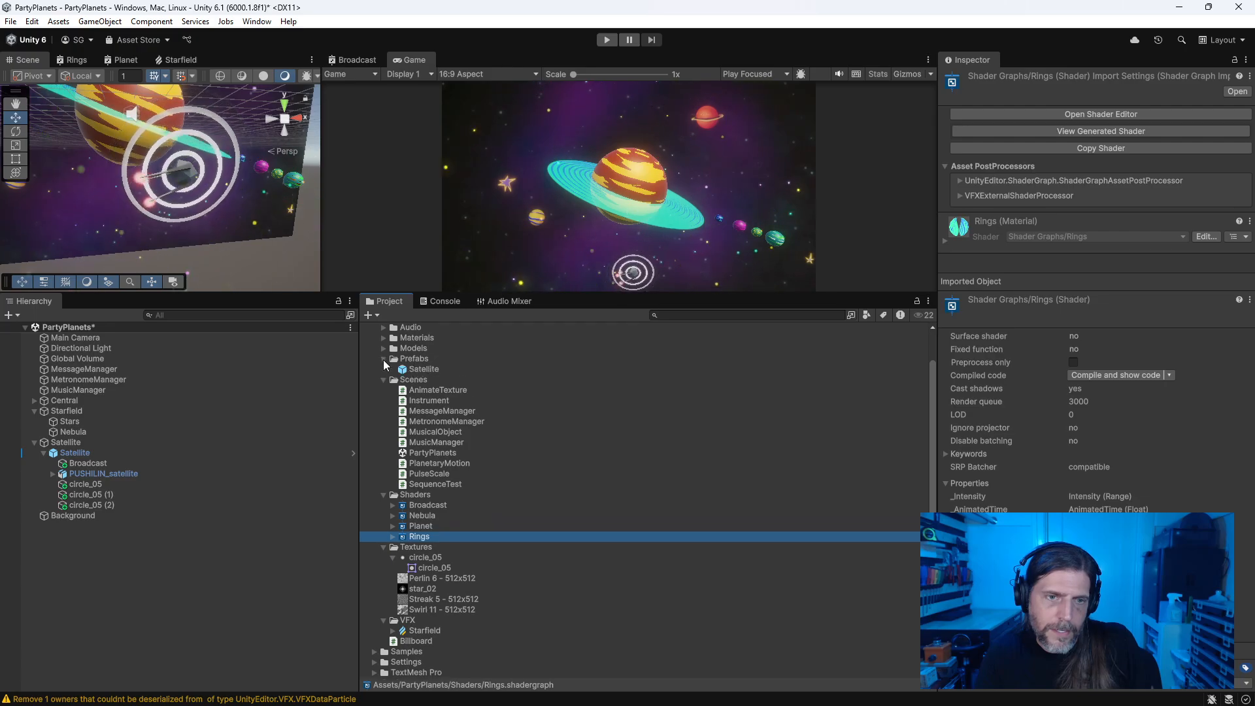
left_click(383, 348)
left_click(384, 338)
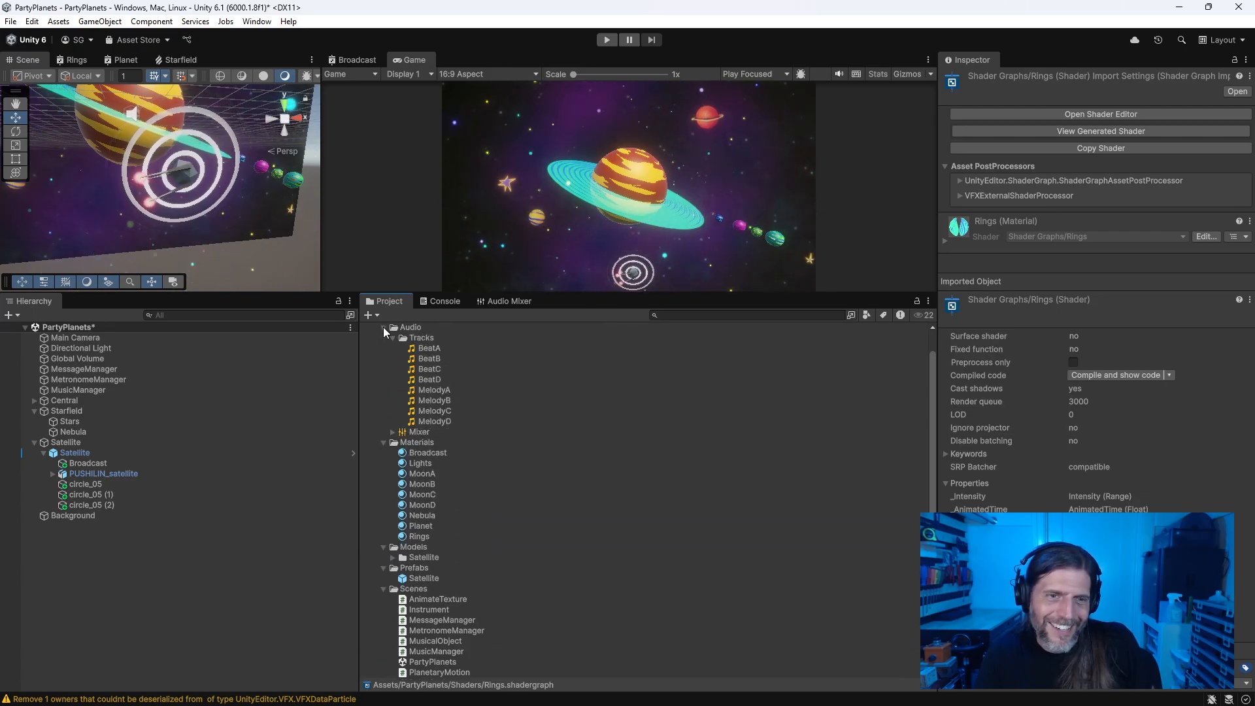
left_click(384, 338)
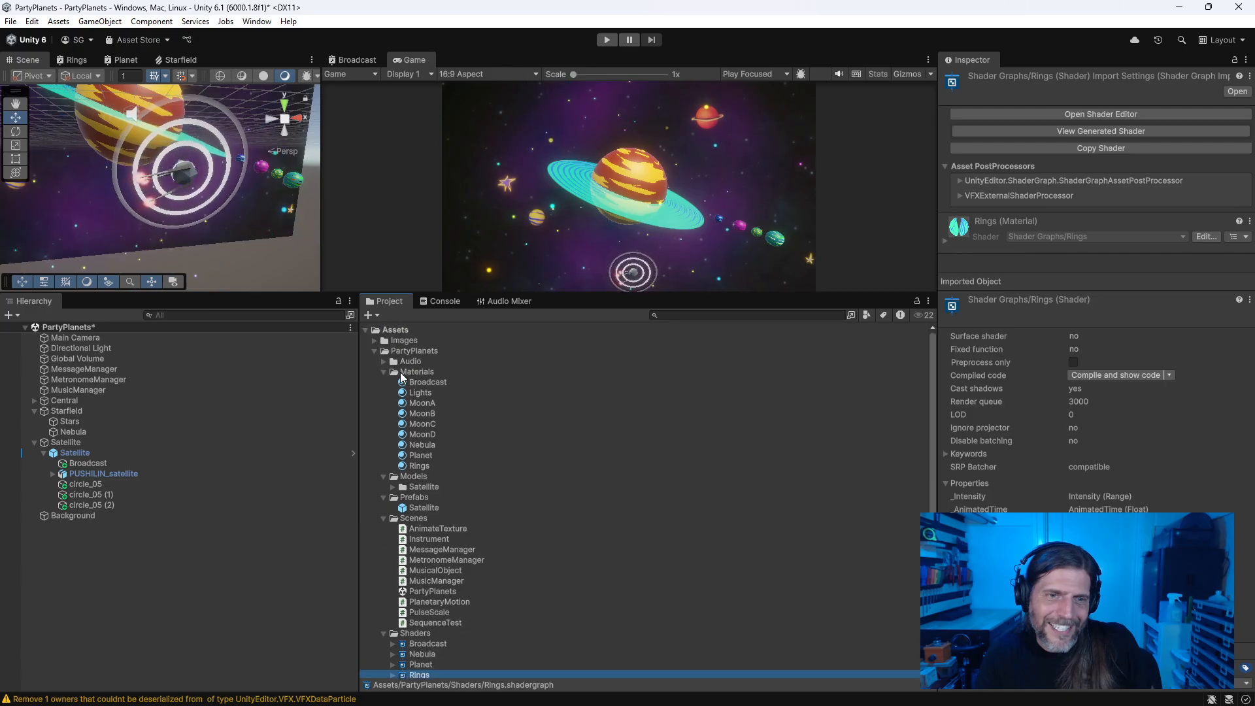
scroll(382, 366, "up", 2)
left_click(374, 341)
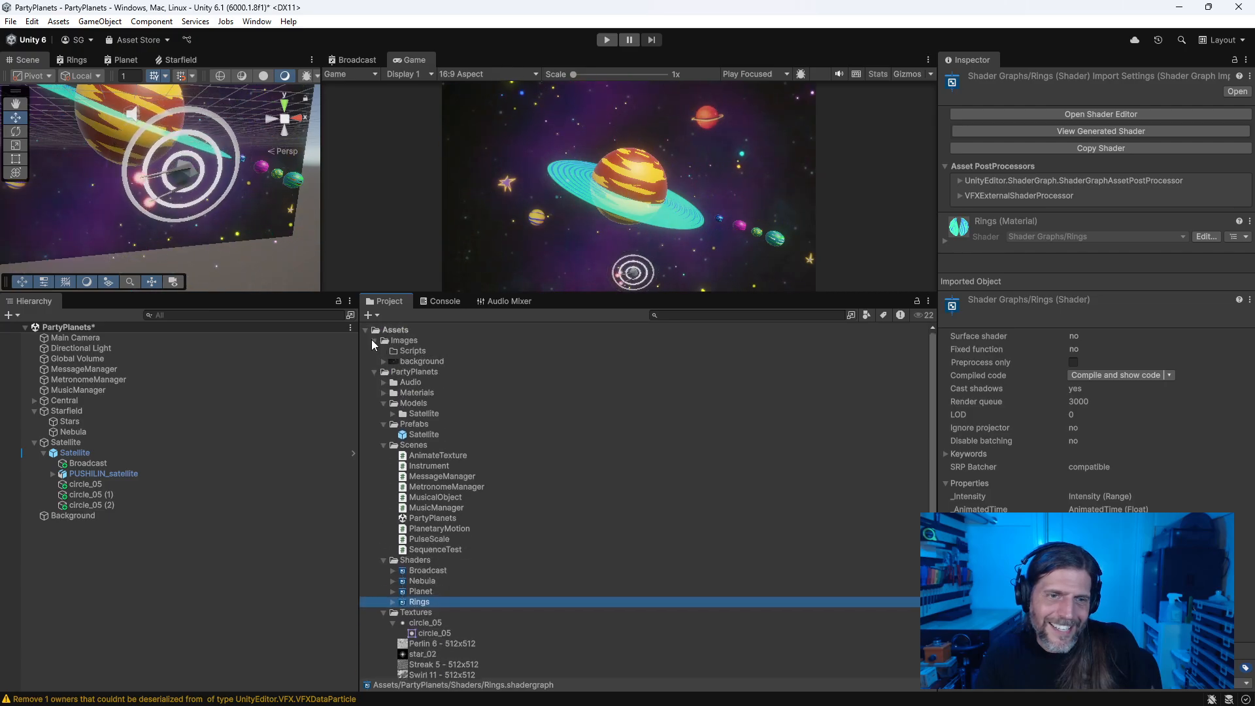
mouse_move(403, 353)
left_mouse_down()
mouse_move(430, 374)
mouse_move(413, 363)
left_mouse_up()
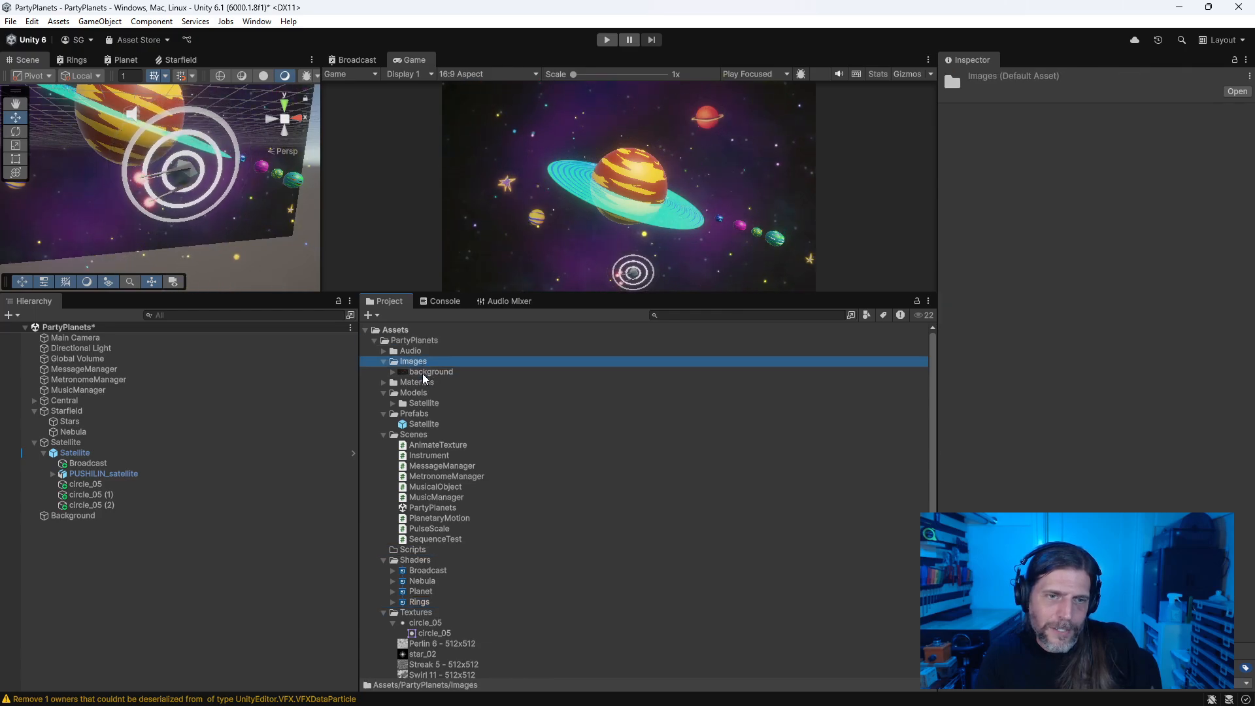
Step: Move all nine scripts from the Scenes folder, together with the Billboard script, into the Scripts folder
left_click(437, 445)
left_click(437, 498, "shift")
left_click(445, 519, "ctrl")
left_click(445, 529, "ctrl")
left_click(445, 537, "ctrl")
scroll(446, 536, "down", 3)
left_click(413, 631, "ctrl")
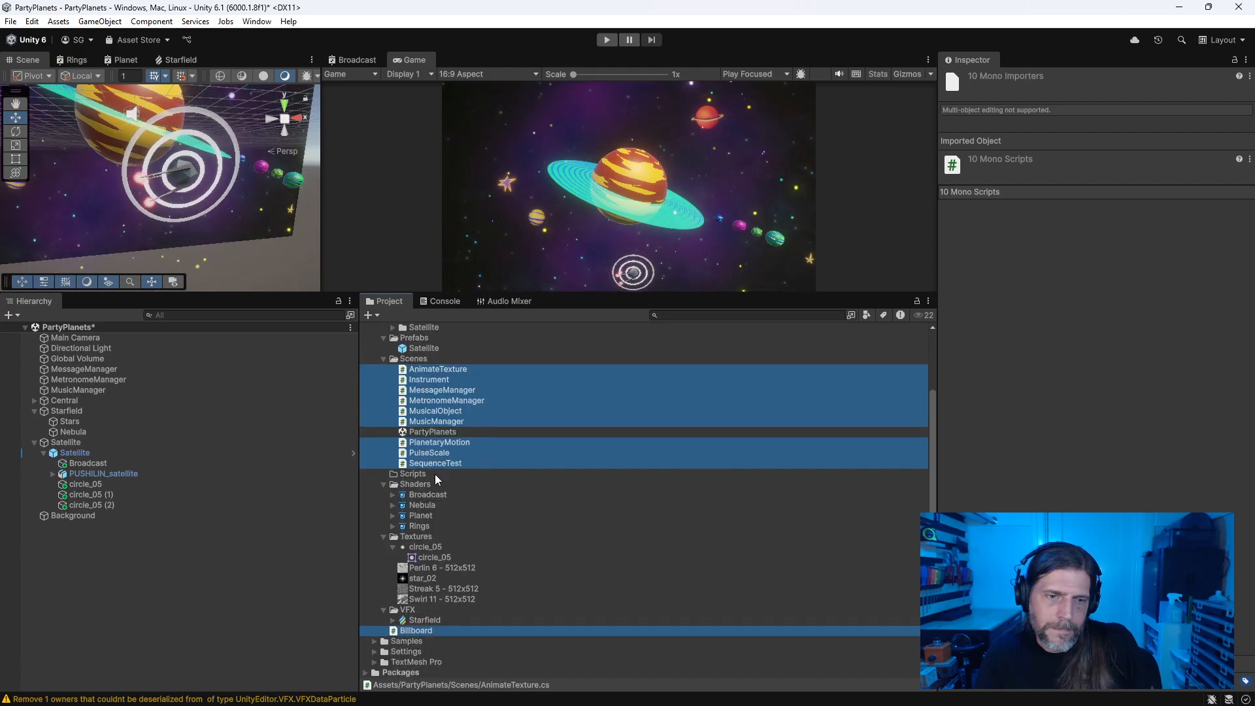
left_click_drag(416, 480, 415, 475)
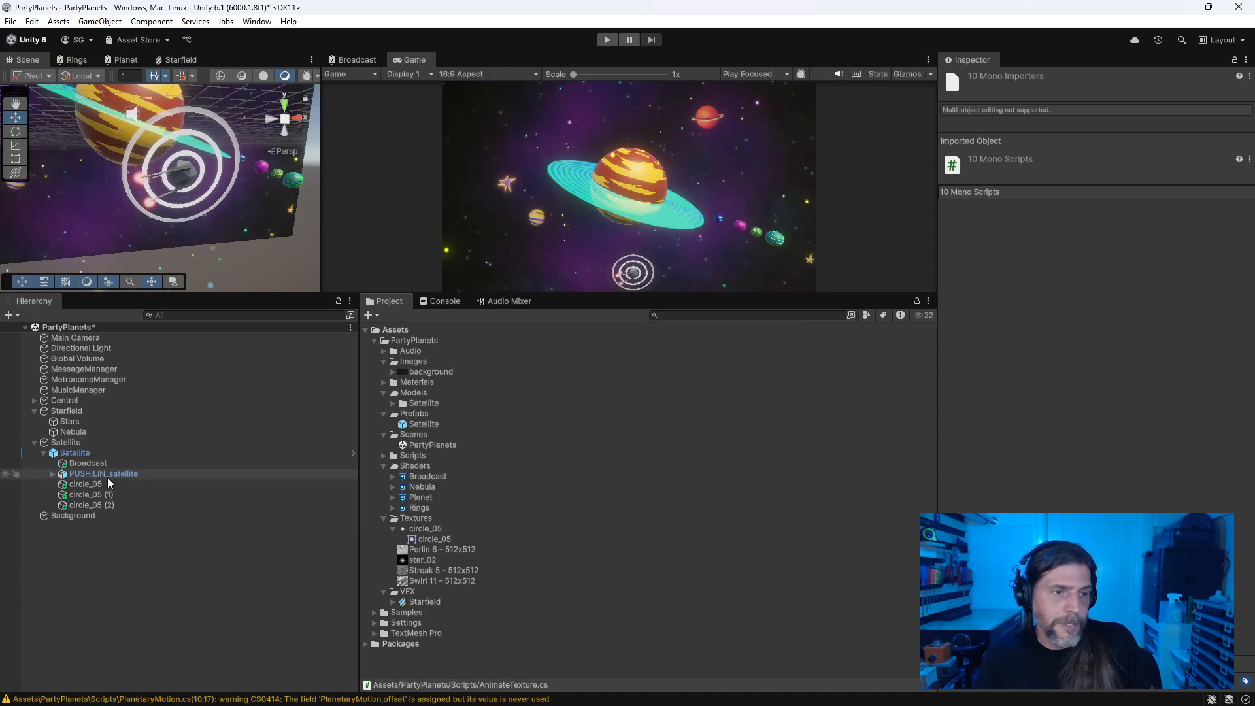
Step: Open the Billboard script of circle_05 (1) in Visual Studio Code and delete its Start method and the comments
left_click(92, 495)
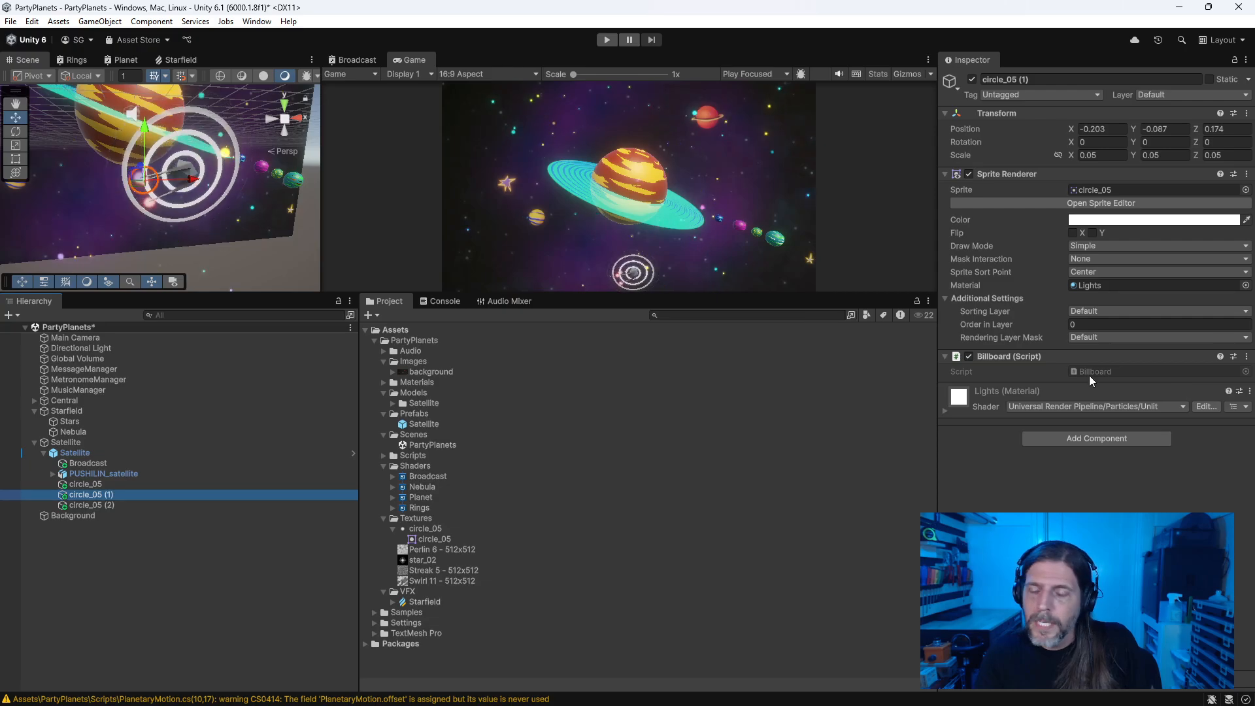
double_click(1095, 371)
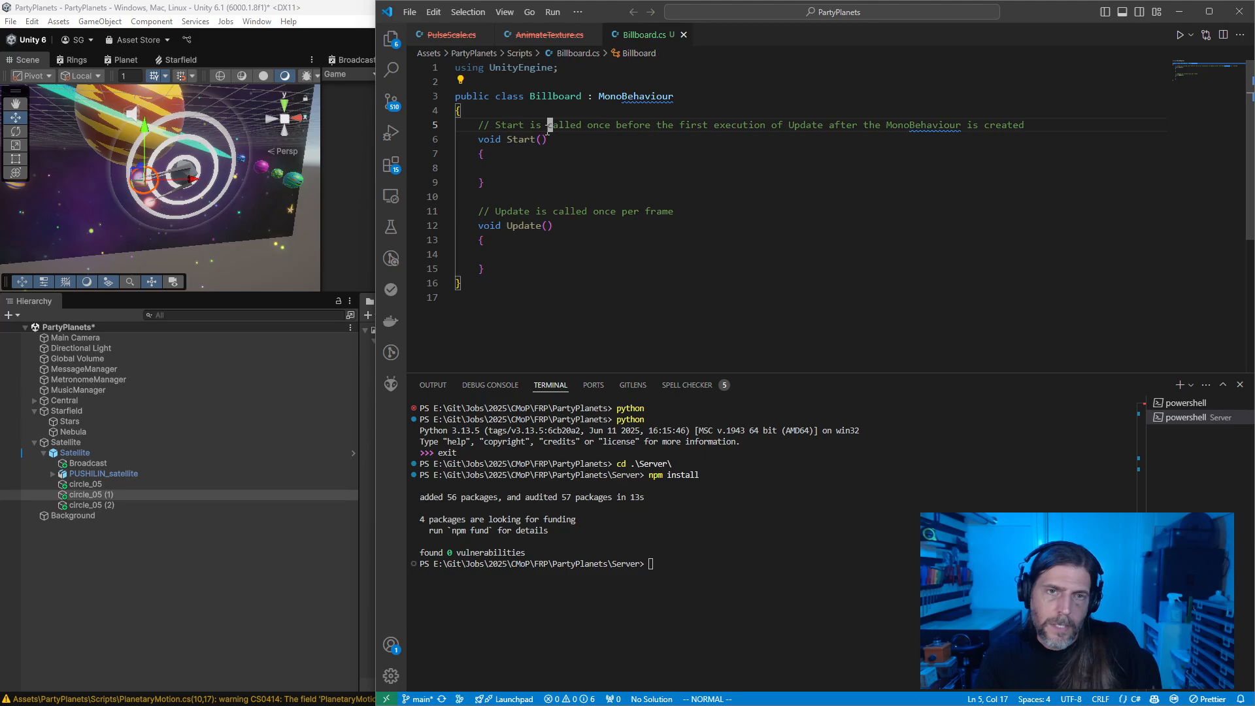
key("shift+v")
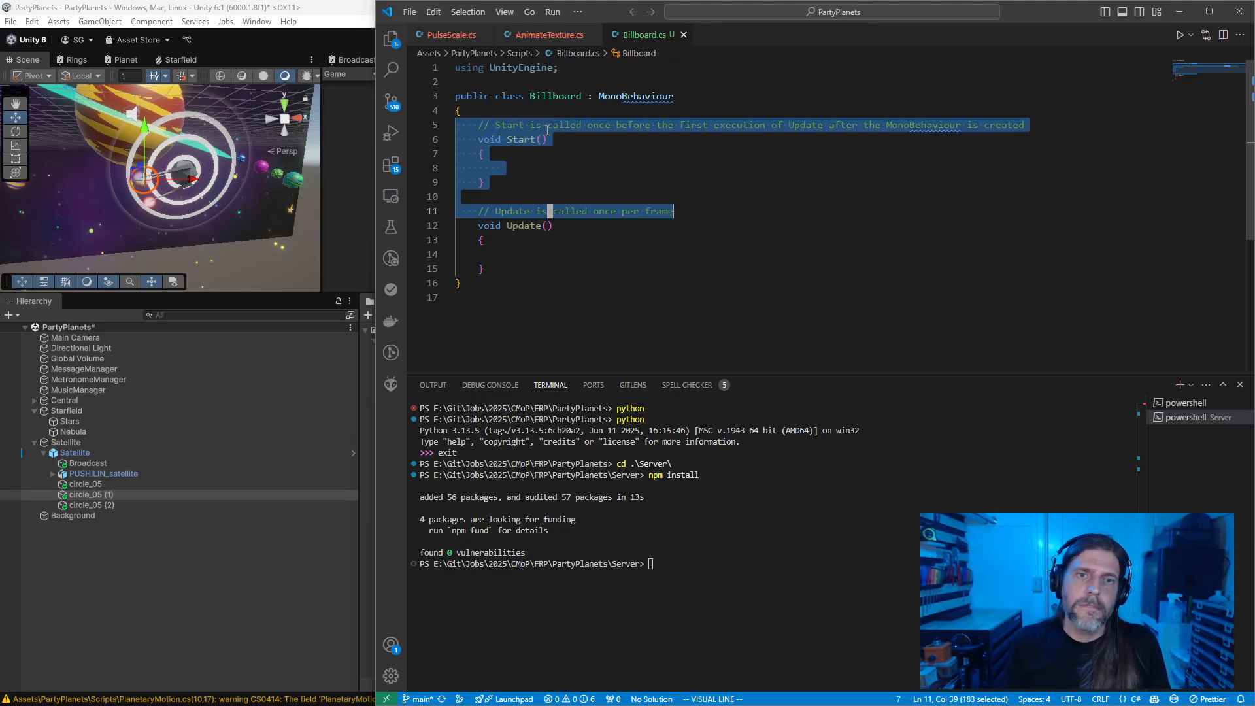
type("d")
Step: Make the Update method face the object toward the main camera with transform.LookAt(Camera.main.transform);
type("trasnf")
type("orm.lookAt(Camera.ma")
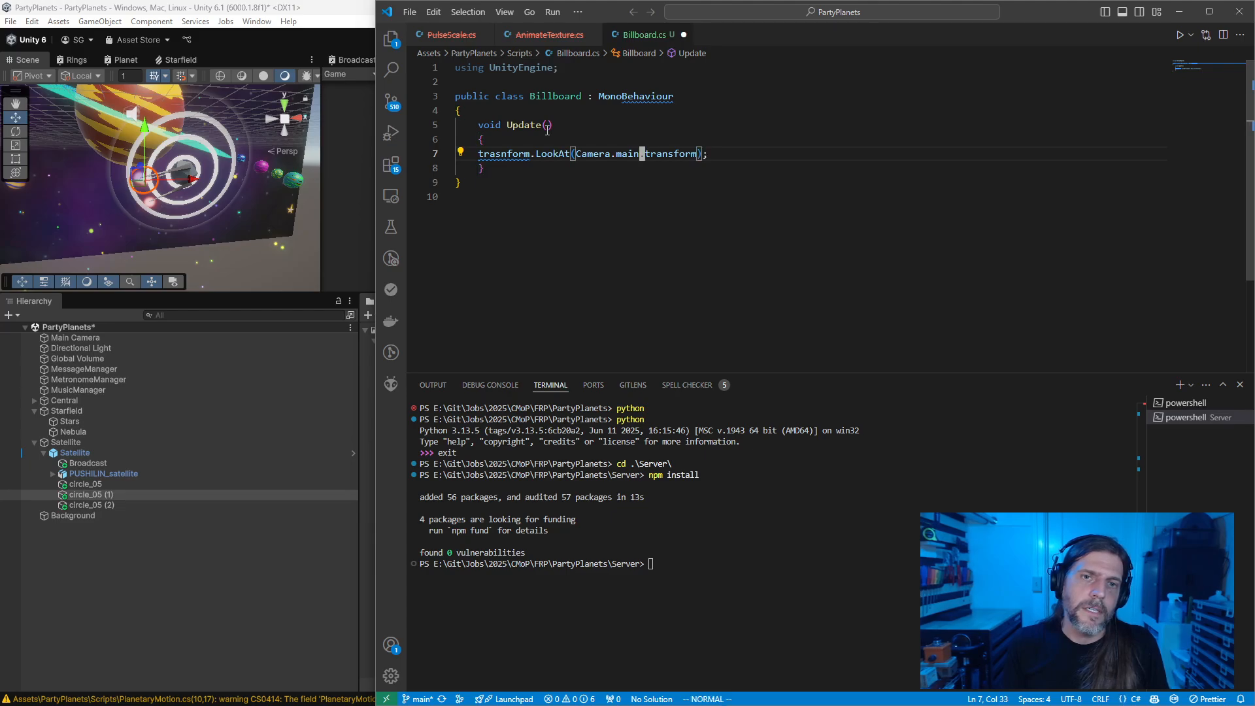
type("in.tran")
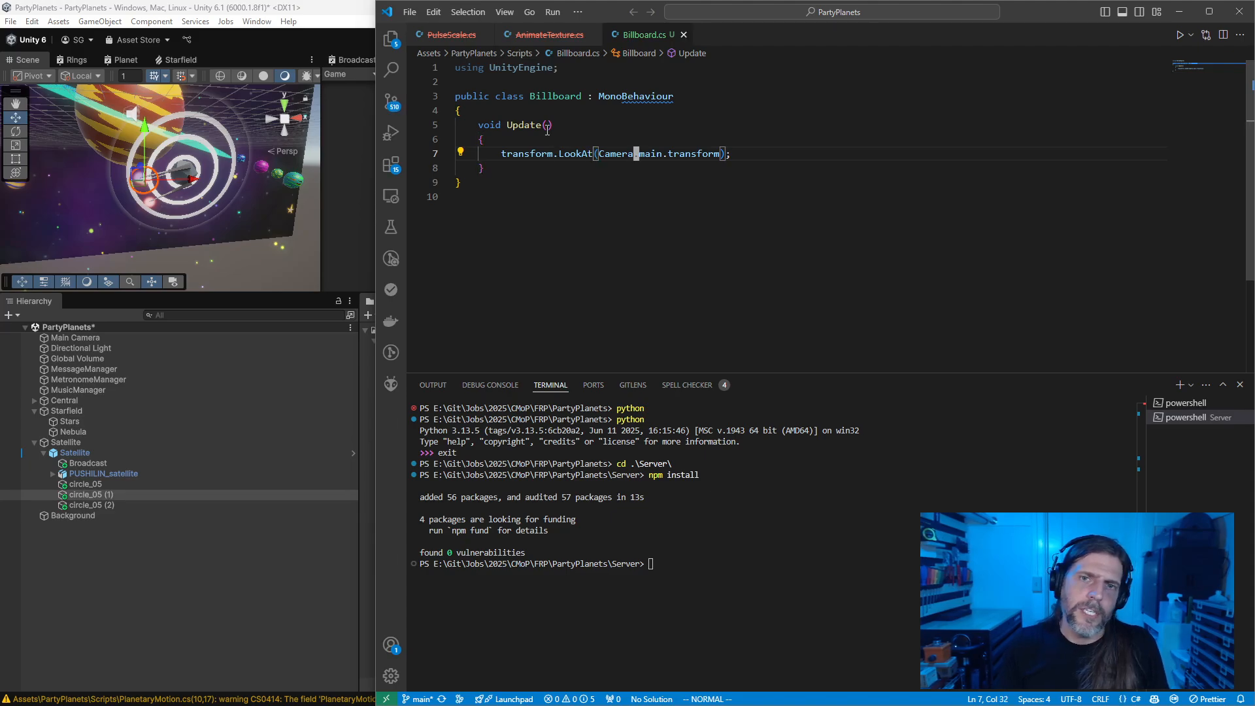
Step: Return to Unity, enlarge the Game view and test the Billboard script by running the scene briefly
left_click(358, 20)
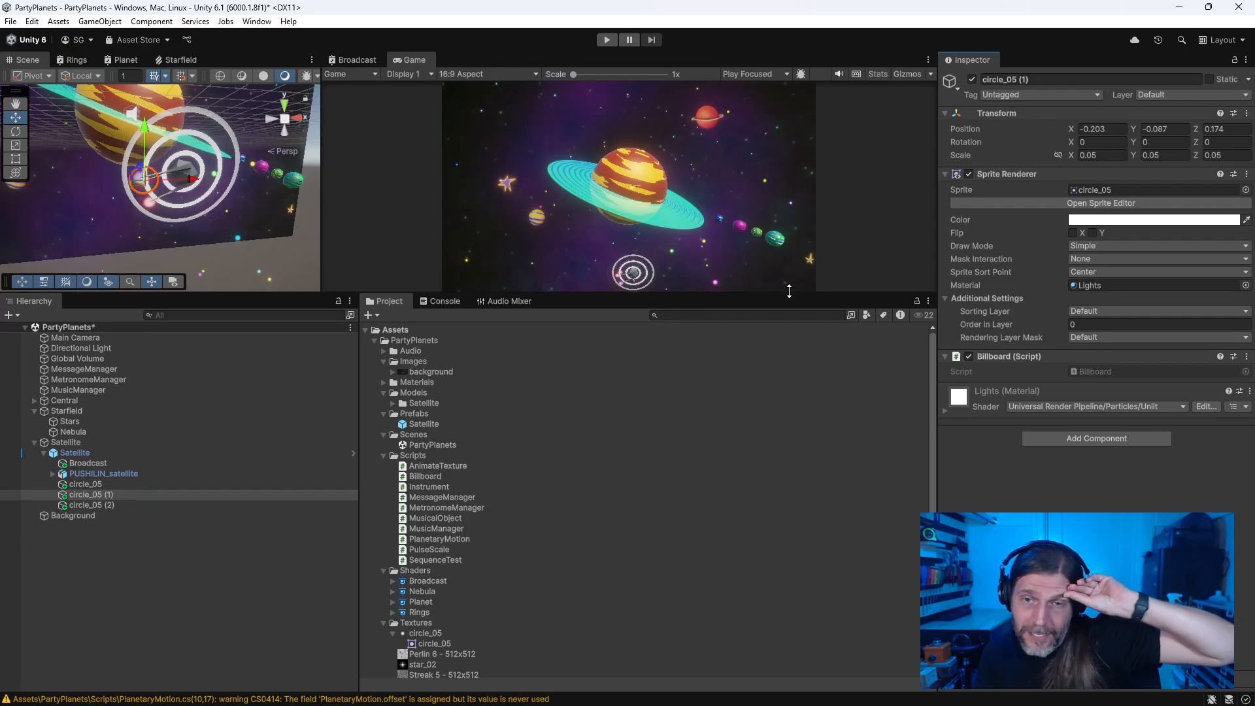
left_click_drag(788, 291, 784, 418)
key("ctrl+p")
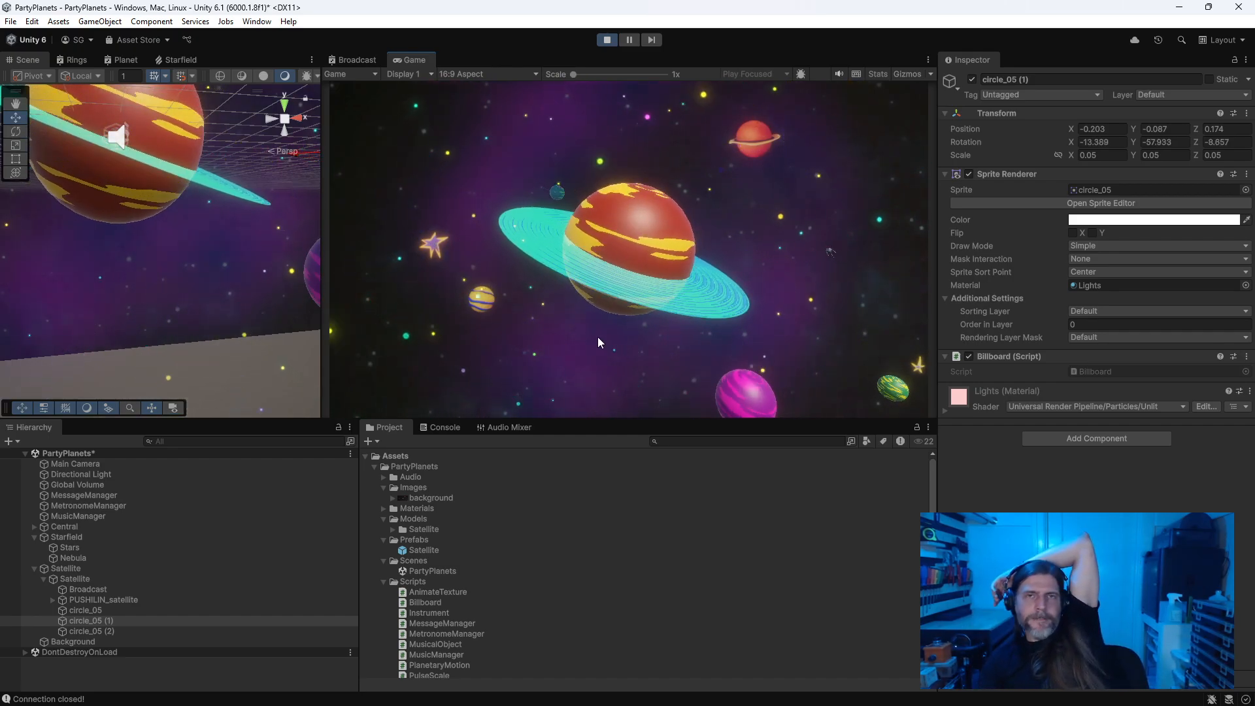
left_click(607, 39)
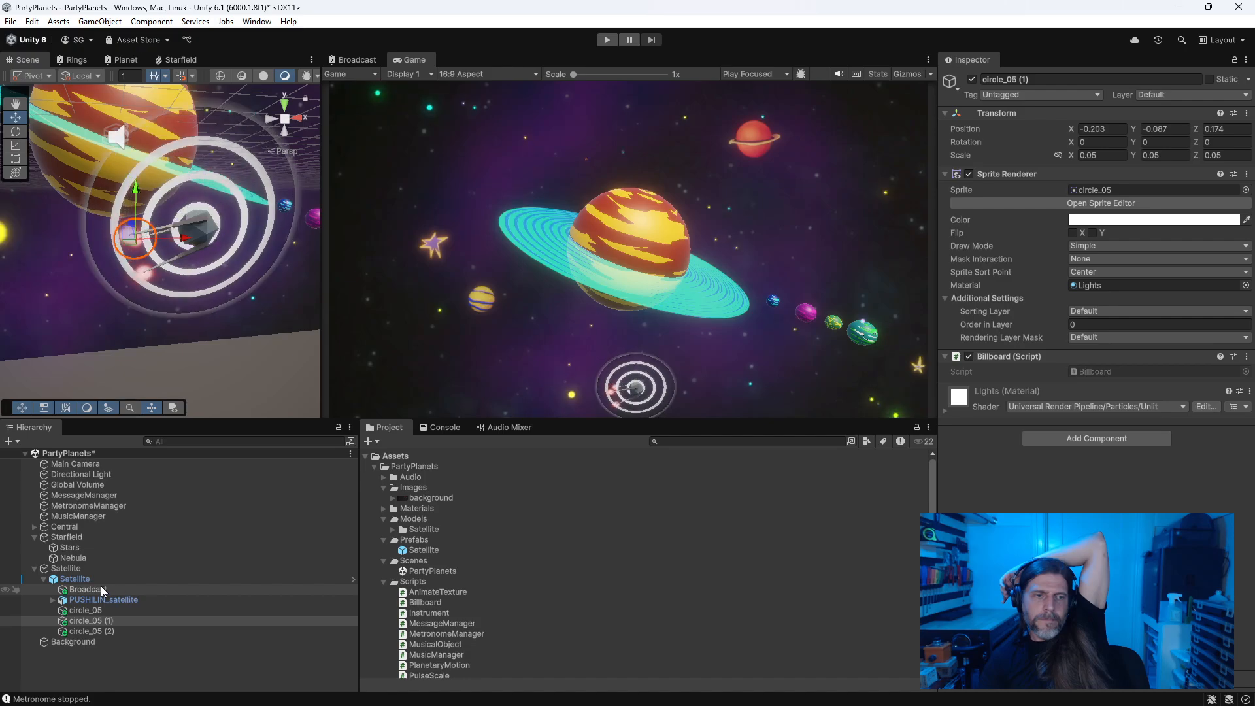
Step: Apply all overrides of the Satellite instance, covering Broadcast and the three circle_05 sprites, to its prefab
left_click(92, 579)
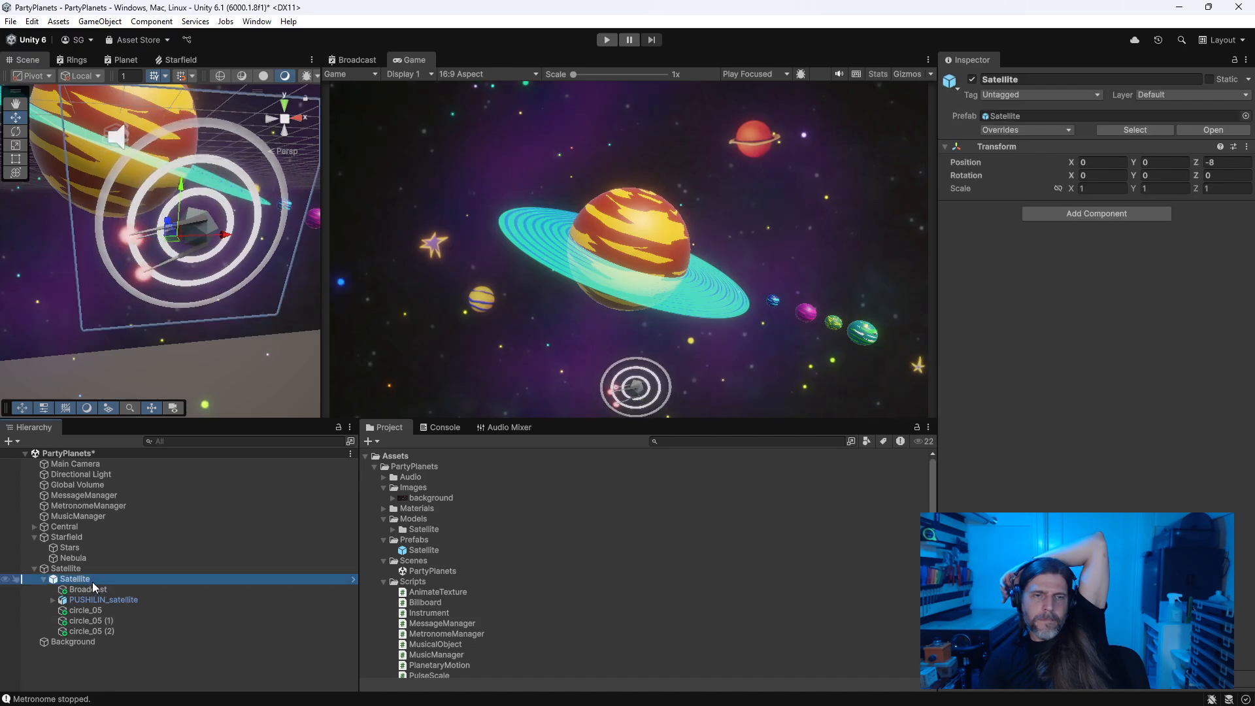
right_click(126, 578)
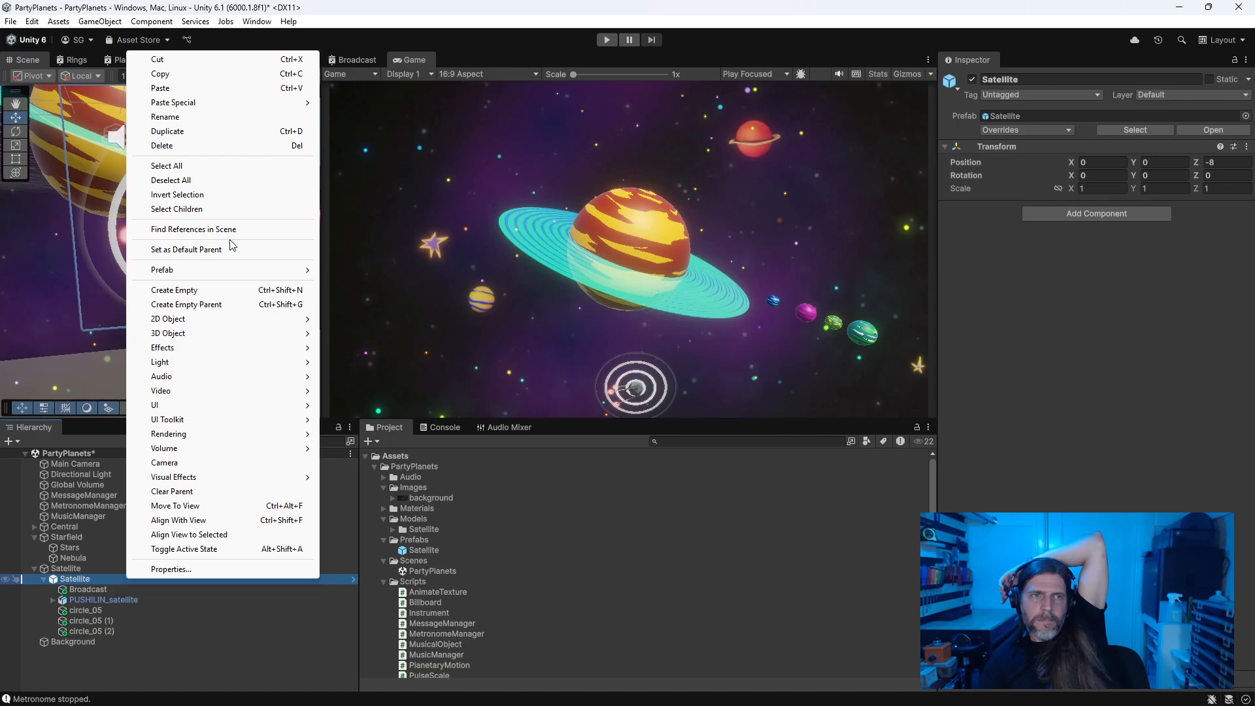
left_click(100, 579)
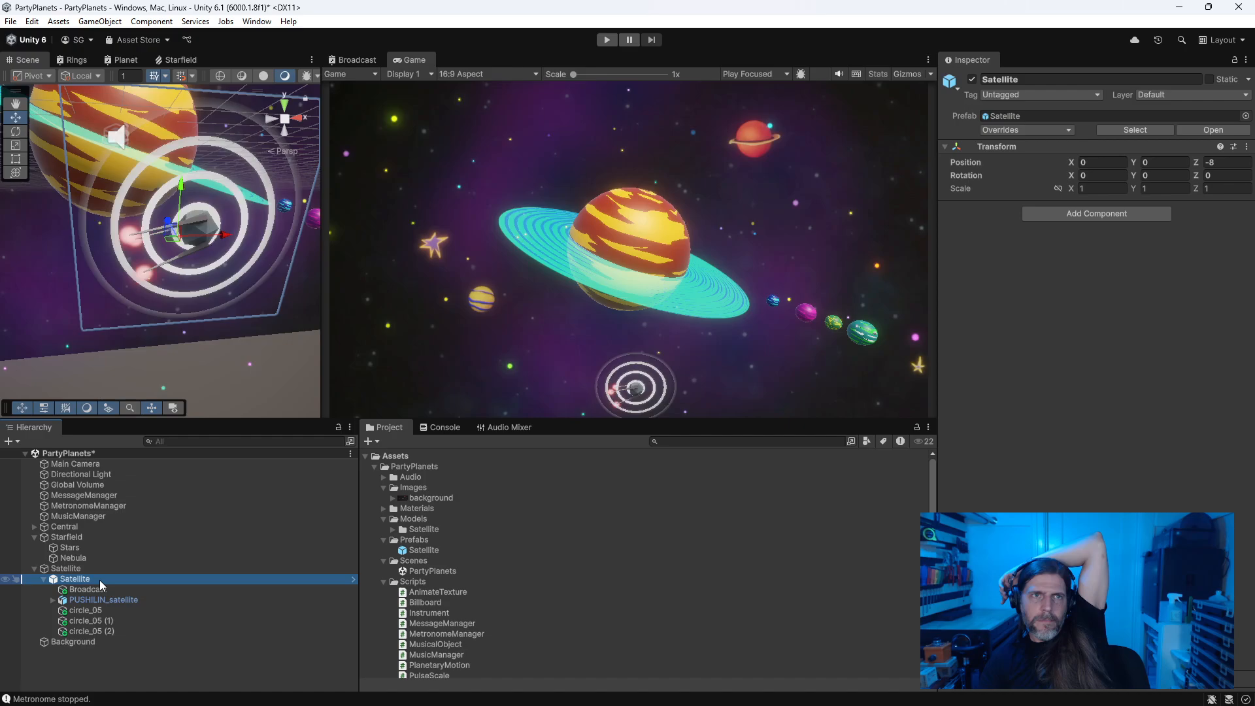
right_click(100, 578)
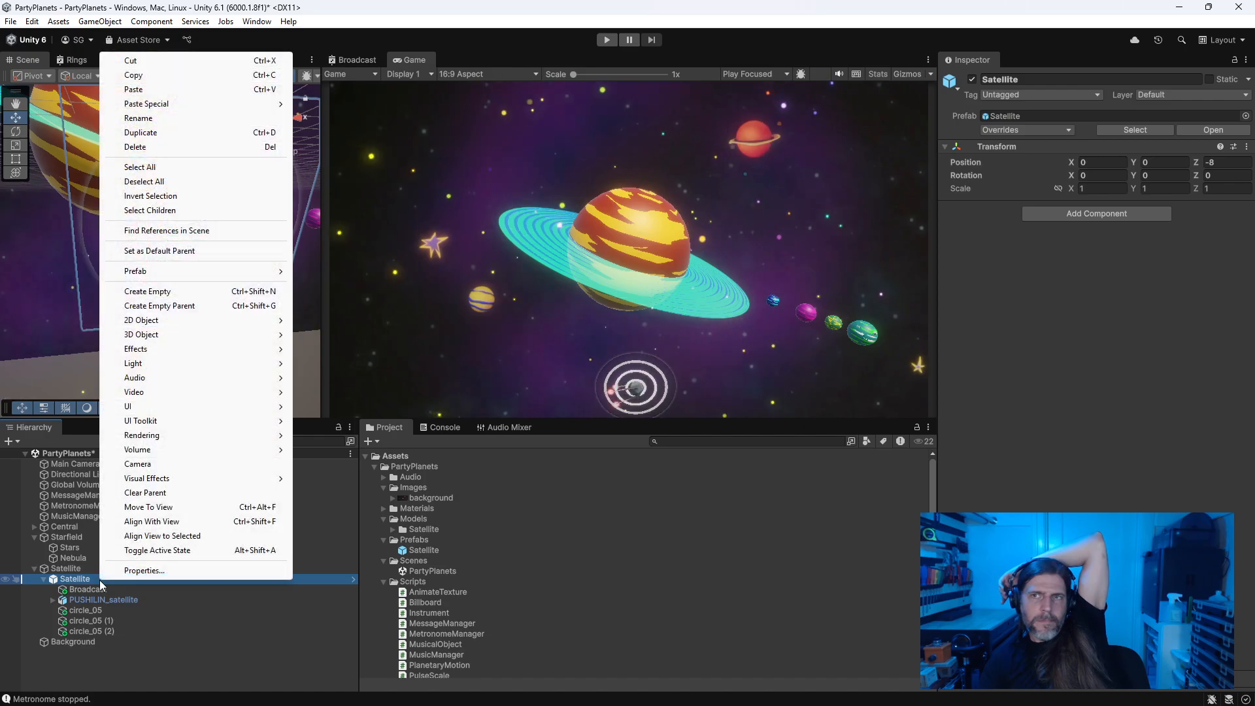
key("Escape")
left_click(99, 579)
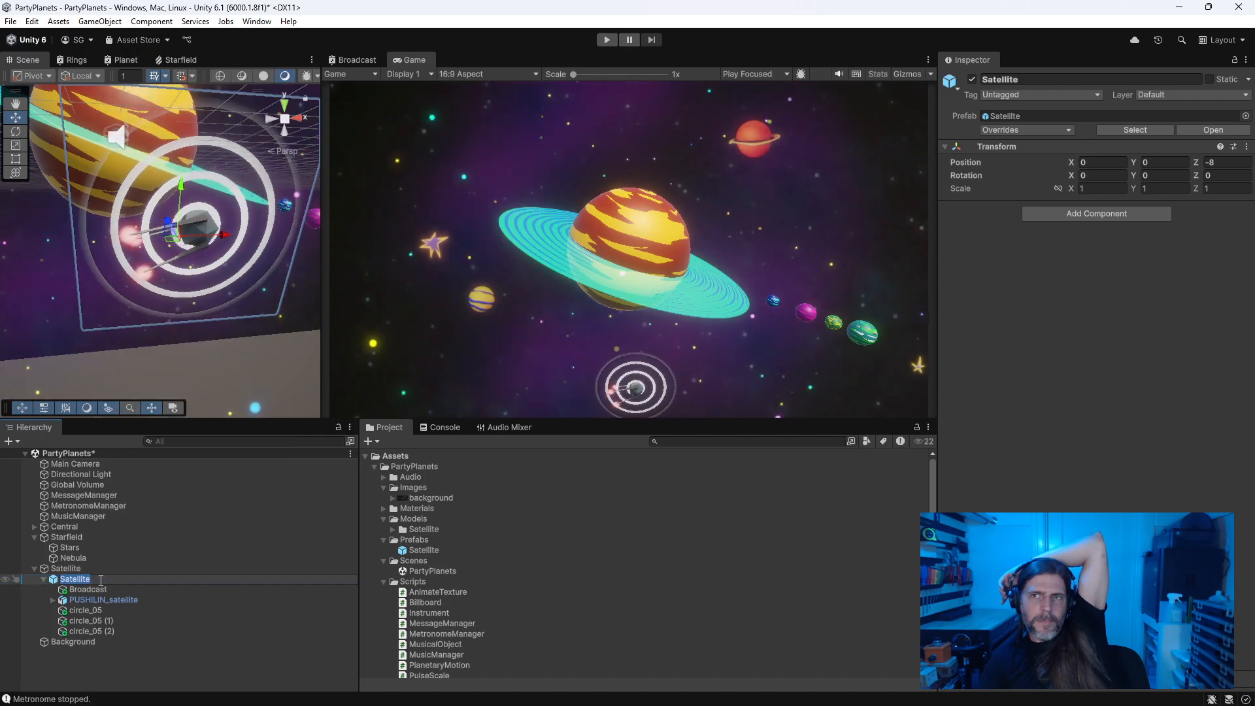
left_click(1058, 131)
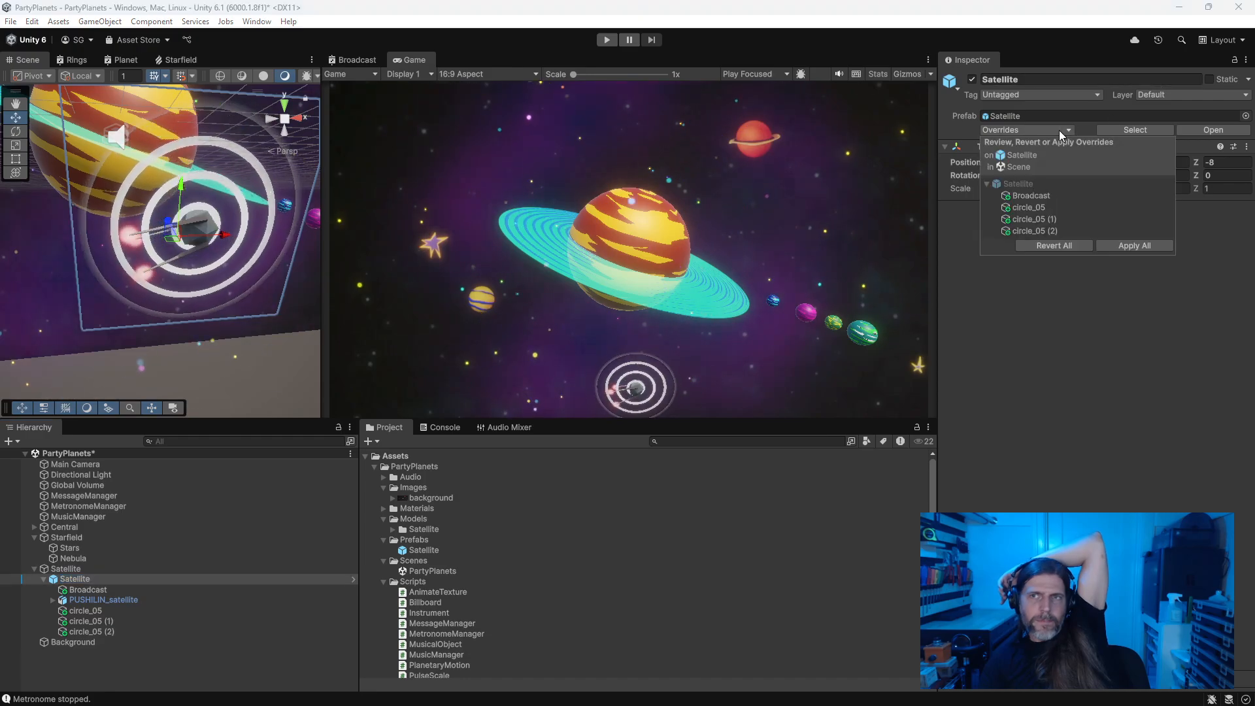
left_click(1136, 244)
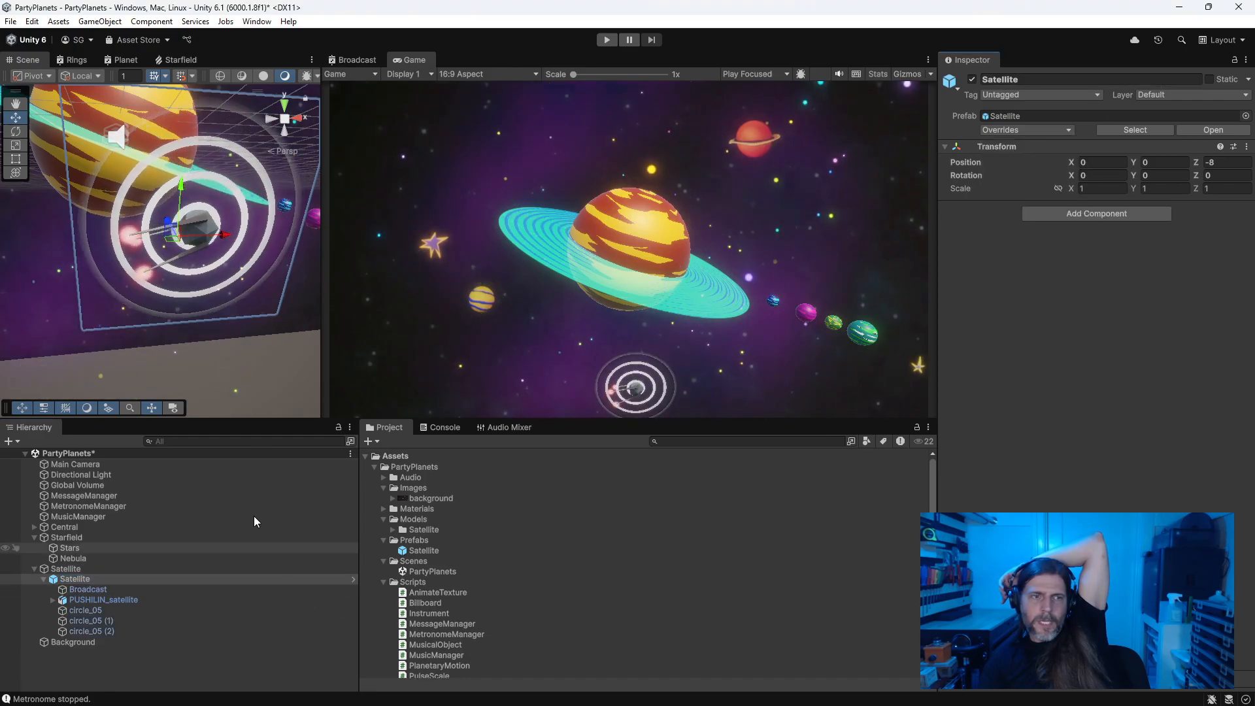
Step: Run the scene and examine how the Broadcast quad is oriented and which mesh it uses while the satellite orbits
left_click(614, 43)
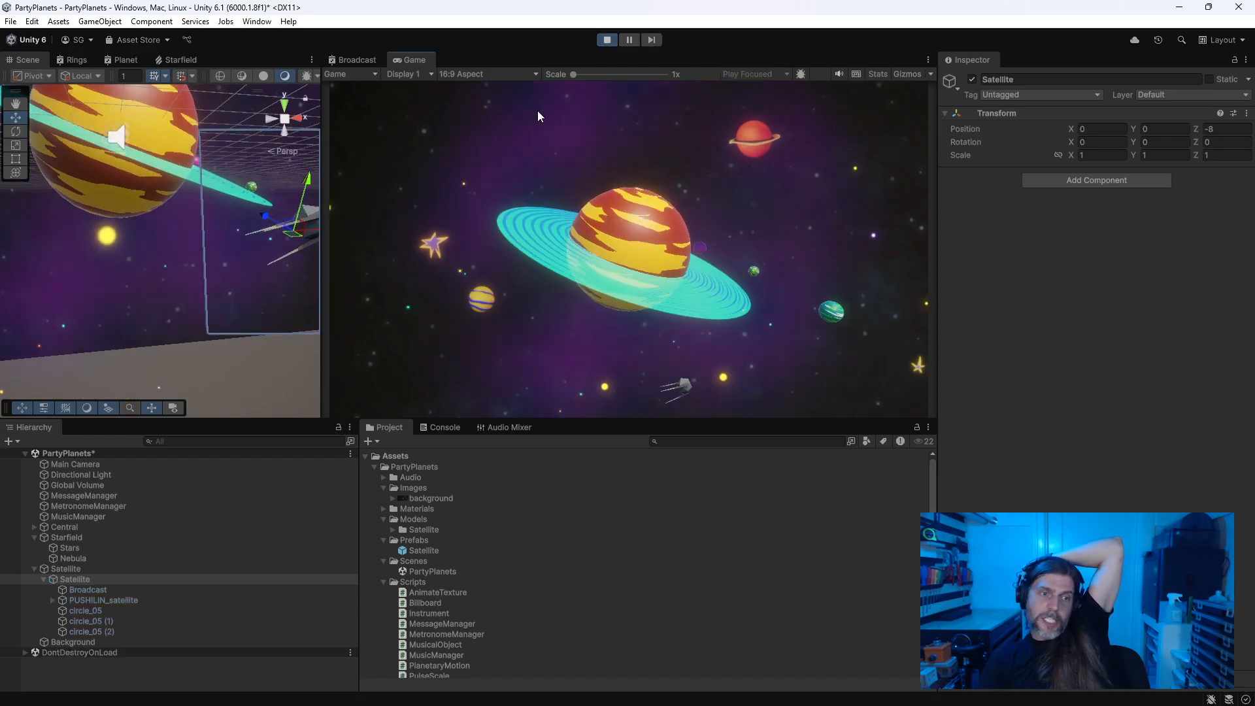
left_click(113, 592)
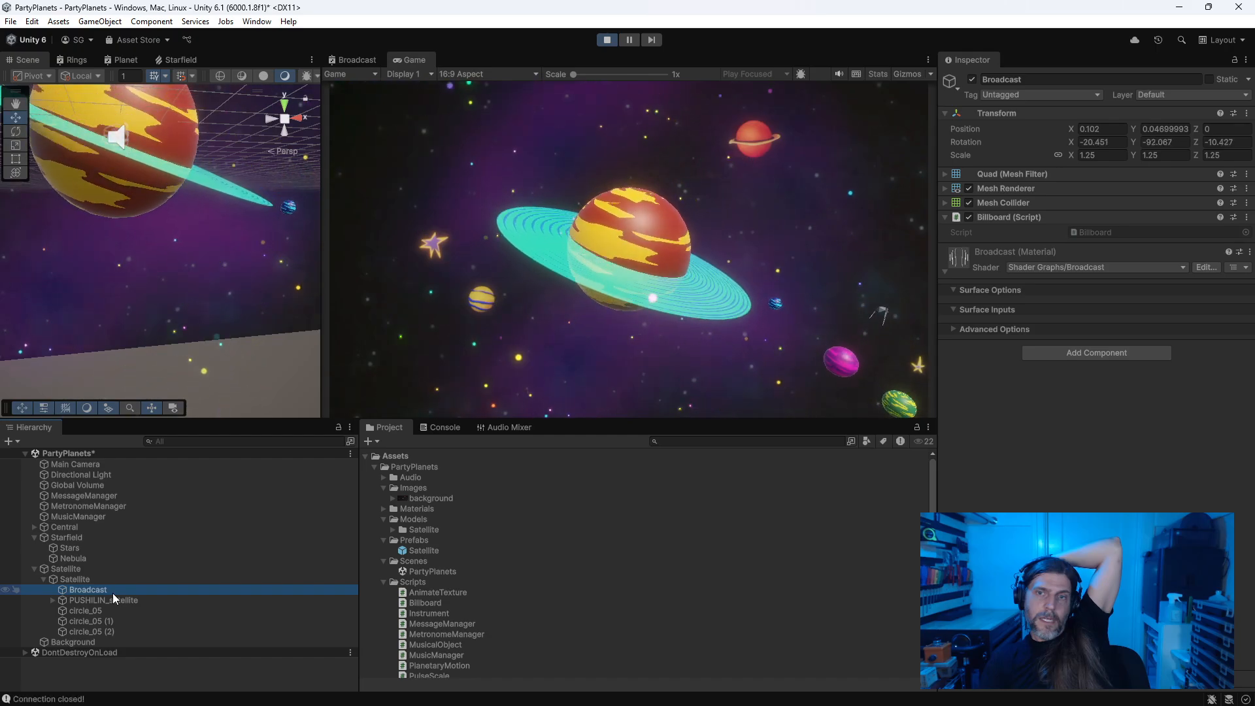
left_click(944, 173)
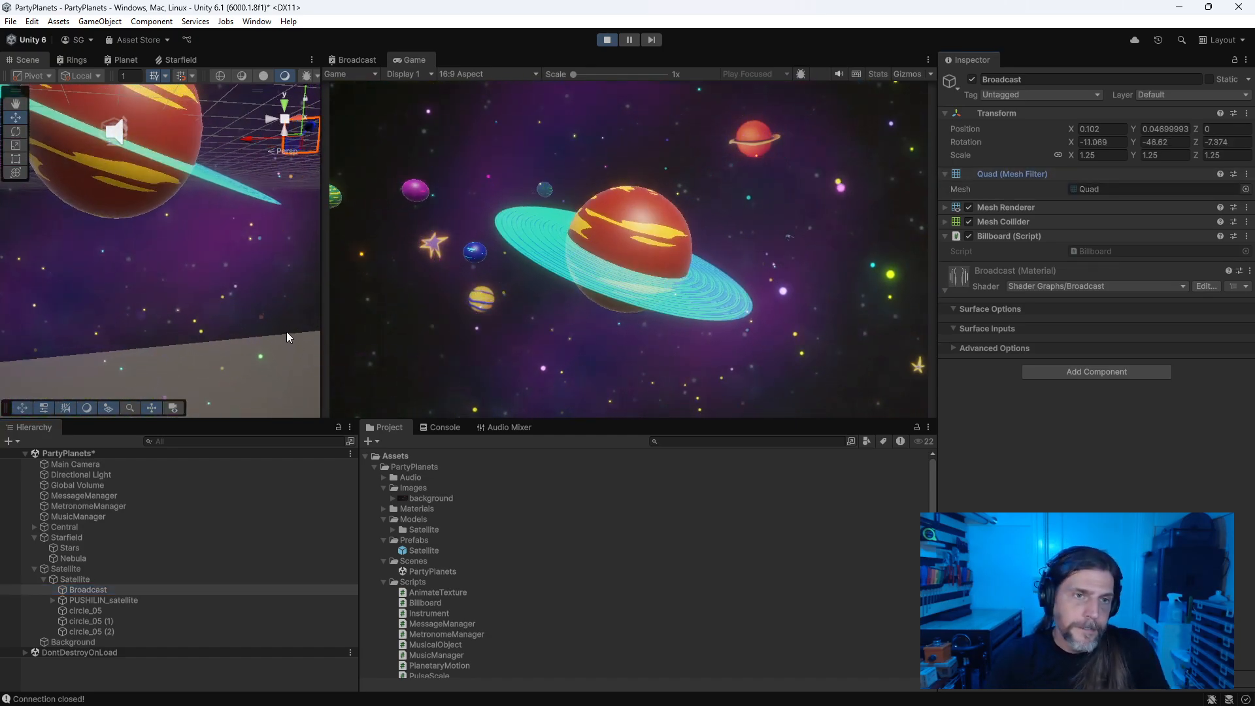
scroll(285, 336, "down", 10)
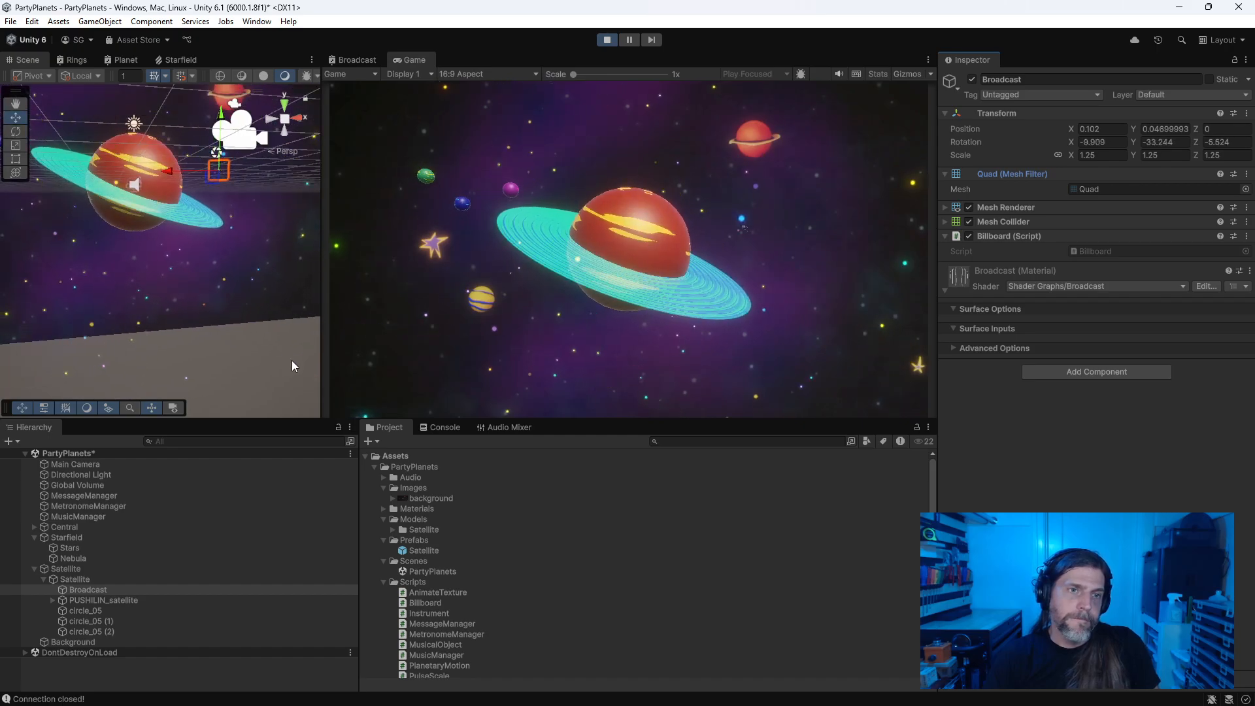
mouse_move(185, 323)
middle_mouse_down()
mouse_move(217, 366)
mouse_move(218, 352)
mouse_move(277, 356)
mouse_move(183, 337)
mouse_move(222, 299)
mouse_move(177, 335)
middle_mouse_up()
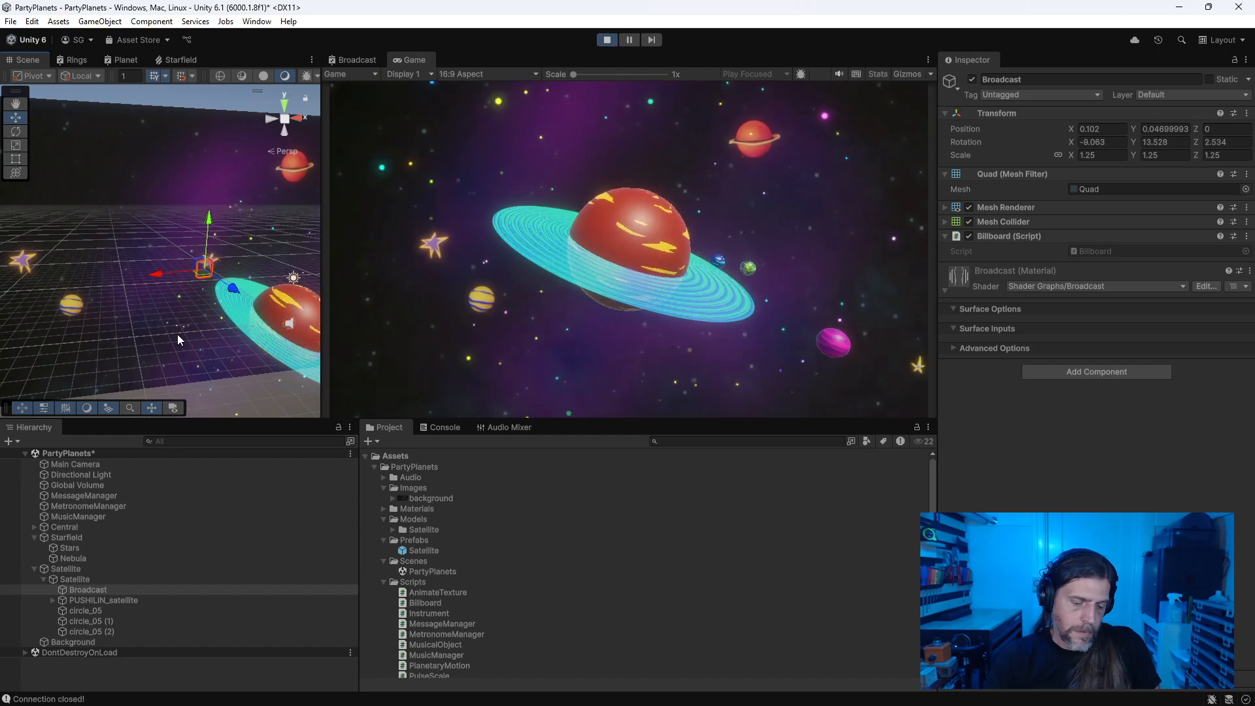
left_click_drag(158, 320, 480, 275, "alt")
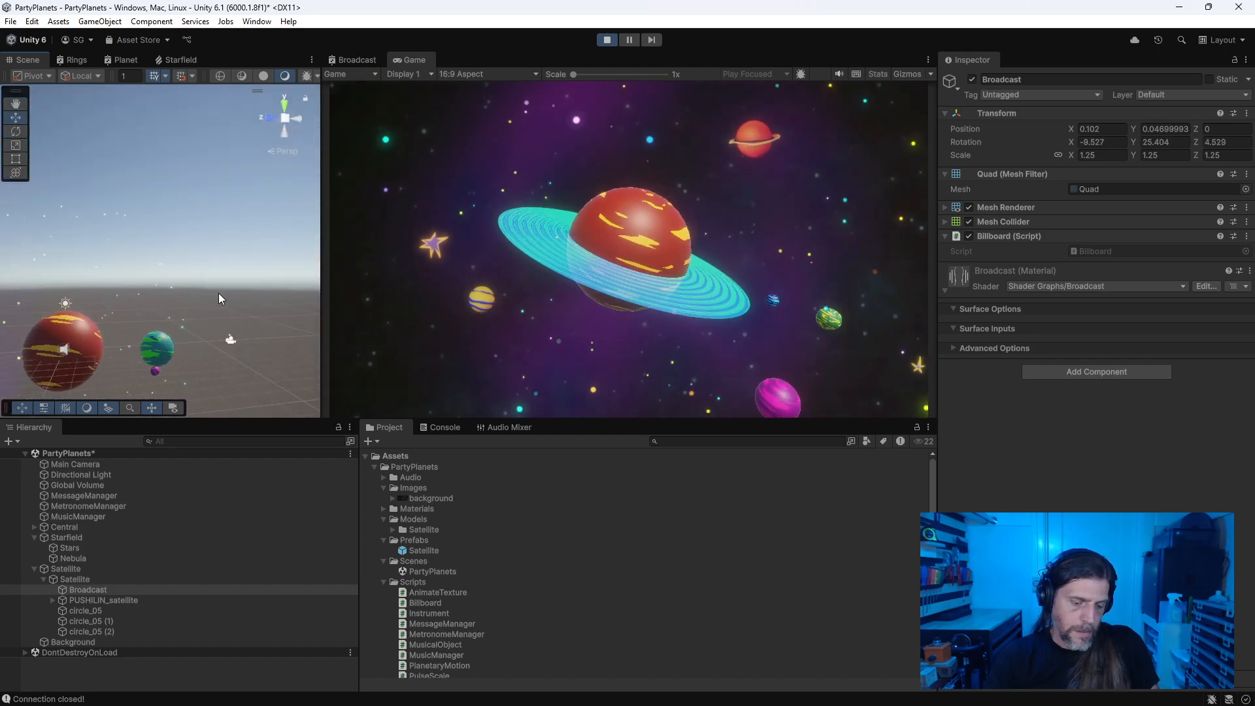
key("f")
left_click_drag(218, 293, 245, 322, "alt")
Step: Check the Billboard script's Update method and the Main Camera's settings, and stop the running scene
key("alt+Tab")
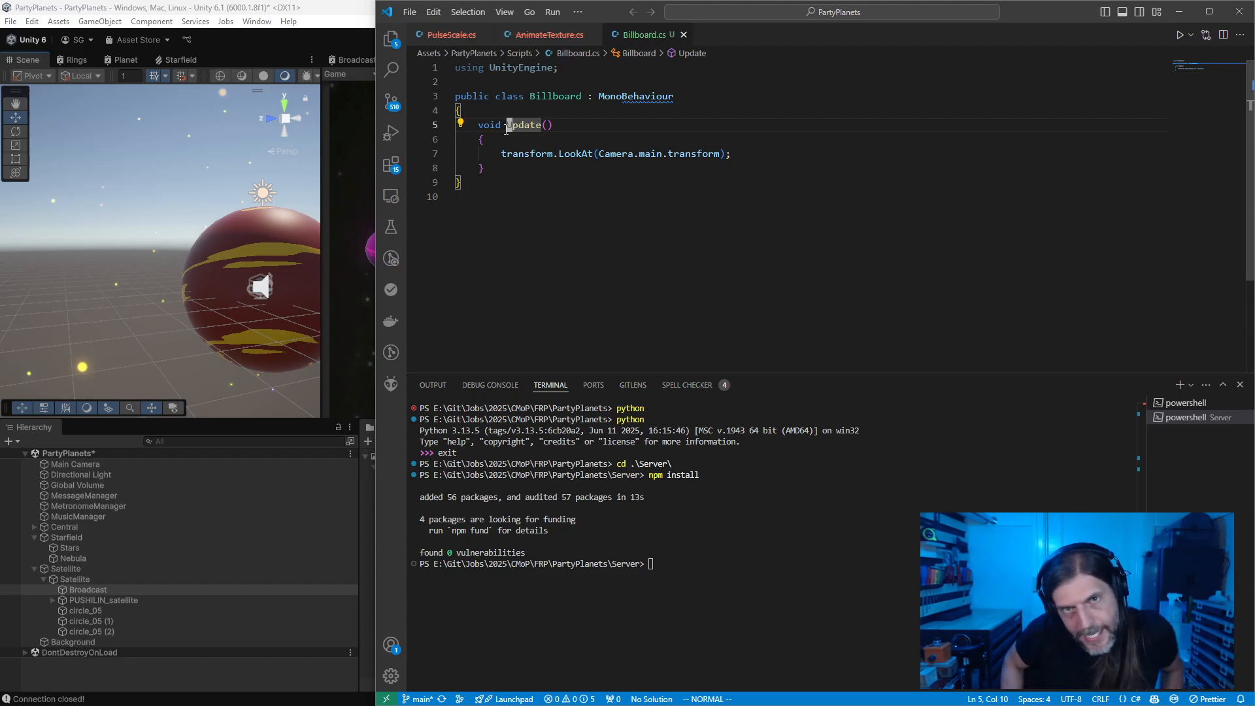
key("alt+Tab")
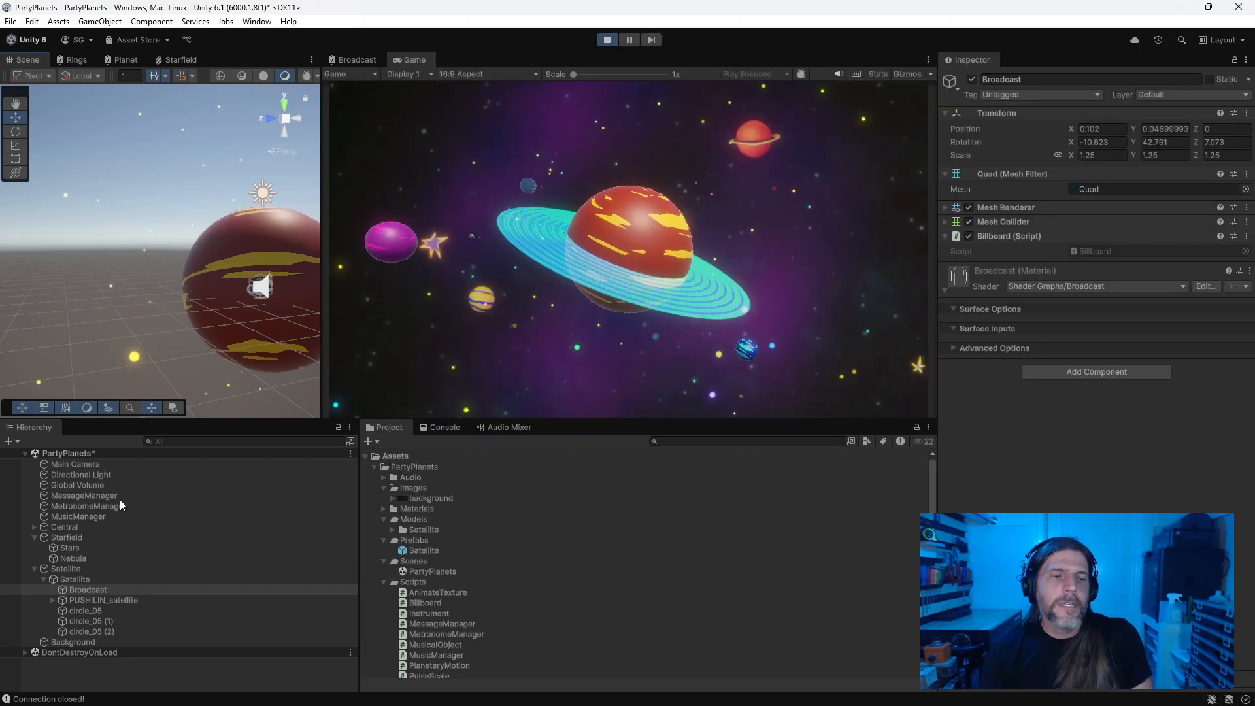
left_click(92, 464)
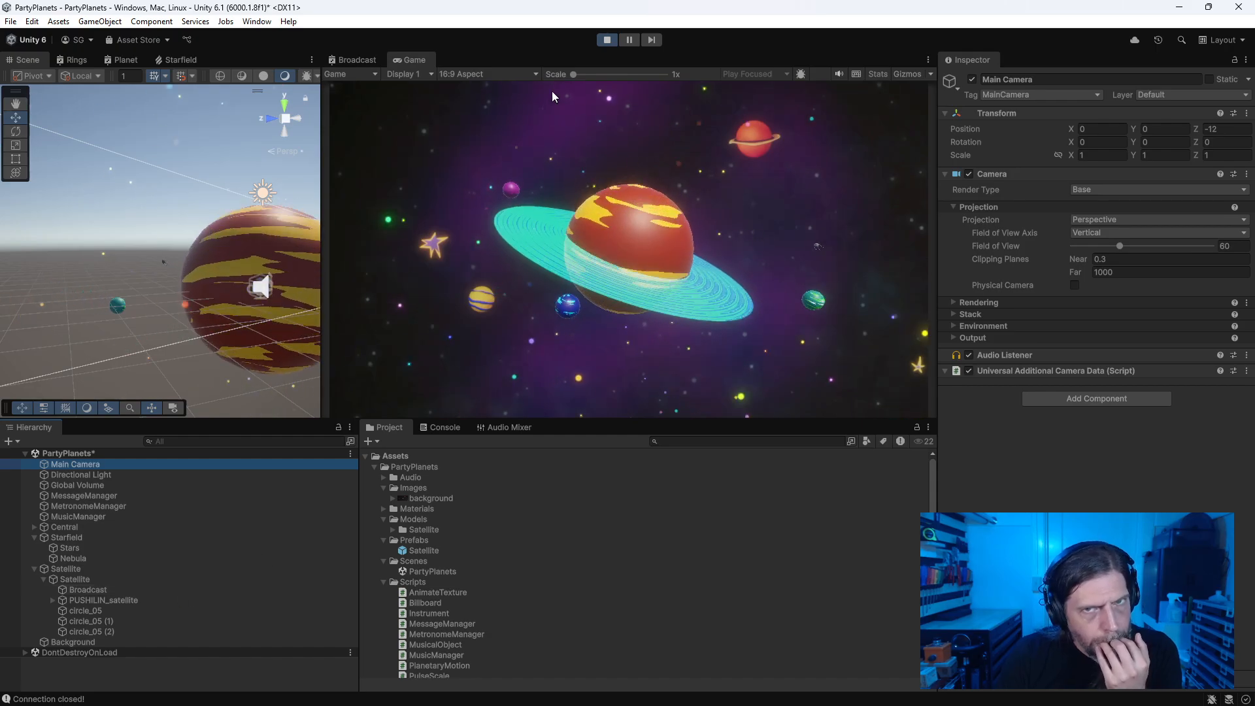
left_click(606, 40)
Step: Try putting a minus sign before Camera.main.transform in the Billboard script's LookAt call and run the scene in Unity
key("alt+Tab")
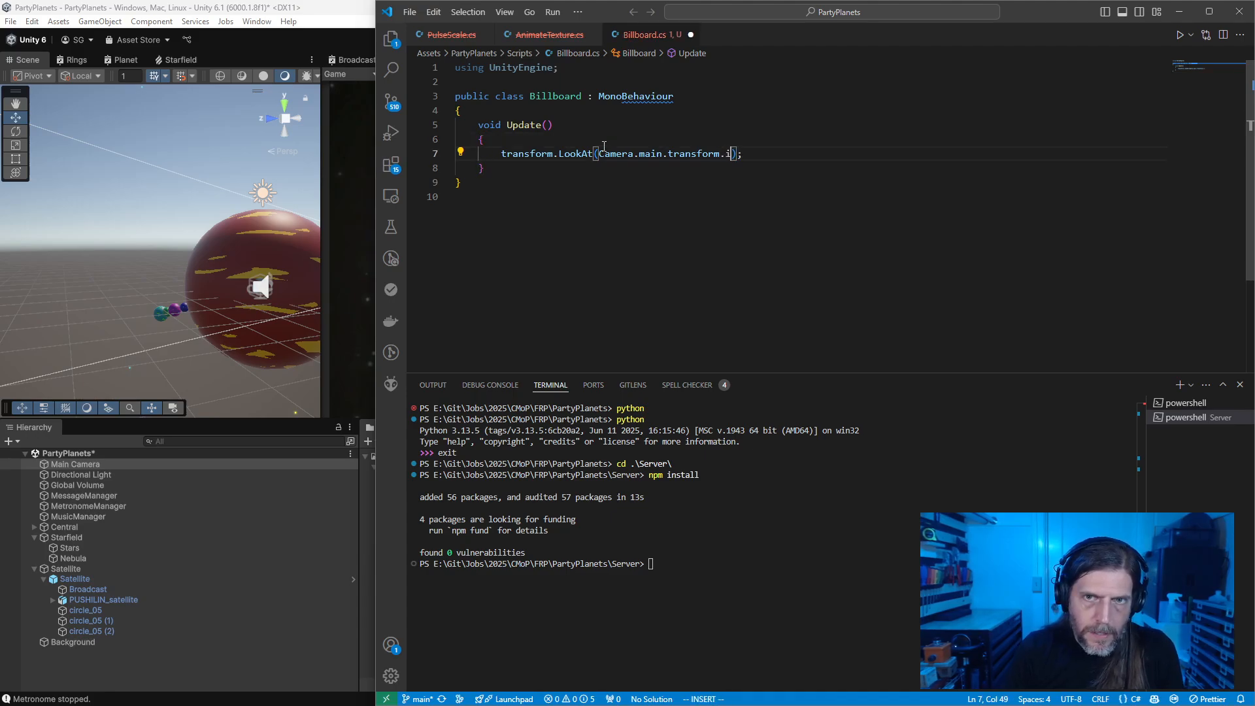
key("BackSpace")
key("BackSpace")
key("Escape")
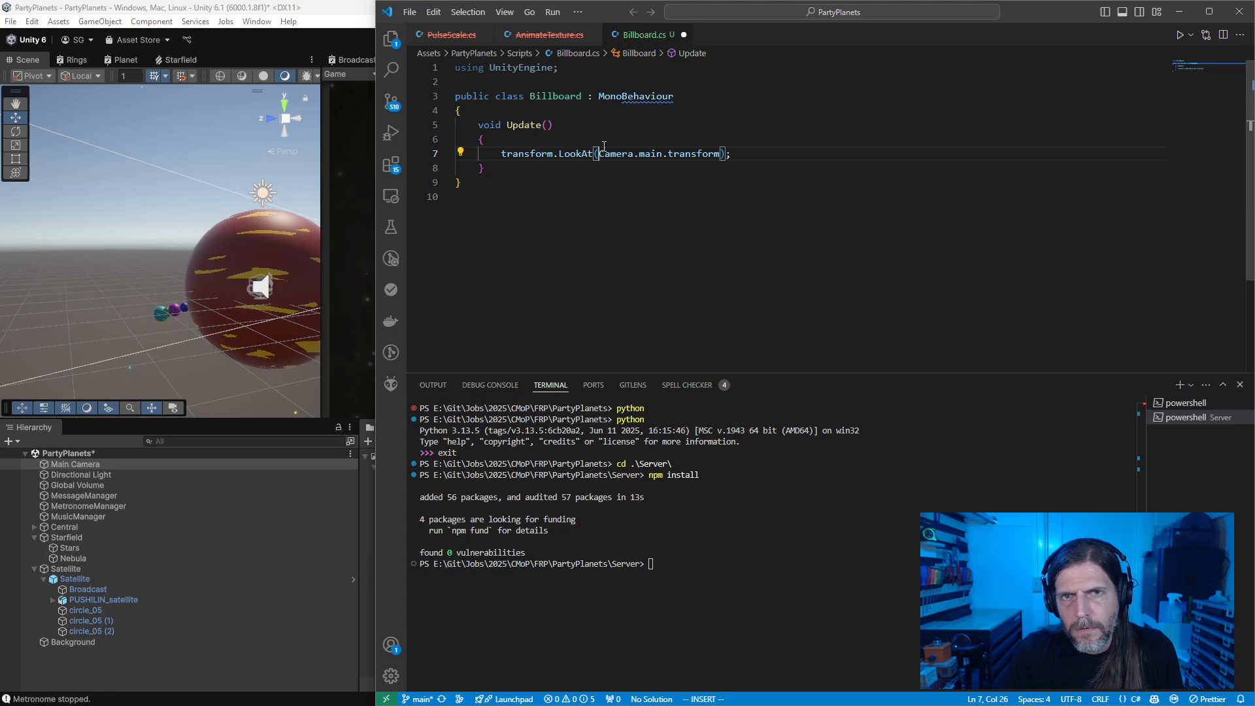
left_click(359, 24)
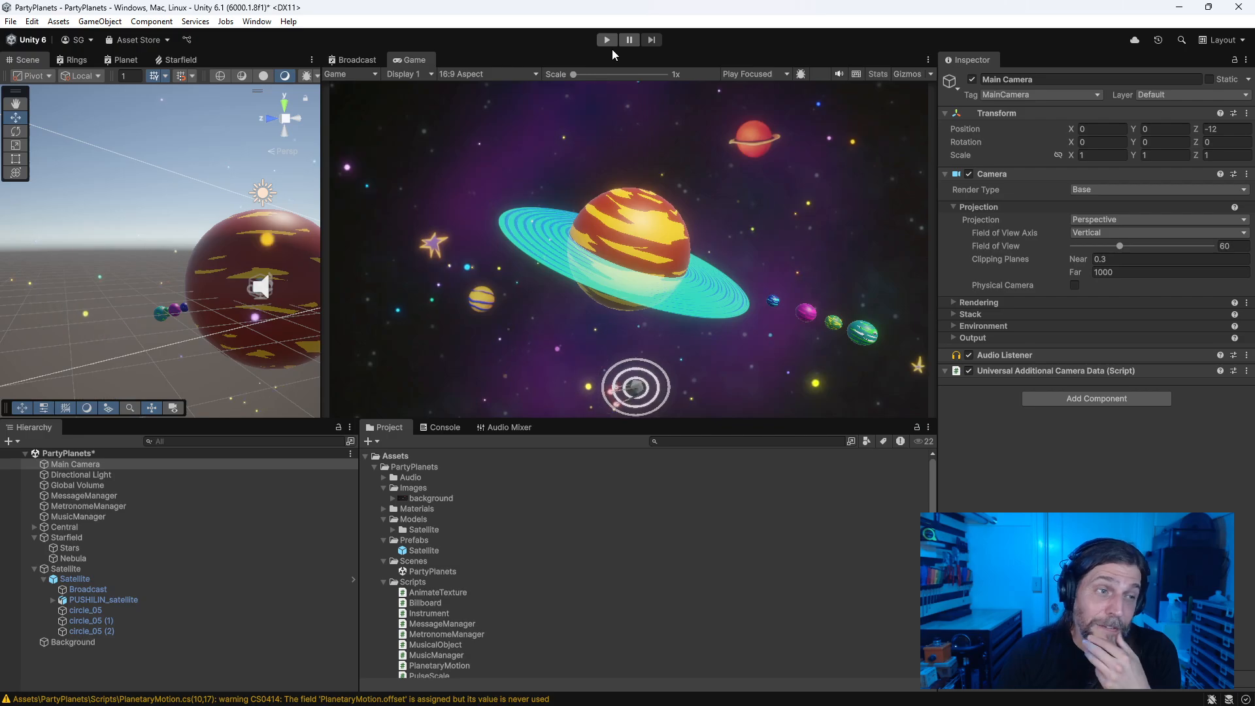
left_click(606, 40)
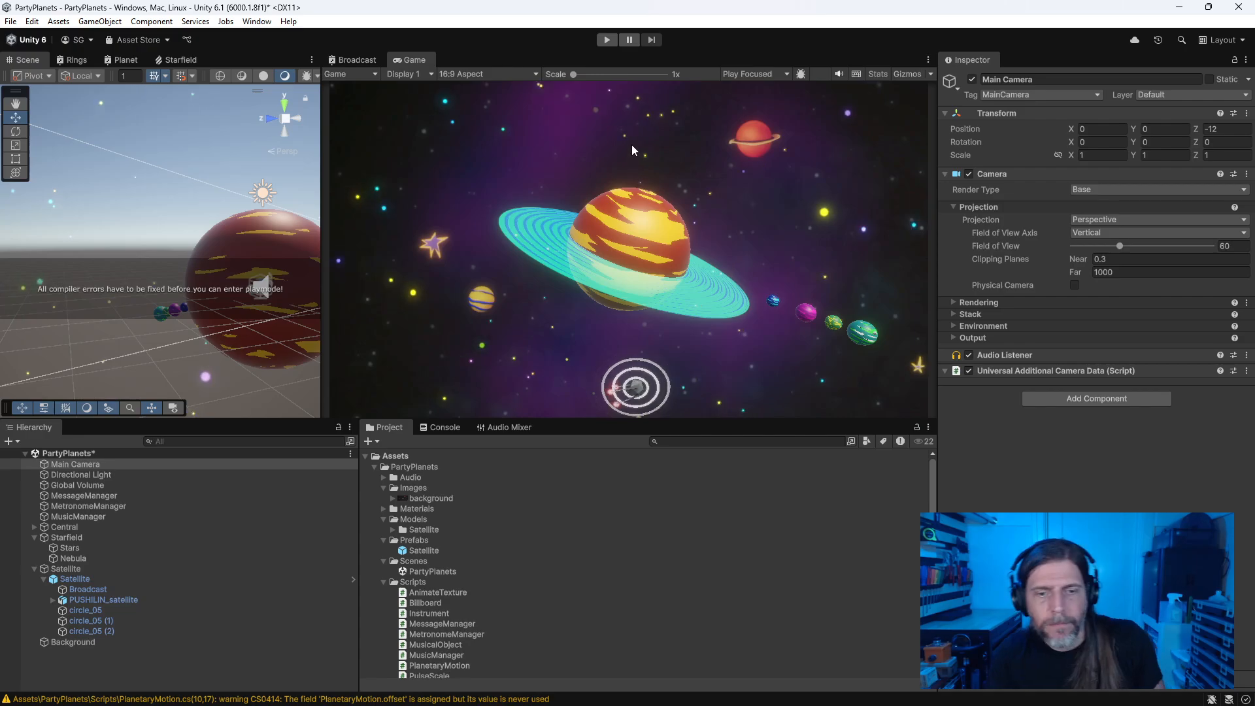
Step: Examine the Billboard.cs compiler error in Unity's Console
key("alt+Tab")
key("alt+Tab")
left_click(453, 428)
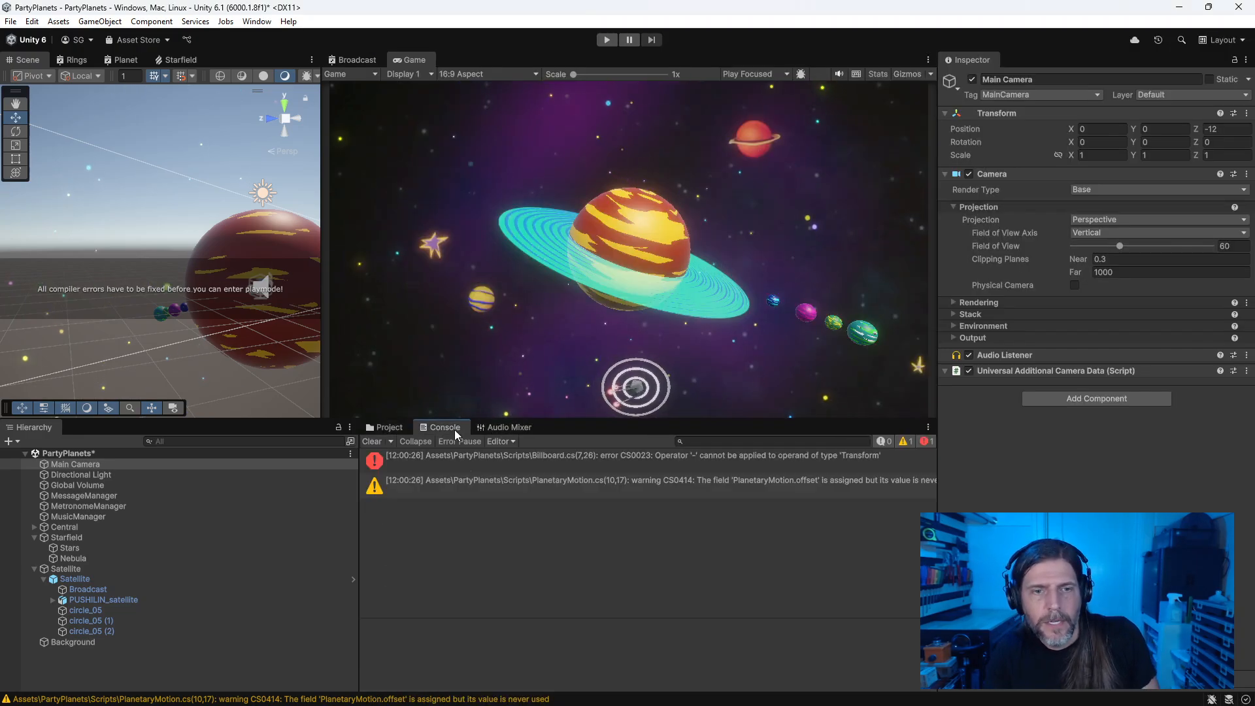
left_click(455, 456)
Step: Open Billboard.cs from the error and change the call to transform.LookAt(Camera.main.transform.position, Vector3.up);, then return to Unity
double_click(454, 457)
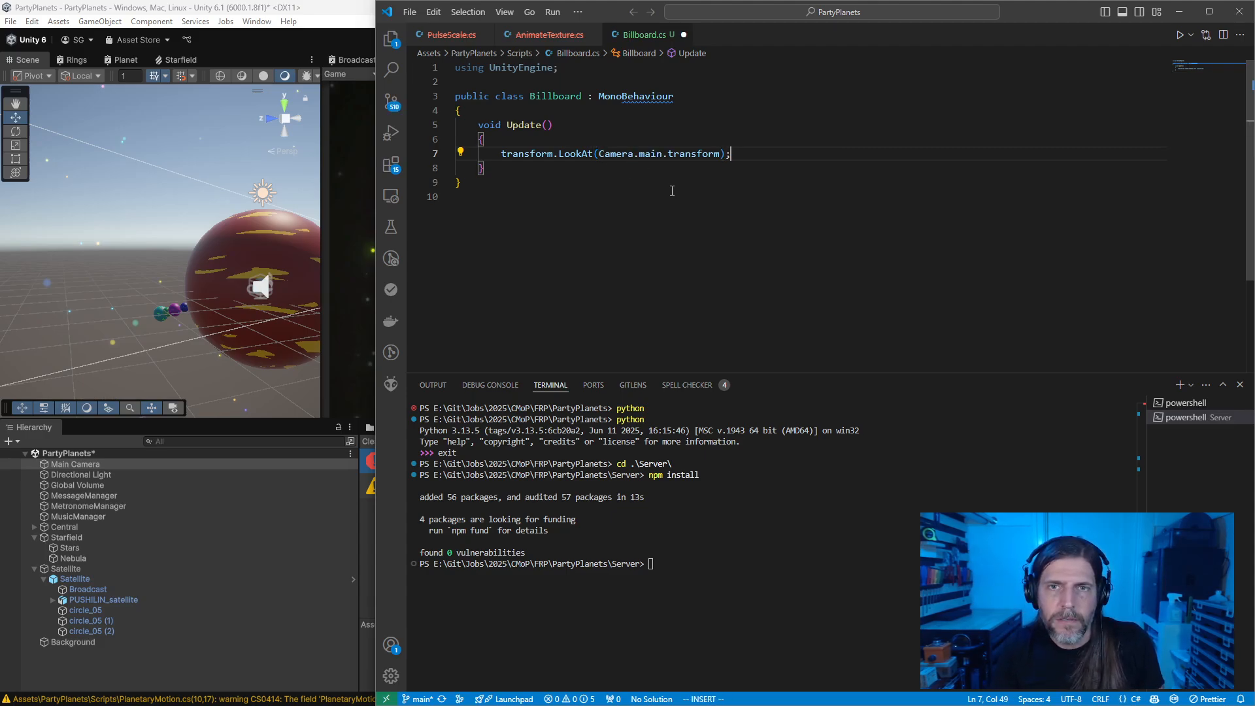
type("osition, Vector3.up")
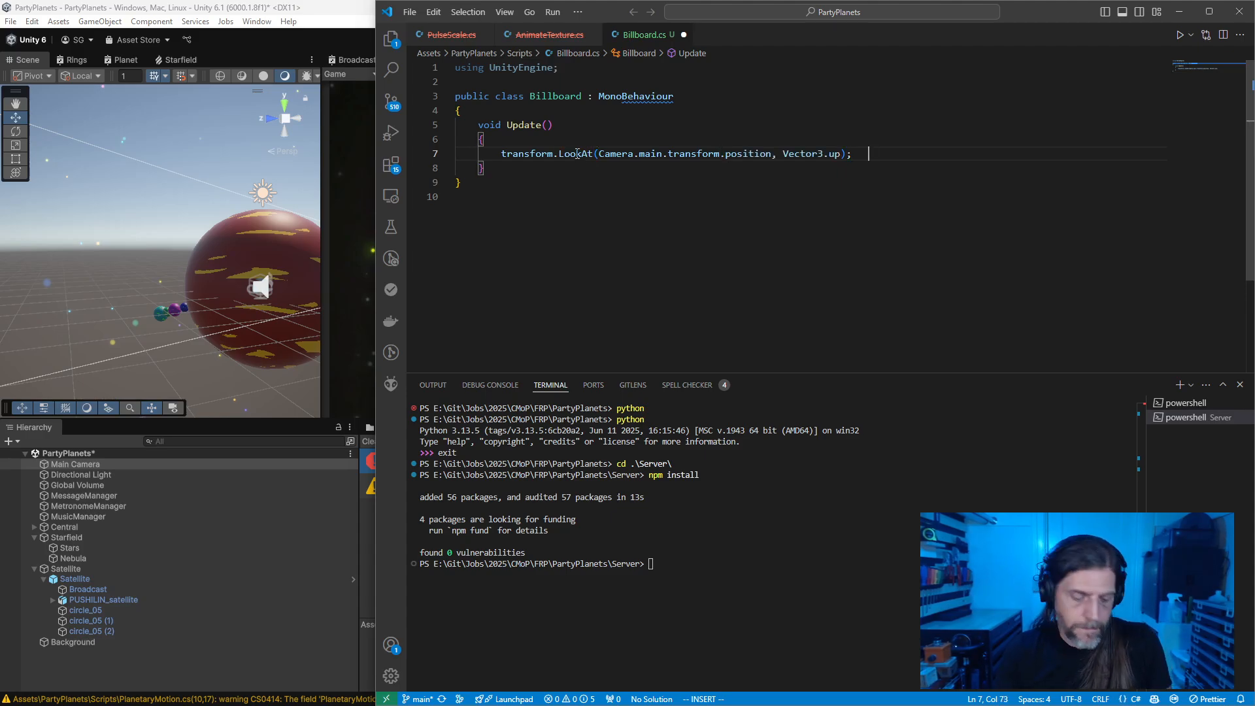
left_click(318, 211)
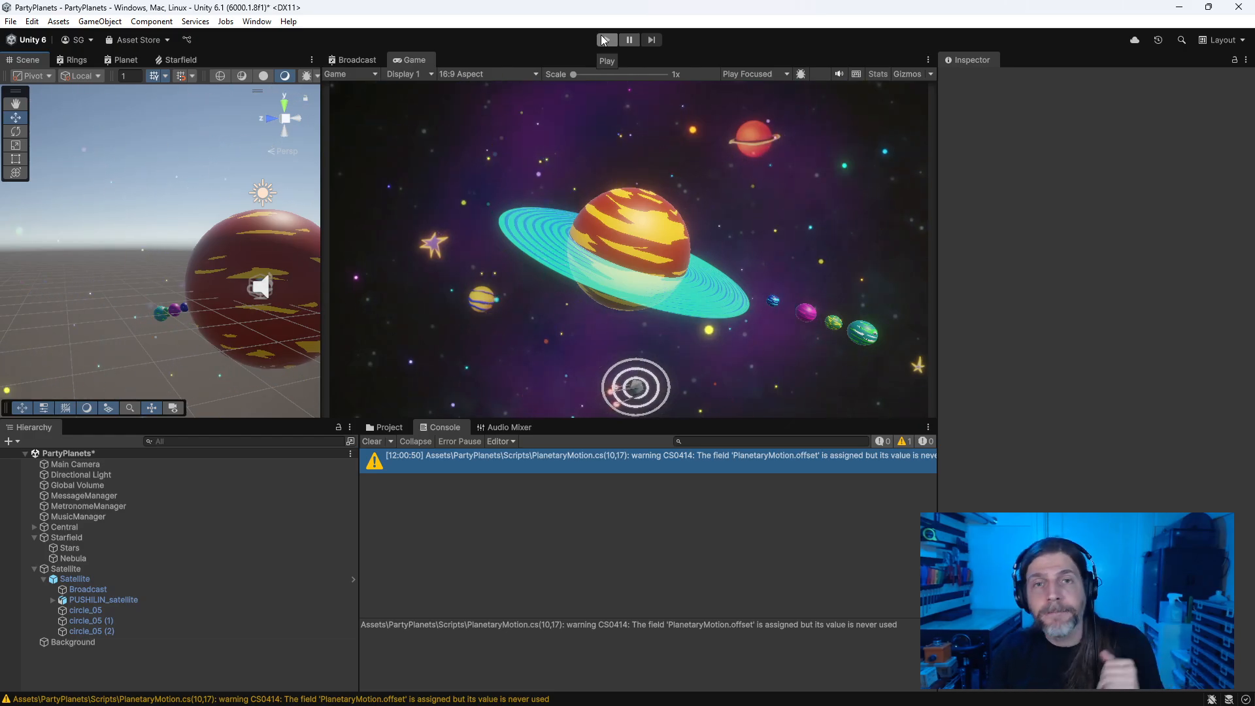
Step: Run the scene and set the Render Face of the Lights material on circle_05 (2) to Both
left_click(605, 40)
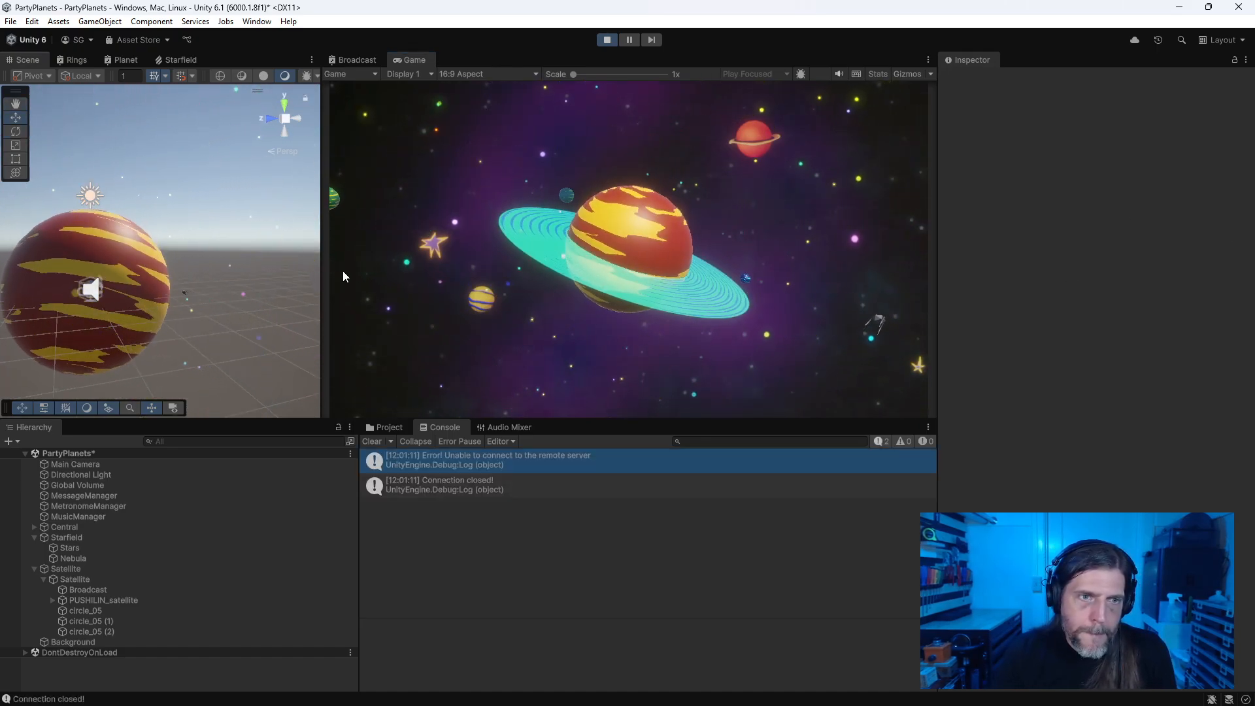
left_click_drag(165, 234, 258, 252)
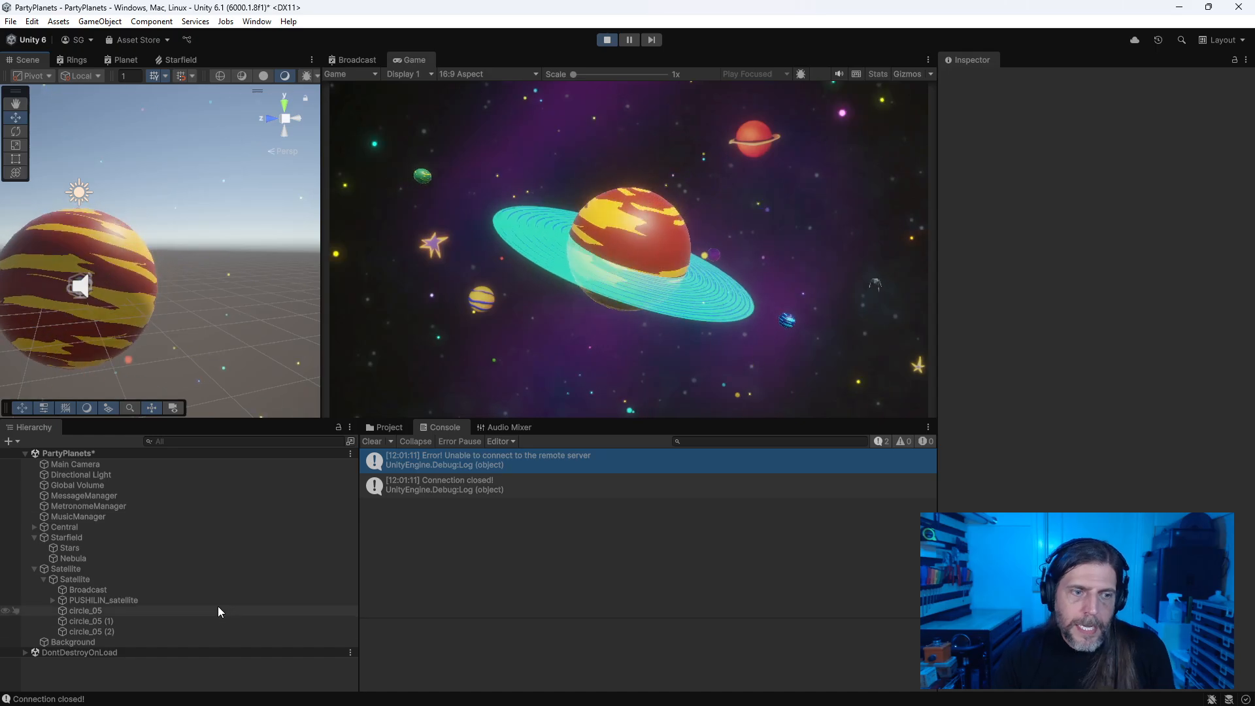
left_click(206, 631)
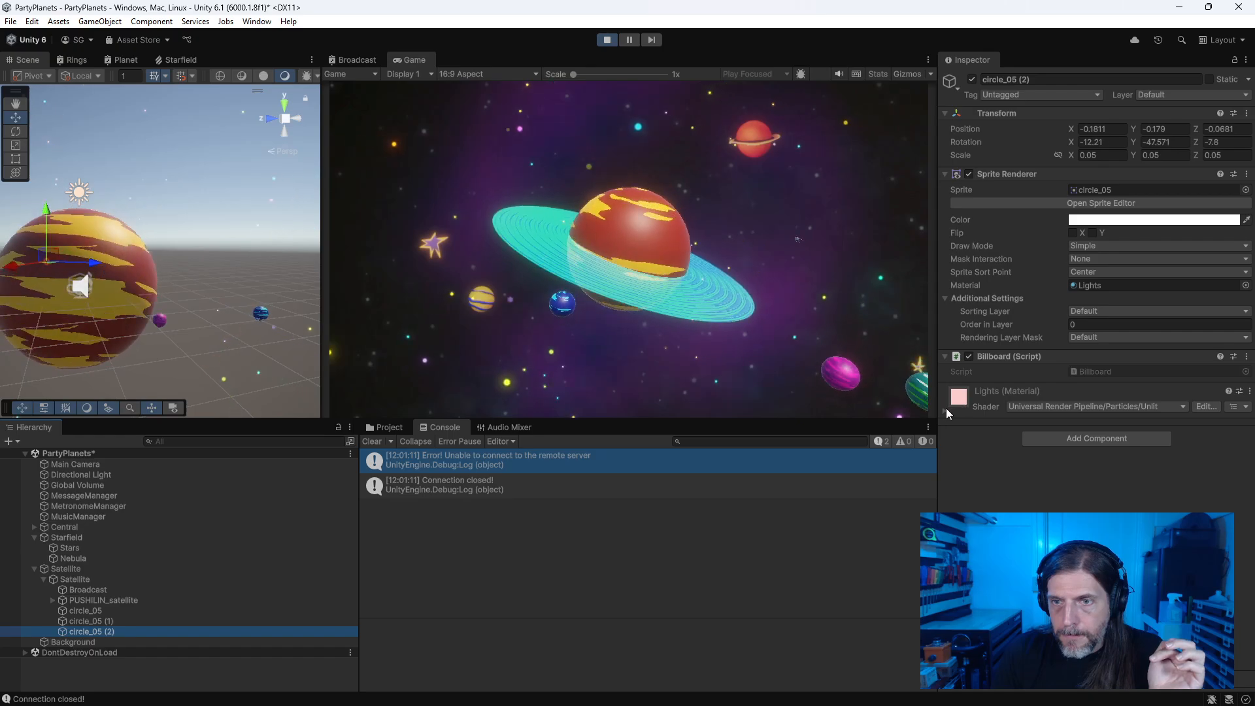
left_click(973, 392)
left_click(1134, 471)
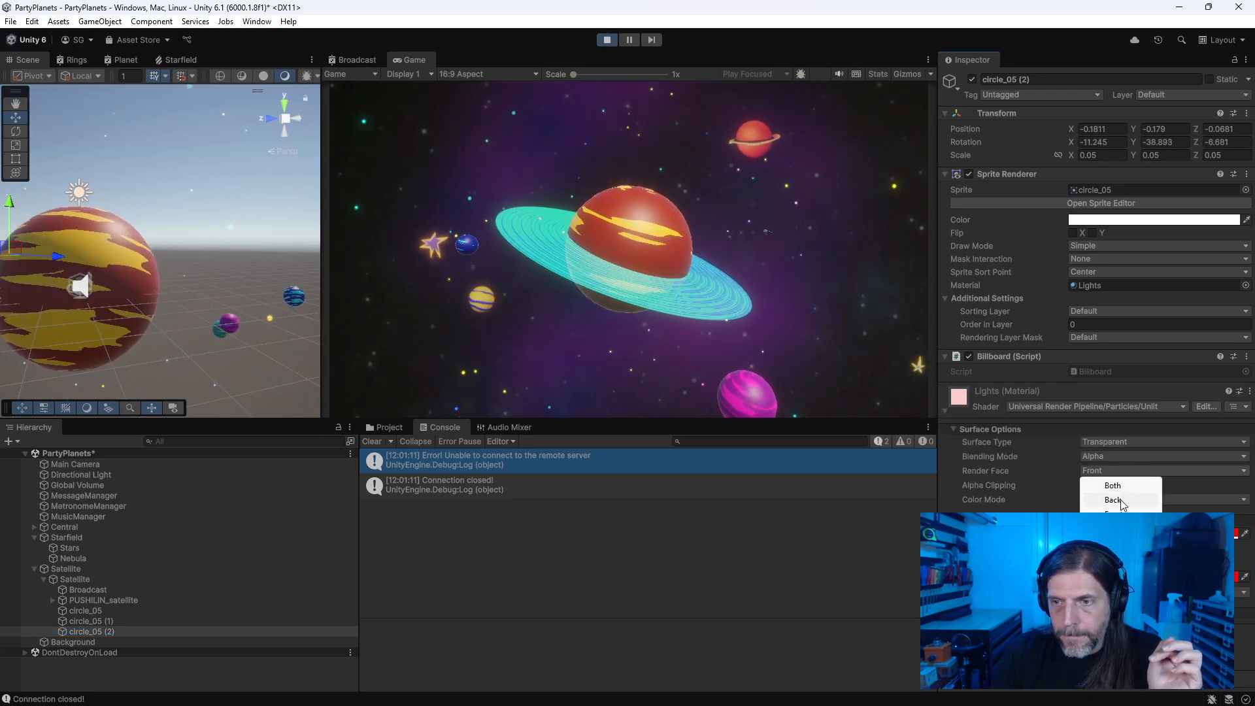
left_click(1113, 485)
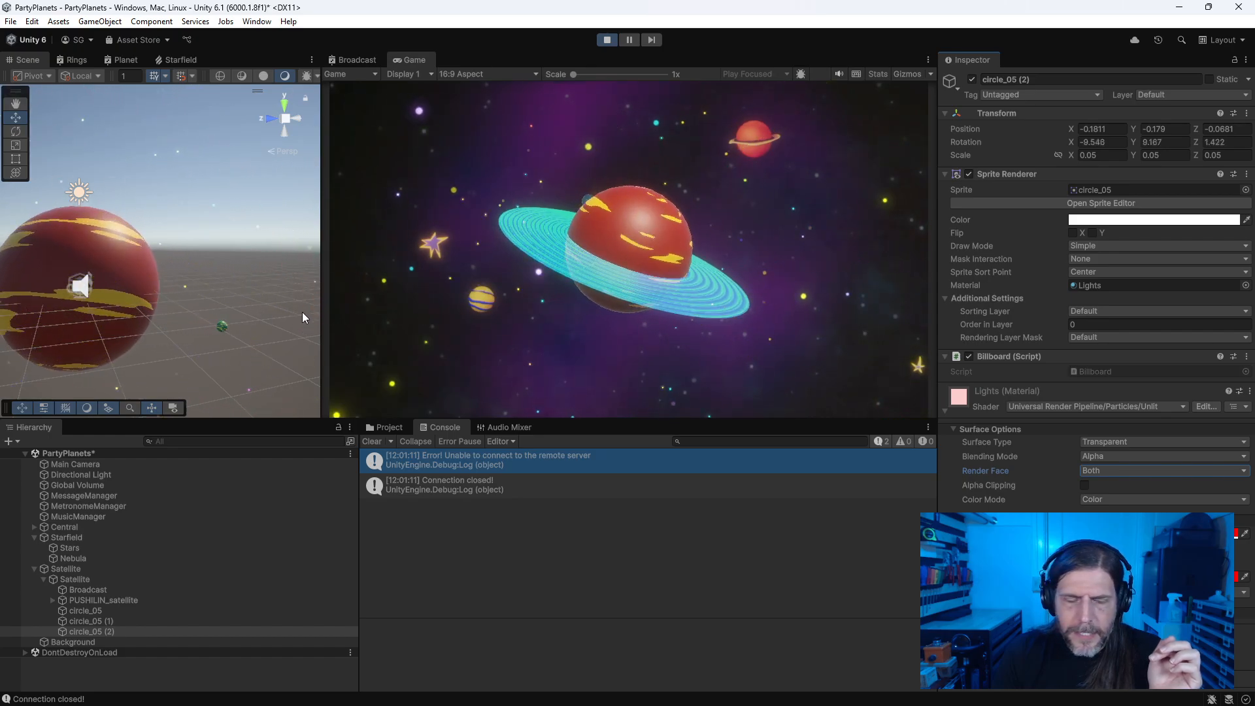
Step: Inspect the Broadcast quad's material settings, including its Surface Inputs and Advanced Options, while the scene runs
scroll(262, 334, "down", 6)
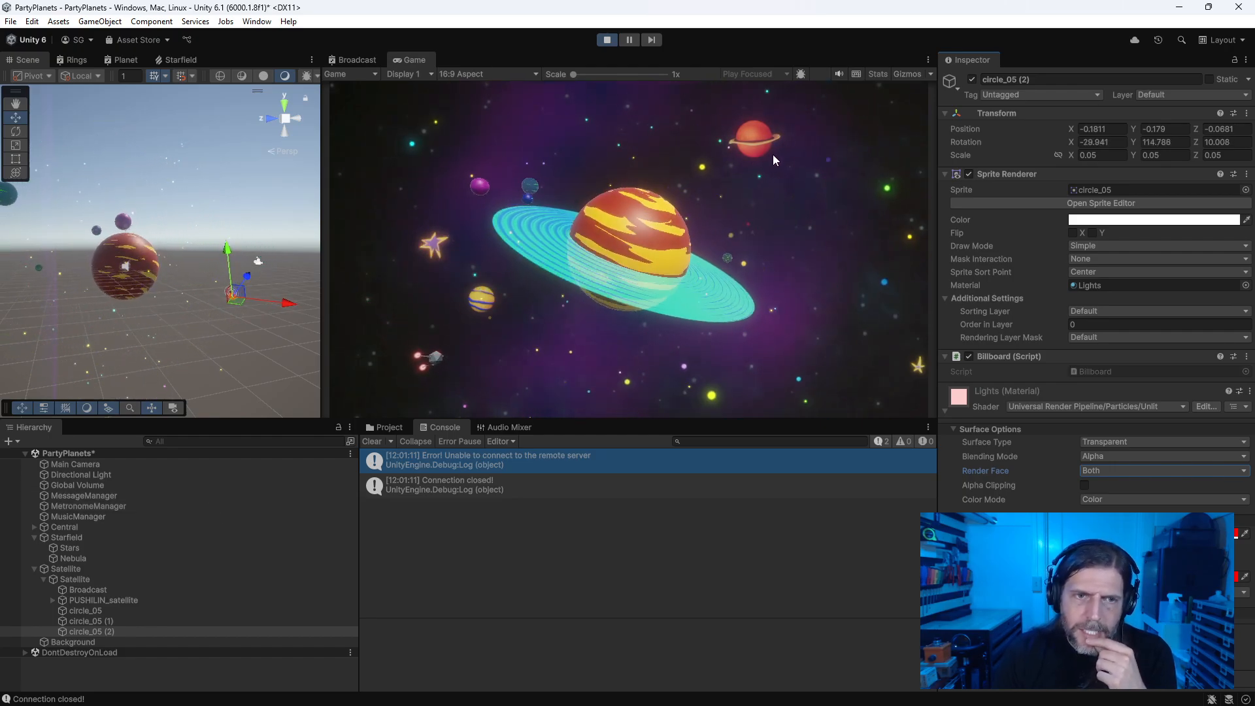
left_click(167, 589)
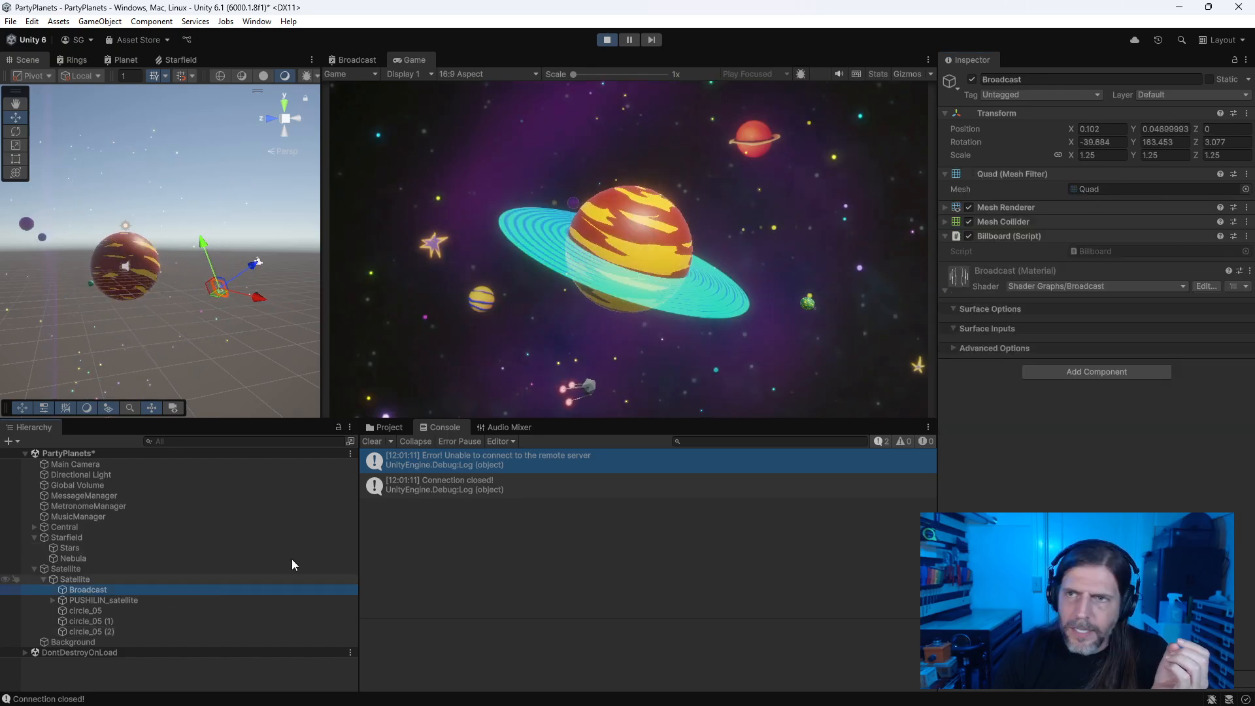
left_click(958, 346)
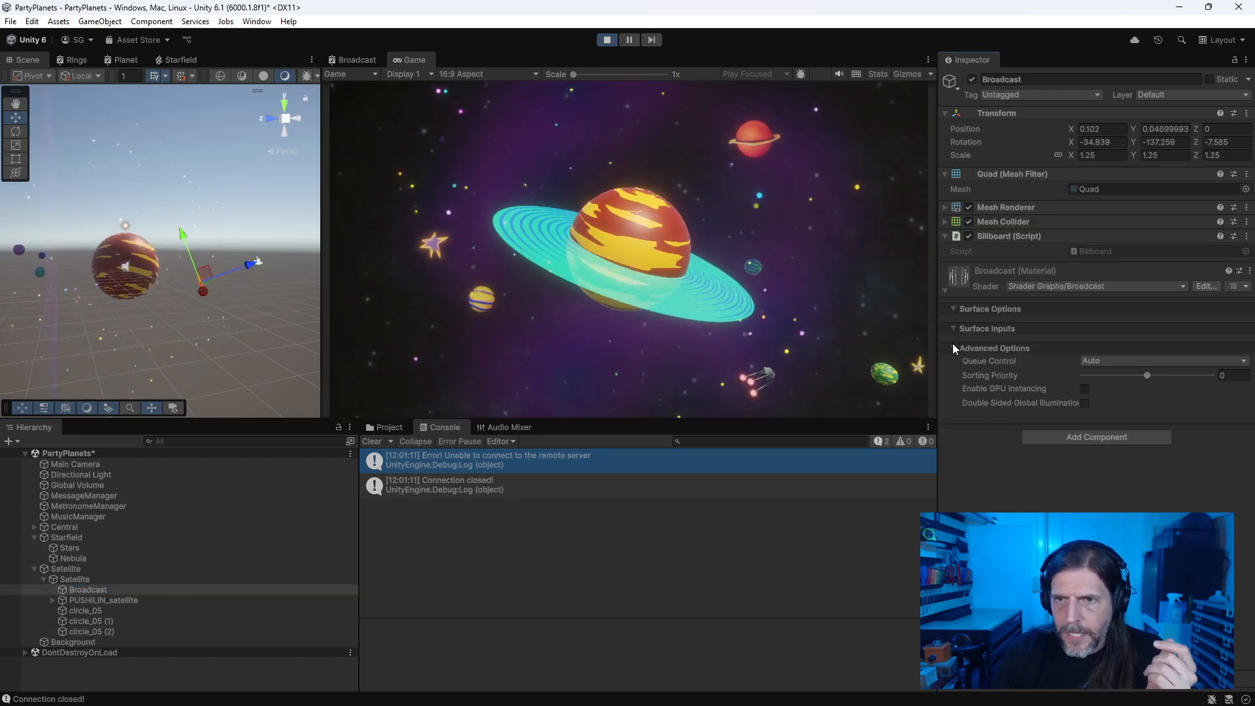
left_click(952, 327)
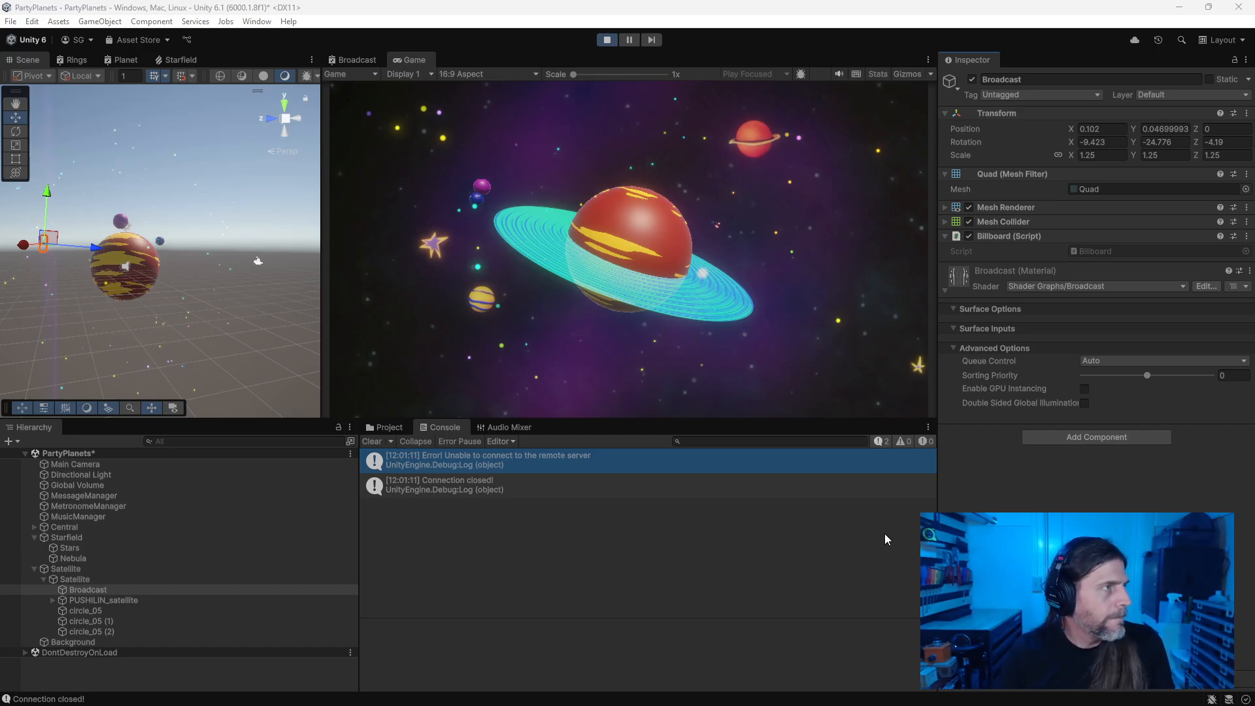
Step: Try -Vector3.up as the up vector of the LookAt call in Billboard.cs in VS Code, save, and rerun the scene in Unity
key("alt+Tab")
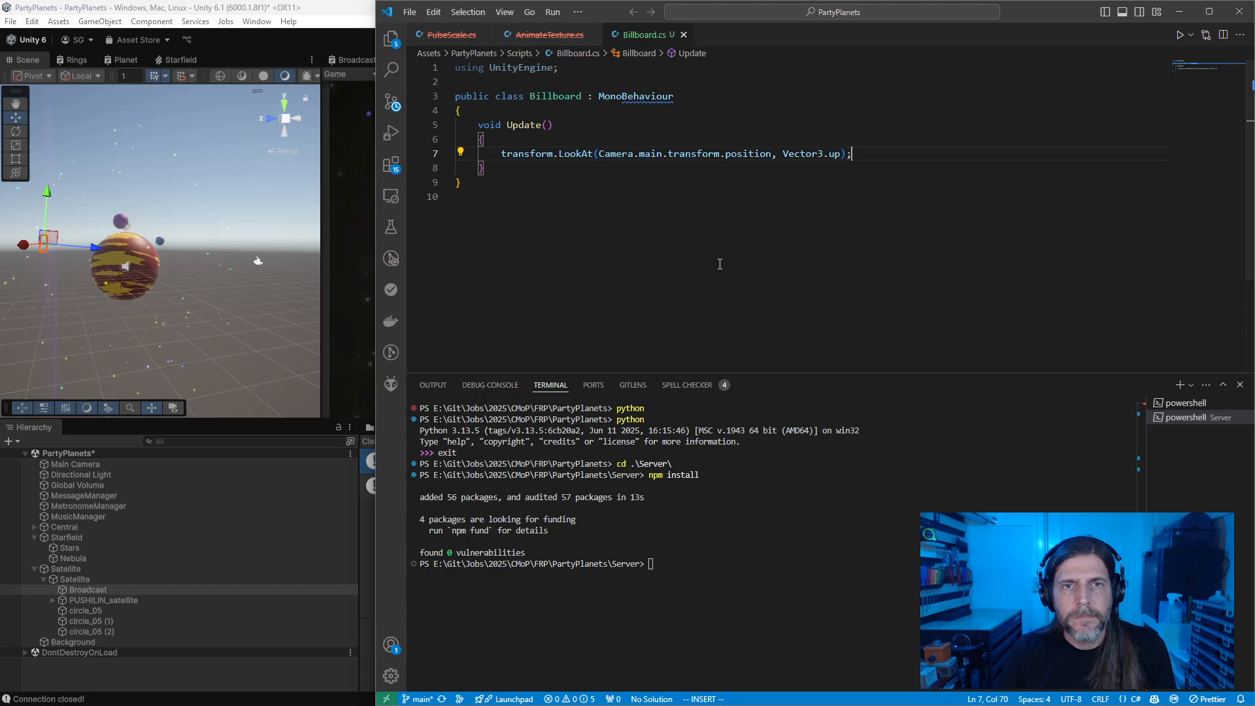
left_click(783, 158)
type("-0")
key("BackSpace")
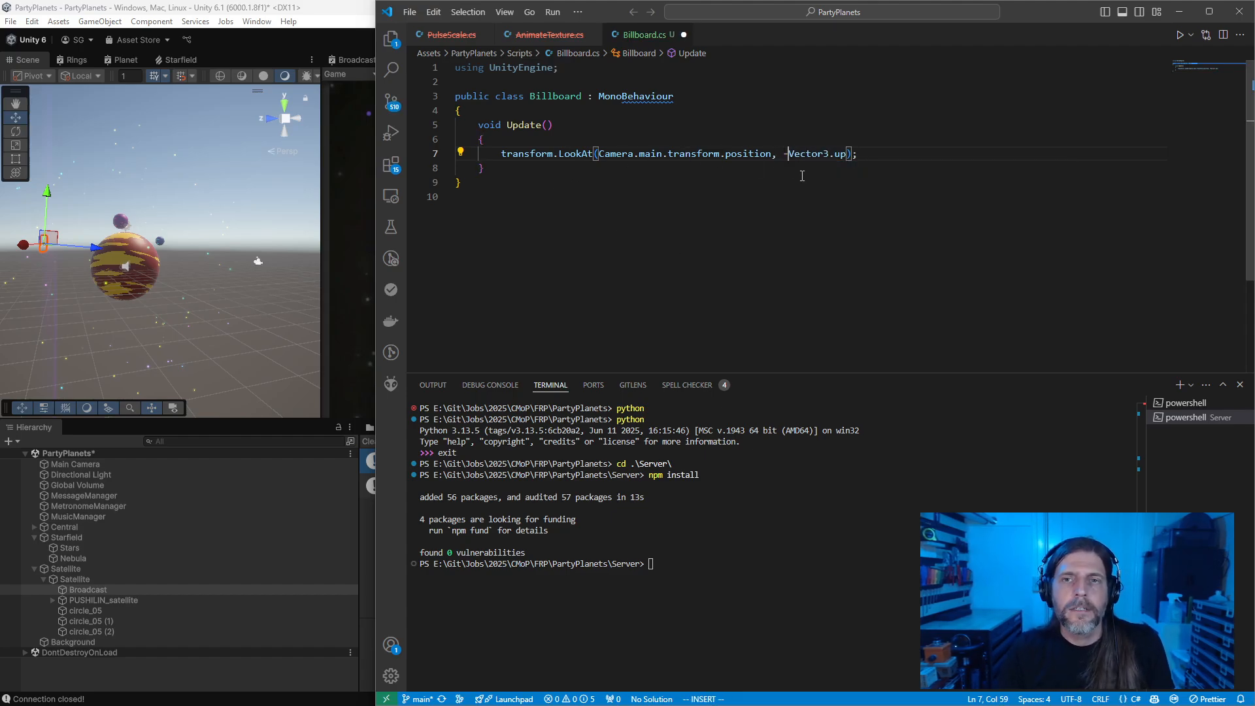
key("ctrl+s")
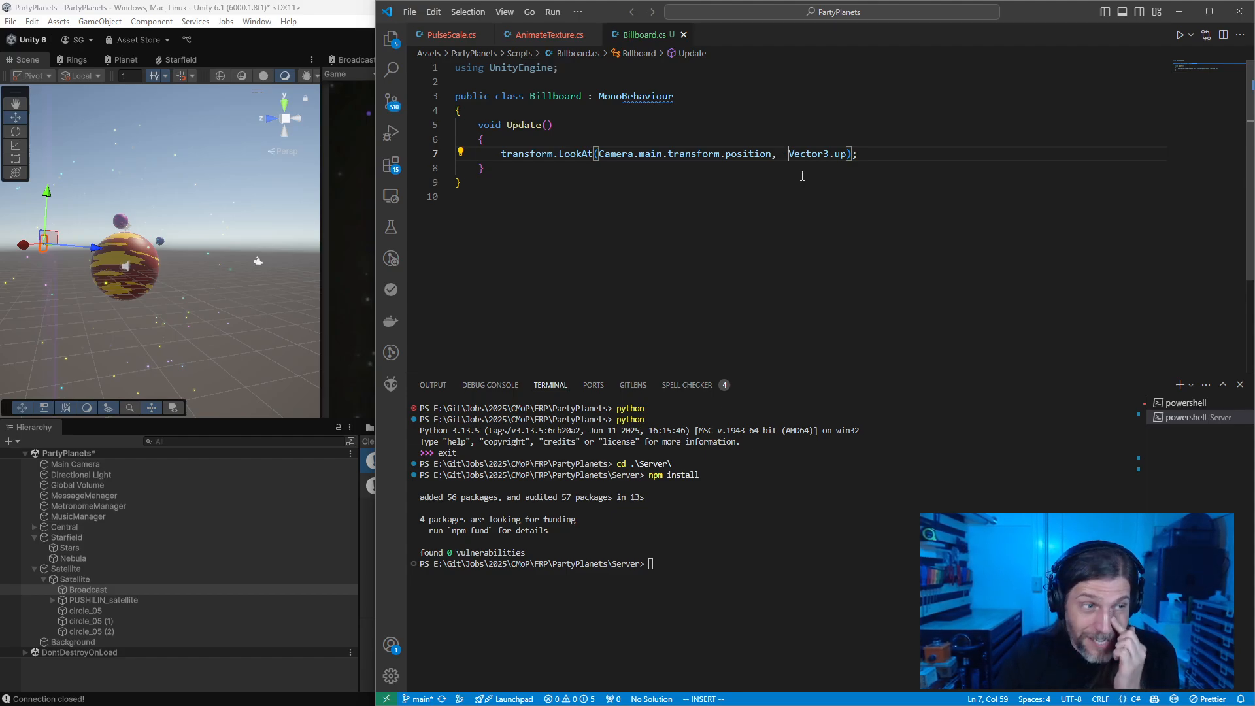
left_click(374, 83)
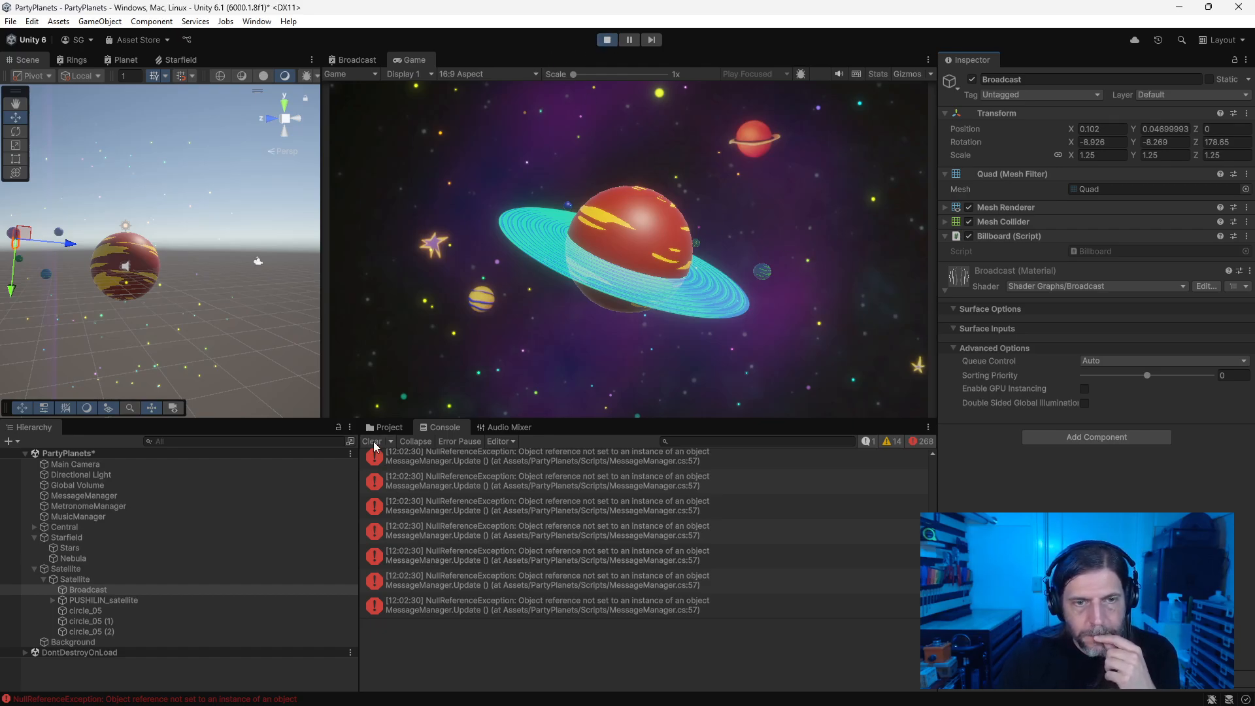
left_click(605, 40)
left_click(605, 39)
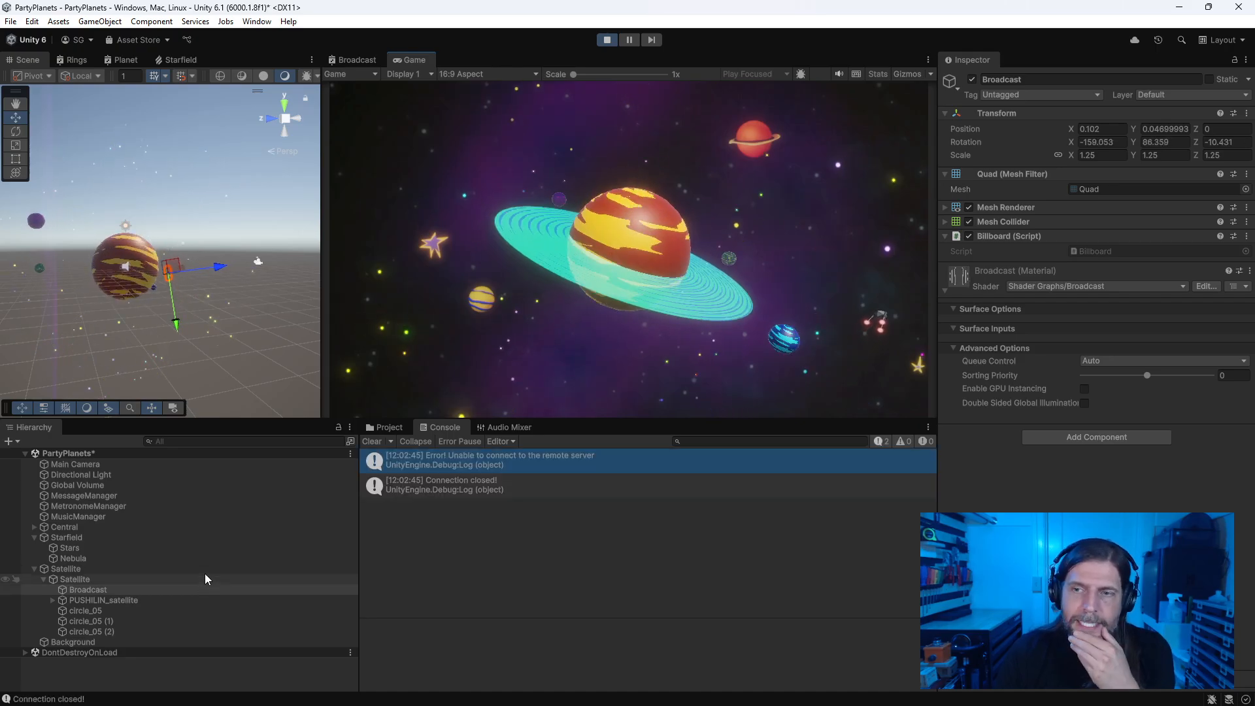
Step: Set the Render Face of the Lights material on circle_05 (1) to Front and stop the running scene
left_click(168, 620)
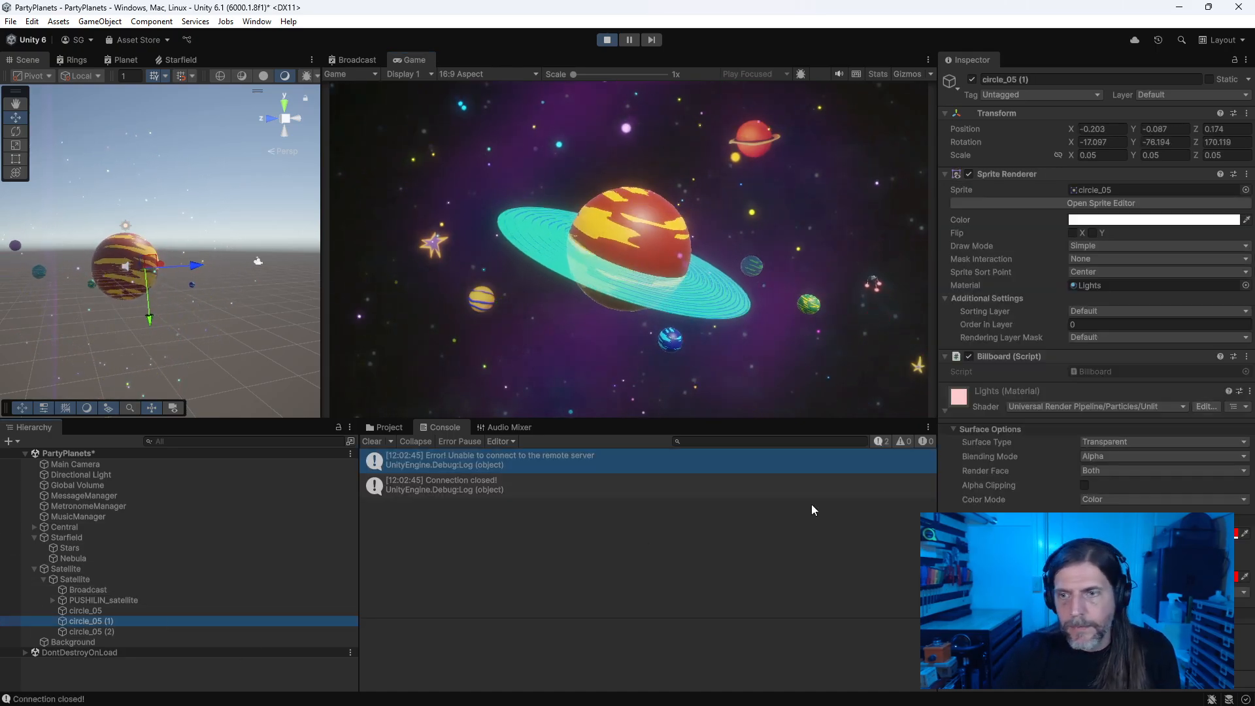
left_click(1121, 473)
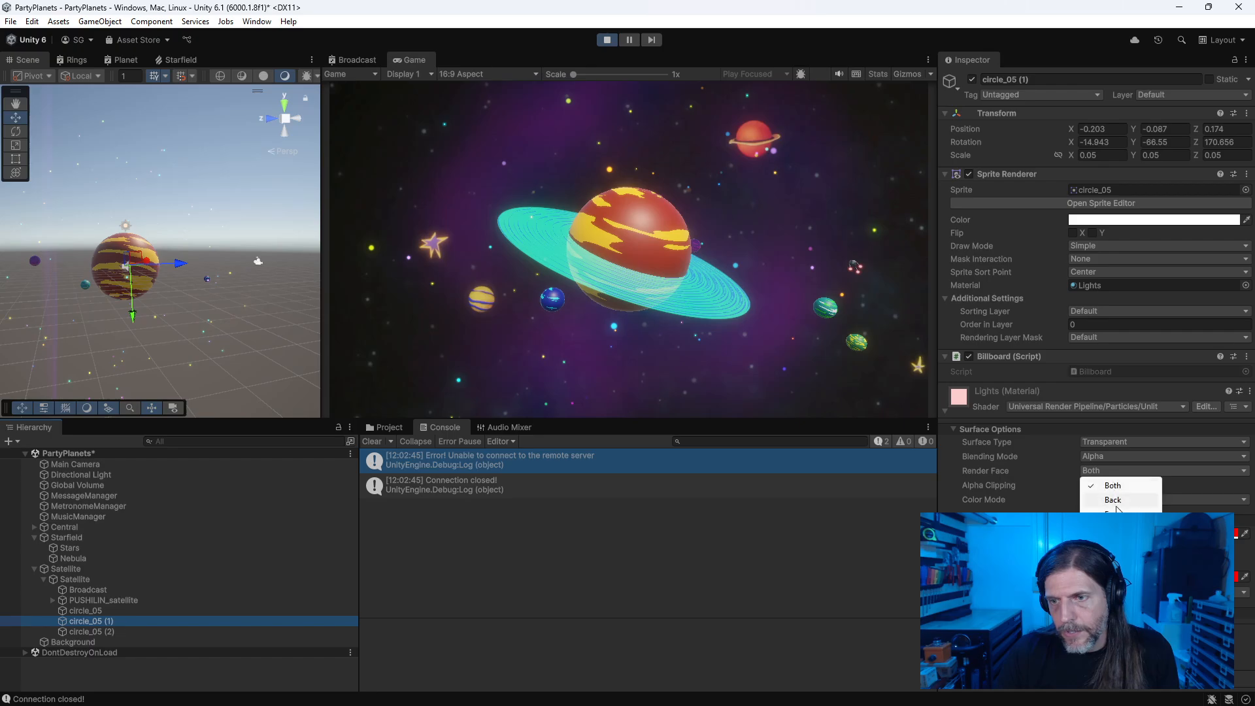
left_click(1111, 484)
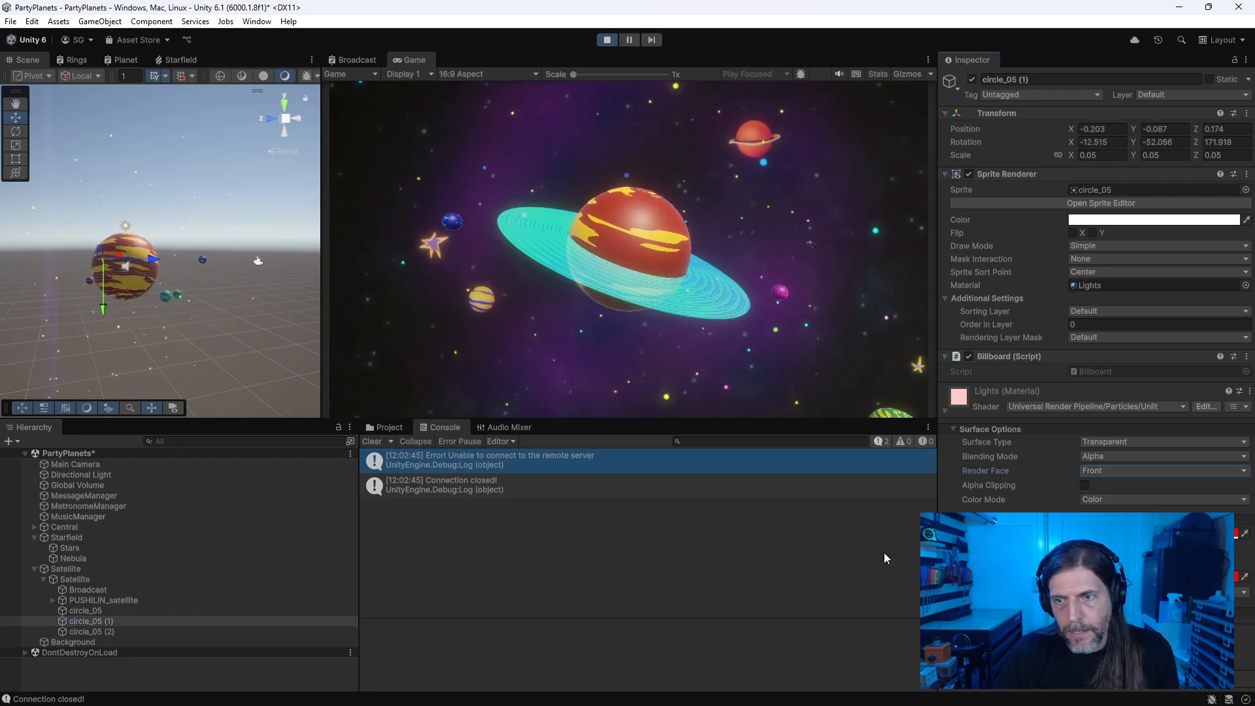
left_click(605, 43)
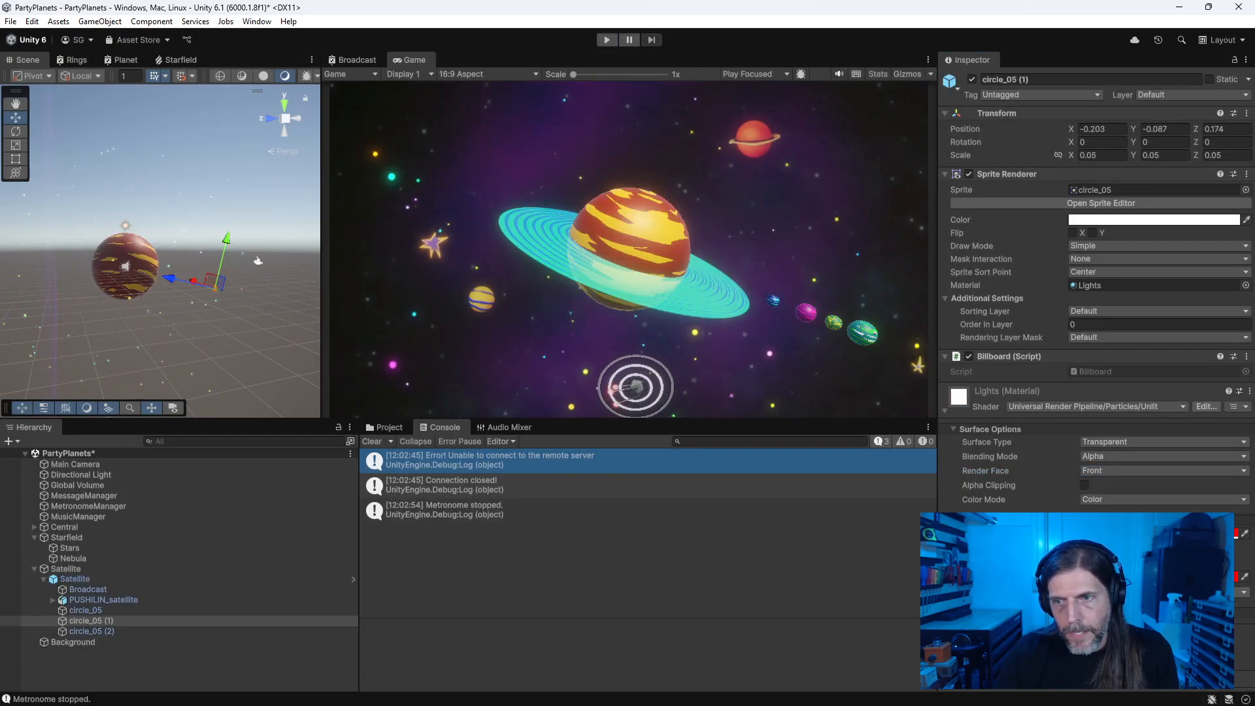
Step: Switch to VS Code and close the PulseScale.cs and AnimateTexture.cs files, keeping Billboard.cs open
key("alt+Tab")
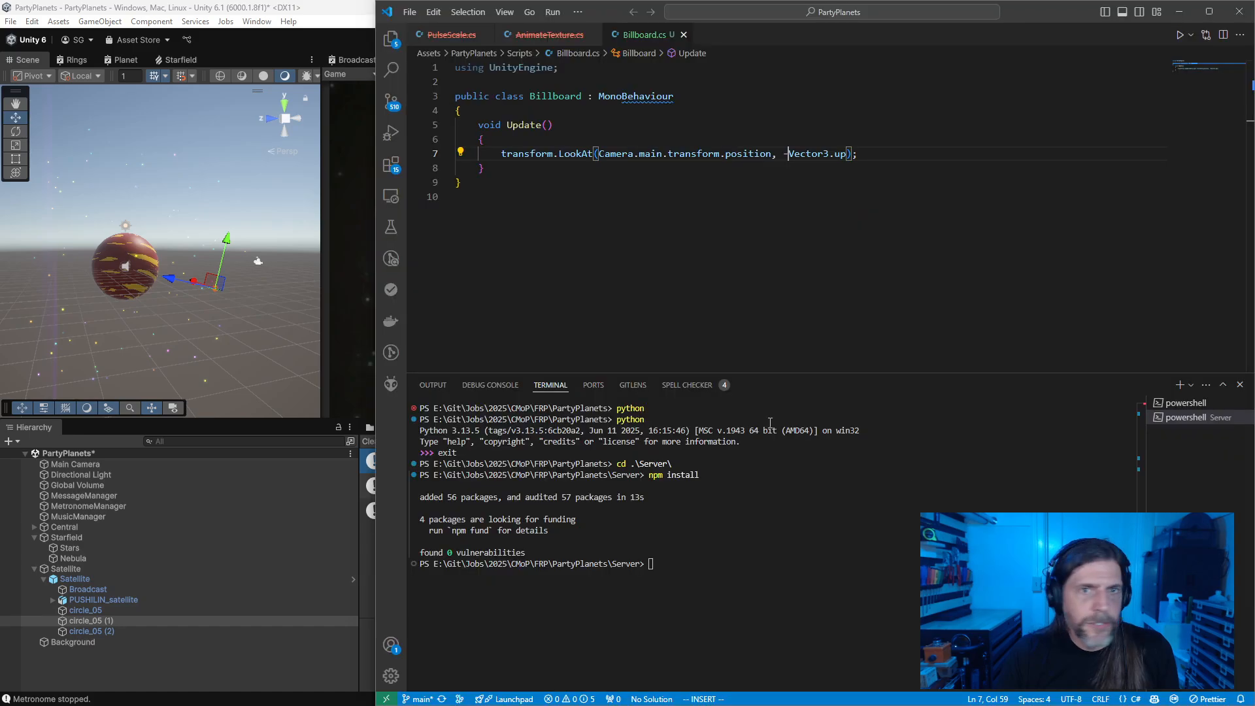
left_click(578, 166)
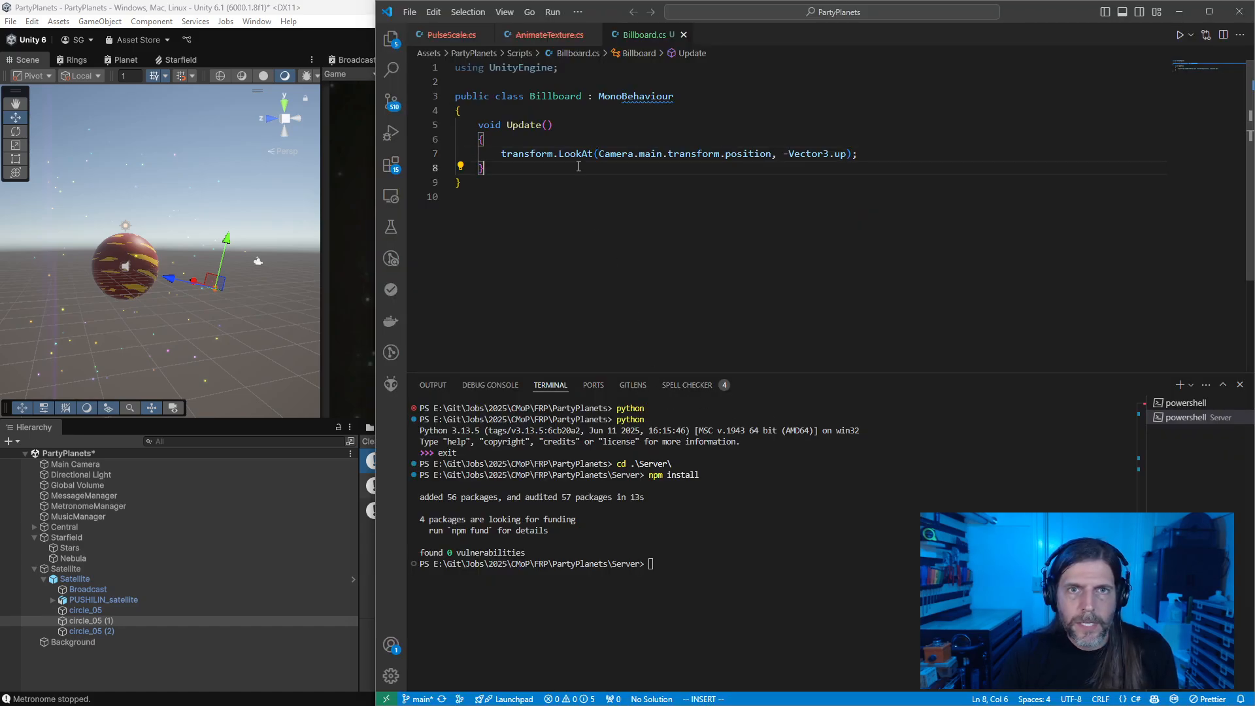
left_click(486, 34)
left_click(506, 36)
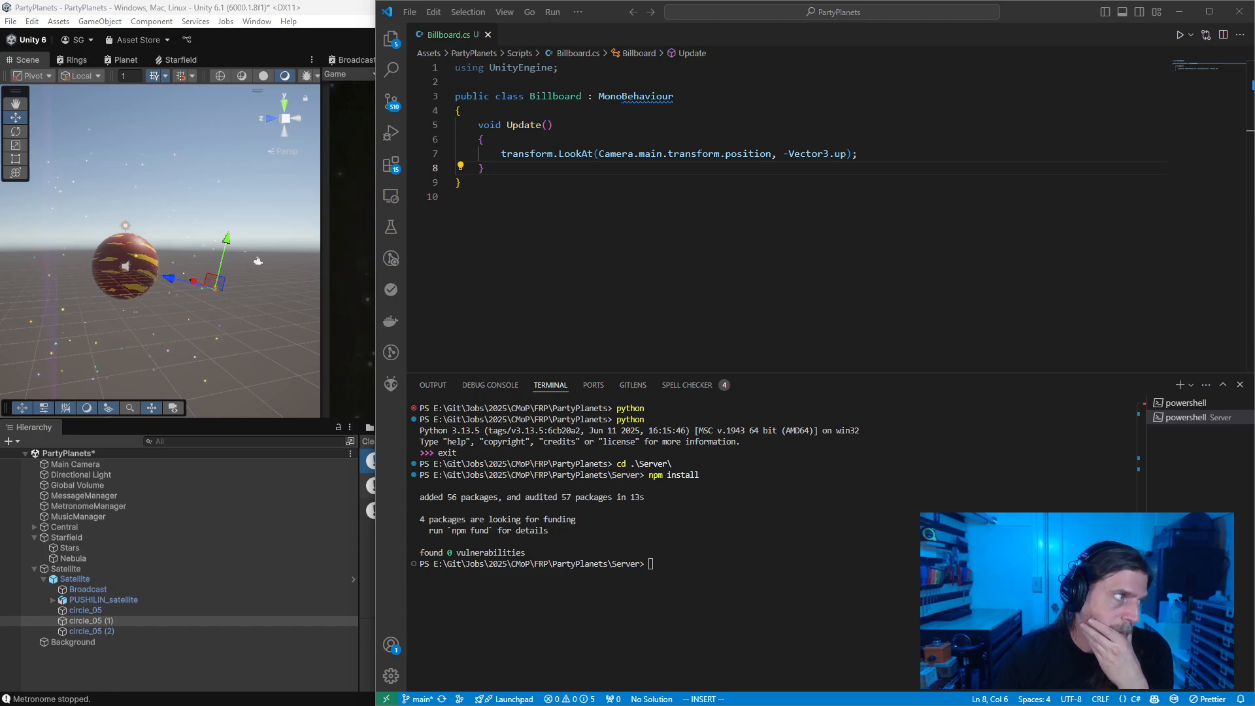
Step: Replace the LookAt line in Billboard.cs with transform.forward = Camera.main.transform.forward;, save, and run the scene in Unity
left_click(807, 249)
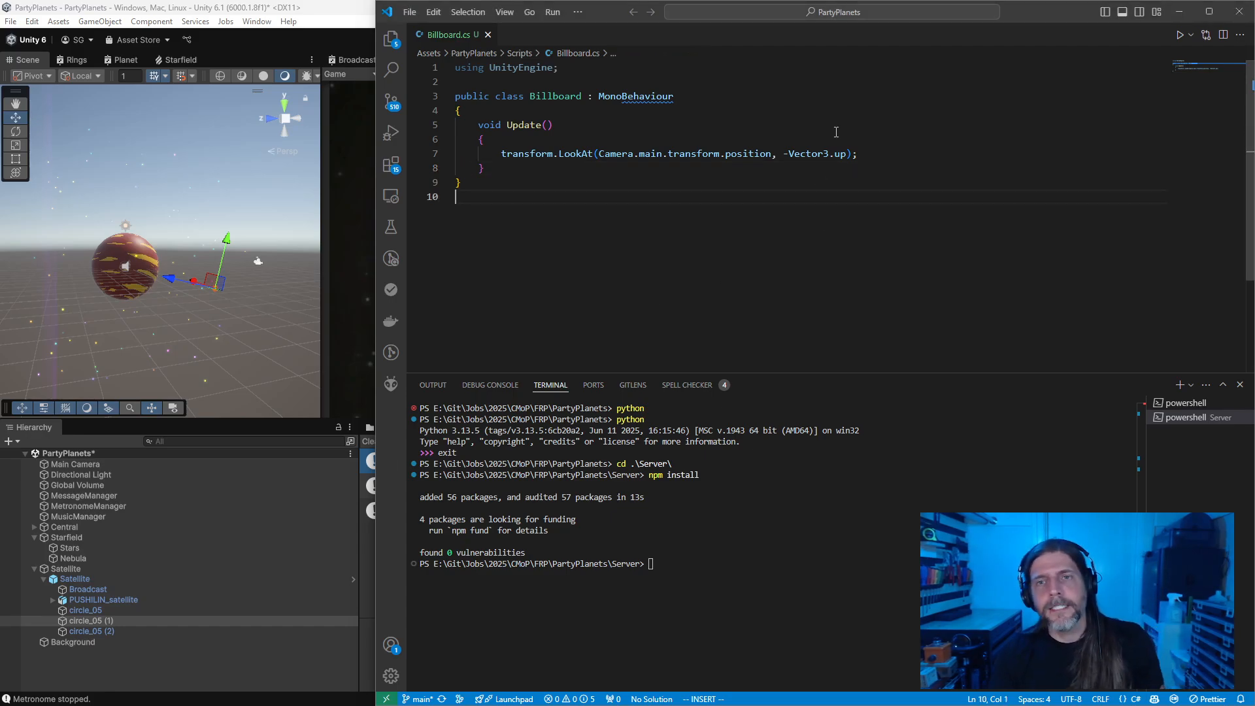
type("dk")
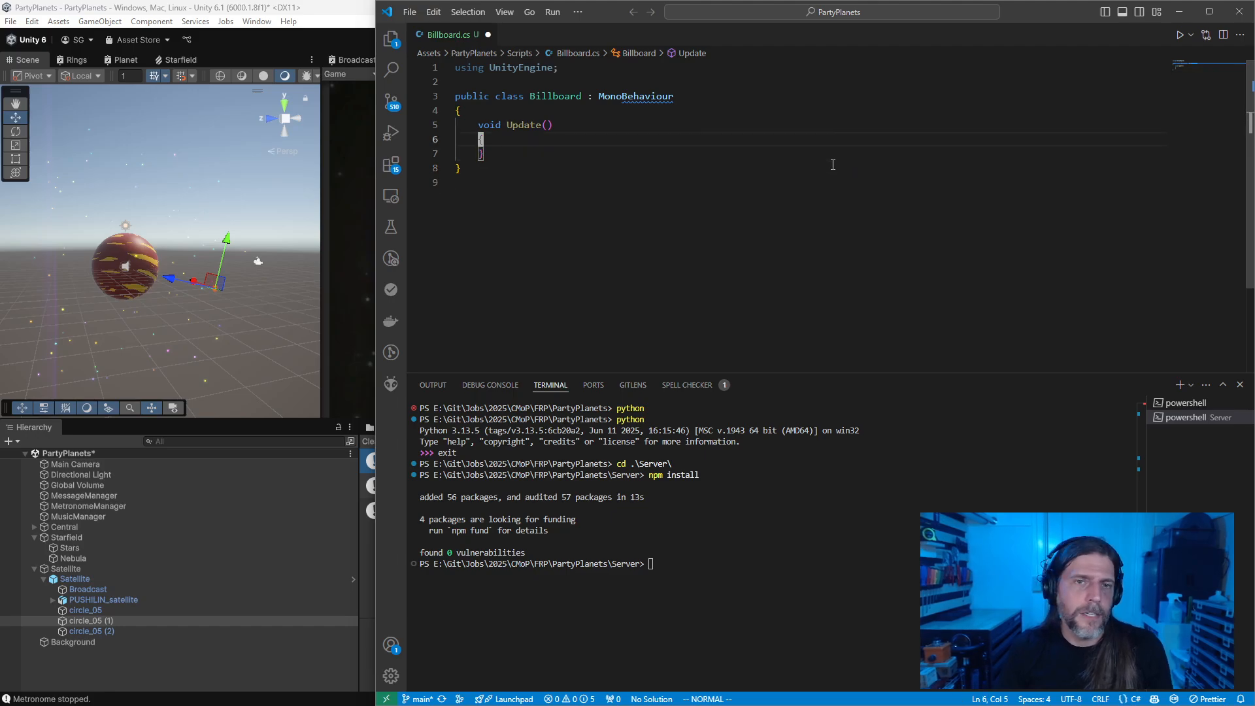
type("transform.")
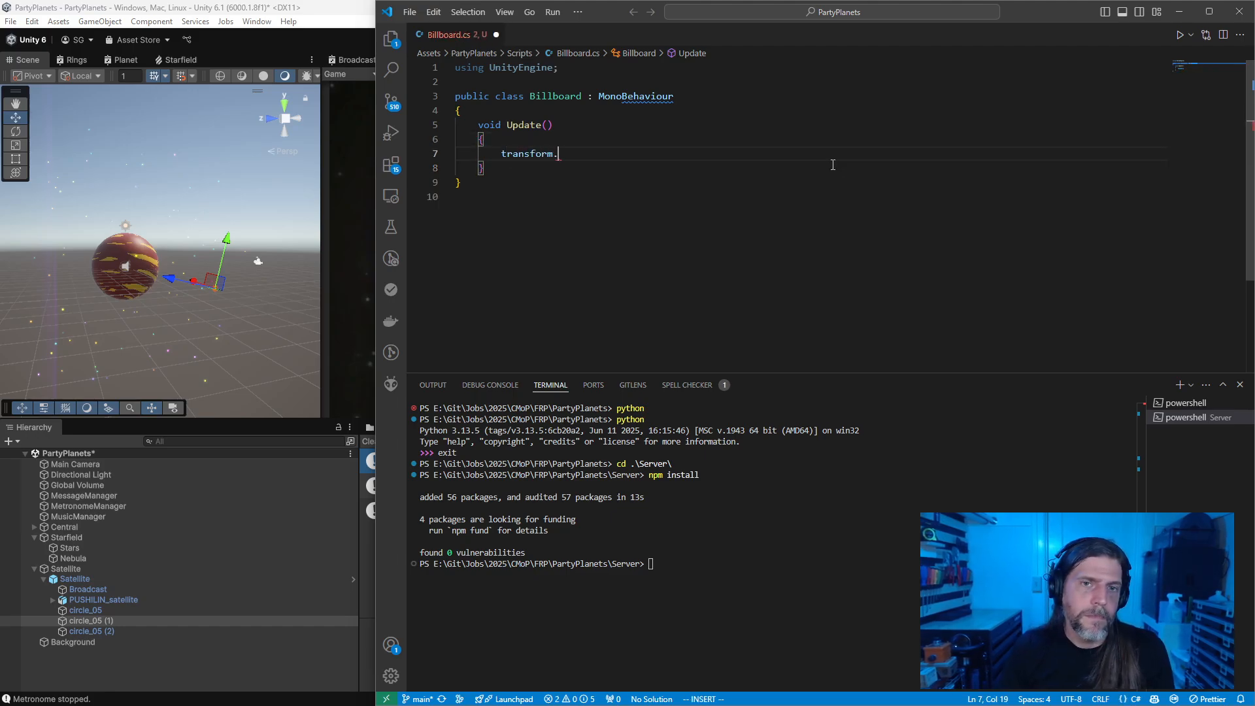
type("forward = Camera.main.transform.forward;")
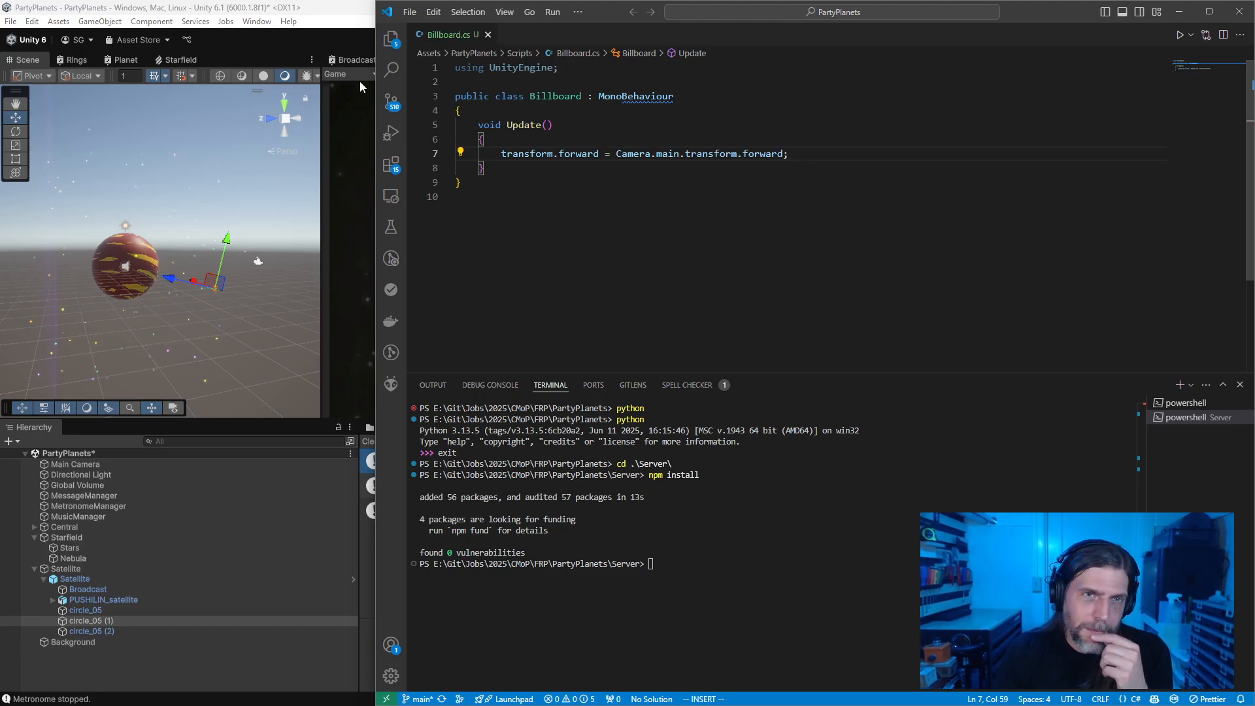
left_click(359, 80)
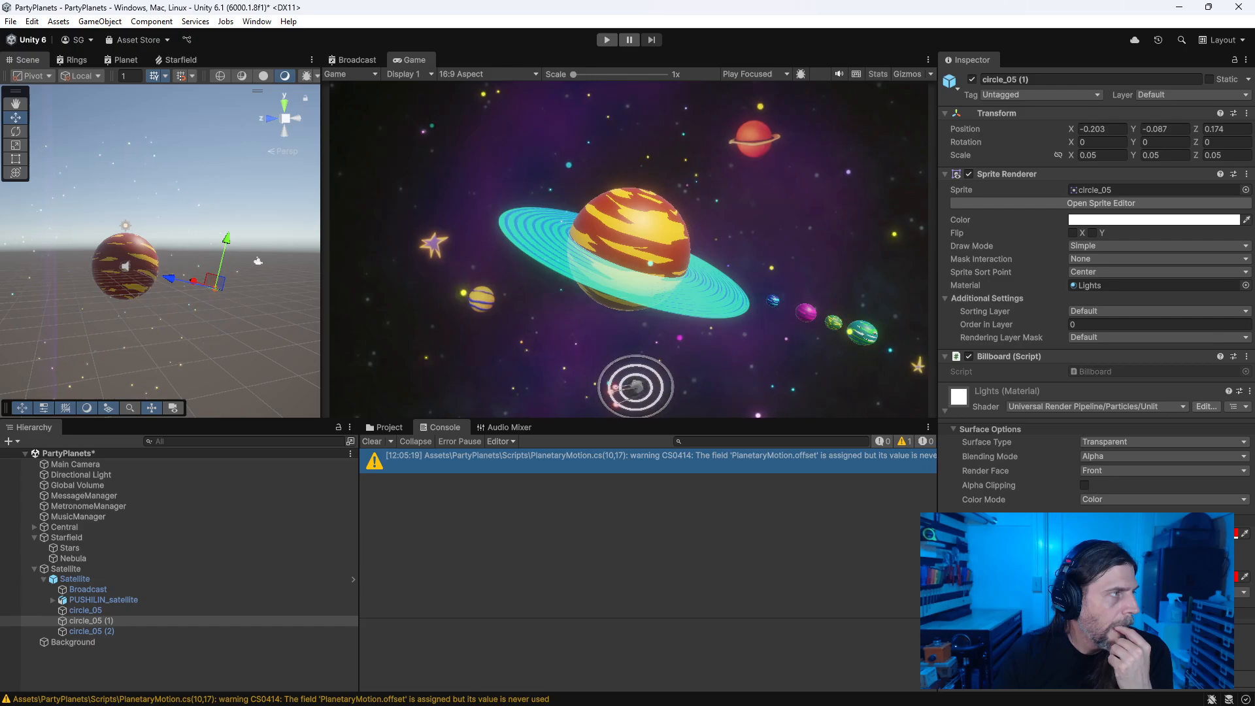
left_click(607, 41)
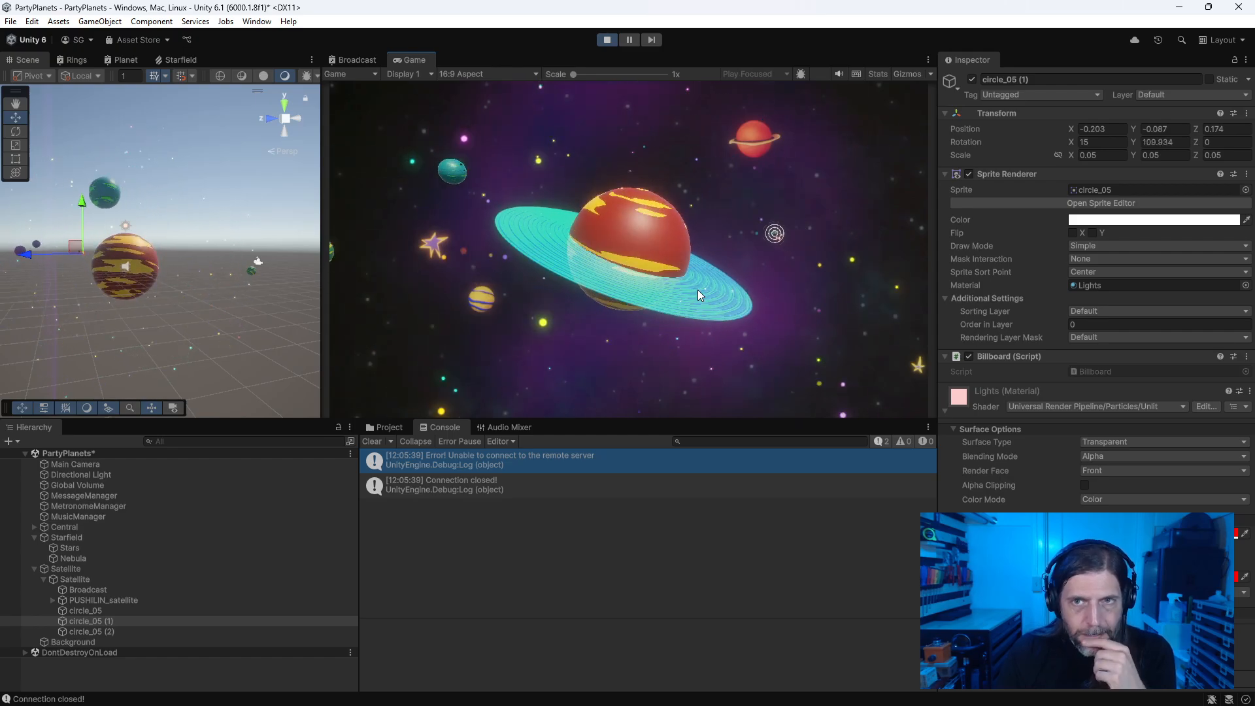
Step: Select the Broadcast quad, dock its shader graph beside the Game view, and enlarge the graph area around the Fragment block
left_click(83, 589)
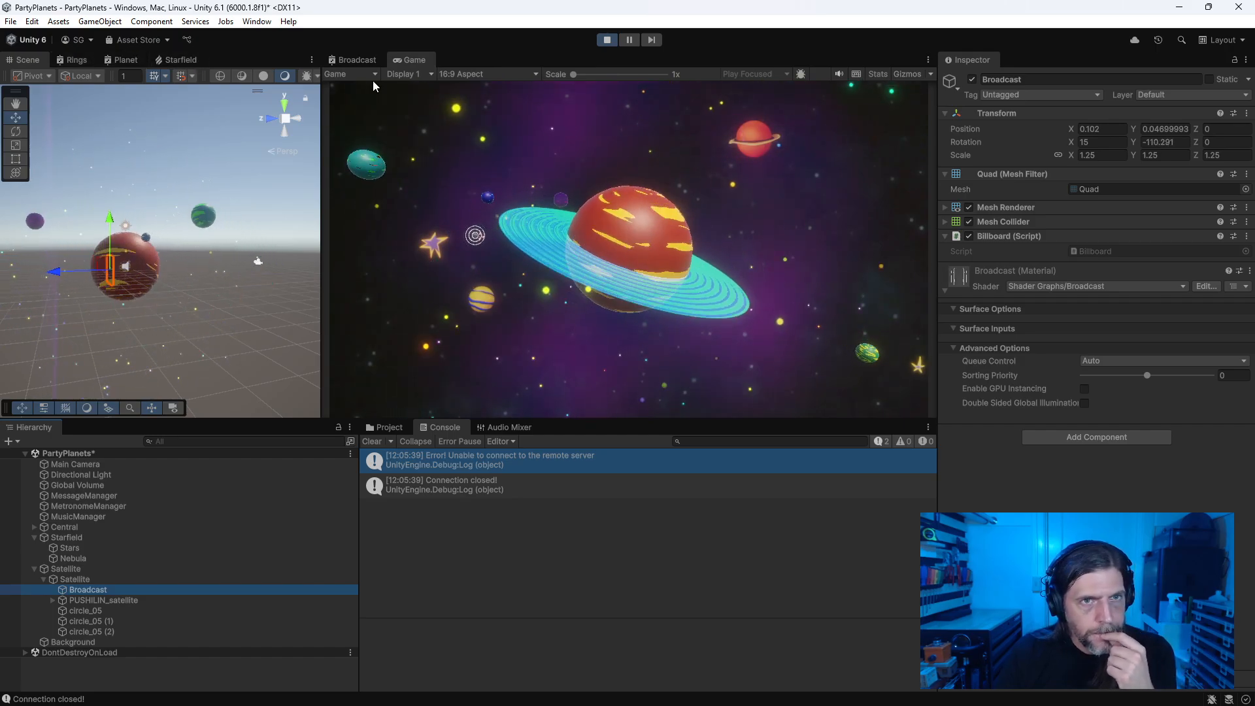
left_click_drag(323, 61, 229, 61)
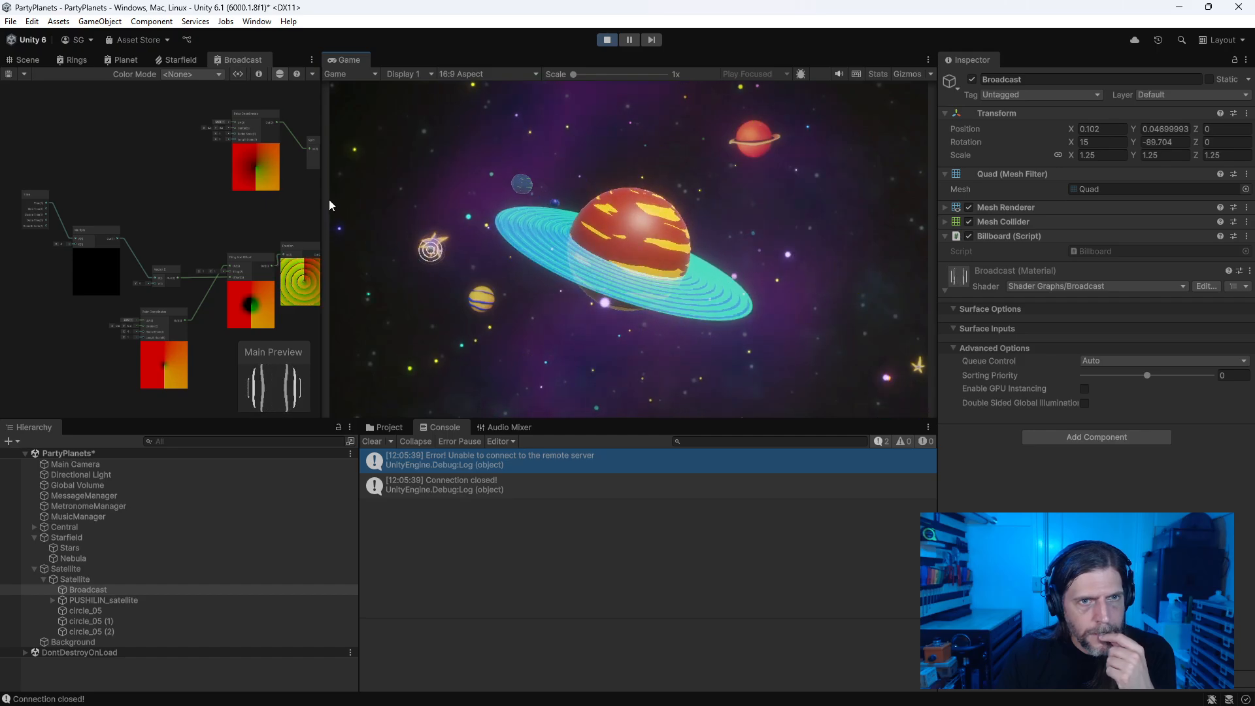
left_click_drag(324, 200, 487, 209)
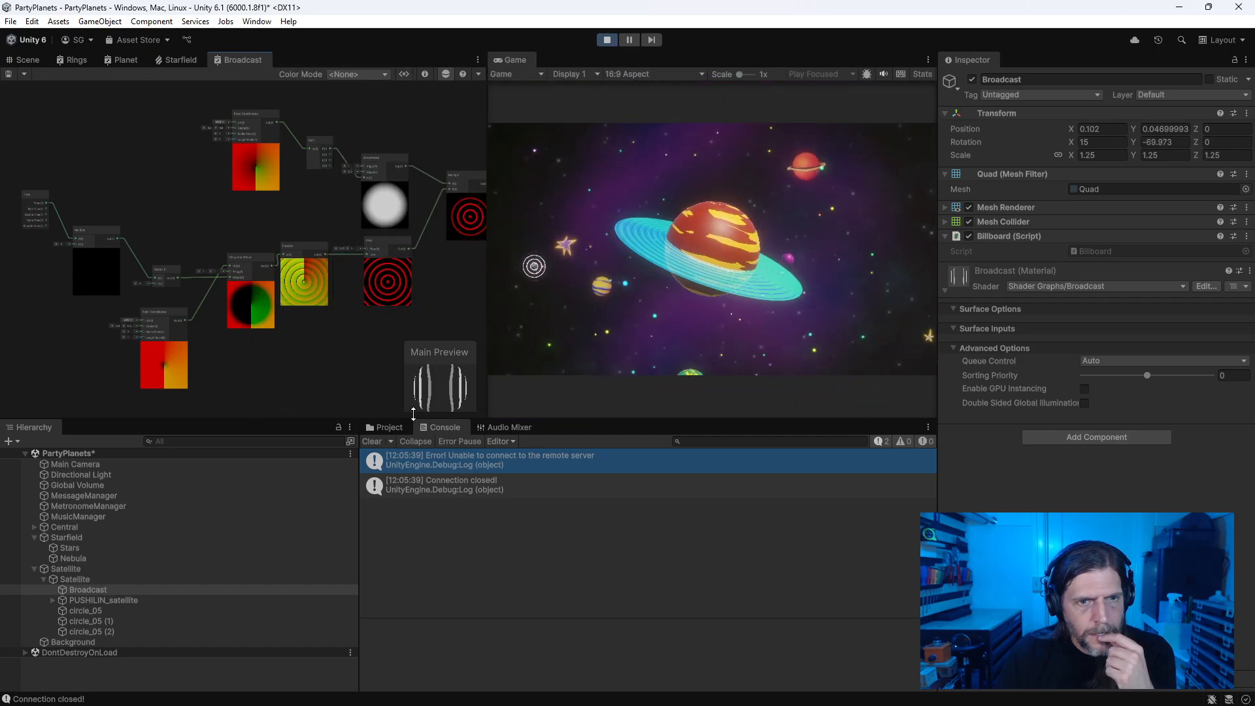
left_click_drag(395, 423, 395, 487)
scroll(338, 344, "up", 5)
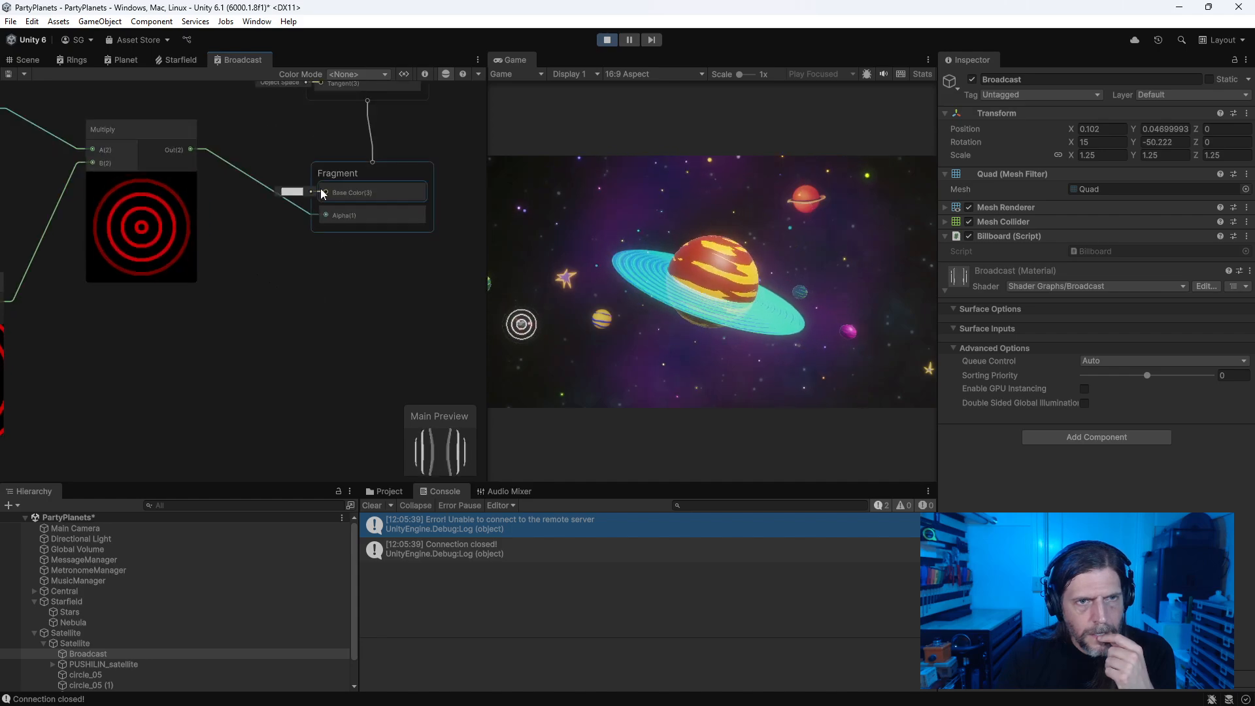
Step: Try an orange and a green Base Color in the Broadcast graph's Fragment block, saving the graph to test them
left_click(295, 193)
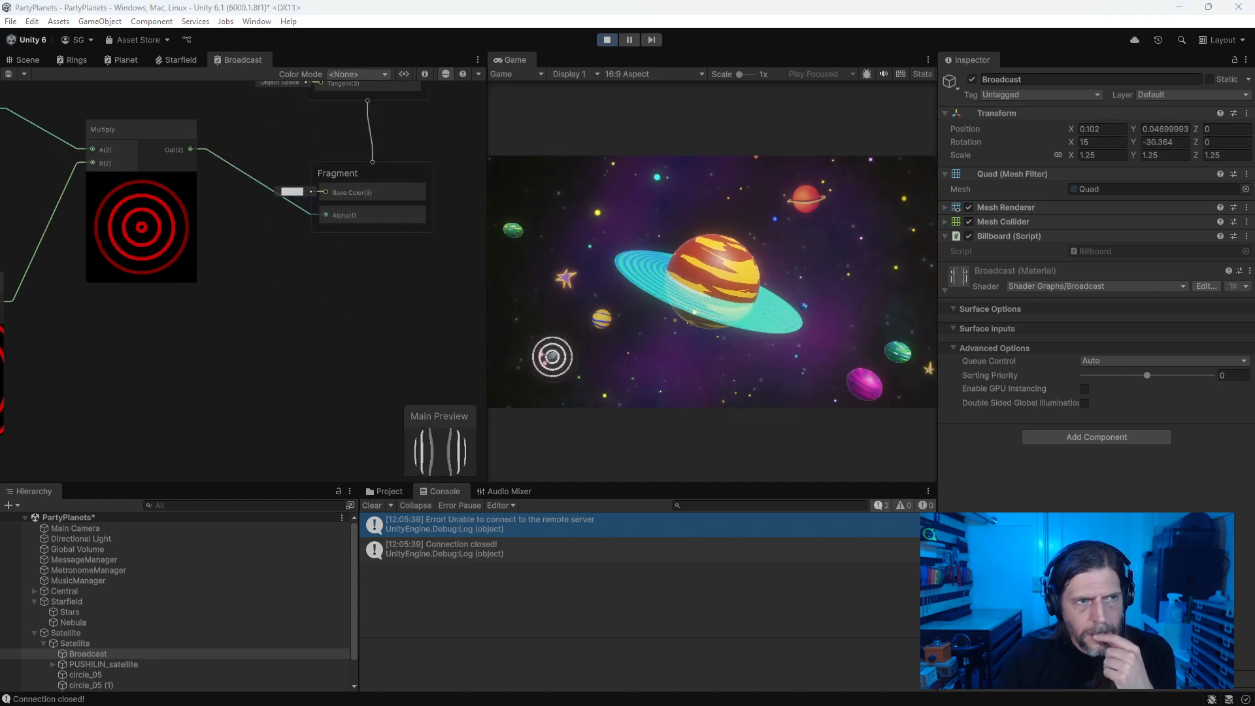
key("ctrl+s")
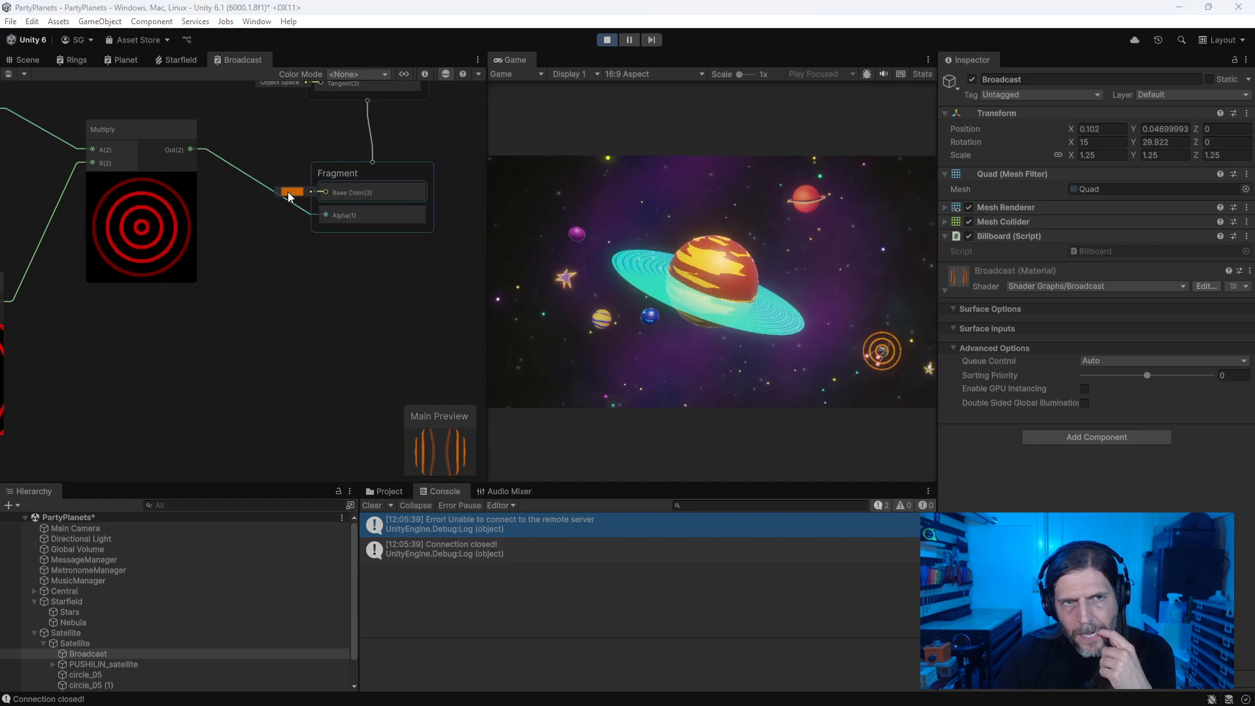
key("ctrl+z")
left_click(8, 74)
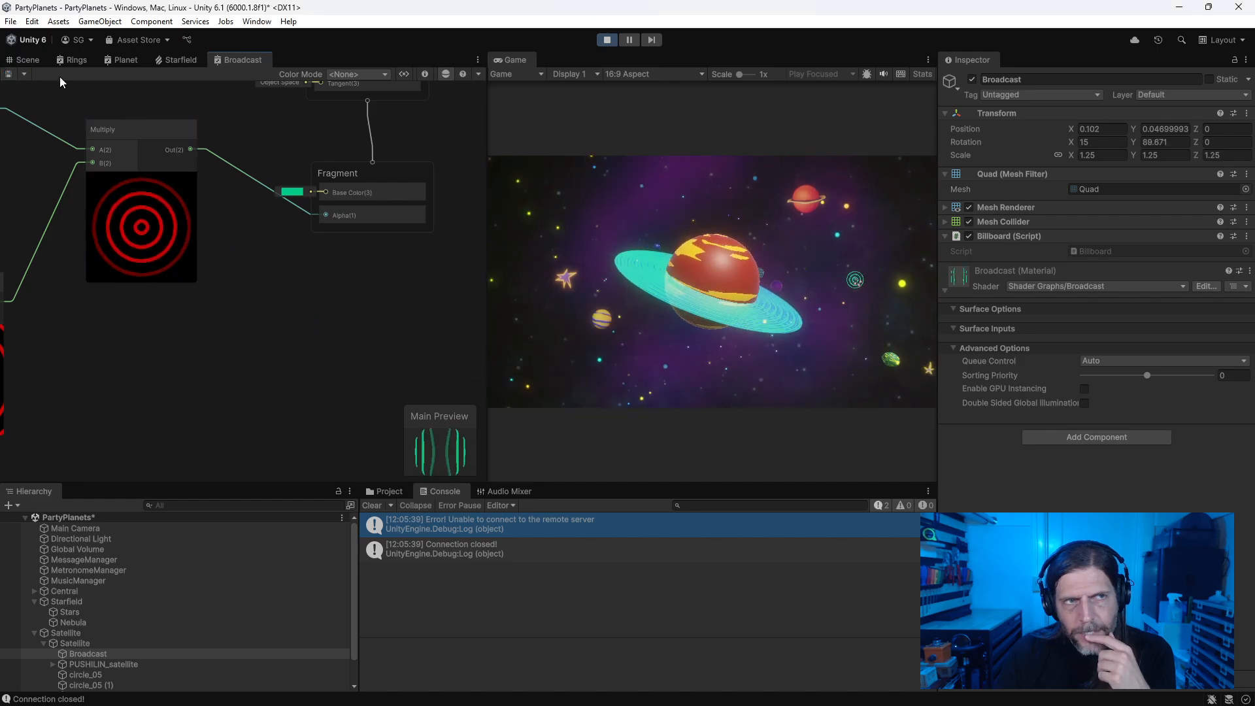
left_click(285, 192)
left_click_drag(268, 156, 245, 253)
Step: Add a Color property to the Broadcast graph, connect it to the Fragment's Base Color, save, and reselect the Broadcast quad
left_click(425, 74)
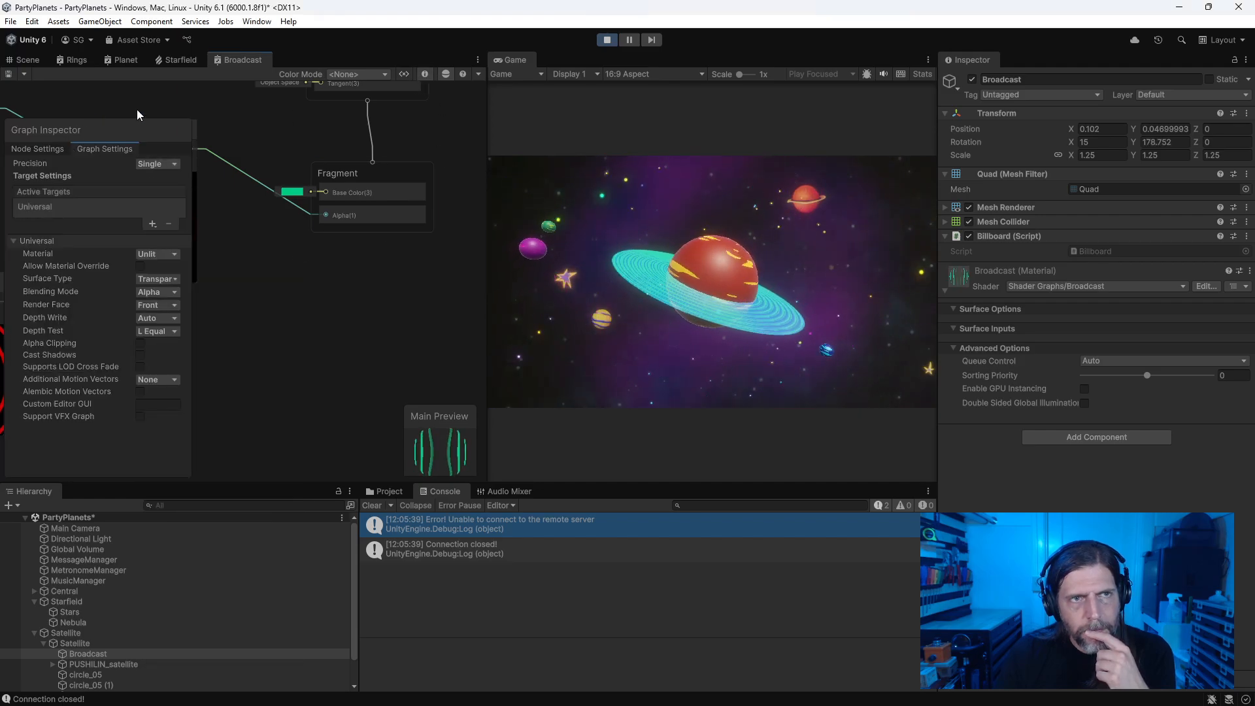
left_click(403, 73)
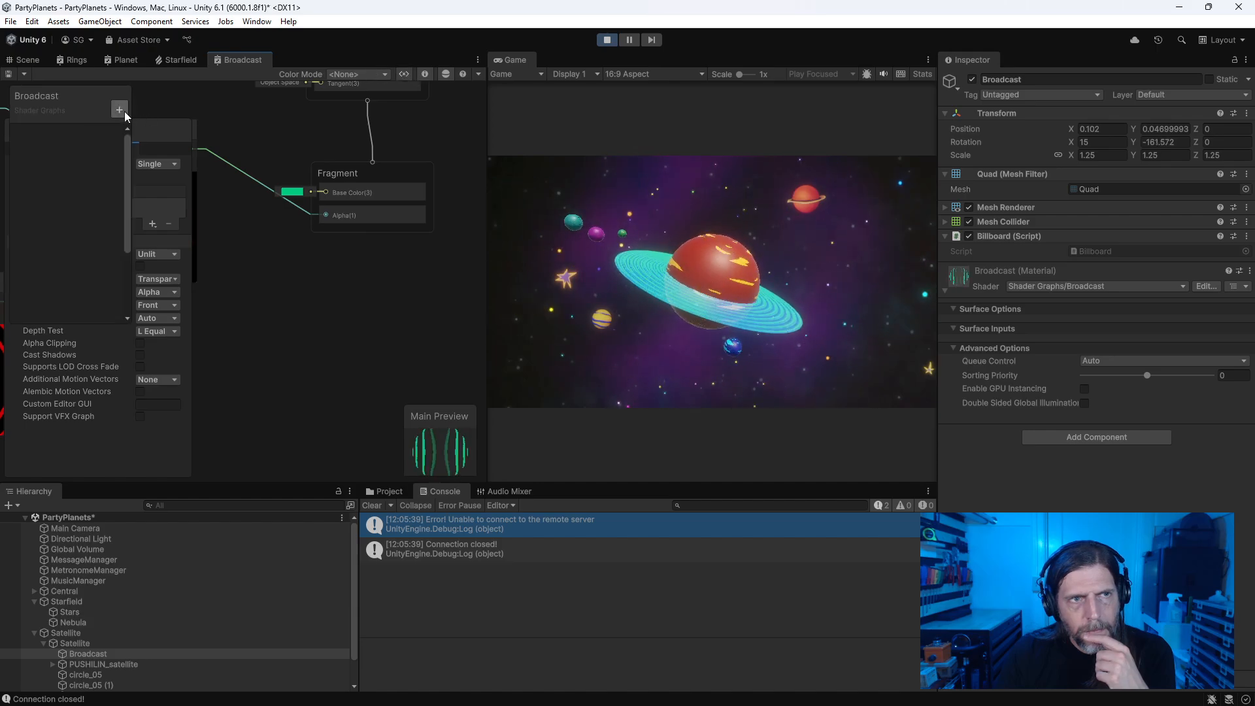
left_click(119, 110)
left_click(159, 199)
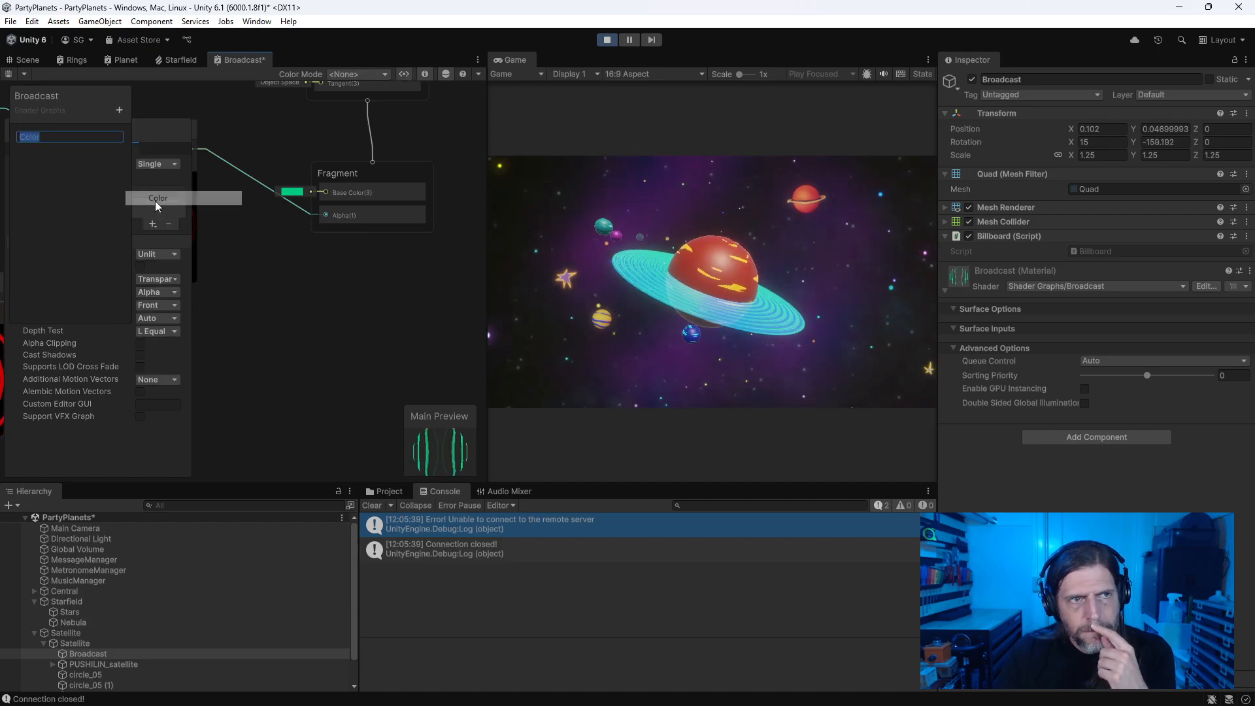
left_click(96, 187)
left_click_drag(54, 139, 315, 193)
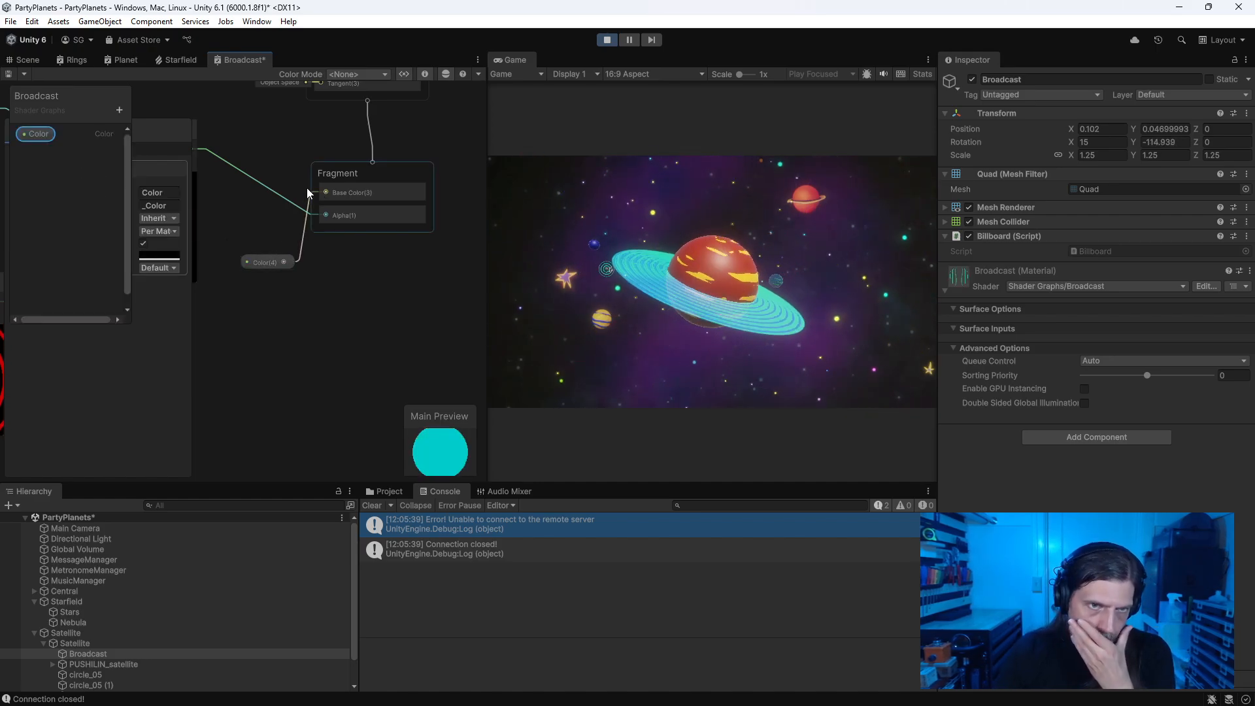
left_click(9, 75)
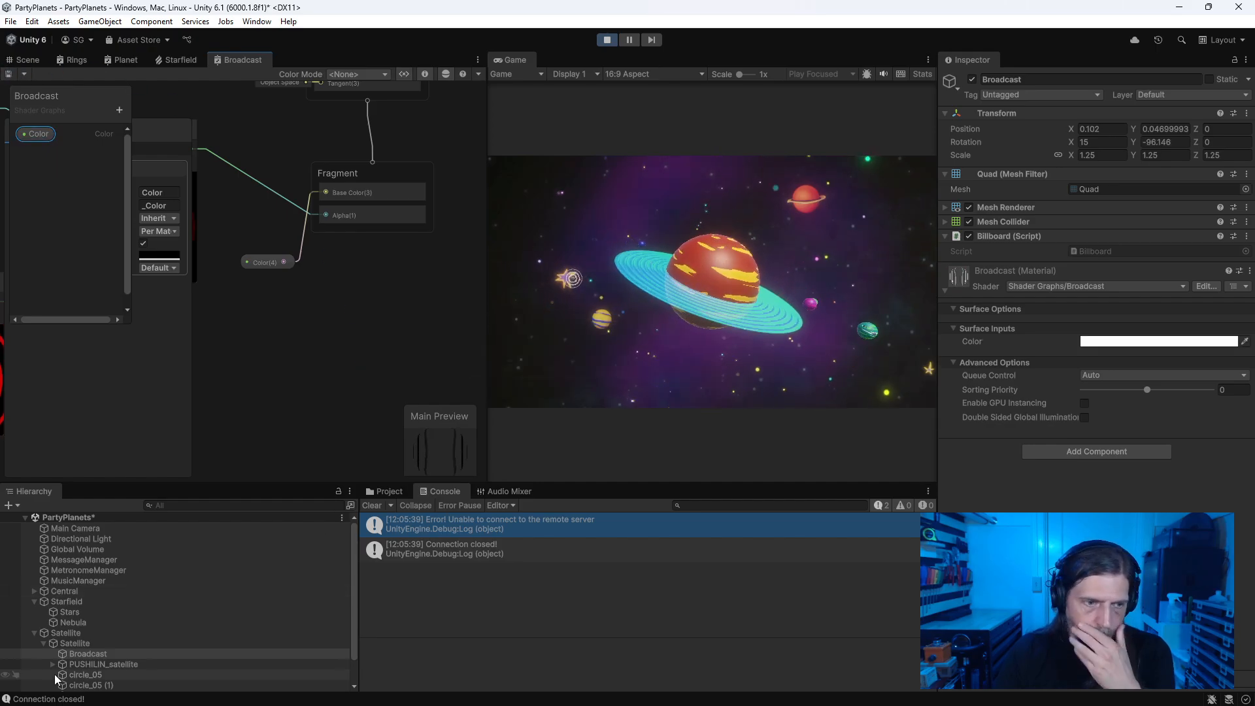
left_click(78, 654)
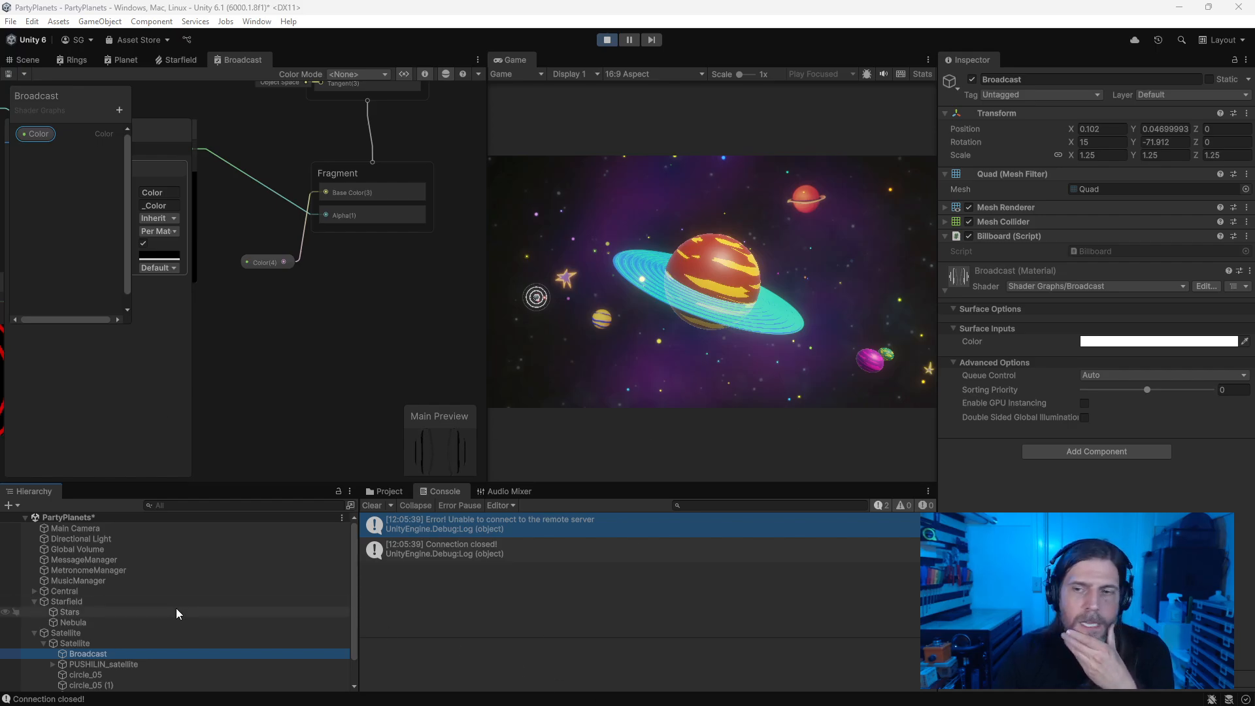
Step: Try cream, olive, purple, violet, red and pure green 00FF00 presets as the Broadcast material's Color while the scene plays
left_click(1104, 343)
left_click_drag(243, 182, 297, 131)
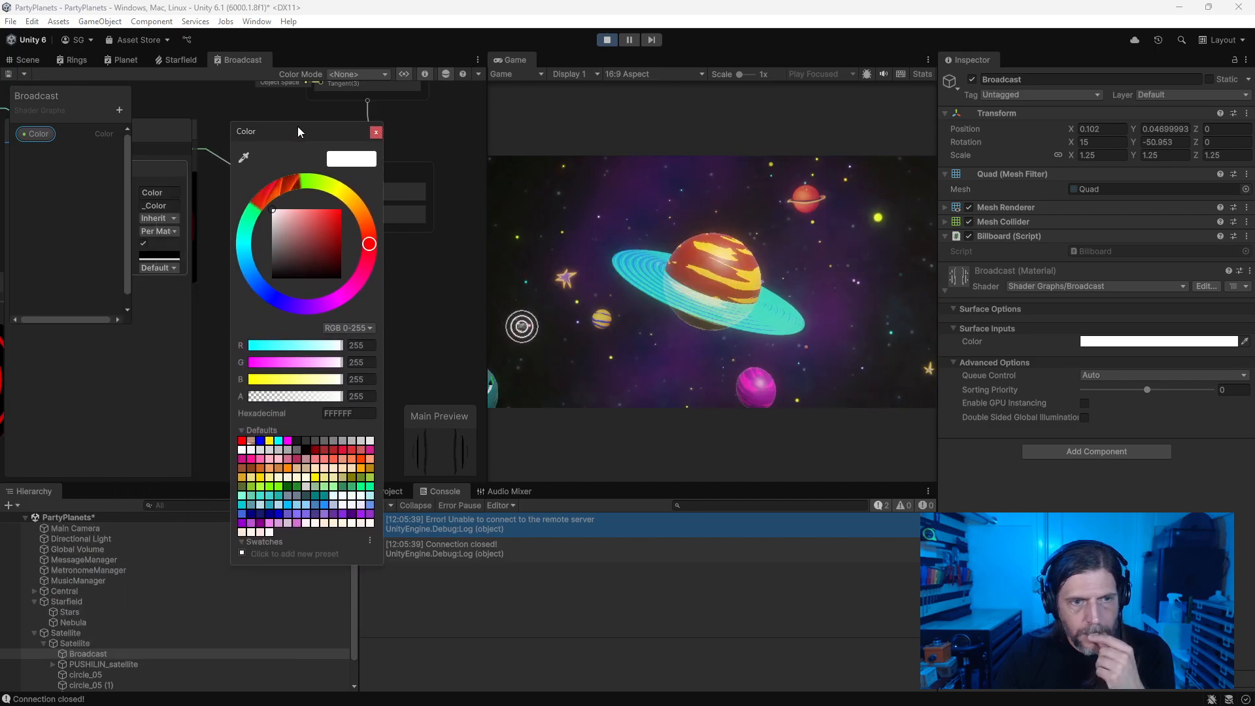
left_click(334, 449)
left_click(333, 469)
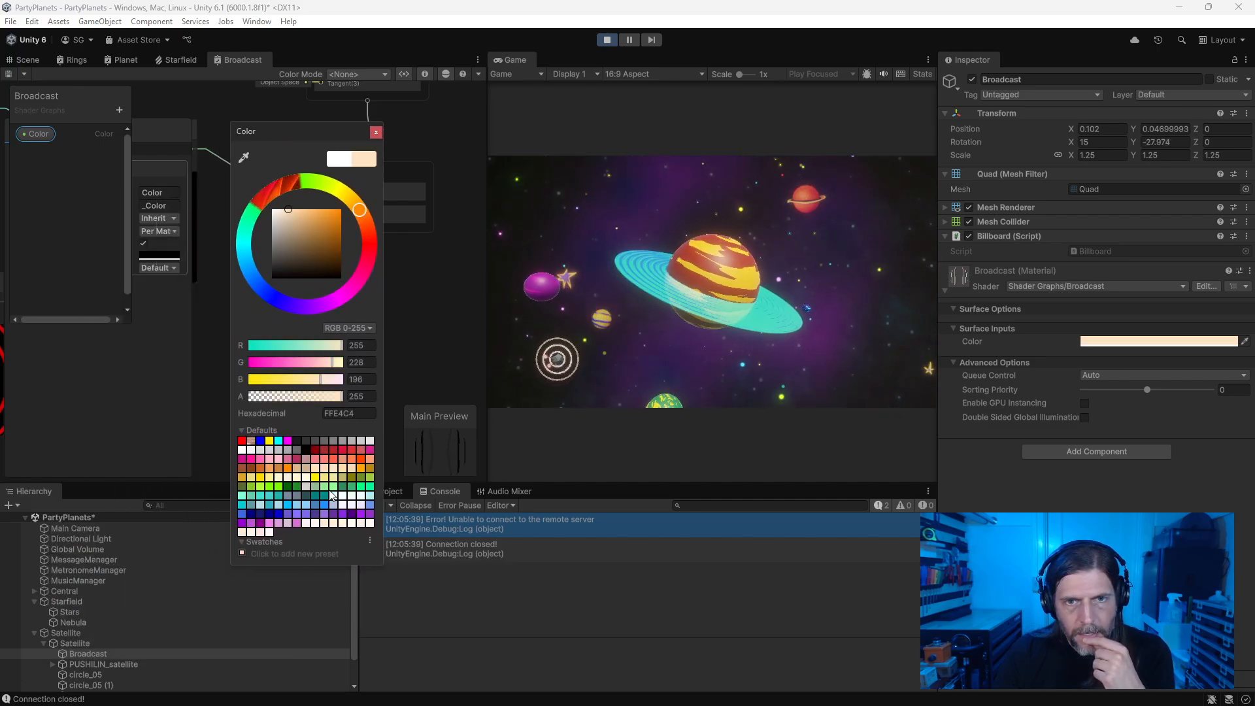
left_click(363, 480)
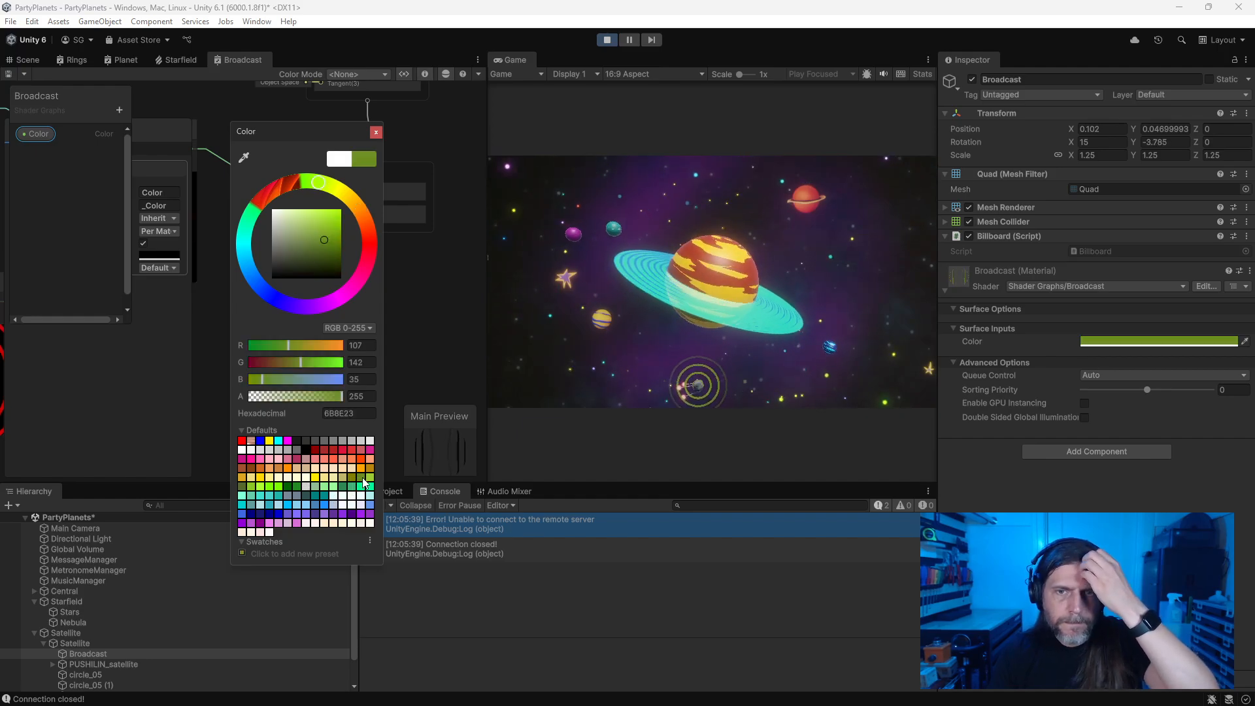
left_click(333, 515)
left_click(339, 519)
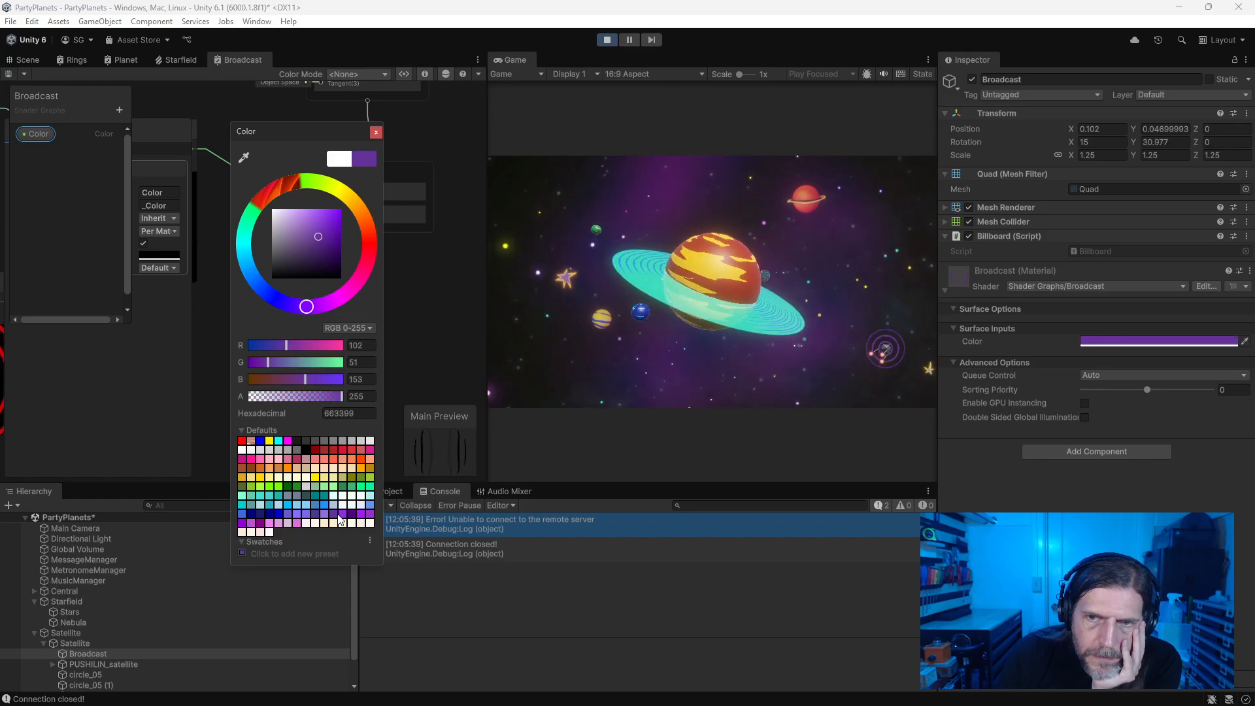
left_click(270, 523)
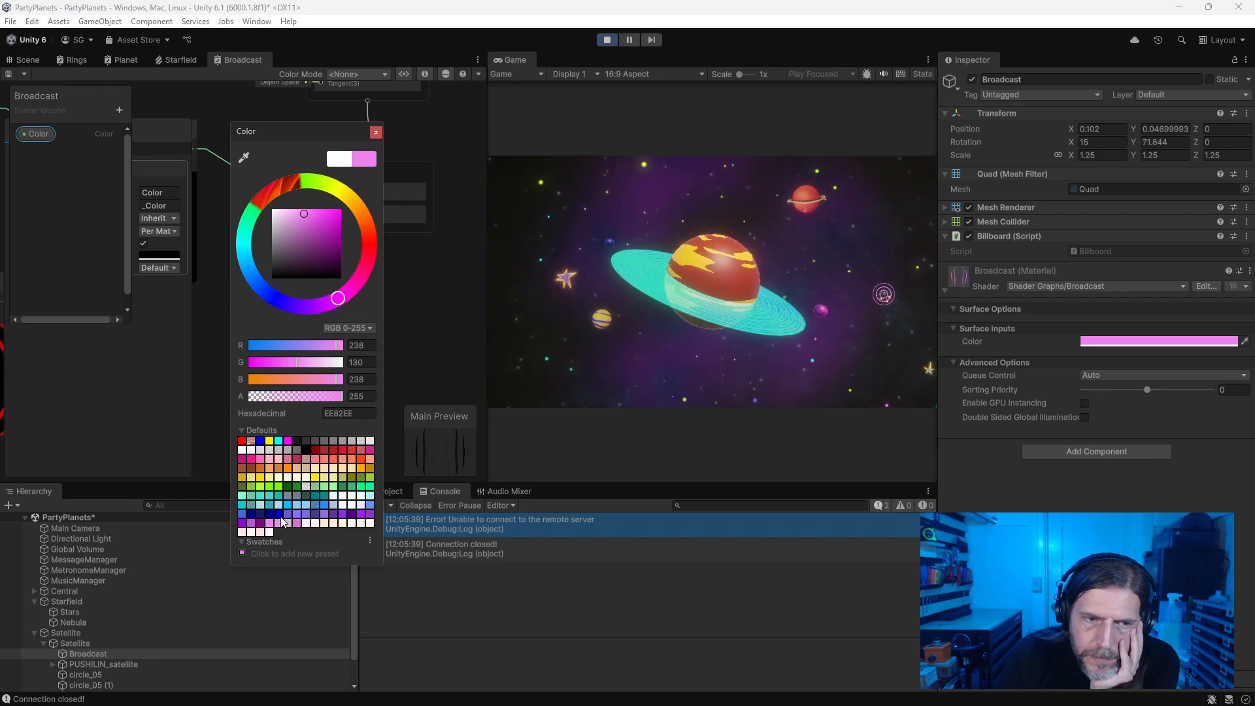
left_click(261, 523)
left_click(353, 451)
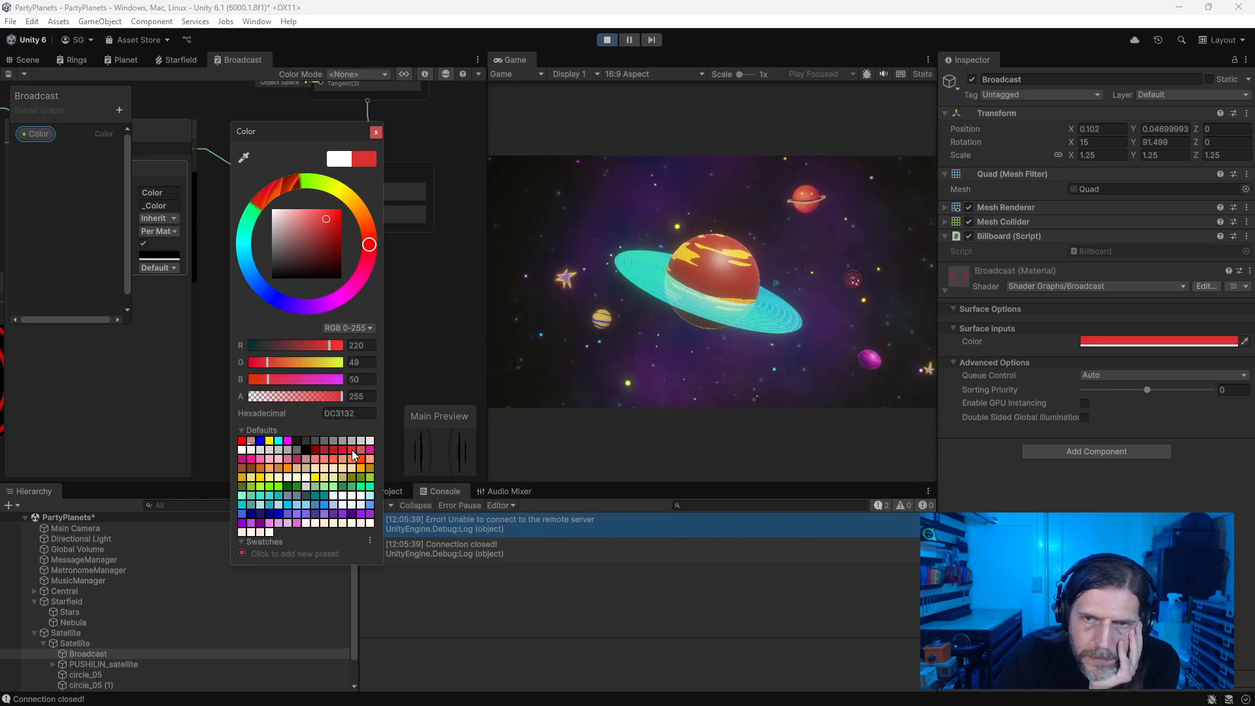
left_click(361, 451)
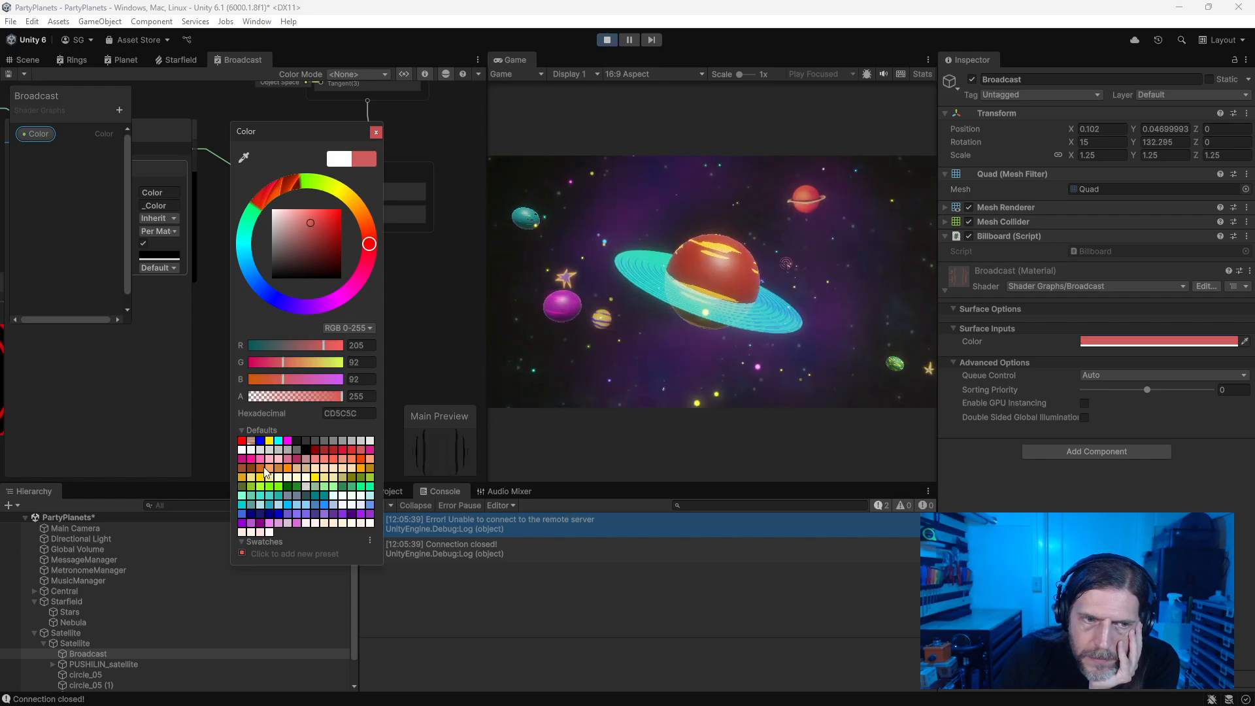
left_click(251, 442)
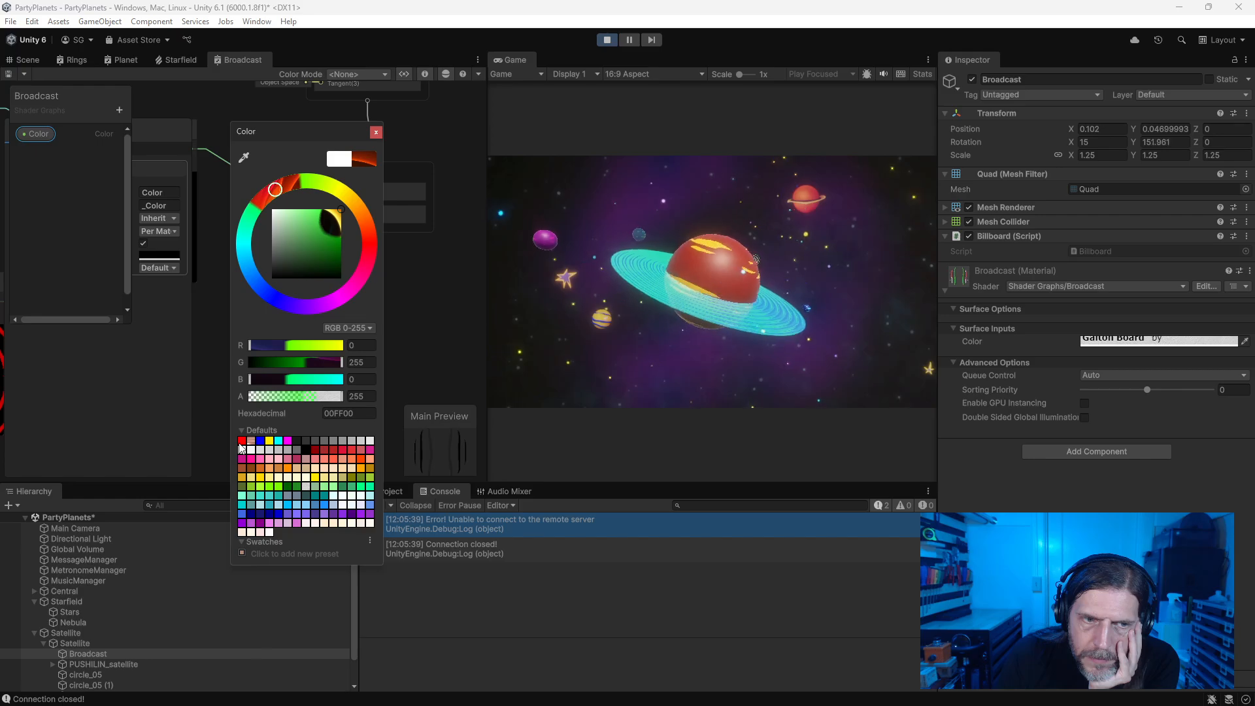
Step: Try grey, magenta and blue presets, set the Broadcast material's Color to violet 8A2BE2, and stop the running scene
left_click(328, 440)
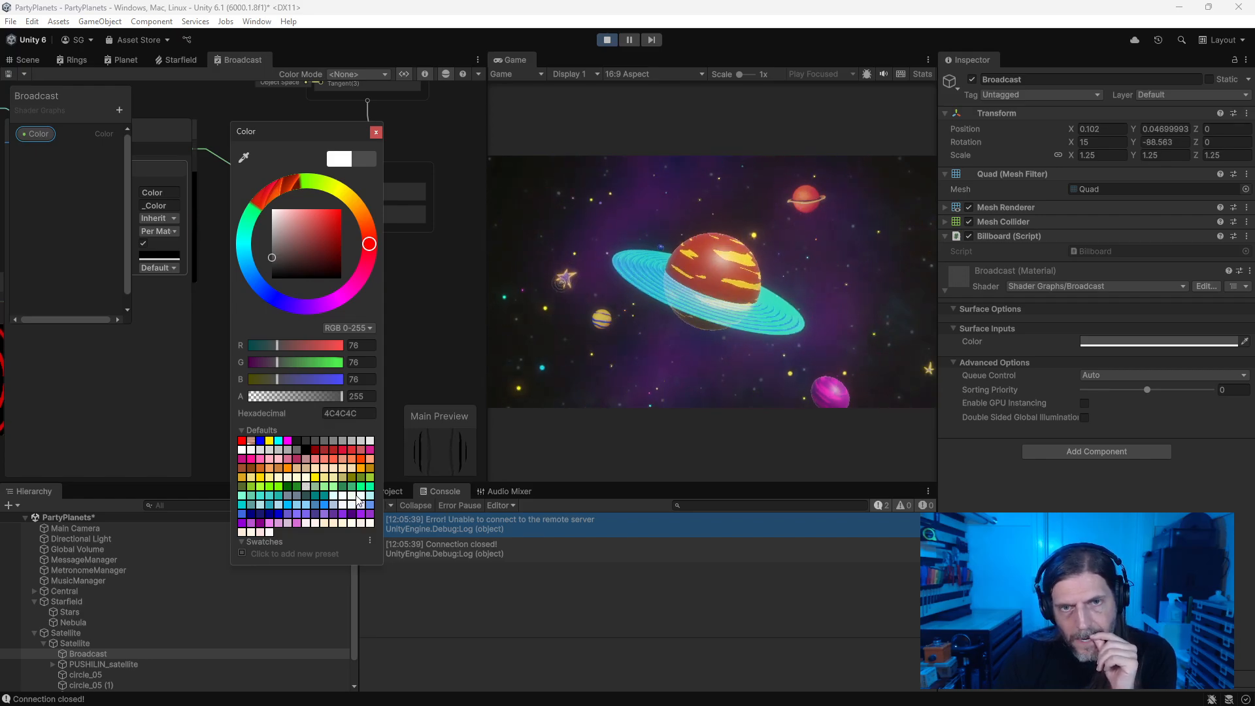
left_click(246, 442)
left_click(287, 442)
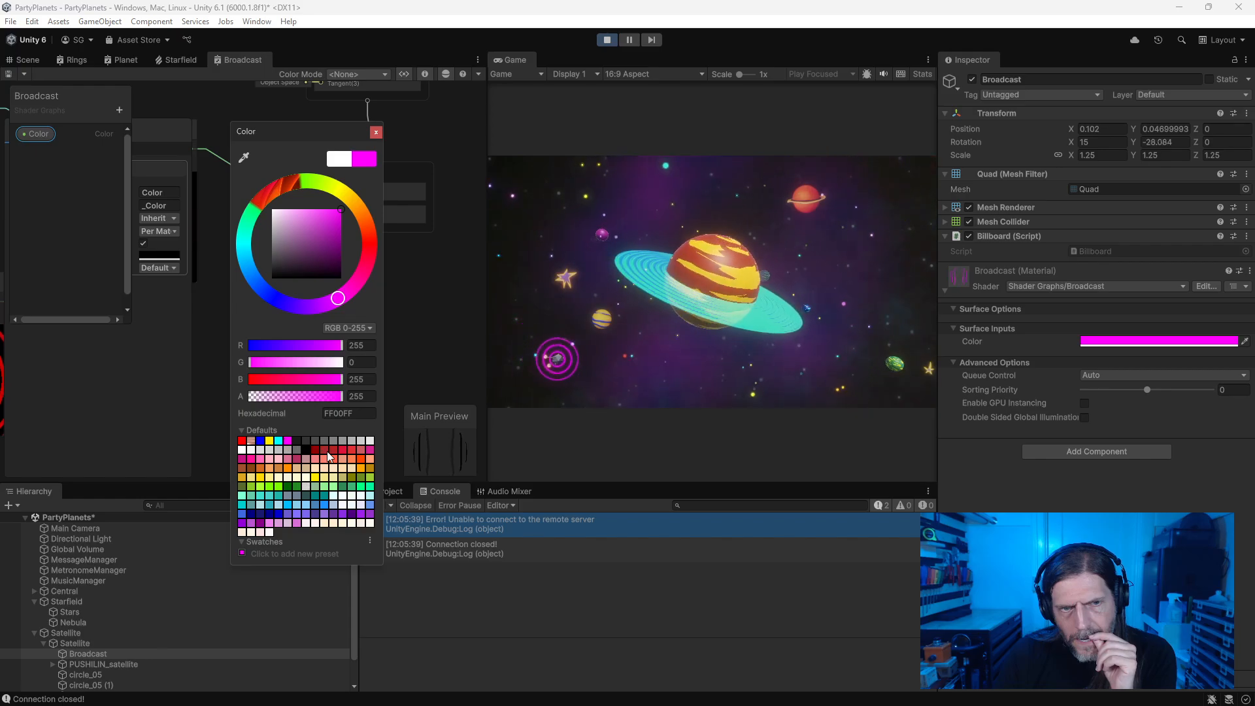
left_click(326, 505)
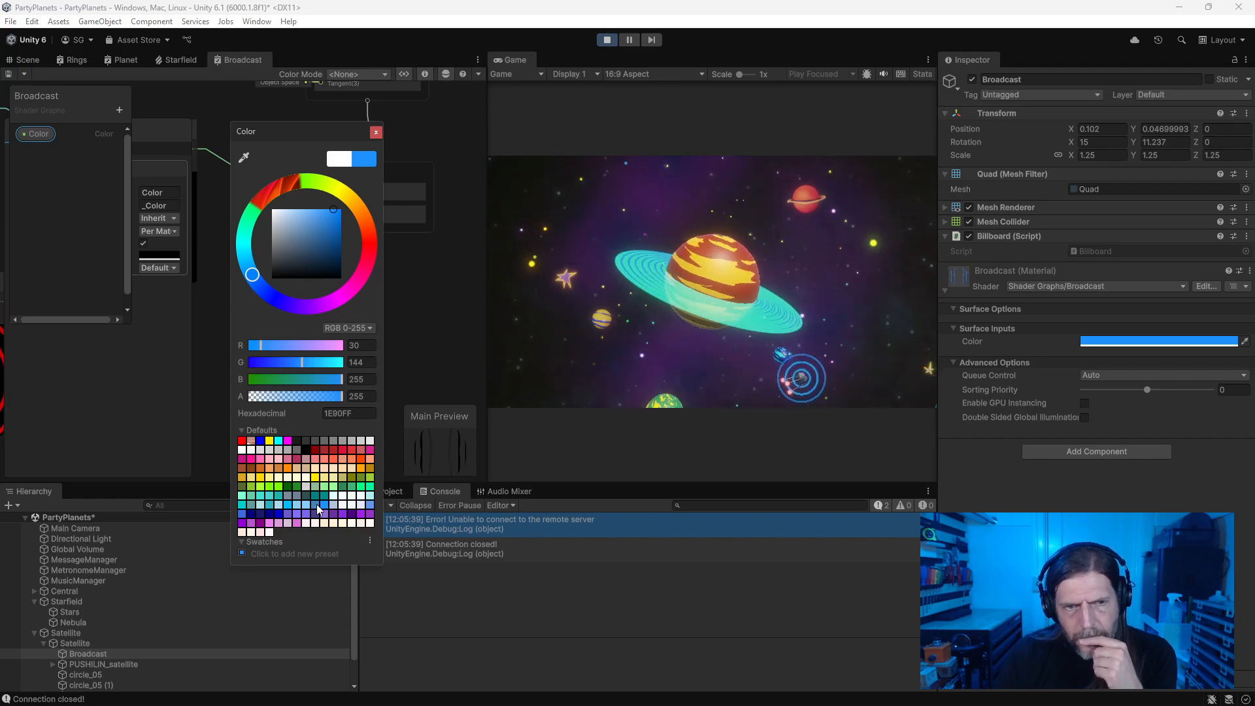
left_click(292, 516)
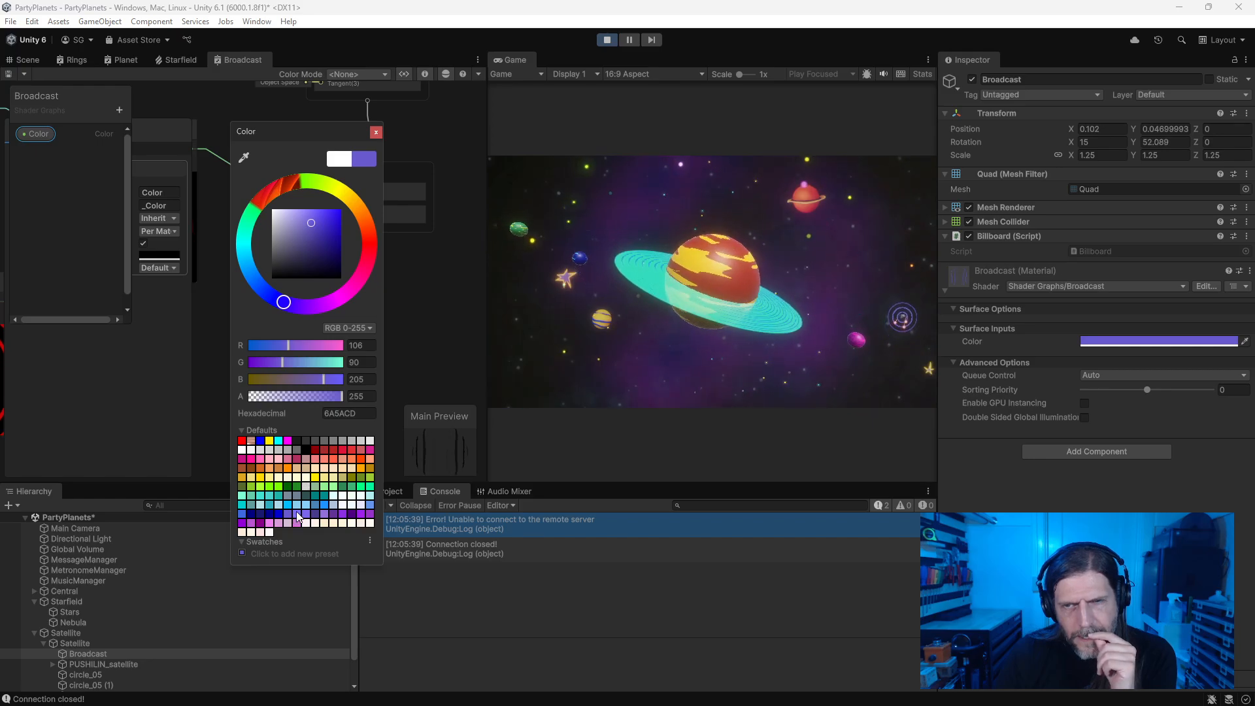
left_click(340, 520)
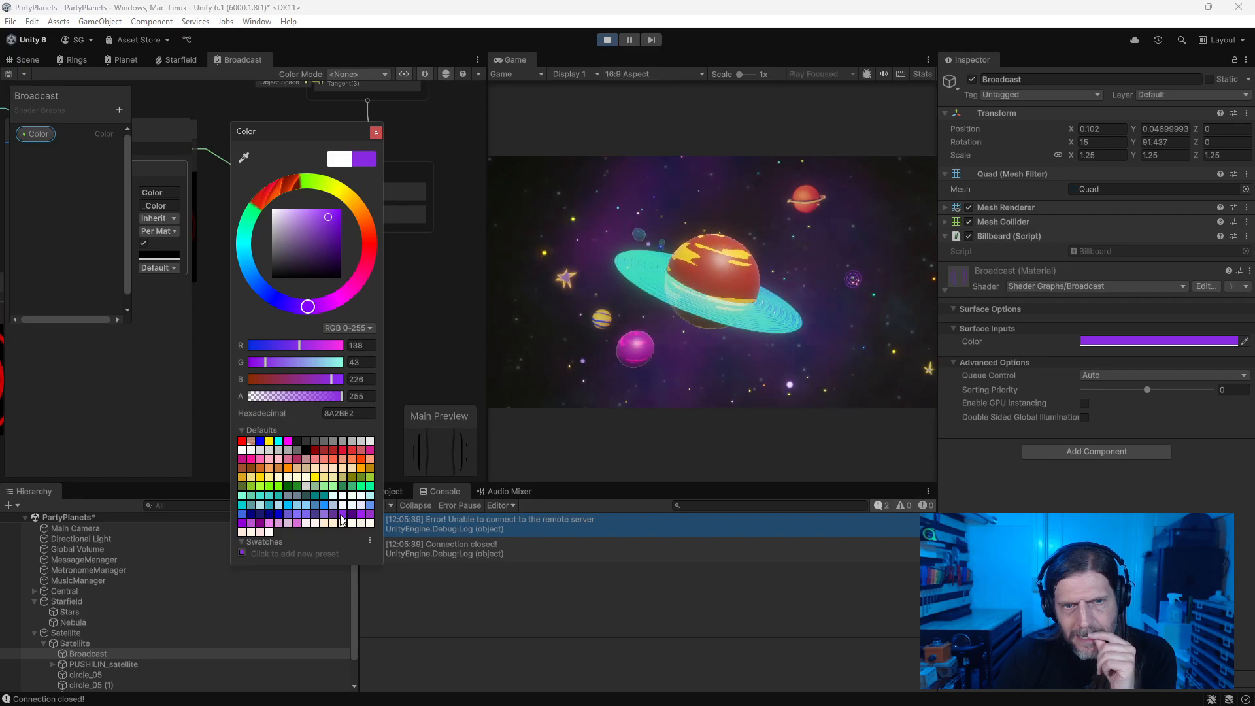
left_click(608, 41)
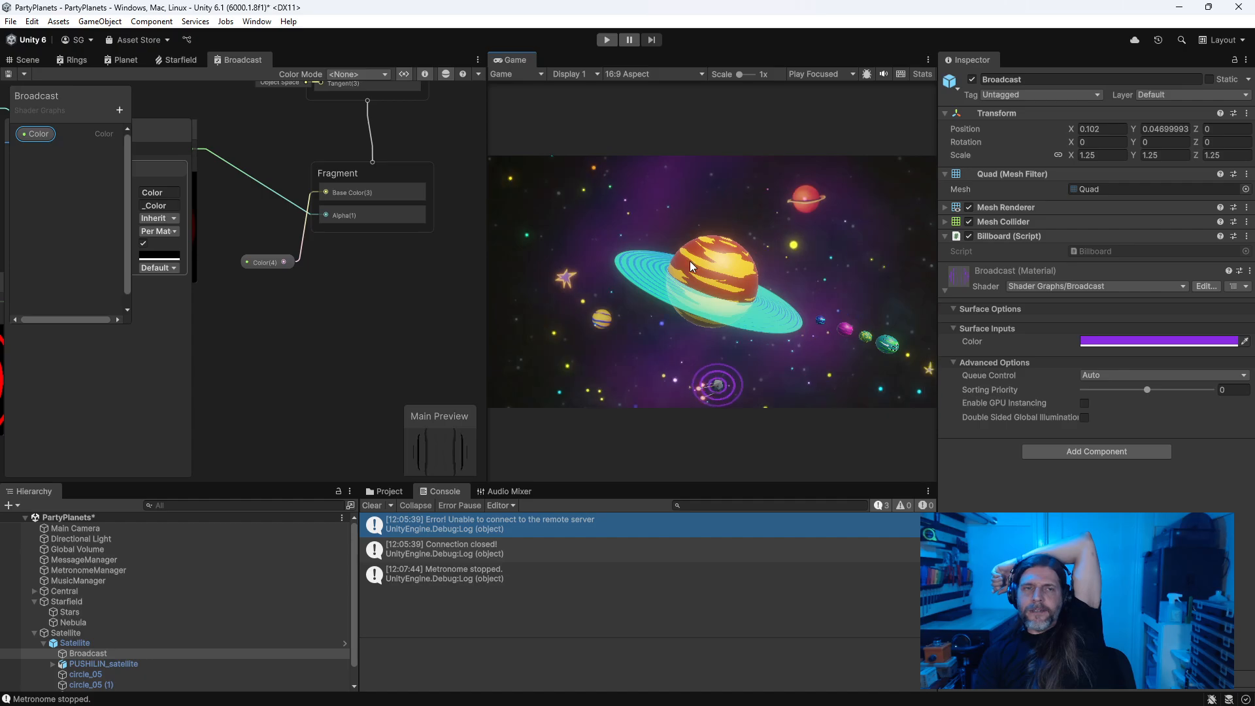
Step: Select the central PlanetSphere in the scene to check its material's Intensity, and enlarge the Game view
left_click(23, 60)
left_click(201, 322)
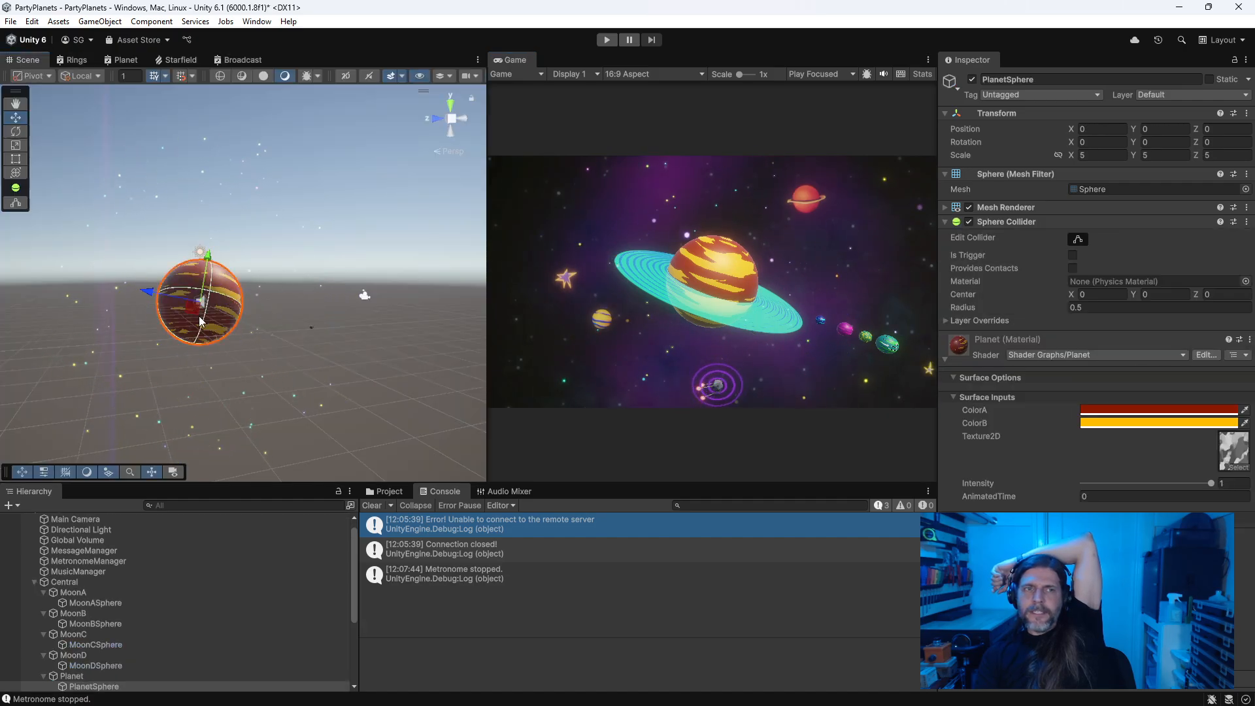
mouse_move(1210, 483)
left_mouse_down()
mouse_move(1130, 482)
mouse_move(1213, 484)
left_mouse_up()
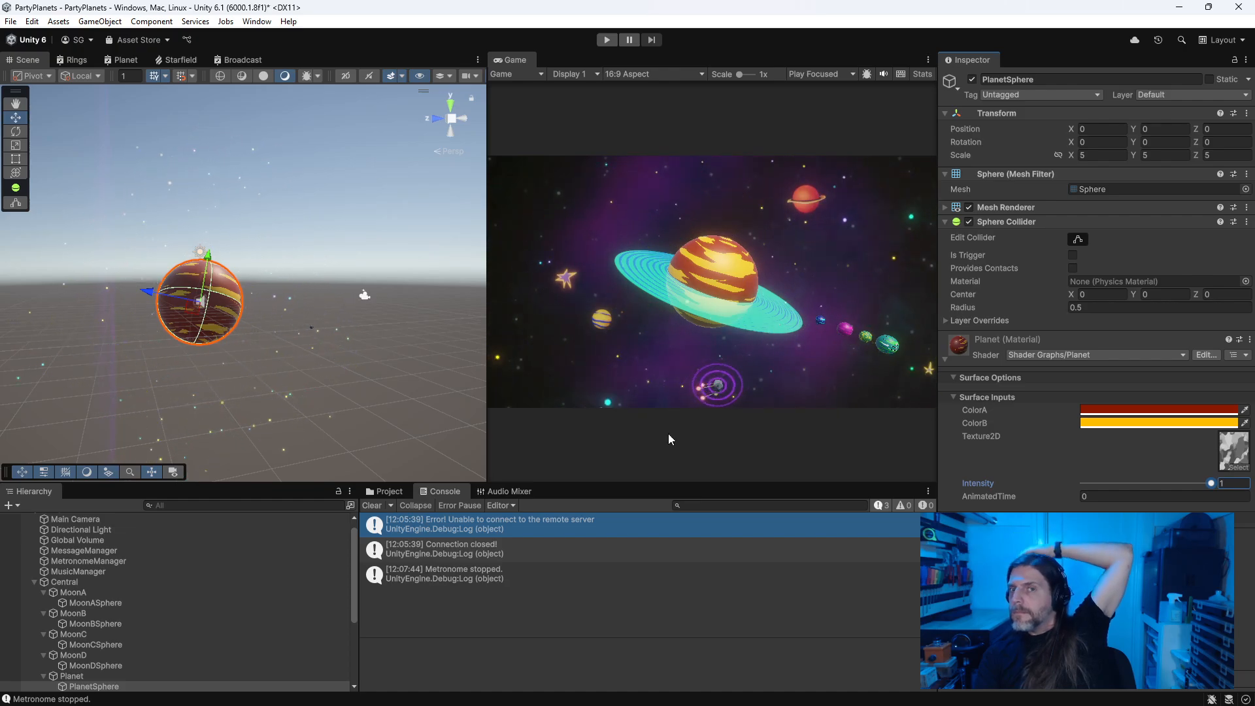
left_click_drag(487, 444, 342, 443)
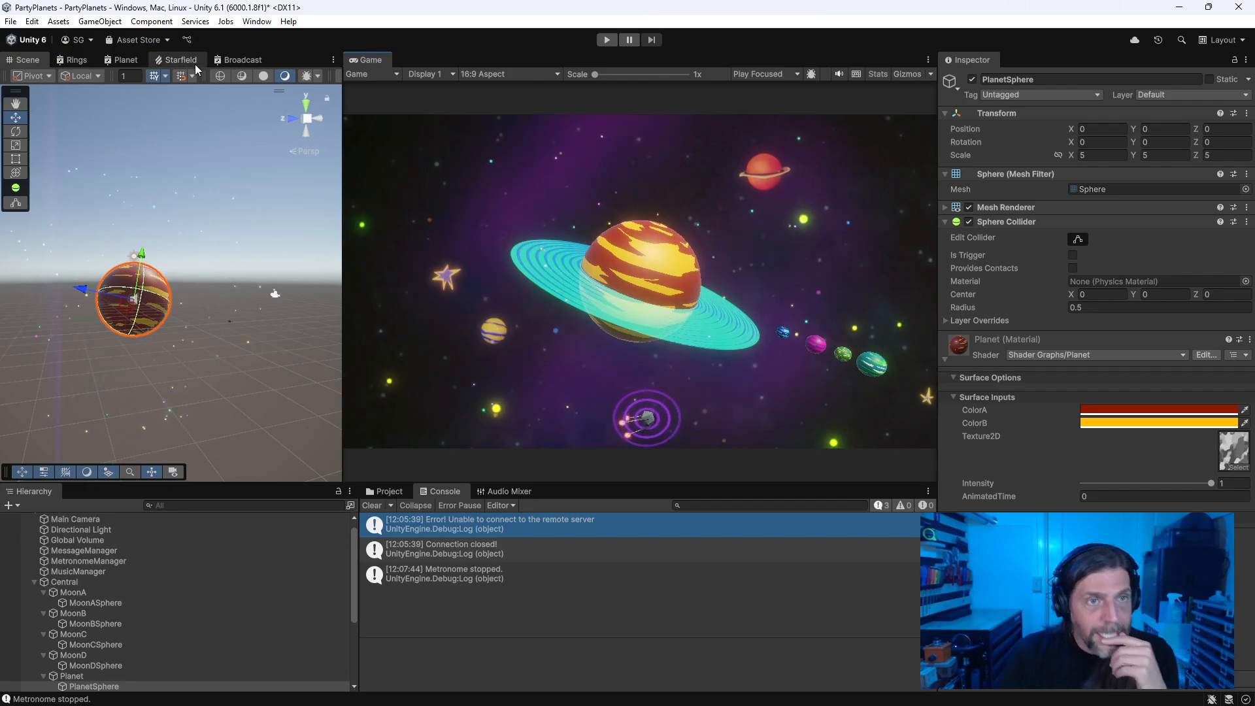
Step: Return to the Broadcast shader graph, widen the graph area, and show the Graph Inspector instead of the Main Preview
left_click(229, 60)
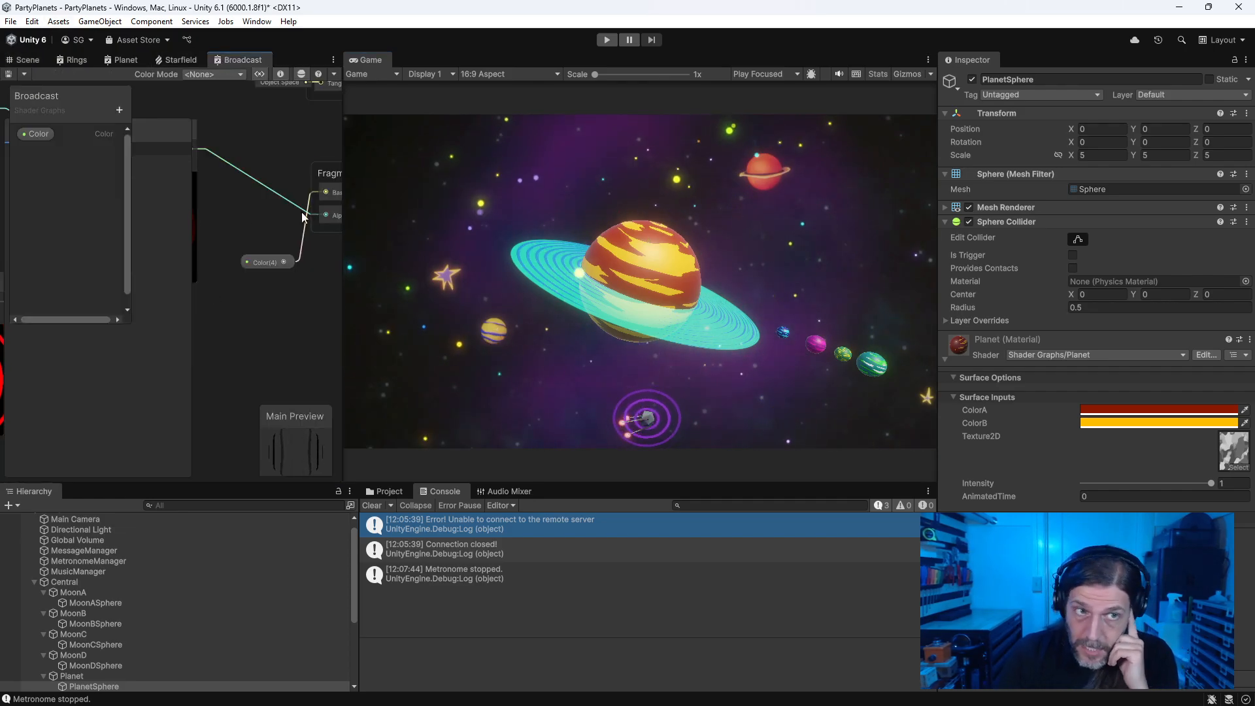
left_click_drag(346, 268, 493, 233)
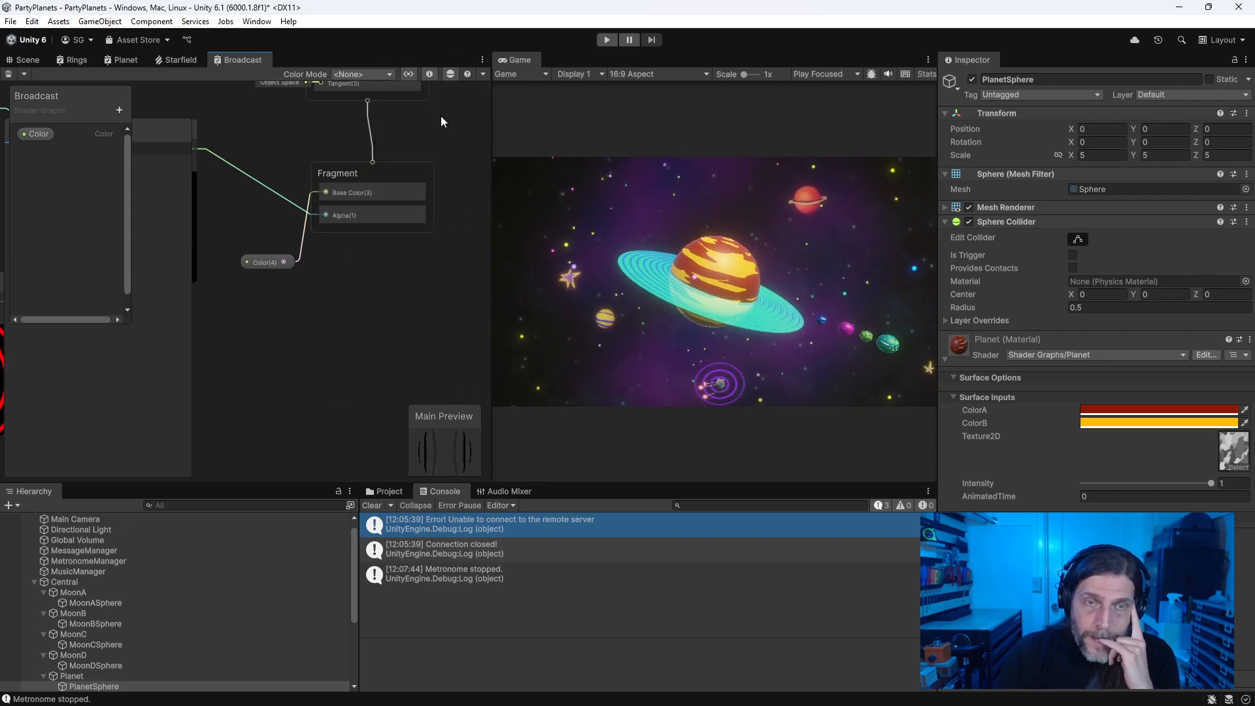
left_click(450, 74)
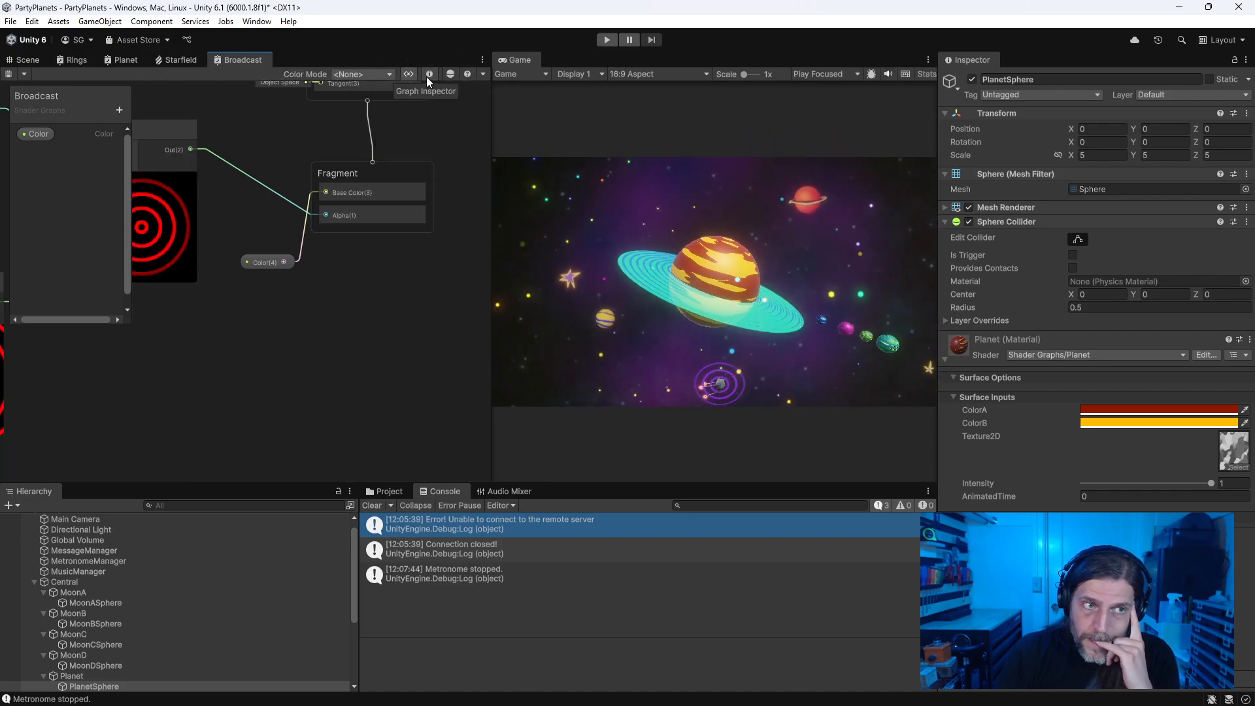
left_click(430, 74)
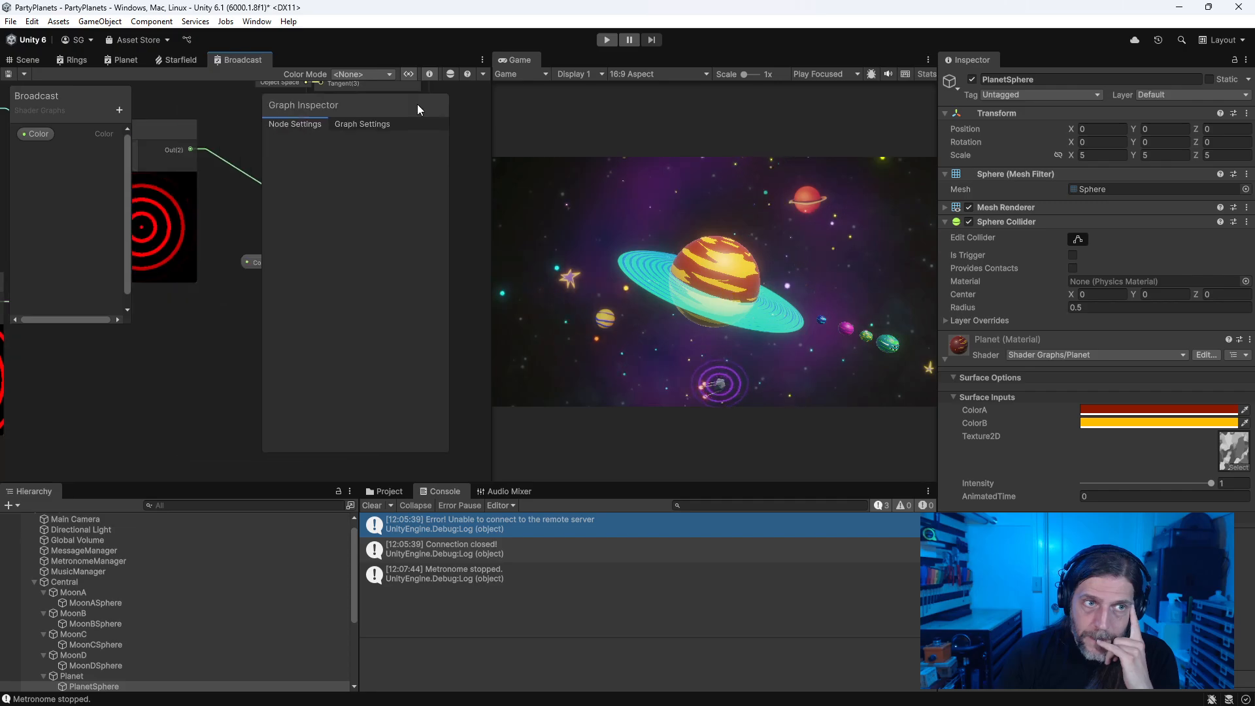
Step: Set the Broadcast graph's Blending Mode to Additive in its graph settings and save the graph
left_click(384, 126)
left_click(414, 268)
left_click(431, 311)
left_click(9, 76)
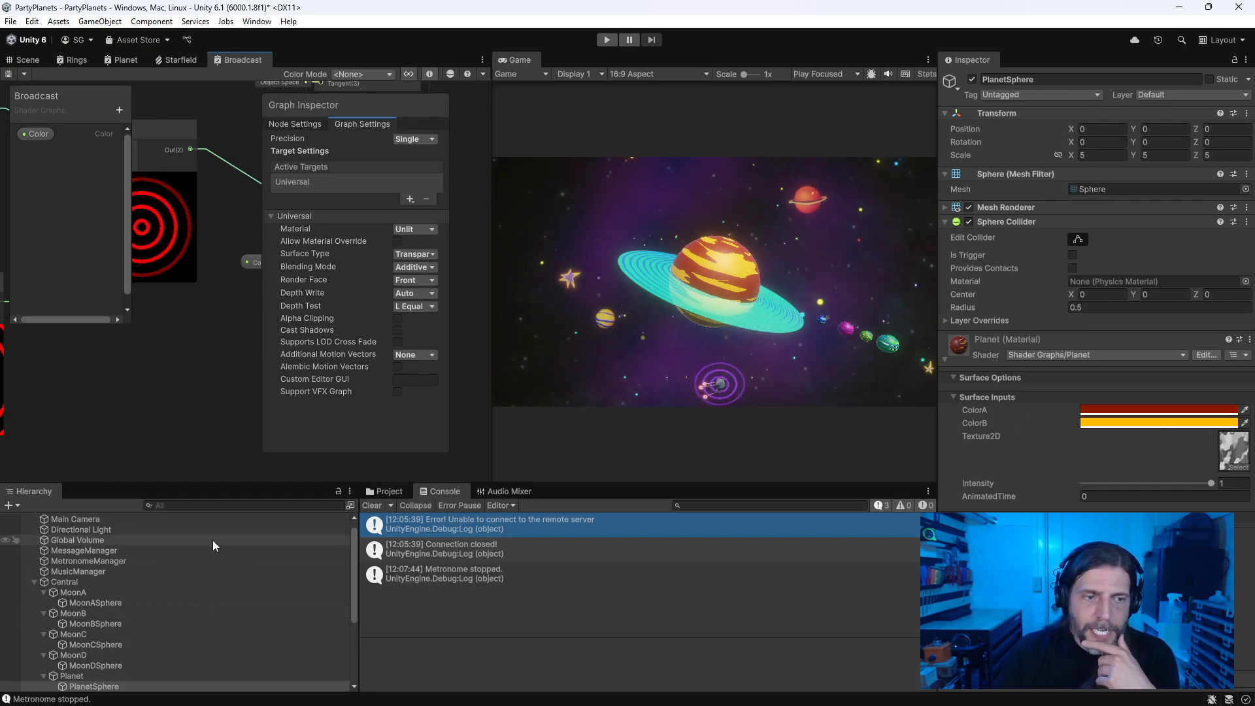
Step: Select the Satellite's Broadcast quad and set its material Color to the green-yellow preset ADFF2F
scroll(119, 608, "down", 3)
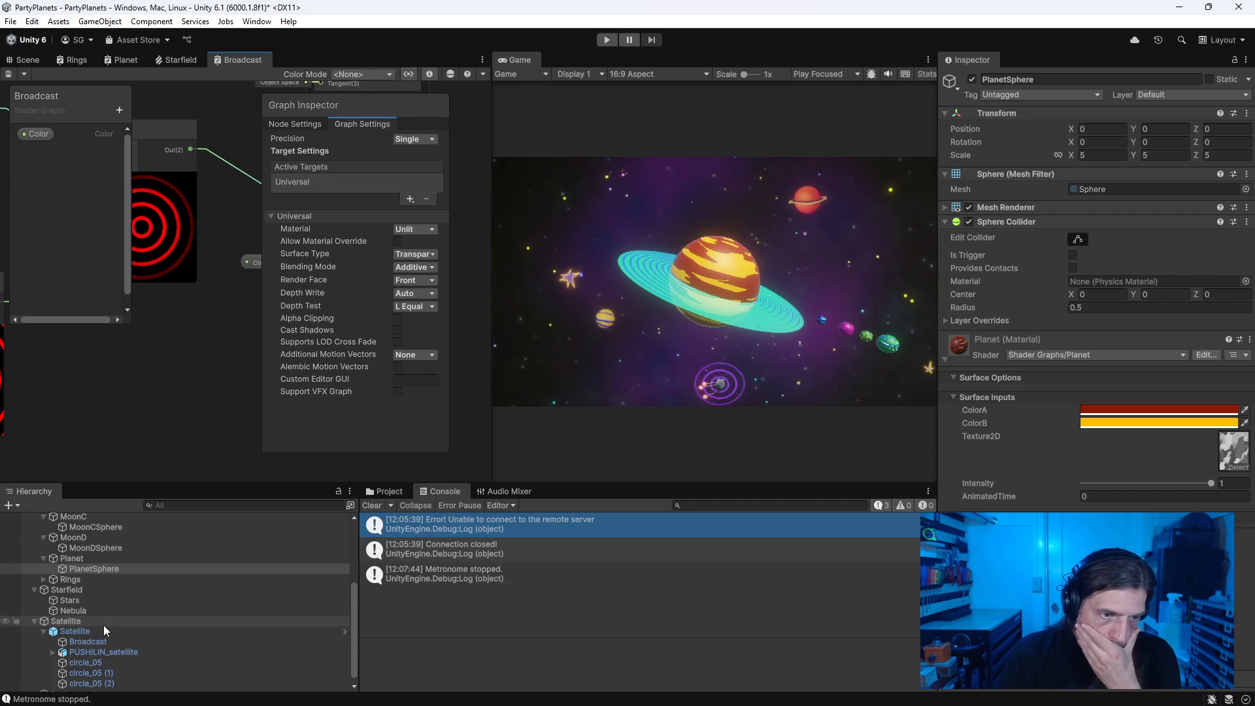
left_click(109, 641)
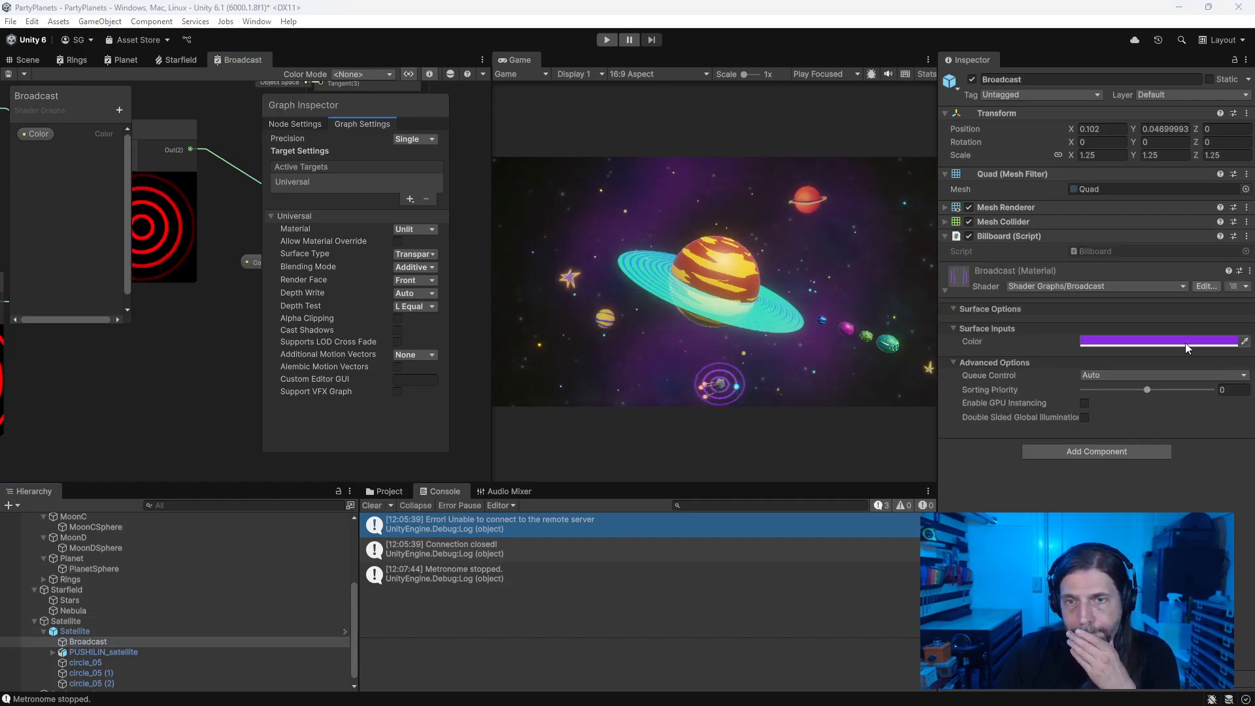
left_click(1158, 341)
left_click_drag(134, 177, 295, 66)
mouse_move(267, 120)
left_mouse_down()
mouse_move(202, 177)
mouse_move(212, 136)
mouse_move(238, 119)
mouse_move(331, 99)
mouse_move(296, 100)
left_mouse_up()
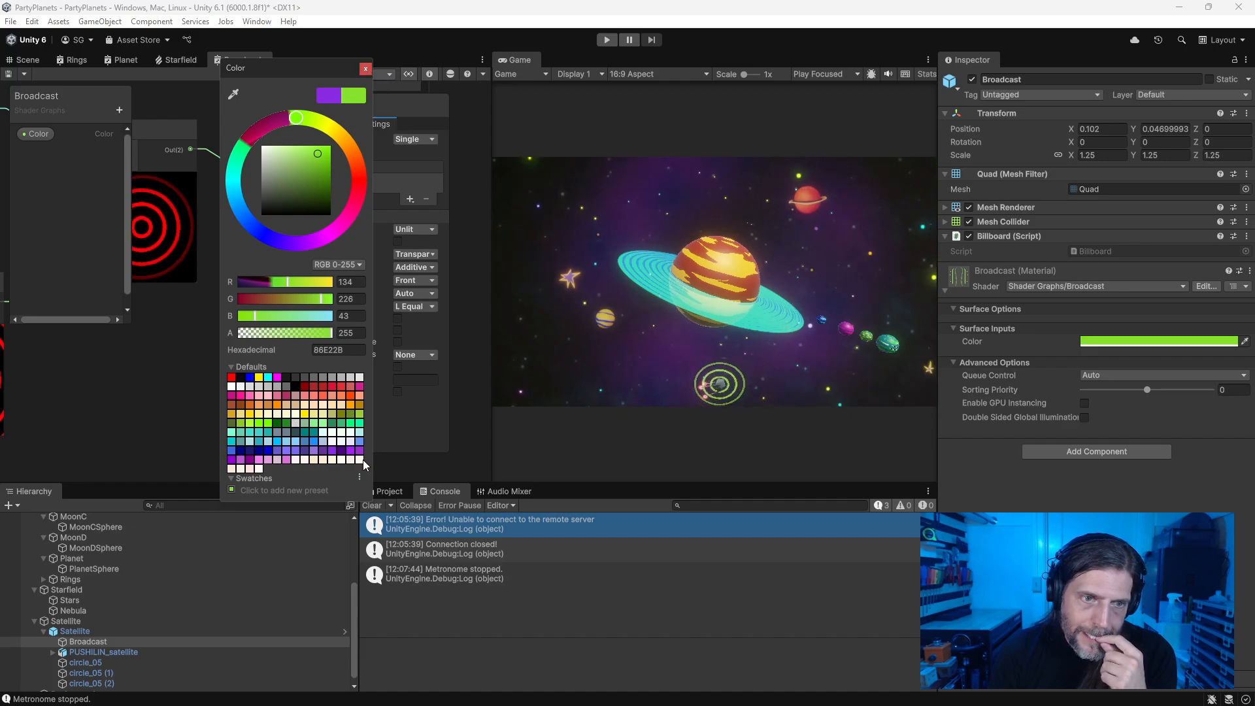
left_click(358, 415)
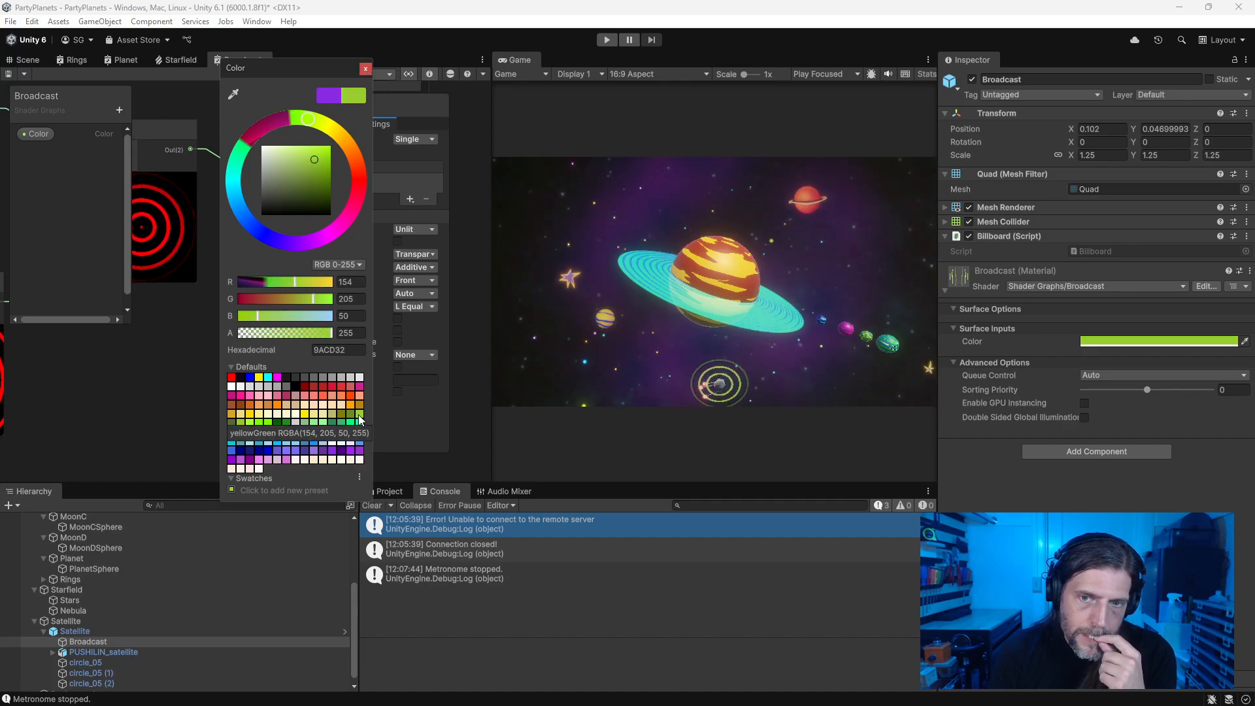
left_click(250, 423)
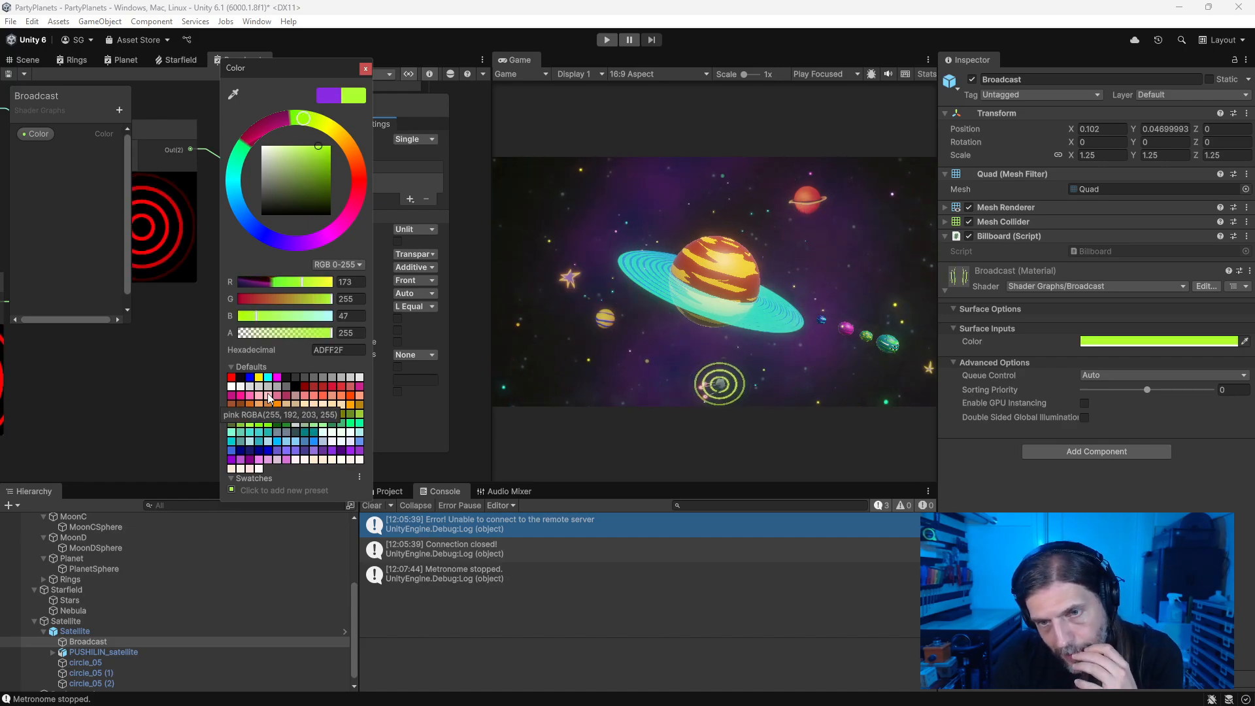
Step: Set Edge2 of the Smoothstep node in the Broadcast graph to 0
middle_click_drag(33, 397, 365, 338)
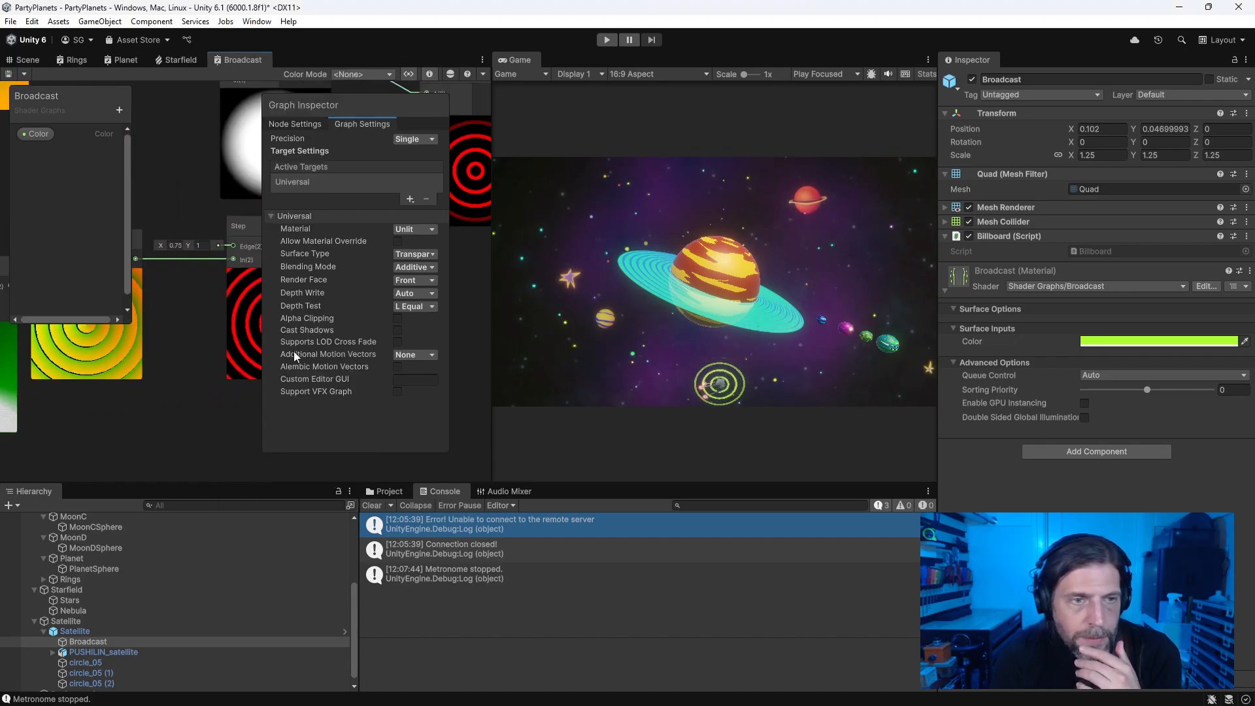
middle_click_drag(122, 386, 64, 507)
middle_click_drag(144, 303, 174, 343)
left_click(167, 225)
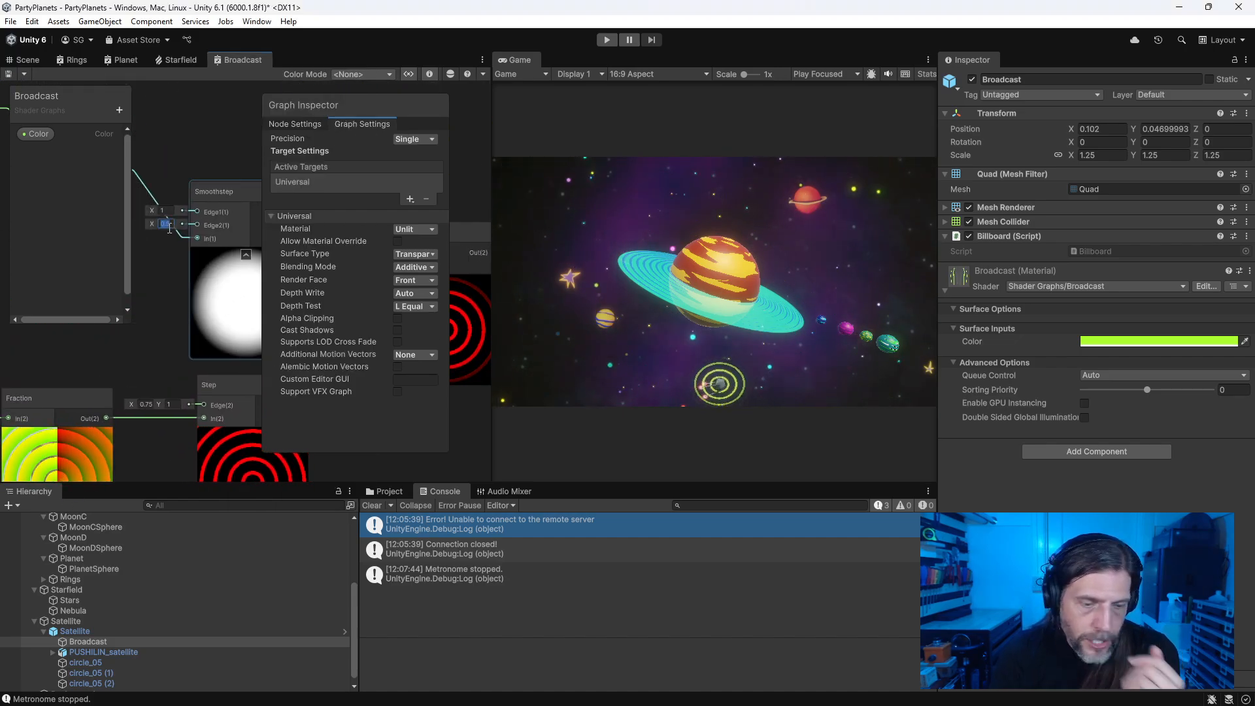
type("0")
key("Return")
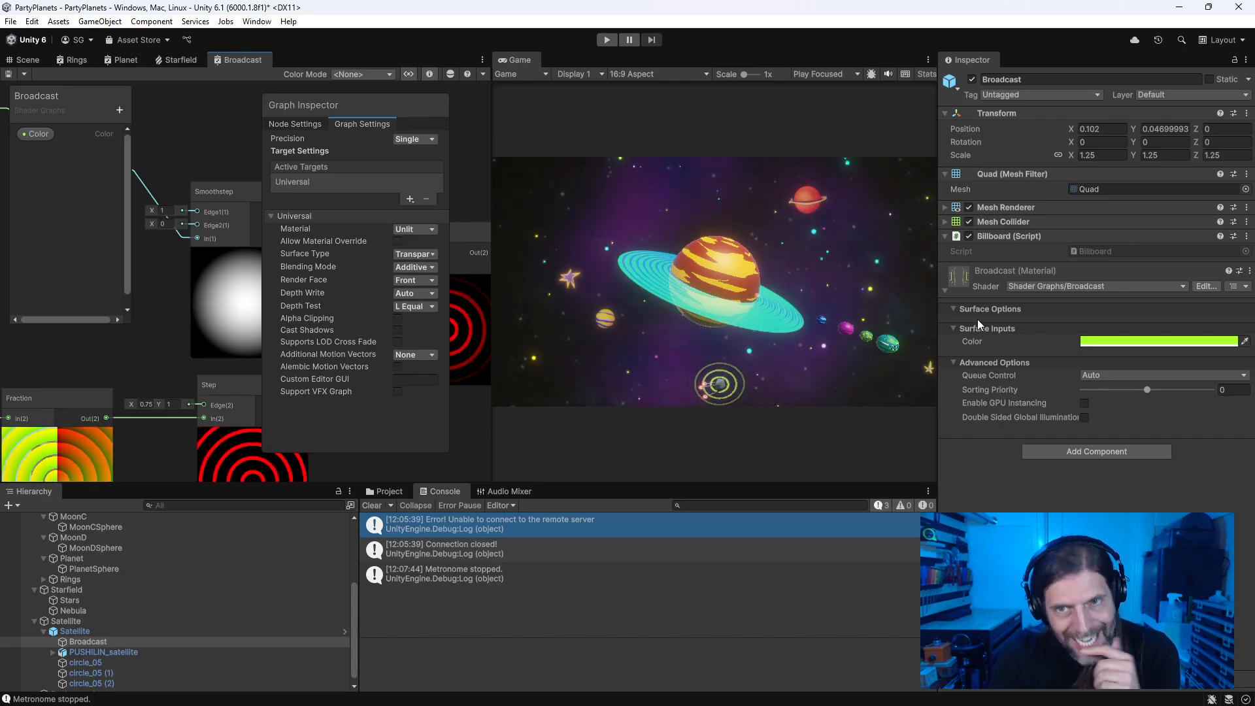
Step: Open the Planet shader graph, show the Main Preview instead of the Graph Inspector, and examine the Vertex and Fragment blocks
left_click_drag(491, 100, 537, 119)
left_click(127, 60)
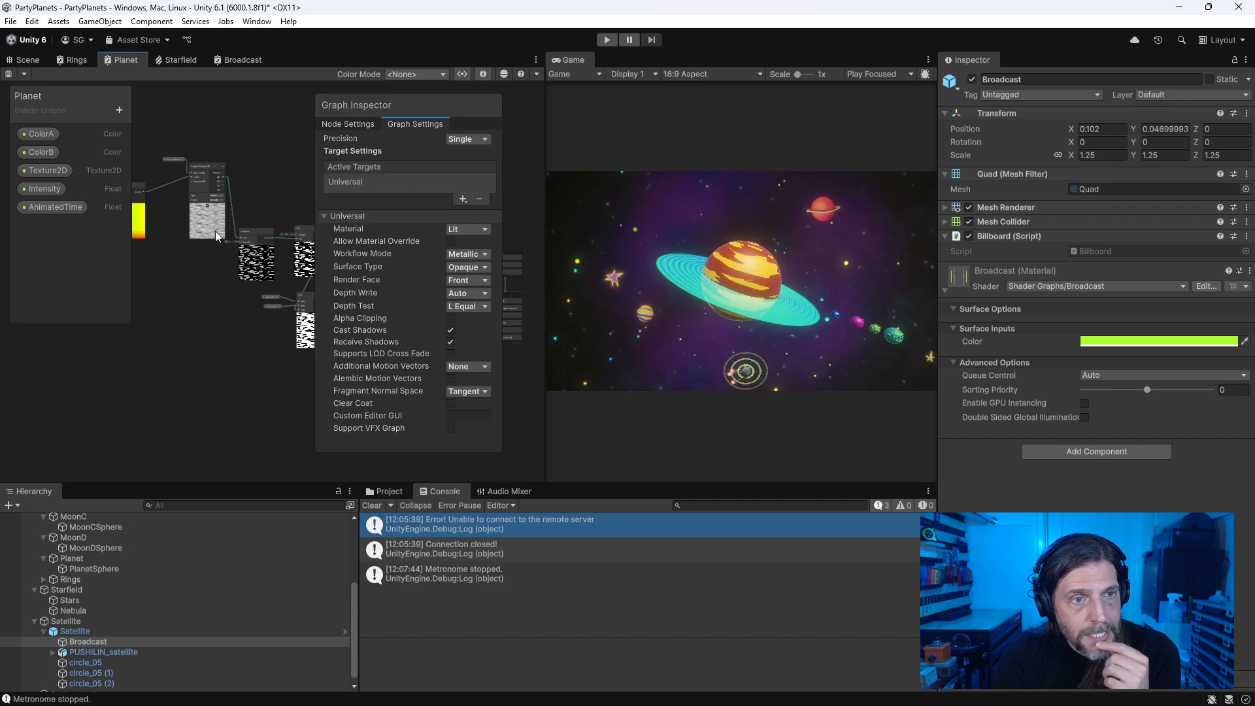
middle_click_drag(207, 394, 47, 457)
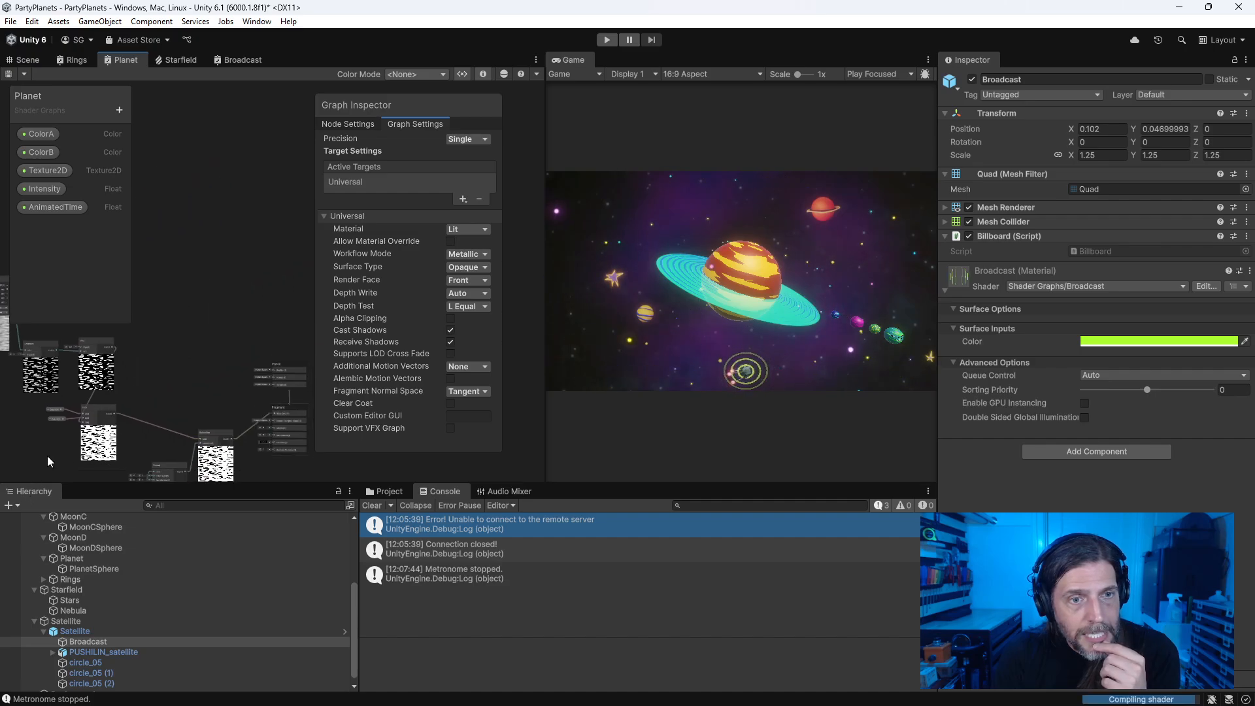
left_click(504, 74)
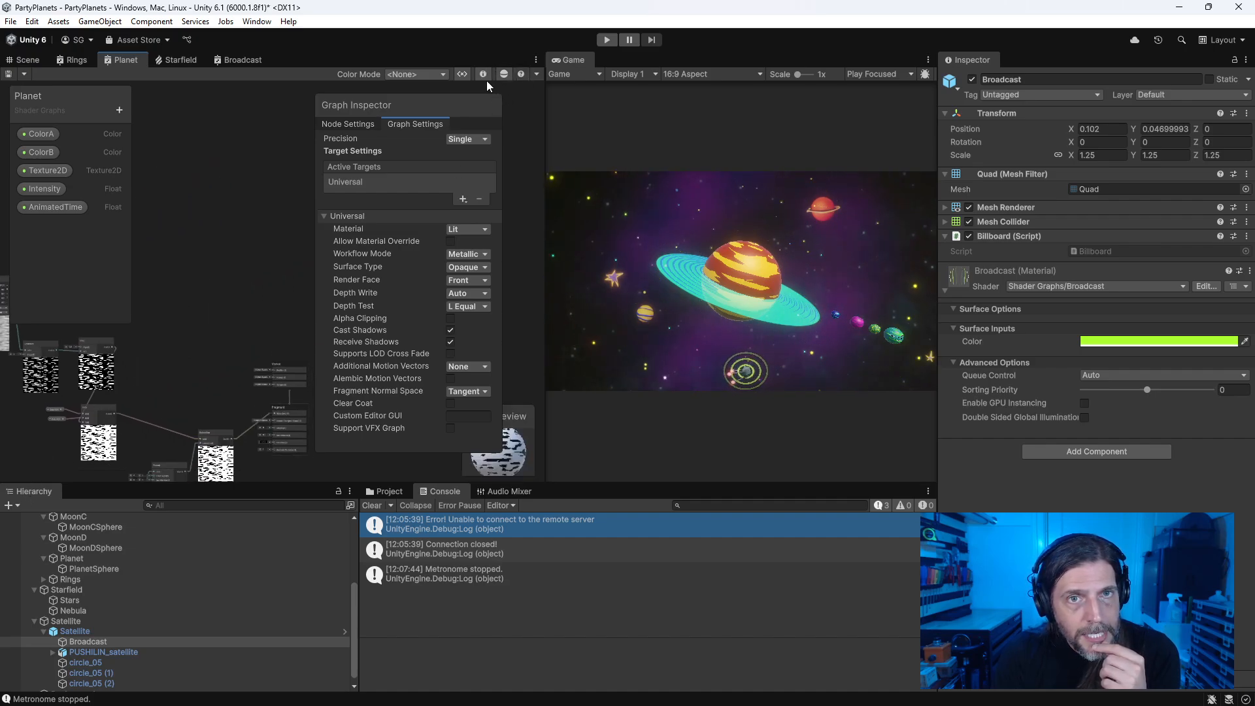
left_click(483, 74)
scroll(374, 297, "up", 5)
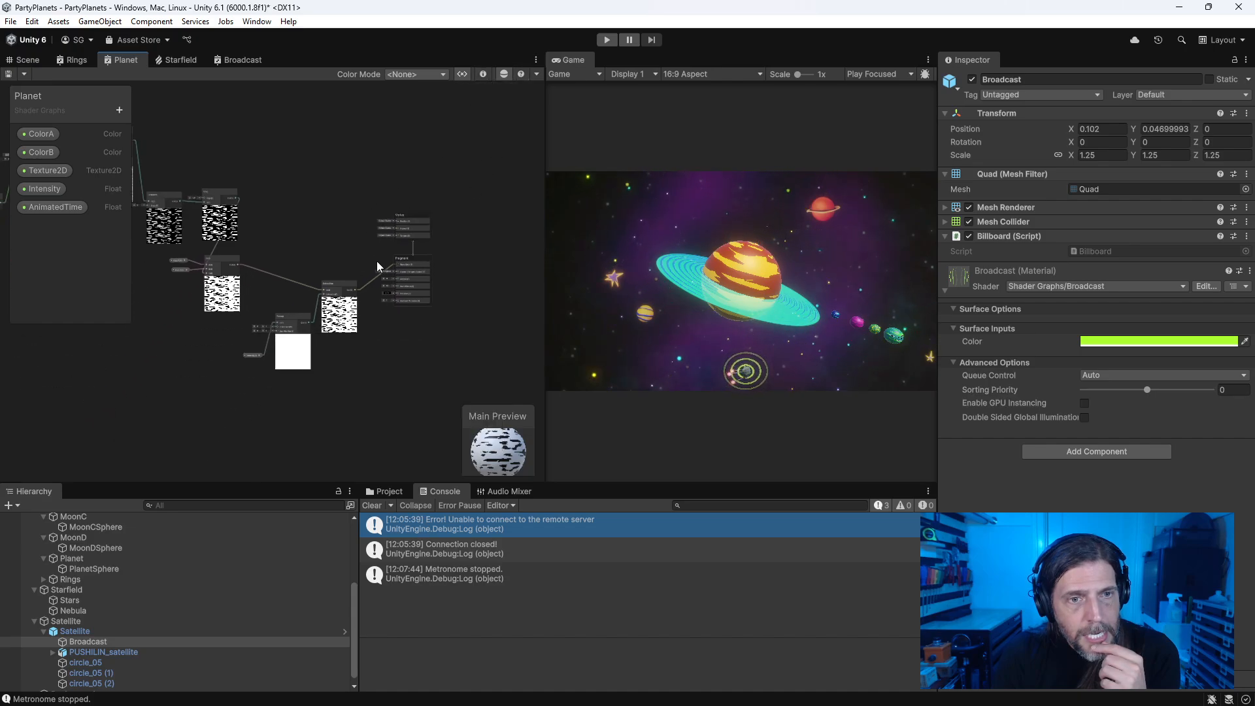
middle_click_drag(465, 245, 454, 304)
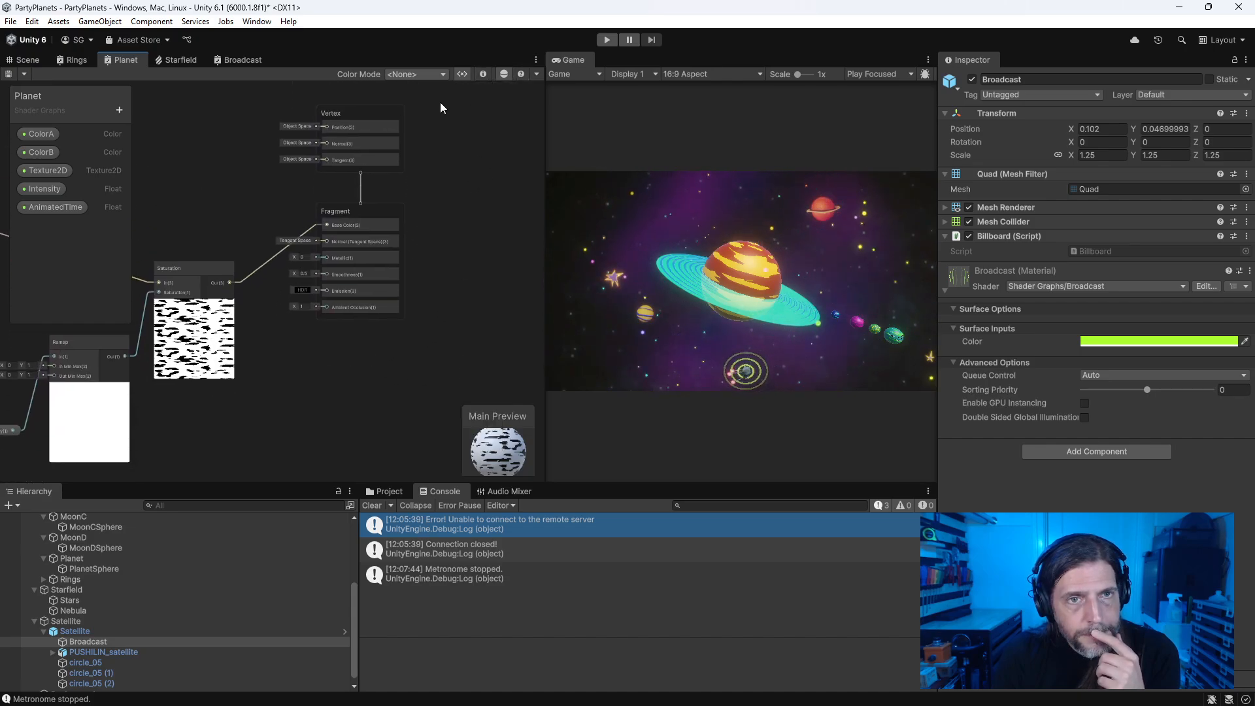
Step: Insert an Add node between the Saturation node and the Fragment Base Color, feeding Saturation into its B input
left_click_drag(384, 246, 532, 297)
right_click(323, 206)
left_click(339, 220)
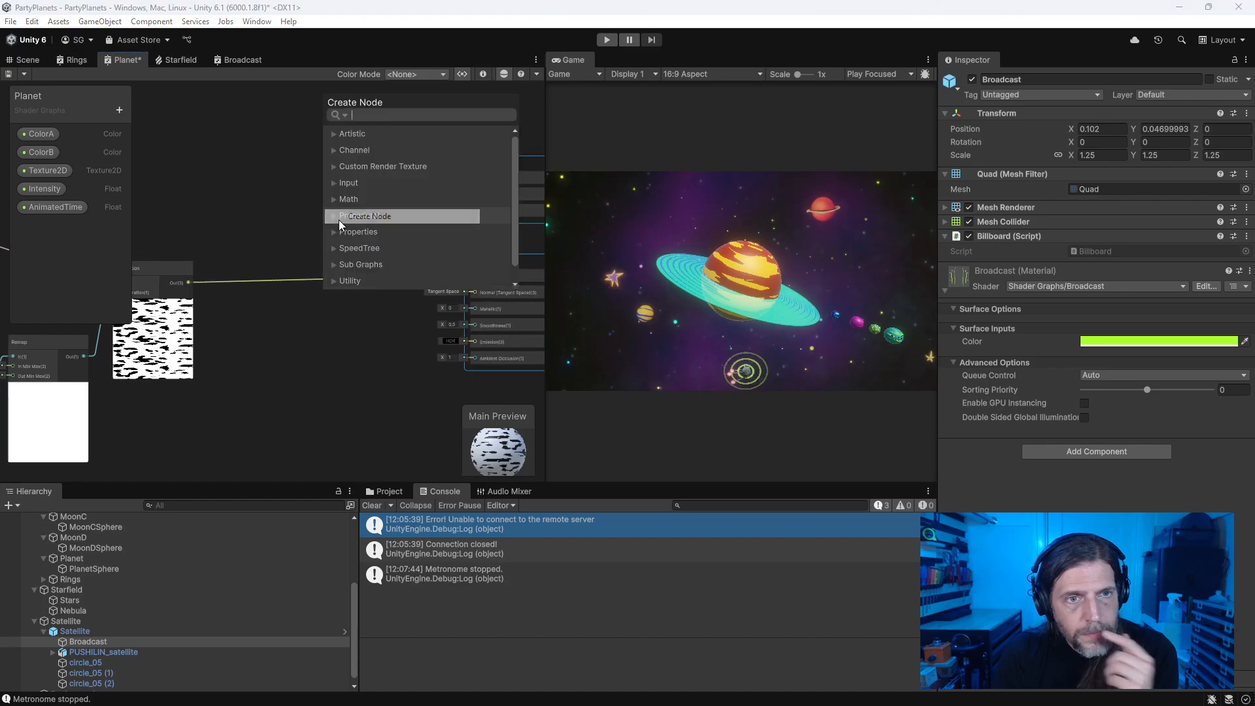
type("add")
key("Return")
scroll(334, 221, "up", 1)
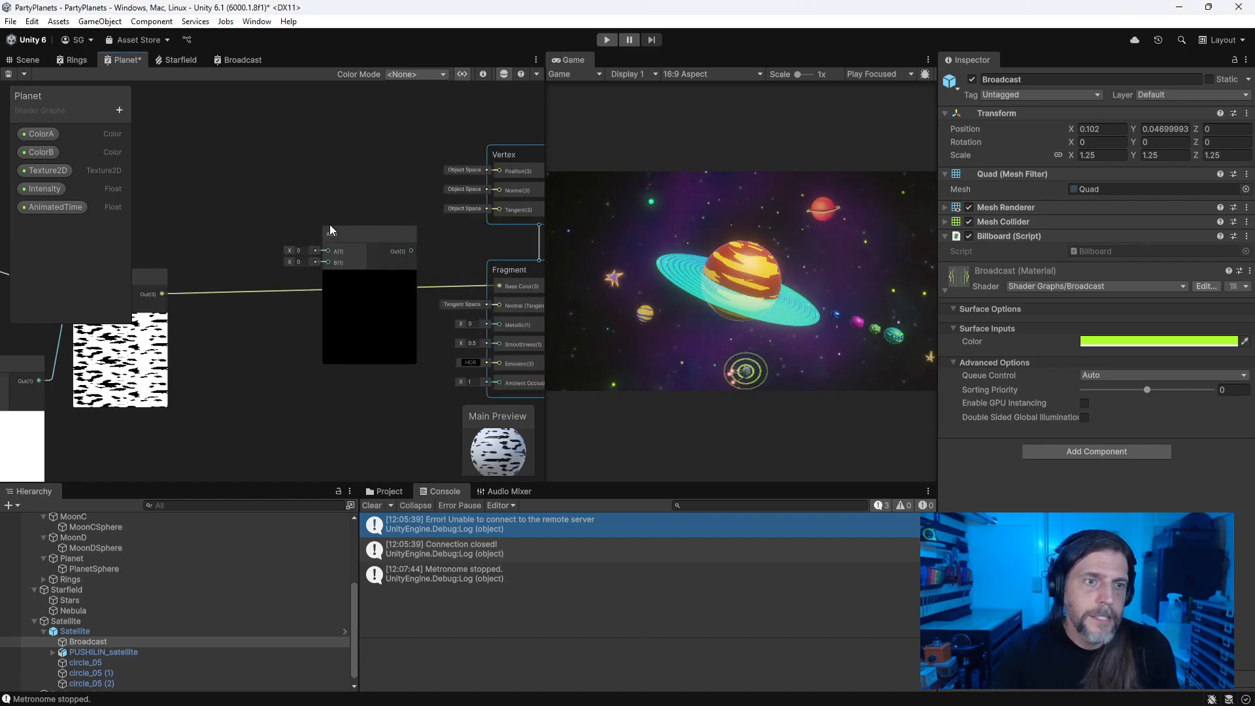
left_click_drag(332, 273, 328, 266)
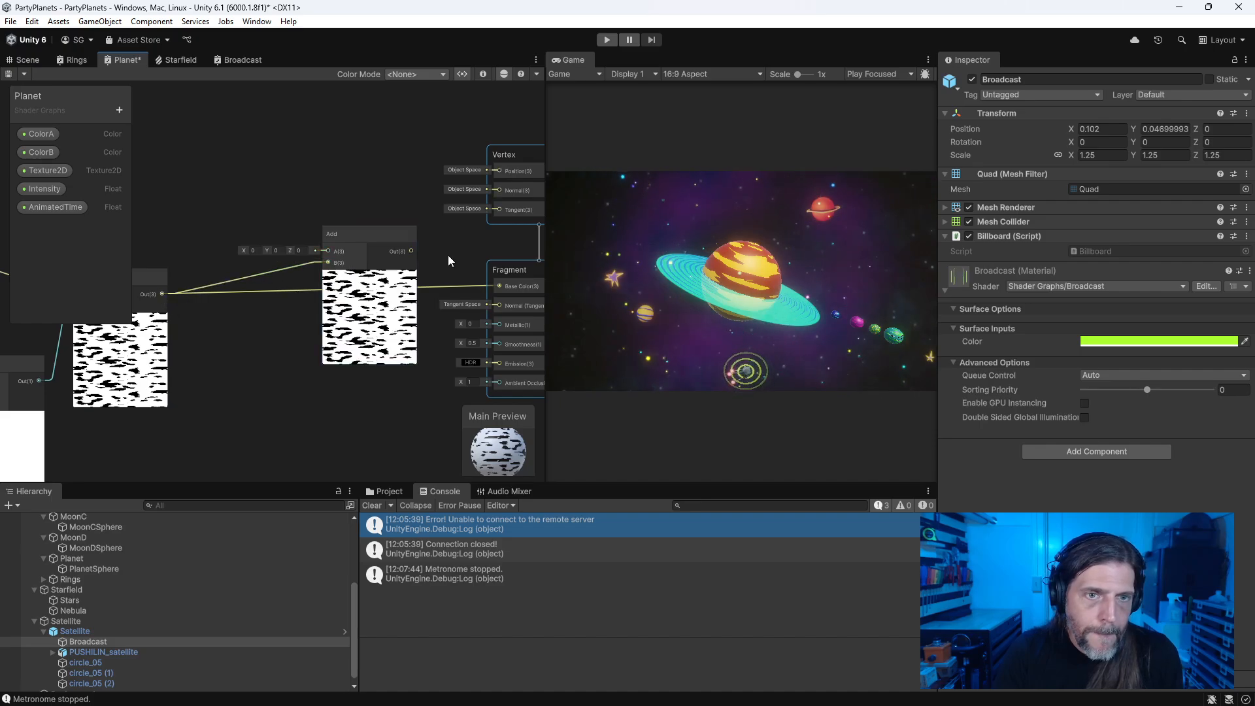
left_click_drag(412, 251, 450, 286)
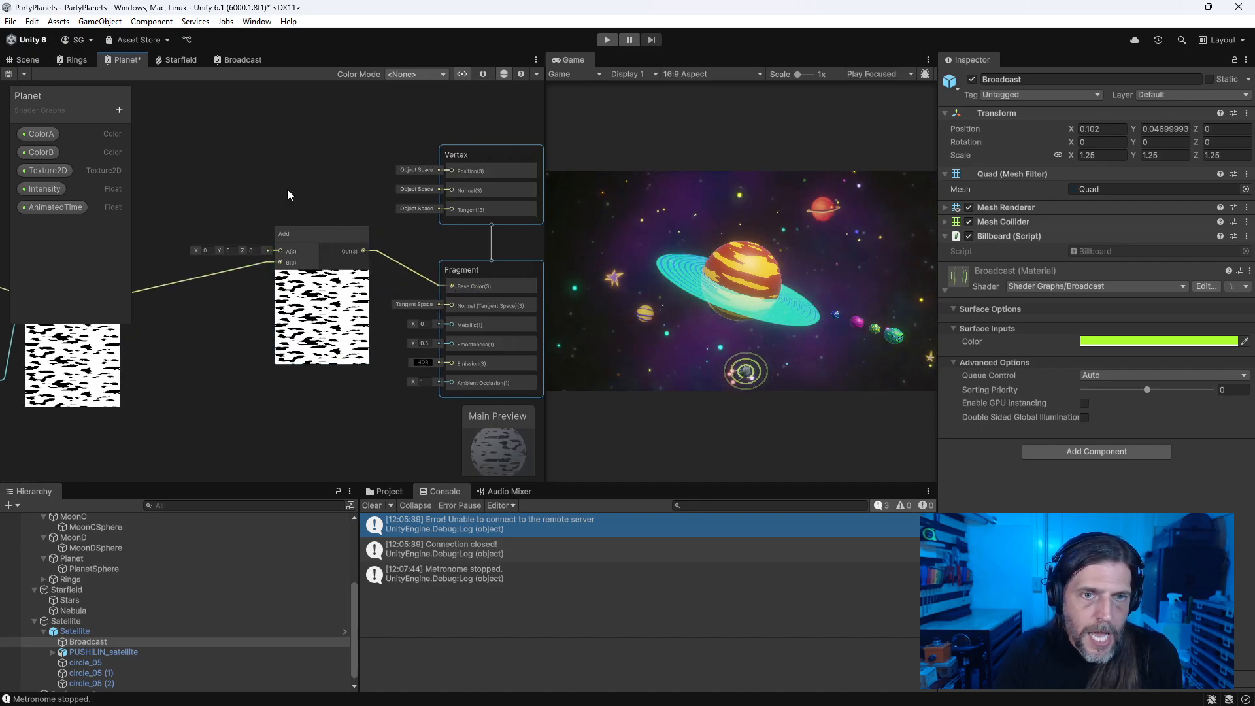
Step: Create a Fresnel Effect node above the Add node, connect it to Add's A input and set its Power to 4
right_click(233, 147)
left_click(252, 153)
type("fresnel")
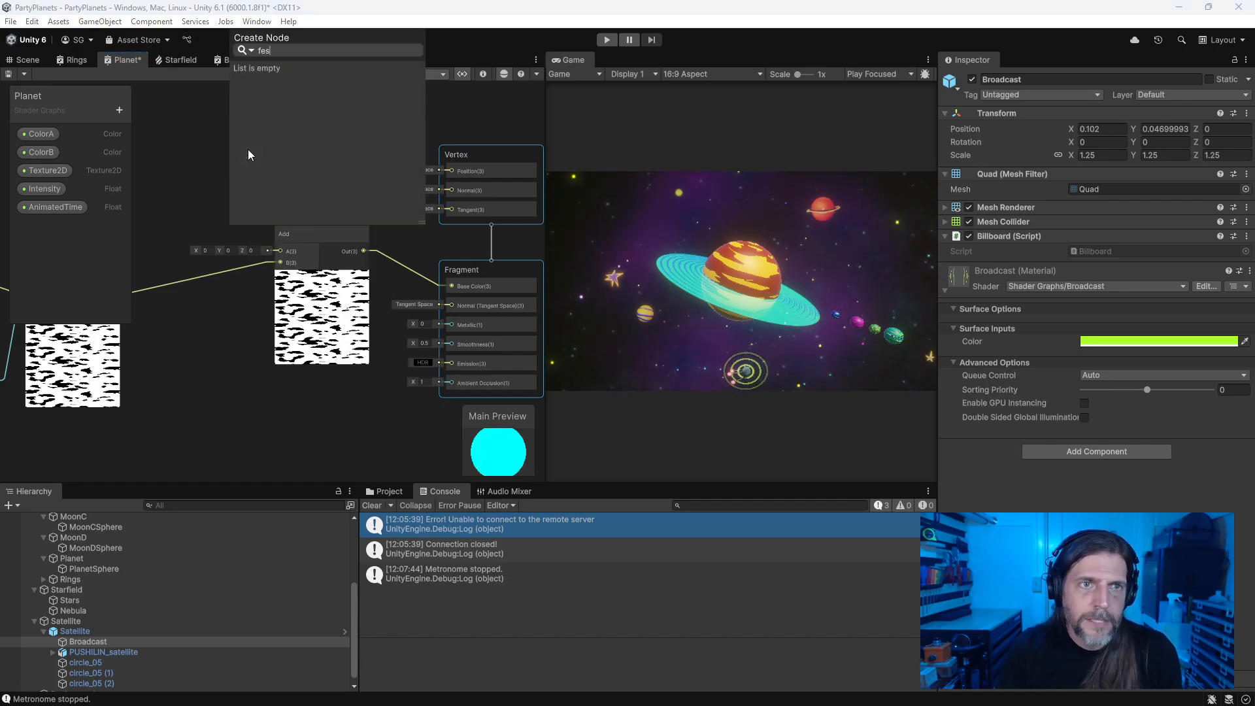
key("Return")
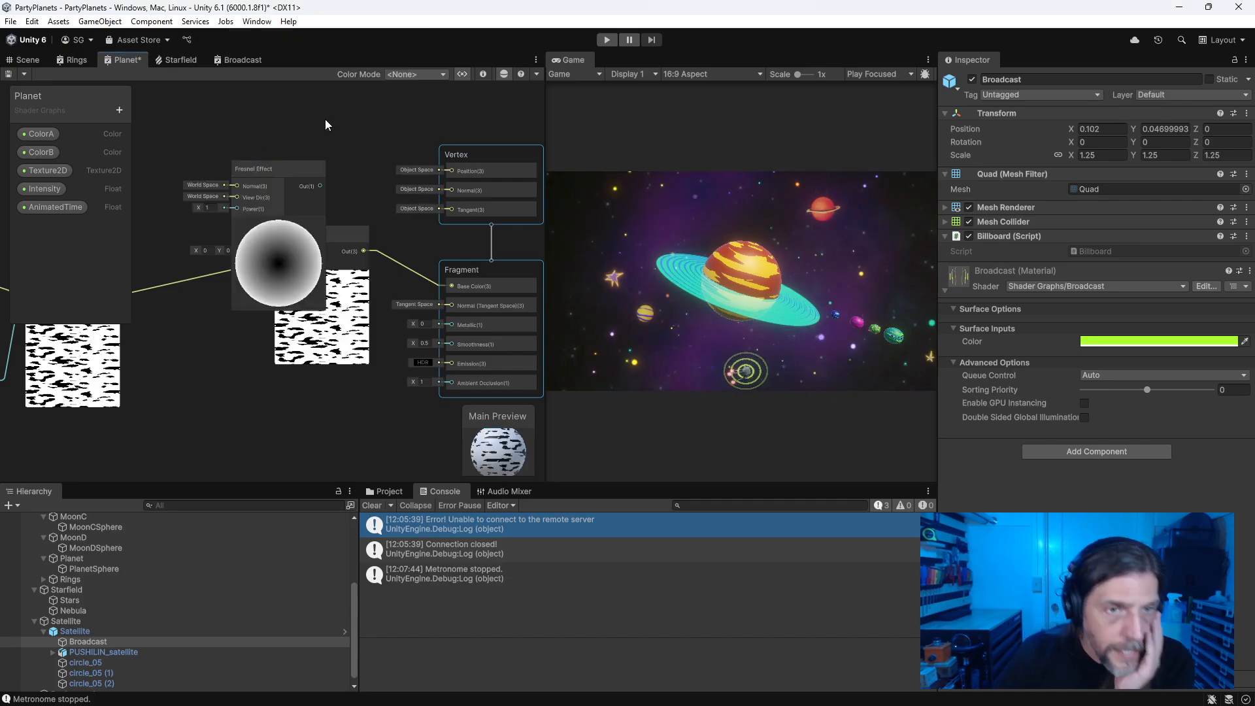
middle_click_drag(323, 119, 359, 206)
left_click_drag(340, 258, 249, 148)
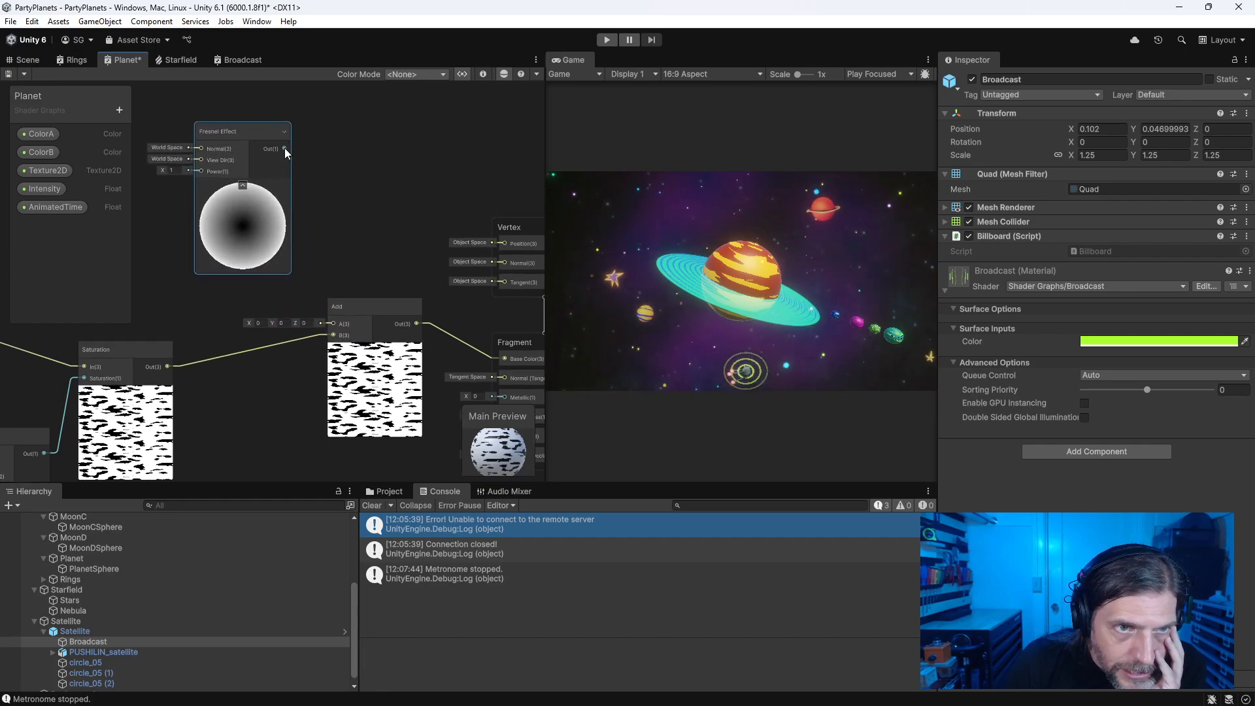
left_click_drag(325, 323, 330, 324)
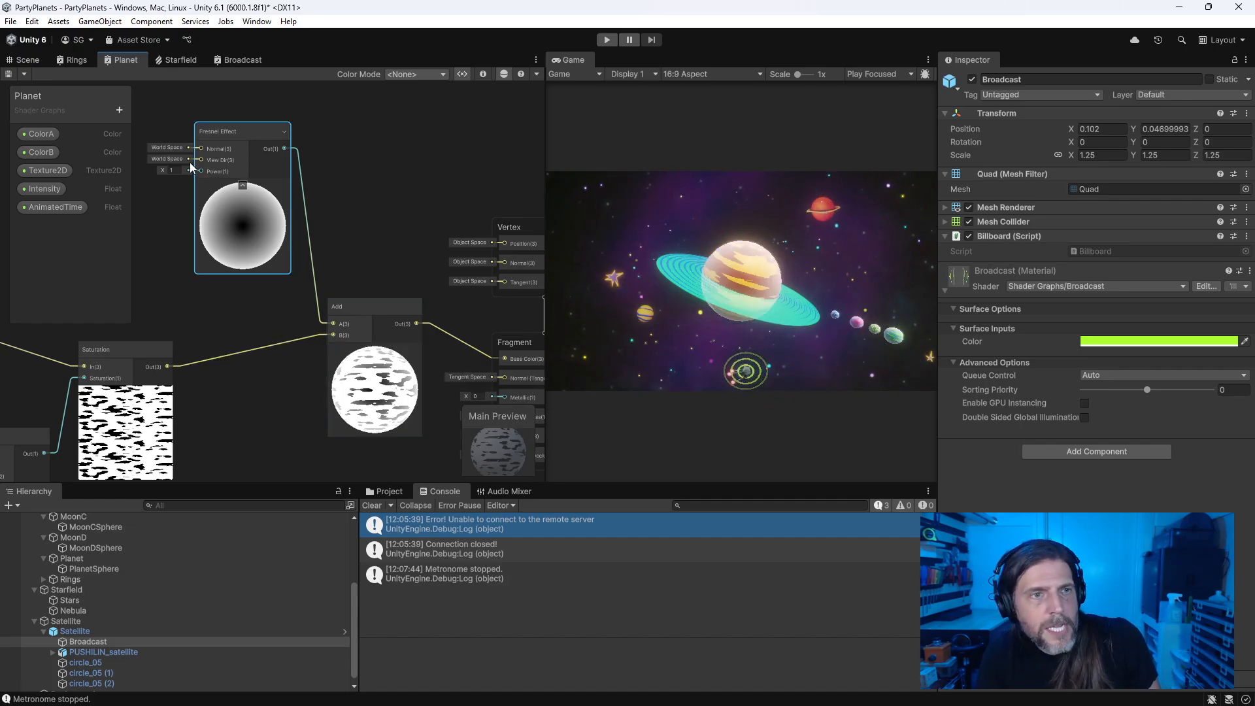
left_click(174, 171)
type("4")
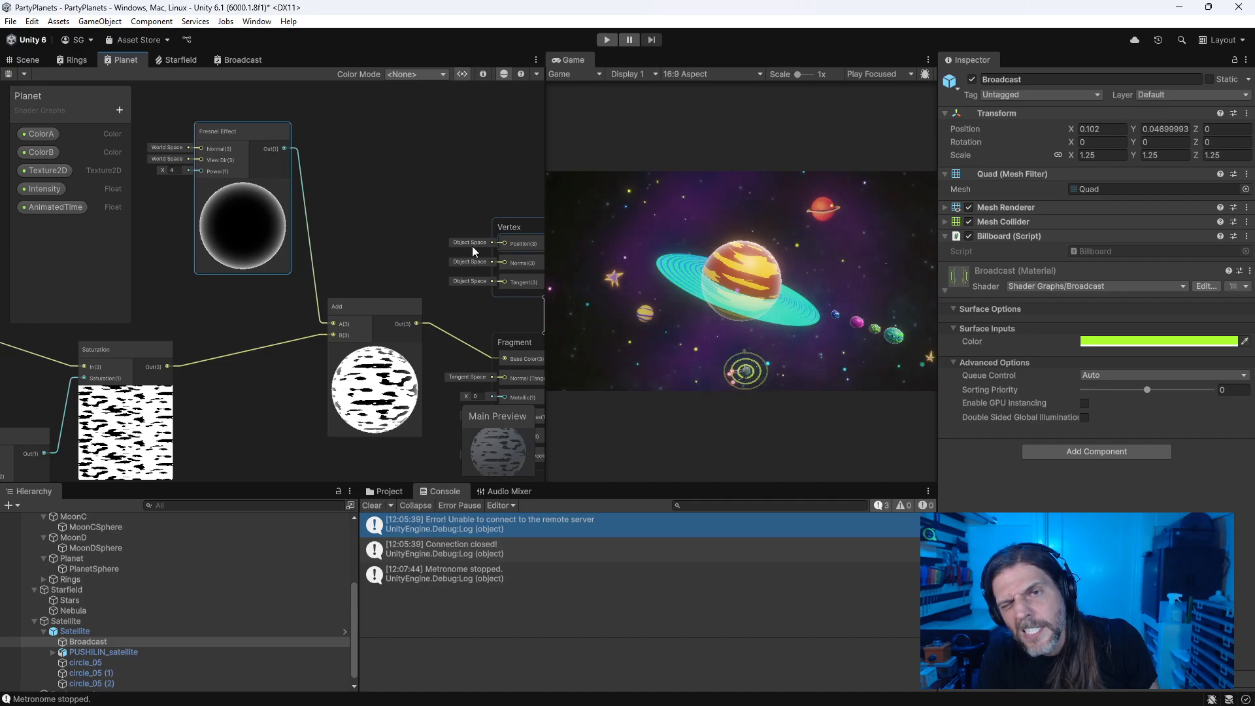
Step: Insert a Multiply node between Fresnel Effect and Add's A input, and feed the ColorB property into its B input
middle_click_drag(484, 159, 538, 189)
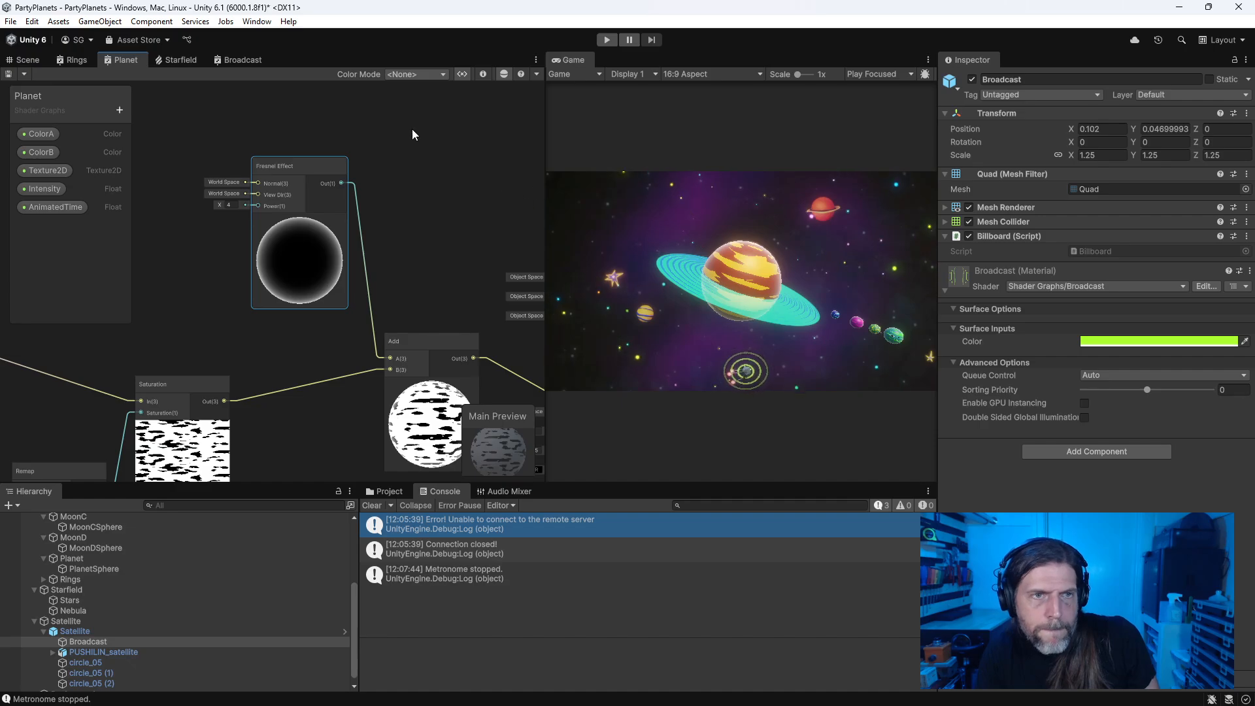
left_click_drag(301, 158, 183, 119)
right_click(345, 226)
left_click(362, 237)
type("mult")
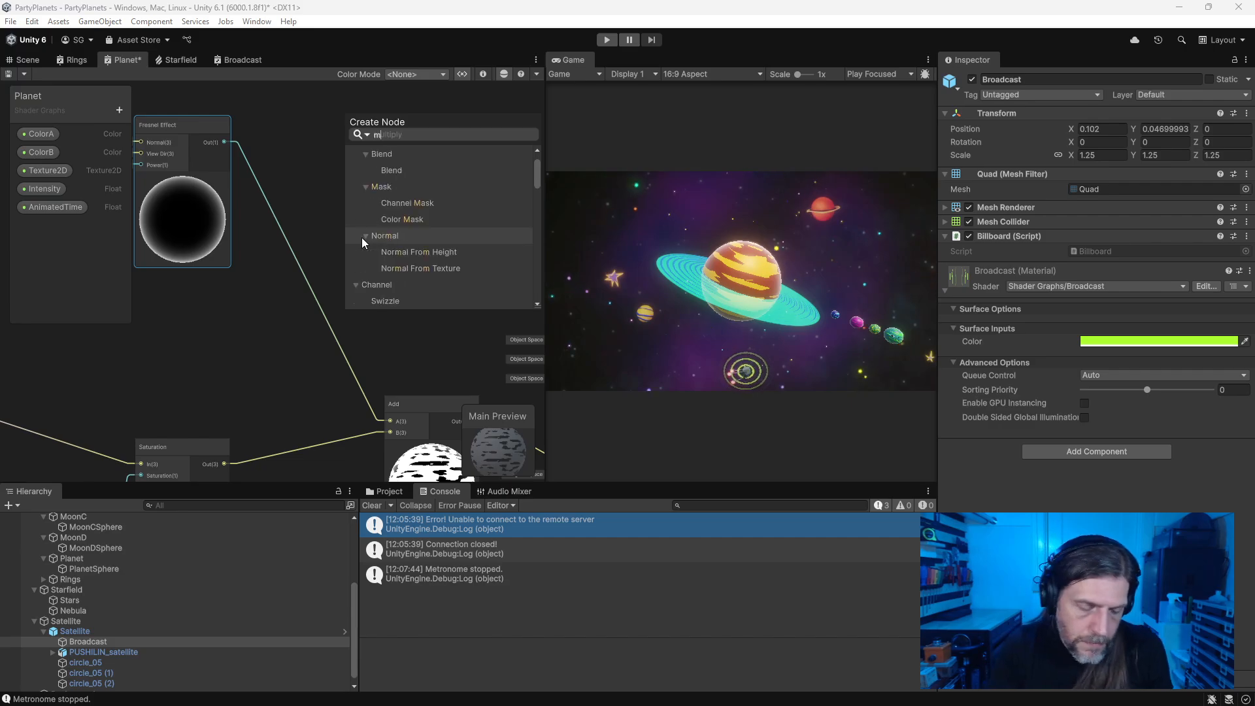
key("Return")
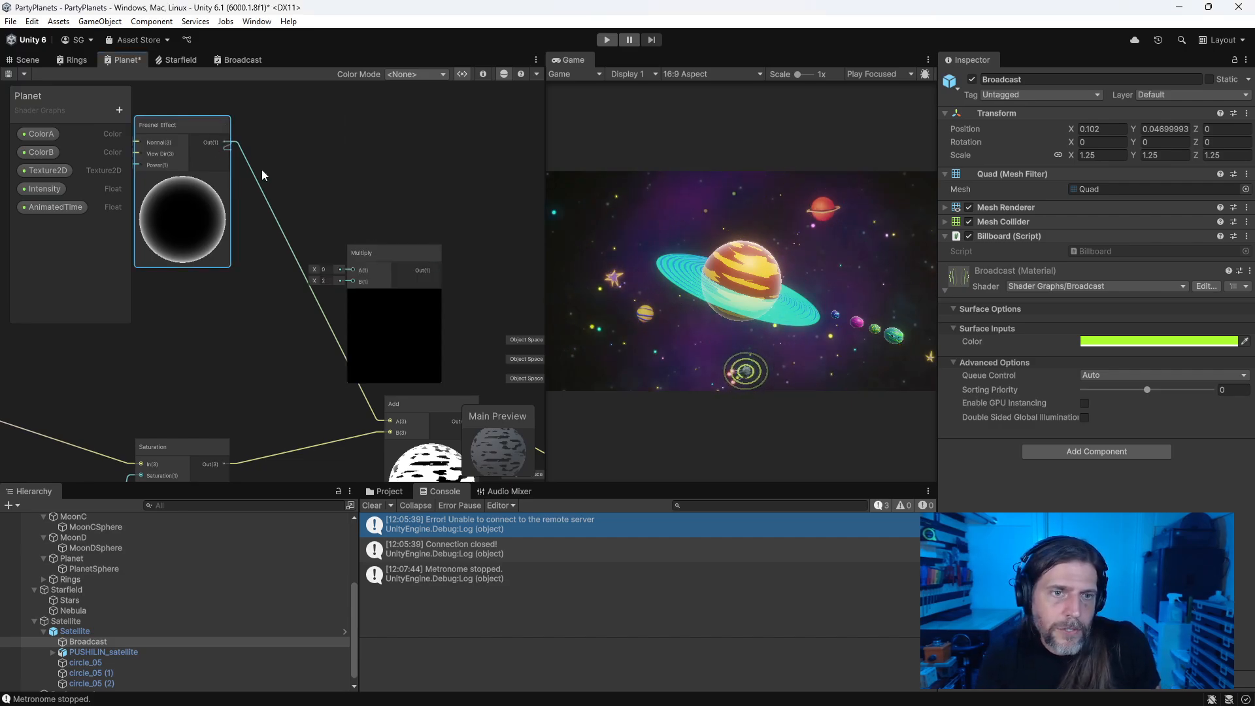
left_click_drag(351, 270, 352, 270)
left_click_drag(364, 255, 302, 235)
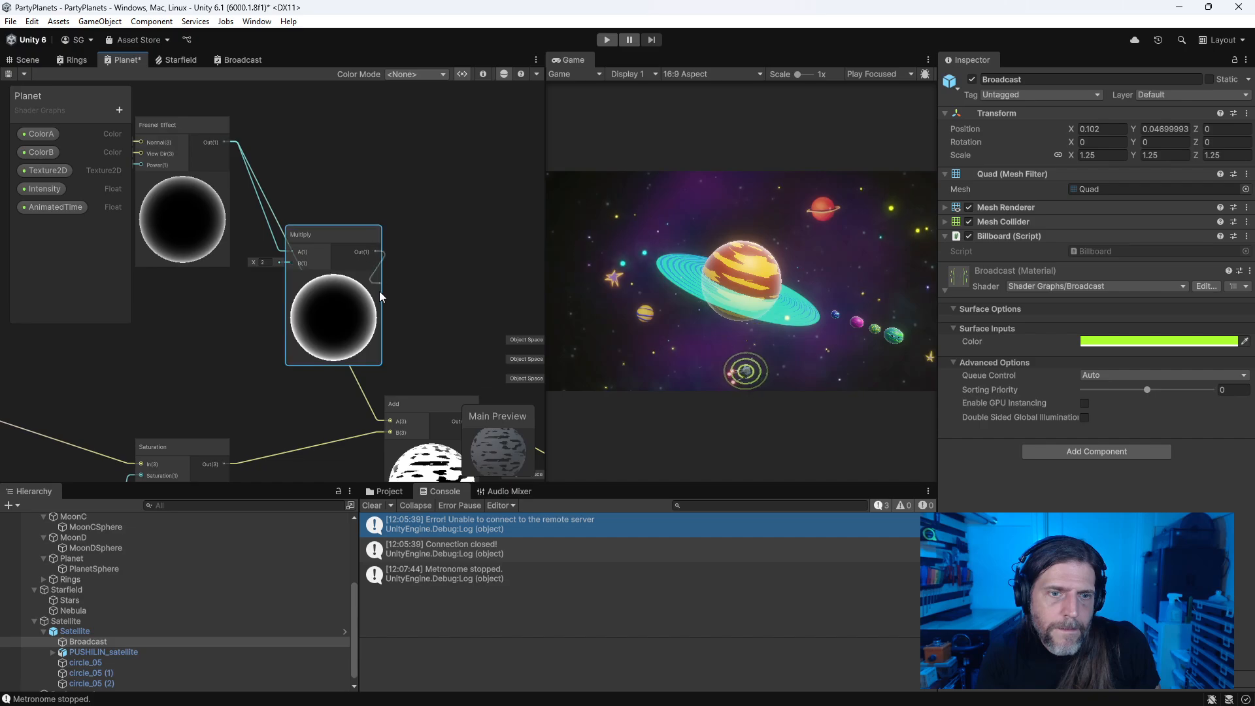
middle_click_drag(392, 416, 394, 377)
left_click_drag(386, 381, 389, 381)
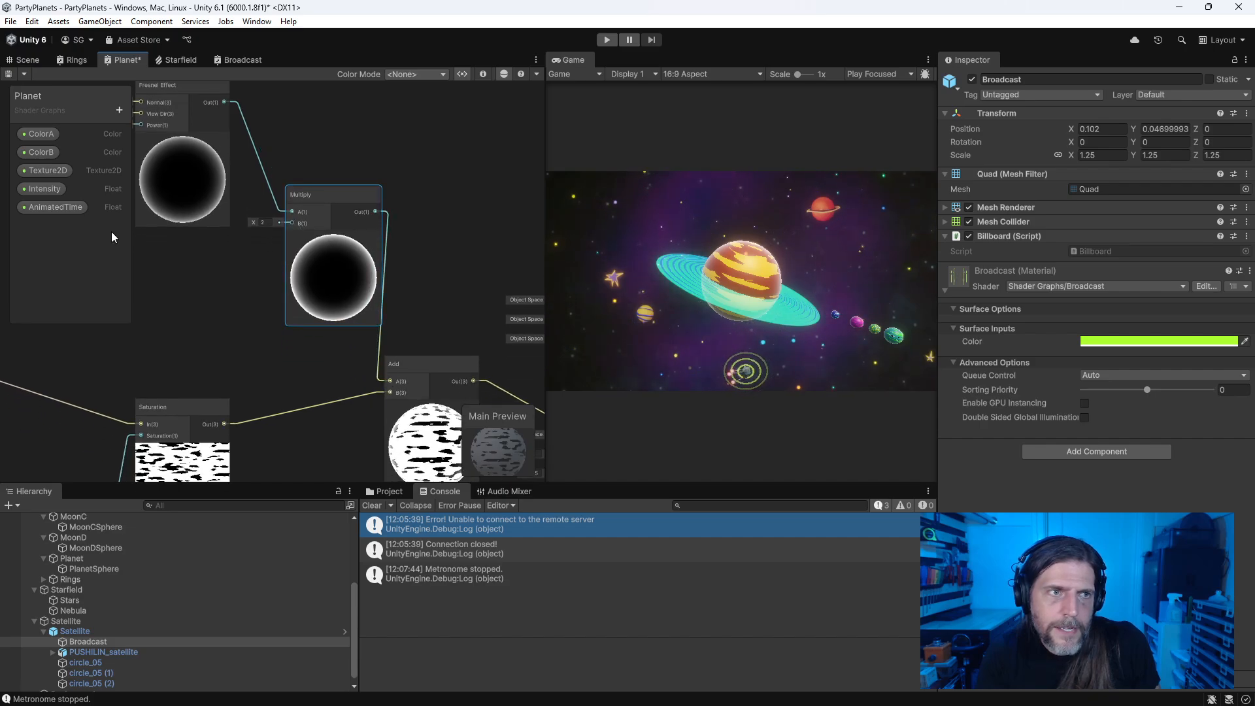
left_click_drag(286, 235, 291, 223)
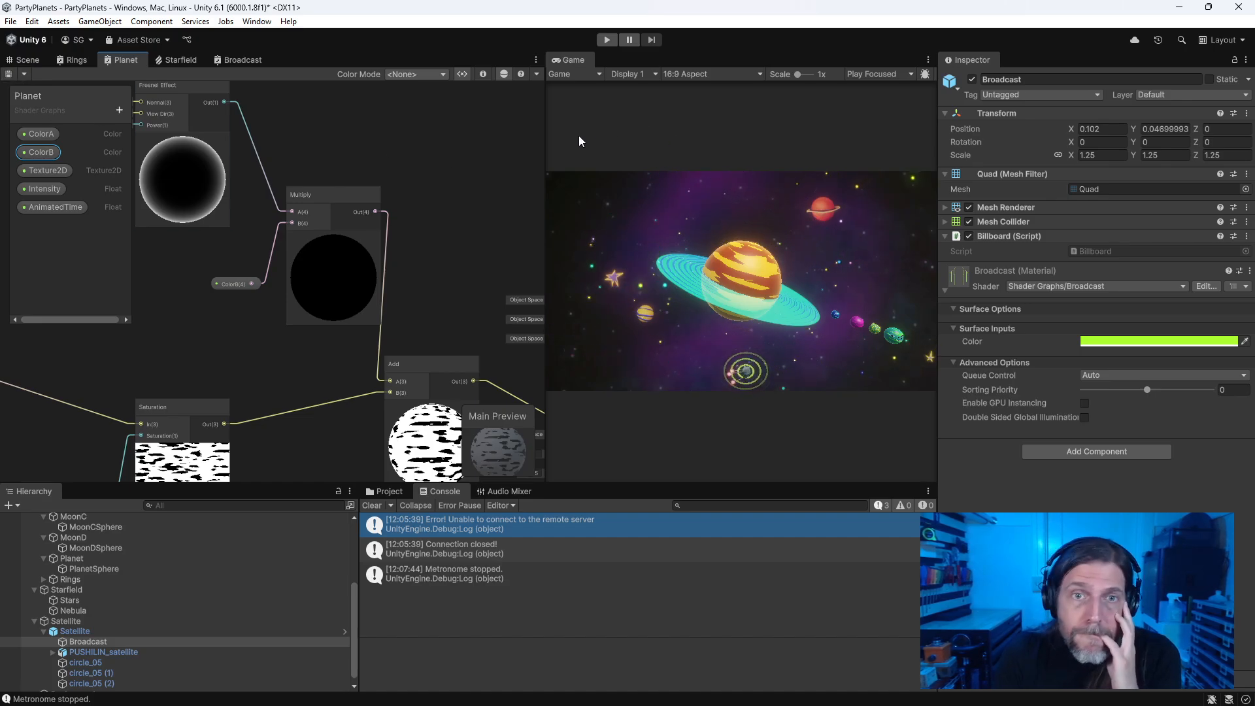
Step: Enlarge the Game view by narrowing the shader graph and the Inspector
left_click_drag(547, 121, 369, 144)
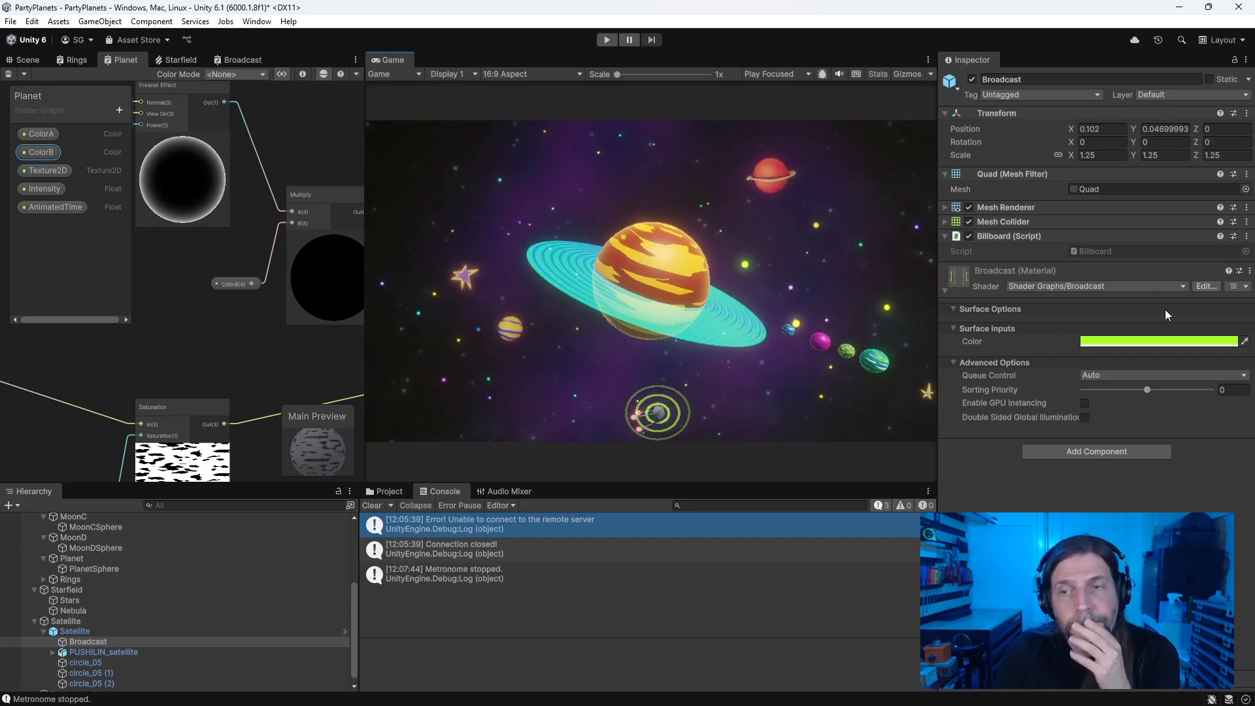
left_click_drag(938, 458, 1060, 452)
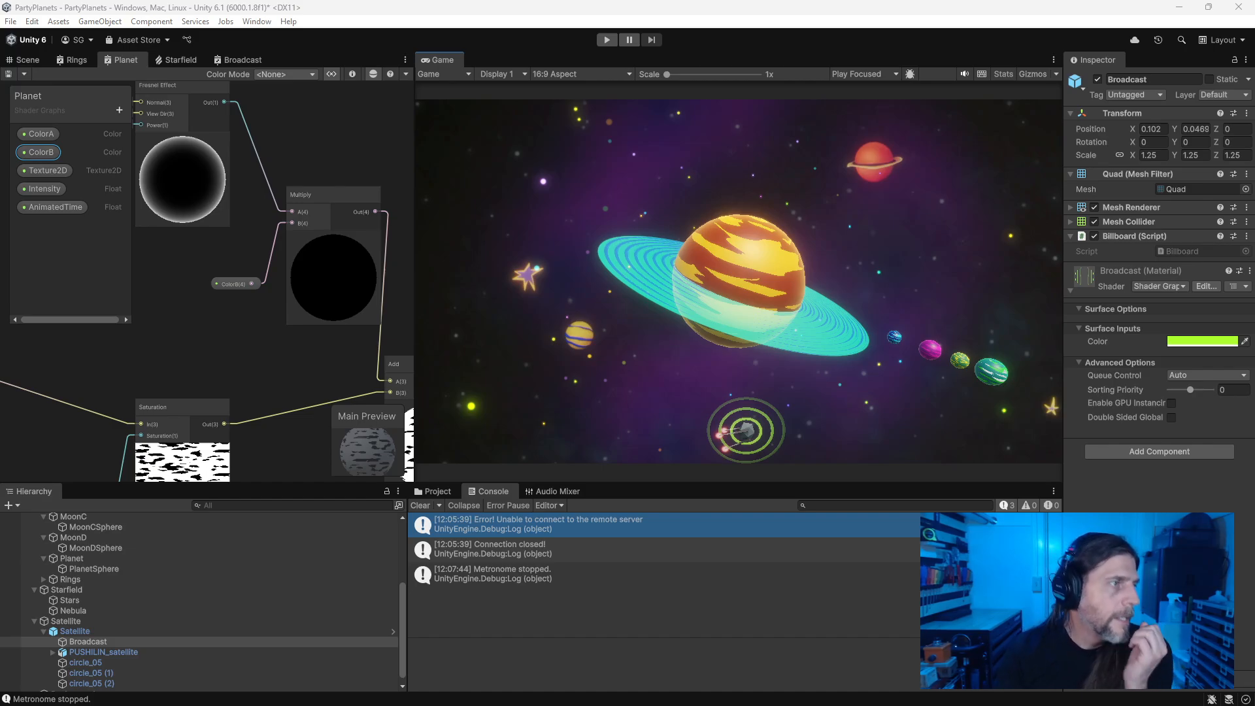
Step: Switch to the browser, widen its window and examine the UP Board Series hardware overview and technical specifications
left_click_drag(0, 81, 349, 67)
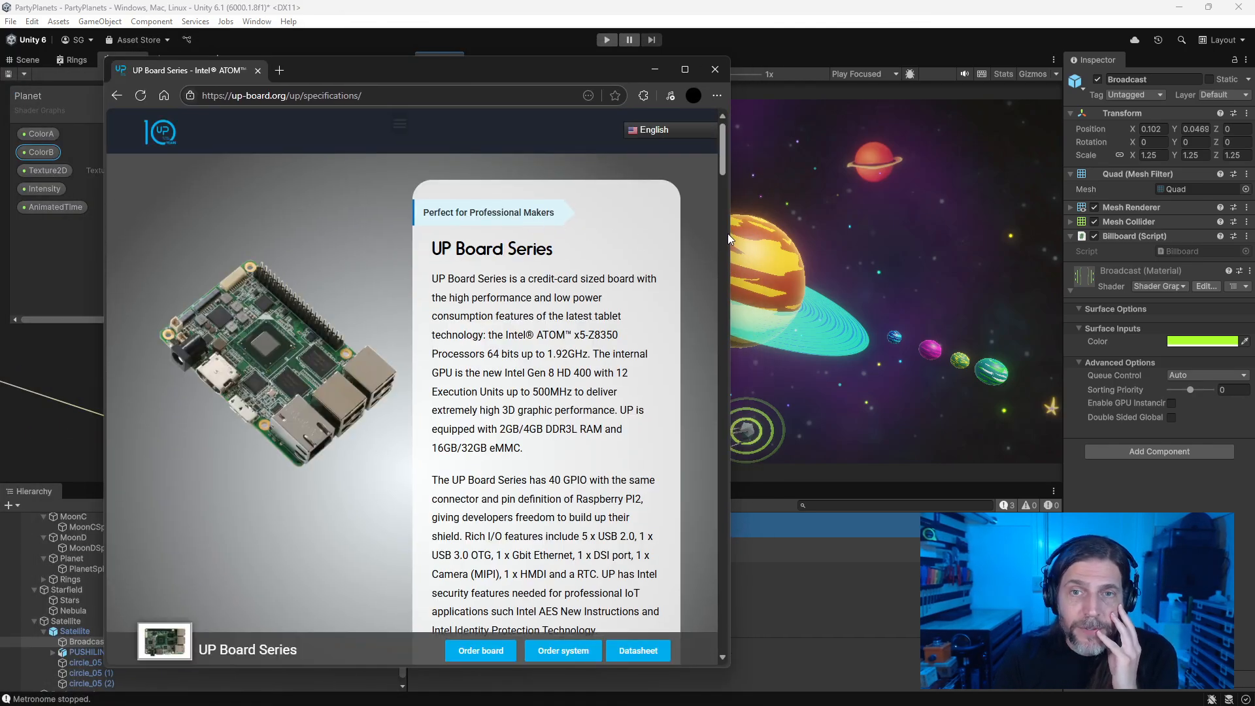
left_click_drag(735, 232, 1160, 232)
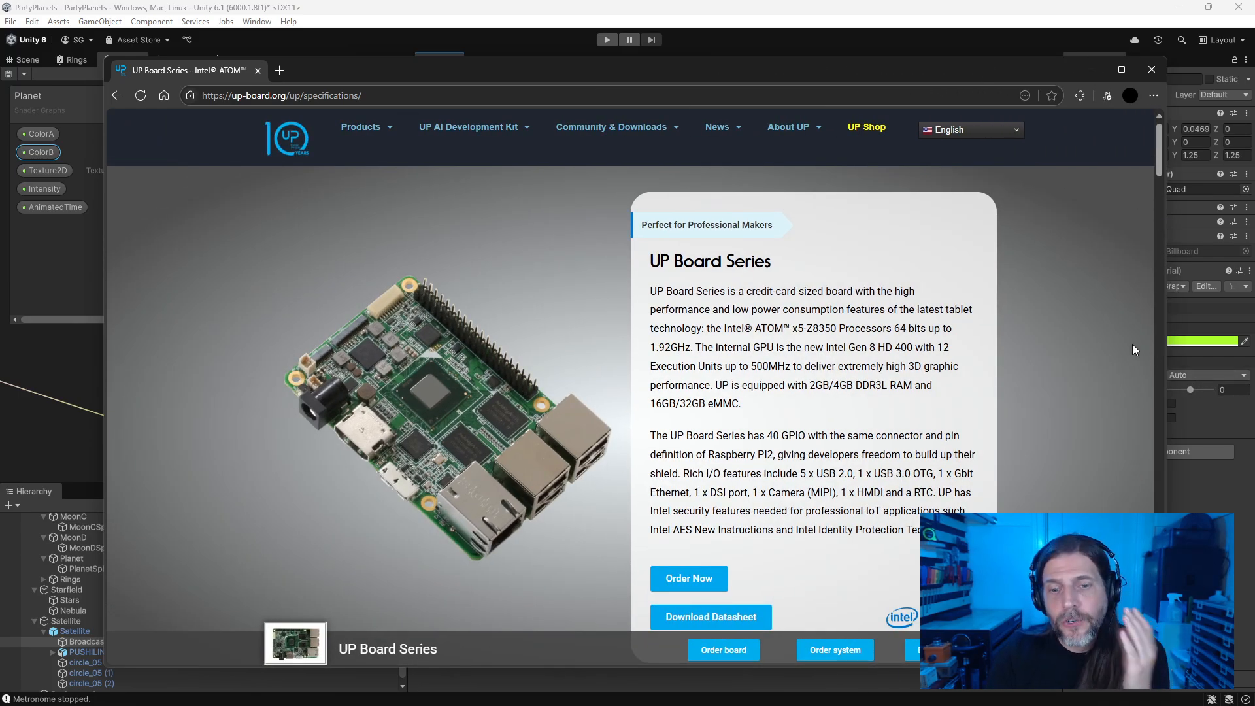
scroll(1043, 341, "down", 2)
scroll(1043, 341, "down", 6)
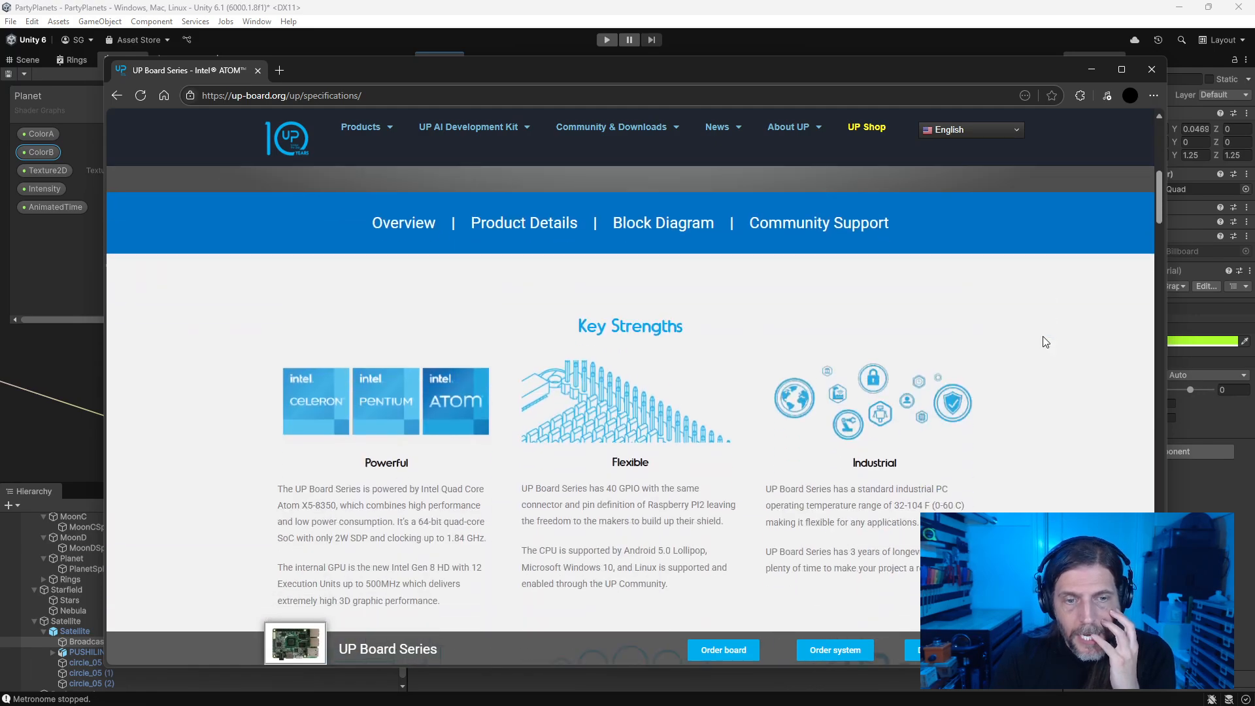
scroll(1050, 339, "down", 10)
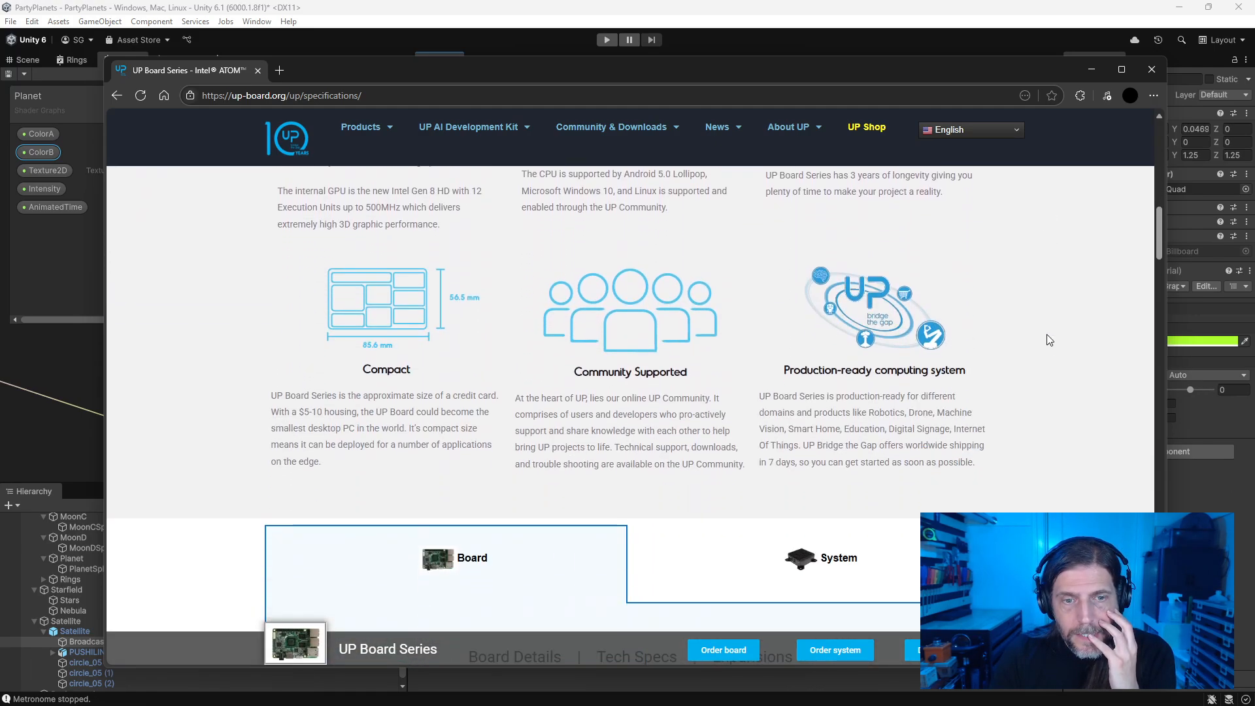
scroll(1049, 340, "down", 2)
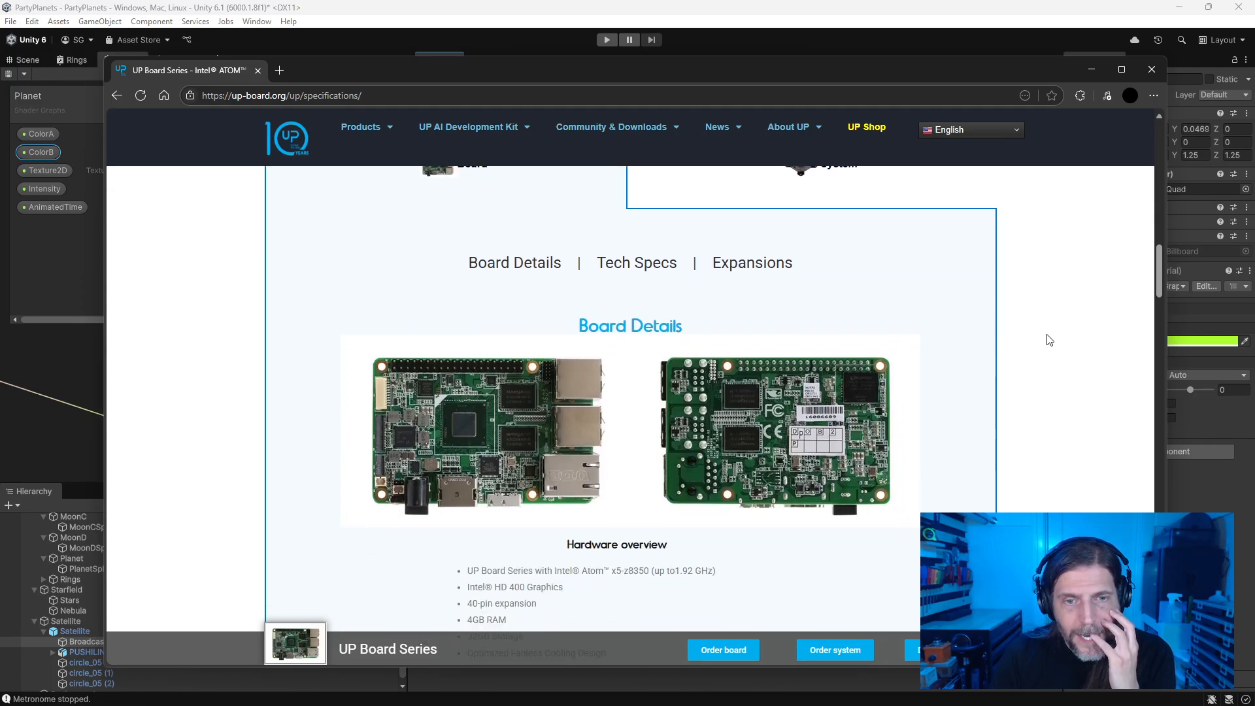
scroll(1049, 340, "down", 1)
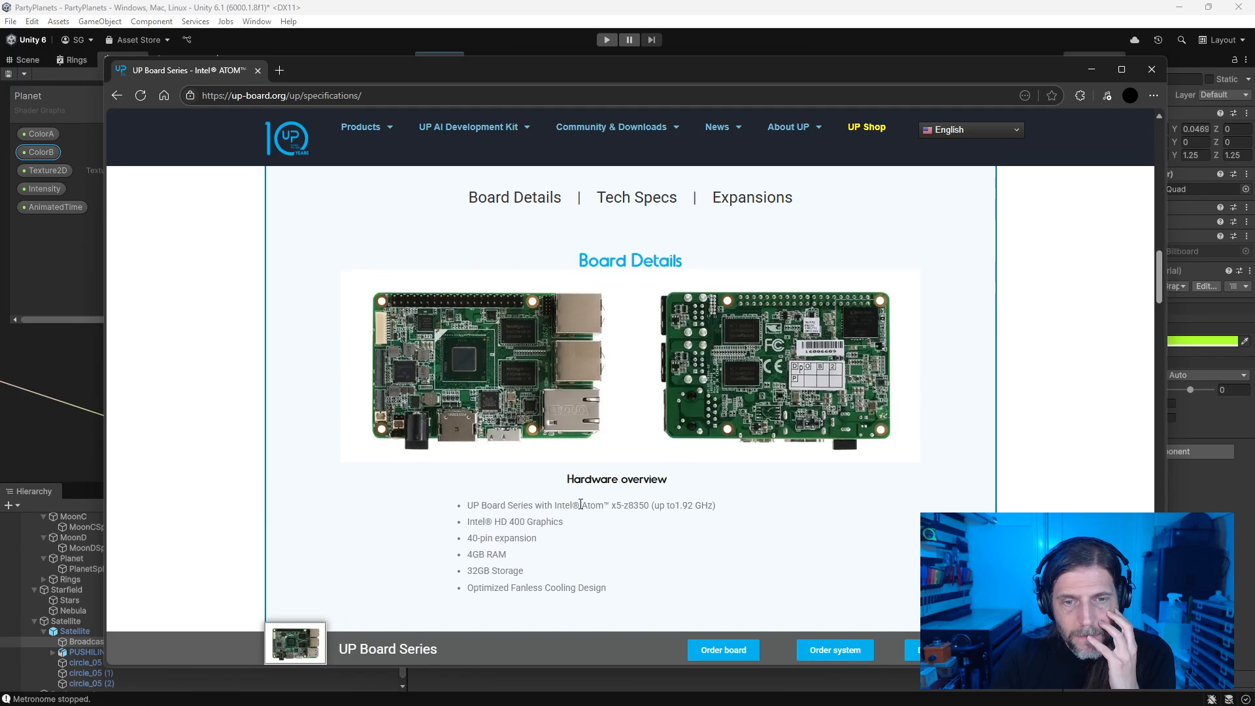
triple_click(604, 505)
scroll(889, 560, "down", 5)
Step: Search the web for "nvidia jetson" and open Seeed Studio's NVIDIA Jetson Orin Nano Super Developer Kit listing
left_click(382, 96)
type("nvidia jetson")
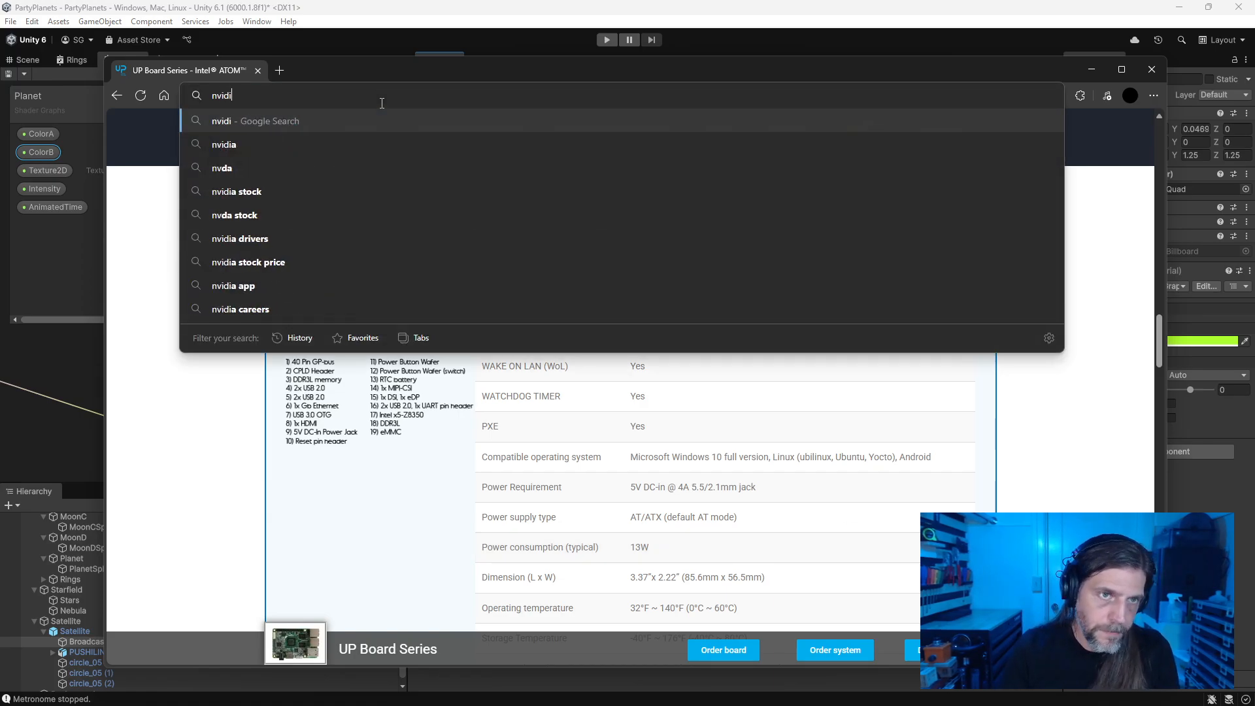
key("Return")
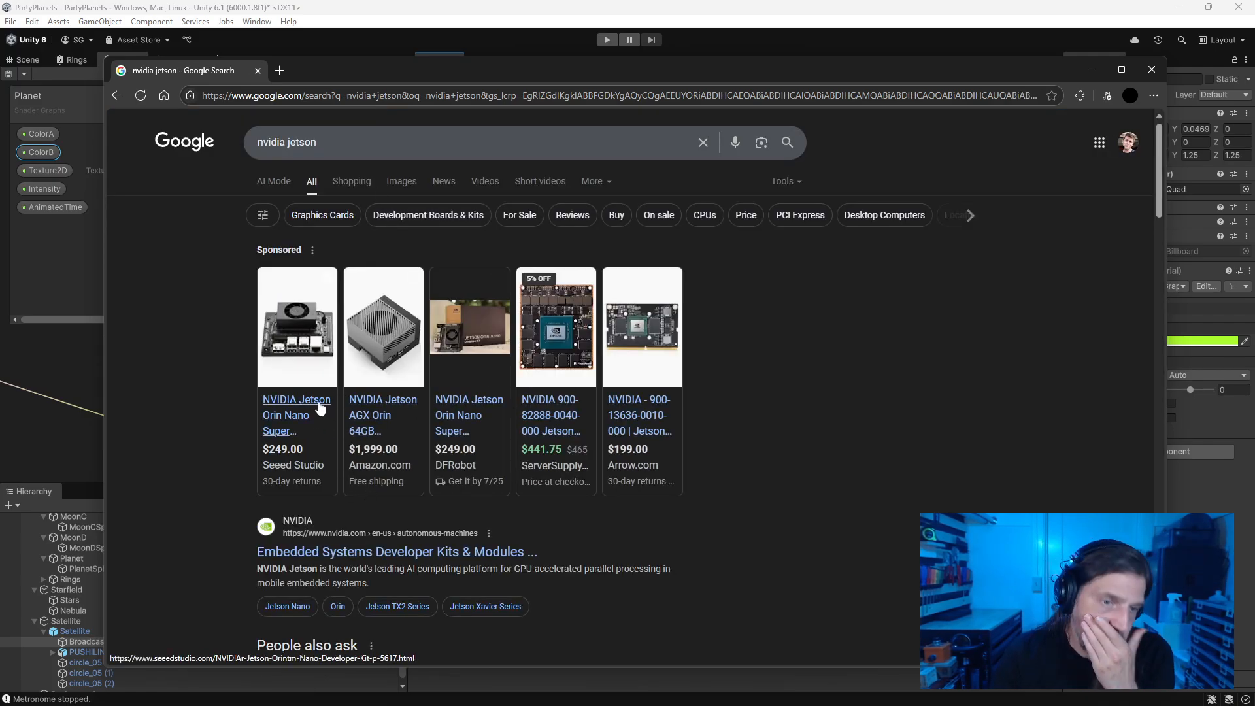
mouse_move(291, 411)
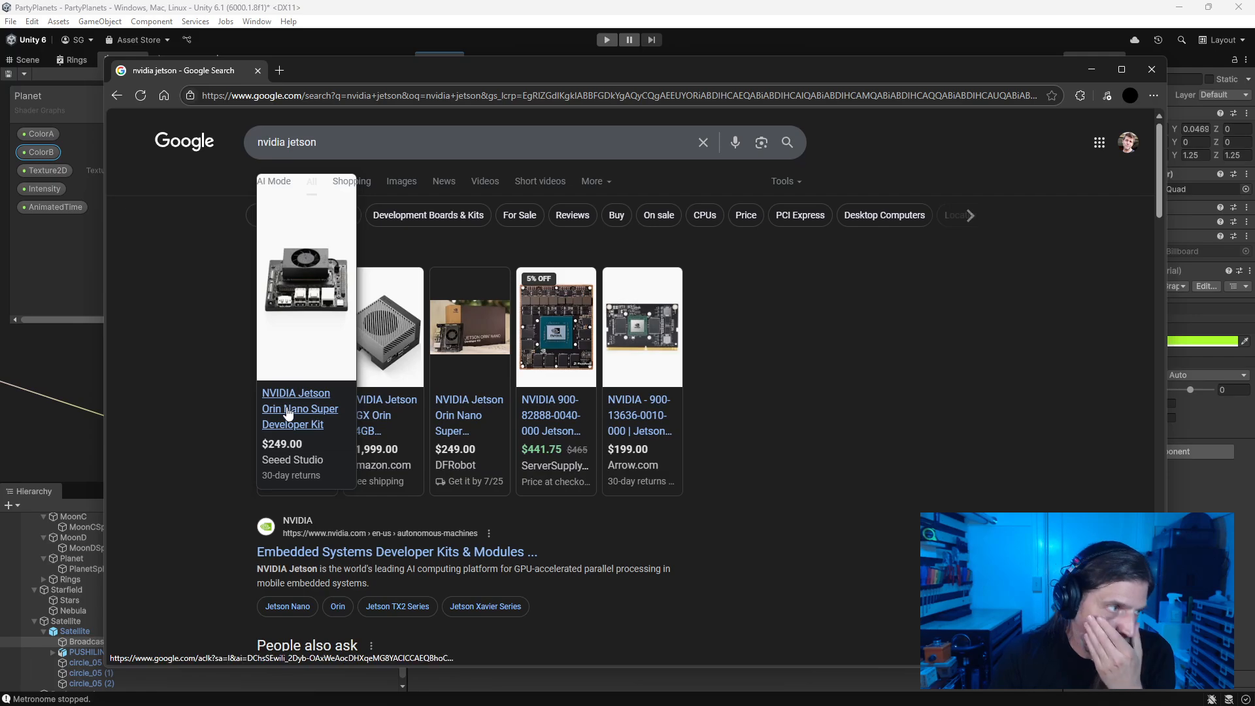
left_click(289, 413)
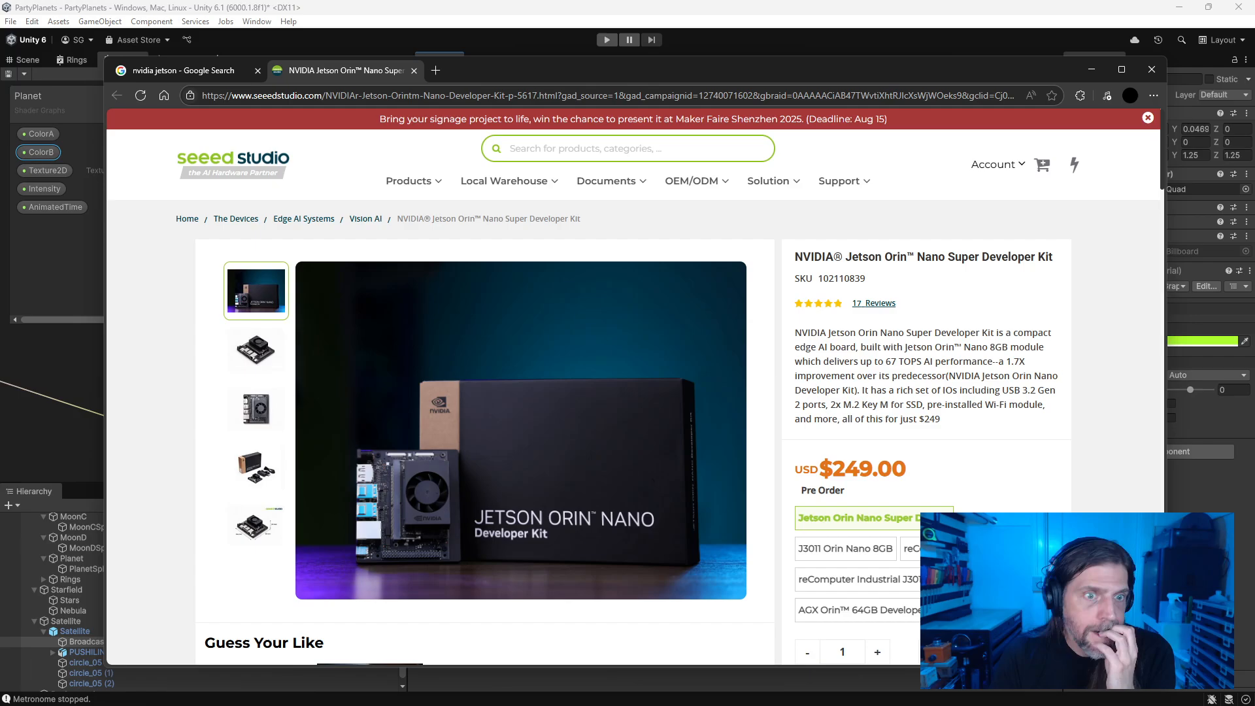
Step: Examine the developer kit's second product image, its description and the available variants
left_click(271, 371)
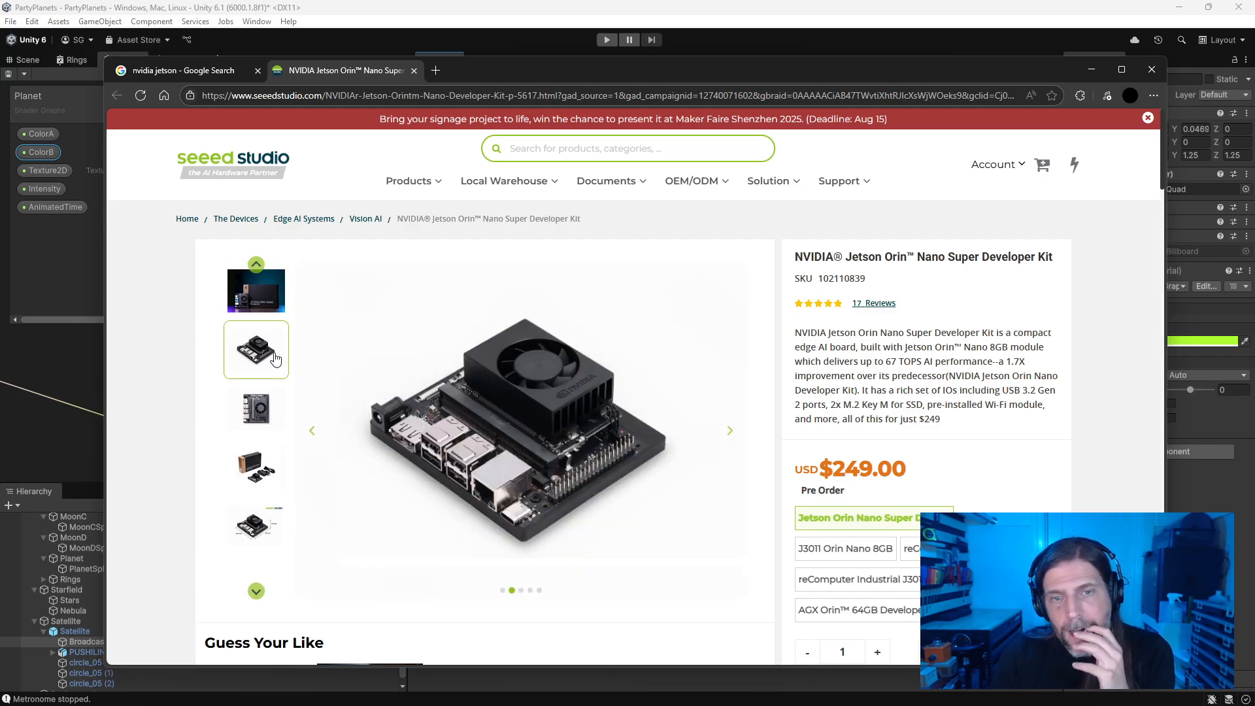
left_click_drag(799, 333, 973, 429)
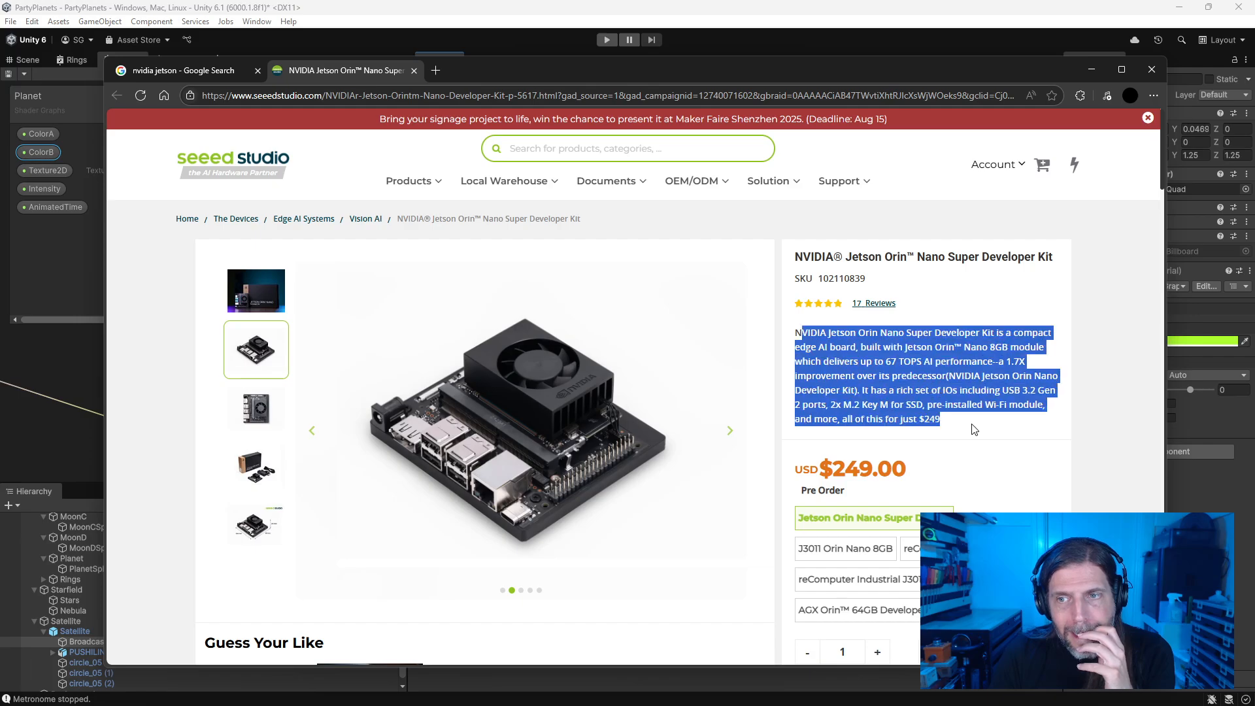
scroll(817, 405, "down", 4)
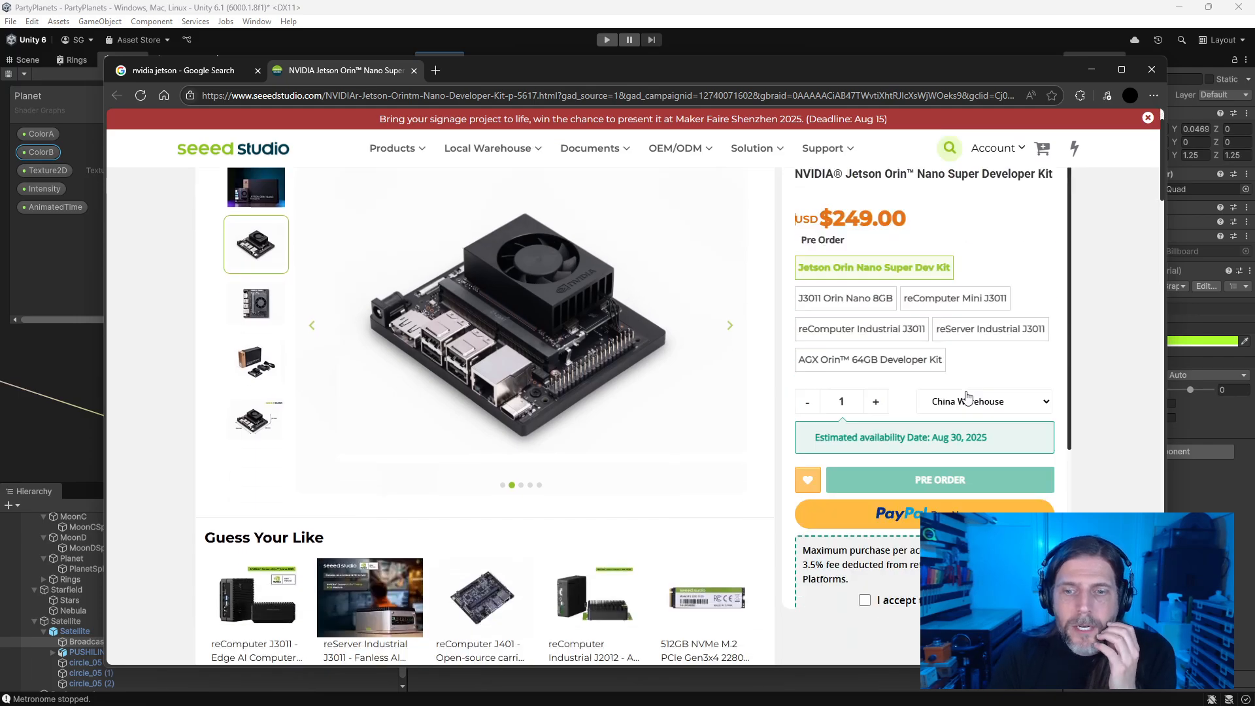
scroll(663, 432, "up", 5)
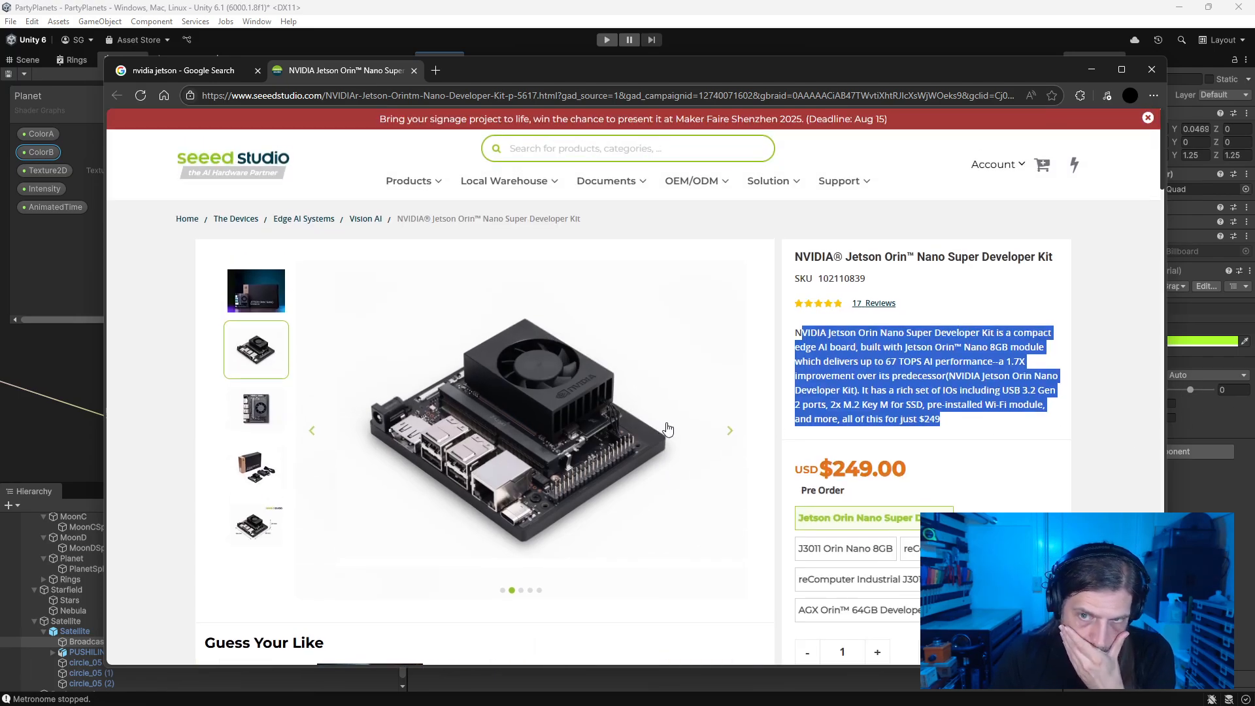
scroll(1047, 454, "down", 3)
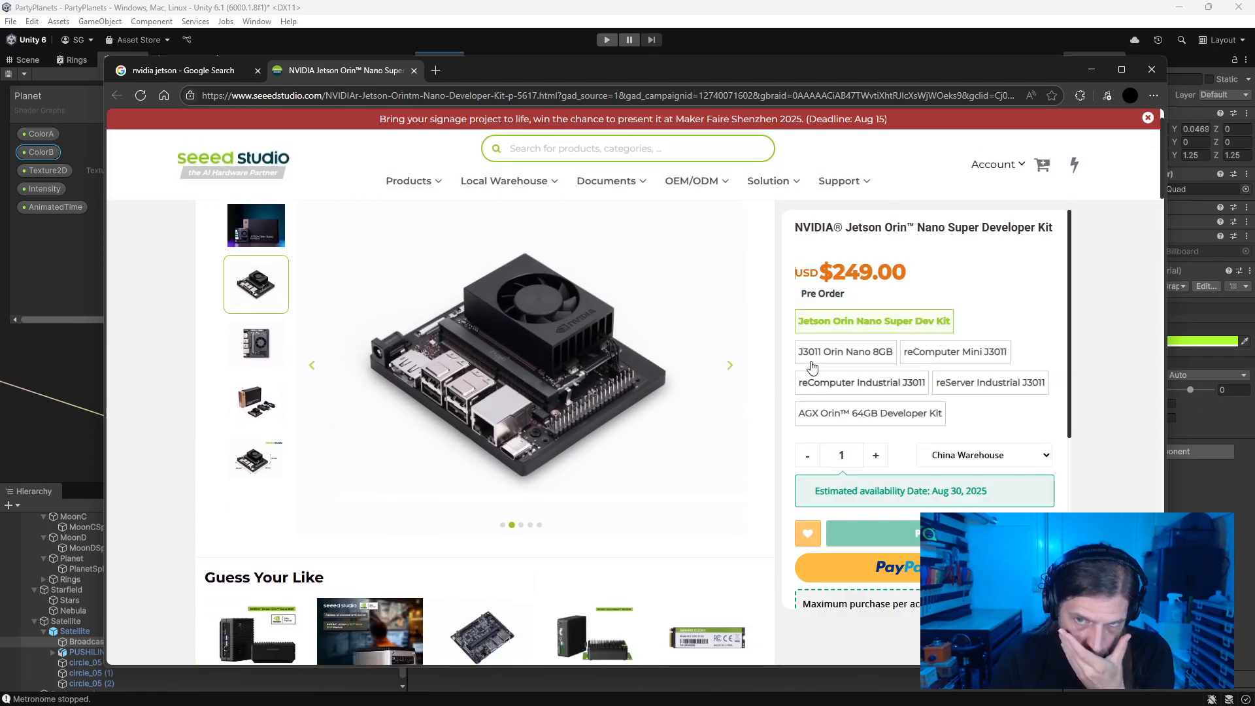
Step: View the J3011 Orin Nano 8GB variant's product page and return to the Super Developer Kit page
left_click(845, 356)
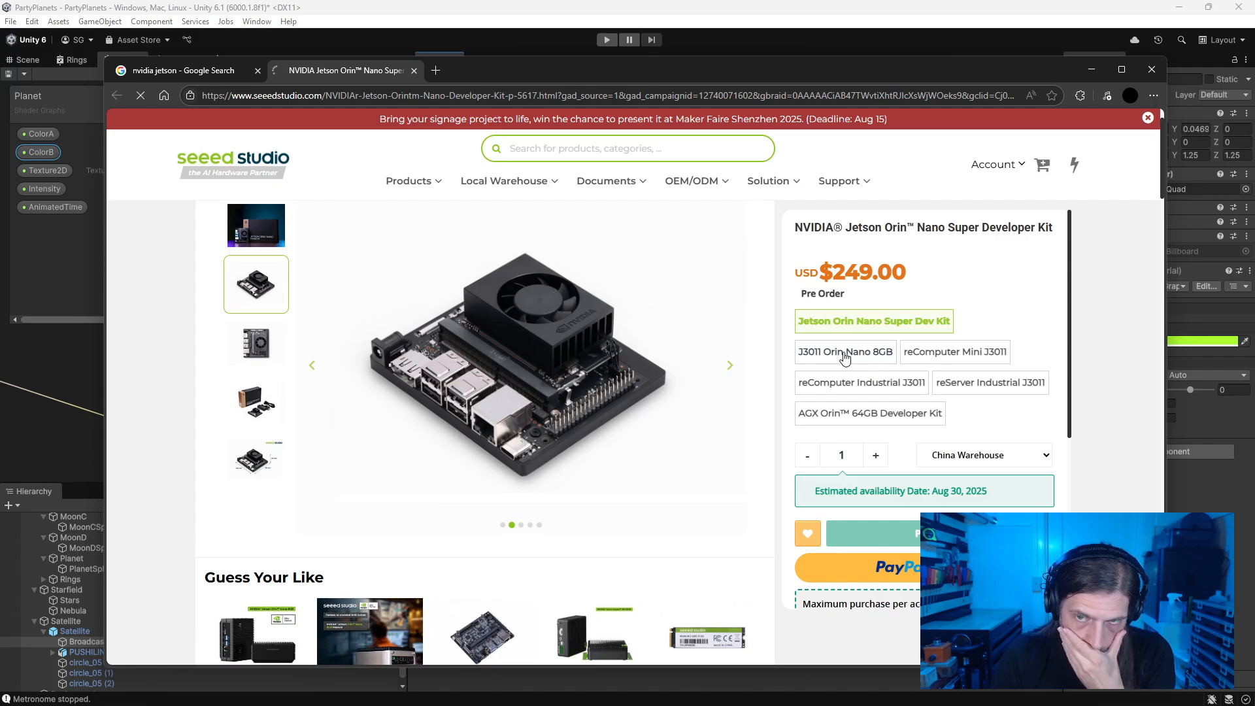
scroll(891, 393, "down", 2)
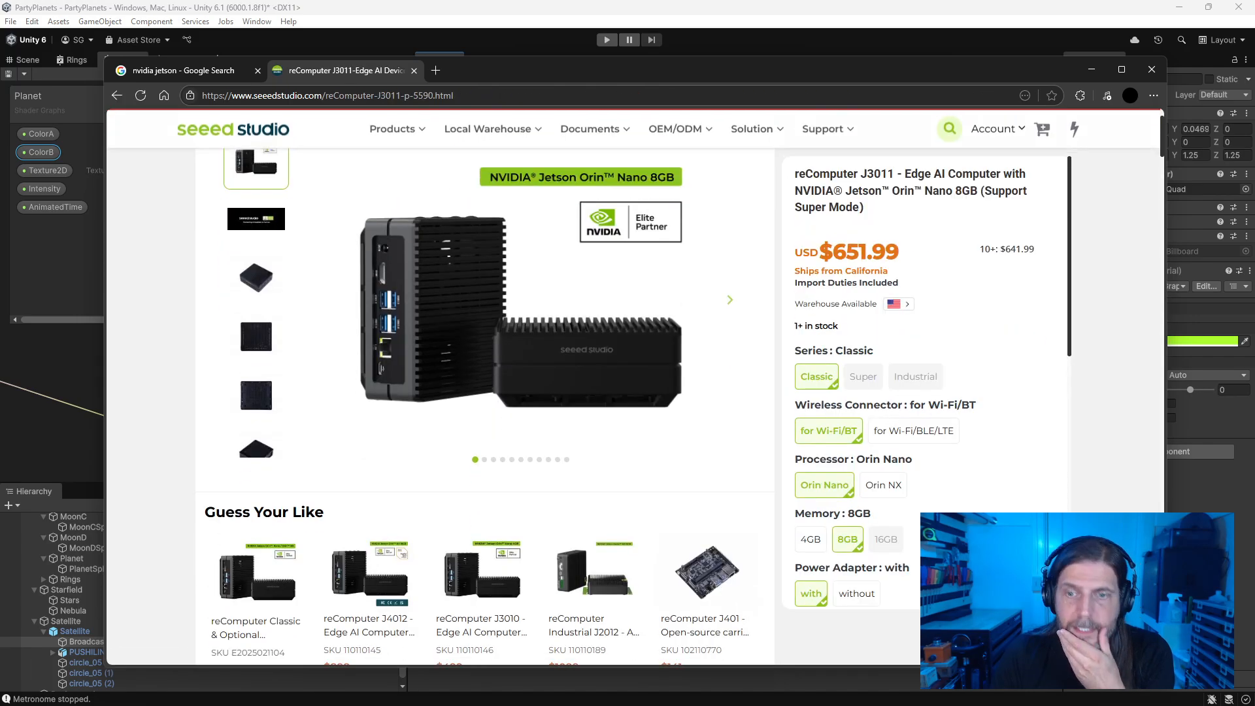
left_click(116, 97)
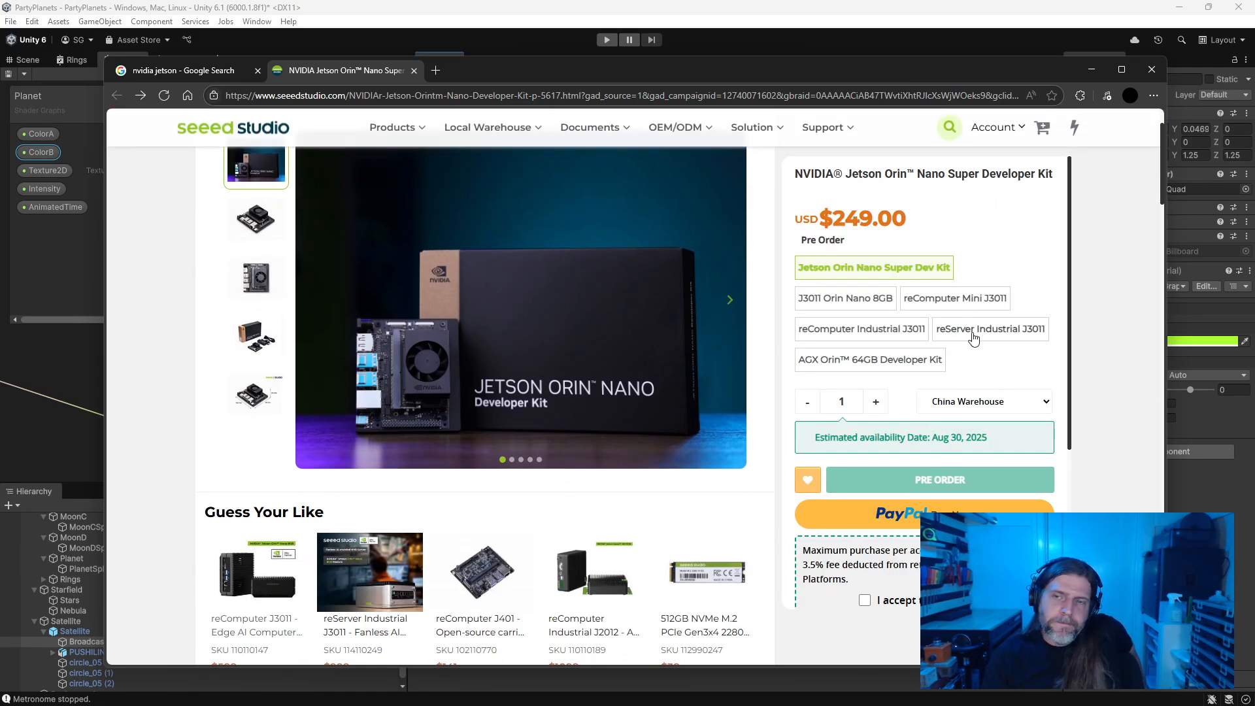
Step: View the reComputer Mini J3011 variant's product page and its processor, memory and extension board options
left_click(955, 299)
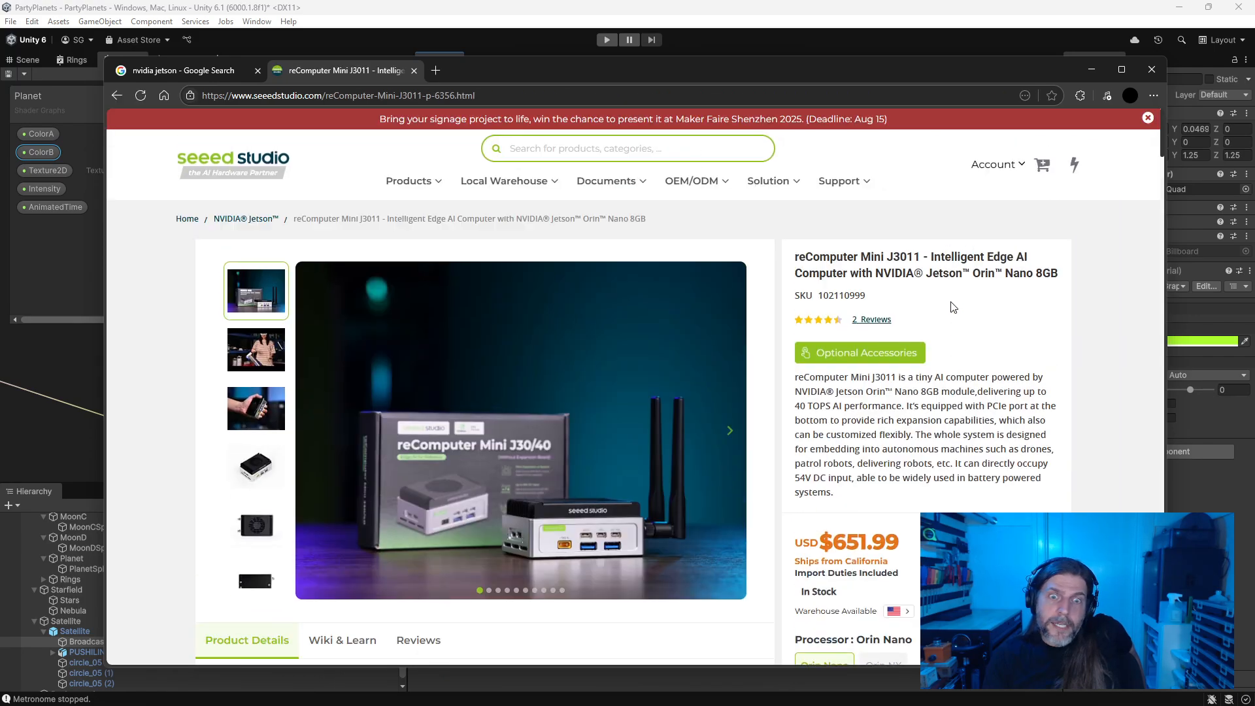
scroll(954, 307, "down", 3)
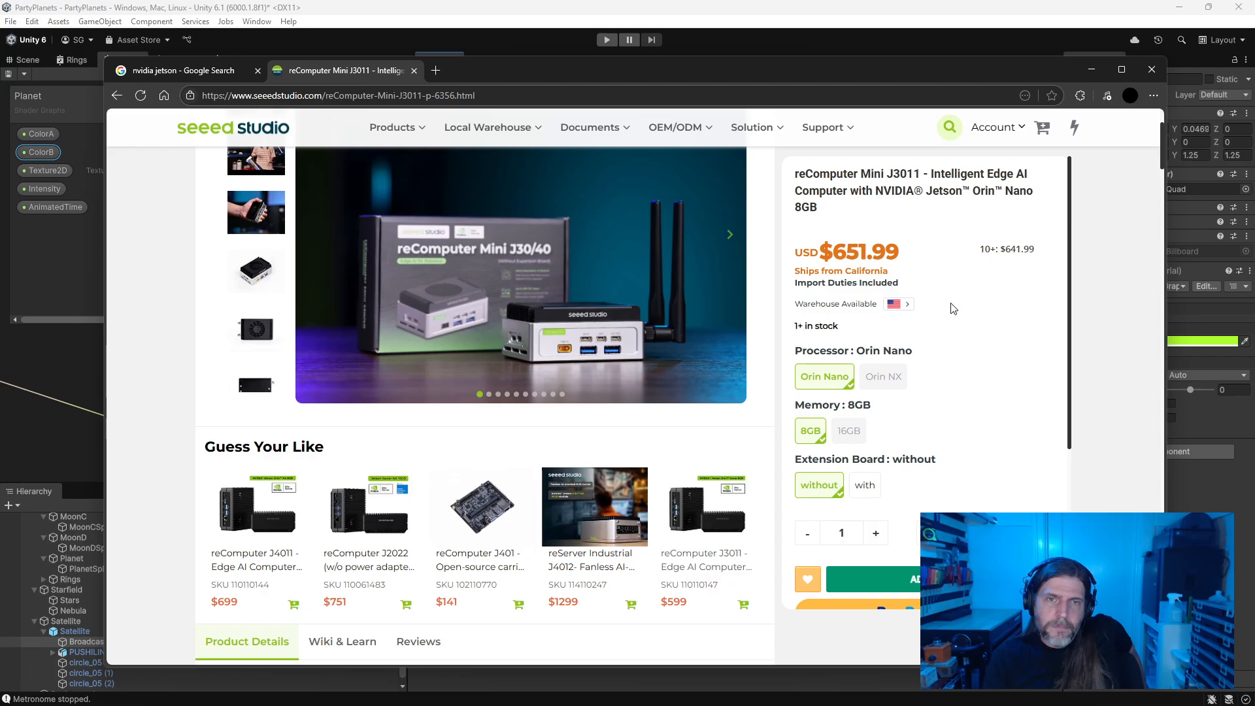
scroll(952, 308, "up", 3)
Step: Browse Seeed Studio's NVIDIA Jetson category listing and return to the Jetson Orin Nano Super Developer Kit page
left_click(263, 219)
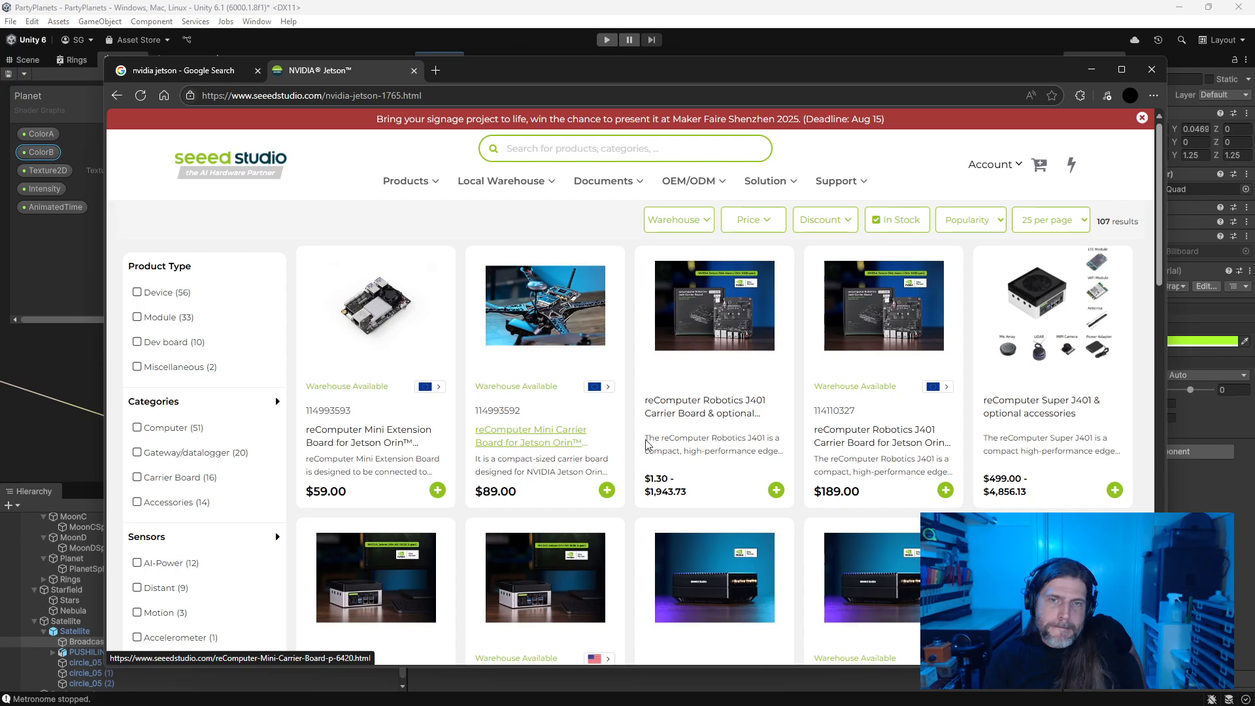
scroll(749, 435, "down", 4)
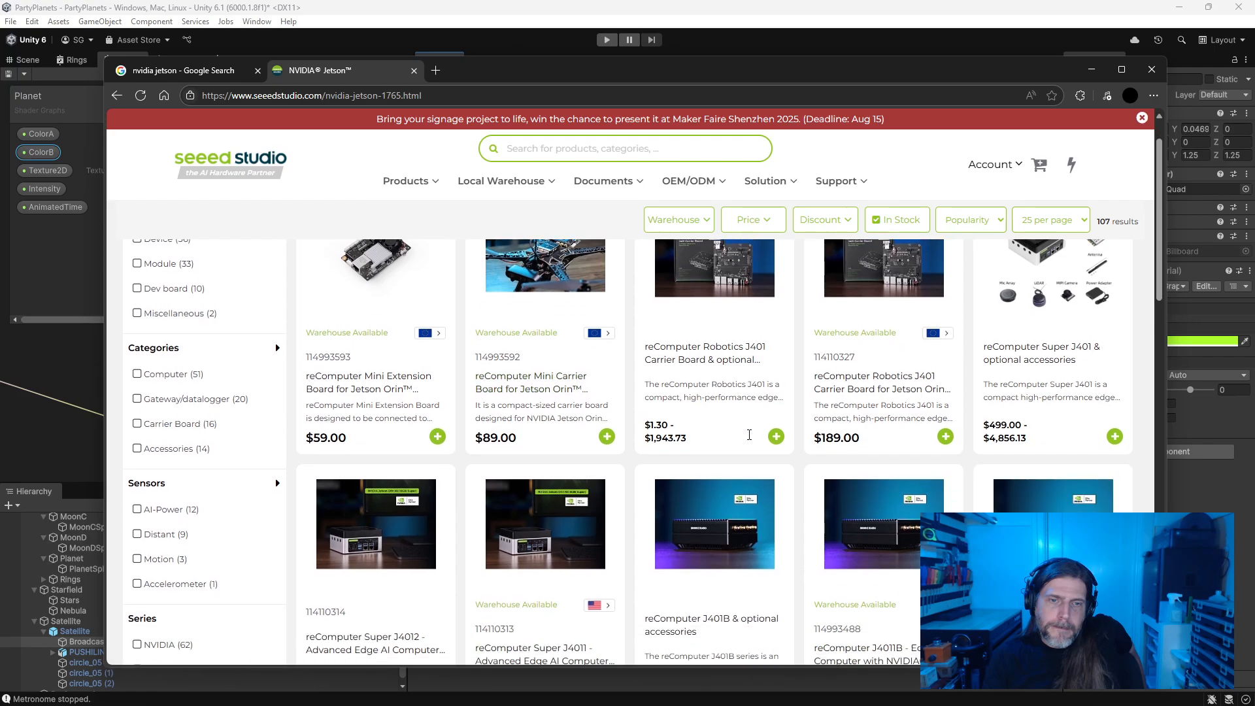
scroll(749, 439, "down", 8)
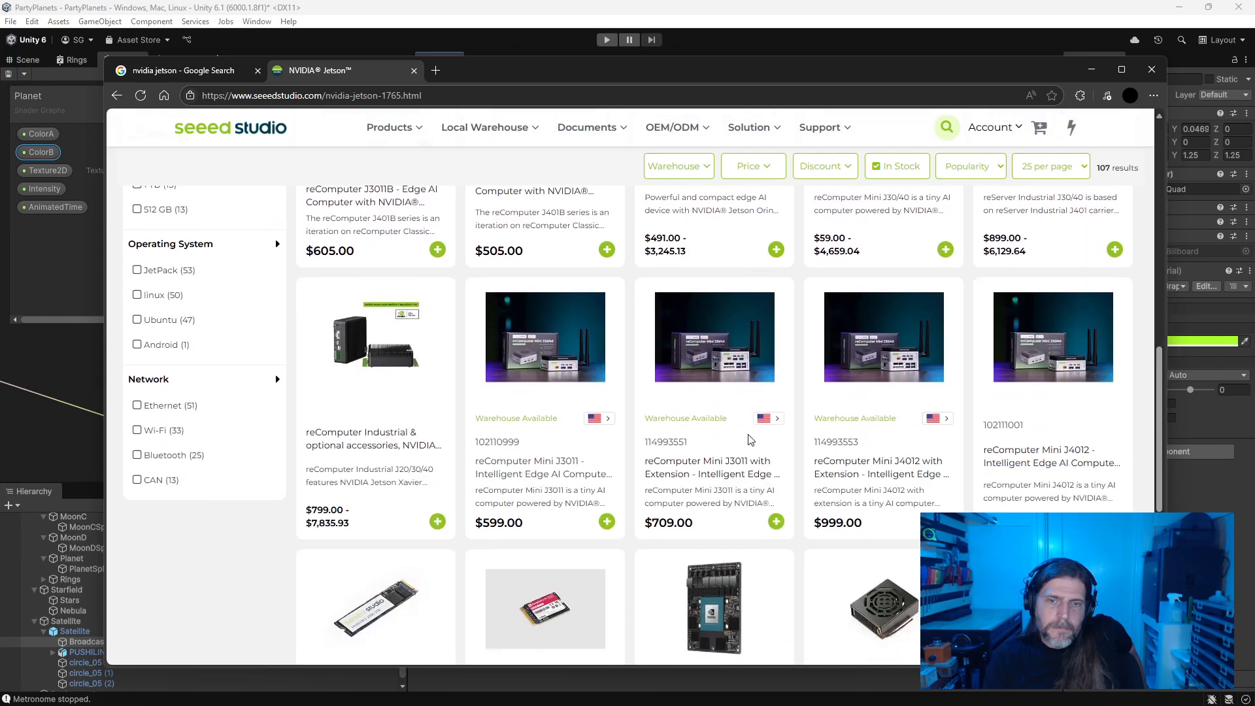
scroll(750, 439, "down", 3)
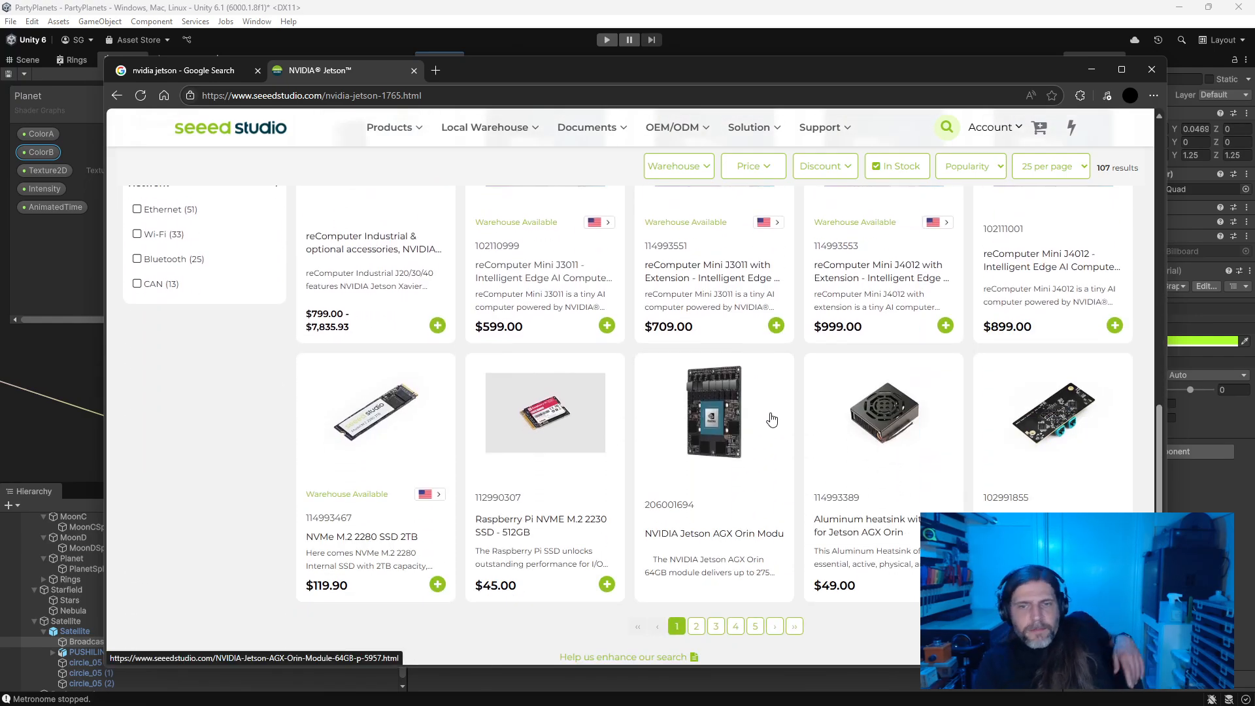
left_click(117, 95)
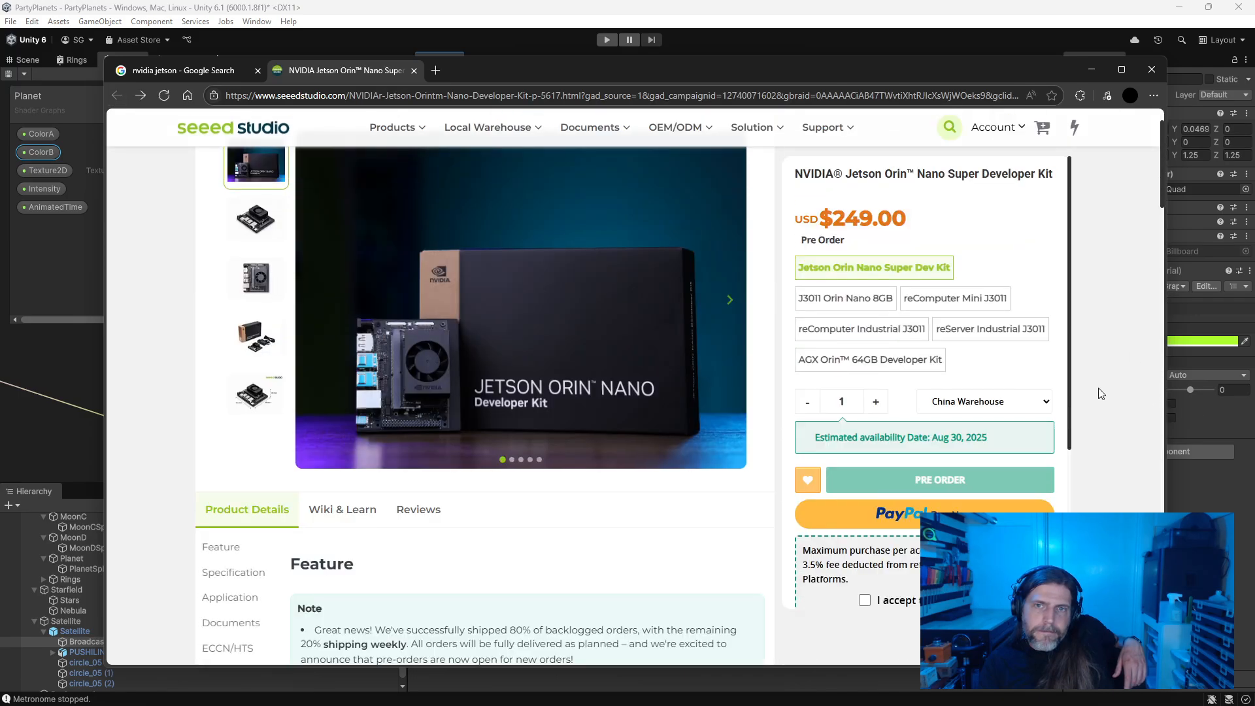
Step: View the developer kit's second and third product images and its short description
left_click(730, 301)
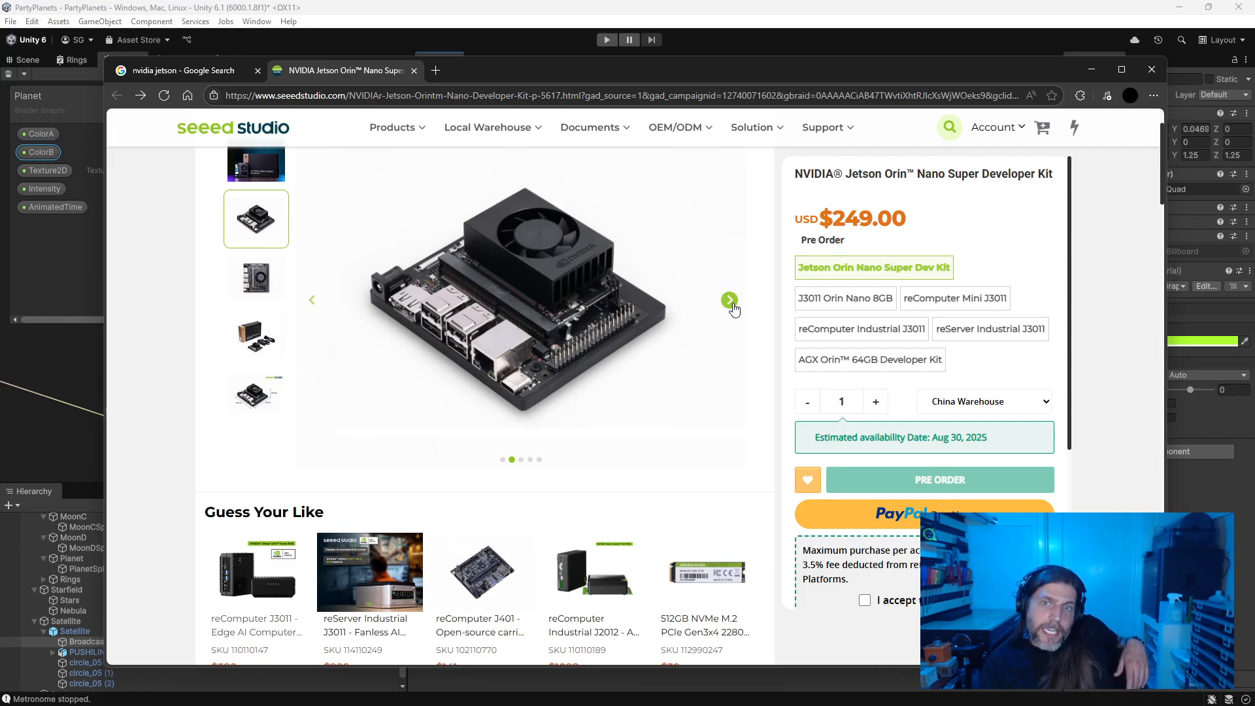
left_click(730, 301)
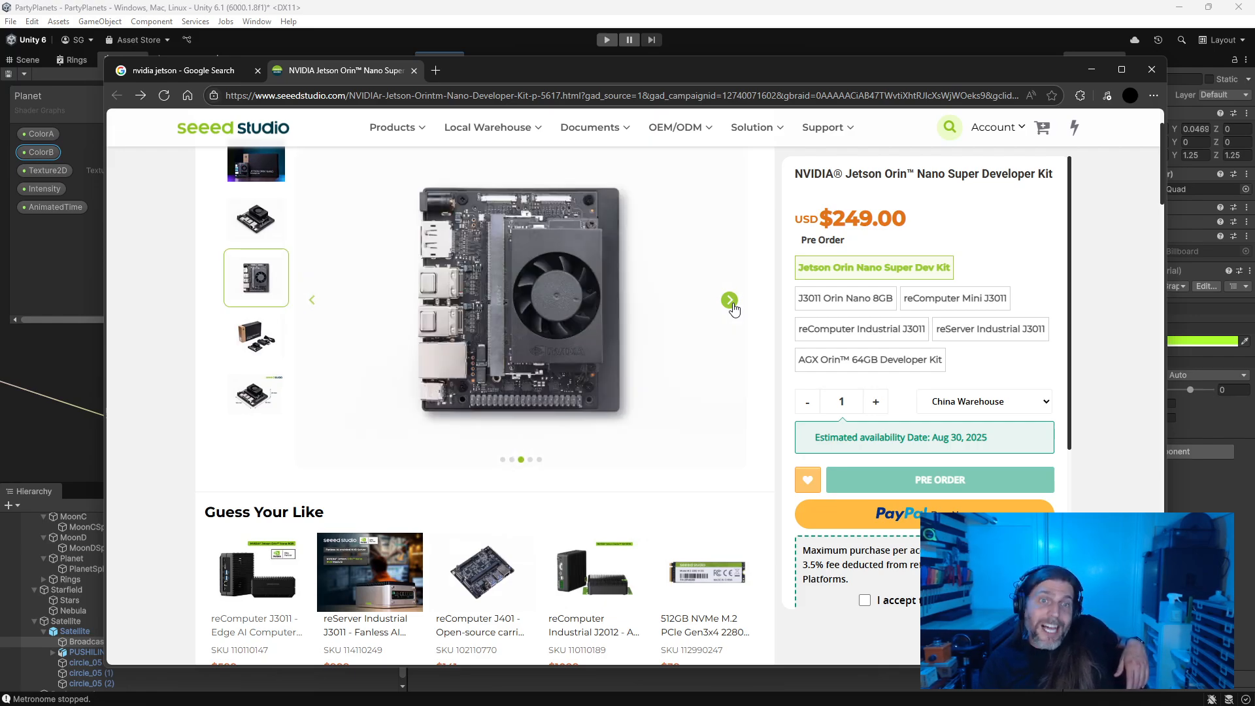
scroll(730, 307, "up", 3)
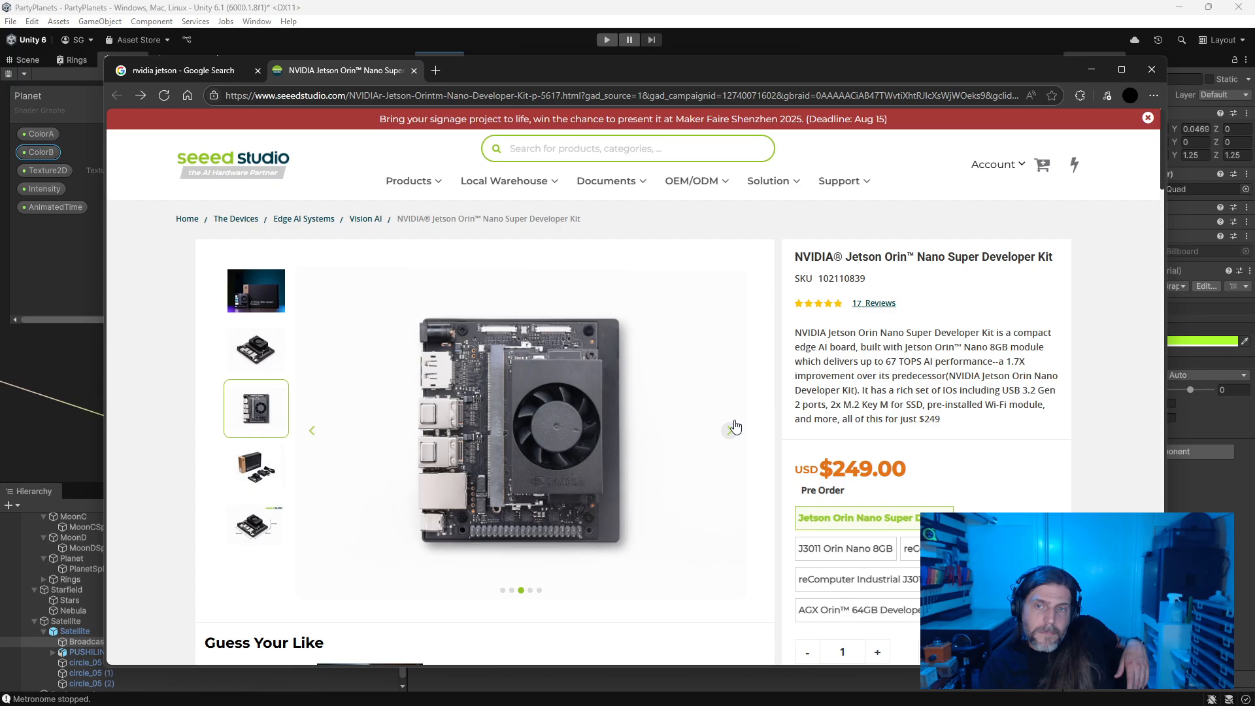
Step: Read the developer kit's feature notes and the configuration comparison with the original kit
scroll(719, 427, "down", 8)
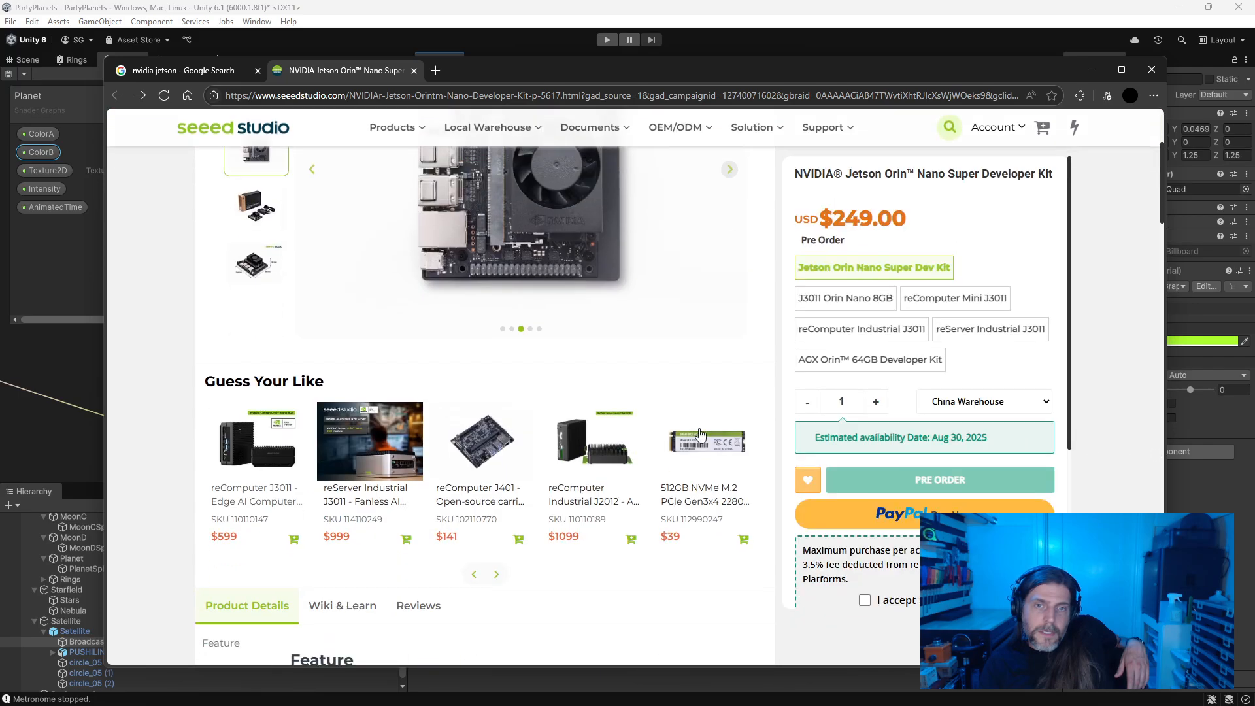
scroll(706, 421, "down", 2)
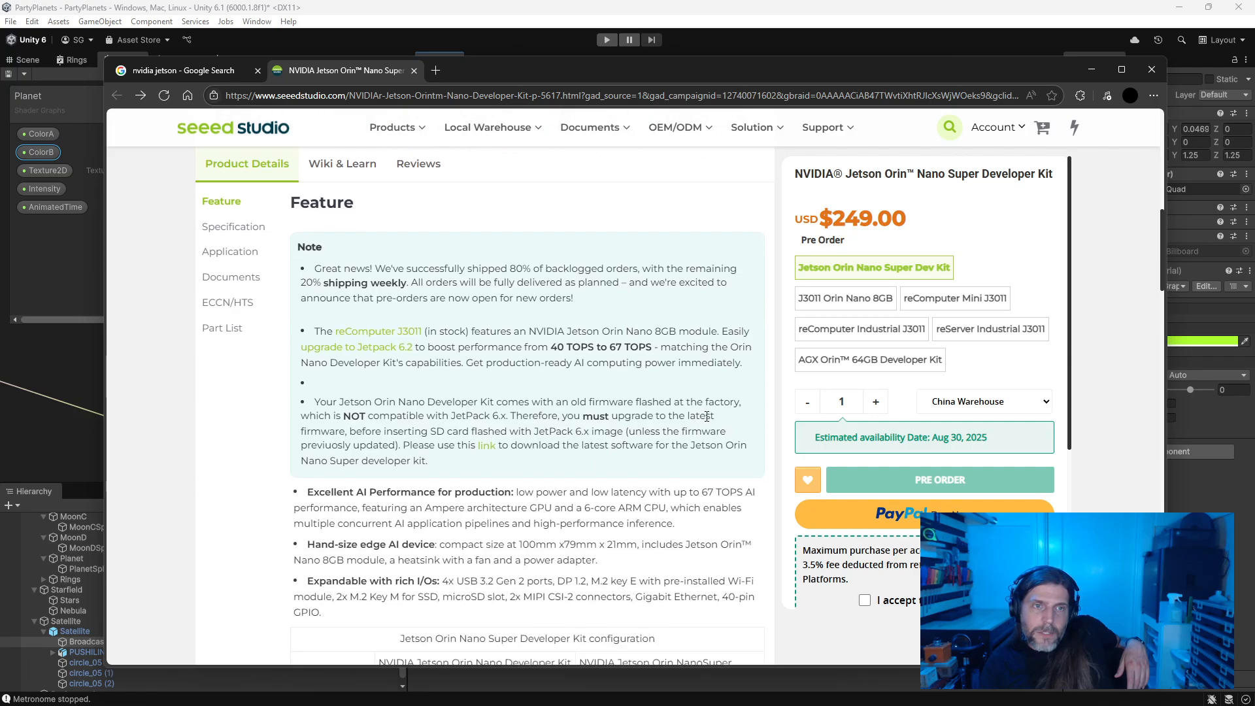
left_click_drag(309, 269, 749, 373)
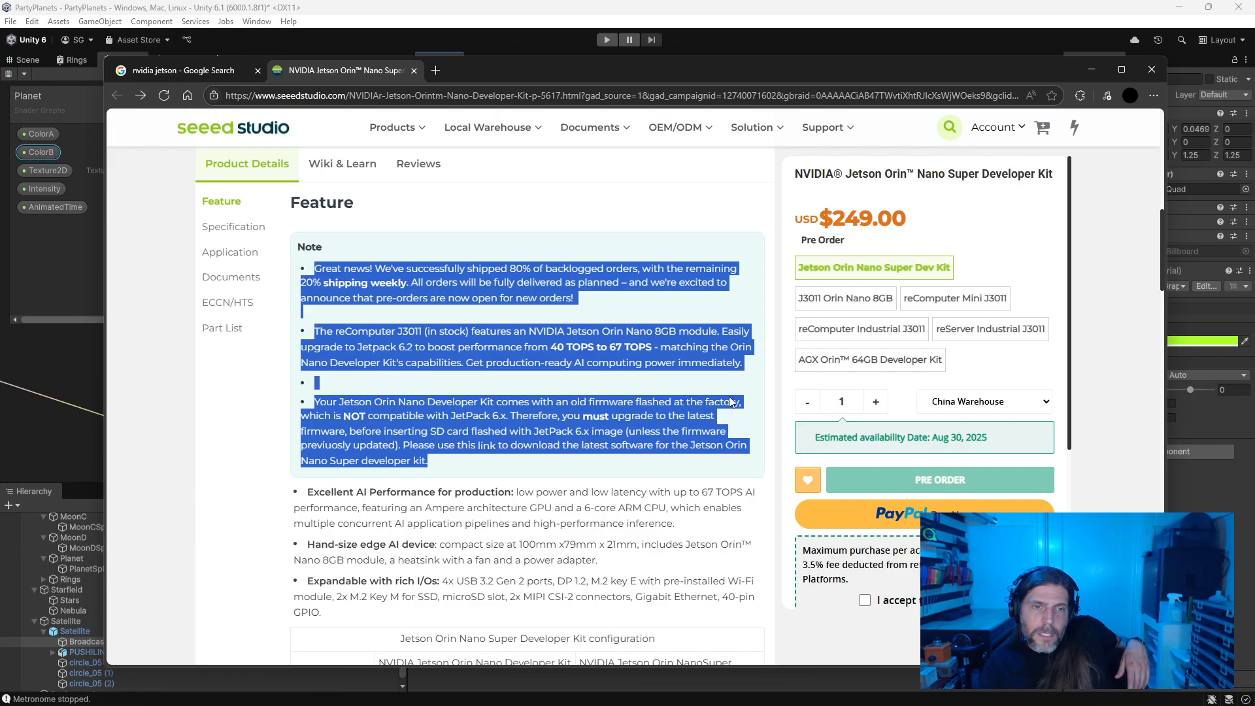
scroll(421, 365, "down", 2)
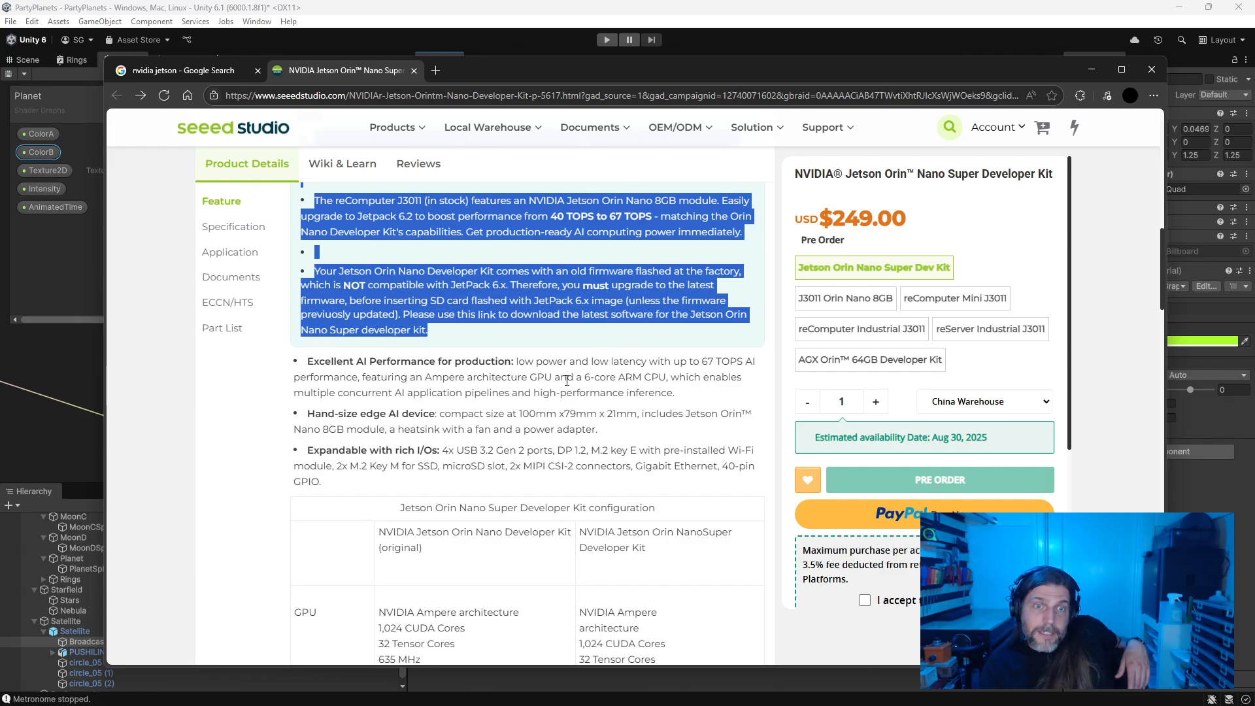
scroll(222, 421, "down", 2)
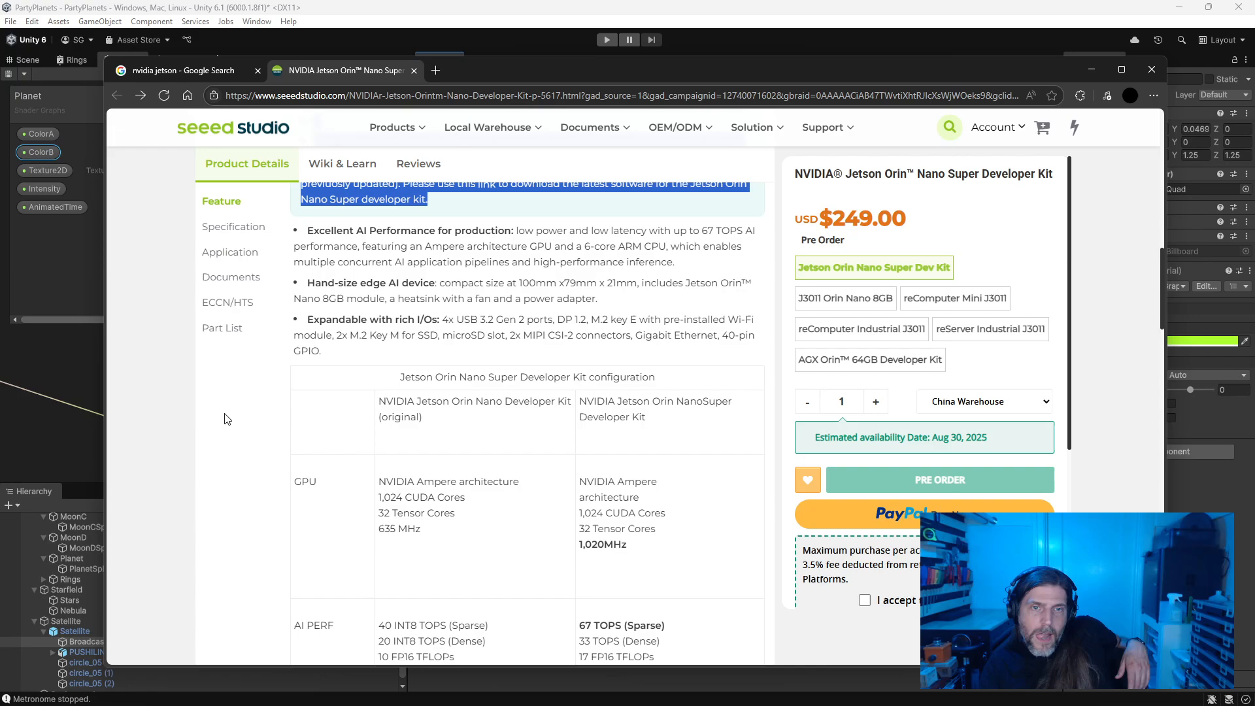
scroll(229, 416, "down", 3)
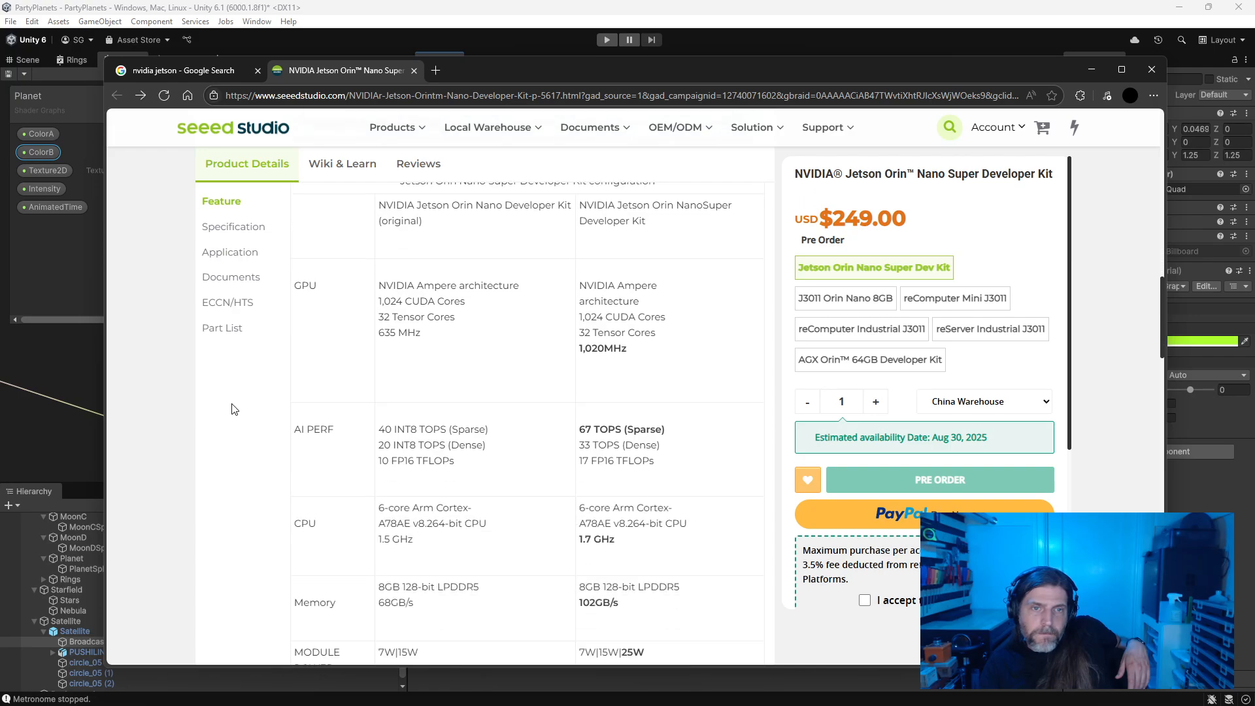
Step: Examine the developer kit's specification tables, application fields, part list and items not included
scroll(234, 409, "down", 6)
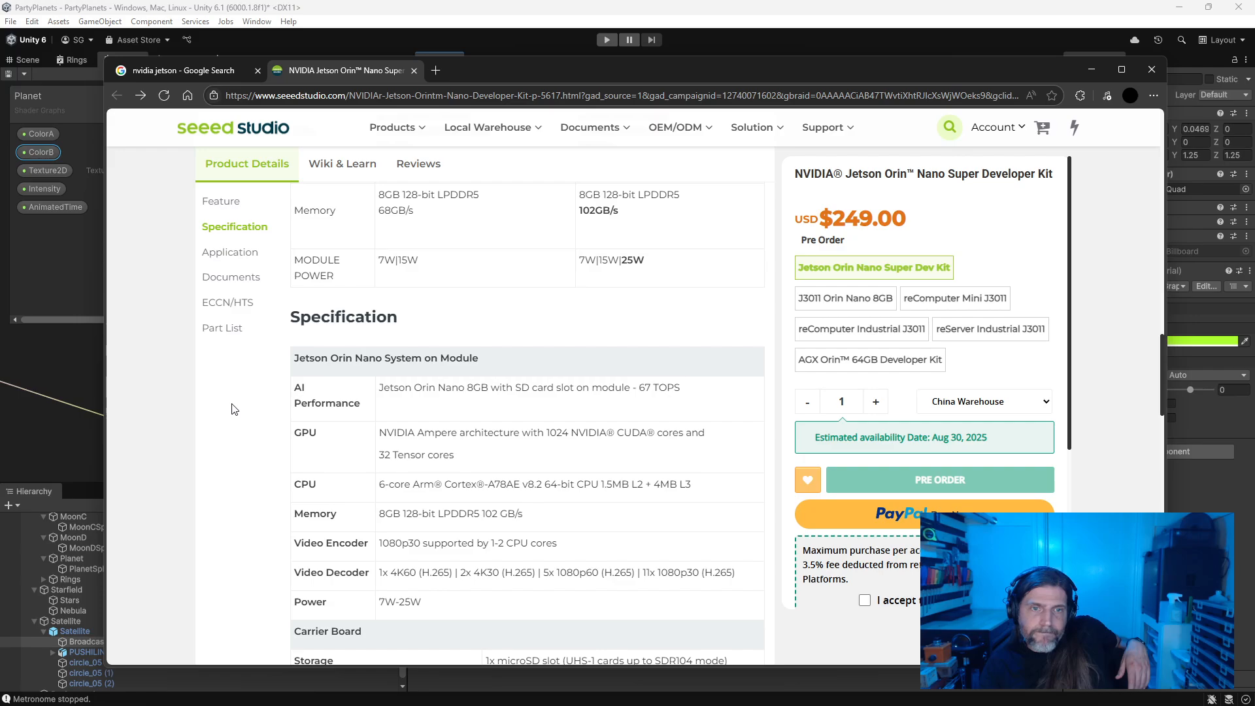
scroll(234, 409, "down", 6)
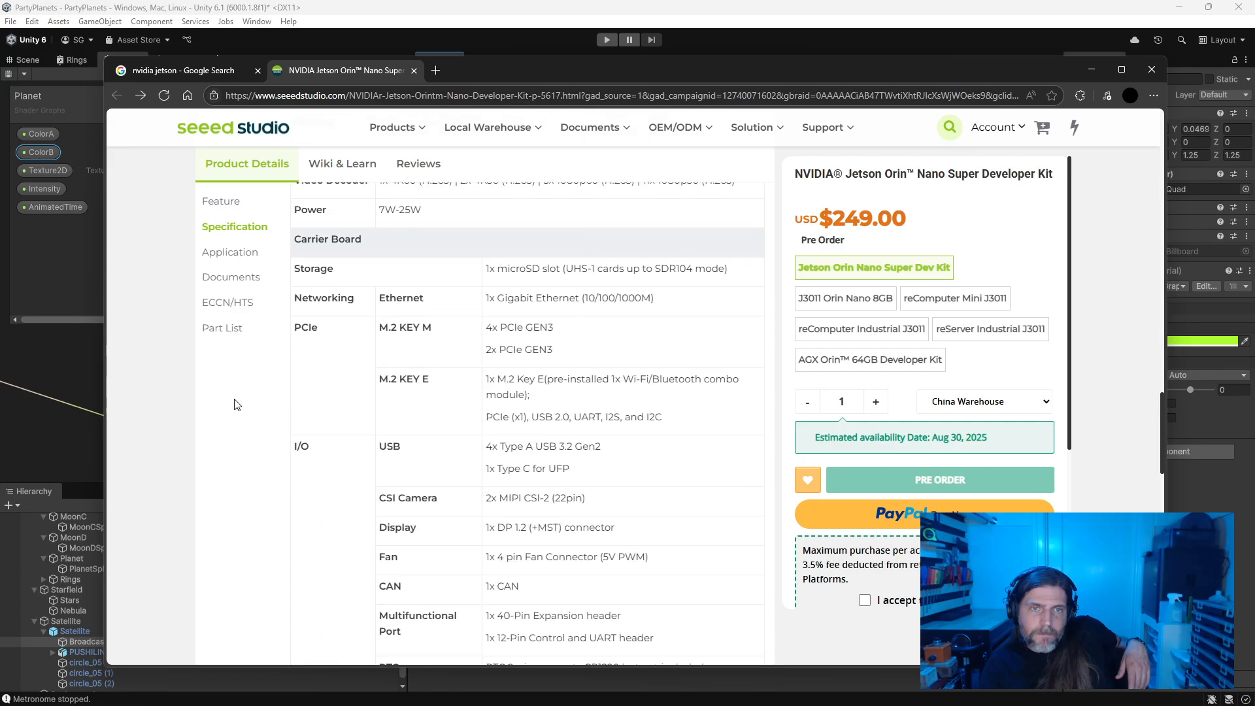
scroll(237, 404, "down", 8)
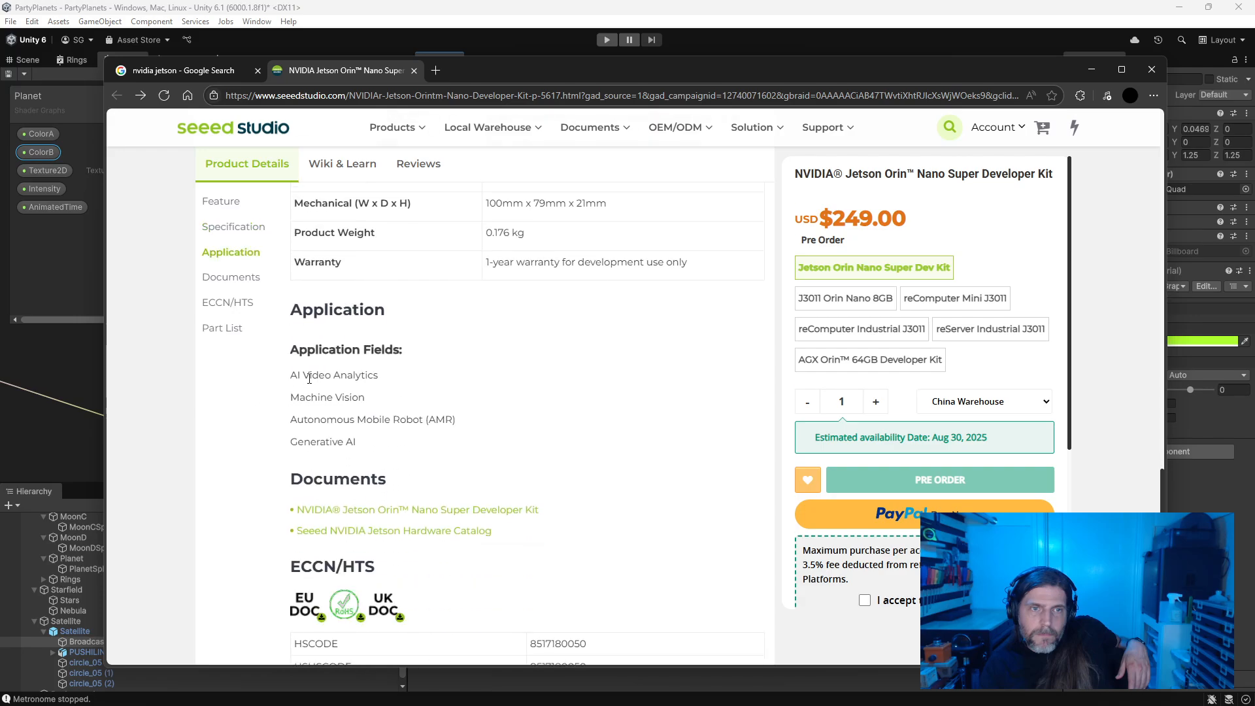
left_click_drag(298, 376, 381, 436)
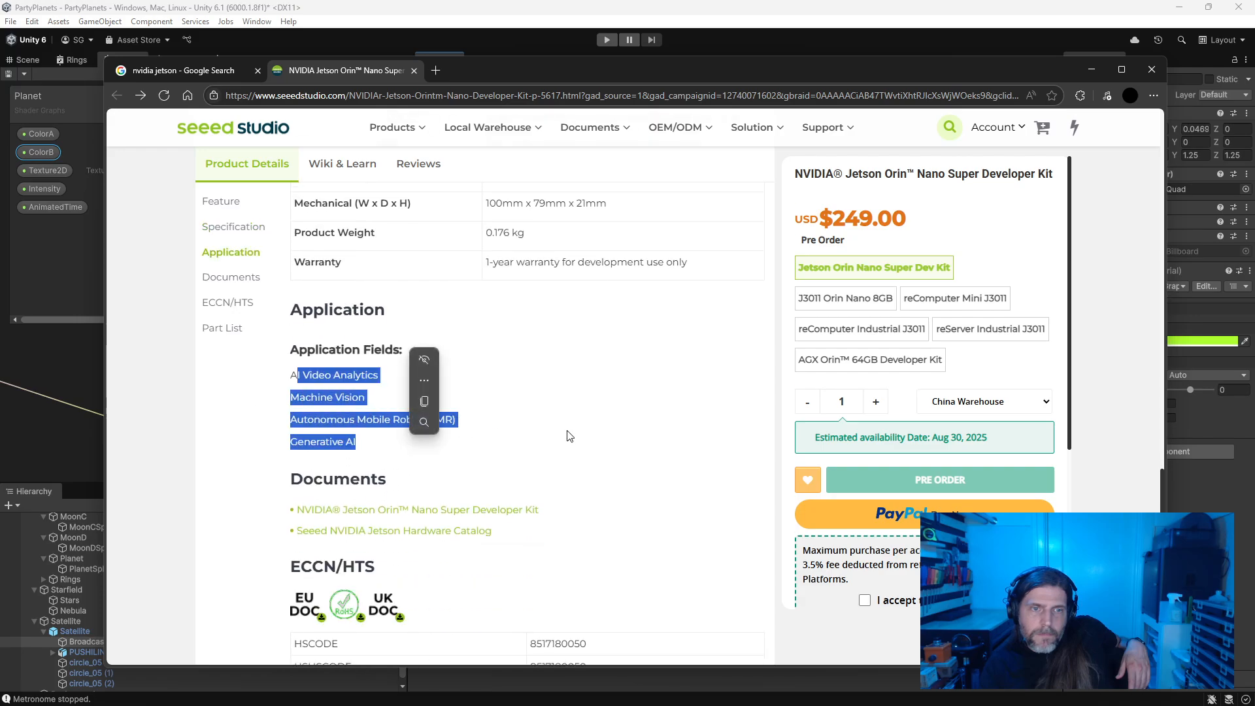
scroll(575, 435, "down", 6)
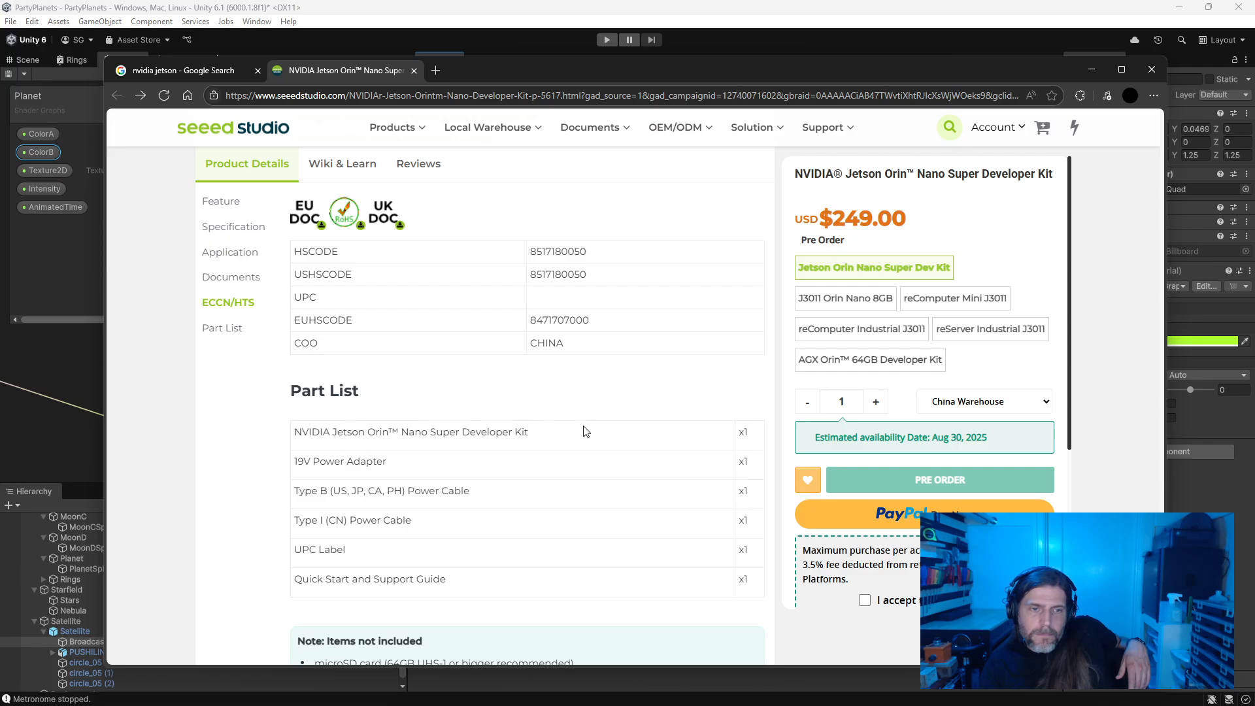
scroll(585, 431, "down", 6)
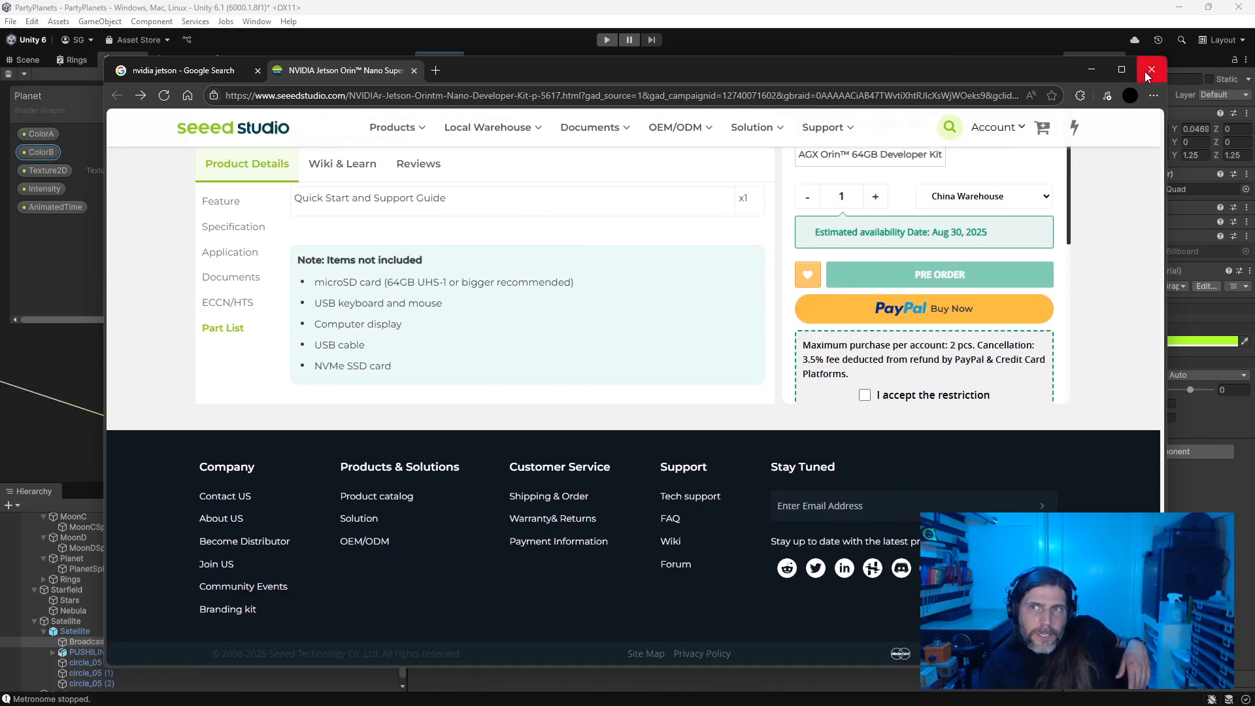
Step: Close the browser to return to Unity and enlarge the Game view in height and width
left_click(1150, 69)
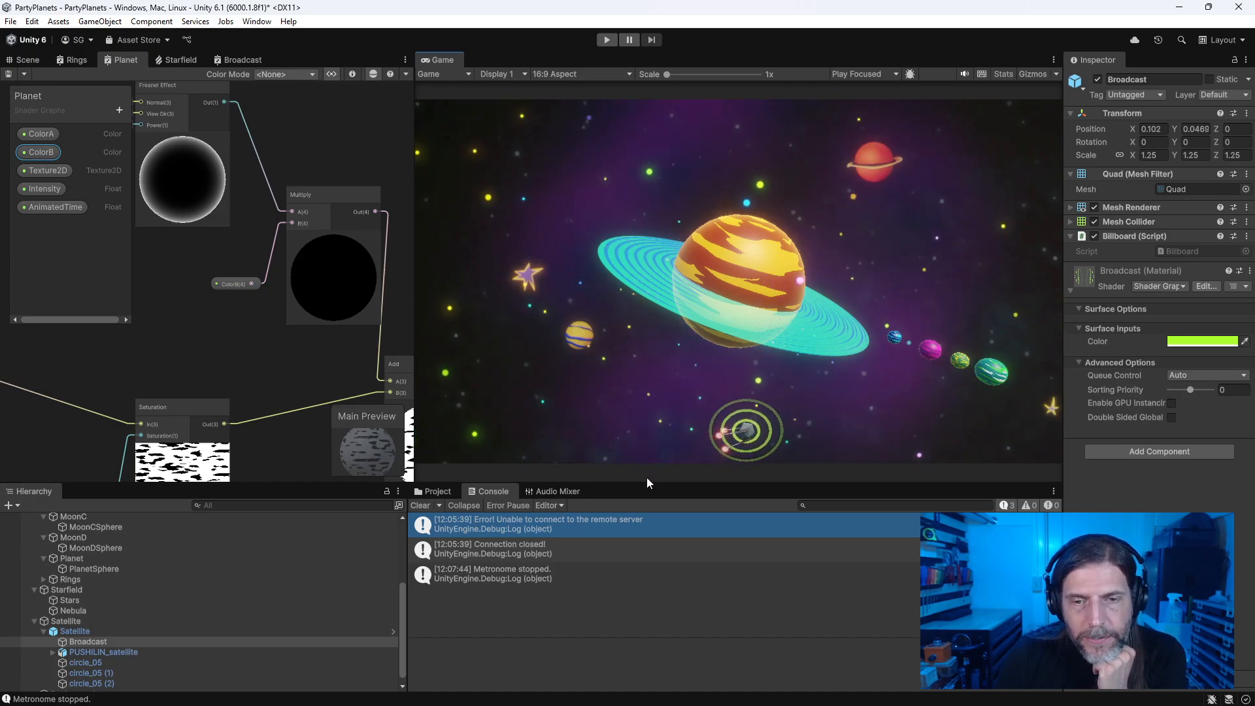
left_click_drag(647, 484, 666, 554)
left_click_drag(417, 524, 348, 476)
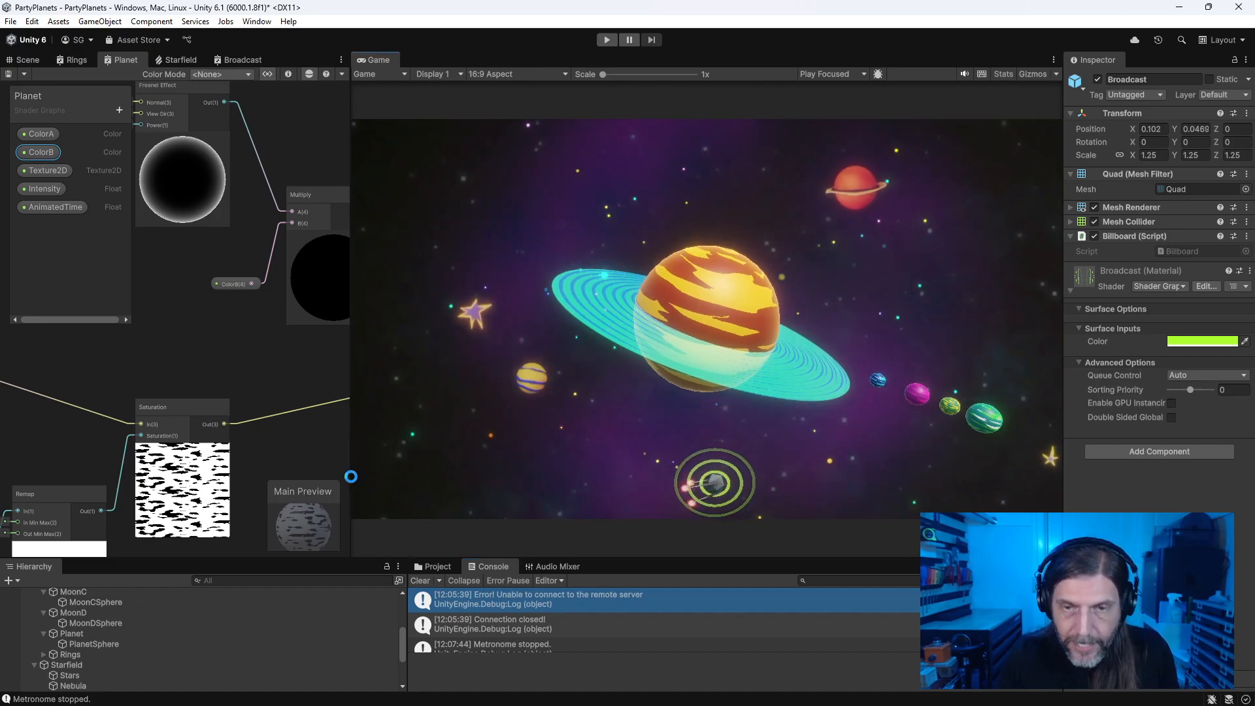
Step: Run the scene in Play mode to check the planets, moons and satellite, and stop it
key("ctrl+p")
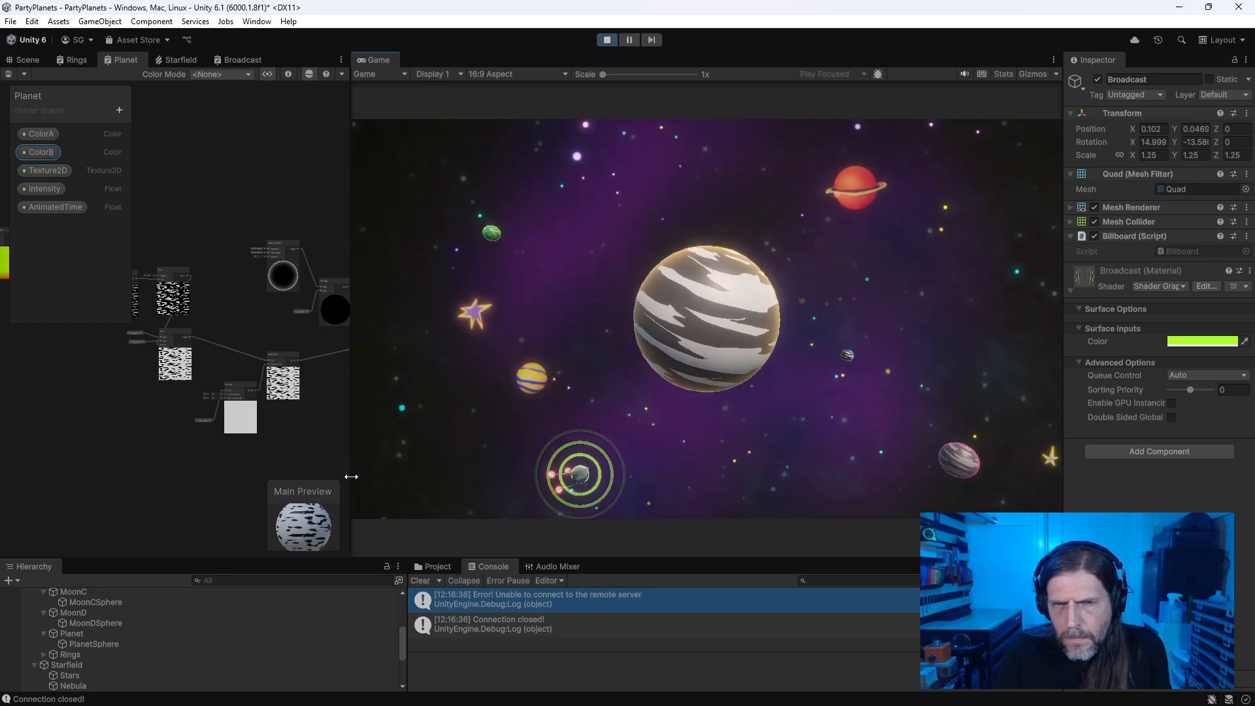
left_click(607, 40)
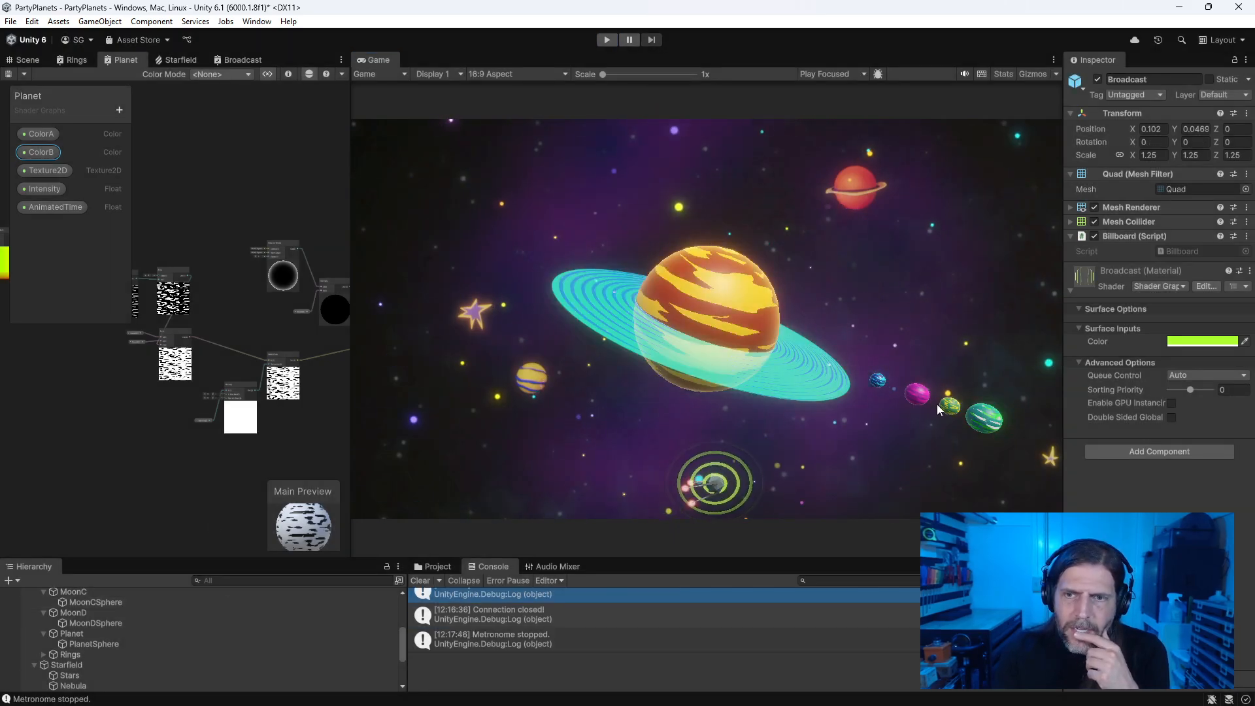
Step: Locate MoonCSphere among the moons in the Scene view and examine the components of its parent MoonC
left_click(21, 58)
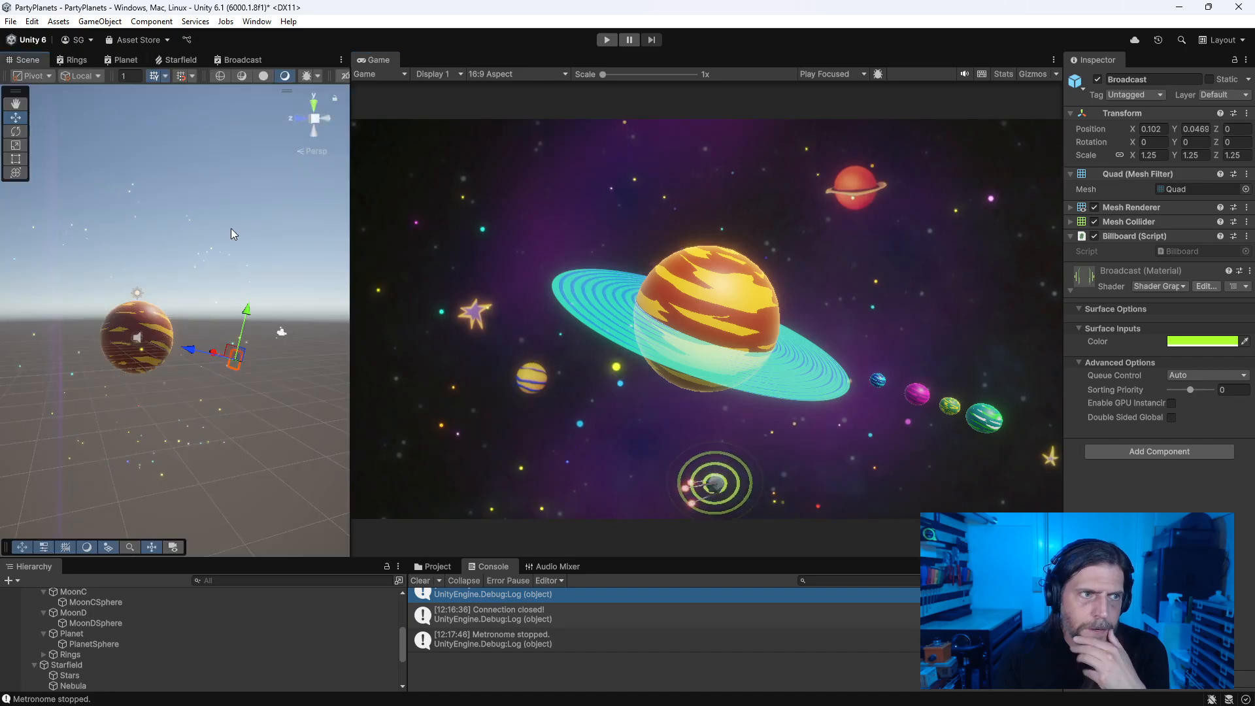
scroll(254, 486, "up", 4)
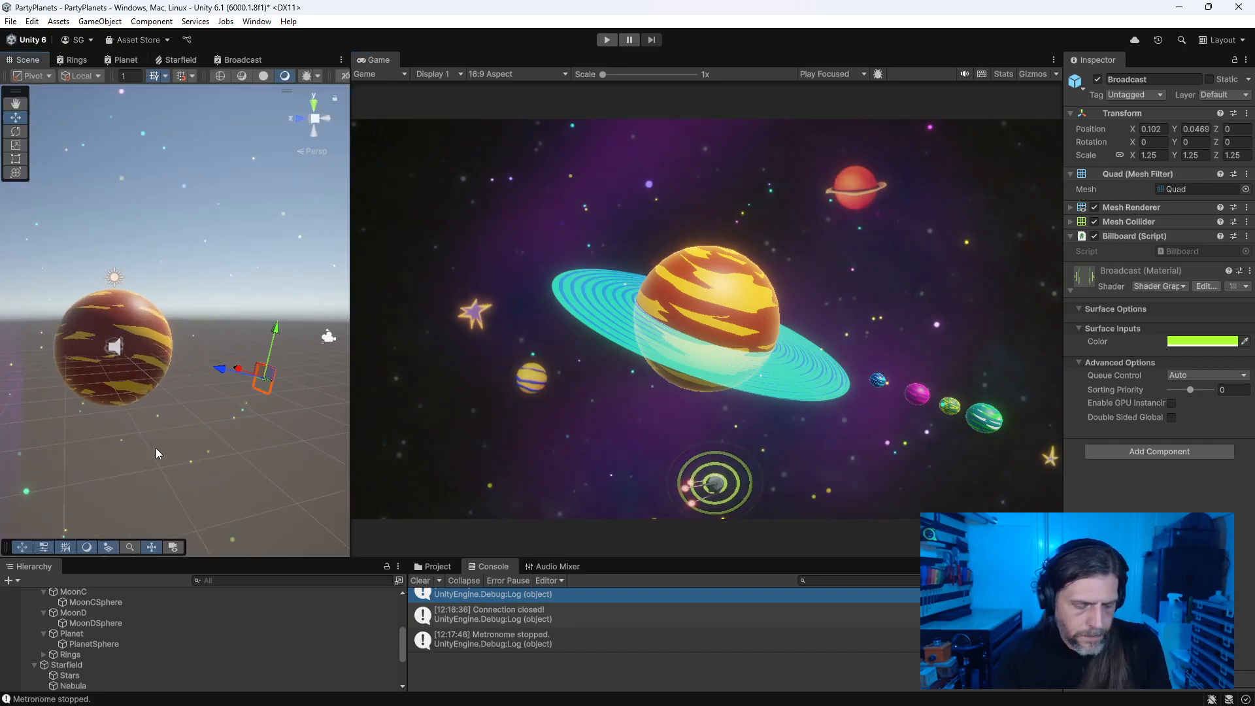
left_click_drag(128, 414, 610, 446, "alt")
left_click(60, 402)
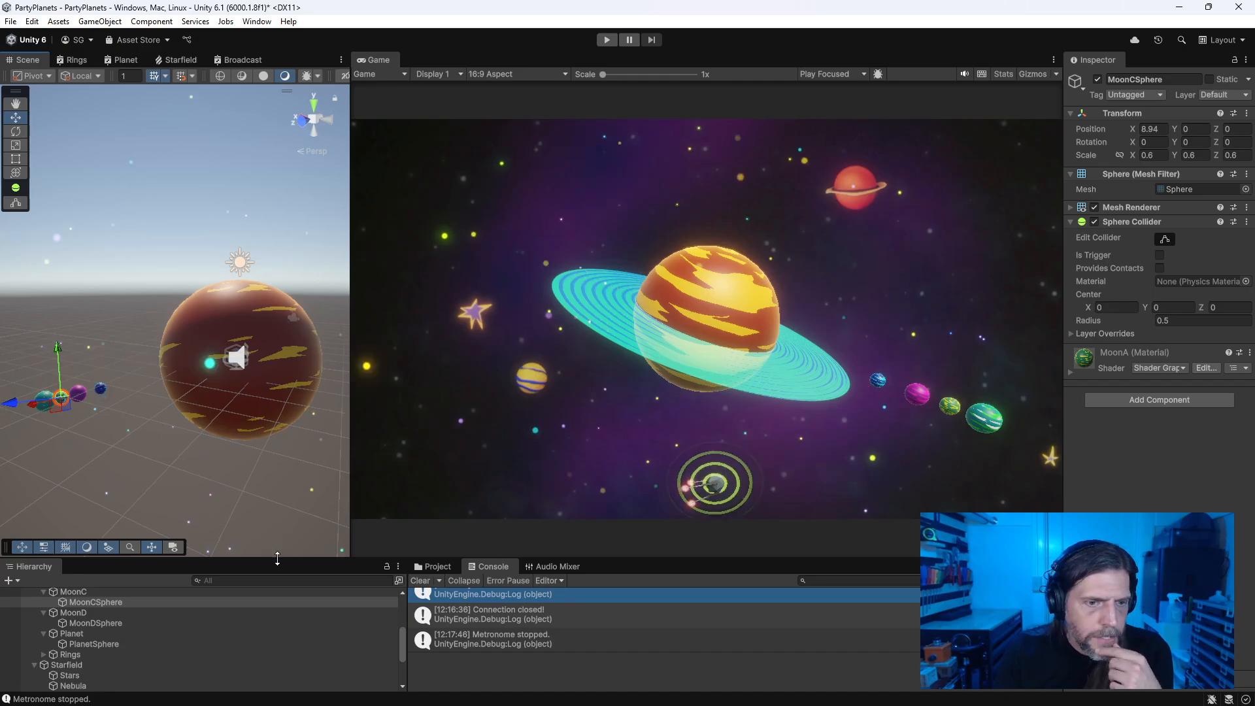
left_click_drag(283, 558, 283, 385)
left_click(55, 508)
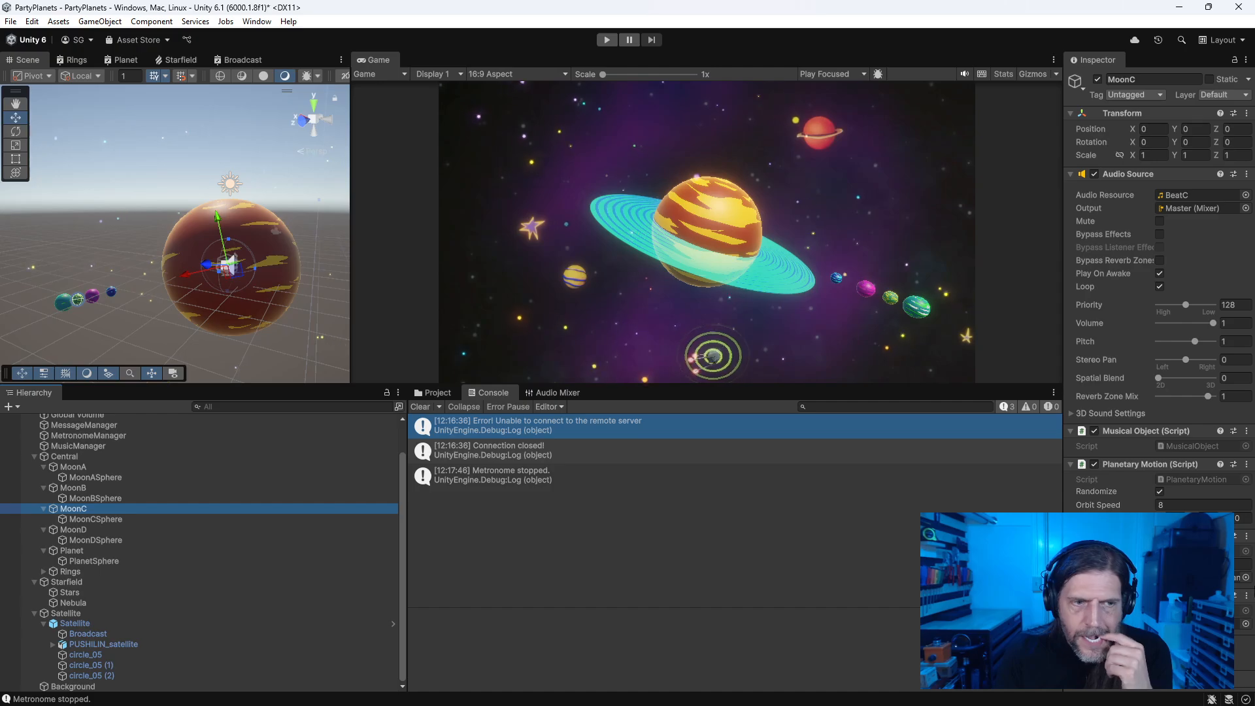
left_click_drag(91, 519, 1189, 623)
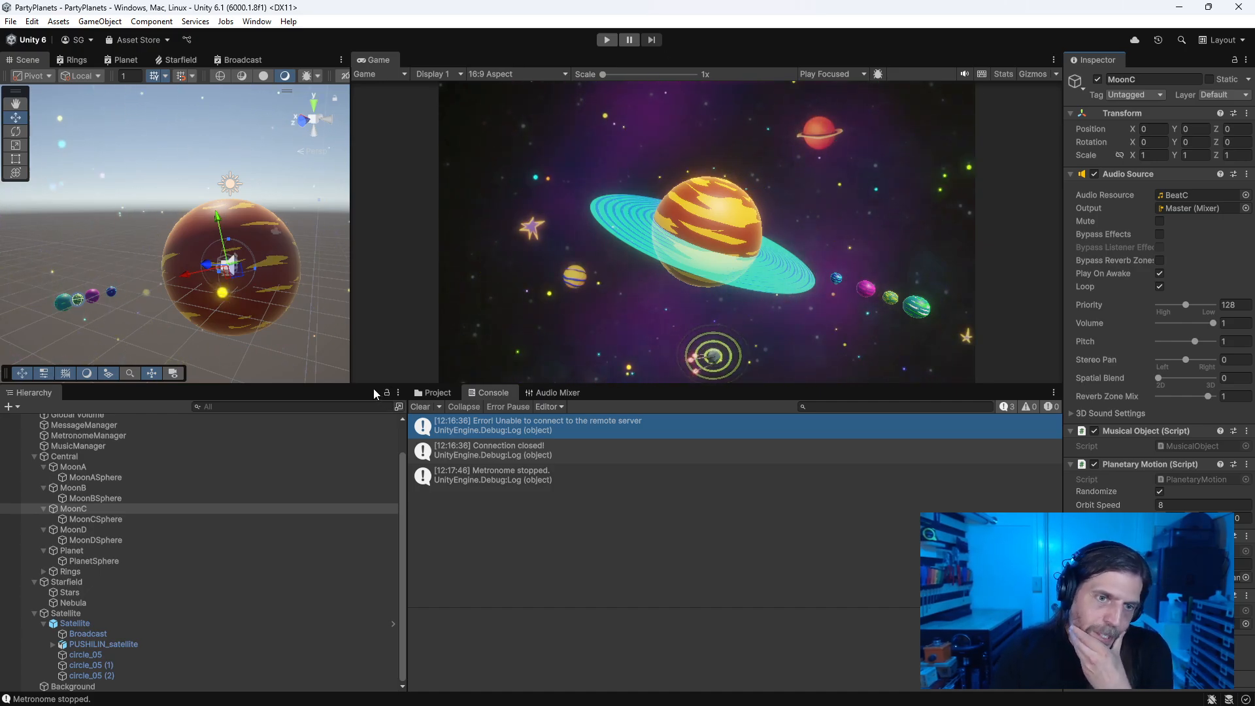
left_click_drag(374, 386, 384, 502)
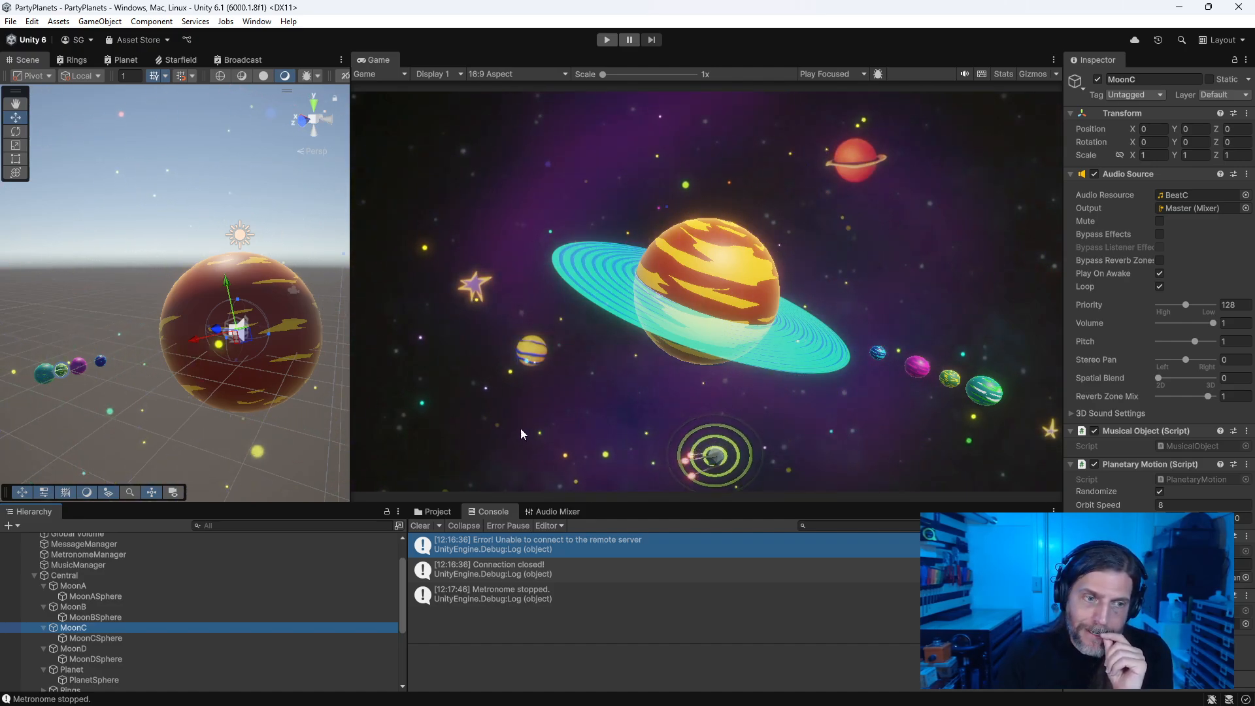
Step: Enlarge the Hierarchy area and inspect the components of Broadcast, PUSHILIN_satellite and the parent Satellite object
left_click_drag(206, 500, 222, 393)
scroll(109, 643, "down", 1)
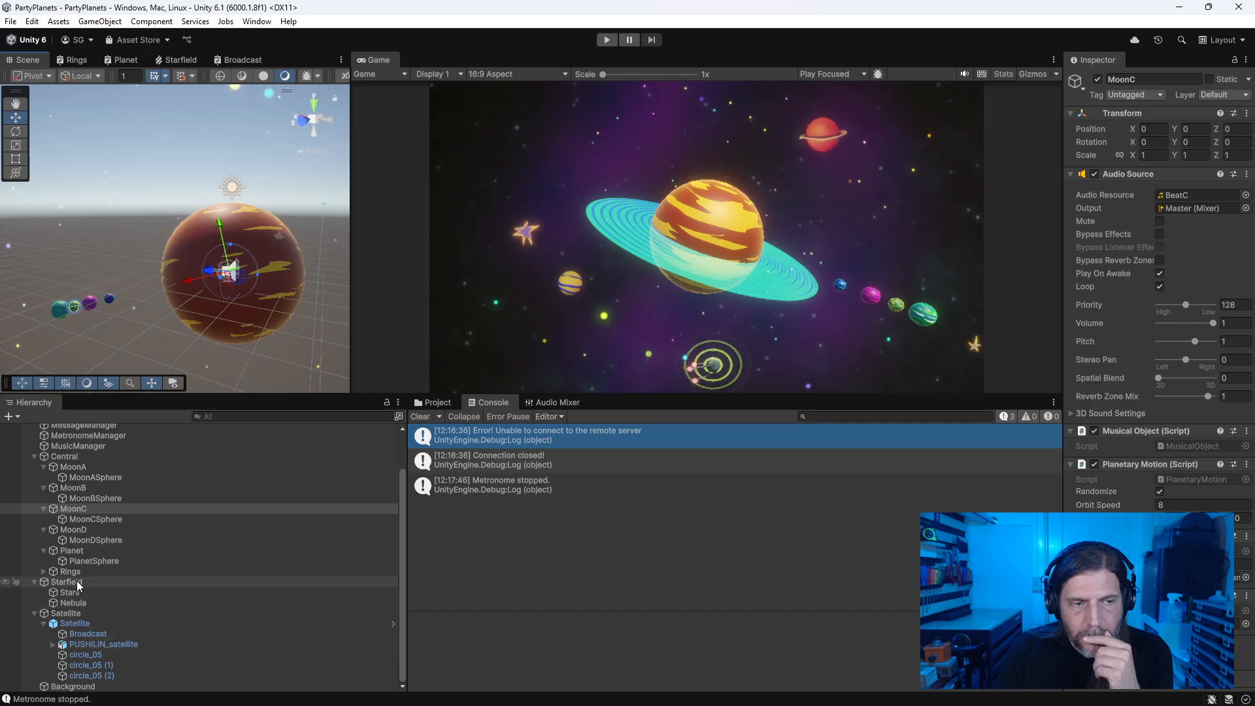
left_click(115, 634)
left_click(120, 643)
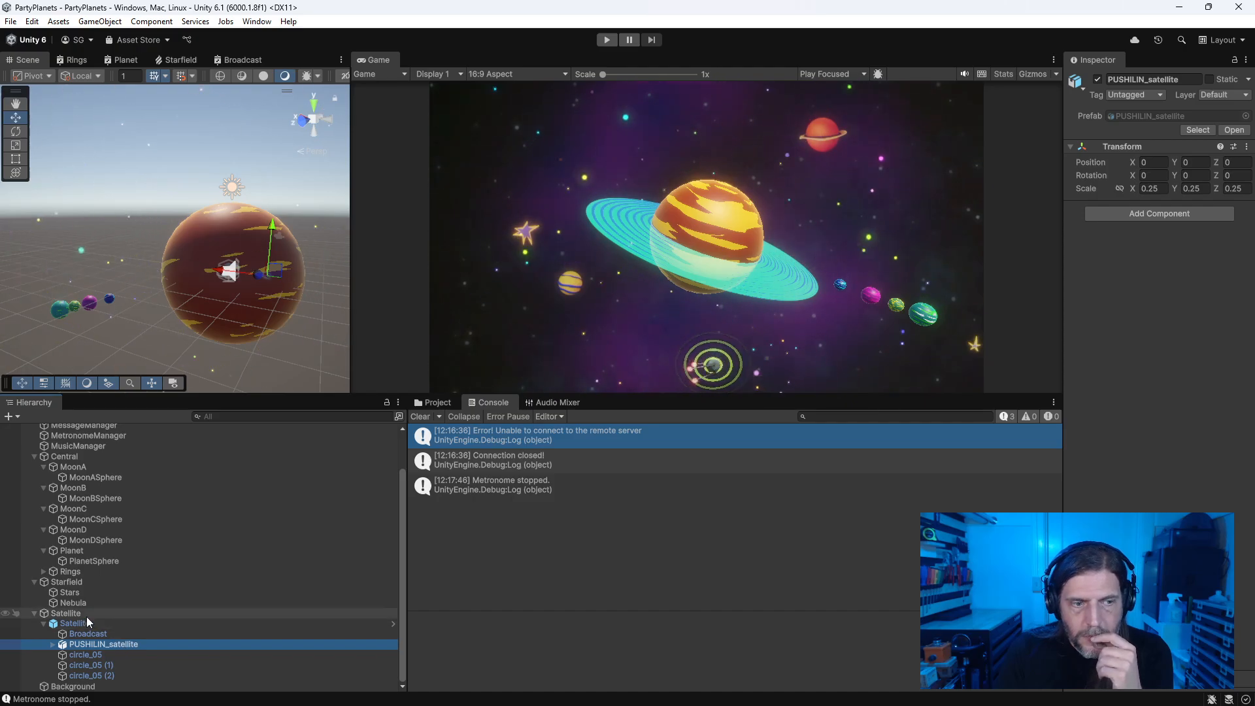
left_click(117, 613)
Step: Widen the Inspector and try adding a second Planetary Motion component to the parent Satellite object
left_click(1159, 540)
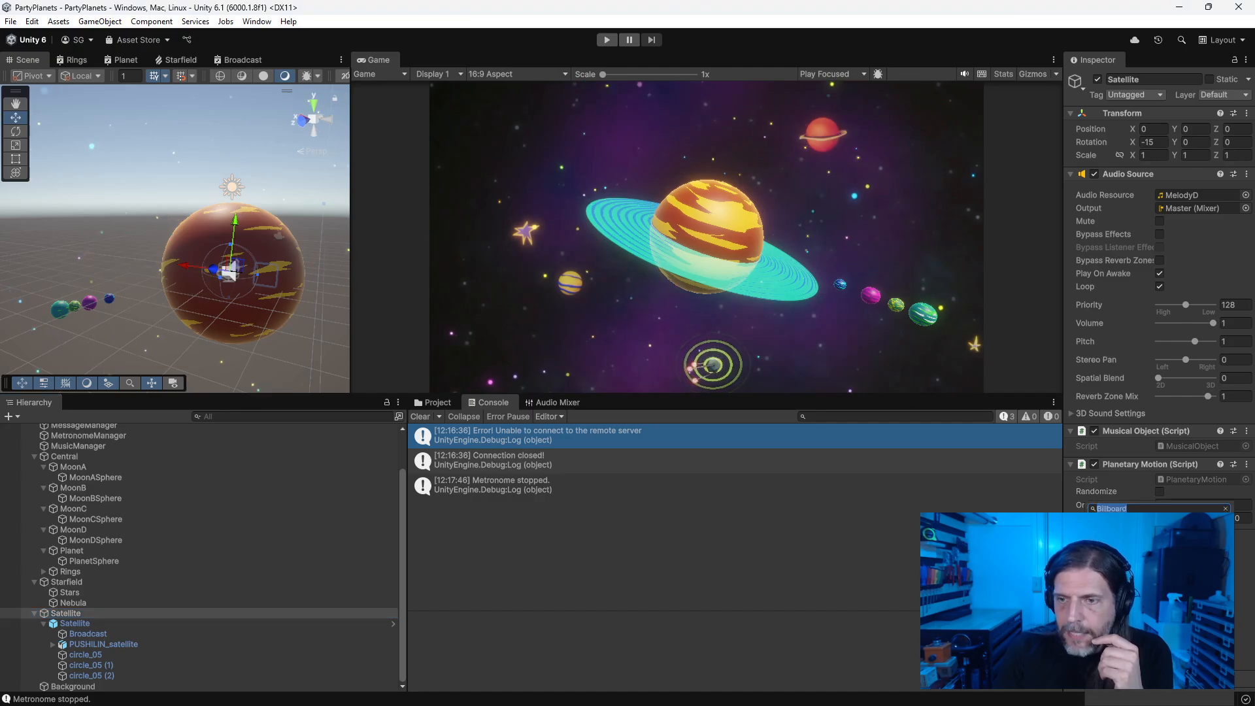
left_click(1102, 418)
left_click_drag(1062, 536, 866, 536)
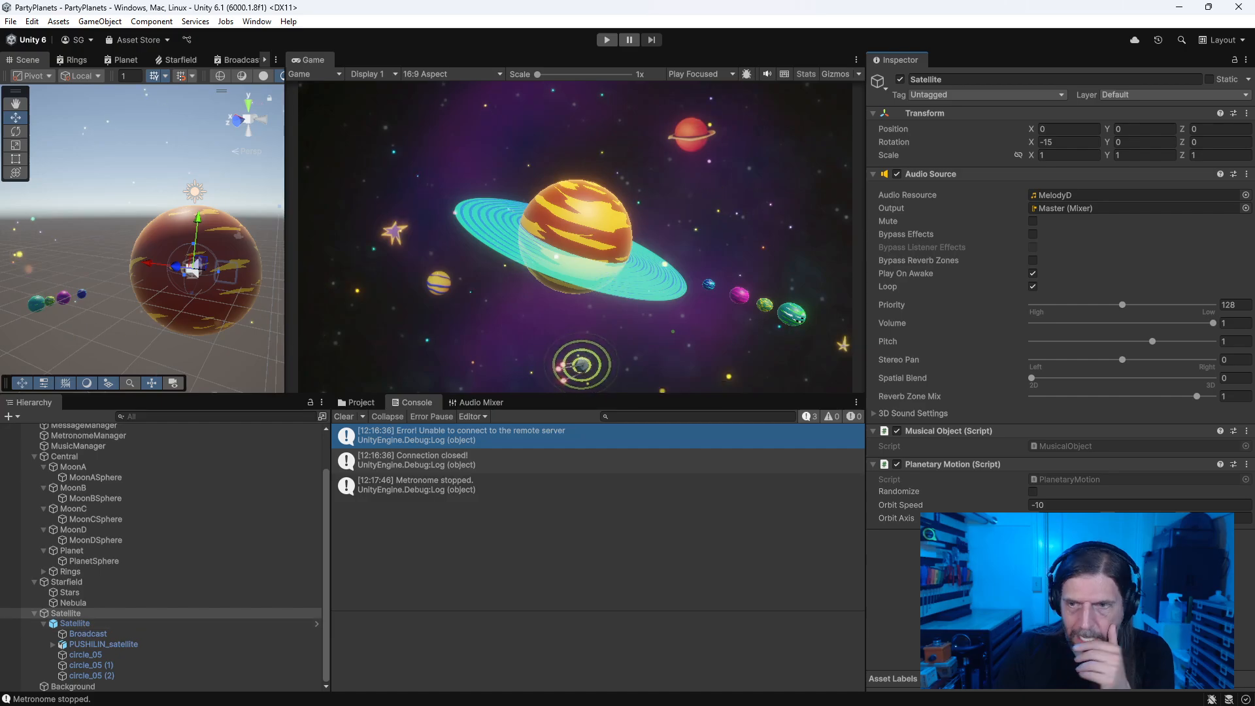
left_click(1059, 539)
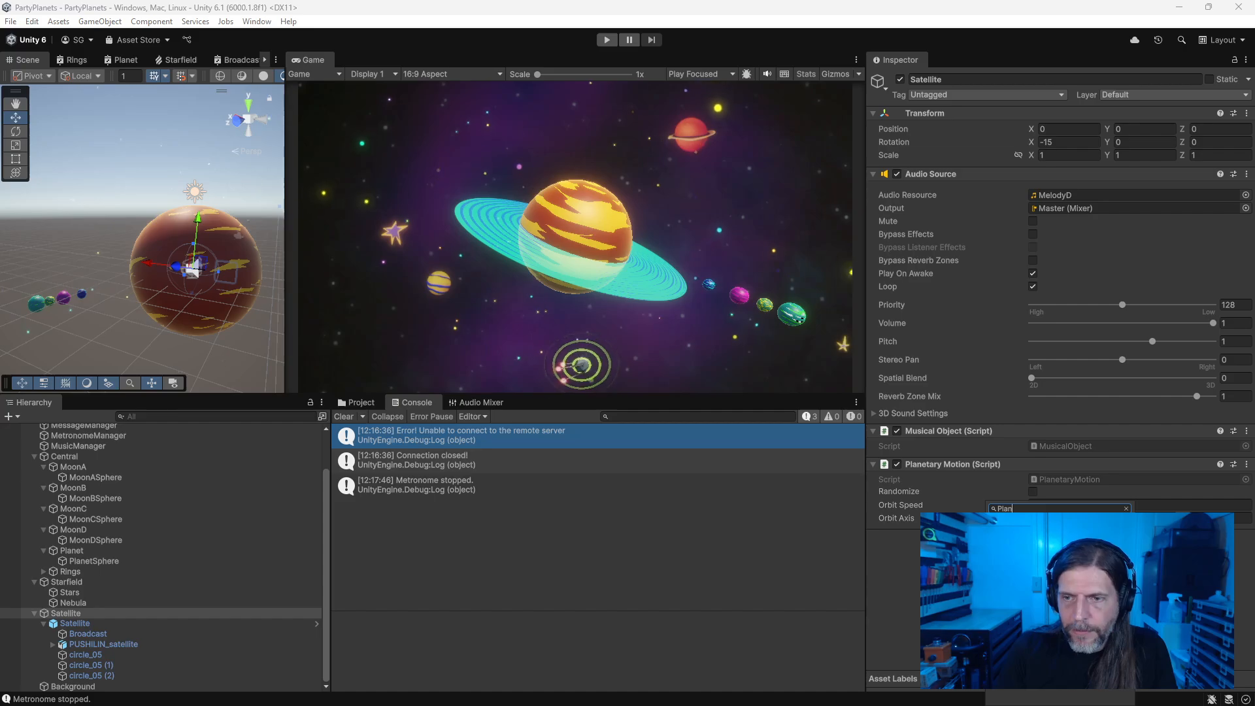
type("Plan")
key("Return")
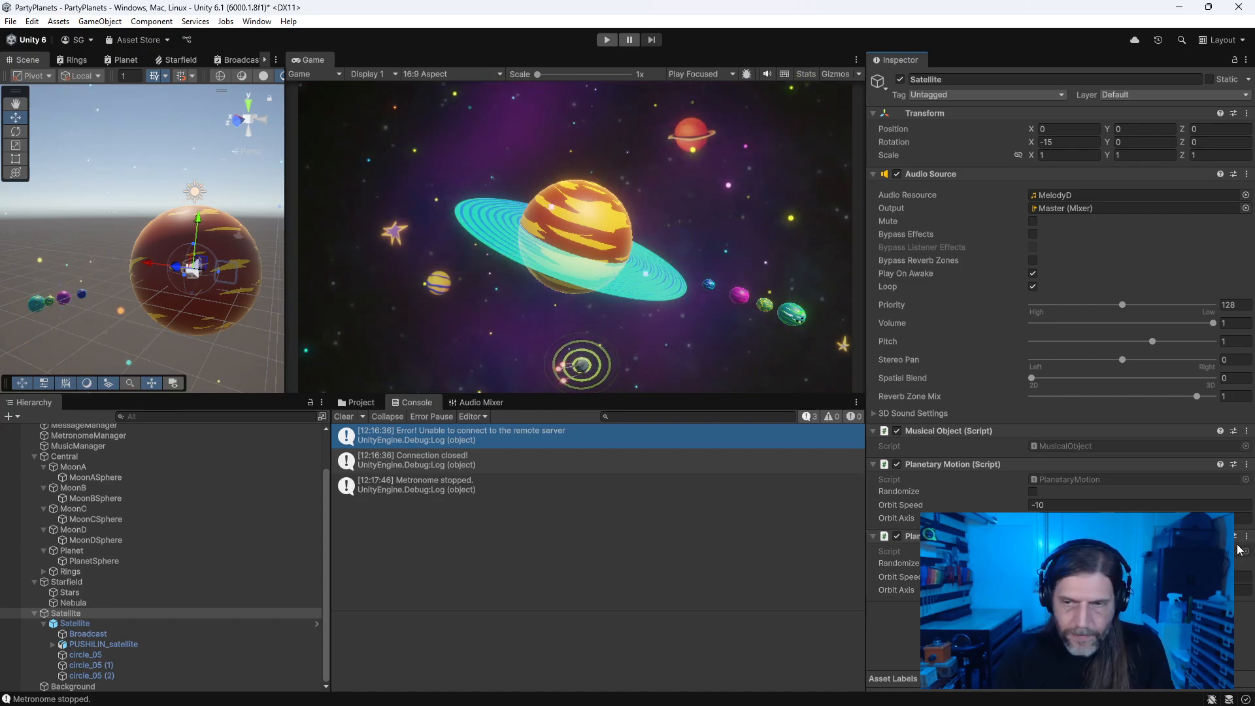
Step: Add a Planetary Motion component to the Satellite prefab instance nested under the parent Satellite
left_click(74, 624)
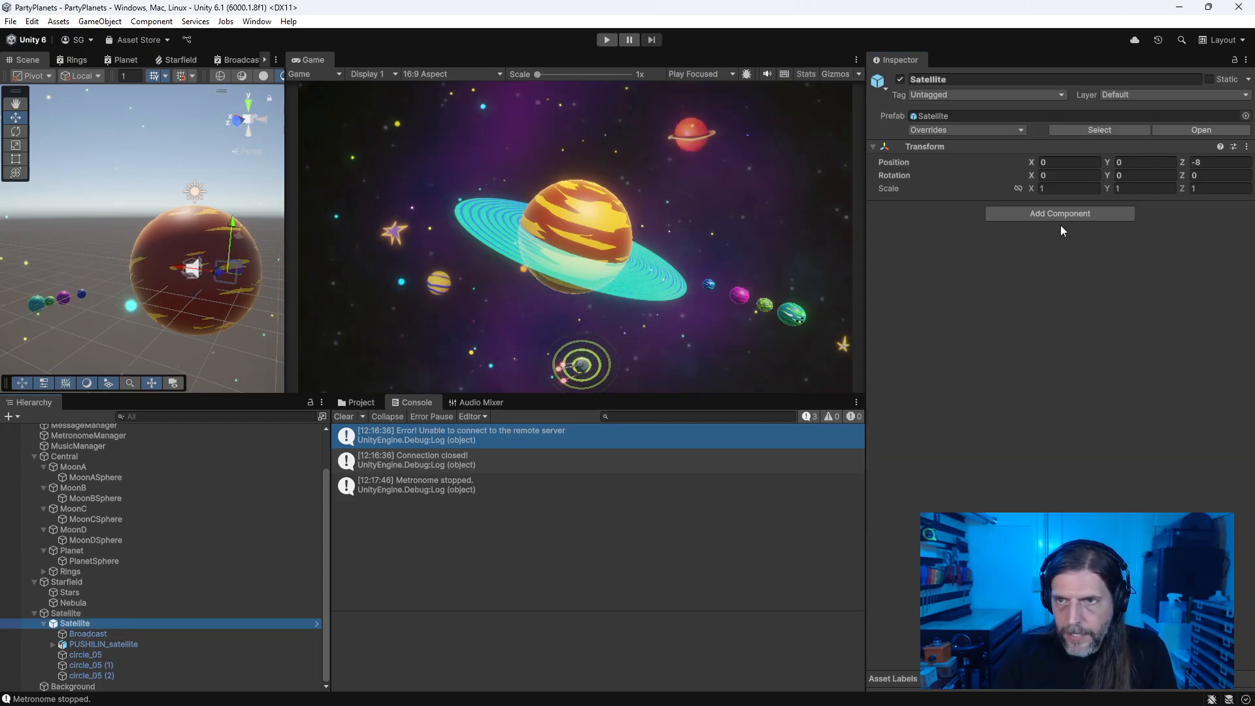
left_click(1047, 213)
type("Plan")
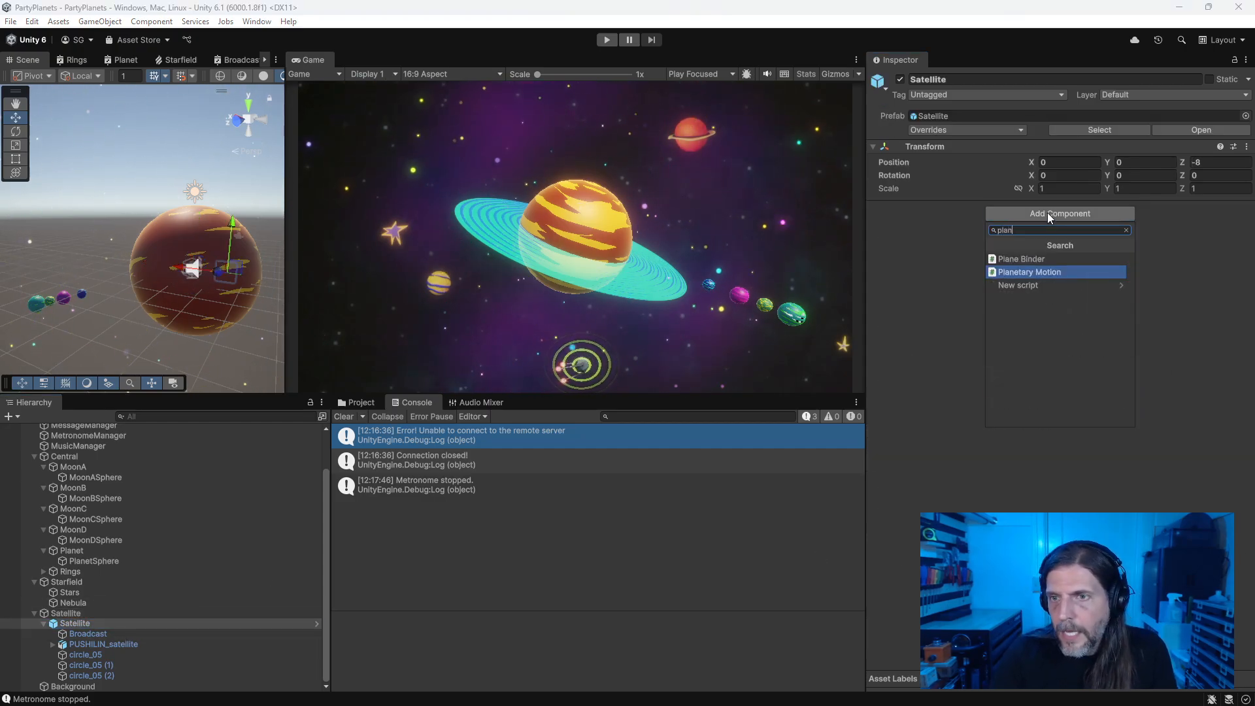
key("Return")
Step: Examine the axes of the PUSHILIN_satellite model in the Scene view, comparing Global and Local handle orientation
left_click(124, 644)
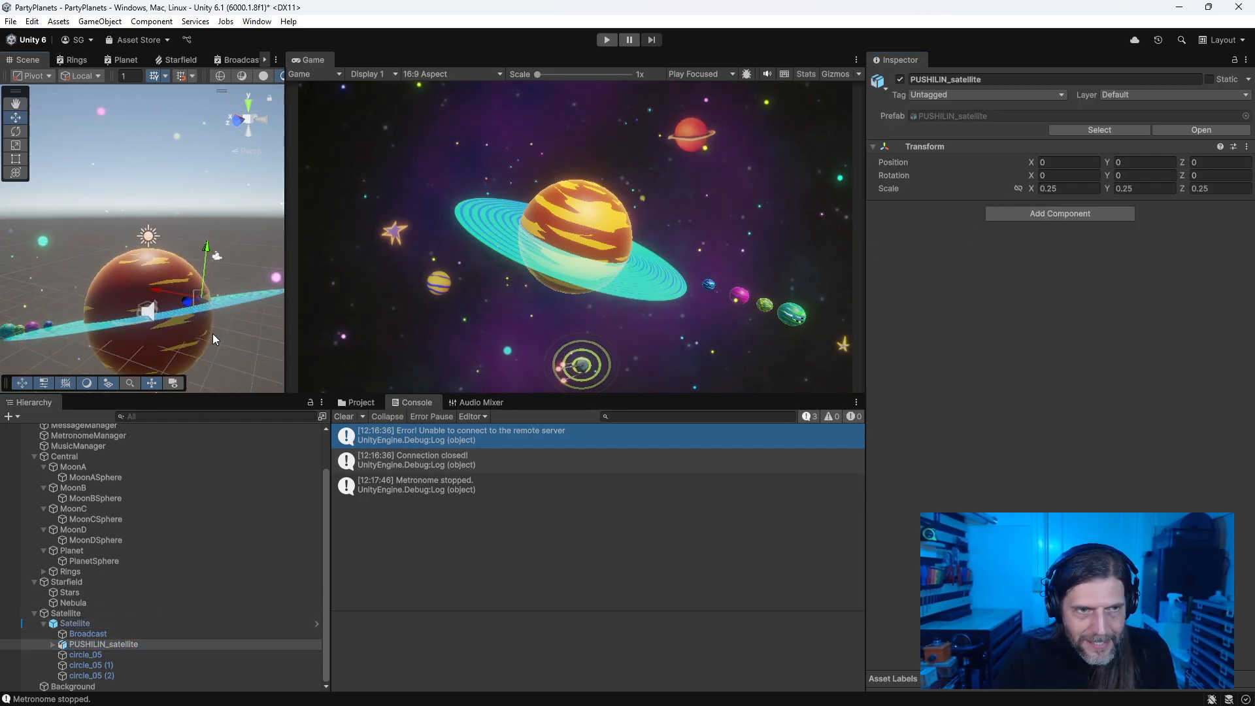
key("f")
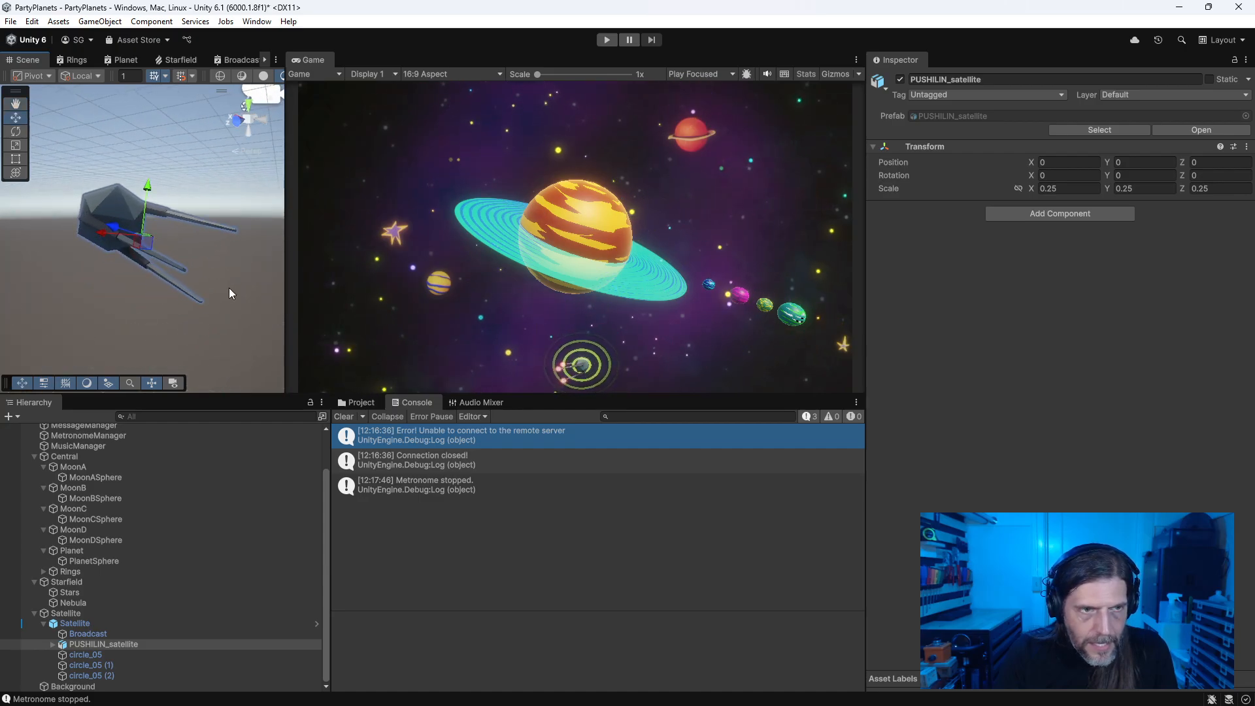
left_click_drag(113, 319, 337, 327, "alt")
mouse_move(162, 317)
left_mouse_down("alt")
mouse_move(477, 288)
mouse_move(232, 306)
mouse_move(287, 289)
left_mouse_up("alt")
left_click_drag(115, 355, 92, 97, "alt")
left_click(81, 76)
left_click(86, 91)
left_click(94, 78)
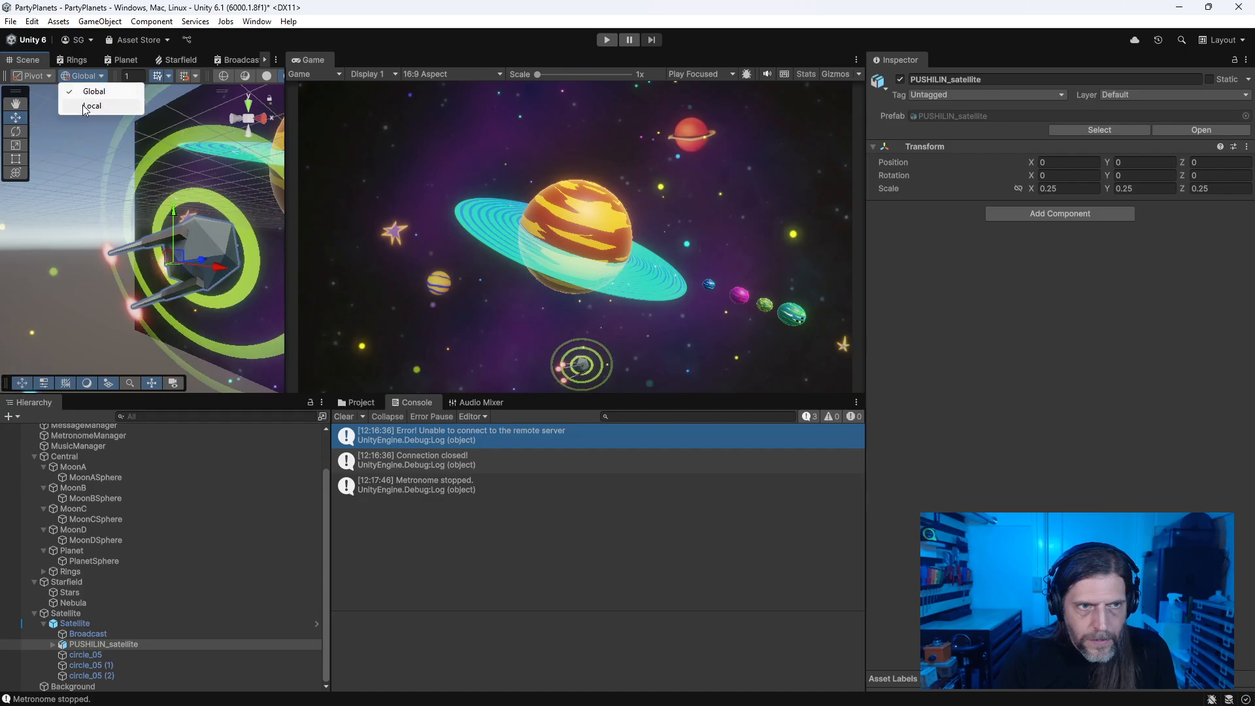
left_click(85, 106)
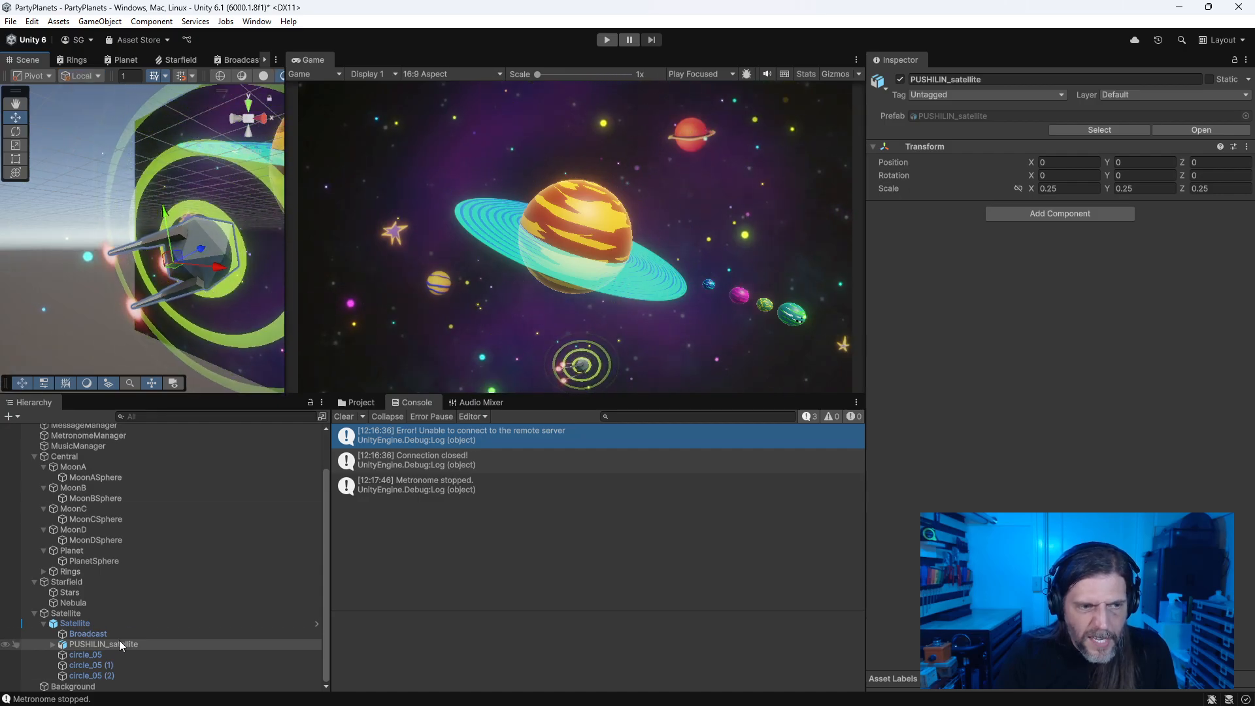
Step: Set the nested Satellite's Planetary Motion Orbit Axis to X 1 and Y 0
left_click(91, 621)
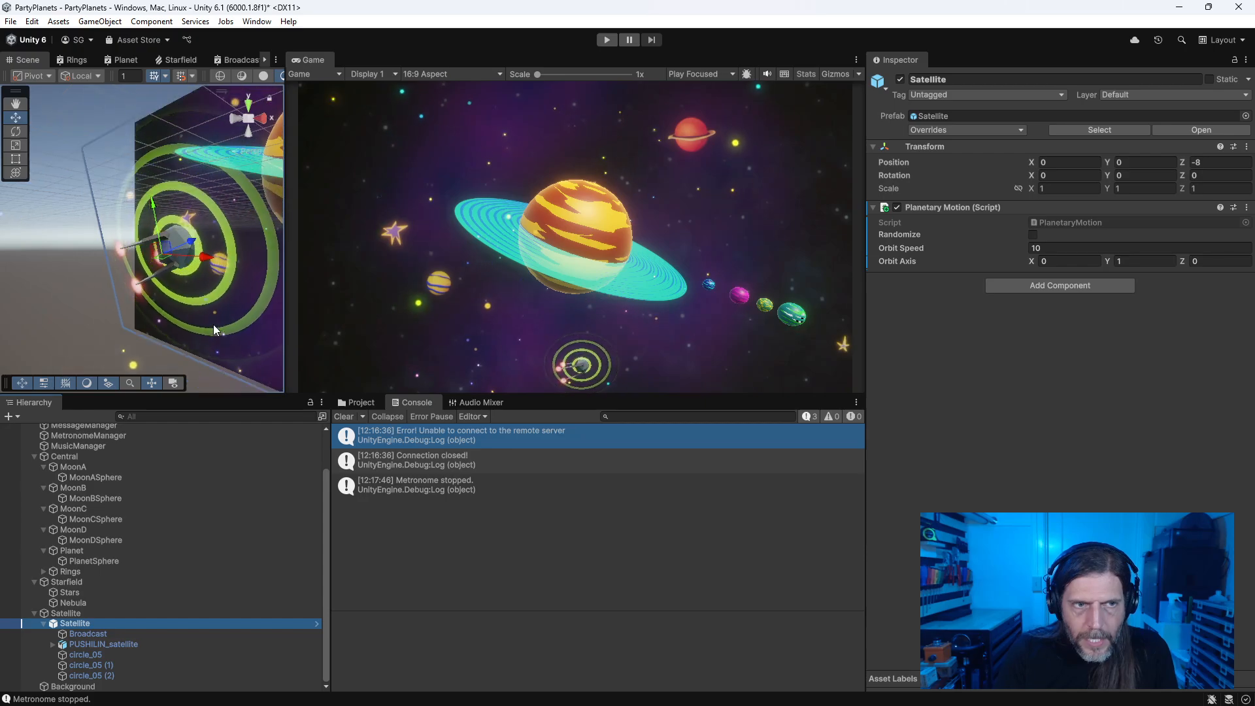
left_click(1065, 261)
type("1")
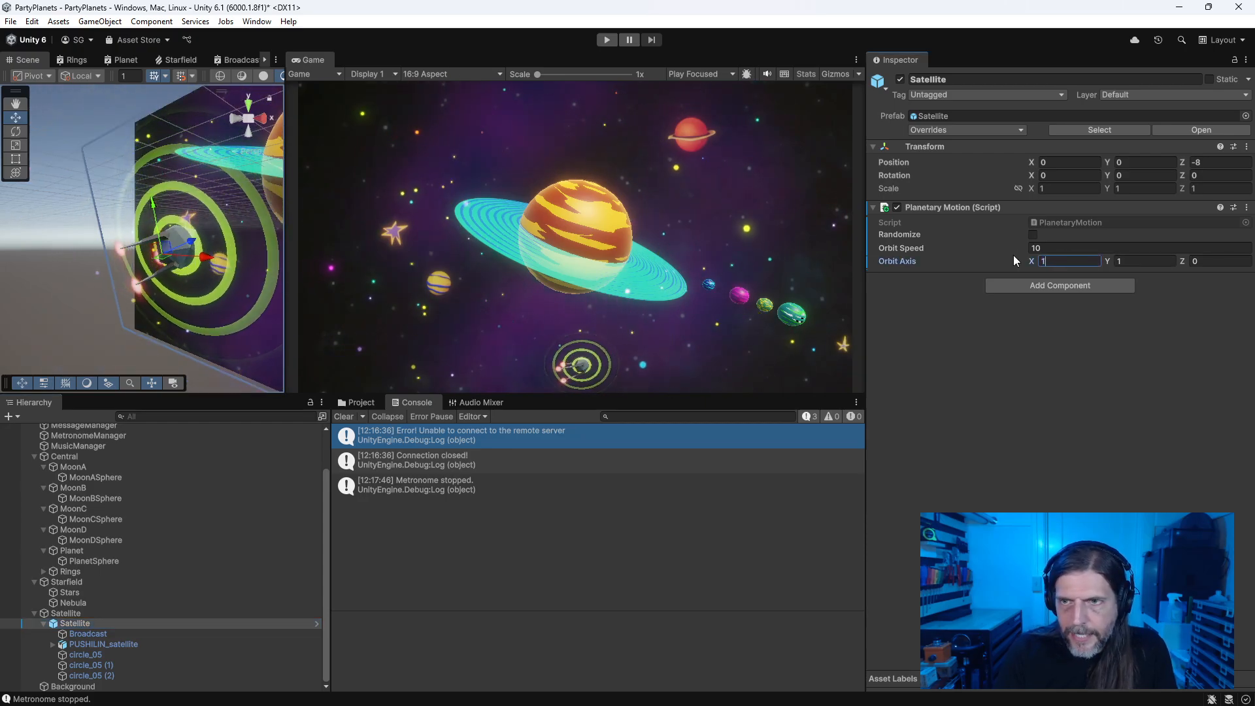
key("Tab")
type("0")
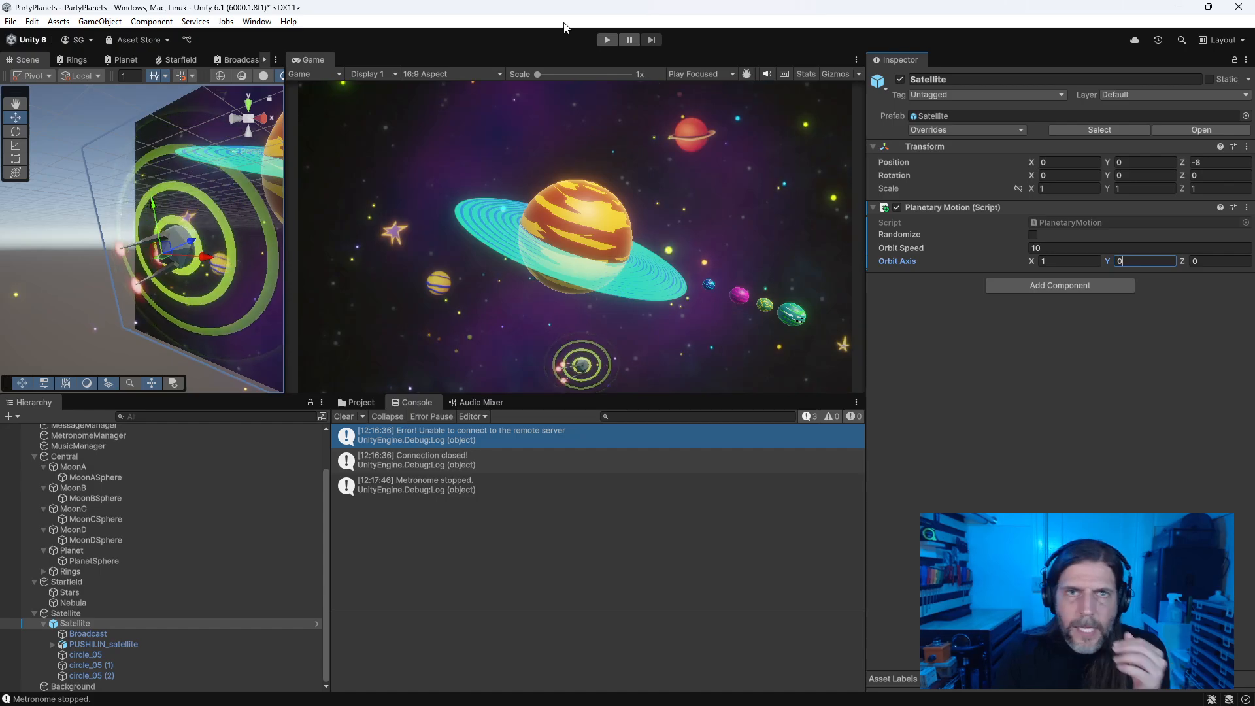
Step: Run the scene and test the nested Satellite's spin at Orbit Speed values of about 193, 32 and 64
left_click(606, 39)
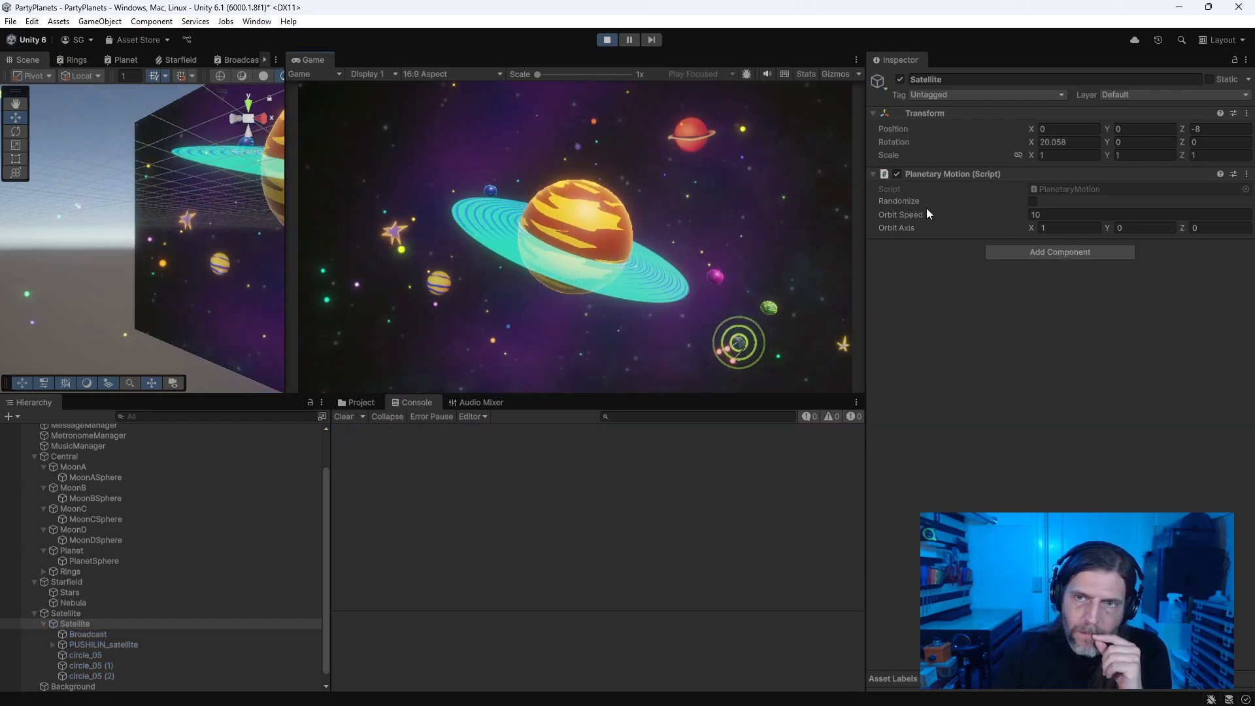
left_click_drag(913, 218, 1116, 221)
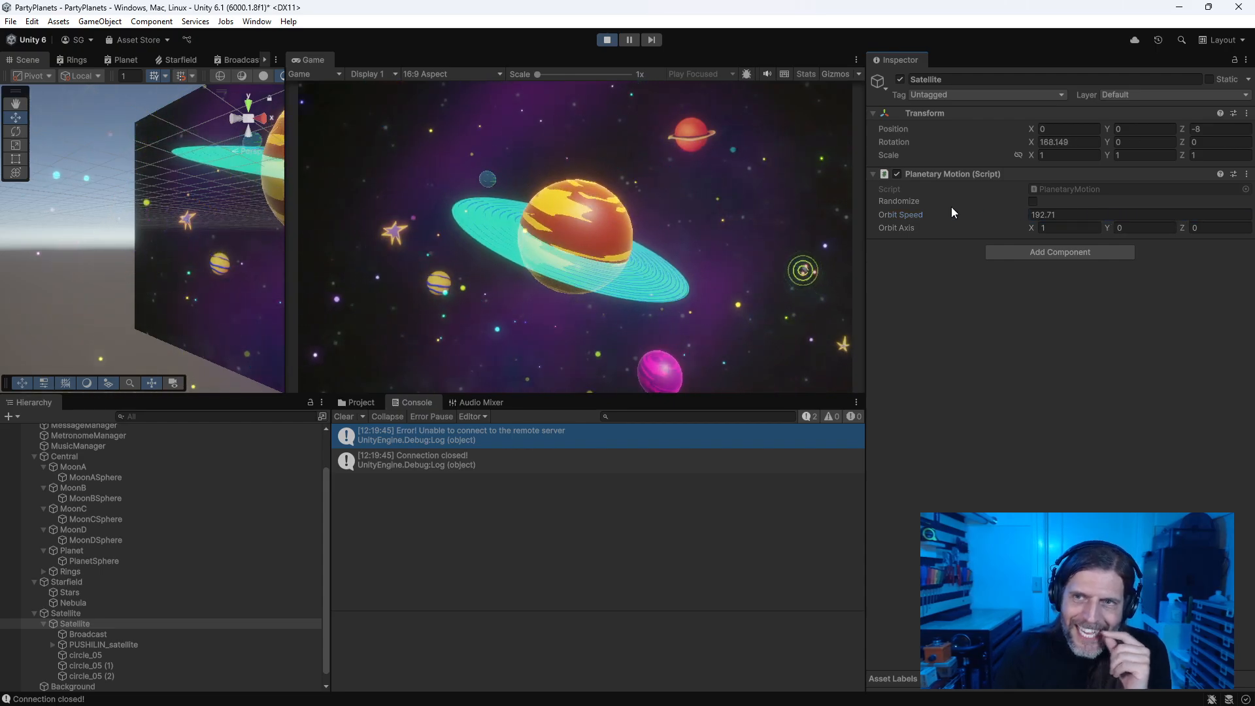
left_click(1006, 220)
type("32")
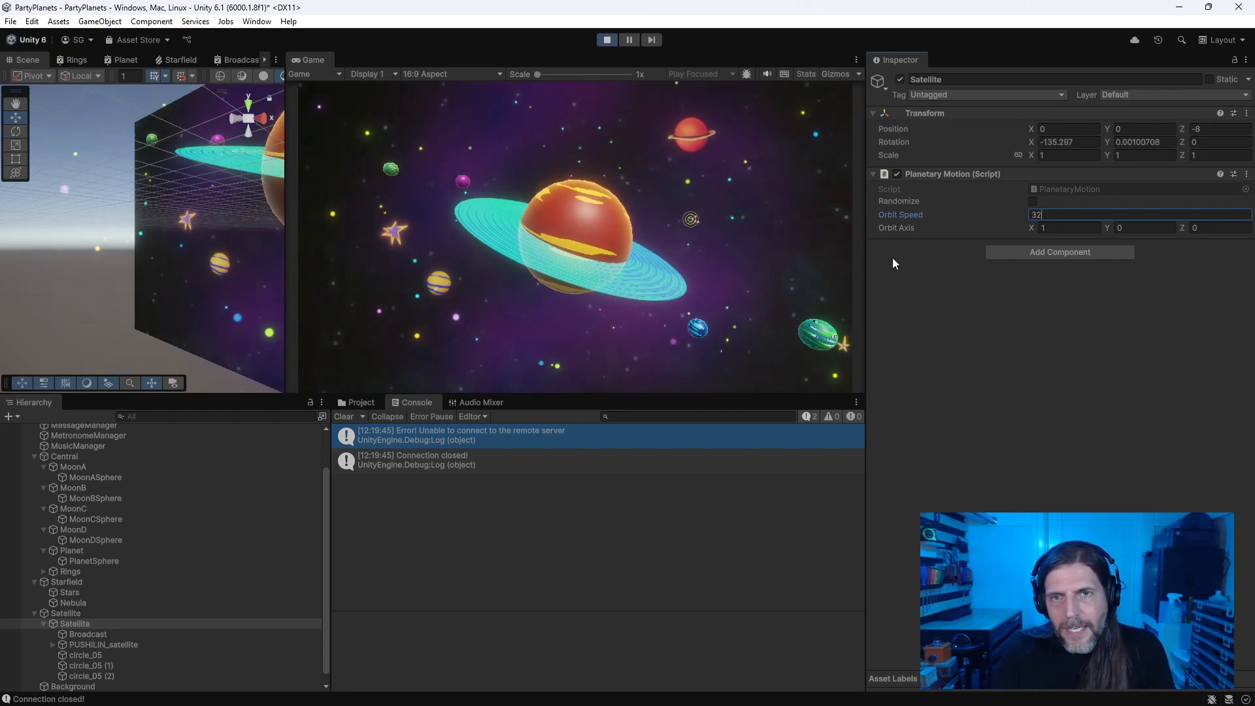
key("BackSpace")
key("BackSpace")
type("64")
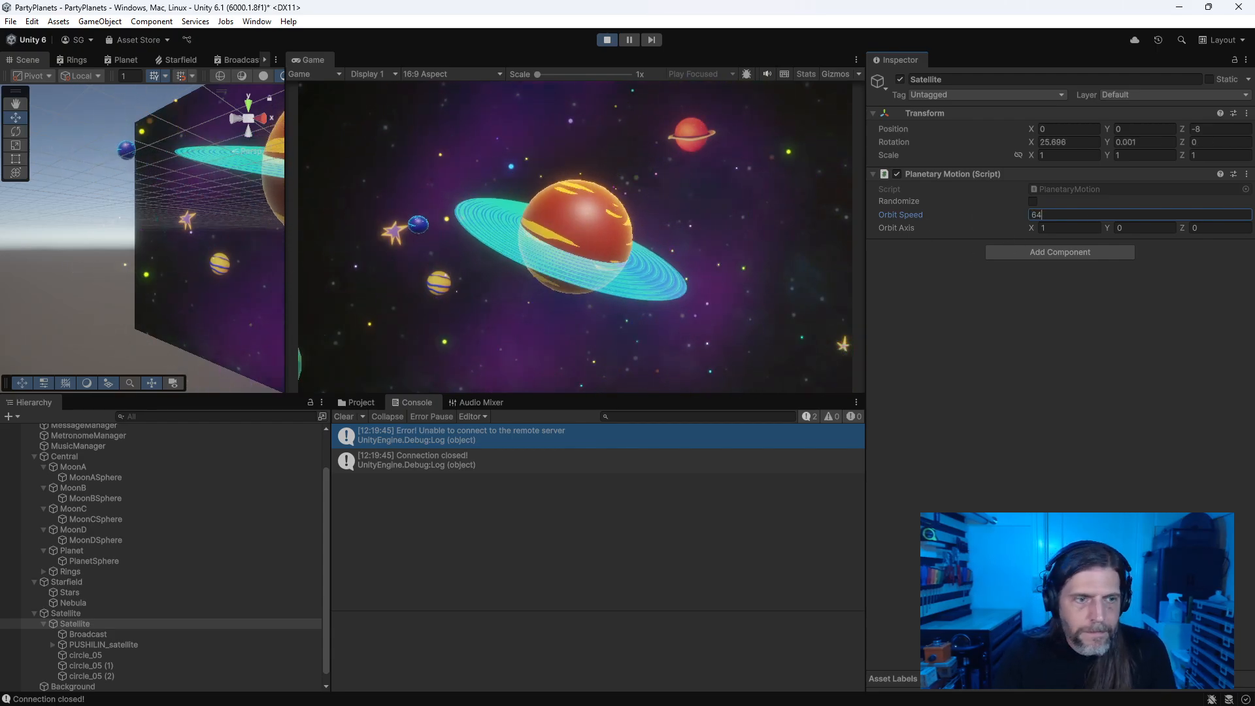
Step: Focus the Scene view on the nested Satellite and watch its motion while the scene runs
left_click(67, 615)
left_click(71, 620)
key("f")
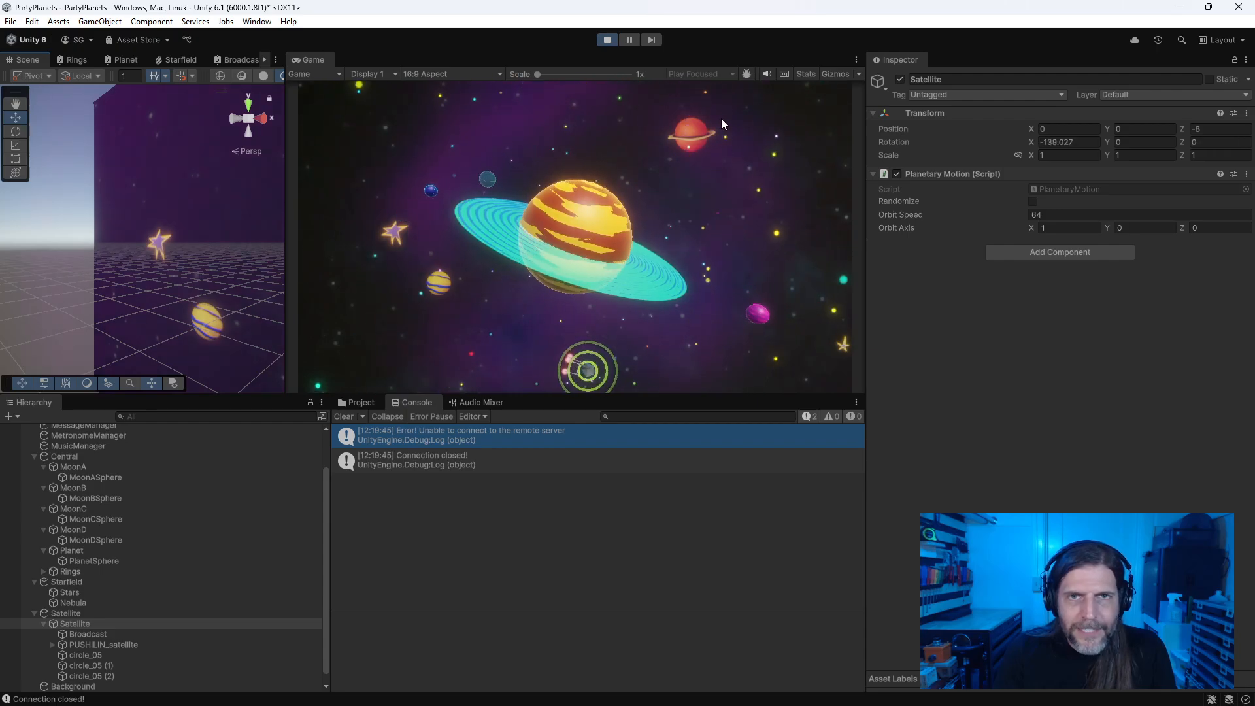
Step: Stop Play mode and set the nested Satellite's Orbit Speed to 64
left_click(607, 41)
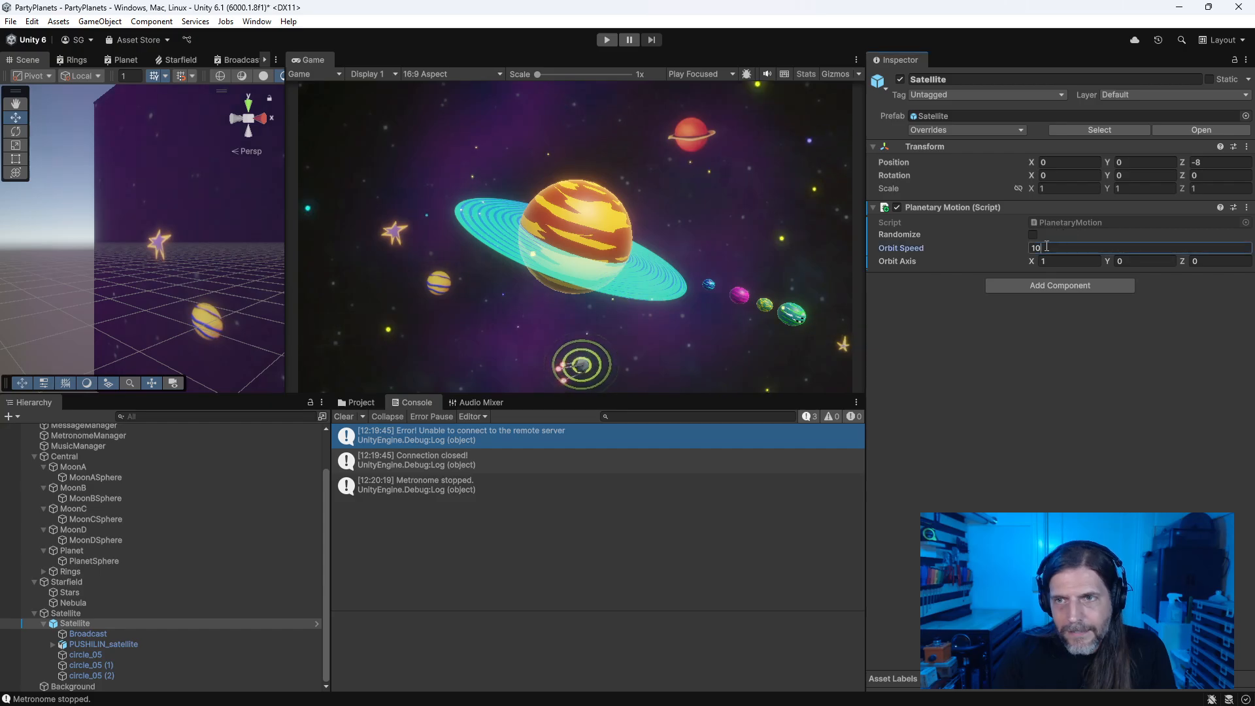
type("64")
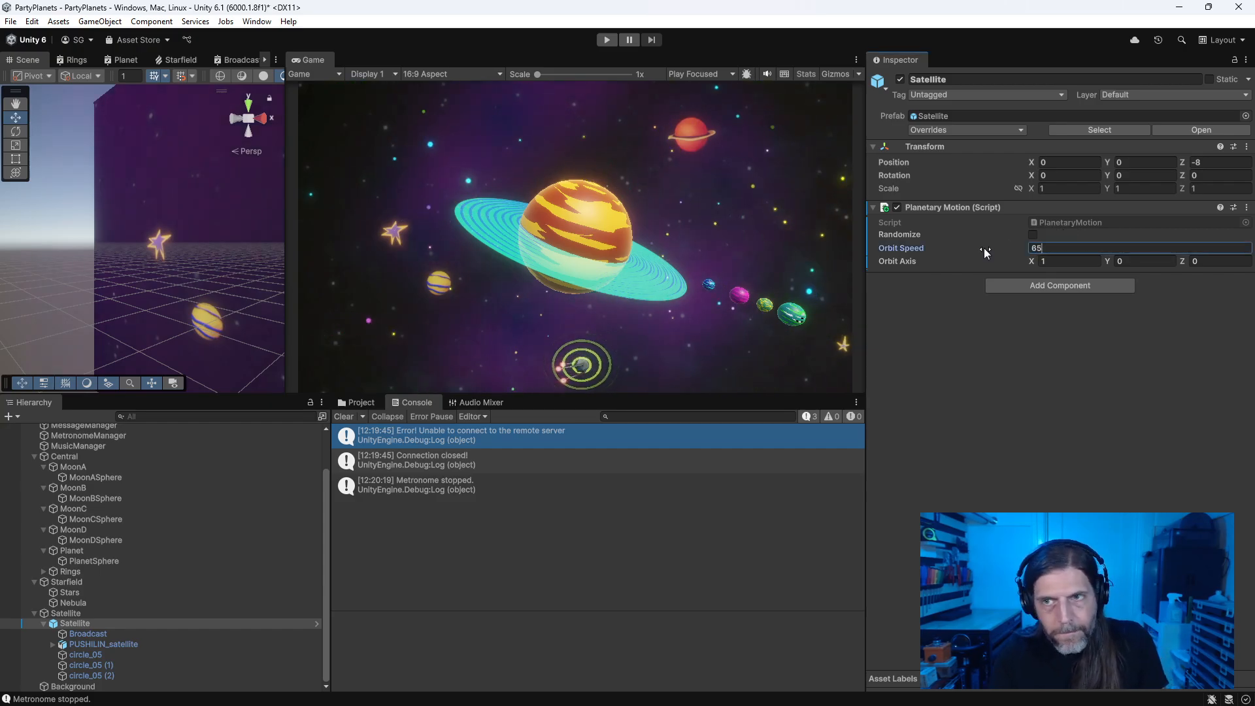
left_click(982, 248)
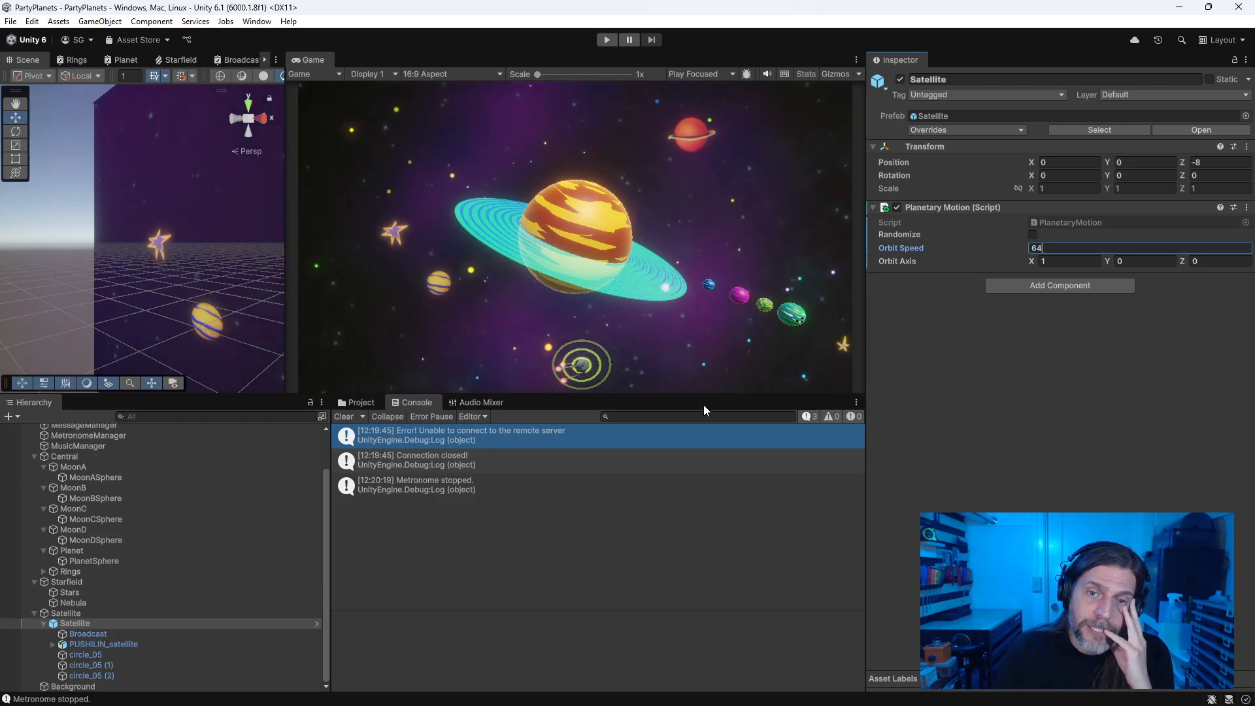
Step: Enlarge the Game view by narrowing the Inspector and shrinking the Hierarchy and Console area
left_click_drag(700, 394, 719, 421)
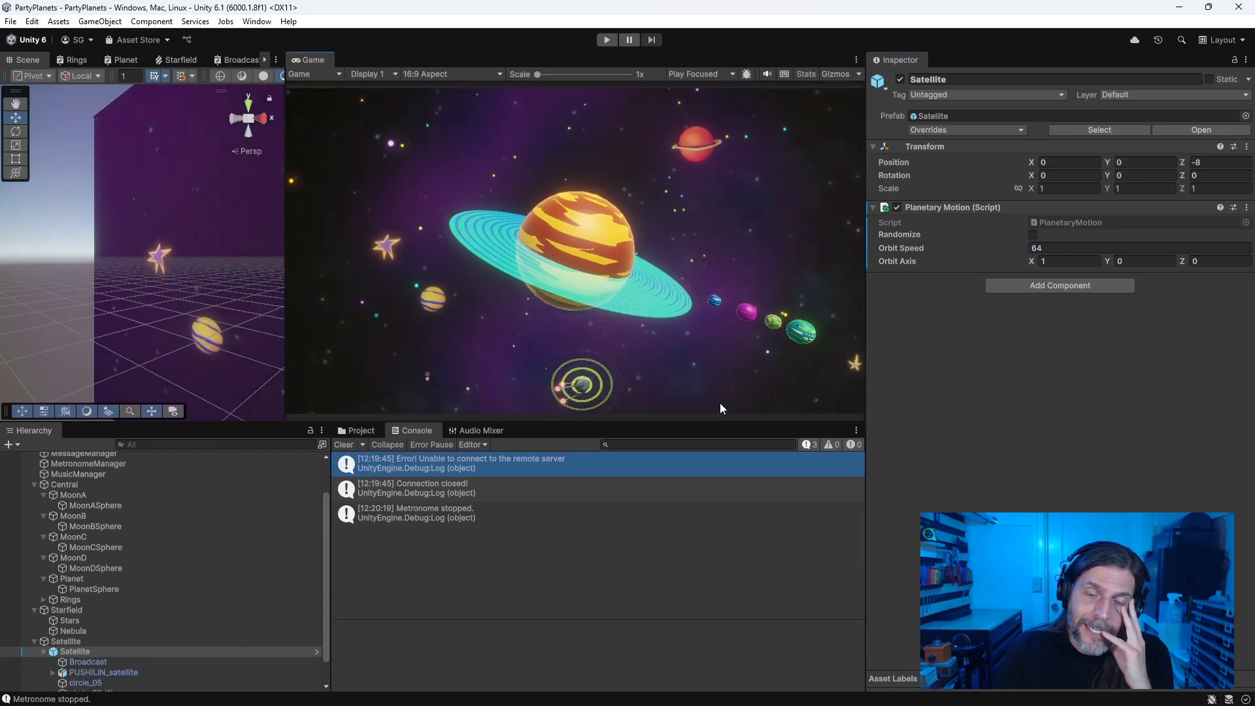
left_click_drag(865, 395, 1106, 406)
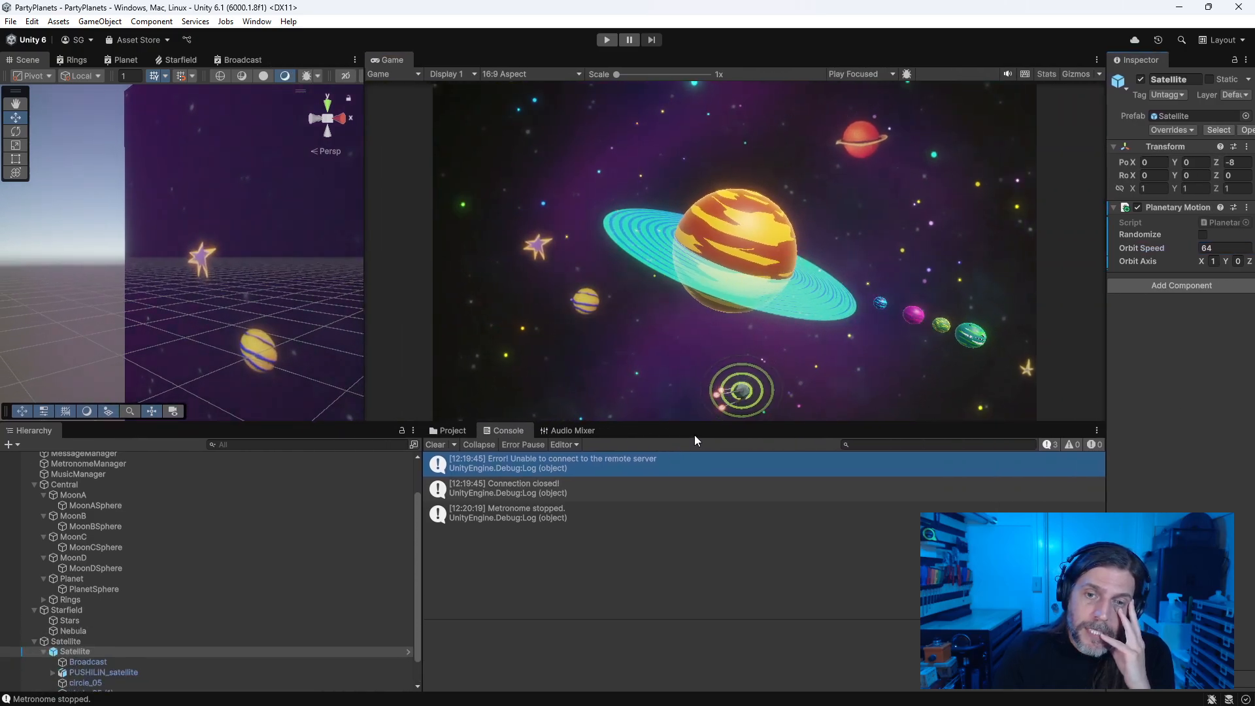
left_click_drag(695, 423, 708, 559)
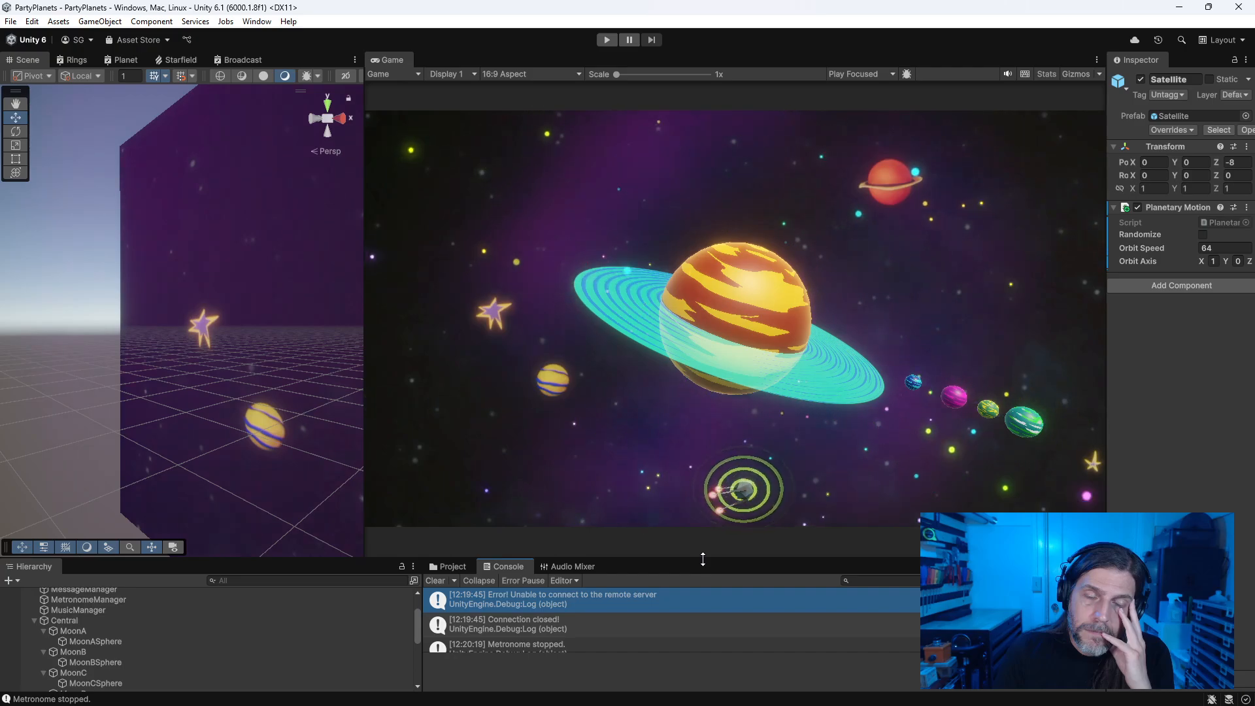
left_click_drag(702, 559, 702, 557)
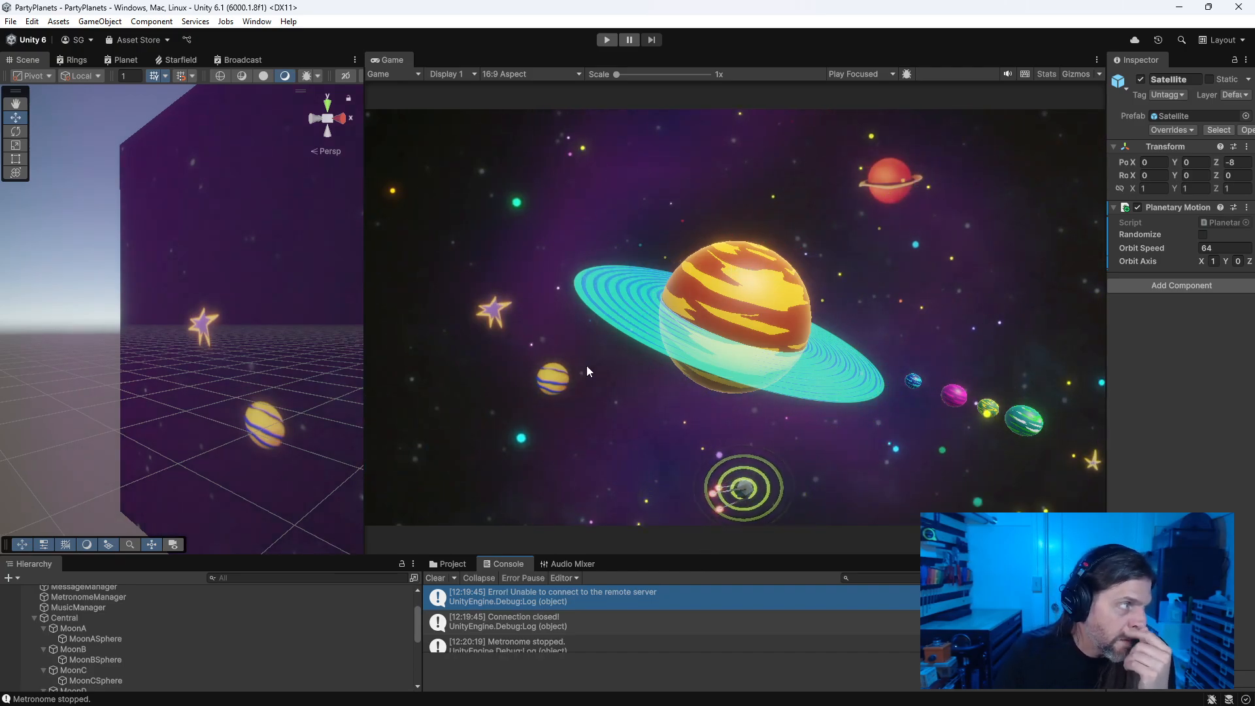